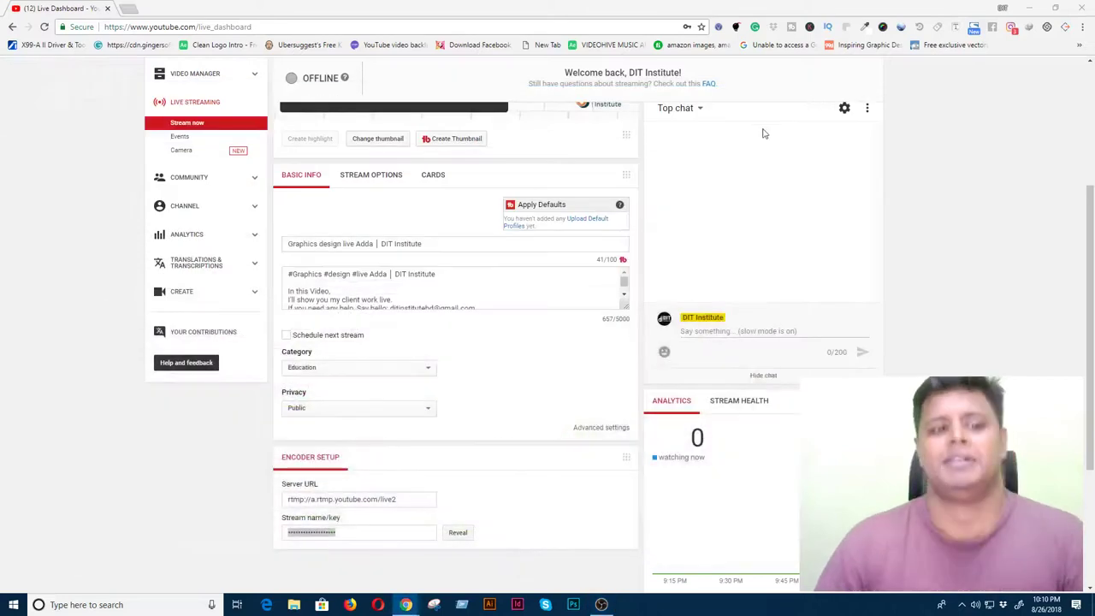
- Scroll the YouTube Live Dashboard to the top and minimize it to reveal the desktop
{"action": "scroll", "coordinate": [997, 264], "scroll_direction": "up", "scroll_amount": 1}
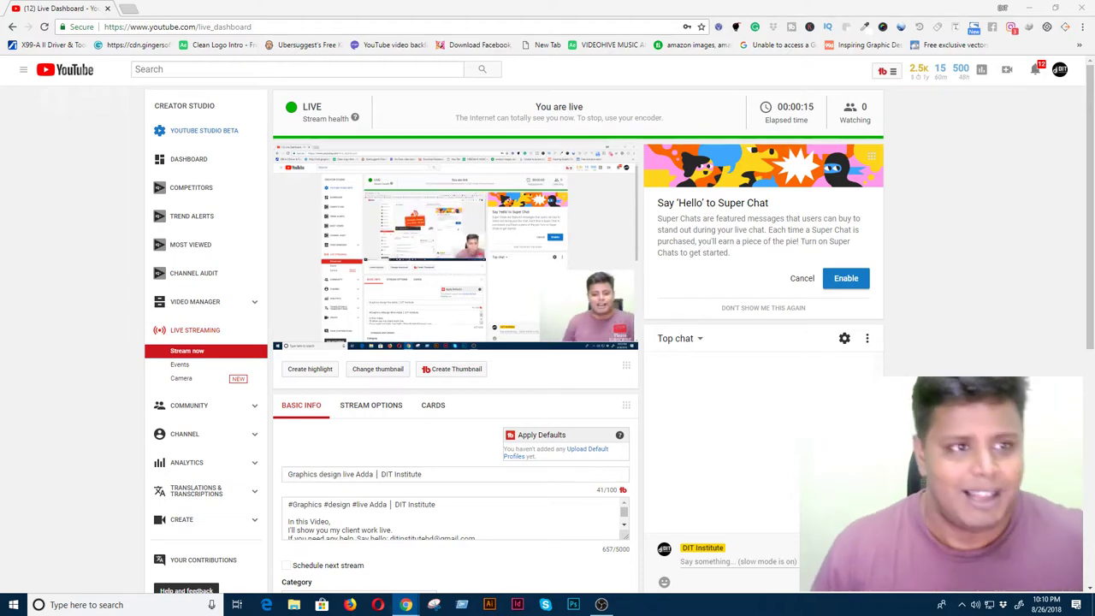
{"action": "left_click", "coordinate": [1028, 8]}
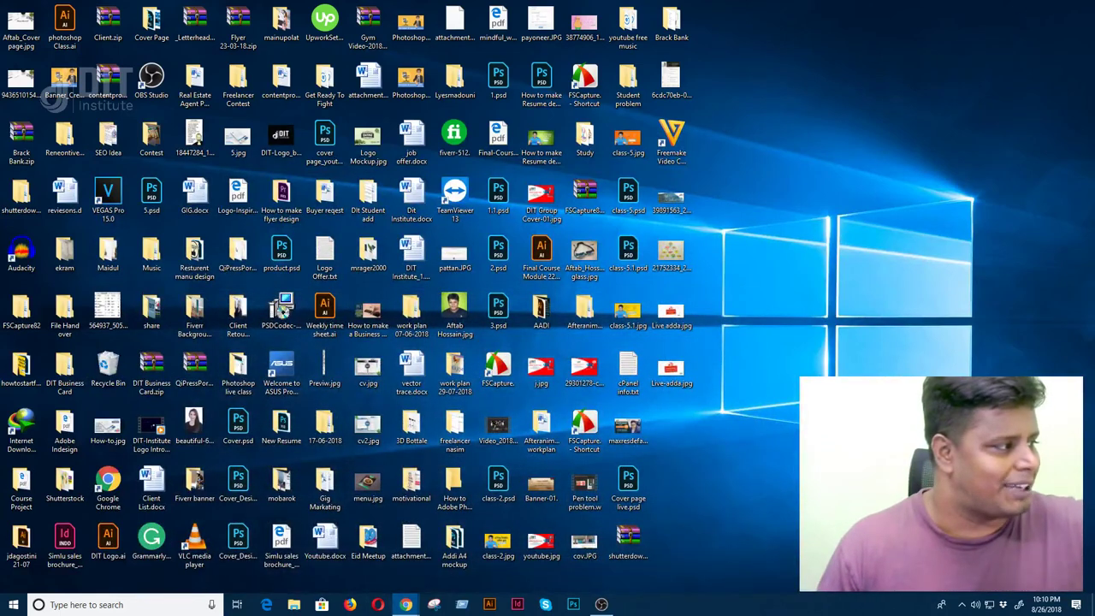
- Switch to the Chrome window with the Facebook News Feed and bring it into focus
{"action": "key", "text": "alt+Tab"}
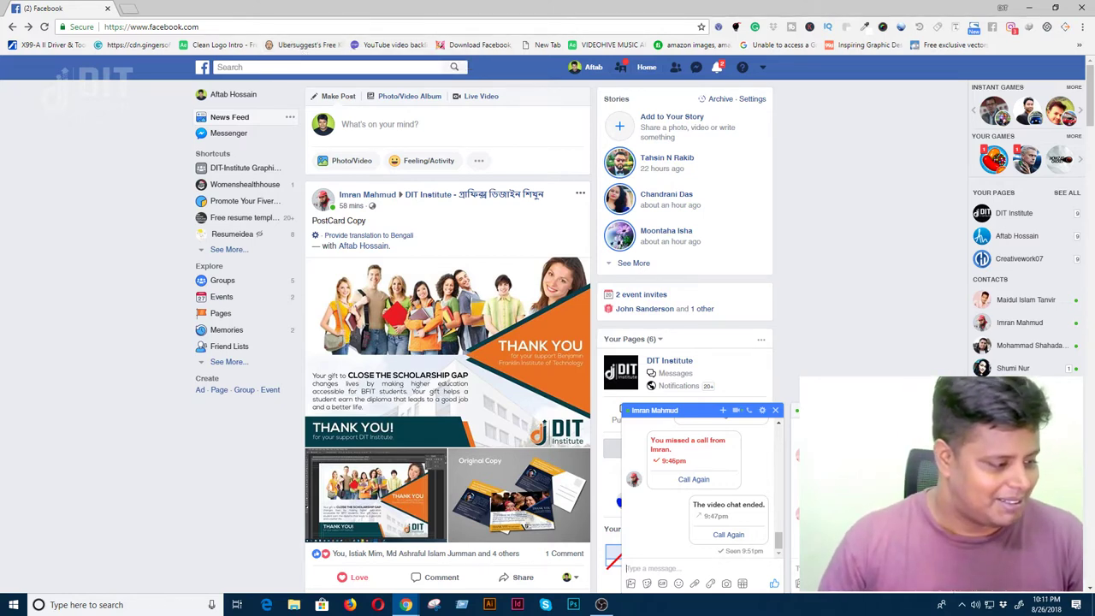
{"action": "left_click", "coordinate": [667, 568]}
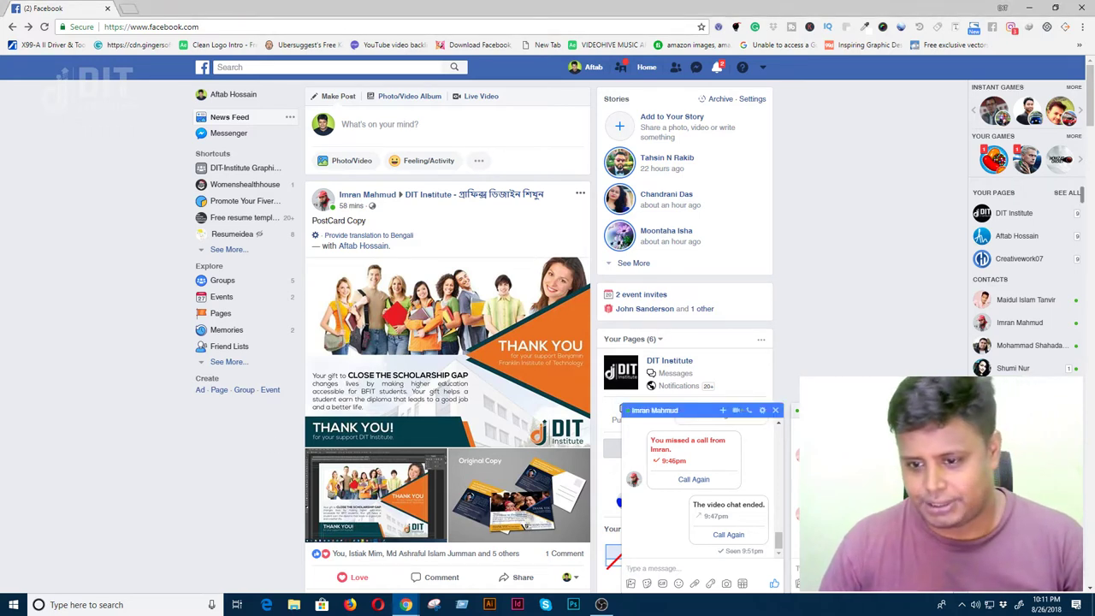
- Close the open chat and search Facebook for the DIT Institute group suggestion
{"action": "left_click", "coordinate": [775, 410]}
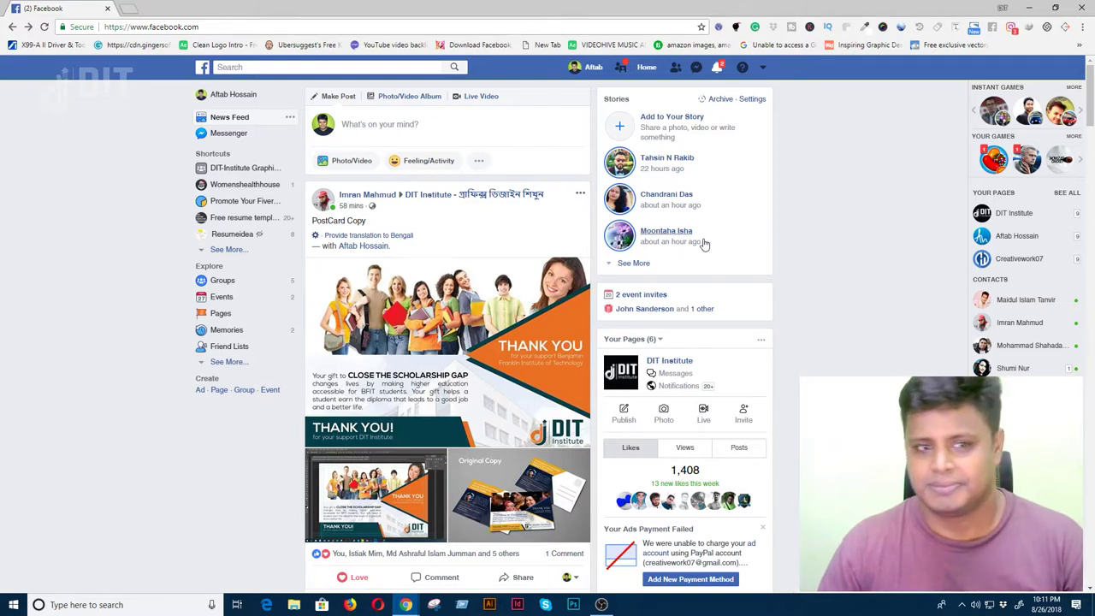
{"action": "left_click", "coordinate": [264, 67]}
{"action": "type", "text": "d"}
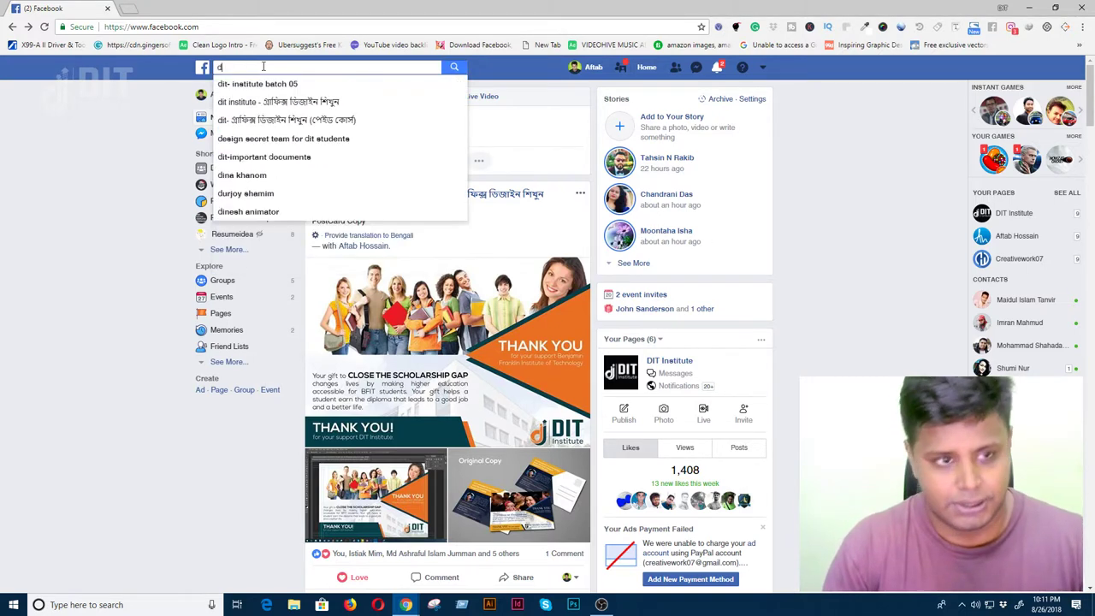
{"action": "key", "text": "Down"}
{"action": "key", "text": "Down"}
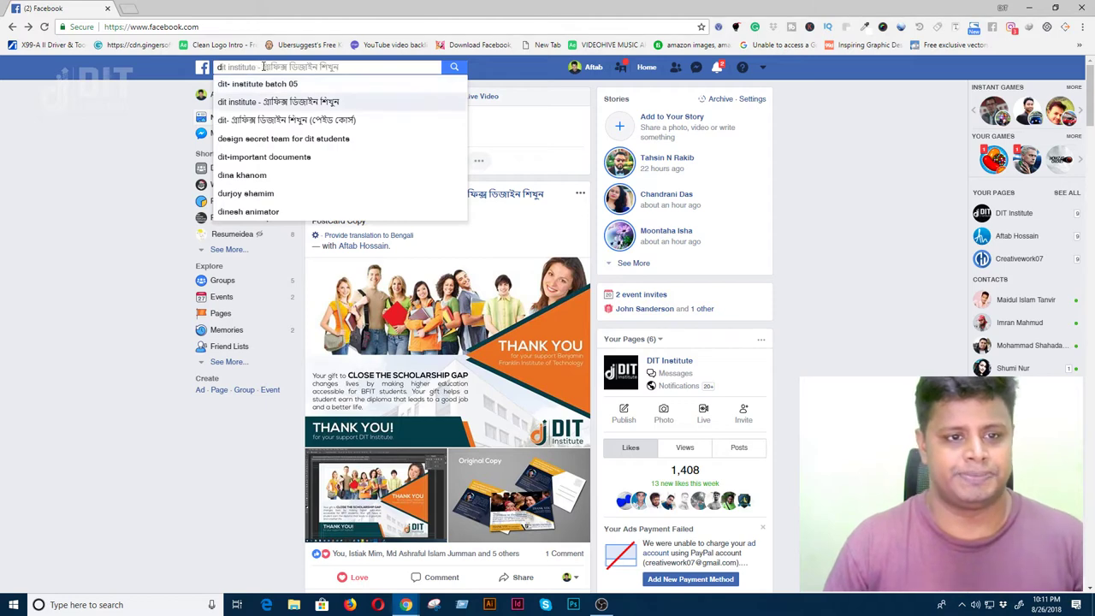
{"action": "key", "text": "Return"}
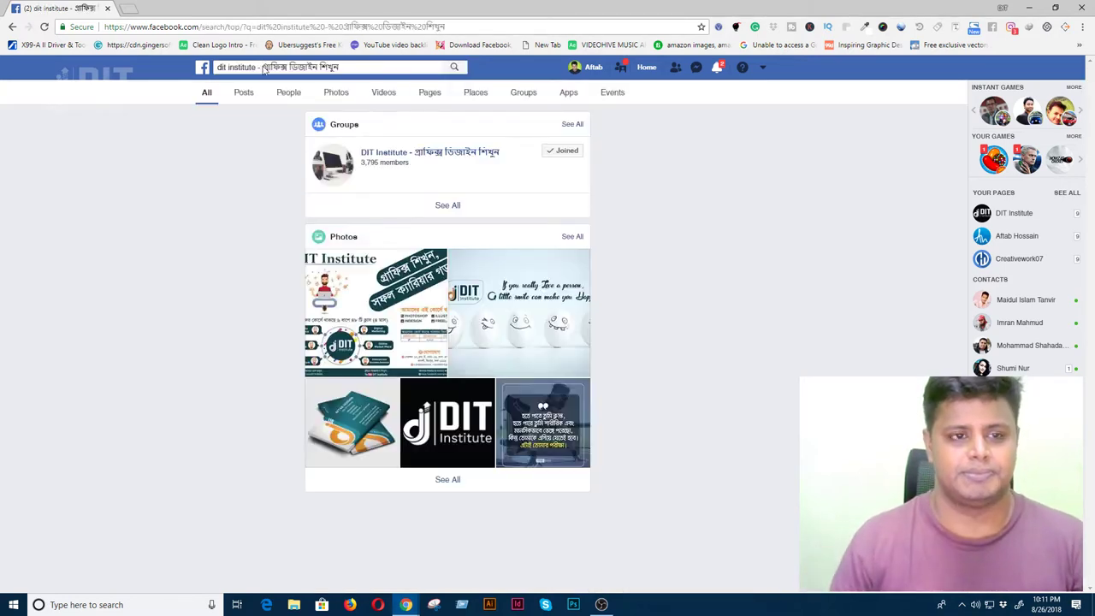
- Search 'dit' again from the results page and run the DIT Institute group suggestion
{"action": "left_click", "coordinate": [266, 68]}
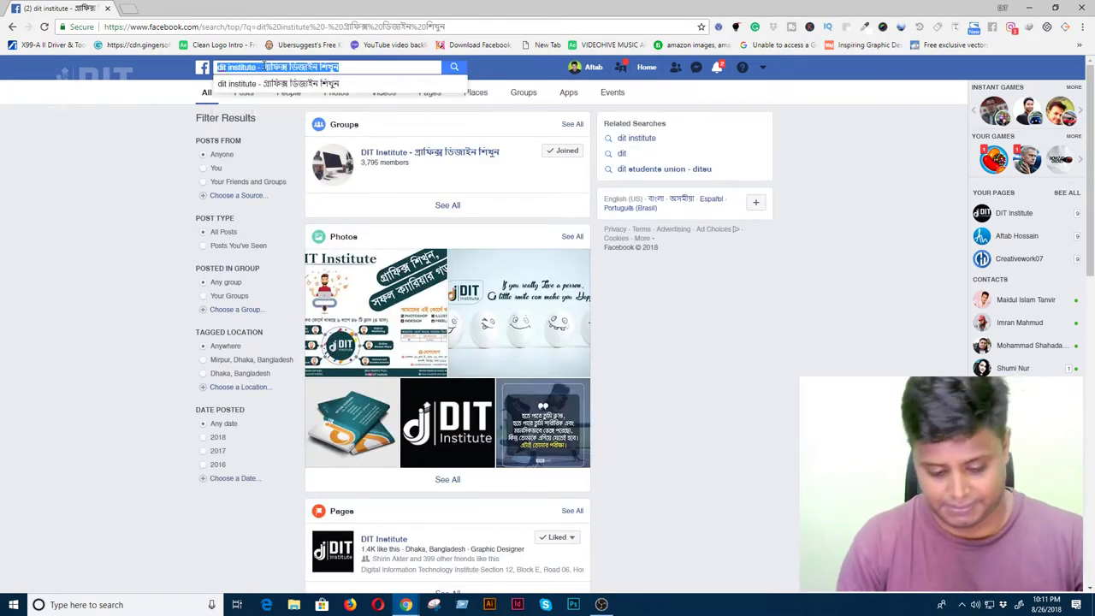
{"action": "type", "text": "dit"}
{"action": "key", "text": "Down"}
{"action": "key", "text": "Down"}
{"action": "key", "text": "Return"}
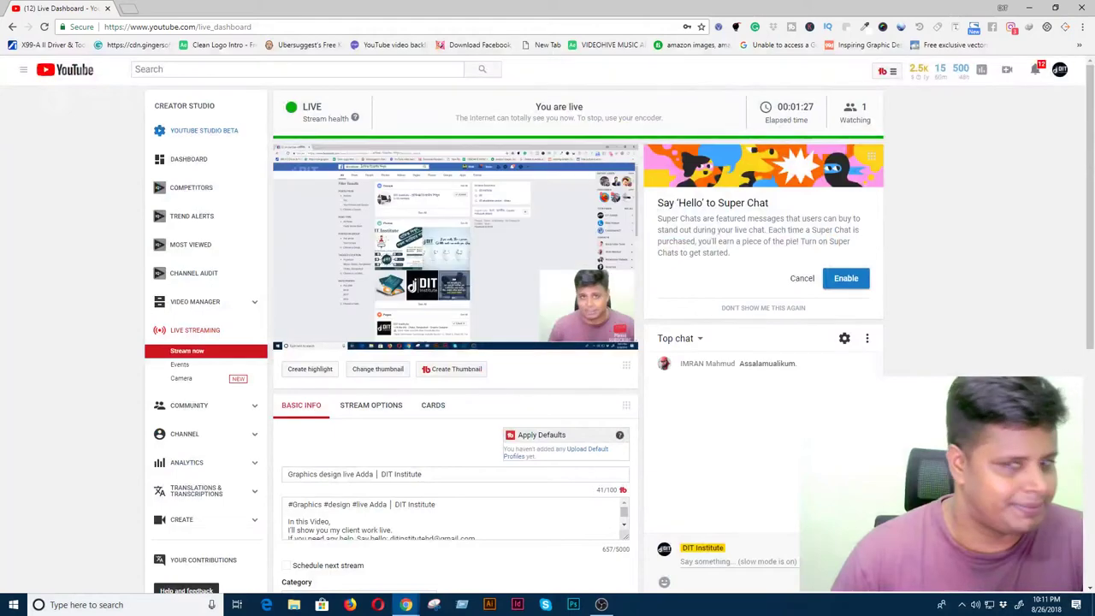
- Return from the live dashboard to Facebook's DIT Institute search results with Alt+Tab
{"action": "key", "text": "alt+Tab"}
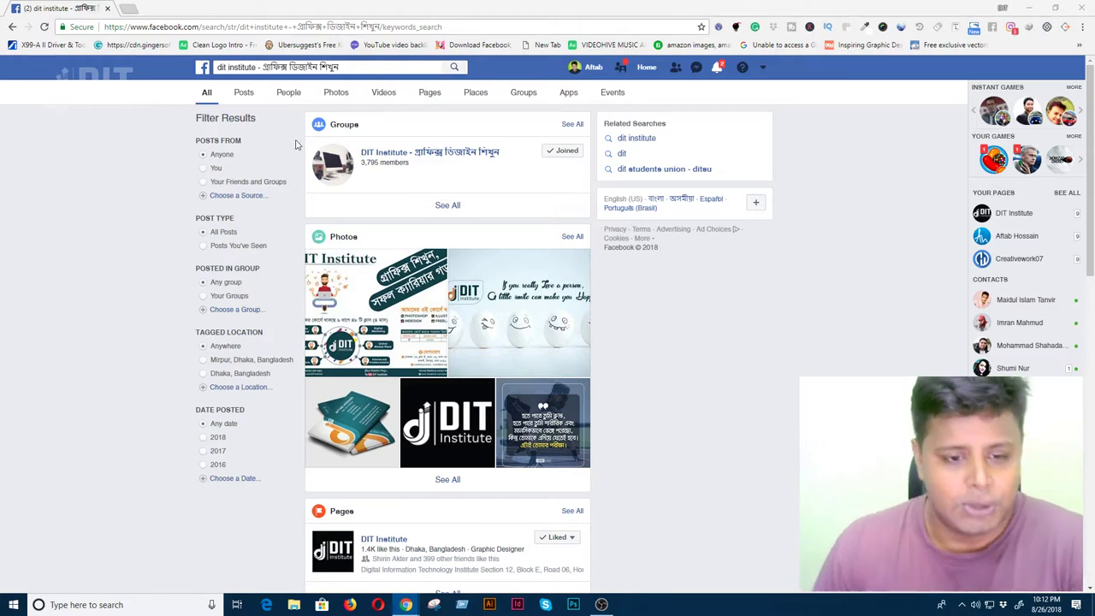
- Open the DIT Institute graphic design group from Posts results and post the pasted YouTube live link
{"action": "left_click", "coordinate": [250, 96]}
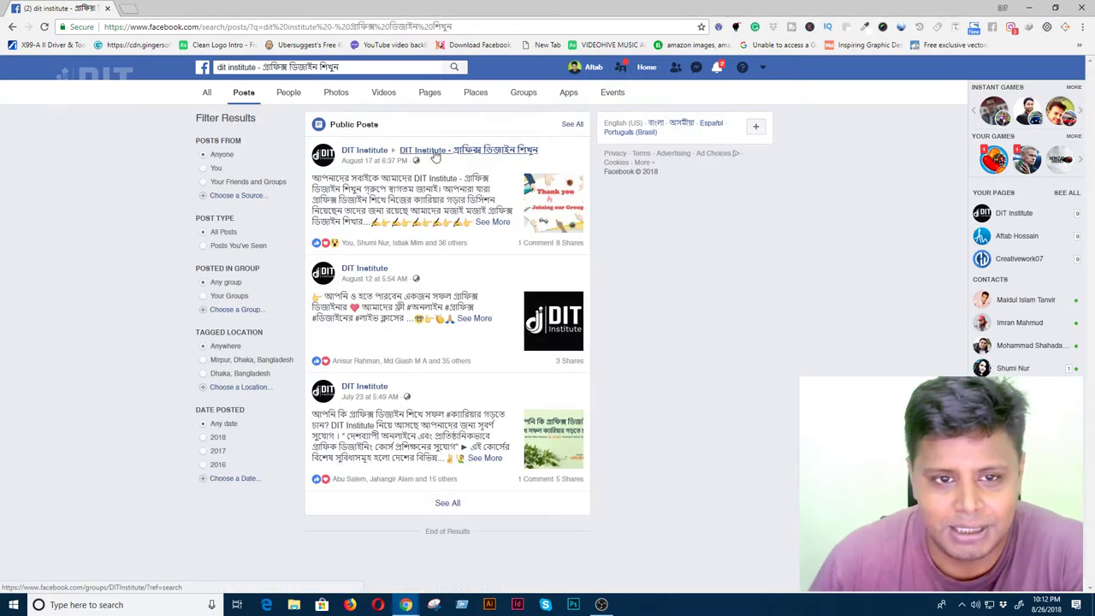
{"action": "left_click", "coordinate": [432, 153]}
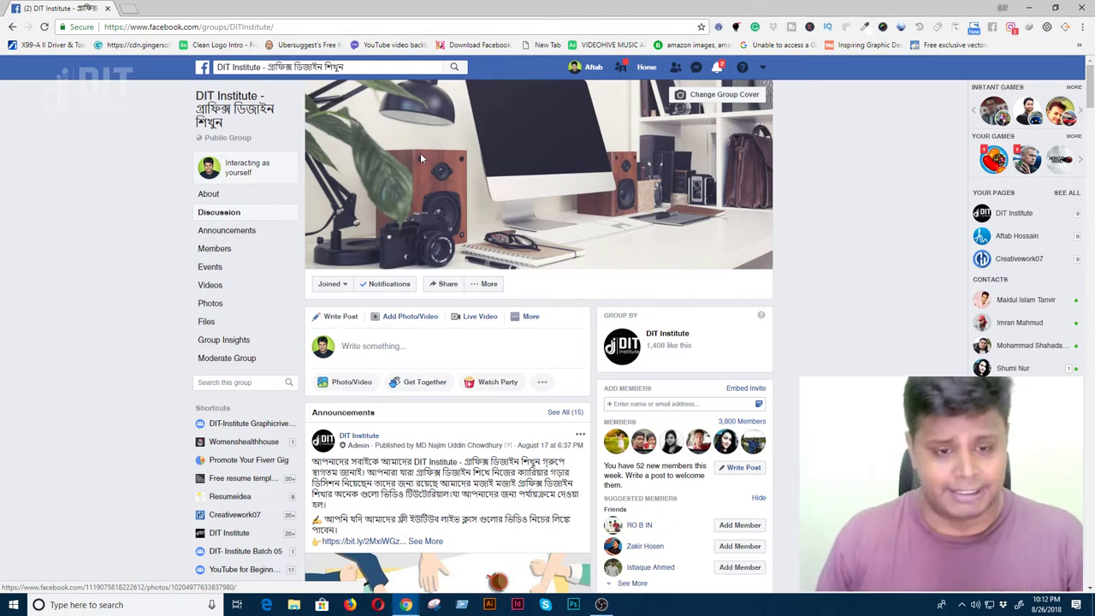
{"action": "left_click", "coordinate": [380, 357]}
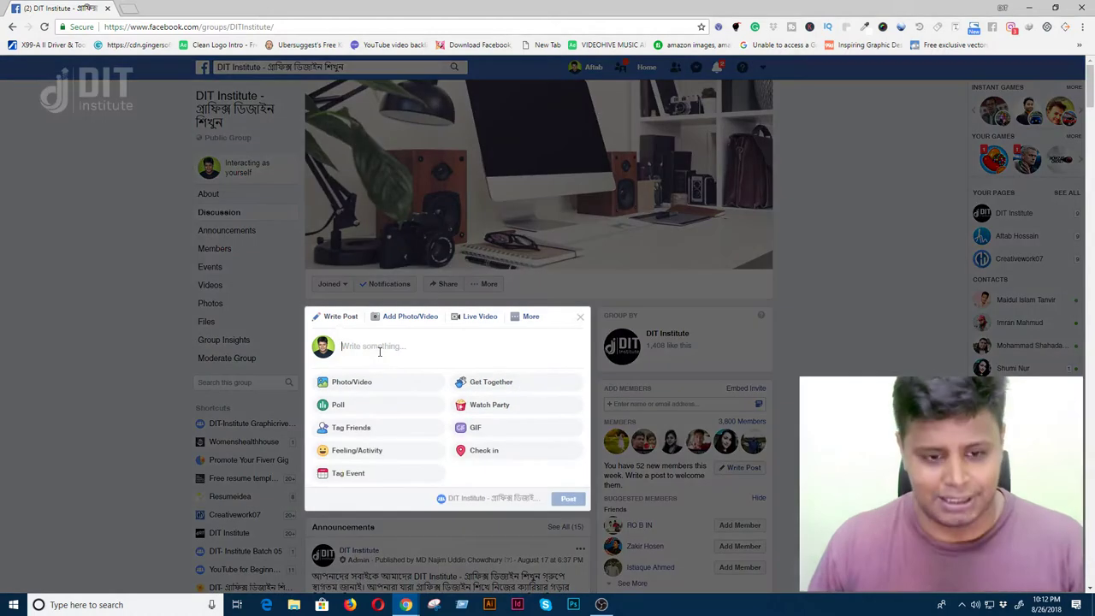
{"action": "type", "text": "https://www.youtube.com/c/AftabHossain/live"}
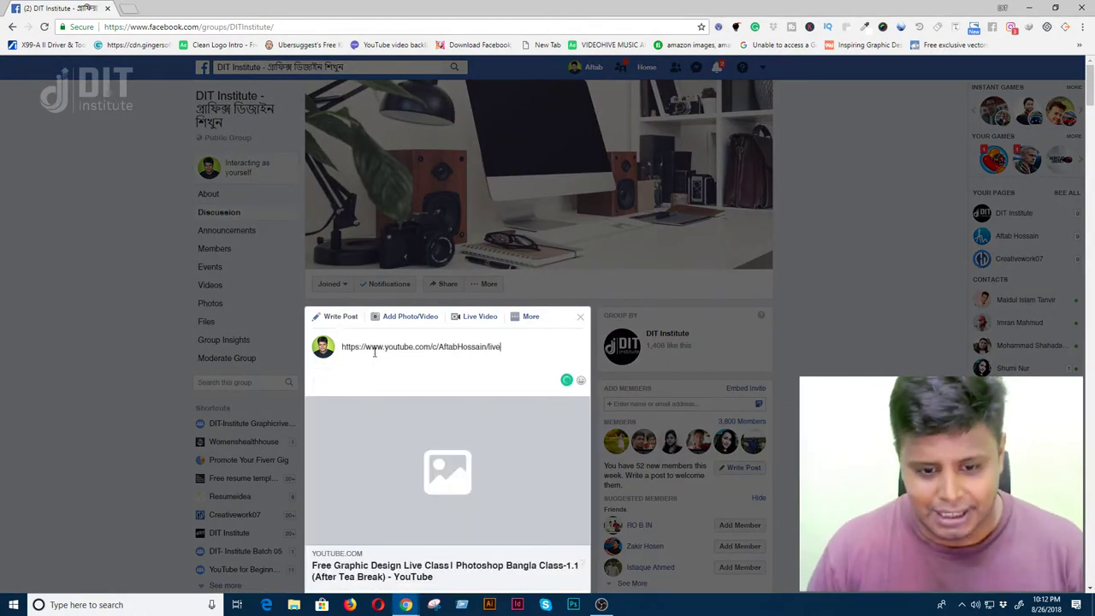
{"action": "scroll", "coordinate": [446, 420], "scroll_direction": "down", "scroll_amount": 2}
{"action": "scroll", "coordinate": [446, 420], "scroll_direction": "down", "scroll_amount": 1}
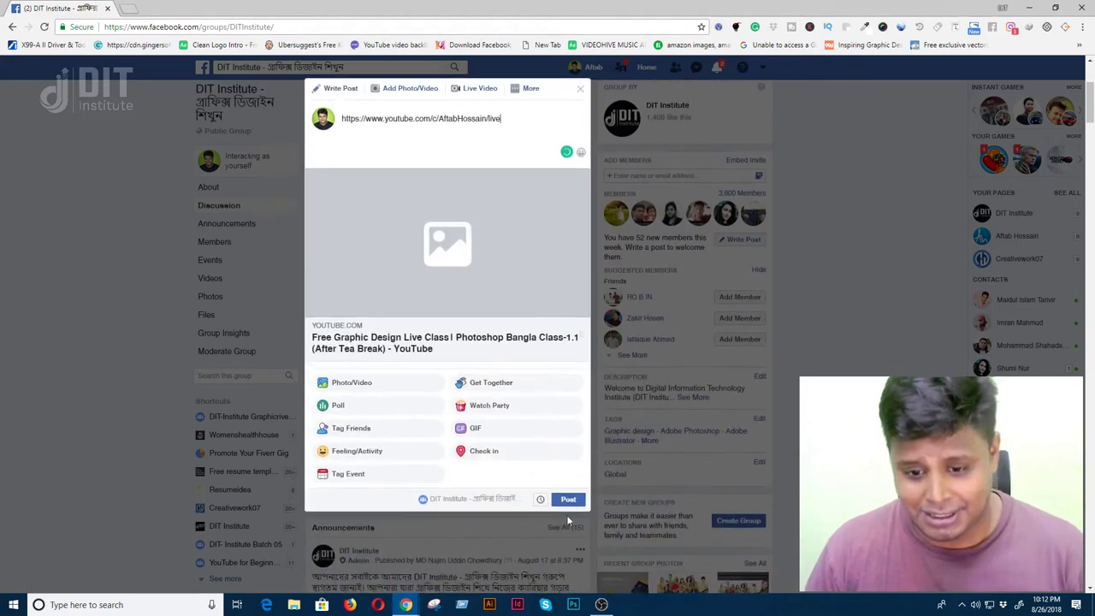
{"action": "left_click", "coordinate": [556, 505]}
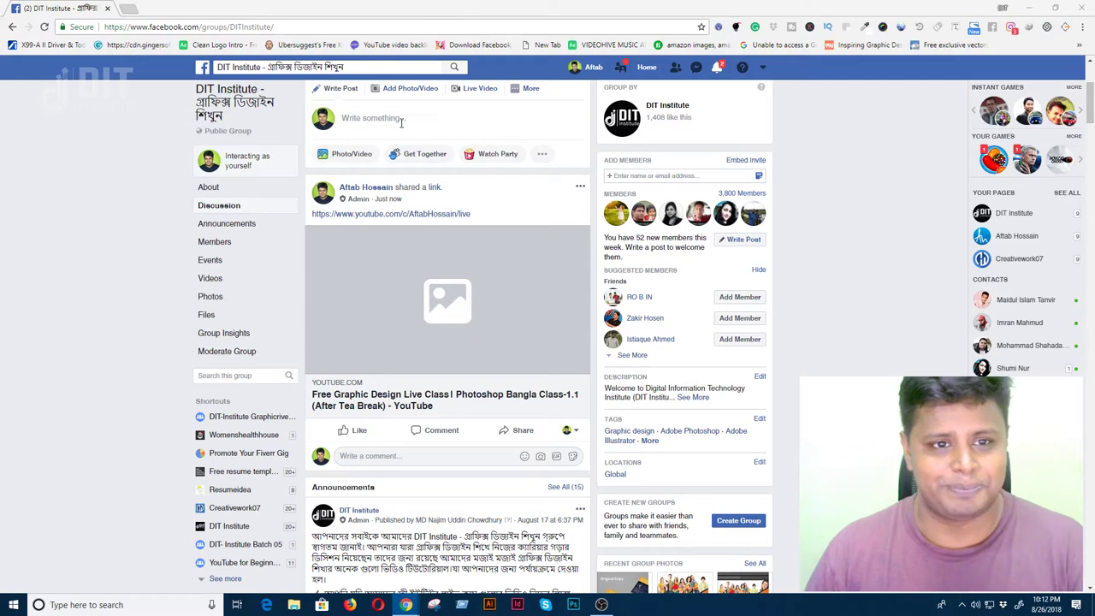
{"action": "scroll", "coordinate": [381, 184], "scroll_direction": "up", "scroll_amount": 3}
{"action": "left_click", "coordinate": [304, 66]}
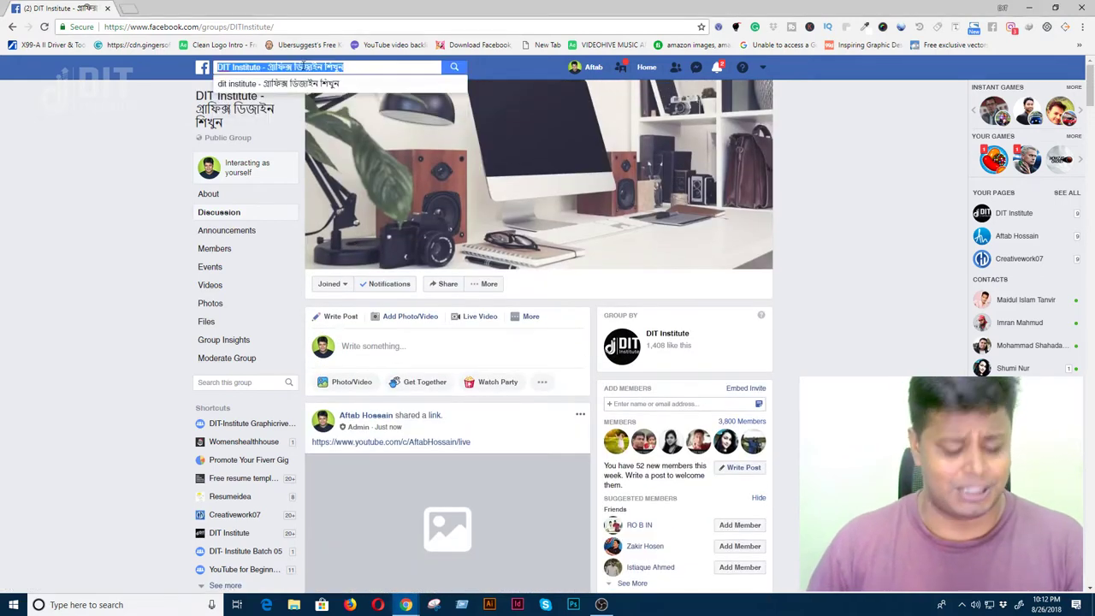
- Search 'dit', open the DIT- Institute Batch 05 group, and post the pasted YouTube live link
{"action": "type", "text": "dit"}
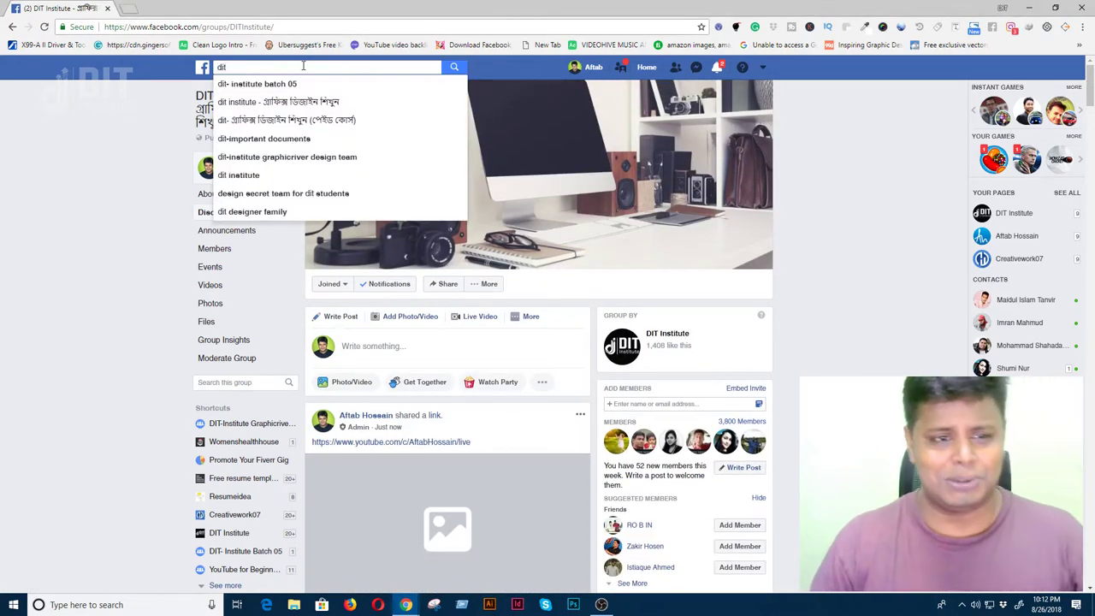
{"action": "key", "text": "Down"}
{"action": "key", "text": "Down"}
{"action": "key", "text": "Down"}
{"action": "key", "text": "Down"}
{"action": "key", "text": "Down"}
{"action": "key", "text": "Down"}
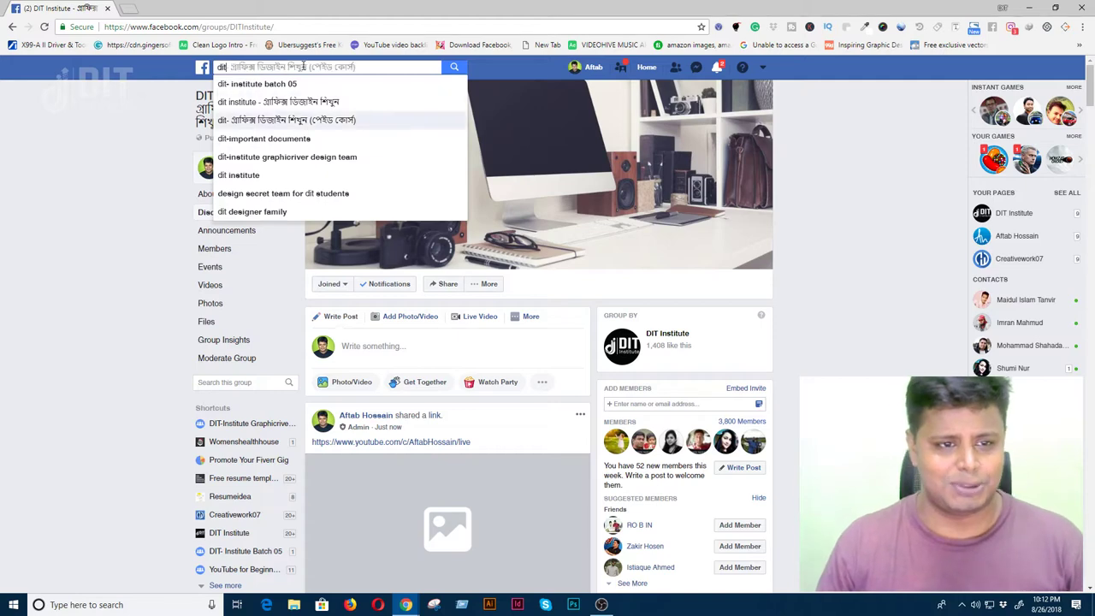
{"action": "key", "text": "Return"}
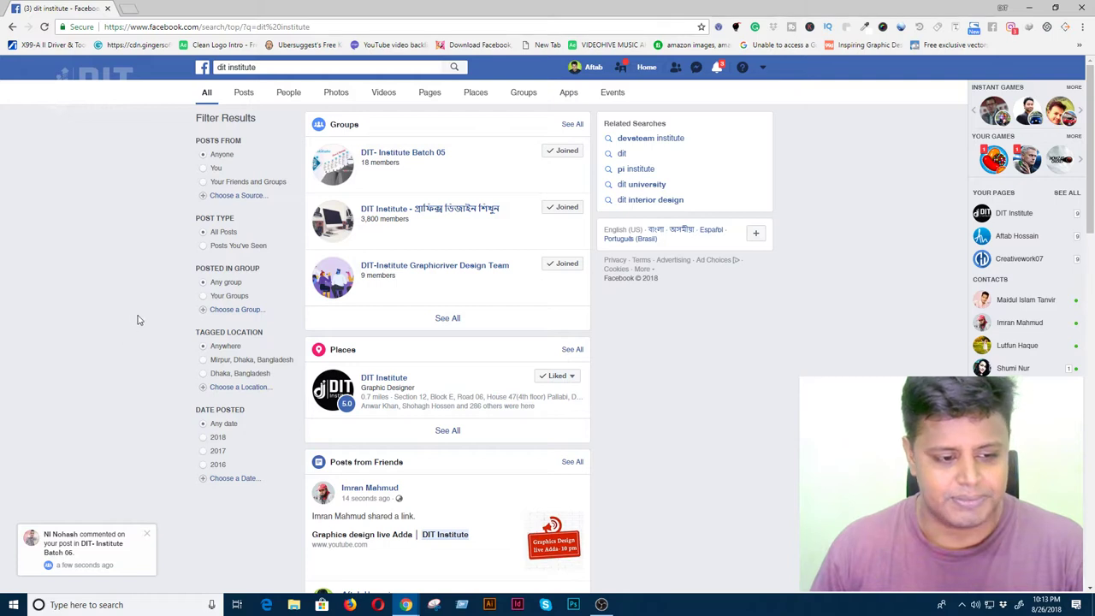
{"action": "left_click", "coordinate": [412, 155]}
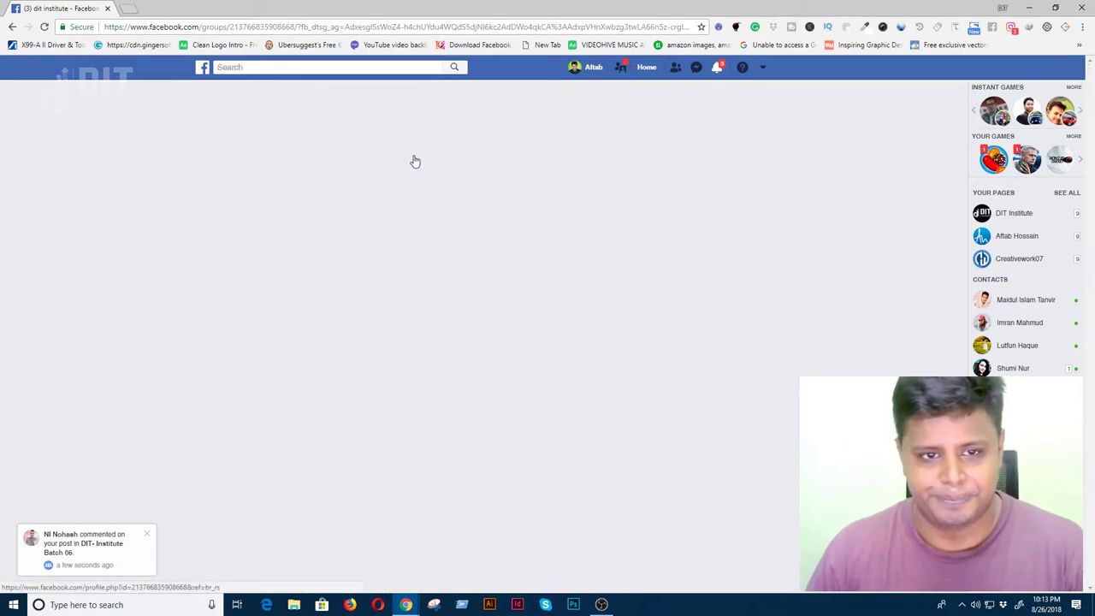
{"action": "left_click", "coordinate": [379, 345]}
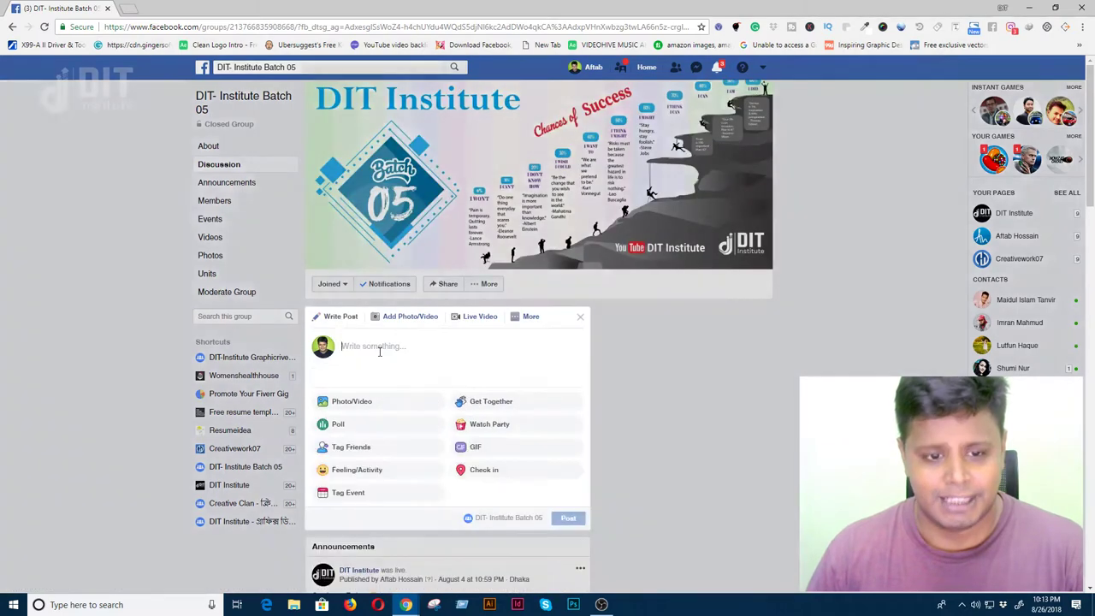
{"action": "type", "text": "https://www.youtube.com/c/AftabHossain/live"}
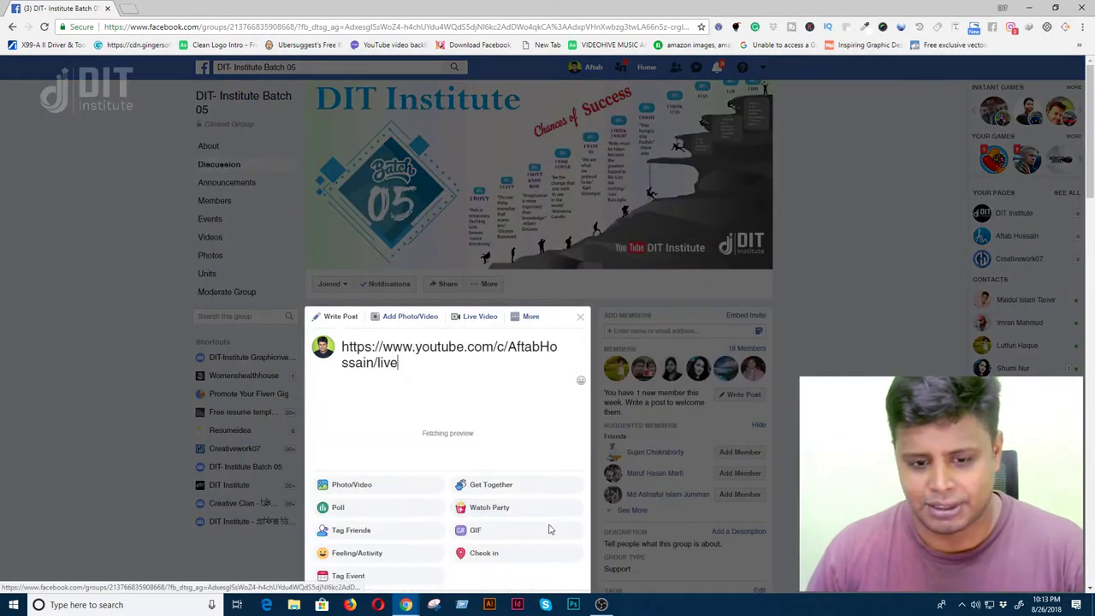
{"action": "scroll", "coordinate": [569, 360], "scroll_direction": "down", "scroll_amount": 3}
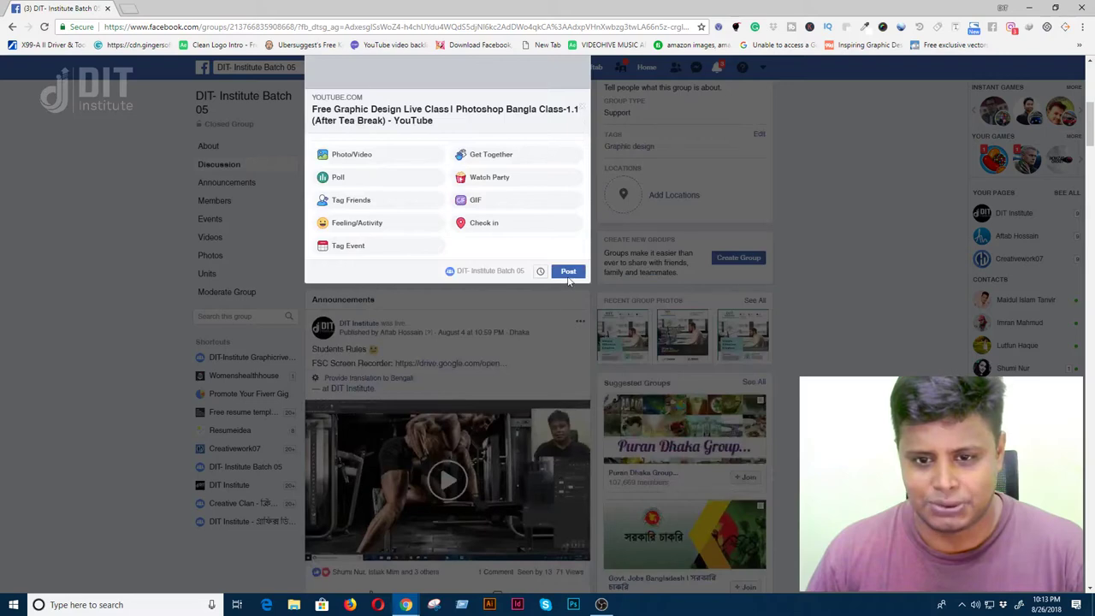
{"action": "left_click", "coordinate": [568, 273]}
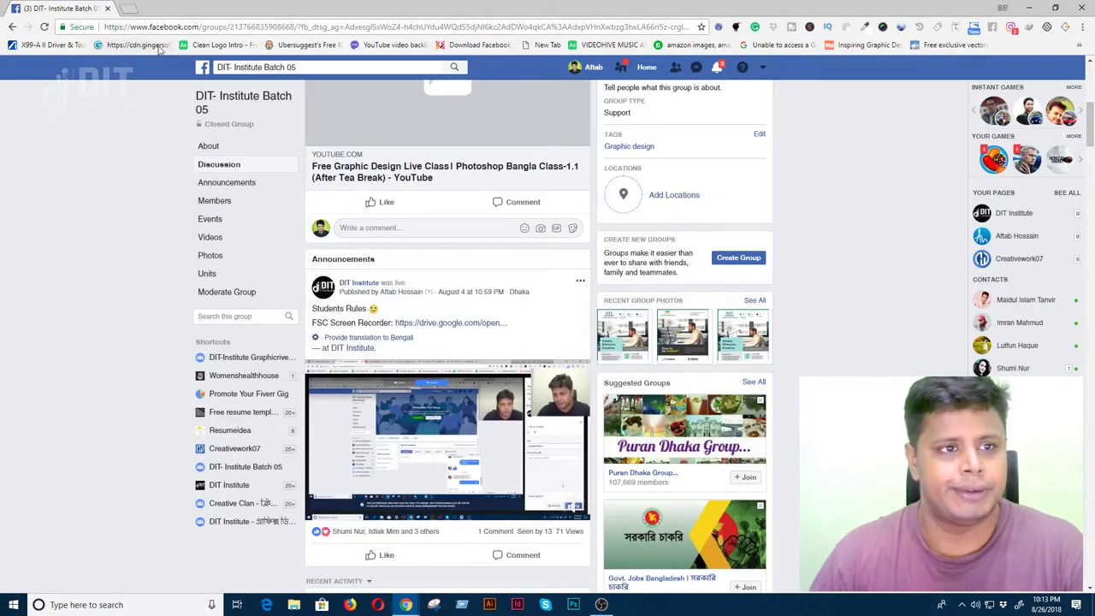
- Search 'dit institute' again and open the DIT Institute page
{"action": "left_click", "coordinate": [281, 67]}
{"action": "type", "text": "dit"}
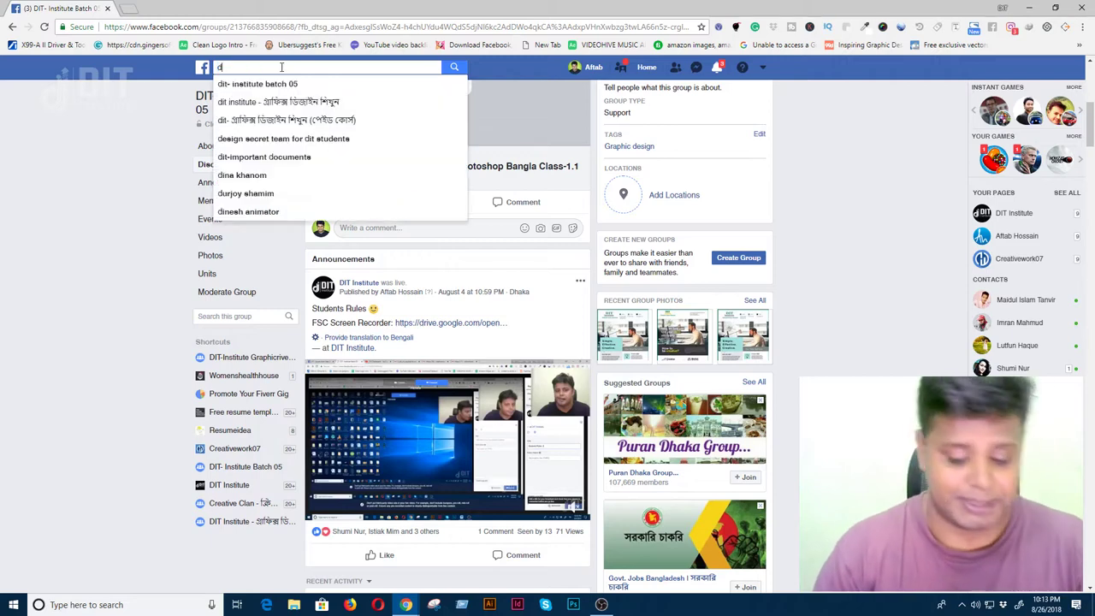
{"action": "key", "text": "Down"}
{"action": "key", "text": "Down"}
{"action": "key", "text": "Down"}
{"action": "key", "text": "Down"}
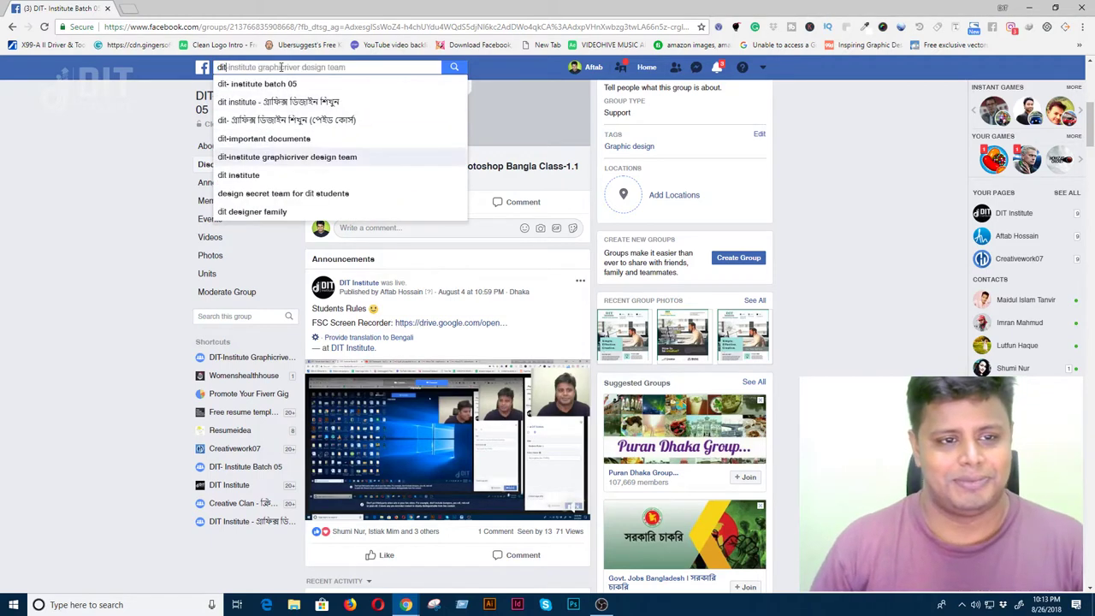
{"action": "key", "text": "Return"}
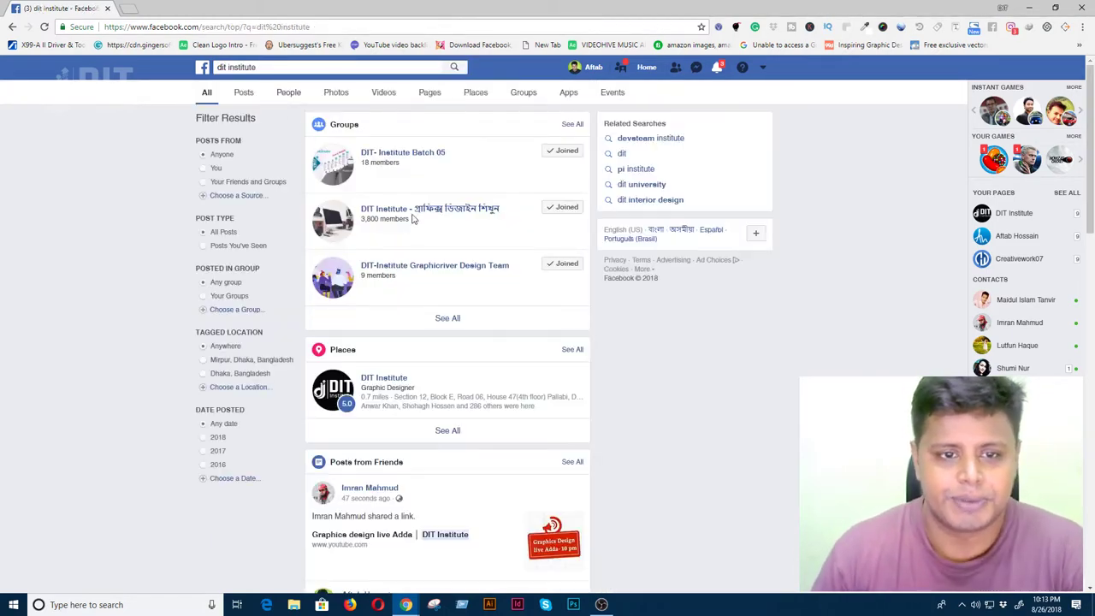
{"action": "left_click", "coordinate": [396, 381]}
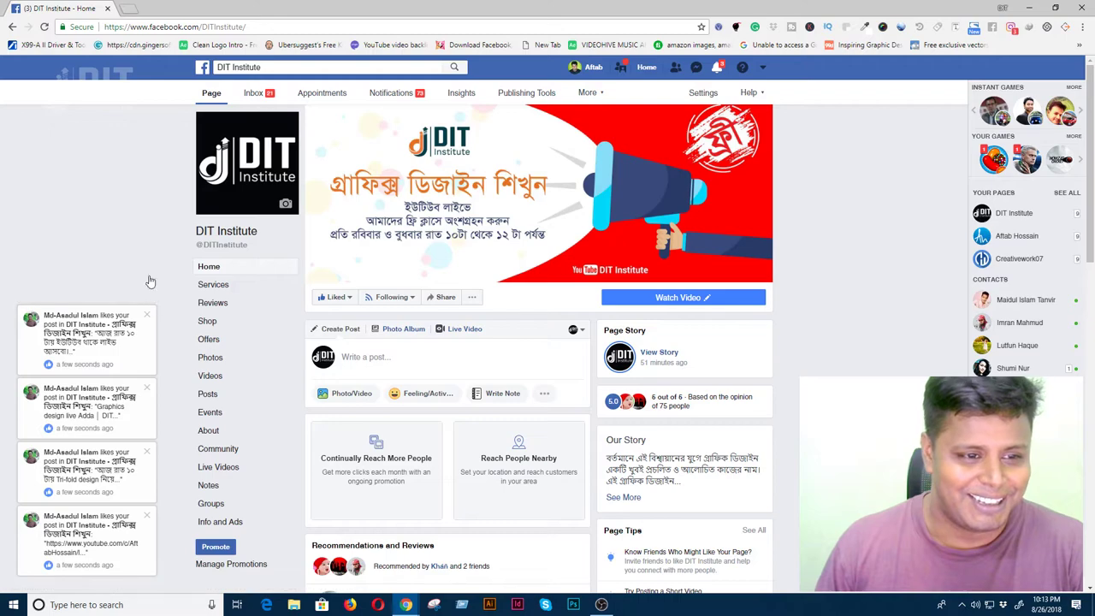
- Paste the 'Free Graphic Design Live Class' YouTube link into a new DIT Institute page post and share it
{"action": "scroll", "coordinate": [519, 419], "scroll_direction": "down", "scroll_amount": 3}
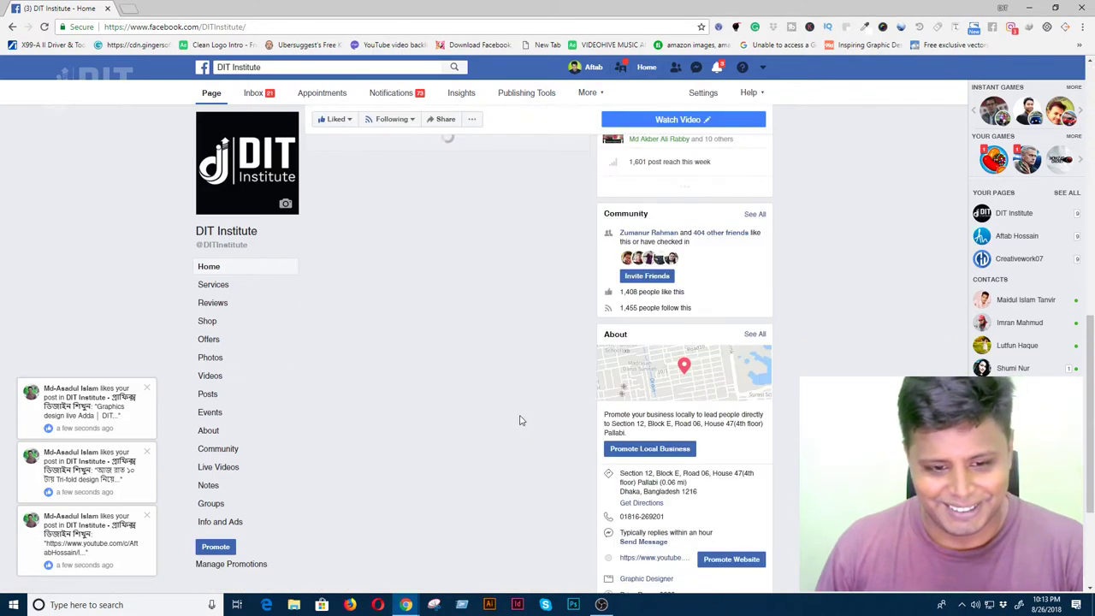
{"action": "scroll", "coordinate": [519, 419], "scroll_direction": "up", "scroll_amount": 3}
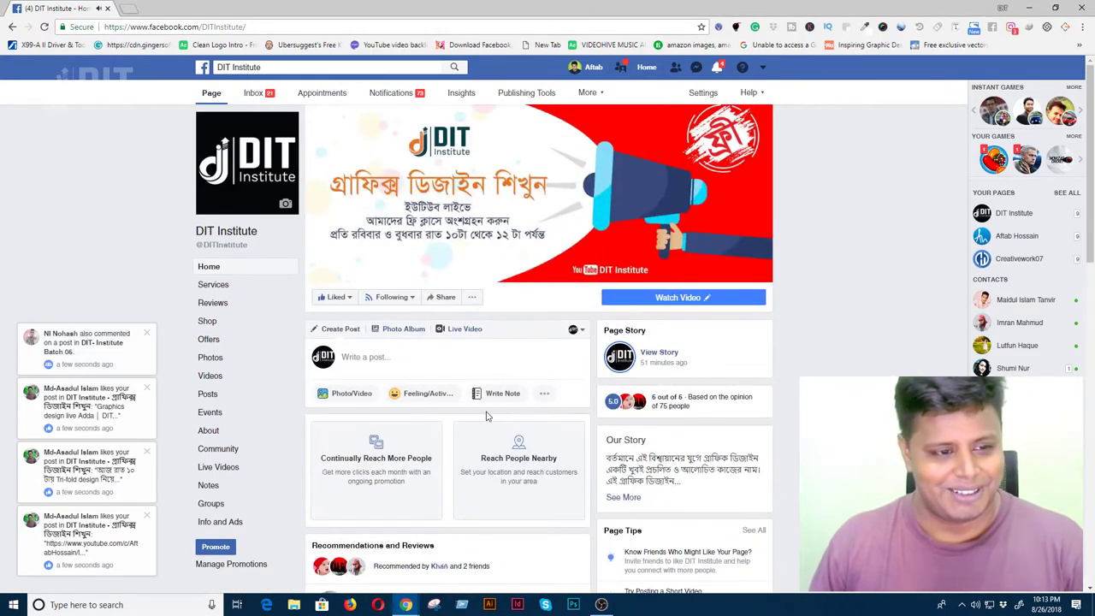
{"action": "left_click", "coordinate": [384, 358]}
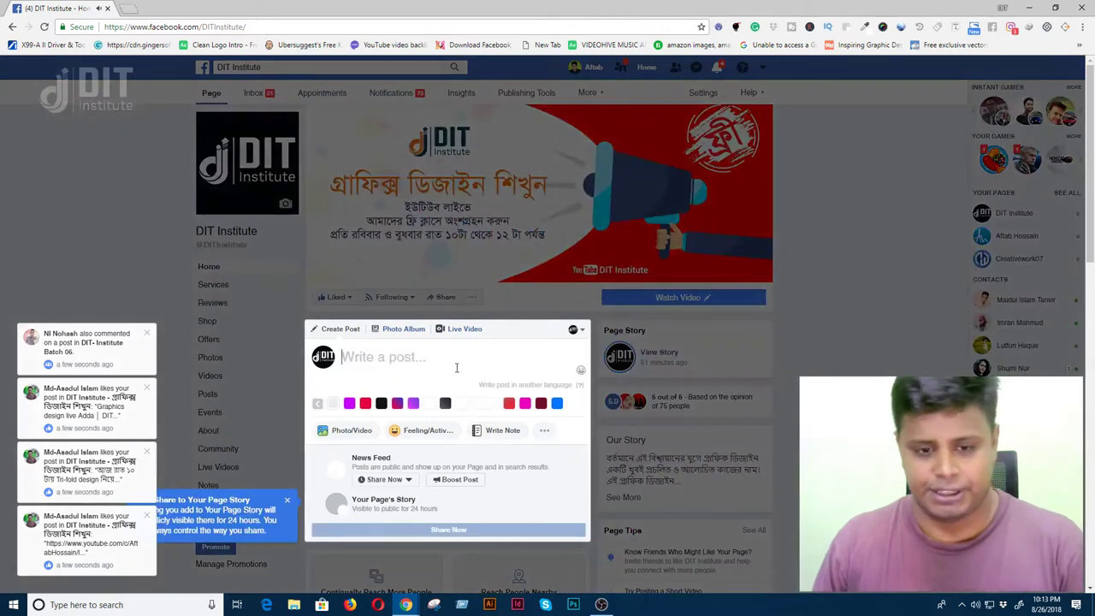
{"action": "type", "text": "https://www.youtube.com/c/AftabHossain/live"}
{"action": "scroll", "coordinate": [442, 524], "scroll_direction": "down", "scroll_amount": 3}
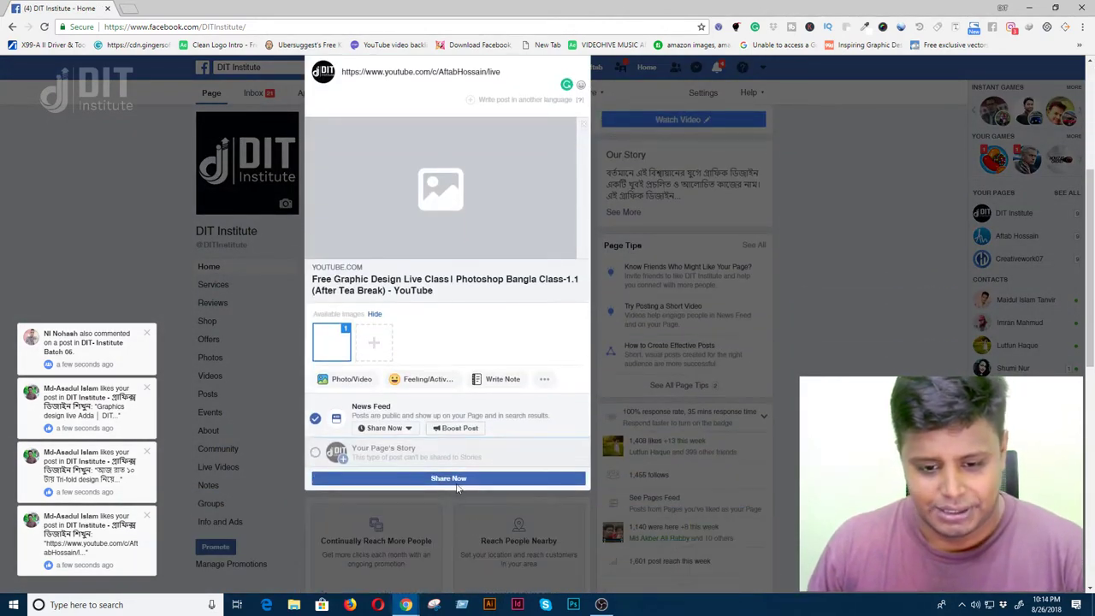
{"action": "left_click", "coordinate": [443, 481]}
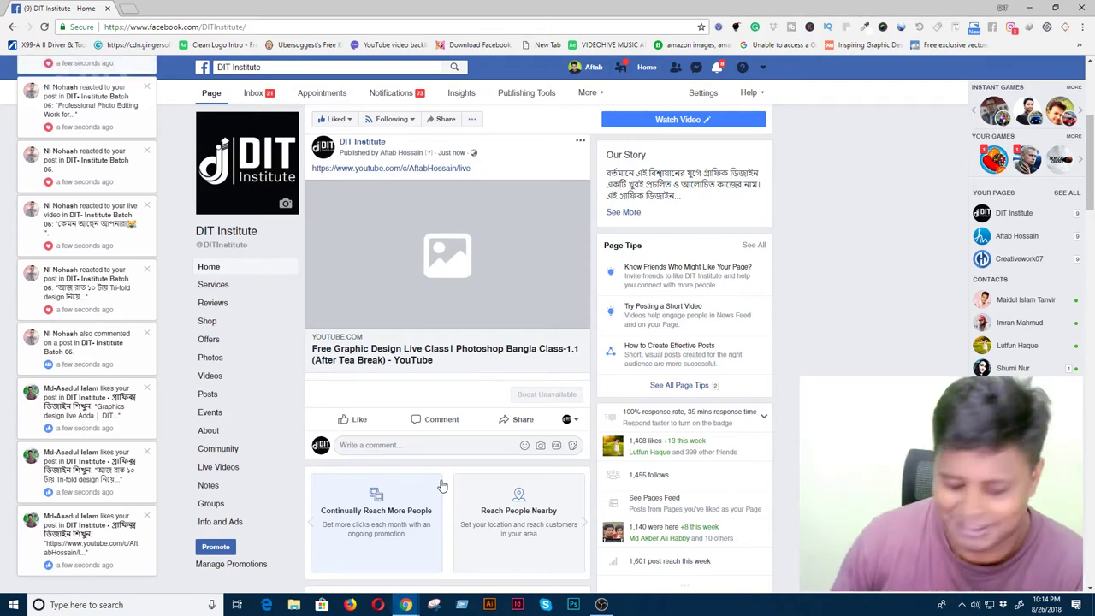
{"action": "scroll", "coordinate": [337, 337], "scroll_direction": "up", "scroll_amount": 3}
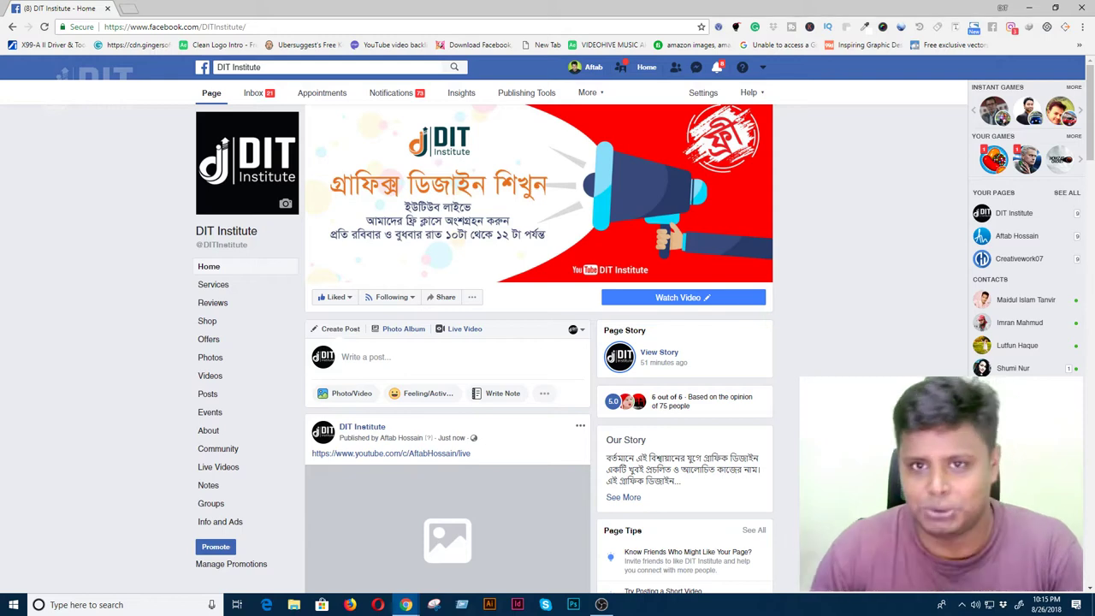
- Open the personal profile and paste the YouTube live-class link into an unpublished post draft
{"action": "scroll", "coordinate": [591, 73], "scroll_direction": "down", "scroll_amount": 3}
{"action": "left_click", "coordinate": [590, 70]}
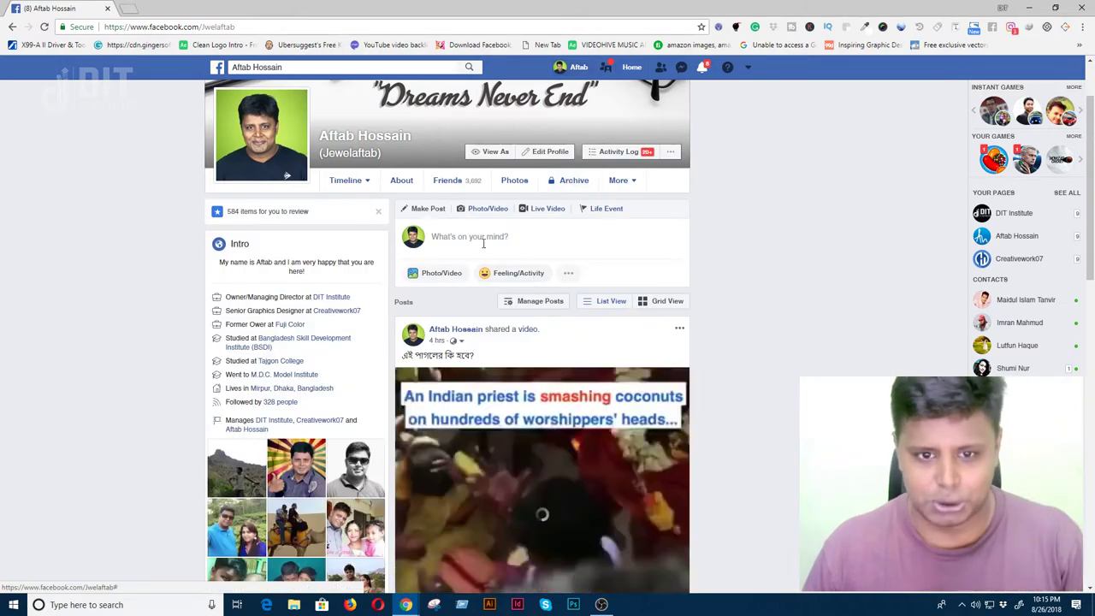
{"action": "left_click", "coordinate": [478, 237]}
{"action": "type", "text": "https://www.youtube.com/c/AftabHossain/live"}
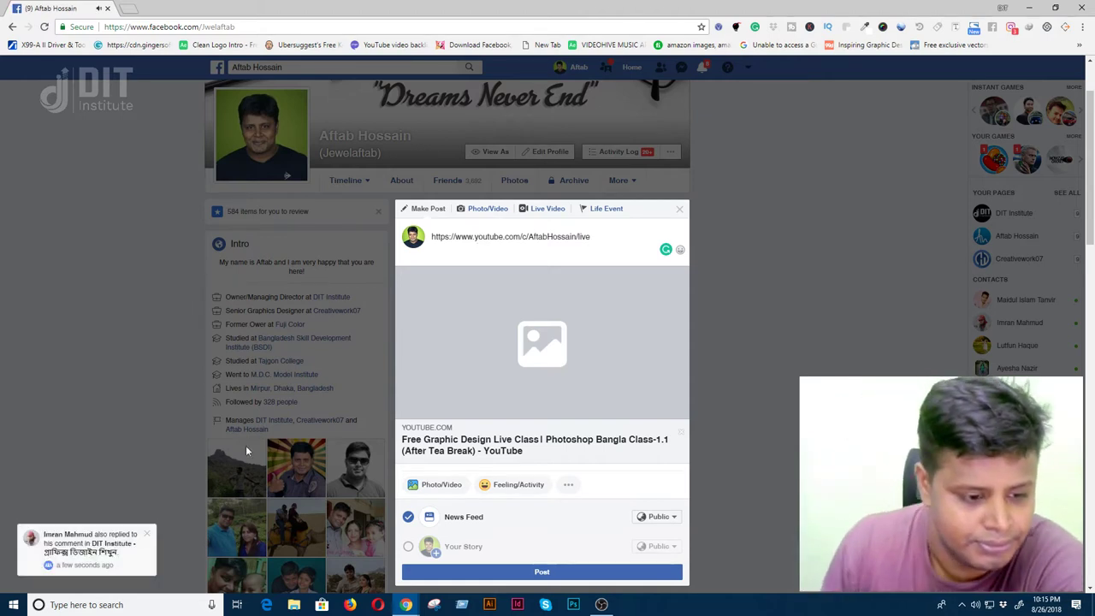
{"action": "left_click", "coordinate": [682, 209]}
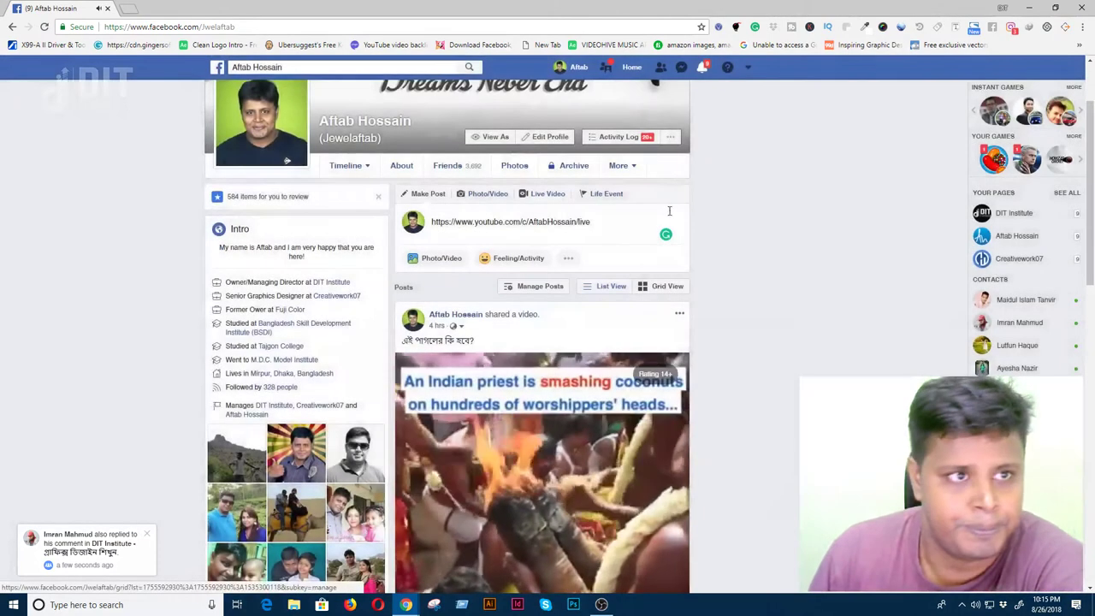
{"action": "left_click", "coordinate": [702, 68]}
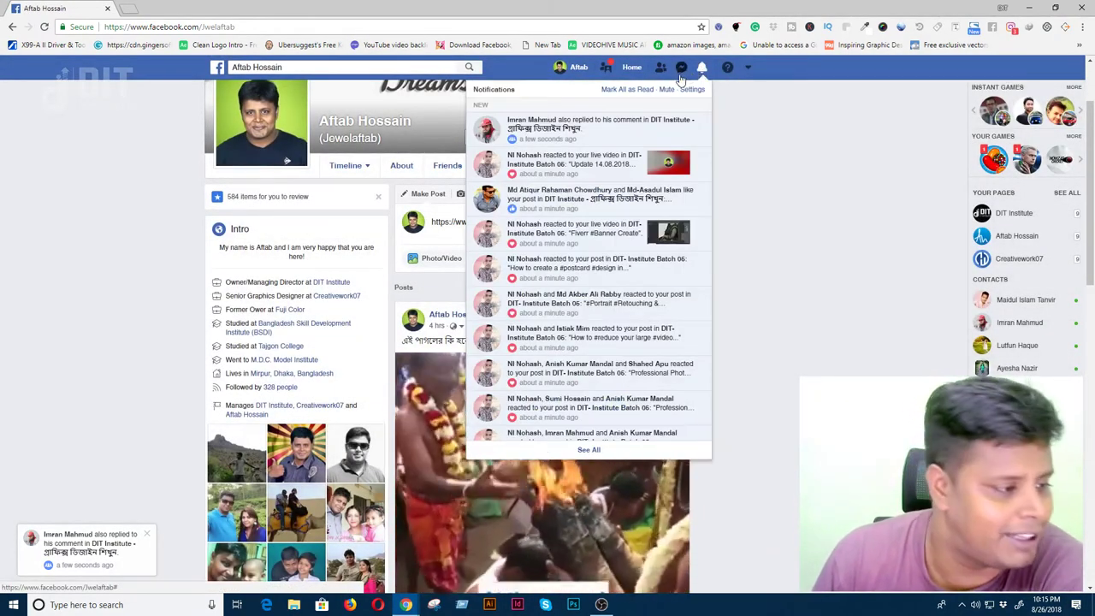
{"action": "left_click", "coordinate": [762, 242]}
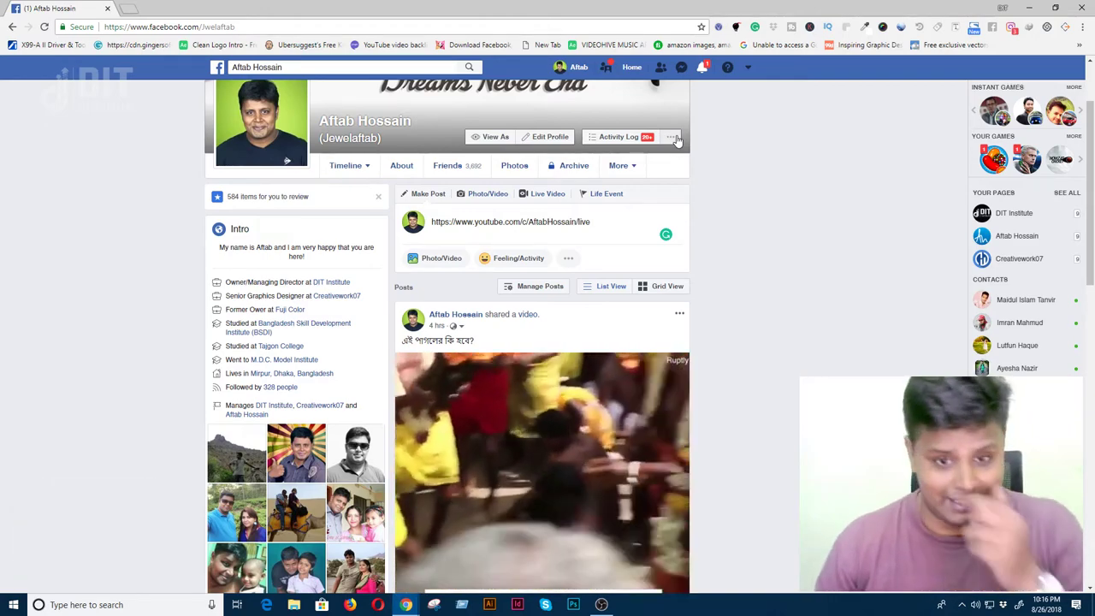
{"action": "scroll", "coordinate": [629, 367], "scroll_direction": "up", "scroll_amount": 2}
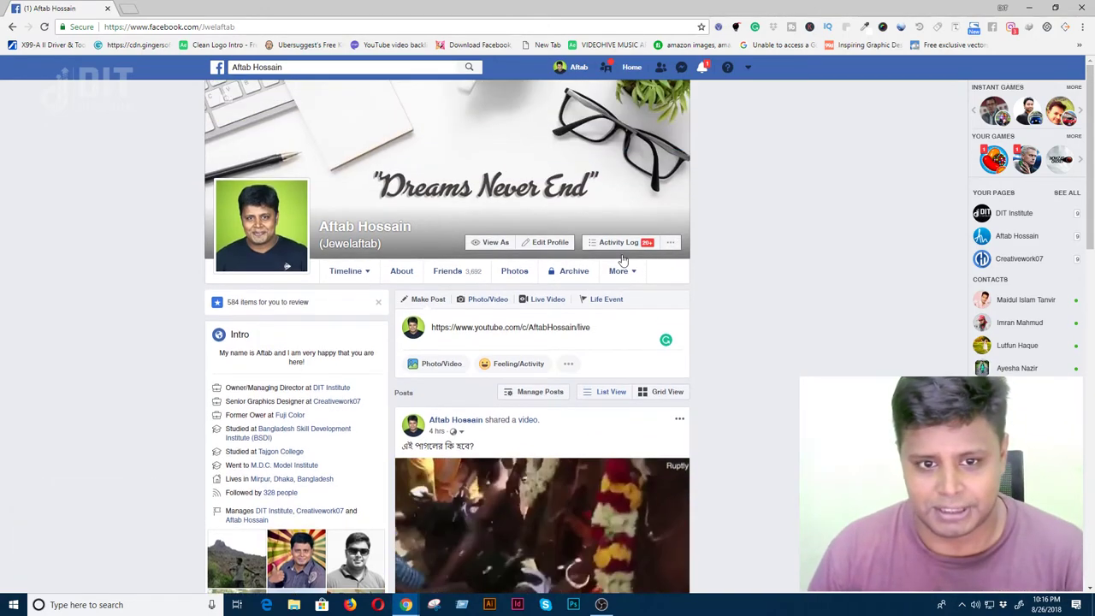
{"action": "scroll", "coordinate": [633, 372], "scroll_direction": "down", "scroll_amount": 3}
{"action": "scroll", "coordinate": [632, 366], "scroll_direction": "up", "scroll_amount": 3}
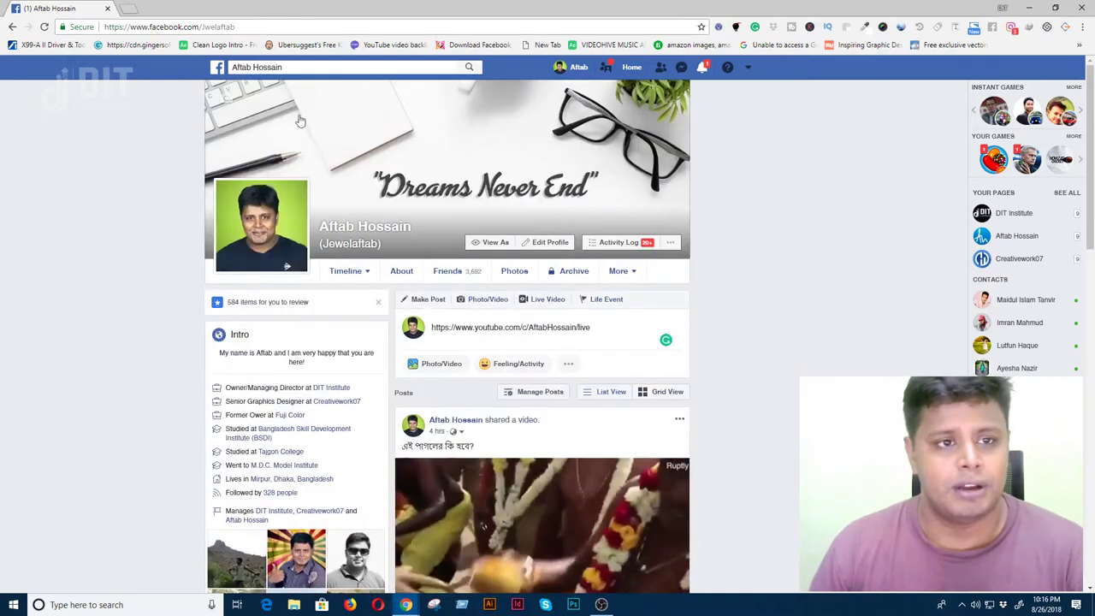
{"action": "left_click", "coordinate": [318, 67]}
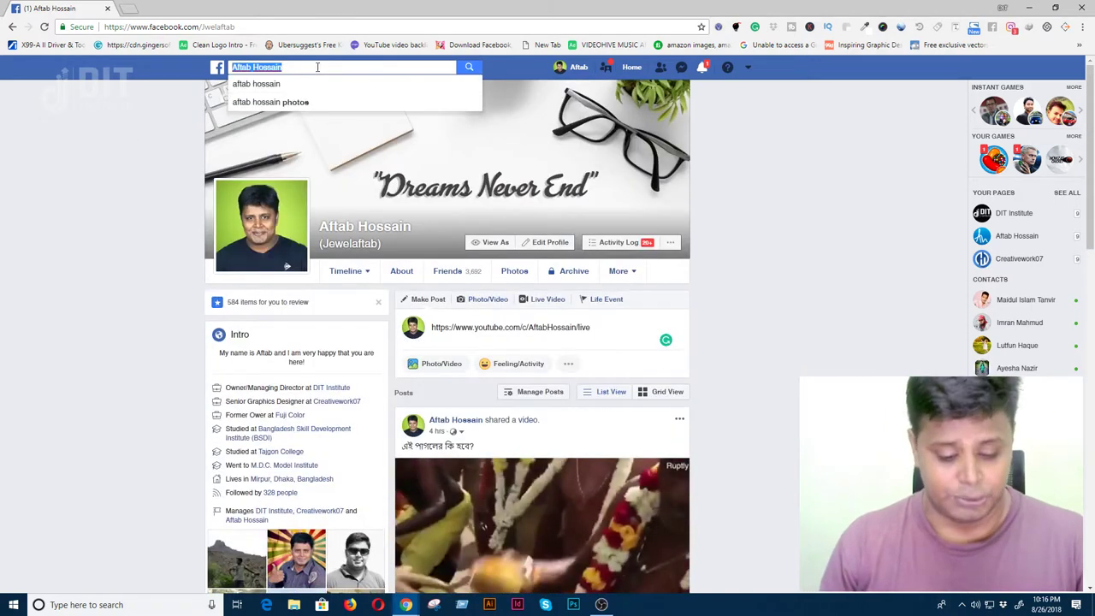
- Search 'dit', leave the unfinished profile post, and open the DIT Institute graphic design group
{"action": "type", "text": "dit"}
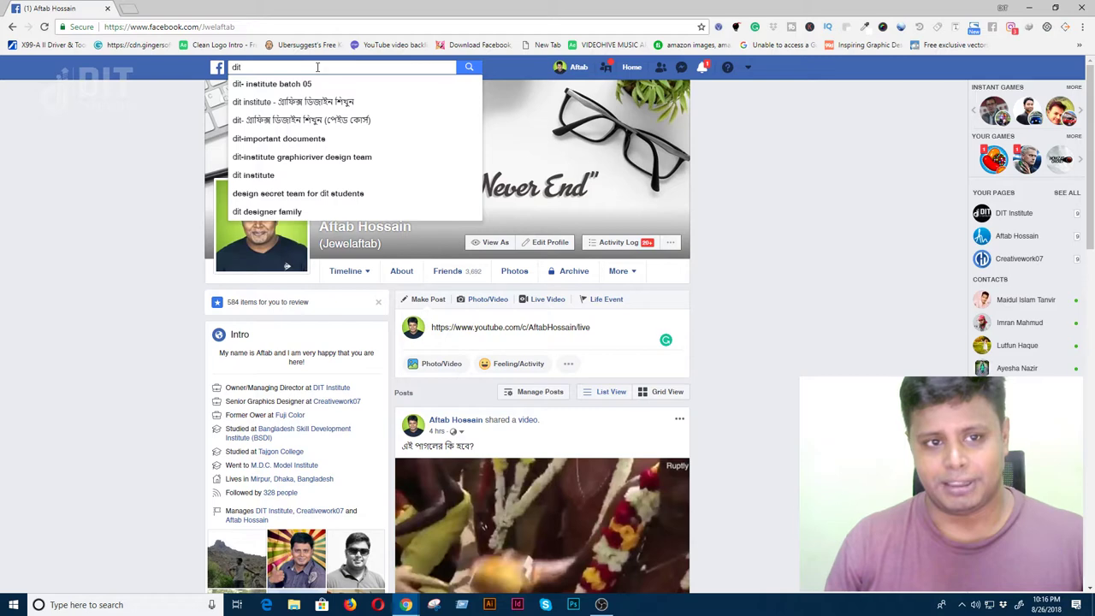
{"action": "key", "text": "Down"}
{"action": "key", "text": "Down"}
{"action": "key", "text": "Return"}
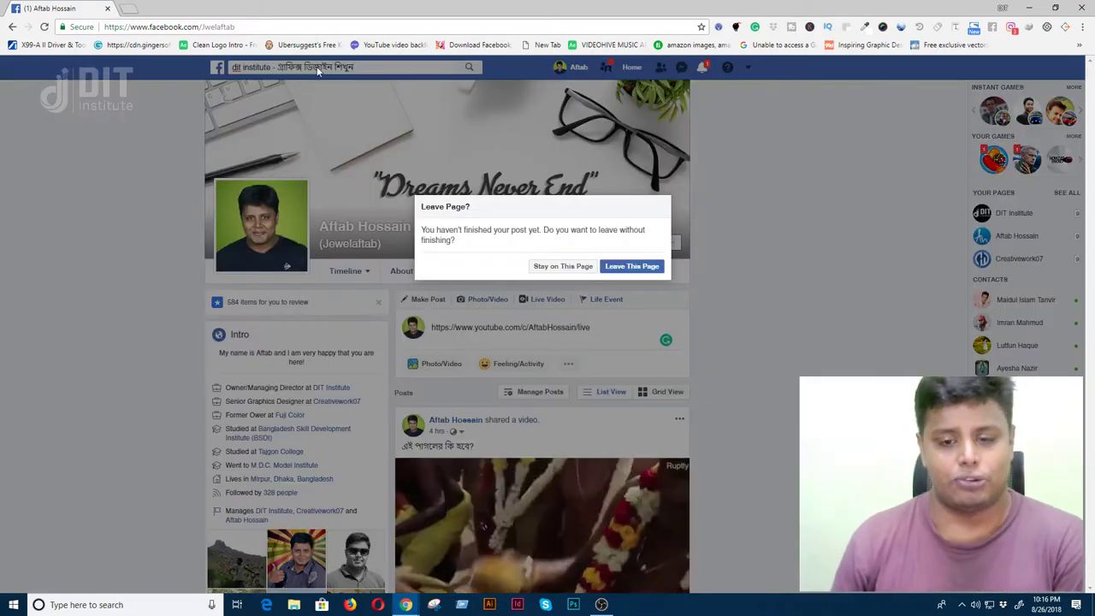
{"action": "left_click", "coordinate": [641, 268]}
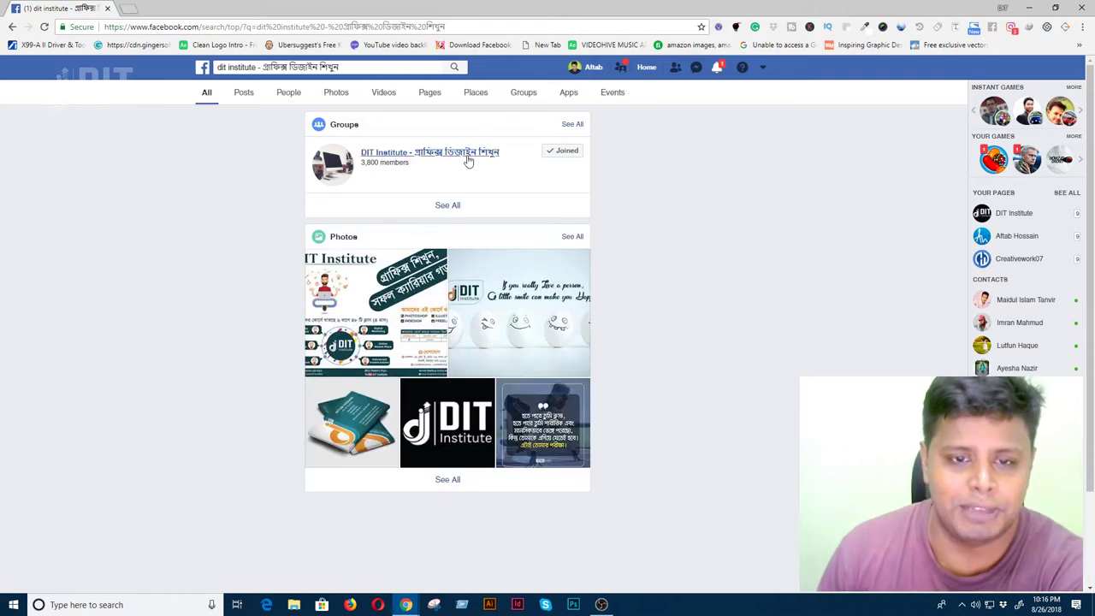
{"action": "left_click", "coordinate": [471, 155]}
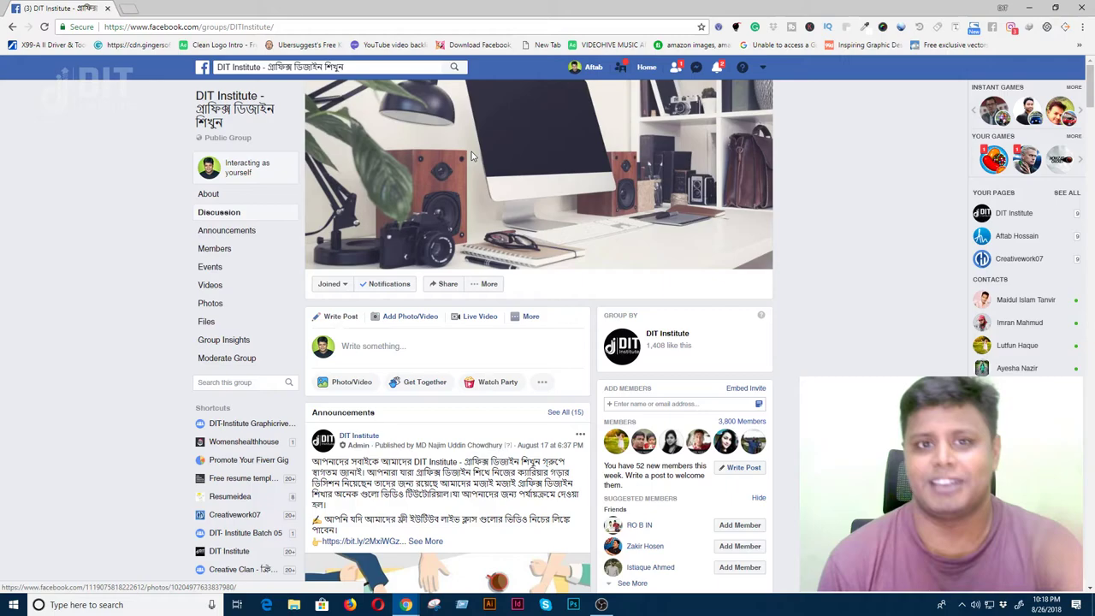
- Scroll the group feed to the new member's ID card design post and open its first photo
{"action": "scroll", "coordinate": [471, 152], "scroll_direction": "down", "scroll_amount": 8}
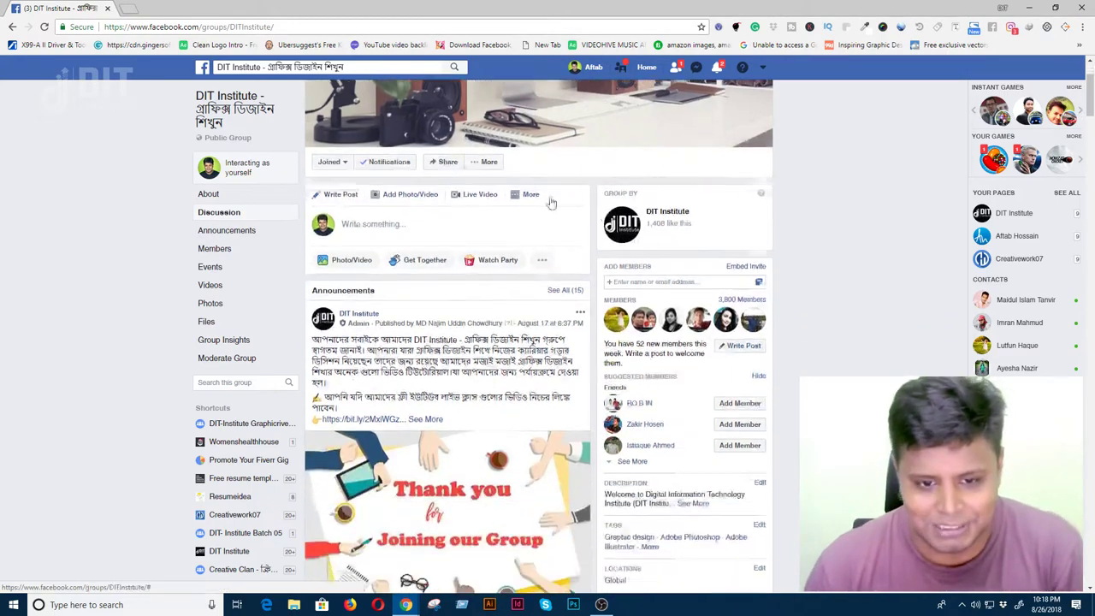
{"action": "scroll", "coordinate": [629, 304], "scroll_direction": "down", "scroll_amount": 6}
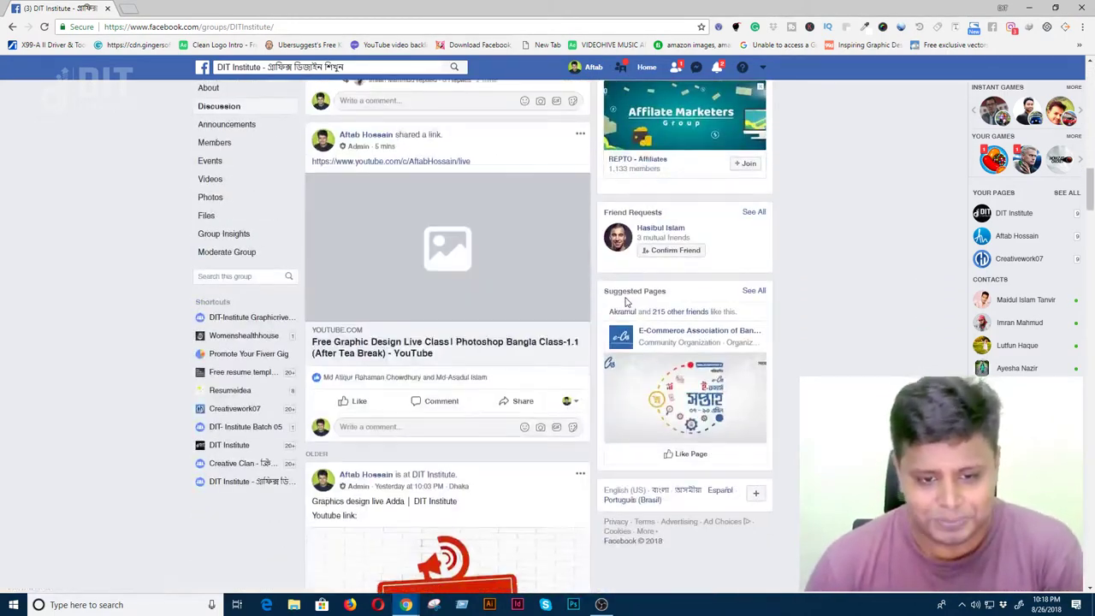
{"action": "scroll", "coordinate": [628, 304], "scroll_direction": "up", "scroll_amount": 20}
{"action": "scroll", "coordinate": [628, 304], "scroll_direction": "down", "scroll_amount": 3}
{"action": "scroll", "coordinate": [628, 303], "scroll_direction": "down", "scroll_amount": 11}
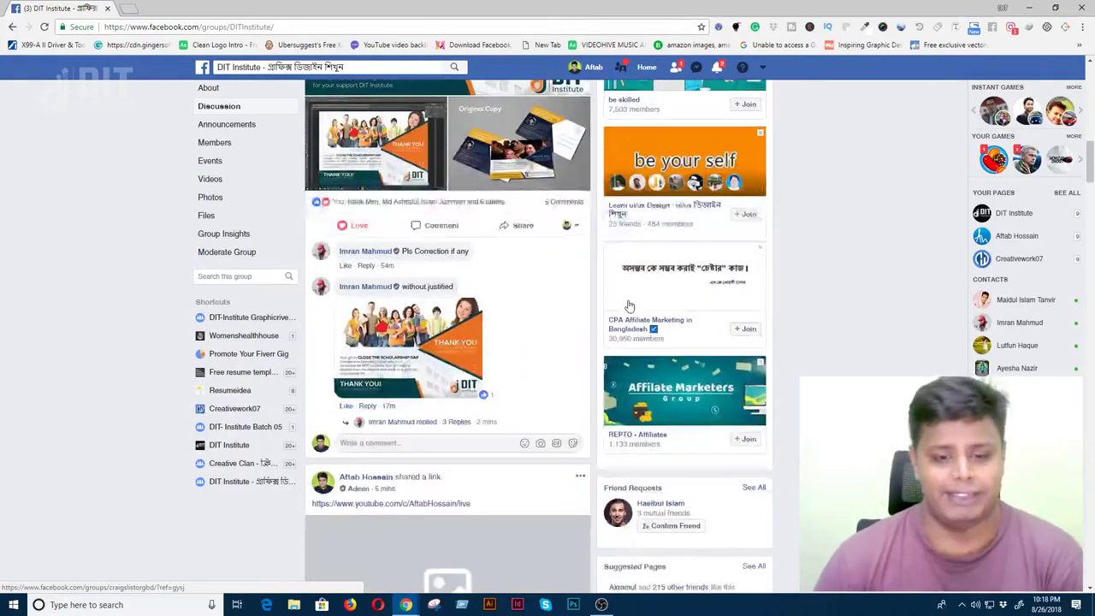
{"action": "scroll", "coordinate": [628, 303], "scroll_direction": "down", "scroll_amount": 8}
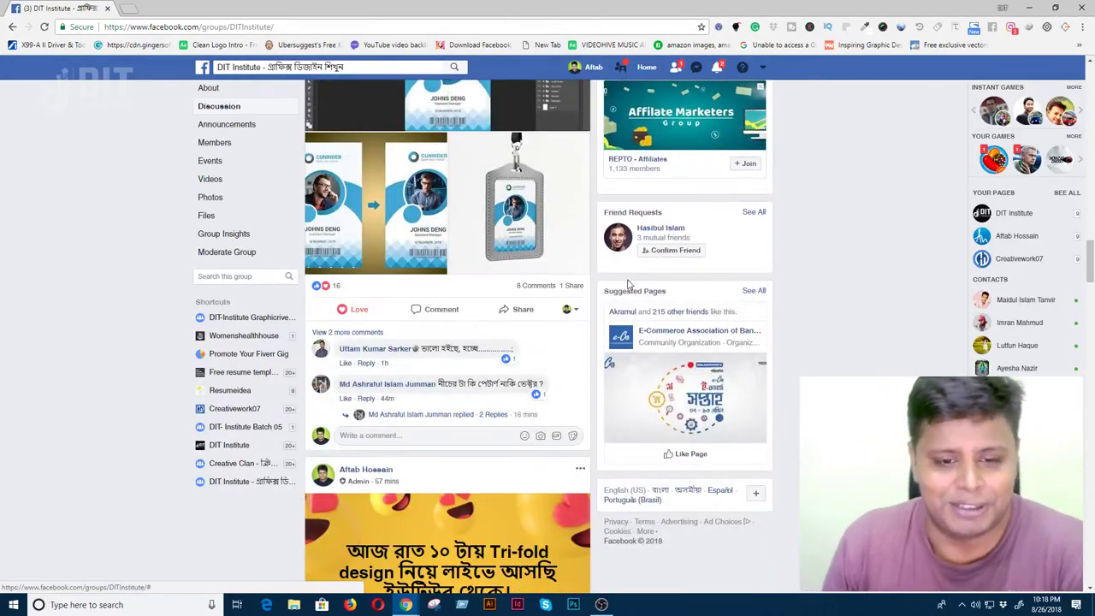
{"action": "scroll", "coordinate": [428, 261], "scroll_direction": "up", "scroll_amount": 3}
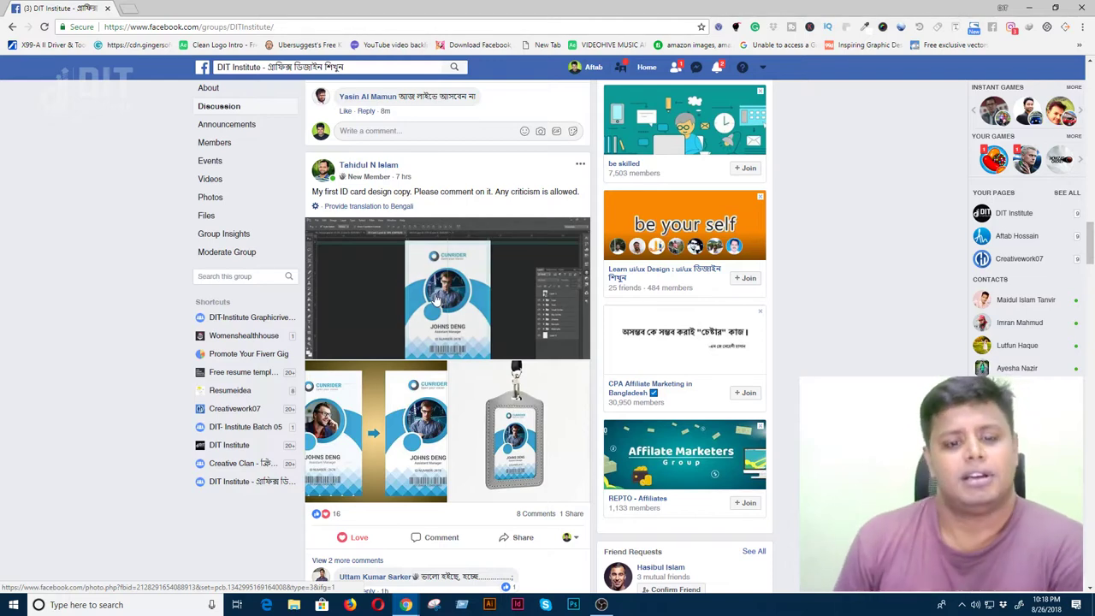
{"action": "left_click", "coordinate": [436, 300]}
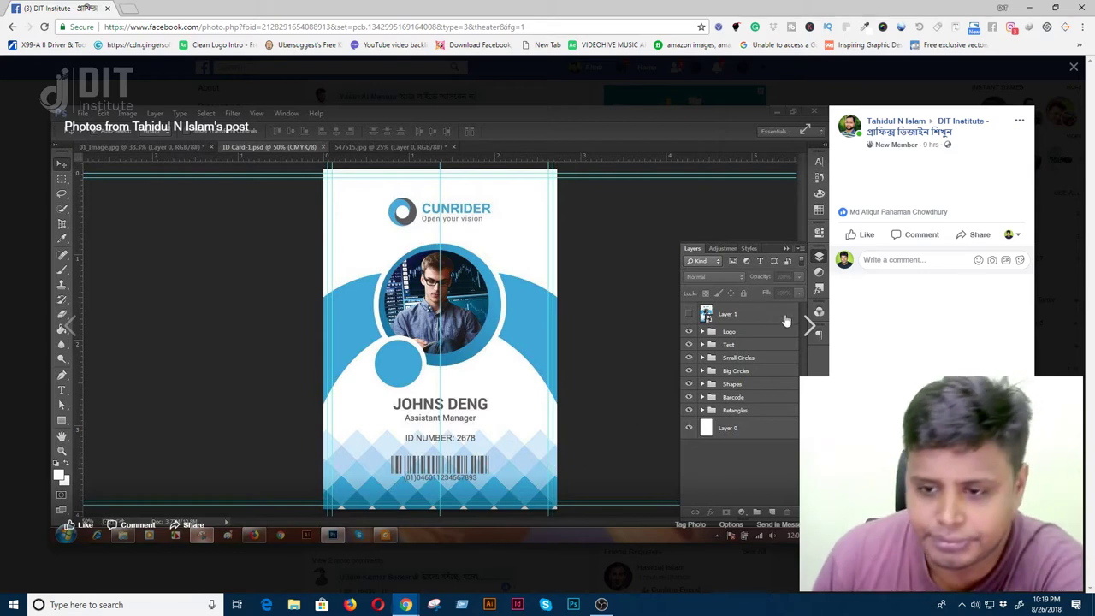
- Browse forward four ID card photos and back two, then close the photo viewer
{"action": "left_click", "coordinate": [810, 329]}
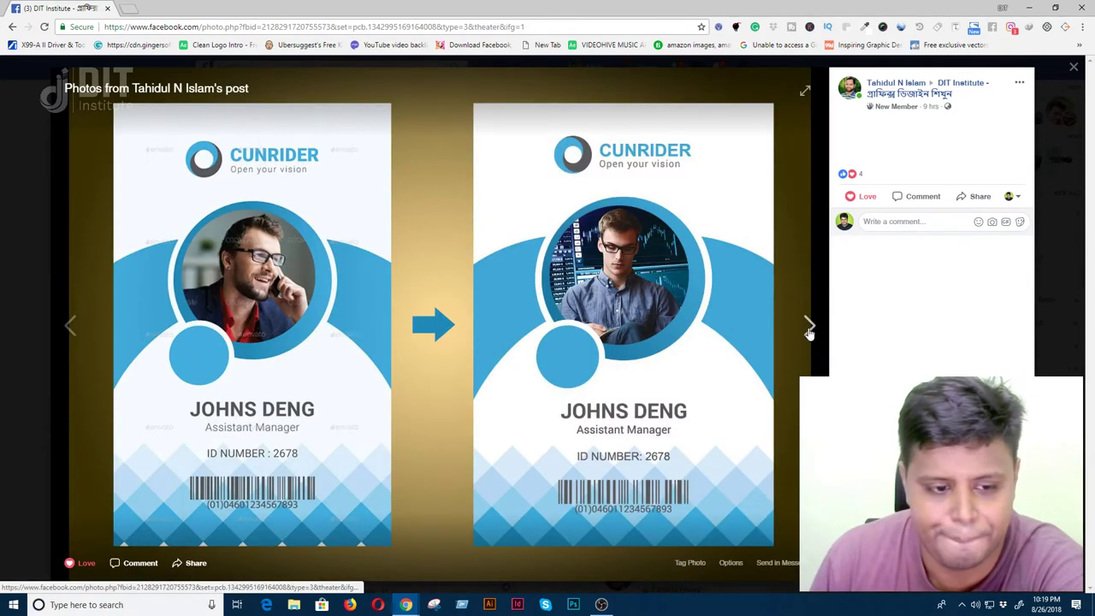
{"action": "left_click", "coordinate": [810, 330]}
{"action": "left_click", "coordinate": [808, 329]}
{"action": "left_click", "coordinate": [807, 328]}
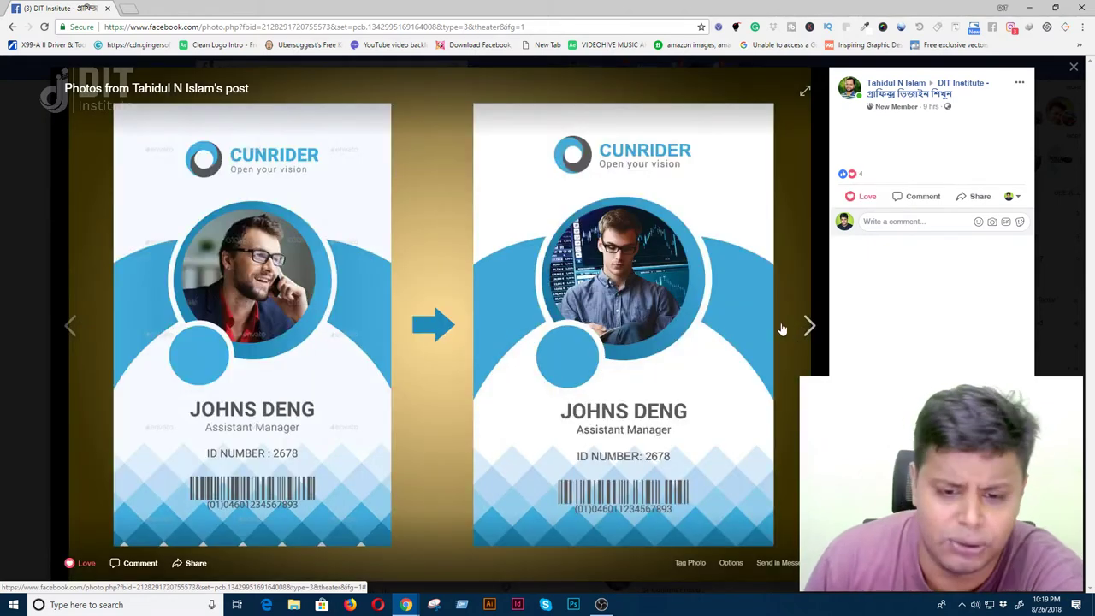
{"action": "left_click", "coordinate": [70, 327]}
{"action": "left_click", "coordinate": [70, 328]}
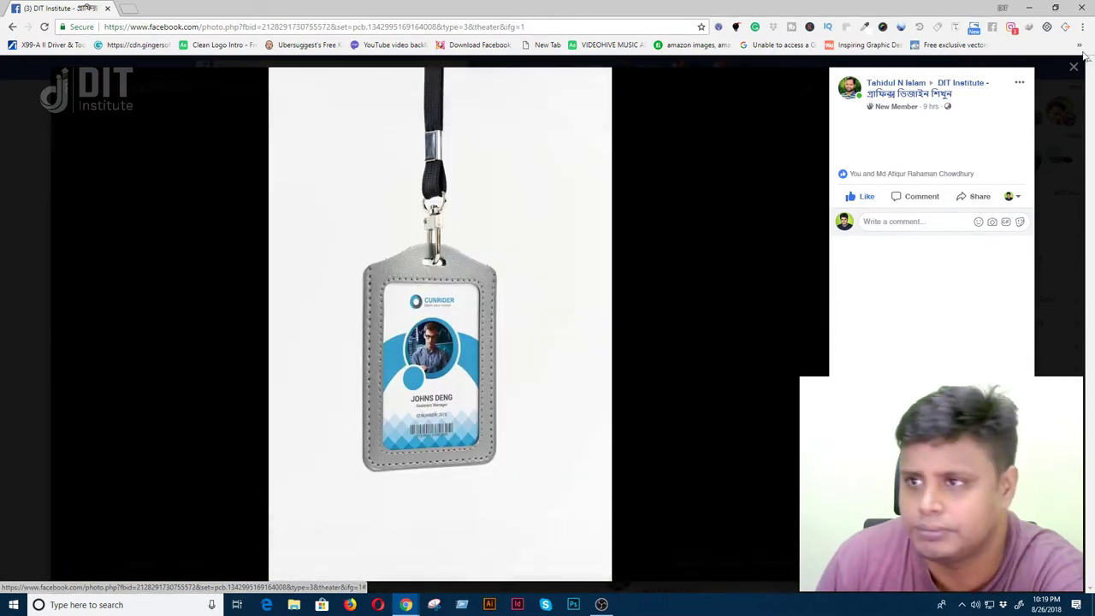
{"action": "left_click", "coordinate": [1073, 67]}
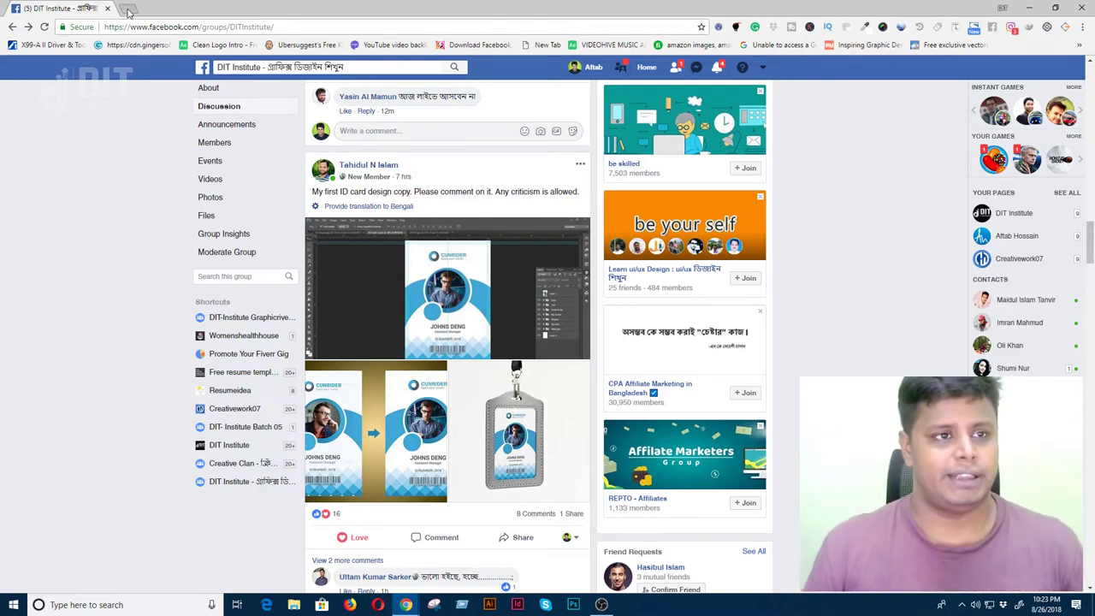
- Load graphicriver.net in a new browser tab
{"action": "left_click", "coordinate": [127, 9]}
{"action": "type", "text": "graphicriver.net"}
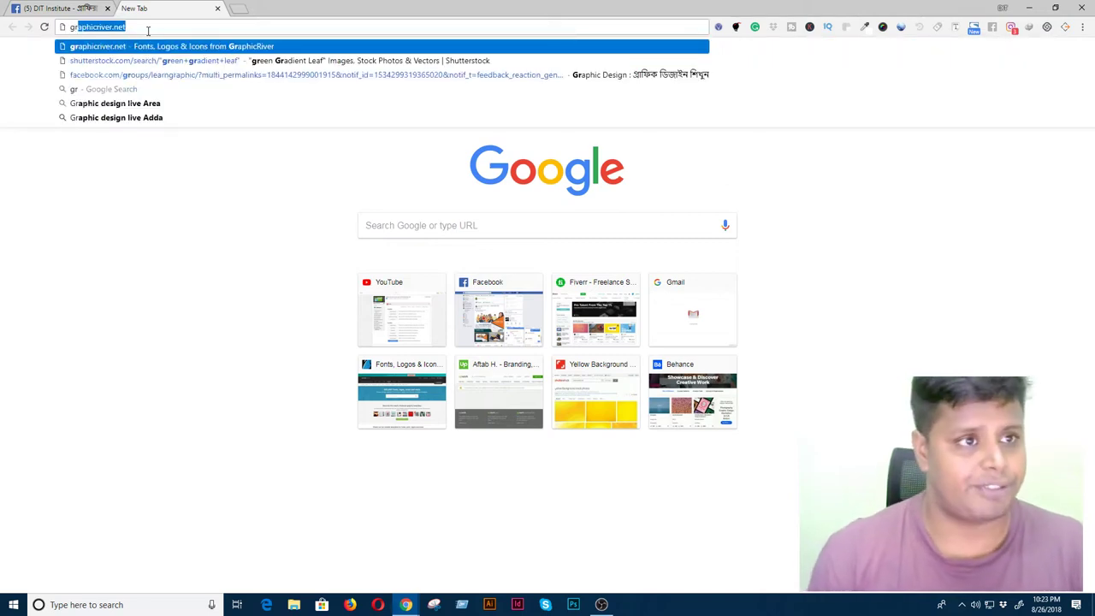
{"action": "key", "text": "Return"}
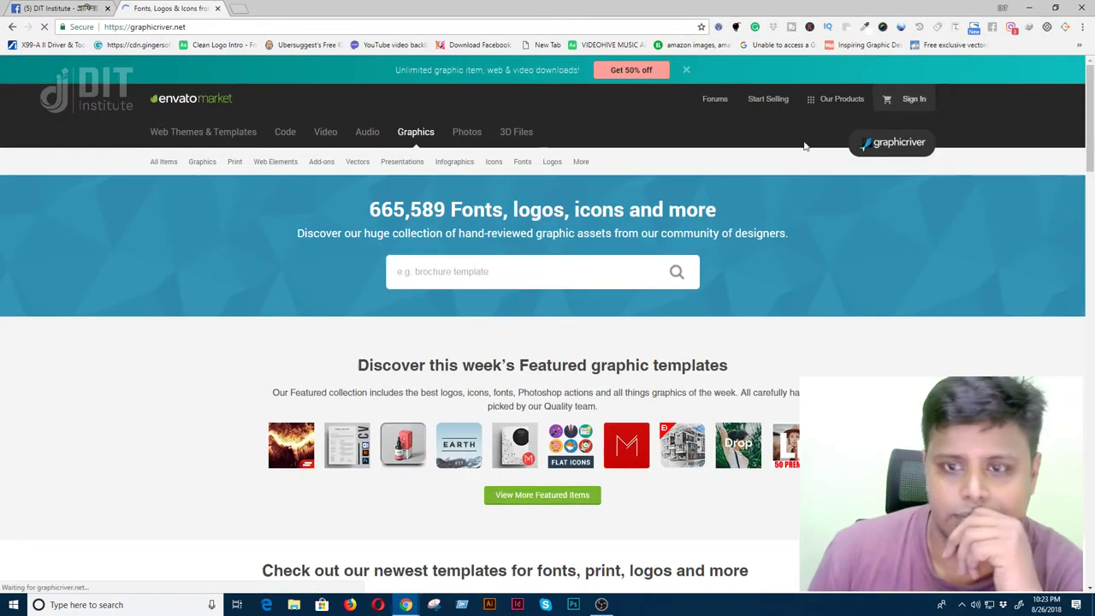
- Search GraphicRiver for 'resume' in Print Templates, then start a blank tab
{"action": "left_click", "coordinate": [483, 278]}
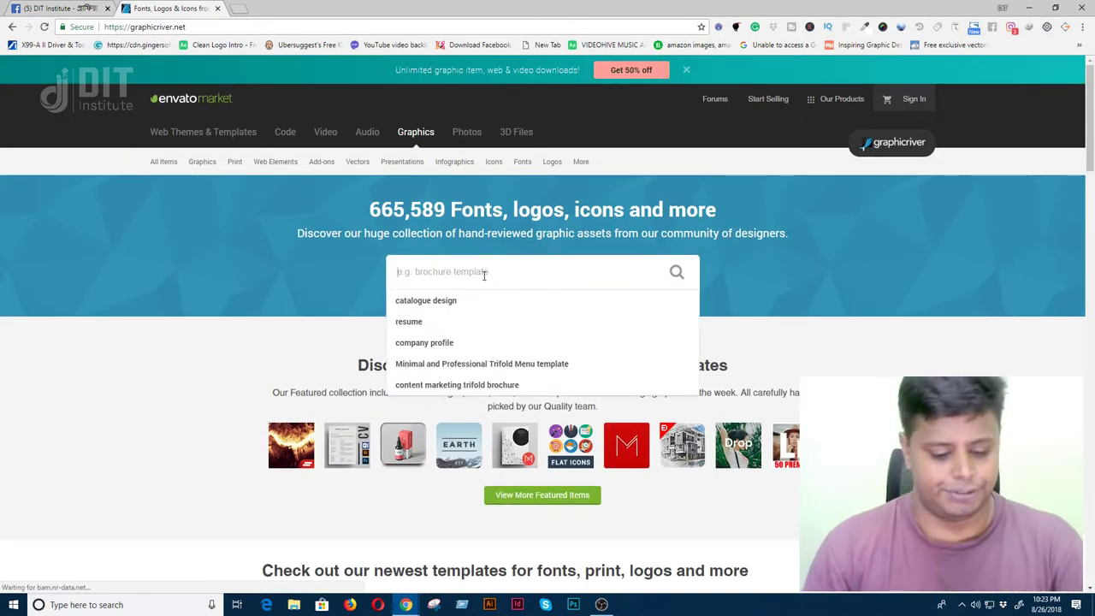
{"action": "type", "text": "res"}
{"action": "type", "text": "unm"}
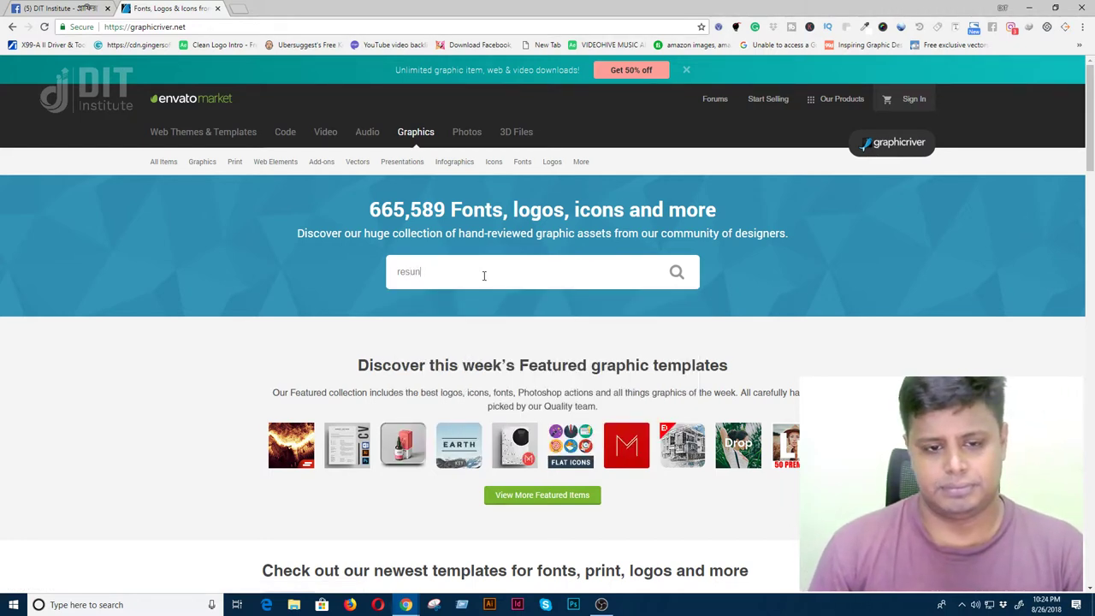
{"action": "key", "text": "BackSpace"}
{"action": "type", "text": "me"}
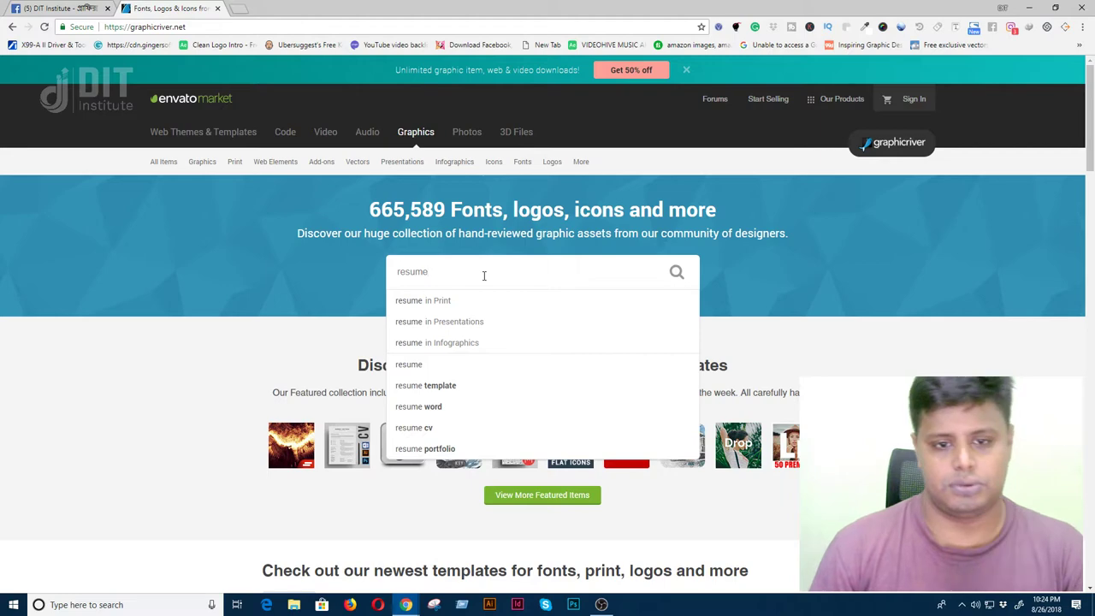
{"action": "key", "text": "Down"}
{"action": "key", "text": "Return"}
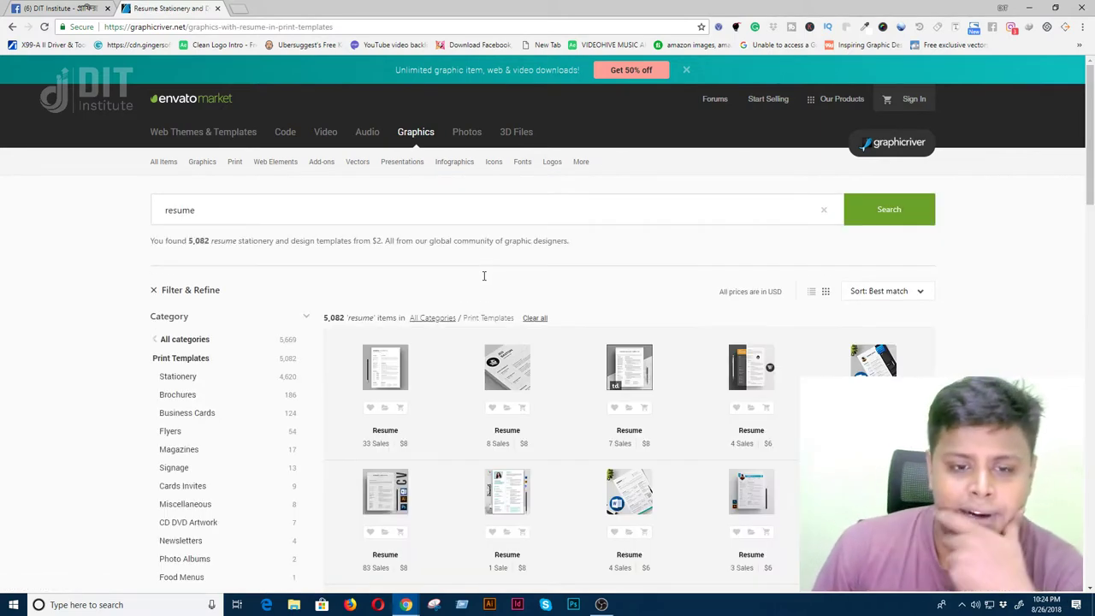
{"action": "left_click", "coordinate": [240, 9]}
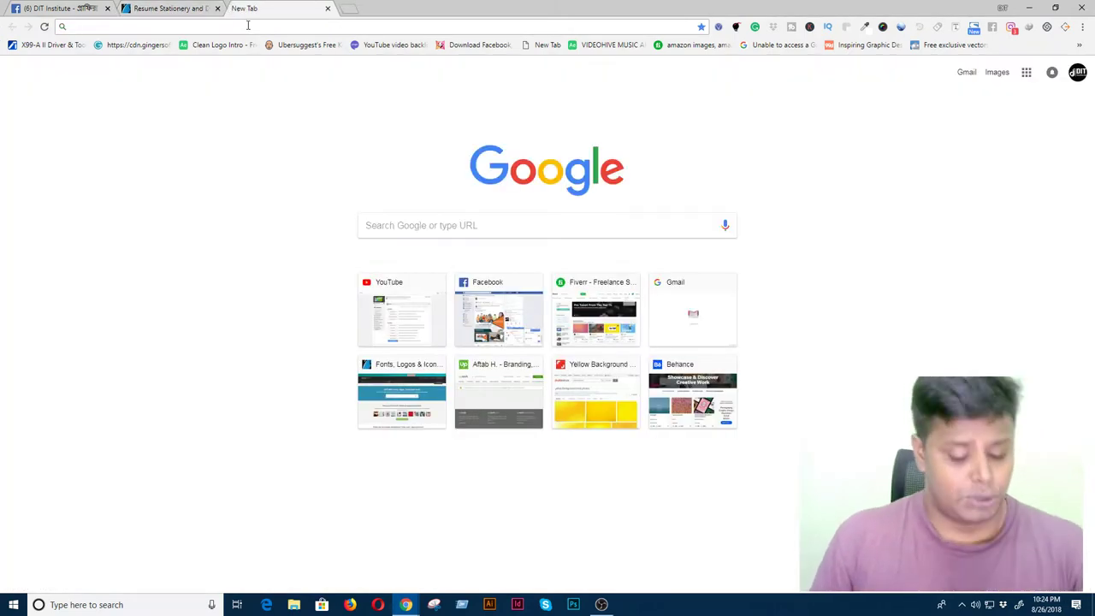
- Google the designer's full name plus 'resume' and open the Flickr result in a background tab
{"action": "type", "text": "aftab r"}
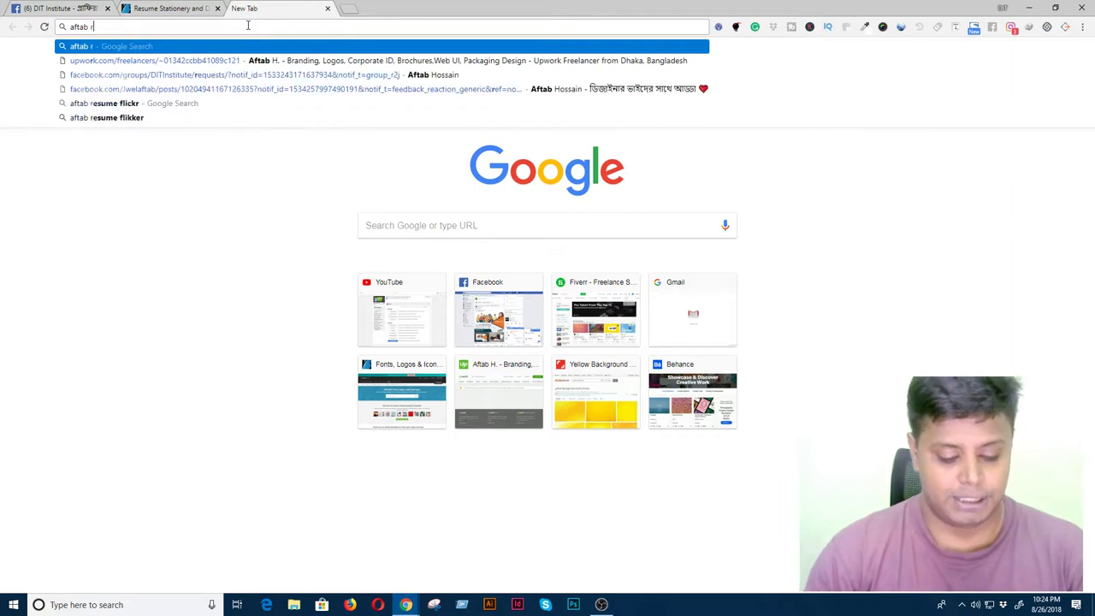
{"action": "type", "text": "esume"}
{"action": "key", "text": "Return"}
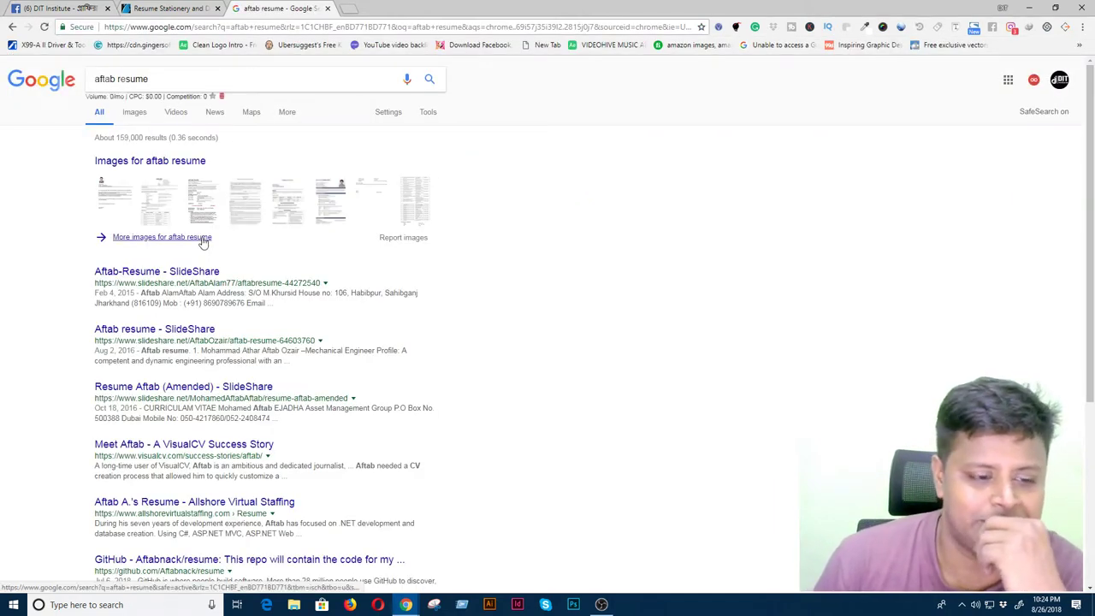
{"action": "type", "text": "hossain"}
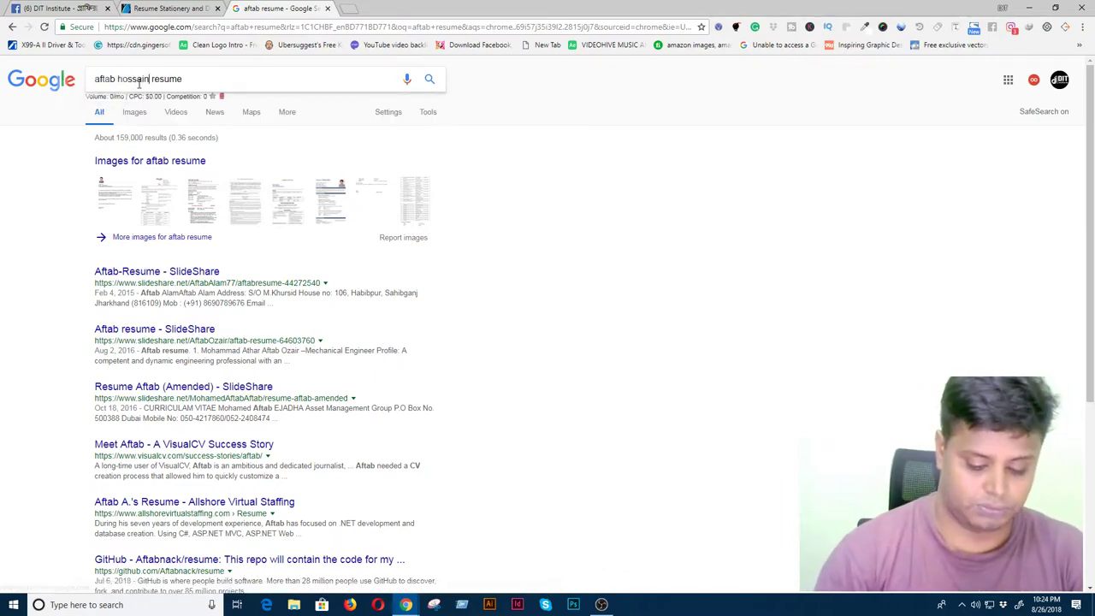
{"action": "key", "text": "Return"}
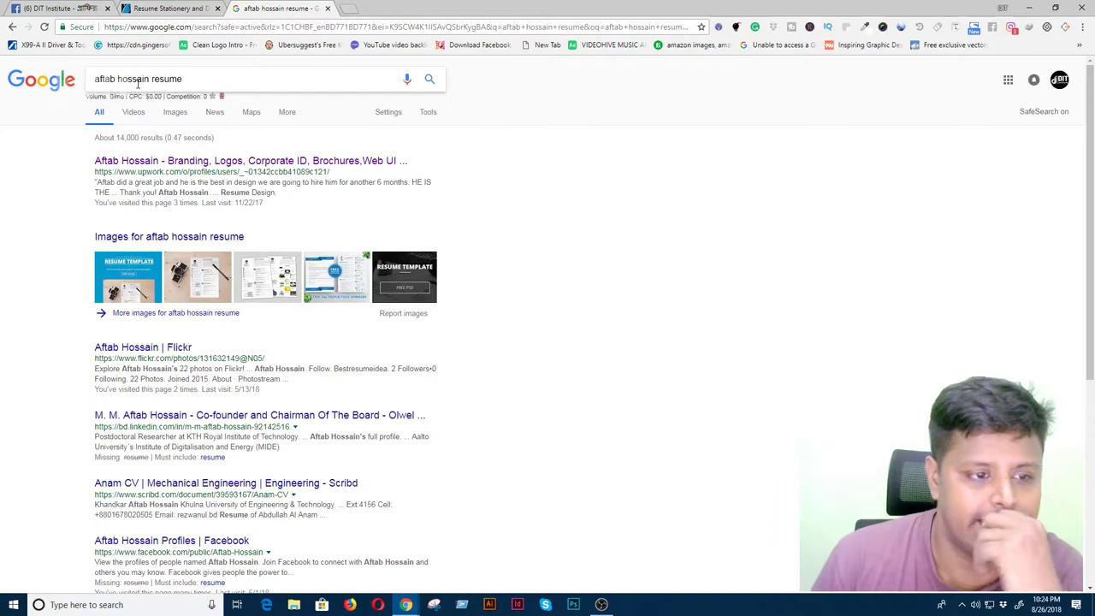
{"action": "scroll", "coordinate": [295, 276], "scroll_direction": "down", "scroll_amount": 1}
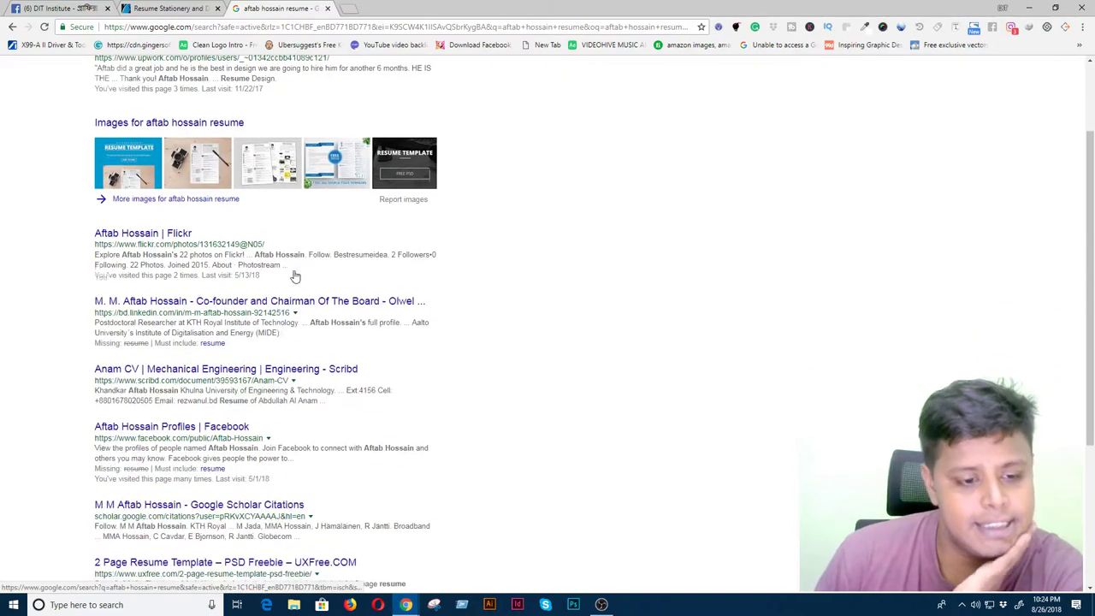
{"action": "middle_click", "coordinate": [171, 234]}
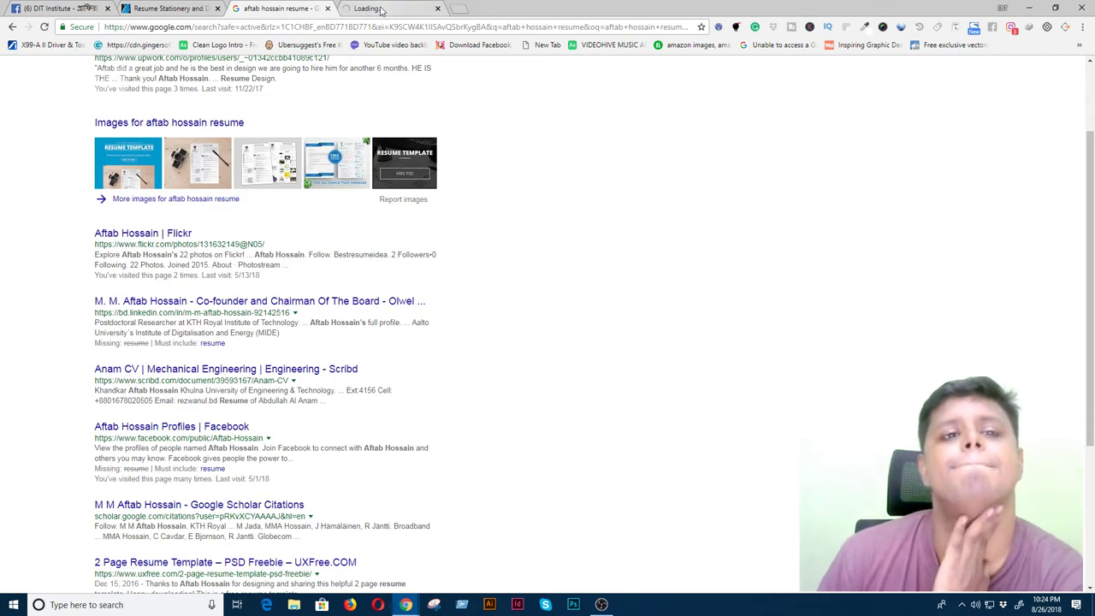
- View the Flickr photos Resume #121 and Resume #118, then return to GraphicRiver
{"action": "left_click", "coordinate": [381, 10]}
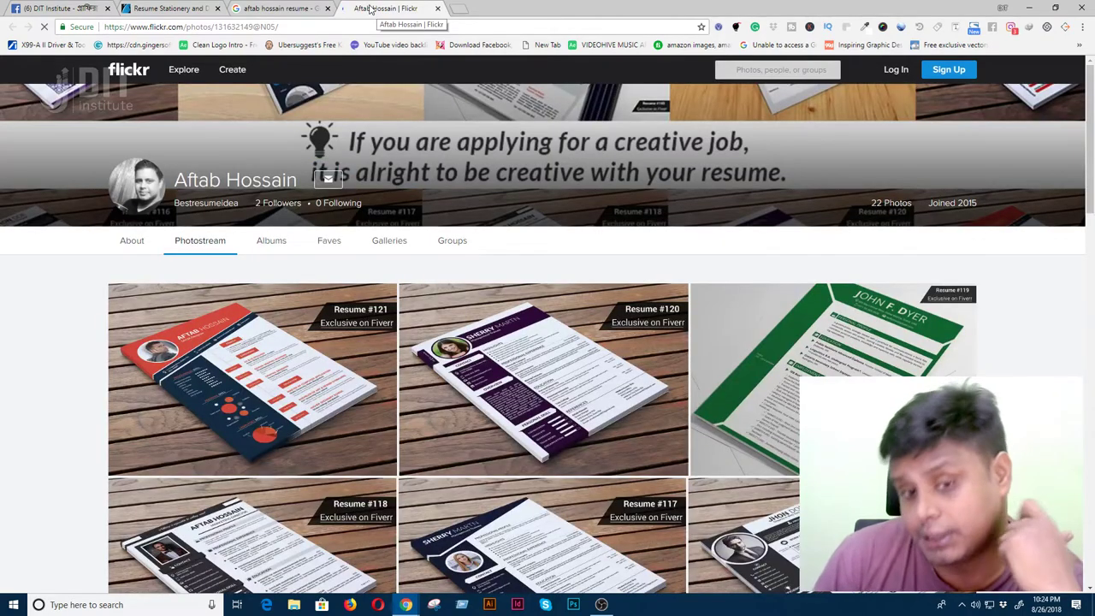
{"action": "scroll", "coordinate": [387, 237], "scroll_direction": "down", "scroll_amount": 2}
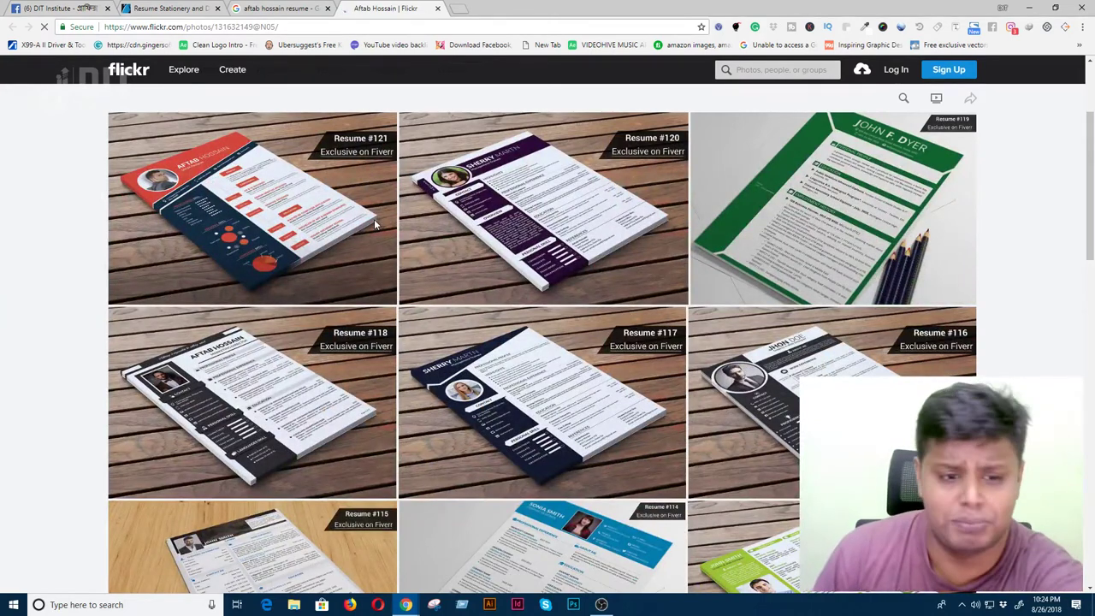
{"action": "left_click", "coordinate": [244, 192]}
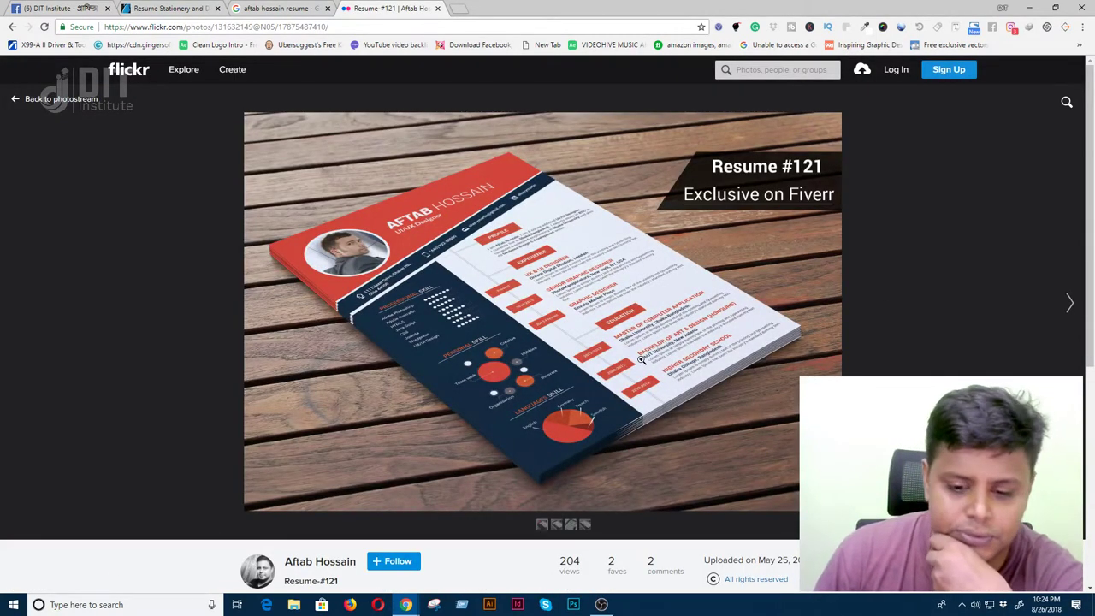
{"action": "scroll", "coordinate": [640, 360], "scroll_direction": "down", "scroll_amount": 2}
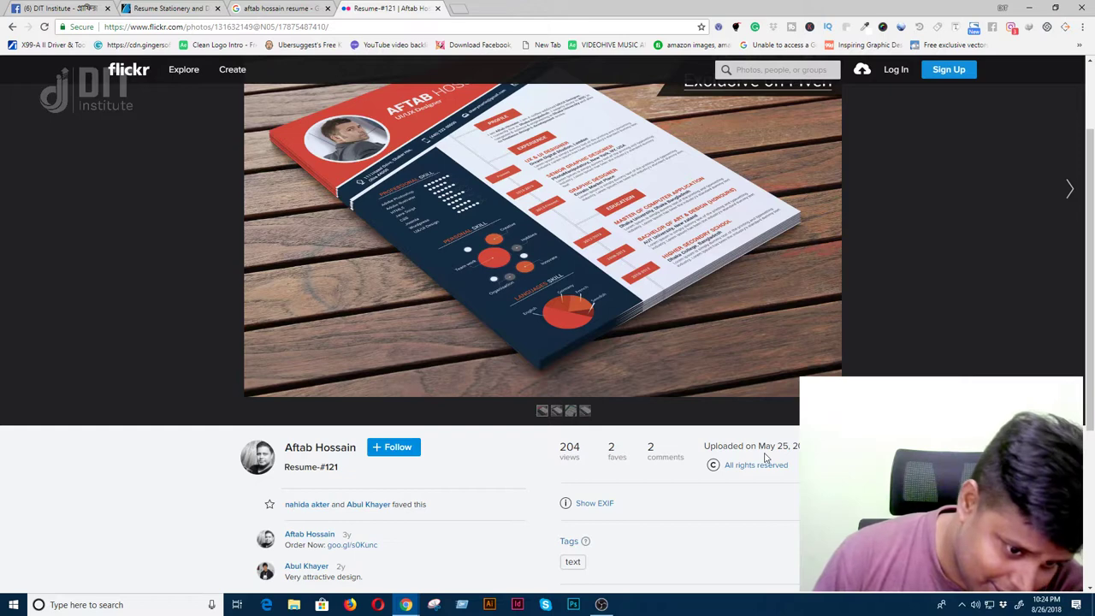
{"action": "scroll", "coordinate": [693, 398], "scroll_direction": "up", "scroll_amount": 2}
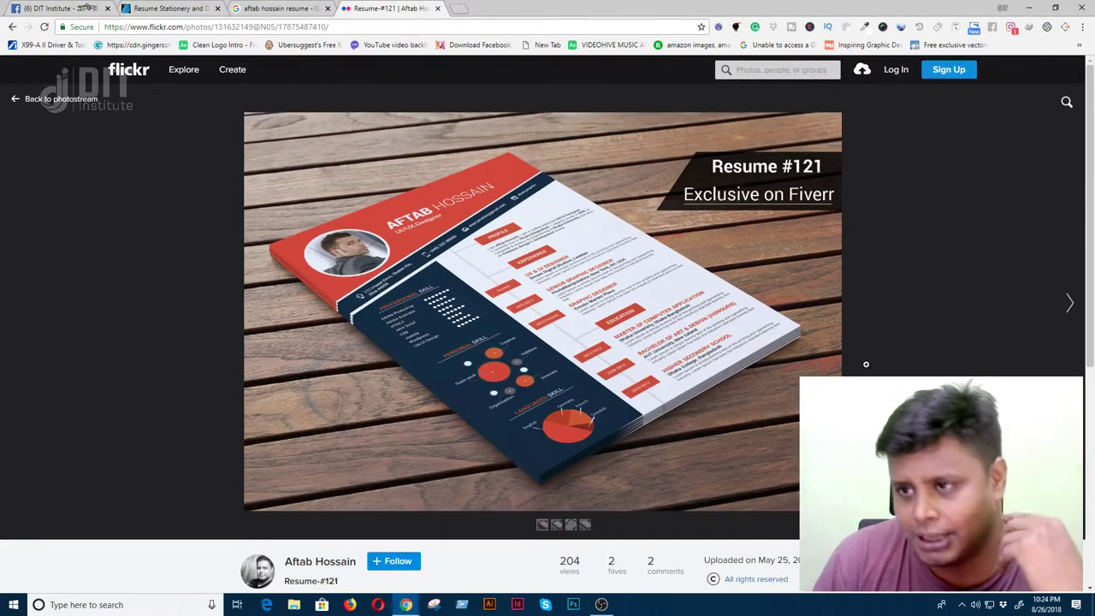
{"action": "left_click", "coordinate": [12, 28]}
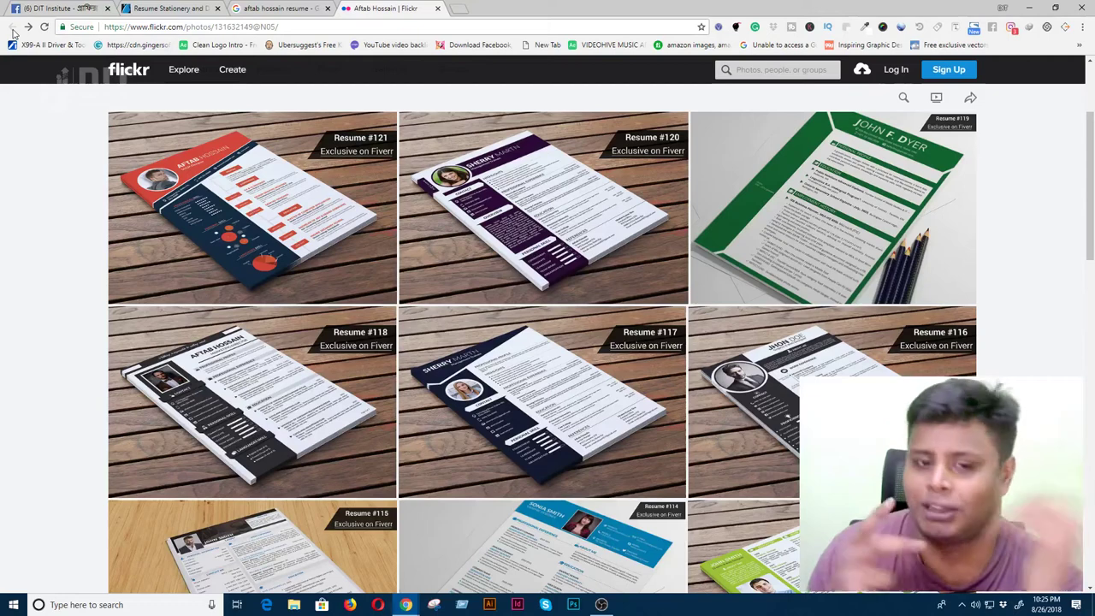
{"action": "left_click", "coordinate": [243, 380]}
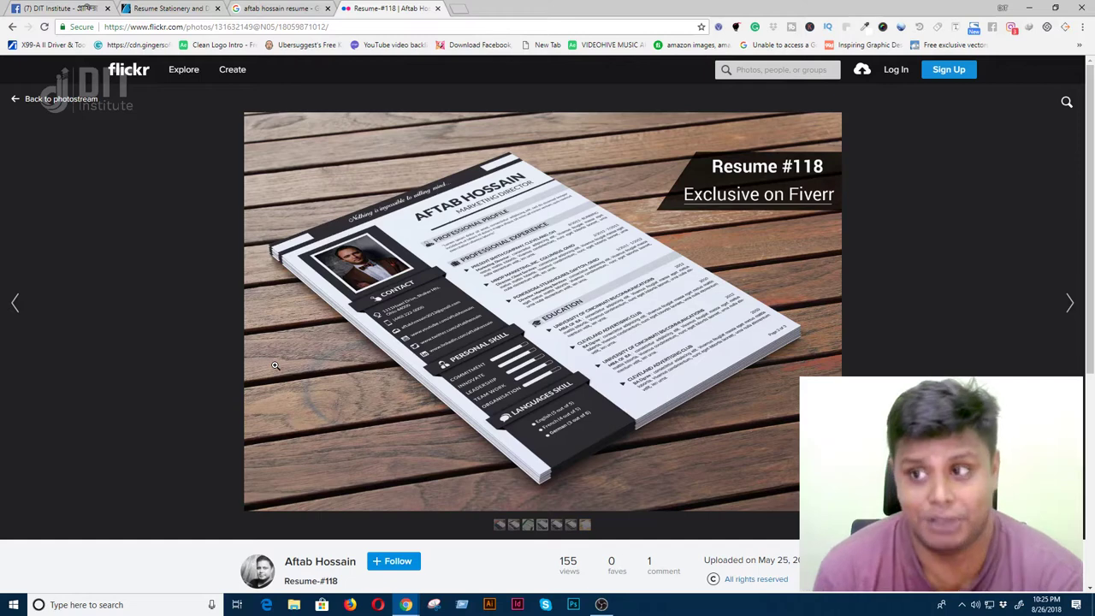
{"action": "left_click", "coordinate": [142, 9]}
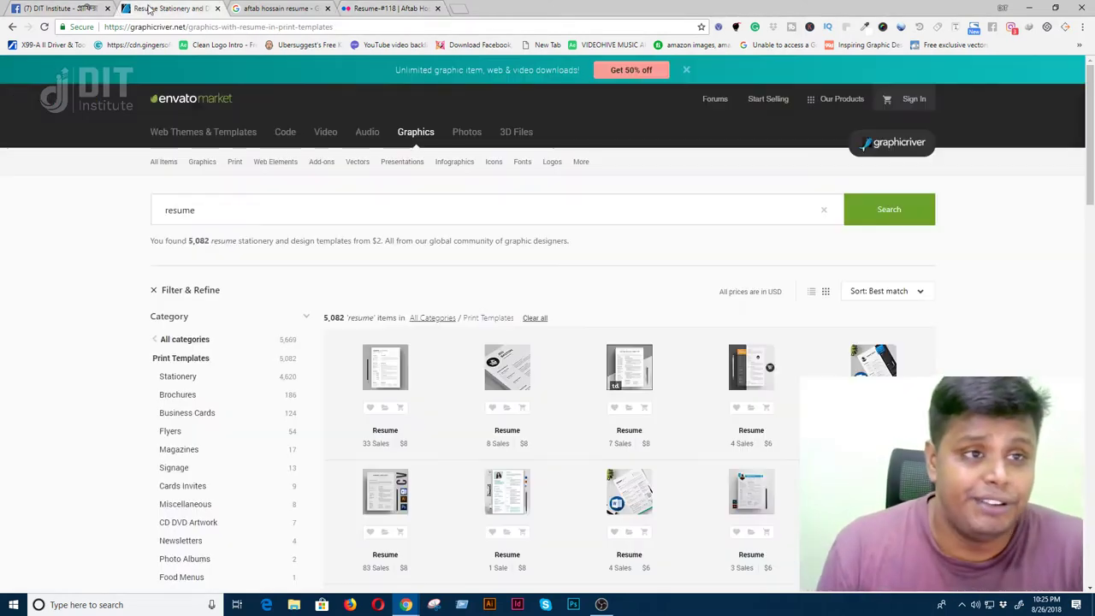
- Filter the resume results to items added in the last year, sorted by best sellers
{"action": "scroll", "coordinate": [487, 425], "scroll_direction": "down", "scroll_amount": 5}
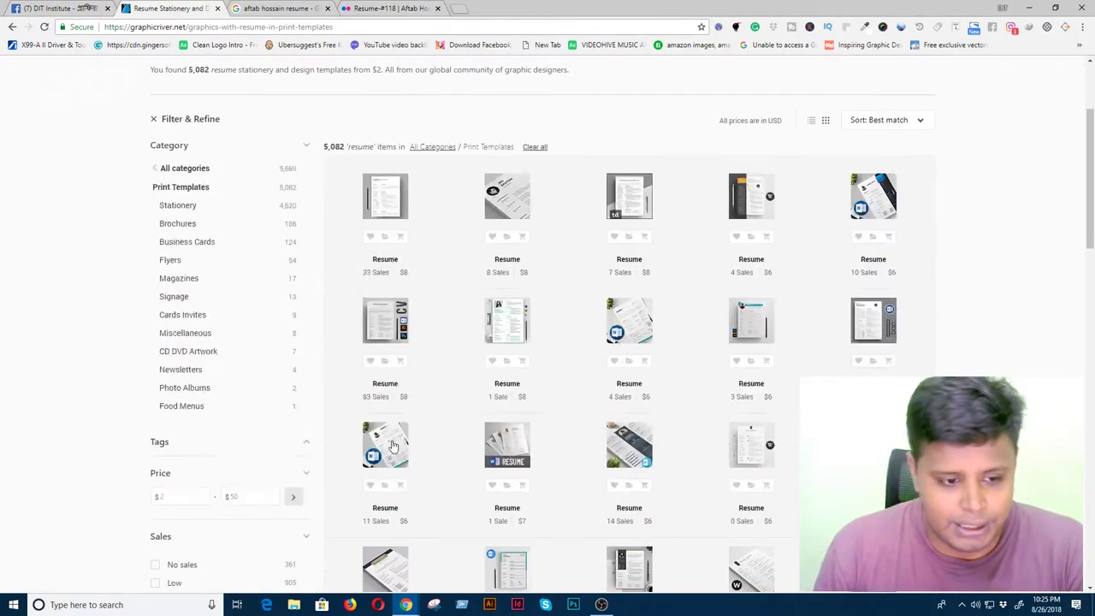
{"action": "scroll", "coordinate": [189, 525], "scroll_direction": "down", "scroll_amount": 2}
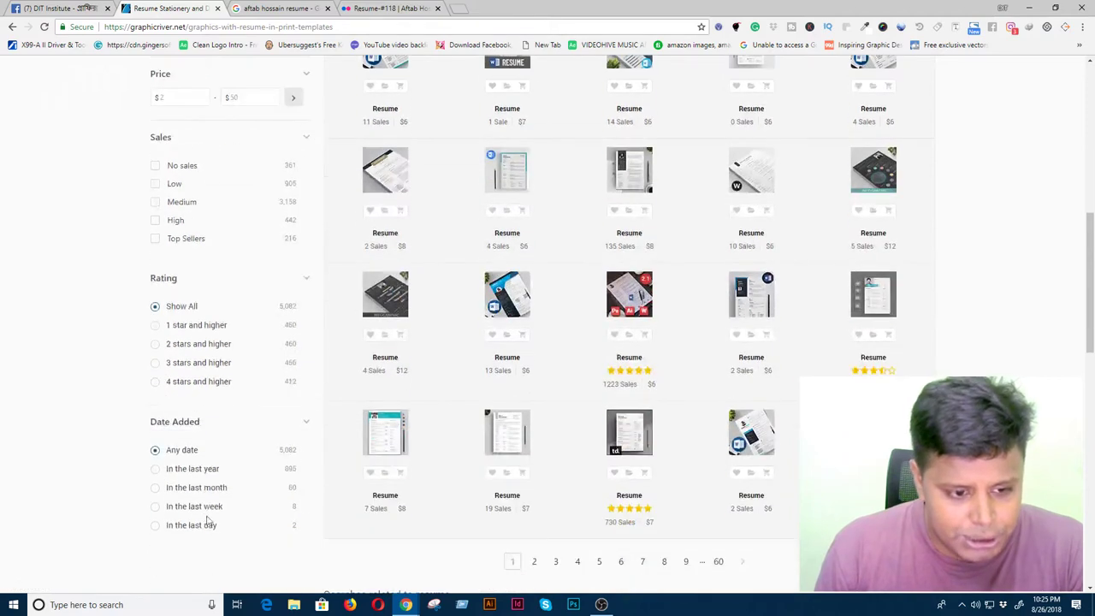
{"action": "left_click", "coordinate": [168, 472]}
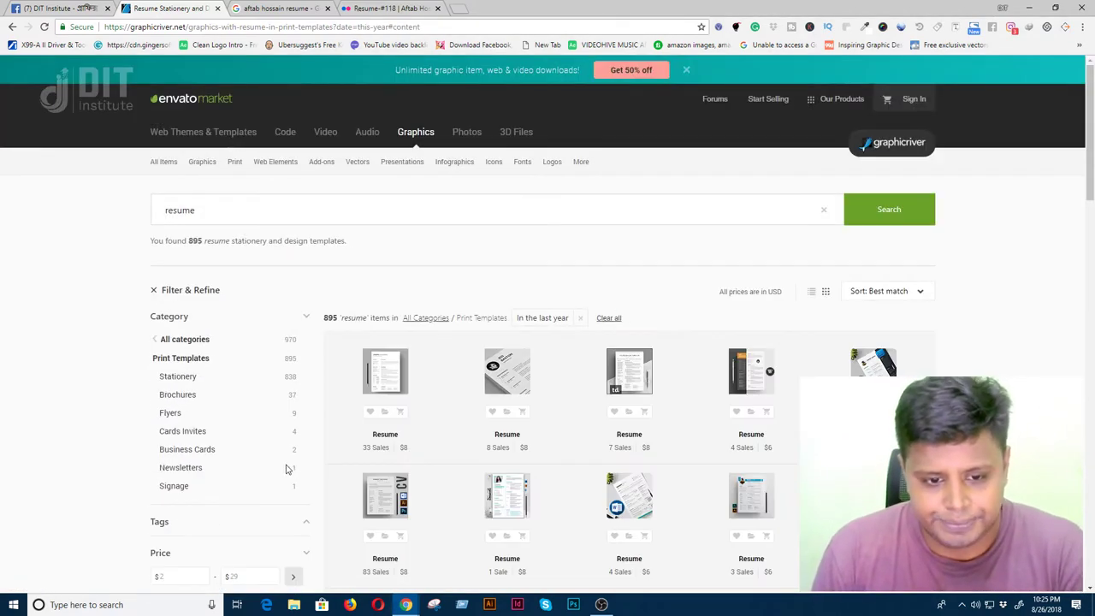
{"action": "left_click", "coordinate": [898, 295]}
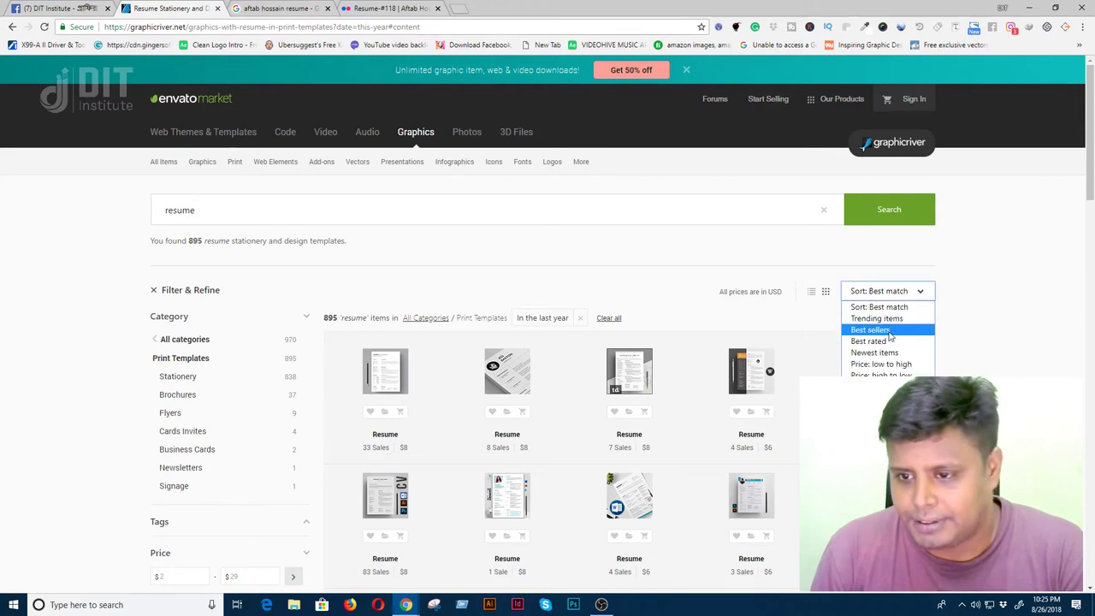
{"action": "left_click", "coordinate": [870, 330]}
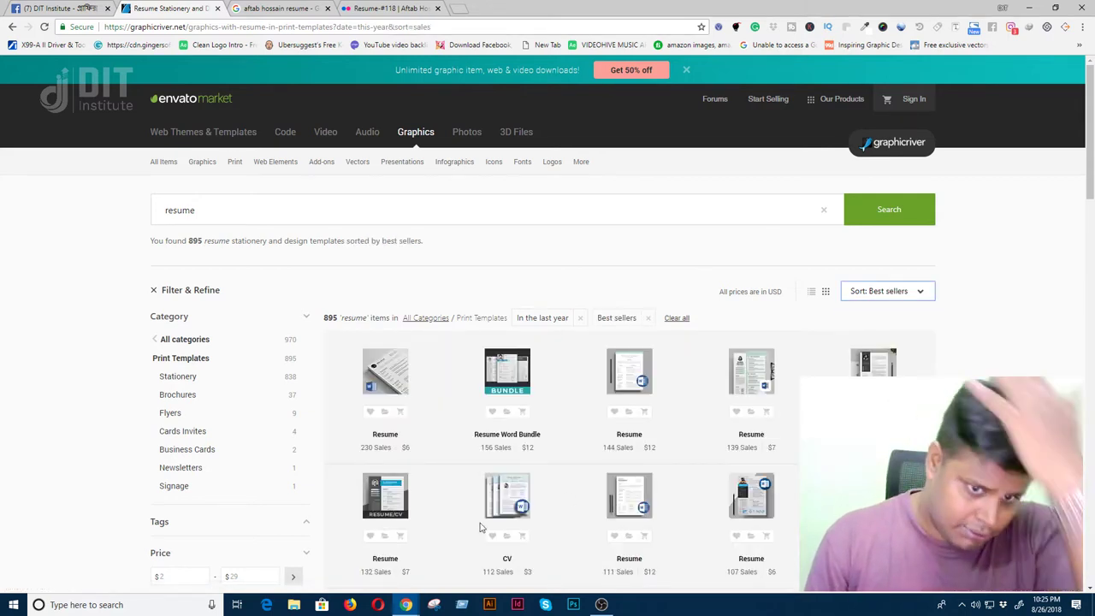
- Open the top-selling resume in a new tab and view its item page
{"action": "middle_click", "coordinate": [387, 435]}
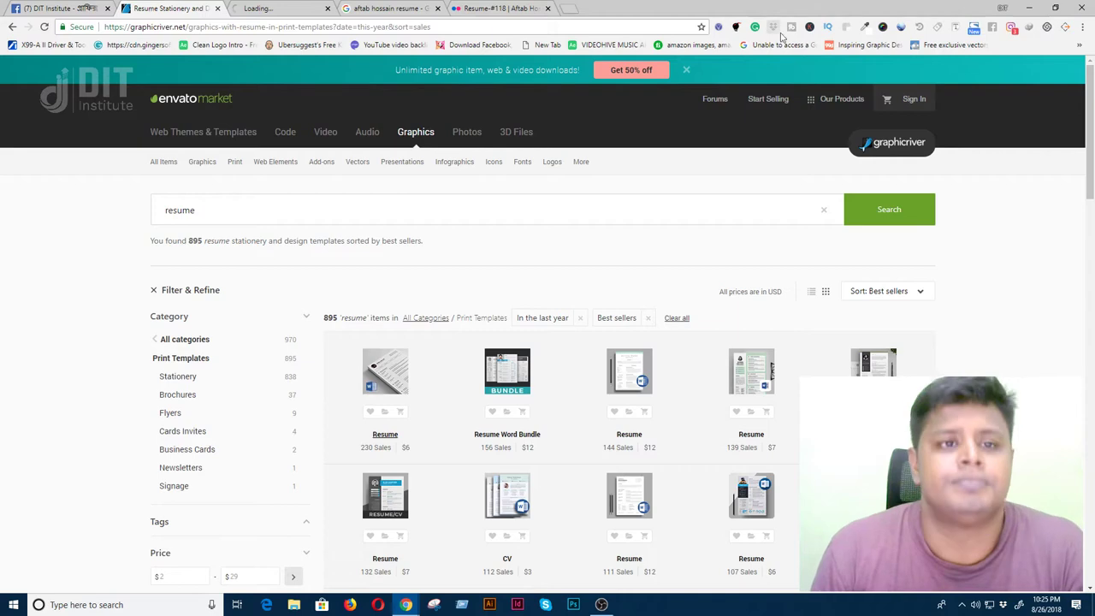
{"action": "left_click", "coordinate": [276, 8]}
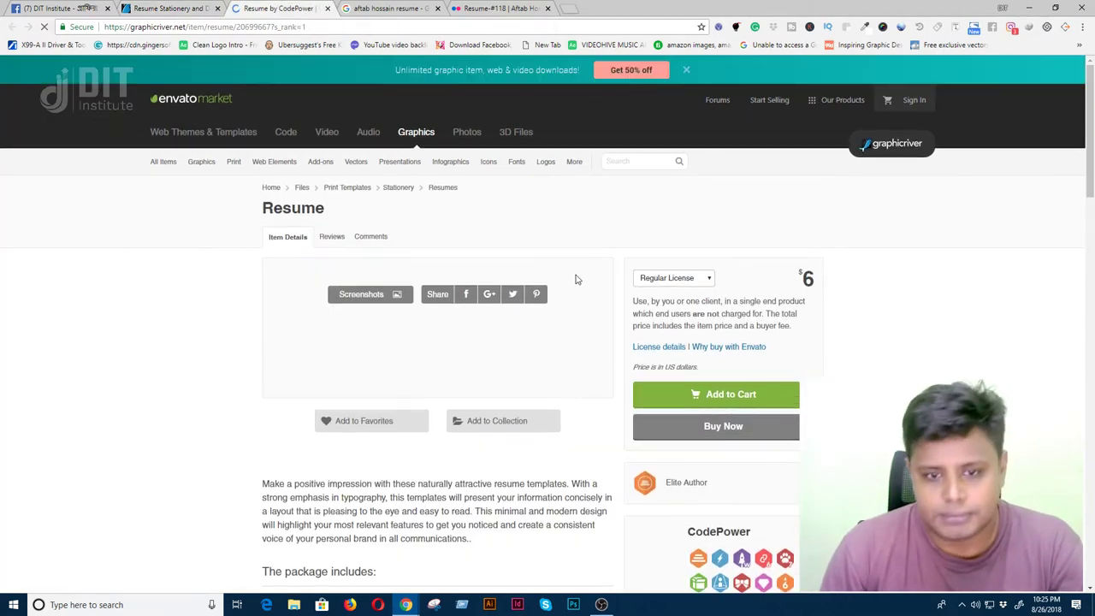
{"action": "left_click", "coordinate": [192, 9]}
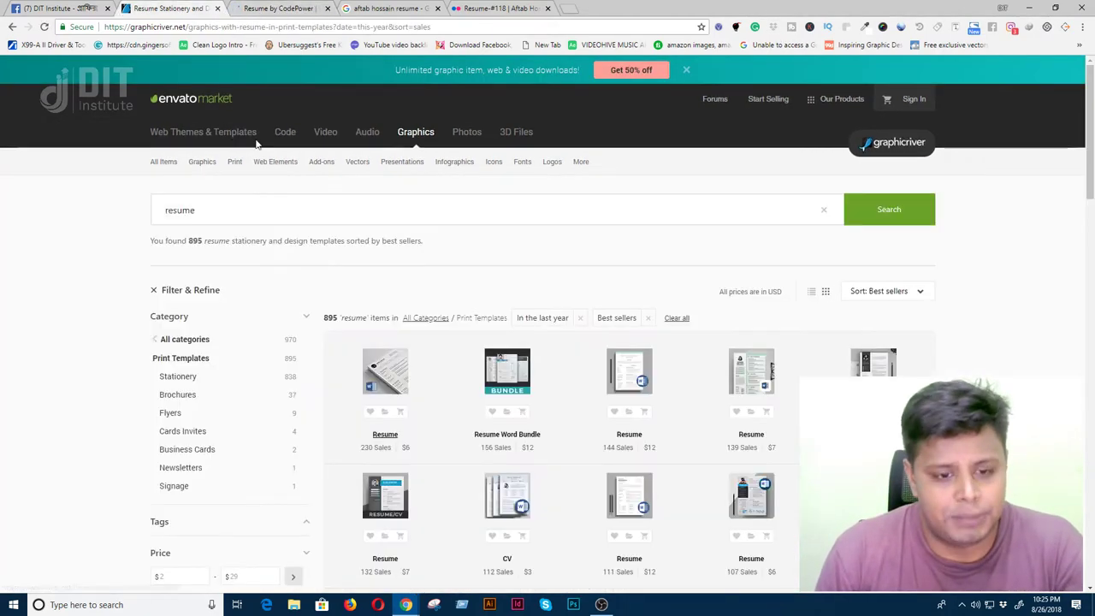
{"action": "scroll", "coordinate": [345, 447], "scroll_direction": "down", "scroll_amount": 6}
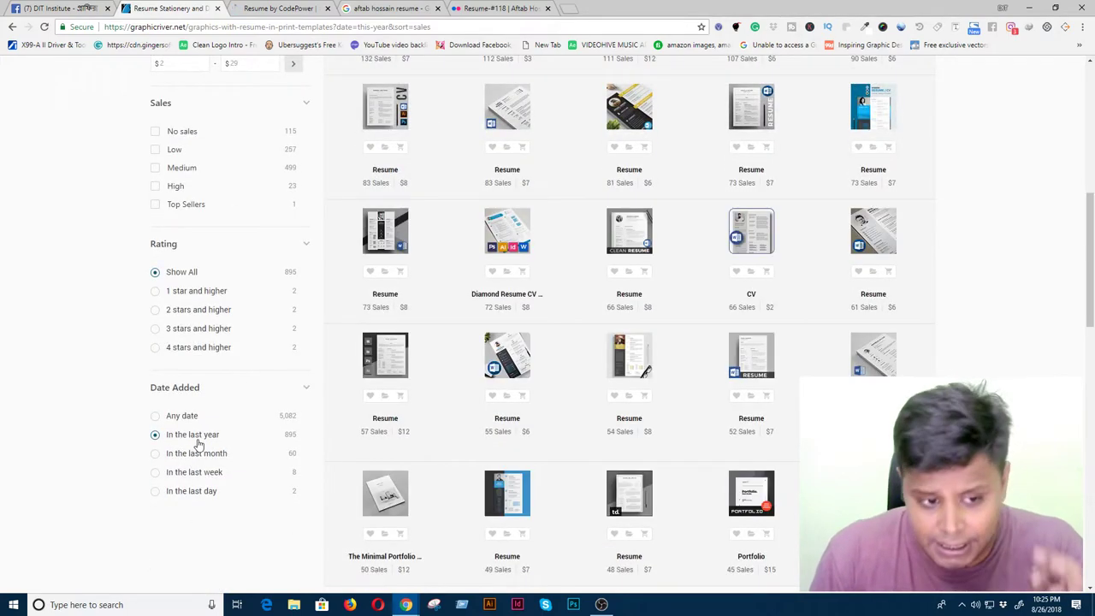
{"action": "scroll", "coordinate": [211, 447], "scroll_direction": "up", "scroll_amount": 6}
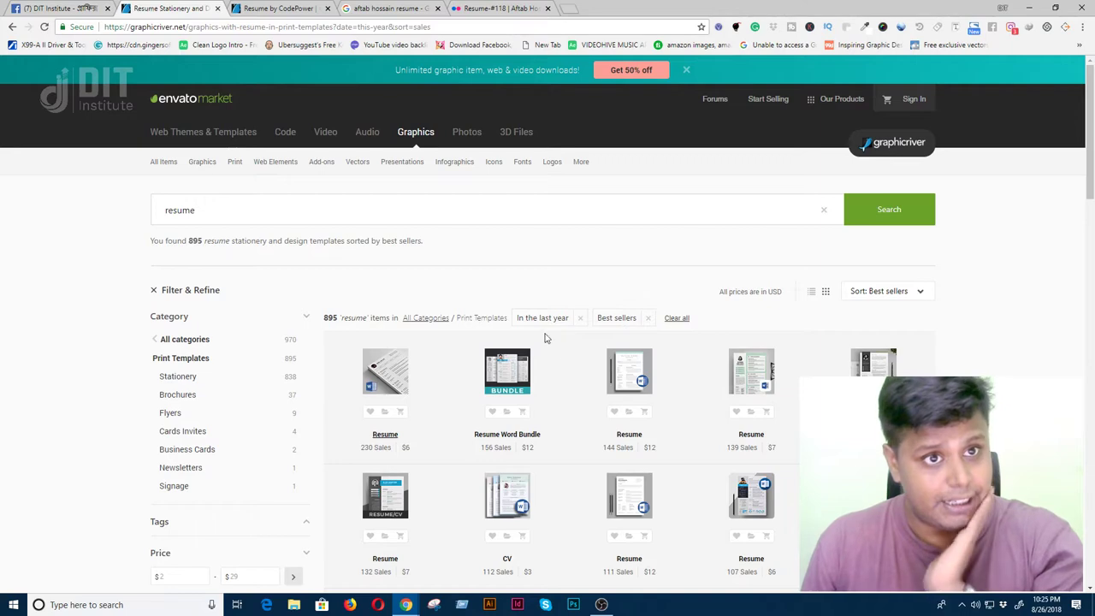
{"action": "left_click", "coordinate": [285, 10]}
{"action": "scroll", "coordinate": [506, 384], "scroll_direction": "down", "scroll_amount": 5}
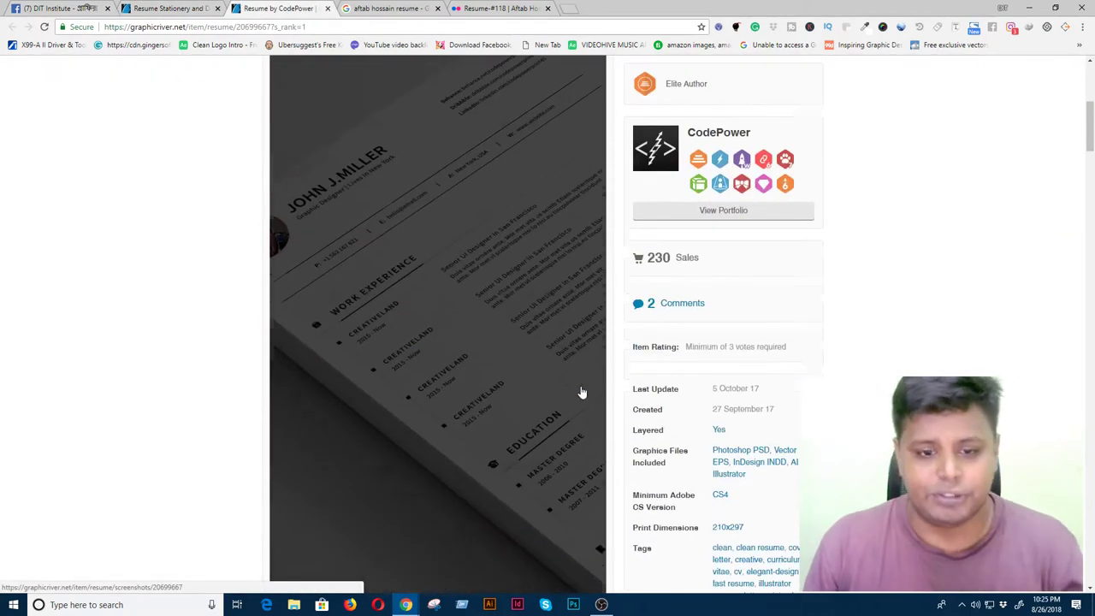
{"action": "scroll", "coordinate": [718, 501], "scroll_direction": "down", "scroll_amount": 5}
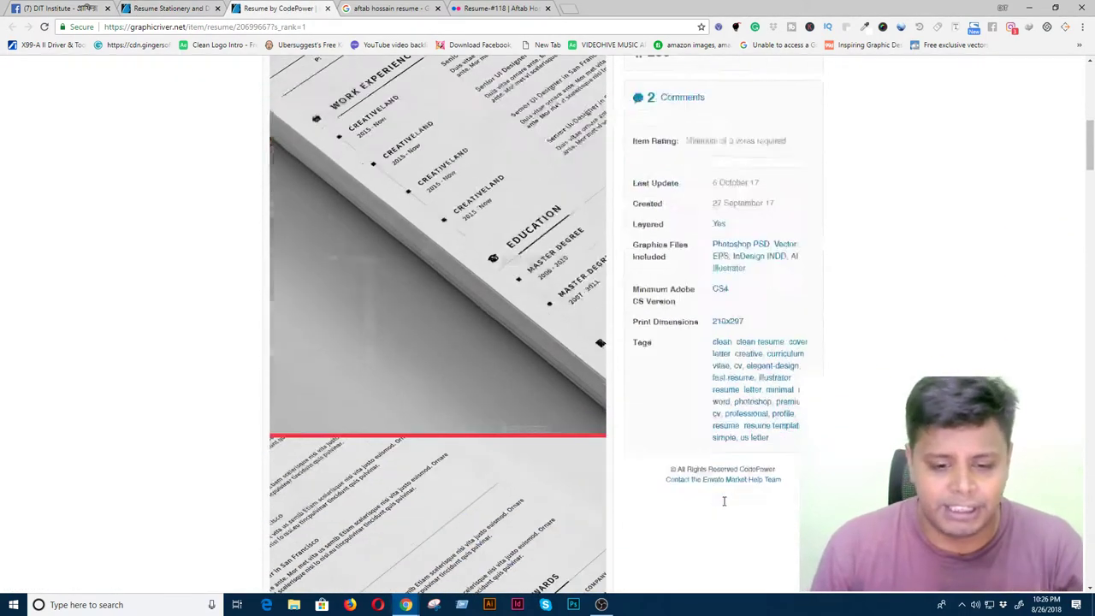
{"action": "scroll", "coordinate": [703, 479], "scroll_direction": "up", "scroll_amount": 10}
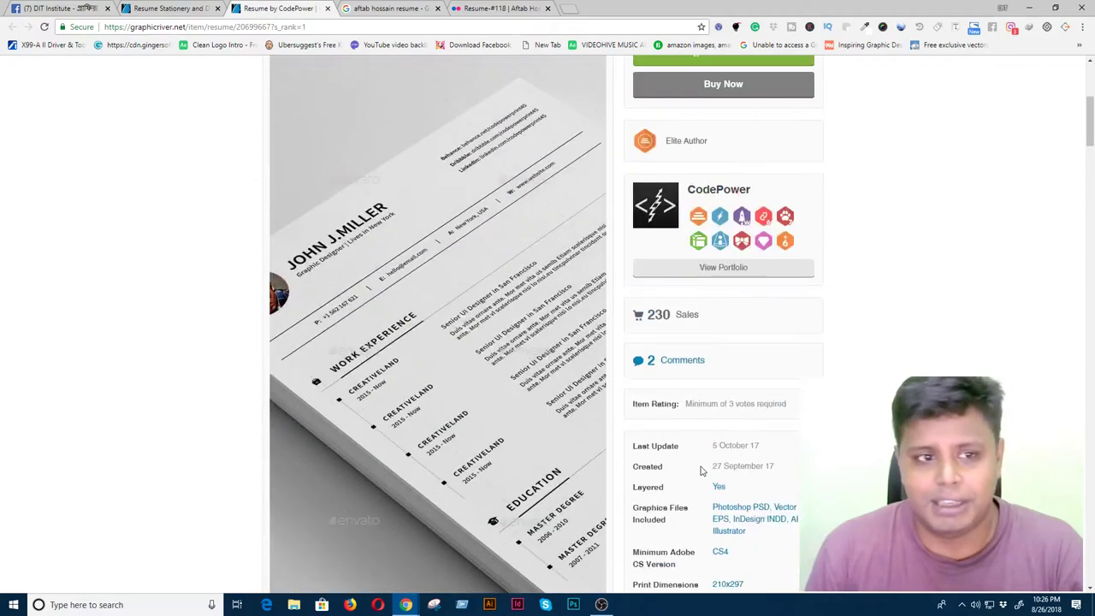
{"action": "scroll", "coordinate": [701, 470], "scroll_direction": "down", "scroll_amount": 3}
{"action": "scroll", "coordinate": [702, 471], "scroll_direction": "up", "scroll_amount": 3}
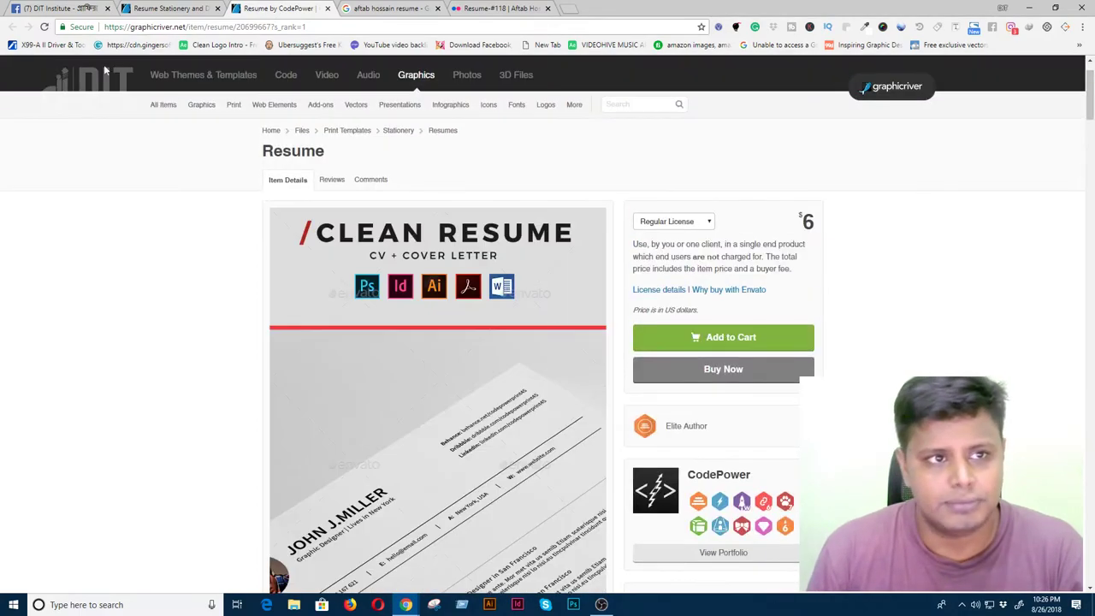
{"action": "left_click", "coordinate": [163, 7]}
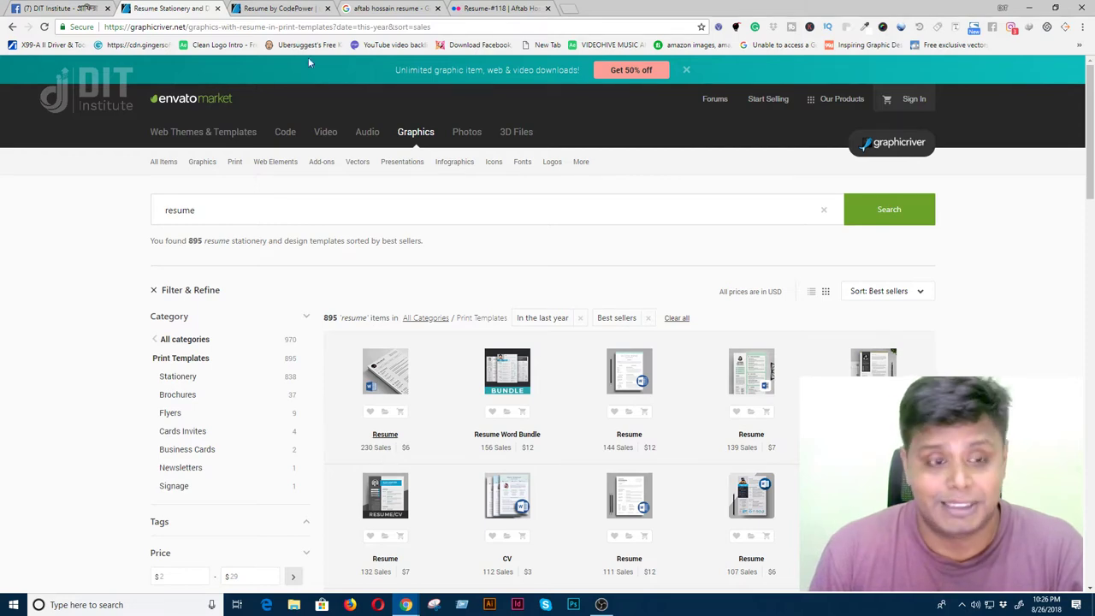
{"action": "left_click", "coordinate": [260, 9]}
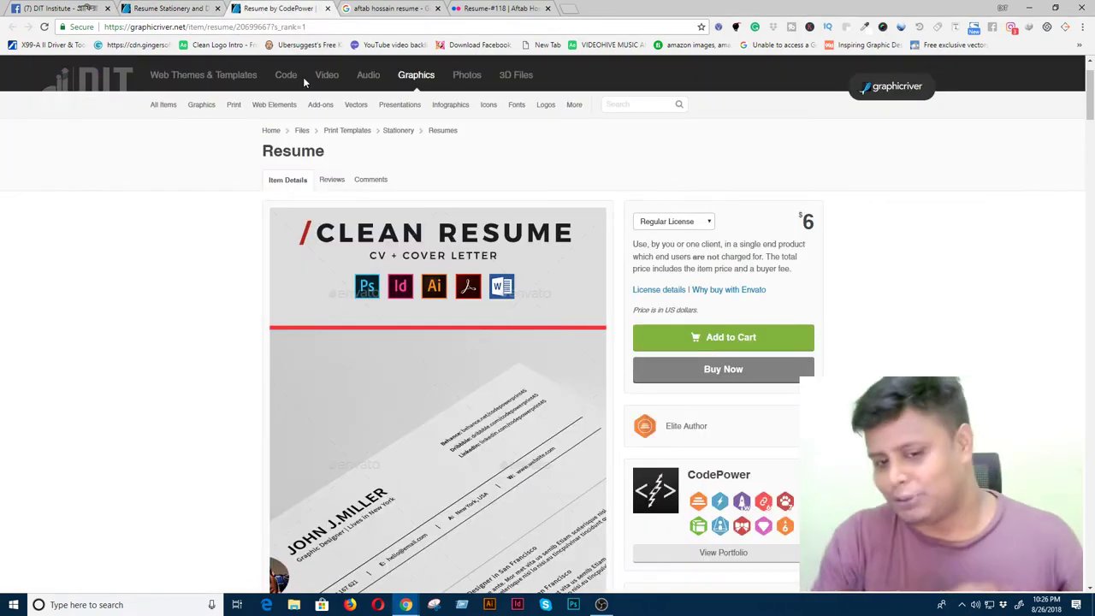
{"action": "left_click", "coordinate": [113, 604]}
- Launch Calculator via 'cal' search and compute 3*230 = 690
{"action": "type", "text": "cal"}
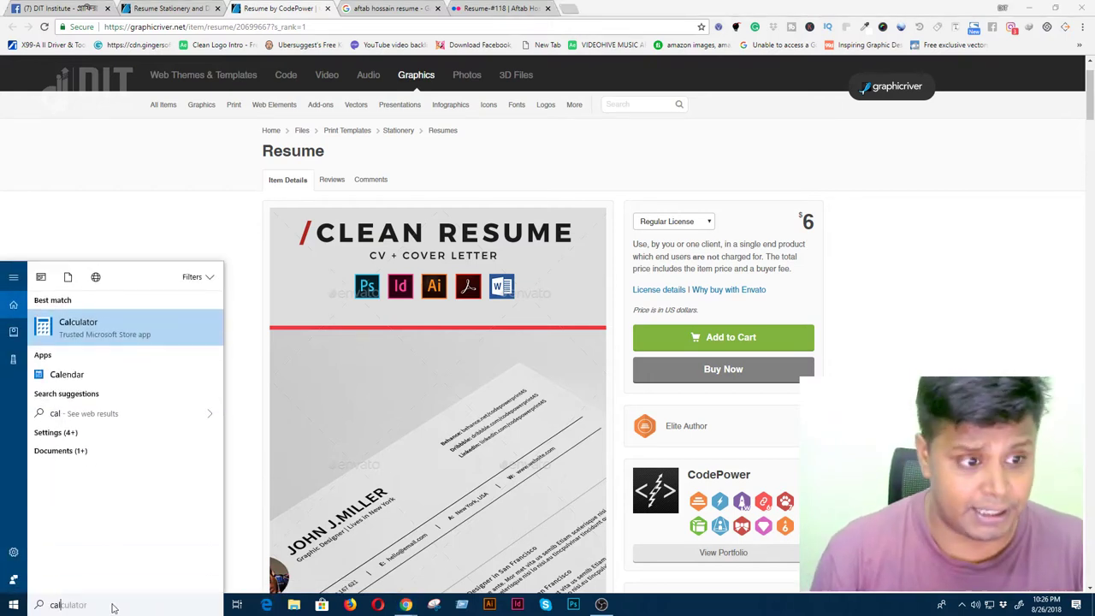
{"action": "key", "text": "Return"}
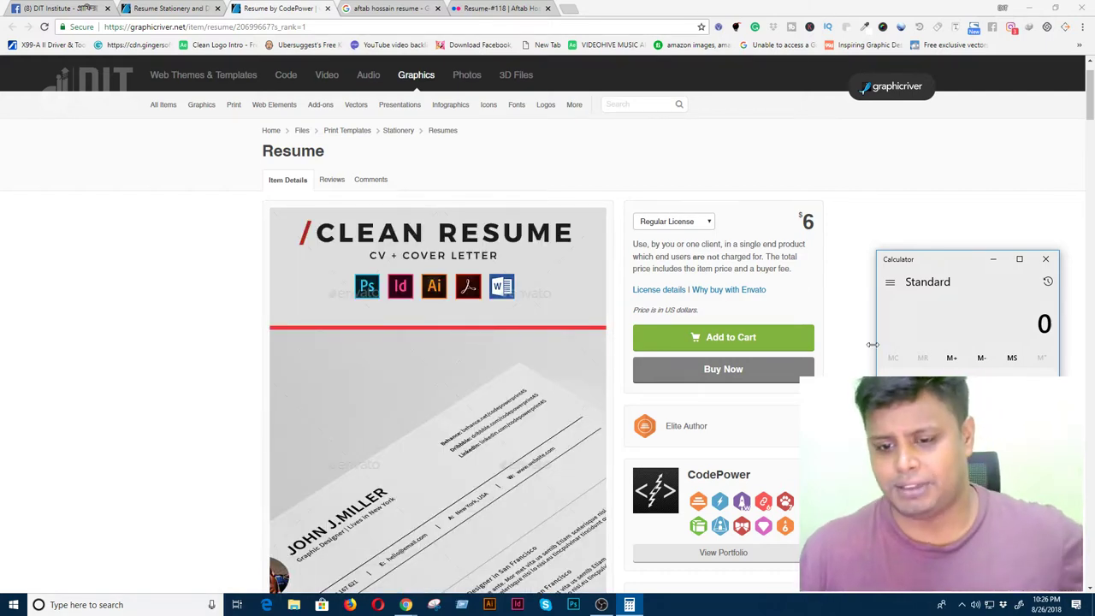
{"action": "type", "text": "3"}
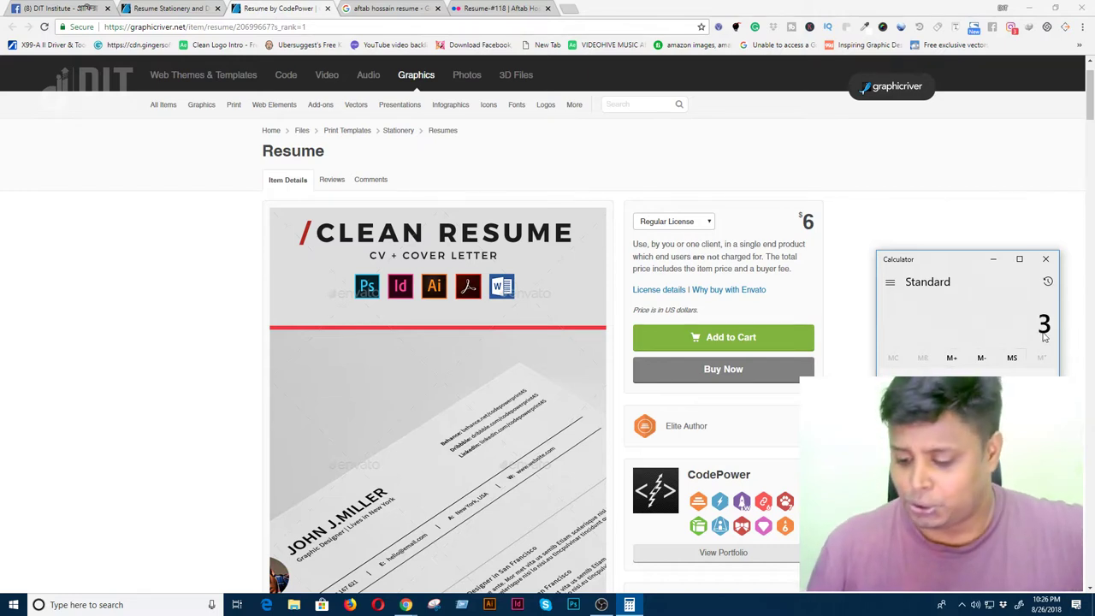
{"action": "type", "text": "*230"}
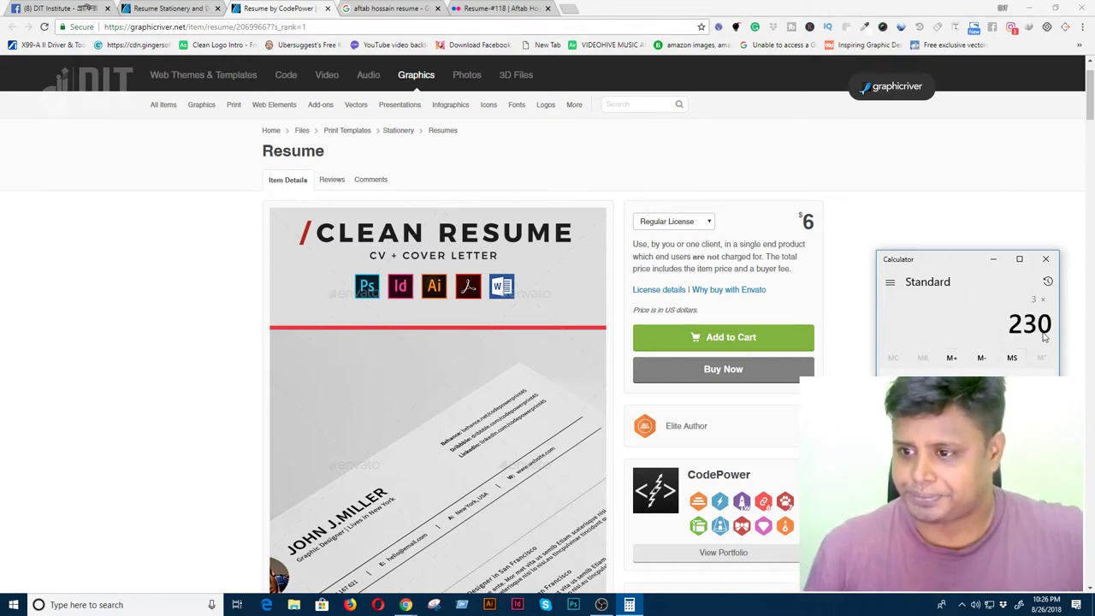
{"action": "key", "text": "Return"}
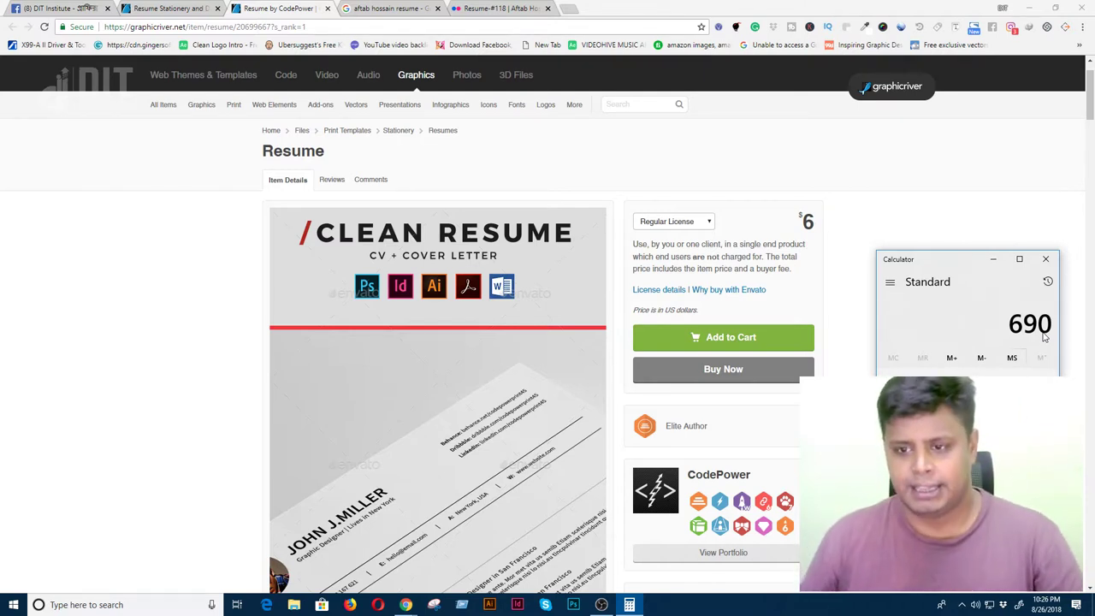
{"action": "scroll", "coordinate": [693, 431], "scroll_direction": "down", "scroll_amount": 2}
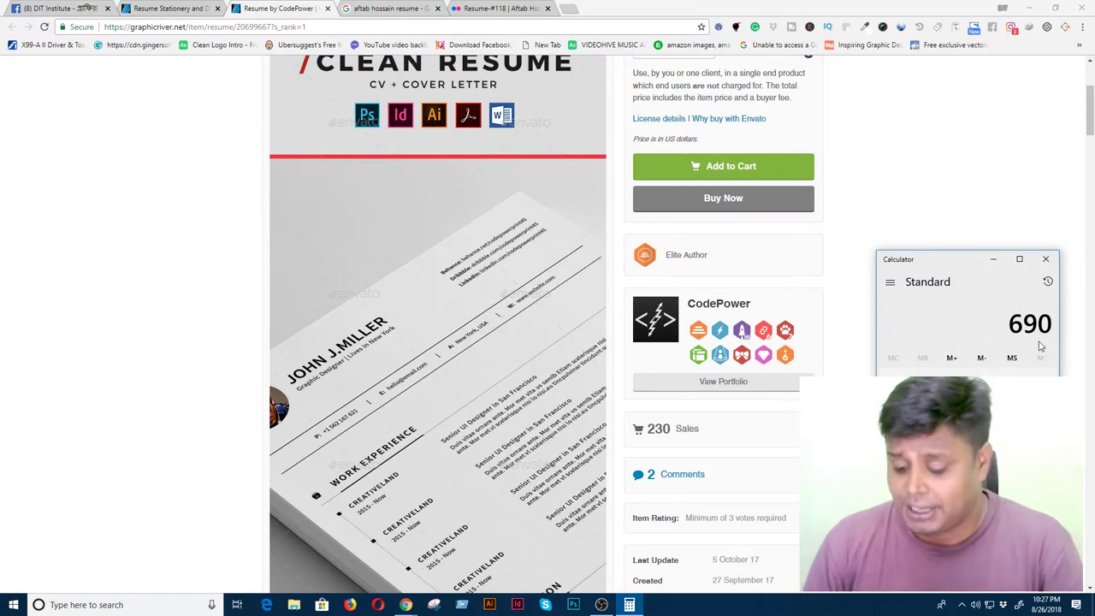
{"action": "scroll", "coordinate": [470, 389], "scroll_direction": "down", "scroll_amount": 8}
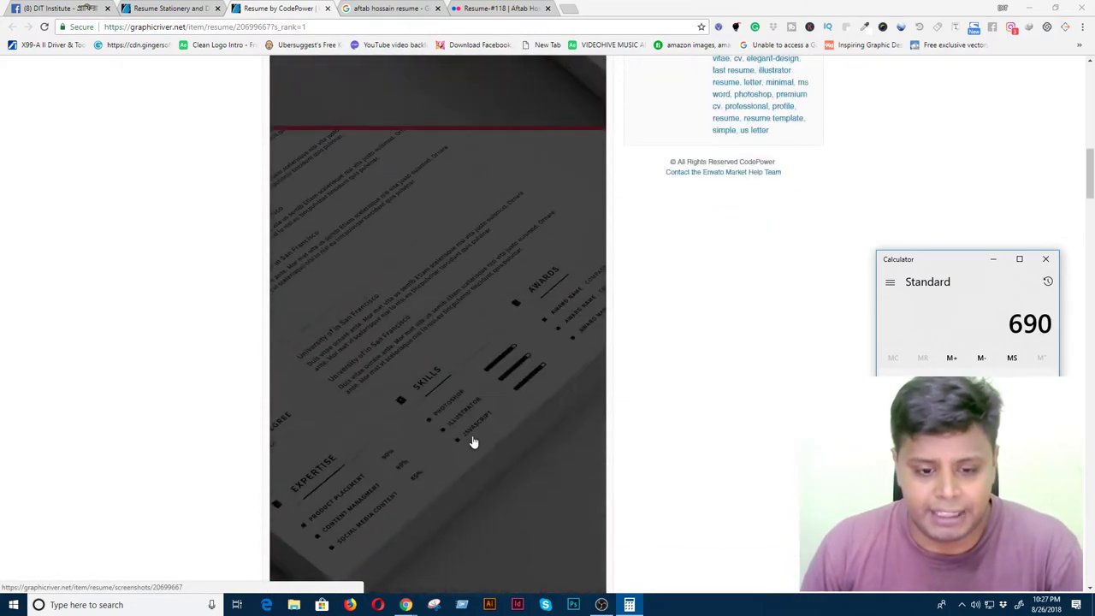
{"action": "scroll", "coordinate": [483, 457], "scroll_direction": "down", "scroll_amount": 10}
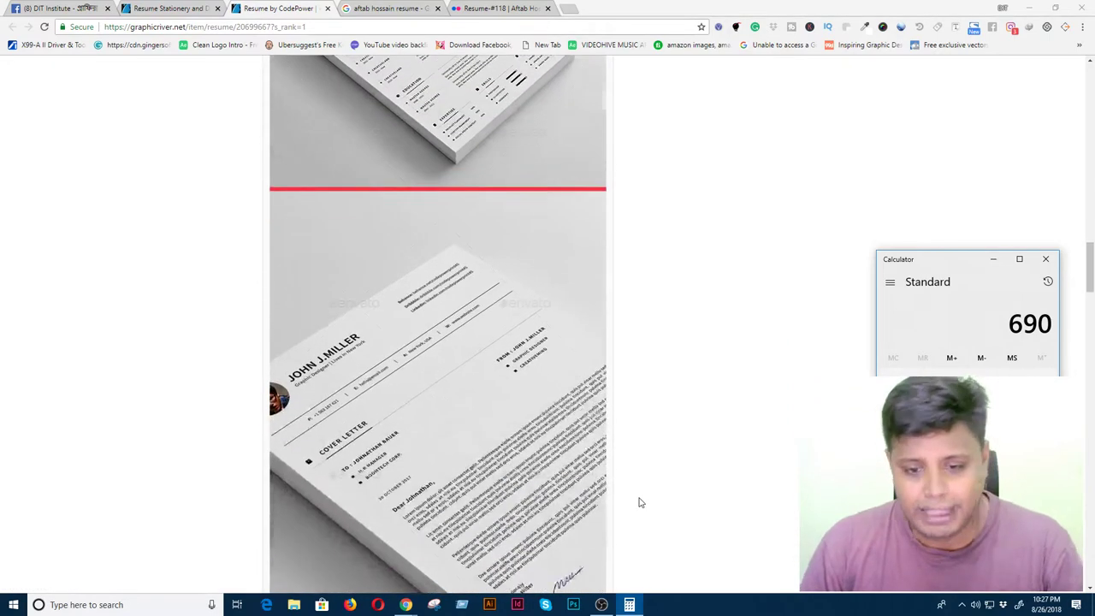
{"action": "scroll", "coordinate": [636, 504], "scroll_direction": "down", "scroll_amount": 12}
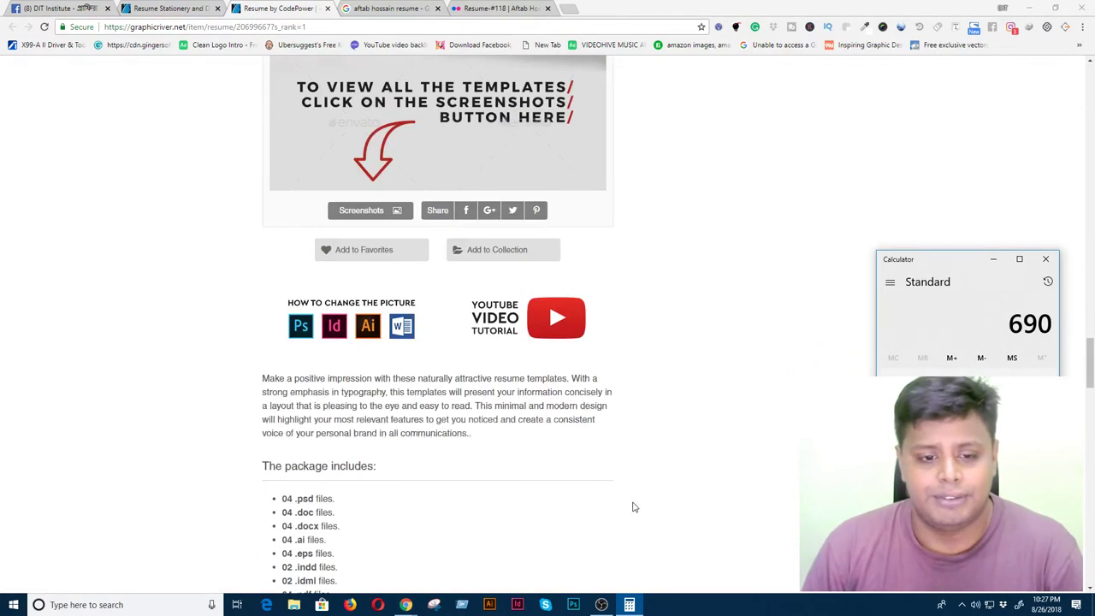
{"action": "scroll", "coordinate": [624, 507], "scroll_direction": "up", "scroll_amount": 3}
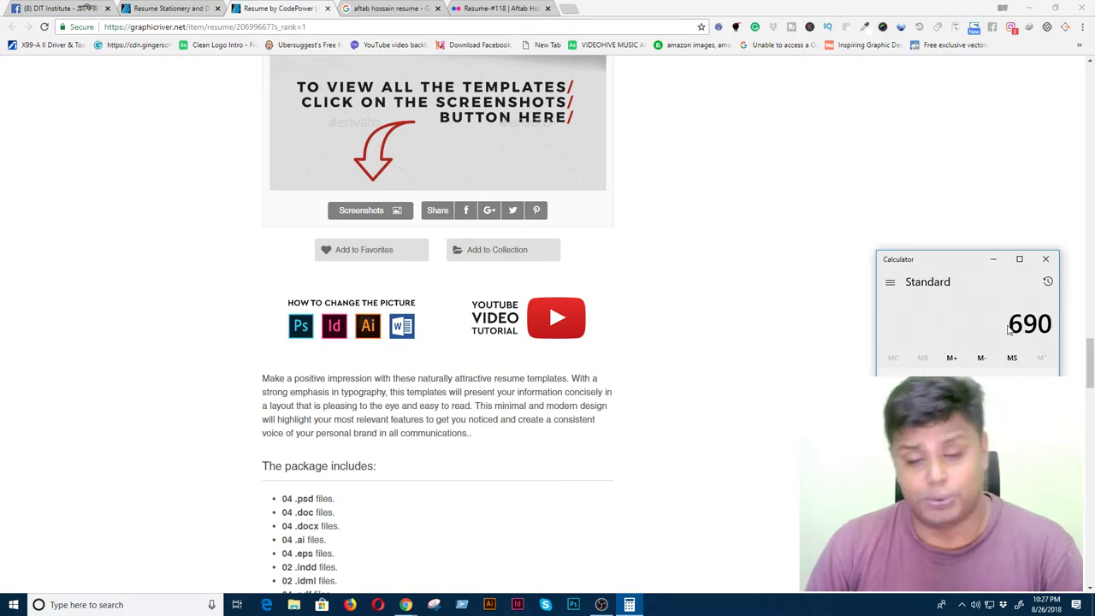
{"action": "scroll", "coordinate": [528, 522], "scroll_direction": "up", "scroll_amount": 15}
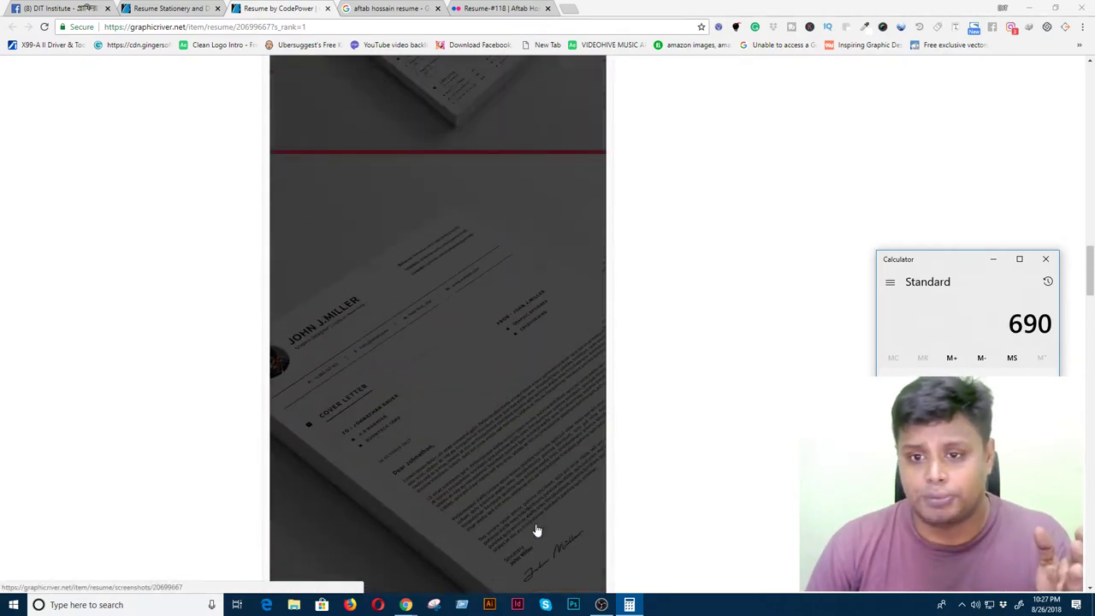
{"action": "scroll", "coordinate": [556, 529], "scroll_direction": "up", "scroll_amount": 10}
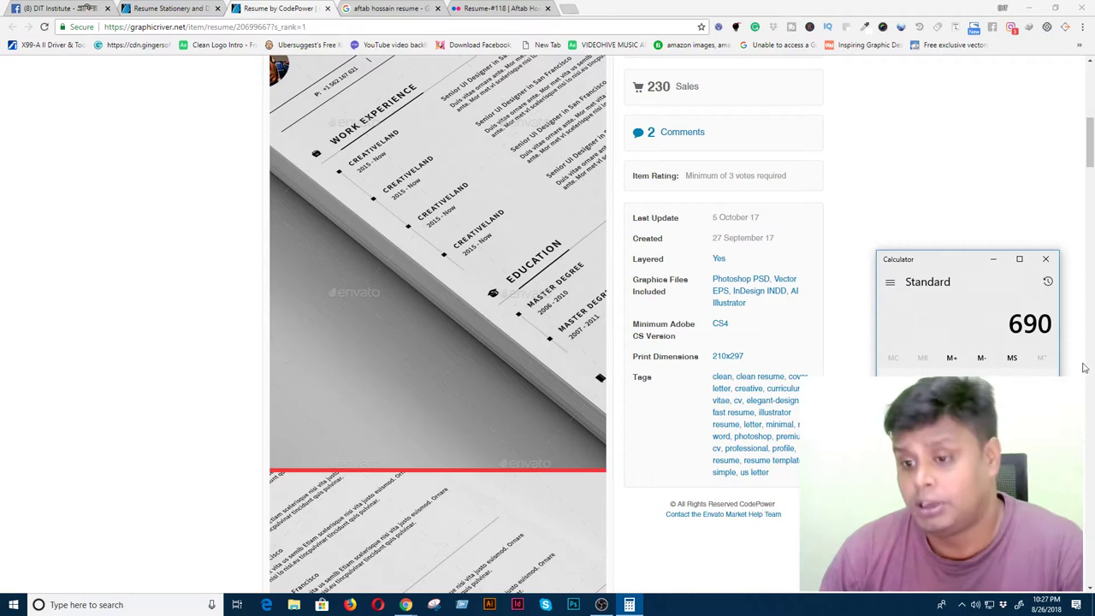
{"action": "scroll", "coordinate": [787, 506], "scroll_direction": "up", "scroll_amount": 2}
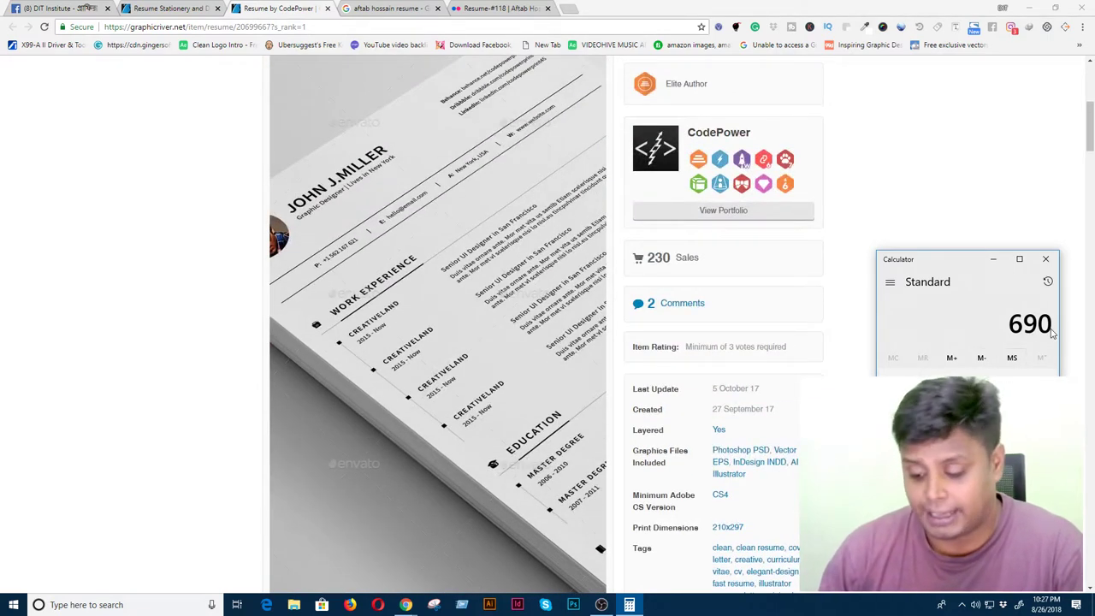
{"action": "type", "text": "*82"}
- Multiply 690 by 82 in Calculator, giving 56,580
{"action": "key", "text": "Return"}
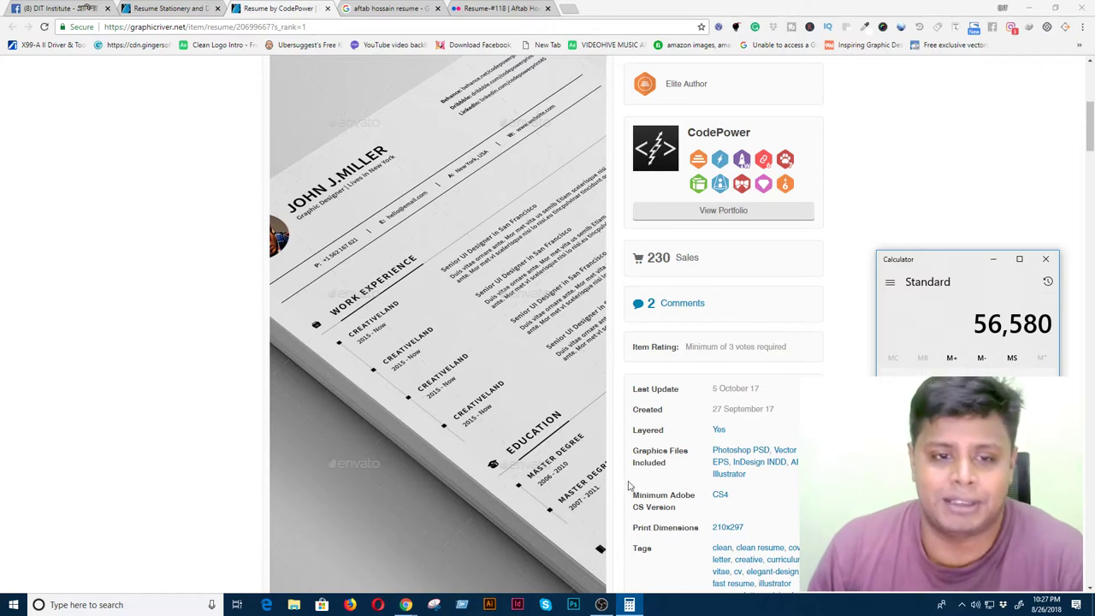
{"action": "scroll", "coordinate": [519, 445], "scroll_direction": "up", "scroll_amount": 1}
- Scroll through the Clean Resume item page to review its details
{"action": "scroll", "coordinate": [519, 445], "scroll_direction": "up", "scroll_amount": 4}
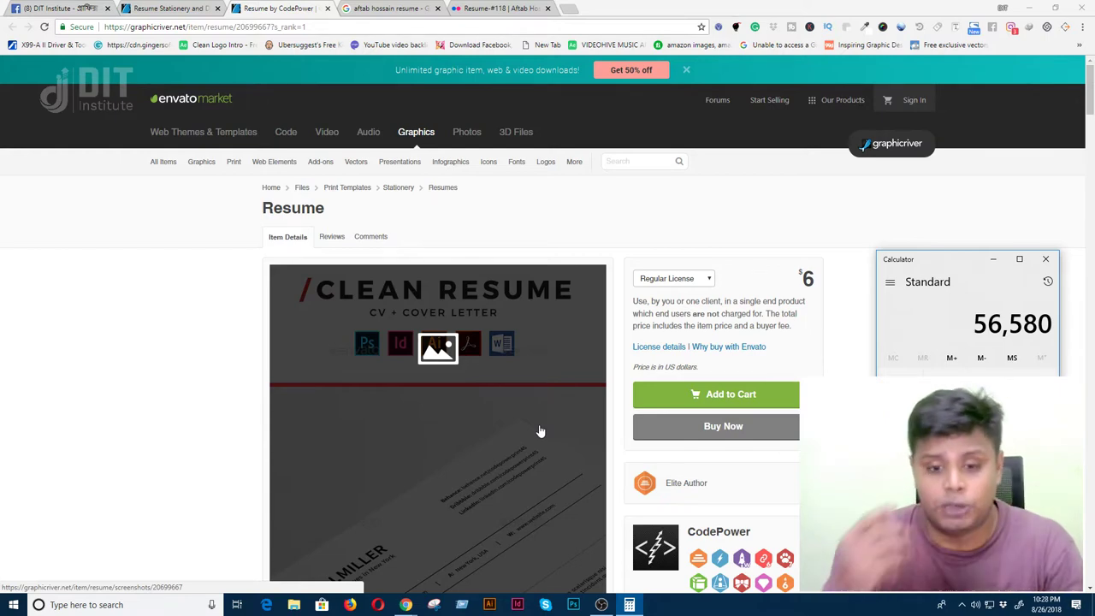
{"action": "scroll", "coordinate": [540, 430], "scroll_direction": "down", "scroll_amount": 12}
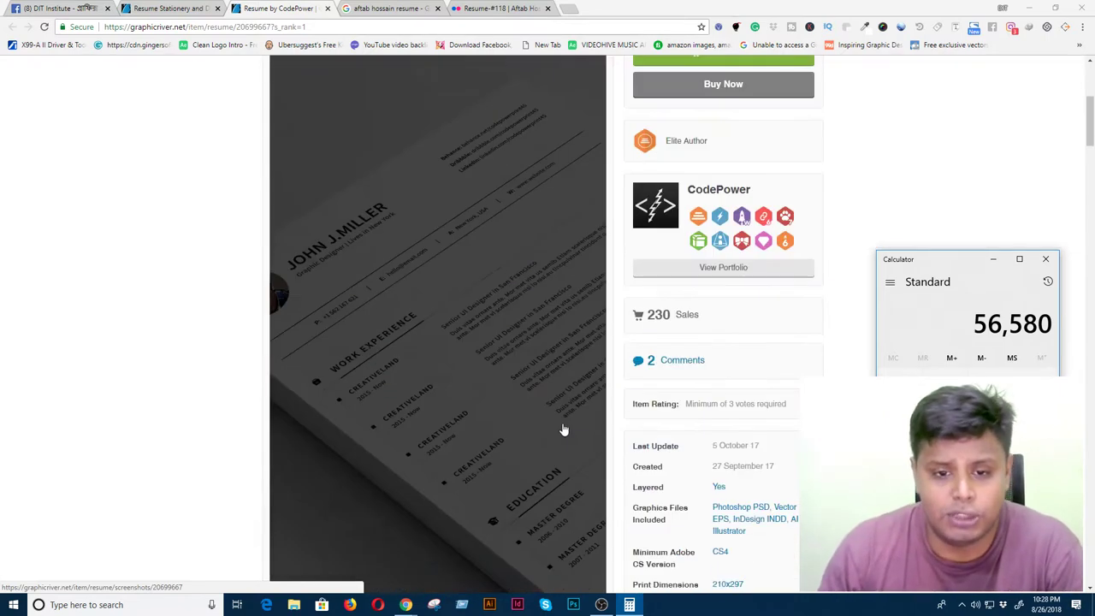
{"action": "scroll", "coordinate": [567, 449], "scroll_direction": "down", "scroll_amount": 6}
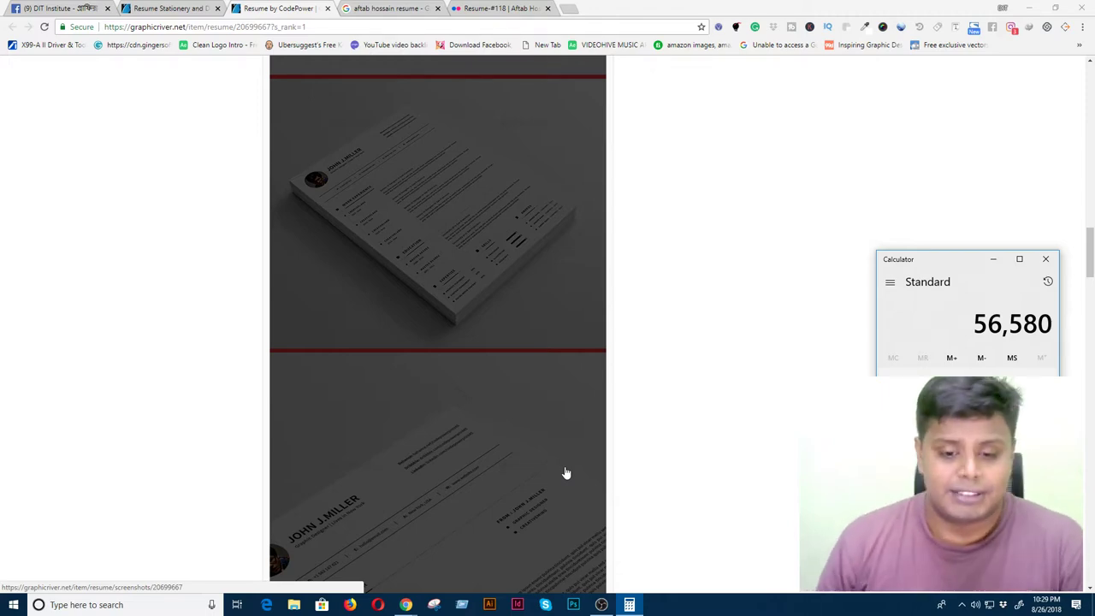
{"action": "scroll", "coordinate": [565, 473], "scroll_direction": "up", "scroll_amount": 10}
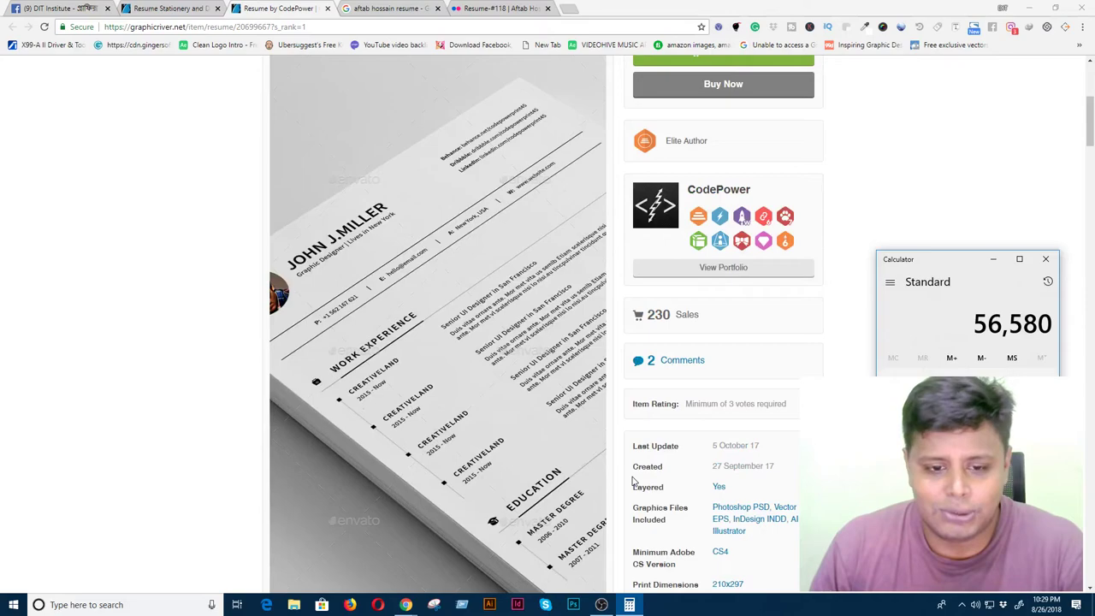
{"action": "scroll", "coordinate": [628, 486], "scroll_direction": "down", "scroll_amount": 10}
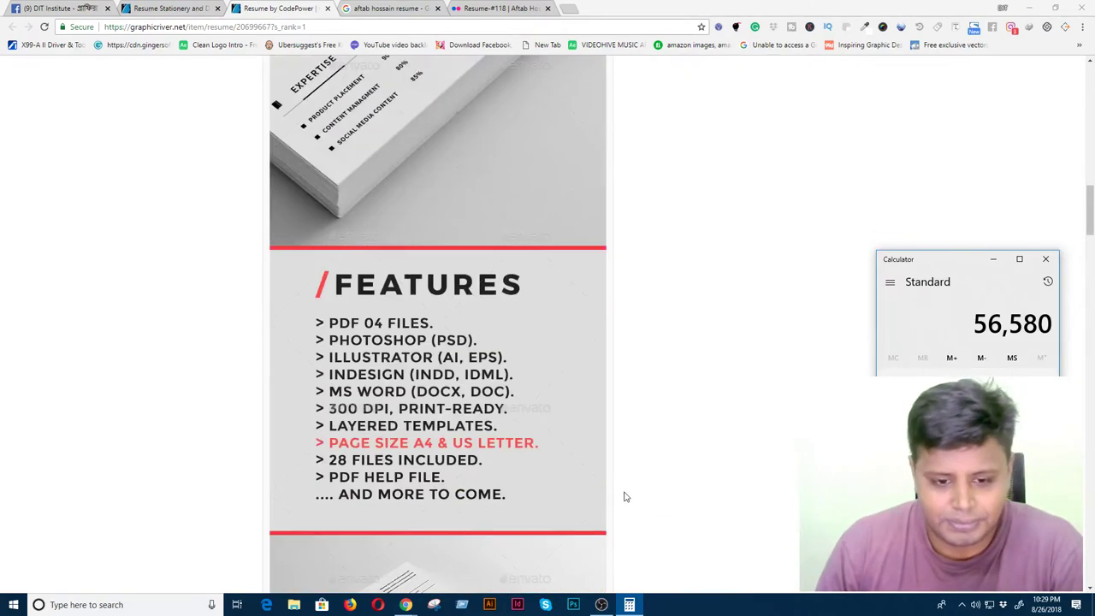
{"action": "scroll", "coordinate": [624, 496], "scroll_direction": "down", "scroll_amount": 4}
{"action": "scroll", "coordinate": [625, 496], "scroll_direction": "down", "scroll_amount": 9}
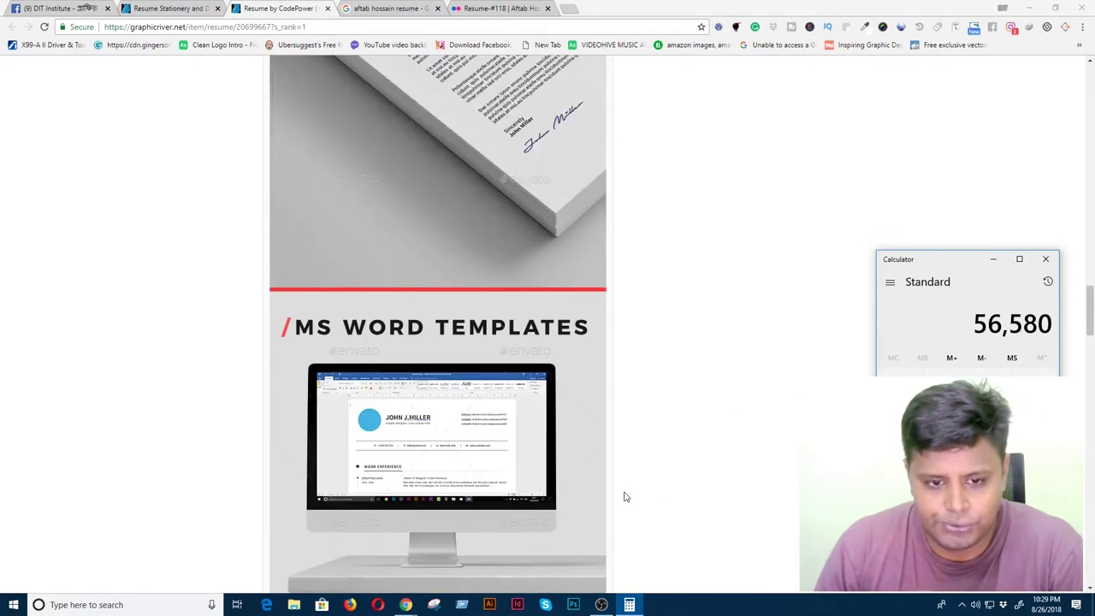
{"action": "scroll", "coordinate": [624, 496], "scroll_direction": "up", "scroll_amount": 5}
{"action": "scroll", "coordinate": [625, 496], "scroll_direction": "up", "scroll_amount": 1}
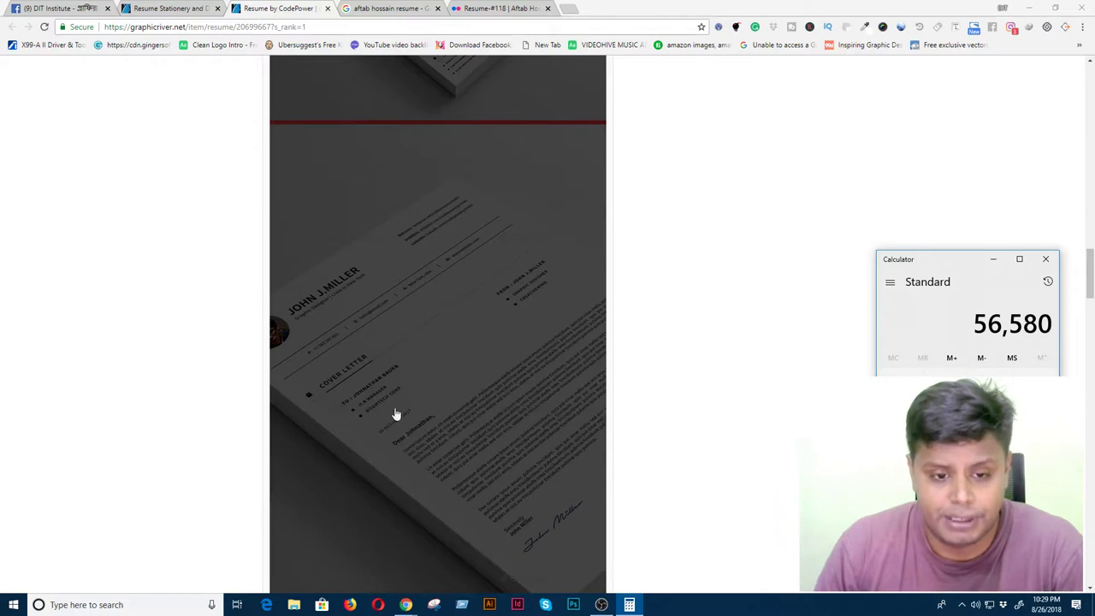
{"action": "scroll", "coordinate": [497, 505], "scroll_direction": "down", "scroll_amount": 3}
{"action": "scroll", "coordinate": [484, 479], "scroll_direction": "up", "scroll_amount": 6}
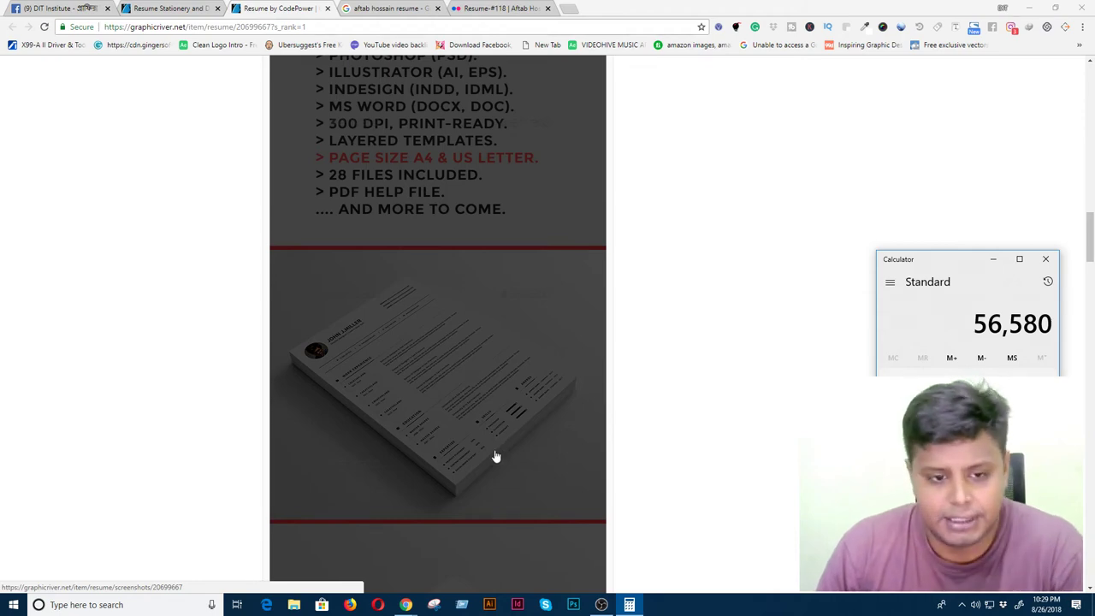
{"action": "scroll", "coordinate": [739, 468], "scroll_direction": "up", "scroll_amount": 3}
{"action": "scroll", "coordinate": [739, 468], "scroll_direction": "up", "scroll_amount": 5}
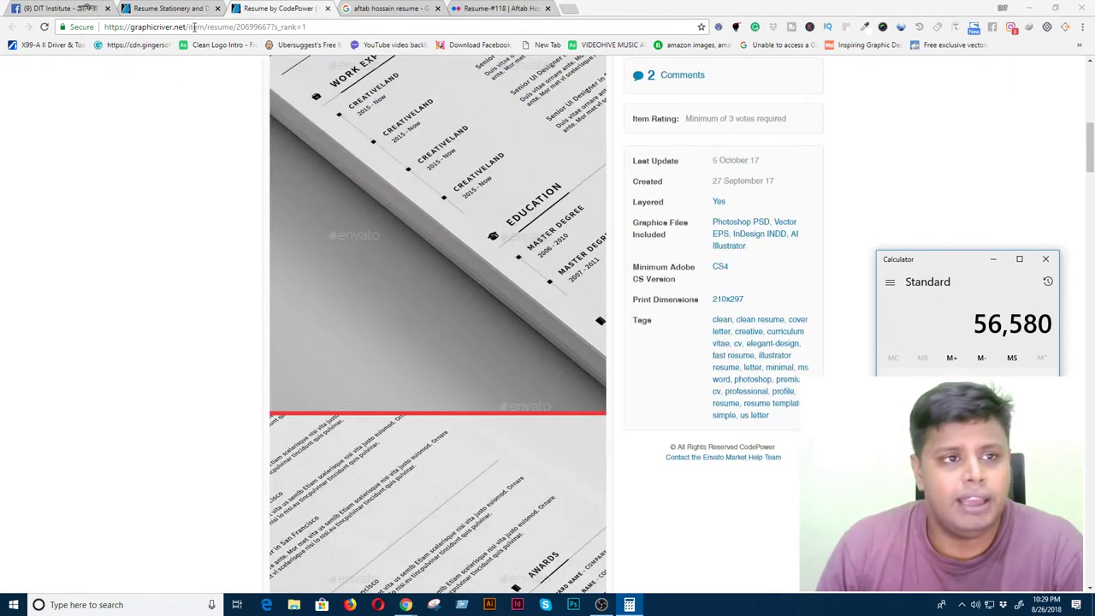
- Open Resume Word Bundle from the search results in a new tab
{"action": "left_click", "coordinate": [168, 8]}
{"action": "right_click", "coordinate": [524, 438]}
{"action": "left_click", "coordinate": [565, 447]}
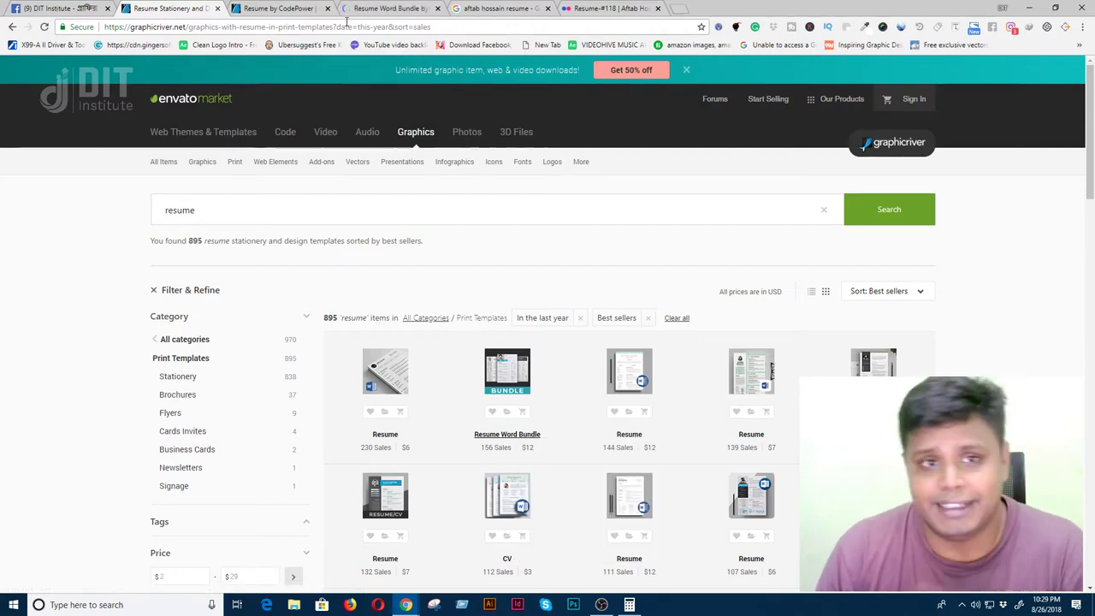
{"action": "left_click", "coordinate": [387, 8]}
{"action": "scroll", "coordinate": [727, 441], "scroll_direction": "down", "scroll_amount": 2}
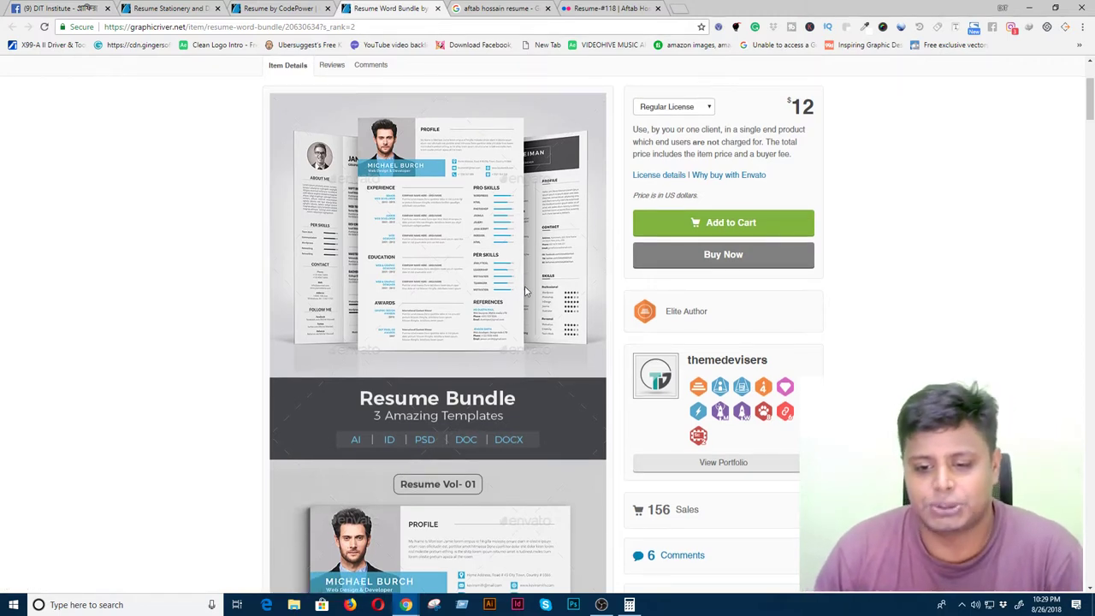
{"action": "double_click", "coordinate": [656, 510]}
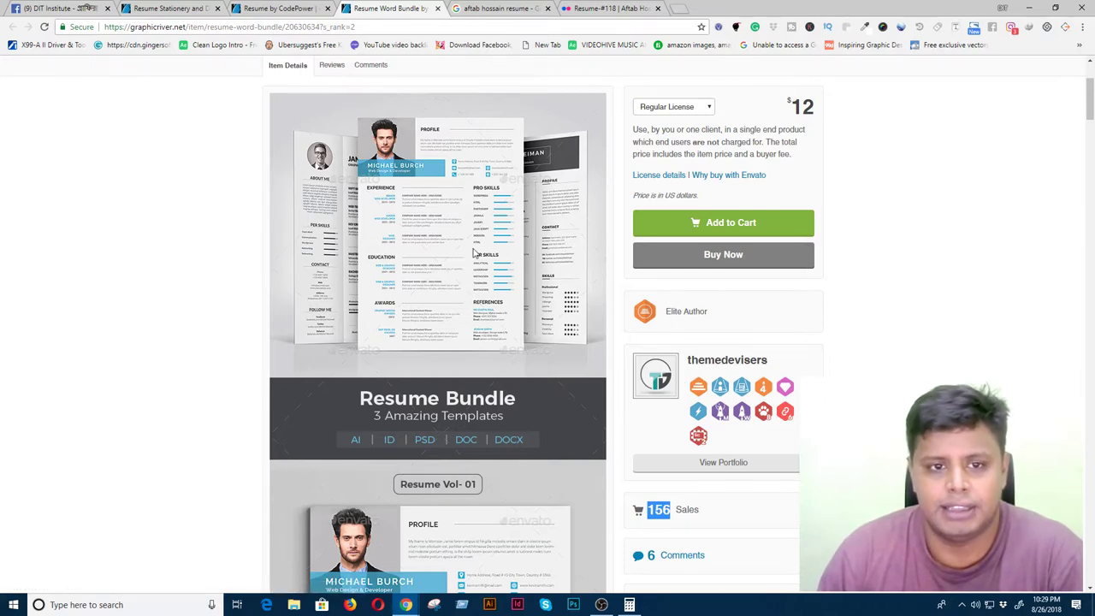
{"action": "scroll", "coordinate": [477, 400], "scroll_direction": "down", "scroll_amount": 3}
{"action": "scroll", "coordinate": [477, 400], "scroll_direction": "down", "scroll_amount": 8}
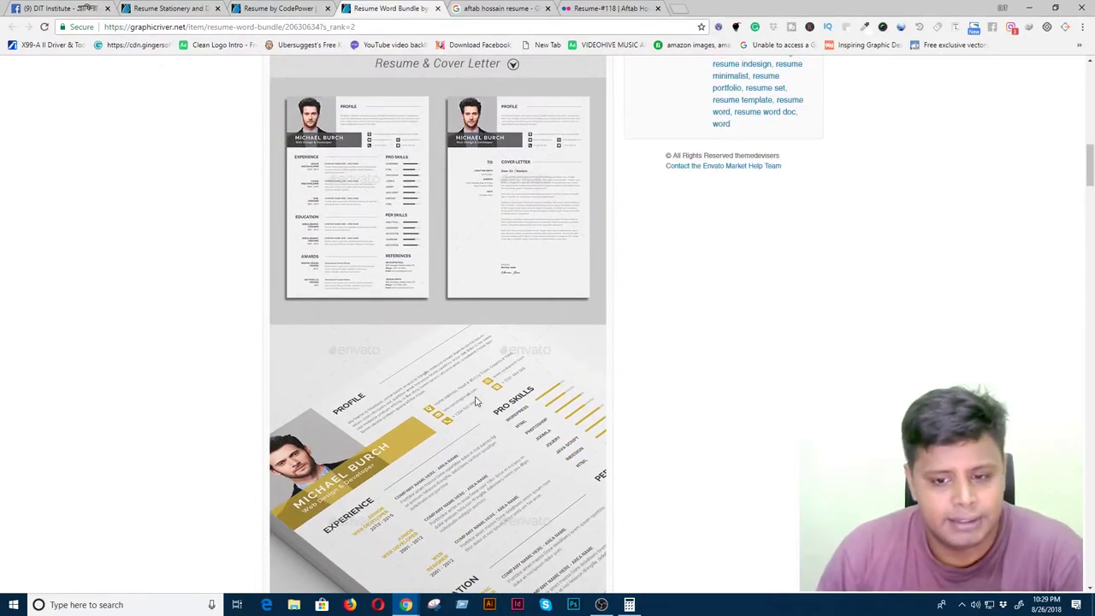
{"action": "scroll", "coordinate": [476, 400], "scroll_direction": "down", "scroll_amount": 2}
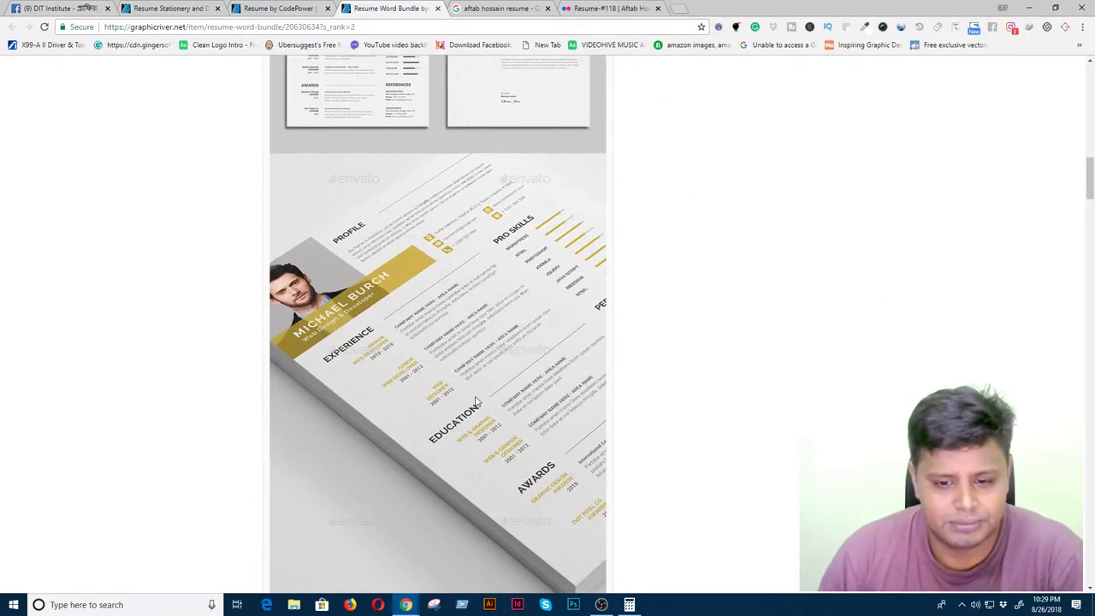
{"action": "scroll", "coordinate": [476, 400], "scroll_direction": "down", "scroll_amount": 6}
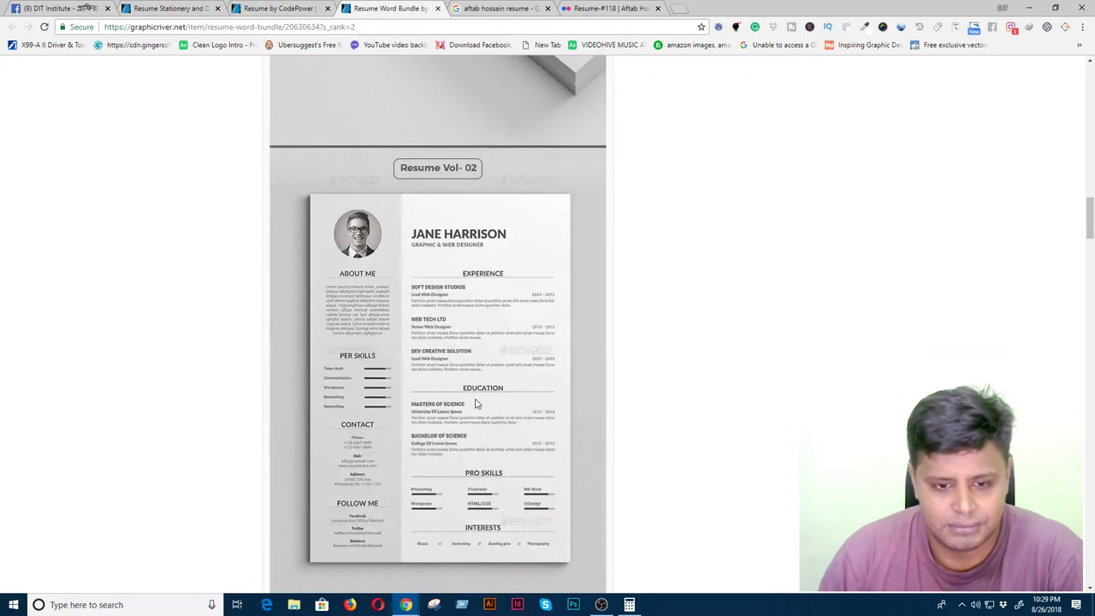
{"action": "scroll", "coordinate": [477, 402], "scroll_direction": "down", "scroll_amount": 15}
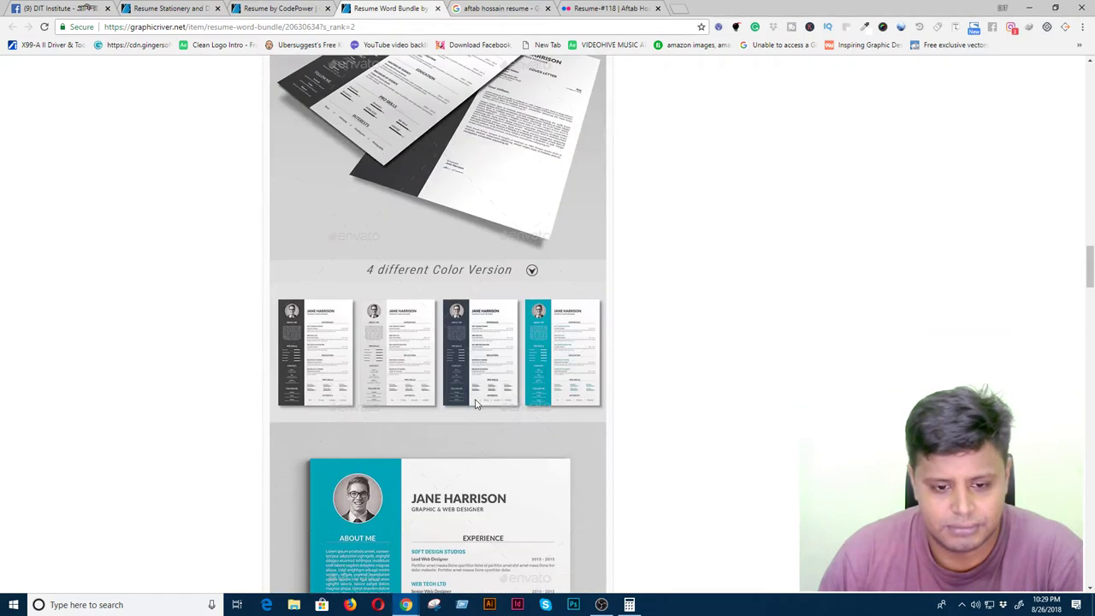
{"action": "scroll", "coordinate": [477, 403], "scroll_direction": "down", "scroll_amount": 15}
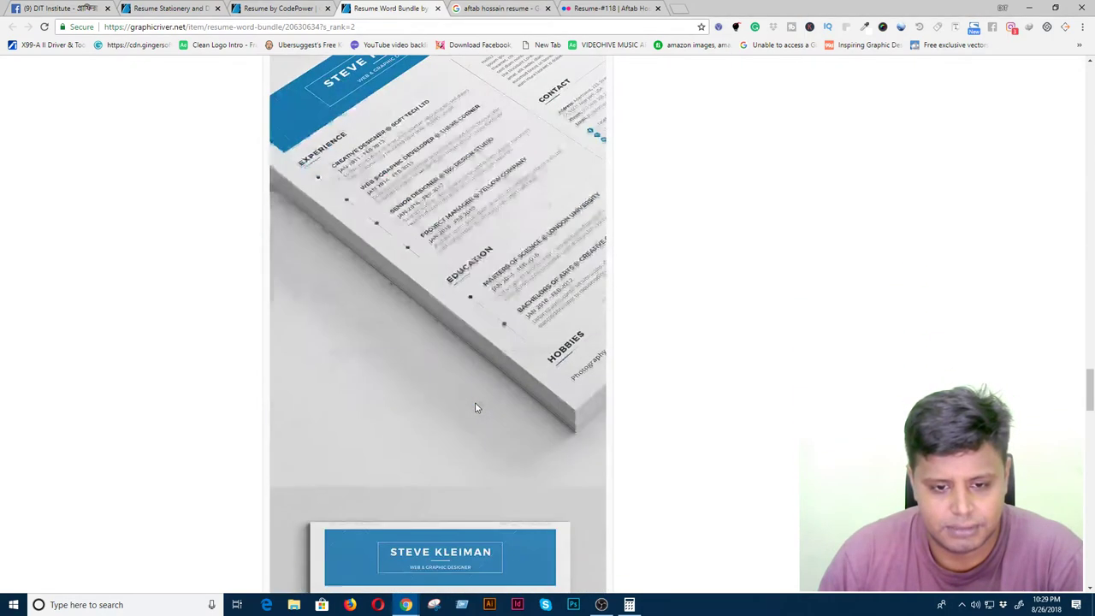
{"action": "scroll", "coordinate": [476, 408], "scroll_direction": "down", "scroll_amount": 8}
{"action": "scroll", "coordinate": [475, 408], "scroll_direction": "up", "scroll_amount": 12}
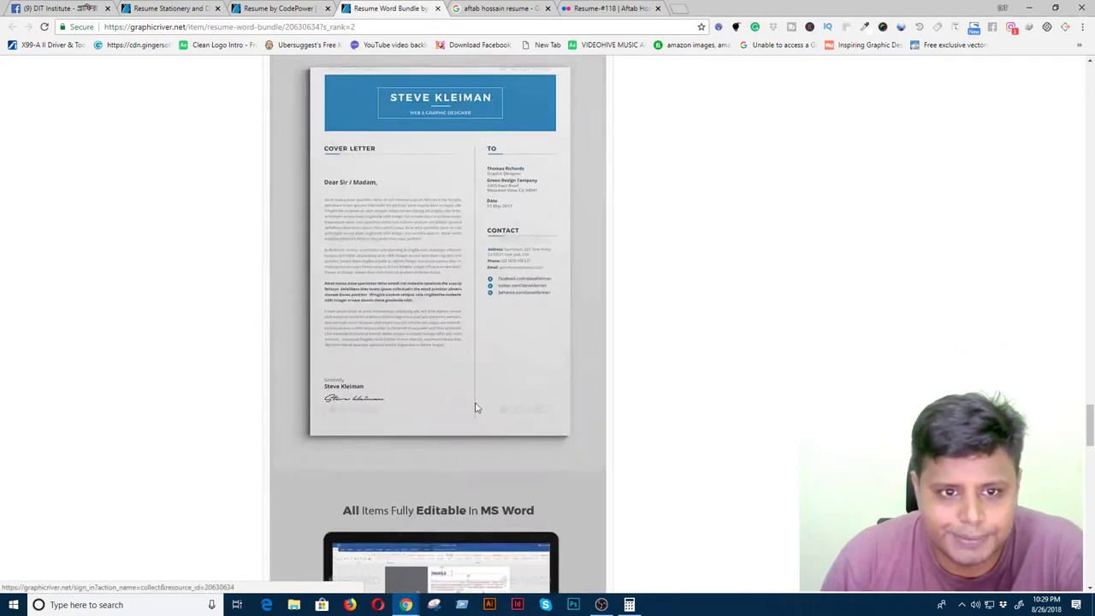
{"action": "scroll", "coordinate": [485, 407], "scroll_direction": "up", "scroll_amount": 15}
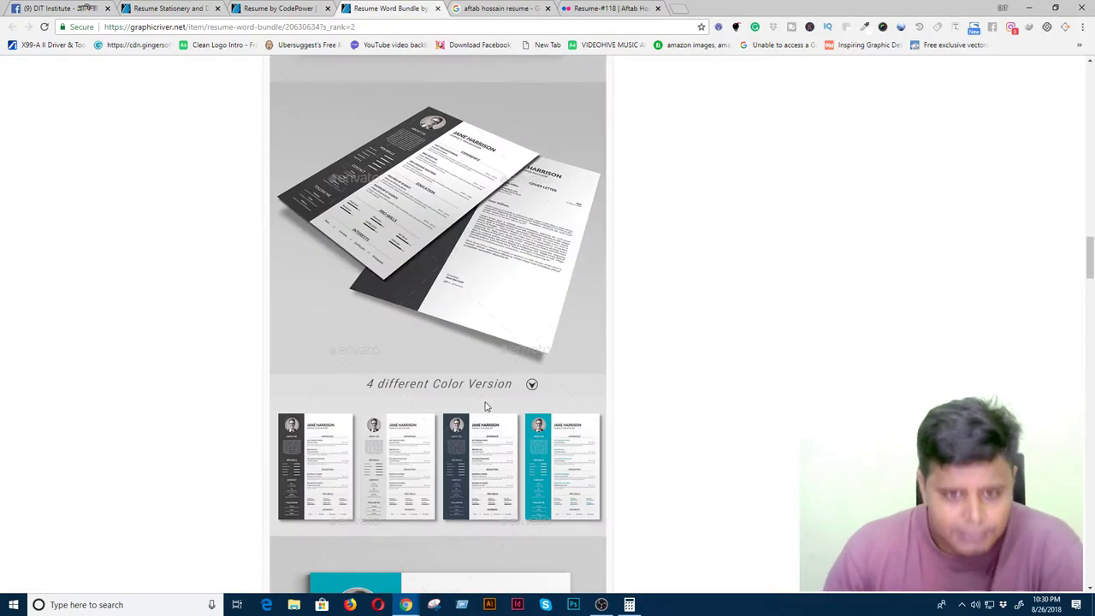
{"action": "scroll", "coordinate": [485, 406], "scroll_direction": "up", "scroll_amount": 10}
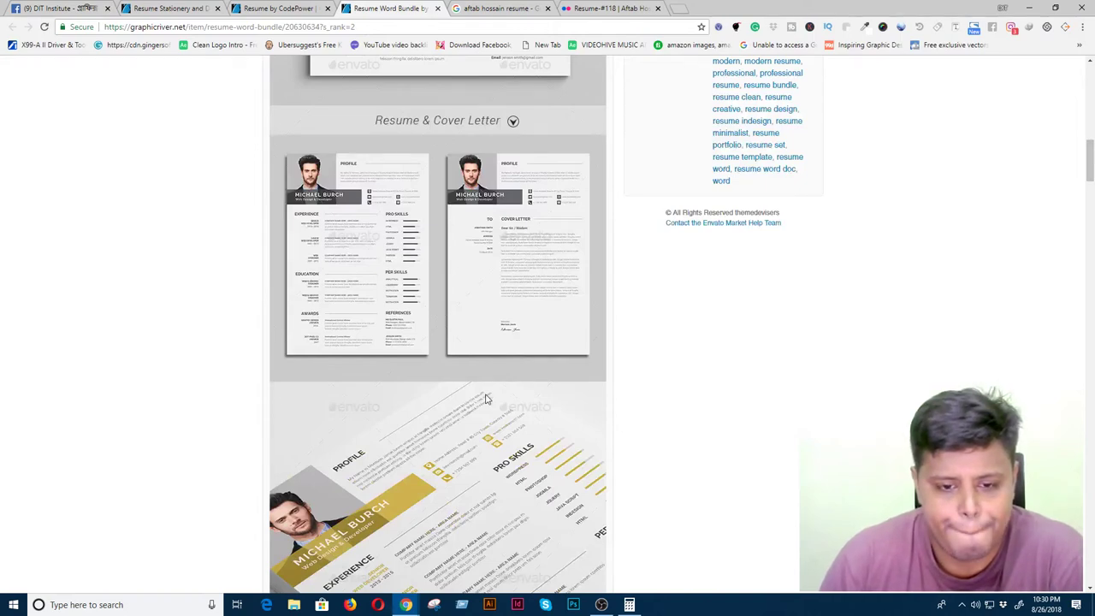
{"action": "scroll", "coordinate": [485, 398], "scroll_direction": "up", "scroll_amount": 3}
{"action": "scroll", "coordinate": [485, 399], "scroll_direction": "up", "scroll_amount": 4}
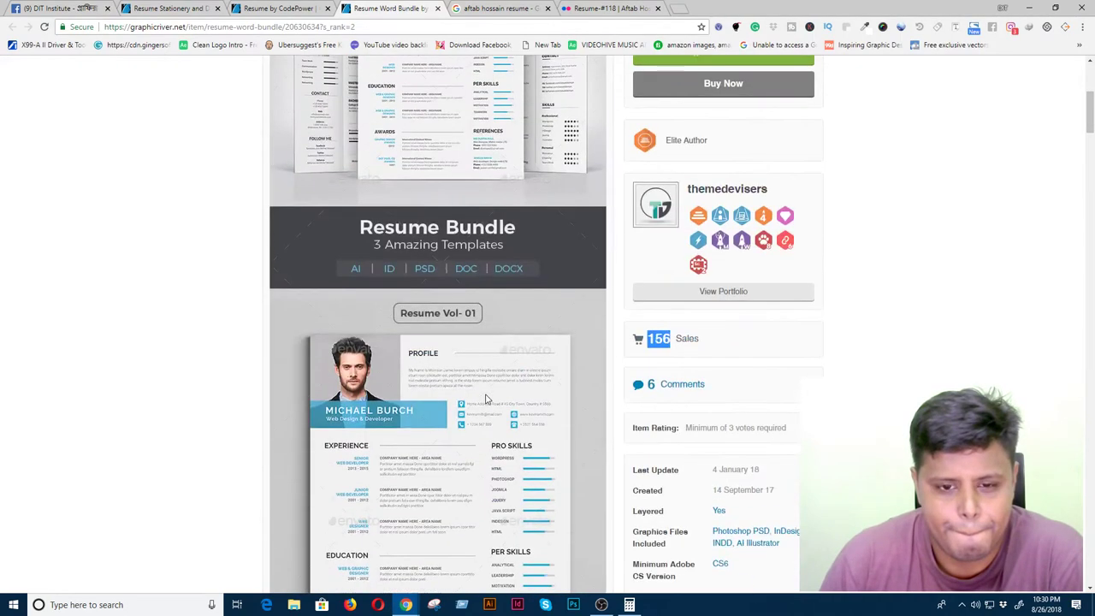
{"action": "scroll", "coordinate": [485, 399], "scroll_direction": "up", "scroll_amount": 3}
{"action": "scroll", "coordinate": [486, 432], "scroll_direction": "down", "scroll_amount": 4}
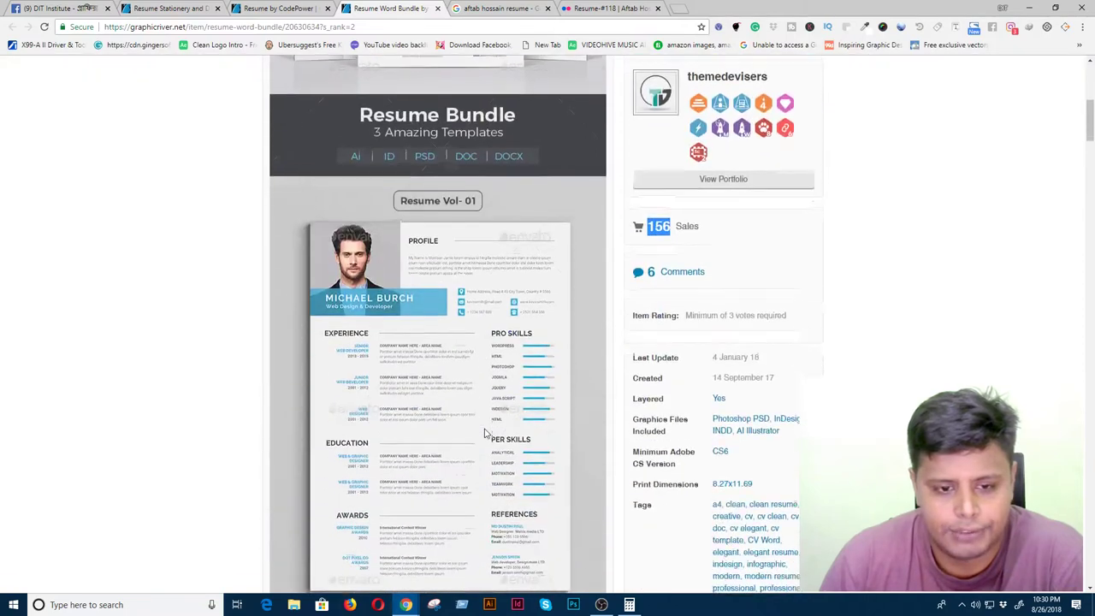
{"action": "right_click", "coordinate": [455, 377]}
- Save the bundle preview as Image-Preview.jpg on the Desktop, then close the image
{"action": "left_click", "coordinate": [492, 391]}
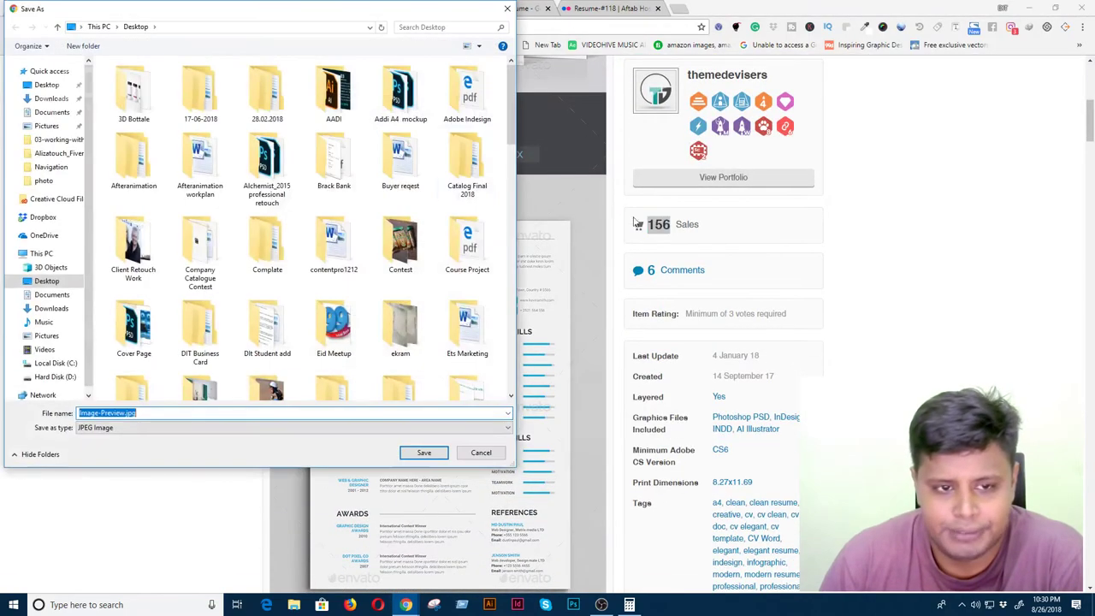
{"action": "left_click_drag", "start_coordinate": [512, 137], "coordinate": [520, 385]}
{"action": "left_click", "coordinate": [424, 453]}
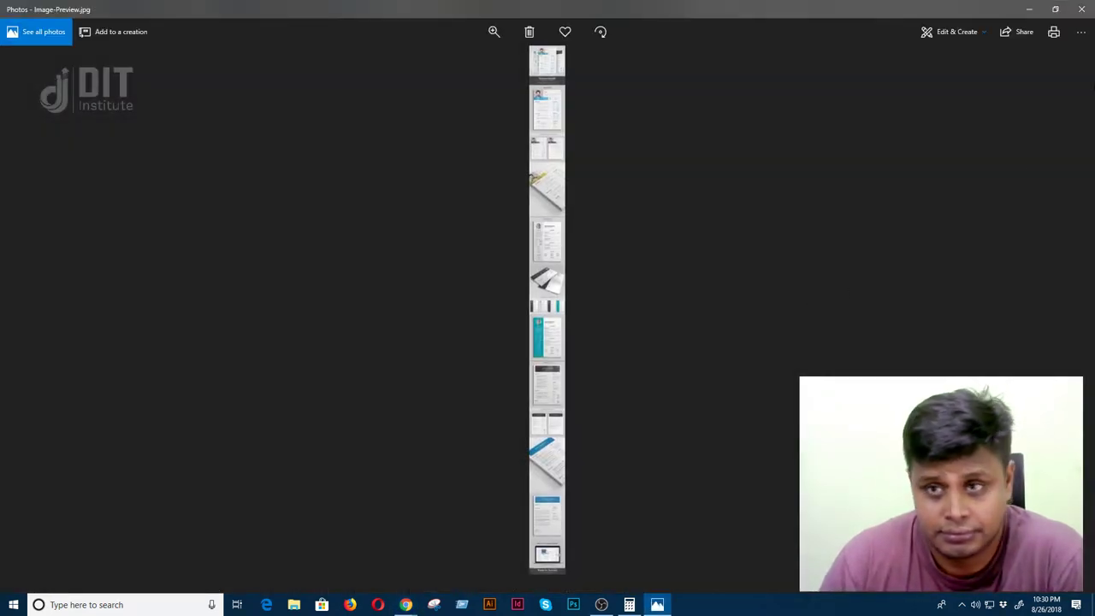
{"action": "left_click", "coordinate": [1083, 10]}
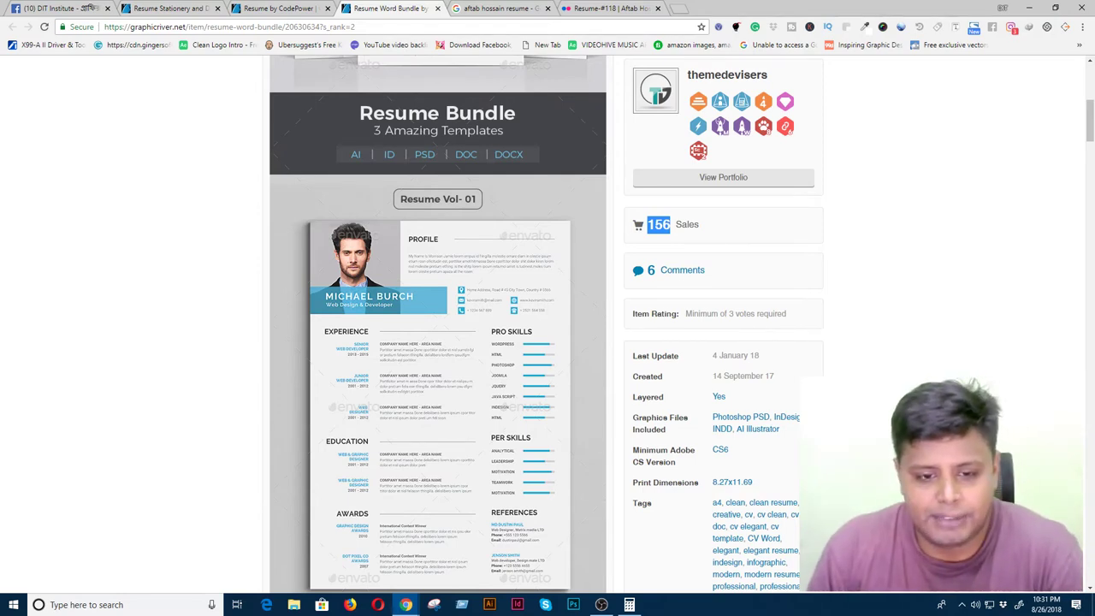
- Open the 107-sales Resume item from the best-seller results in a new tab
{"action": "left_click", "coordinate": [269, 11]}
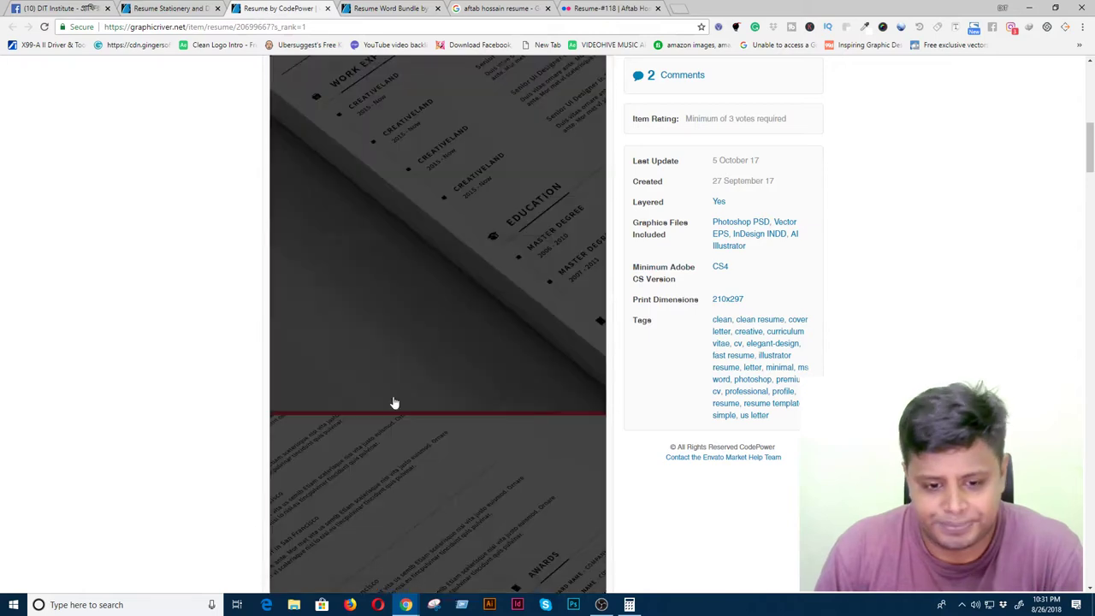
{"action": "left_click", "coordinate": [188, 10]}
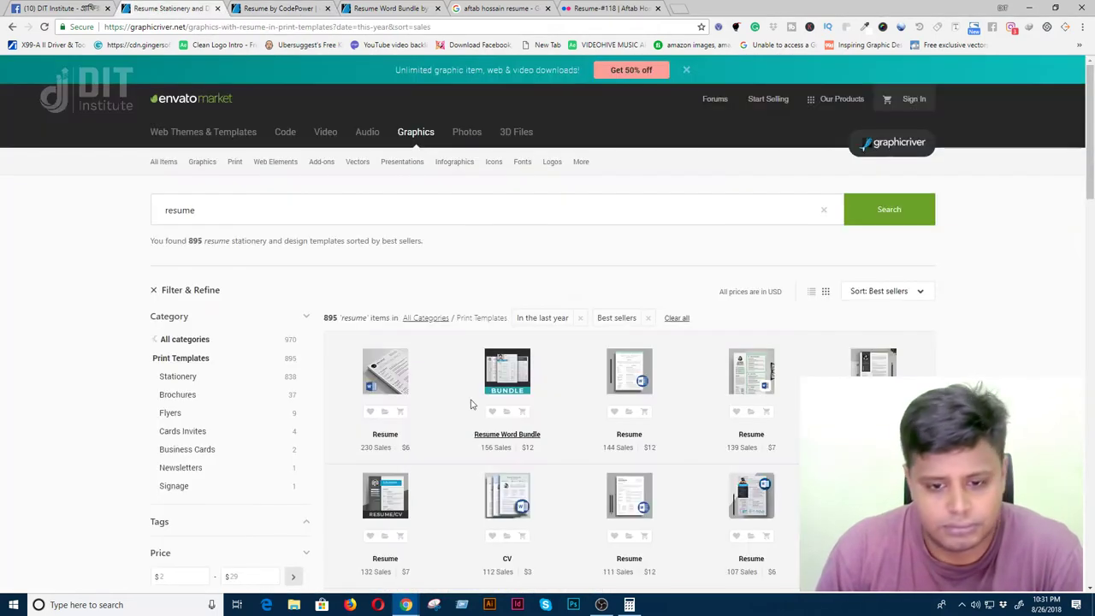
{"action": "scroll", "coordinate": [470, 404], "scroll_direction": "down", "scroll_amount": 3}
{"action": "right_click", "coordinate": [757, 276]}
{"action": "left_click", "coordinate": [795, 285]}
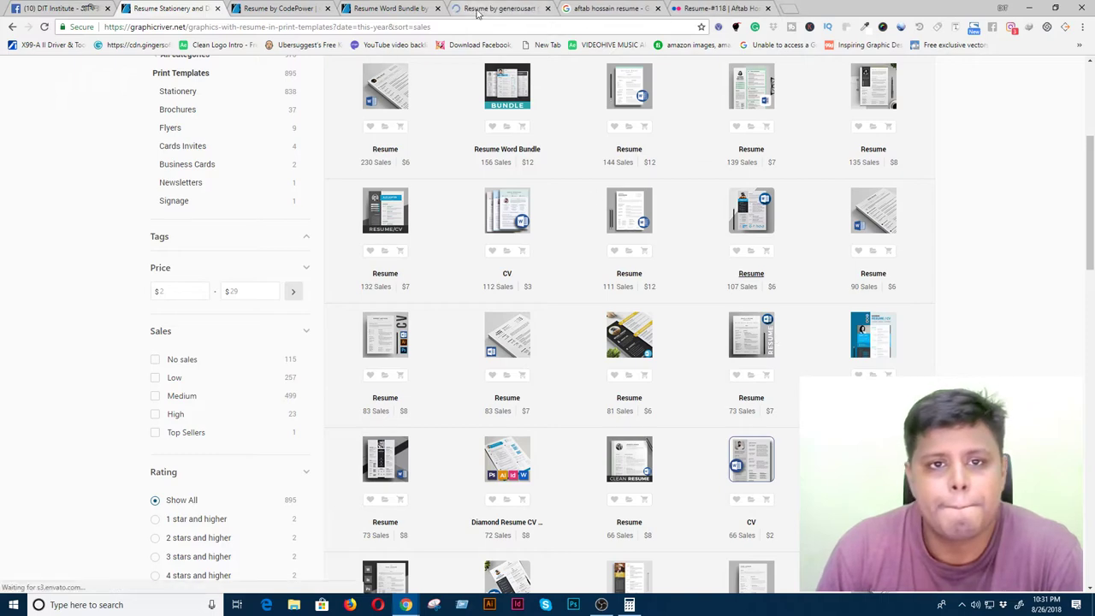
{"action": "left_click", "coordinate": [476, 10]}
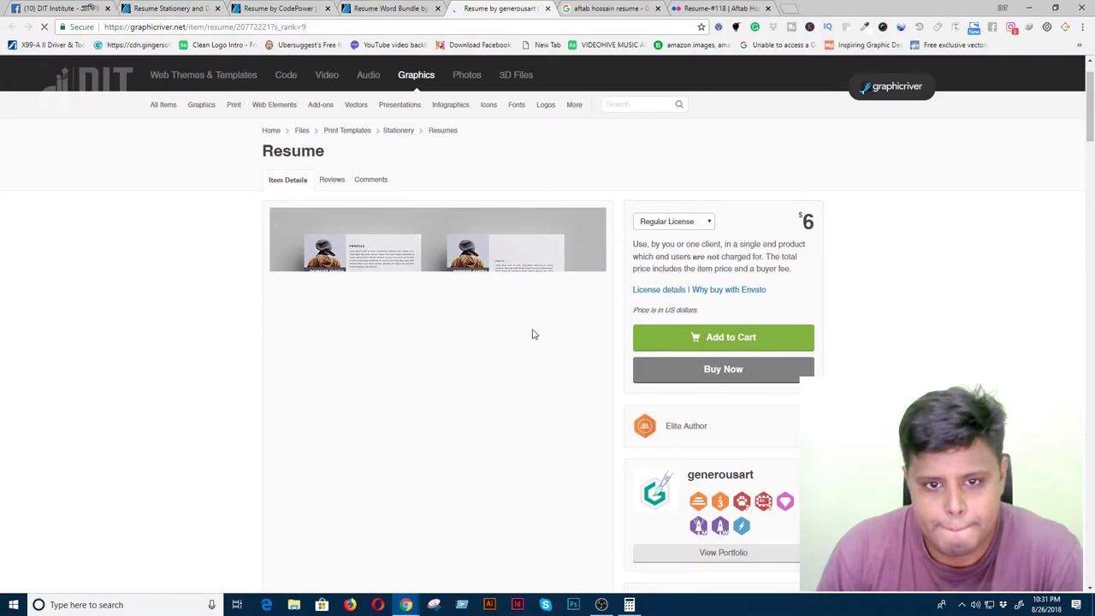
- Scroll through the generousart Resume Template previews ($6, CS3, 8.27x11.69)
{"action": "scroll", "coordinate": [530, 342], "scroll_direction": "down", "scroll_amount": 3}
{"action": "scroll", "coordinate": [530, 349], "scroll_direction": "down", "scroll_amount": 3}
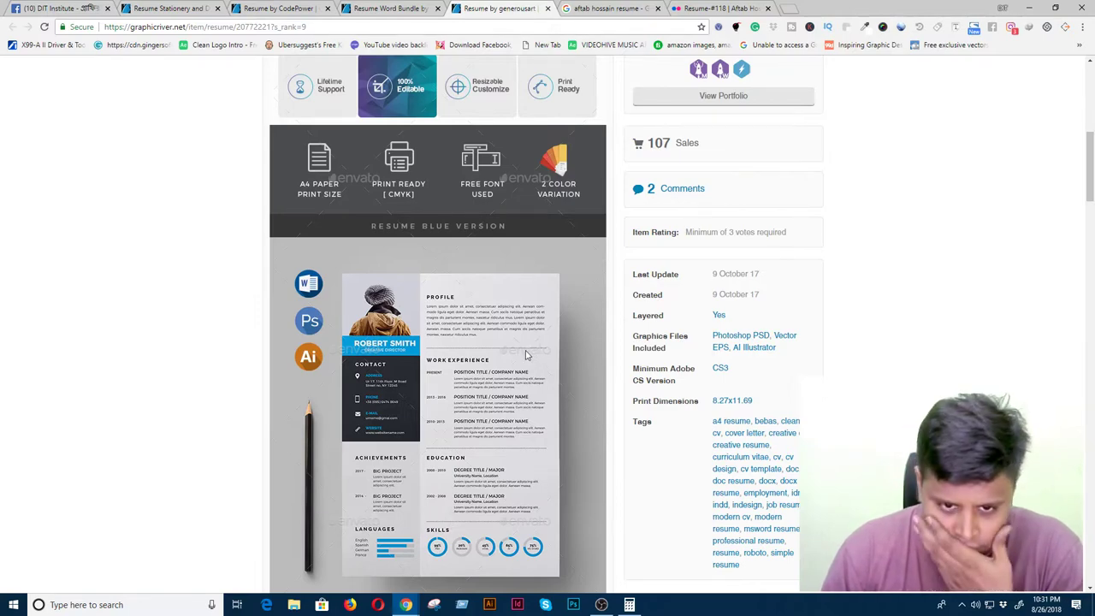
{"action": "scroll", "coordinate": [526, 355], "scroll_direction": "up", "scroll_amount": 5}
{"action": "left_click_drag", "start_coordinate": [643, 542], "coordinate": [680, 542]}
{"action": "scroll", "coordinate": [460, 462], "scroll_direction": "down", "scroll_amount": 1}
{"action": "scroll", "coordinate": [461, 462], "scroll_direction": "down", "scroll_amount": 8}
{"action": "scroll", "coordinate": [484, 462], "scroll_direction": "down", "scroll_amount": 1}
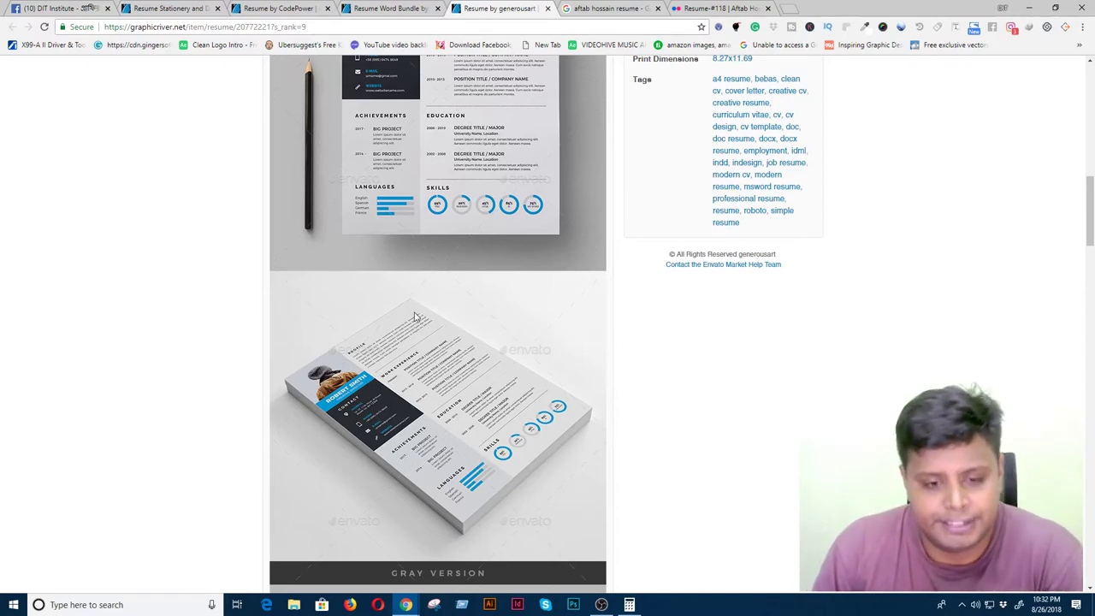
{"action": "scroll", "coordinate": [477, 389], "scroll_direction": "down", "scroll_amount": 10}
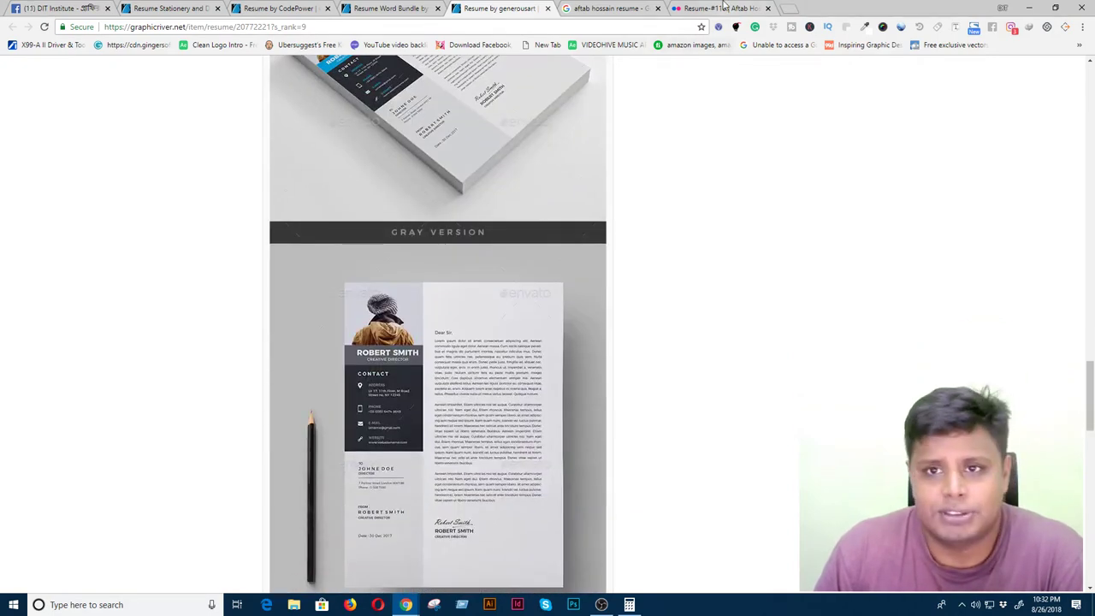
- Scroll through the Flickr photostream of resume designs from Resume #118, then return to the Resume Word Bundle item
{"action": "left_click", "coordinate": [727, 8]}
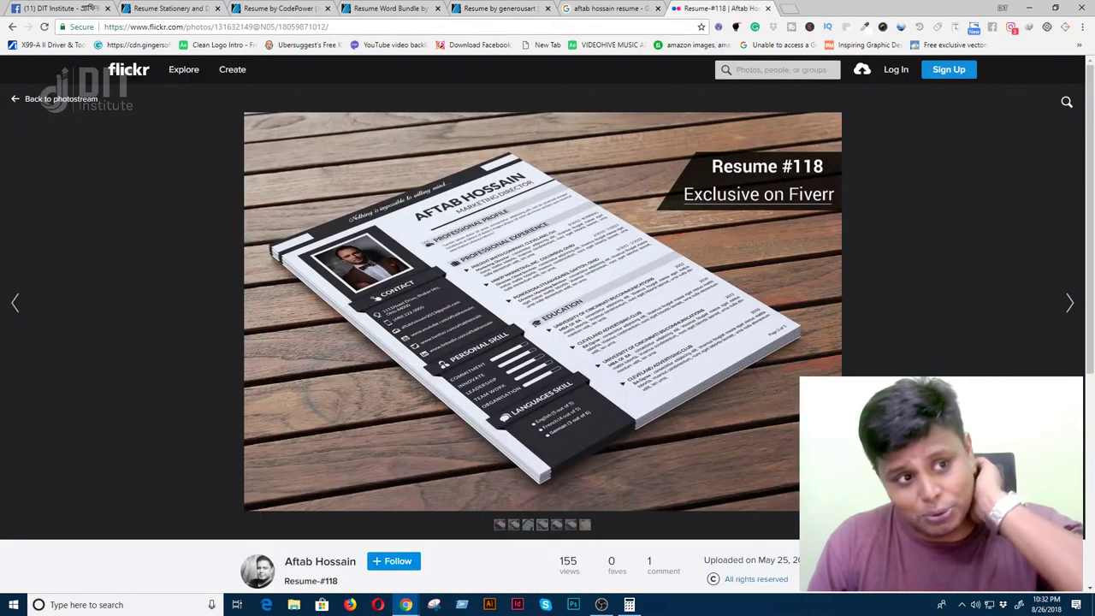
{"action": "left_click", "coordinate": [14, 101]}
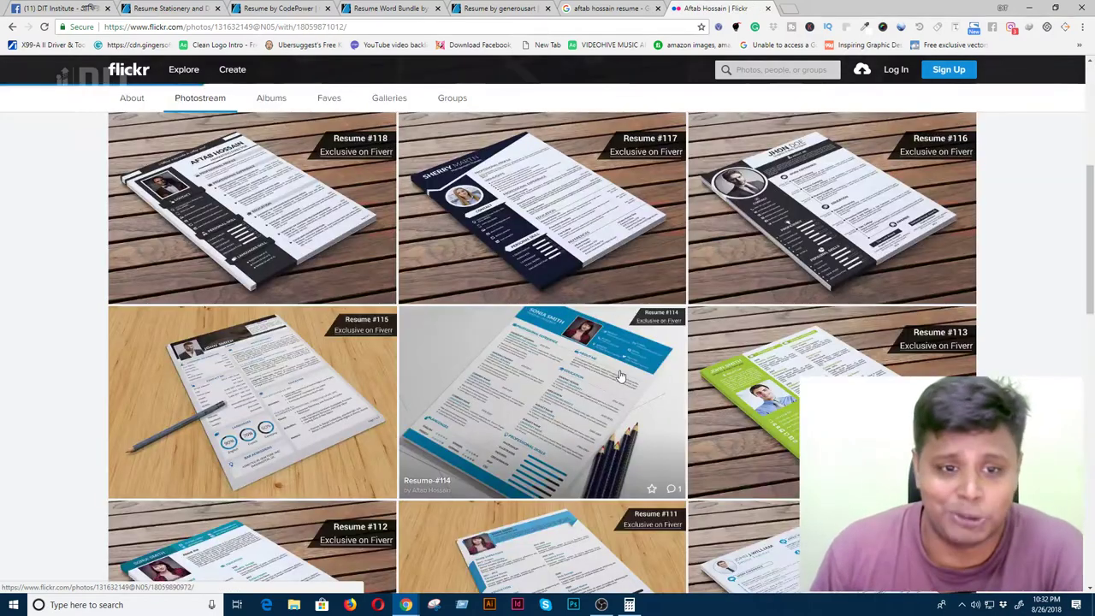
{"action": "scroll", "coordinate": [534, 377], "scroll_direction": "down", "scroll_amount": 2}
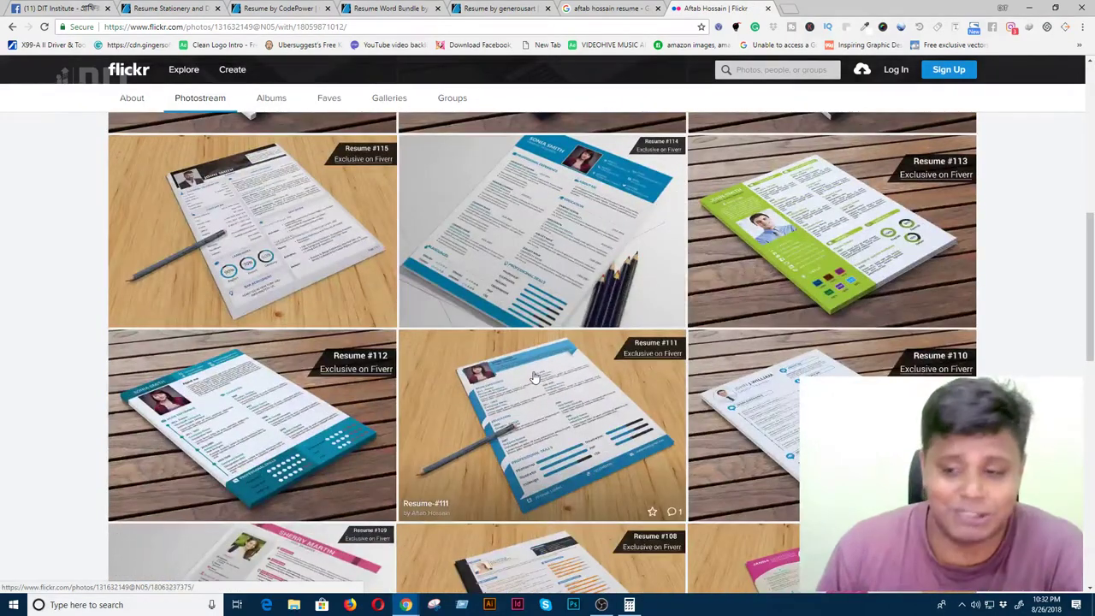
{"action": "scroll", "coordinate": [534, 376], "scroll_direction": "down", "scroll_amount": 7}
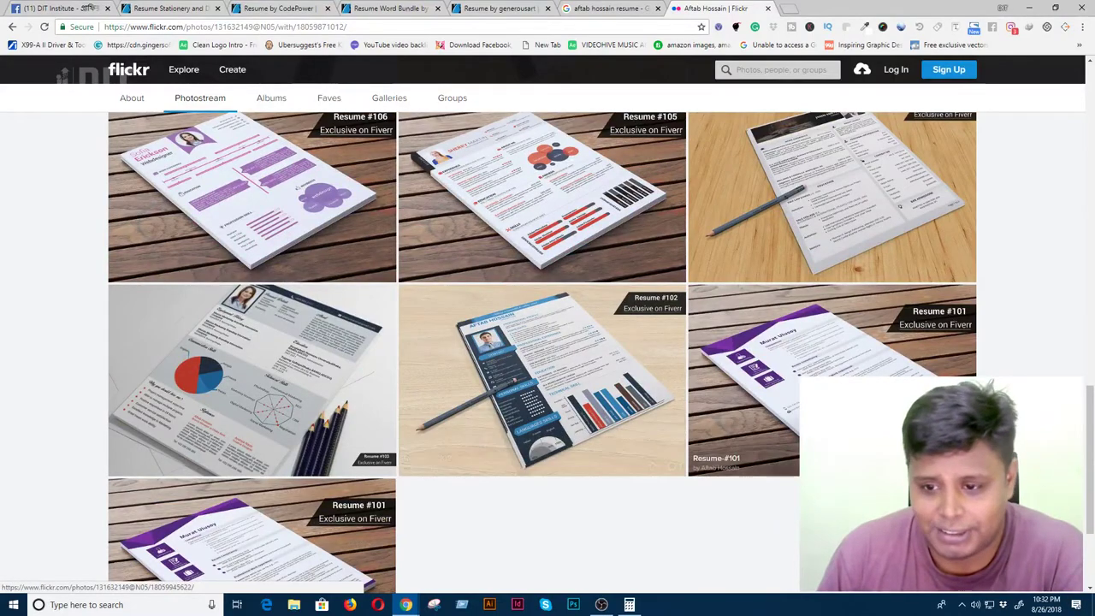
{"action": "scroll", "coordinate": [611, 398], "scroll_direction": "up", "scroll_amount": 7}
{"action": "scroll", "coordinate": [629, 417], "scroll_direction": "up", "scroll_amount": 10}
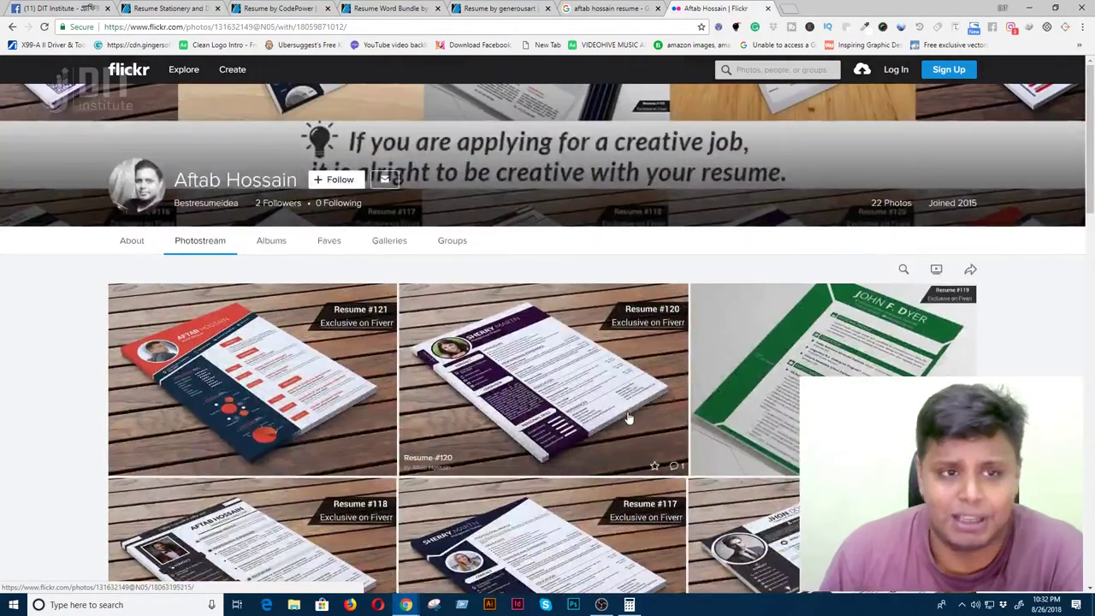
{"action": "left_click", "coordinate": [285, 8]}
{"action": "left_click", "coordinate": [387, 9]}
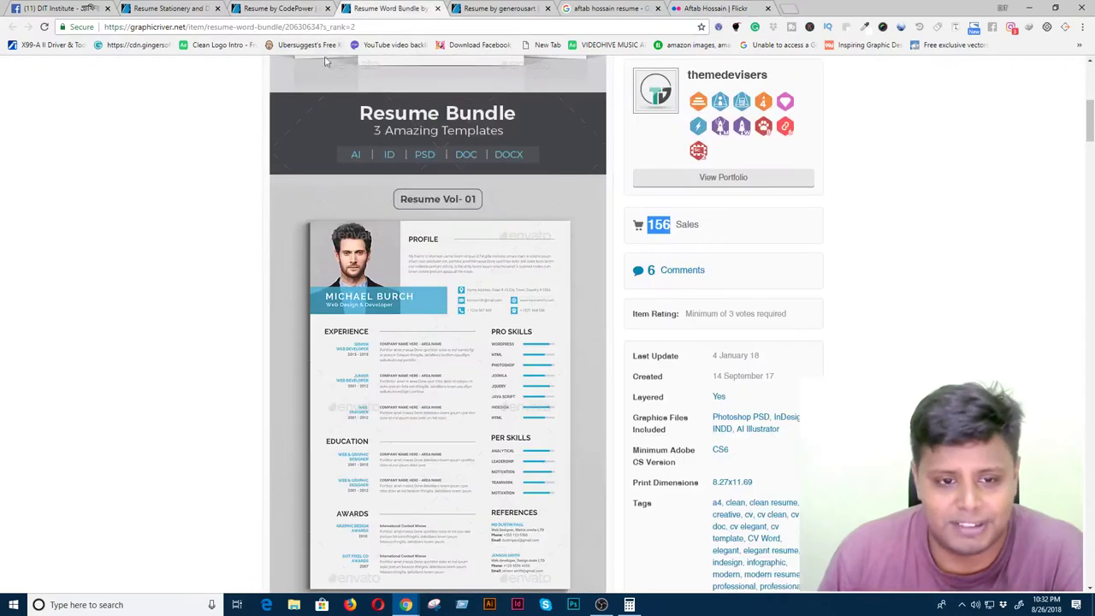
- Glance at the Google results and Flickr photostream, add a blank new tab, then return to Resume Word Bundle
{"action": "left_click", "coordinate": [612, 9]}
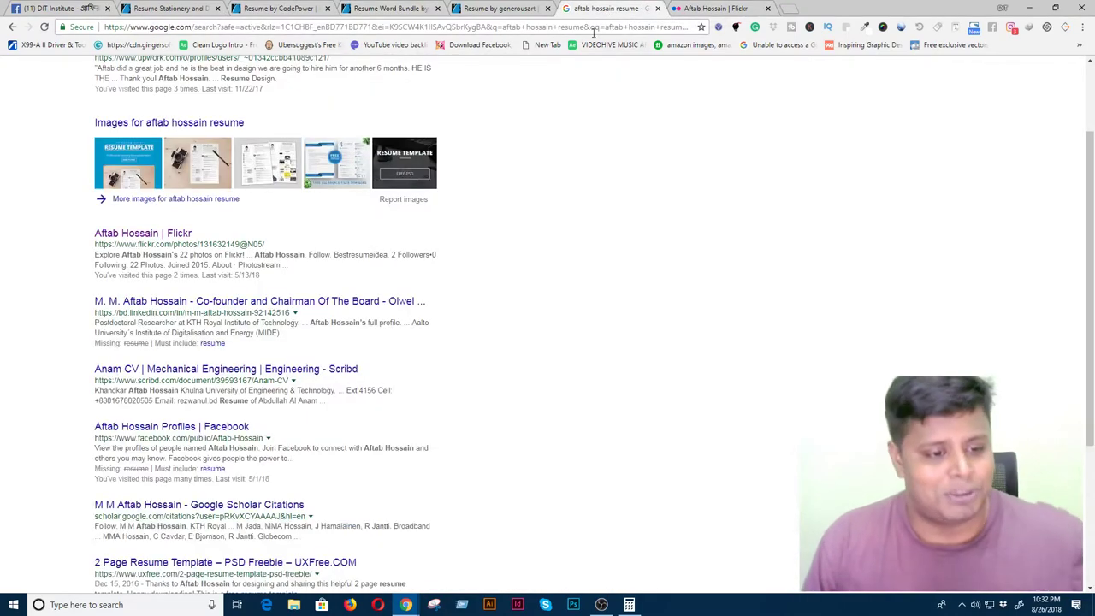
{"action": "left_click", "coordinate": [745, 11]}
{"action": "left_click", "coordinate": [787, 9]}
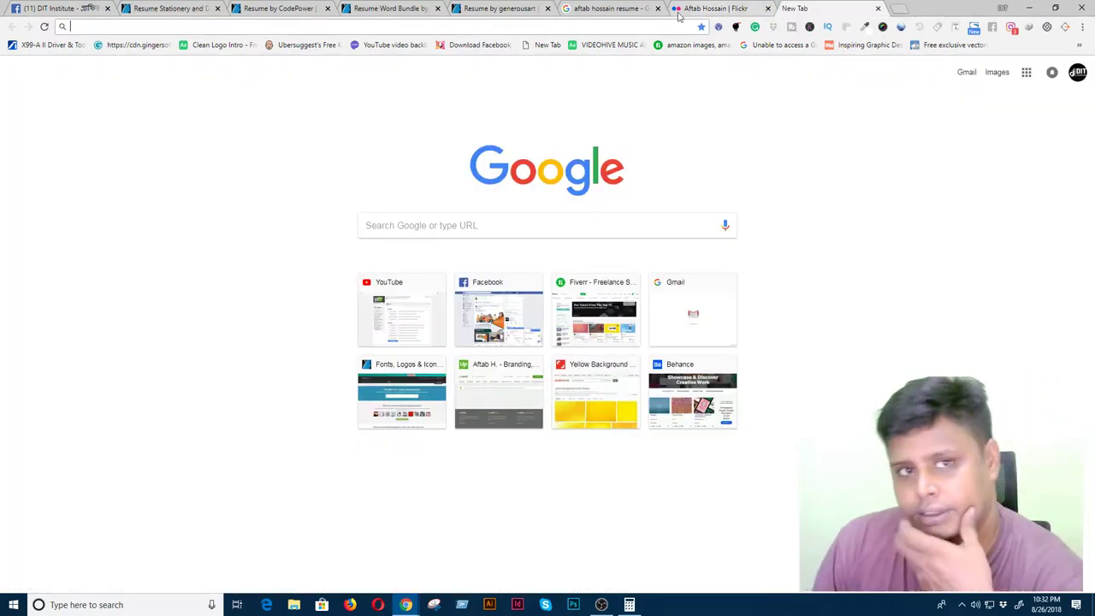
{"action": "left_click", "coordinate": [376, 8]}
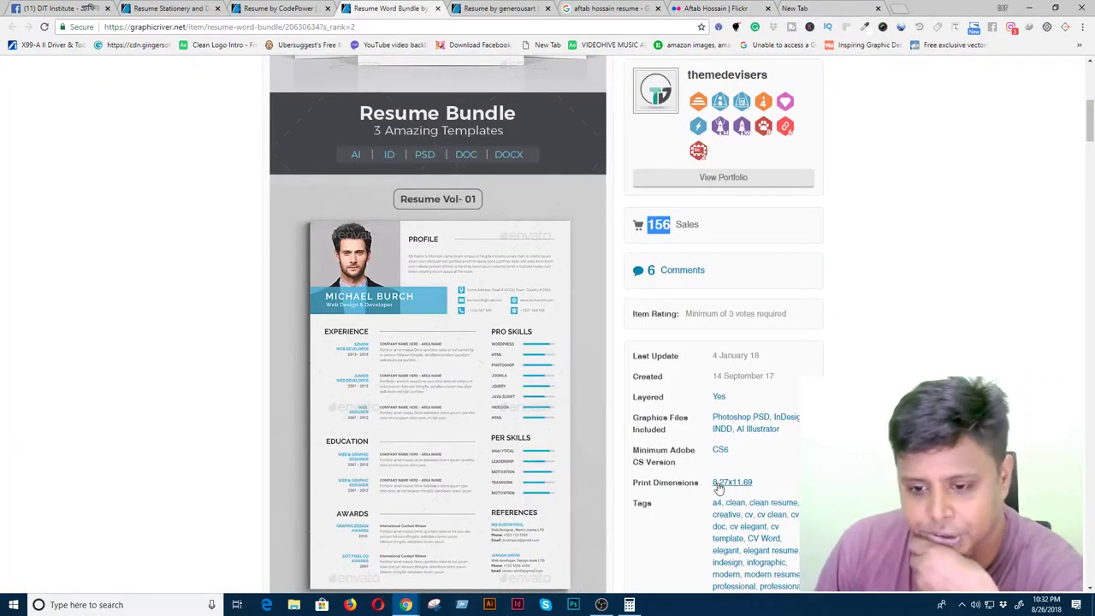
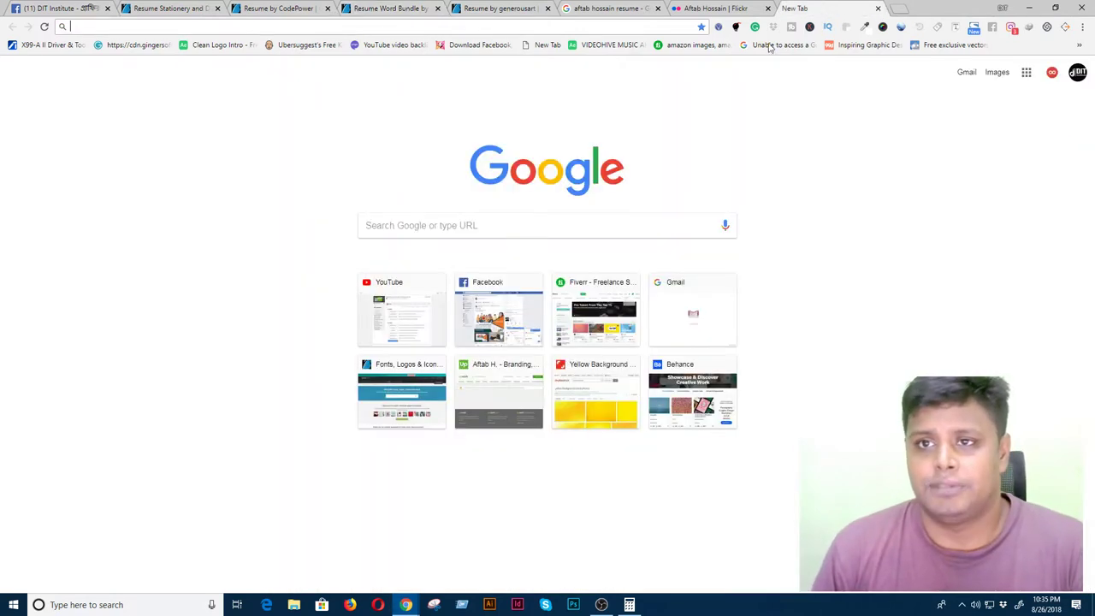
- Search Google for 'psprint' and open the PsPrint website from the results
{"action": "left_click", "coordinate": [826, 9]}
{"action": "left_click", "coordinate": [447, 227]}
{"action": "type", "text": "psprint"}
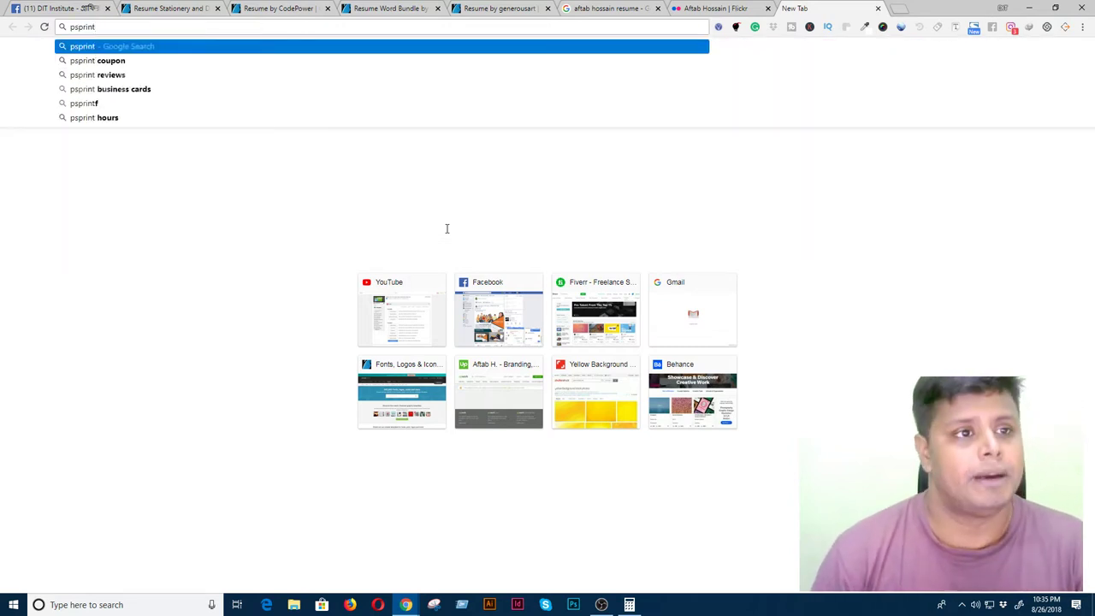
{"action": "key", "text": "Return"}
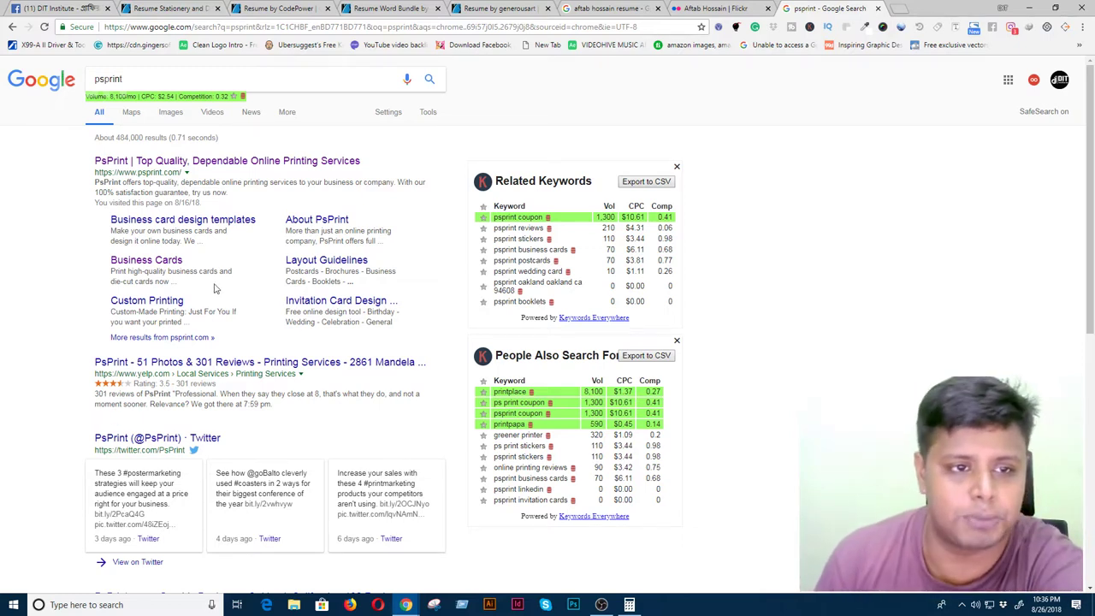
{"action": "left_click", "coordinate": [256, 164]}
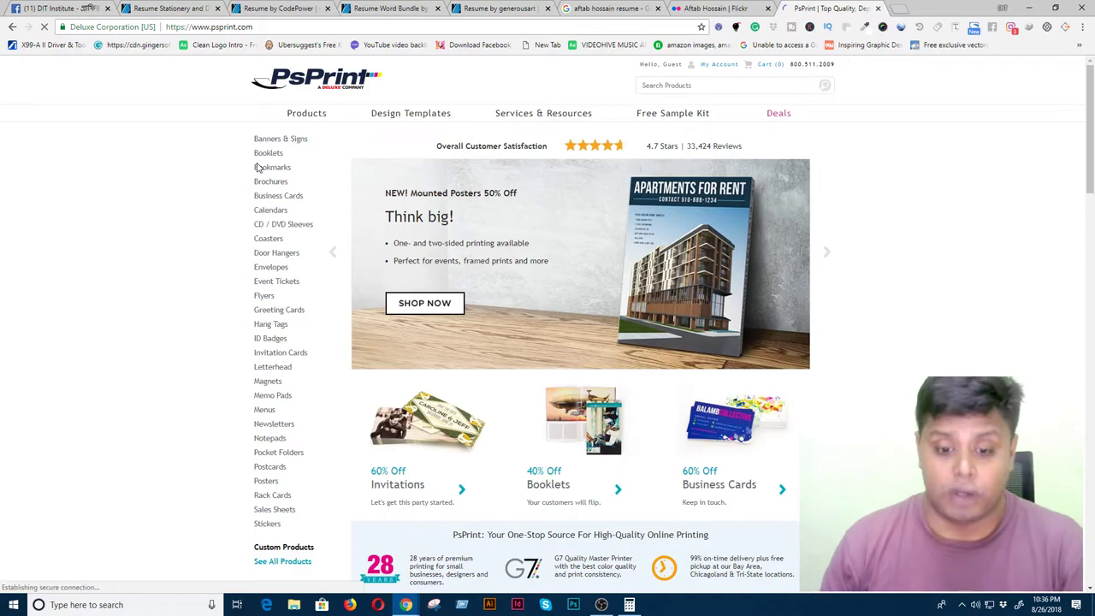
- Browse the PsPrint homepage and open the Letterhead product page in a new tab
{"action": "scroll", "coordinate": [280, 266], "scroll_direction": "down", "scroll_amount": 6}
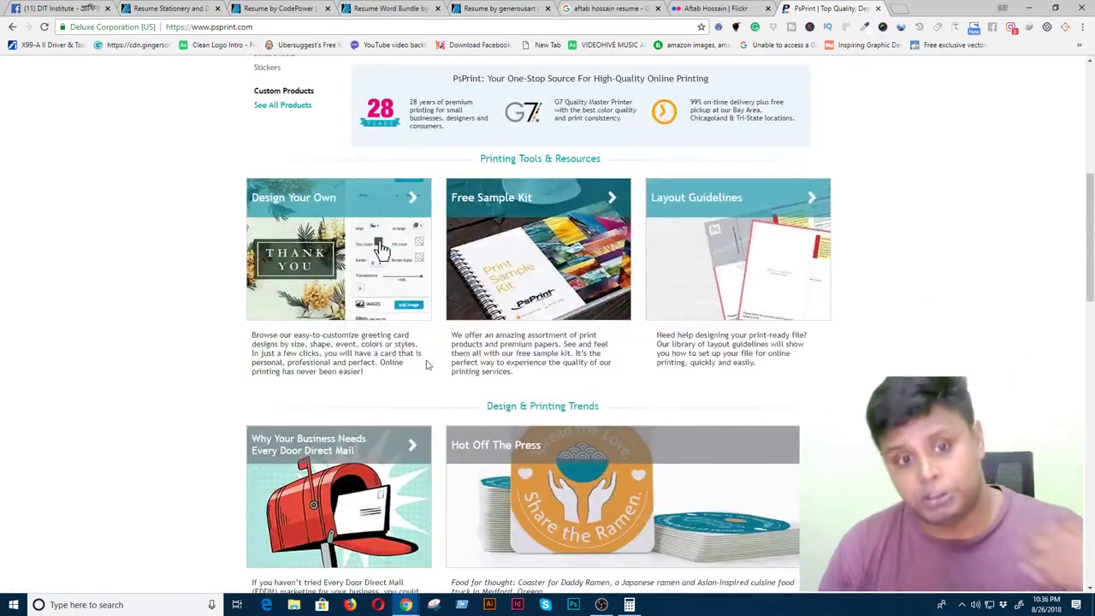
{"action": "scroll", "coordinate": [423, 388], "scroll_direction": "down", "scroll_amount": 2}
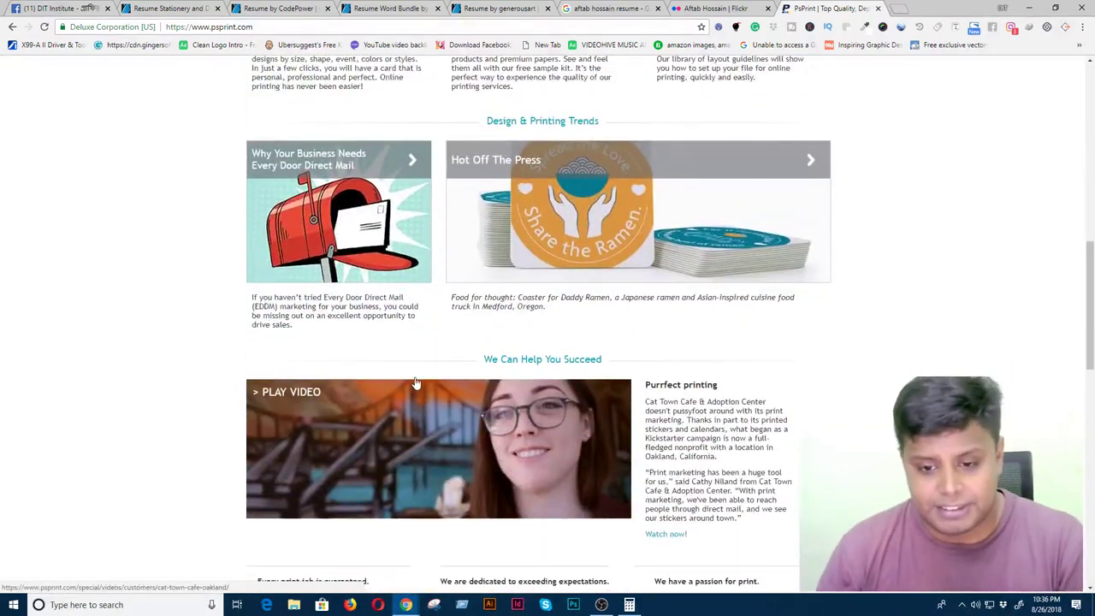
{"action": "scroll", "coordinate": [415, 380], "scroll_direction": "down", "scroll_amount": 3}
{"action": "scroll", "coordinate": [418, 372], "scroll_direction": "down", "scroll_amount": 2}
{"action": "scroll", "coordinate": [418, 367], "scroll_direction": "up", "scroll_amount": 10}
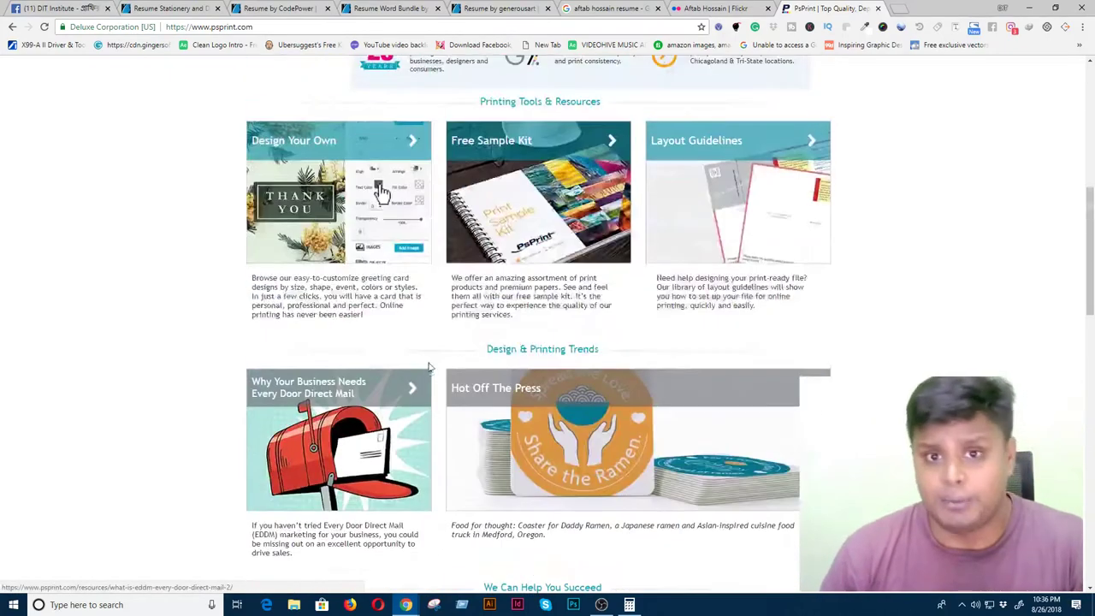
{"action": "scroll", "coordinate": [432, 368], "scroll_direction": "up", "scroll_amount": 2}
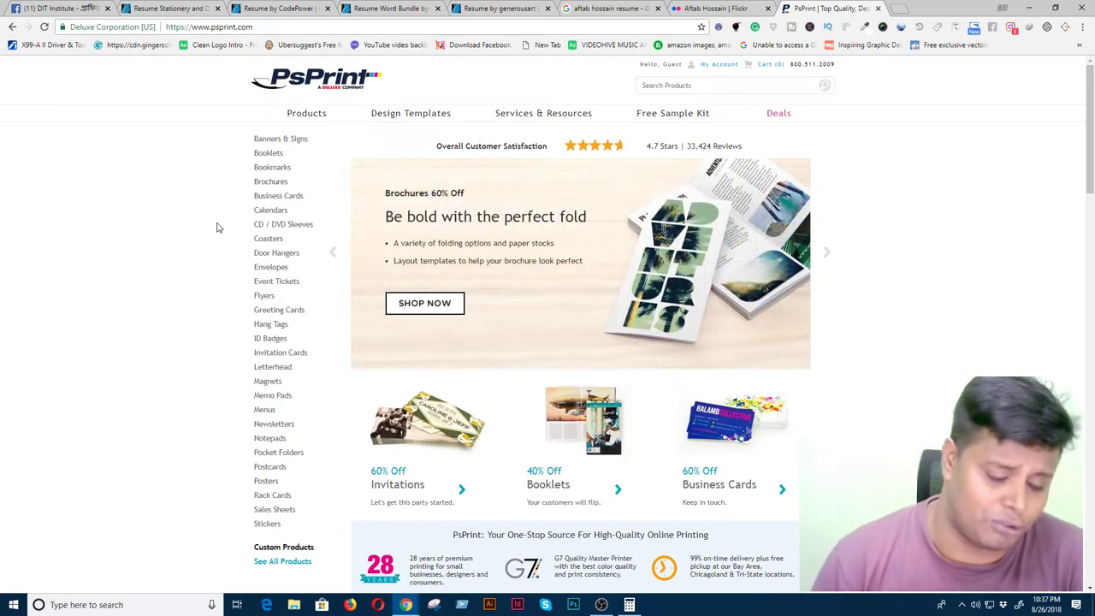
{"action": "middle_click", "coordinate": [287, 370]}
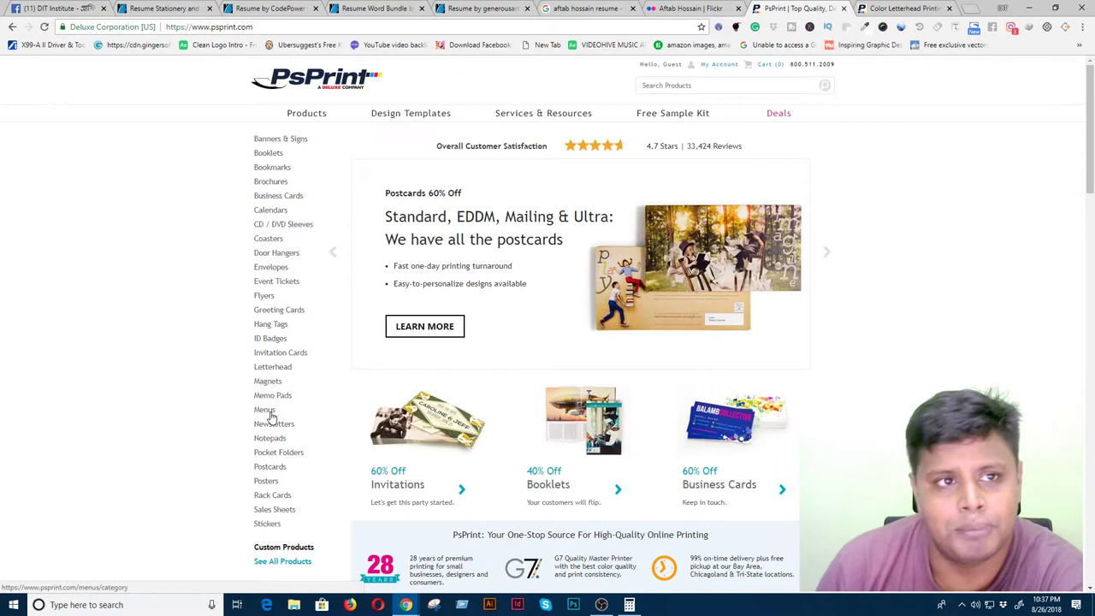
- Go through the CodePower listing and resume results to the Resume Word Bundle listing
{"action": "left_click", "coordinate": [269, 7]}
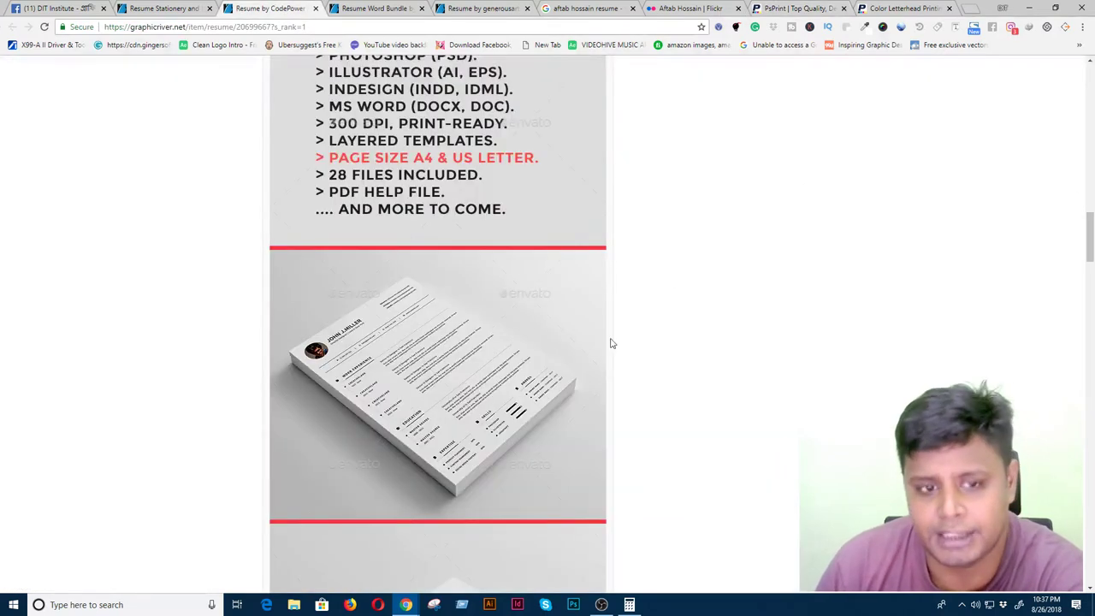
{"action": "left_click", "coordinate": [162, 7]}
{"action": "scroll", "coordinate": [764, 418], "scroll_direction": "up", "scroll_amount": 4}
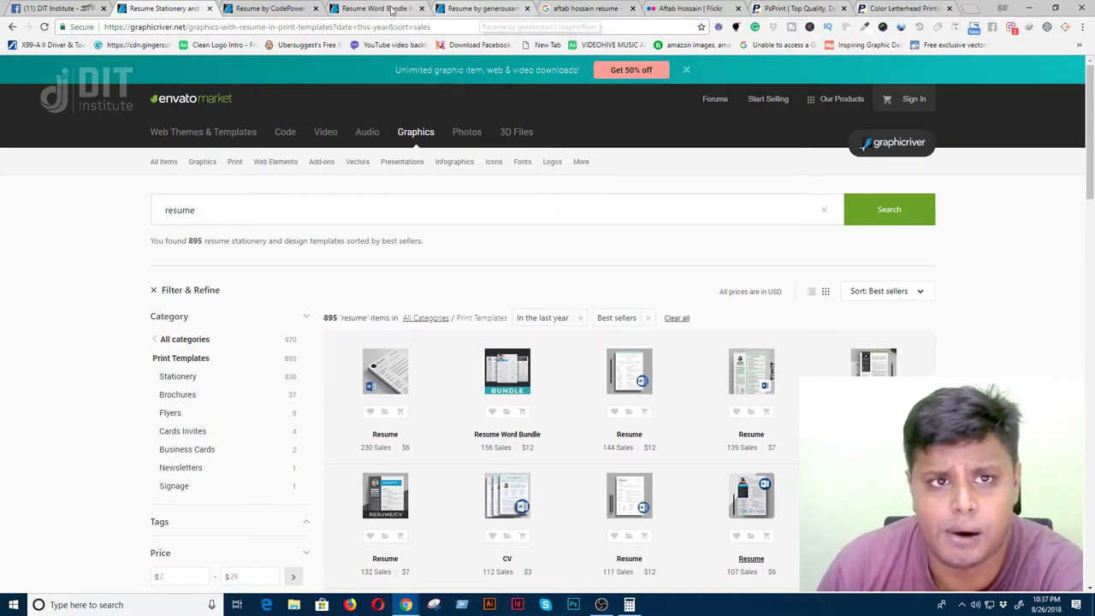
{"action": "left_click", "coordinate": [395, 10]}
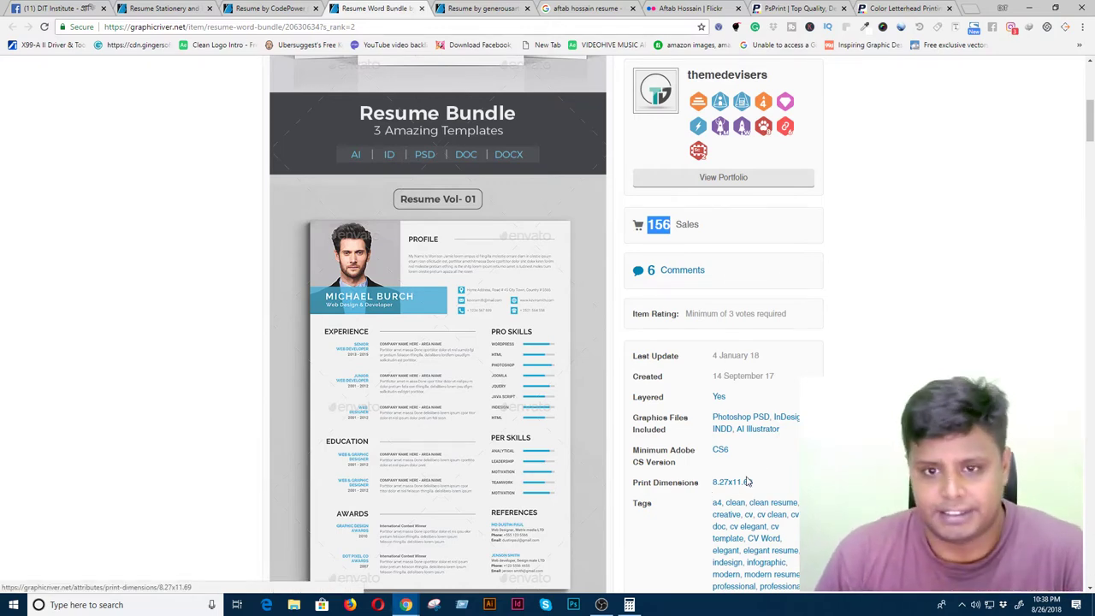
- Review the bundle's template previews and 8.27x11.69 print size, then return to PsPrint
{"action": "scroll", "coordinate": [733, 488], "scroll_direction": "up", "scroll_amount": 1}
{"action": "scroll", "coordinate": [733, 489], "scroll_direction": "up", "scroll_amount": 4}
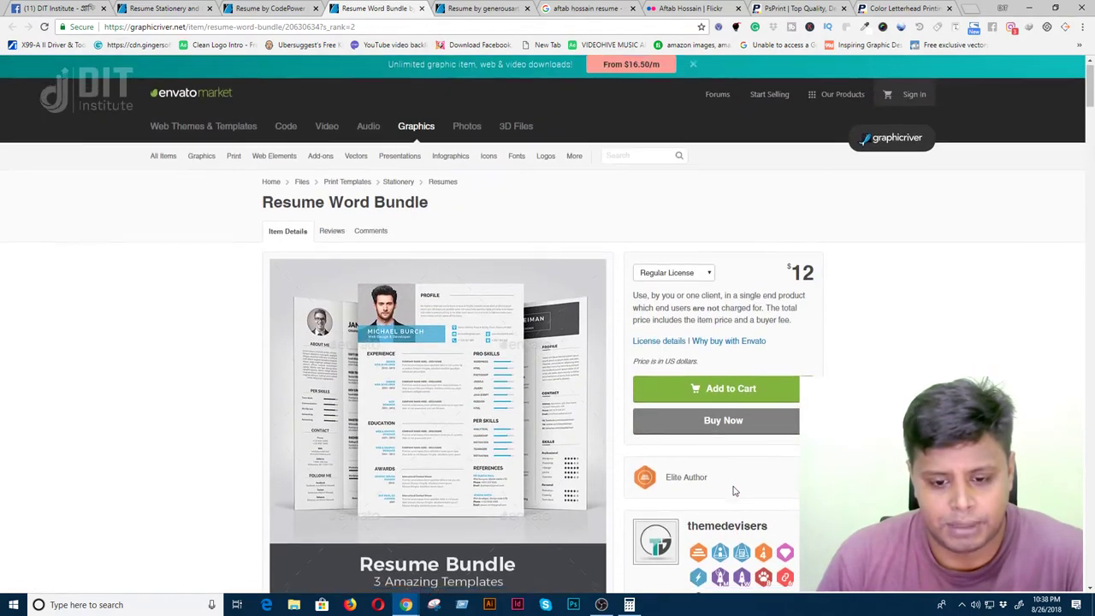
{"action": "scroll", "coordinate": [733, 489], "scroll_direction": "down", "scroll_amount": 7}
{"action": "scroll", "coordinate": [733, 493], "scroll_direction": "down", "scroll_amount": 20}
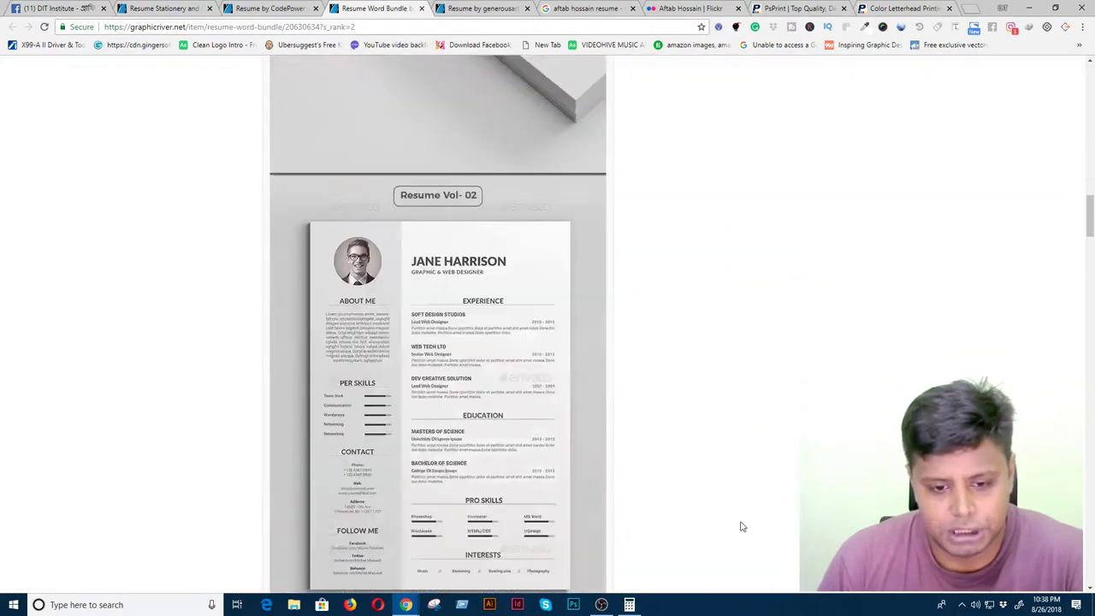
{"action": "scroll", "coordinate": [745, 544], "scroll_direction": "down", "scroll_amount": 20}
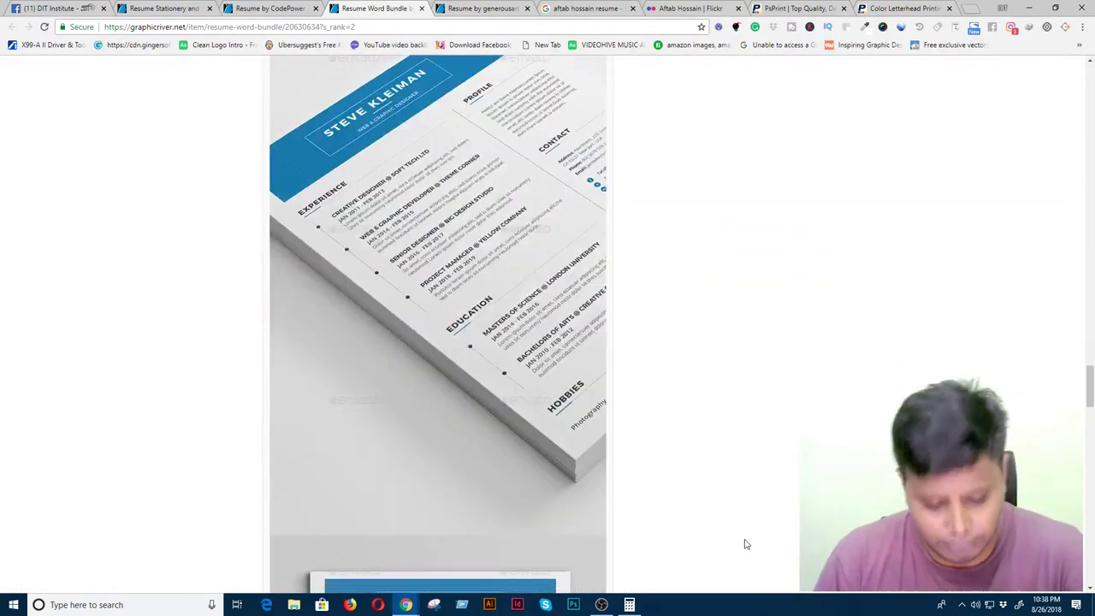
{"action": "scroll", "coordinate": [750, 550], "scroll_direction": "down", "scroll_amount": 3}
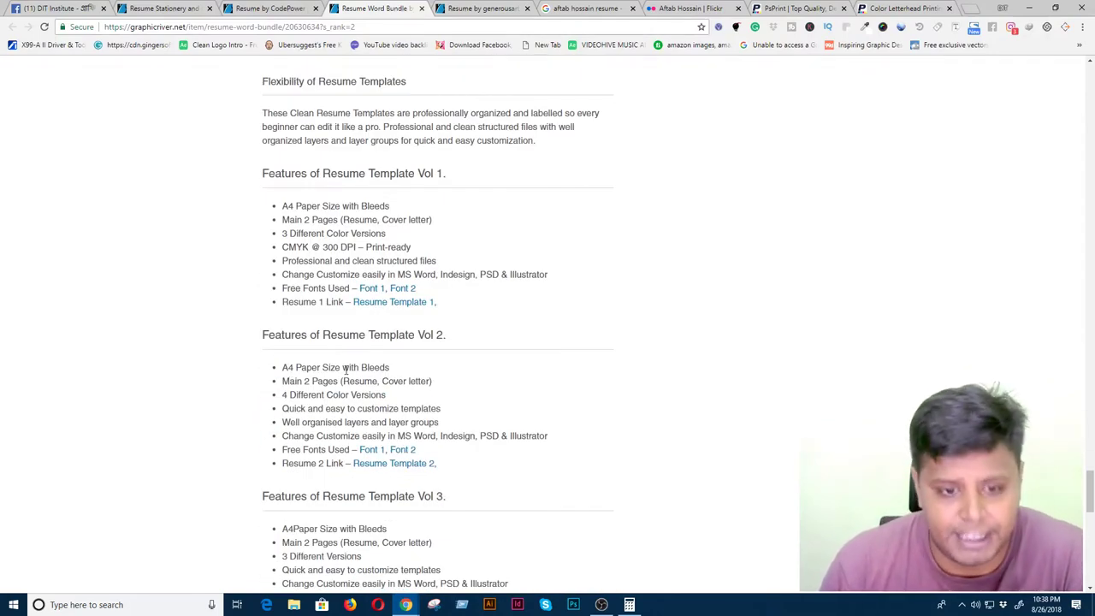
{"action": "scroll", "coordinate": [562, 416], "scroll_direction": "up", "scroll_amount": 15}
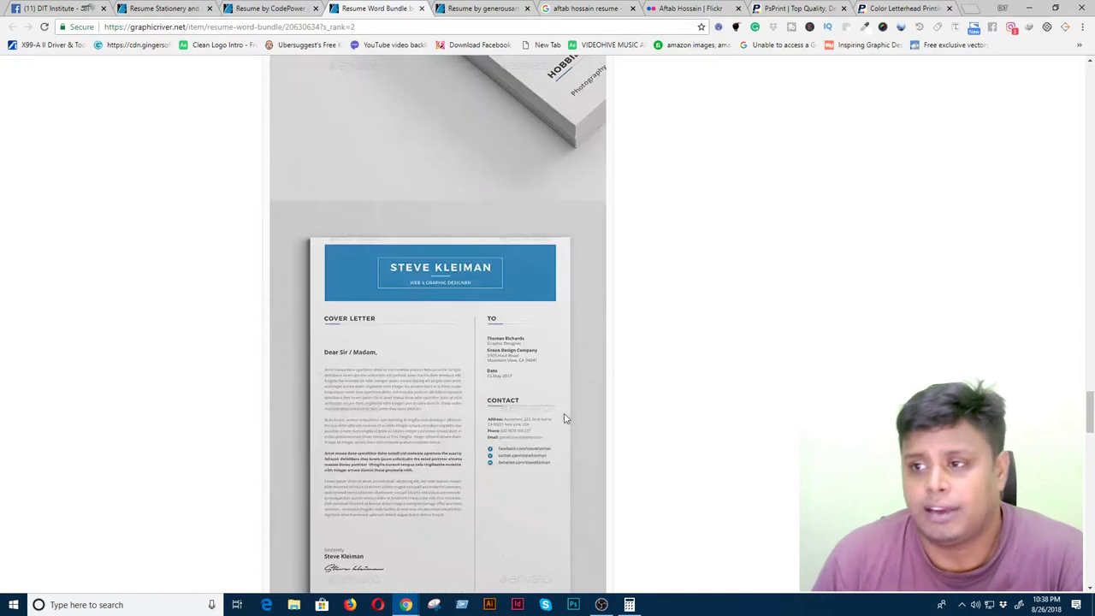
{"action": "scroll", "coordinate": [566, 417], "scroll_direction": "up", "scroll_amount": 10}
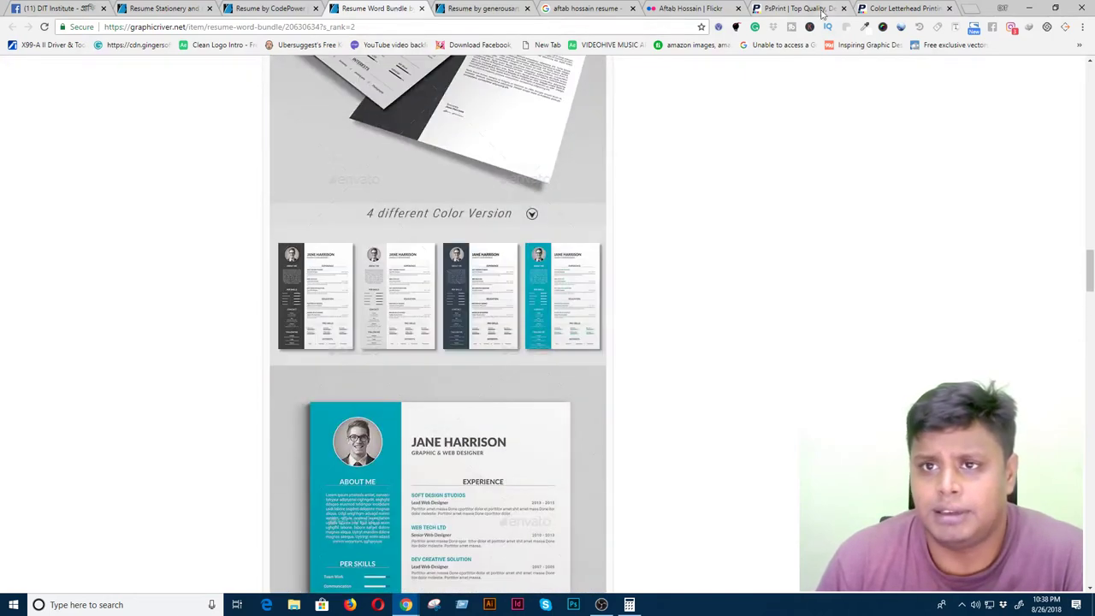
{"action": "left_click", "coordinate": [822, 11]}
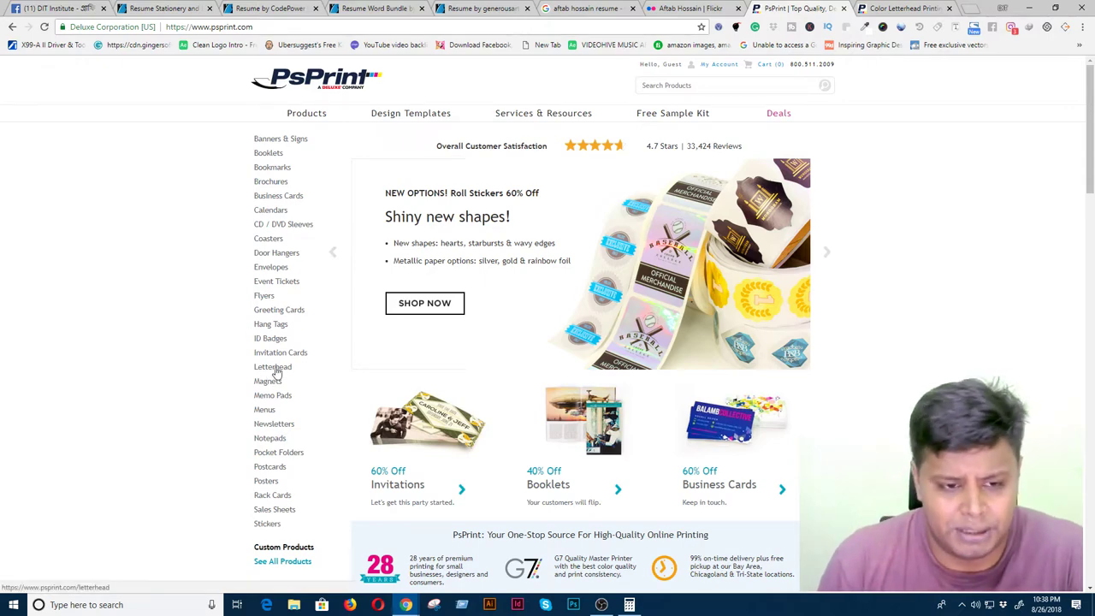
- Glance at the Color Letterhead page, then open PsPrint's Brochures page in a new tab
{"action": "left_click", "coordinate": [890, 8]}
{"action": "left_click", "coordinate": [793, 9]}
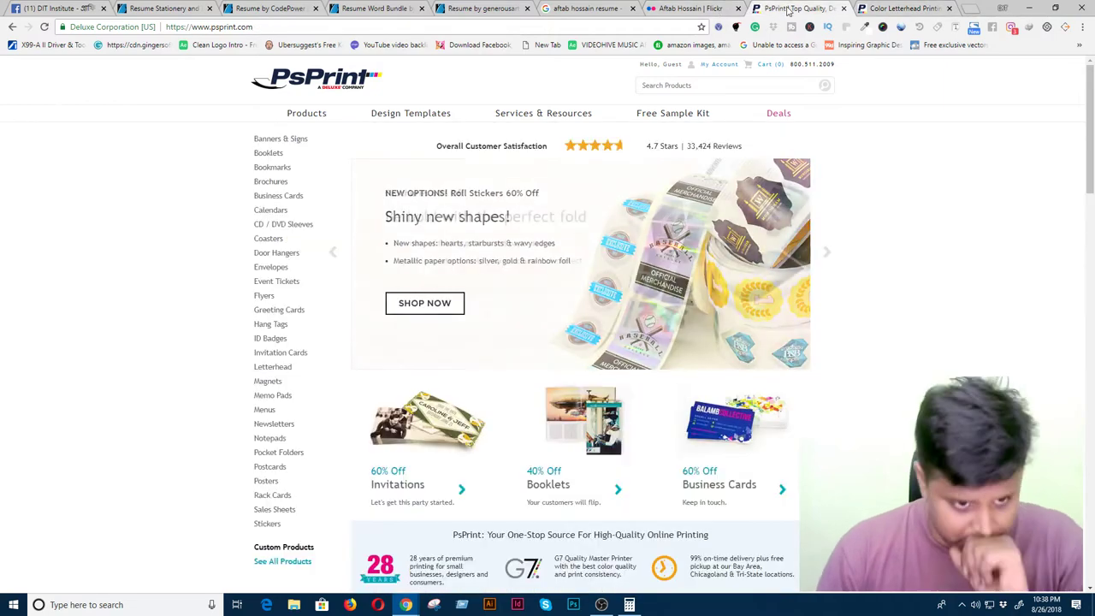
{"action": "middle_click", "coordinate": [272, 182]}
{"action": "left_click", "coordinate": [911, 9]}
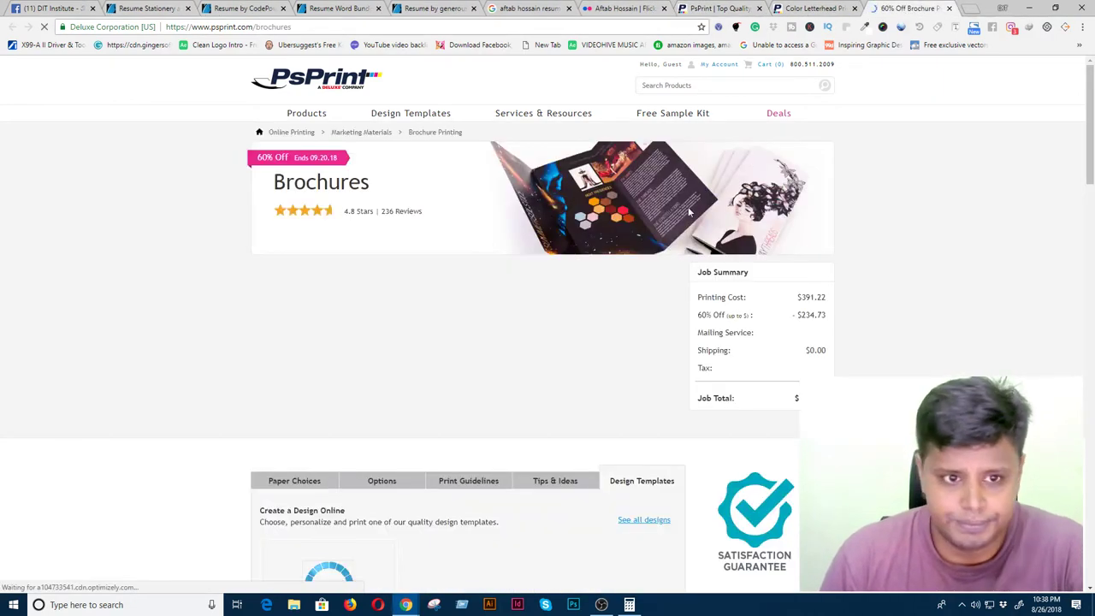
- Open the half-fold template from the brochure print guidelines, then select 'Half-Fold' and open a blank tab
{"action": "scroll", "coordinate": [444, 384], "scroll_direction": "down", "scroll_amount": 3}
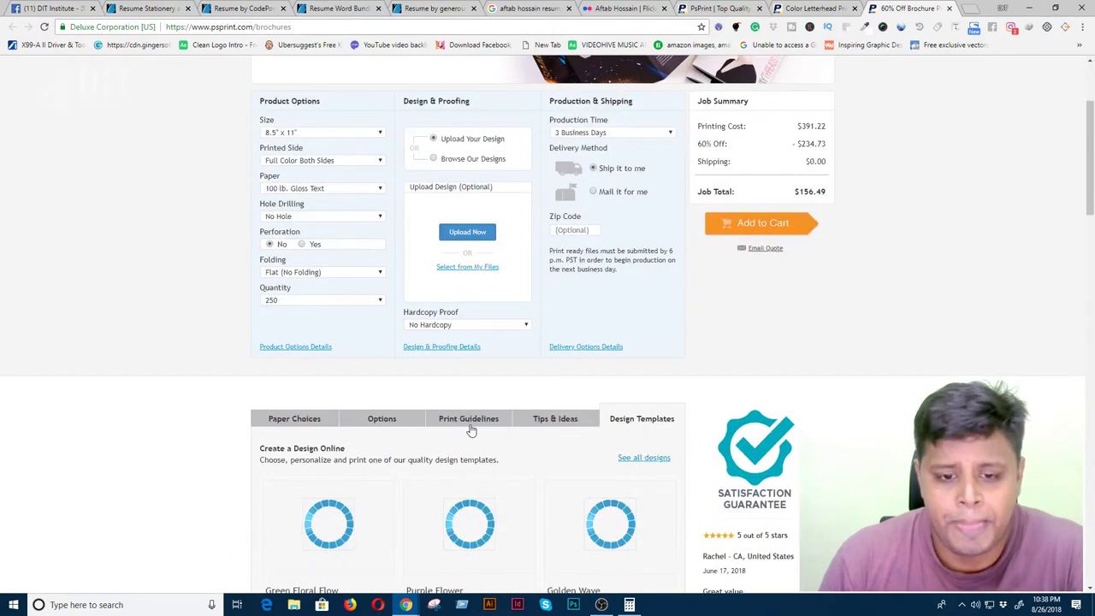
{"action": "left_click", "coordinate": [469, 418]}
{"action": "scroll", "coordinate": [438, 247], "scroll_direction": "down", "scroll_amount": 2}
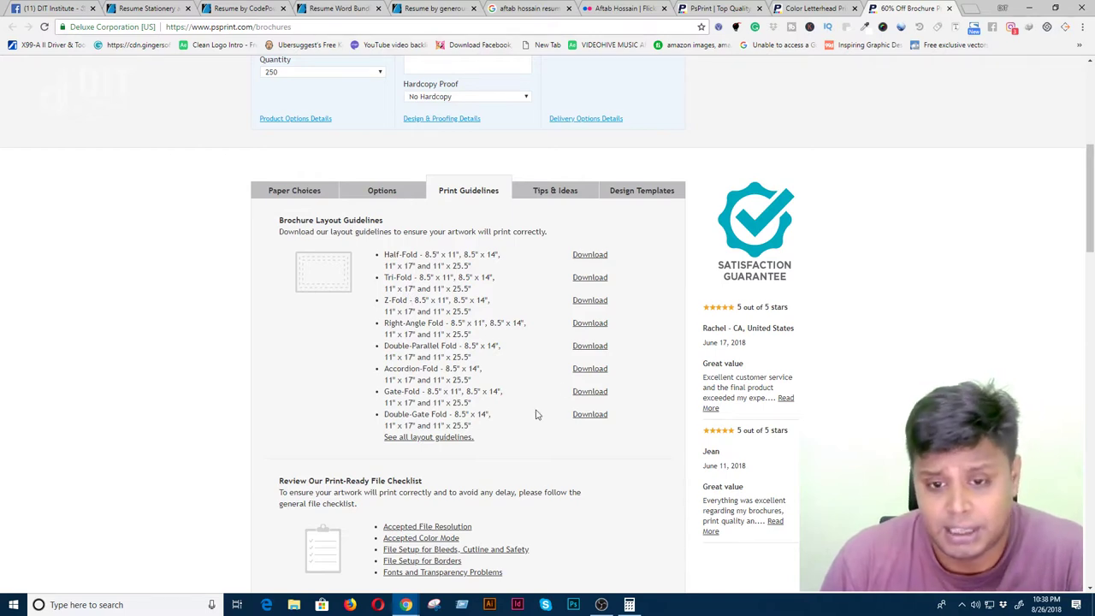
{"action": "left_click", "coordinate": [590, 255]}
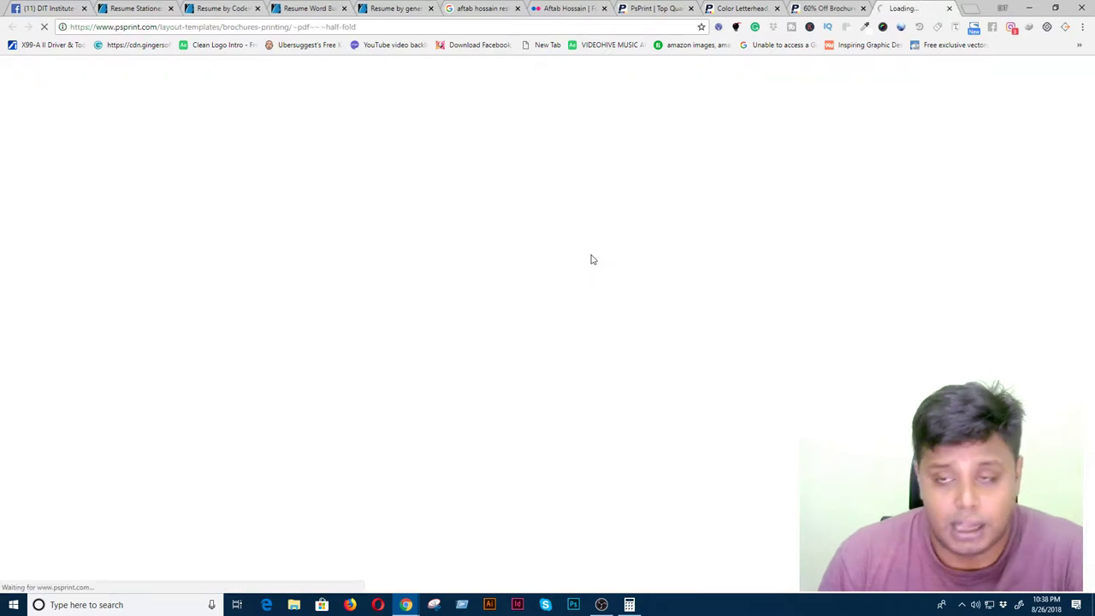
{"action": "key", "text": "ctrl+shift+Tab"}
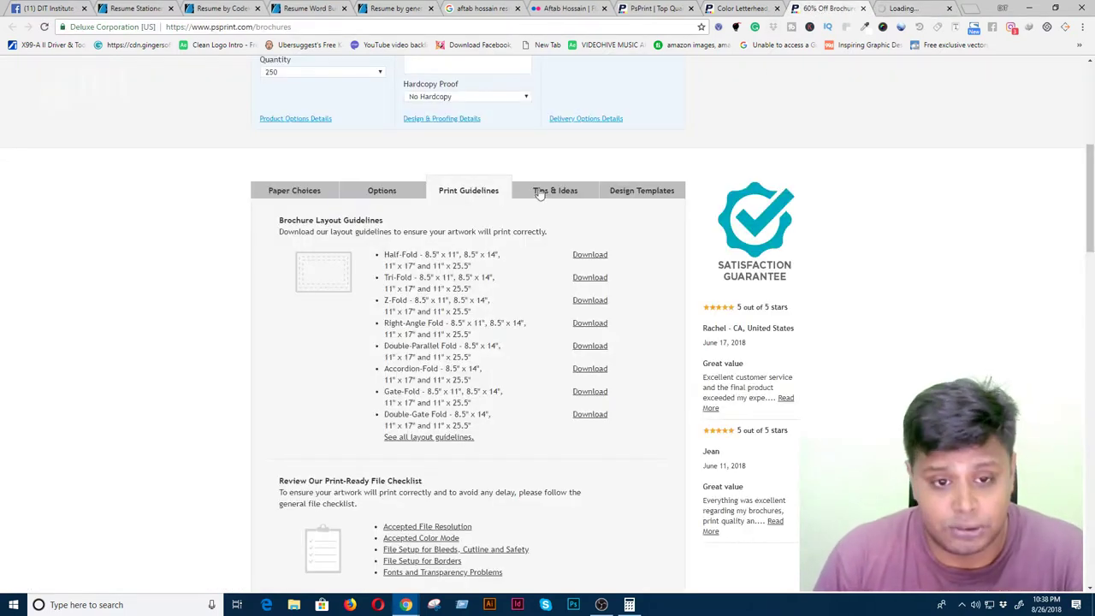
{"action": "left_click_drag", "start_coordinate": [383, 254], "coordinate": [420, 252]}
{"action": "key", "text": "ctrl+c"}
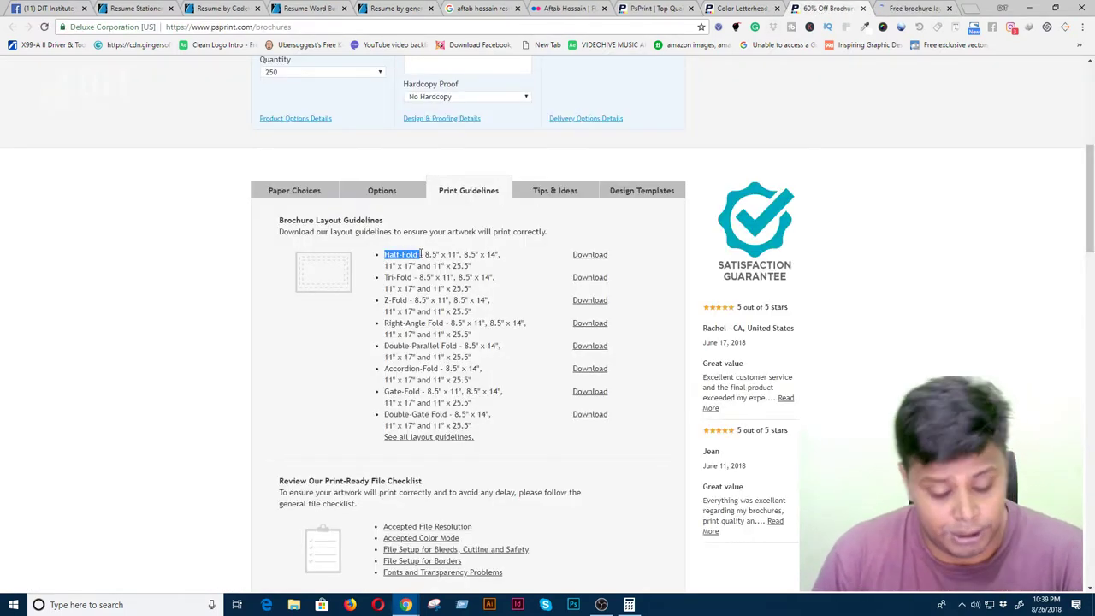
{"action": "key", "text": "ctrl+t"}
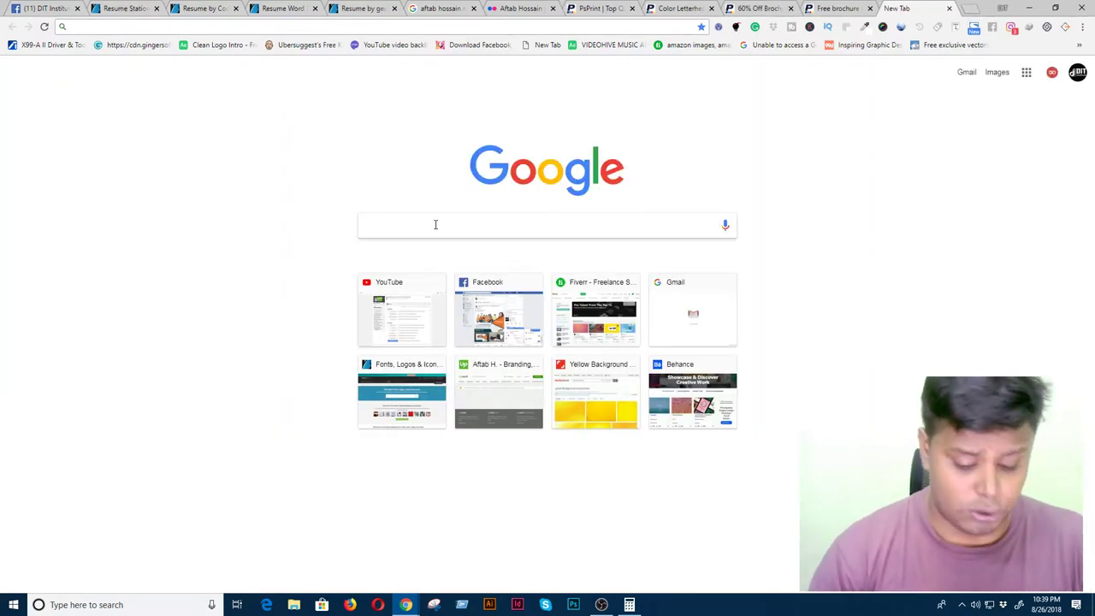
- View Google image results for 'half-fold brochure', then return to PsPrint's half-fold guidelines
{"action": "key", "text": "ctrl+v"}
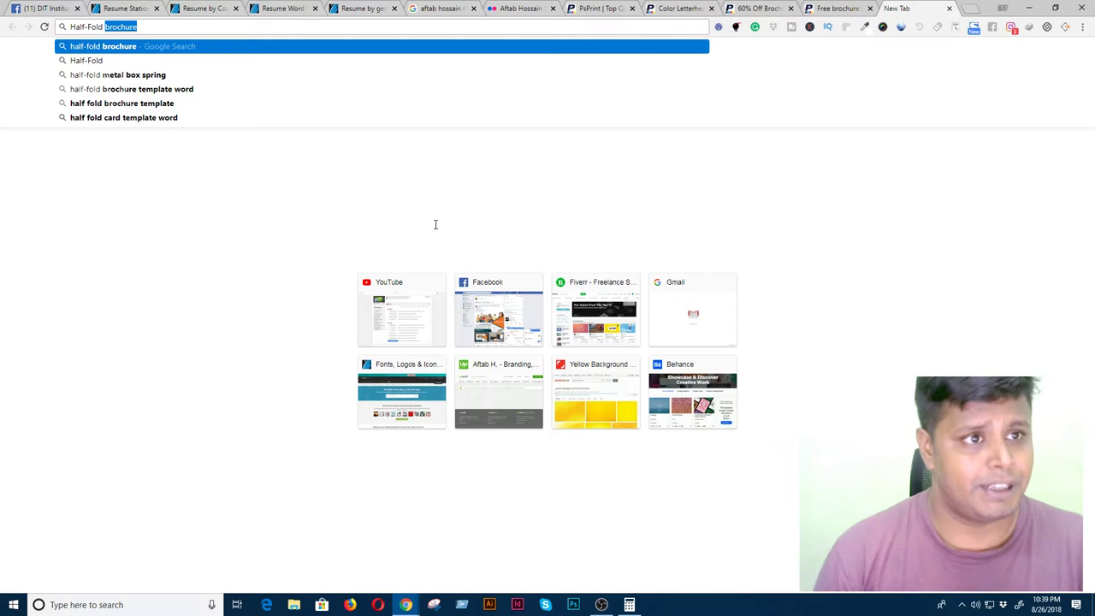
{"action": "key", "text": "Return"}
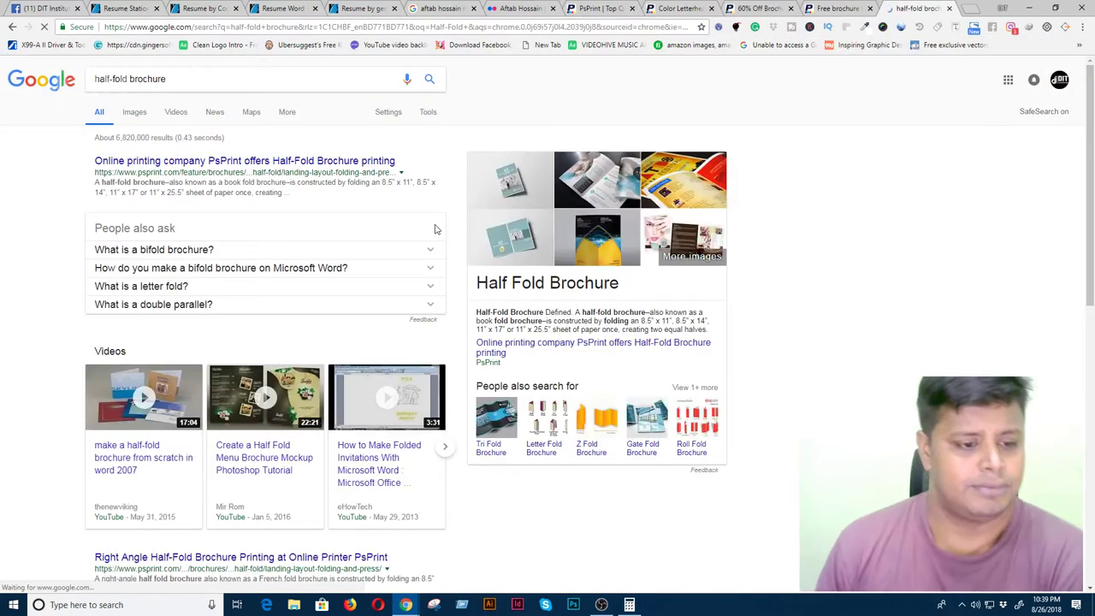
{"action": "left_click", "coordinate": [134, 112]}
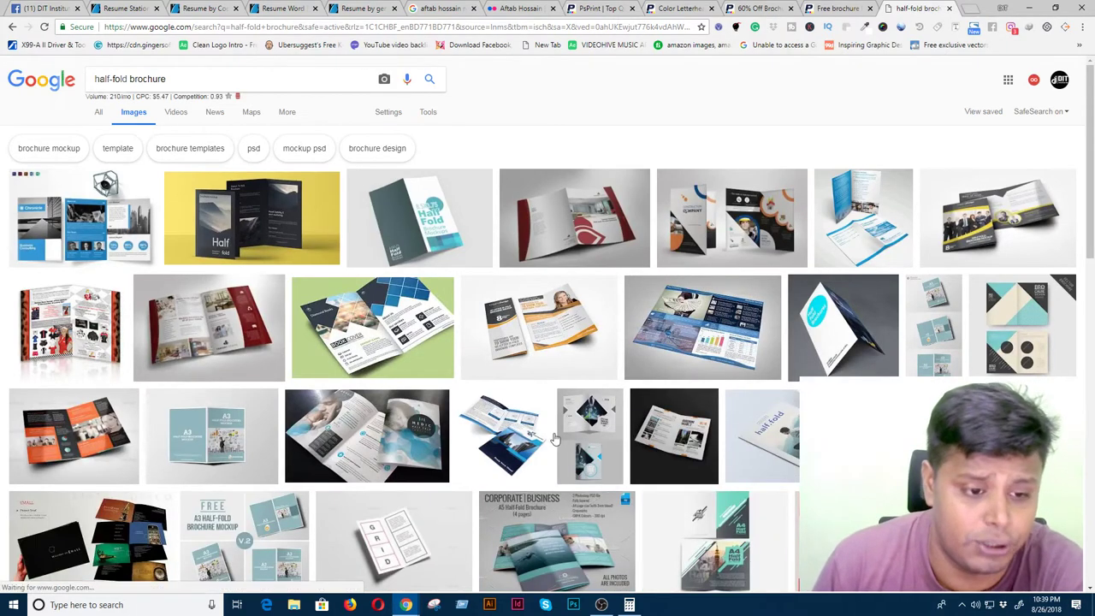
{"action": "left_click", "coordinate": [834, 9]}
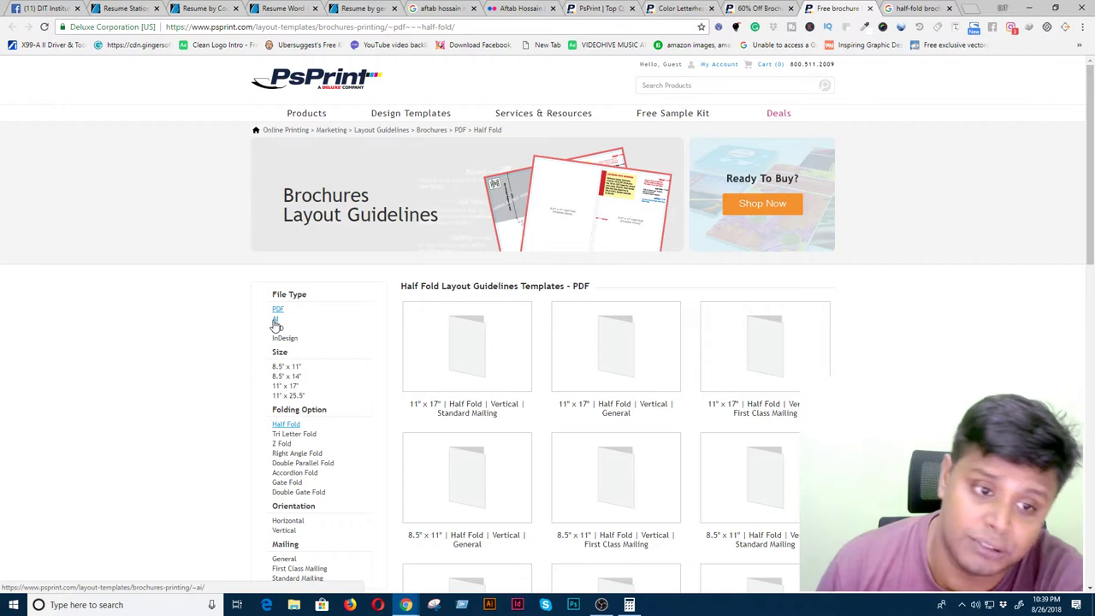
- Filter the brochure layout guidelines to AI files and scan the sizes, 11" x 17" to 8.5" x 14"
{"action": "left_click", "coordinate": [275, 324]}
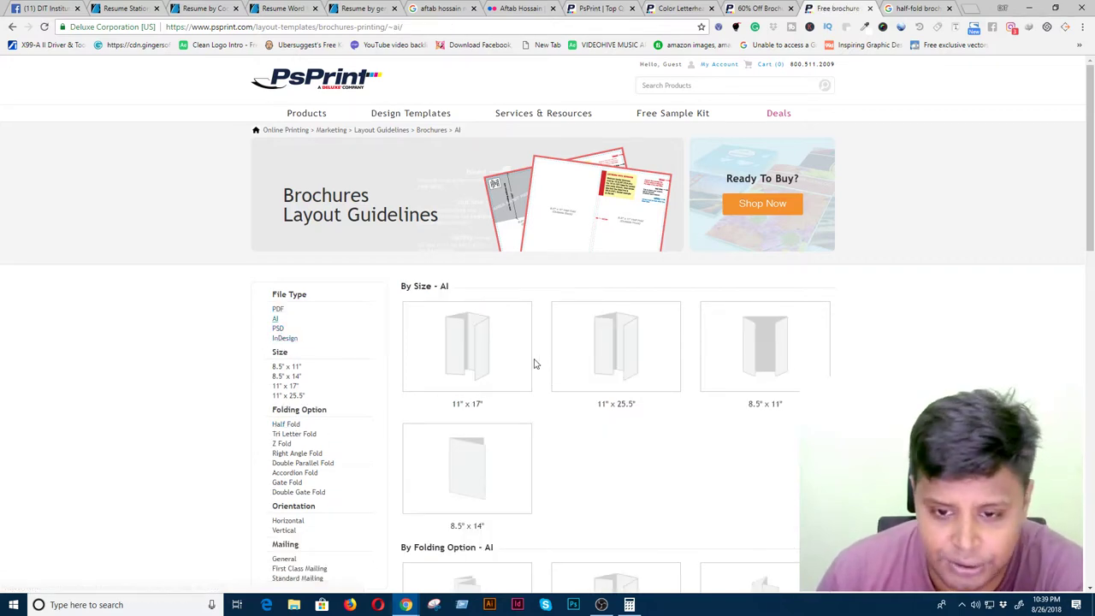
{"action": "scroll", "coordinate": [538, 466], "scroll_direction": "down", "scroll_amount": 5}
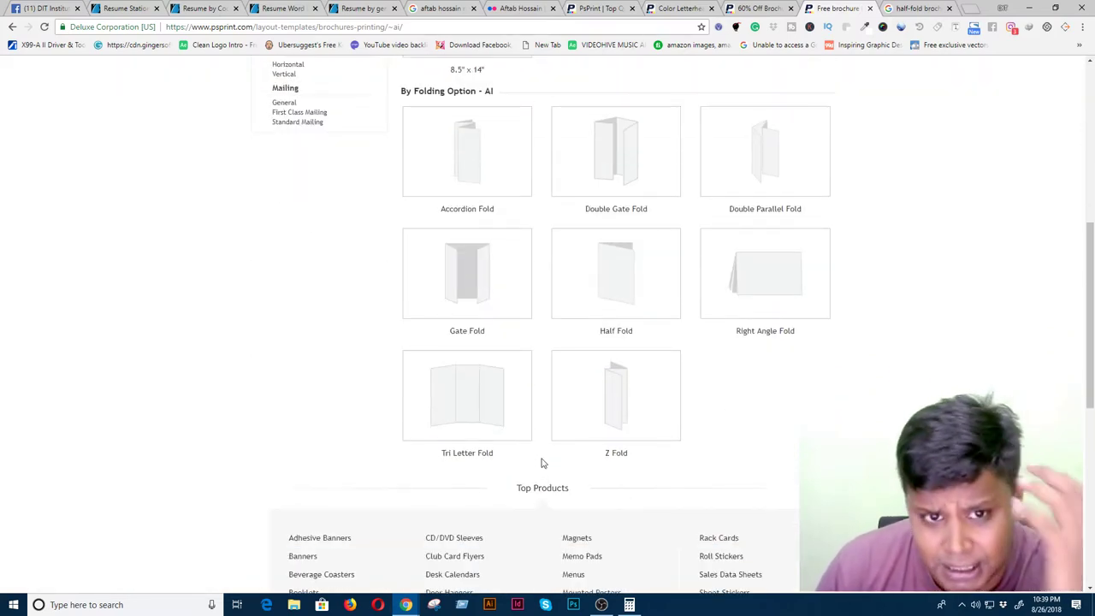
{"action": "scroll", "coordinate": [541, 463], "scroll_direction": "up", "scroll_amount": 4}
{"action": "scroll", "coordinate": [539, 462], "scroll_direction": "up", "scroll_amount": 2}
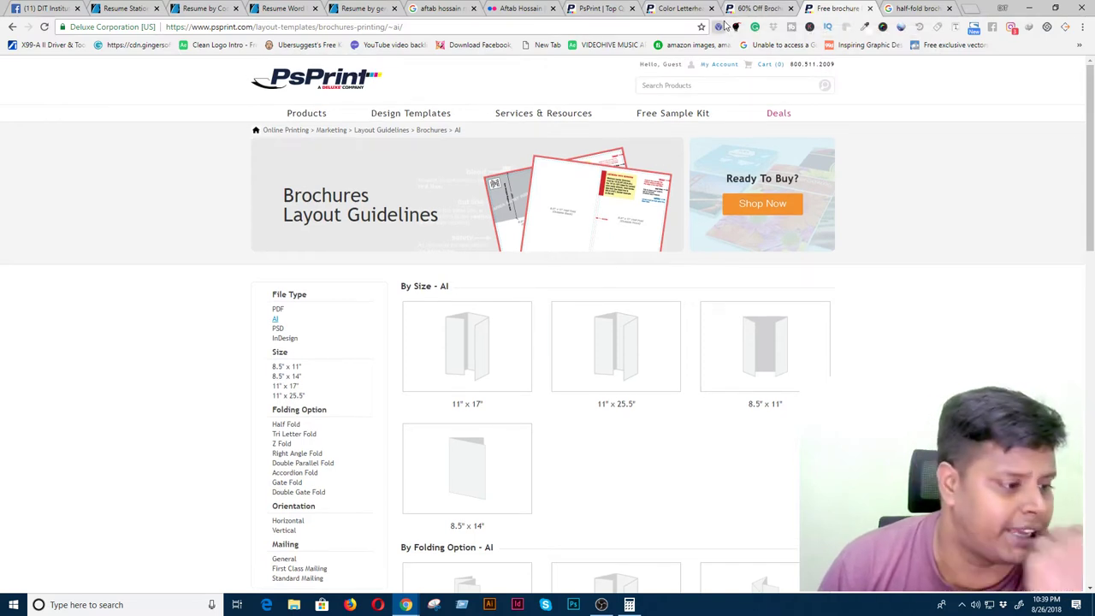
- Confirm the Color Letterhead only comes in 8-1/2" x 11", then go back to the PsPrint homepage
{"action": "left_click", "coordinate": [665, 9]}
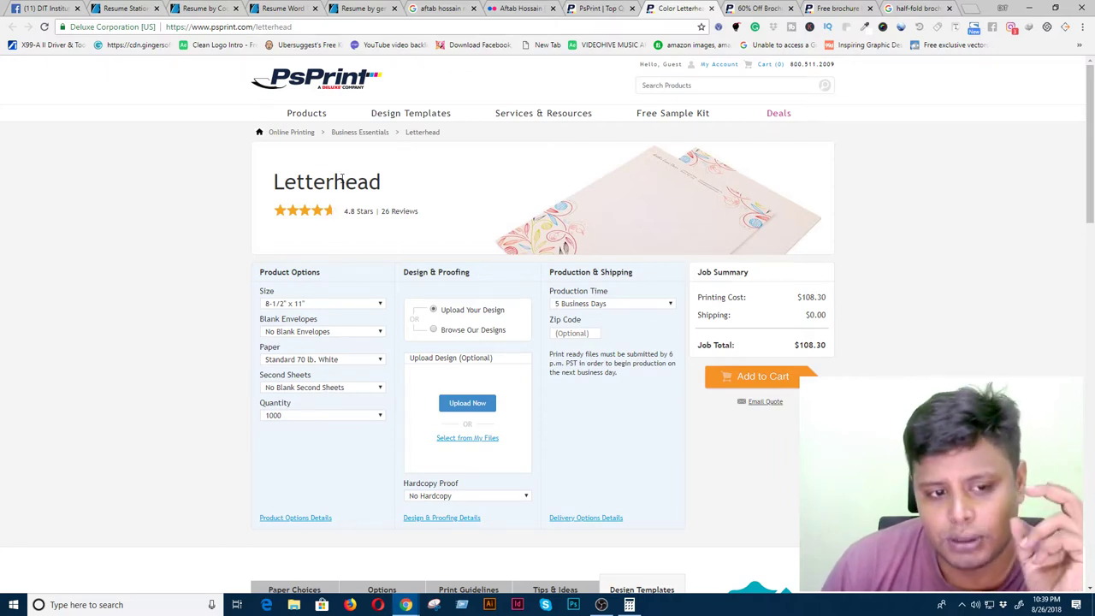
{"action": "left_click", "coordinate": [349, 305]}
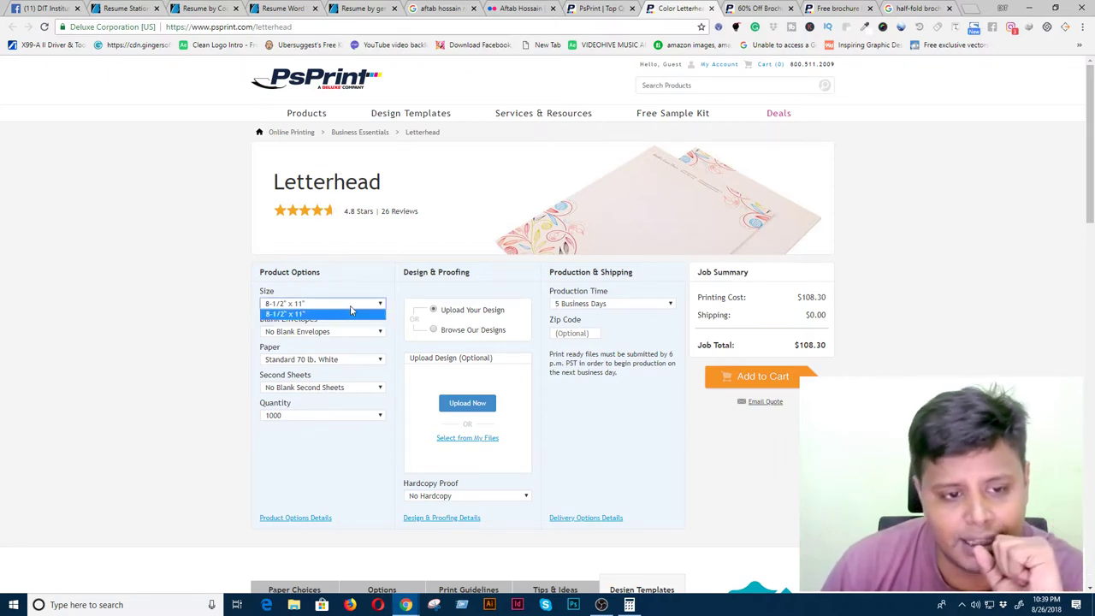
{"action": "left_click", "coordinate": [350, 310]}
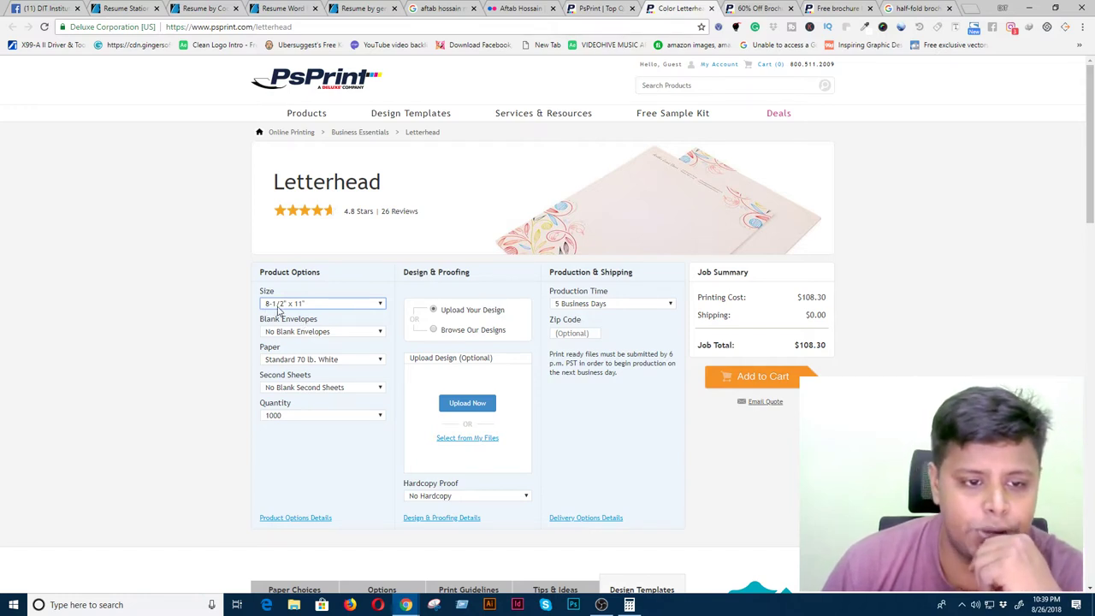
{"action": "left_click", "coordinate": [596, 9]}
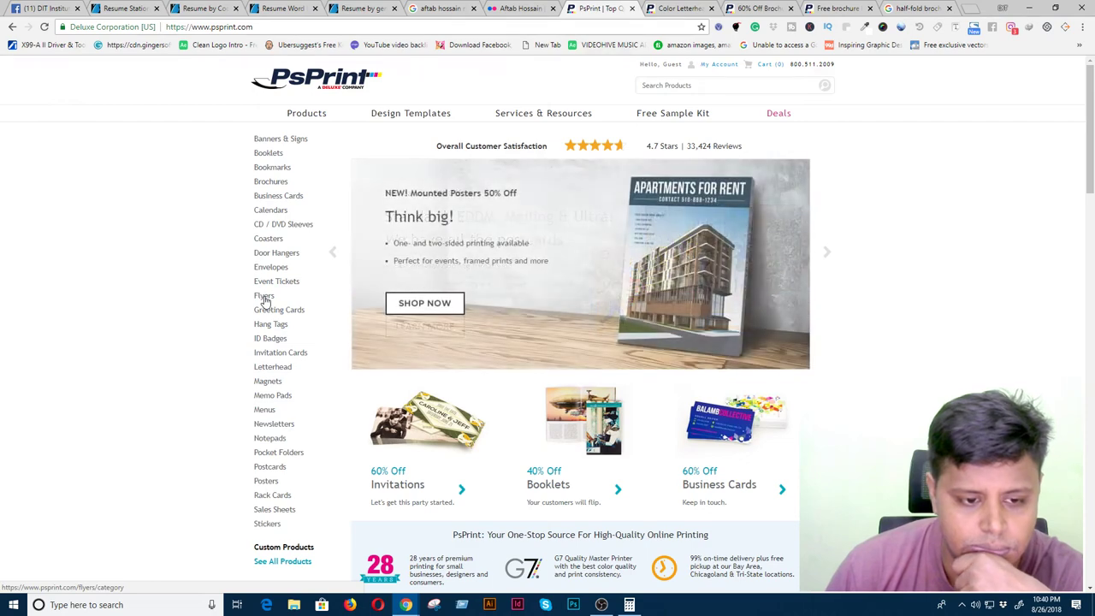
- Open PsPrint's Flyers page in a new tab and scroll through it
{"action": "right_click", "coordinate": [263, 299]}
{"action": "left_click", "coordinate": [295, 303]}
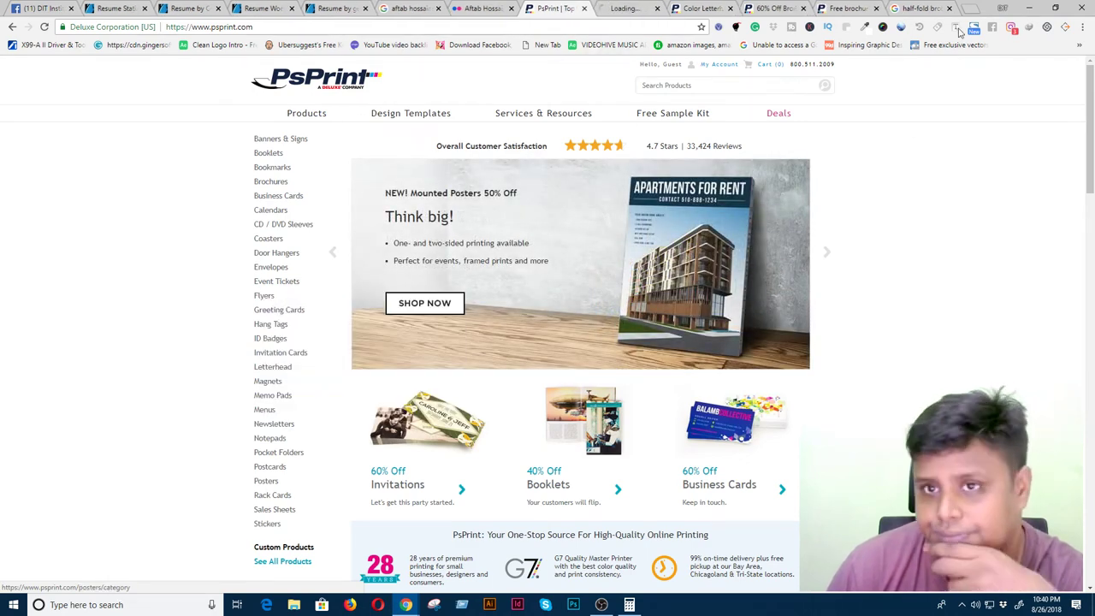
{"action": "left_click", "coordinate": [635, 14]}
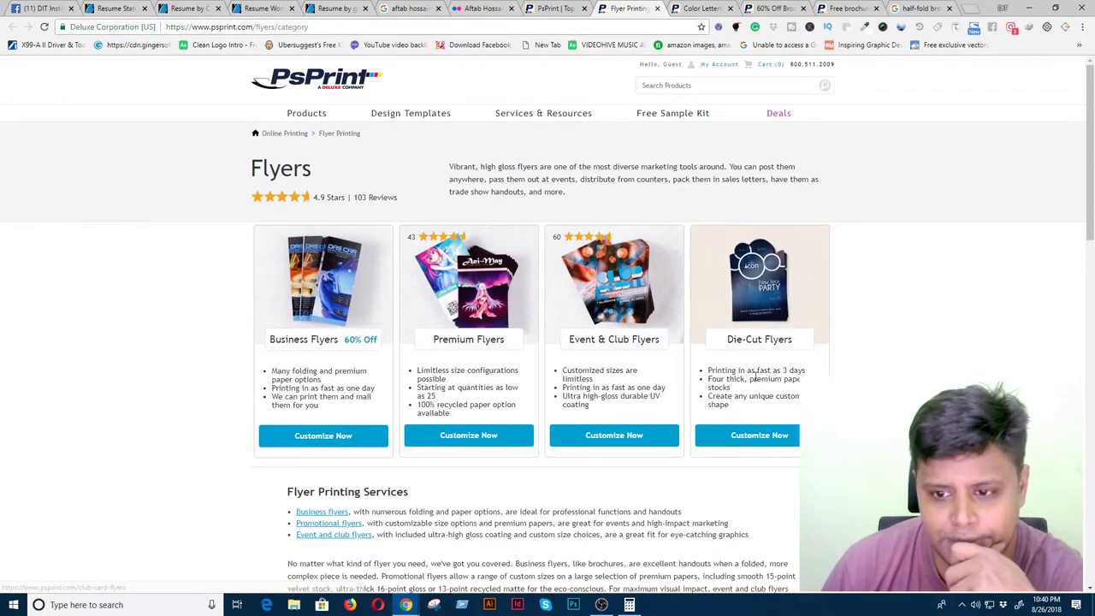
{"action": "scroll", "coordinate": [756, 381], "scroll_direction": "down", "scroll_amount": 3}
{"action": "scroll", "coordinate": [756, 381], "scroll_direction": "down", "scroll_amount": 4}
{"action": "scroll", "coordinate": [756, 382], "scroll_direction": "up", "scroll_amount": 4}
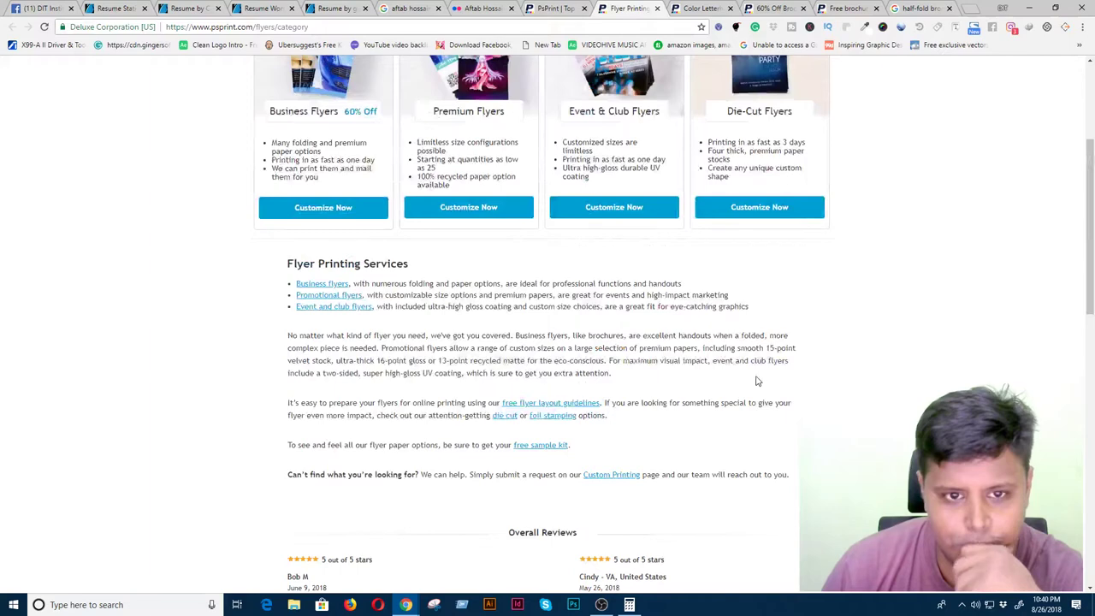
{"action": "scroll", "coordinate": [756, 382], "scroll_direction": "up", "scroll_amount": 2}
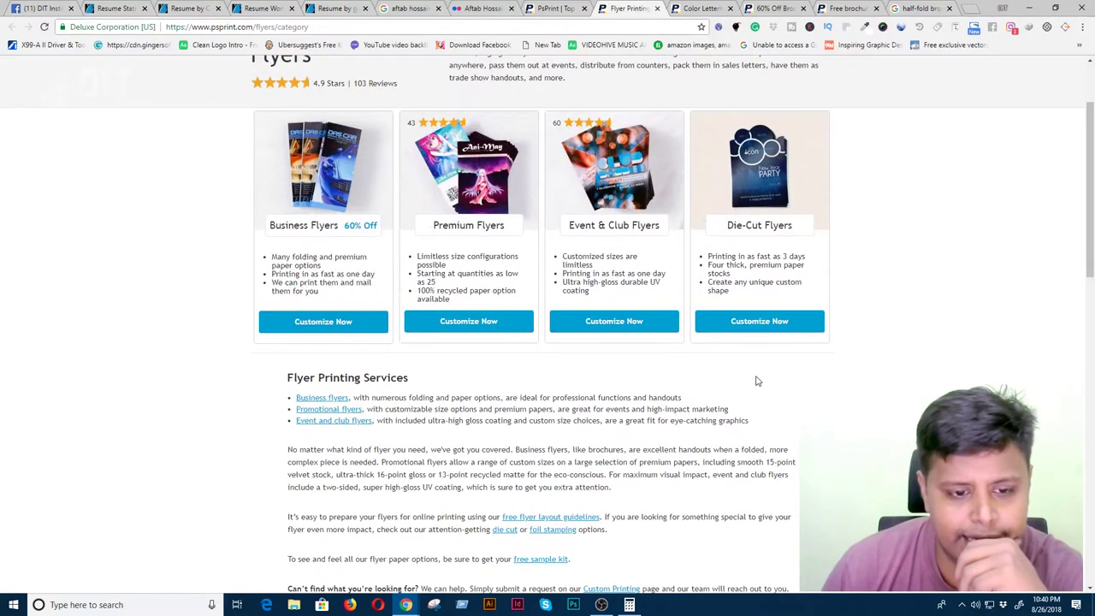
{"action": "scroll", "coordinate": [756, 381], "scroll_direction": "up", "scroll_amount": 2}
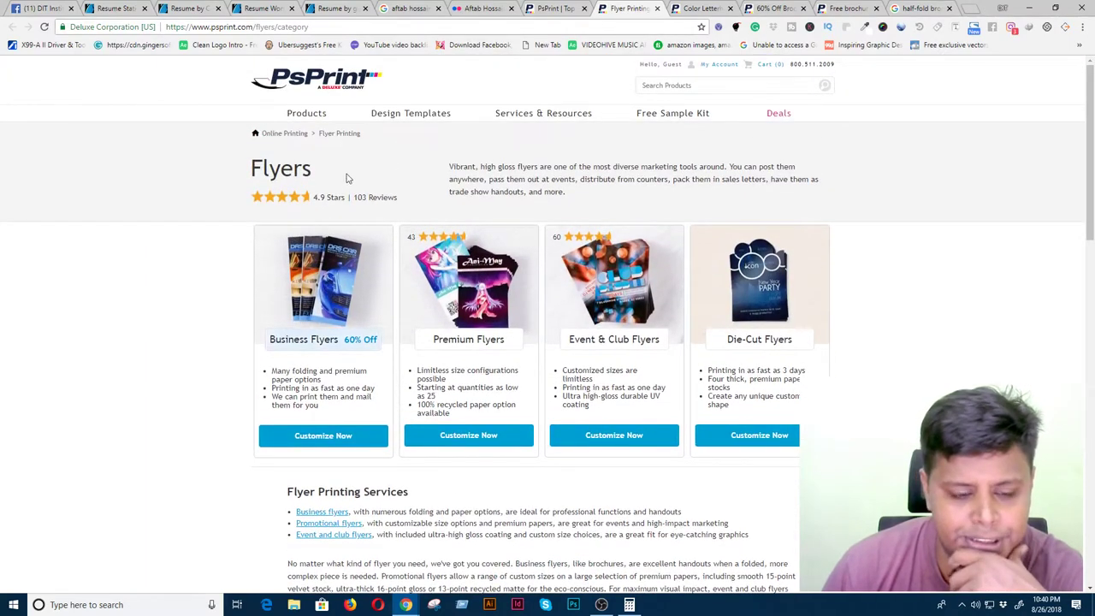
- Open the Promotional flyers page in a new tab from the Flyers page
{"action": "right_click", "coordinate": [389, 113]}
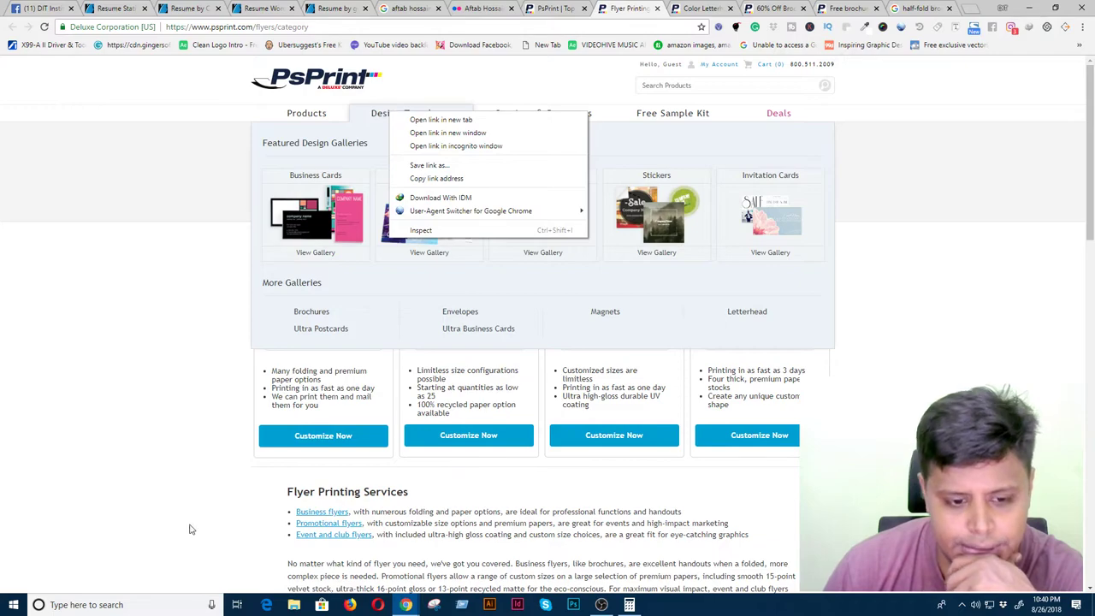
{"action": "left_click", "coordinate": [193, 530]}
{"action": "right_click", "coordinate": [327, 522]}
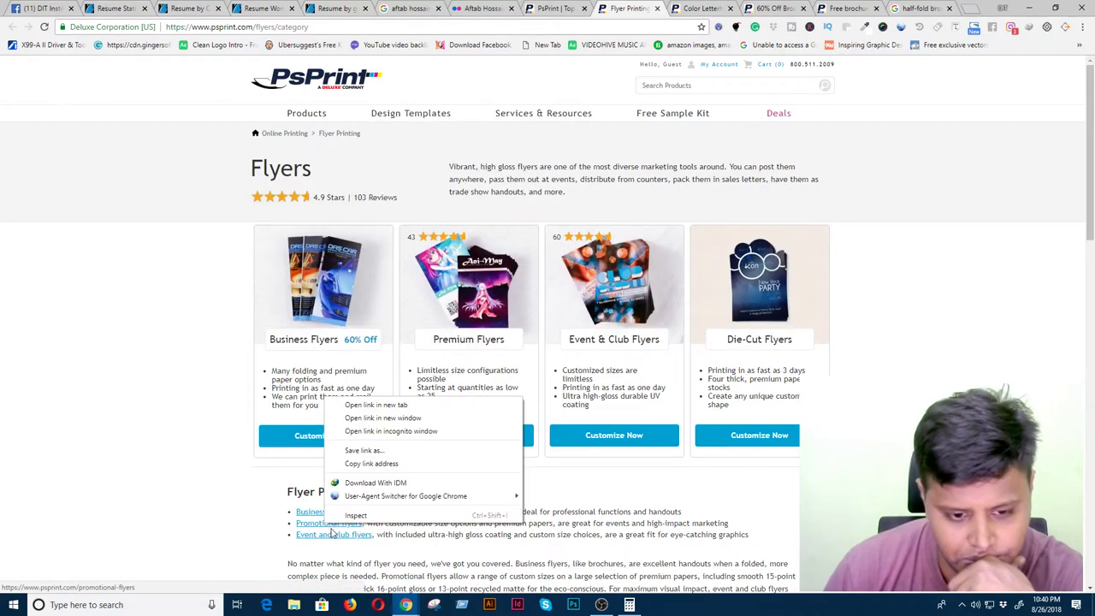
{"action": "left_click", "coordinate": [363, 407]}
{"action": "scroll", "coordinate": [482, 455], "scroll_direction": "down", "scroll_amount": 15}
{"action": "scroll", "coordinate": [482, 454], "scroll_direction": "up", "scroll_amount": 10}
- Review the Premium Flyers print guidelines, return to the PsPrint homepage, and minimize the browser
{"action": "left_click", "coordinate": [647, 10]}
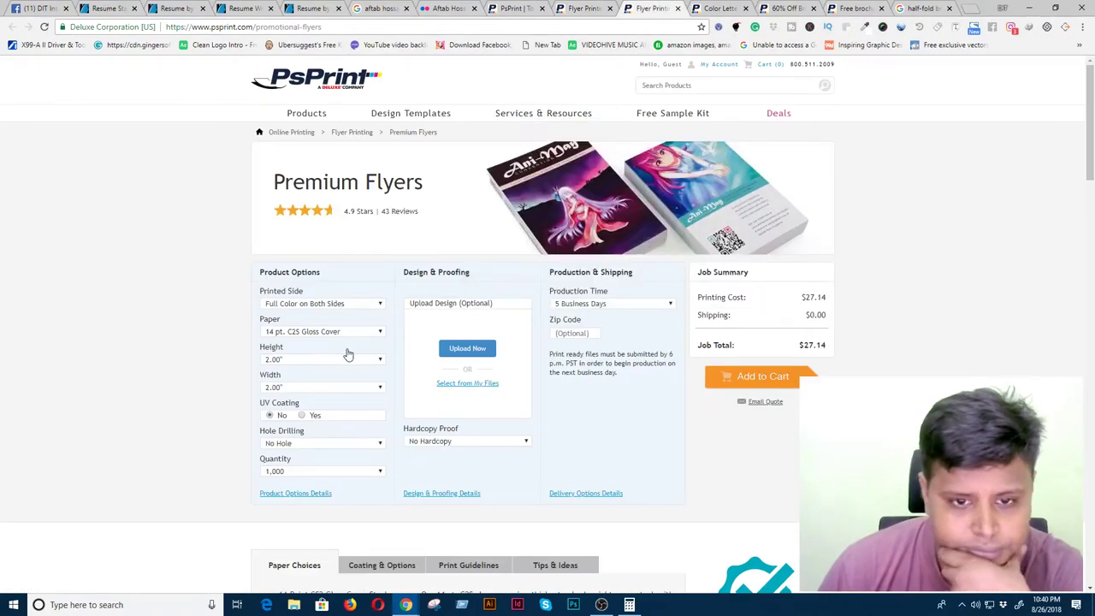
{"action": "scroll", "coordinate": [554, 360], "scroll_direction": "down", "scroll_amount": 3}
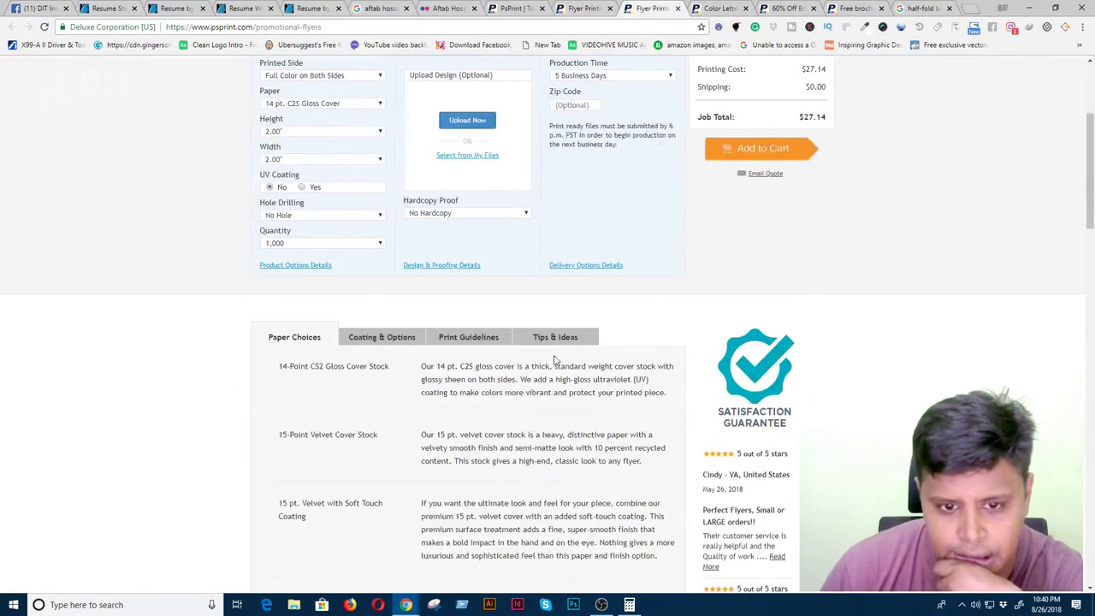
{"action": "left_click", "coordinate": [478, 339]}
{"action": "scroll", "coordinate": [446, 476], "scroll_direction": "down", "scroll_amount": 5}
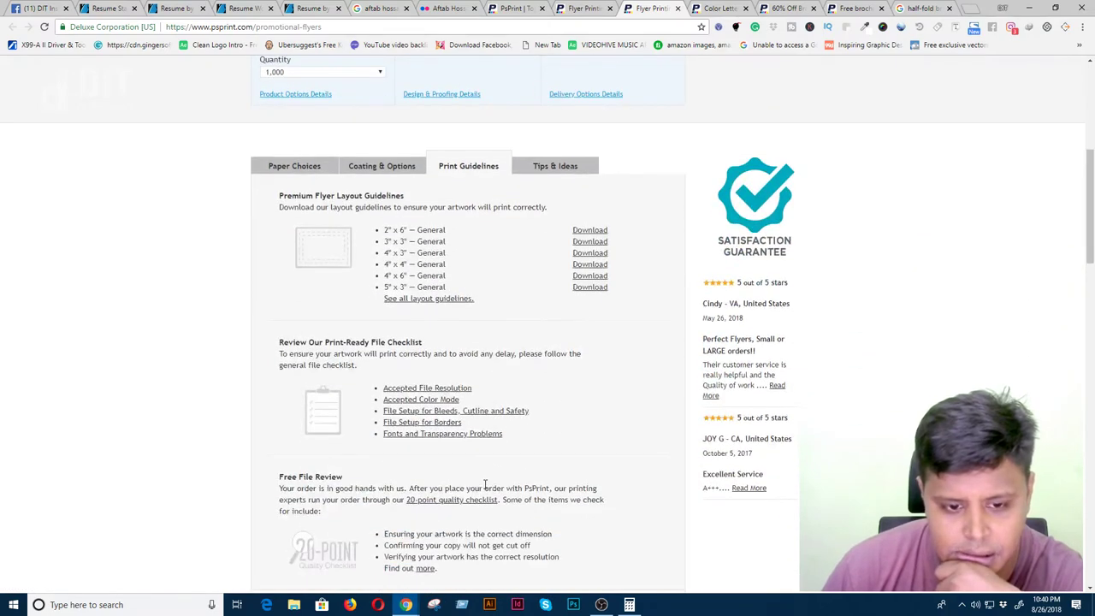
{"action": "scroll", "coordinate": [485, 486], "scroll_direction": "up", "scroll_amount": 2}
{"action": "left_click", "coordinate": [516, 8]}
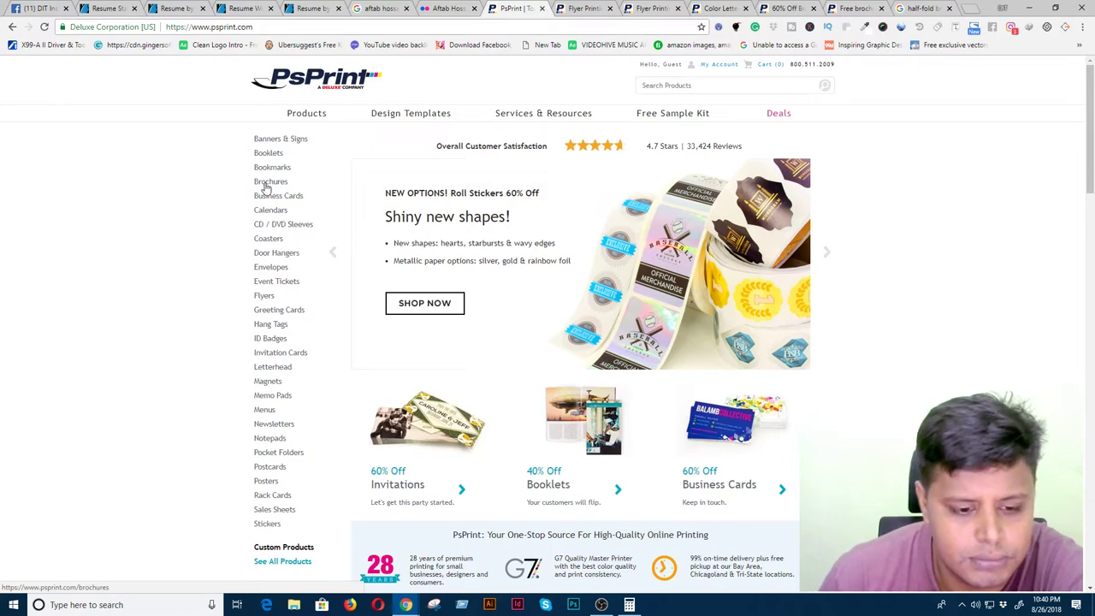
{"action": "left_click", "coordinate": [1028, 8]}
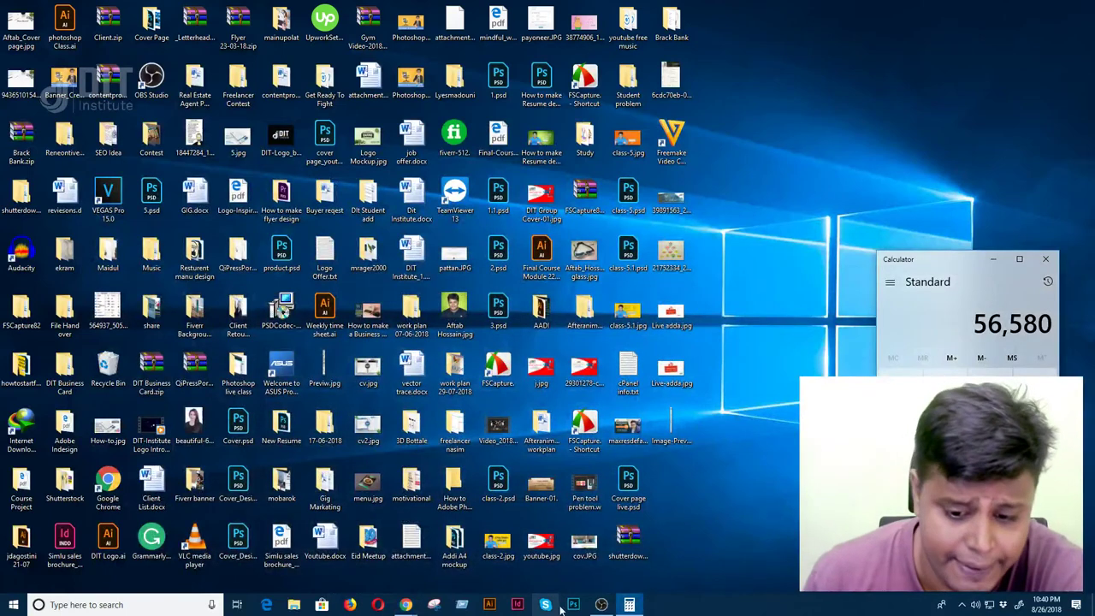
- Close Calculator and close Photoshop's recovered mockup document without saving
{"action": "left_click", "coordinate": [1046, 259]}
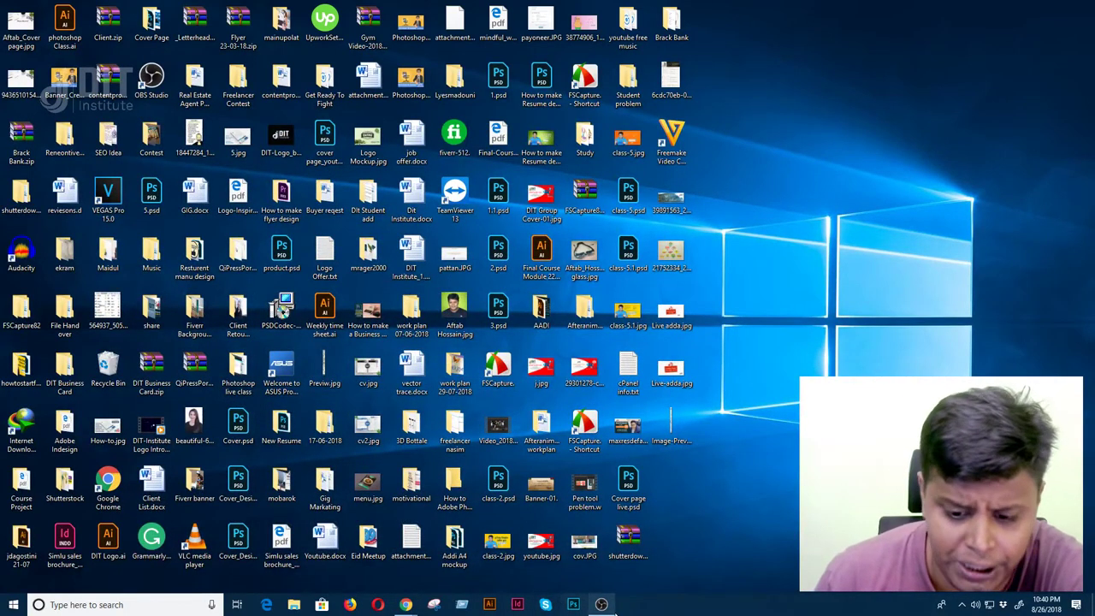
{"action": "mouse_move", "coordinate": [407, 603]}
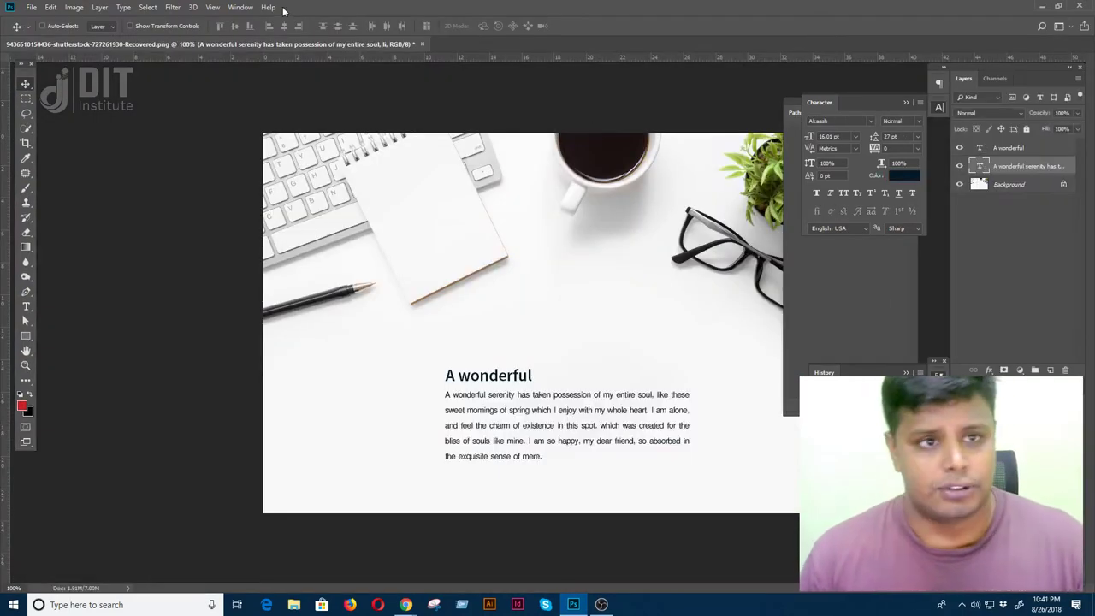
{"action": "left_click_drag", "start_coordinate": [359, 47], "coordinate": [291, 150]}
{"action": "key", "text": "ctrl+w"}
{"action": "left_click", "coordinate": [542, 224]}
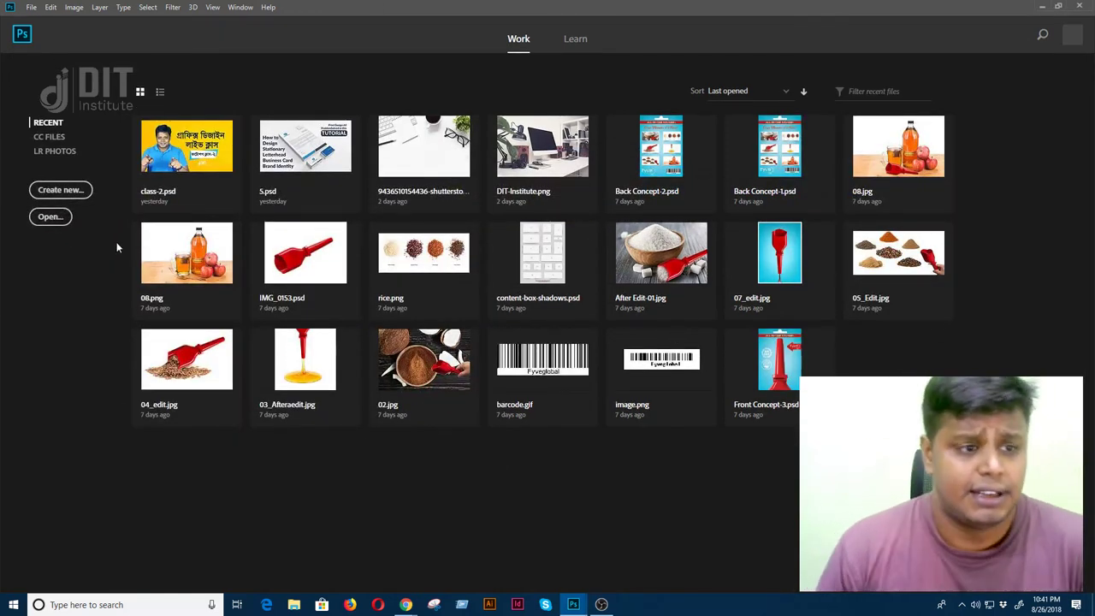
- Start a new document from Photoshop's Home screen to bring up the New Document dialog
{"action": "left_click", "coordinate": [230, 9]}
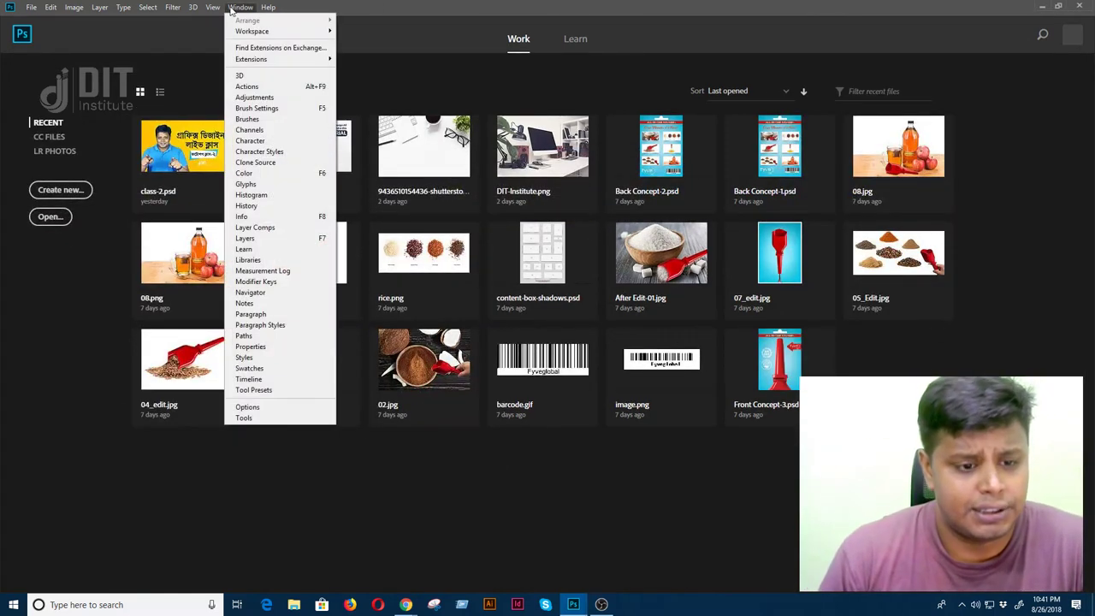
{"action": "left_click", "coordinate": [60, 190]}
{"action": "left_click", "coordinate": [59, 190]}
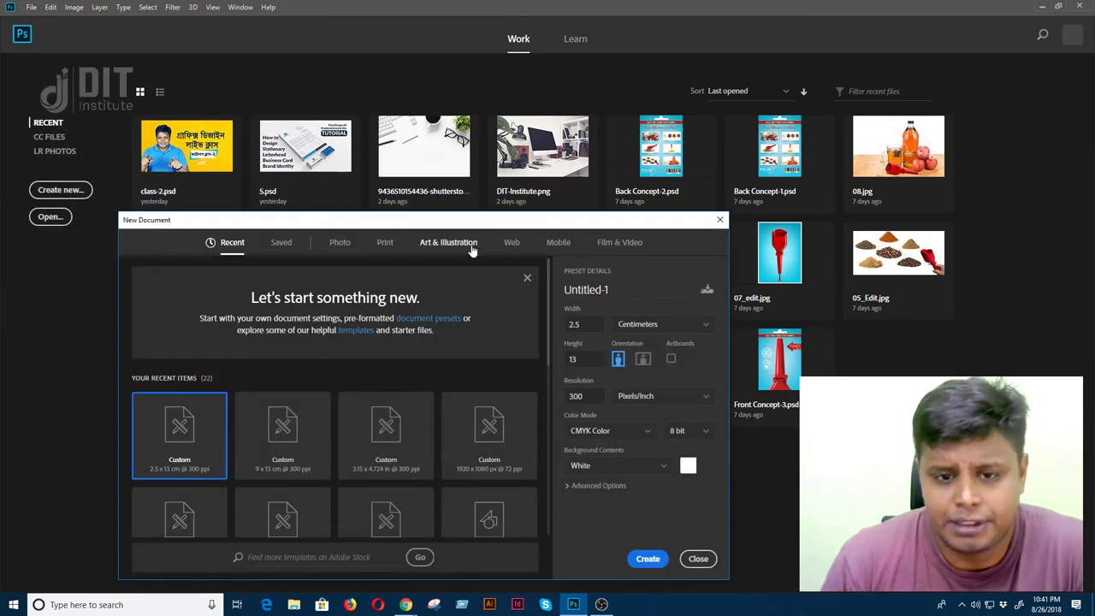
- Pick the Print A4 preset, set CMYK Color, name it 'Resume Design' and create it
{"action": "left_click", "coordinate": [385, 243]}
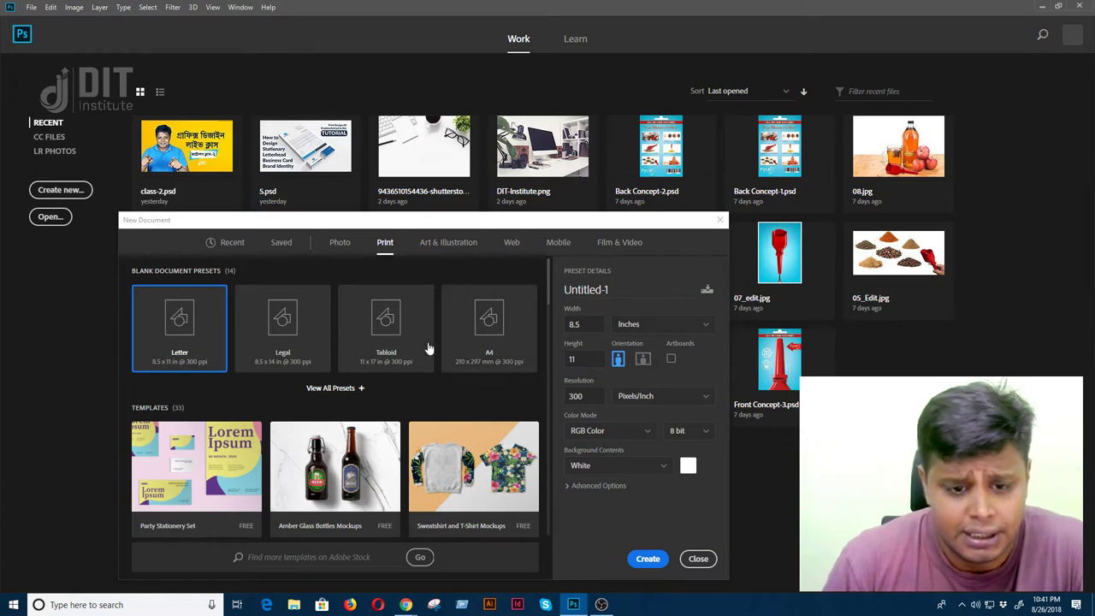
{"action": "left_click", "coordinate": [478, 334]}
{"action": "left_click", "coordinate": [613, 430]}
{"action": "left_click", "coordinate": [620, 505]}
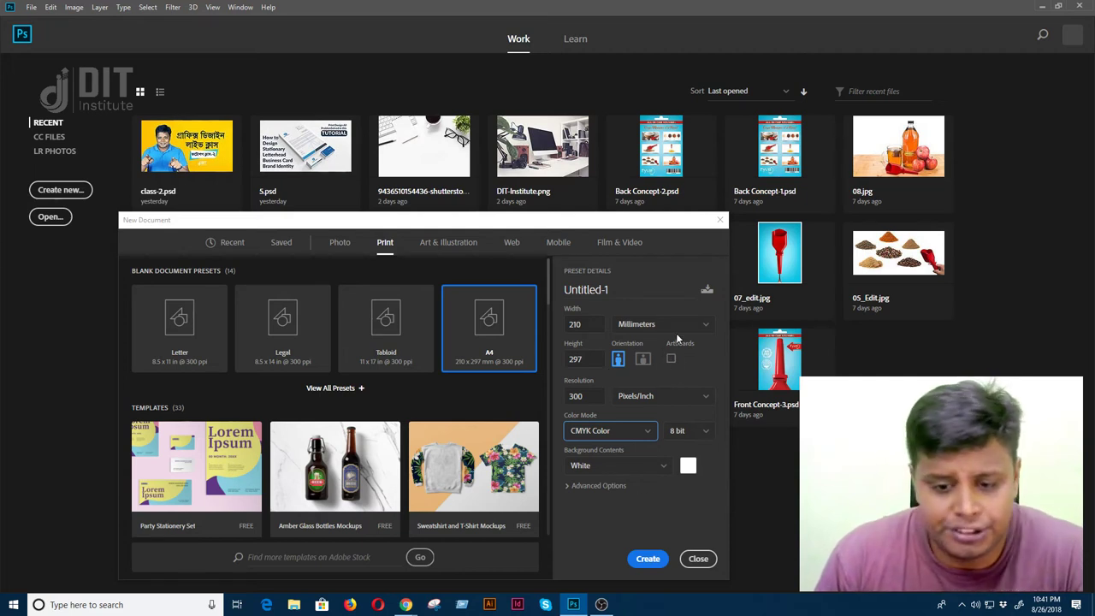
{"action": "left_click", "coordinate": [590, 289]}
{"action": "type", "text": "Resume Design"}
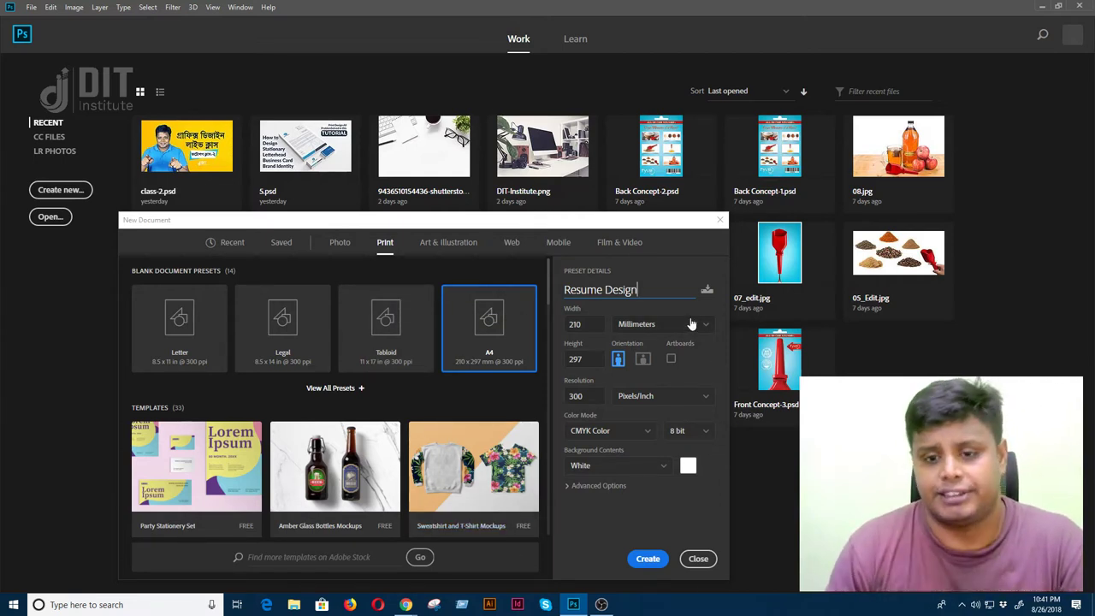
{"action": "left_click", "coordinate": [655, 557]}
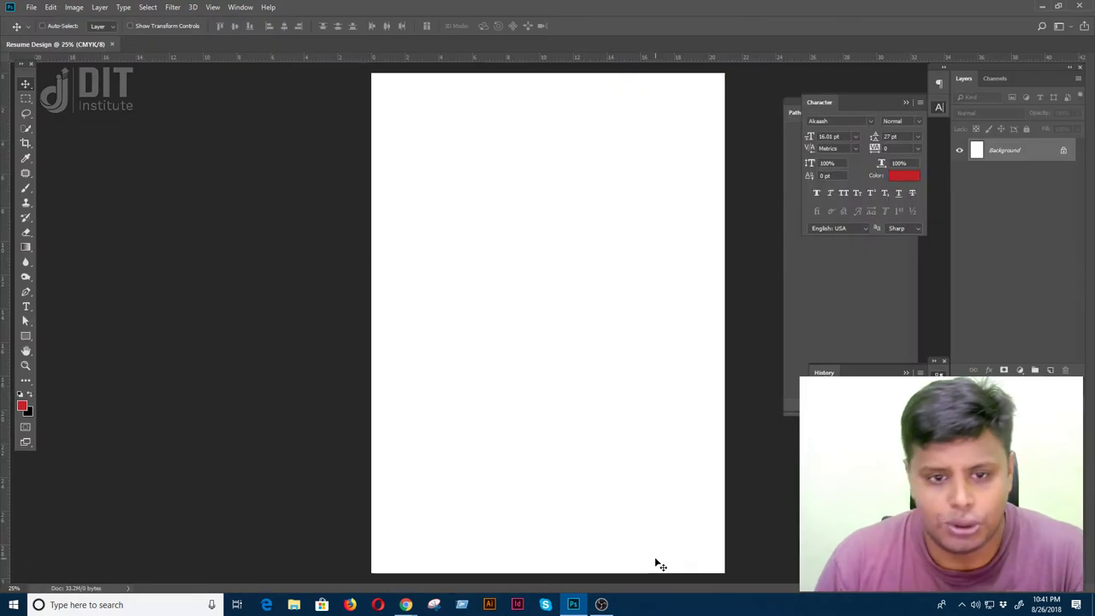
{"action": "left_click_drag", "start_coordinate": [94, 47], "coordinate": [111, 81]}
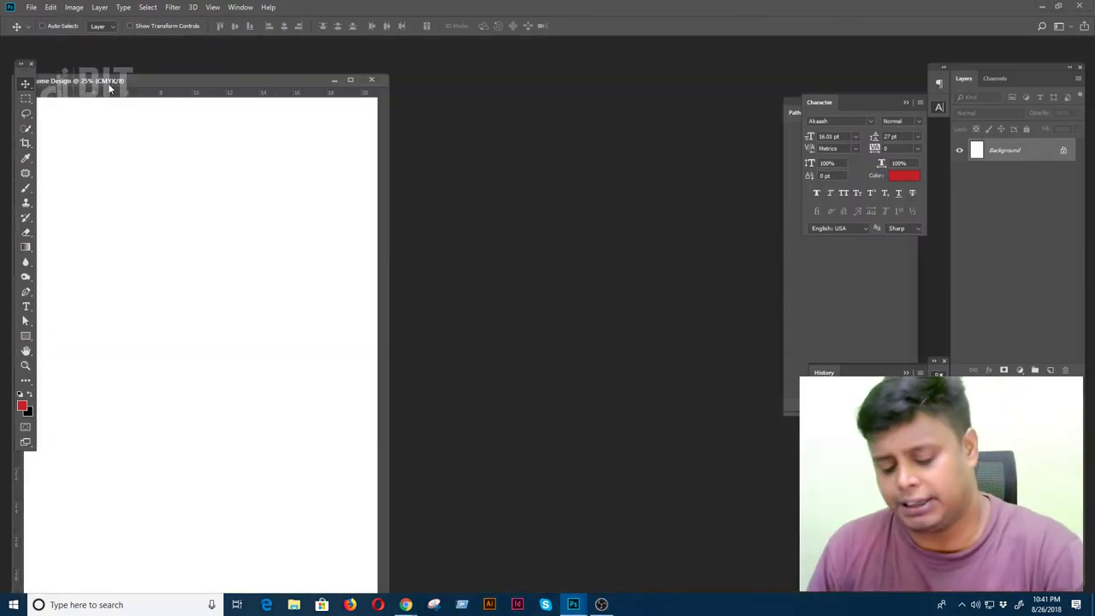
{"action": "key", "text": "ctrl+minus"}
{"action": "left_click_drag", "start_coordinate": [253, 83], "coordinate": [496, 74]}
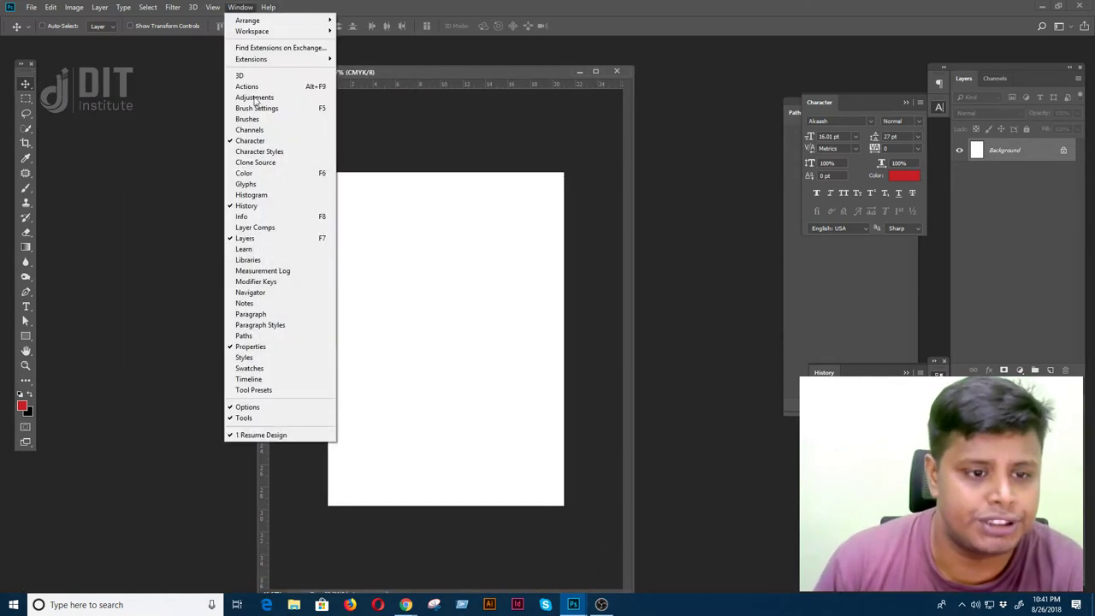
{"action": "left_click", "coordinate": [240, 8]}
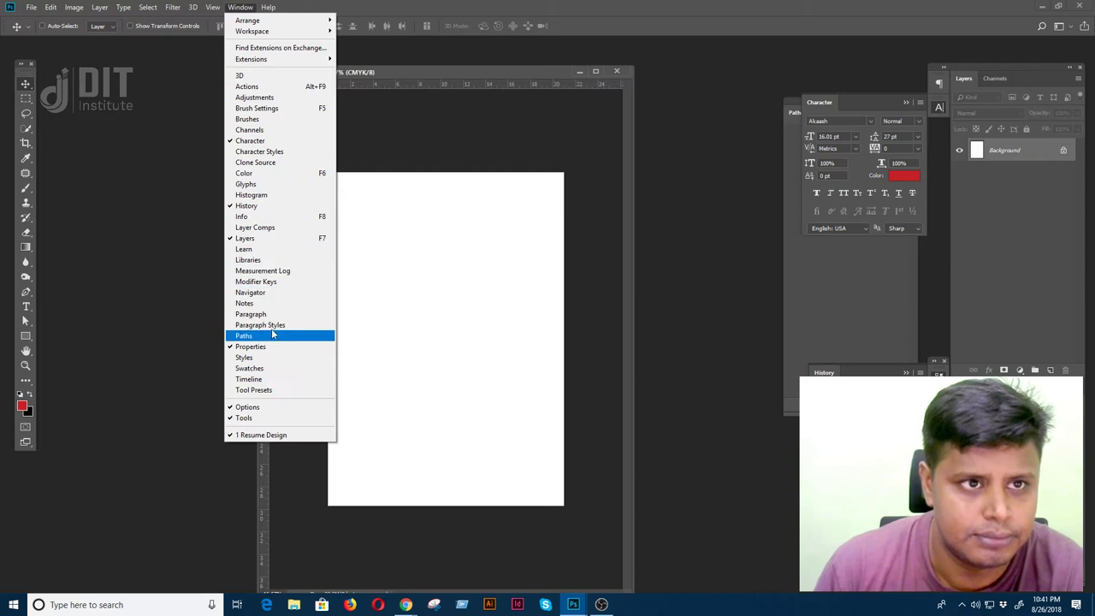
{"action": "mouse_move", "coordinate": [212, 7]}
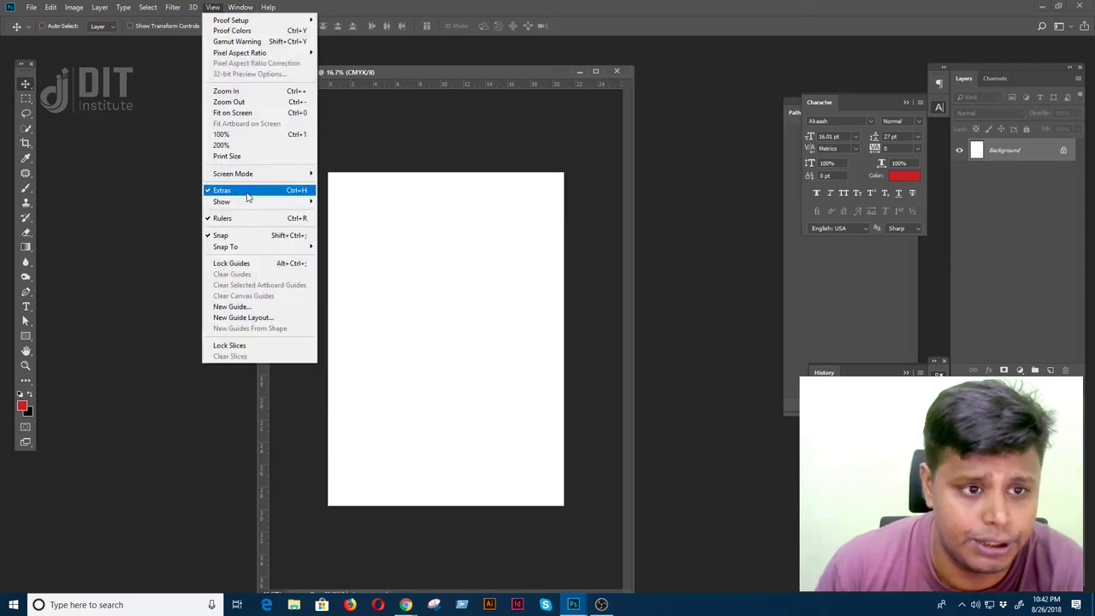
{"action": "left_click", "coordinate": [244, 219]}
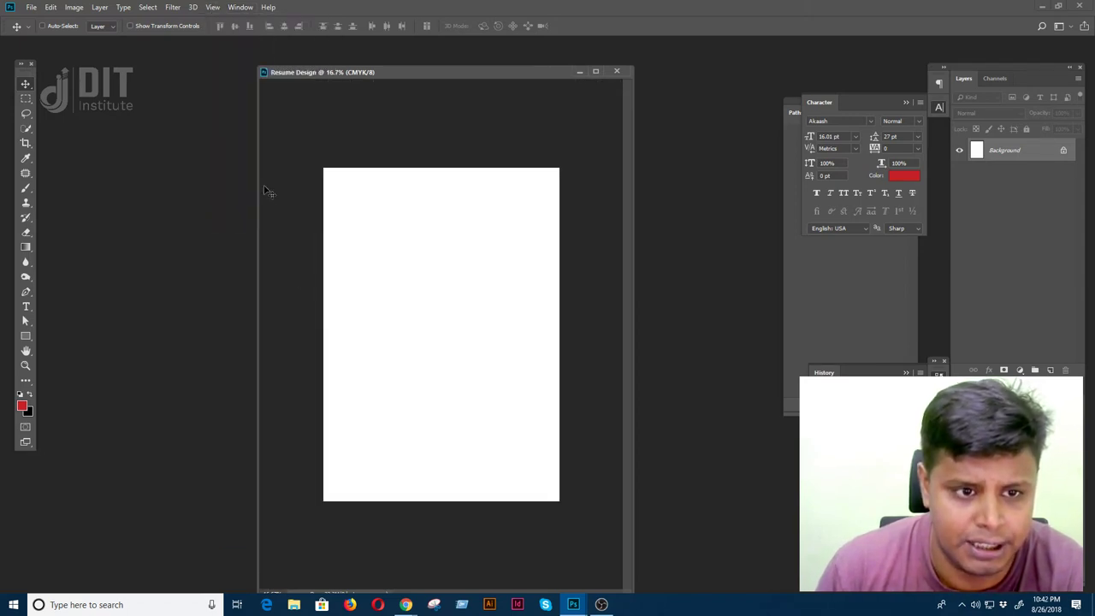
{"action": "left_click", "coordinate": [212, 8]}
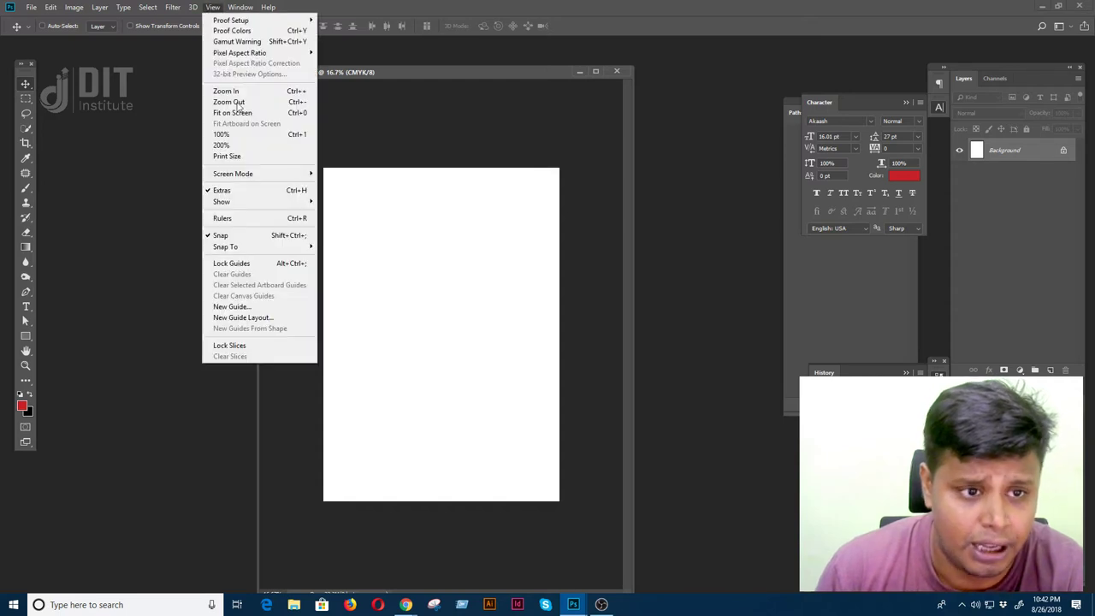
{"action": "left_click", "coordinate": [241, 219]}
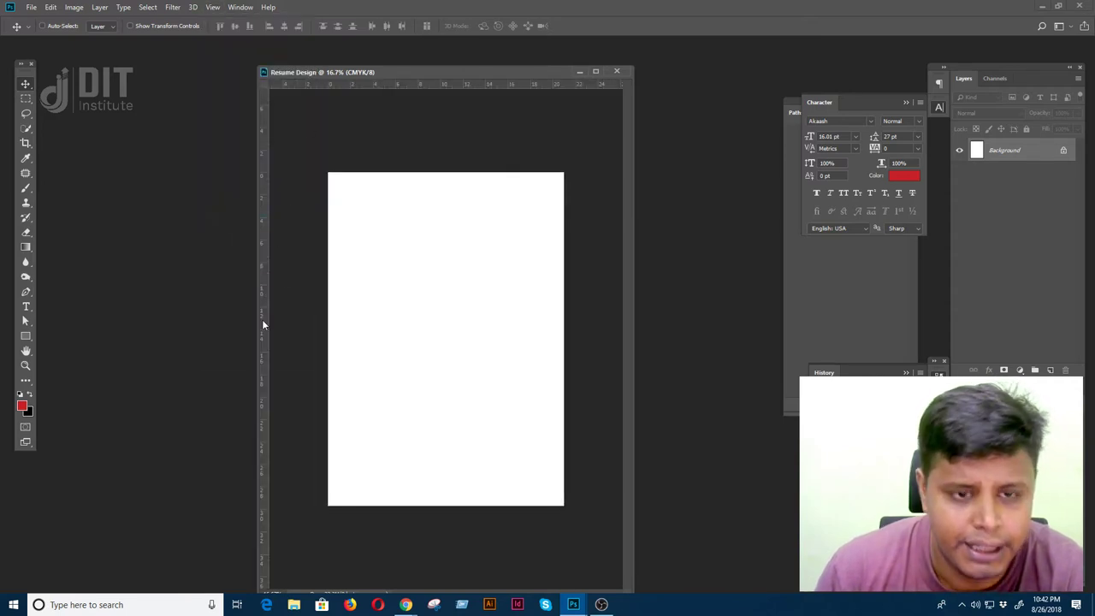
- Drag guides onto the page's left, right, top and bottom edges
{"action": "left_click_drag", "start_coordinate": [264, 332], "coordinate": [327, 334]}
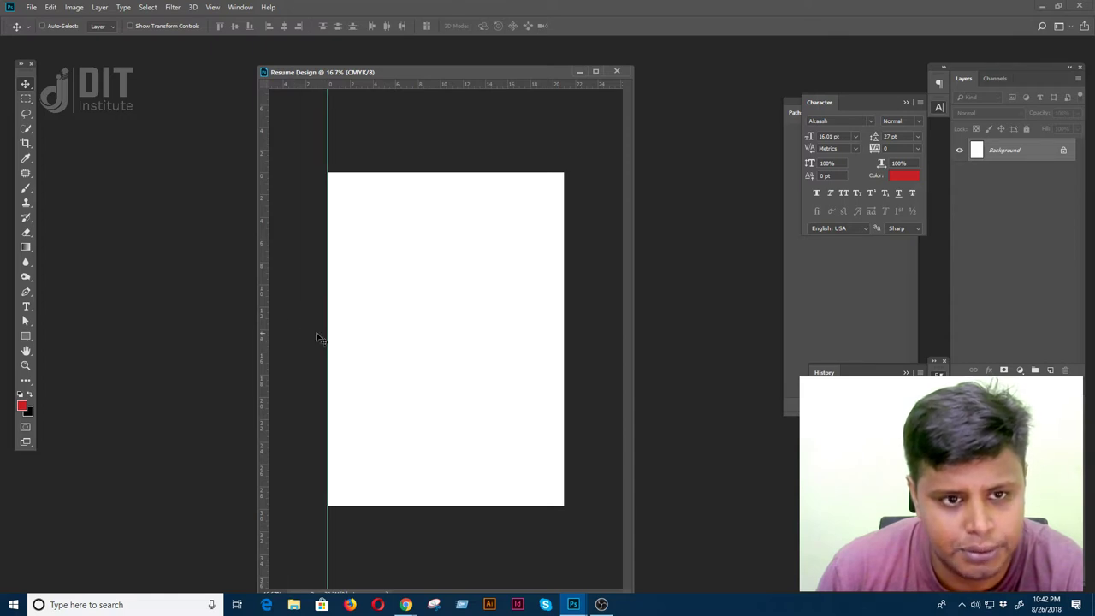
{"action": "left_click_drag", "start_coordinate": [395, 84], "coordinate": [424, 172]}
{"action": "left_click_drag", "start_coordinate": [265, 319], "coordinate": [563, 350]}
{"action": "left_click_drag", "start_coordinate": [501, 84], "coordinate": [534, 505]}
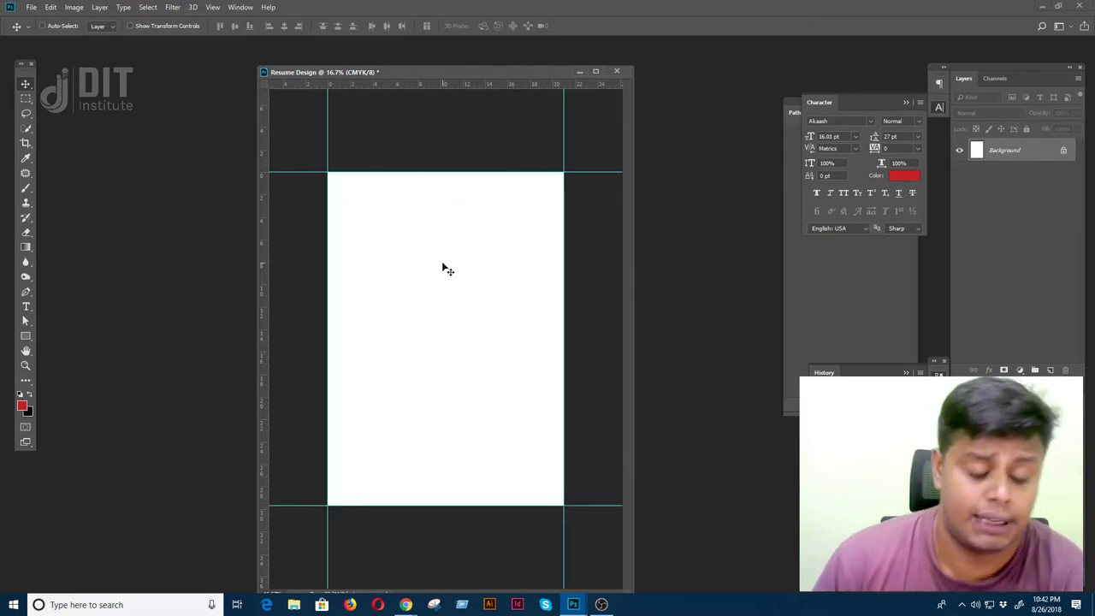
- Cycle through the screen modes, float the Character panel, and zoom back out to the whole page
{"action": "key", "text": "f"}
{"action": "key", "text": "ctrl+plus"}
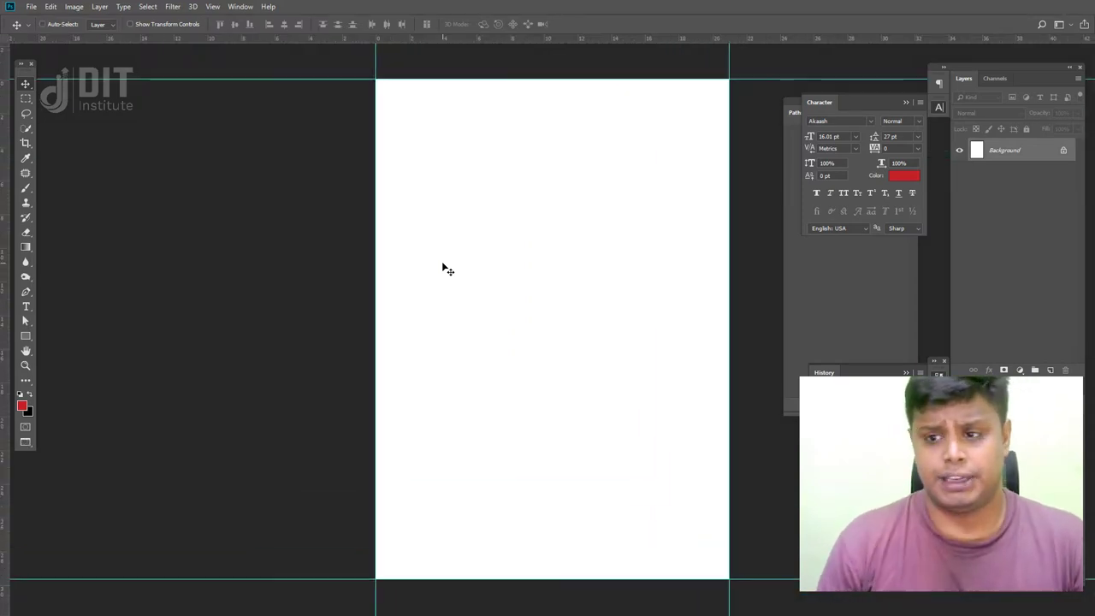
{"action": "left_click", "coordinate": [906, 102]}
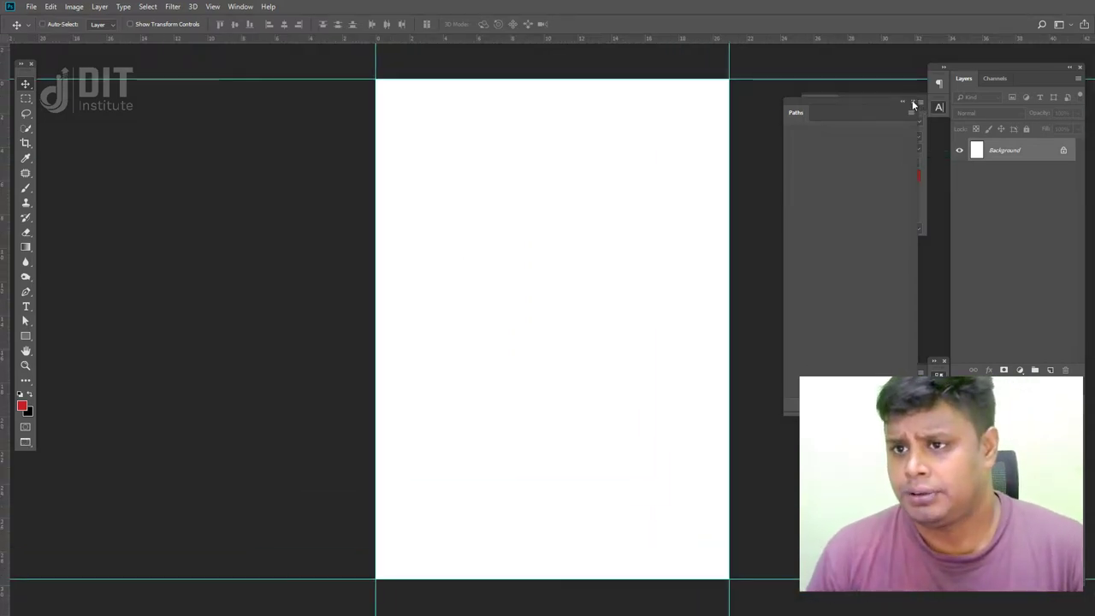
{"action": "left_click_drag", "start_coordinate": [913, 104], "coordinate": [912, 106]}
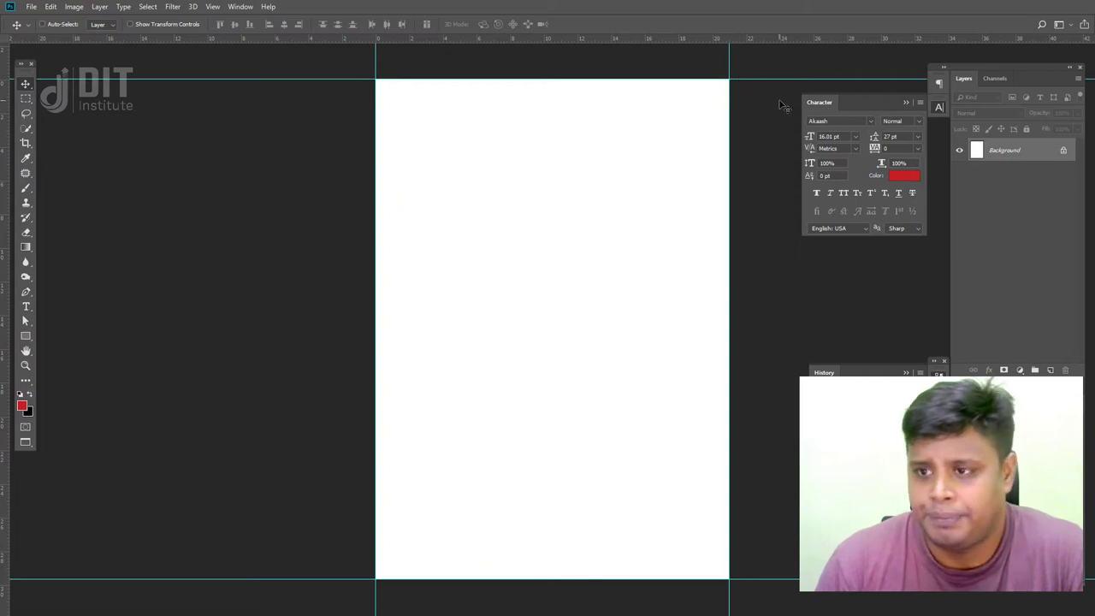
{"action": "key", "text": "f"}
{"action": "key", "text": "f"}
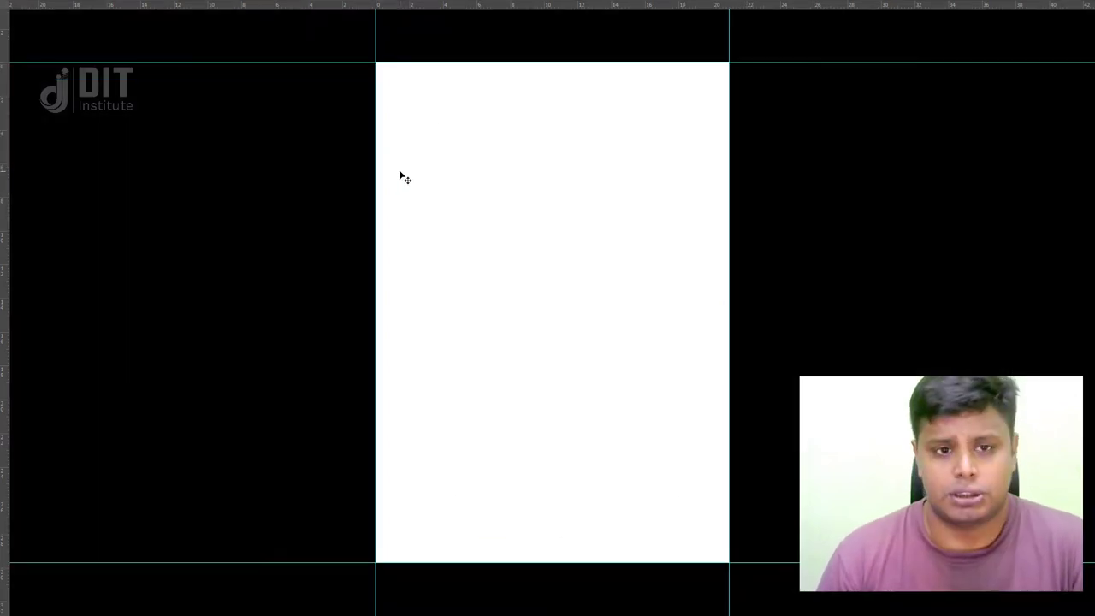
{"action": "key", "text": "f"}
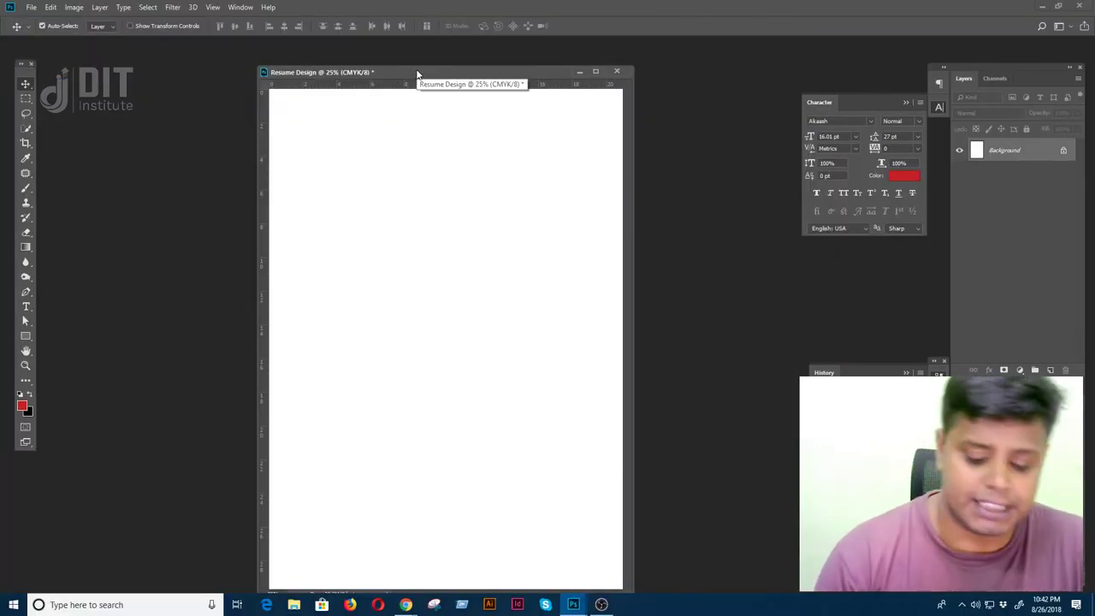
{"action": "key", "text": "ctrl+minus"}
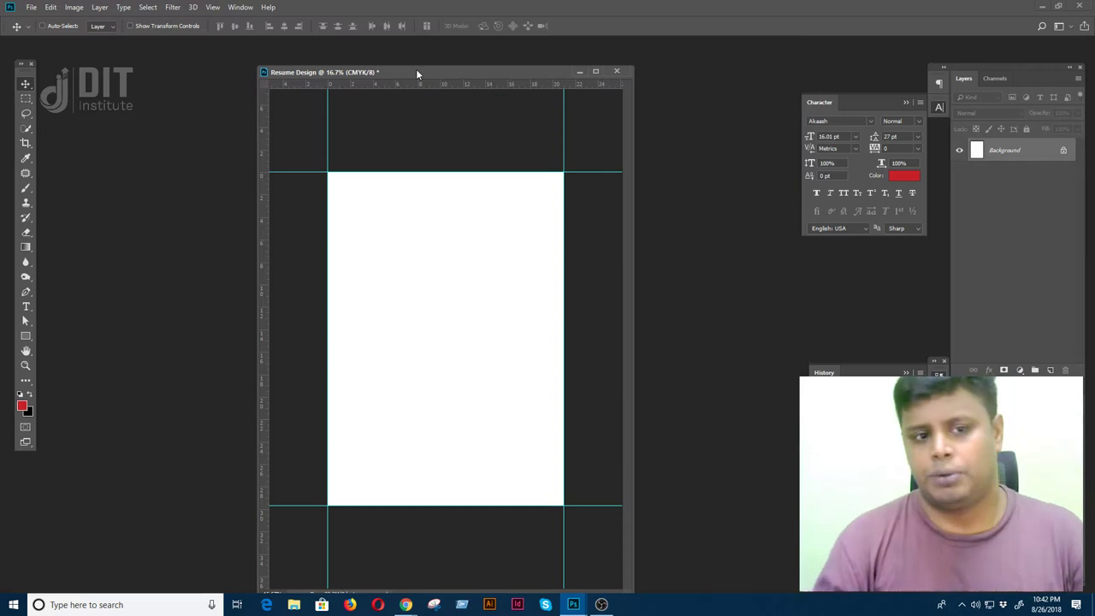
{"action": "right_click", "coordinate": [417, 75]}
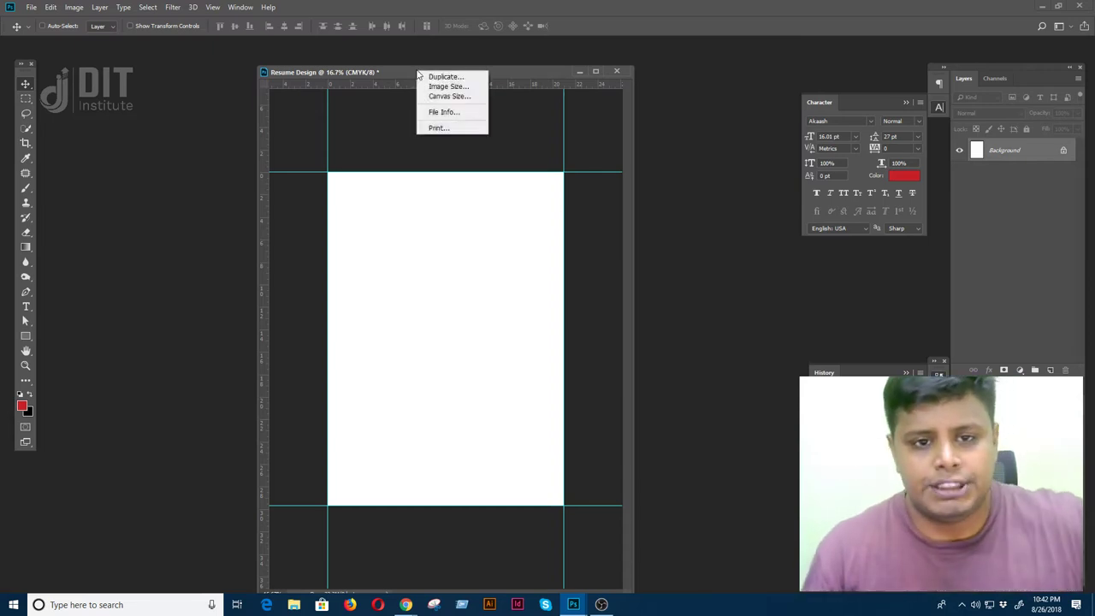
- Open Canvas Size from the document tab and switch its units to Millimeters
{"action": "left_click", "coordinate": [405, 70]}
{"action": "left_click_drag", "start_coordinate": [406, 72], "coordinate": [402, 72]}
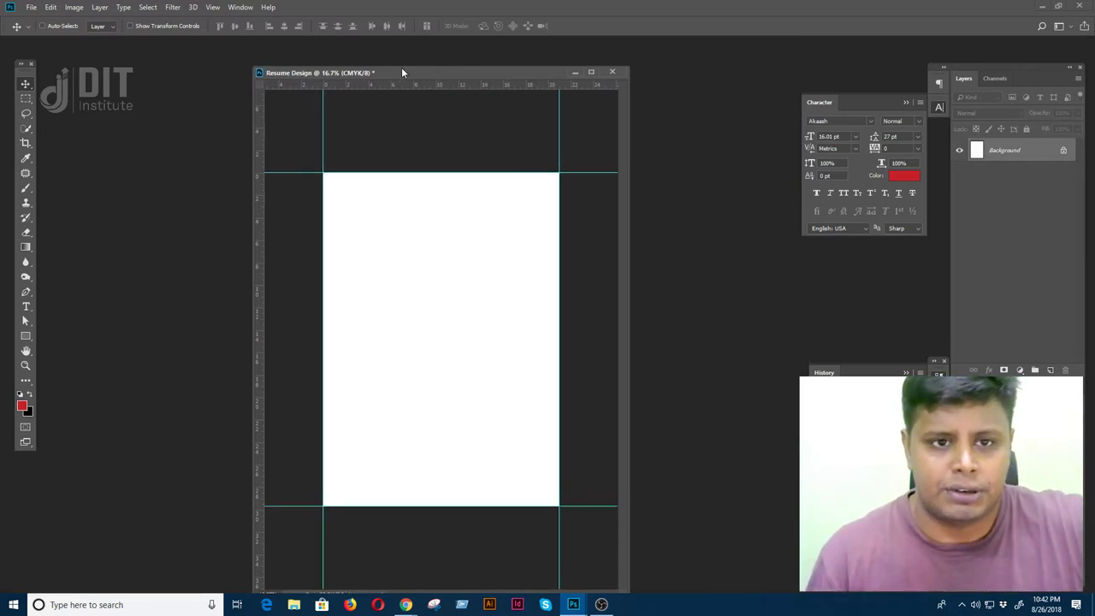
{"action": "right_click", "coordinate": [402, 72]}
{"action": "left_click", "coordinate": [427, 95]}
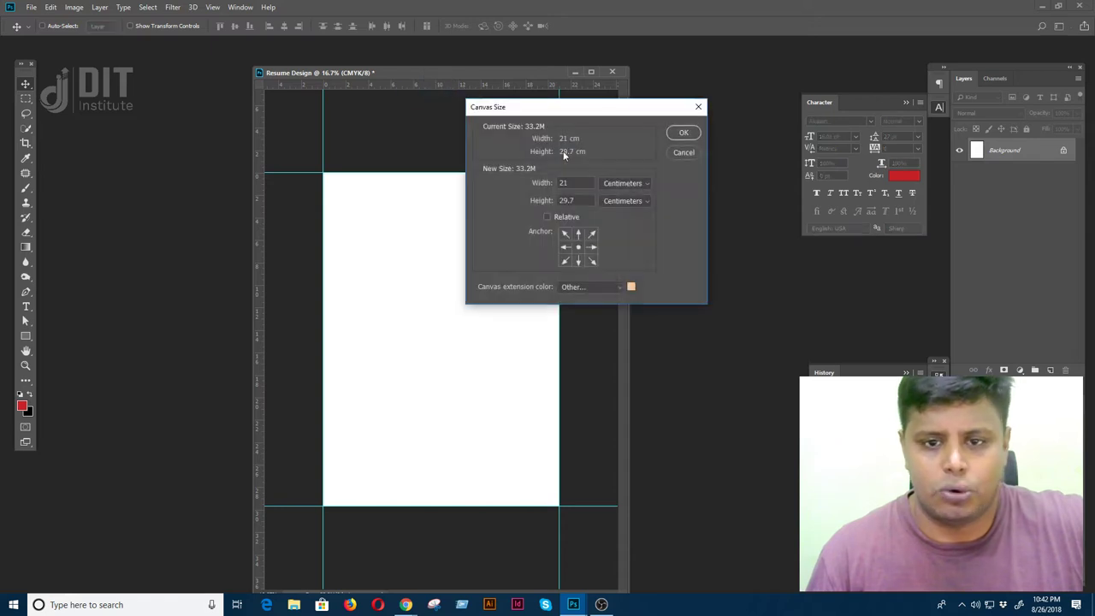
{"action": "left_click", "coordinate": [629, 183]}
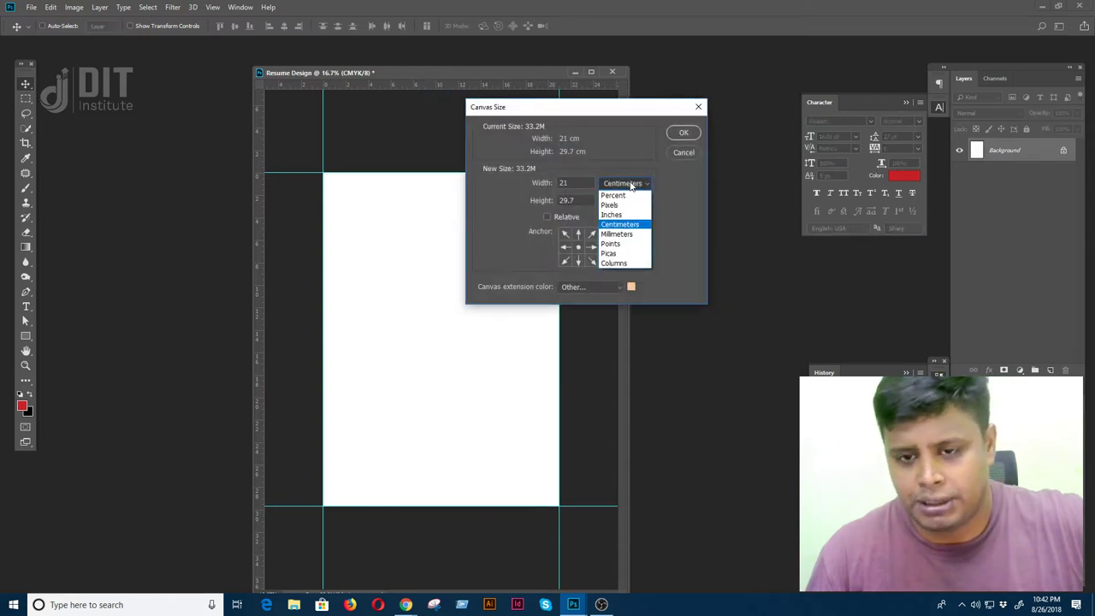
{"action": "left_click", "coordinate": [636, 234]}
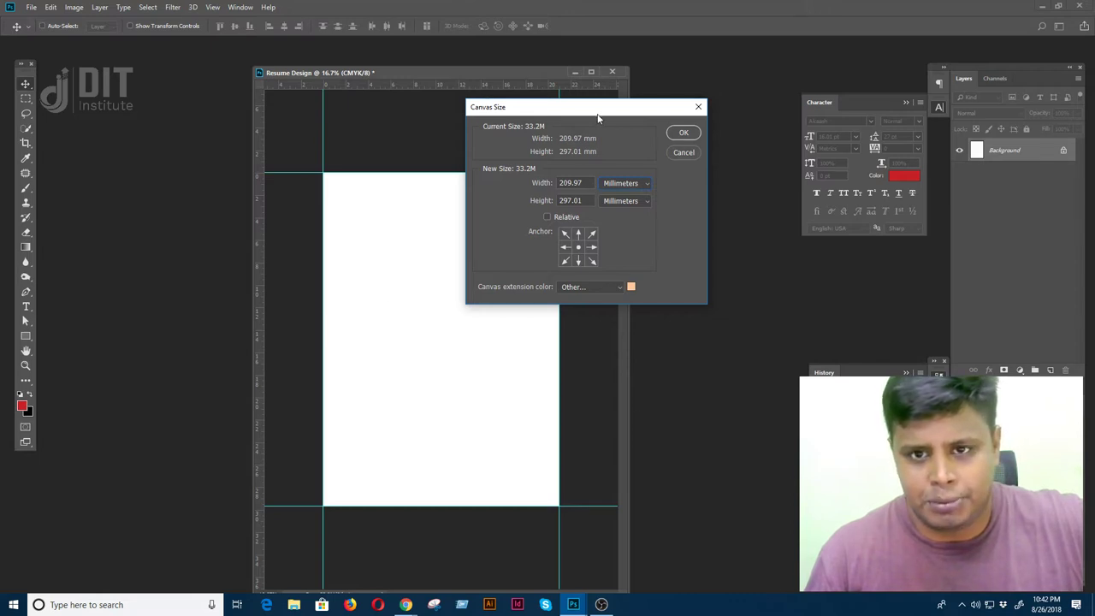
{"action": "left_click_drag", "start_coordinate": [598, 116], "coordinate": [734, 102]}
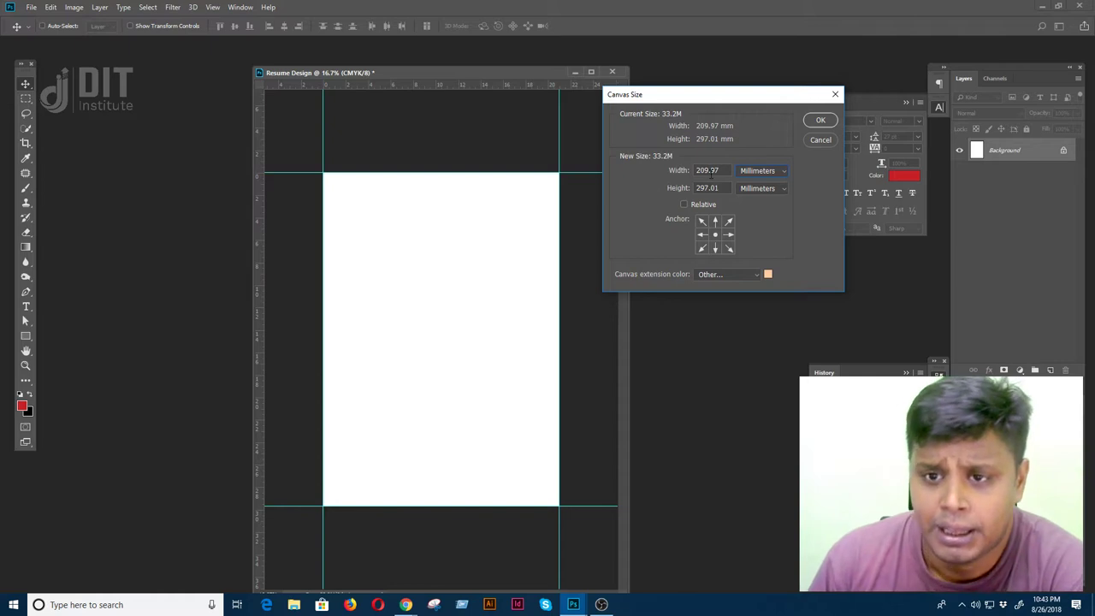
- Enter width 216 mm and height 303 mm, keeping the anchor at the centre
{"action": "left_click_drag", "start_coordinate": [725, 171], "coordinate": [645, 169]}
{"action": "left_click", "coordinate": [724, 170]}
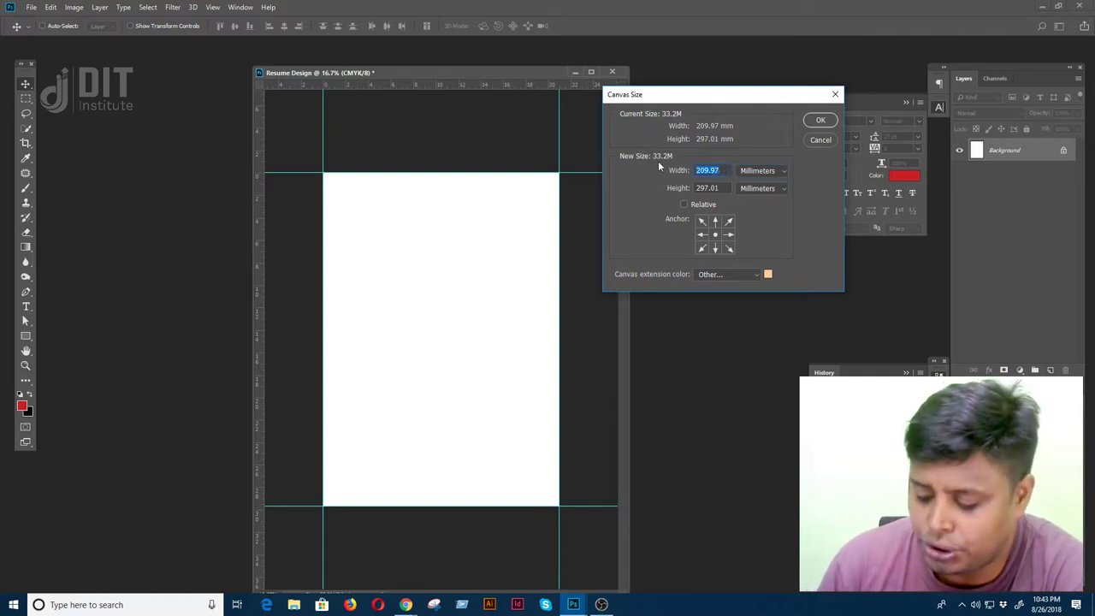
{"action": "type", "text": "216"}
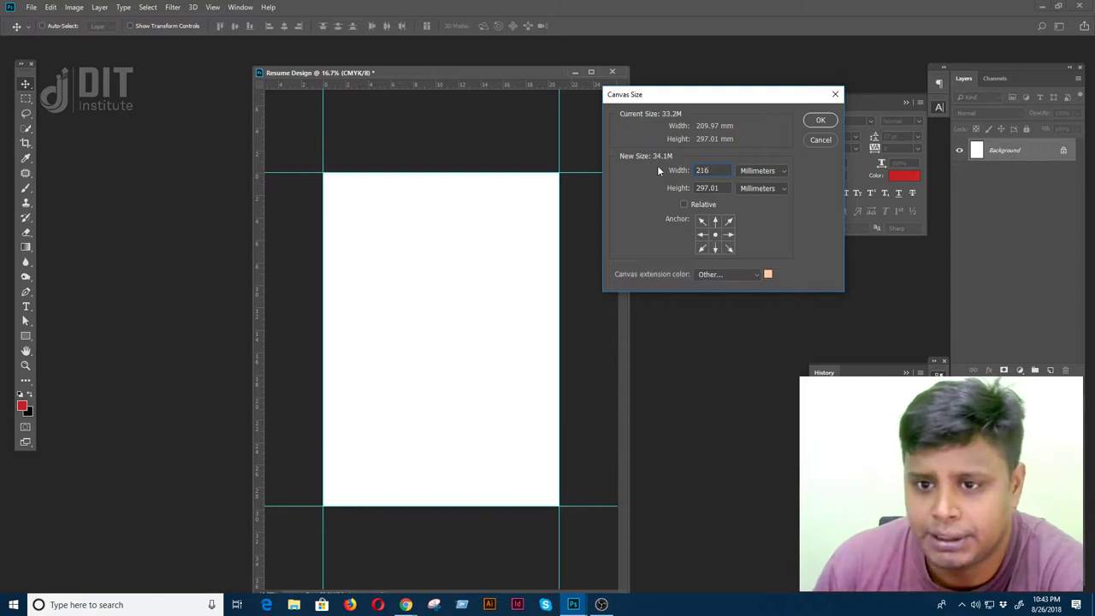
{"action": "key", "text": "Tab"}
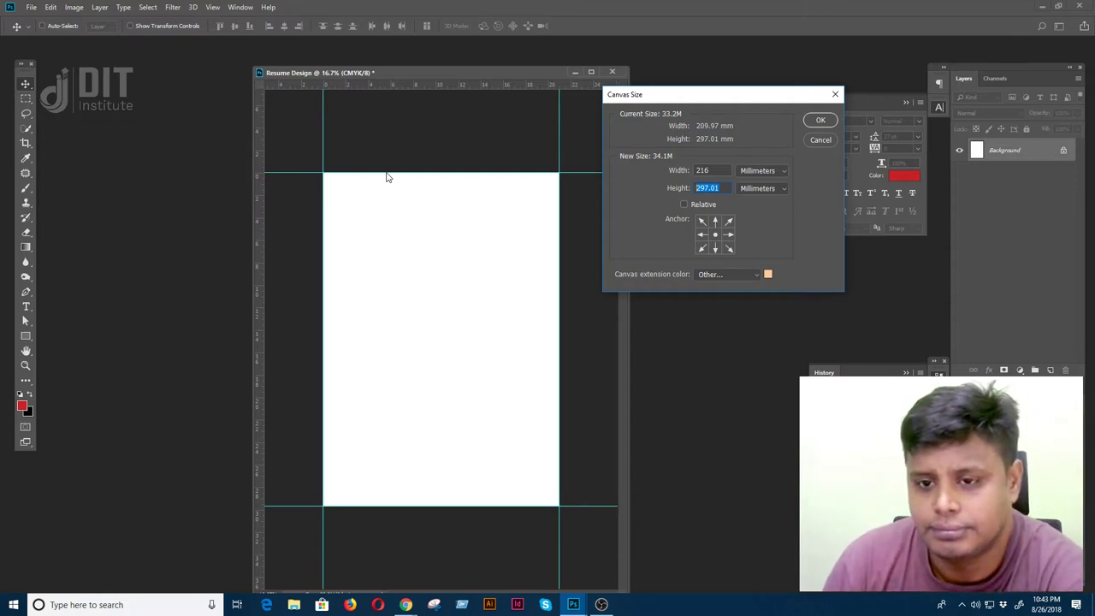
{"action": "type", "text": "303"}
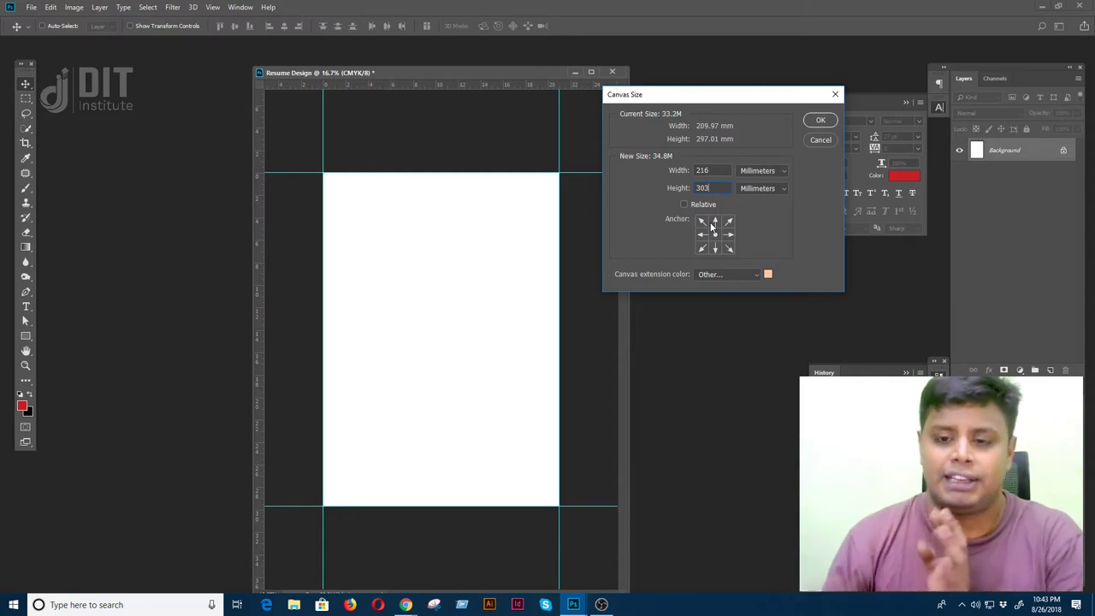
{"action": "left_click", "coordinate": [703, 234]}
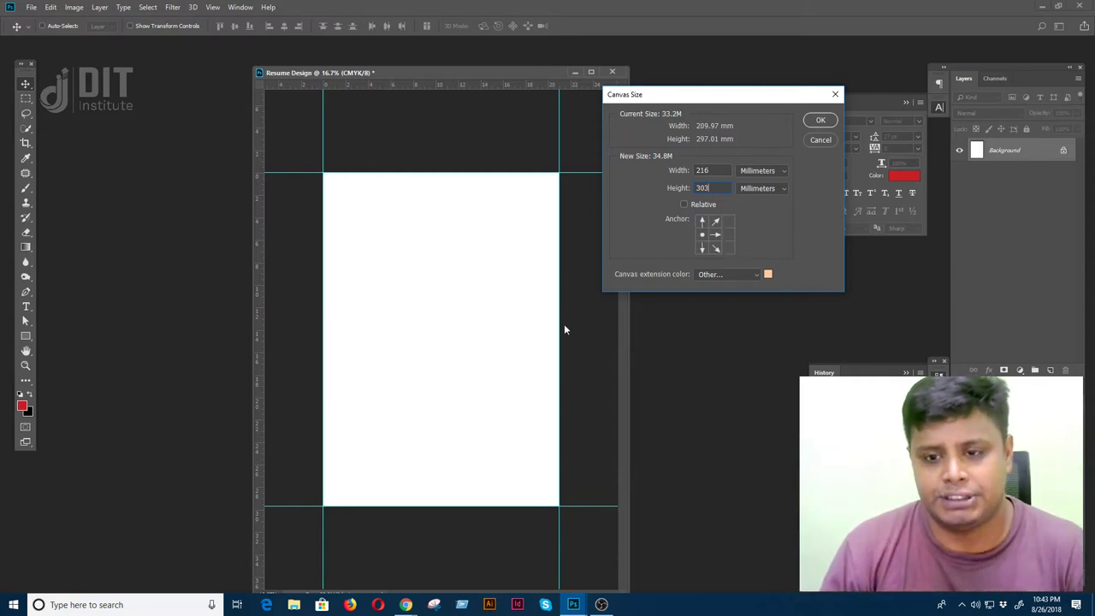
{"action": "left_click", "coordinate": [716, 235]}
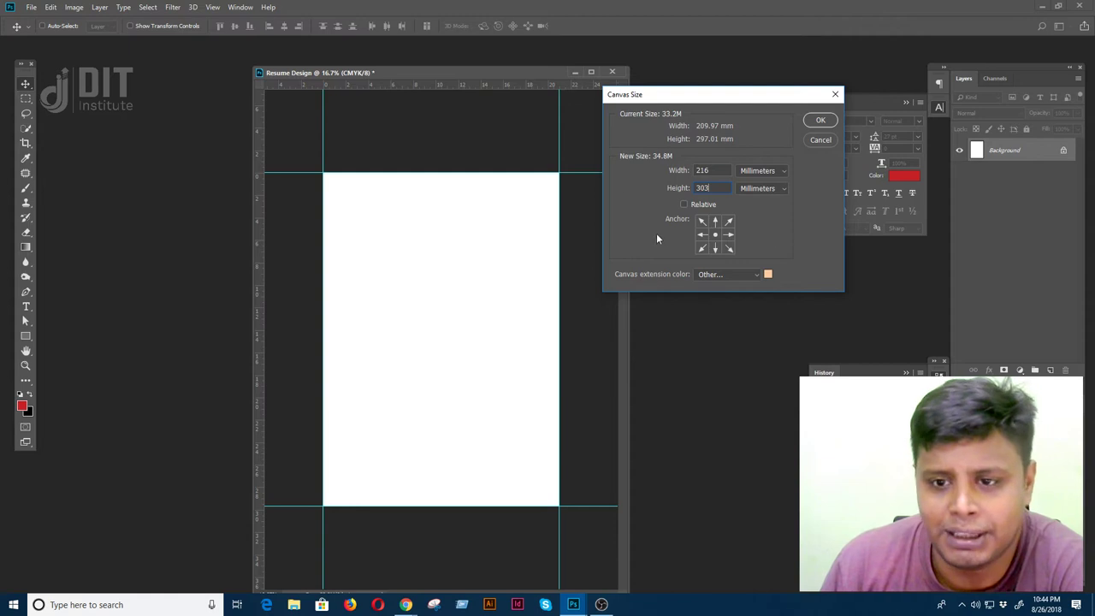
- Set the canvas extension colour to pure red ff0000 and apply the new size
{"action": "left_click", "coordinate": [767, 274]}
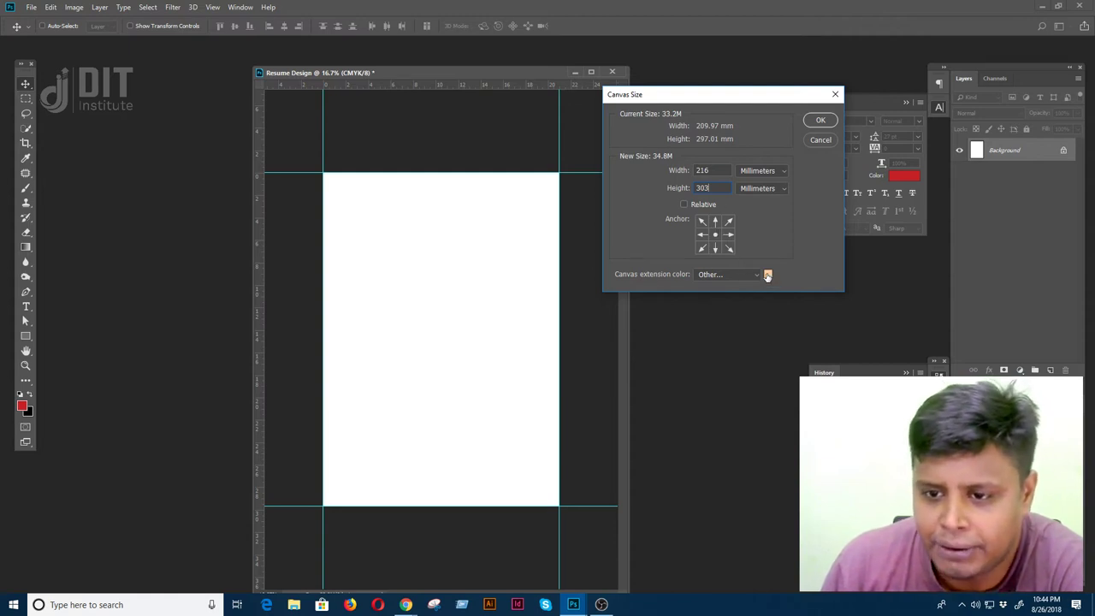
{"action": "left_click", "coordinate": [645, 401]}
{"action": "left_click_drag", "start_coordinate": [646, 402], "coordinate": [646, 394]}
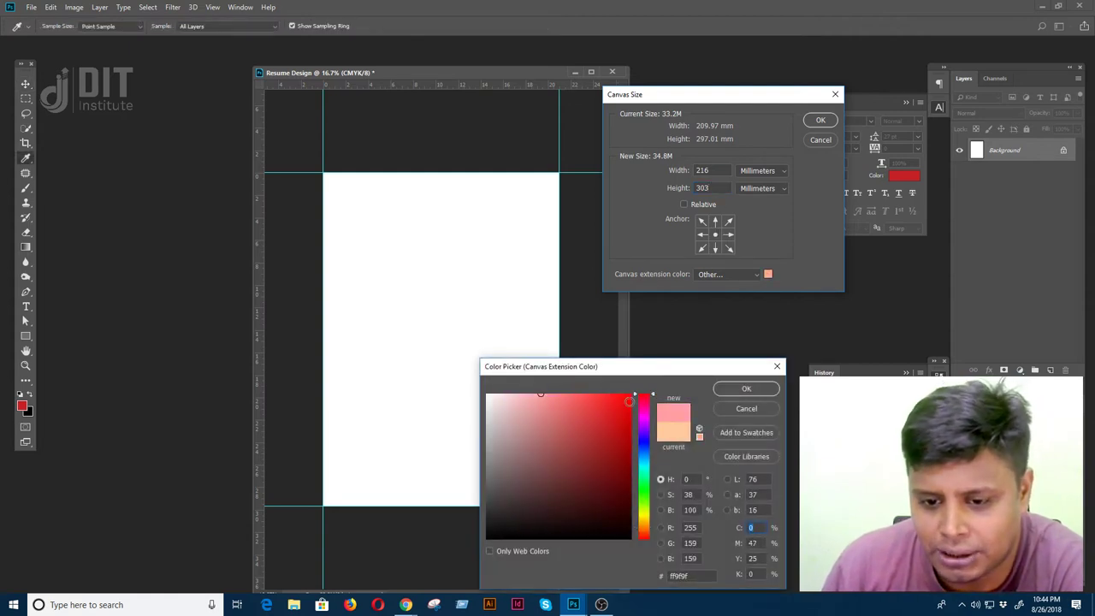
{"action": "left_click", "coordinate": [633, 394]}
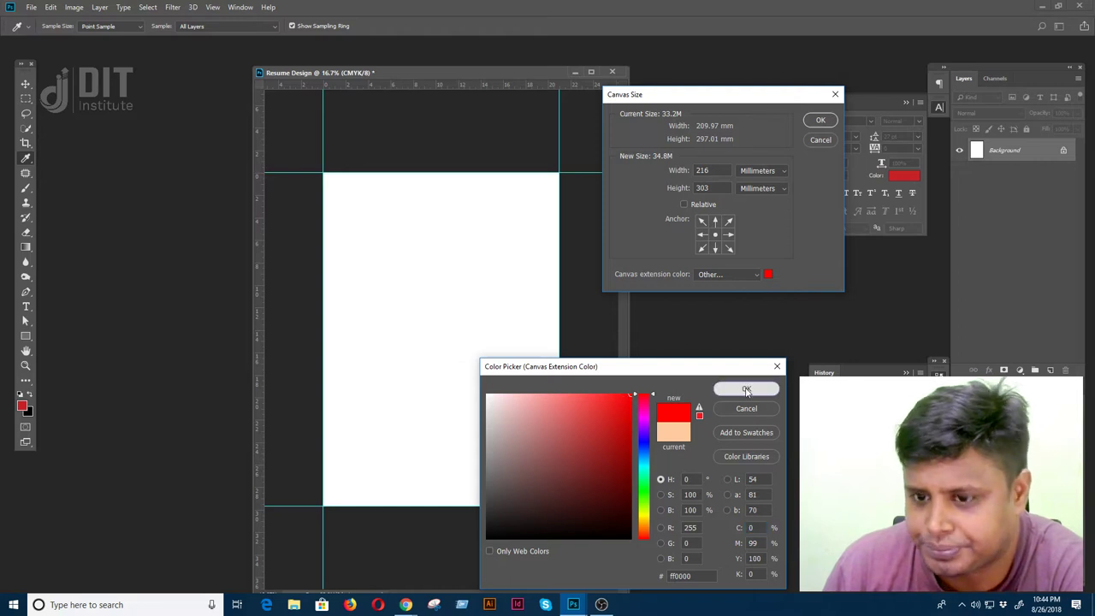
{"action": "left_click", "coordinate": [746, 388]}
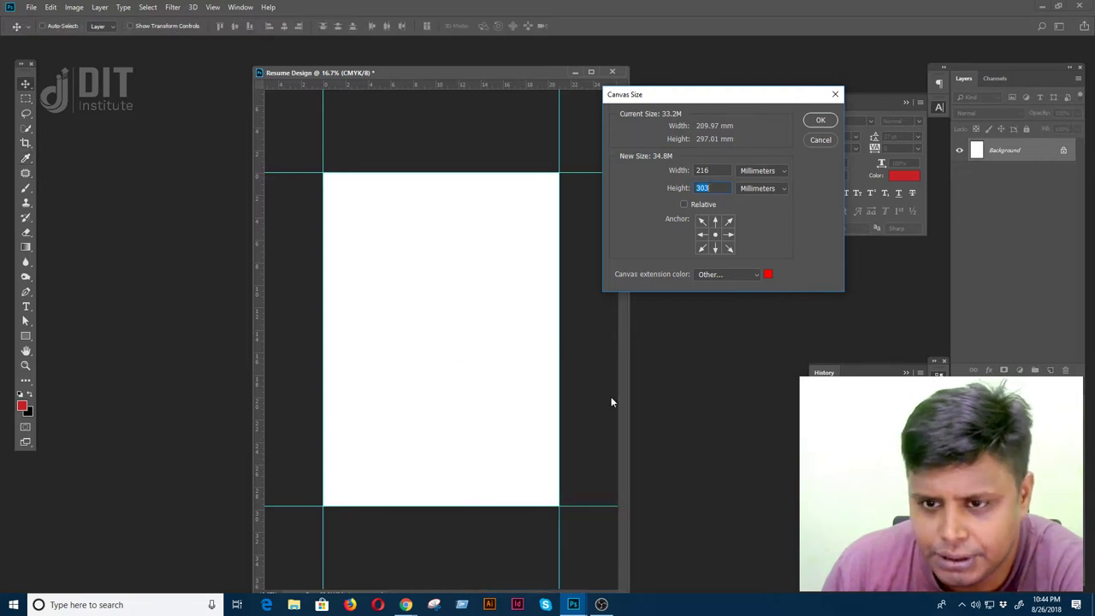
{"action": "left_click", "coordinate": [818, 122]}
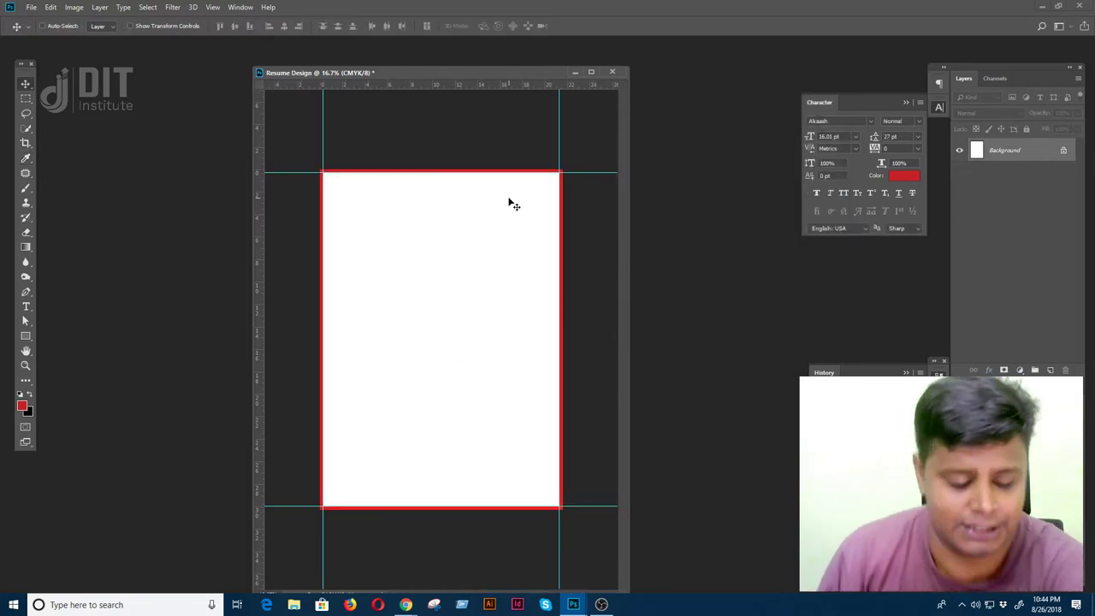
- Go full-screen, zoom in, and pan up to the page's top edge and the guides above it
{"action": "key", "text": "f"}
{"action": "key", "text": "ctrl+plus"}
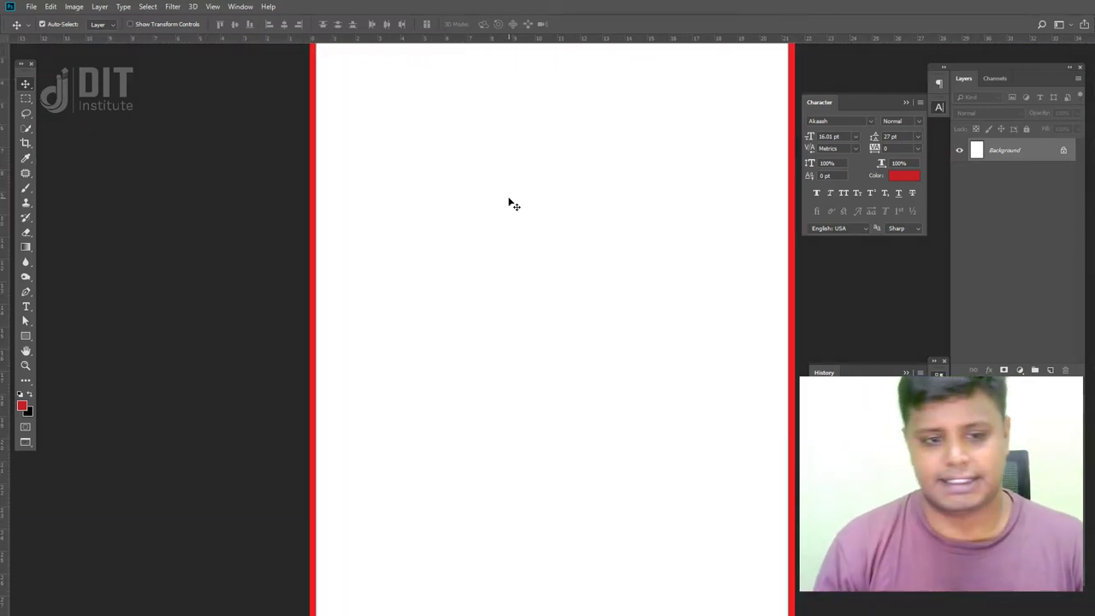
{"action": "scroll", "coordinate": [347, 386], "scroll_direction": "up", "scroll_amount": 5}
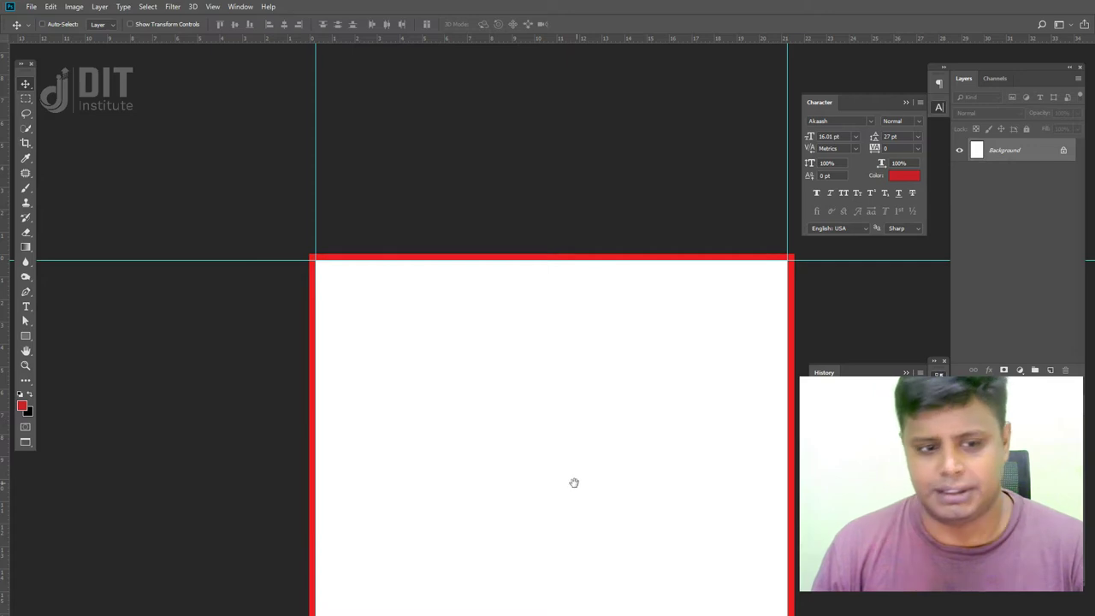
{"action": "left_click_drag", "start_coordinate": [576, 482], "coordinate": [519, 356]}
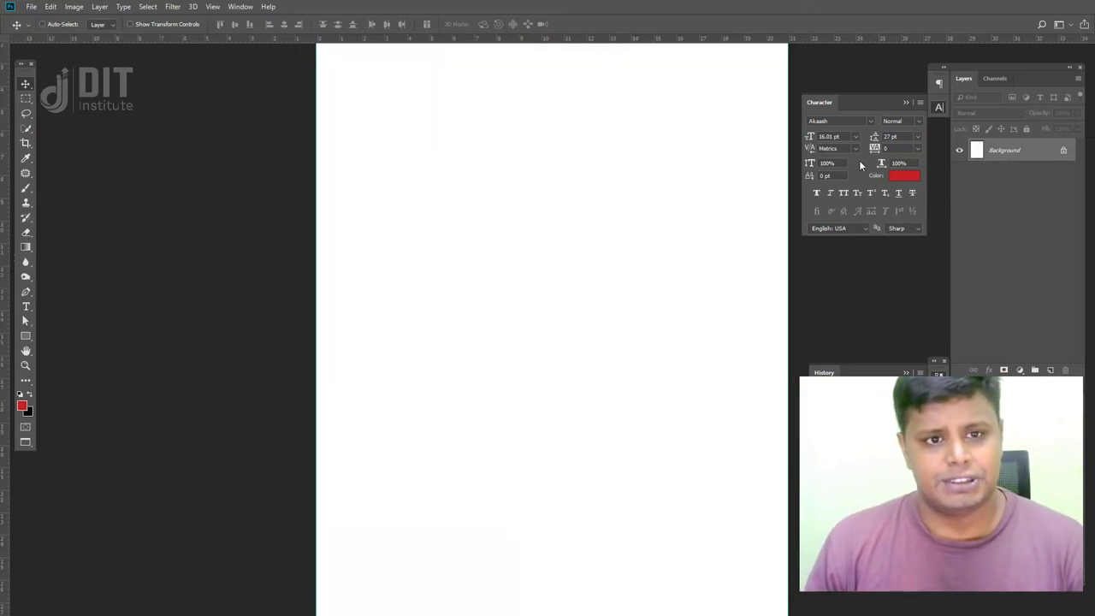
{"action": "left_click_drag", "start_coordinate": [464, 166], "coordinate": [401, 362]}
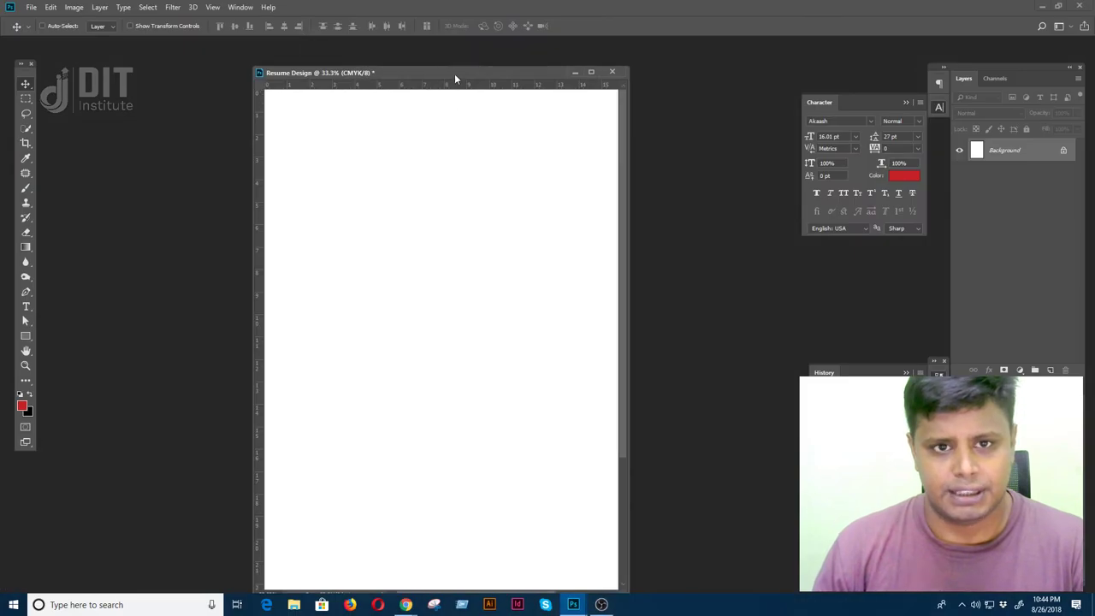
- Open Canvas Size in millimetres, cancel without changes, and zoom out to 16.7%
{"action": "right_click", "coordinate": [454, 74]}
{"action": "left_click", "coordinate": [506, 103]}
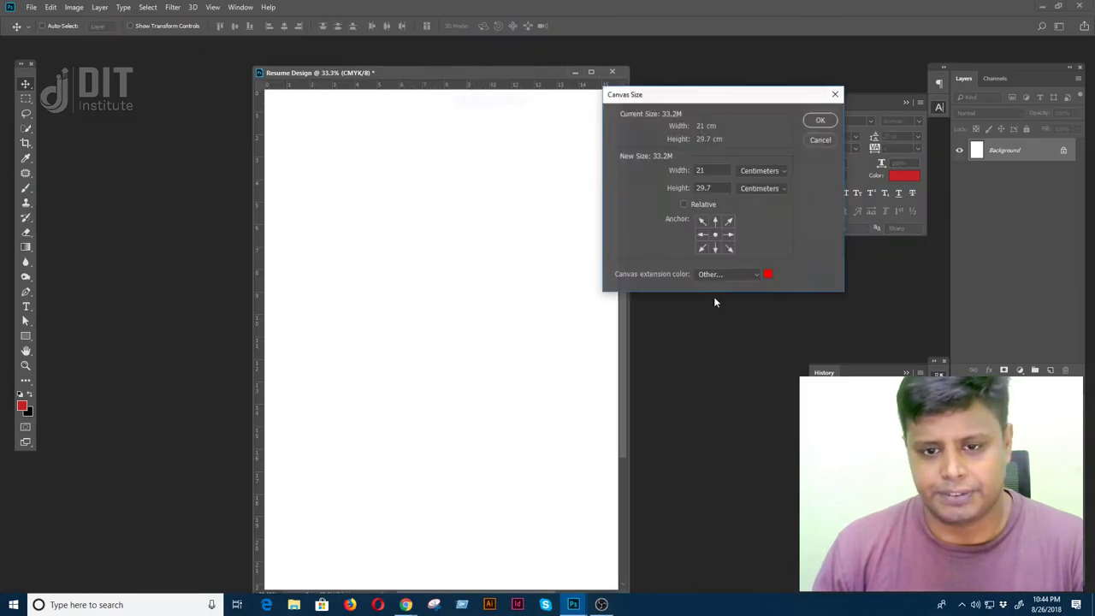
{"action": "left_click", "coordinate": [751, 189]}
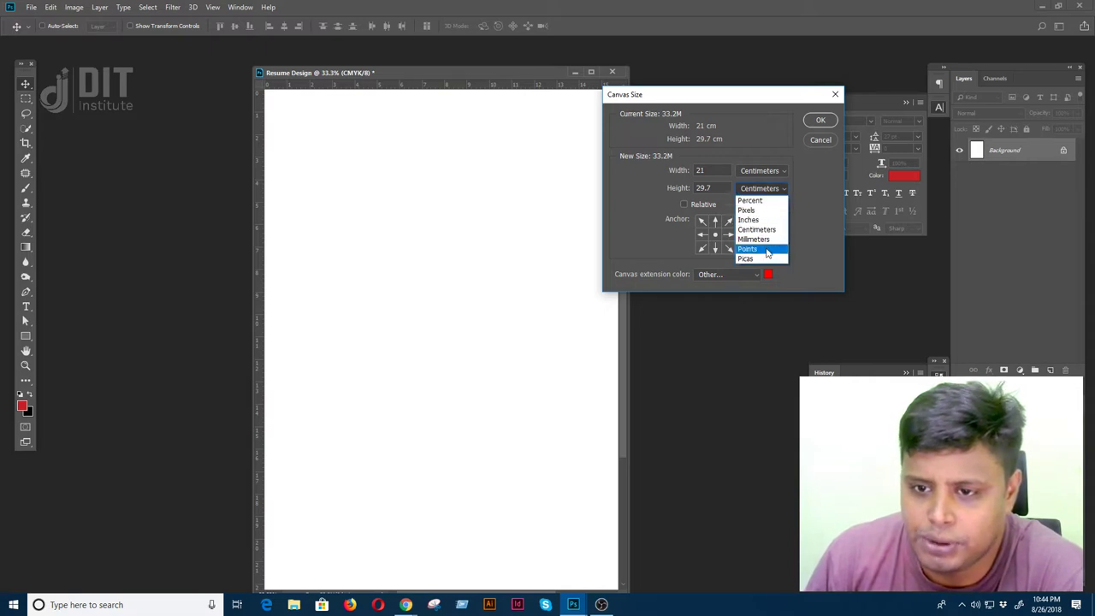
{"action": "left_click", "coordinate": [753, 239]}
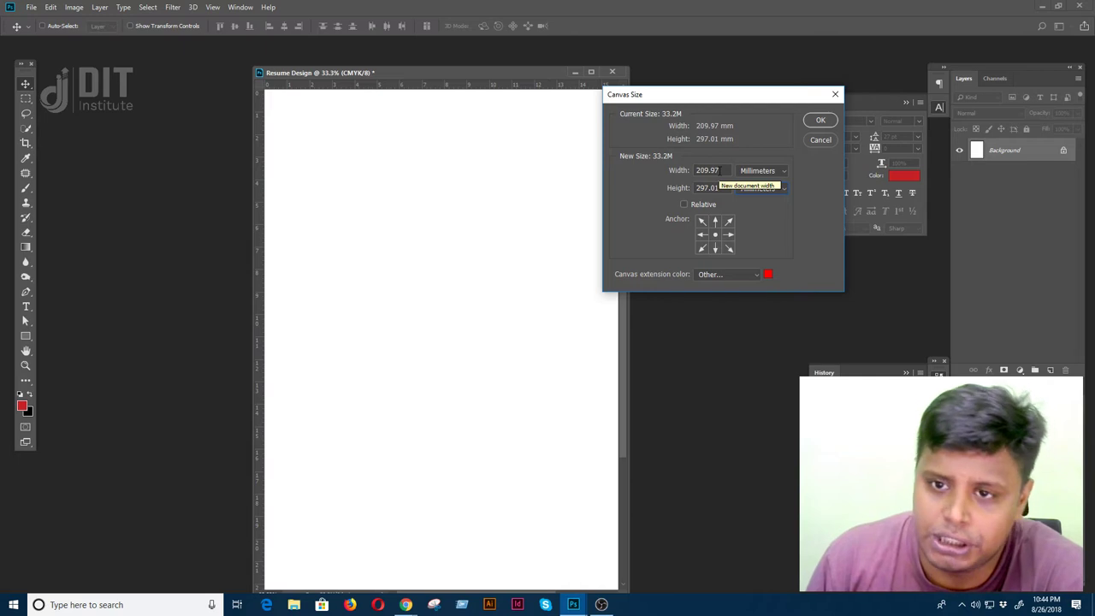
{"action": "double_click", "coordinate": [721, 170]}
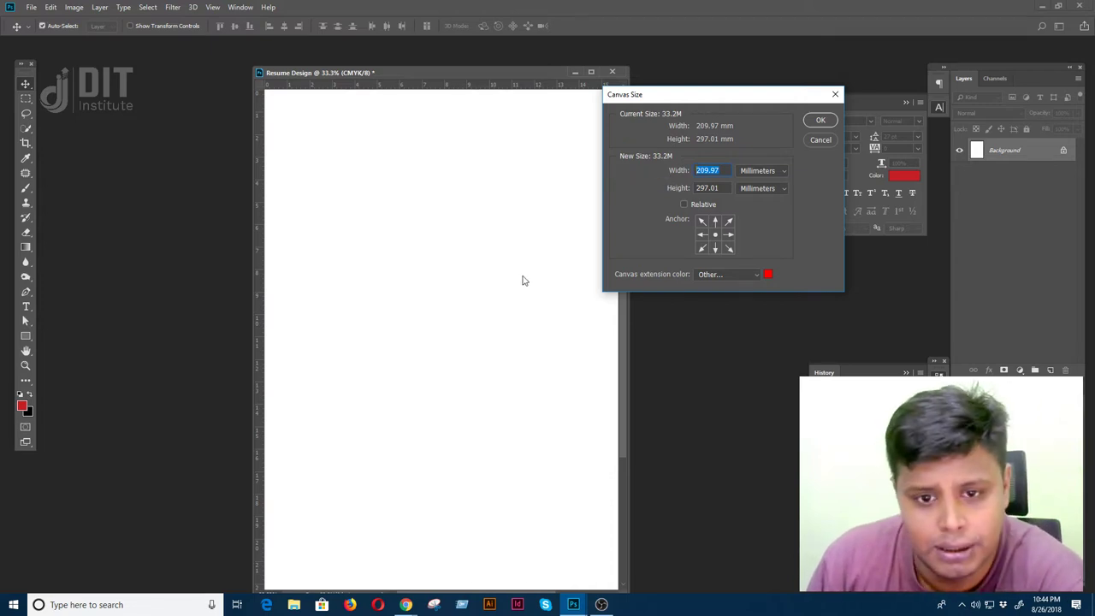
{"action": "left_click", "coordinate": [822, 140]}
{"action": "key", "text": "ctrl+minus"}
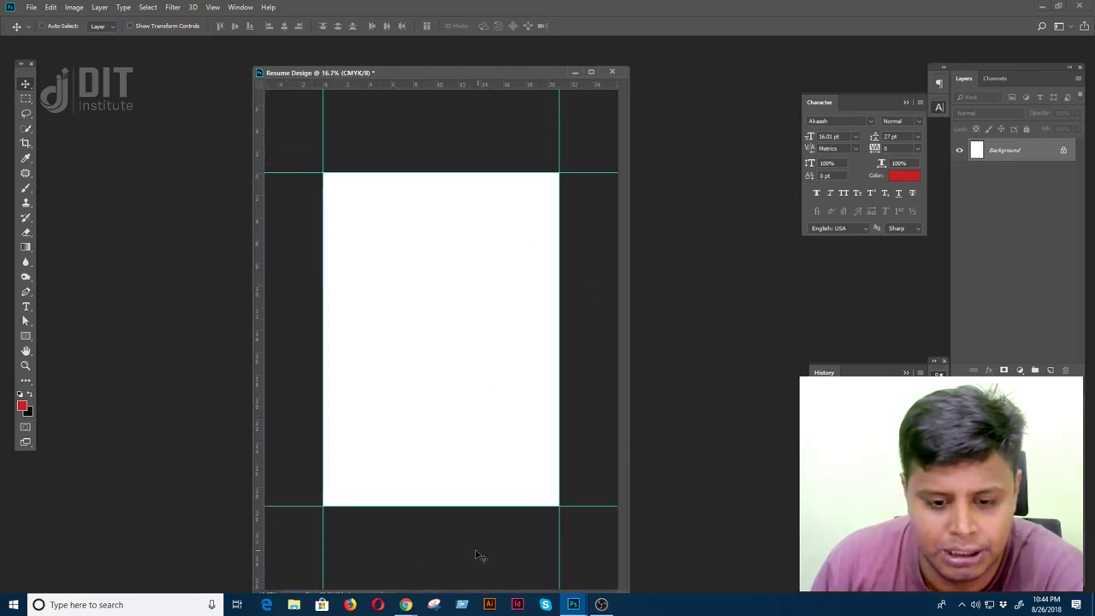
- Open Canvas Size in millimetres and nudge the width up, then back to 209.97
{"action": "right_click", "coordinate": [544, 73]}
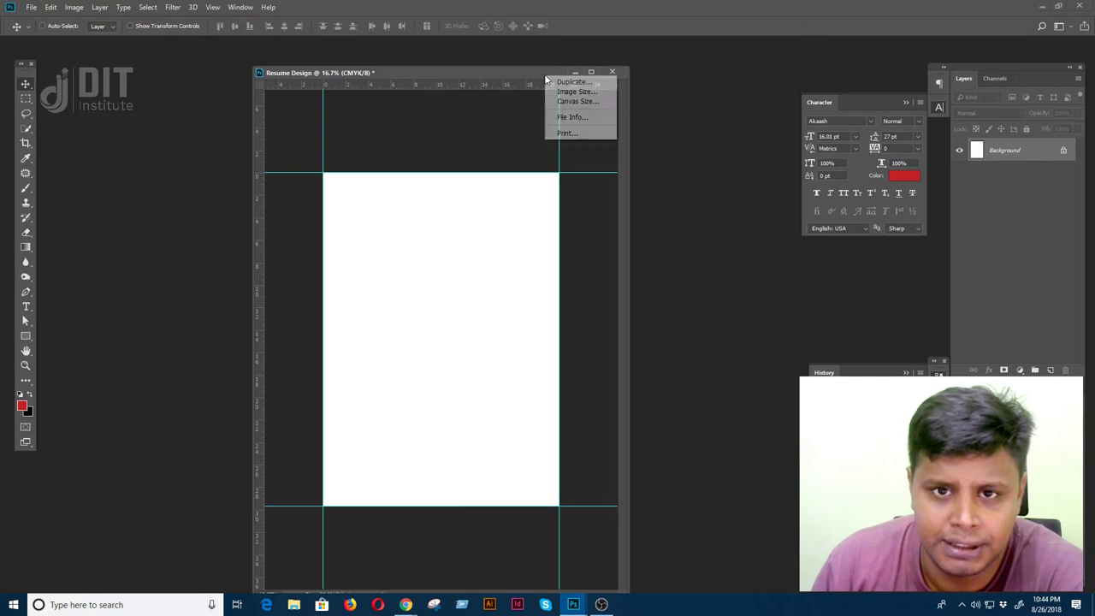
{"action": "left_click", "coordinate": [565, 101]}
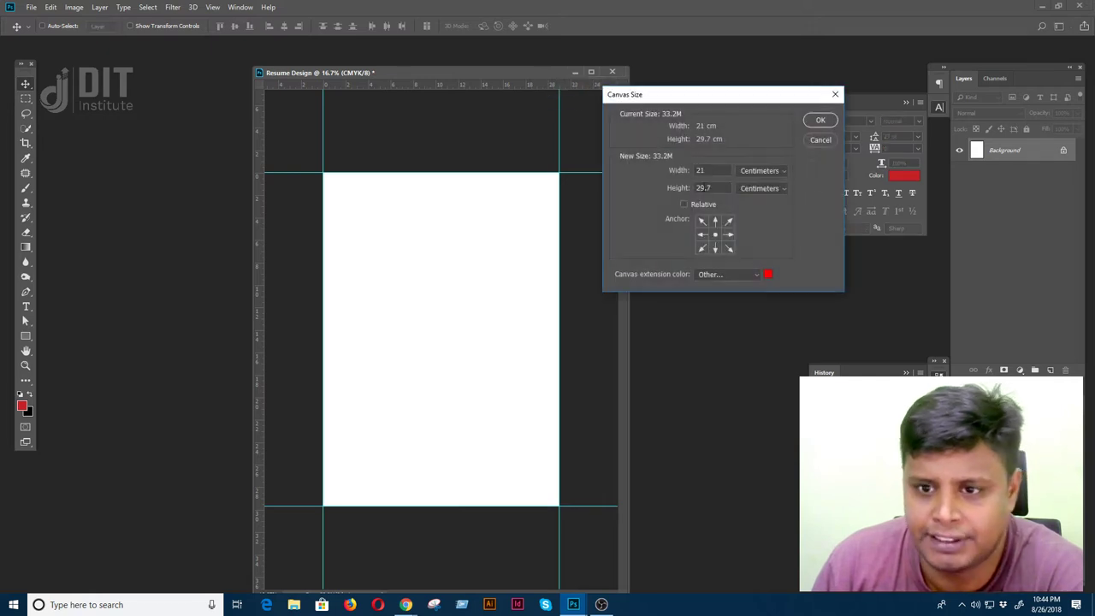
{"action": "left_click", "coordinate": [757, 172]}
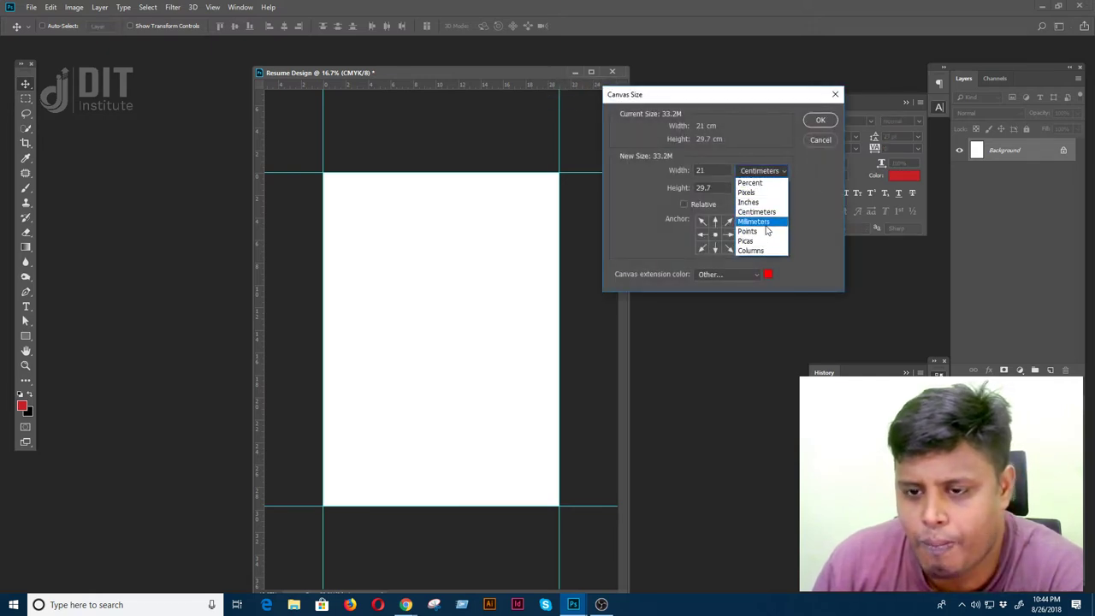
{"action": "left_click", "coordinate": [762, 222]}
{"action": "double_click", "coordinate": [708, 170]}
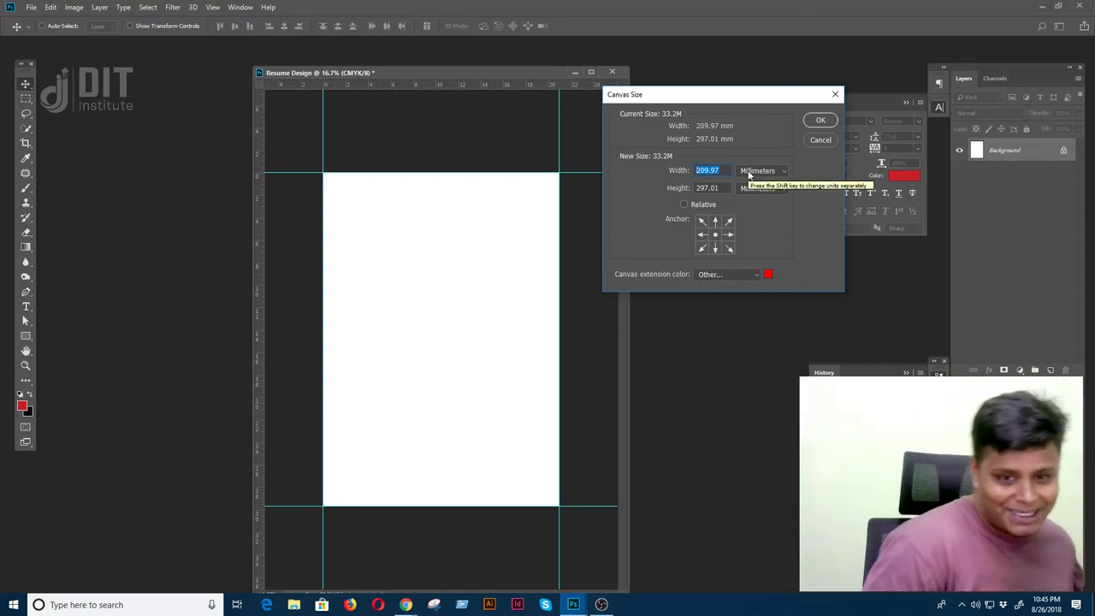
{"action": "key", "text": "shift+Up"}
{"action": "key", "text": "shift+Up"}
{"action": "key", "text": "shift+Up"}
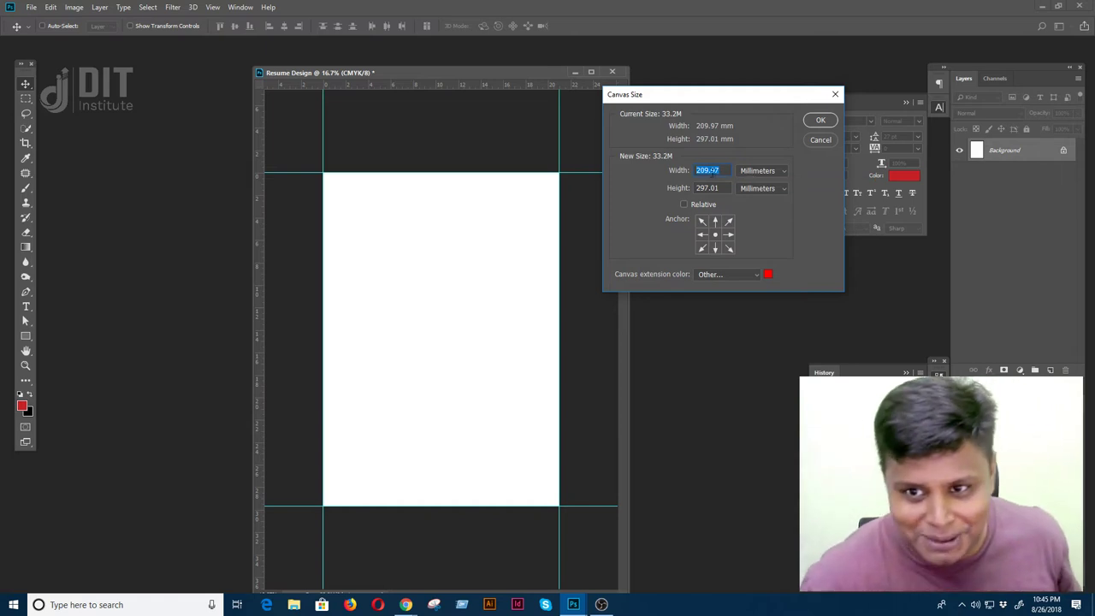
{"action": "key", "text": "shift+Down"}
{"action": "key", "text": "shift+Down"}
{"action": "key", "text": "shift+Down"}
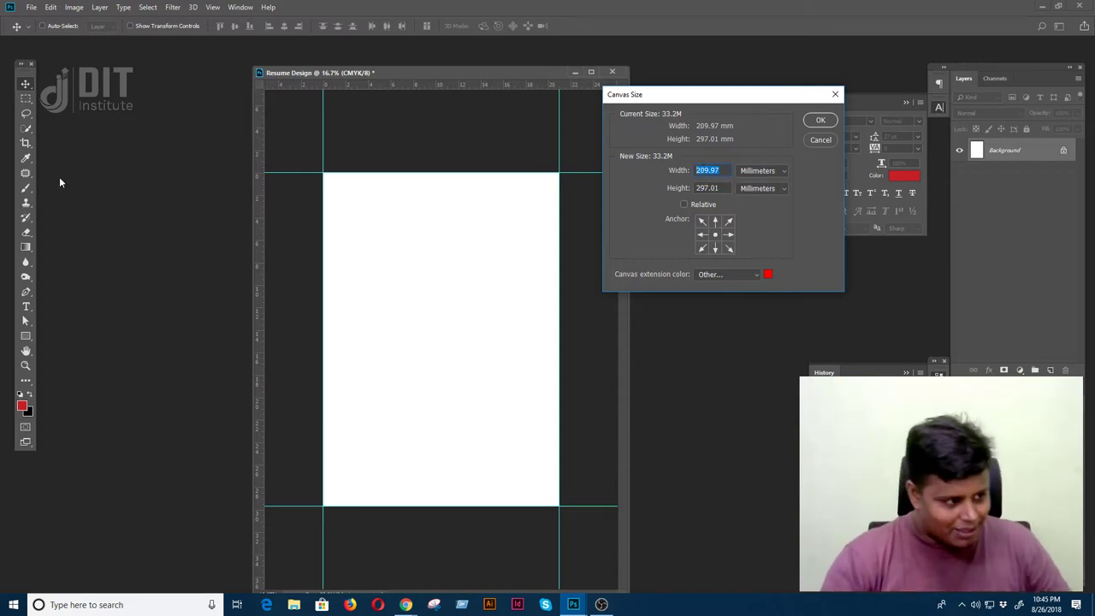
- Briefly switch to the recording software, then return to Canvas Size and select the width value
{"action": "left_click", "coordinate": [601, 604]}
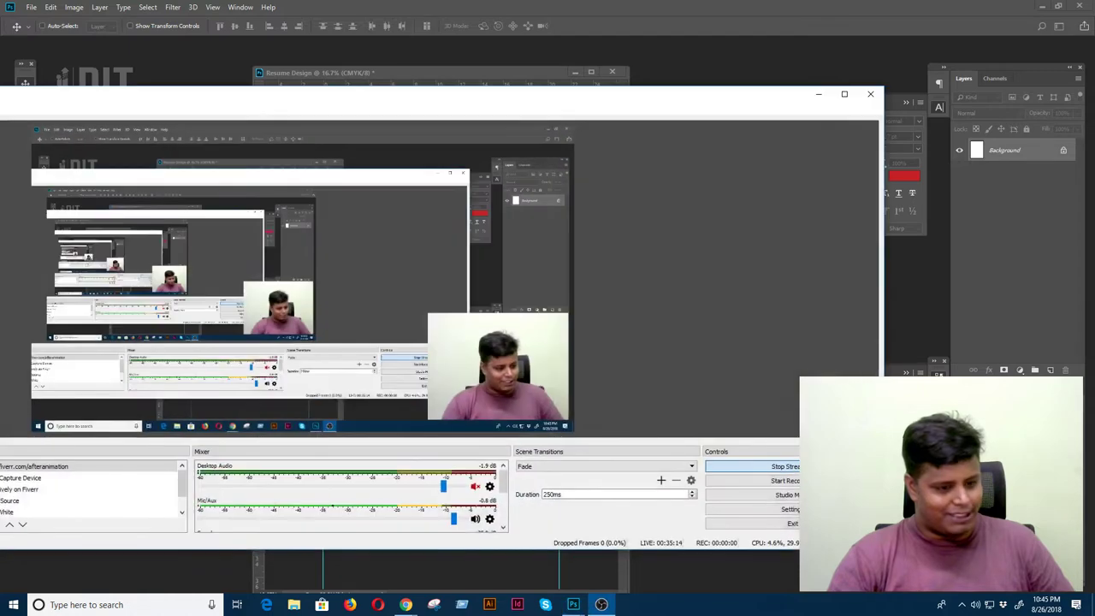
{"action": "key", "text": "alt+Tab"}
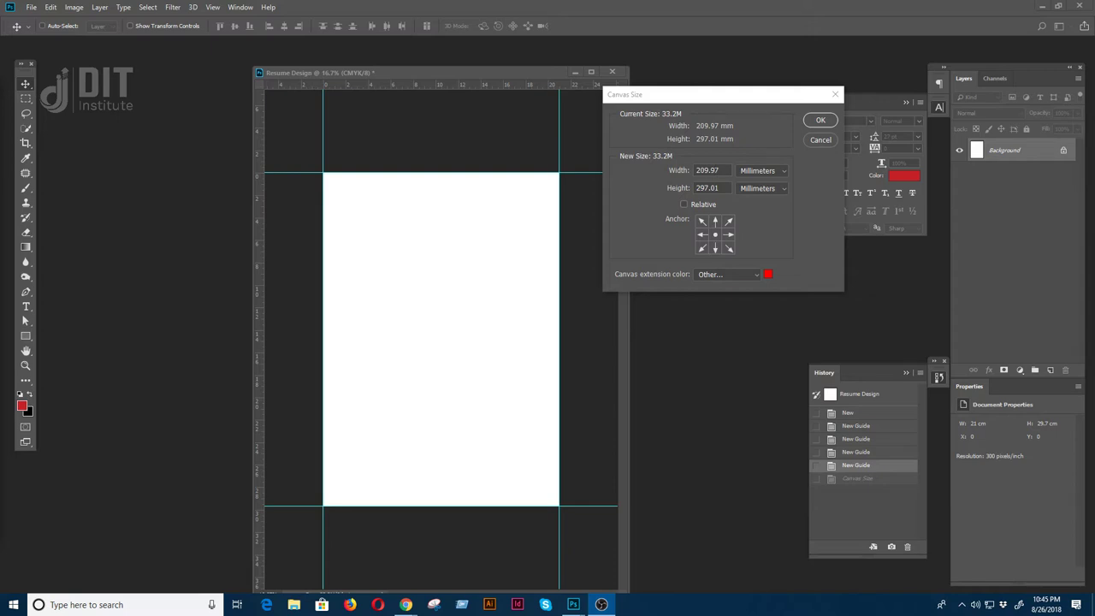
{"action": "key", "text": "alt+Tab"}
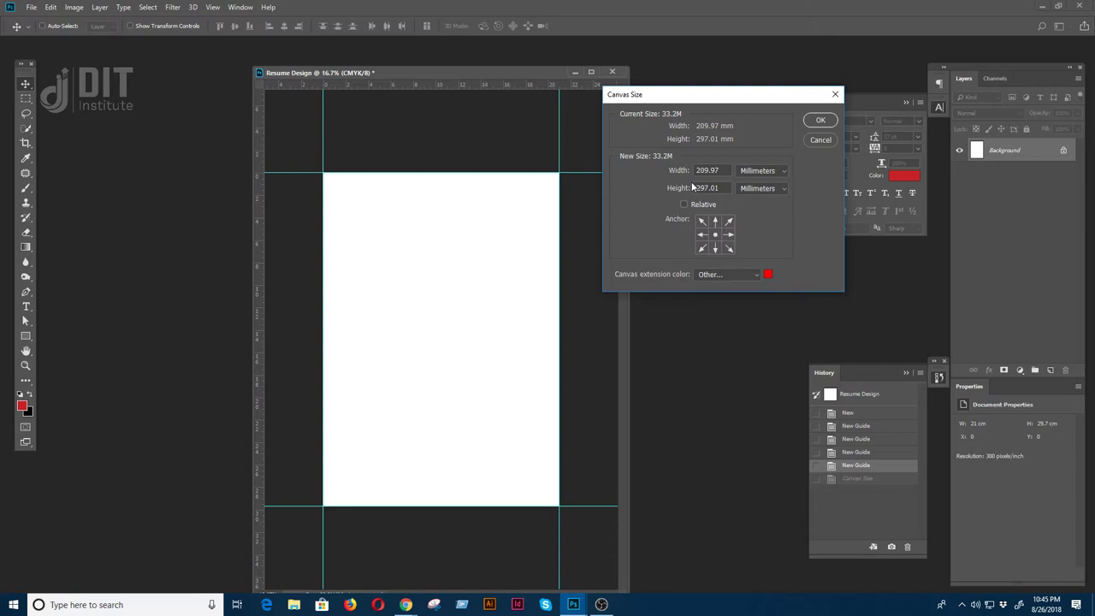
{"action": "left_click_drag", "start_coordinate": [718, 171], "coordinate": [672, 180]}
- Enter width 216 mm and height 303 mm in Canvas Size
{"action": "type", "text": "216"}
{"action": "left_click", "coordinate": [709, 188]}
{"action": "left_click_drag", "start_coordinate": [715, 171], "coordinate": [684, 173]}
{"action": "type", "text": "209.97"}
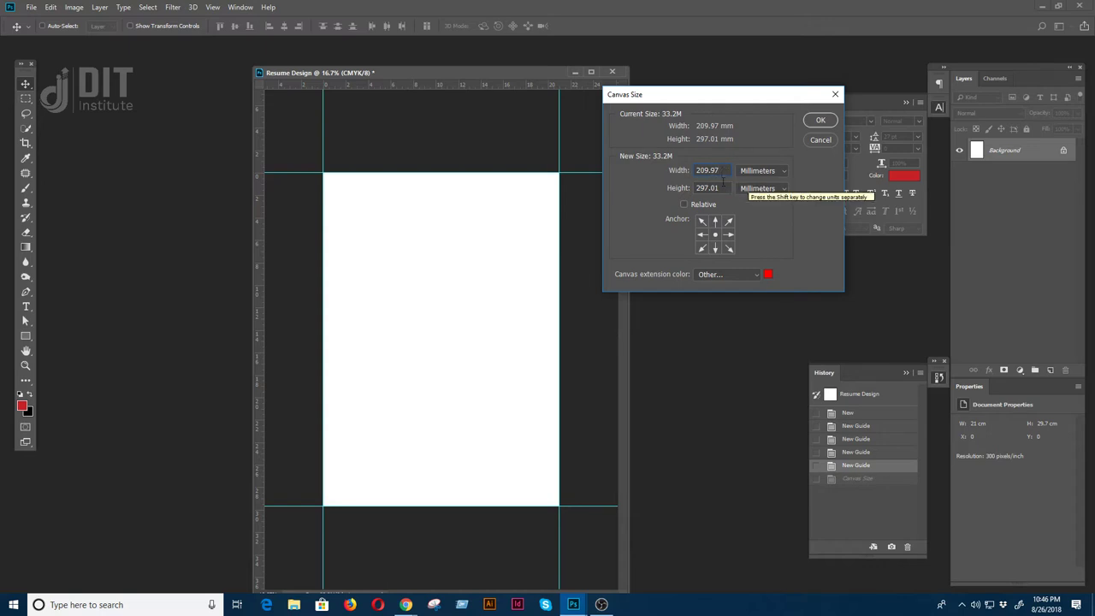
{"action": "left_click_drag", "start_coordinate": [728, 168], "coordinate": [634, 166]}
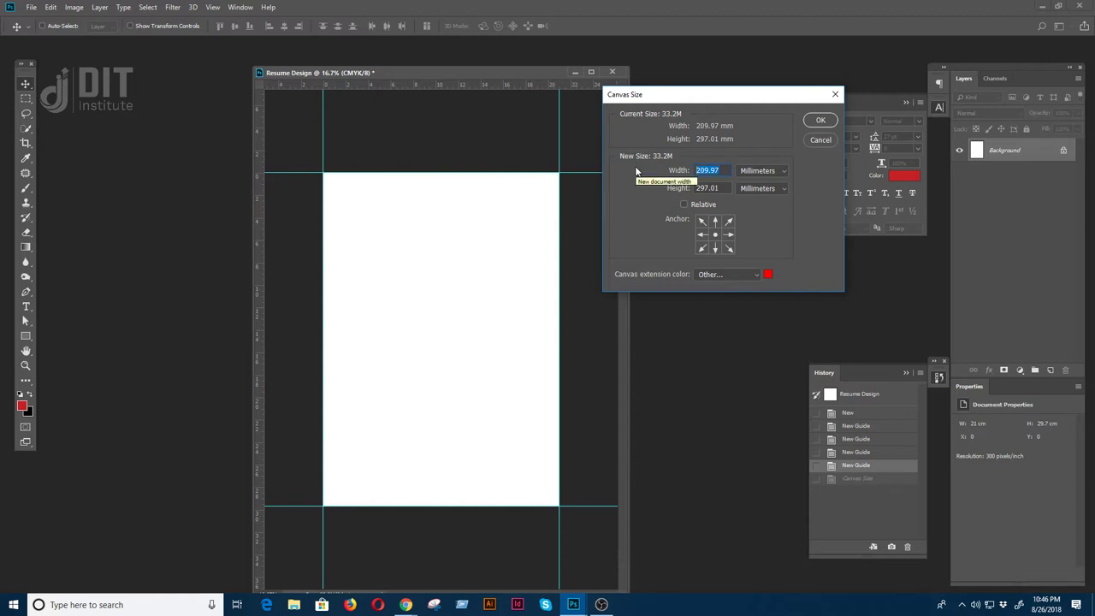
{"action": "type", "text": "216"}
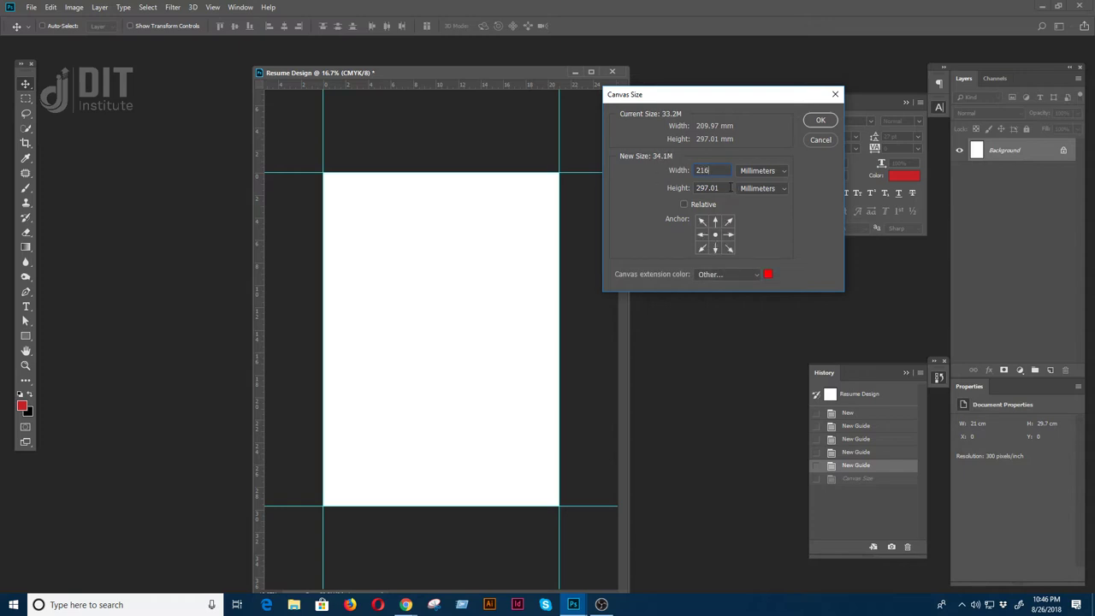
{"action": "key", "text": "Tab"}
{"action": "type", "text": "303"}
- Choose a strong red as the canvas extension colour and confirm it
{"action": "left_click", "coordinate": [768, 274]}
{"action": "left_click", "coordinate": [510, 422]}
{"action": "left_click_drag", "start_coordinate": [510, 422], "coordinate": [631, 396]}
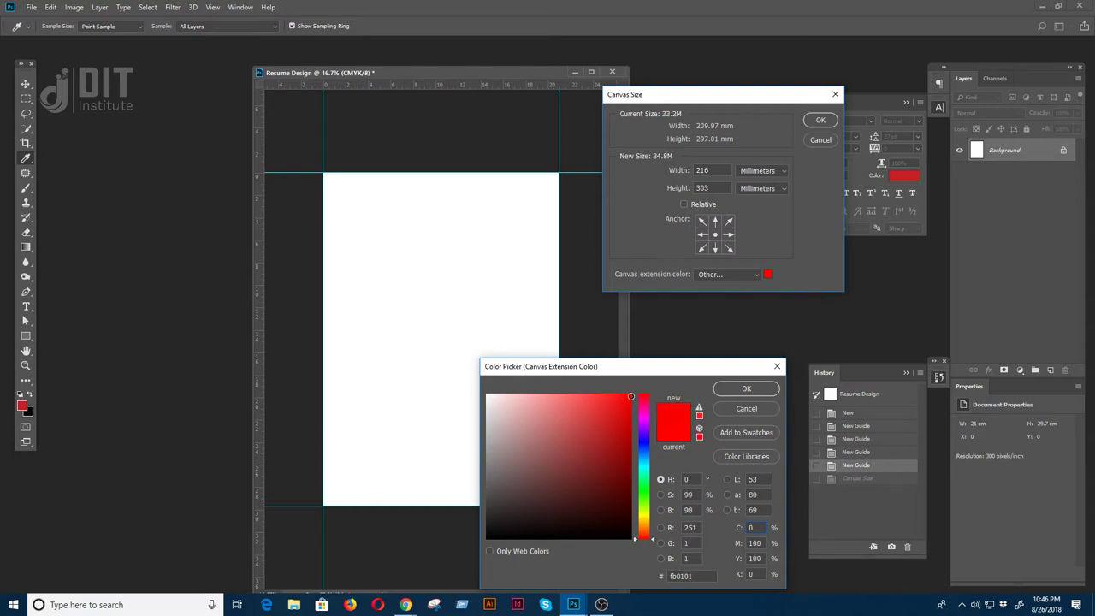
{"action": "left_click", "coordinate": [745, 387]}
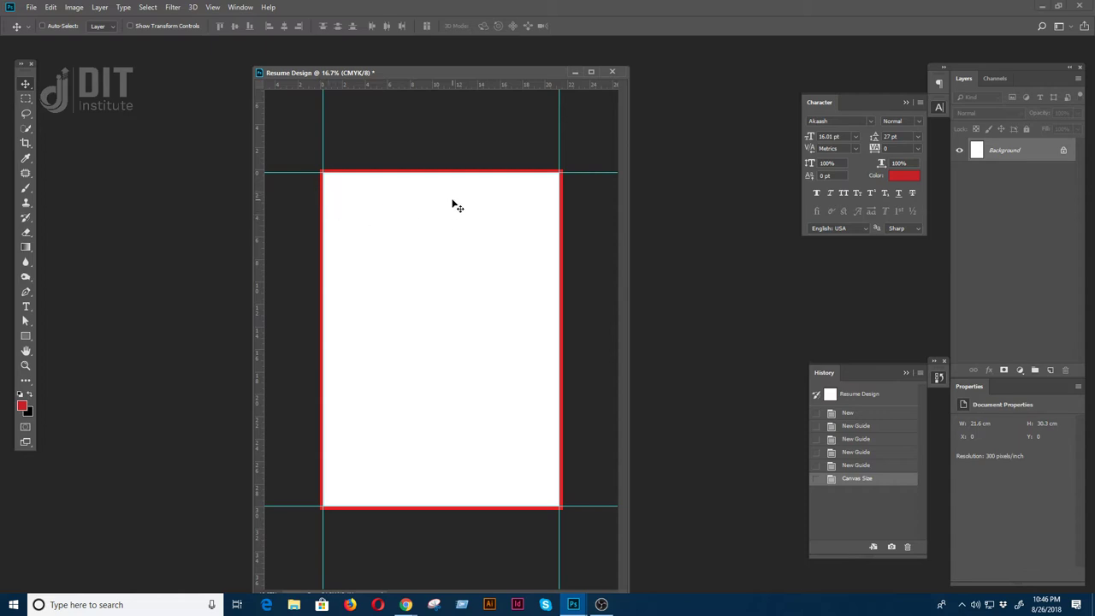
- Draw a white rectangle covering the page between the guides
{"action": "left_click", "coordinate": [26, 336]}
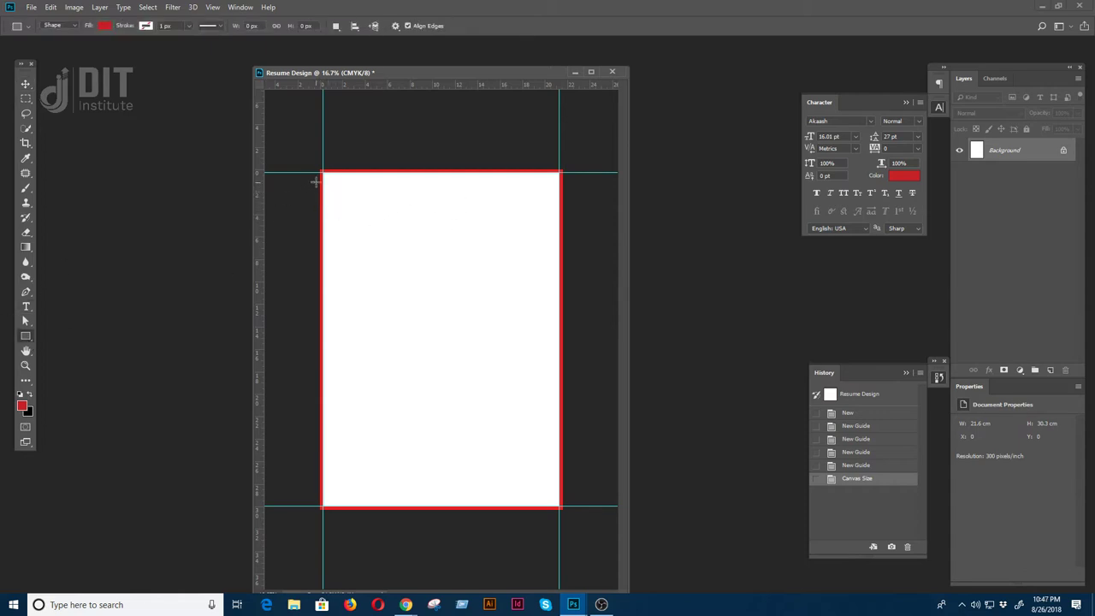
{"action": "mouse_move", "coordinate": [322, 172]}
{"action": "left_mouse_down"}
{"action": "mouse_move", "coordinate": [526, 477]}
{"action": "mouse_move", "coordinate": [559, 507]}
{"action": "left_mouse_up"}
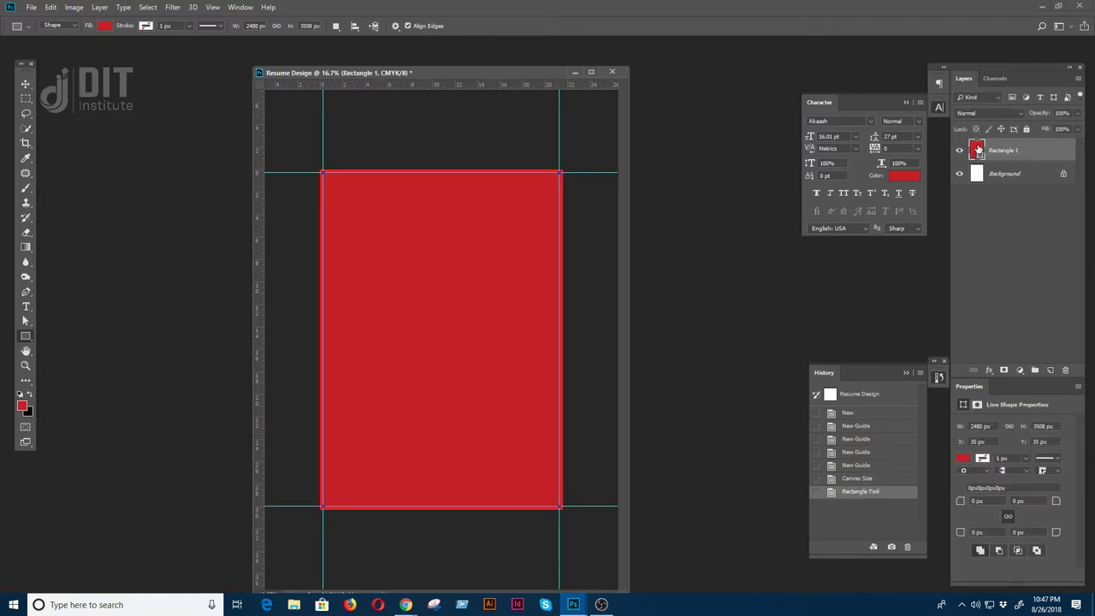
{"action": "double_click", "coordinate": [977, 149]}
{"action": "left_click", "coordinate": [496, 394]}
{"action": "left_click", "coordinate": [487, 395]}
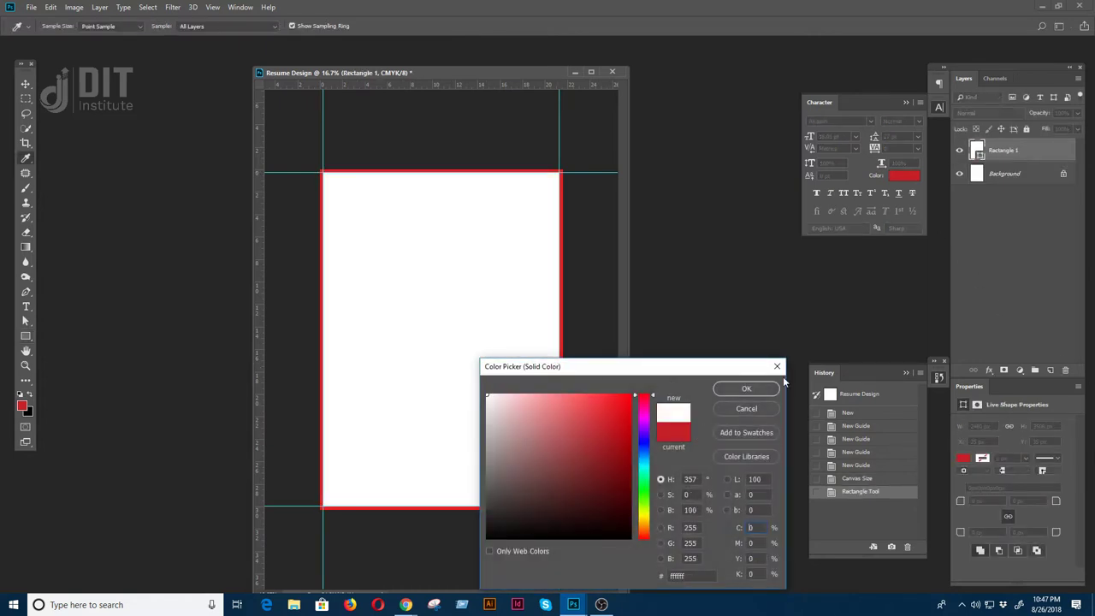
{"action": "left_click", "coordinate": [746, 389]}
- Add a bright red Solid Color fill layer above Background and hide Rectangle 1
{"action": "left_click", "coordinate": [1000, 174]}
{"action": "left_click", "coordinate": [1018, 370]}
{"action": "left_click", "coordinate": [1030, 382]}
{"action": "left_click", "coordinate": [630, 398]}
{"action": "left_click", "coordinate": [742, 390]}
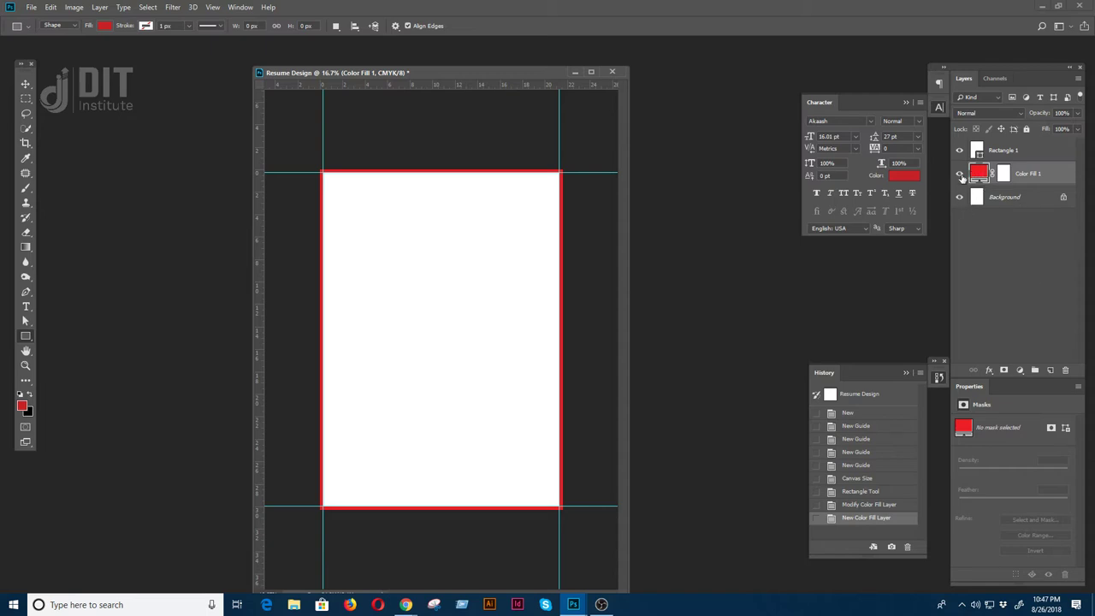
{"action": "left_click", "coordinate": [959, 150]}
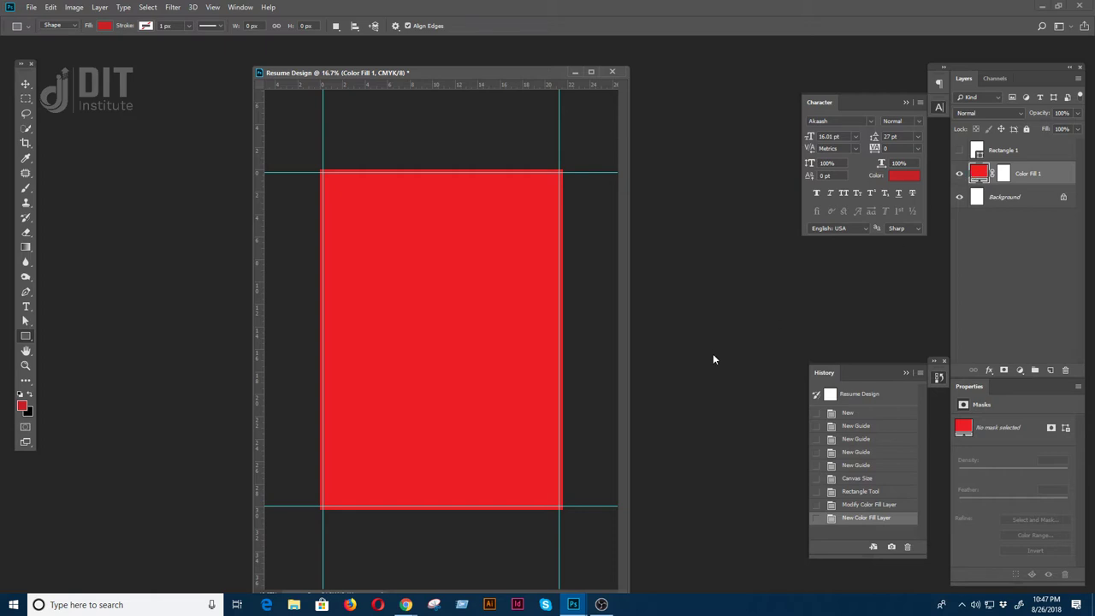
- Delete the empty type layer, show Rectangle 1, and hide Color Fill 1 and Background
{"action": "left_click", "coordinate": [26, 306]}
{"action": "left_click", "coordinate": [354, 352]}
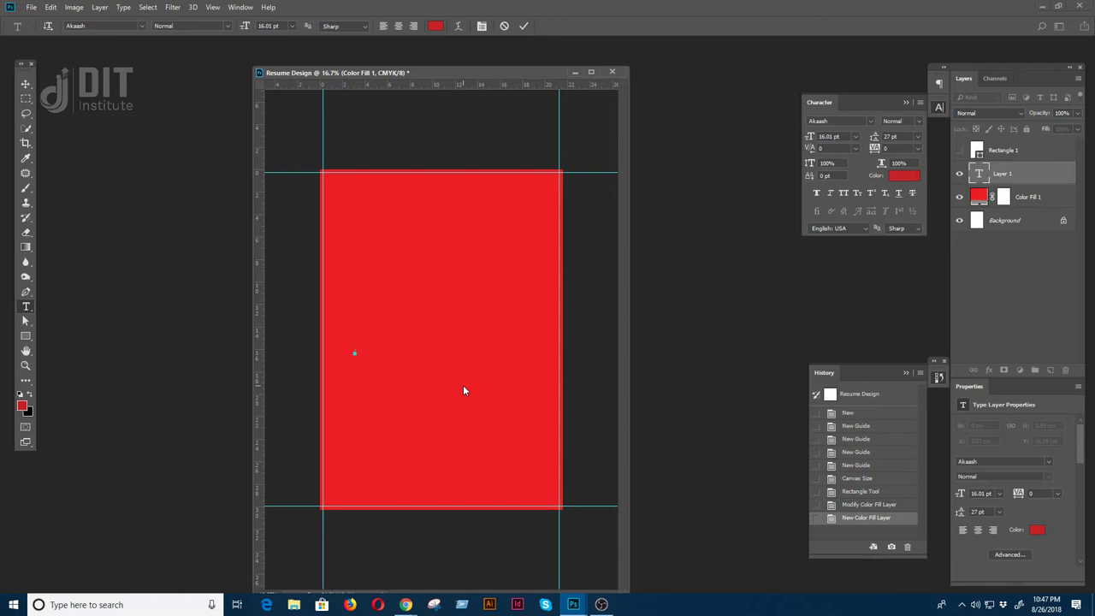
{"action": "left_click", "coordinate": [1015, 177]}
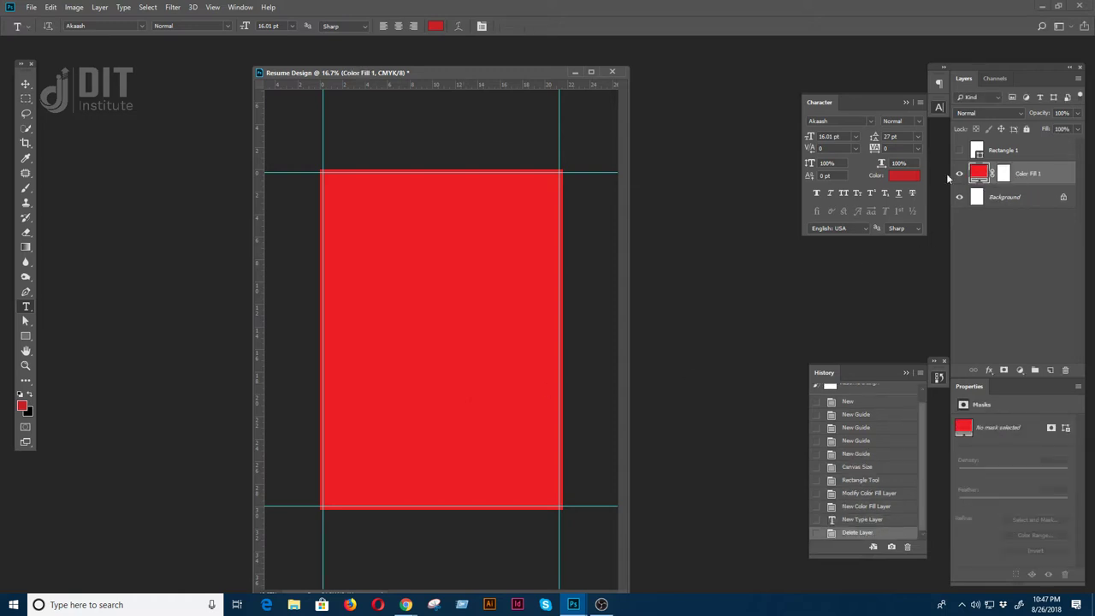
{"action": "left_click", "coordinate": [959, 149]}
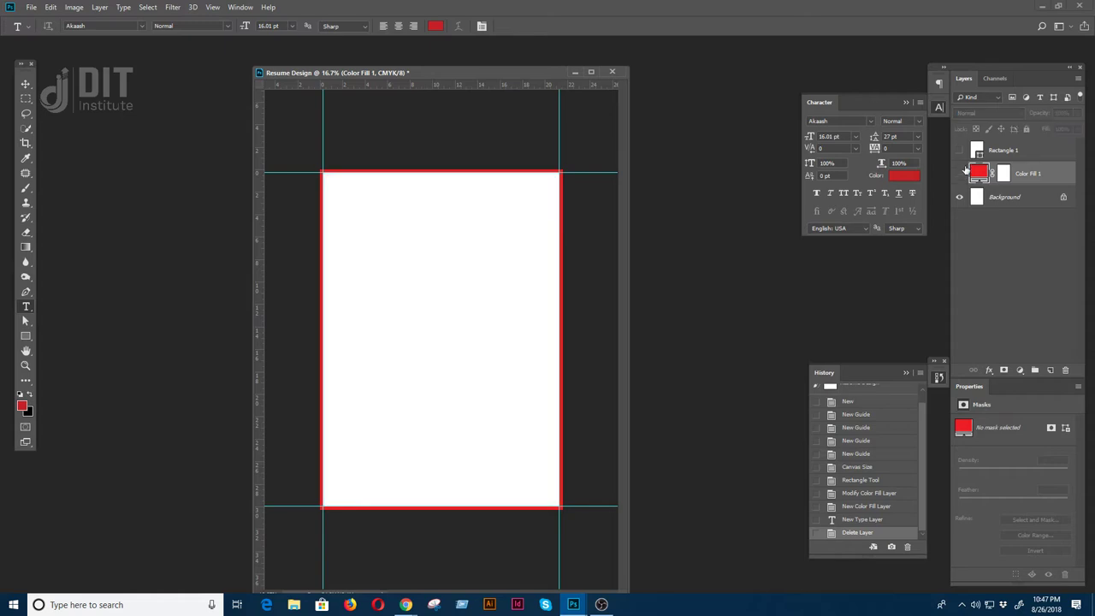
{"action": "left_click_drag", "start_coordinate": [959, 174], "coordinate": [960, 197]}
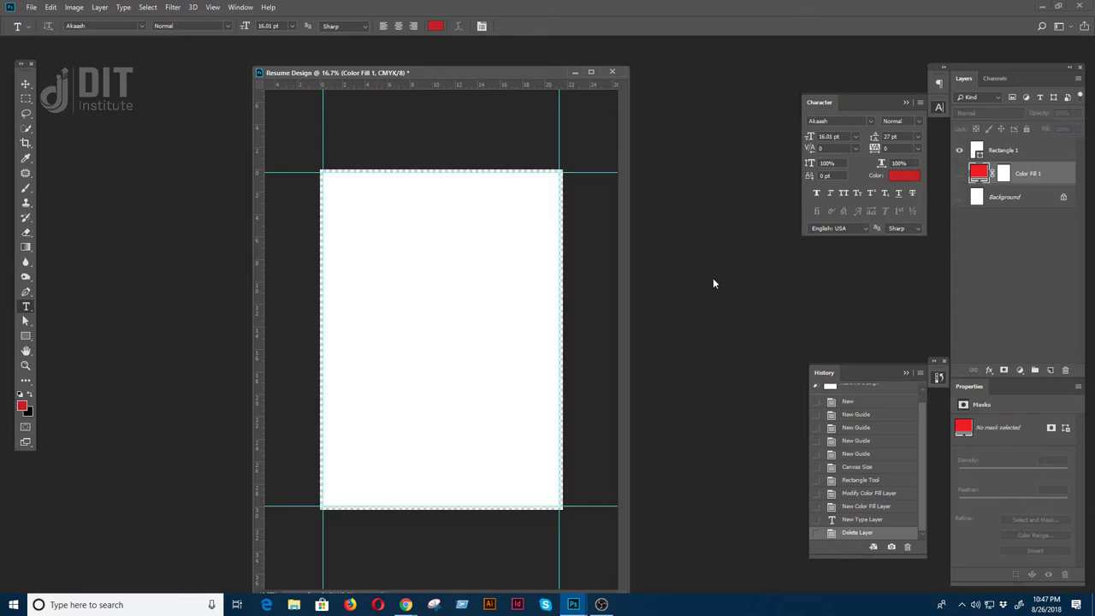
{"action": "key", "text": "f"}
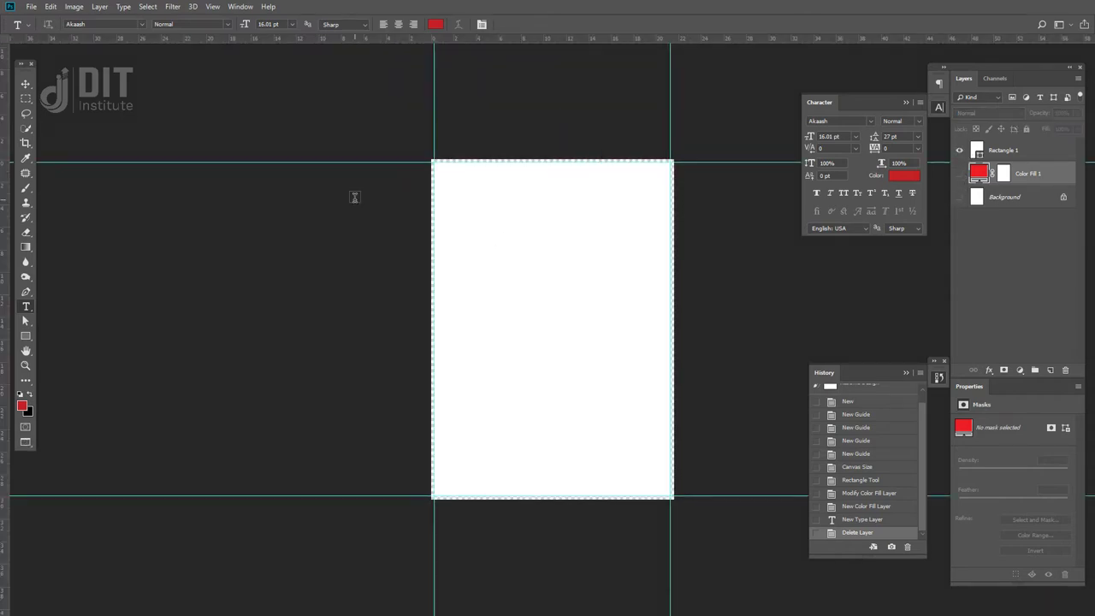
{"action": "key", "text": "ctrl+plus"}
{"action": "key", "text": "ctrl+plus"}
{"action": "left_click_drag", "start_coordinate": [409, 199], "coordinate": [413, 371]}
{"action": "key", "text": "ctrl+plus"}
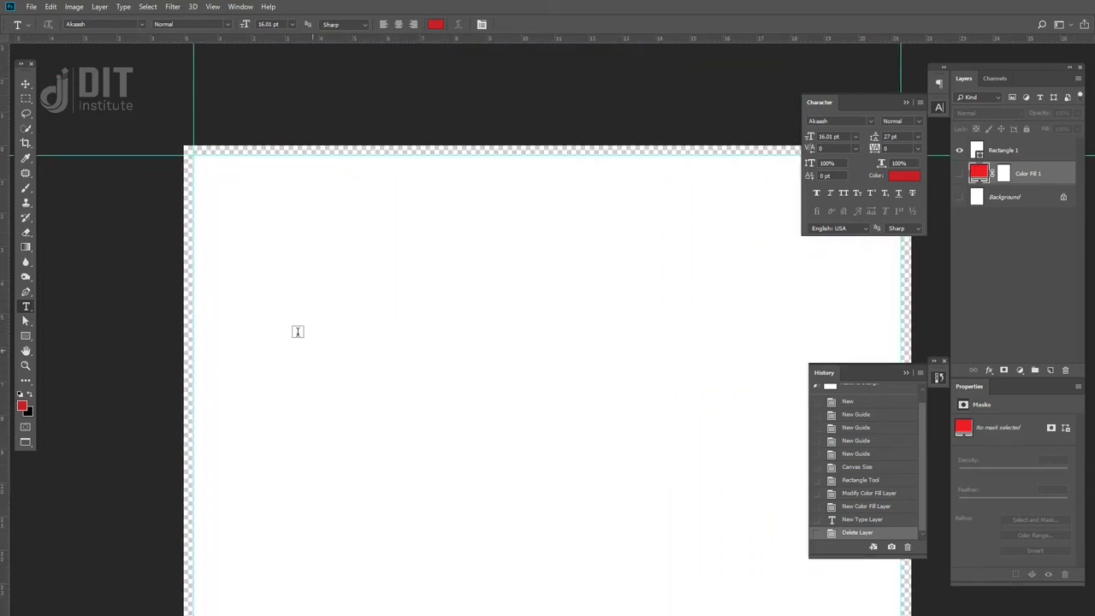
{"action": "left_click_drag", "start_coordinate": [839, 304], "coordinate": [642, 222]}
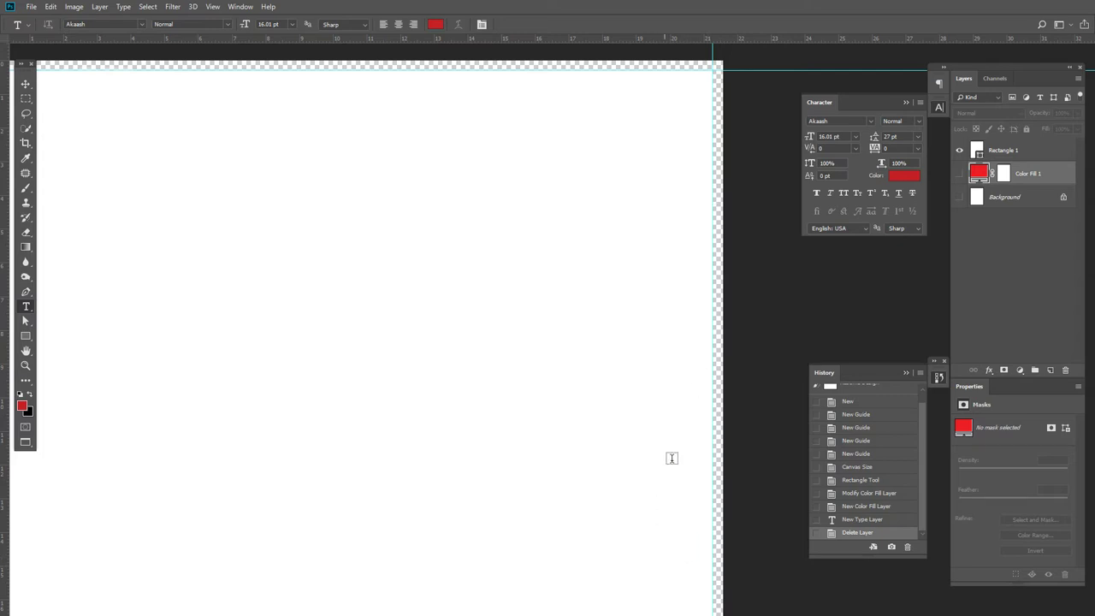
{"action": "scroll", "coordinate": [333, 384], "scroll_direction": "left", "scroll_amount": 2}
{"action": "scroll", "coordinate": [333, 385], "scroll_direction": "down", "scroll_amount": 2}
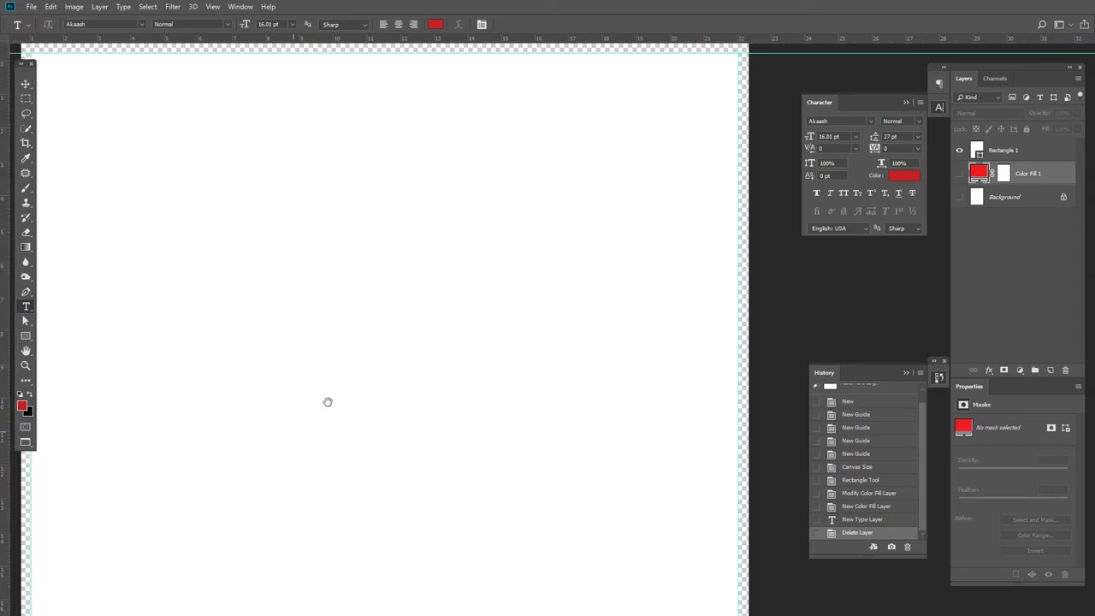
{"action": "key", "text": "ctrl+minus"}
{"action": "key", "text": "ctrl+minus"}
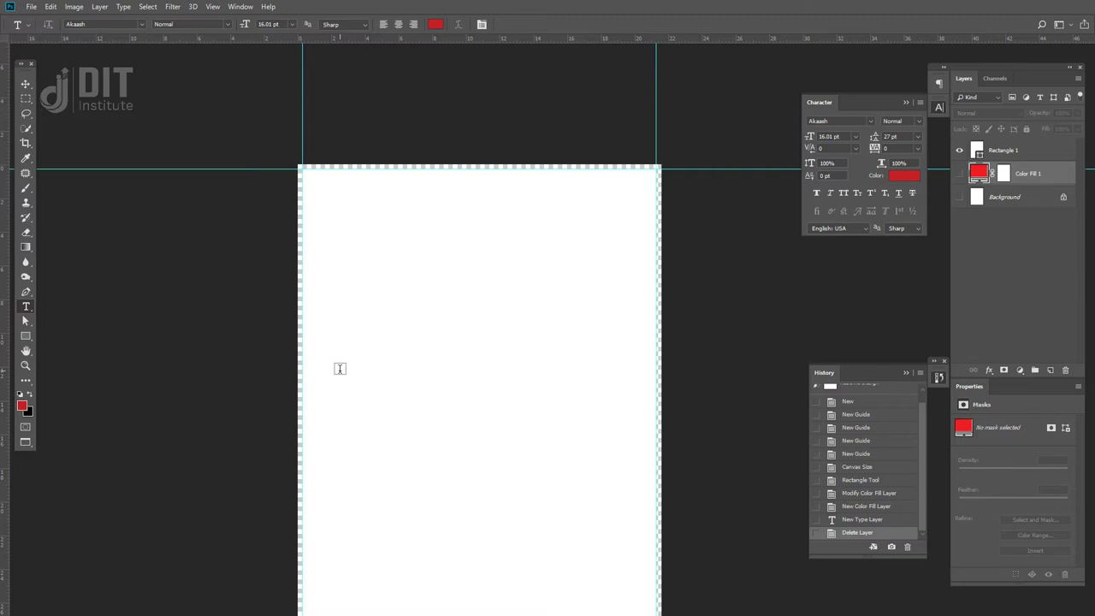
{"action": "left_click", "coordinate": [26, 335]}
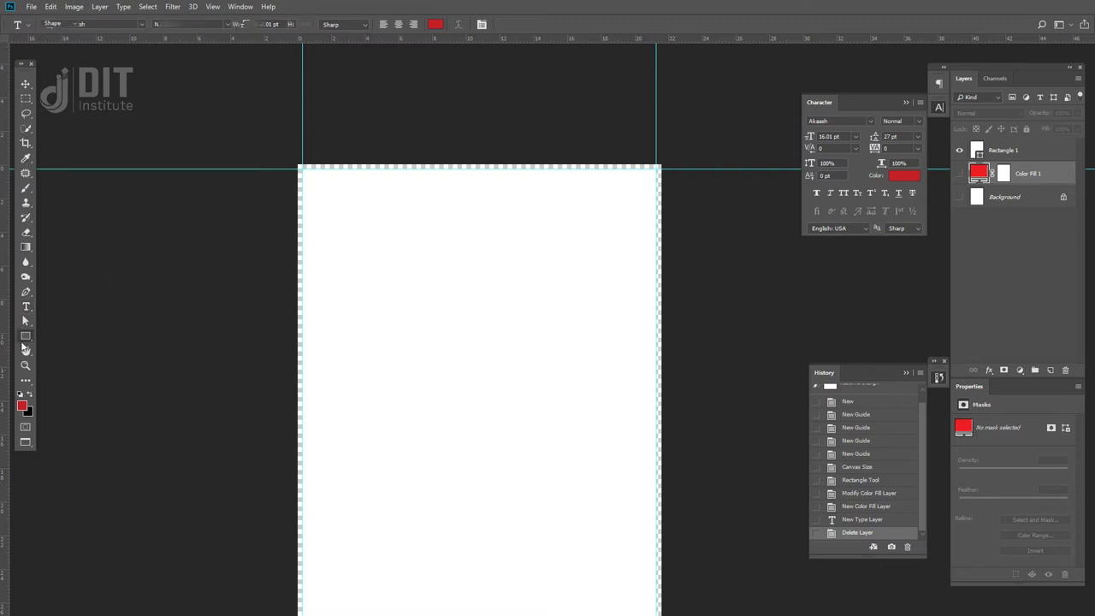
{"action": "key", "text": "f"}
{"action": "key", "text": "f"}
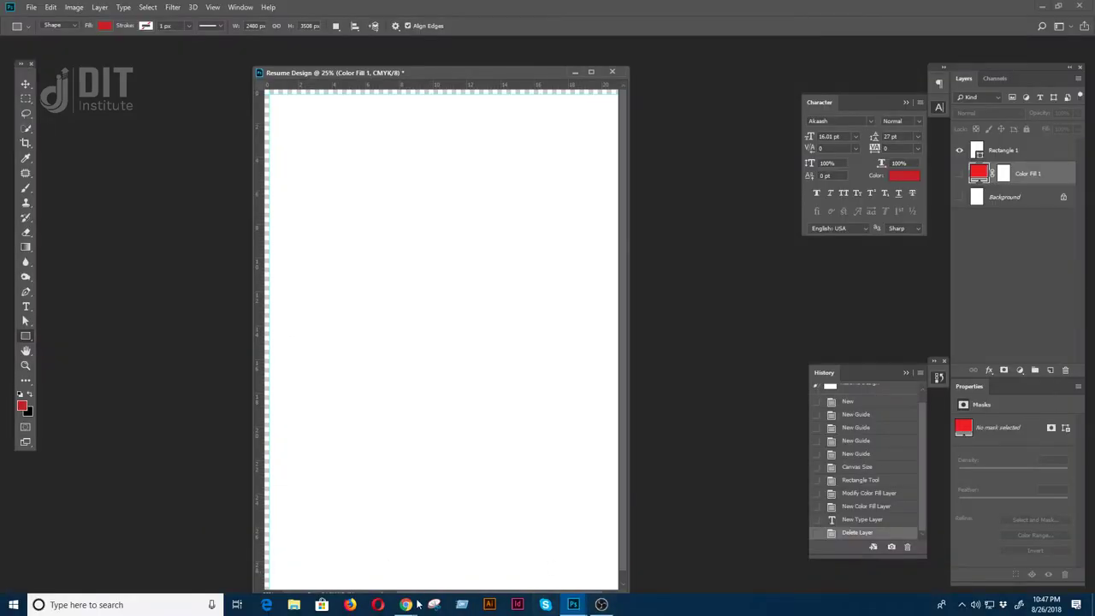
- Load graphicriver.net's home page in a new Chrome tab
{"action": "mouse_move", "coordinate": [408, 605]}
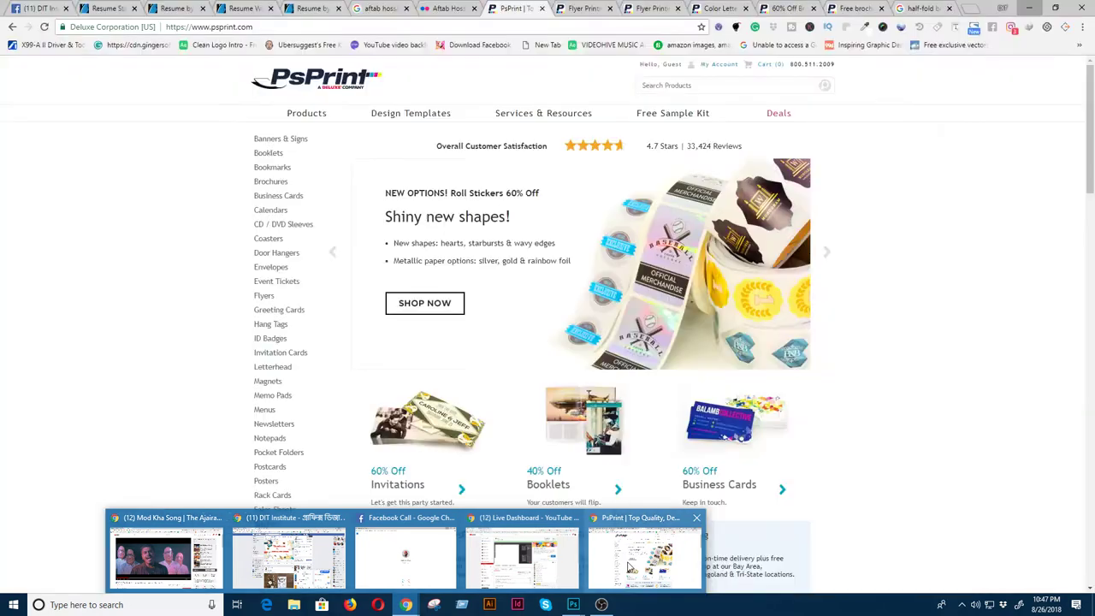
{"action": "left_click", "coordinate": [644, 552]}
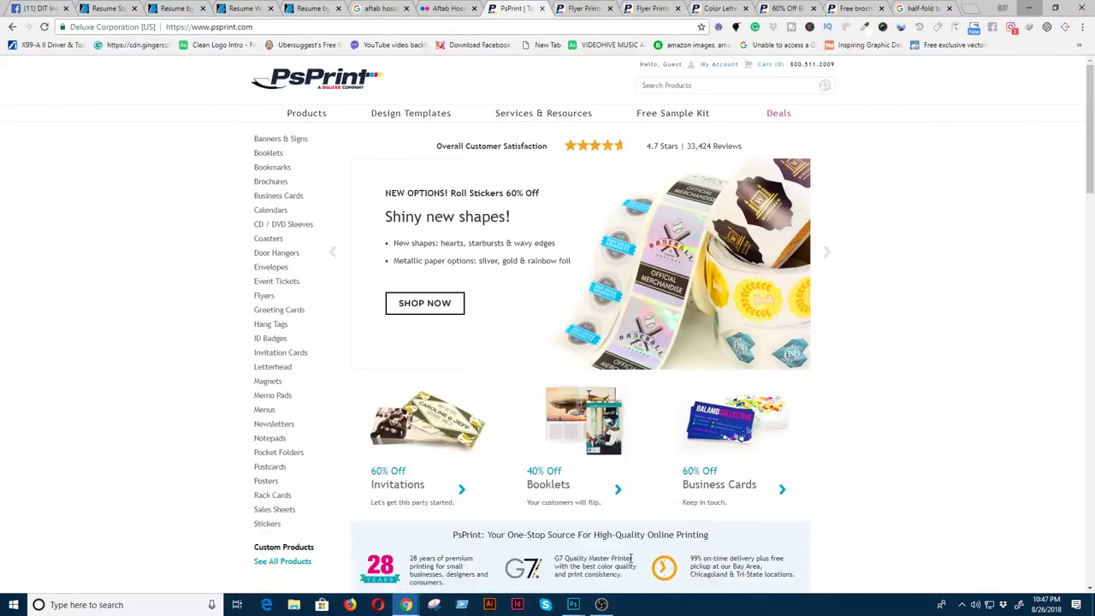
{"action": "left_click", "coordinate": [924, 7]}
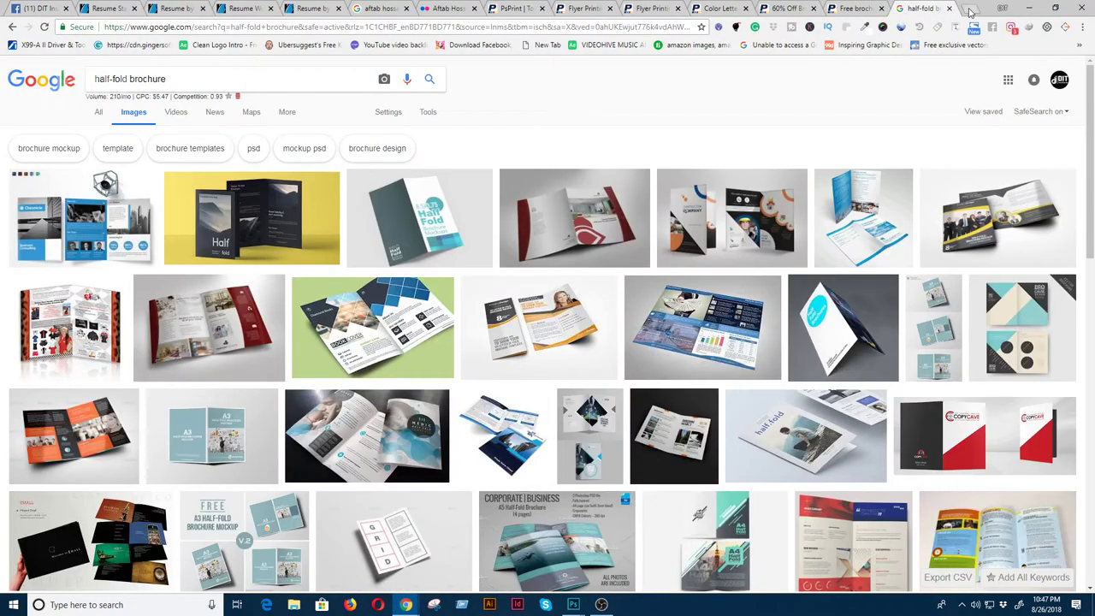
{"action": "left_click", "coordinate": [970, 8]}
{"action": "left_click", "coordinate": [419, 229]}
{"action": "type", "text": "g"}
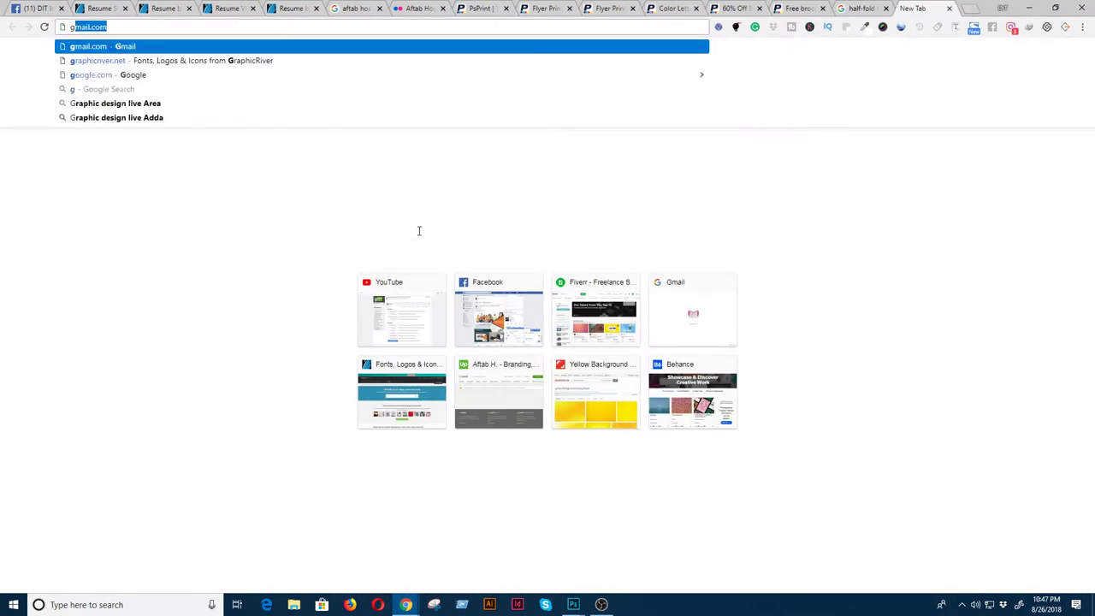
{"action": "type", "text": "raphic"}
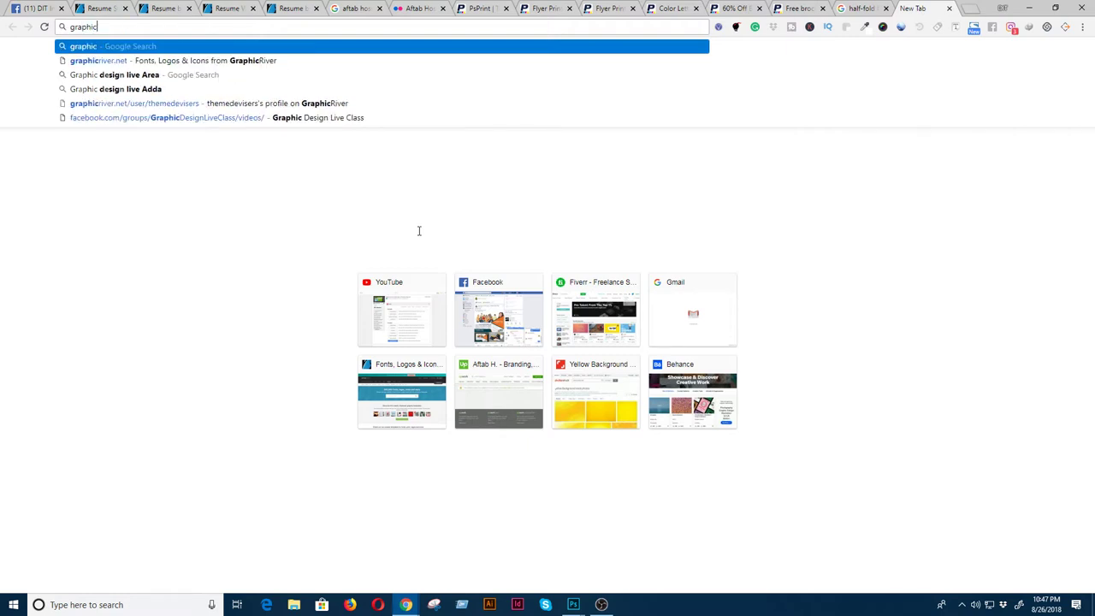
{"action": "key", "text": "Down"}
{"action": "key", "text": "Return"}
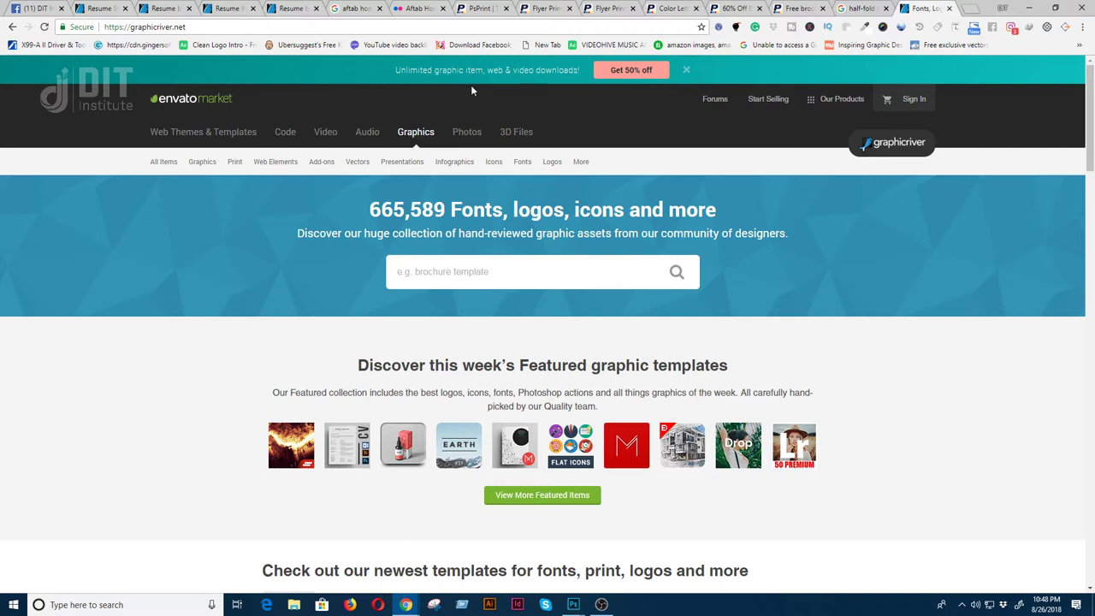
- Search Google for 'graphicriver print template' and open the Print Templates Submission Requirements help article in a new tab
{"action": "left_click", "coordinate": [862, 9]}
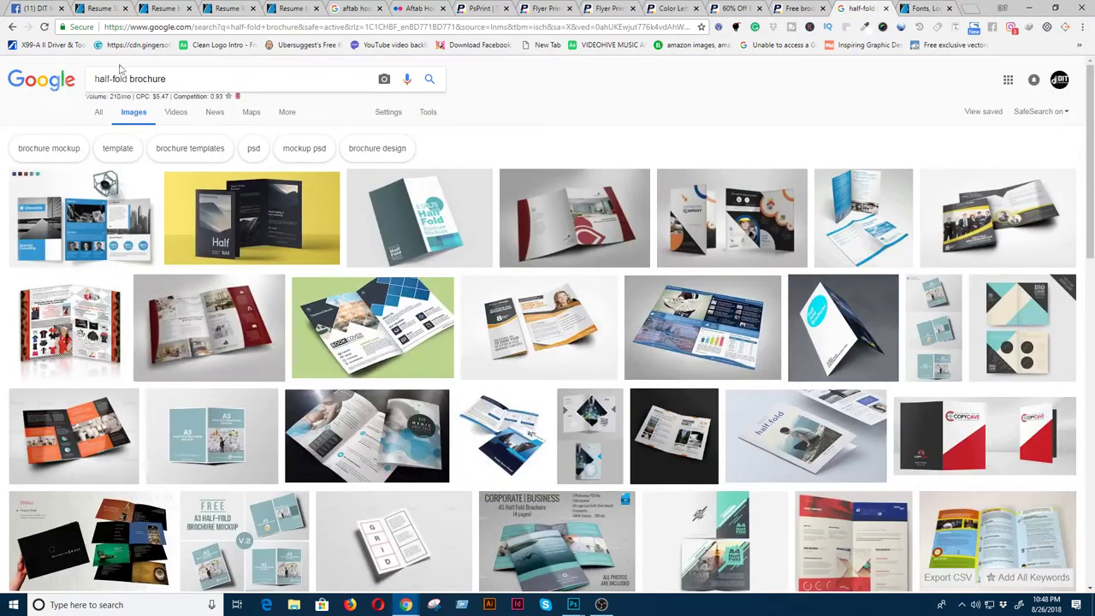
{"action": "triple_click", "coordinate": [190, 80]}
{"action": "type", "text": "graphic"}
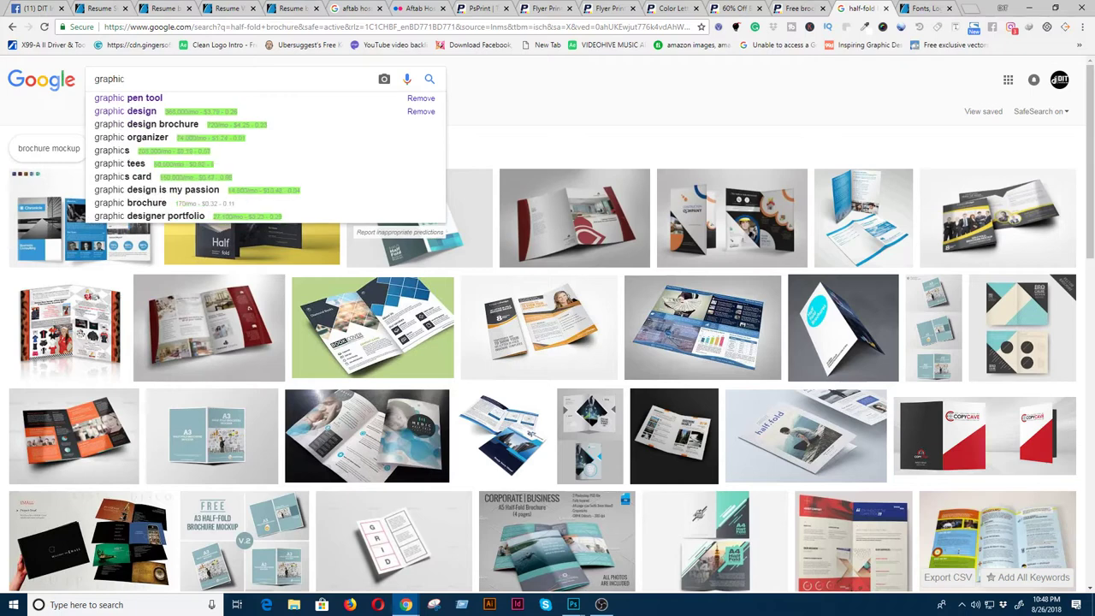
{"action": "type", "text": "reiver"}
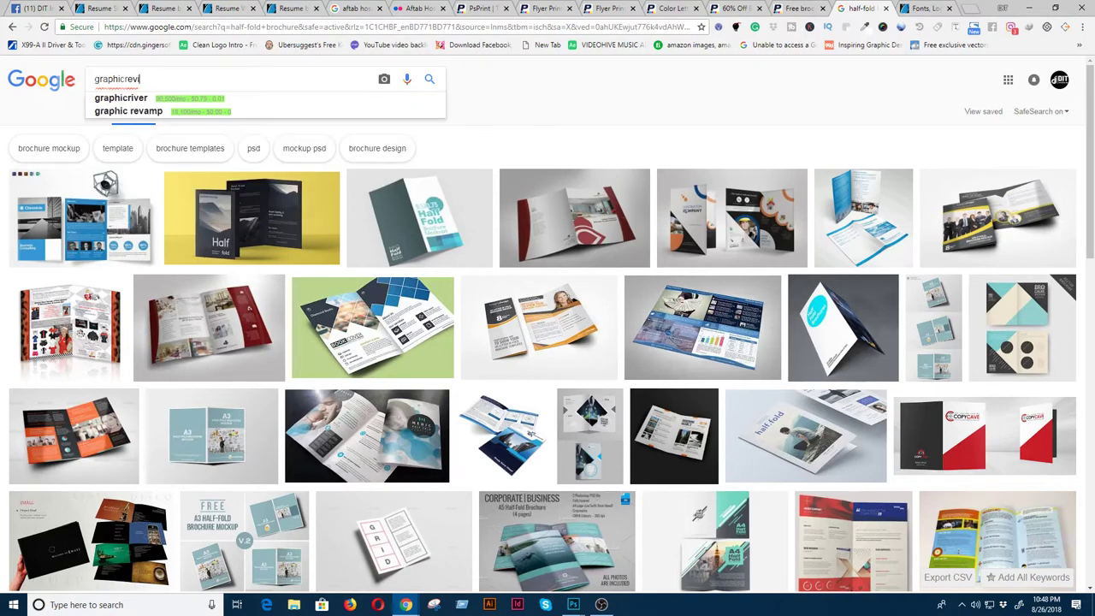
{"action": "type", "text": " print"}
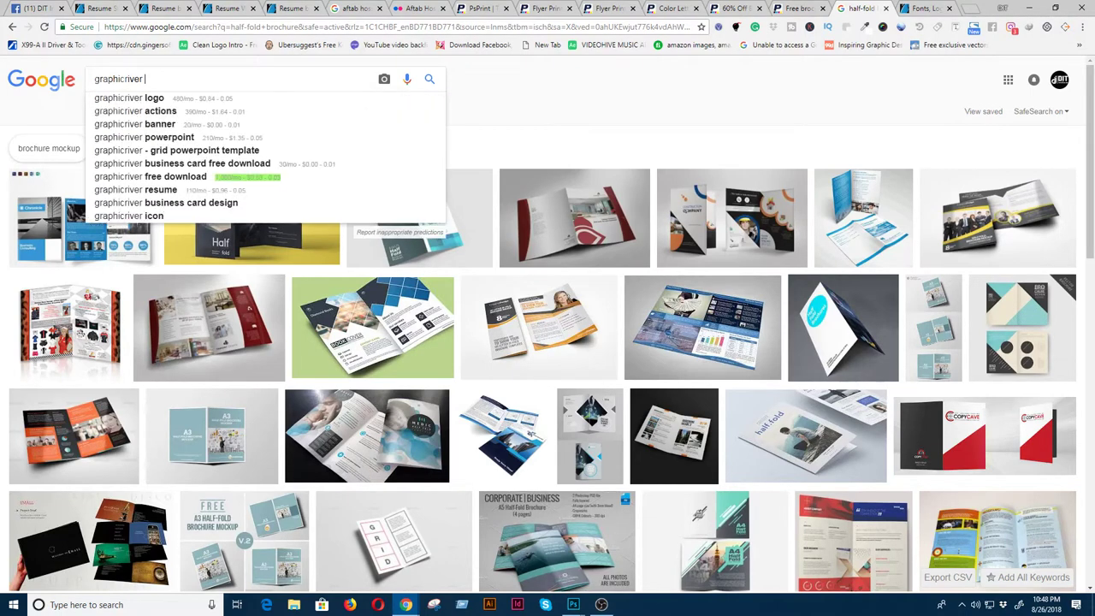
{"action": "type", "text": " temple"}
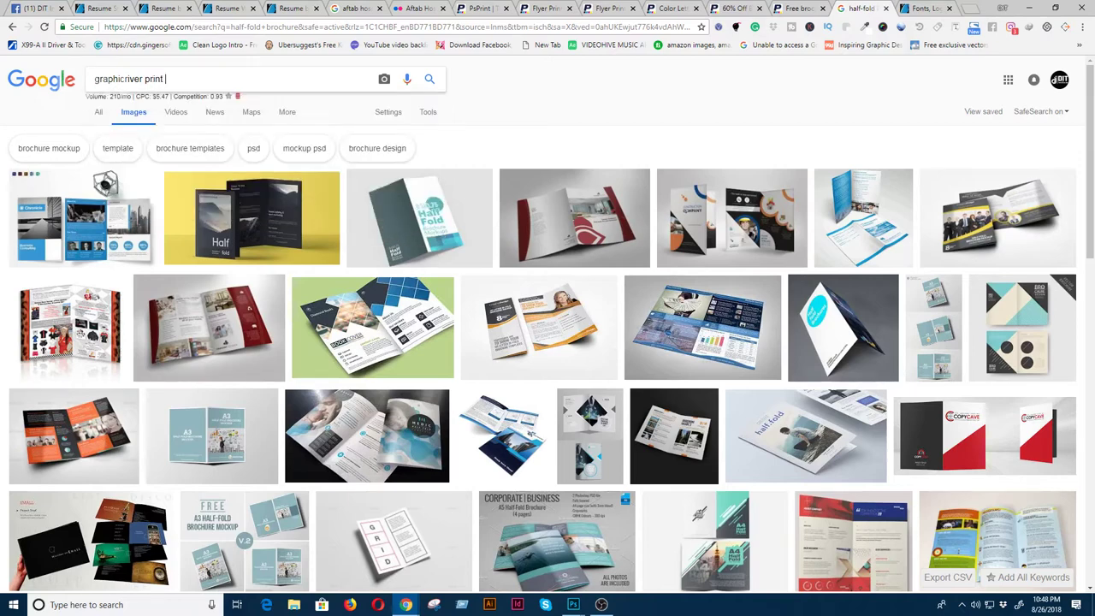
{"action": "type", "text": "t"}
{"action": "key", "text": "Return"}
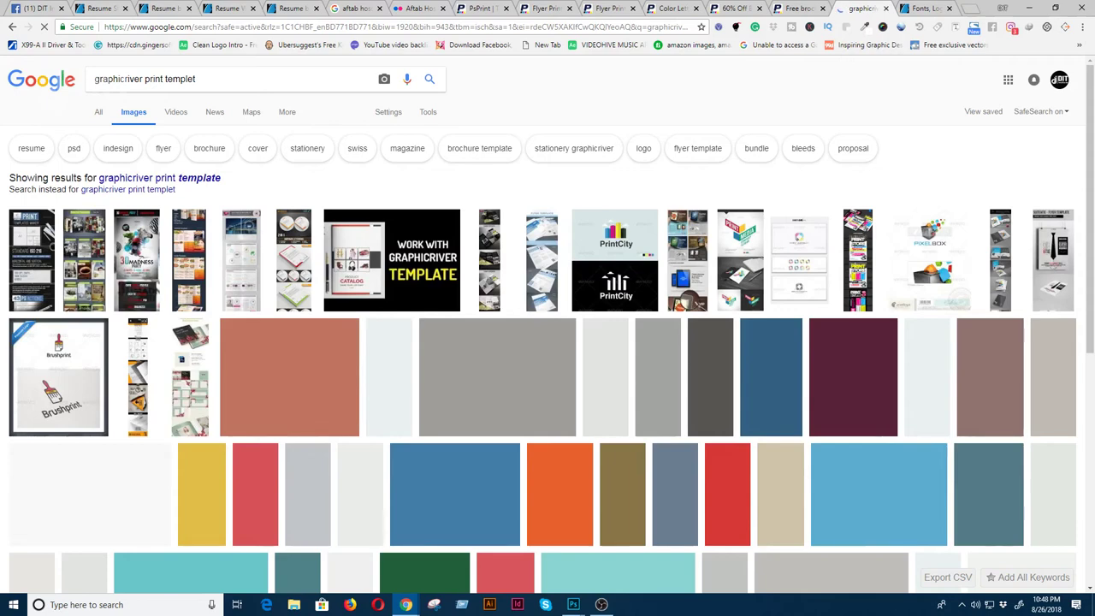
{"action": "left_click", "coordinate": [96, 116]}
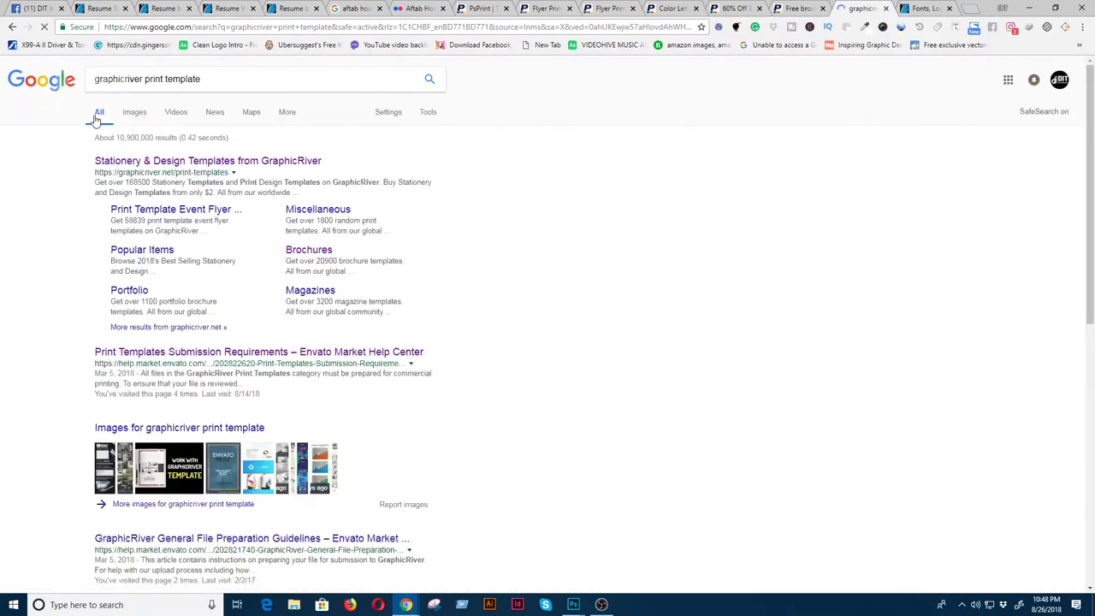
{"action": "right_click", "coordinate": [255, 357]}
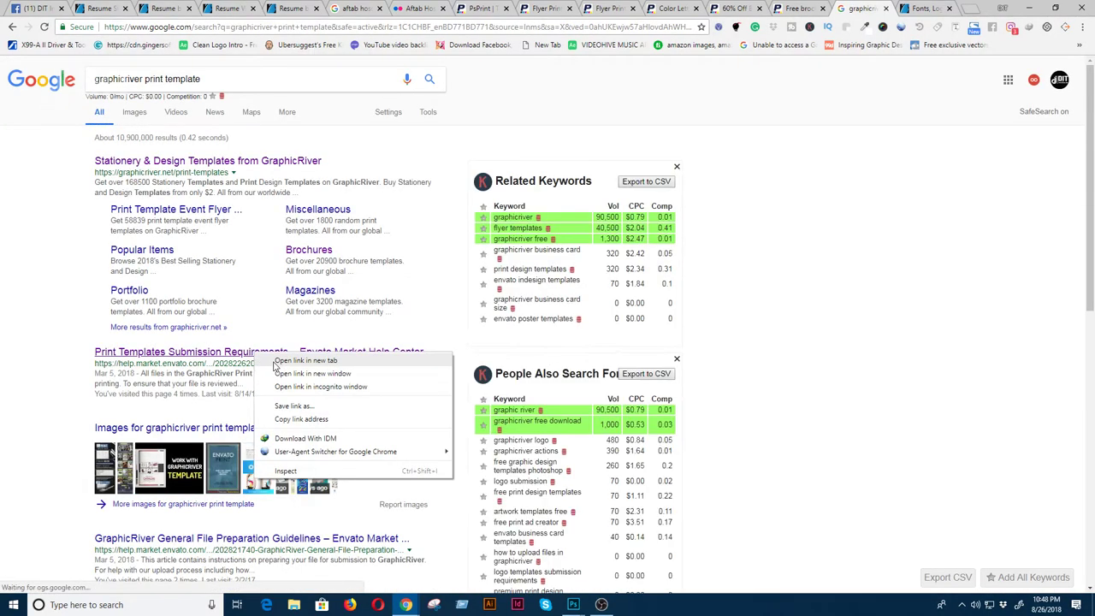
{"action": "left_click", "coordinate": [276, 364]}
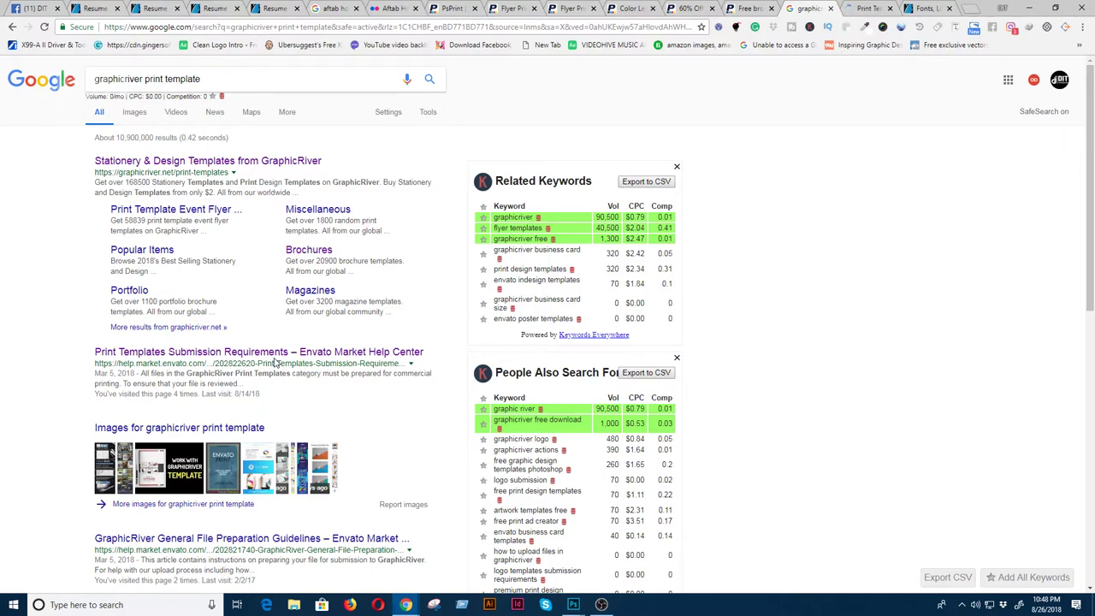
{"action": "left_click", "coordinate": [852, 10]}
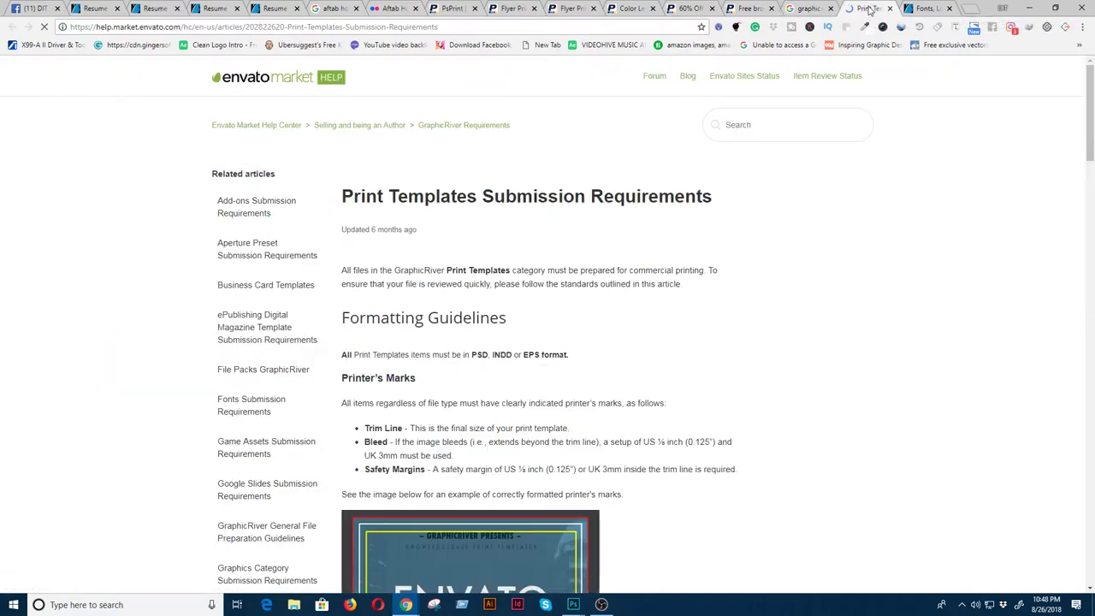
- Scroll the article to the Printer's Marks section and its 3mm bleed, trim and safety example
{"action": "scroll", "coordinate": [682, 442], "scroll_direction": "down", "scroll_amount": 2}
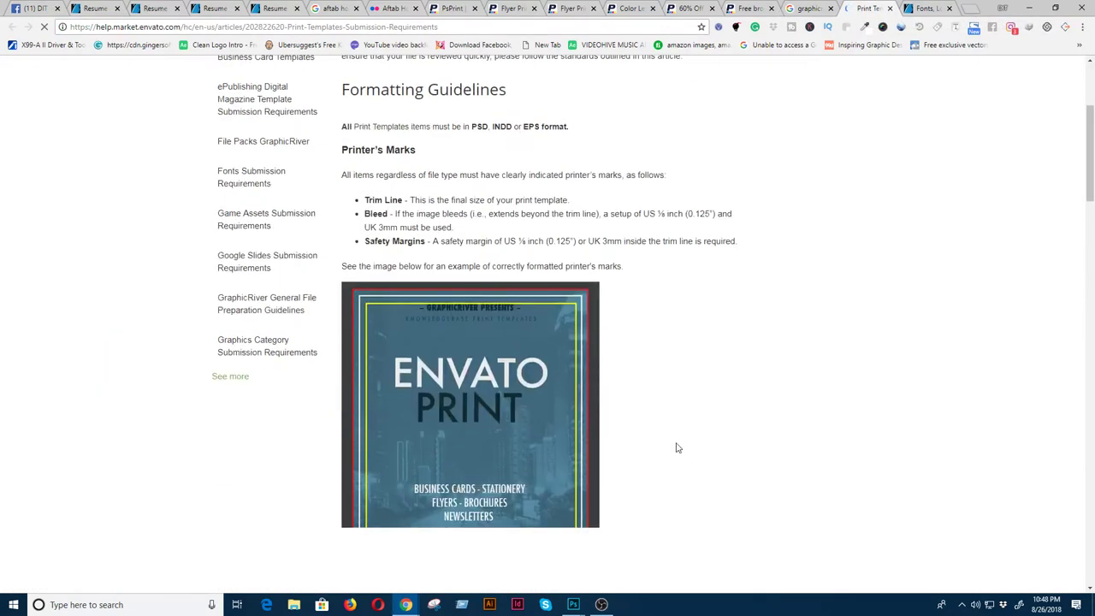
{"action": "scroll", "coordinate": [680, 443], "scroll_direction": "down", "scroll_amount": 2}
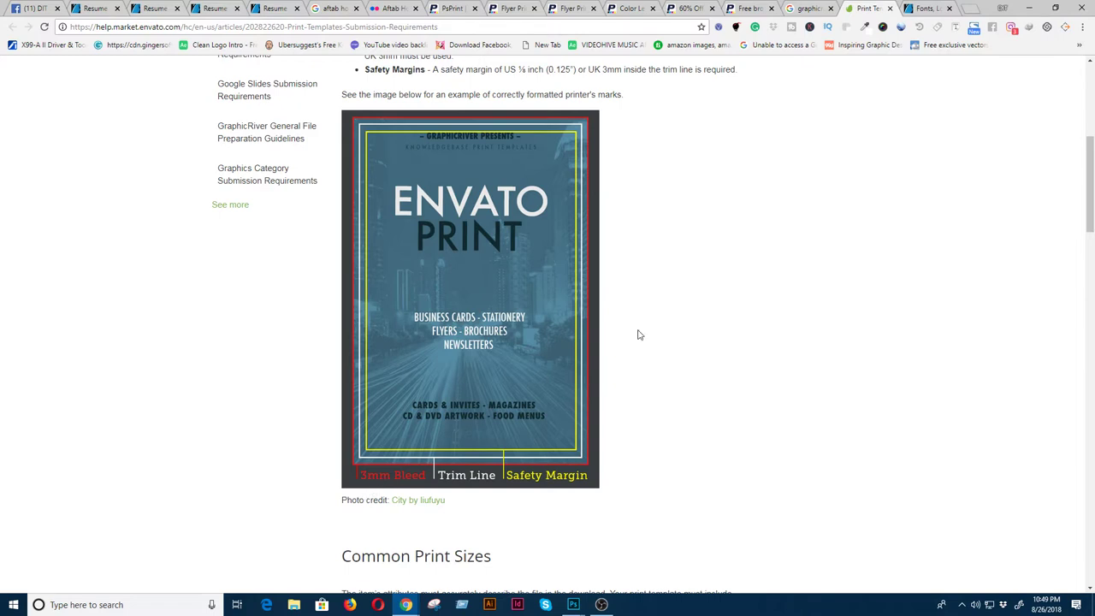
{"action": "scroll", "coordinate": [641, 333], "scroll_direction": "up", "scroll_amount": 1}
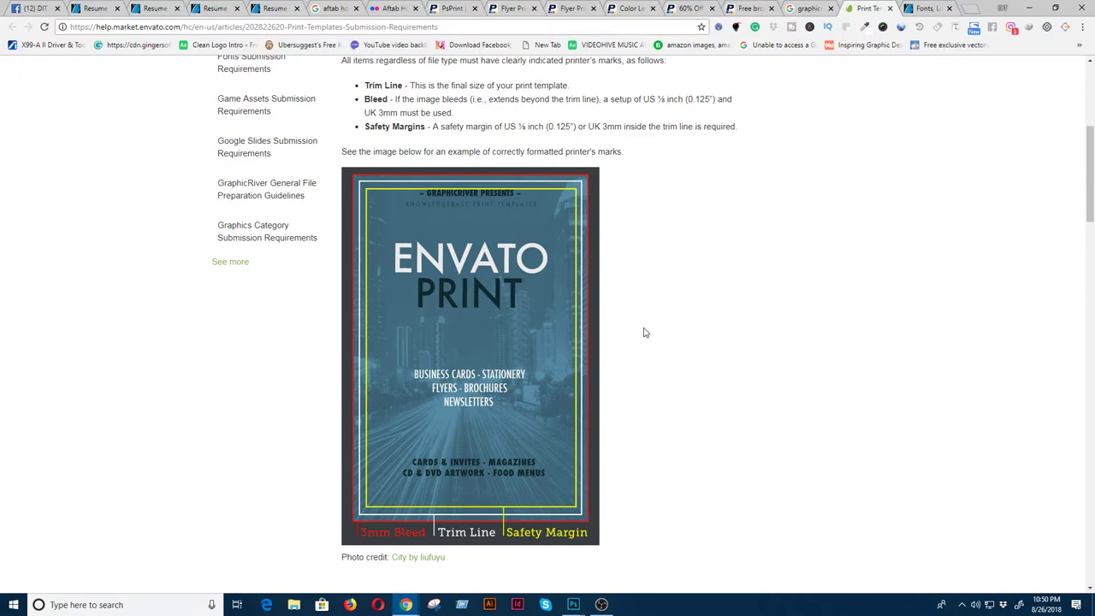
- Scroll through the printer's marks example again, then switch back to the Photoshop Resume Design document
{"action": "scroll", "coordinate": [394, 152], "scroll_direction": "up", "scroll_amount": 2}
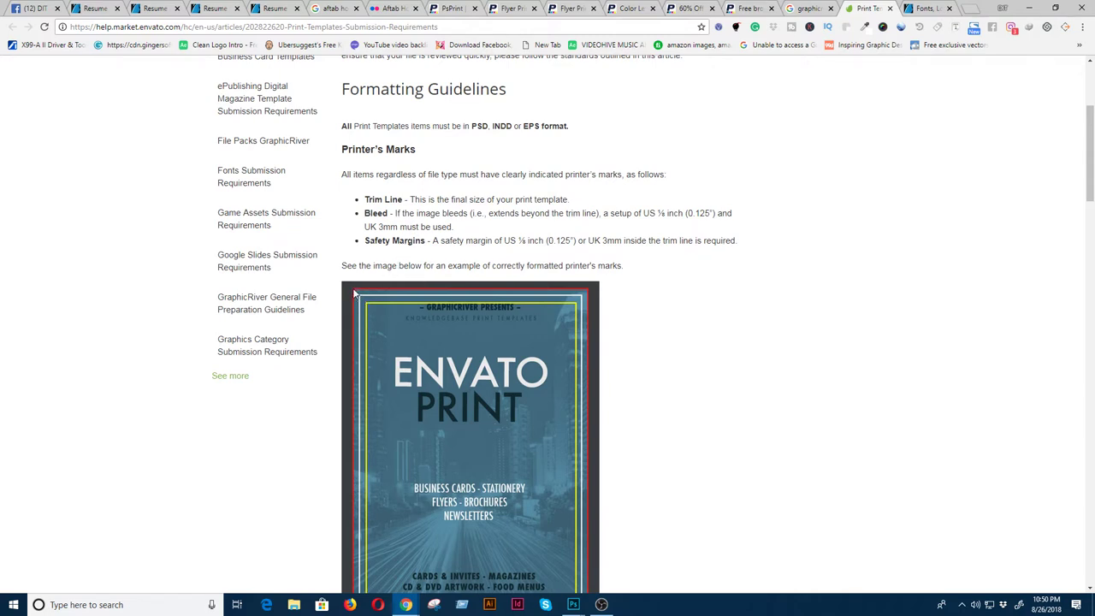
{"action": "scroll", "coordinate": [596, 253], "scroll_direction": "down", "scroll_amount": 1}
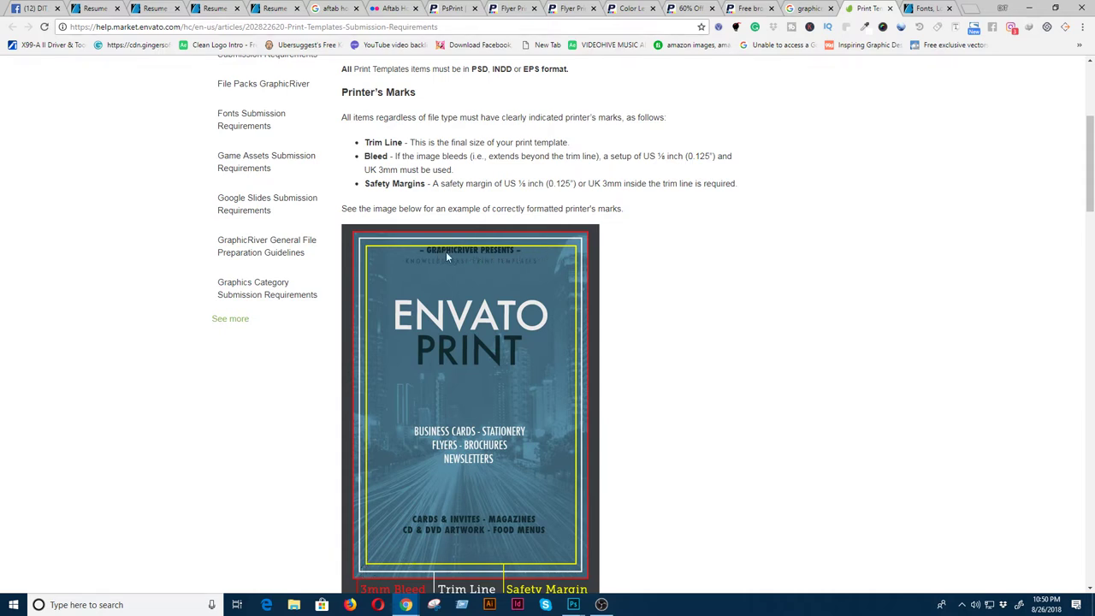
{"action": "scroll", "coordinate": [475, 555], "scroll_direction": "down", "scroll_amount": 1}
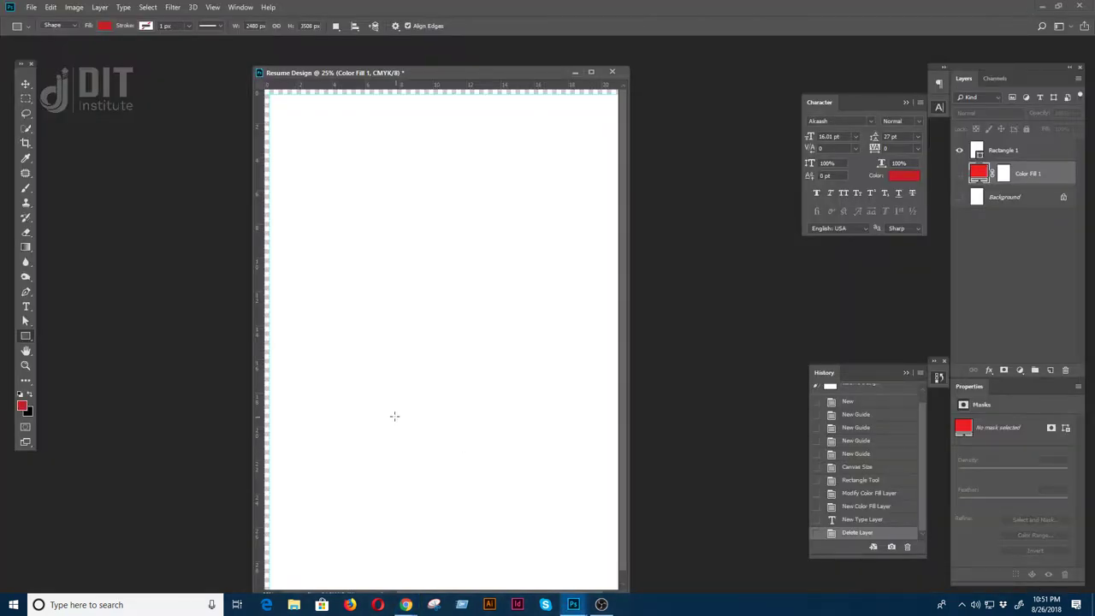
{"action": "left_click", "coordinate": [1029, 8]}
- Compare the resume page with the Envato print templates page, then return to Photoshop
{"action": "key", "text": "ctrl+minus"}
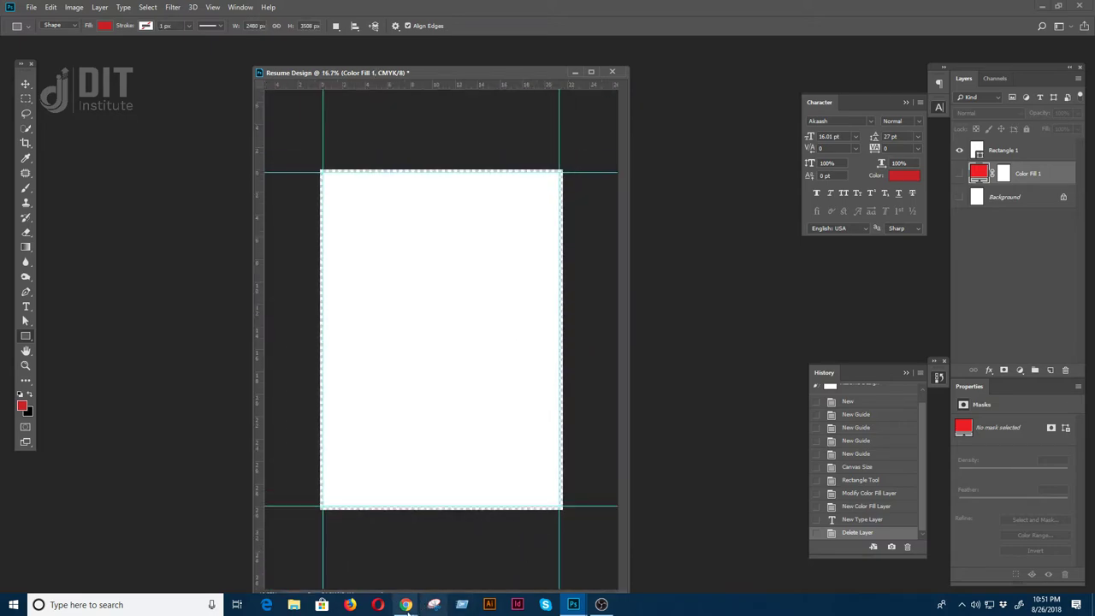
{"action": "mouse_move", "coordinate": [405, 605]}
{"action": "left_click", "coordinate": [645, 556]}
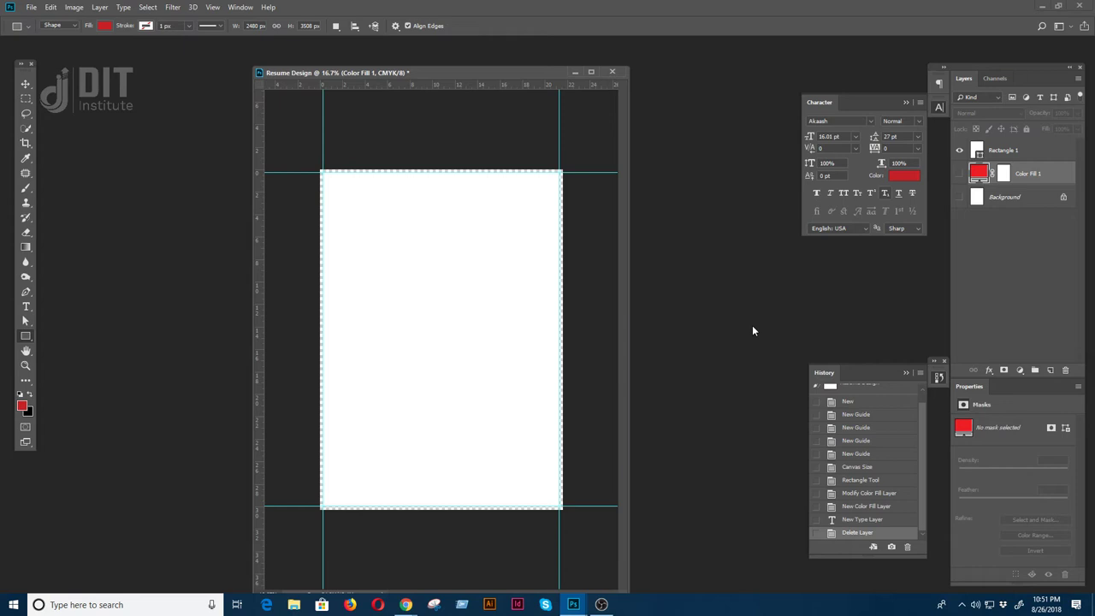
{"action": "left_click", "coordinate": [1029, 7]}
- Show the Resume Design canvas full-screen with its rulers measuring in millimetres
{"action": "key", "text": "ctrl+plus"}
{"action": "key", "text": "f"}
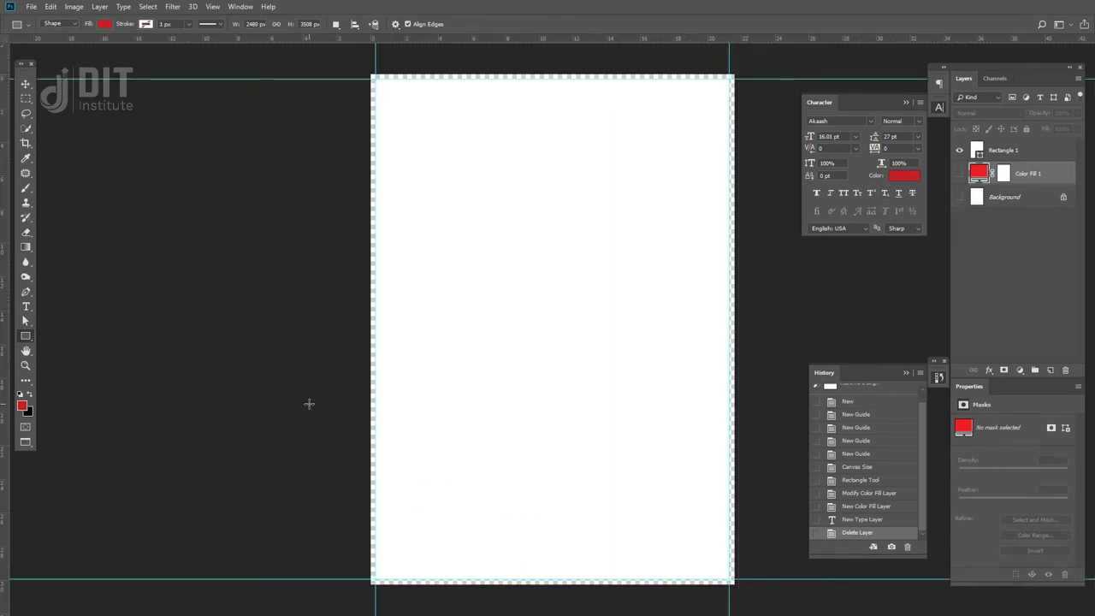
{"action": "key", "text": "ctrl+plus"}
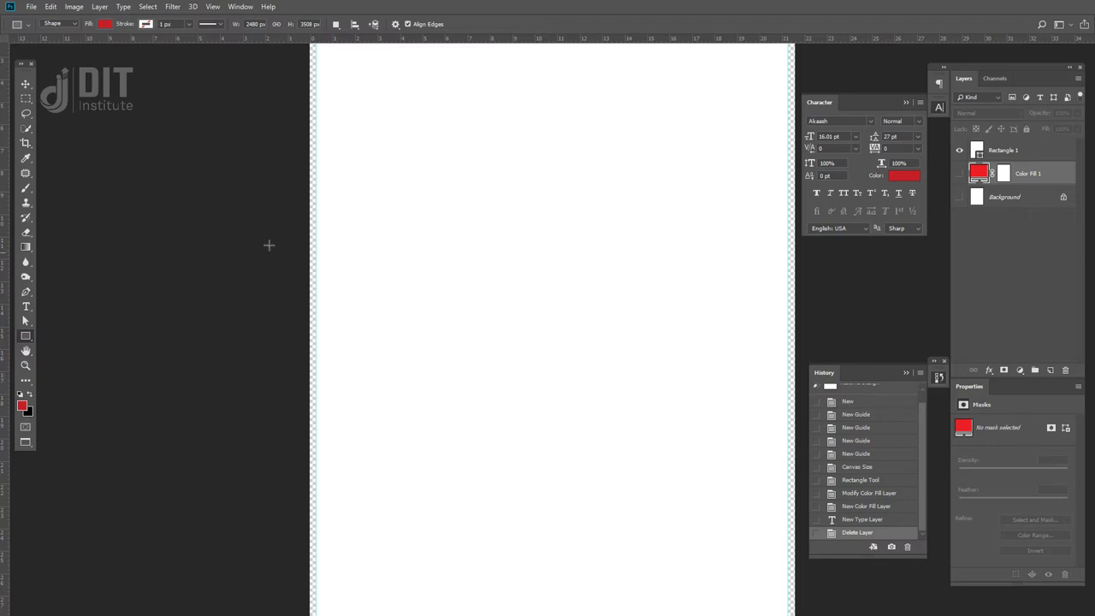
{"action": "right_click", "coordinate": [450, 38]}
{"action": "left_click", "coordinate": [483, 73]}
{"action": "key", "text": "ctrl+plus"}
{"action": "key", "text": "ctrl+plus"}
{"action": "left_click_drag", "start_coordinate": [294, 127], "coordinate": [400, 390]}
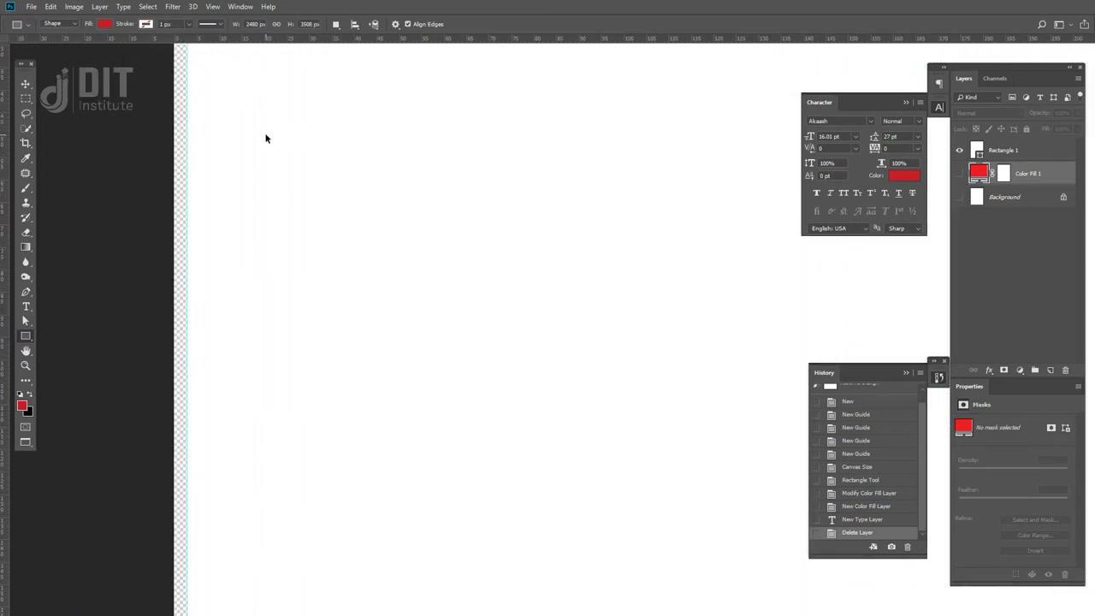
{"action": "key", "text": "ctrl+minus"}
{"action": "key", "text": "ctrl+minus"}
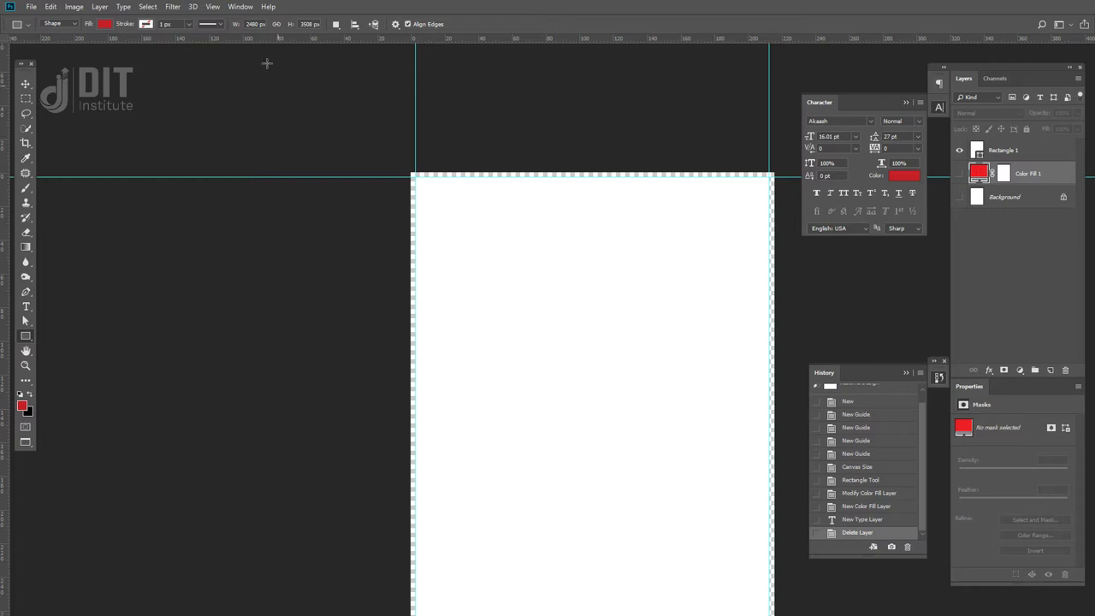
{"action": "left_click", "coordinate": [212, 7]}
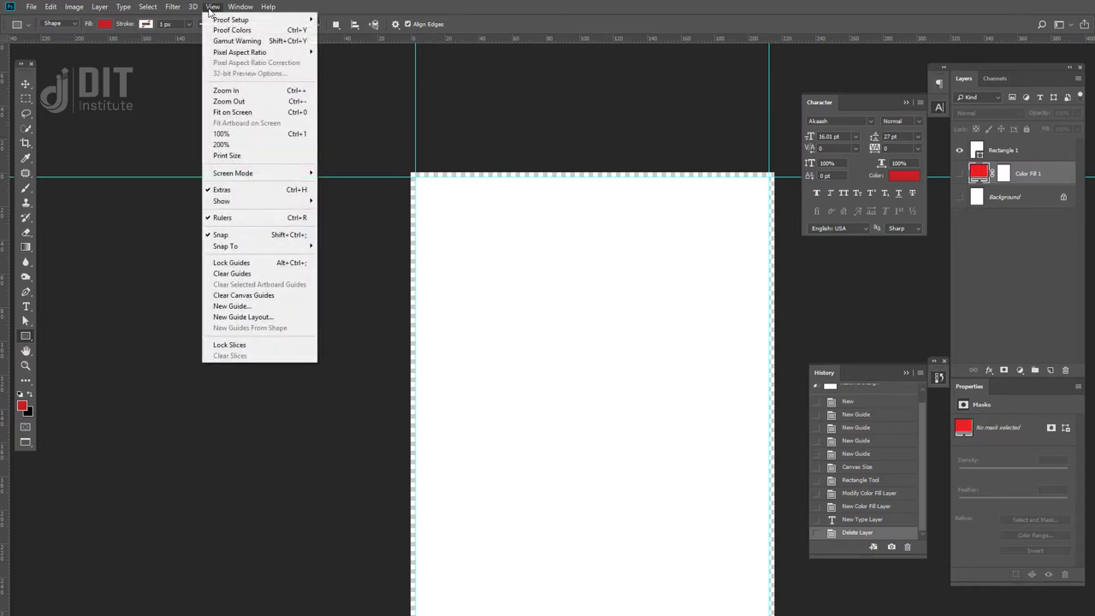
- Create a small 59 × 59 px square shape and give it a bright red fill
{"action": "left_click", "coordinate": [345, 247]}
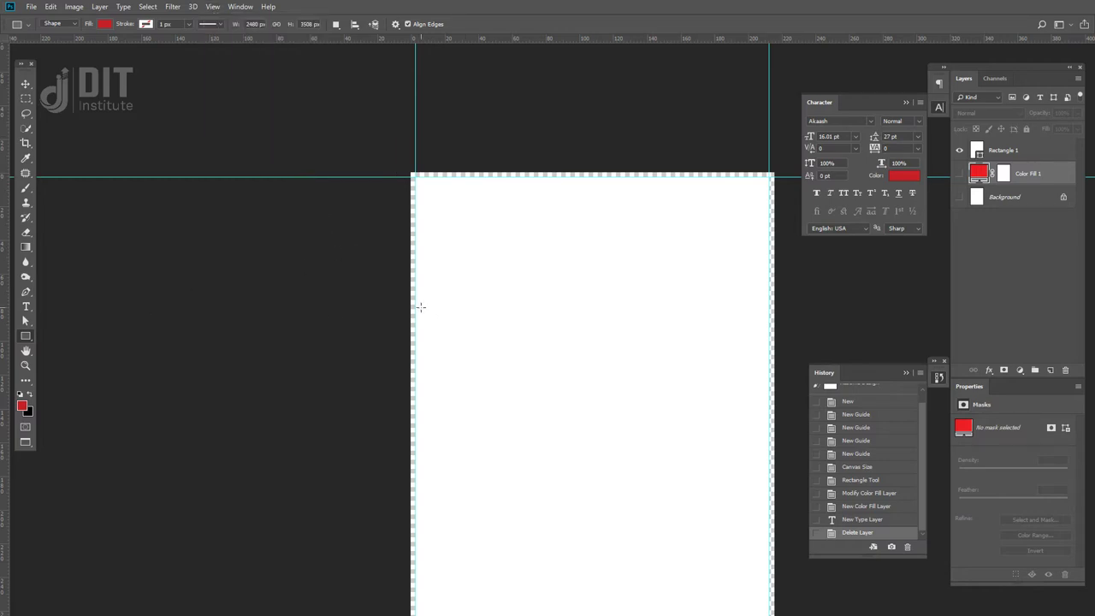
{"action": "left_click", "coordinate": [550, 378]}
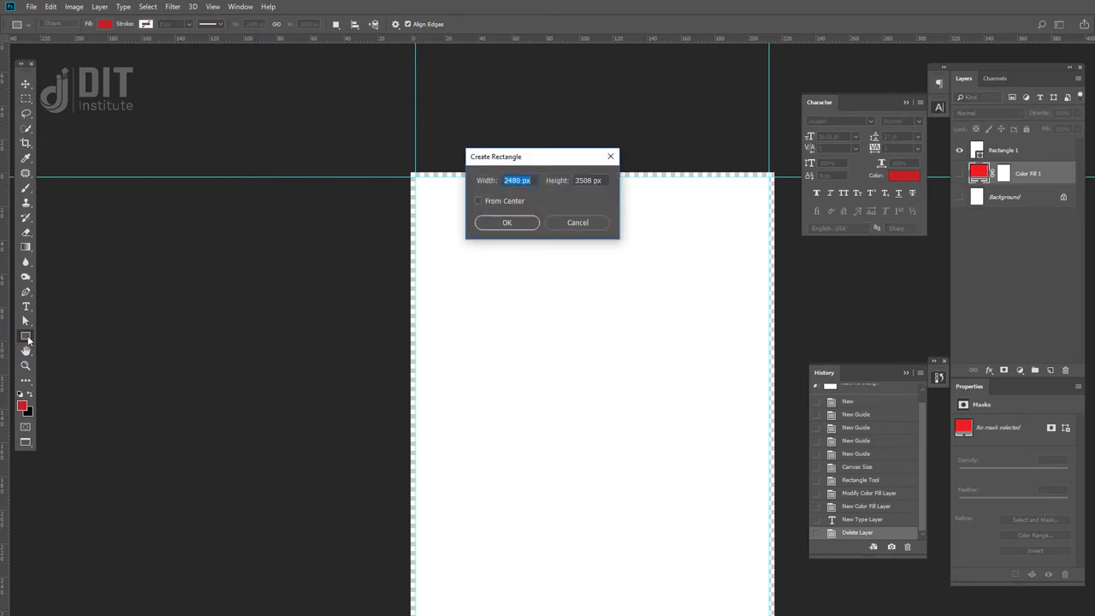
{"action": "type", "text": "3"}
{"action": "key", "text": "Tab"}
{"action": "type", "text": "5"}
{"action": "key", "text": "Return"}
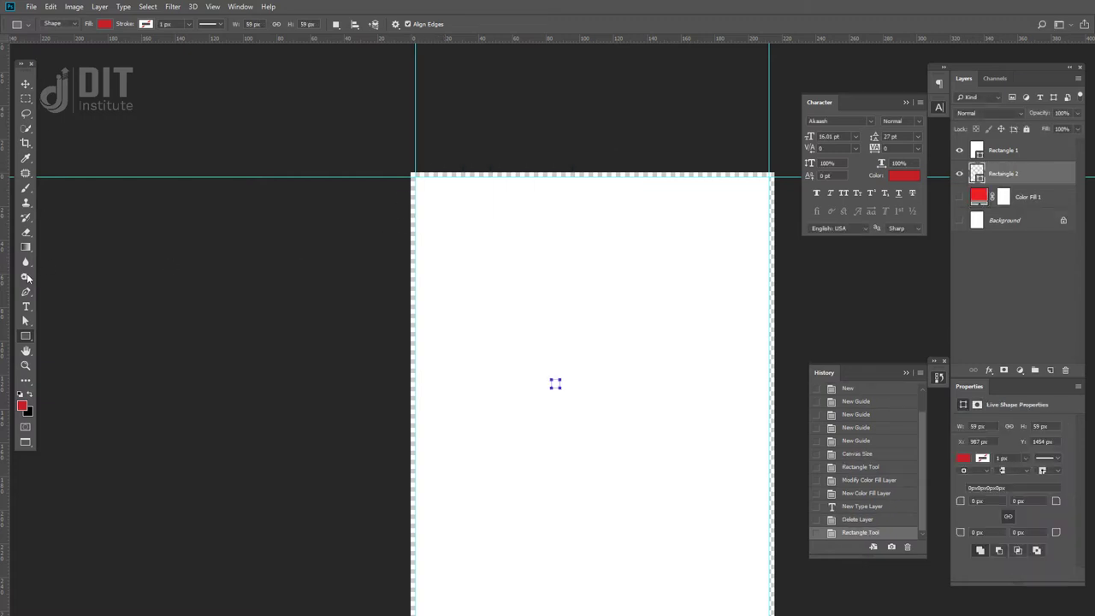
{"action": "double_click", "coordinate": [977, 174]}
{"action": "mouse_move", "coordinate": [582, 486]}
{"action": "left_mouse_down"}
{"action": "mouse_move", "coordinate": [633, 396]}
{"action": "mouse_move", "coordinate": [735, 394]}
{"action": "left_mouse_up"}
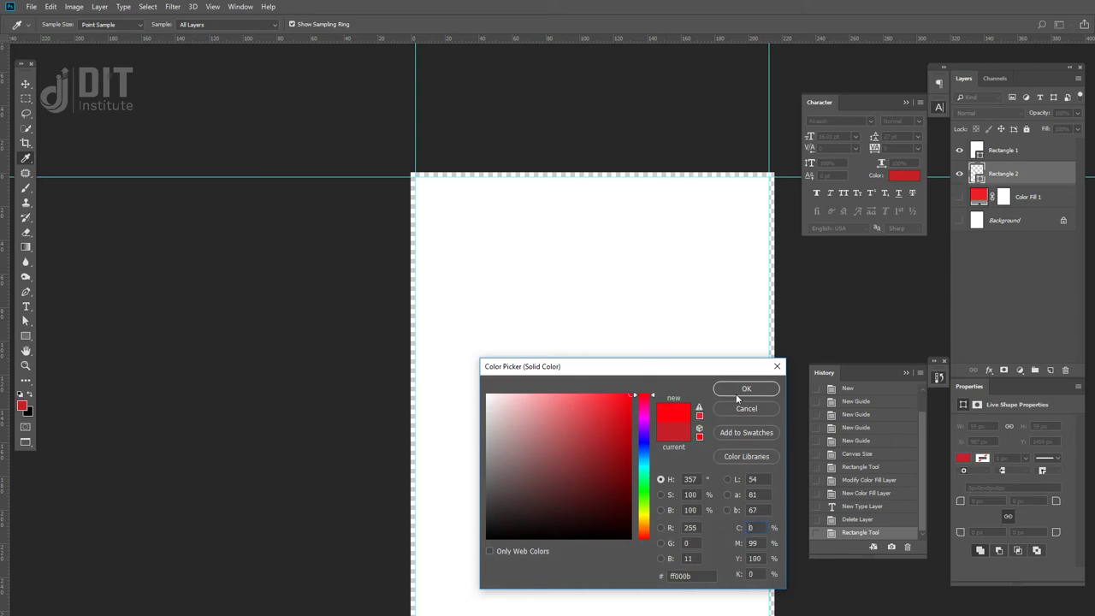
{"action": "left_click", "coordinate": [741, 391]}
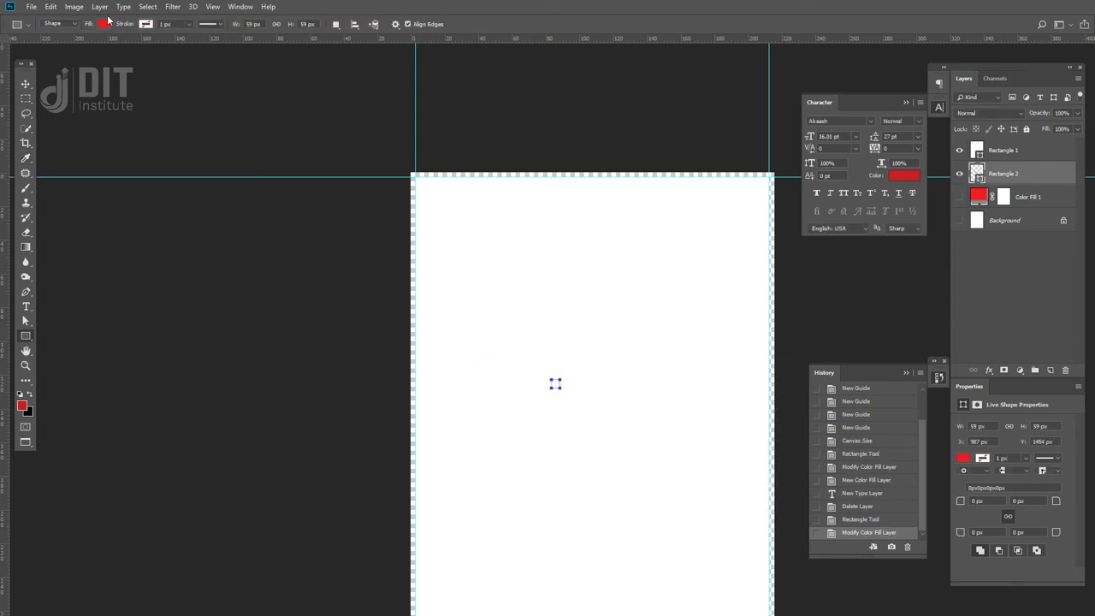
- Move the square's layer above Rectangle 1 and rename it 'safty'
{"action": "left_click_drag", "start_coordinate": [1042, 177], "coordinate": [1040, 149]}
{"action": "double_click", "coordinate": [1011, 150]}
{"action": "key", "text": "BackSpace"}
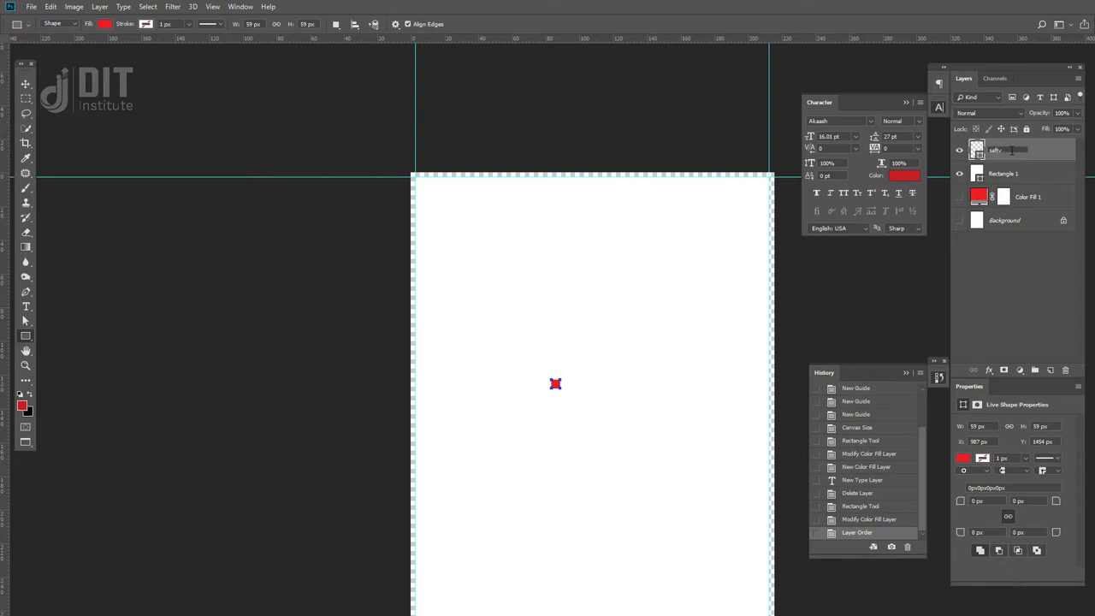
{"action": "key", "text": "Return"}
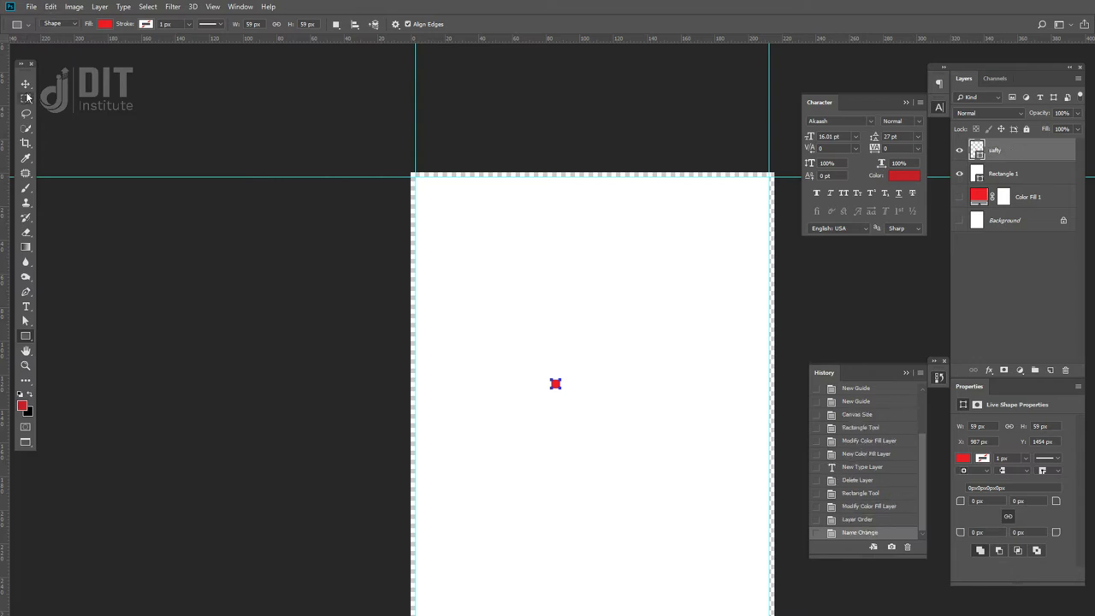
{"action": "left_click", "coordinate": [25, 83]}
- Add left and top safety guides one red-square width inside the page edges
{"action": "key", "text": "ctrl+plus"}
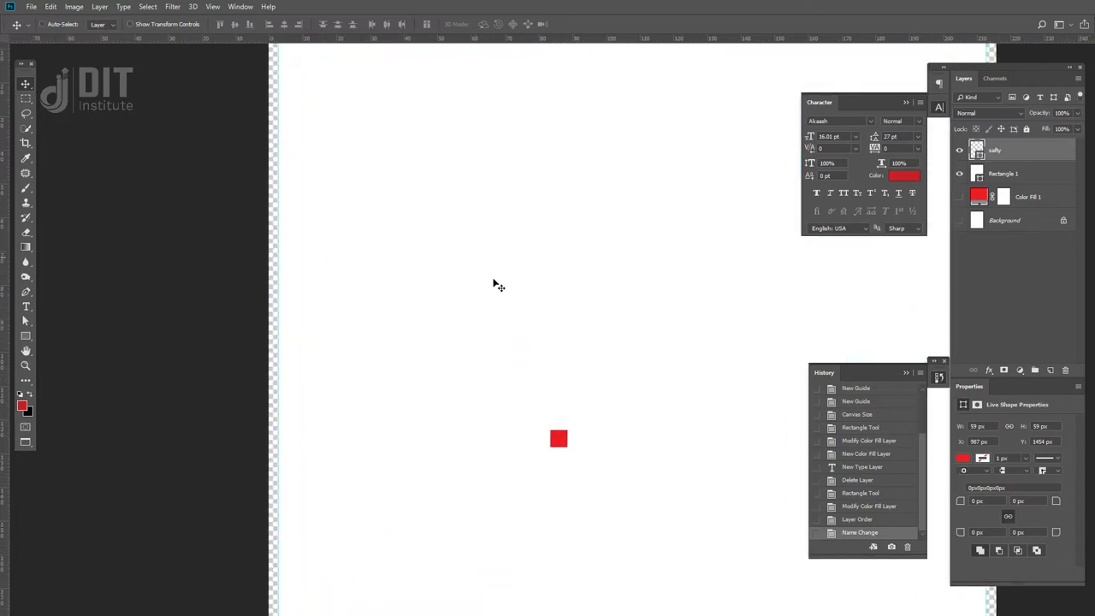
{"action": "left_click_drag", "start_coordinate": [561, 442], "coordinate": [290, 424]}
{"action": "left_click_drag", "start_coordinate": [7, 510], "coordinate": [562, 103]}
{"action": "scroll", "coordinate": [294, 426], "scroll_direction": "up", "scroll_amount": 2}
{"action": "left_click_drag", "start_coordinate": [568, 37], "coordinate": [573, 110]}
- Add a vertical safety guide one square width inside the right page edge
{"action": "left_click_drag", "start_coordinate": [615, 142], "coordinate": [264, 288]}
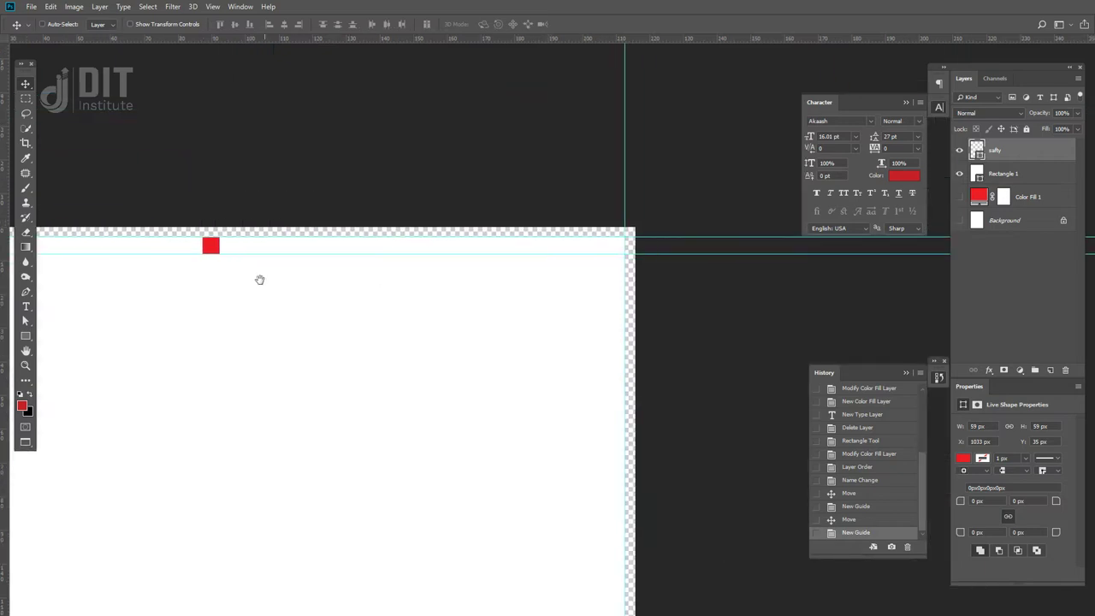
{"action": "left_click_drag", "start_coordinate": [203, 248], "coordinate": [607, 469]}
{"action": "left_click_drag", "start_coordinate": [7, 507], "coordinate": [608, 505]}
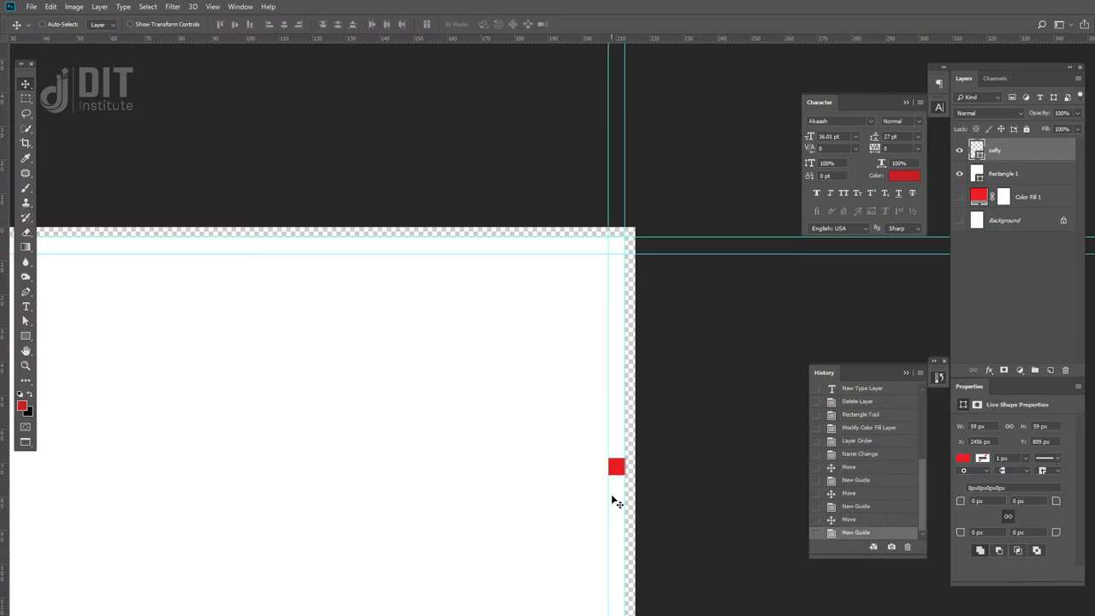
{"action": "right_click", "coordinate": [624, 470]}
{"action": "key", "text": "Escape"}
{"action": "scroll", "coordinate": [627, 473], "scroll_direction": "up", "scroll_amount": 5}
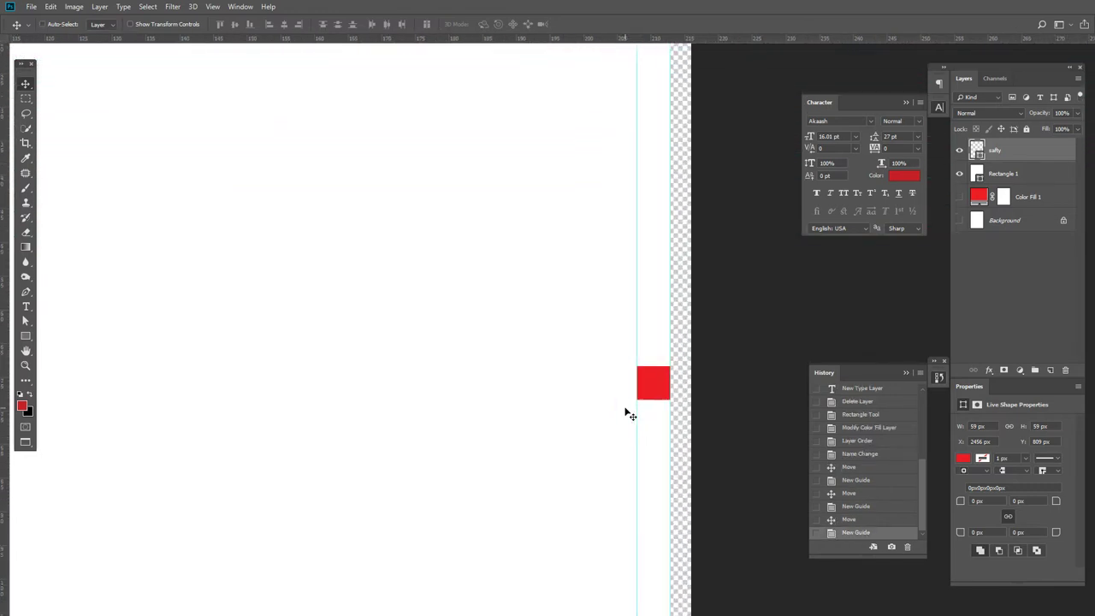
- Add a horizontal safety guide one square width above the bottom page edge
{"action": "left_click_drag", "start_coordinate": [643, 476], "coordinate": [579, 179]}
{"action": "left_click_drag", "start_coordinate": [598, 98], "coordinate": [551, 314]}
{"action": "key", "text": "ctrl+minus"}
{"action": "left_click_drag", "start_coordinate": [631, 184], "coordinate": [469, 485]}
{"action": "left_click_drag", "start_coordinate": [477, 38], "coordinate": [491, 472]}
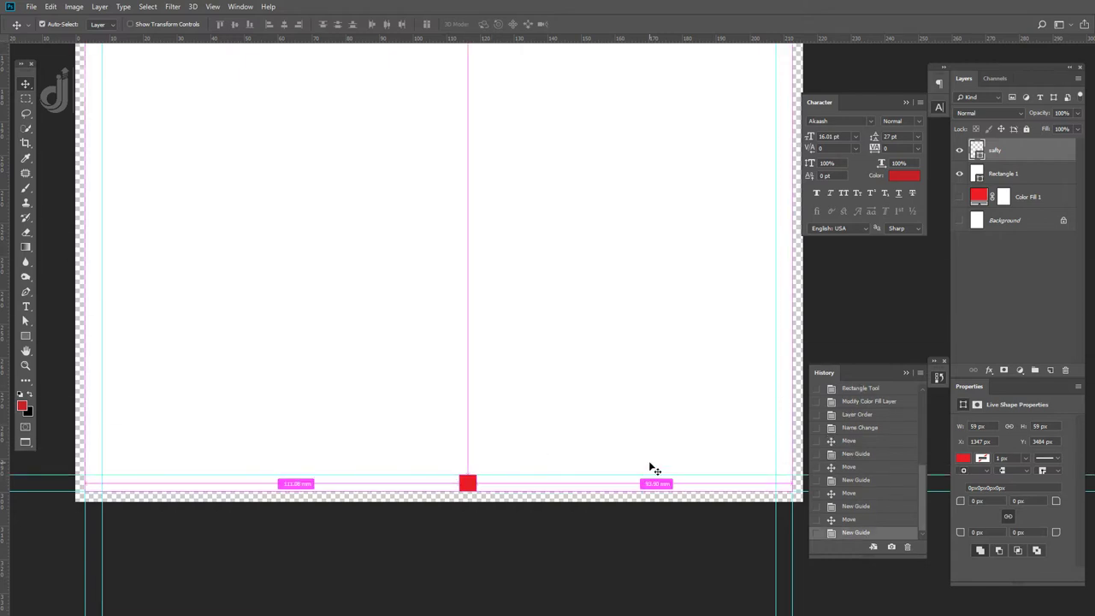
{"action": "key", "text": "ctrl+minus"}
{"action": "scroll", "coordinate": [562, 351], "scroll_direction": "up", "scroll_amount": 2}
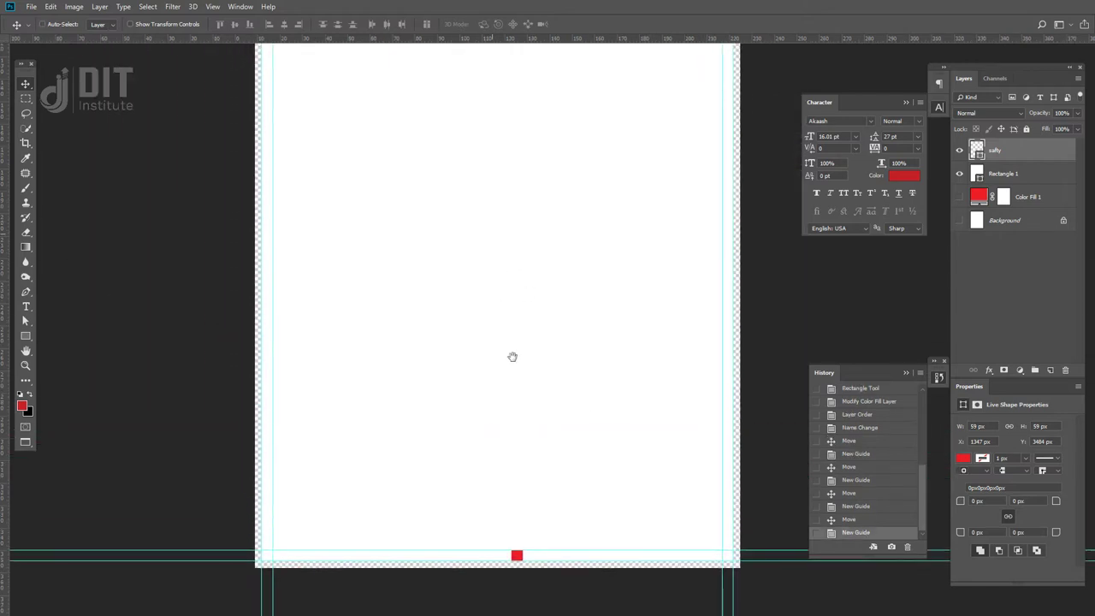
- Make the Color Fill 1 layer visible and pick white as its colour
{"action": "left_click", "coordinate": [959, 197]}
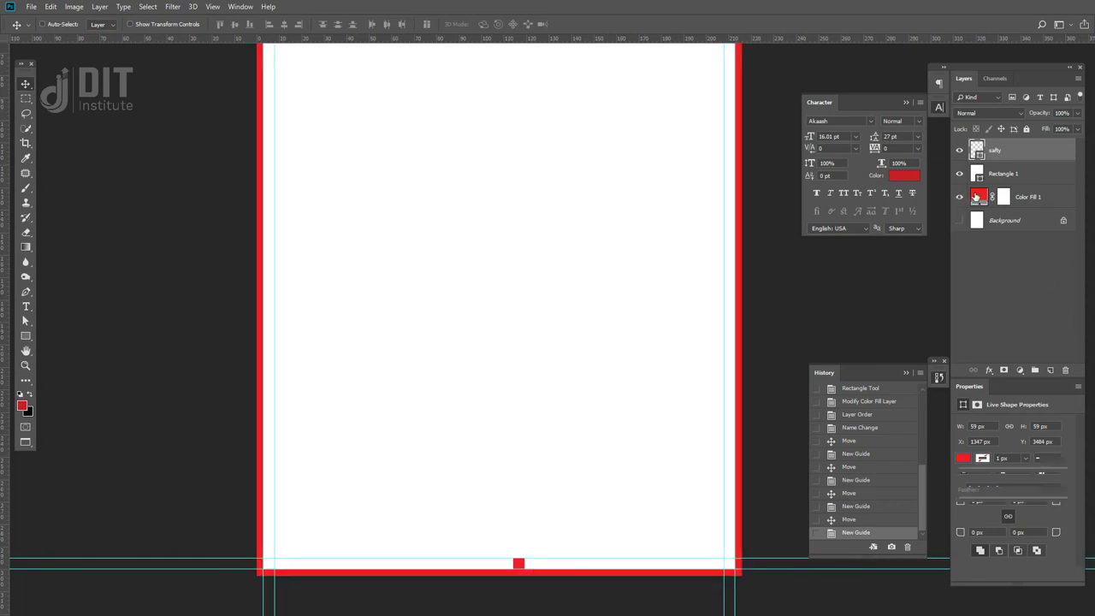
{"action": "double_click", "coordinate": [977, 195]}
{"action": "left_click_drag", "start_coordinate": [612, 404], "coordinate": [501, 398]}
- Apply white to Color Fill 1 and leave full-screen view
{"action": "left_click", "coordinate": [746, 388]}
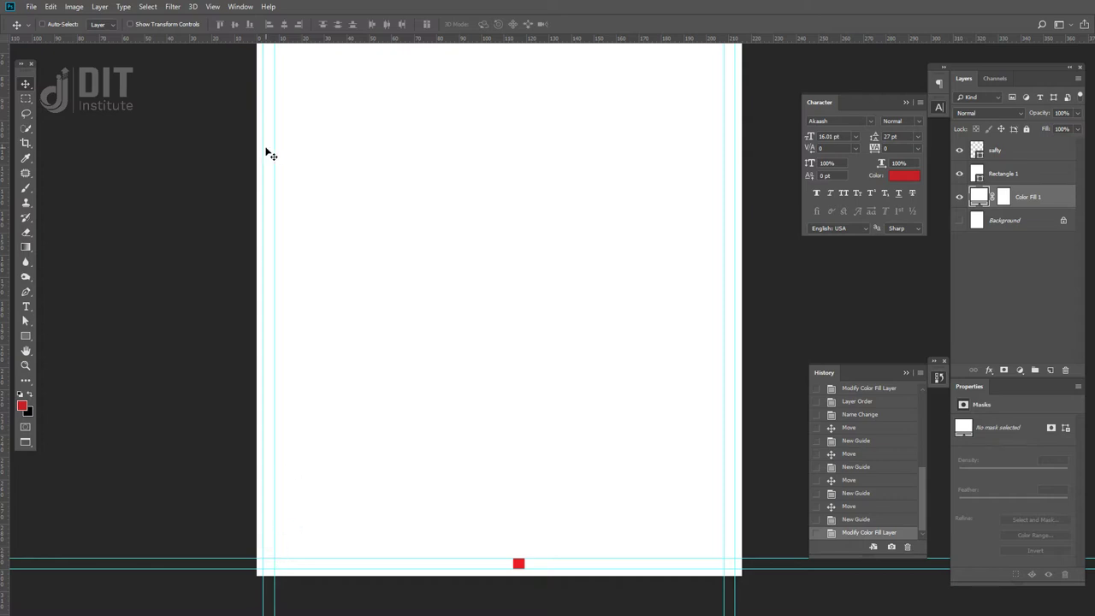
{"action": "key", "text": "ctrl+minus"}
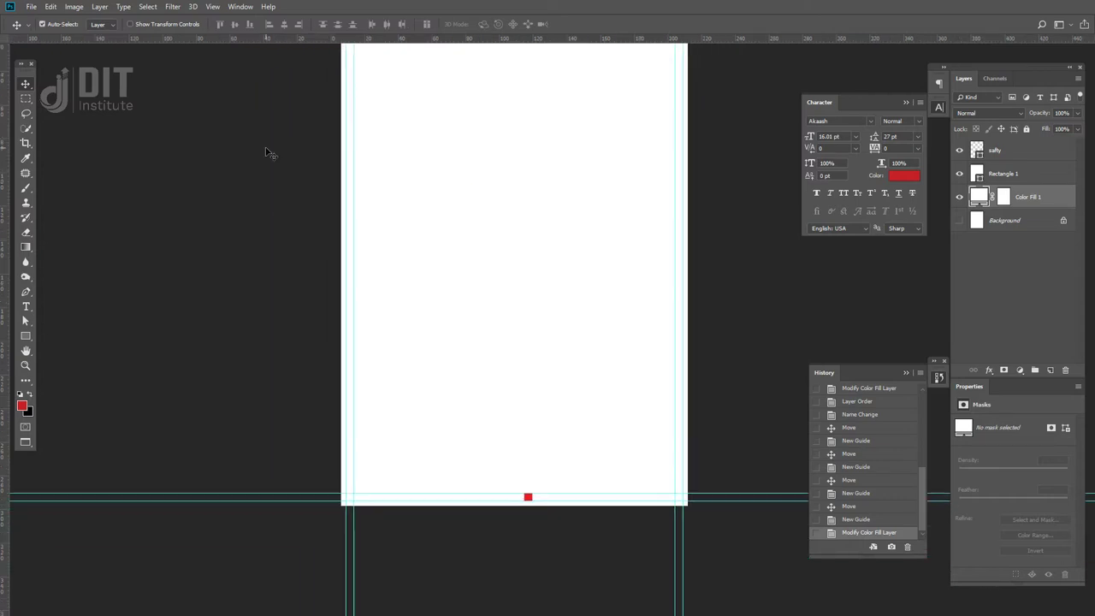
{"action": "key", "text": "f"}
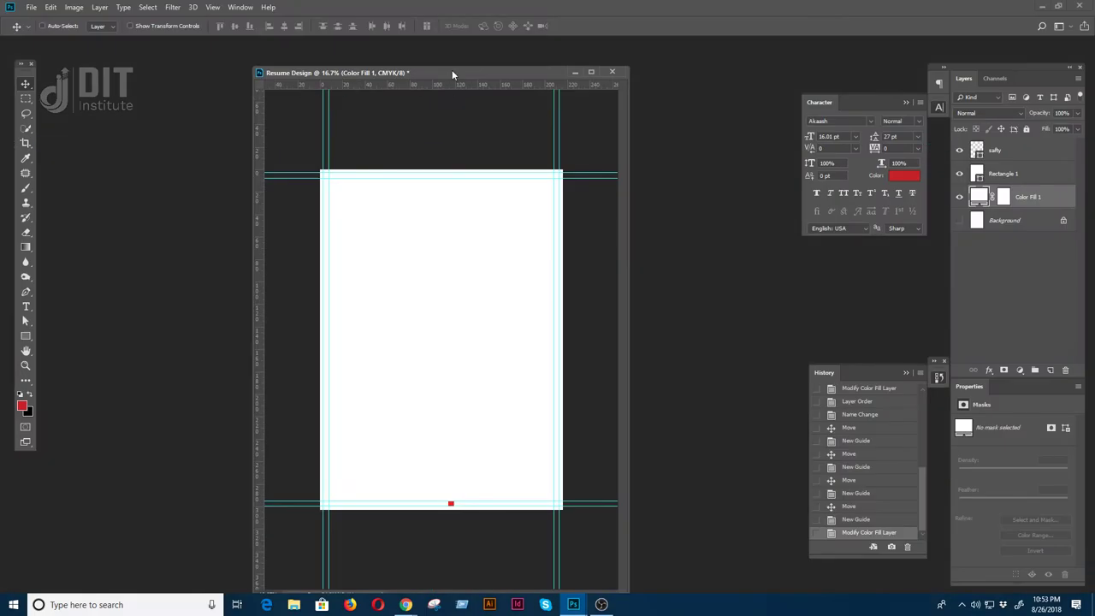
- Check the 215.98 × 303.02 mm canvas size and keep it unchanged
{"action": "right_click", "coordinate": [458, 71]}
{"action": "left_click", "coordinate": [485, 99]}
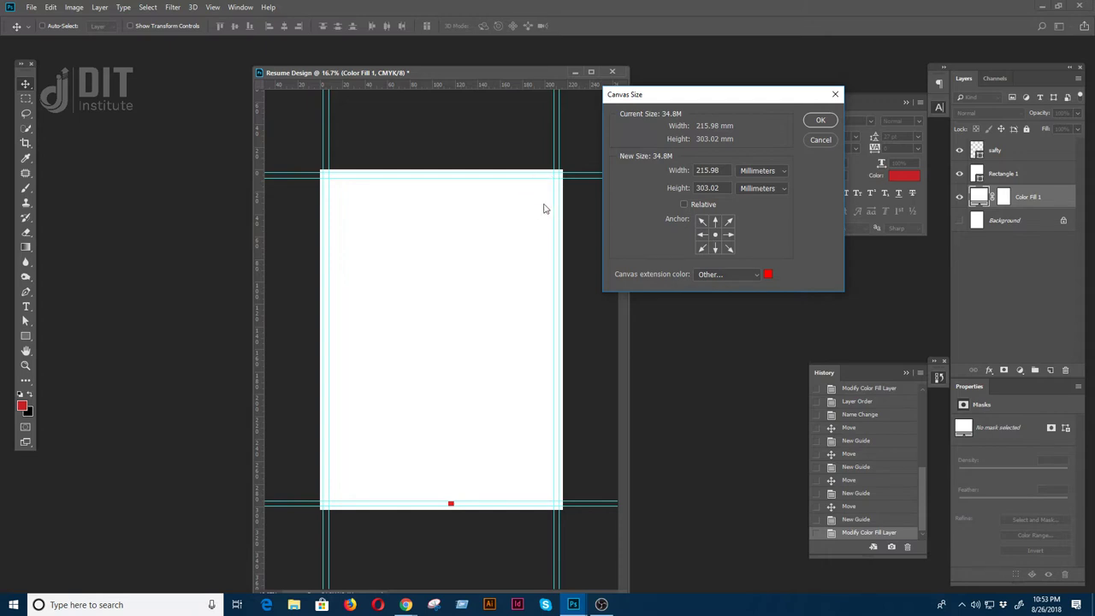
{"action": "left_click", "coordinate": [820, 120]}
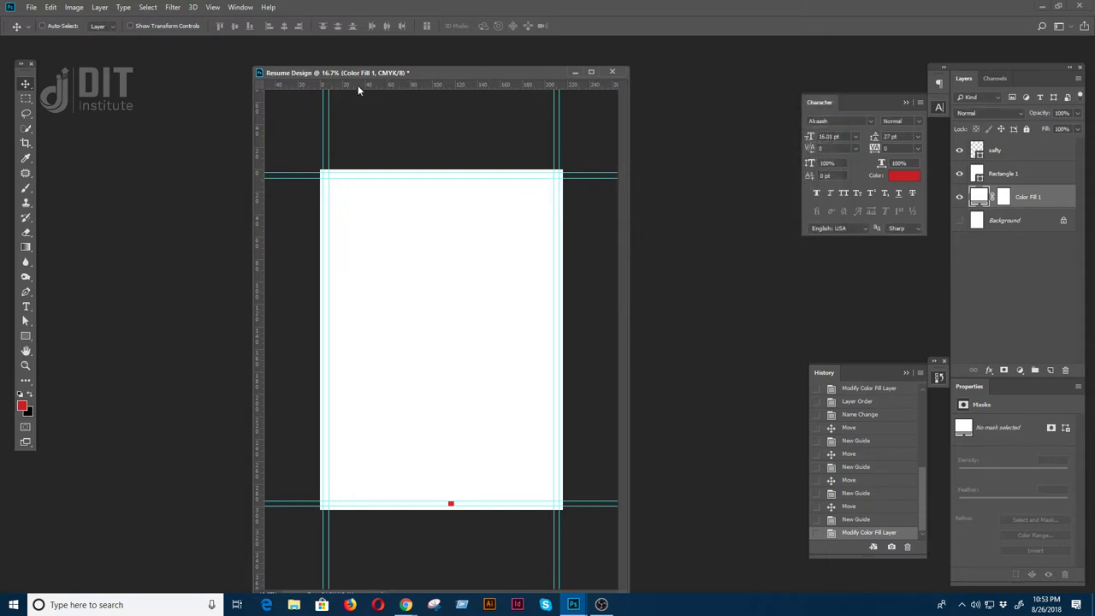
{"action": "left_click", "coordinate": [213, 8]}
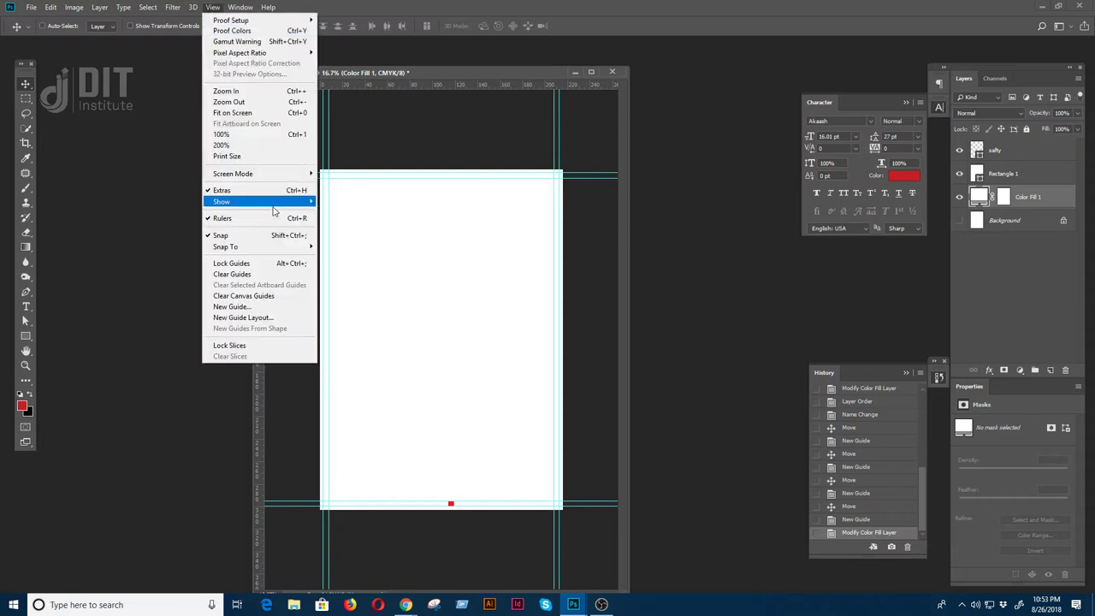
- Add a vertical guide at 3 mm and inspect it in full-screen view
{"action": "left_click", "coordinate": [265, 307]}
{"action": "left_click_drag", "start_coordinate": [540, 163], "coordinate": [665, 186]}
{"action": "type", "text": "3"}
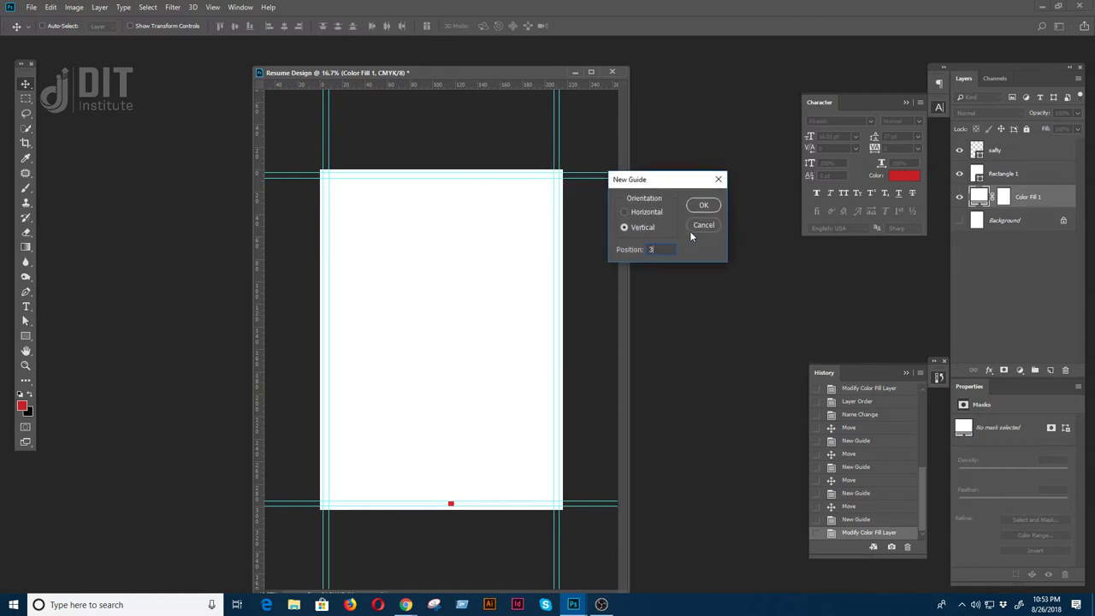
{"action": "type", "text": "mm"}
{"action": "key", "text": "Return"}
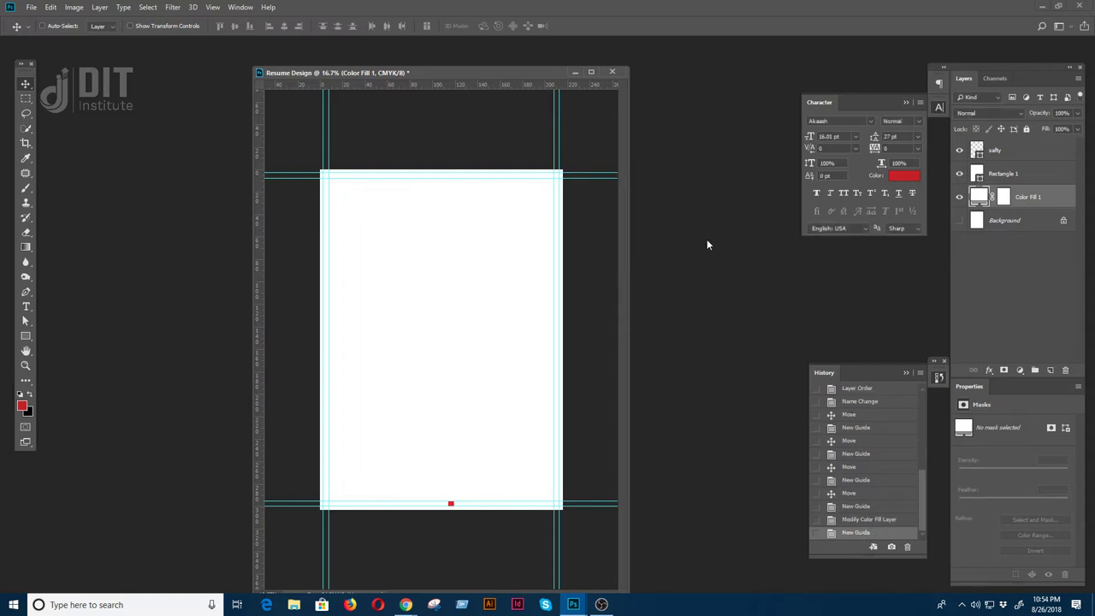
{"action": "key", "text": "f"}
{"action": "key", "text": "ctrl+0"}
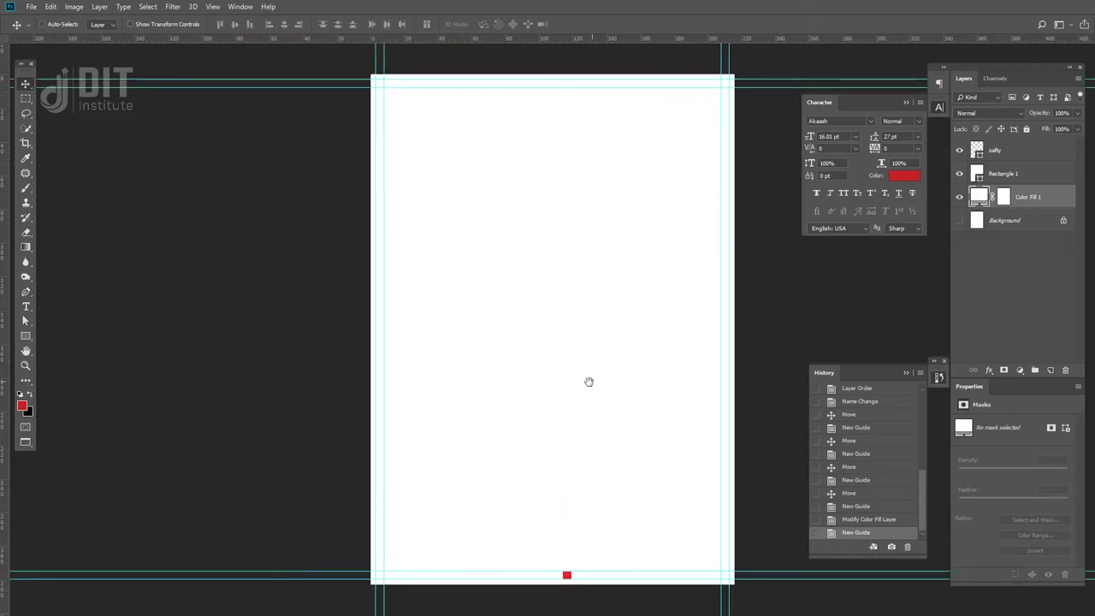
{"action": "left_click_drag", "start_coordinate": [577, 379], "coordinate": [543, 360]}
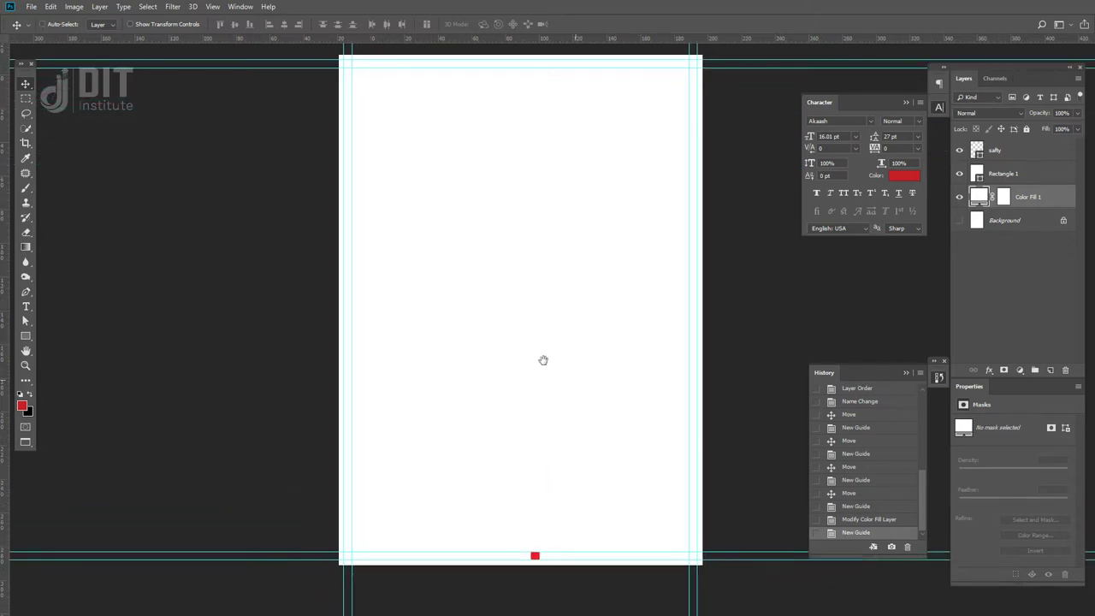
{"action": "left_click_drag", "start_coordinate": [536, 340], "coordinate": [547, 394]}
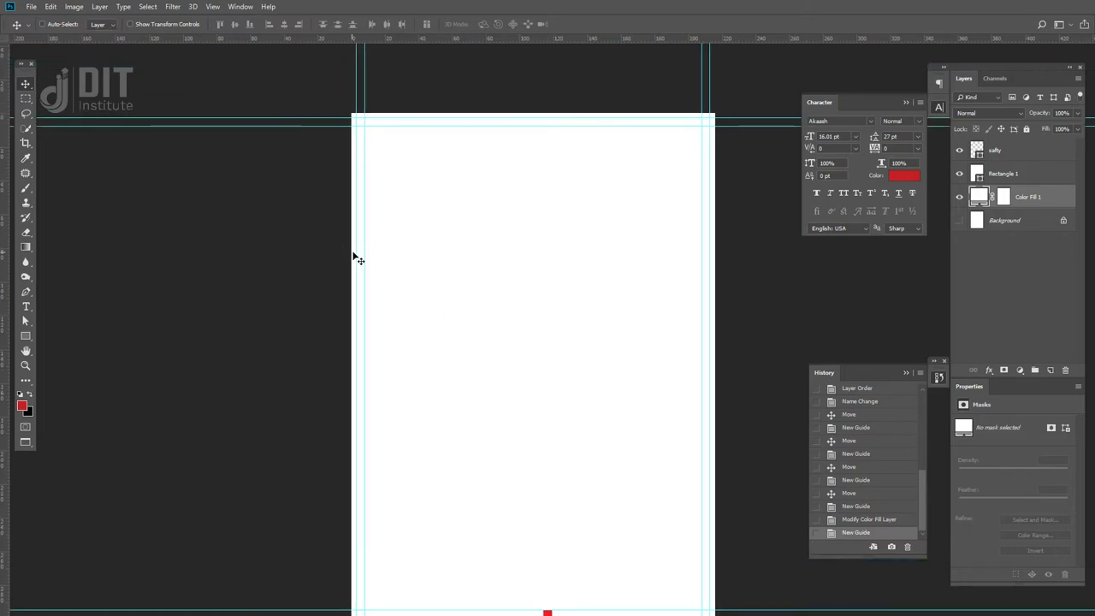
{"action": "key", "text": "f"}
{"action": "key", "text": "f"}
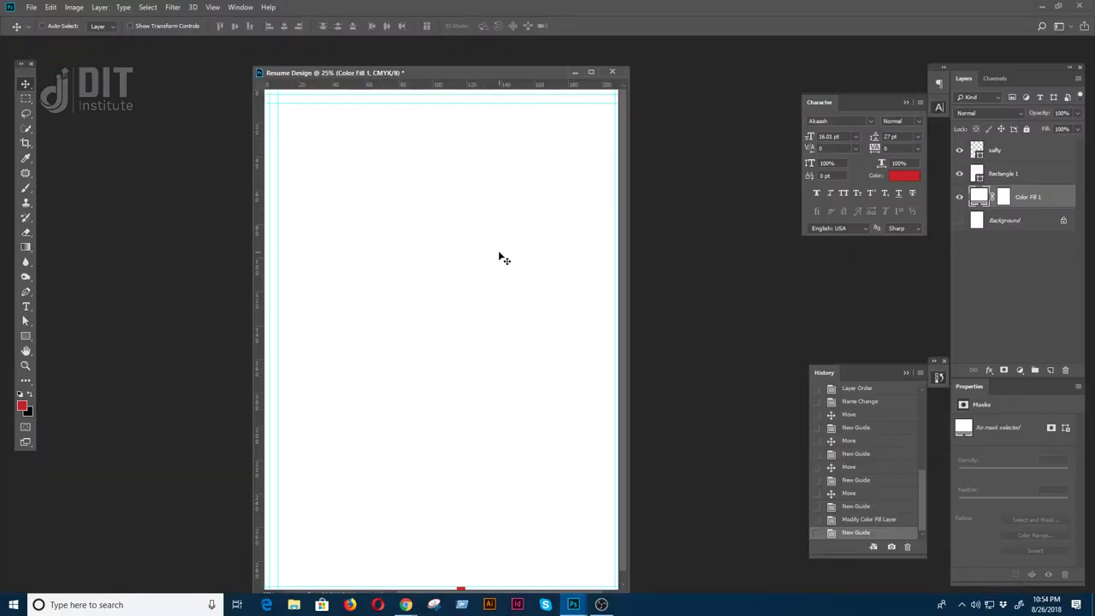
- Add a second vertical guide at 6 mm and reset colours to default black and white
{"action": "left_click", "coordinate": [212, 7]}
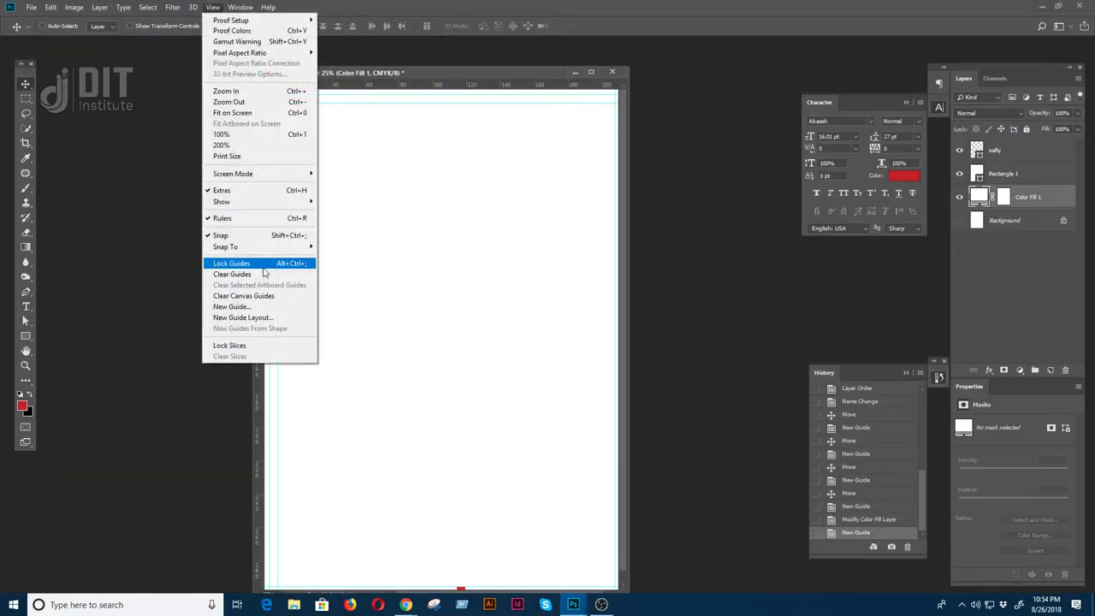
{"action": "left_click", "coordinate": [243, 306]}
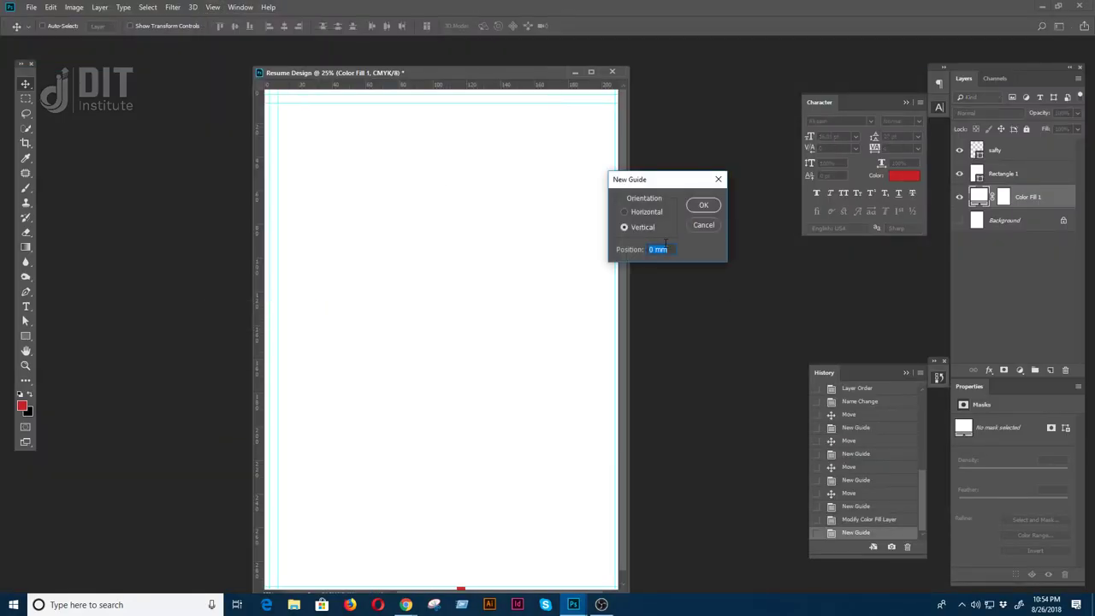
{"action": "type", "text": "6"}
{"action": "key", "text": "Return"}
{"action": "key", "text": "d"}
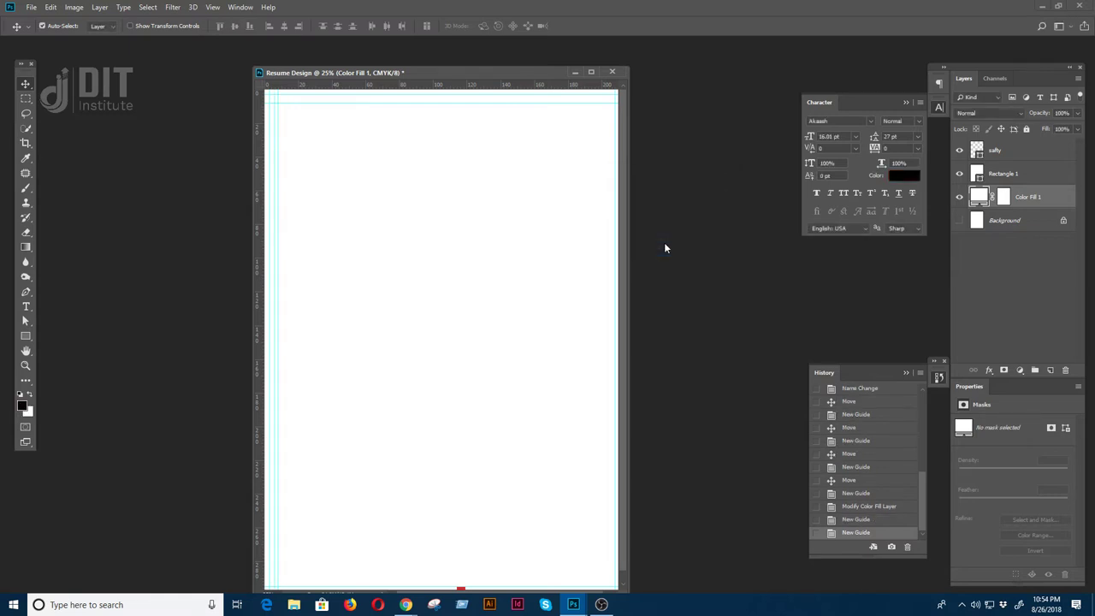
- Remove the stray extra guide near the page's left edge
{"action": "key", "text": "f"}
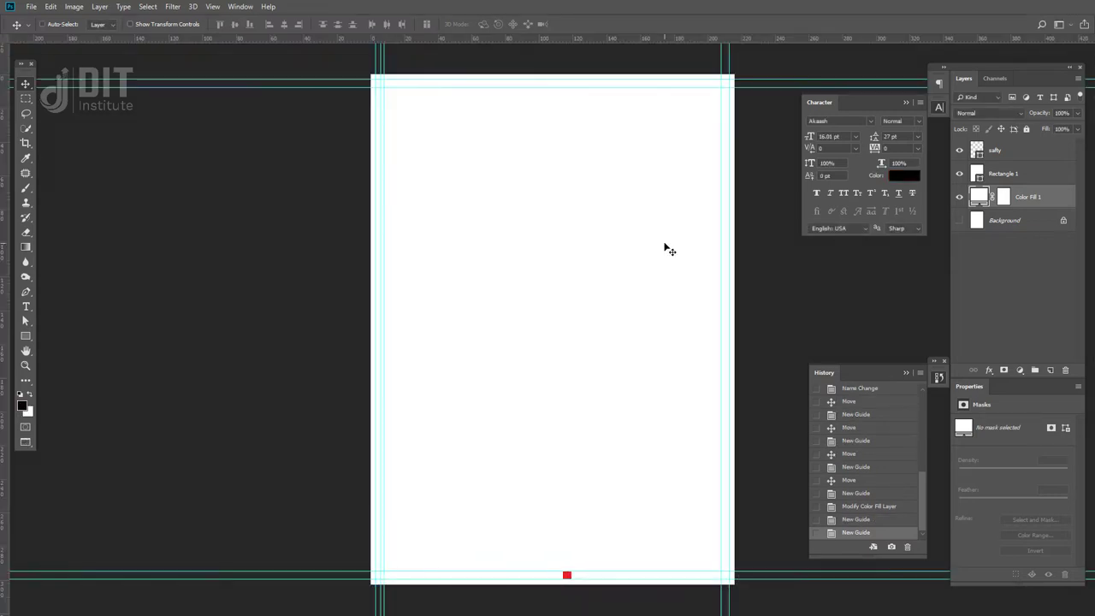
{"action": "key", "text": "ctrl+plus"}
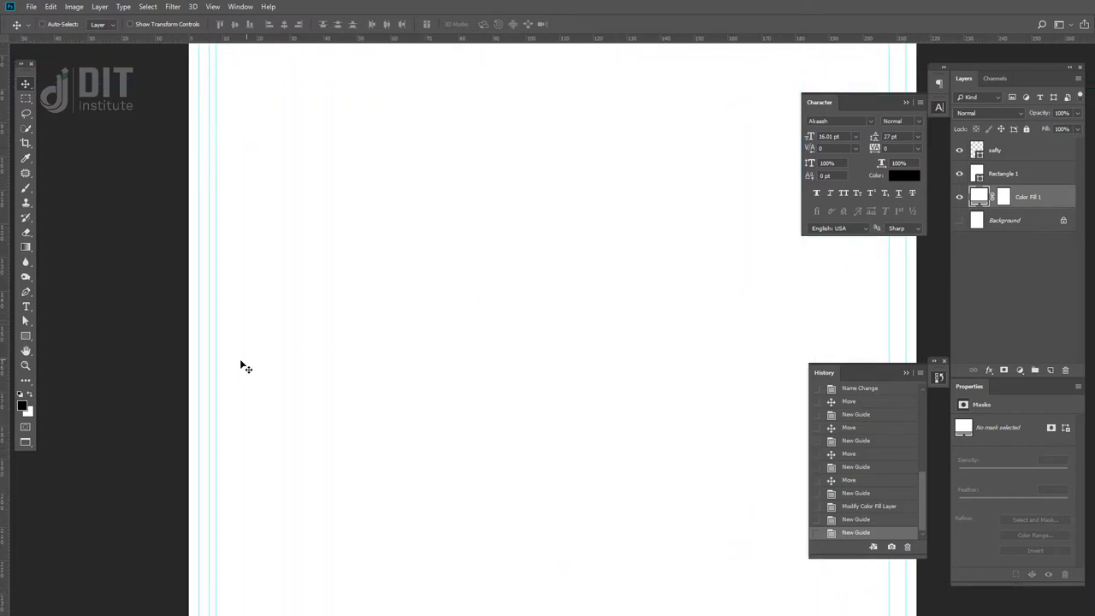
{"action": "mouse_move", "coordinate": [209, 366]}
{"action": "left_mouse_down"}
{"action": "mouse_move", "coordinate": [188, 365]}
{"action": "mouse_move", "coordinate": [228, 368]}
{"action": "left_mouse_up"}
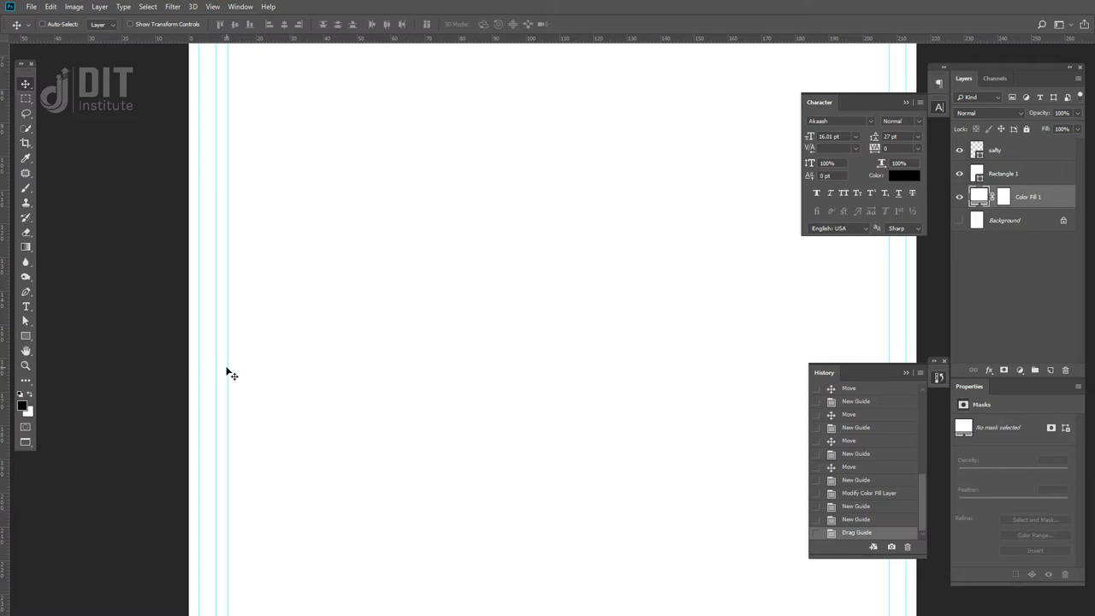
{"action": "key", "text": "ctrl+z"}
{"action": "left_click_drag", "start_coordinate": [208, 363], "coordinate": [9, 377]}
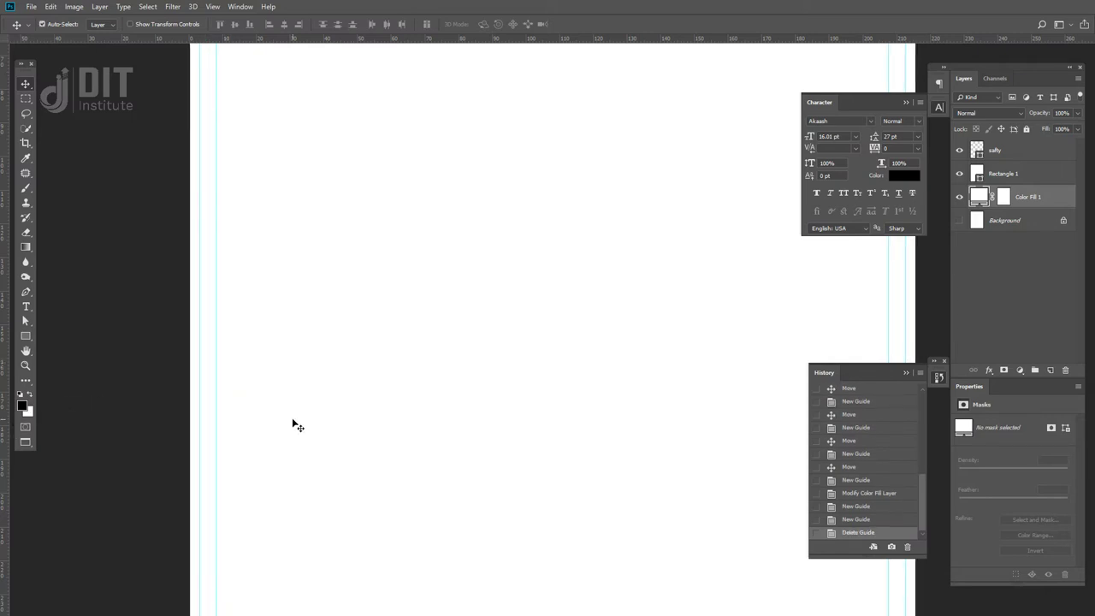
{"action": "key", "text": "ctrl+0"}
- Delete the safty layer and return to the normal windowed view
{"action": "left_click_drag", "start_coordinate": [503, 428], "coordinate": [496, 438]}
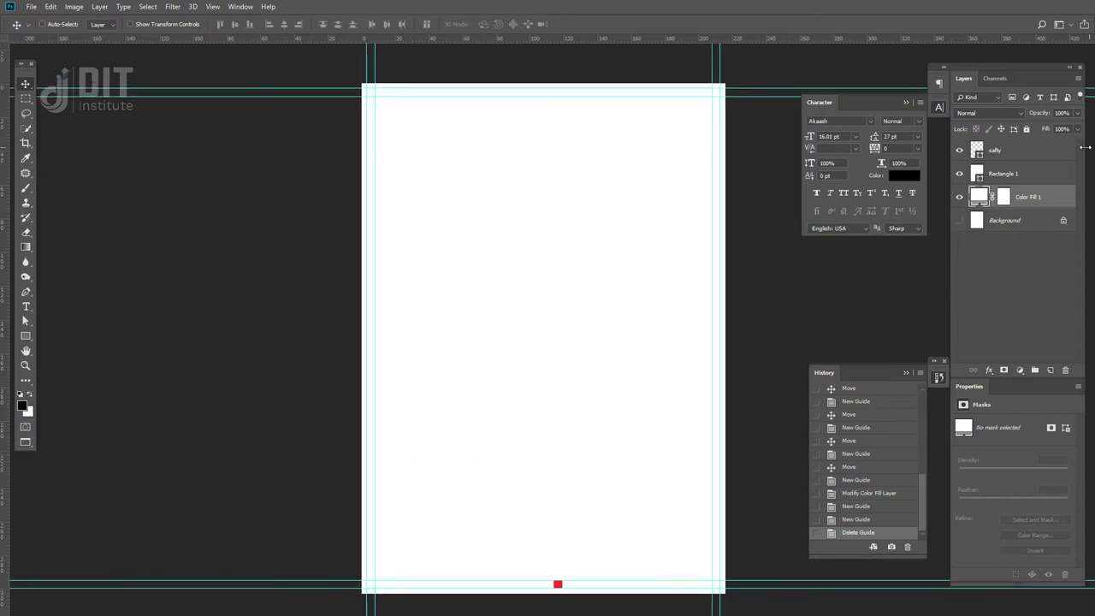
{"action": "left_click", "coordinate": [1042, 148]}
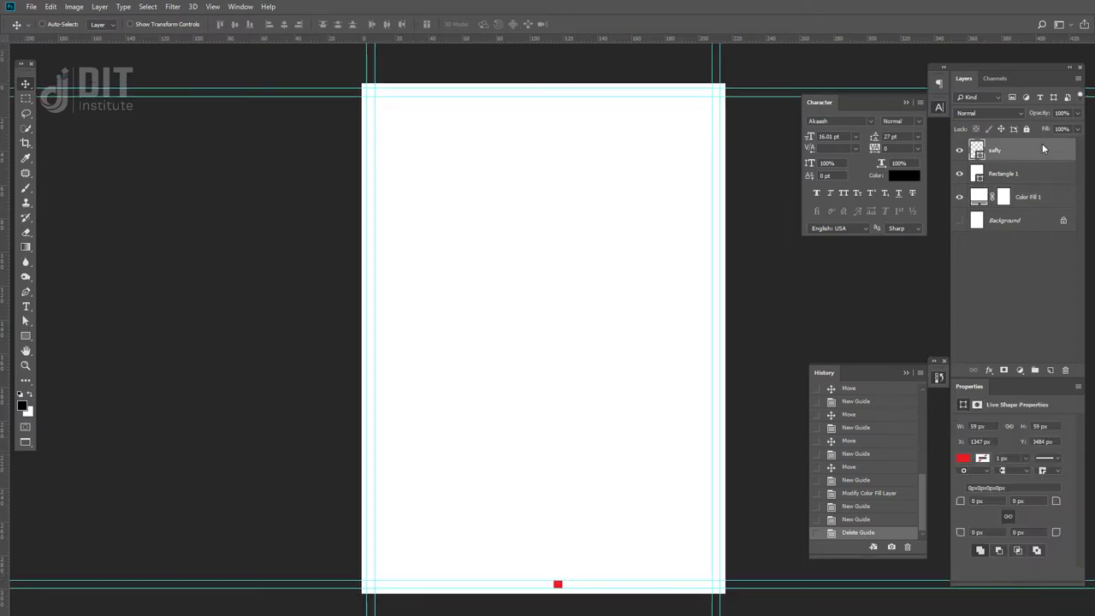
{"action": "key", "text": "Delete"}
{"action": "left_click_drag", "start_coordinate": [532, 466], "coordinate": [523, 369]}
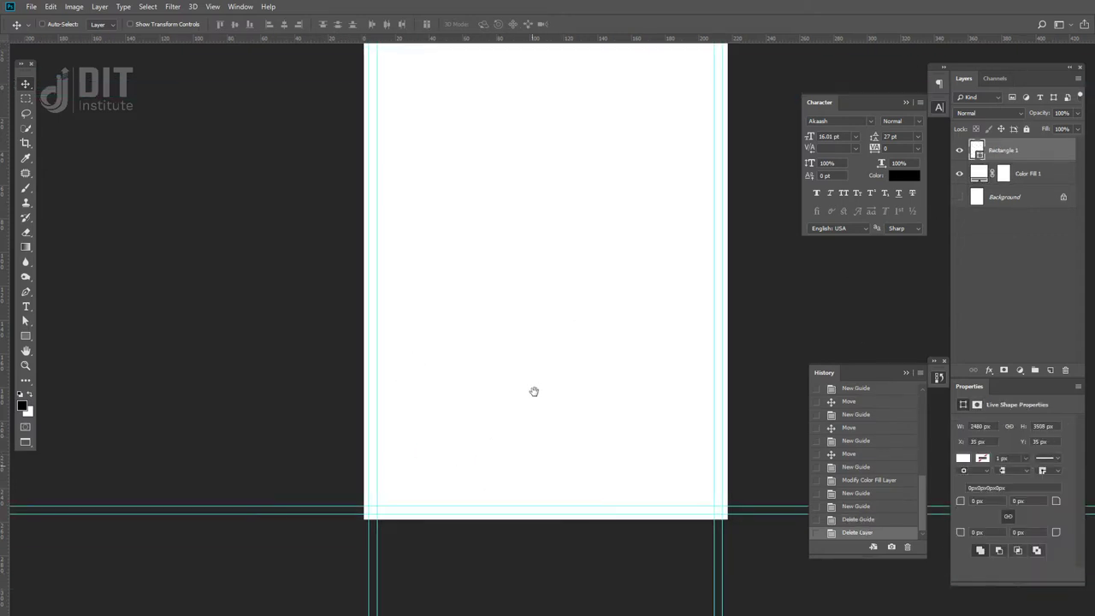
{"action": "left_click_drag", "start_coordinate": [490, 322], "coordinate": [490, 364]}
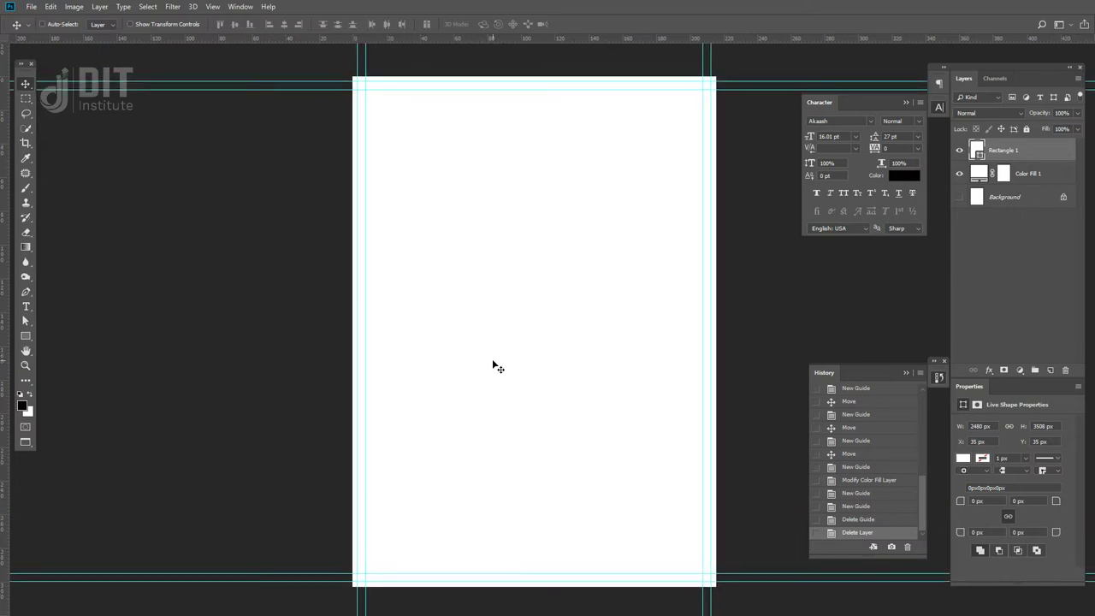
{"action": "key", "text": "f"}
{"action": "key", "text": "f"}
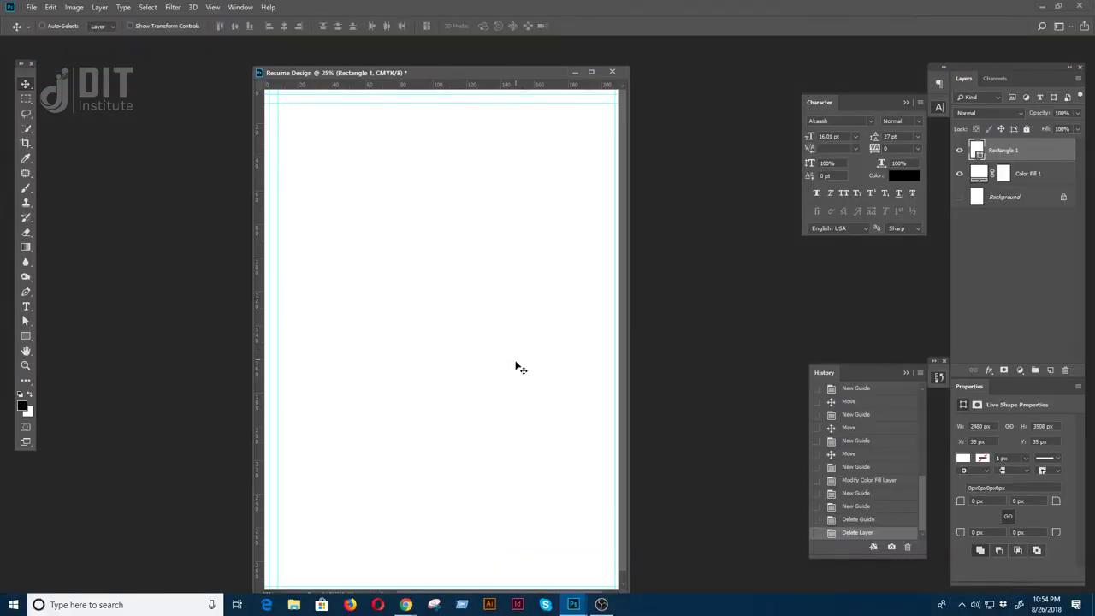
- Search Google for 'creative market' in Chrome and open the creativemarket.com result
{"action": "mouse_move", "coordinate": [407, 608]}
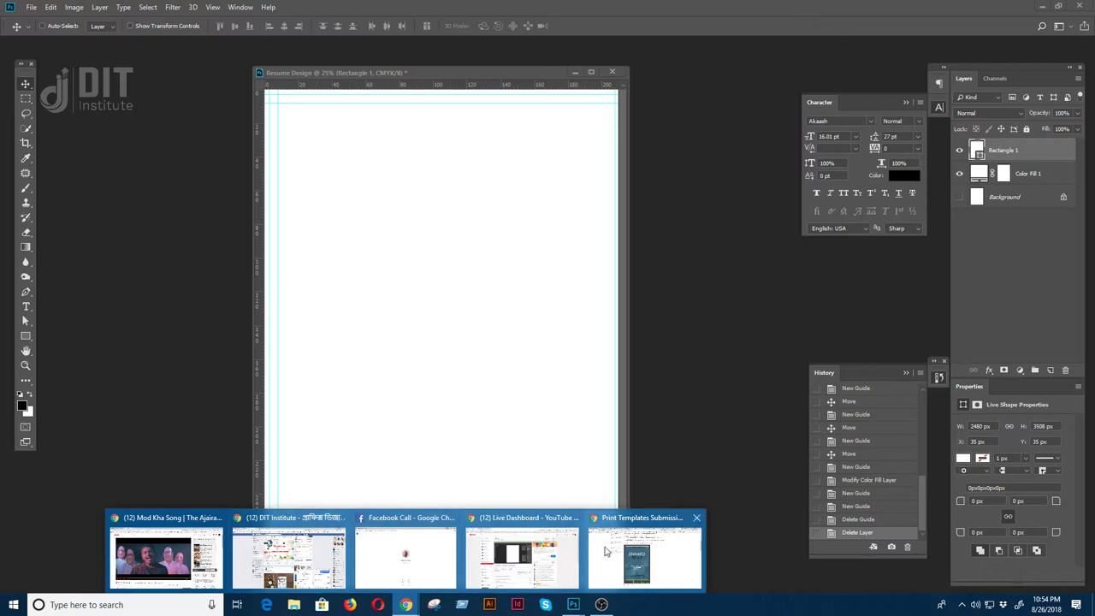
{"action": "left_click", "coordinate": [605, 552]}
{"action": "key", "text": "ctrl+Tab"}
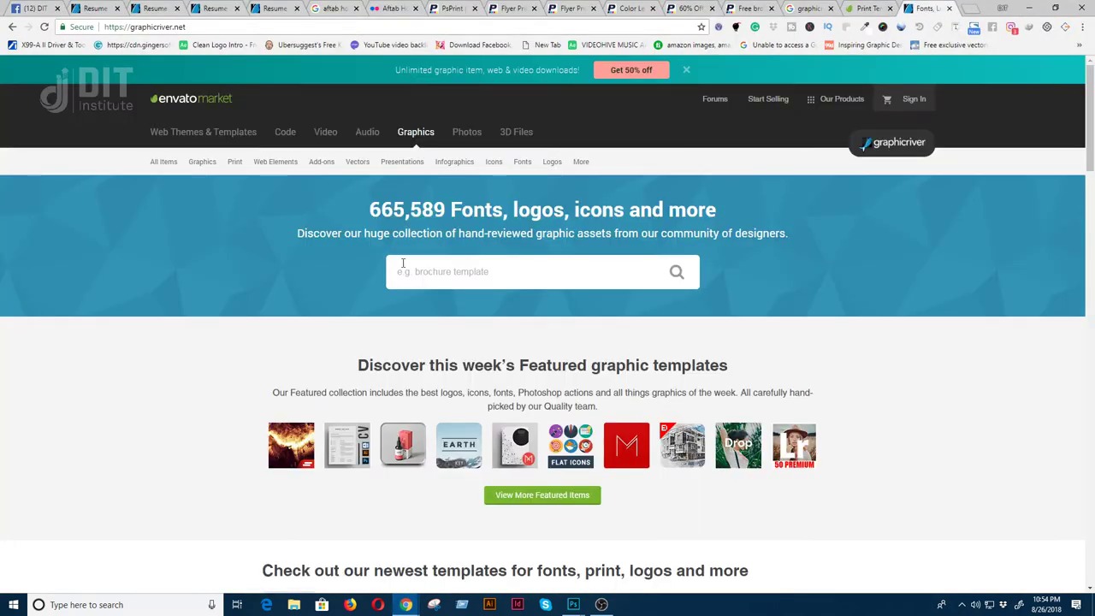
{"action": "left_click", "coordinate": [462, 26]}
{"action": "type", "text": "creative market"}
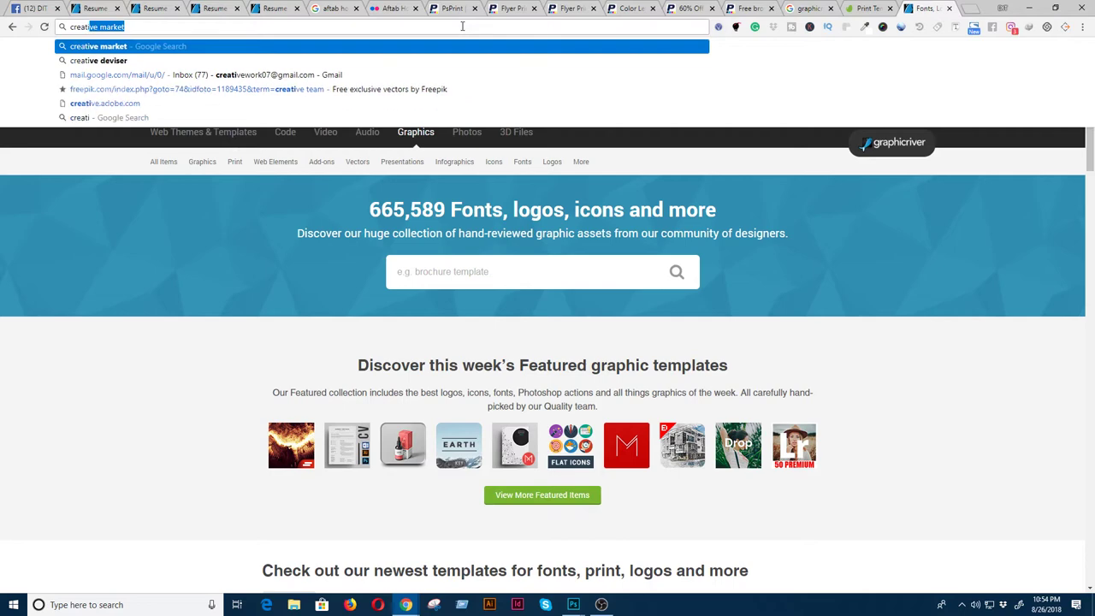
{"action": "key", "text": "Return"}
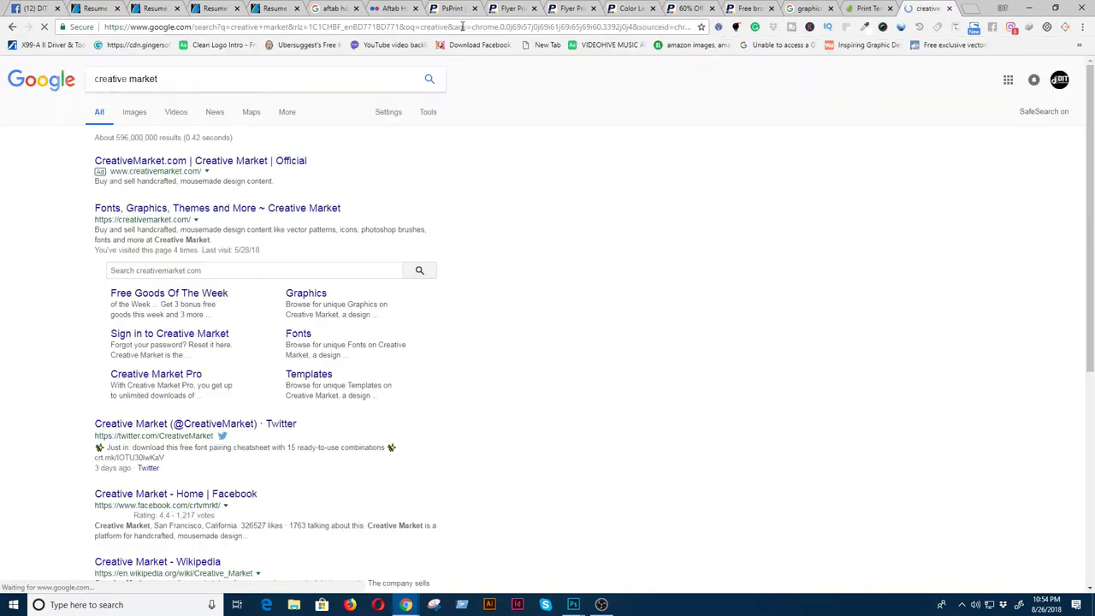
{"action": "left_click", "coordinate": [137, 209]}
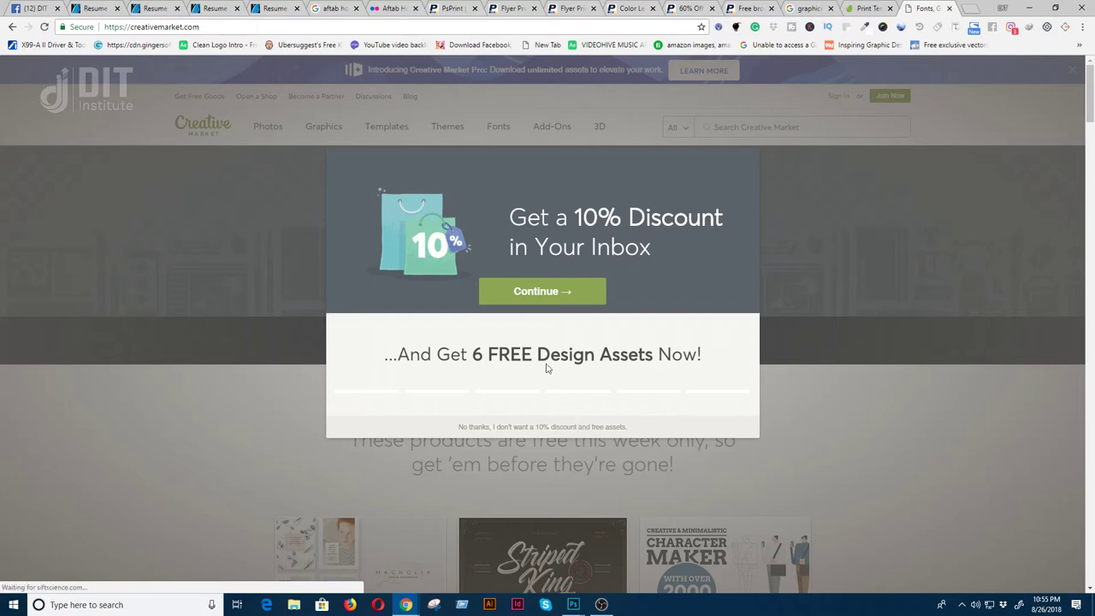
- Dismiss the discount popup and search Creative Market for 'resume' templates
{"action": "left_click", "coordinate": [478, 427]}
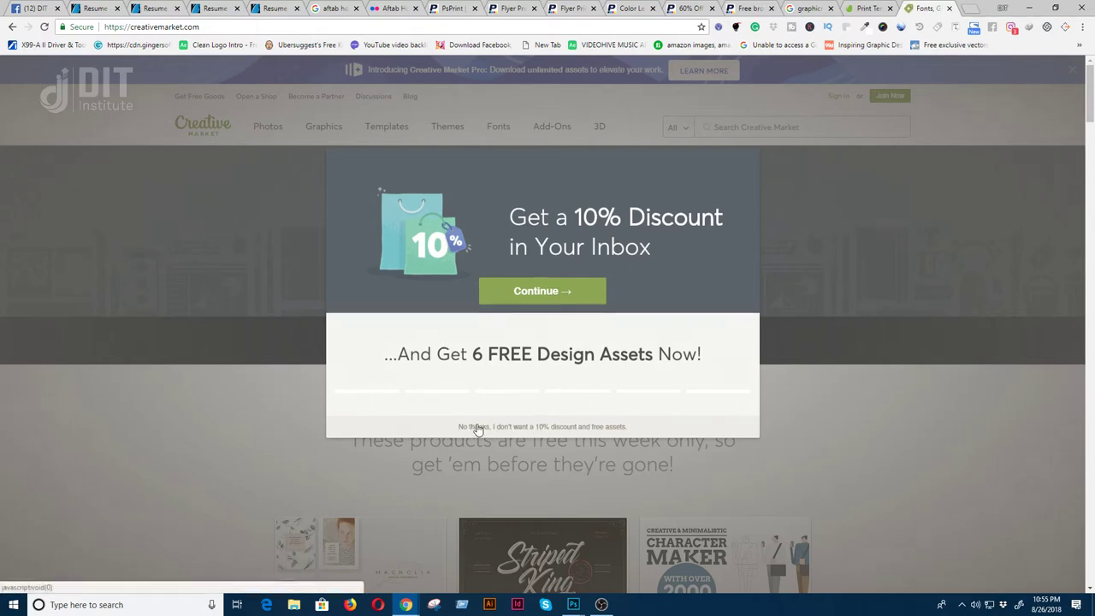
{"action": "left_click", "coordinate": [736, 133]}
{"action": "type", "text": "resume"}
{"action": "key", "text": "Return"}
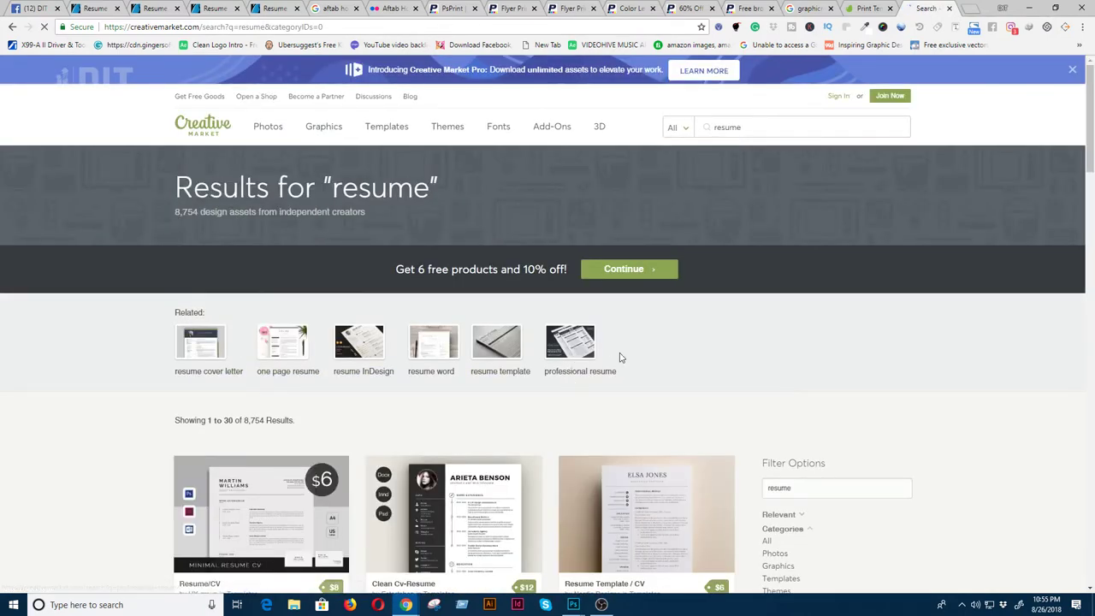
{"action": "scroll", "coordinate": [620, 357], "scroll_direction": "down", "scroll_amount": 3}
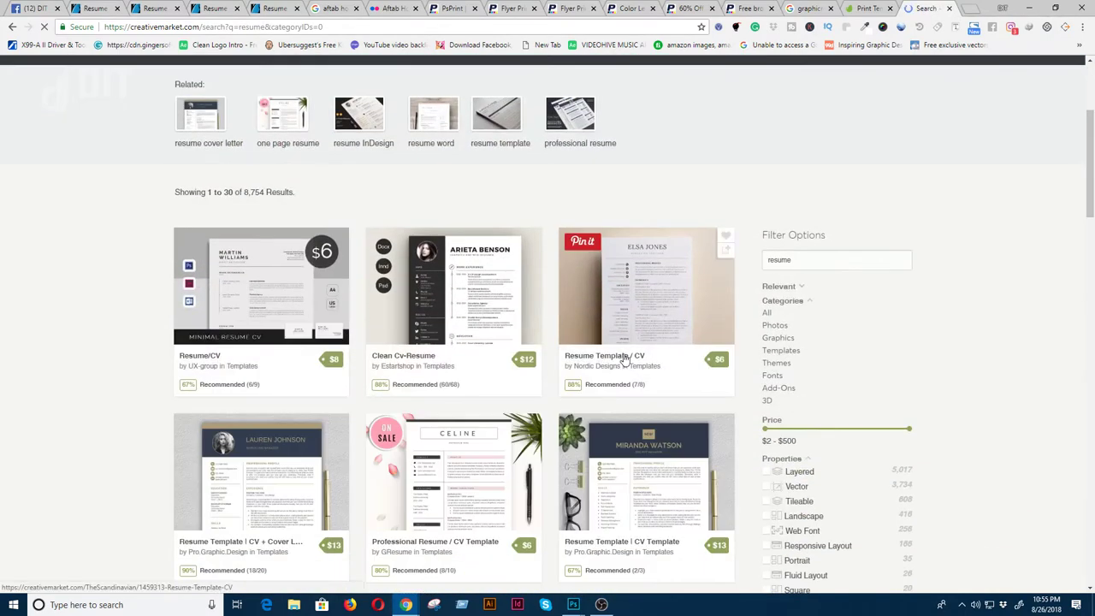
{"action": "scroll", "coordinate": [624, 357], "scroll_direction": "down", "scroll_amount": 1}
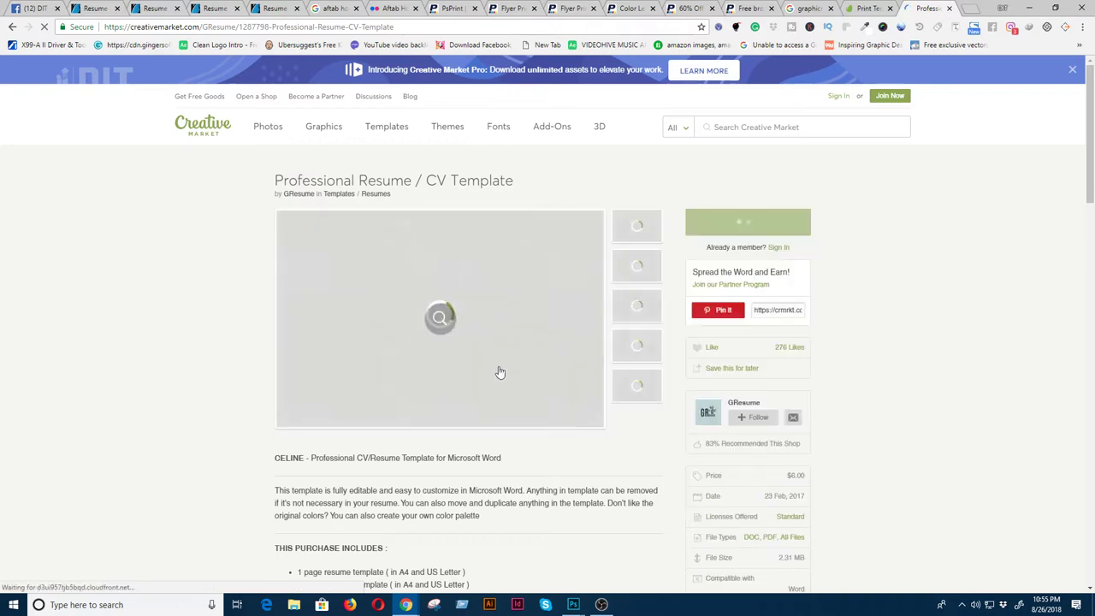
{"action": "scroll", "coordinate": [548, 312], "scroll_direction": "down", "scroll_amount": 1}
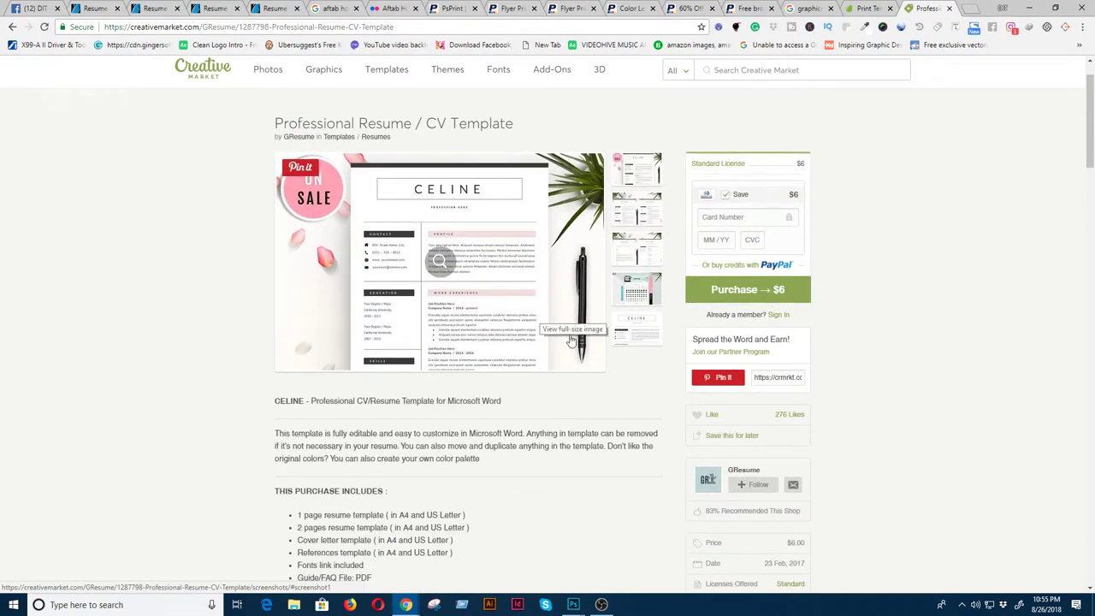
- Open the CELINE resume template's previews and view its single-page screenshot
{"action": "left_click", "coordinate": [636, 257]}
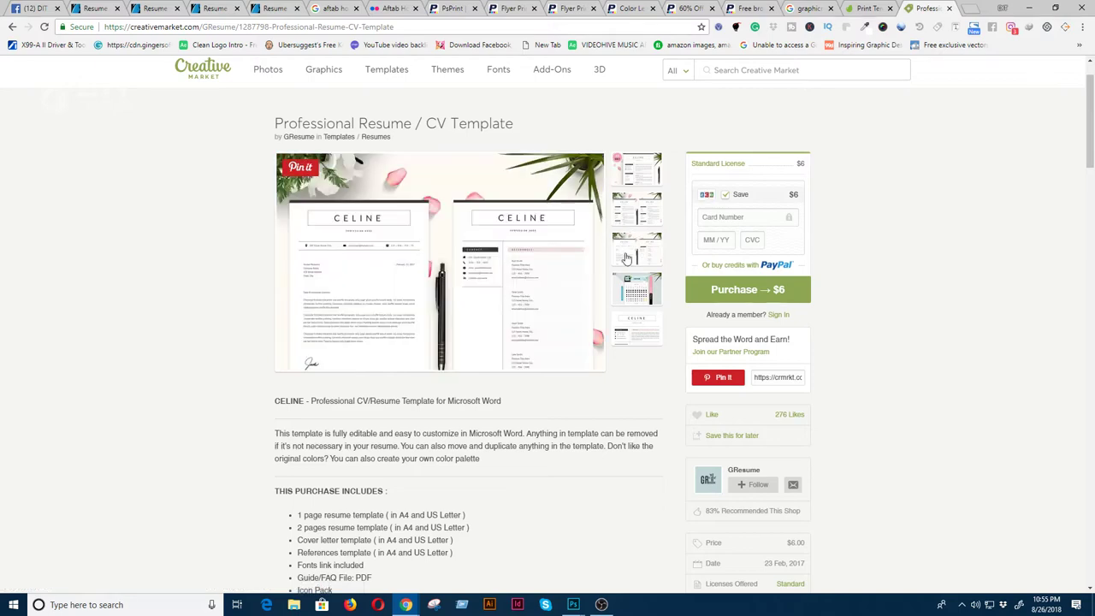
{"action": "left_click", "coordinate": [439, 262]}
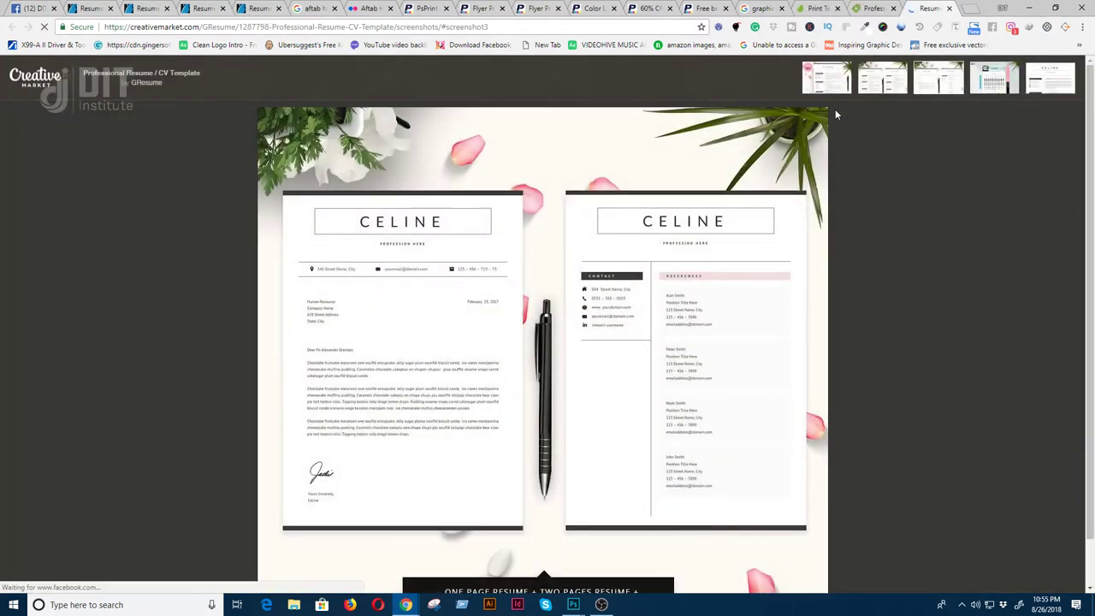
{"action": "left_click", "coordinate": [838, 85]}
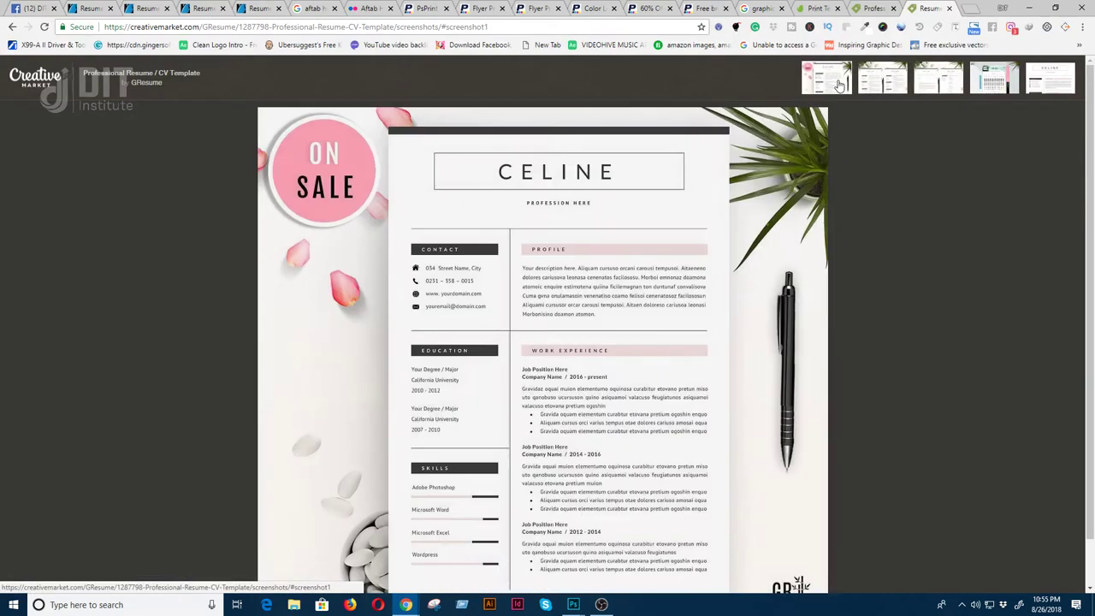
{"action": "scroll", "coordinate": [650, 382], "scroll_direction": "down", "scroll_amount": 1}
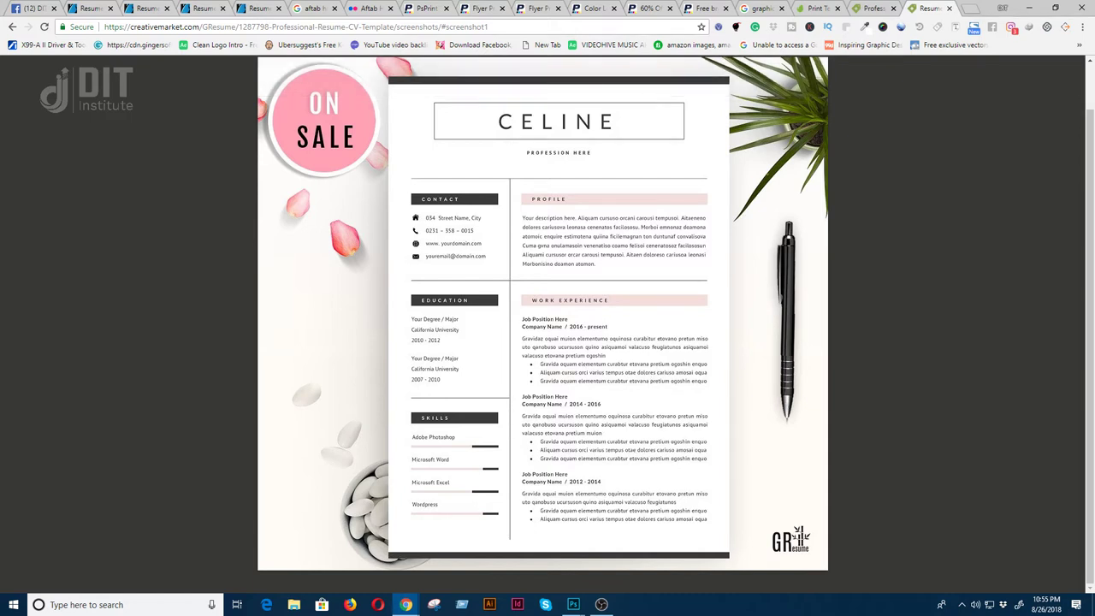
{"action": "left_click", "coordinate": [881, 9]}
- Compare the Envato help, Creative Market, Google and PsPrint tabs, ending on GraphicRiver's resume template
{"action": "left_click", "coordinate": [815, 8]}
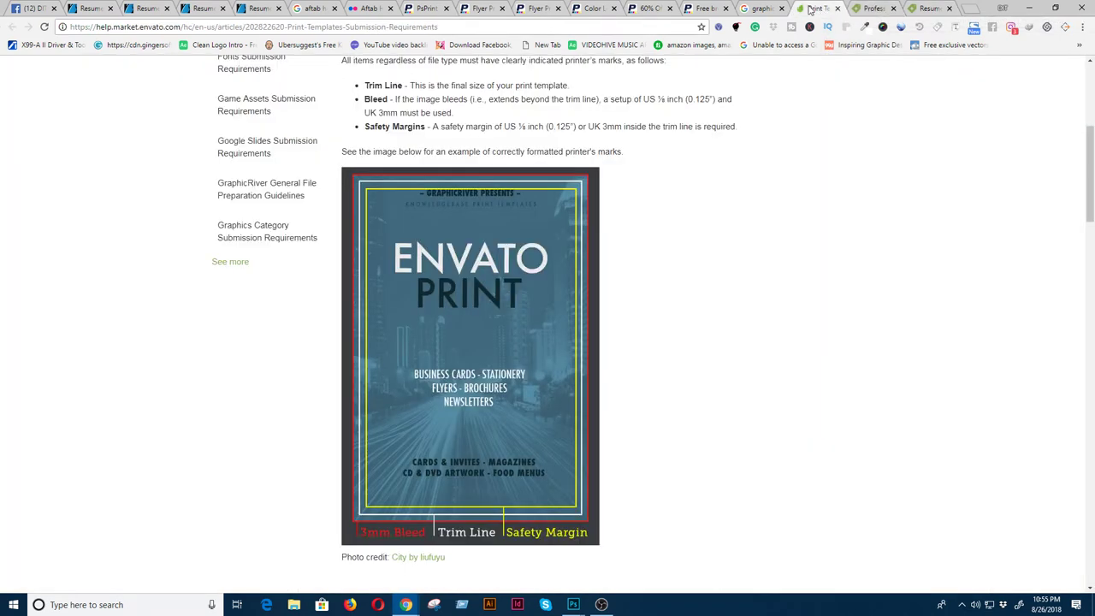
{"action": "left_click", "coordinate": [873, 10]}
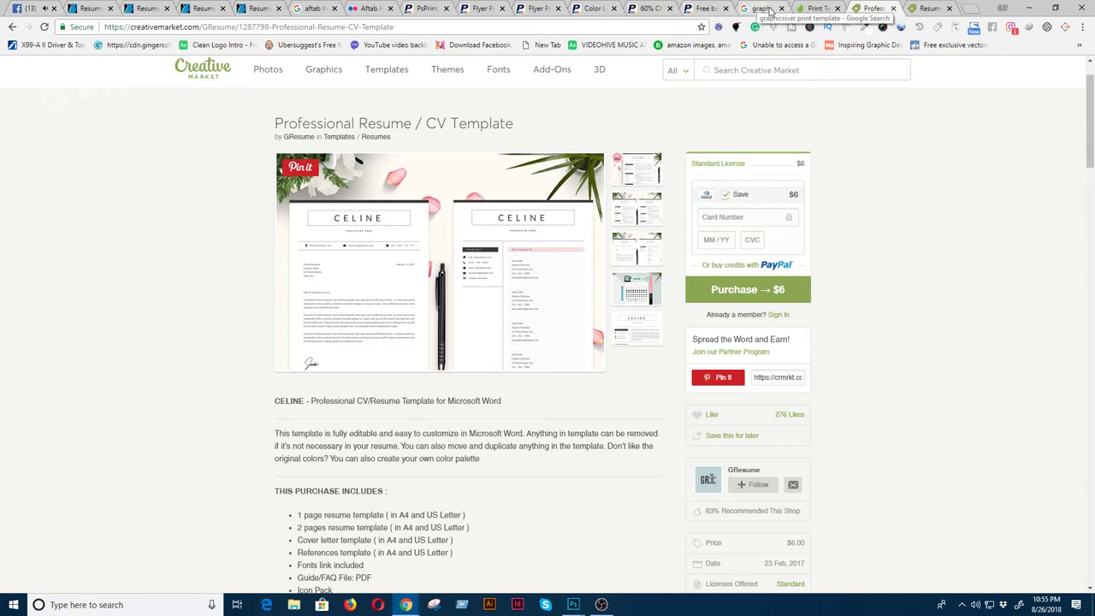
{"action": "left_click", "coordinate": [824, 12]}
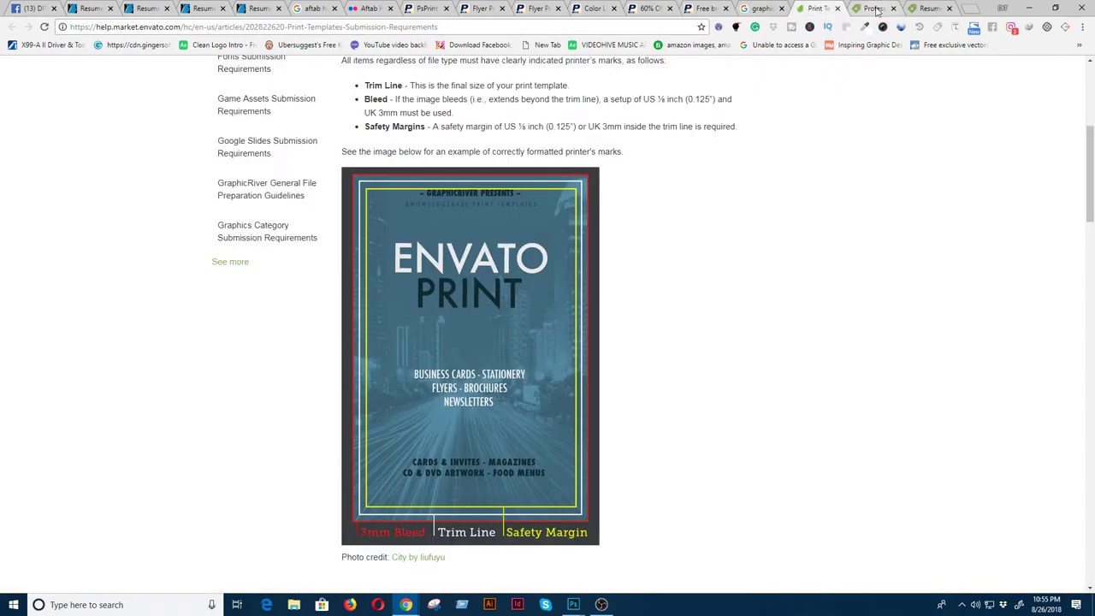
{"action": "left_click", "coordinate": [867, 12]}
{"action": "left_click", "coordinate": [758, 9]}
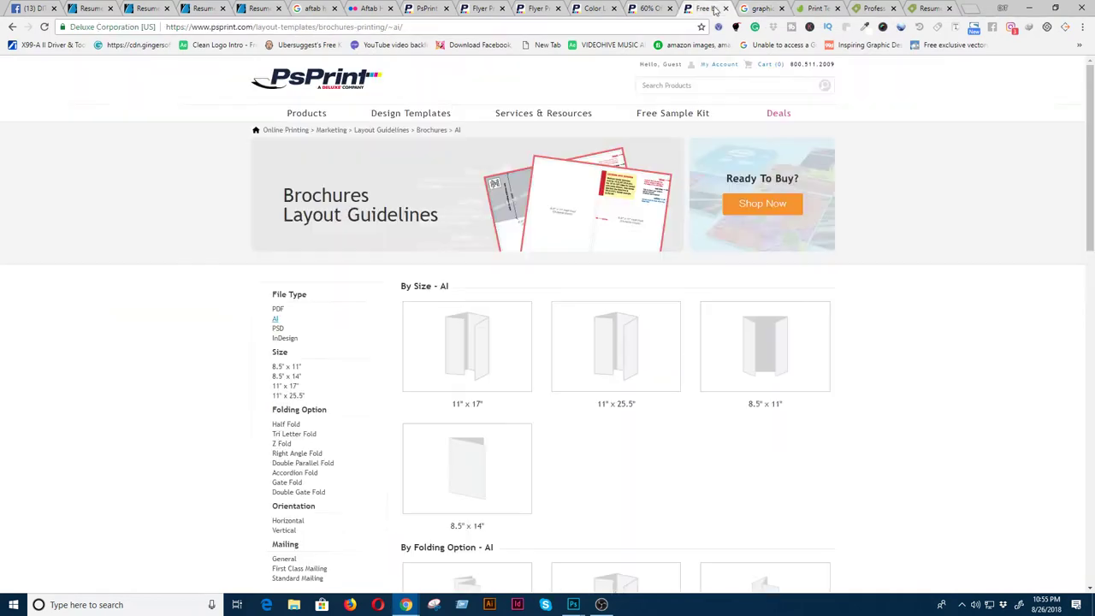
{"action": "left_click", "coordinate": [708, 9]}
{"action": "left_click", "coordinate": [259, 9]}
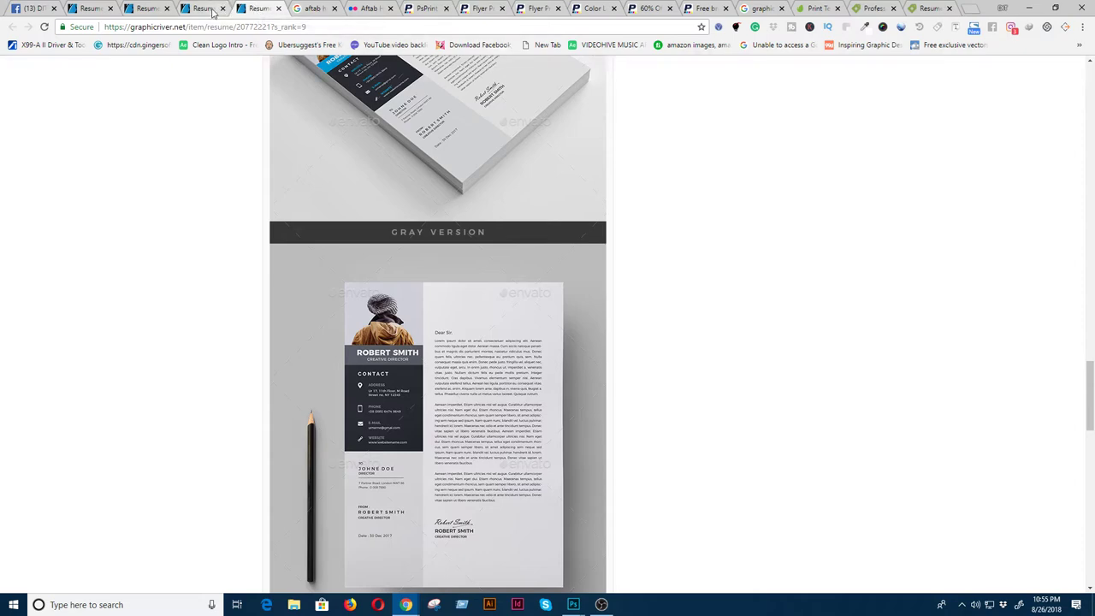
- Browse the Gray Version resume previews, then go back to GraphicRiver's best-selling resume results
{"action": "scroll", "coordinate": [406, 372], "scroll_direction": "up", "scroll_amount": 10}
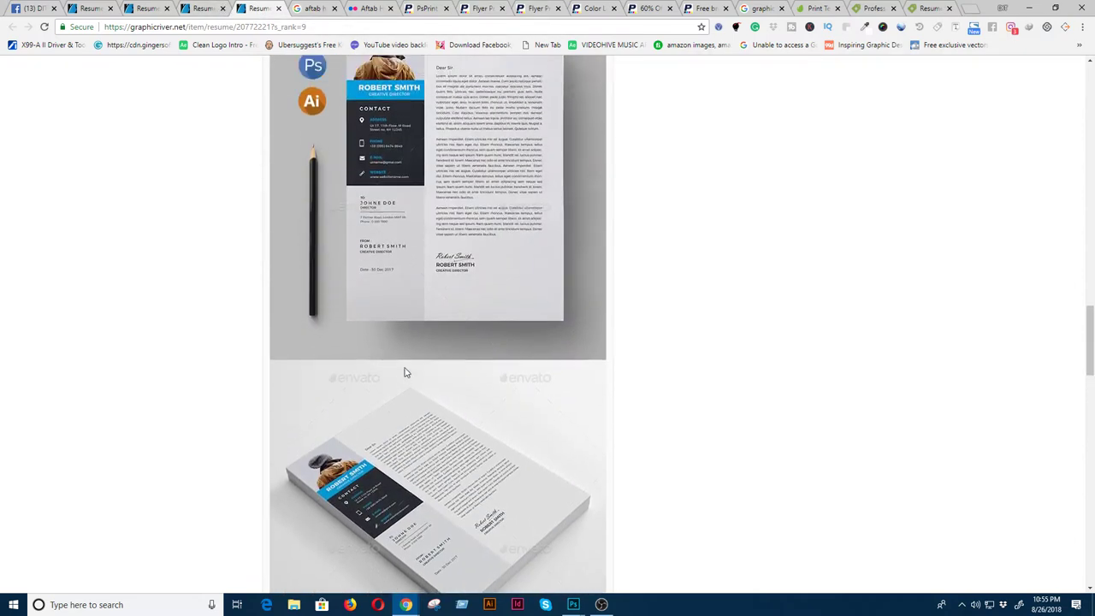
{"action": "scroll", "coordinate": [406, 371], "scroll_direction": "up", "scroll_amount": 10}
{"action": "scroll", "coordinate": [406, 371], "scroll_direction": "down", "scroll_amount": 2}
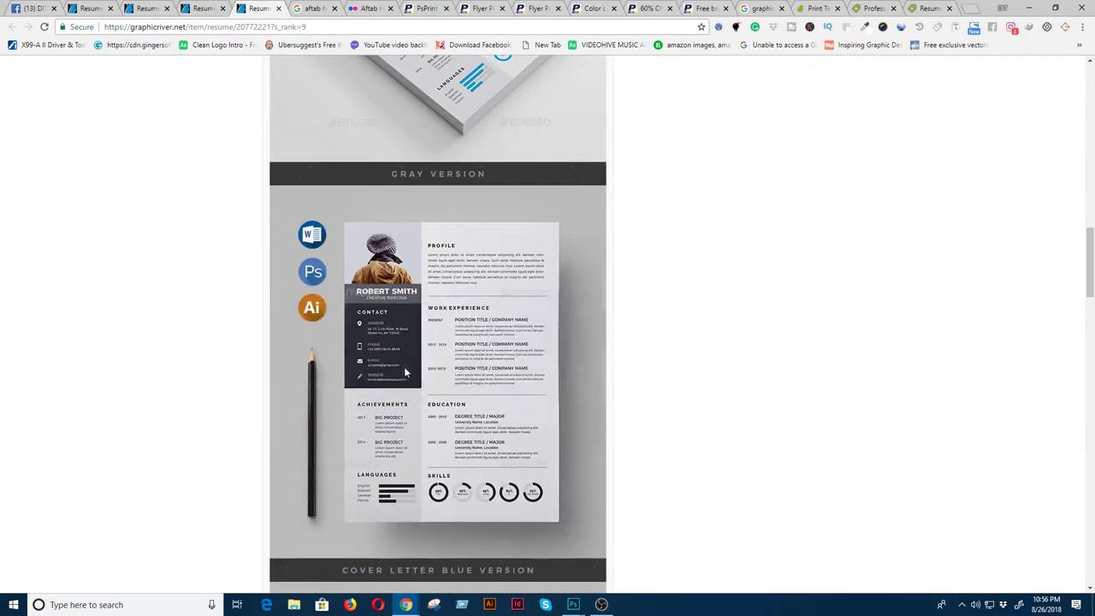
{"action": "scroll", "coordinate": [406, 371], "scroll_direction": "up", "scroll_amount": 3}
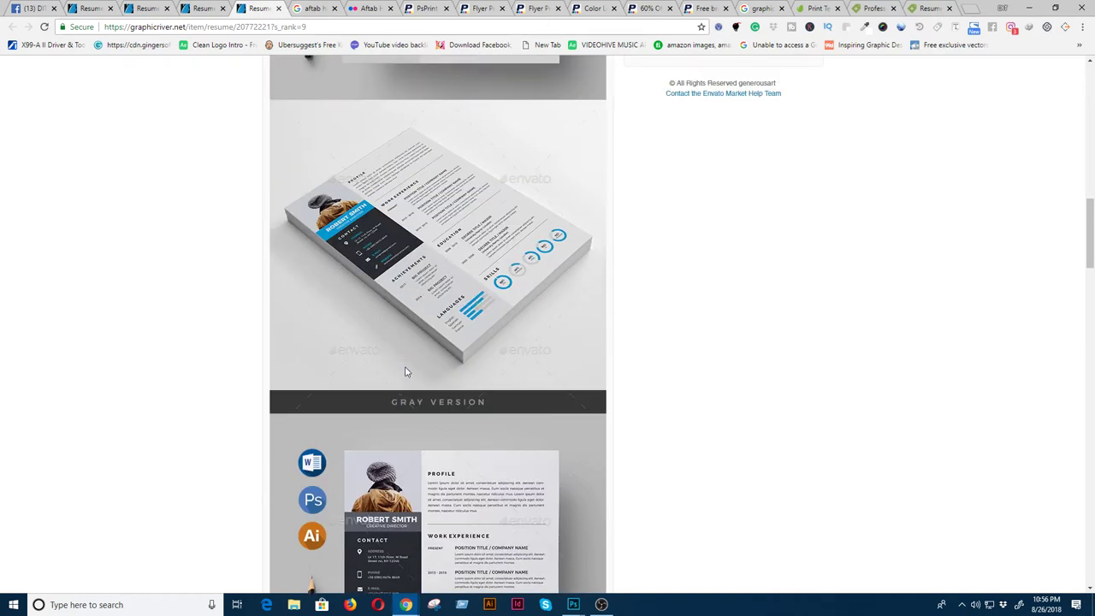
{"action": "scroll", "coordinate": [406, 372], "scroll_direction": "down", "scroll_amount": 4}
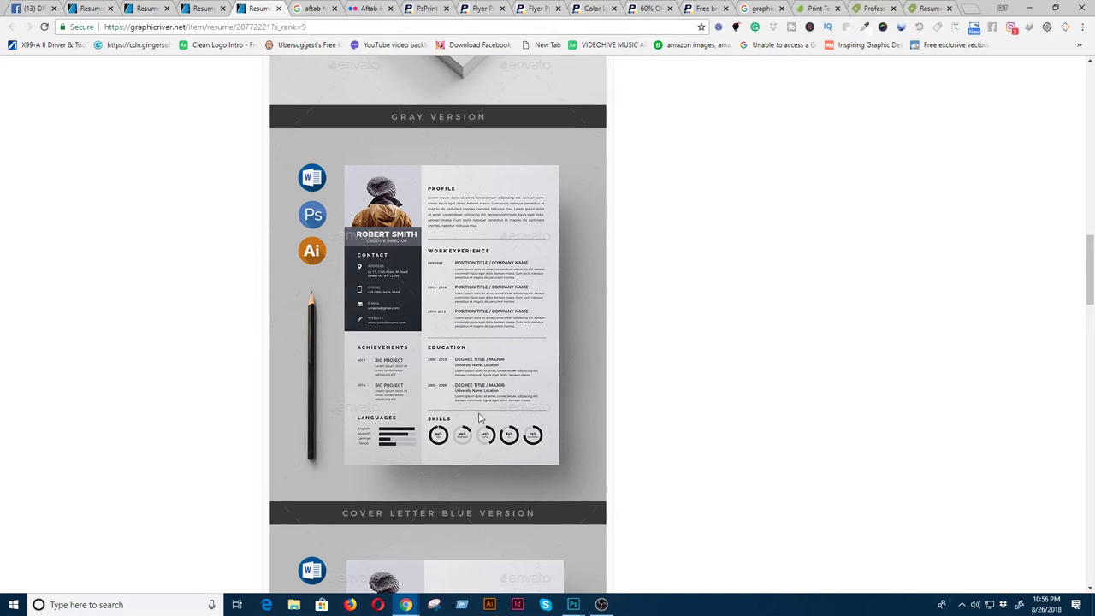
{"action": "scroll", "coordinate": [491, 432], "scroll_direction": "up", "scroll_amount": 4}
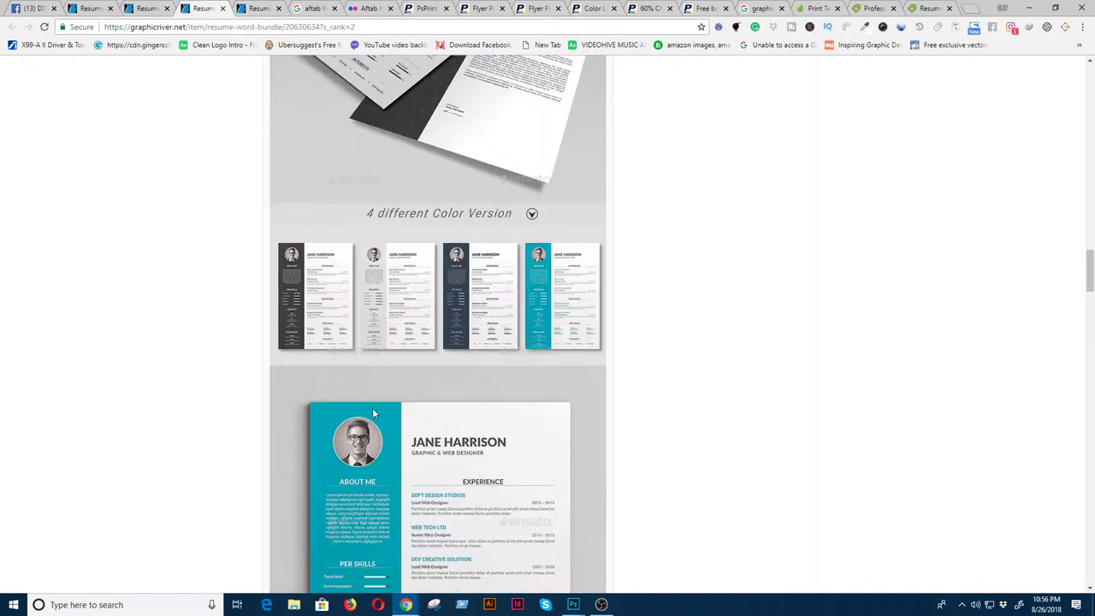
{"action": "left_click", "coordinate": [136, 9]}
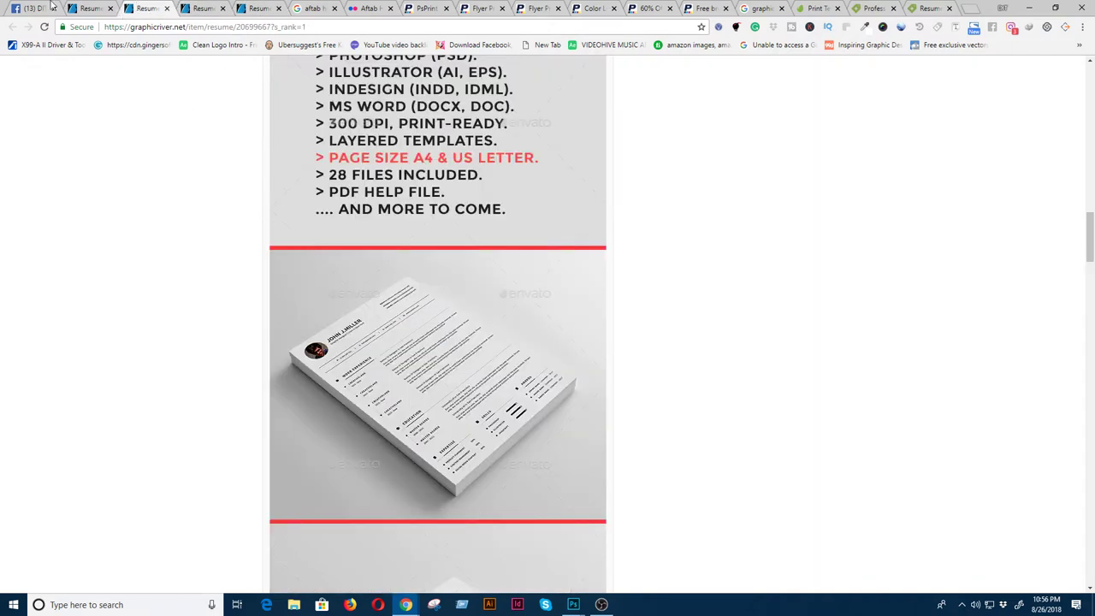
{"action": "left_click", "coordinate": [85, 7]}
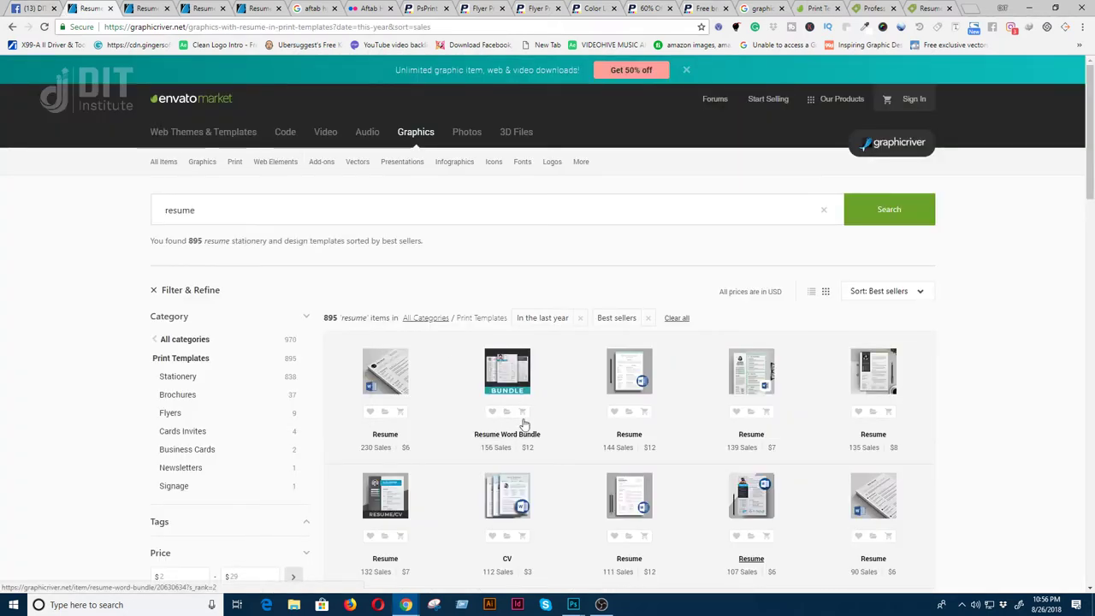
- Open Resume Word Bundle in a new tab and review its details and 8.27x11.69 print size
{"action": "right_click", "coordinate": [524, 438]}
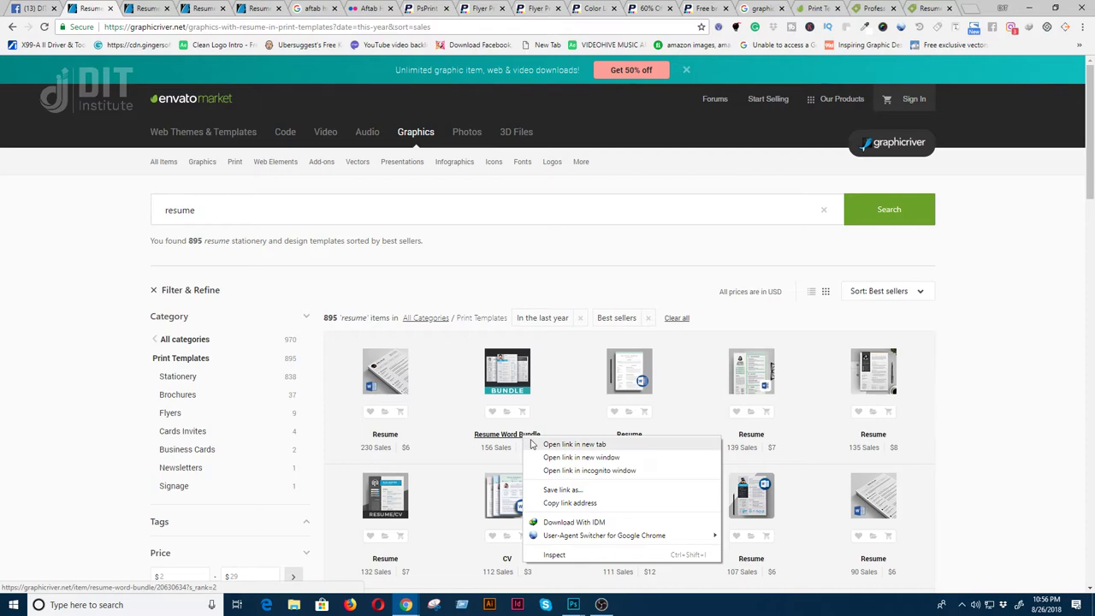
{"action": "left_click", "coordinate": [574, 444]}
{"action": "left_click", "coordinate": [137, 7]}
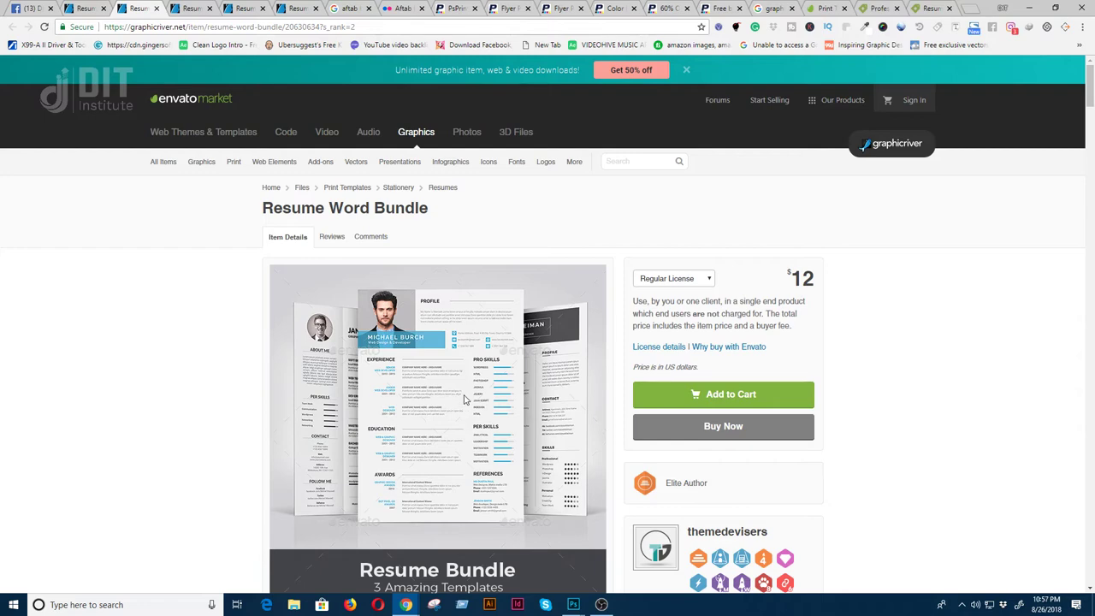
{"action": "scroll", "coordinate": [464, 399], "scroll_direction": "down", "scroll_amount": 6}
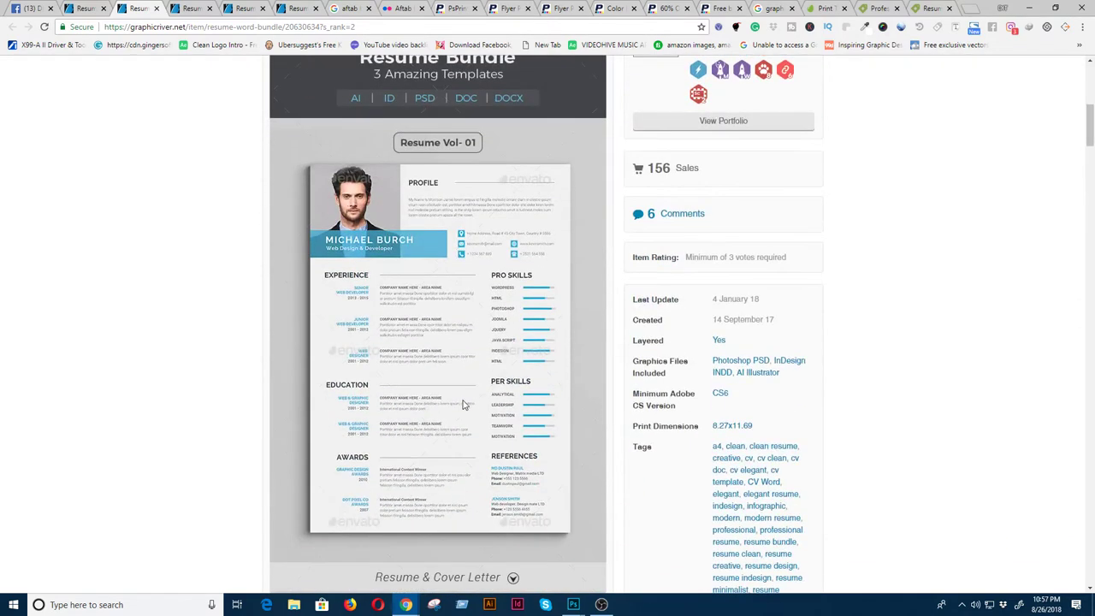
{"action": "scroll", "coordinate": [463, 403], "scroll_direction": "down", "scroll_amount": 3}
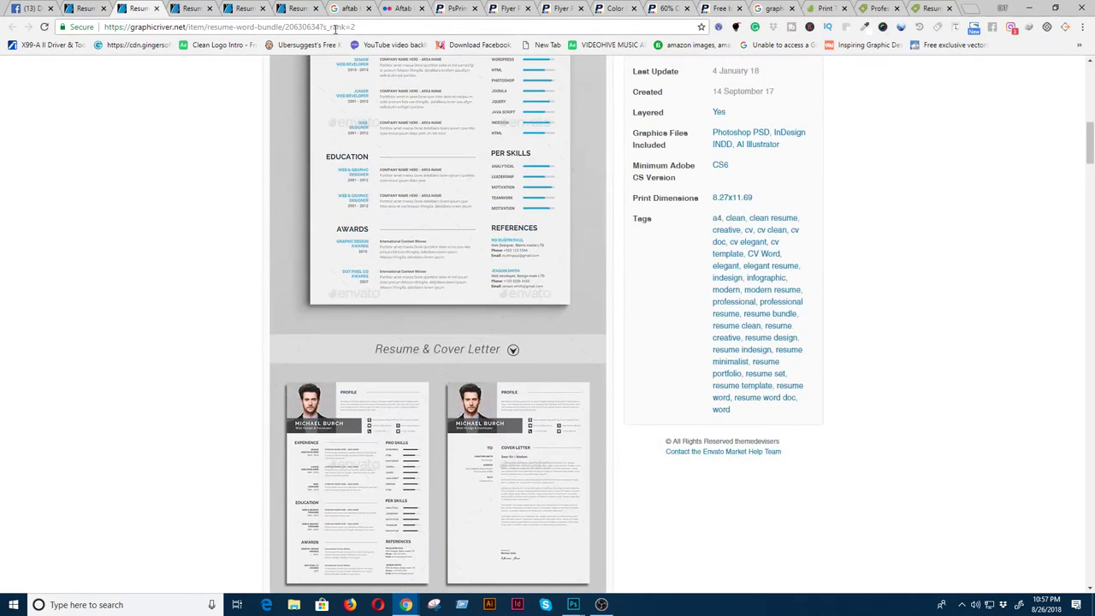
{"action": "left_click", "coordinate": [303, 9]}
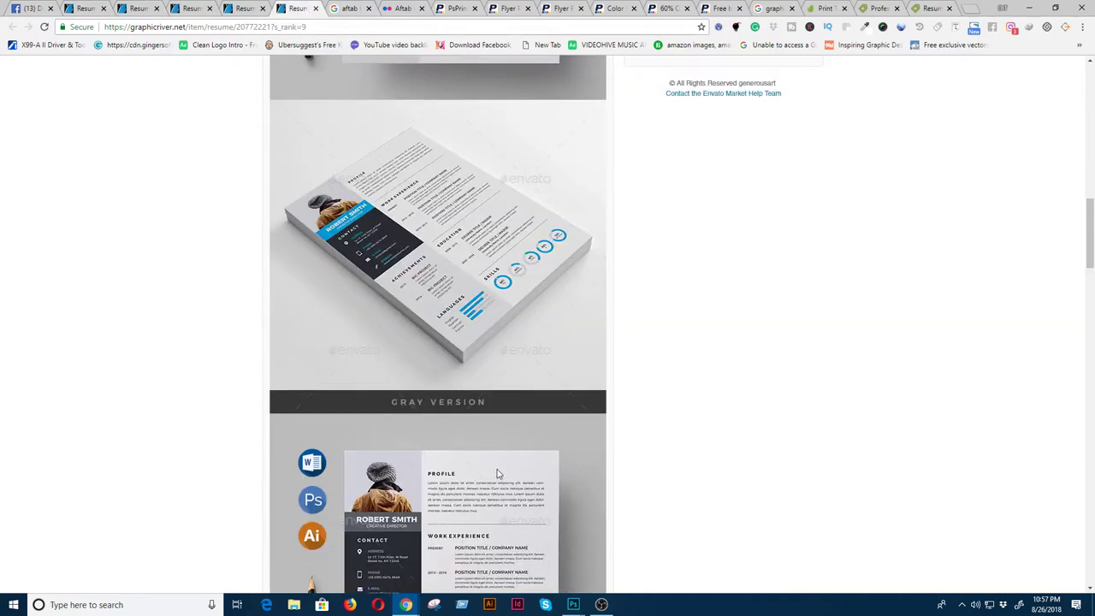
{"action": "scroll", "coordinate": [516, 531], "scroll_direction": "down", "scroll_amount": 3}
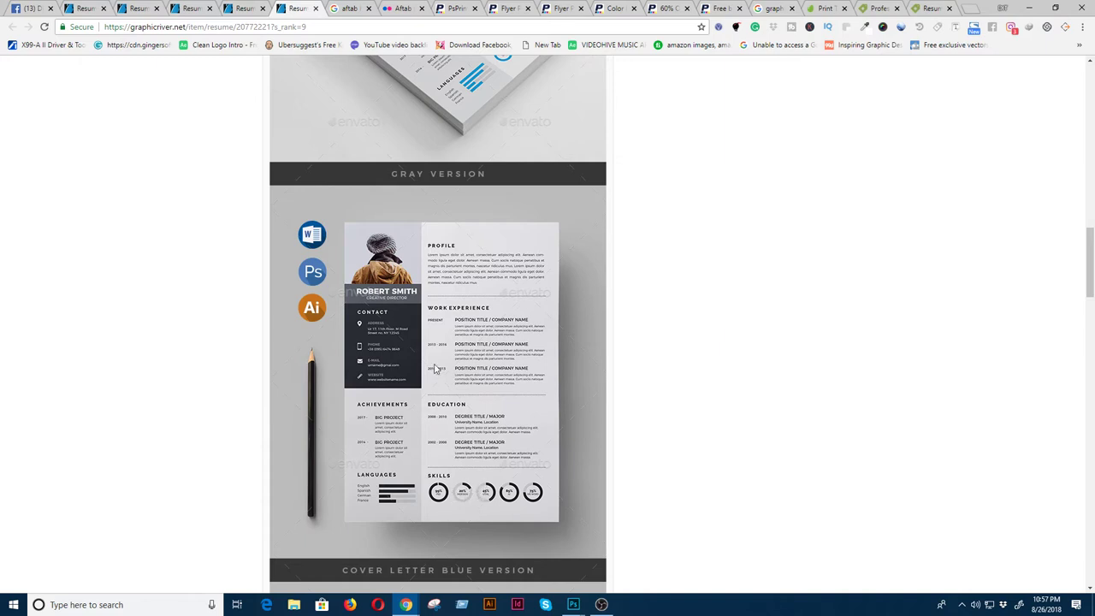
{"action": "left_click", "coordinate": [147, 10]}
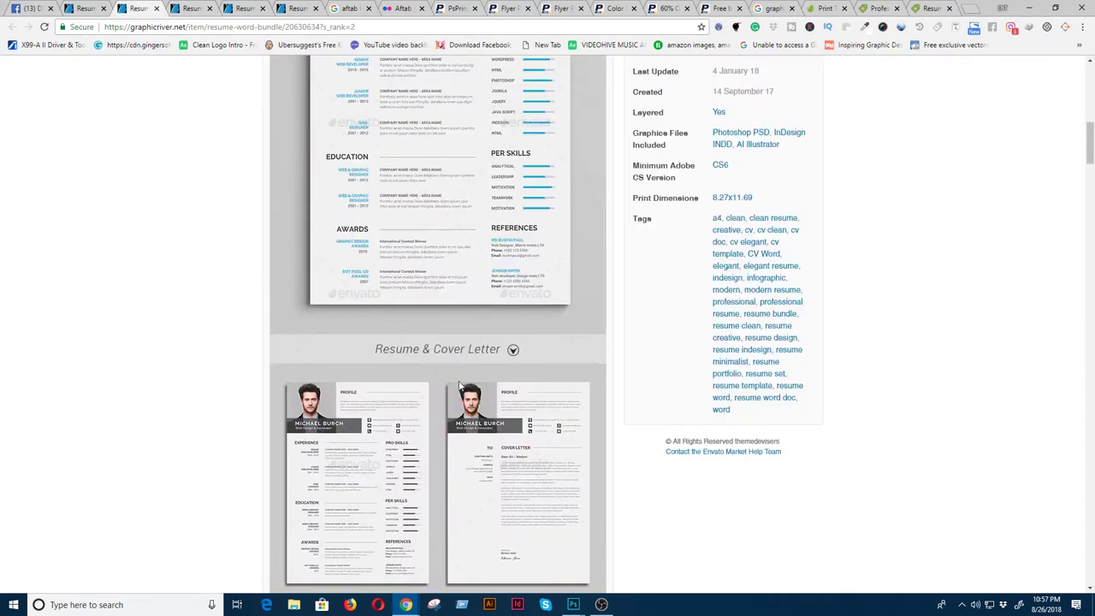
{"action": "scroll", "coordinate": [458, 386], "scroll_direction": "up", "scroll_amount": 3}
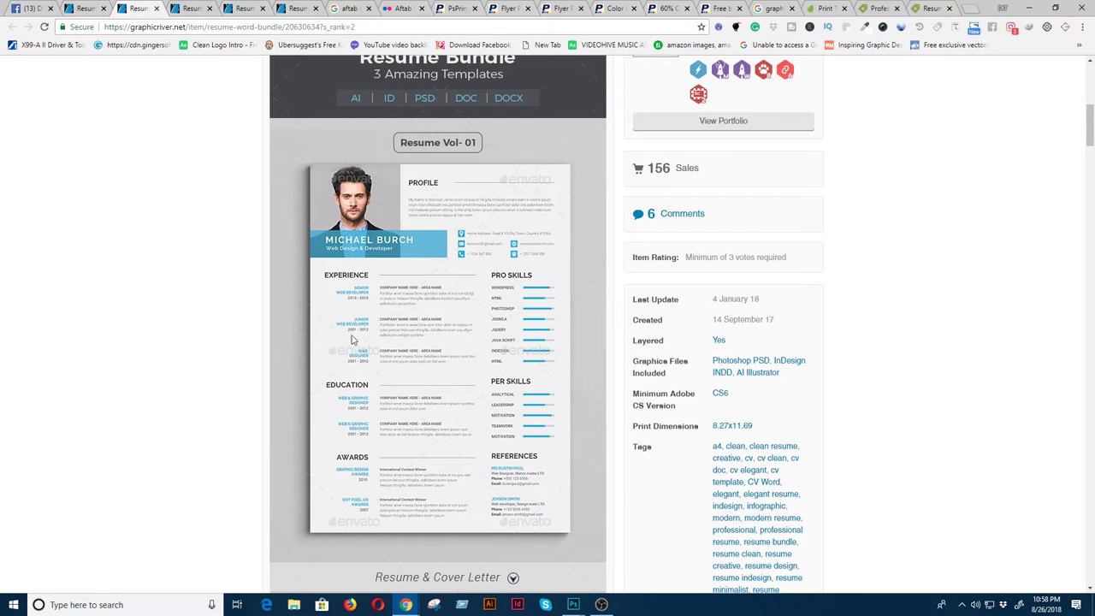
- Open Chrome's Downloads list and show Image-Preview.jpg in its folder
{"action": "left_click", "coordinate": [1082, 26]}
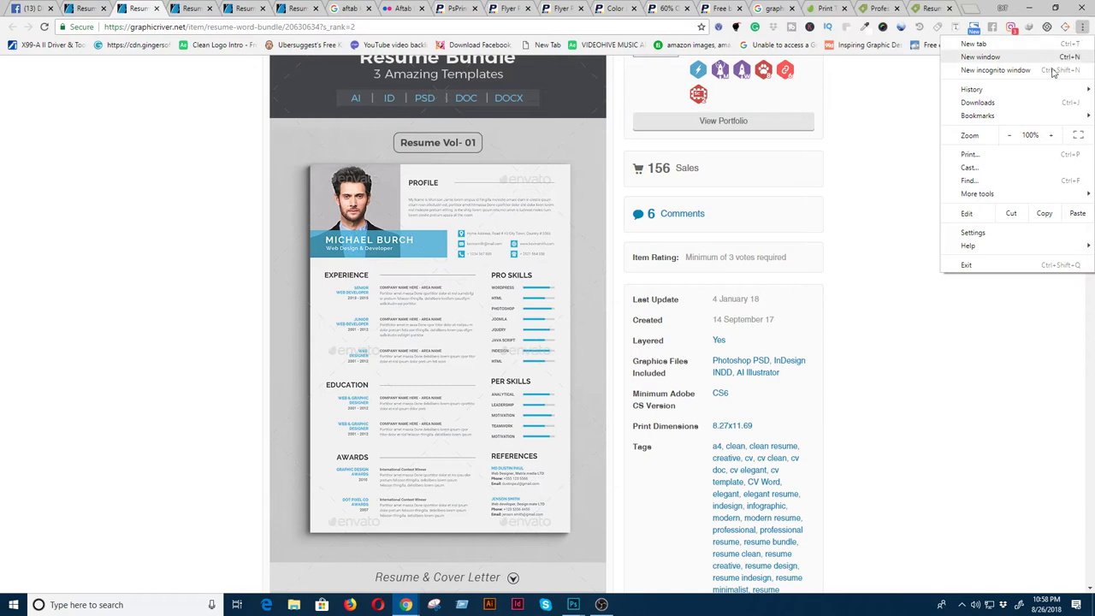
{"action": "left_click", "coordinate": [1015, 104]}
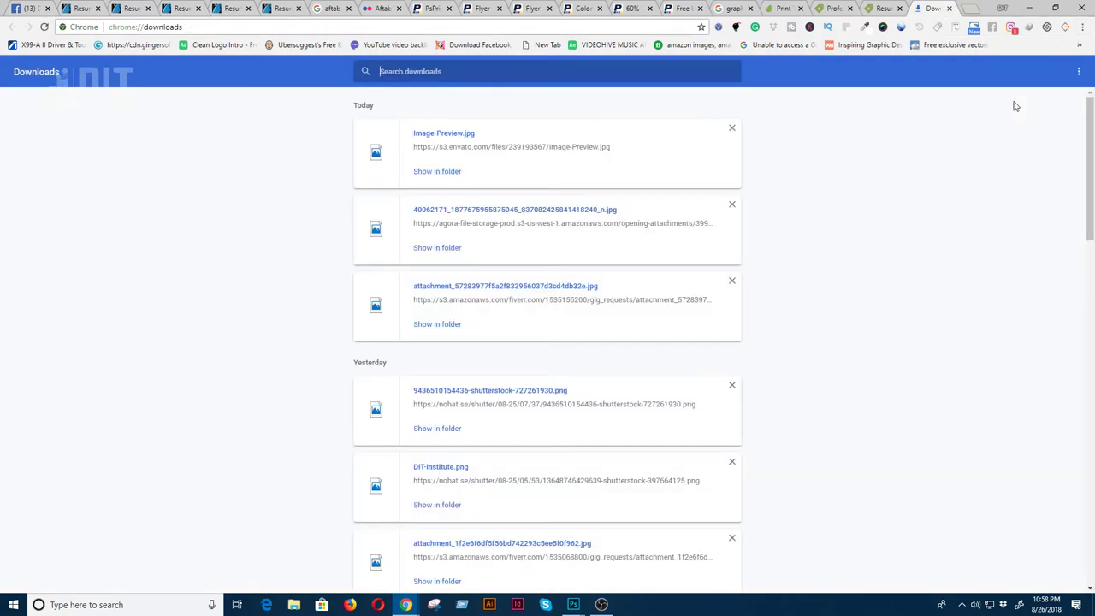
{"action": "left_click", "coordinate": [439, 175]}
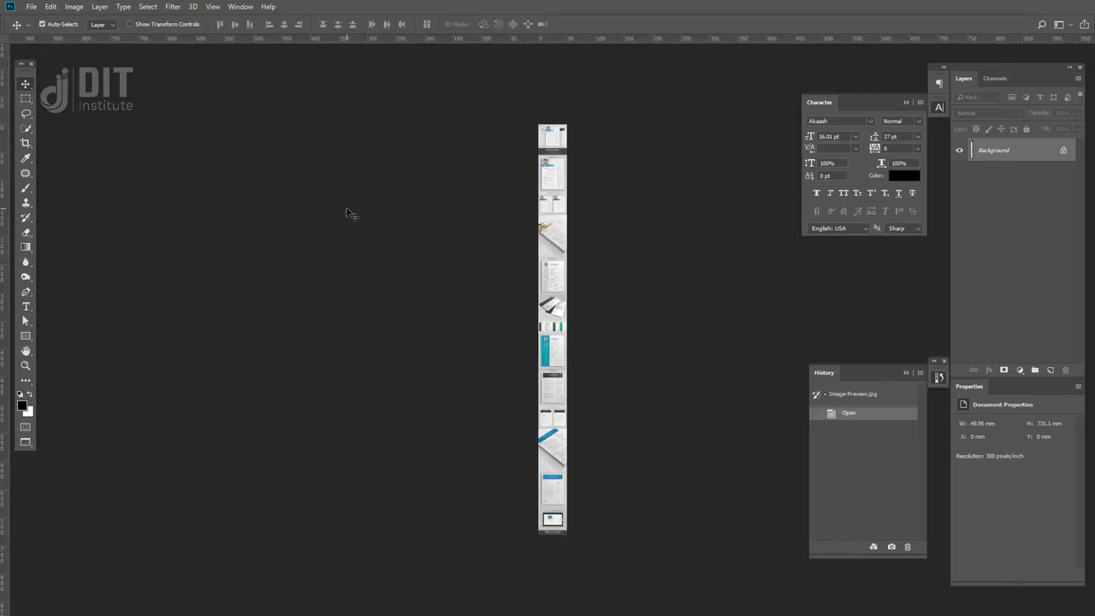
- Marquee-select the Resume Vol-01 template in Image-Preview.jpg and float its document window
{"action": "key", "text": "ctrl+plus"}
{"action": "key", "text": "ctrl+plus"}
{"action": "key", "text": "ctrl+plus"}
{"action": "key", "text": "ctrl+plus"}
{"action": "key", "text": "ctrl+plus"}
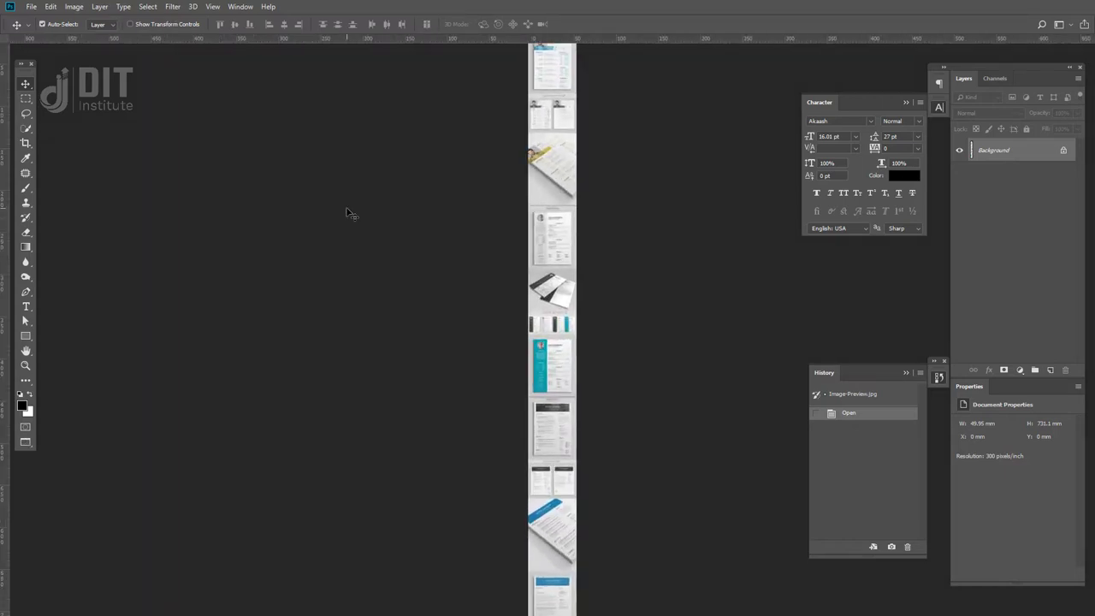
{"action": "scroll", "coordinate": [470, 231], "scroll_direction": "up", "scroll_amount": 10}
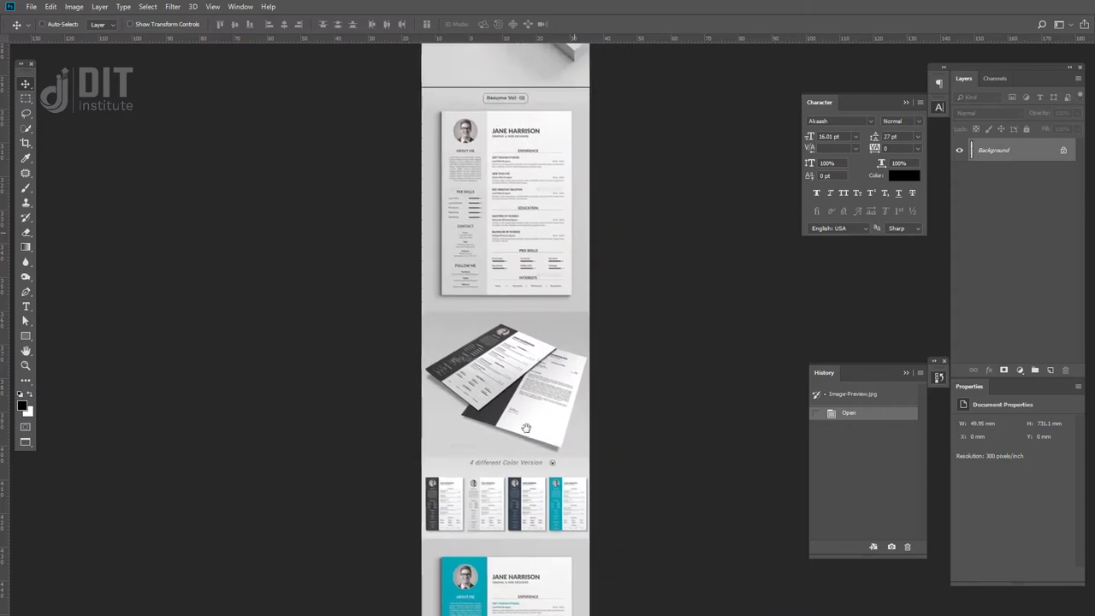
{"action": "scroll", "coordinate": [481, 534], "scroll_direction": "up", "scroll_amount": 6}
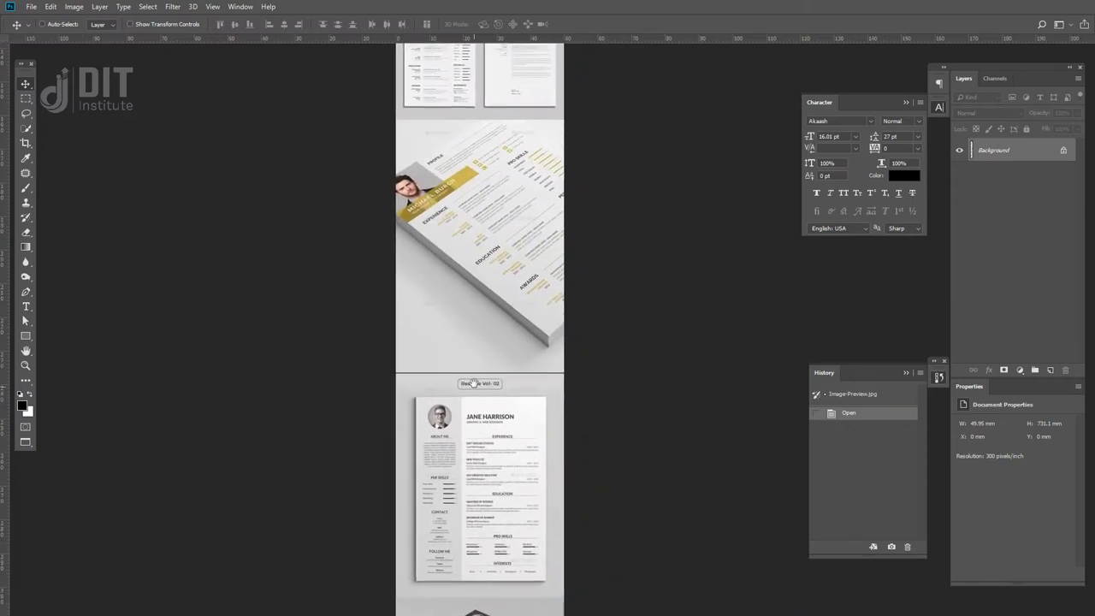
{"action": "scroll", "coordinate": [451, 413], "scroll_direction": "up", "scroll_amount": 2}
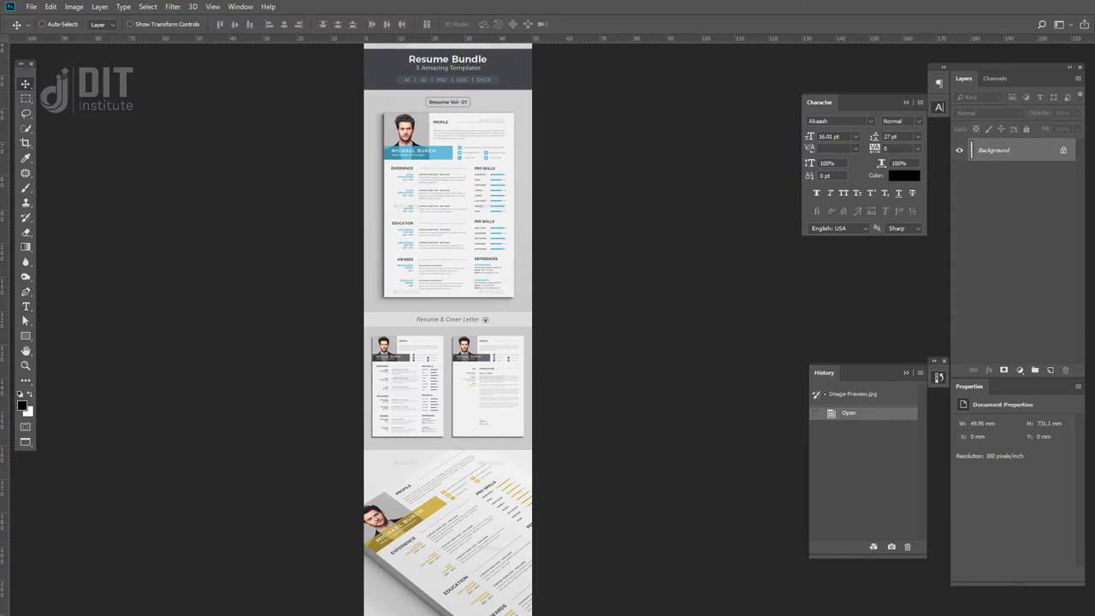
{"action": "scroll", "coordinate": [444, 269], "scroll_direction": "up", "scroll_amount": 5}
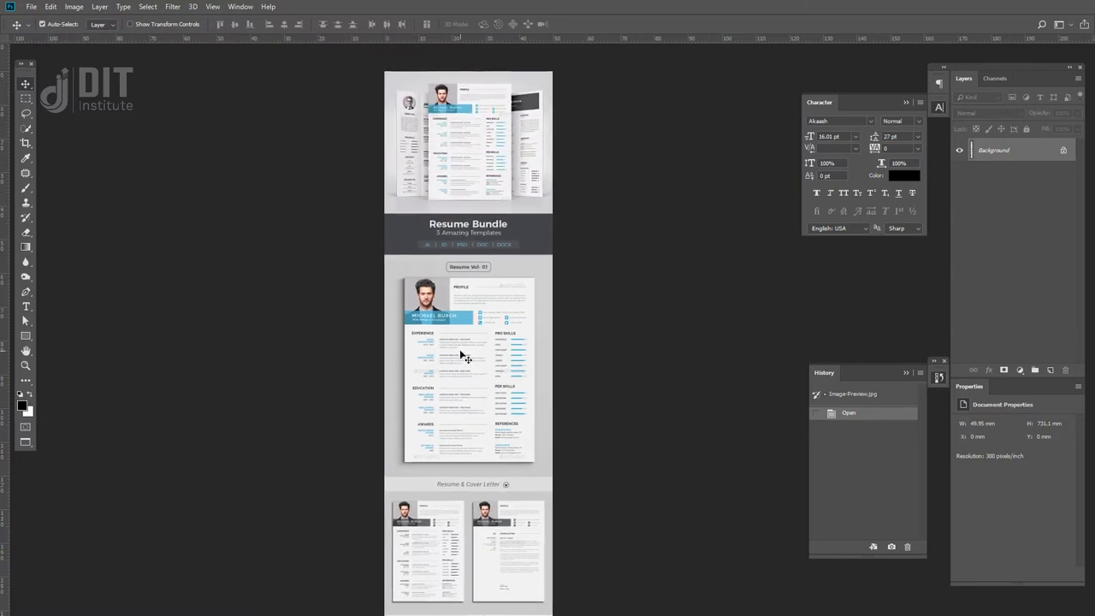
{"action": "scroll", "coordinate": [464, 357], "scroll_direction": "up", "scroll_amount": 3}
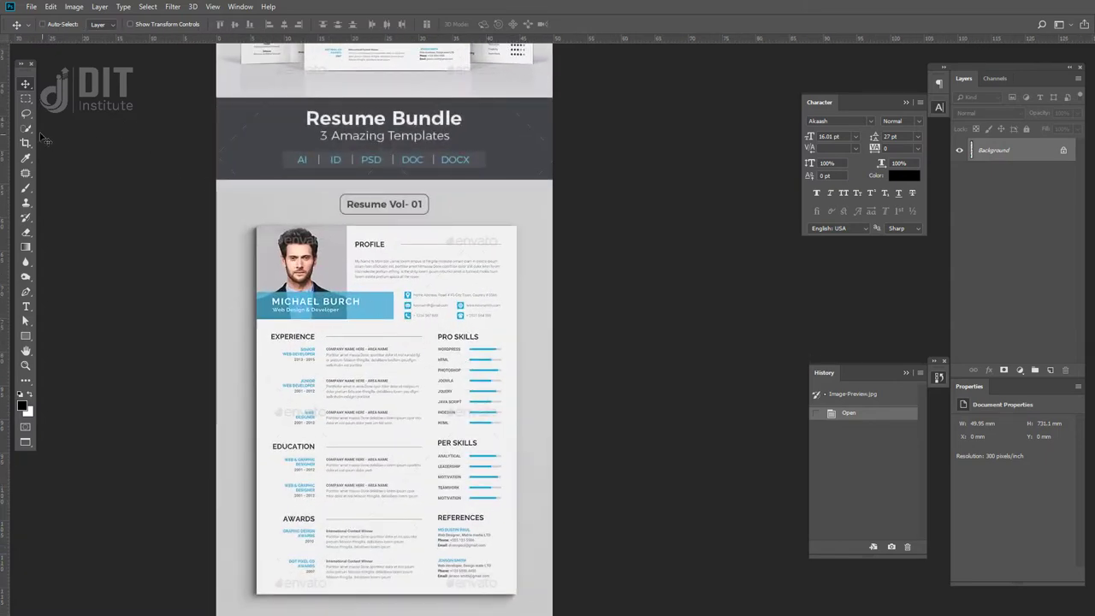
{"action": "left_click", "coordinate": [26, 98]}
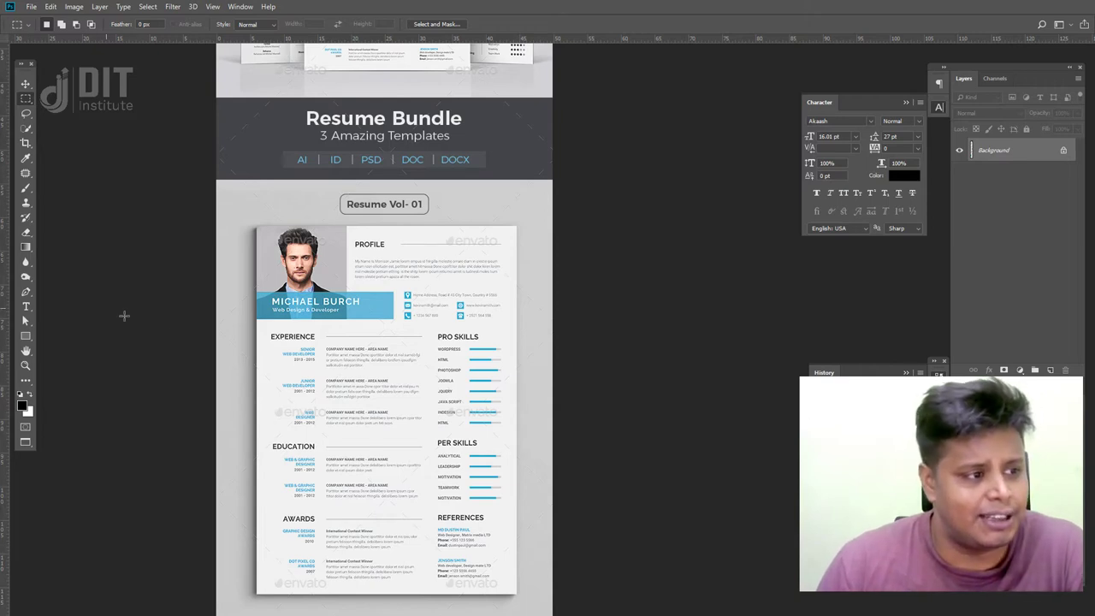
{"action": "left_click_drag", "start_coordinate": [256, 225], "coordinate": [516, 593]}
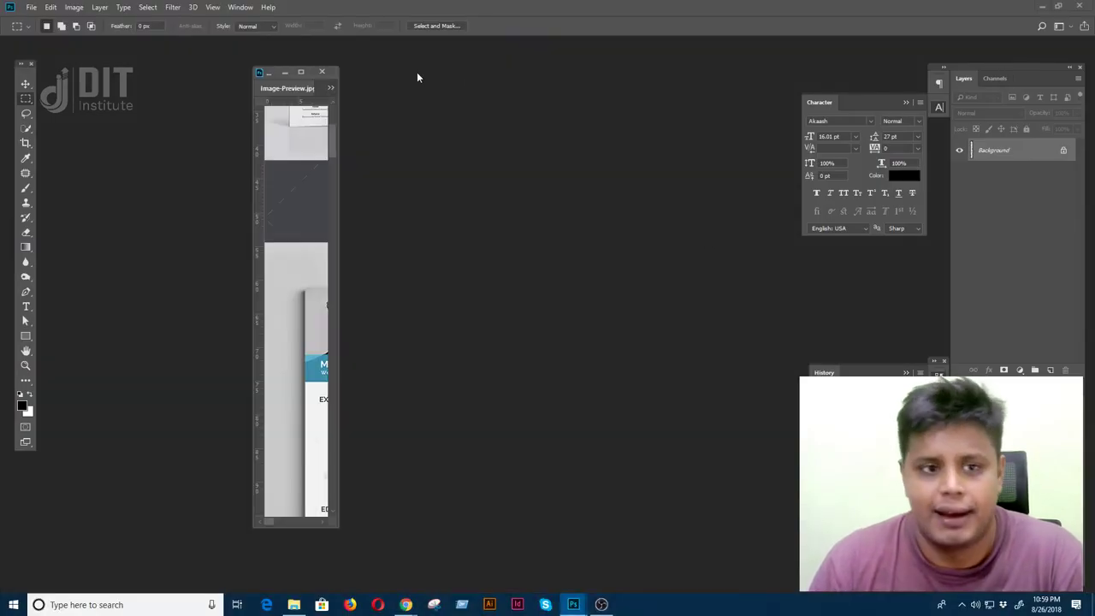
{"action": "left_click_drag", "start_coordinate": [295, 88], "coordinate": [663, 178]}
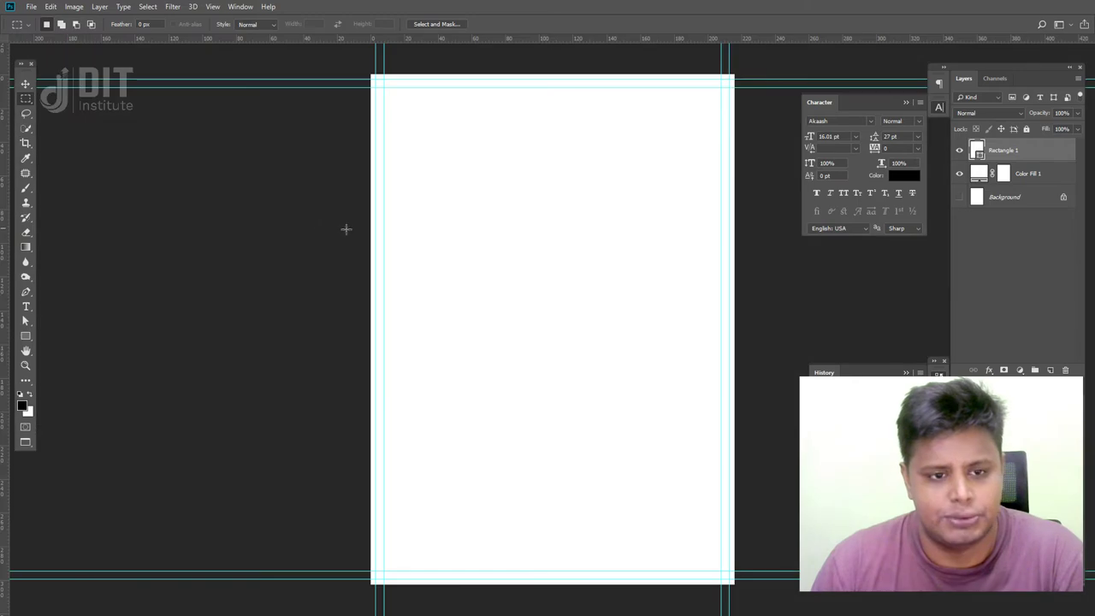
- Paste the copied resume onto the A4 page and scale it up to fill the page
{"action": "key", "text": "ctrl+v"}
{"action": "key", "text": "ctrl+minus"}
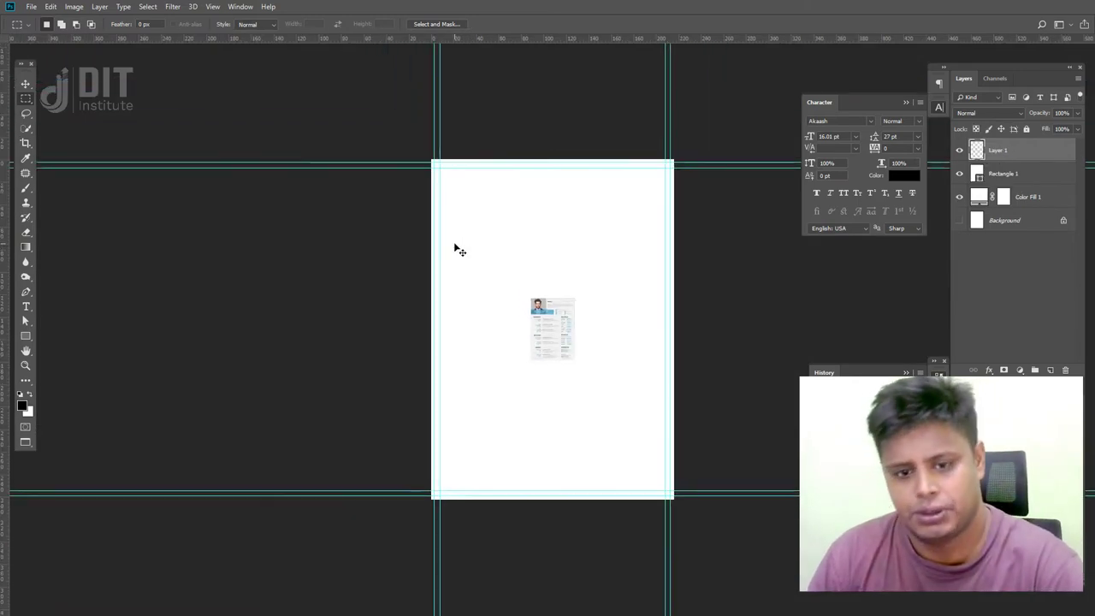
{"action": "key", "text": "ctrl+minus"}
{"action": "key", "text": "ctrl+t"}
{"action": "left_click_drag", "start_coordinate": [569, 304], "coordinate": [663, 219]}
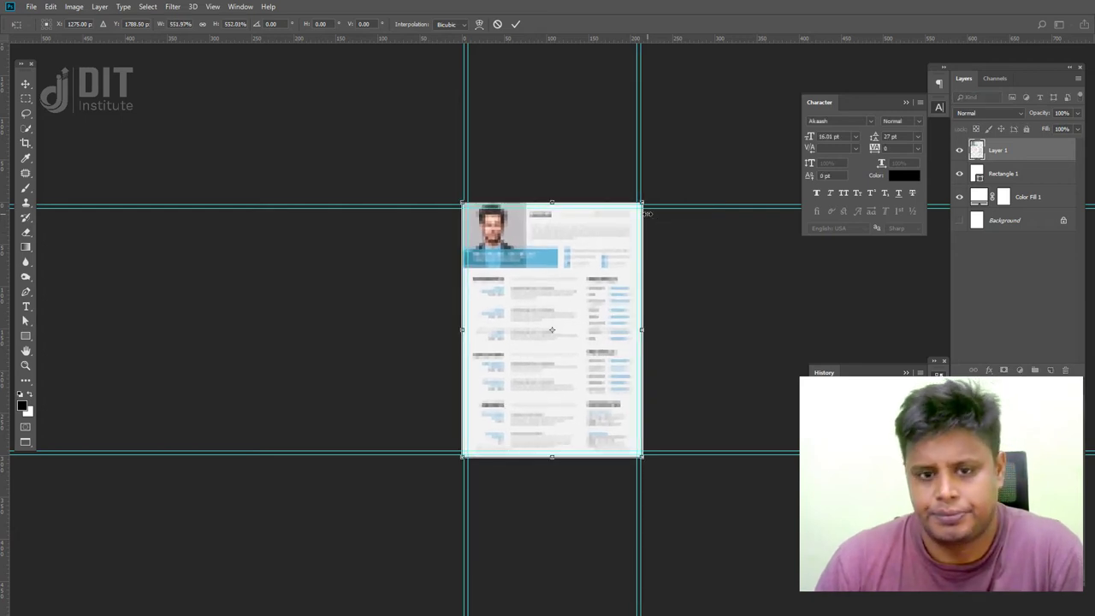
{"action": "key", "text": "Return"}
- Nudge the pasted resume slightly to the right with the Move tool
{"action": "key", "text": "ctrl+plus"}
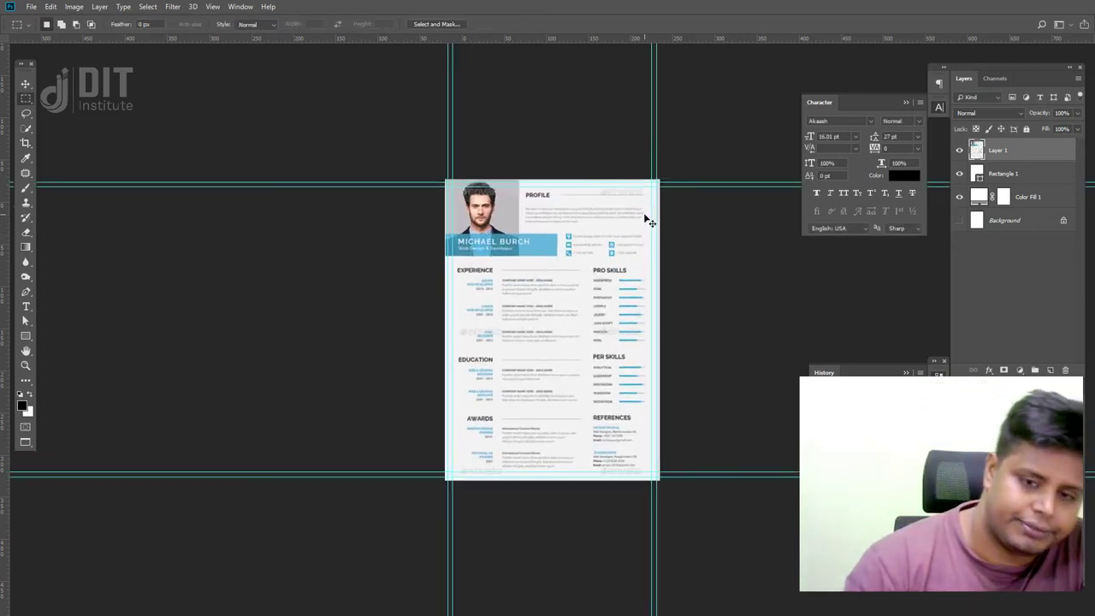
{"action": "left_click_drag", "start_coordinate": [584, 268], "coordinate": [570, 299]}
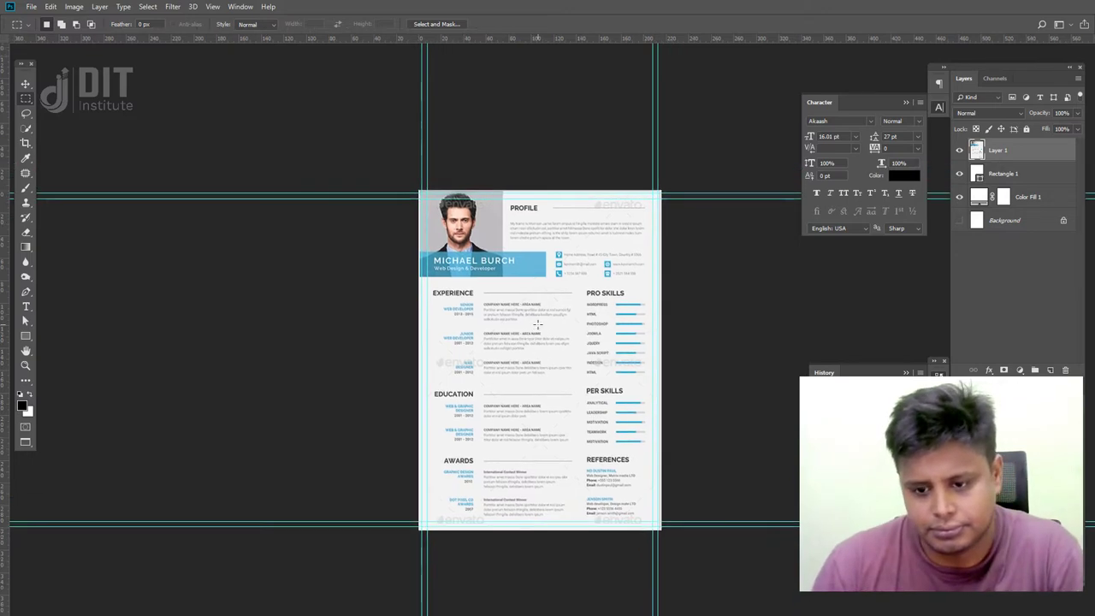
{"action": "left_click", "coordinate": [25, 84]}
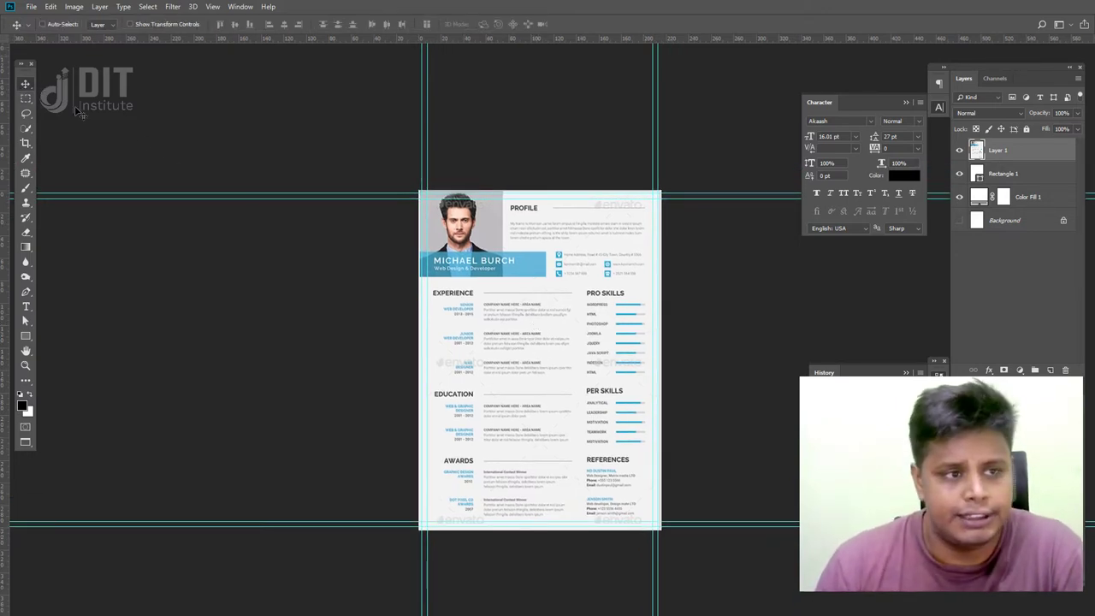
{"action": "left_click_drag", "start_coordinate": [595, 389], "coordinate": [600, 392]}
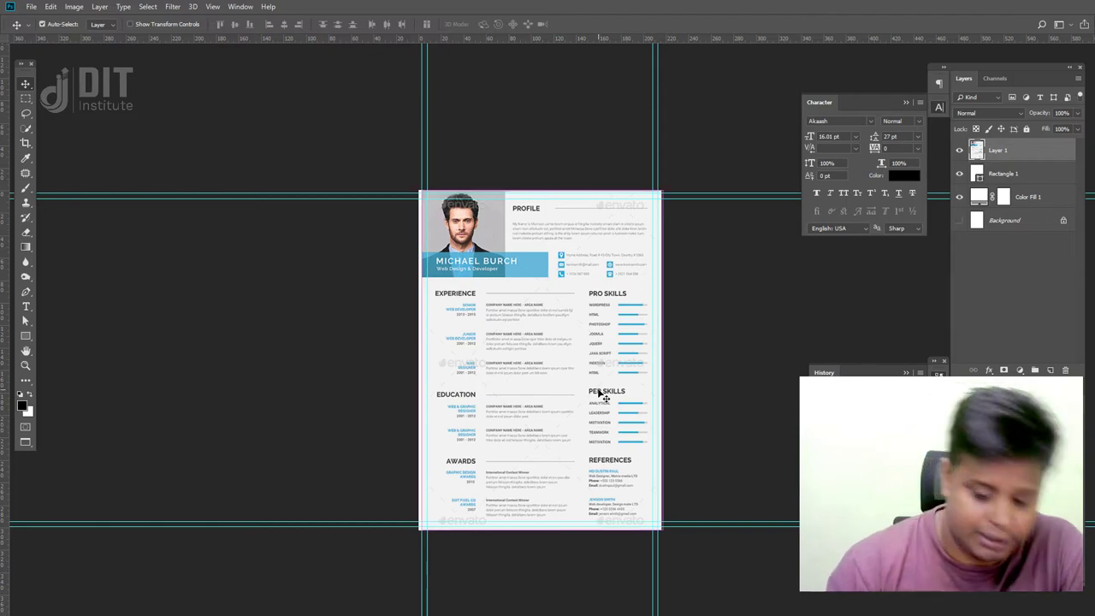
- Stretch the resume from its top-left corner to about 101%
{"action": "key", "text": "ctrl+plus"}
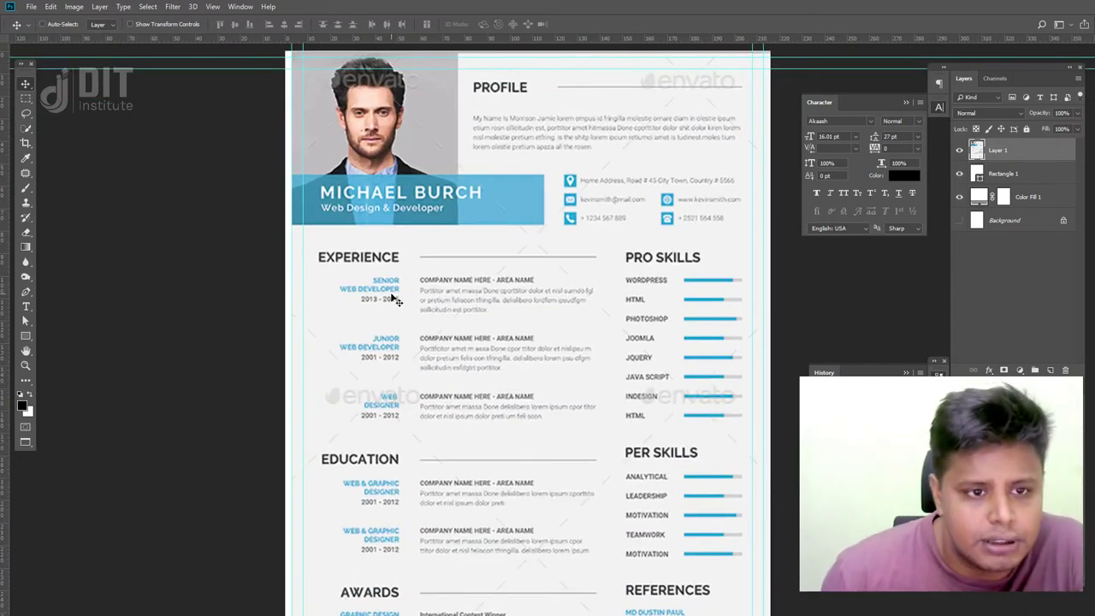
{"action": "key", "text": "ctrl+t"}
{"action": "left_click_drag", "start_coordinate": [434, 295], "coordinate": [387, 353]}
{"action": "left_click_drag", "start_coordinate": [245, 112], "coordinate": [238, 103]}
{"action": "left_click_drag", "start_coordinate": [356, 224], "coordinate": [359, 224]}
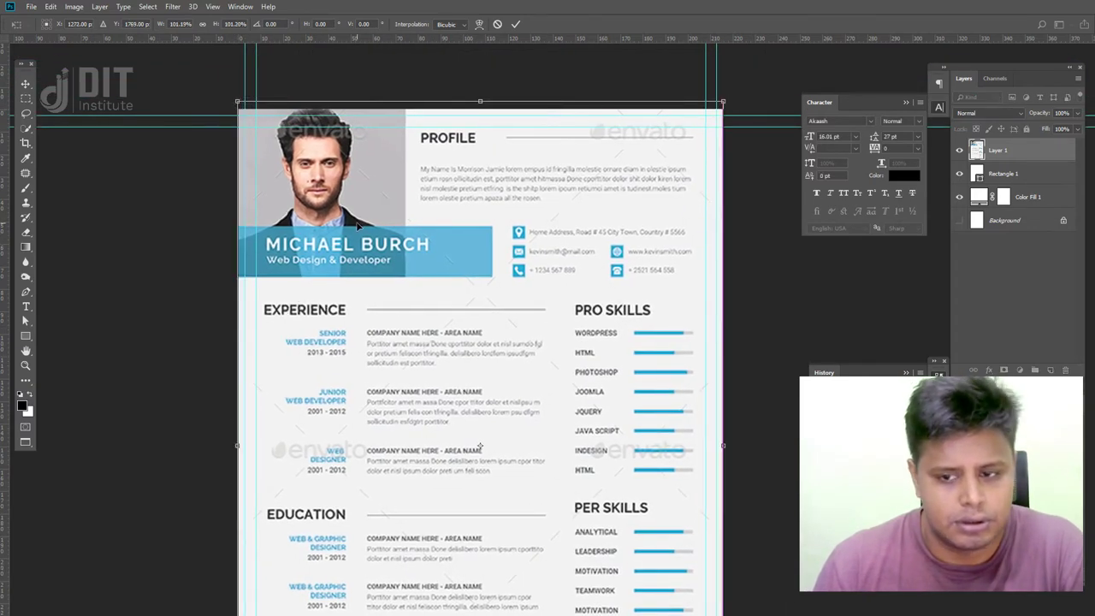
{"action": "scroll", "coordinate": [493, 373], "scroll_direction": "down", "scroll_amount": 5}
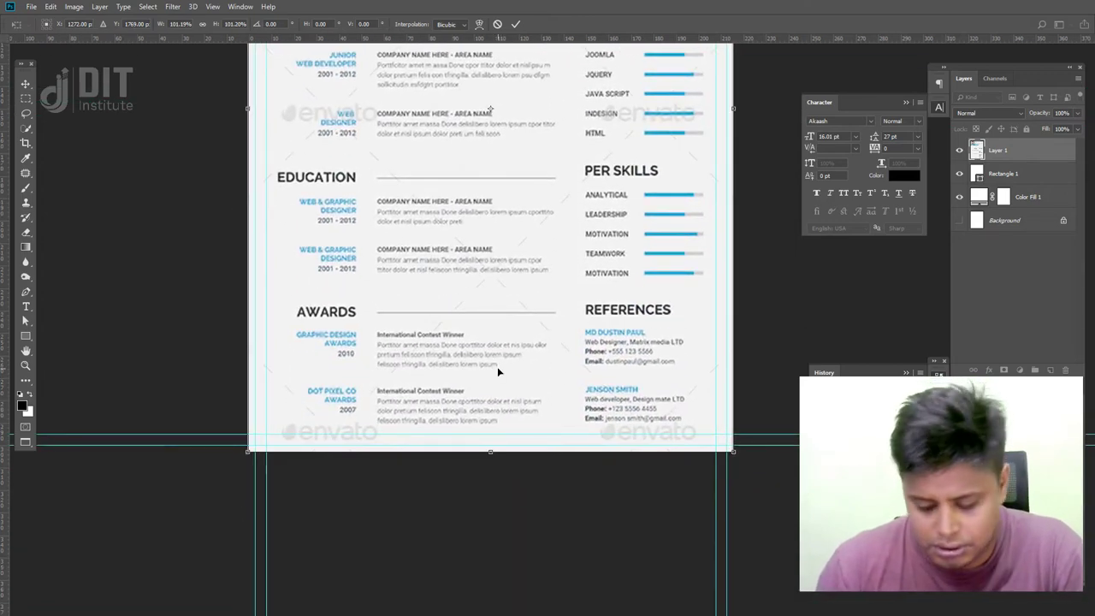
{"action": "left_click_drag", "start_coordinate": [497, 366], "coordinate": [521, 567]}
{"action": "scroll", "coordinate": [514, 465], "scroll_direction": "up", "scroll_amount": 3}
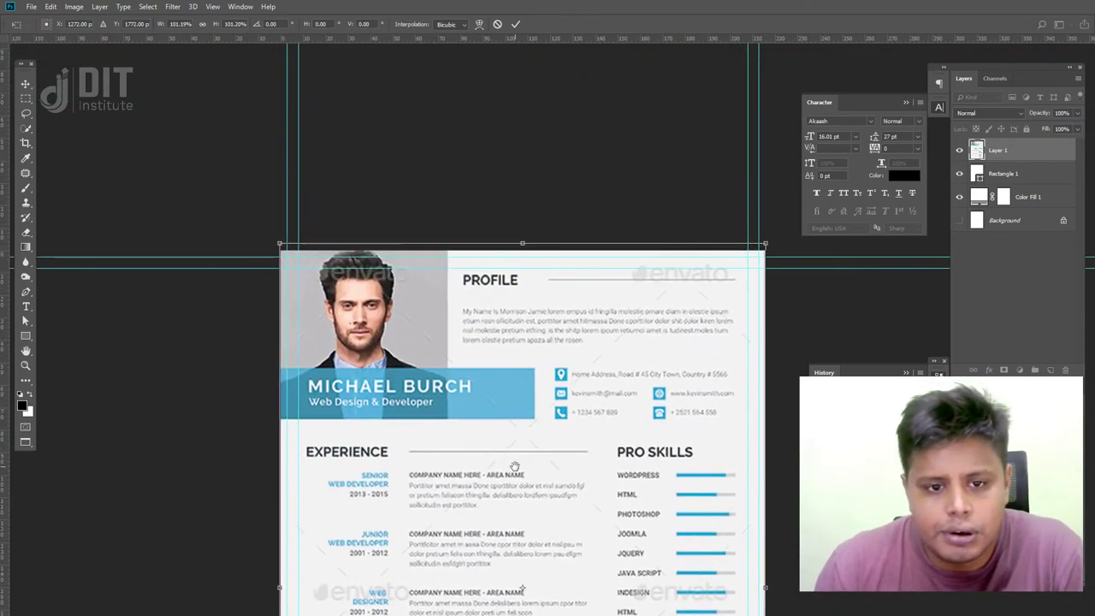
- Shift the resume down and back up slightly, then commit the transform
{"action": "key", "text": "shift+Down"}
{"action": "key", "text": "shift+Down"}
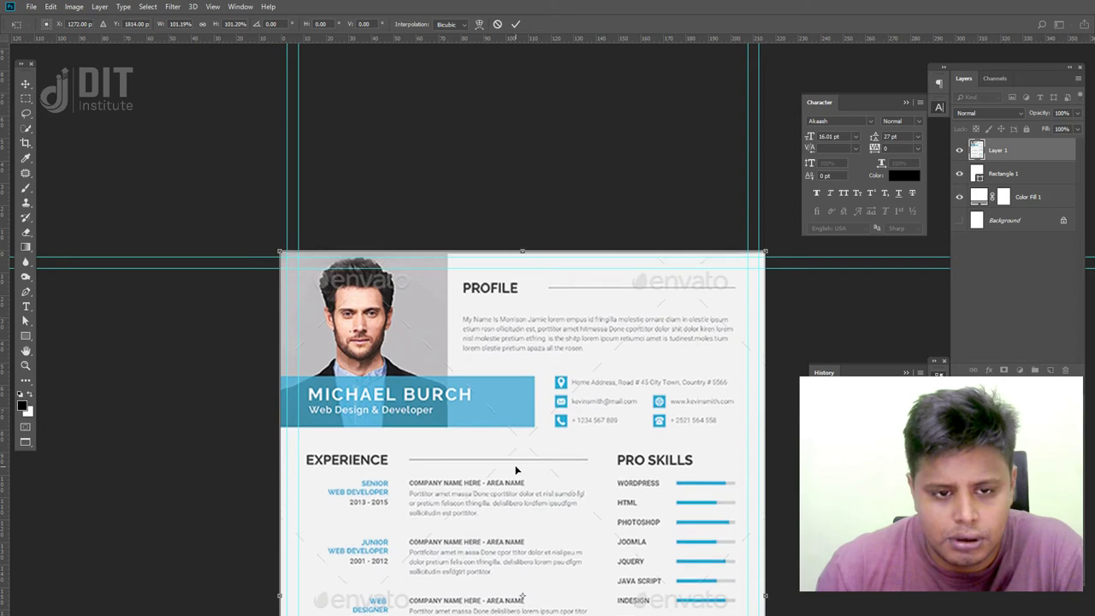
{"action": "left_click_drag", "start_coordinate": [515, 469], "coordinate": [515, 466]}
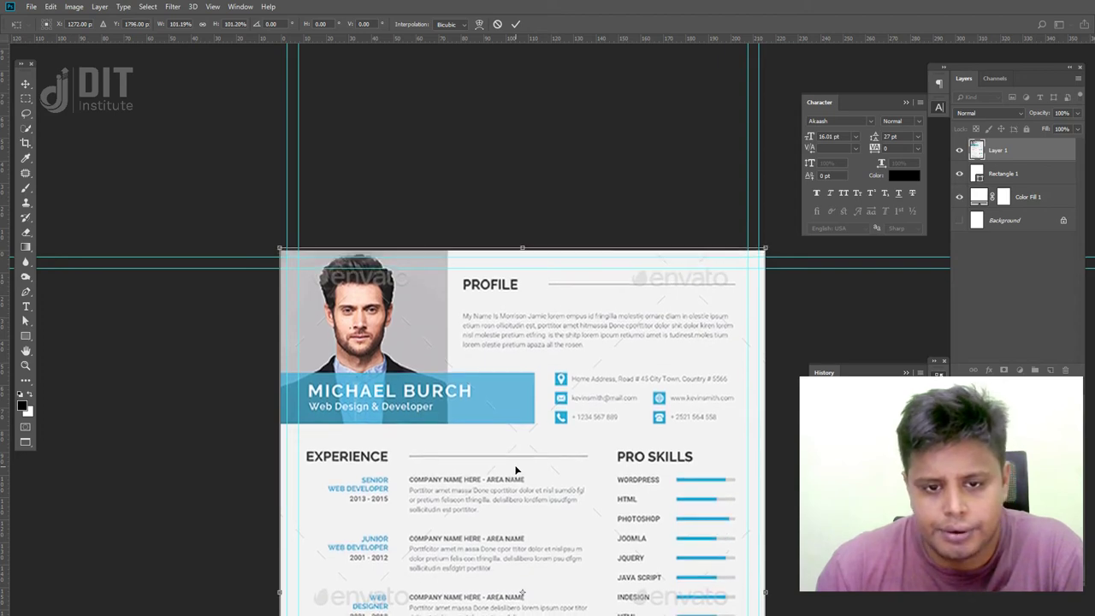
{"action": "scroll", "coordinate": [515, 466], "scroll_direction": "down", "scroll_amount": 5}
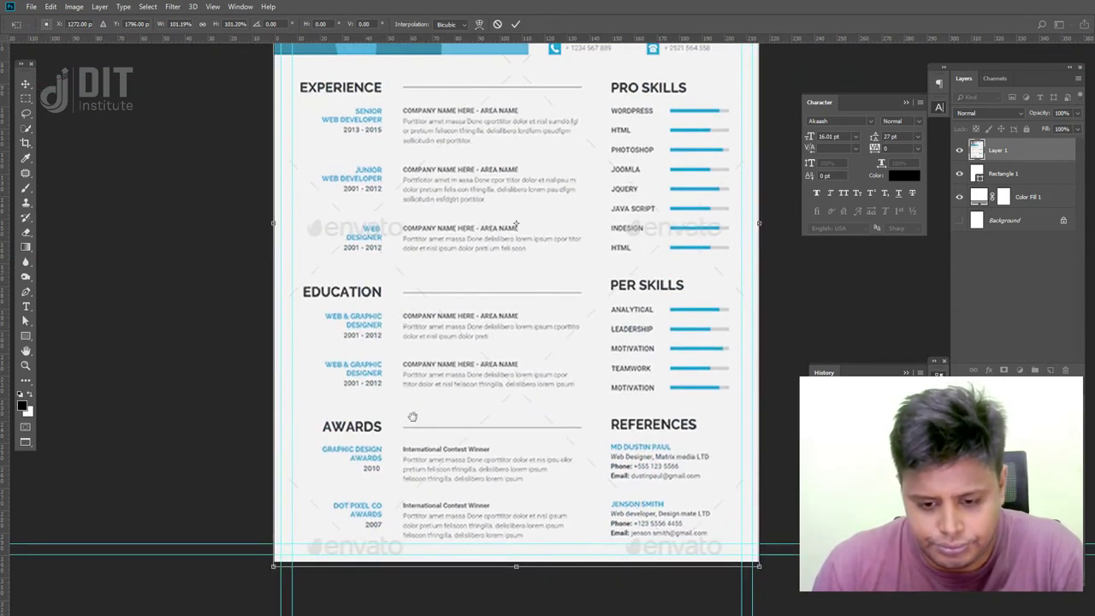
{"action": "scroll", "coordinate": [519, 535], "scroll_direction": "up", "scroll_amount": 1}
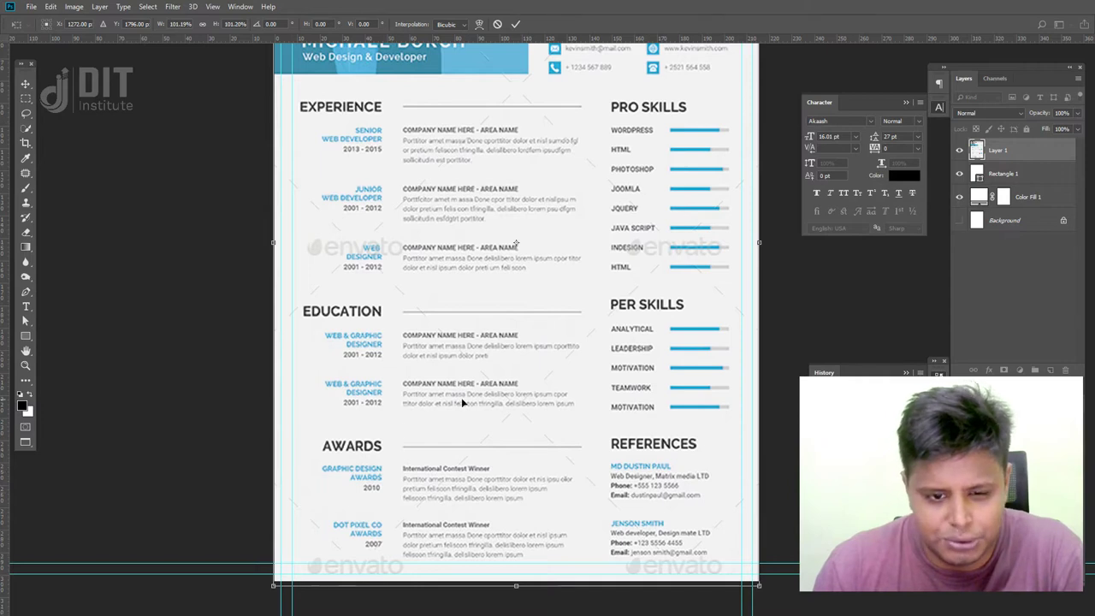
{"action": "left_click_drag", "start_coordinate": [475, 380], "coordinate": [473, 476]}
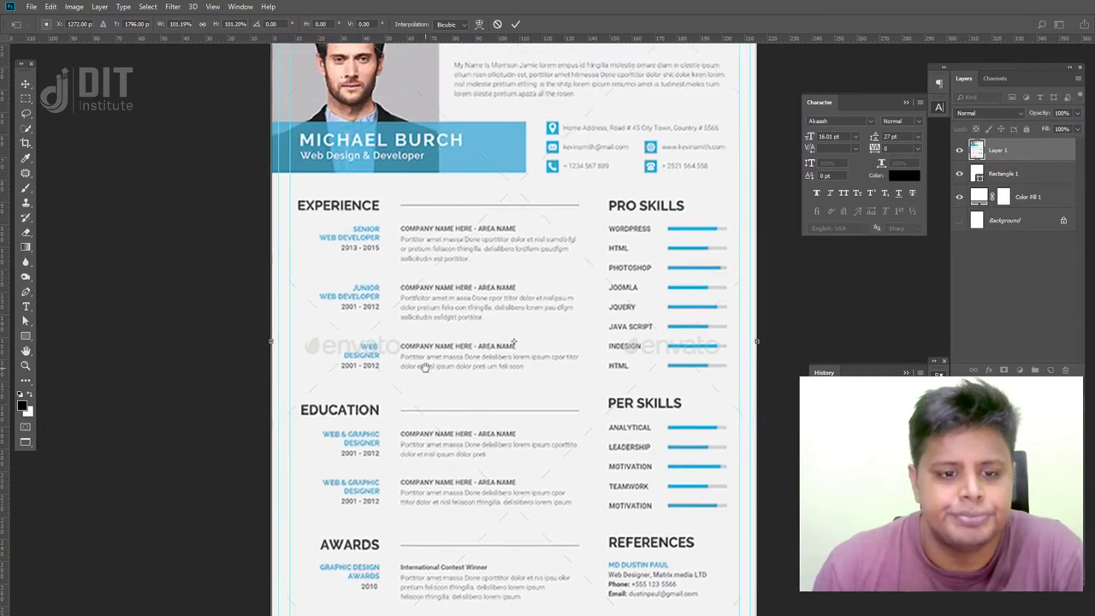
{"action": "left_click_drag", "start_coordinate": [425, 368], "coordinate": [419, 503]}
{"action": "scroll", "coordinate": [417, 446], "scroll_direction": "up", "scroll_amount": 2}
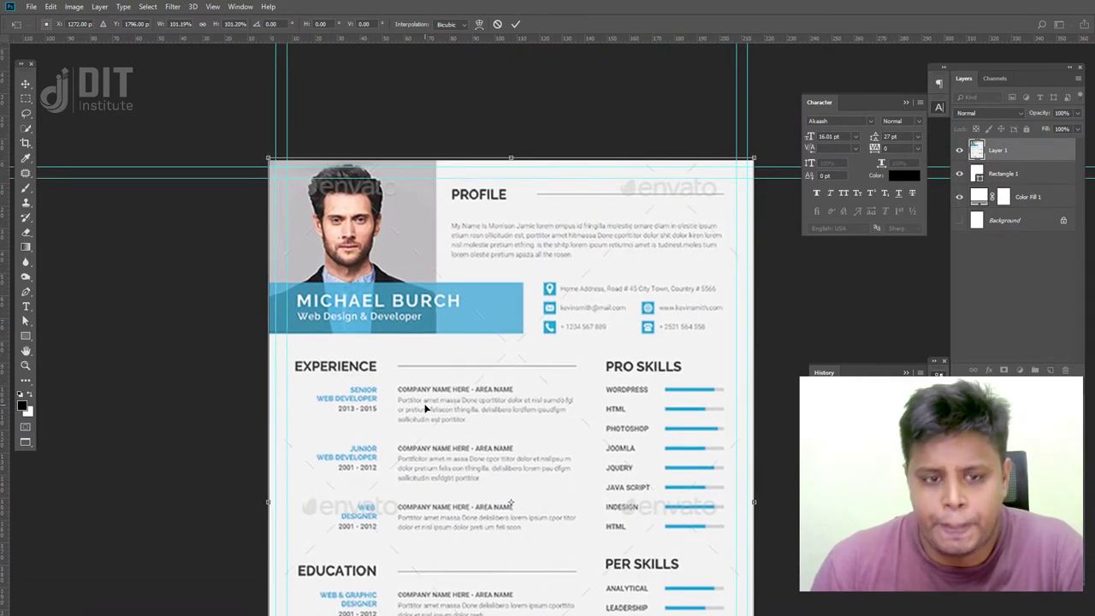
{"action": "key", "text": "Return"}
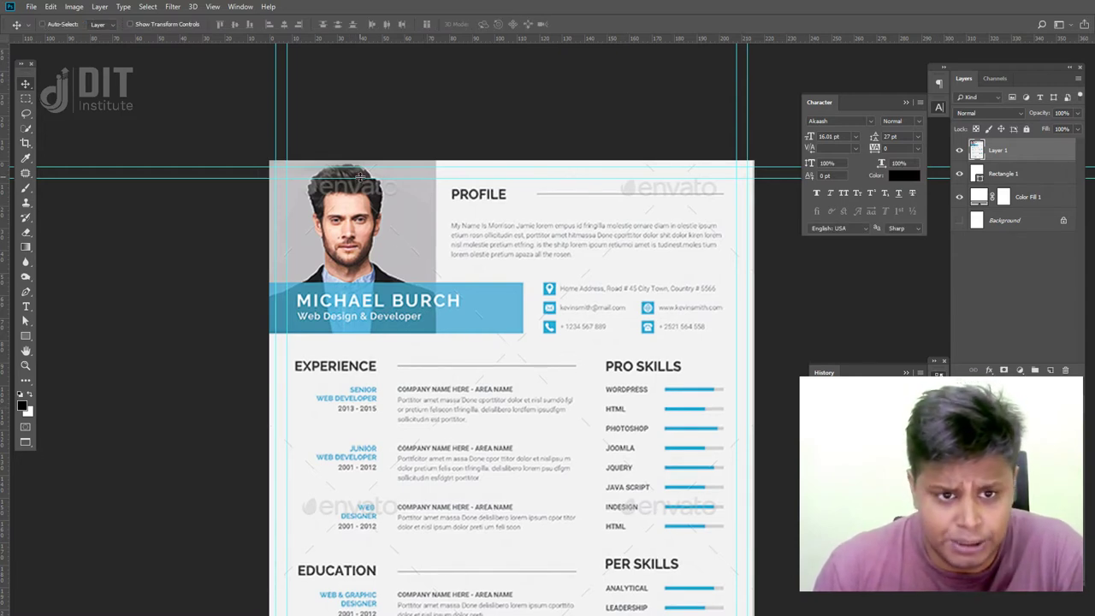
- Nudge Layer 1 down a few pixels and back up one pixel
{"action": "left_click", "coordinate": [489, 227]}
{"action": "key", "text": "Down"}
{"action": "key", "text": "Down"}
{"action": "key", "text": "Down"}
{"action": "key", "text": "Down"}
{"action": "key", "text": "Up"}
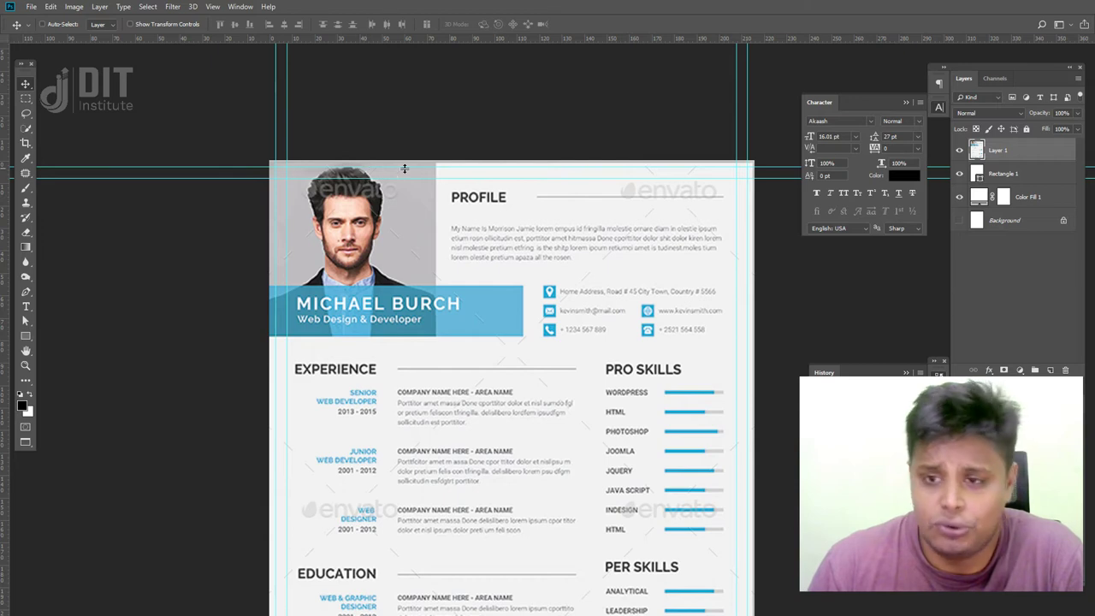
{"action": "scroll", "coordinate": [516, 405], "scroll_direction": "down", "scroll_amount": 1}
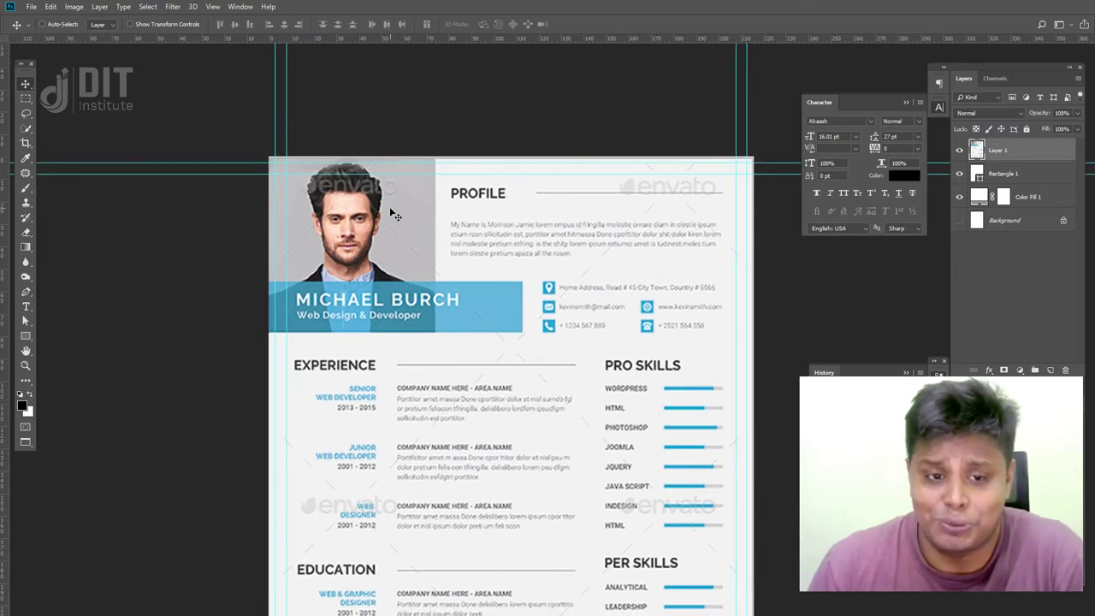
- Shrink the reference resume to about 97% so it fits within the page bottom
{"action": "key", "text": "ctrl+t"}
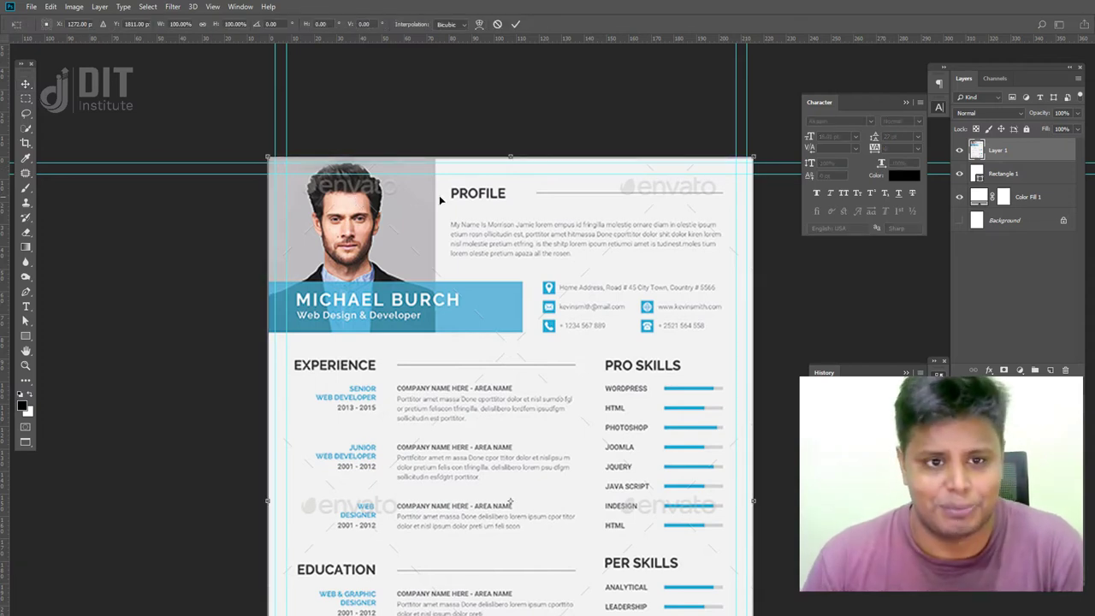
{"action": "left_click_drag", "start_coordinate": [270, 159], "coordinate": [273, 164]}
{"action": "left_click_drag", "start_coordinate": [351, 245], "coordinate": [353, 244]}
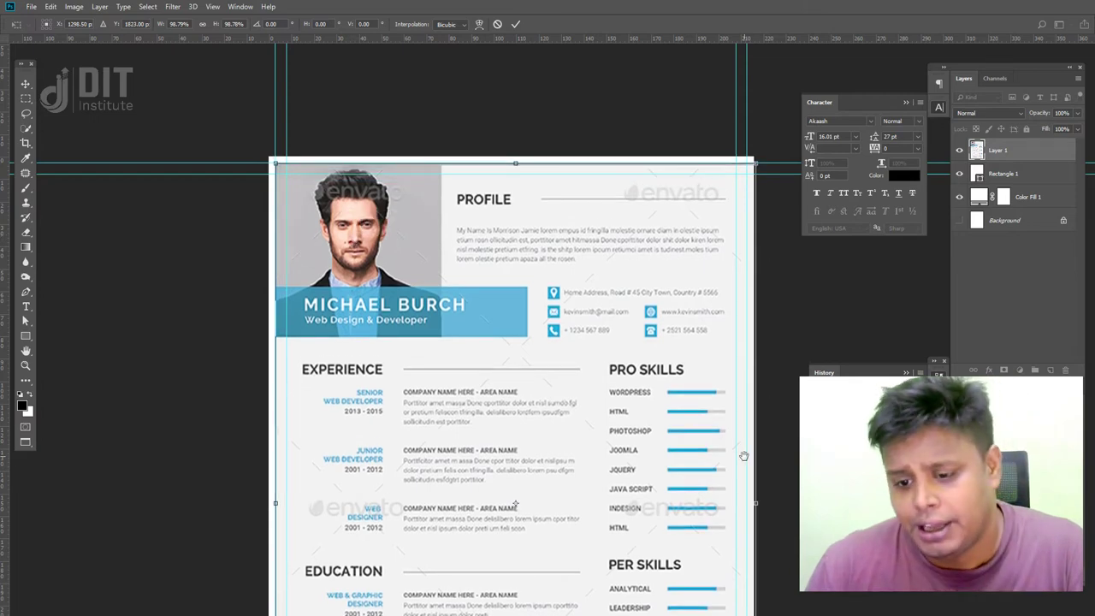
{"action": "left_click_drag", "start_coordinate": [743, 456], "coordinate": [681, 334]}
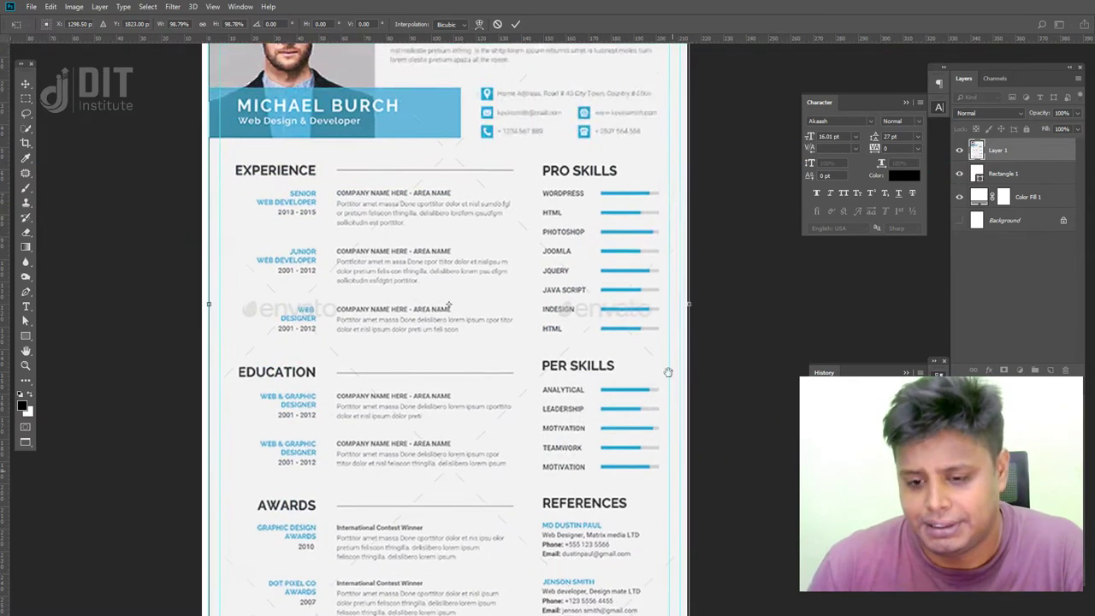
{"action": "scroll", "coordinate": [689, 444], "scroll_direction": "down", "scroll_amount": 3}
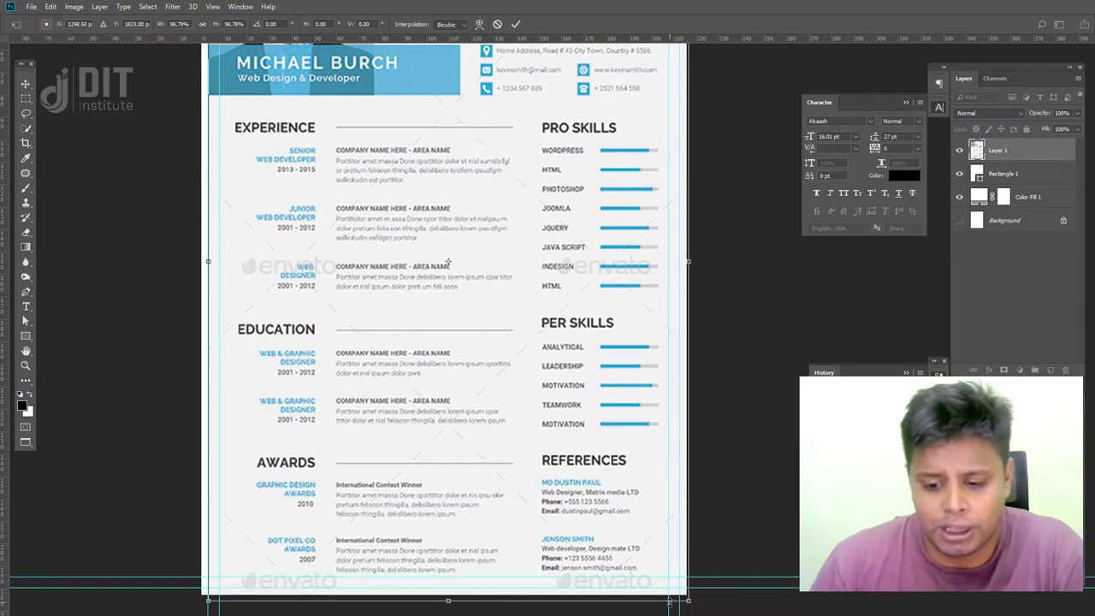
{"action": "left_click_drag", "start_coordinate": [689, 601], "coordinate": [681, 589]}
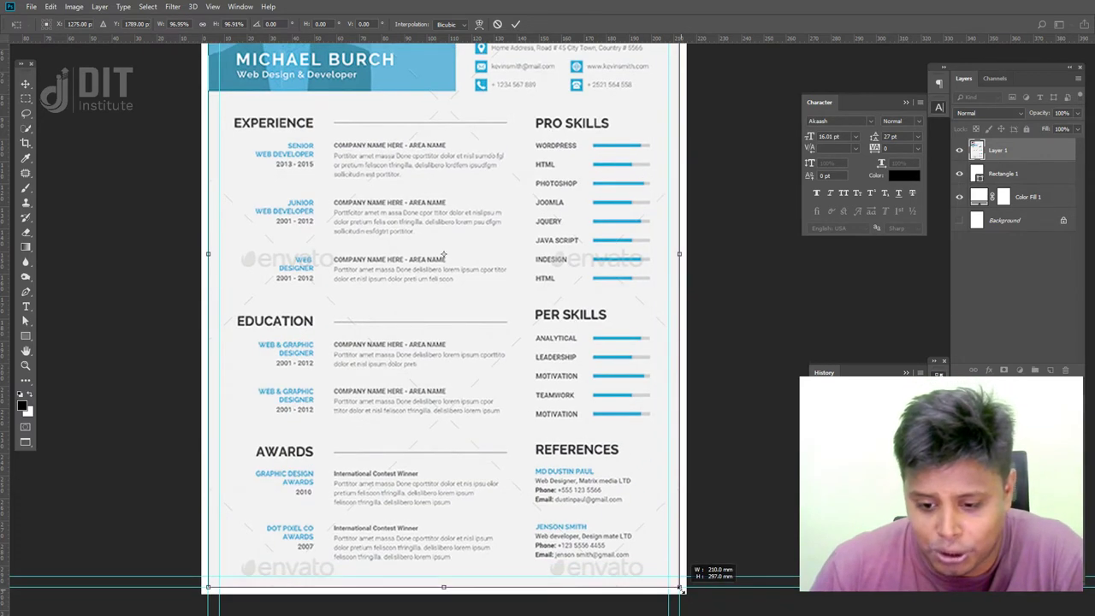
{"action": "left_click_drag", "start_coordinate": [378, 108], "coordinate": [410, 286]}
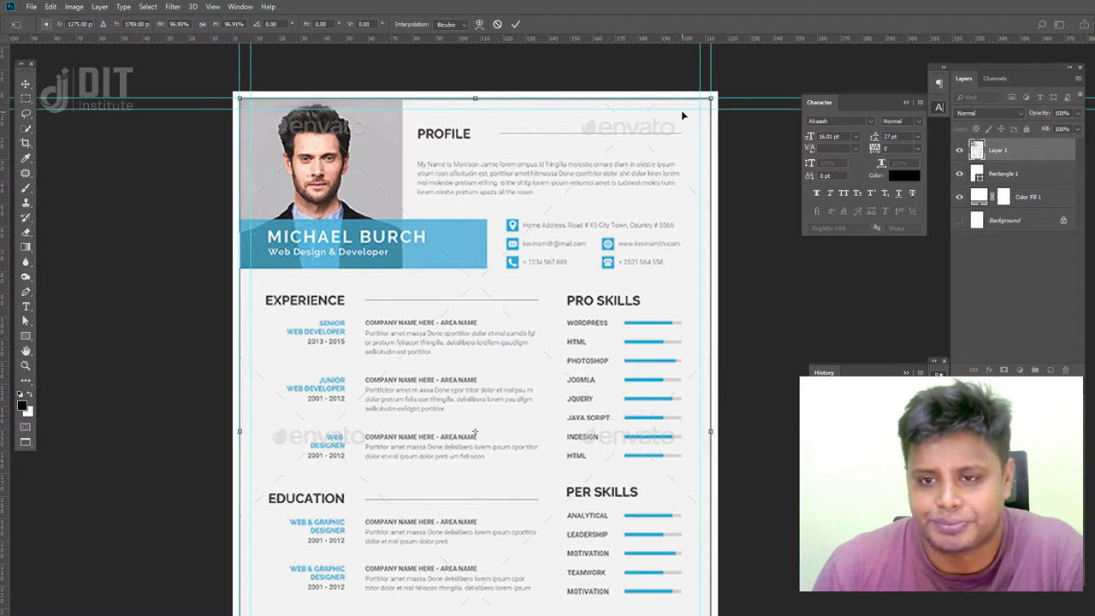
{"action": "key", "text": "Return"}
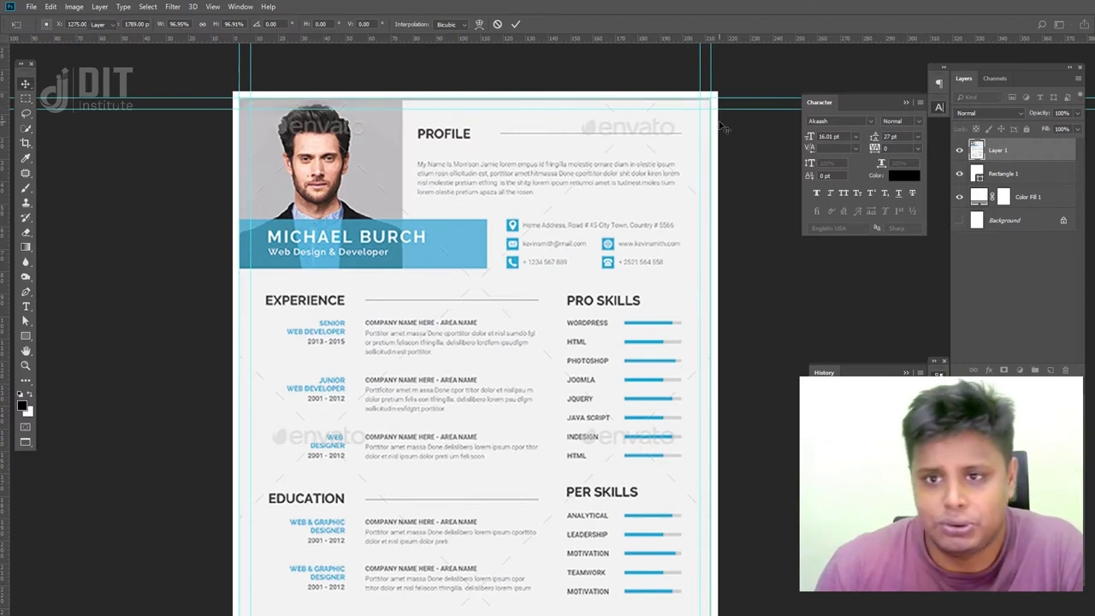
- Draw a rectangular marquee selection across the page
{"action": "left_click", "coordinate": [25, 99]}
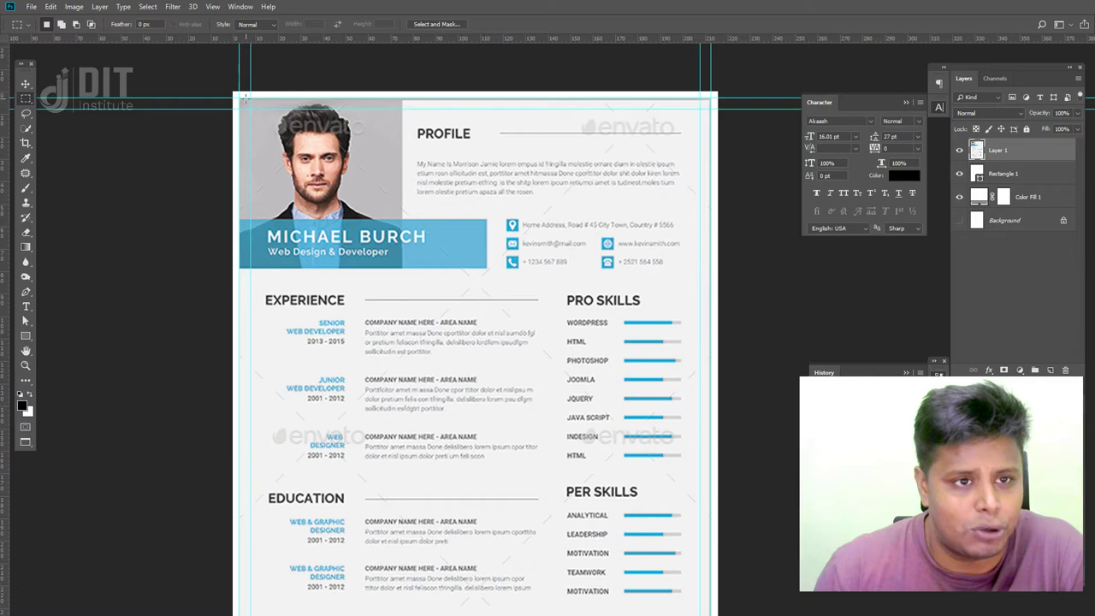
{"action": "left_click_drag", "start_coordinate": [238, 99], "coordinate": [711, 552]}
{"action": "scroll", "coordinate": [481, 452], "scroll_direction": "up", "scroll_amount": 5}
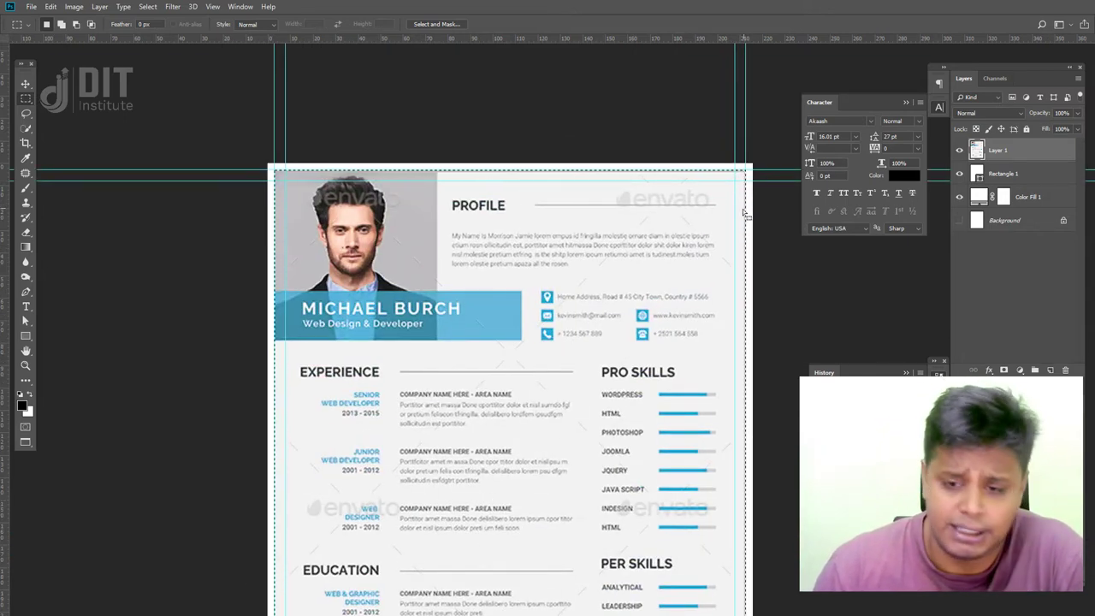
- Rename Layer 1 to 'Concept' and apply Lock All to it
{"action": "double_click", "coordinate": [998, 149]}
{"action": "type", "text": "Concept"}
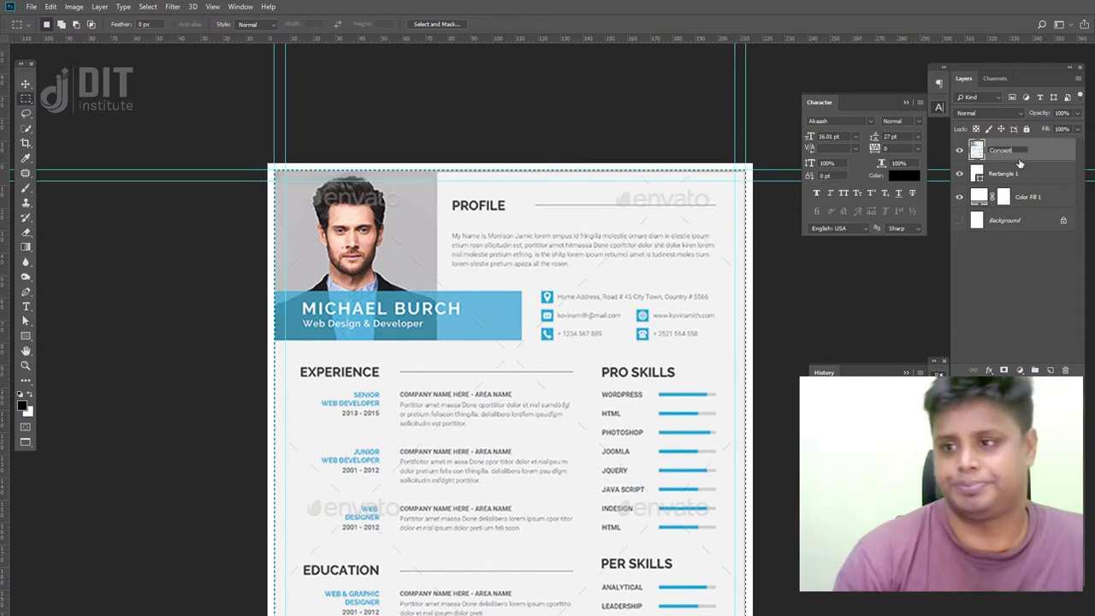
{"action": "key", "text": "Return"}
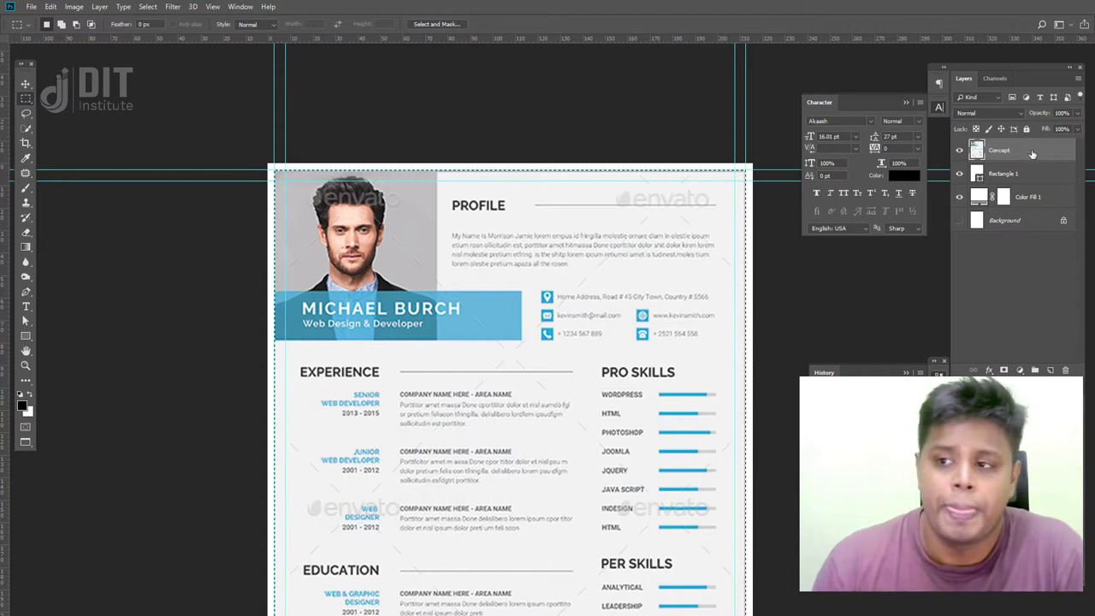
{"action": "left_click", "coordinate": [1027, 129]}
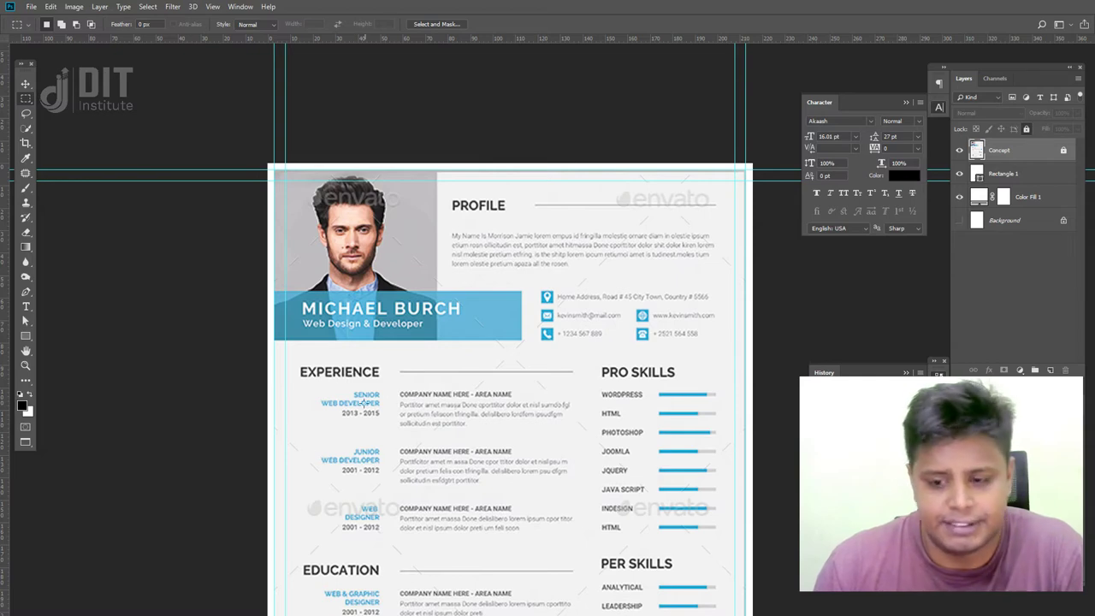
{"action": "scroll", "coordinate": [672, 469], "scroll_direction": "down", "scroll_amount": 6}
{"action": "key", "text": "f"}
{"action": "key", "text": "f"}
{"action": "key", "text": "f"}
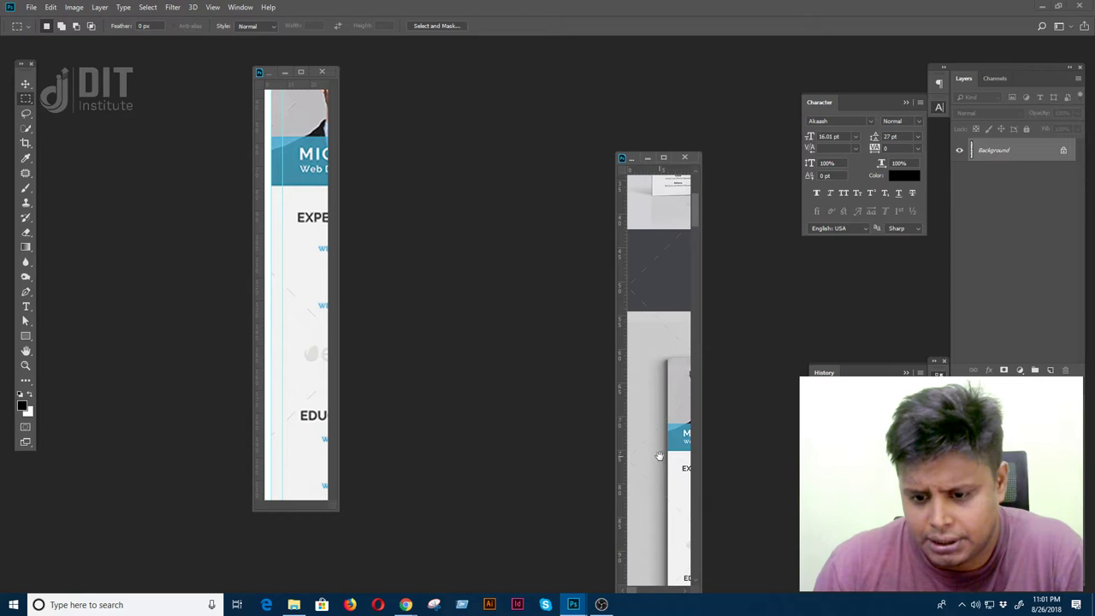
{"action": "key", "text": "f"}
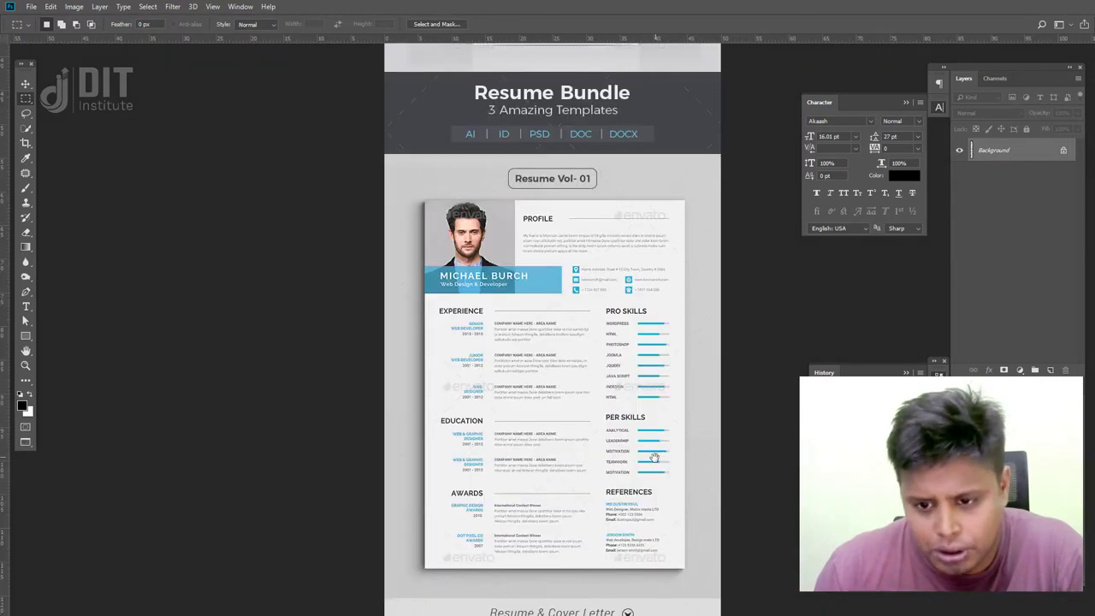
{"action": "key", "text": "f"}
{"action": "key", "text": "f"}
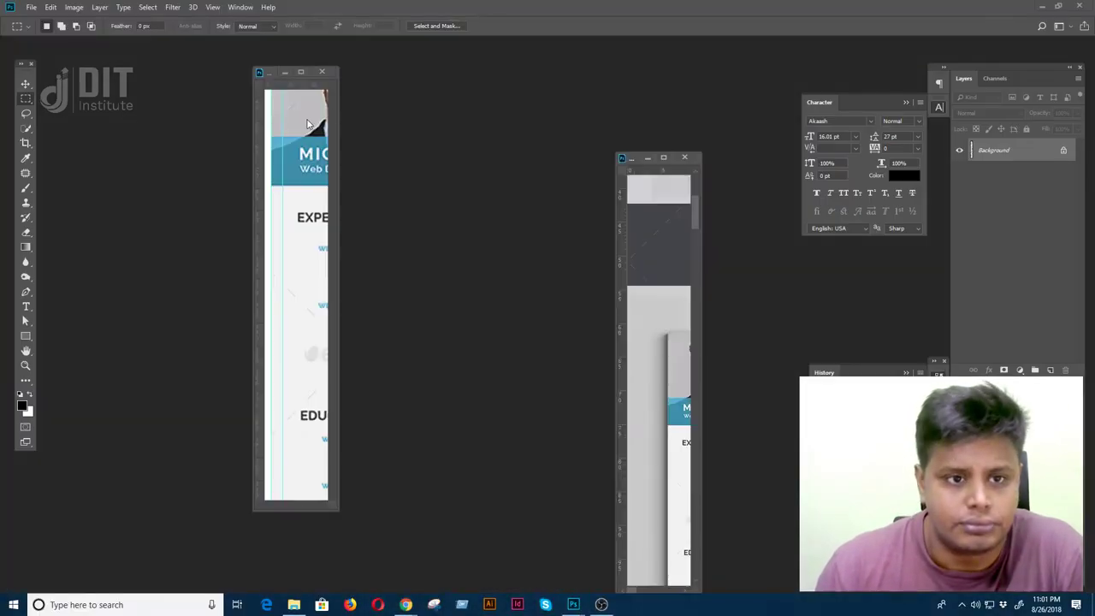
{"action": "left_click", "coordinate": [308, 125]}
{"action": "key", "text": "f"}
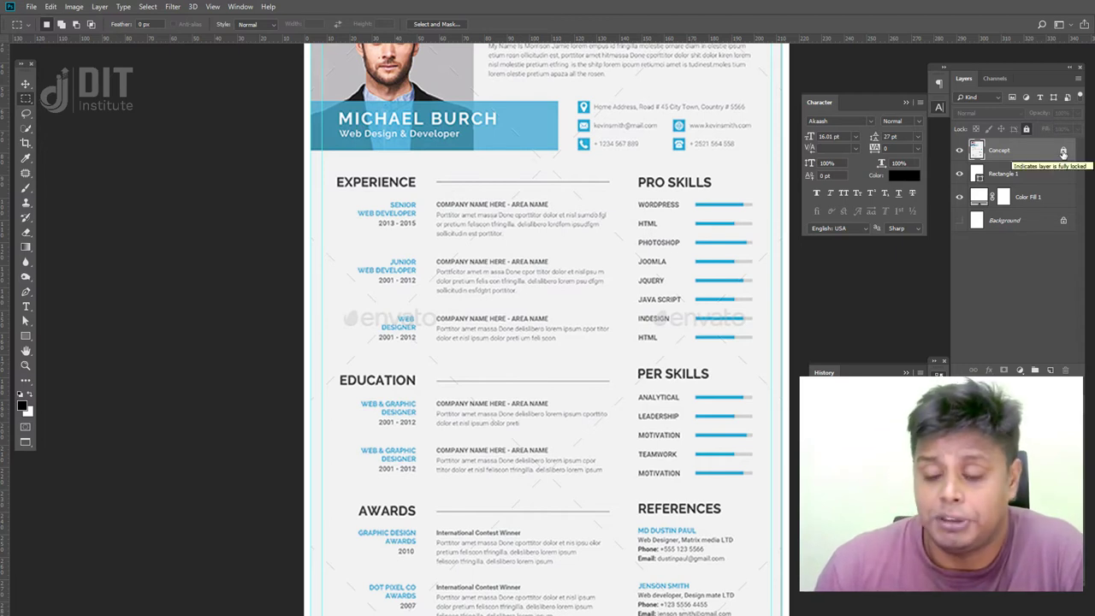
{"action": "left_click", "coordinate": [1063, 152]}
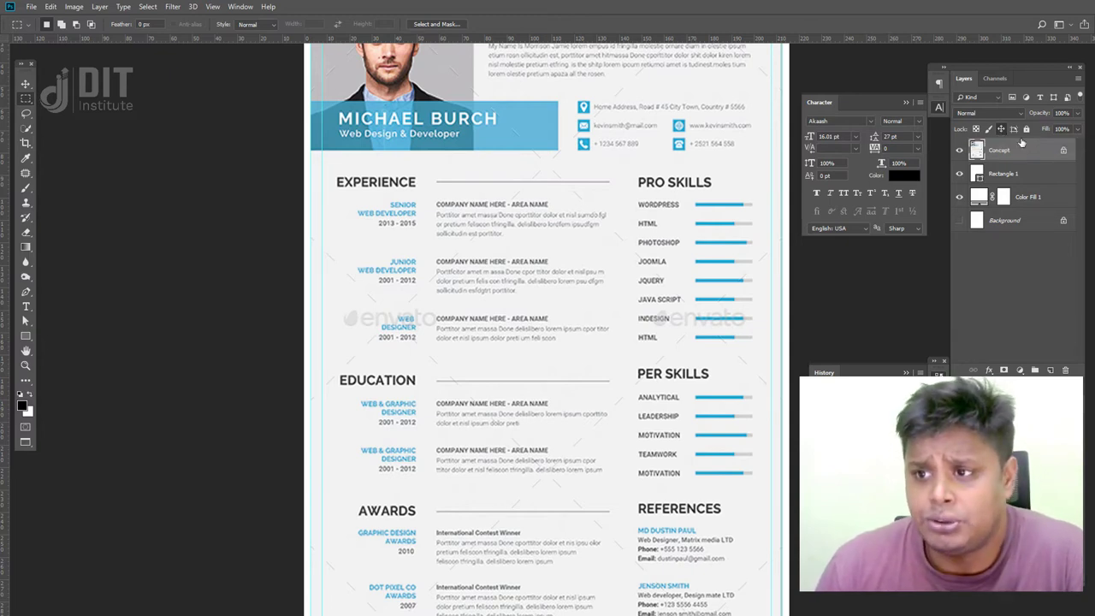
{"action": "left_click", "coordinate": [1076, 113]}
{"action": "left_click_drag", "start_coordinate": [1043, 128], "coordinate": [1063, 126]}
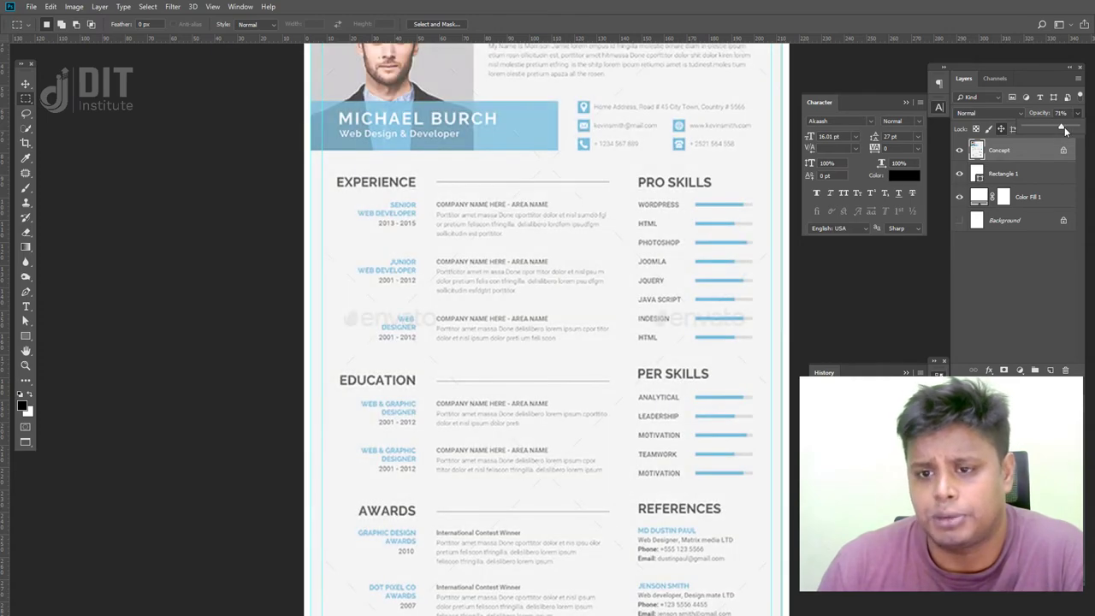
{"action": "left_click", "coordinate": [25, 201]}
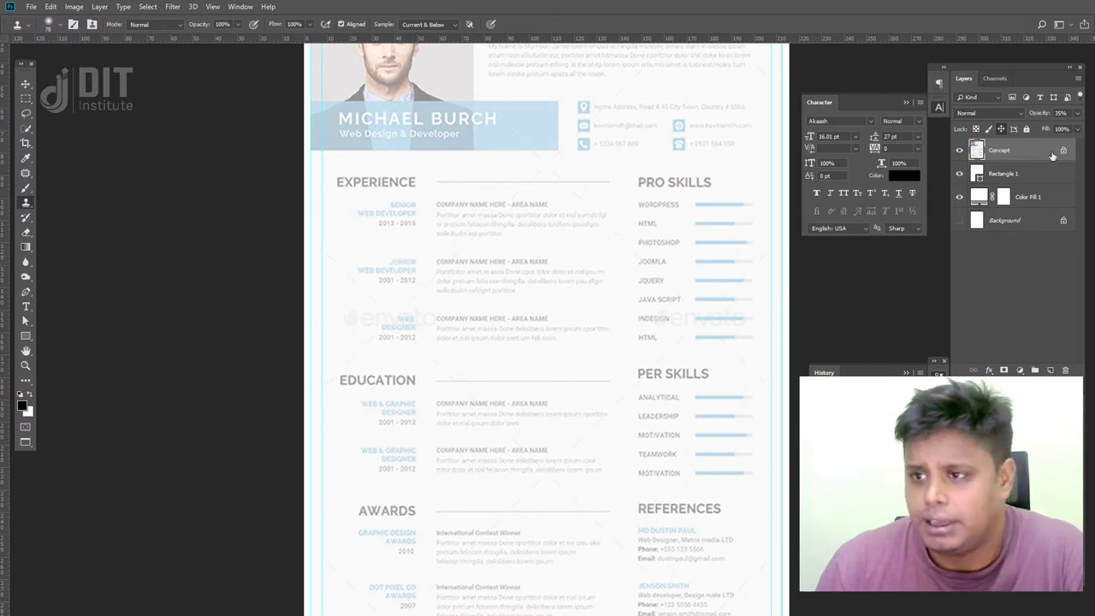
{"action": "left_click", "coordinate": [1077, 112]}
{"action": "left_click_drag", "start_coordinate": [1059, 127], "coordinate": [1076, 127]}
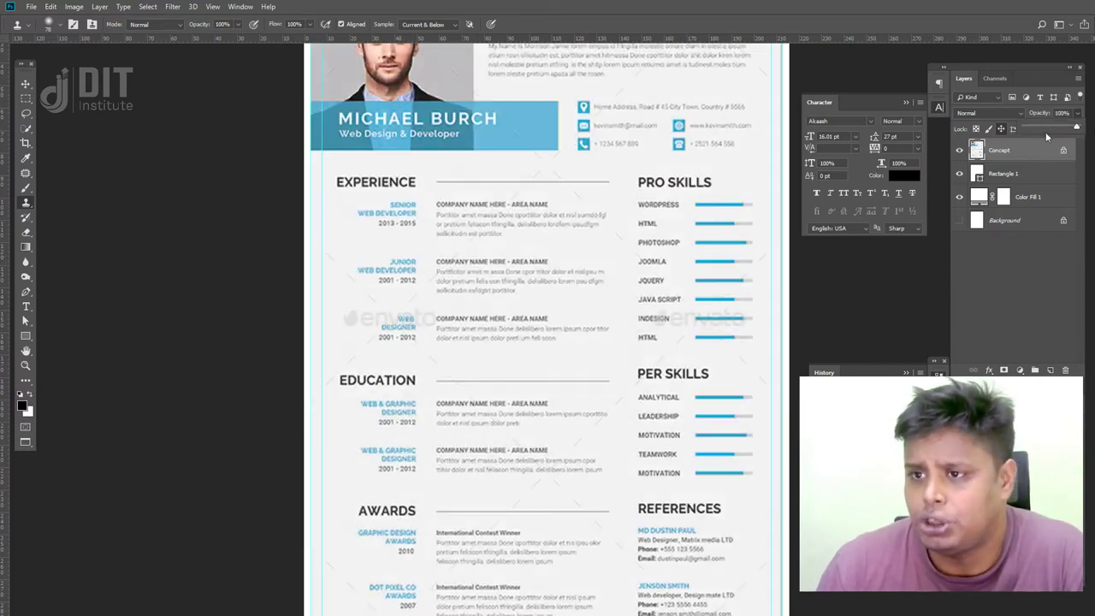
{"action": "left_click", "coordinate": [1026, 130]}
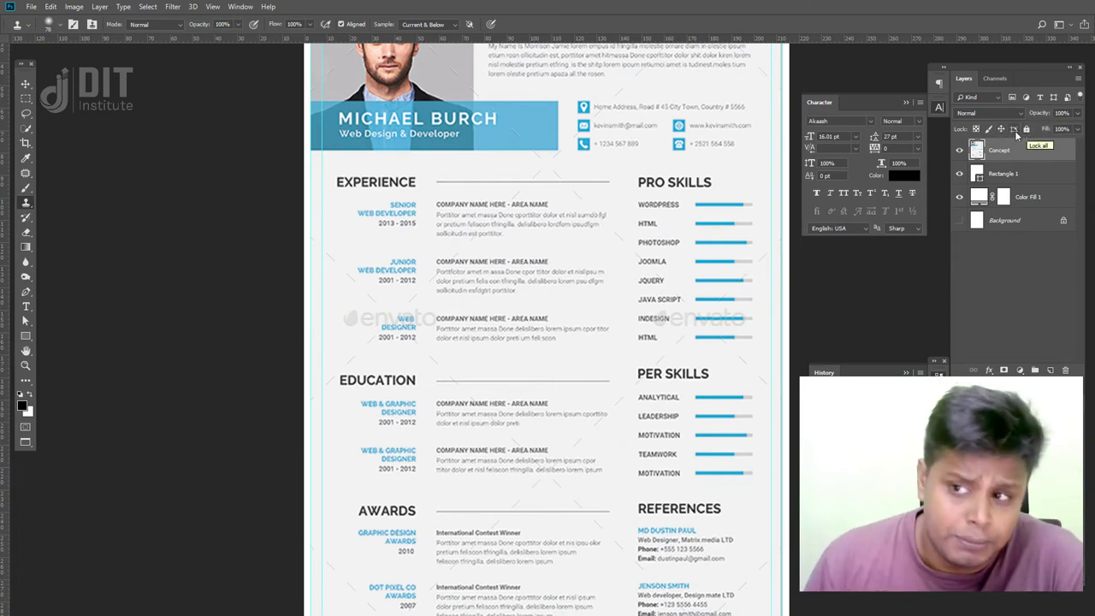
{"action": "left_click", "coordinate": [1026, 130]}
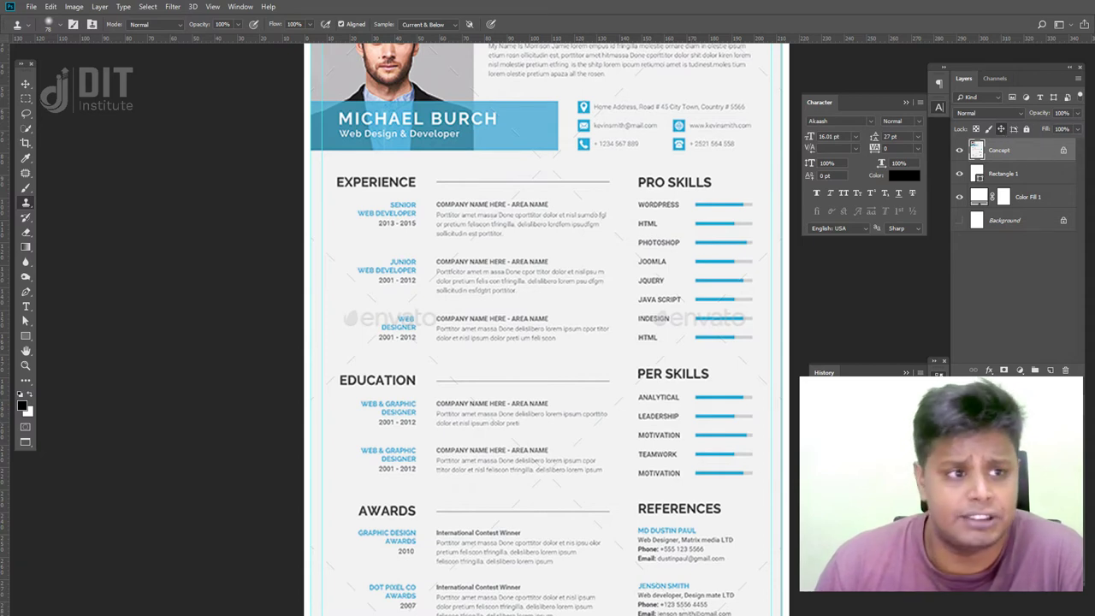
{"action": "left_click", "coordinate": [26, 84]}
{"action": "left_click", "coordinate": [516, 274]}
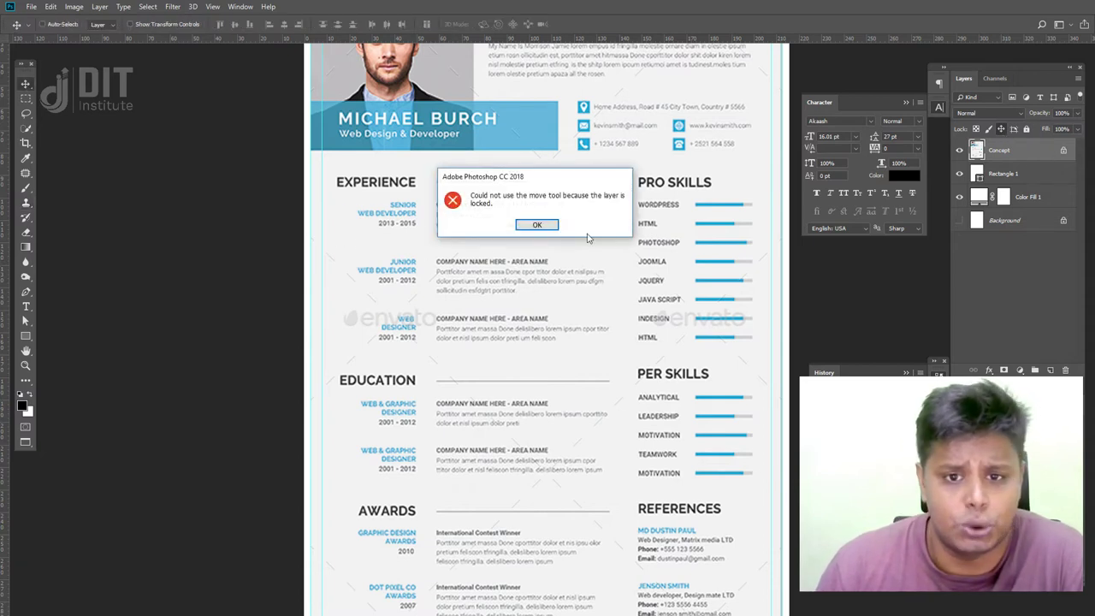
{"action": "left_click", "coordinate": [536, 224]}
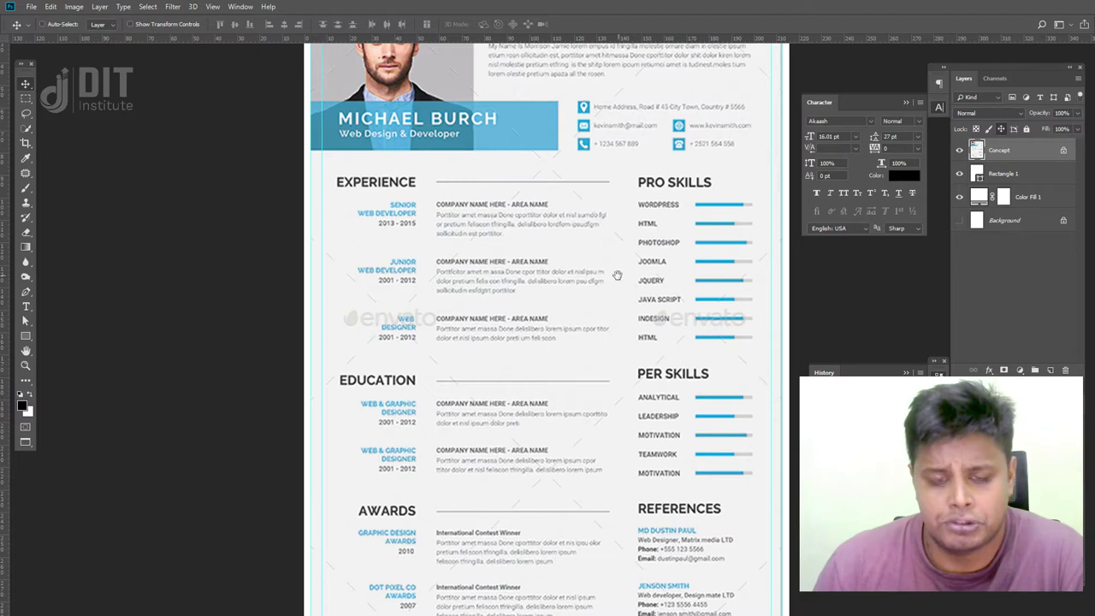
- Draw a rectangle over the portrait area from the page's top-left corner
{"action": "left_click_drag", "start_coordinate": [619, 274], "coordinate": [562, 379]}
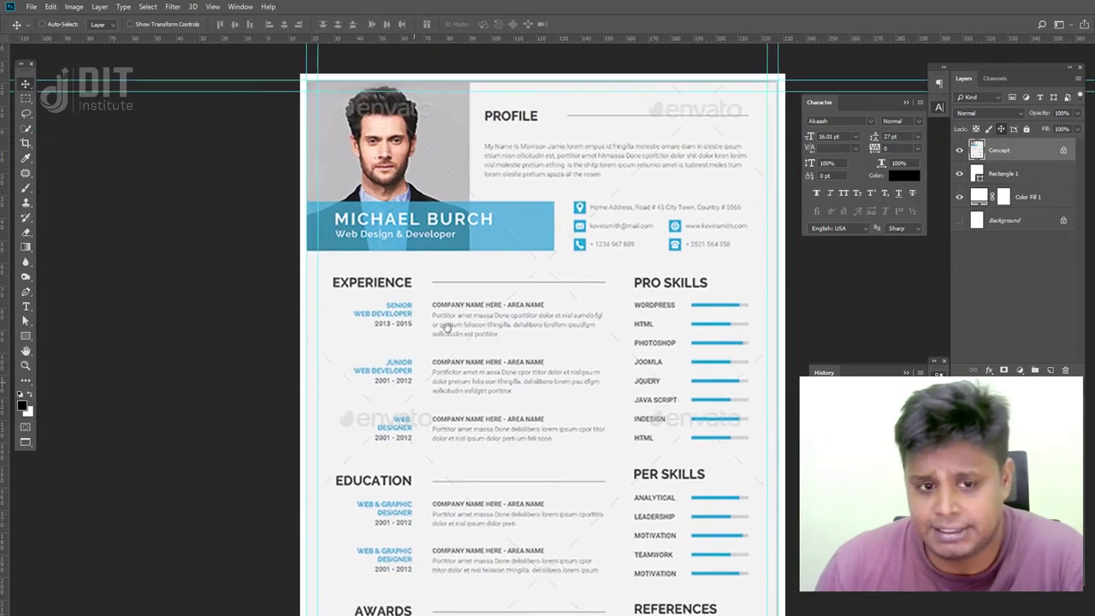
{"action": "left_click_drag", "start_coordinate": [448, 319], "coordinate": [424, 338]}
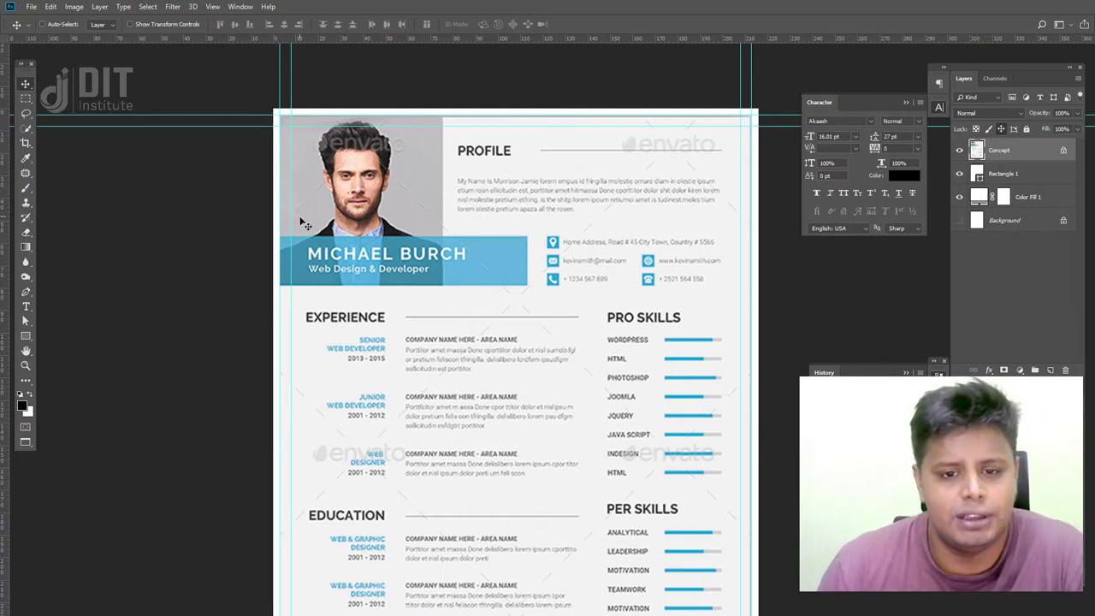
{"action": "left_click", "coordinate": [26, 336]}
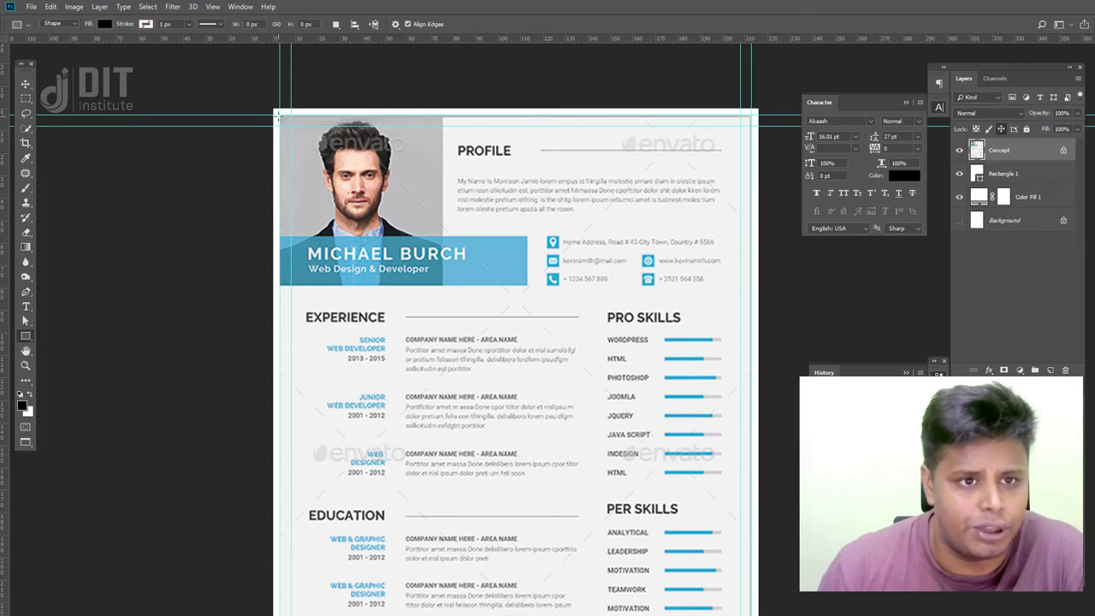
{"action": "left_click_drag", "start_coordinate": [274, 110], "coordinate": [444, 287]}
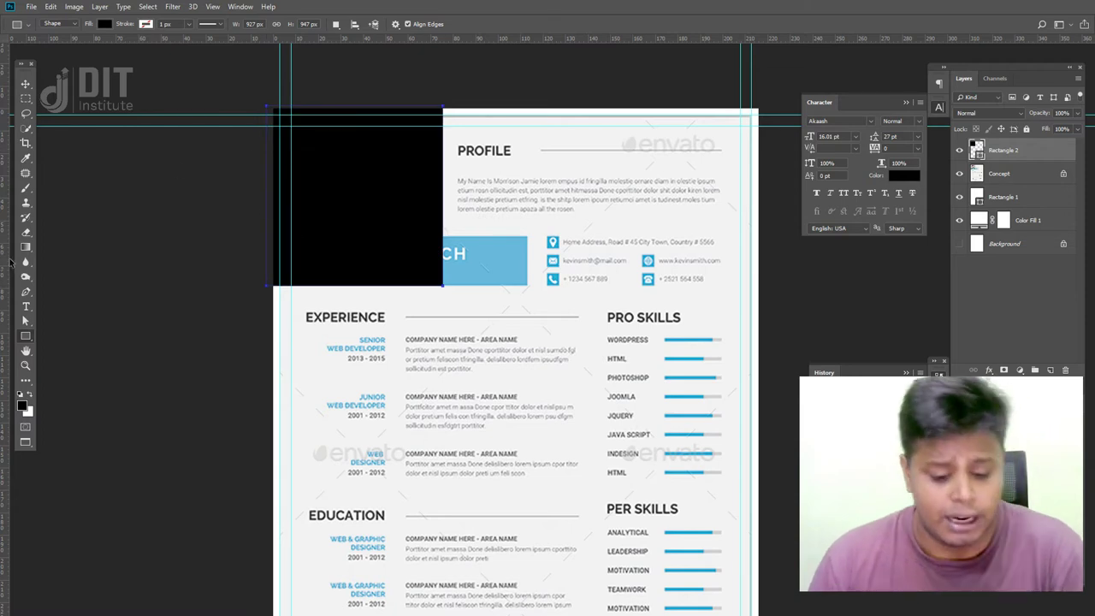
- Narrow the black rectangle slightly and rename its layer 'Photo Frame'
{"action": "key", "text": "ctrl+t"}
{"action": "left_click_drag", "start_coordinate": [267, 196], "coordinate": [274, 196]}
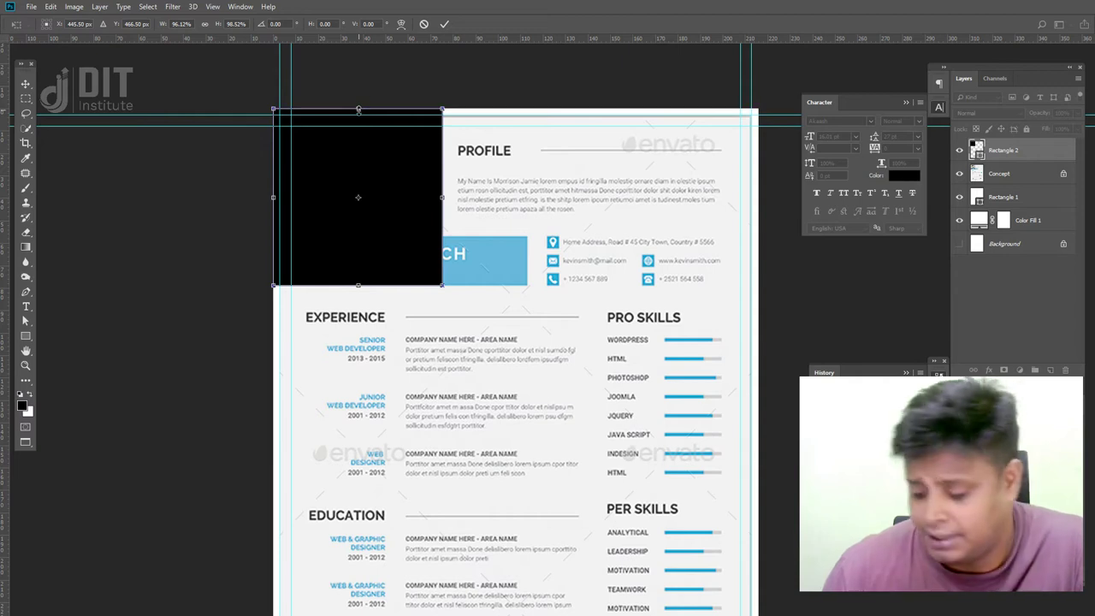
{"action": "key", "text": "Return"}
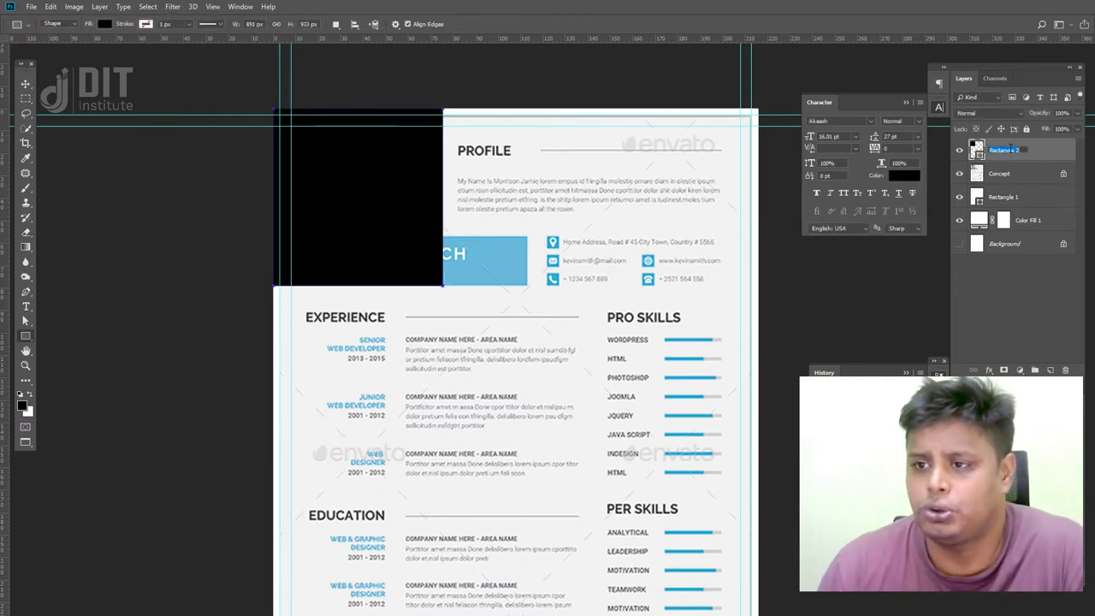
{"action": "double_click", "coordinate": [1002, 152]}
{"action": "type", "text": "Photo Fra"}
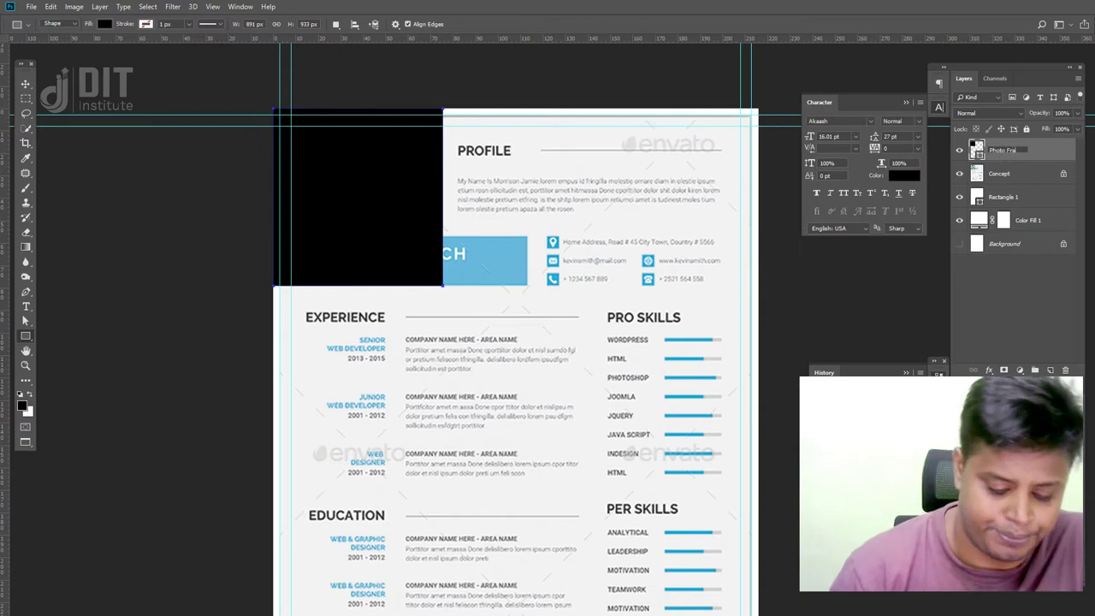
{"action": "type", "text": "me"}
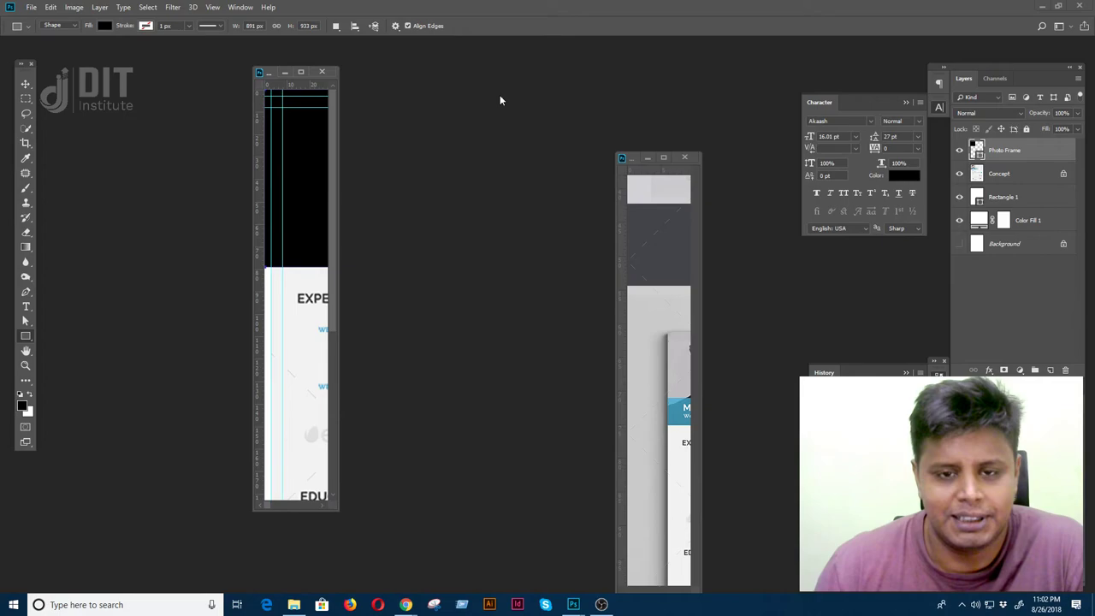
- Open the portrait photo file in its own floating document window
{"action": "key", "text": "ctrl+o"}
{"action": "scroll", "coordinate": [554, 293], "scroll_direction": "down", "scroll_amount": 10}
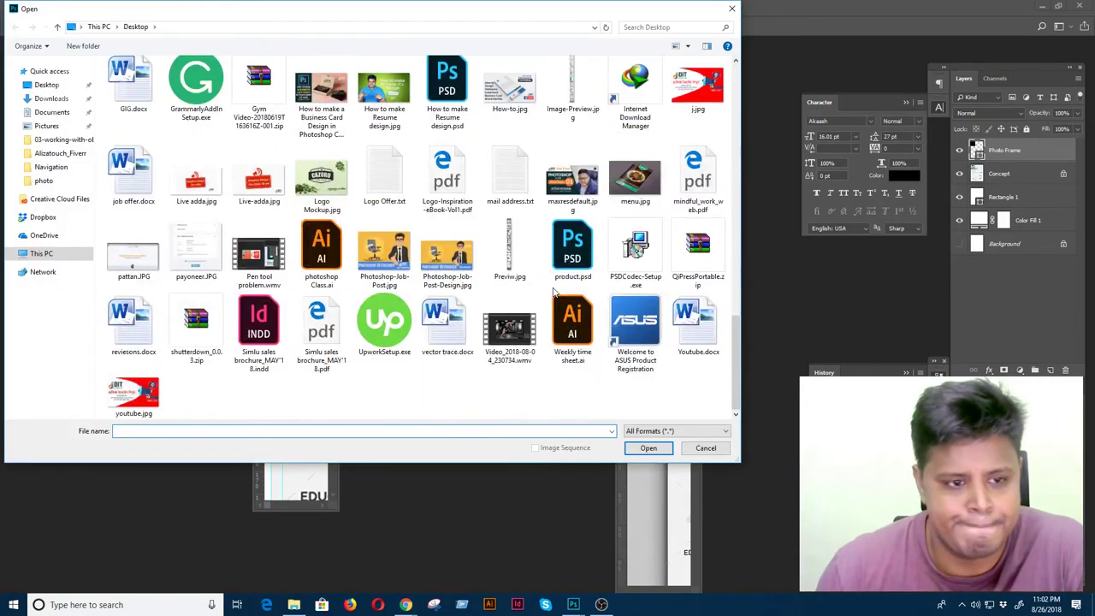
{"action": "scroll", "coordinate": [553, 293], "scroll_direction": "up", "scroll_amount": 10}
{"action": "double_click", "coordinate": [255, 353]}
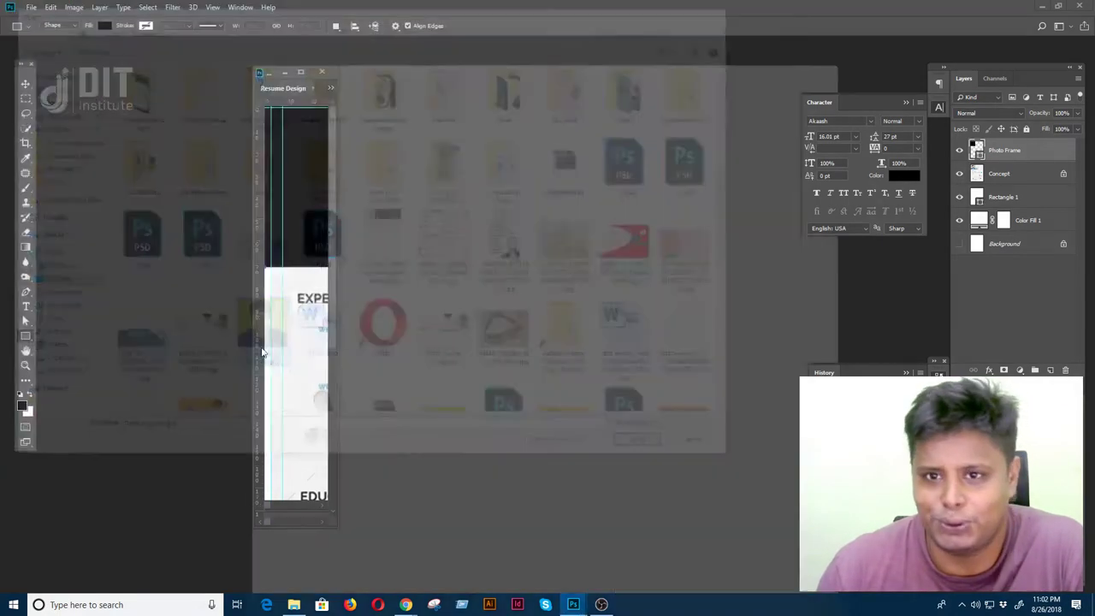
{"action": "left_click_drag", "start_coordinate": [485, 89], "coordinate": [530, 175]}
{"action": "key", "text": "v"}
{"action": "left_click_drag", "start_coordinate": [599, 346], "coordinate": [363, 233]}
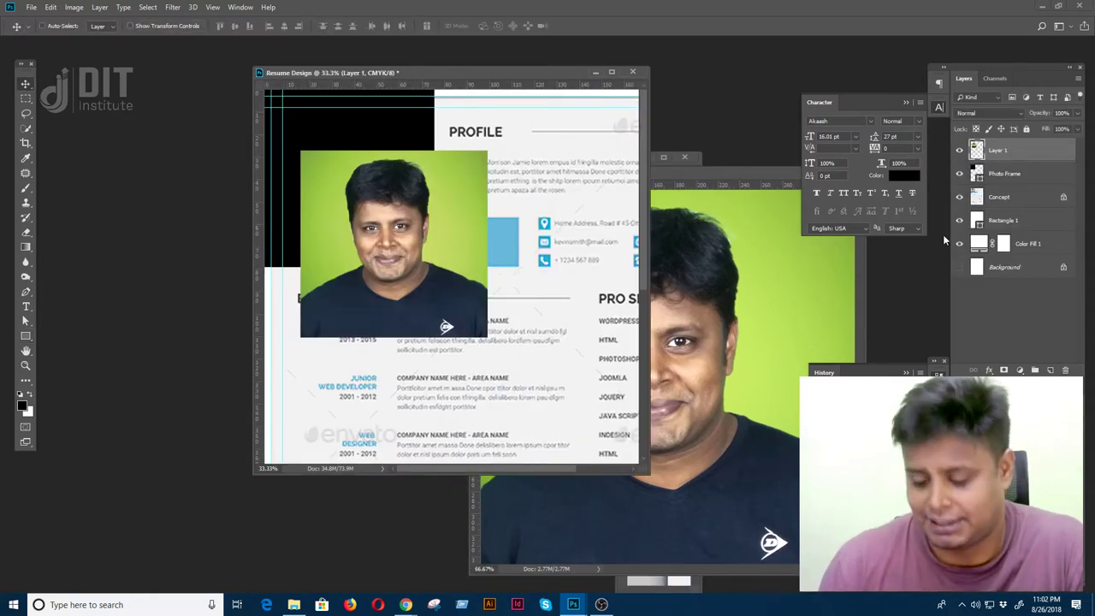
{"action": "key", "text": "ctrl+z"}
{"action": "left_click", "coordinate": [792, 310]}
- Quick-select the photo's green background and fill it with grey
{"action": "key", "text": "w"}
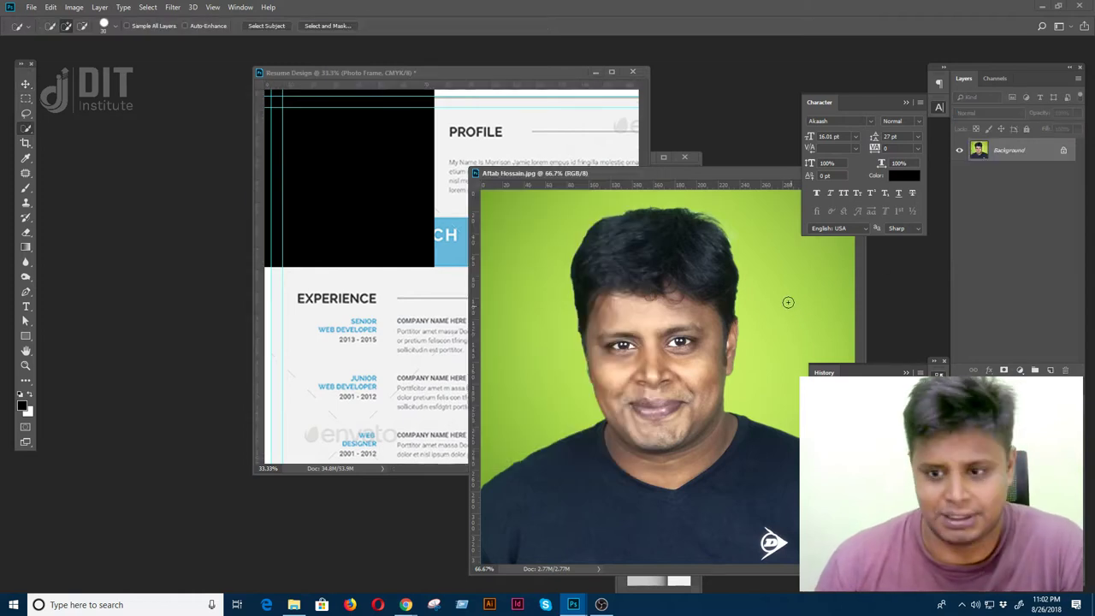
{"action": "mouse_move", "coordinate": [783, 290]}
{"action": "left_mouse_down"}
{"action": "mouse_move", "coordinate": [790, 261]}
{"action": "mouse_move", "coordinate": [727, 216]}
{"action": "left_mouse_up"}
{"action": "mouse_move", "coordinate": [554, 260]}
{"action": "left_mouse_down"}
{"action": "mouse_move", "coordinate": [524, 382]}
{"action": "mouse_move", "coordinate": [549, 367]}
{"action": "left_mouse_up"}
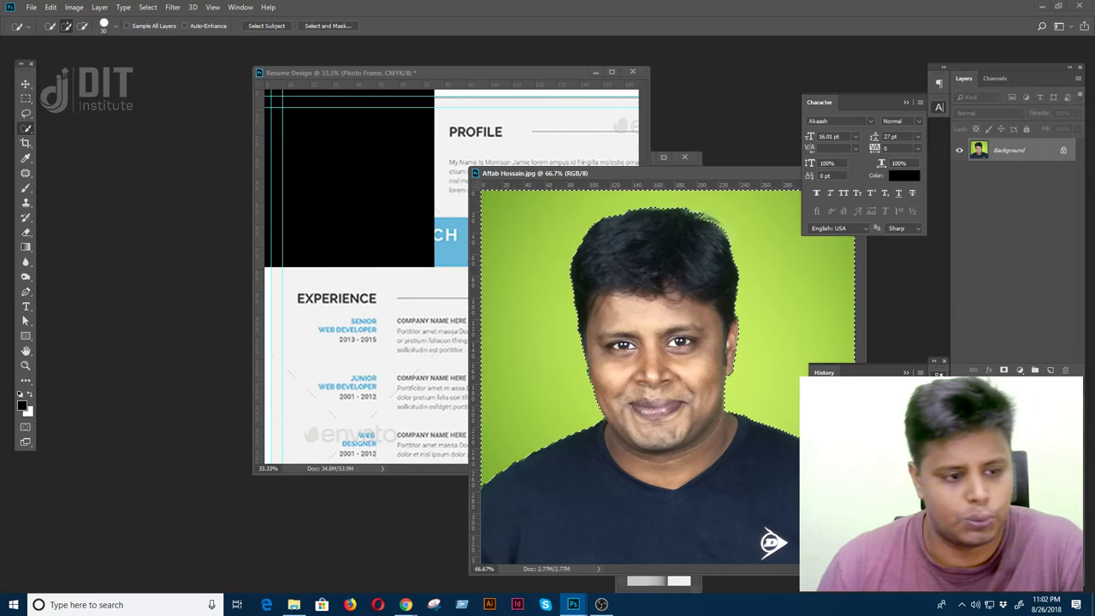
{"action": "left_click", "coordinate": [28, 412]}
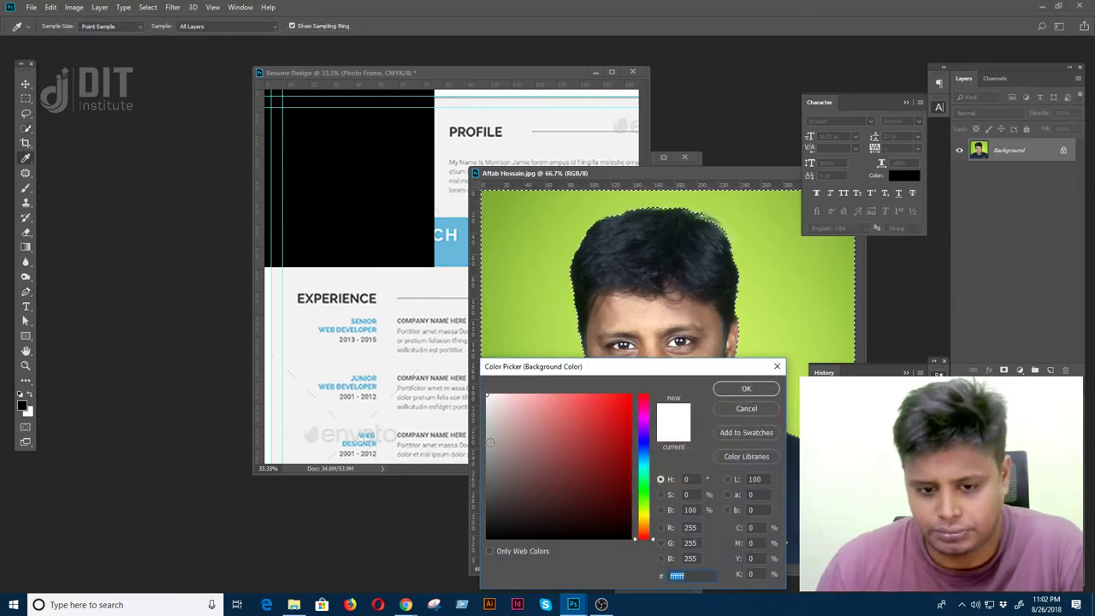
{"action": "left_click", "coordinate": [735, 390]}
{"action": "key", "text": "BackSpace"}
{"action": "key", "text": "ctrl+d"}
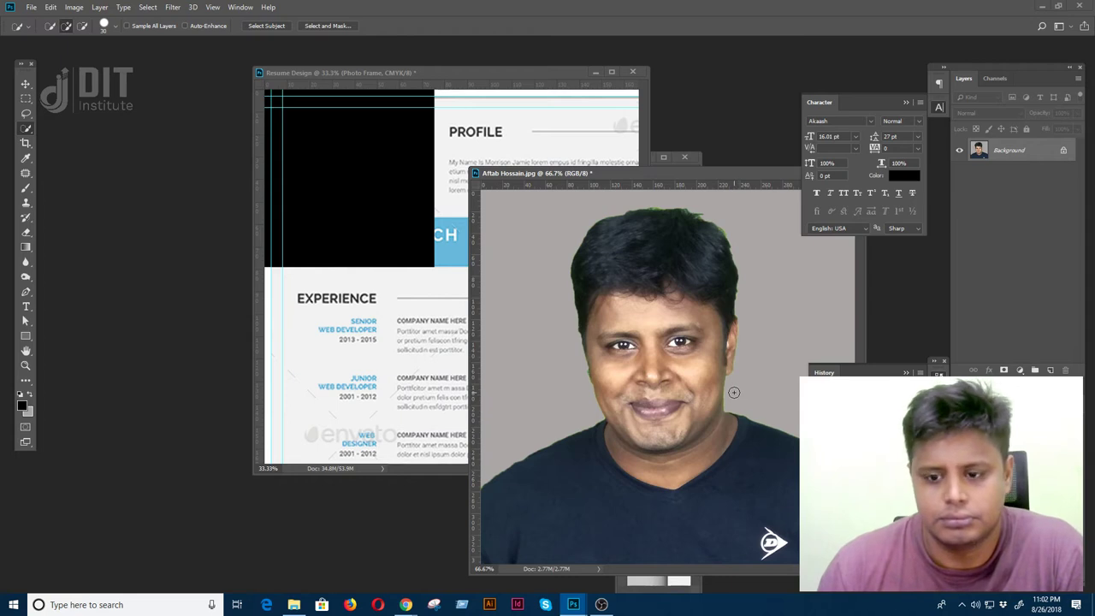
- Reselect the background, invert the selection onto the person, and try Select and Mask
{"action": "key", "text": "ctrl+shift+d"}
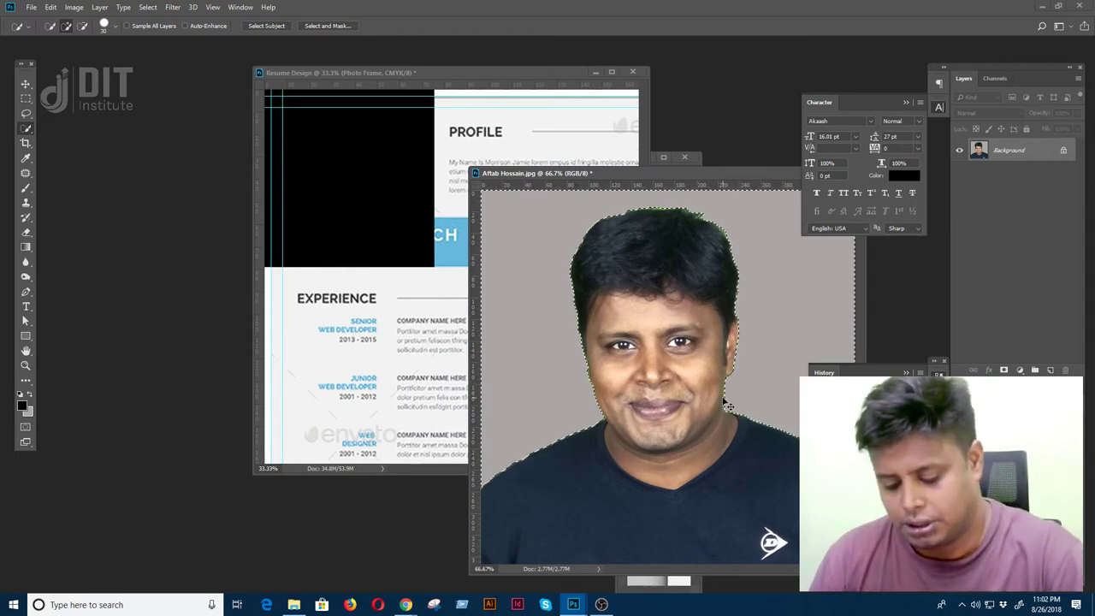
{"action": "key", "text": "ctrl+shift+i"}
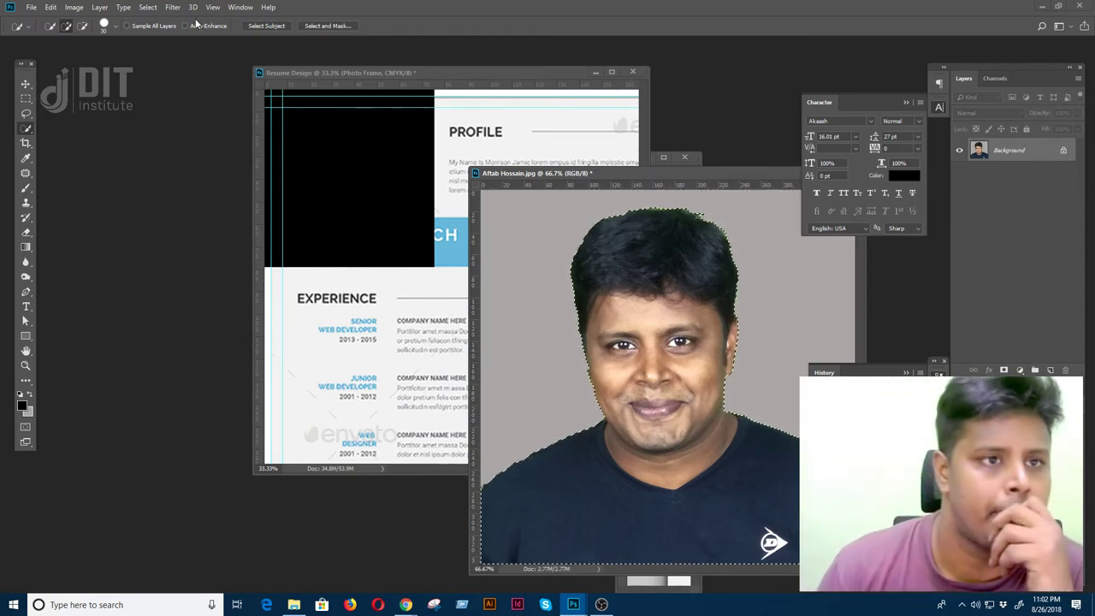
{"action": "left_click", "coordinate": [142, 10]}
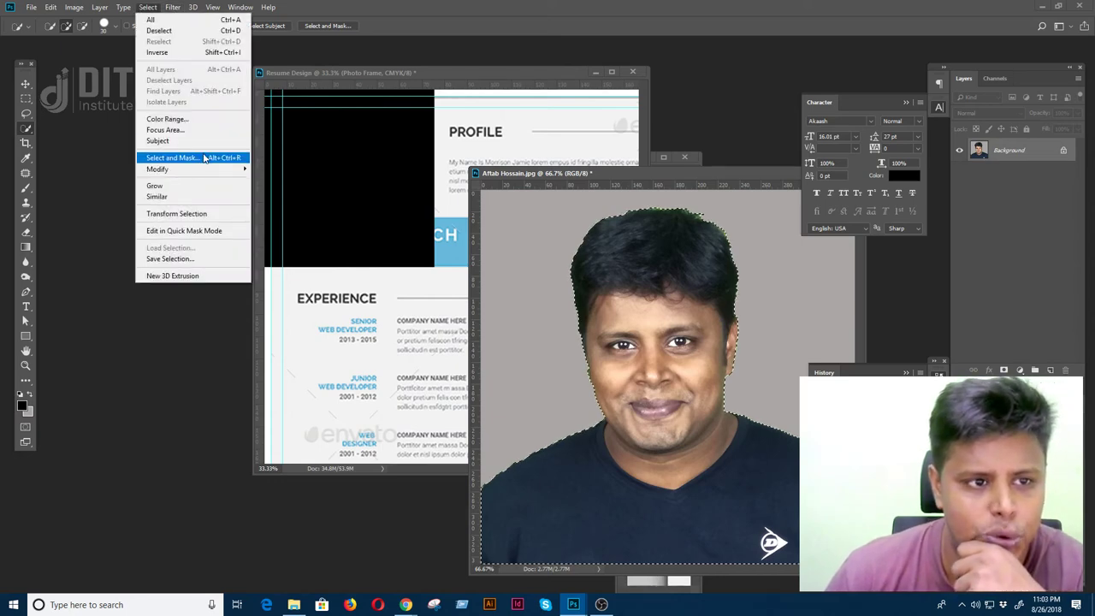
{"action": "left_click", "coordinate": [205, 158]}
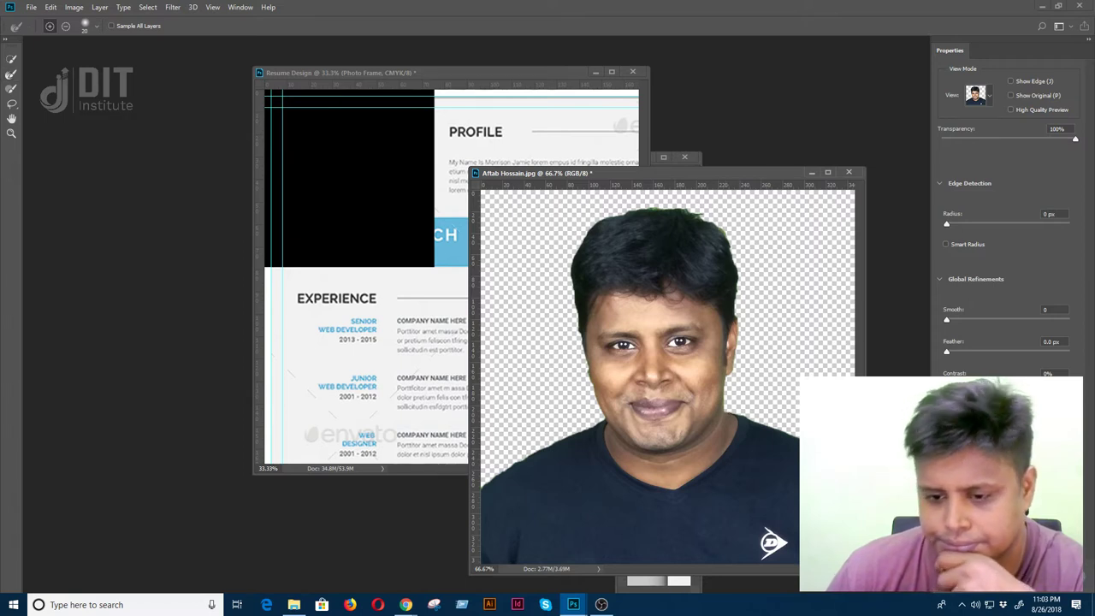
{"action": "key", "text": "Return"}
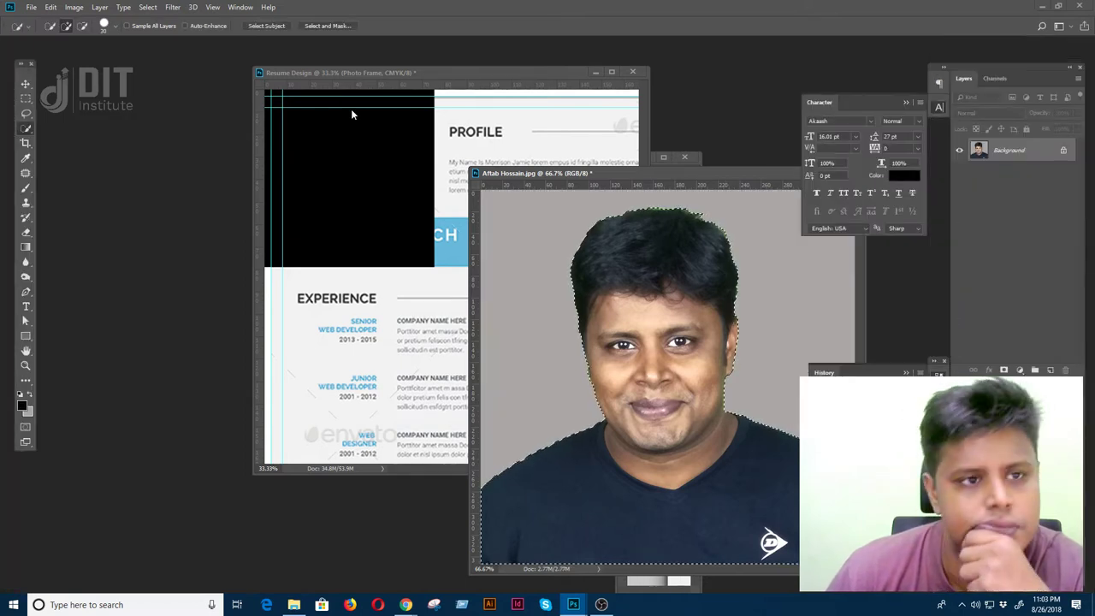
- Contract the person selection by 1 pixel, then deselect
{"action": "left_click", "coordinate": [146, 7]}
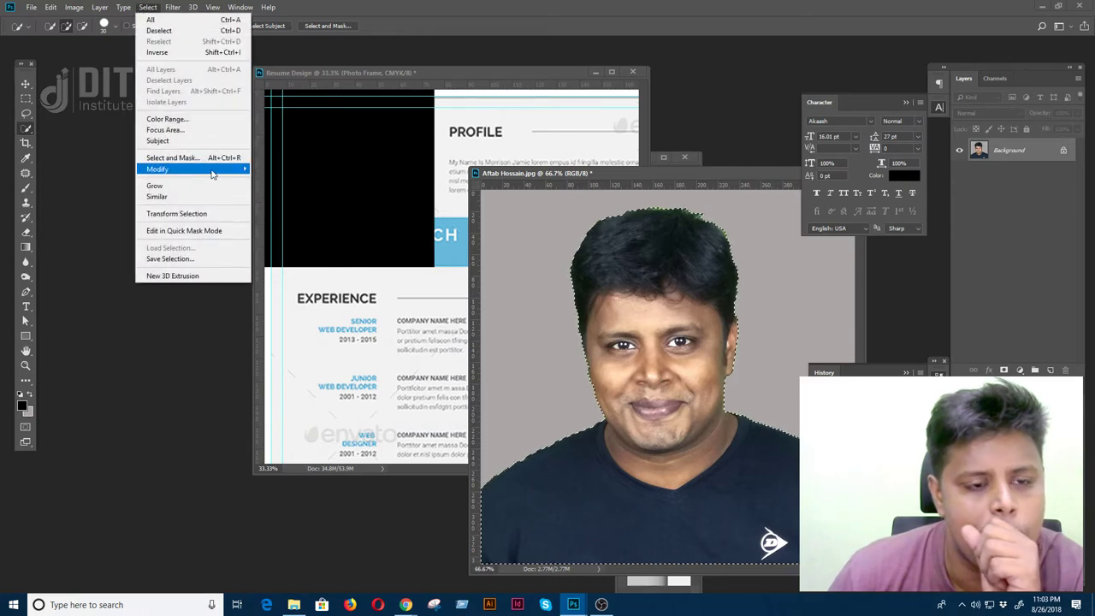
{"action": "mouse_move", "coordinate": [231, 168]}
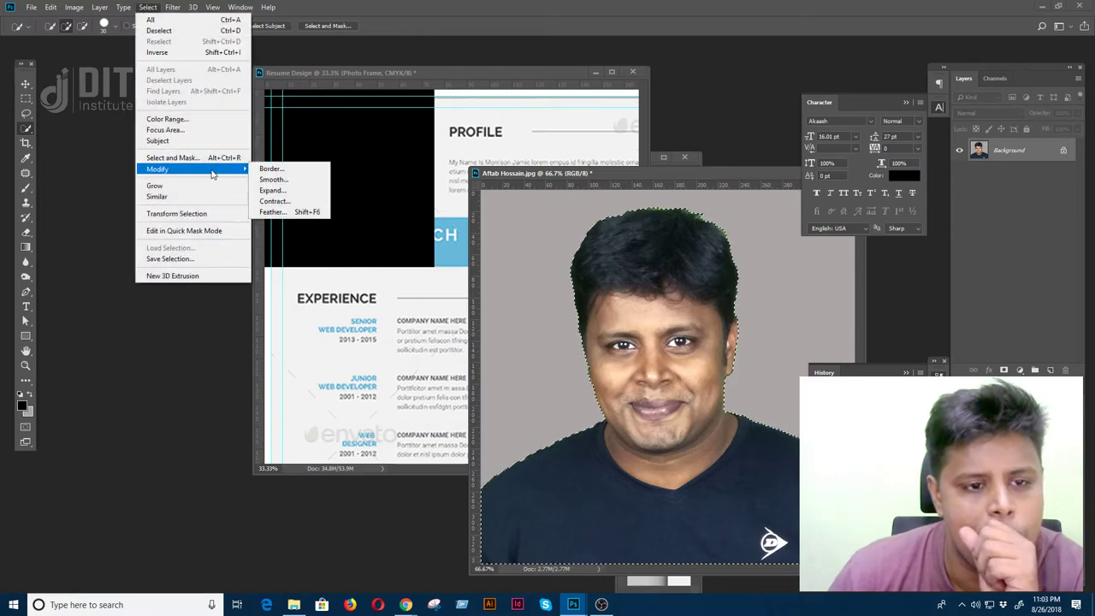
{"action": "left_click", "coordinate": [298, 202]}
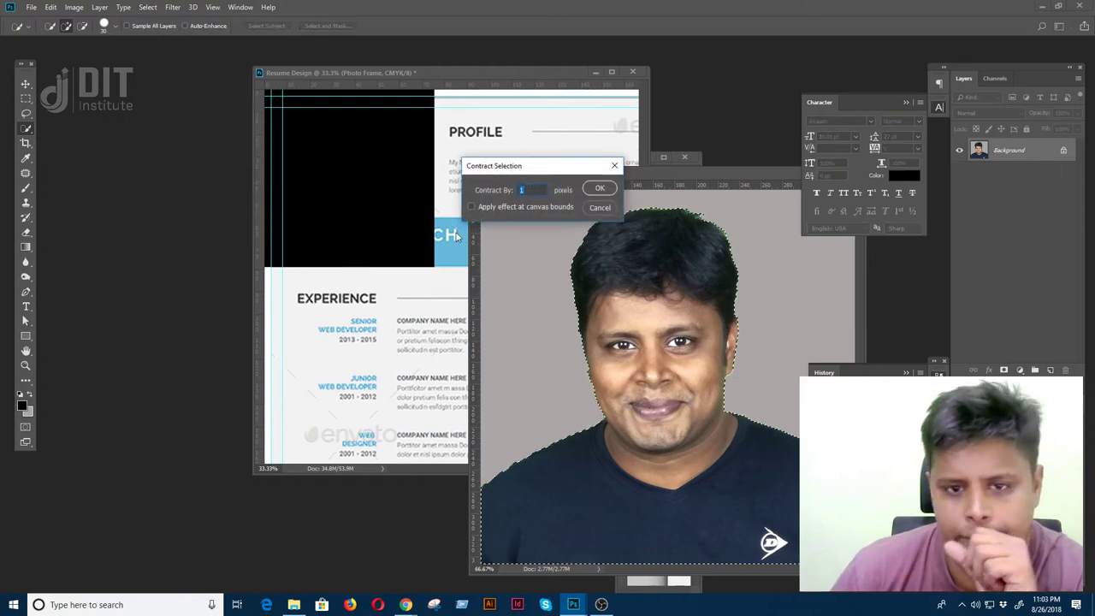
{"action": "key", "text": "Return"}
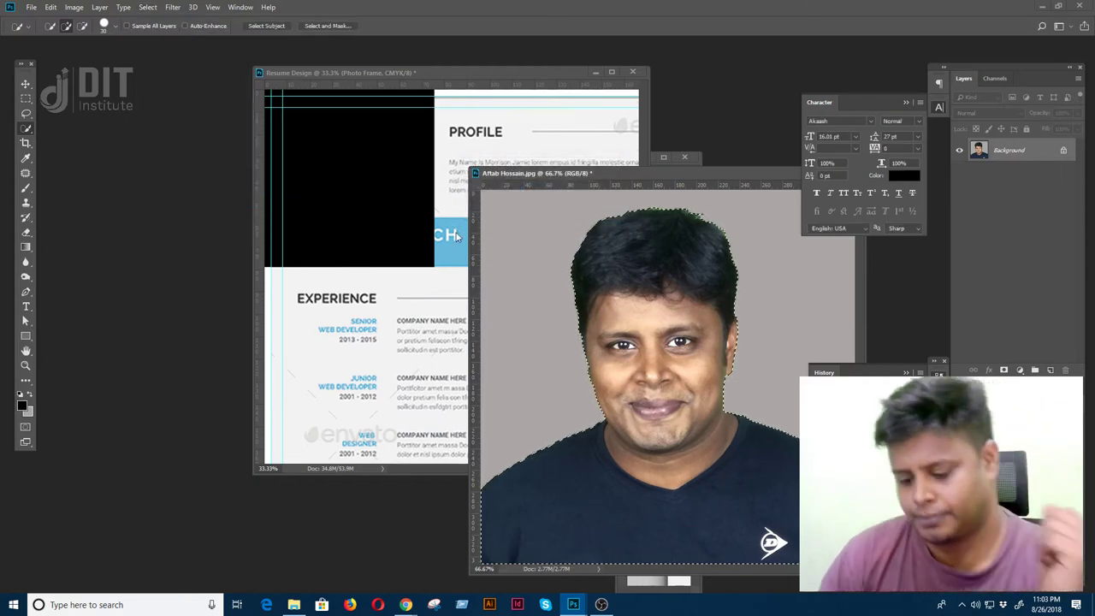
{"action": "key", "text": "Delete"}
{"action": "key", "text": "ctrl+z"}
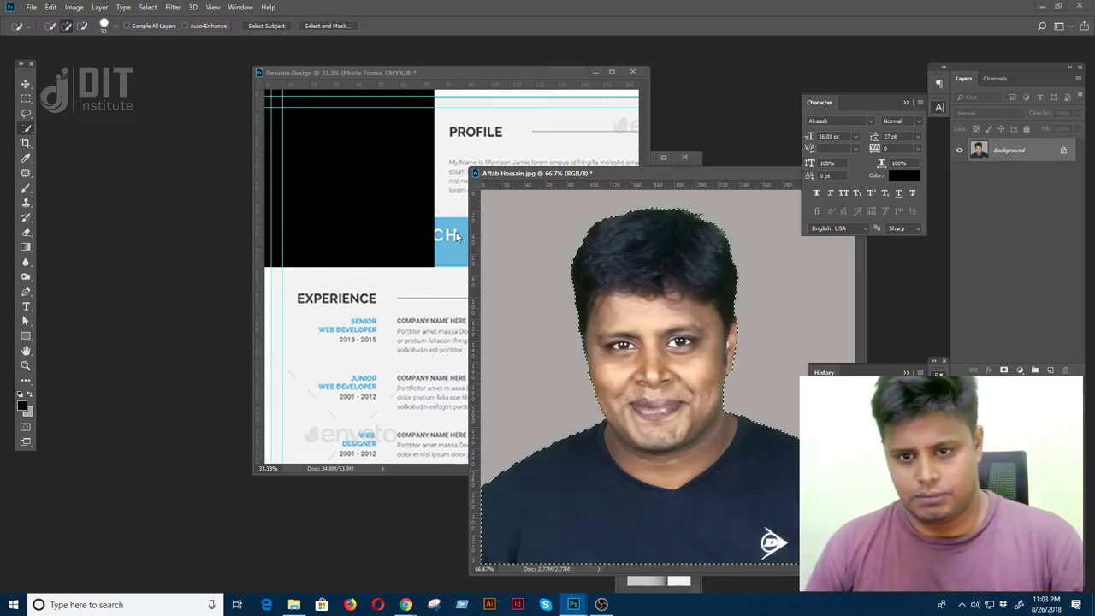
{"action": "key", "text": "ctrl+d"}
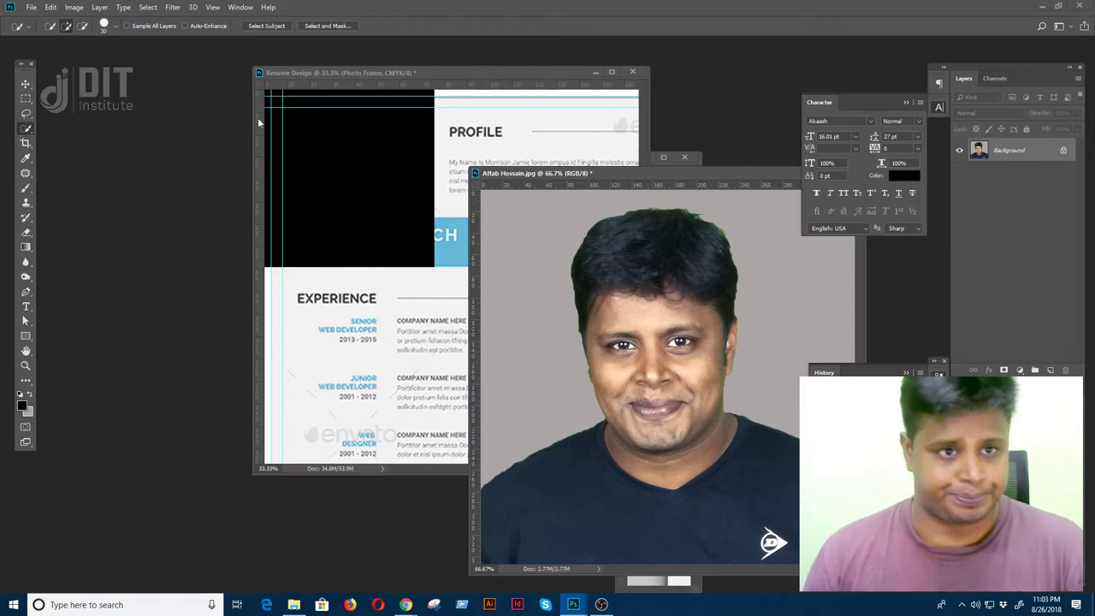
{"action": "left_click", "coordinate": [26, 83]}
- Copy the grey-background photo into the resume at its top-left corner
{"action": "left_click_drag", "start_coordinate": [314, 224], "coordinate": [317, 223]}
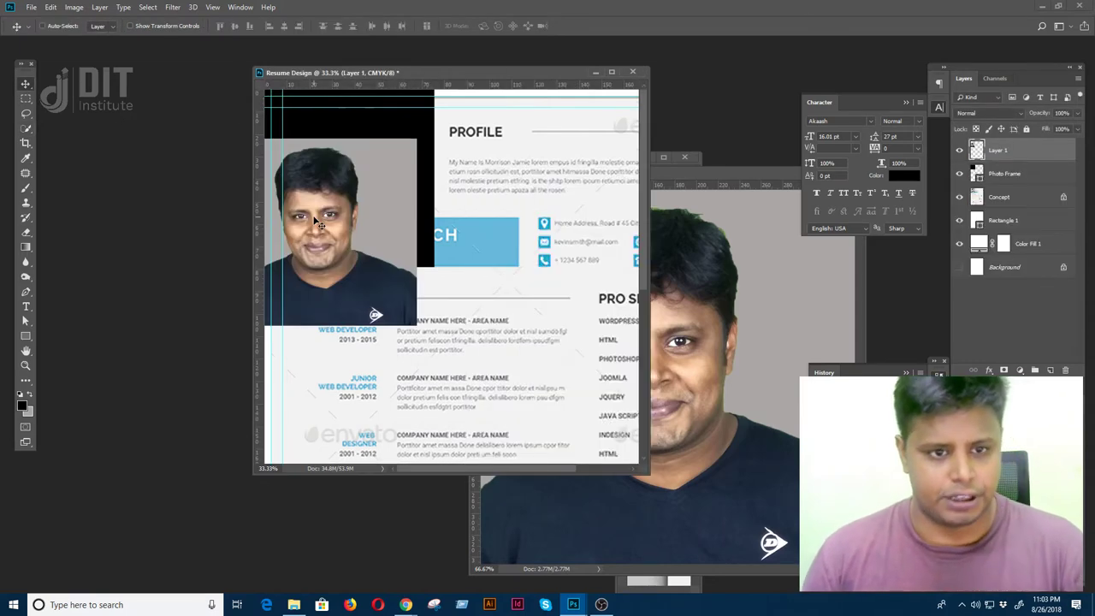
{"action": "key", "text": "f"}
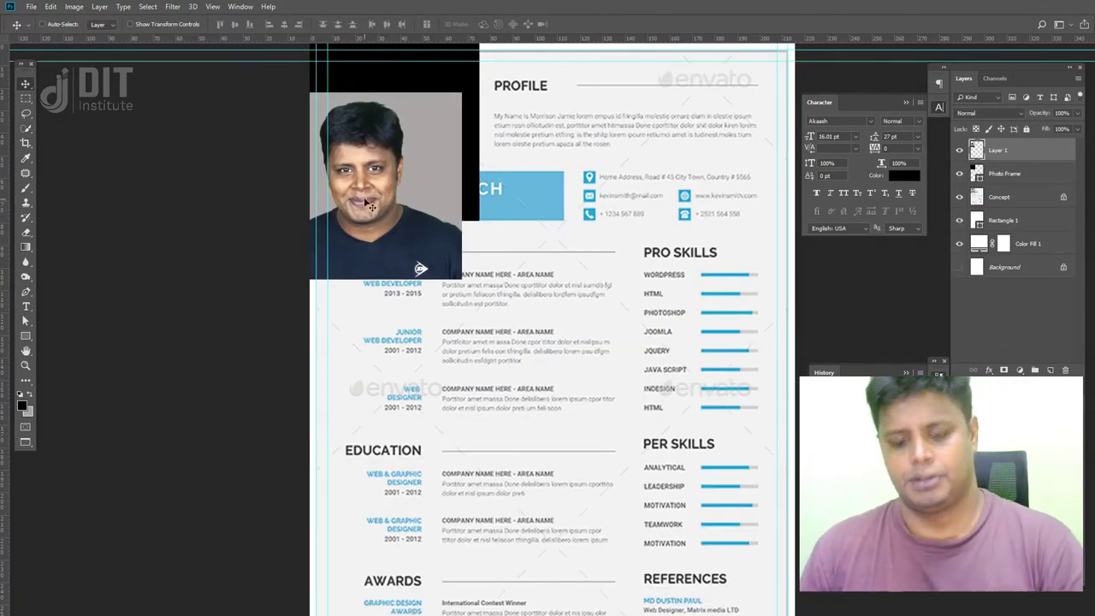
{"action": "key", "text": "ctrl+minus"}
{"action": "left_click_drag", "start_coordinate": [452, 244], "coordinate": [462, 206]}
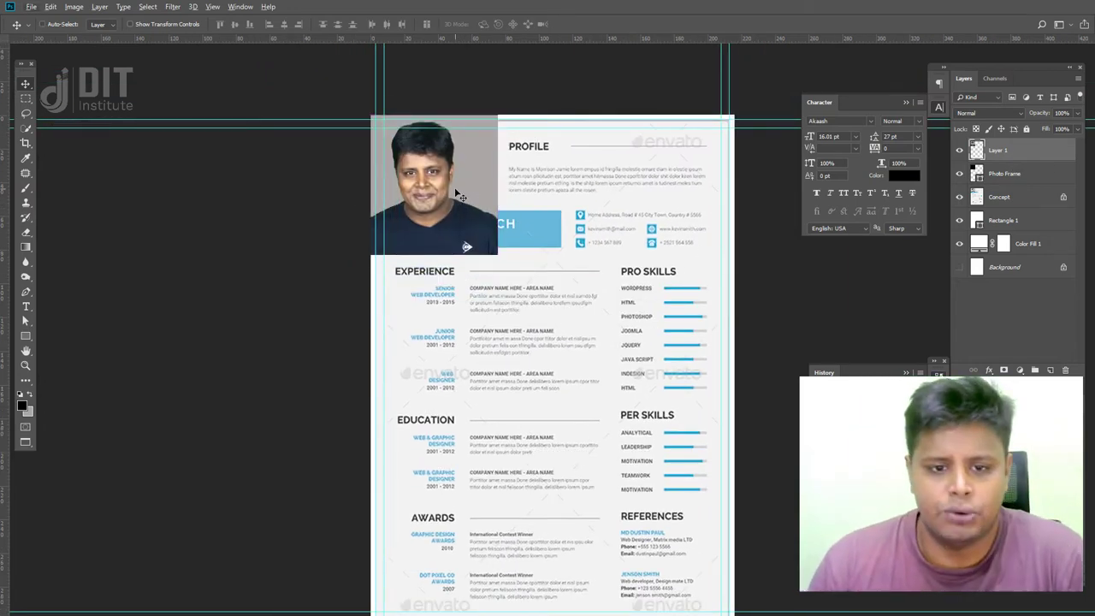
- Name the photo layer 'Image' and clip it to the Photo Frame shape
{"action": "double_click", "coordinate": [996, 151]}
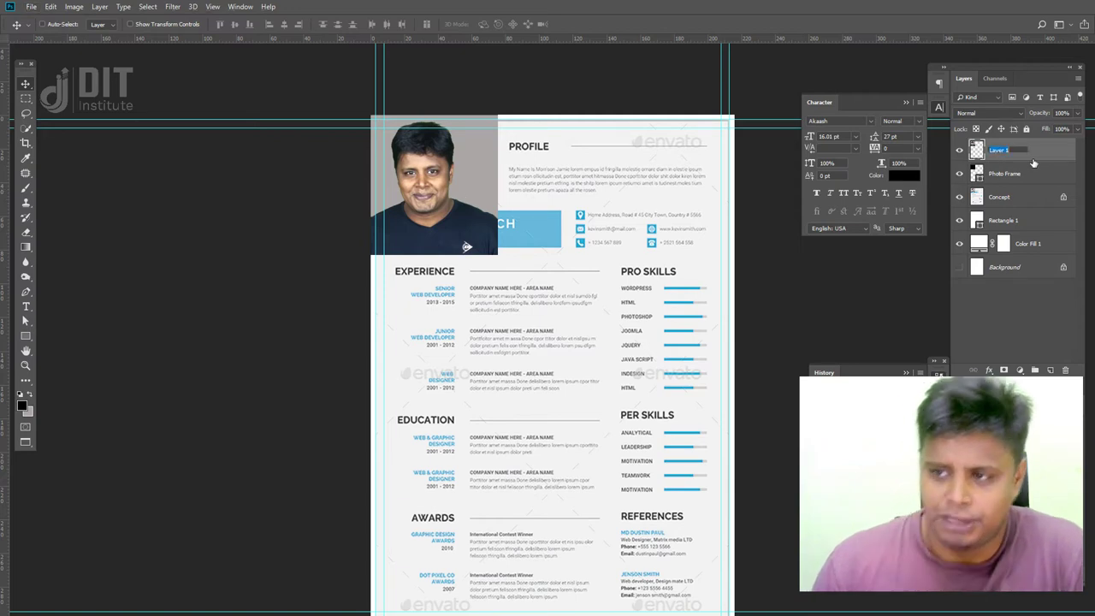
{"action": "type", "text": "Image"}
{"action": "key", "text": "Return"}
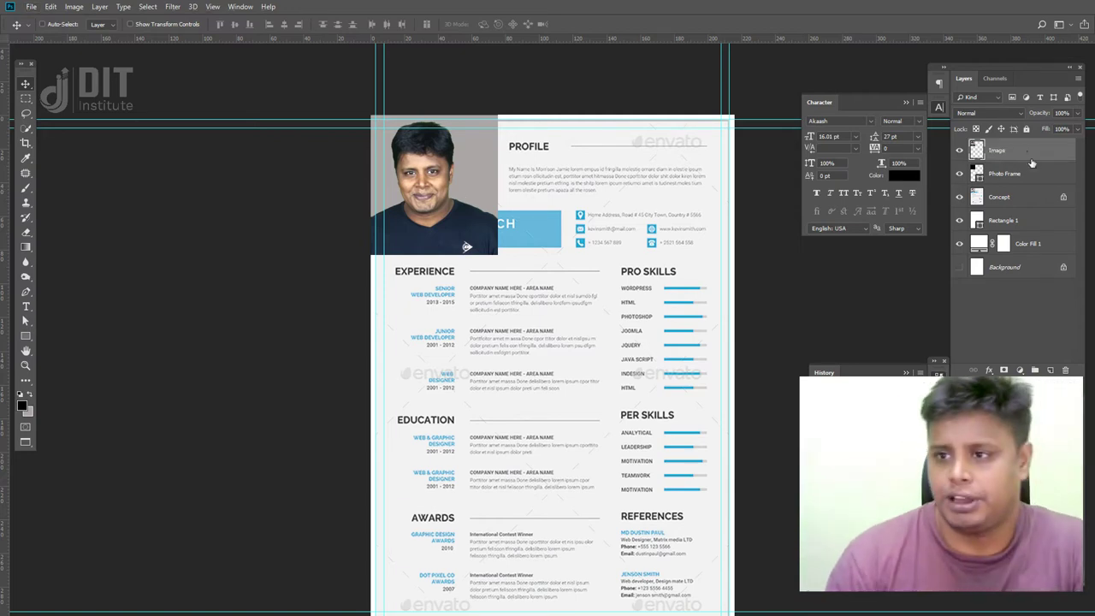
{"action": "left_click", "coordinate": [1010, 162], "text": "alt"}
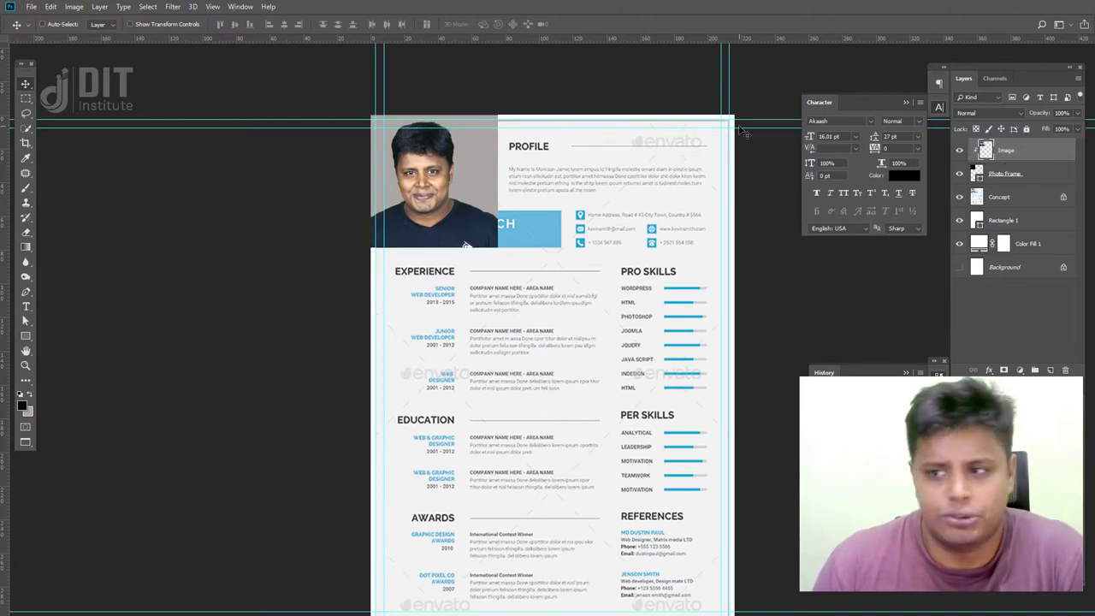
{"action": "left_click", "coordinate": [1013, 175]}
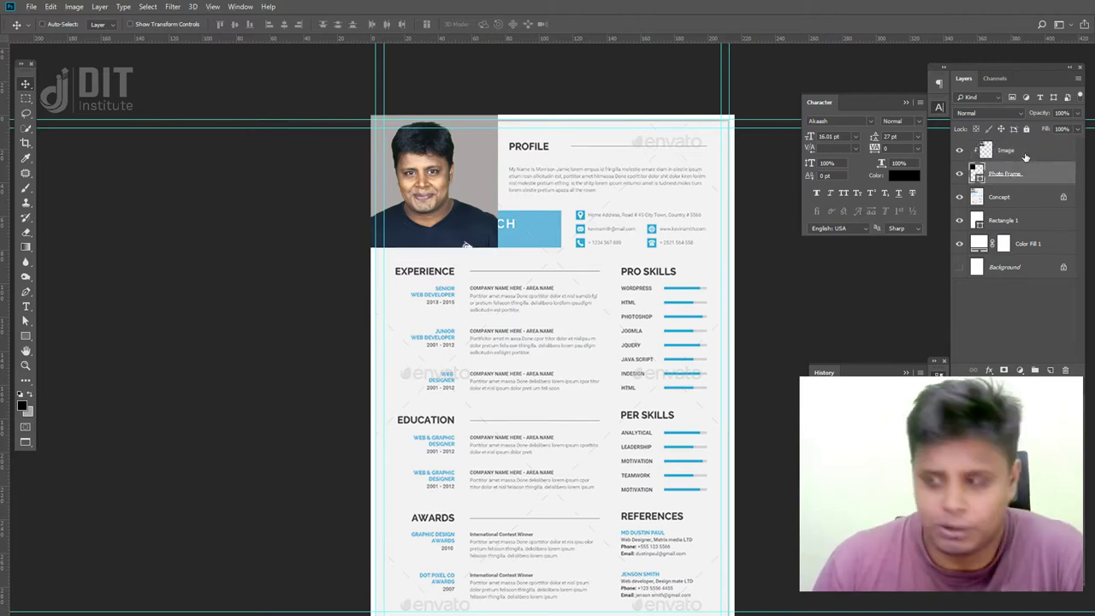
- Rename the layer 'Your Image' and convert it to a smart object
{"action": "double_click", "coordinate": [1024, 157]}
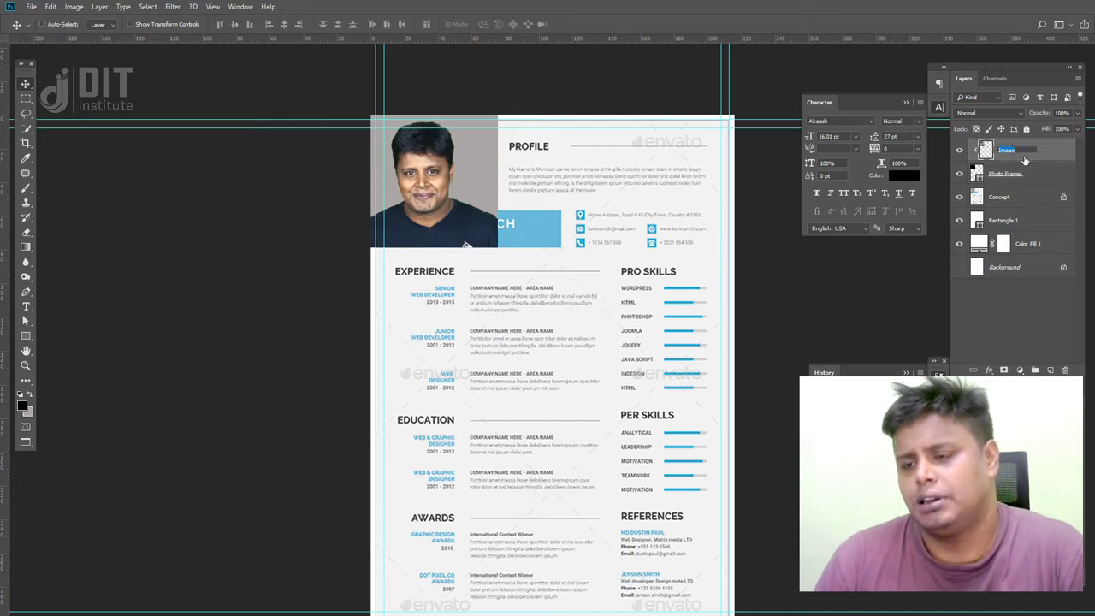
{"action": "type", "text": "Your"}
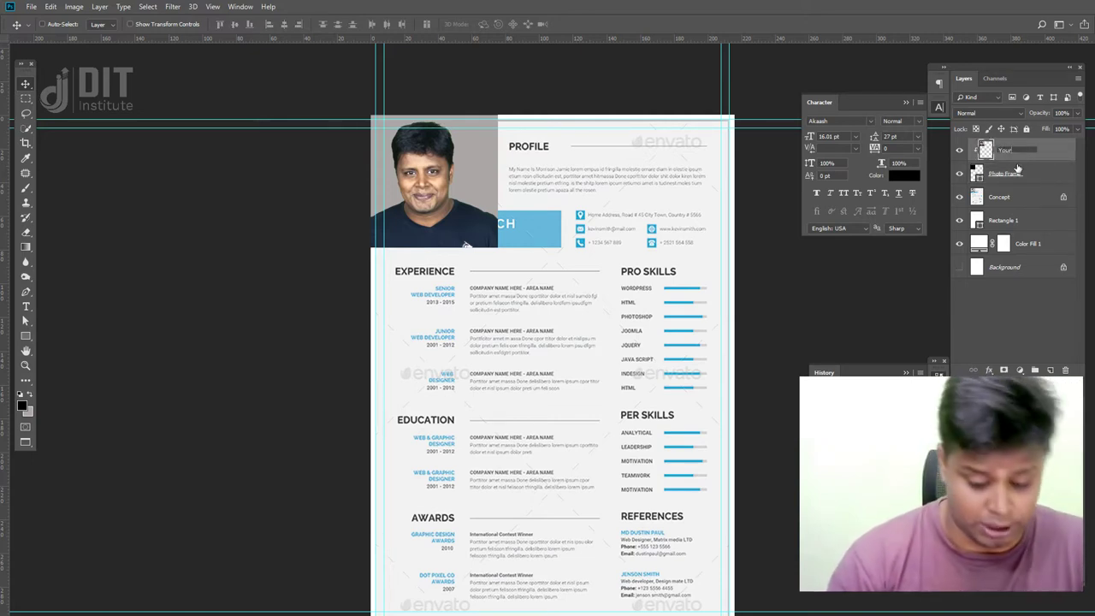
{"action": "type", "text": " Image"}
{"action": "key", "text": "Return"}
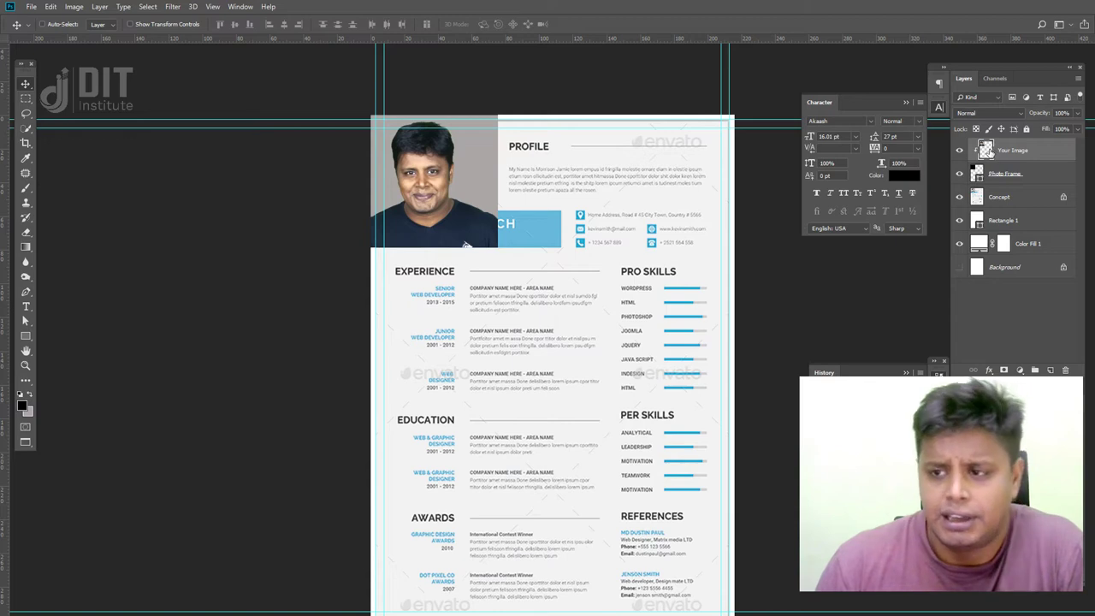
{"action": "right_click", "coordinate": [986, 151]}
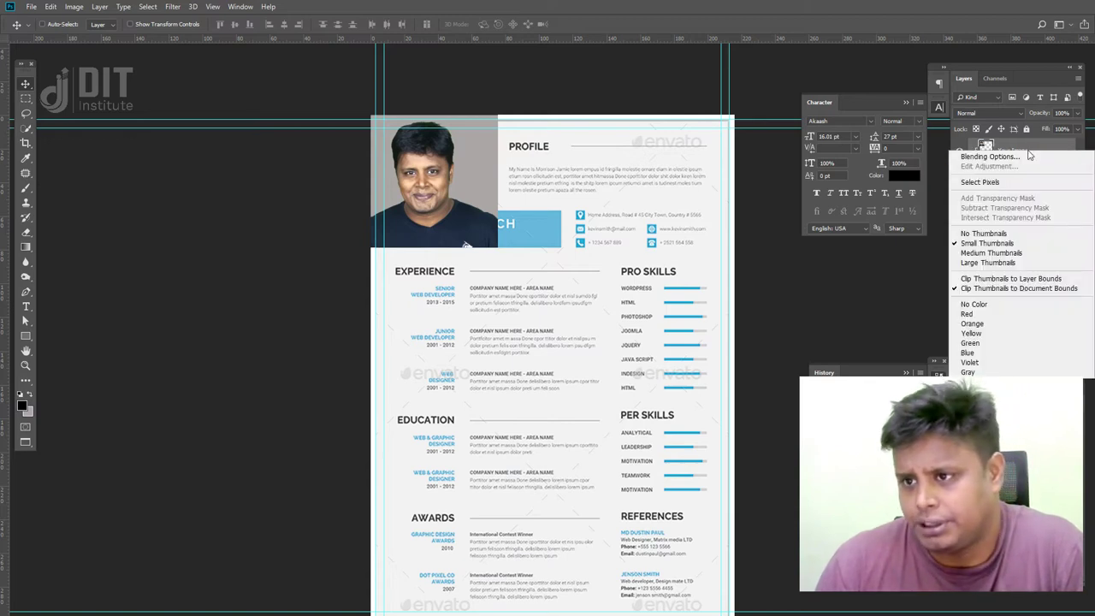
{"action": "right_click", "coordinate": [1026, 149]}
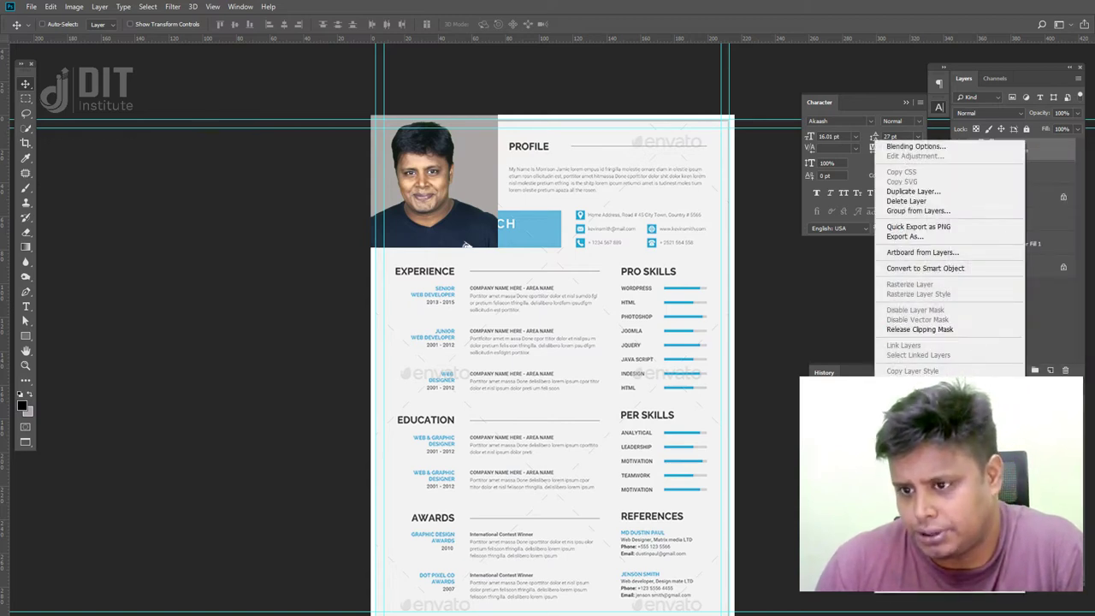
{"action": "left_click", "coordinate": [961, 268]}
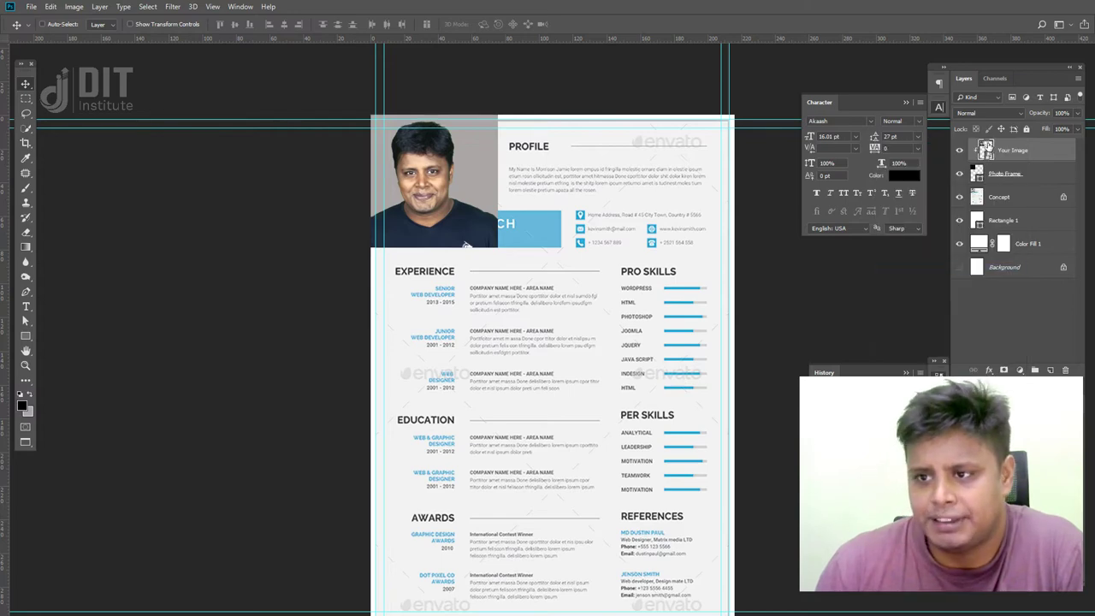
- Open the Your Image smart object and open After Edit_50A8746.jpg from Client Retouch Work
{"action": "double_click", "coordinate": [986, 150]}
{"action": "key", "text": "f"}
{"action": "key", "text": "f"}
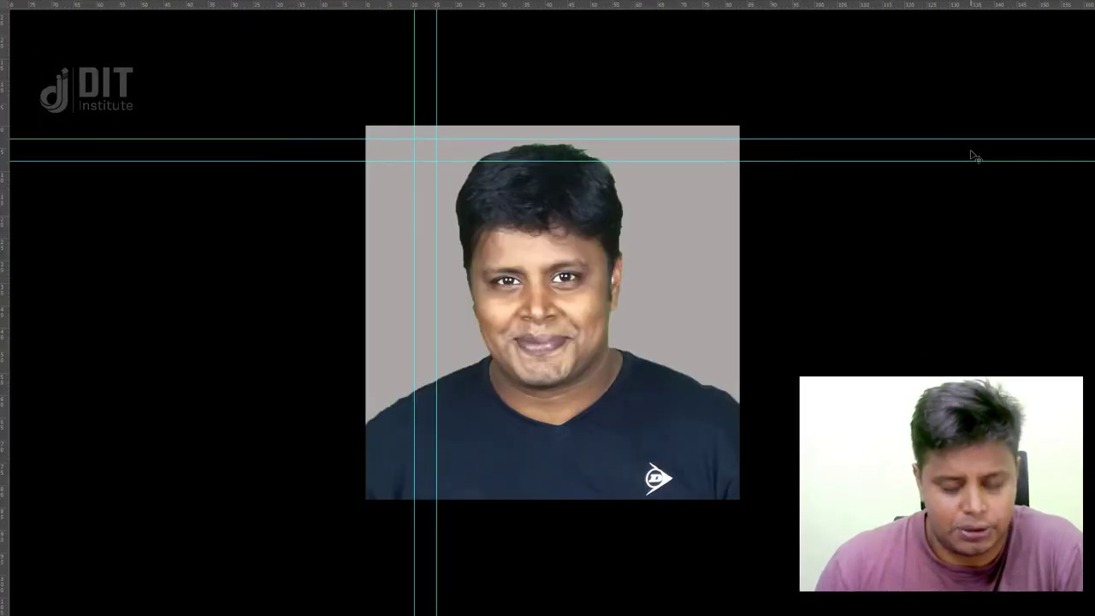
{"action": "key", "text": "Tab"}
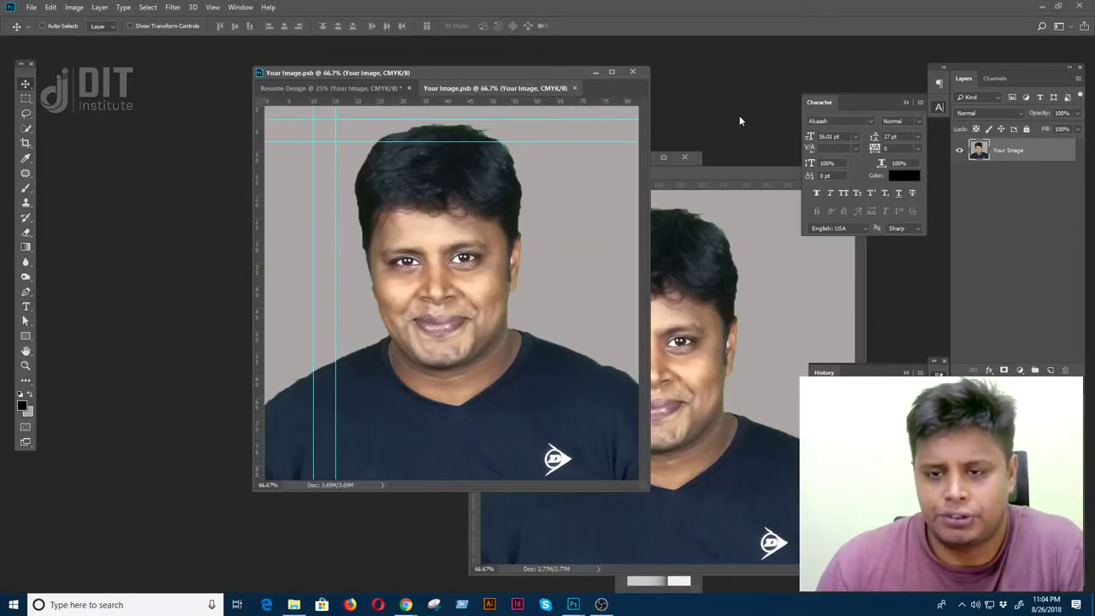
{"action": "key", "text": "ctrl+o"}
{"action": "double_click", "coordinate": [521, 273]}
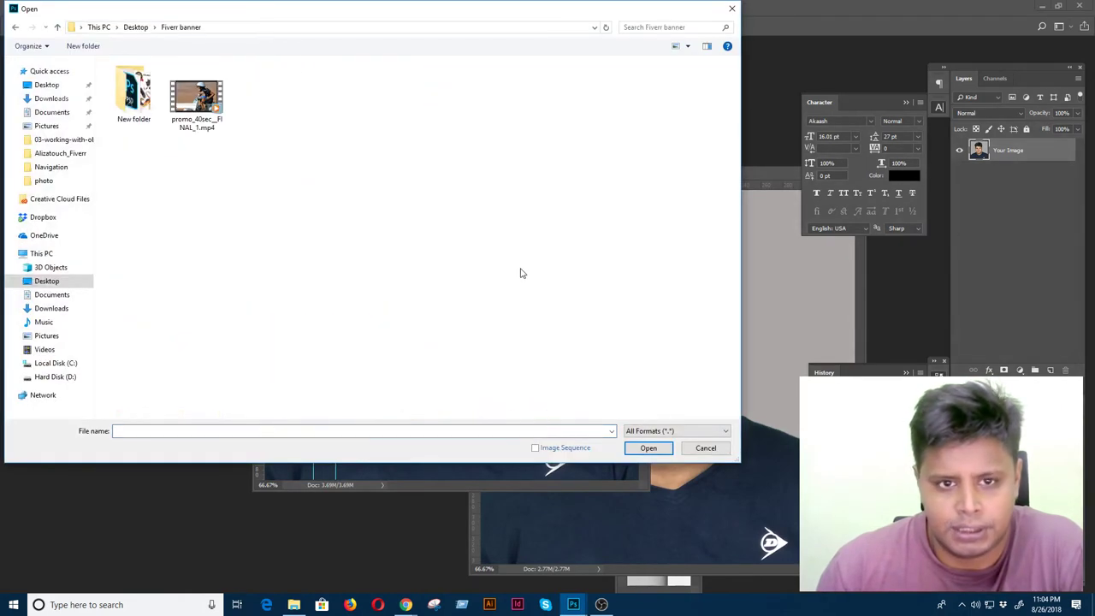
{"action": "double_click", "coordinate": [143, 94]}
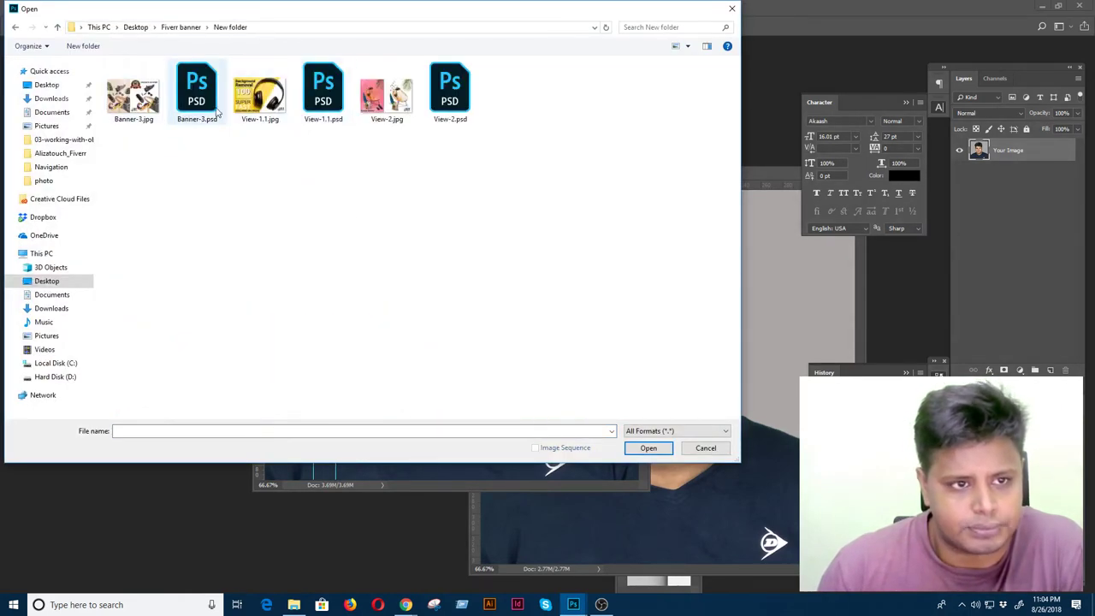
{"action": "left_click", "coordinate": [385, 94]}
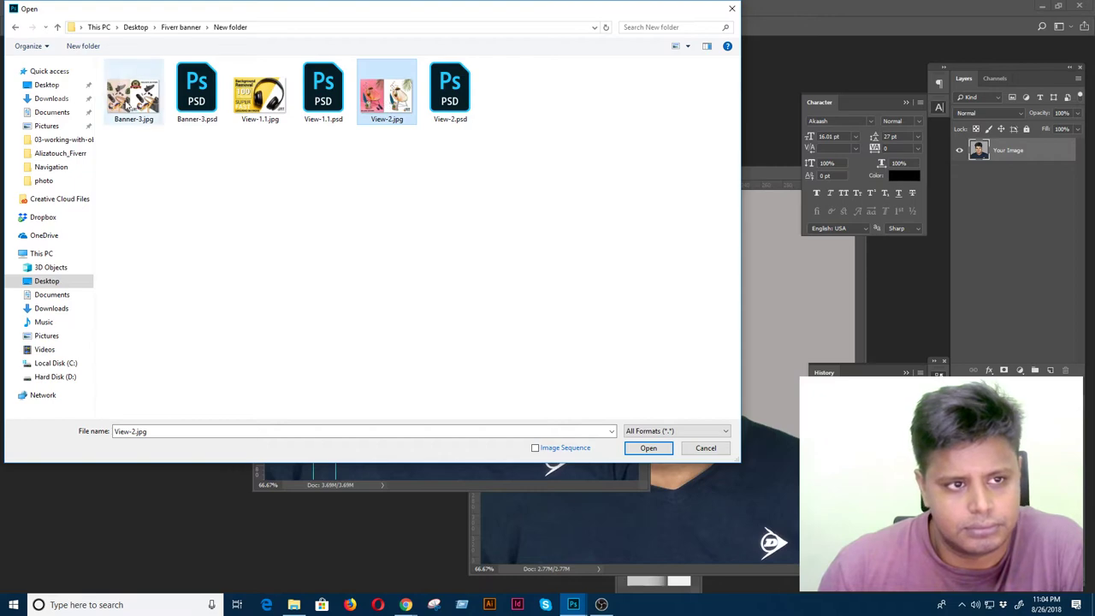
{"action": "left_click", "coordinate": [15, 27]}
{"action": "left_click", "coordinate": [15, 27]}
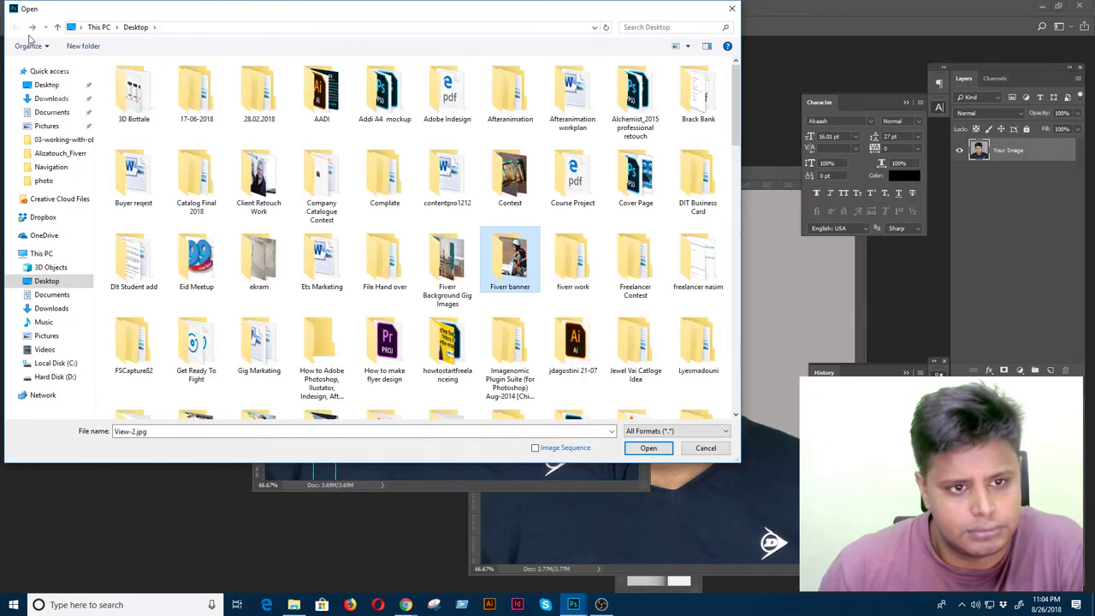
{"action": "double_click", "coordinate": [260, 182]}
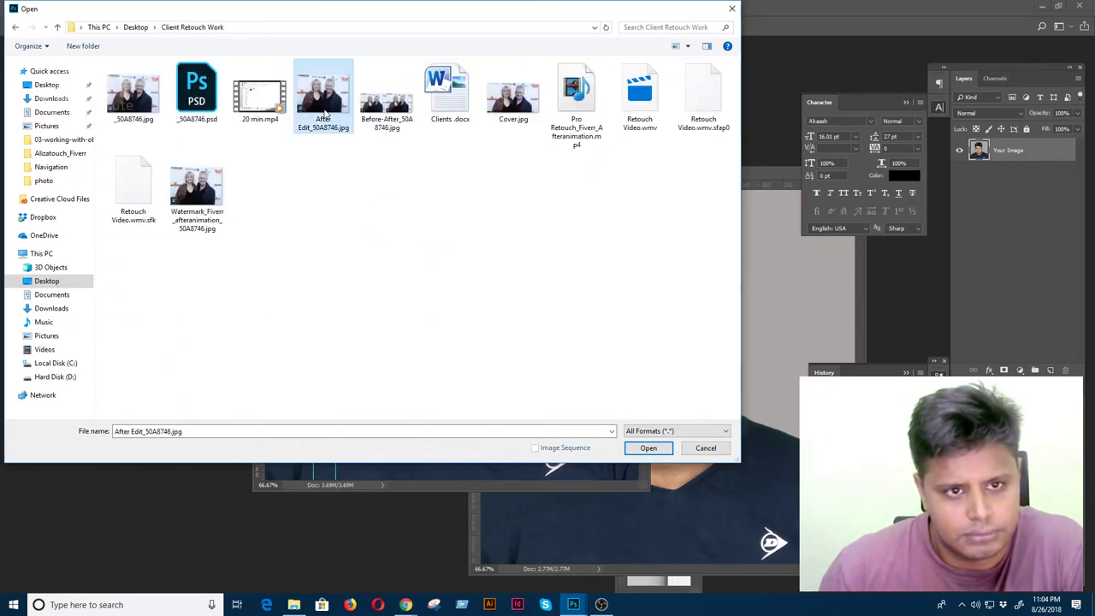
{"action": "double_click", "coordinate": [325, 114]}
- Copy the woman's photo into the smart object as a layer, then save and close it
{"action": "left_click_drag", "start_coordinate": [639, 62], "coordinate": [633, 156]}
{"action": "left_click_drag", "start_coordinate": [787, 293], "coordinate": [681, 330]}
{"action": "key", "text": "ctrl+s"}
{"action": "key", "text": "ctrl+w"}
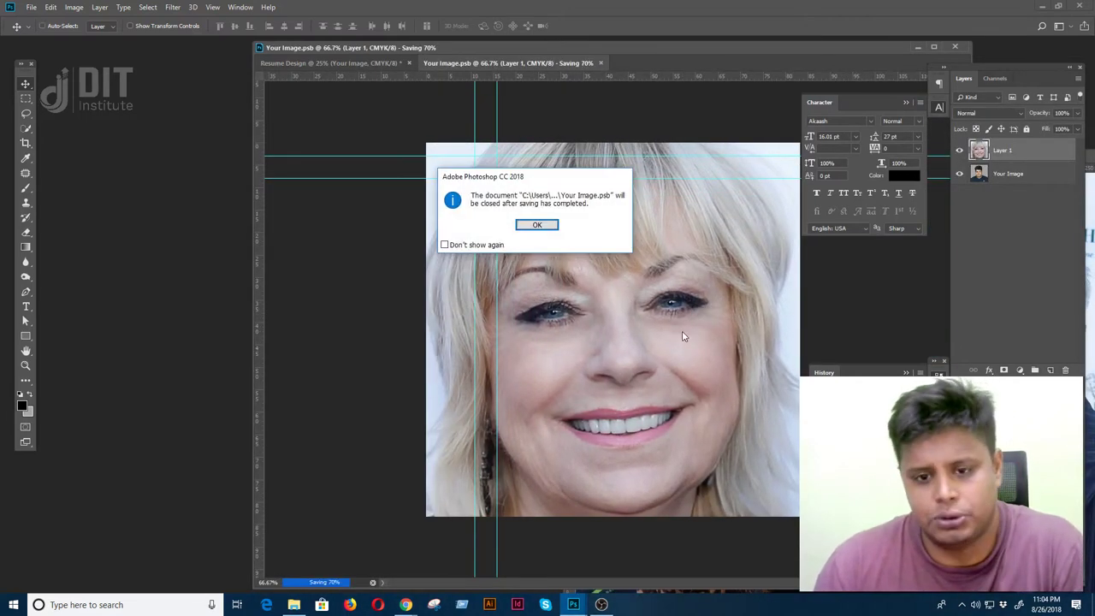
{"action": "left_click", "coordinate": [537, 225]}
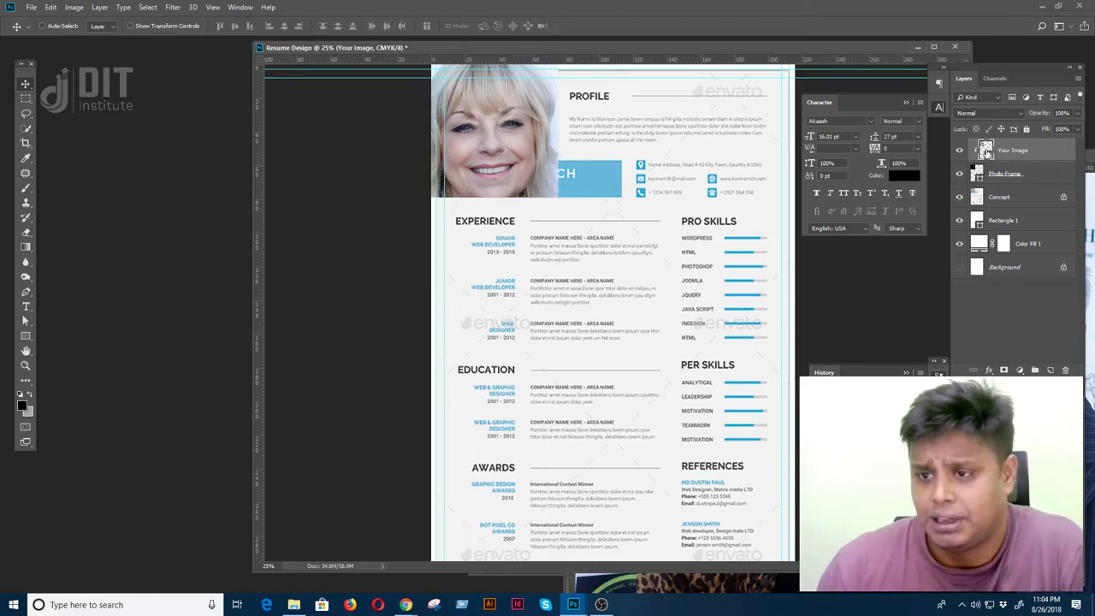
- Reopen the smart object, hide the woman's photo layer, then save and close it
{"action": "double_click", "coordinate": [985, 150]}
{"action": "left_click", "coordinate": [959, 150]}
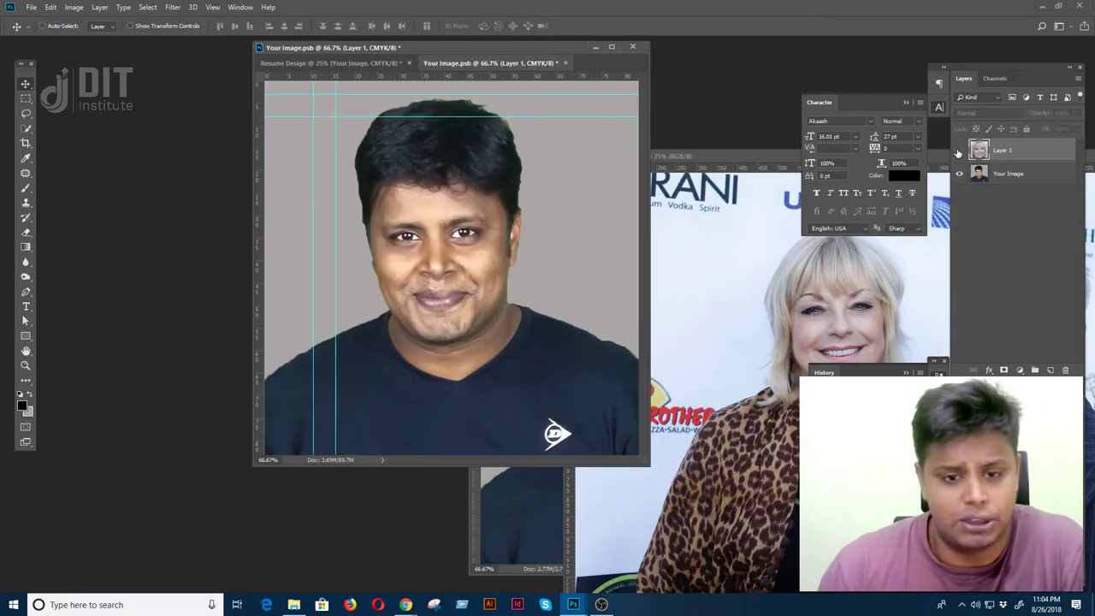
{"action": "key", "text": "ctrl+s"}
{"action": "left_click", "coordinate": [535, 225]}
{"action": "key", "text": "ctrl+w"}
{"action": "key", "text": "f"}
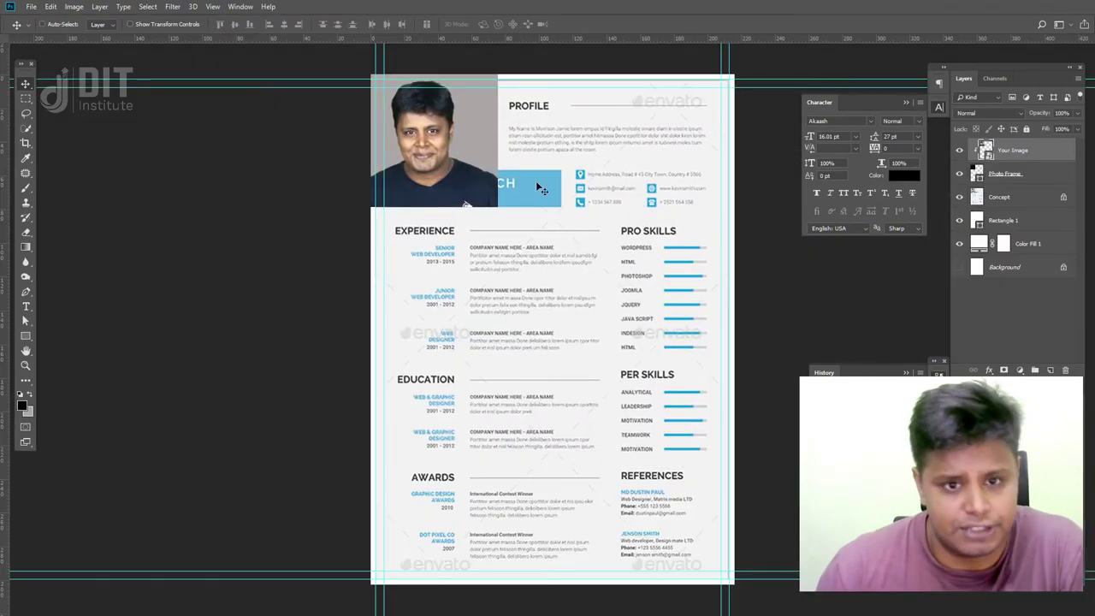
{"action": "scroll", "coordinate": [530, 342], "scroll_direction": "up", "scroll_amount": 3}
{"action": "left_click", "coordinate": [1054, 176], "text": "shift"}
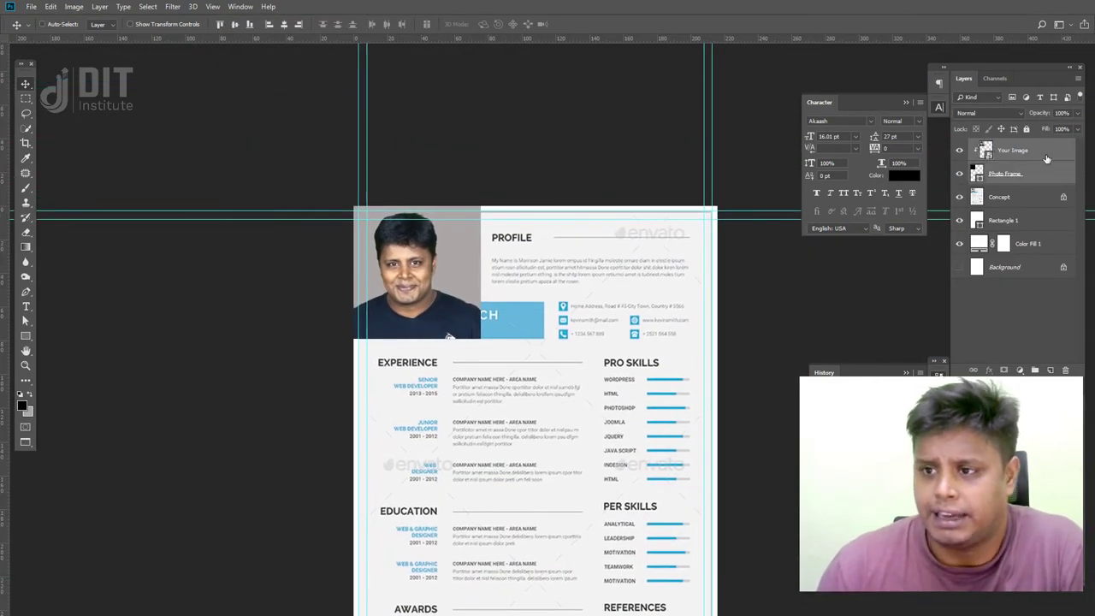
- Group the portrait and frame layers into a group named 'Photo'
{"action": "key", "text": "ctrl+f"}
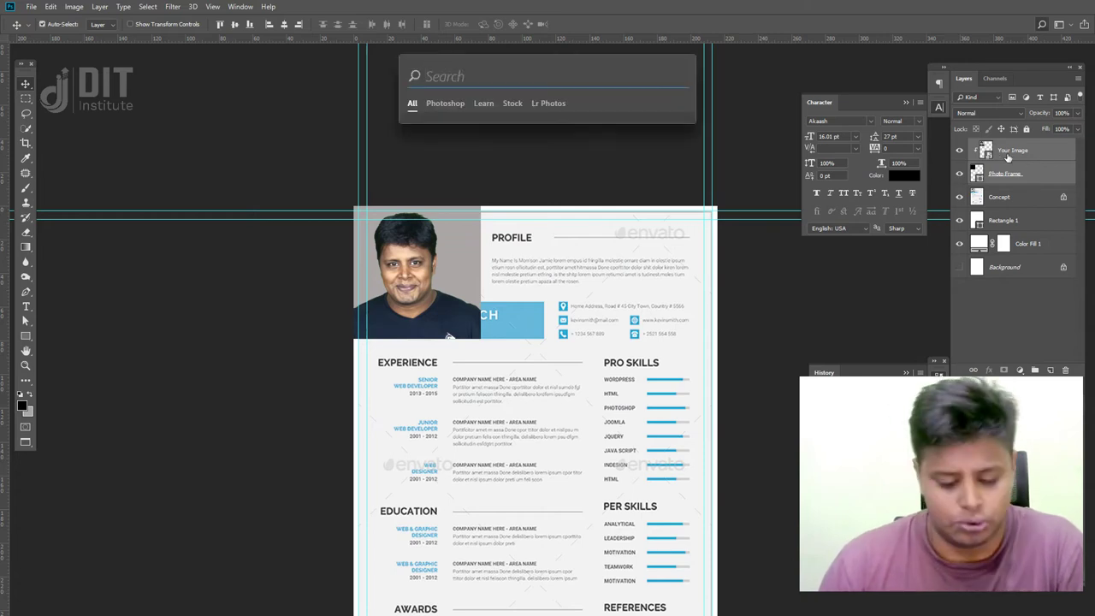
{"action": "key", "text": "Escape"}
{"action": "key", "text": "ctrl+g"}
{"action": "double_click", "coordinate": [1001, 146]}
{"action": "type", "text": "Photo"}
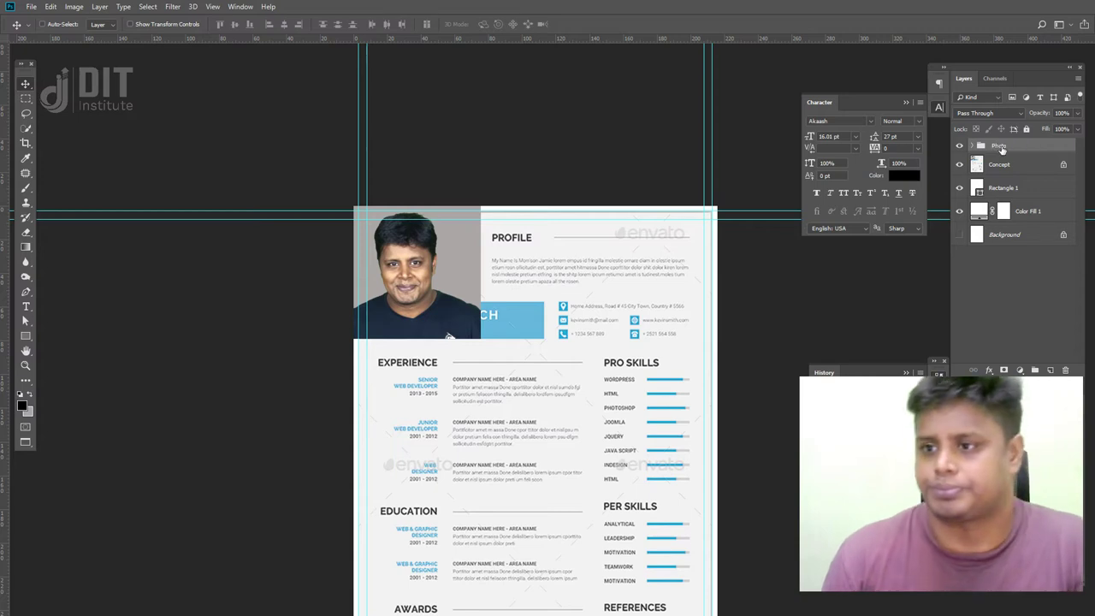
- Draw a rectangle over the template's name banner, filled with the skill bars' blue #37add6
{"action": "left_click", "coordinate": [959, 146]}
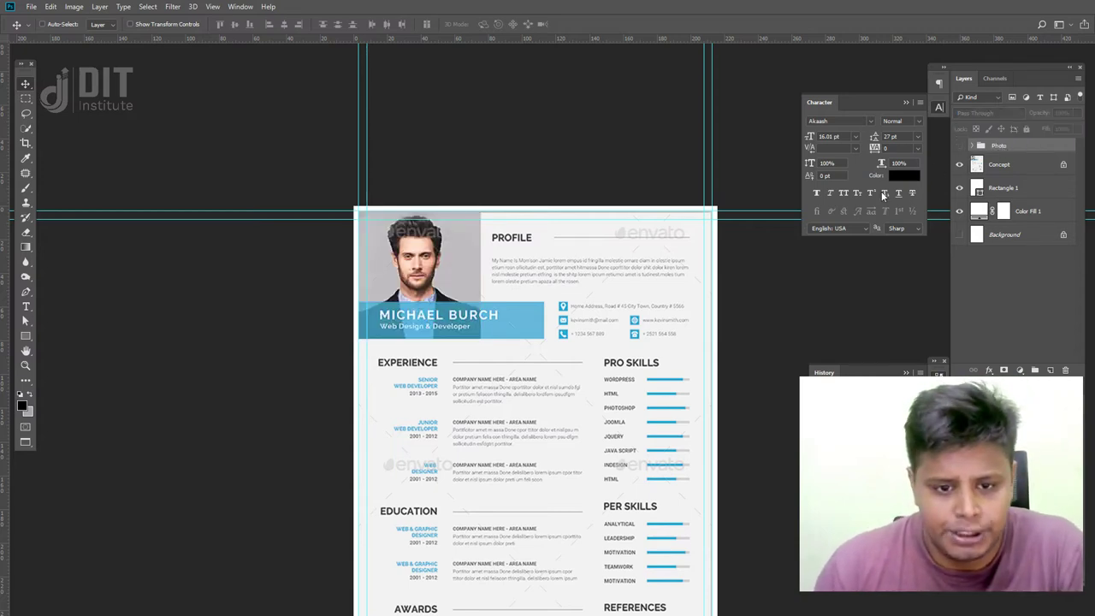
{"action": "key", "text": "ctrl+plus"}
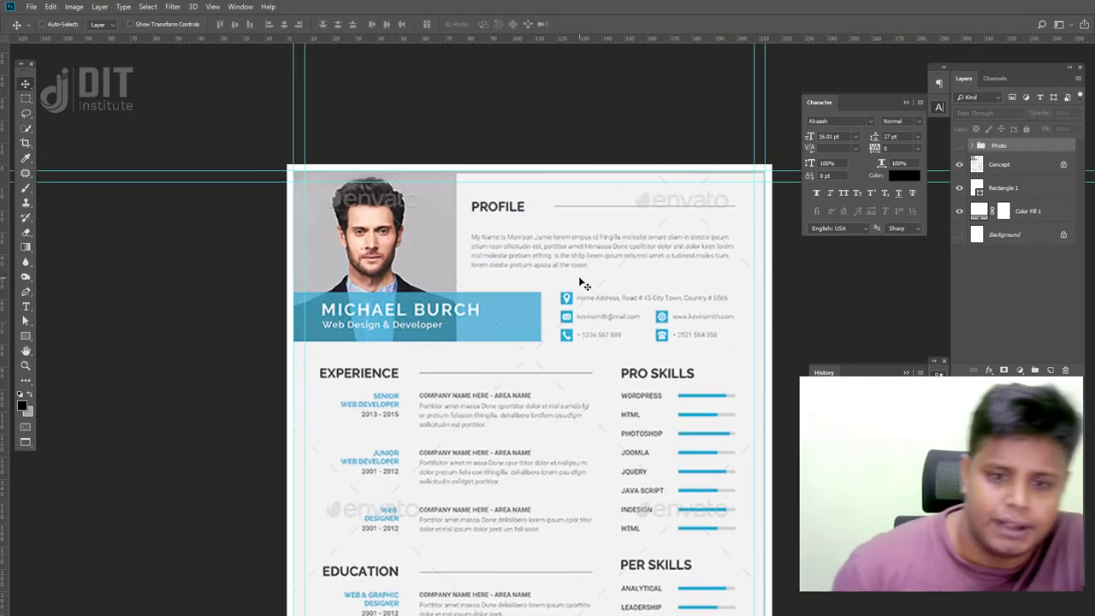
{"action": "left_click_drag", "start_coordinate": [399, 333], "coordinate": [416, 362]}
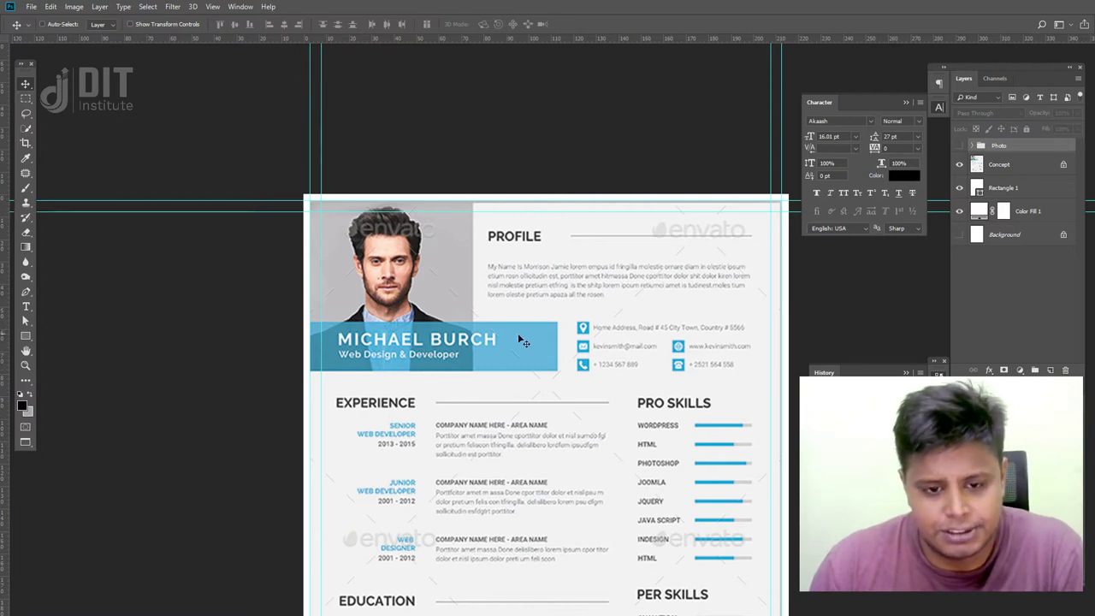
{"action": "left_click", "coordinate": [26, 336]}
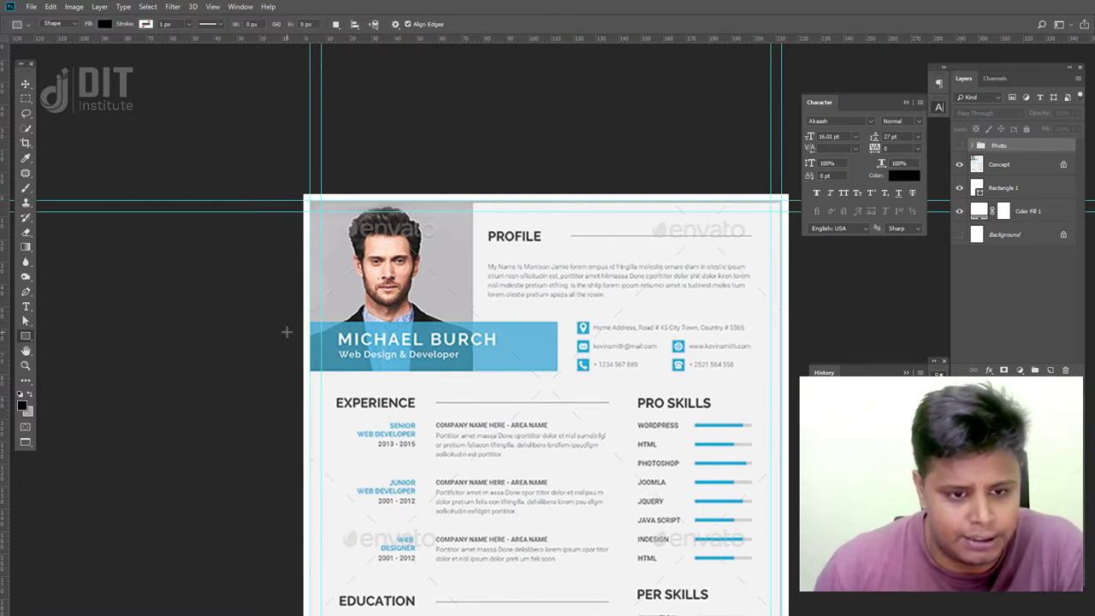
{"action": "left_click_drag", "start_coordinate": [296, 320], "coordinate": [557, 371]}
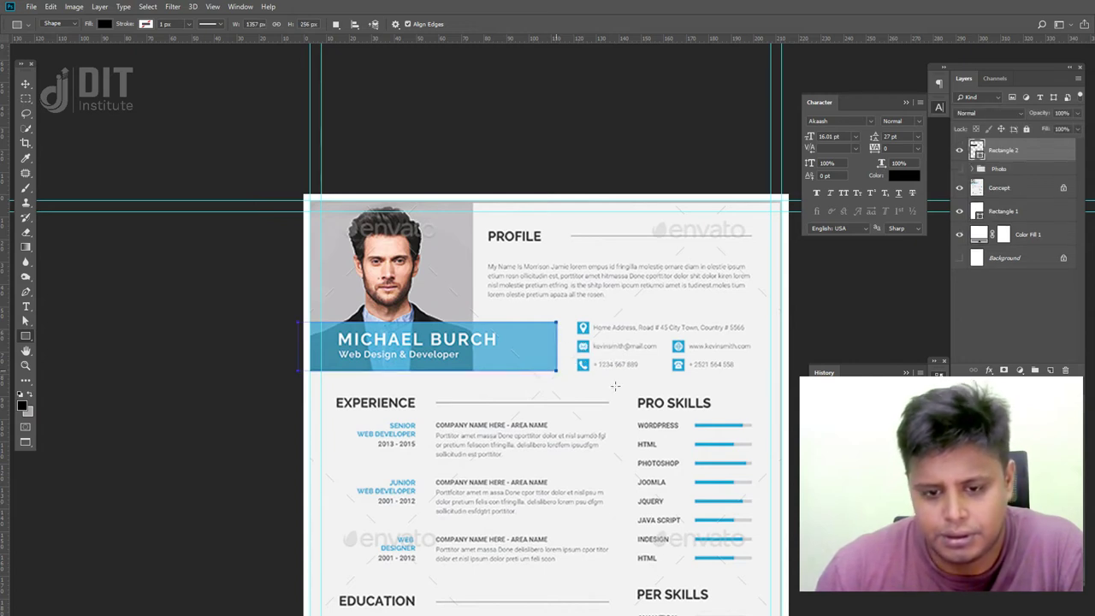
{"action": "double_click", "coordinate": [978, 152]}
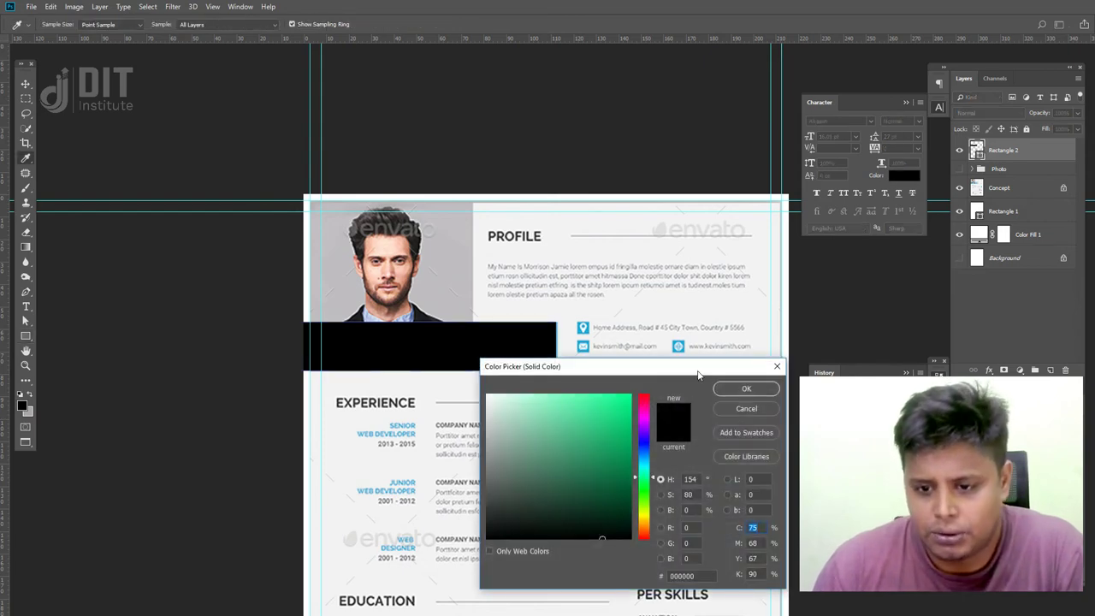
{"action": "left_click_drag", "start_coordinate": [697, 374], "coordinate": [528, 408]}
{"action": "left_click", "coordinate": [736, 422]}
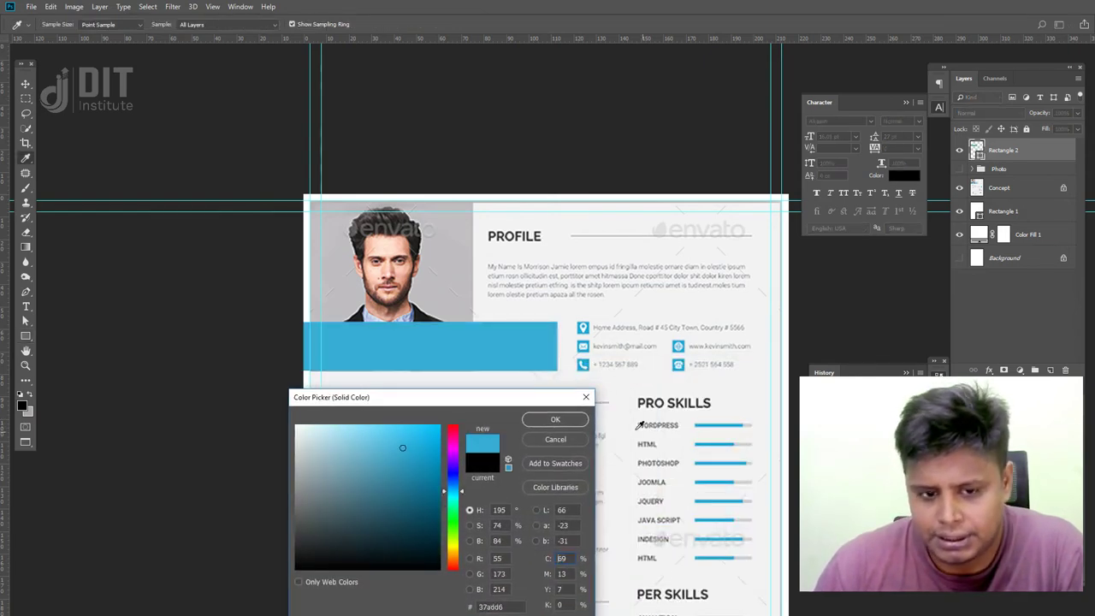
{"action": "left_click", "coordinate": [555, 419]}
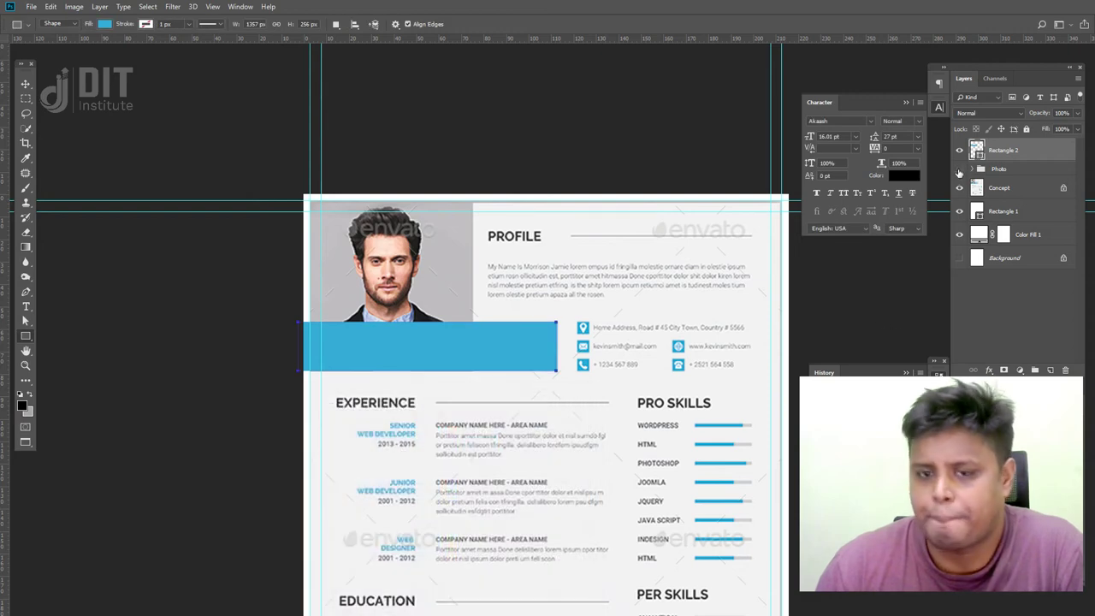
{"action": "left_click", "coordinate": [958, 169]}
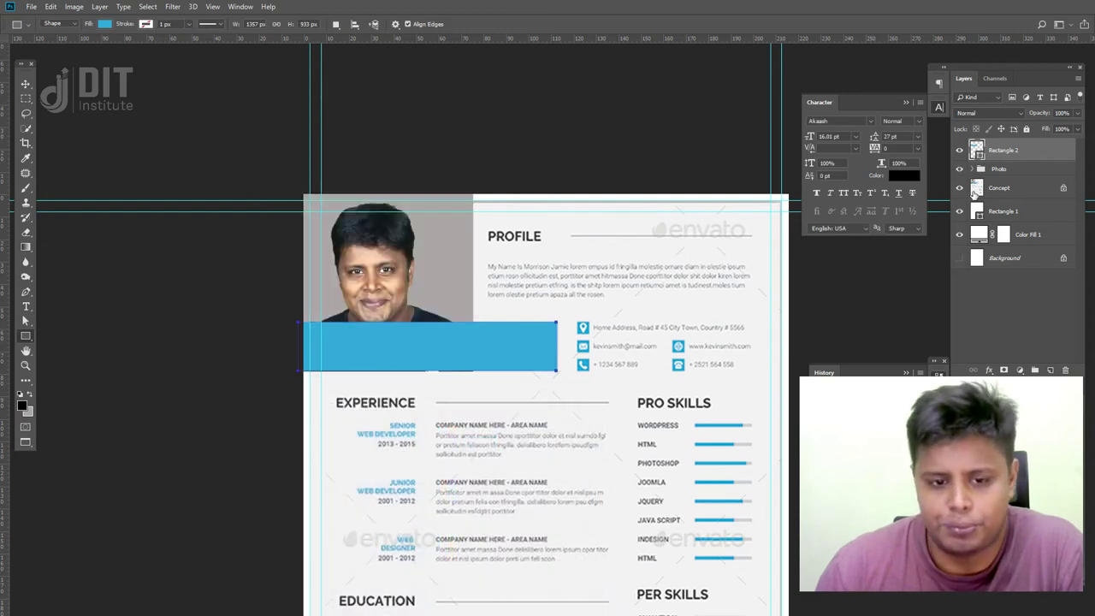
- Align the bottom edges of the Photo group and the blue banner rectangle
{"action": "left_click", "coordinate": [26, 84]}
{"action": "key", "text": "ctrl+plus"}
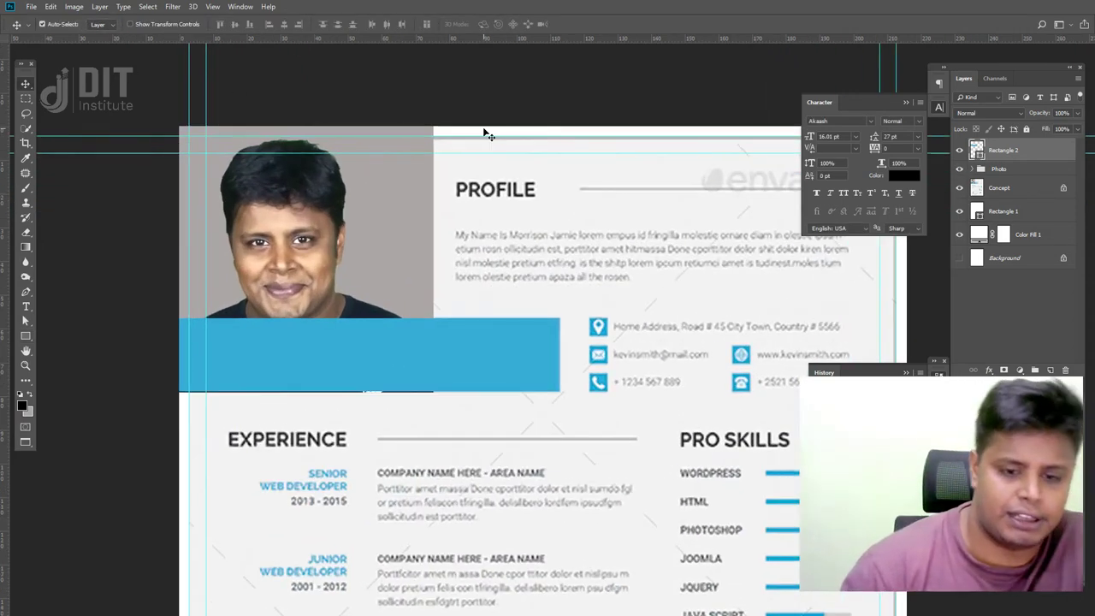
{"action": "key", "text": "ctrl+plus"}
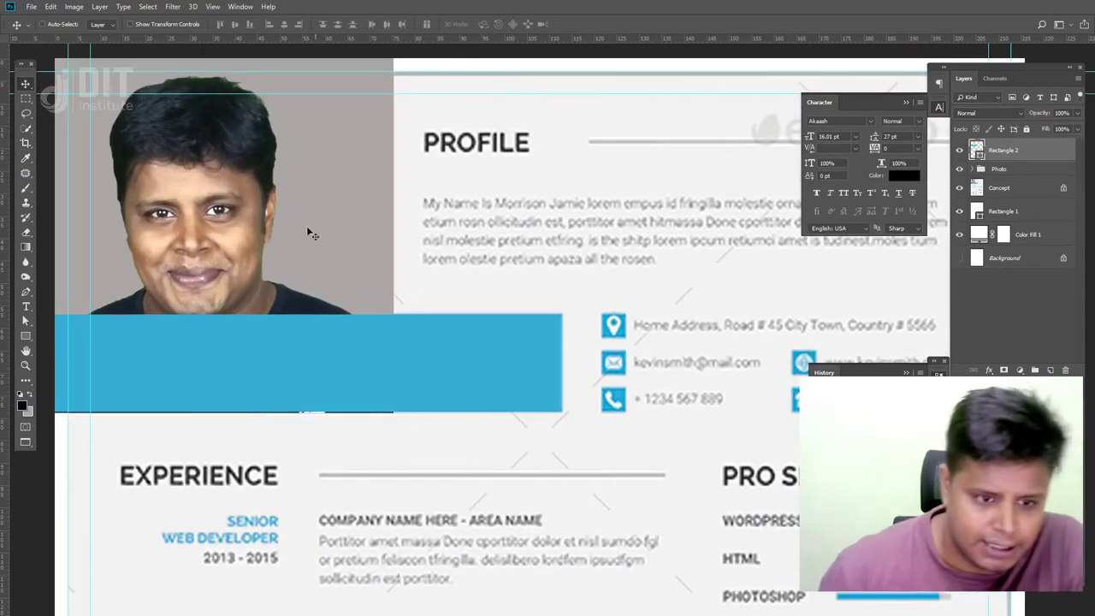
{"action": "left_click", "coordinate": [1006, 170], "text": "shift"}
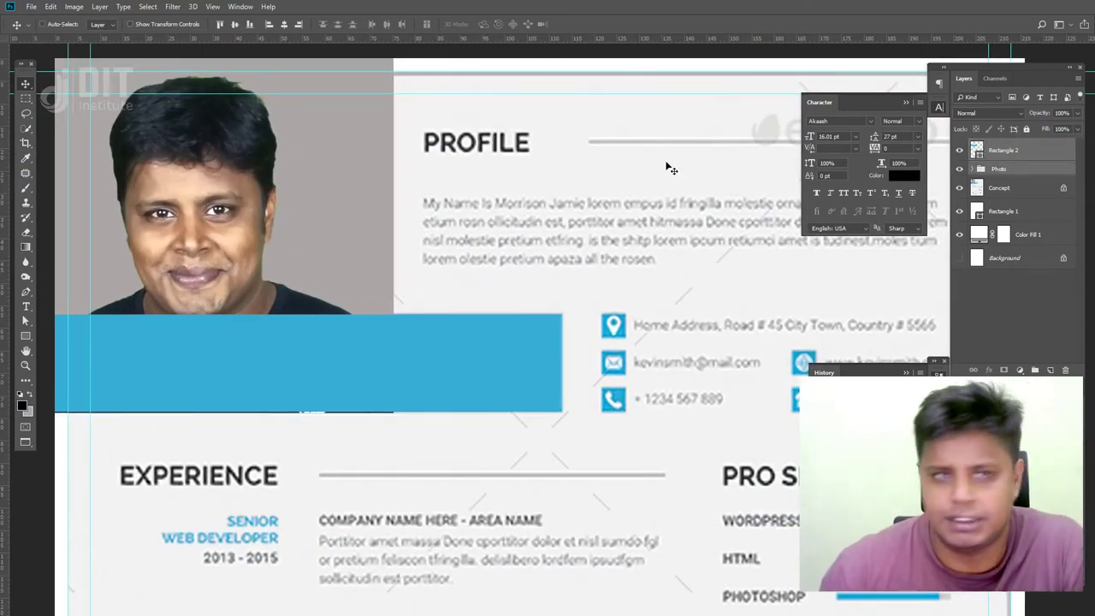
{"action": "left_click", "coordinate": [249, 26]}
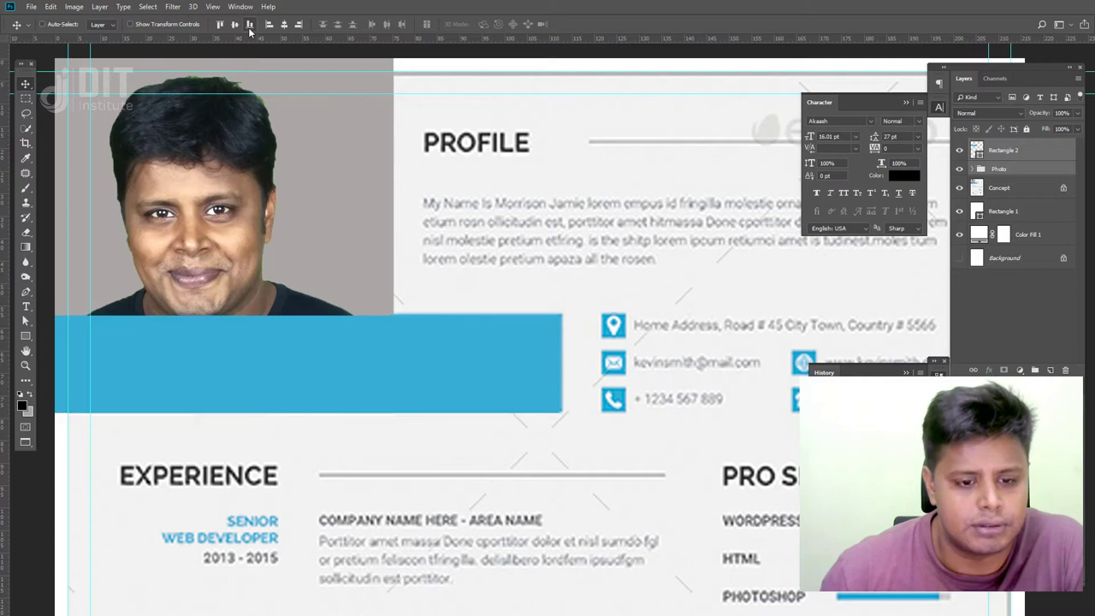
{"action": "scroll", "coordinate": [623, 482], "scroll_direction": "left", "scroll_amount": 3}
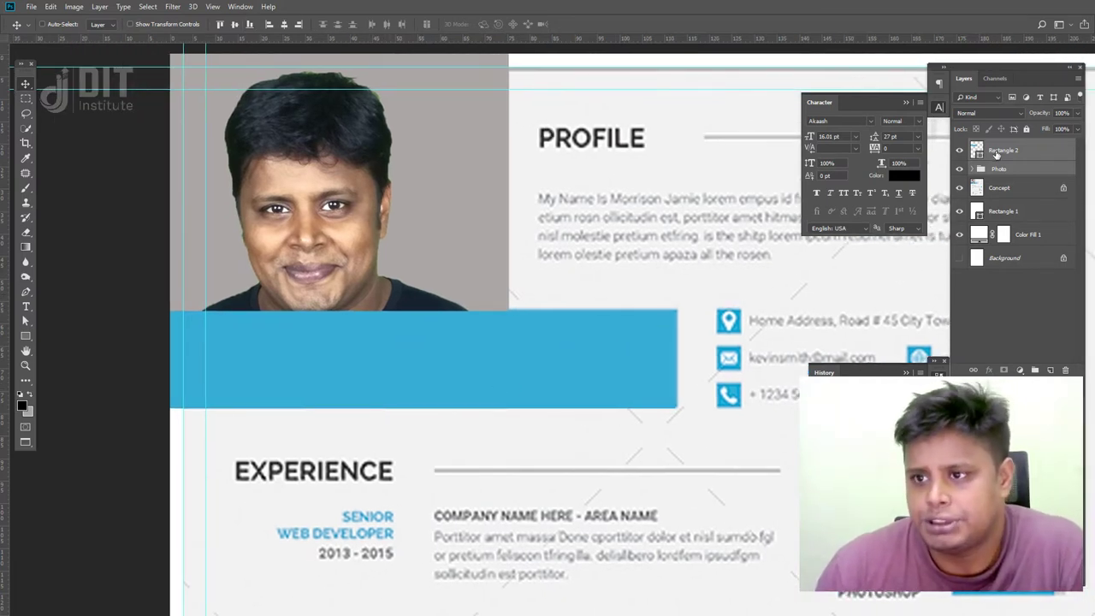
- Try Multiply, 50% and 90% opacity, and lighter and darker blend modes on the banner
{"action": "left_click", "coordinate": [1009, 112]}
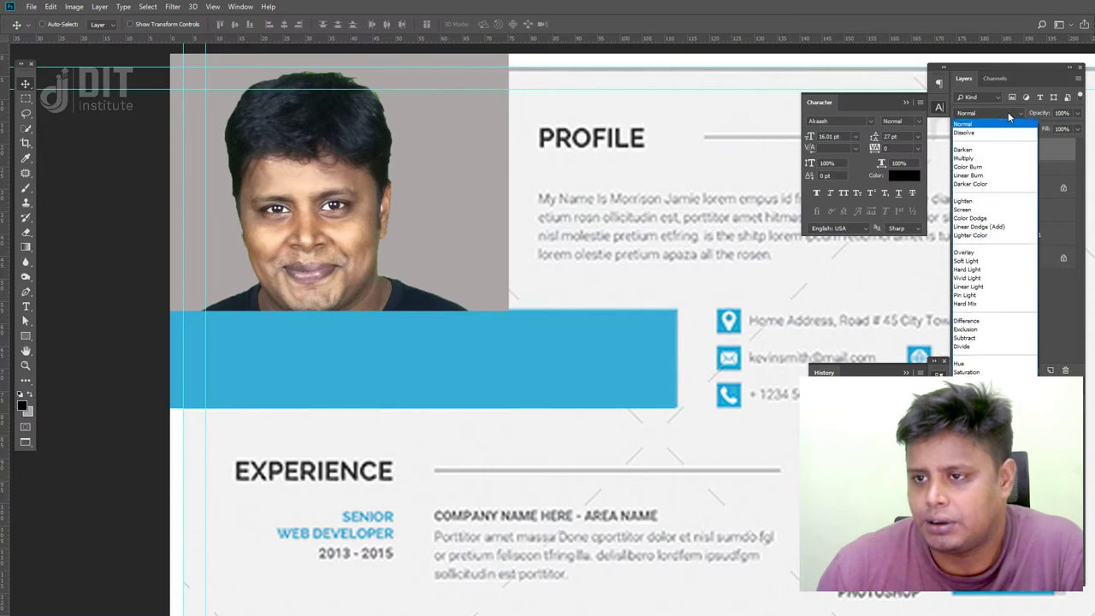
{"action": "left_click", "coordinate": [990, 162]}
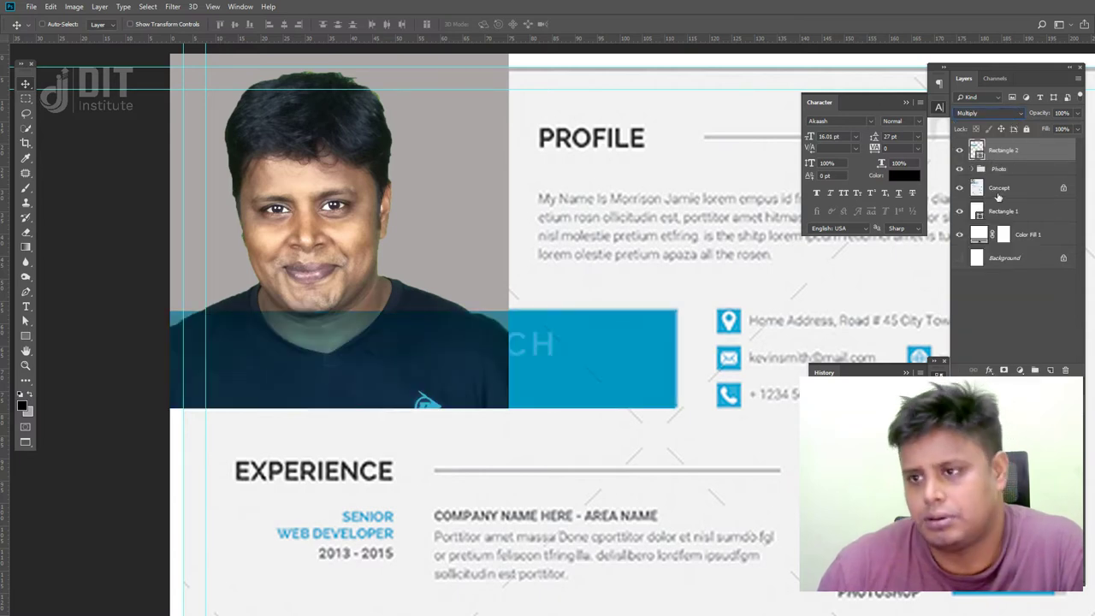
{"action": "left_click", "coordinate": [959, 188]}
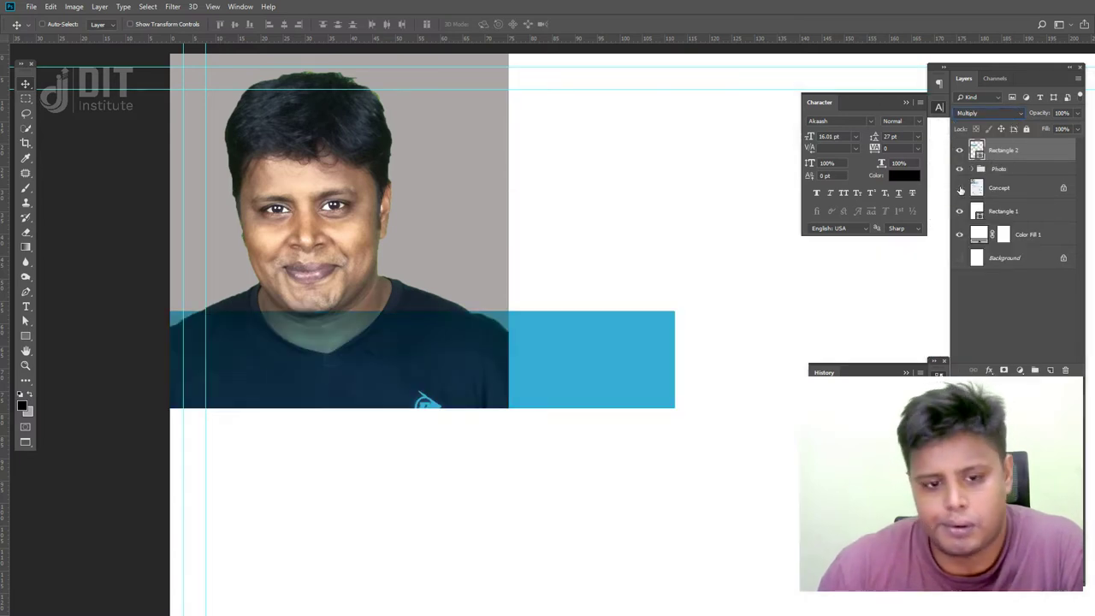
{"action": "left_click", "coordinate": [992, 113]}
{"action": "left_click", "coordinate": [1018, 120]}
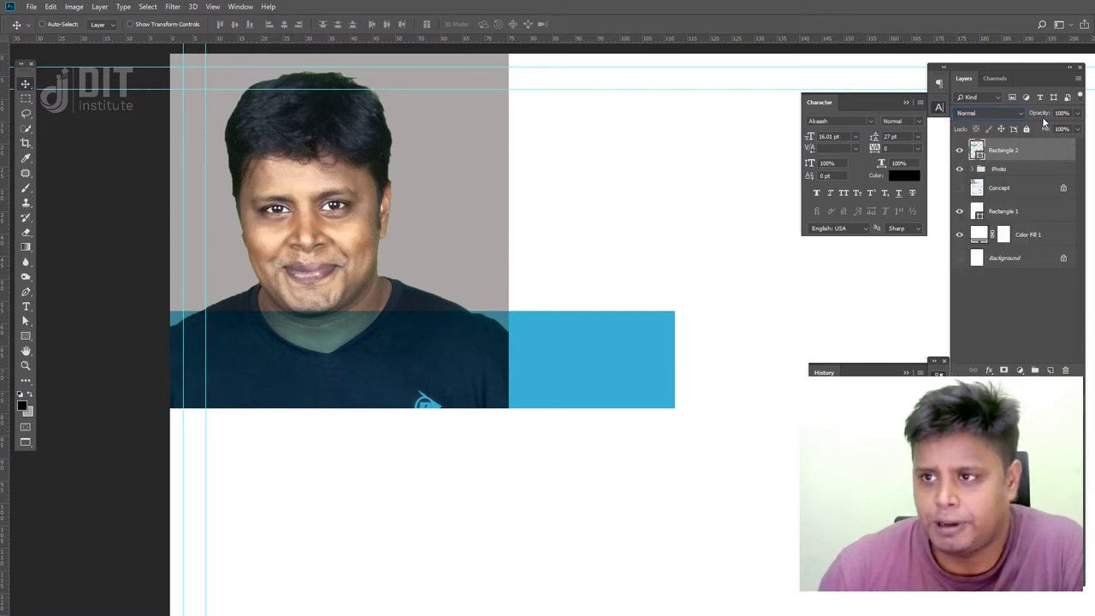
{"action": "type", "text": "50"}
{"action": "key", "text": "Return"}
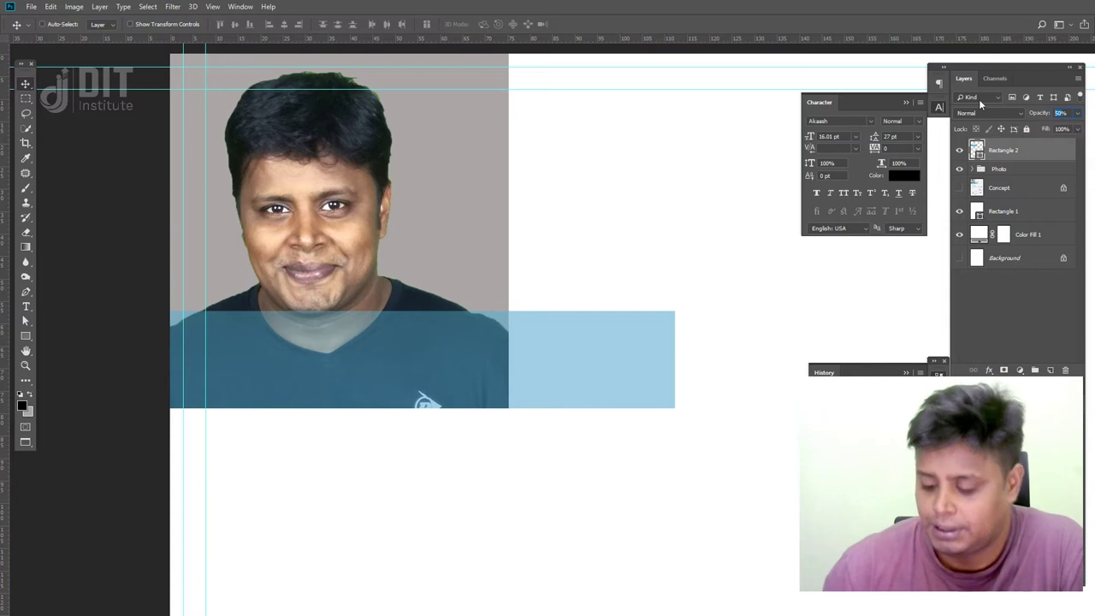
{"action": "type", "text": "90"}
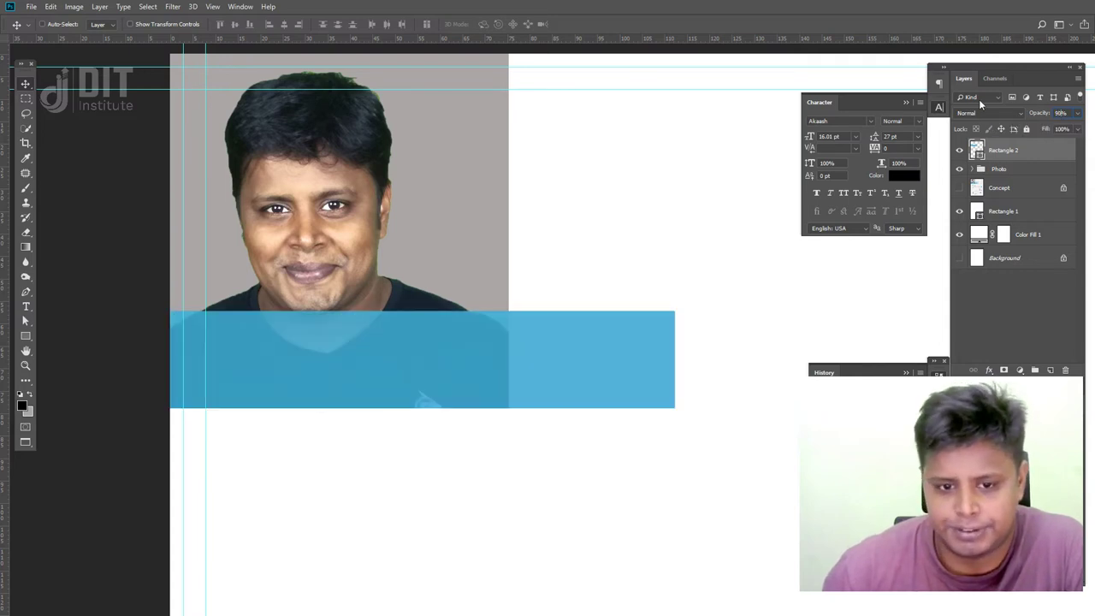
{"action": "left_click", "coordinate": [986, 111]}
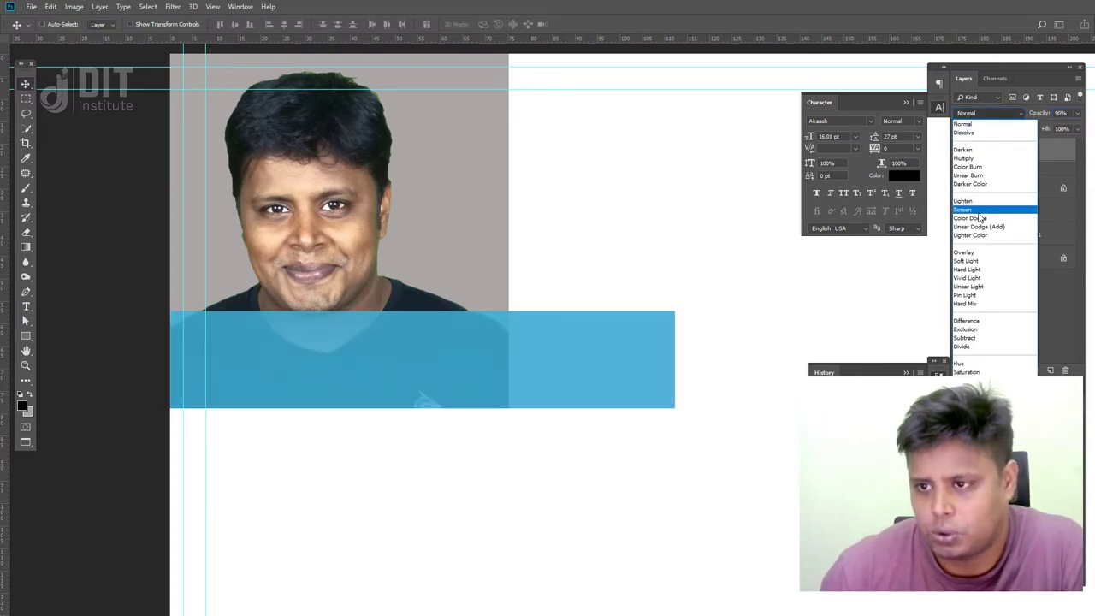
{"action": "left_click", "coordinate": [977, 255]}
{"action": "key", "text": "Up"}
{"action": "key", "text": "Up"}
{"action": "key", "text": "Up"}
{"action": "key", "text": "Up"}
{"action": "key", "text": "Up"}
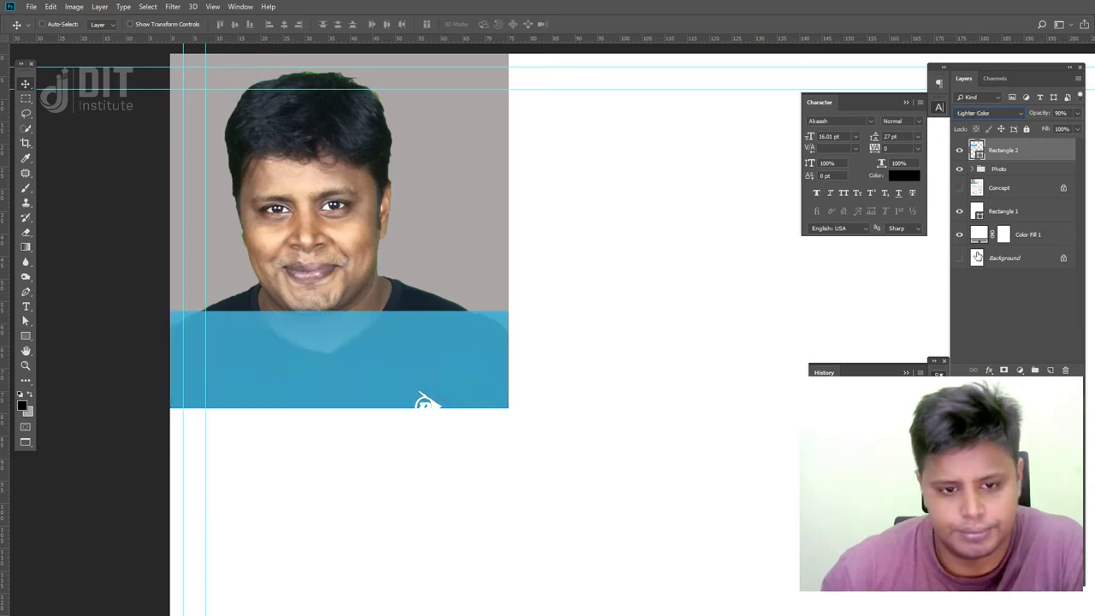
{"action": "key", "text": "Up"}
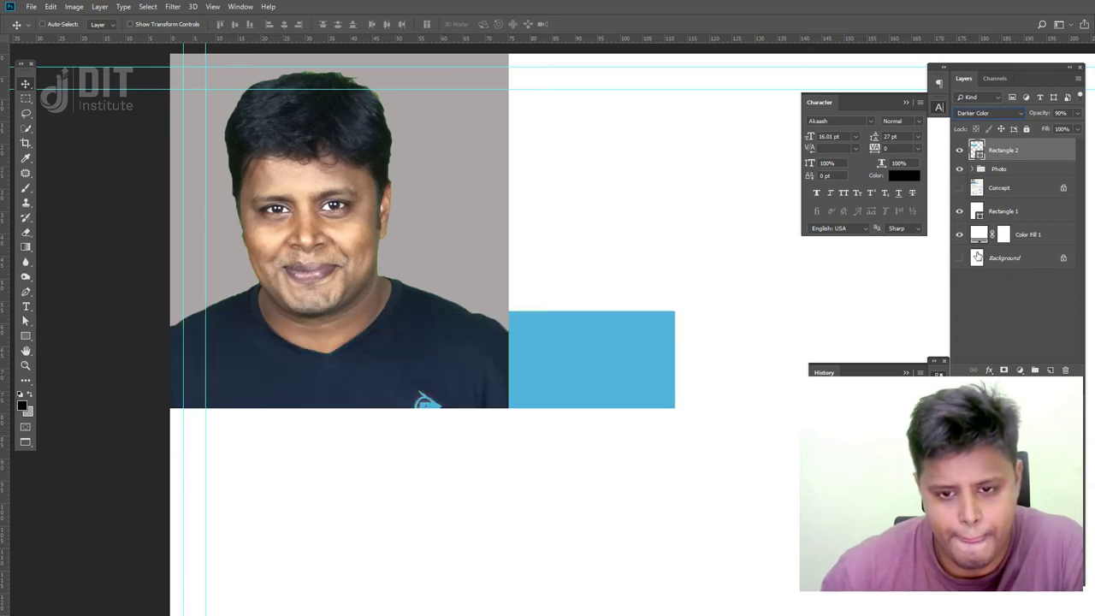
{"action": "key", "text": "Up"}
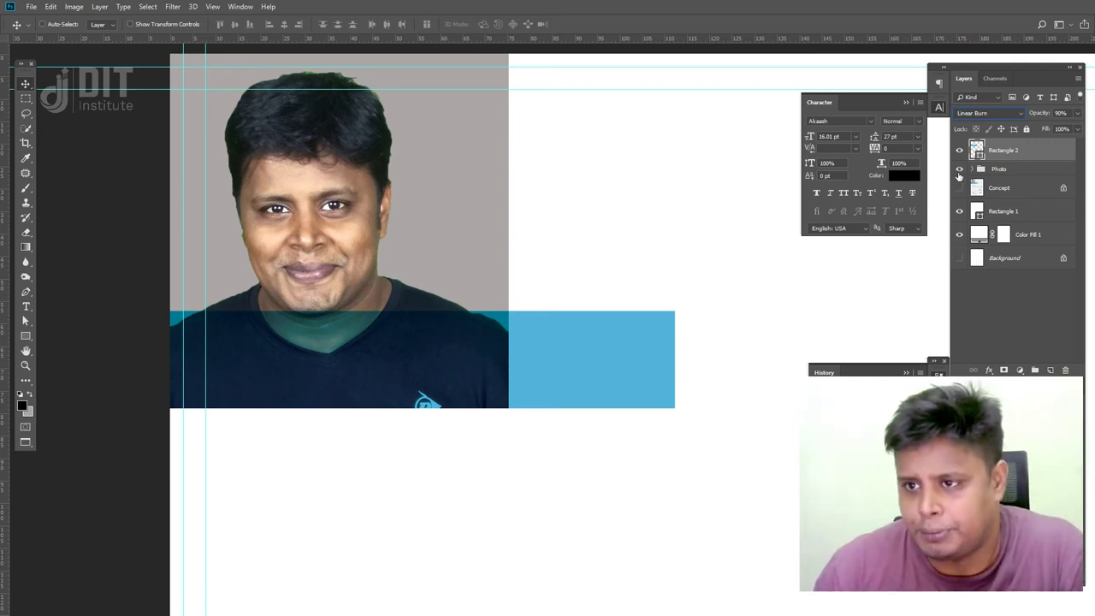
- Compare against the template, then reset the banner to Normal blending at 100% opacity
{"action": "left_click", "coordinate": [958, 170]}
{"action": "left_click", "coordinate": [958, 150]}
{"action": "left_click", "coordinate": [958, 187]}
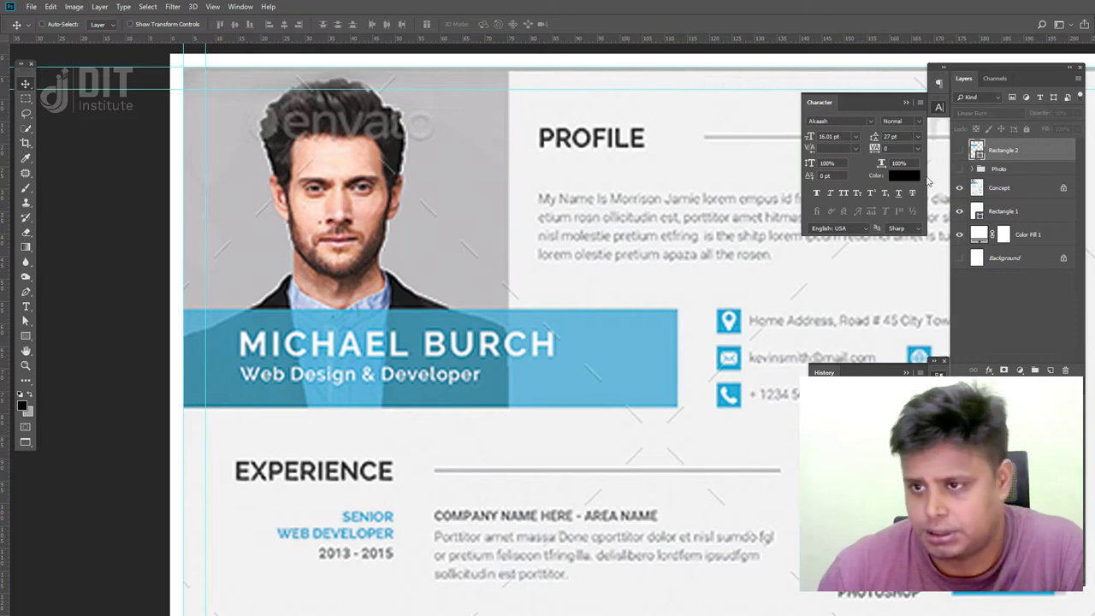
{"action": "left_click", "coordinate": [959, 170]}
{"action": "left_click", "coordinate": [959, 151]}
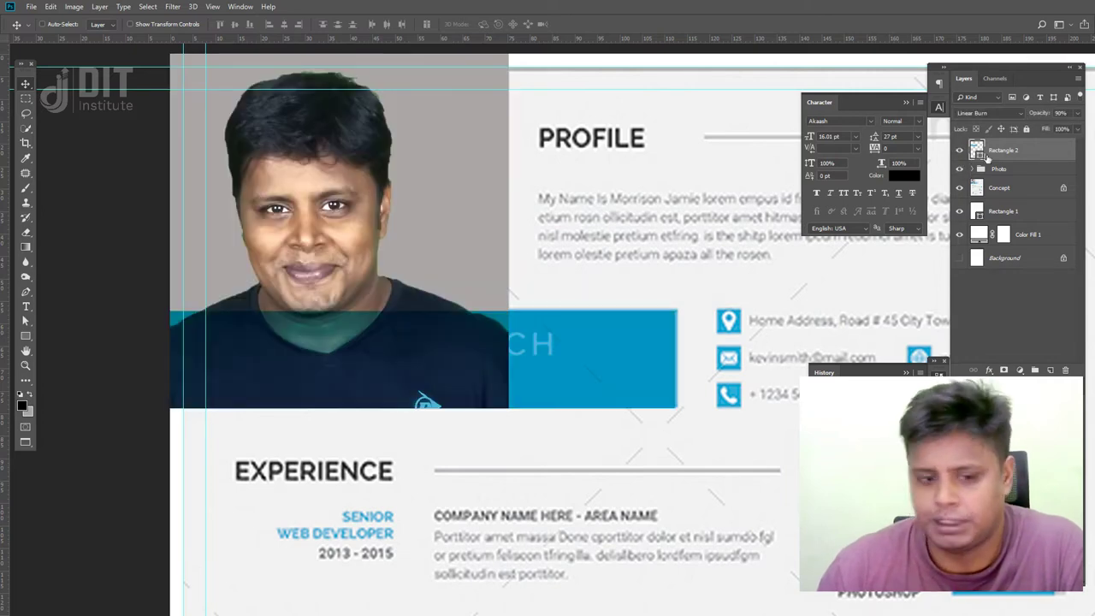
{"action": "left_click", "coordinate": [1078, 114]}
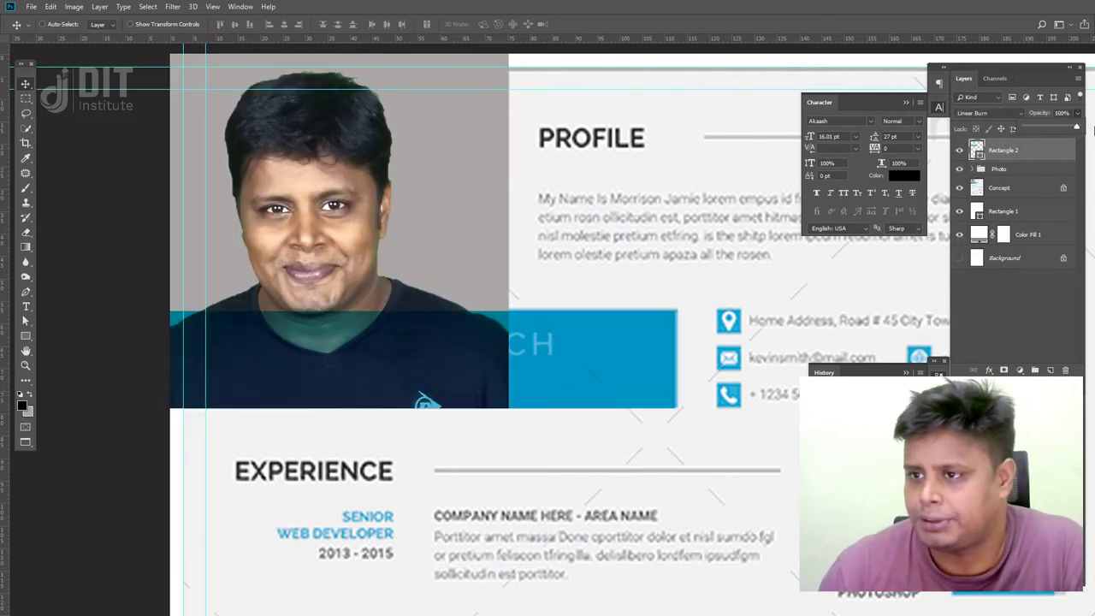
{"action": "left_click", "coordinate": [985, 113]}
{"action": "left_click", "coordinate": [984, 121]}
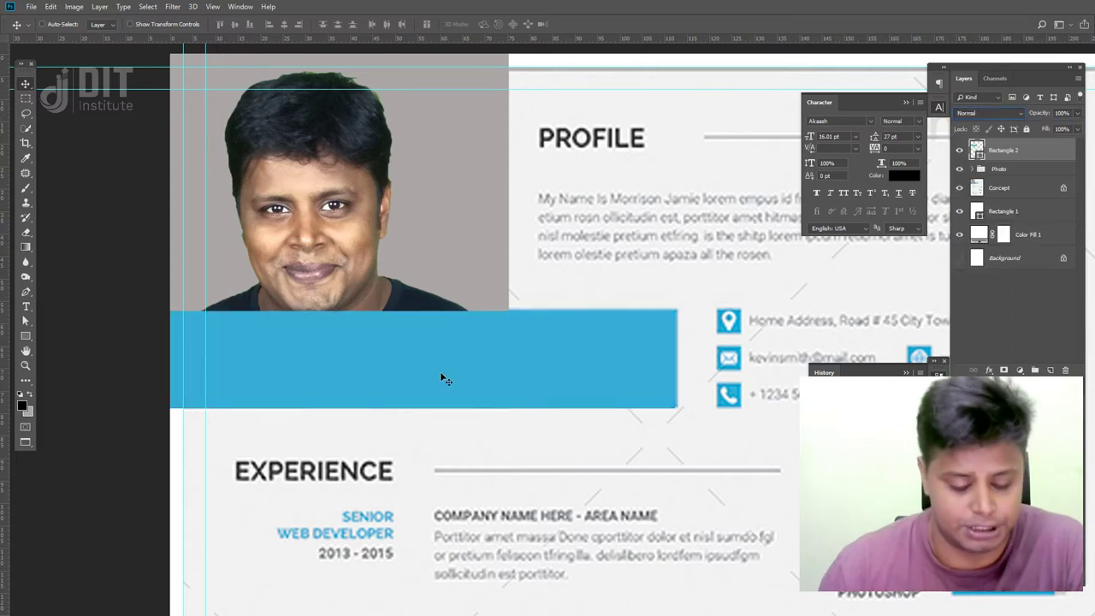
- Add a text layer with the resume owner's full name and drag it onto the blue banner
{"action": "left_click", "coordinate": [26, 307]}
{"action": "left_click", "coordinate": [323, 259]}
{"action": "type", "text": "A"}
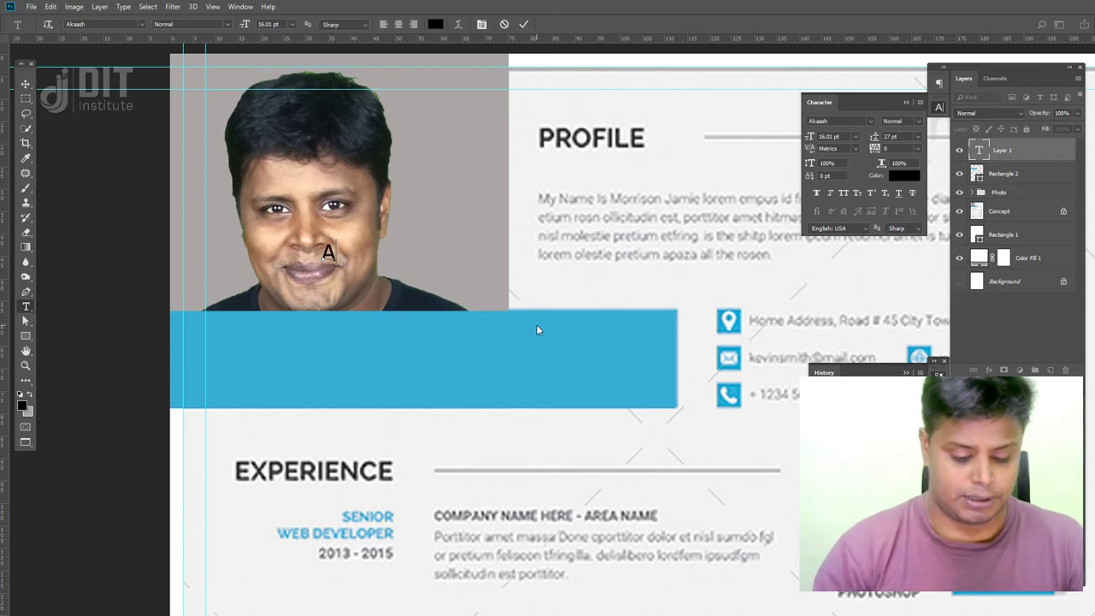
{"action": "type", "text": "ftab Hossain"}
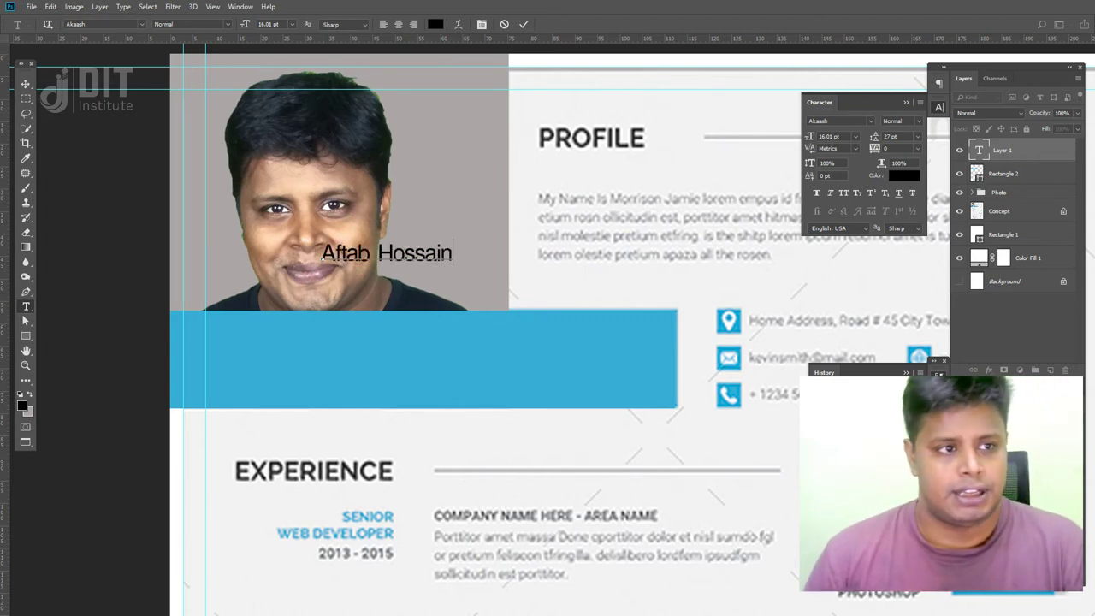
{"action": "left_click", "coordinate": [26, 83]}
{"action": "left_click_drag", "start_coordinate": [403, 259], "coordinate": [339, 374]}
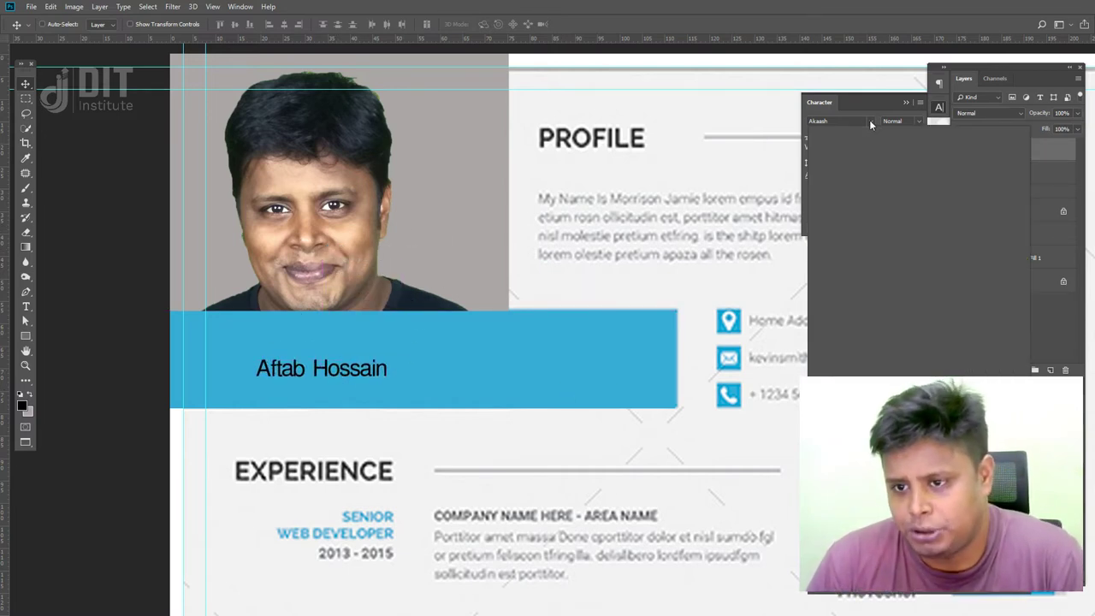
{"action": "left_click", "coordinate": [870, 124]}
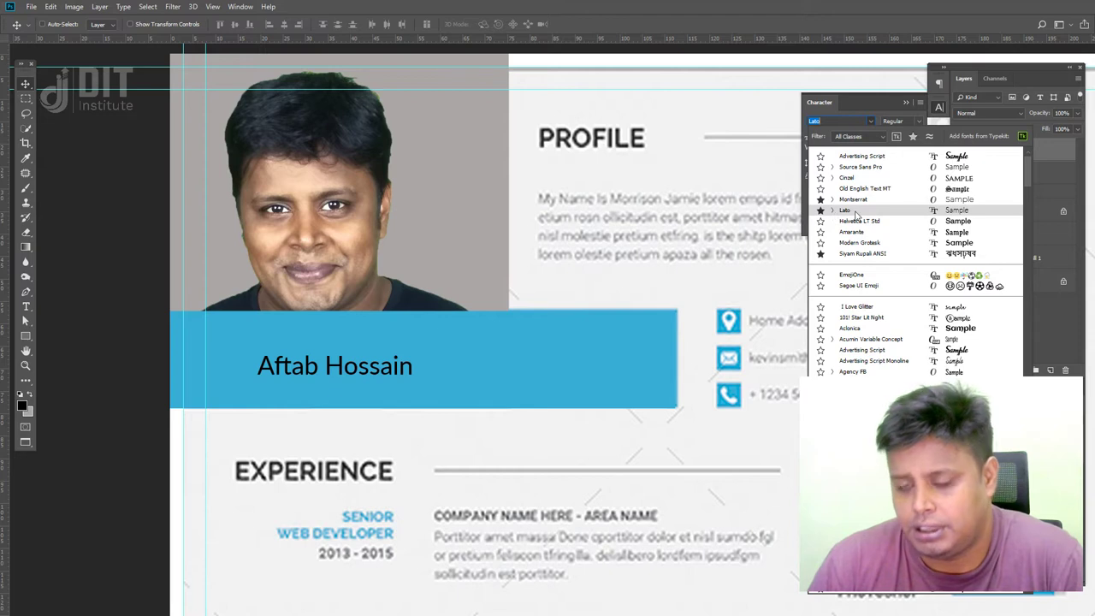
- Set the name in Montserrat Bold and enlarge it within the banner
{"action": "left_click", "coordinate": [853, 199]}
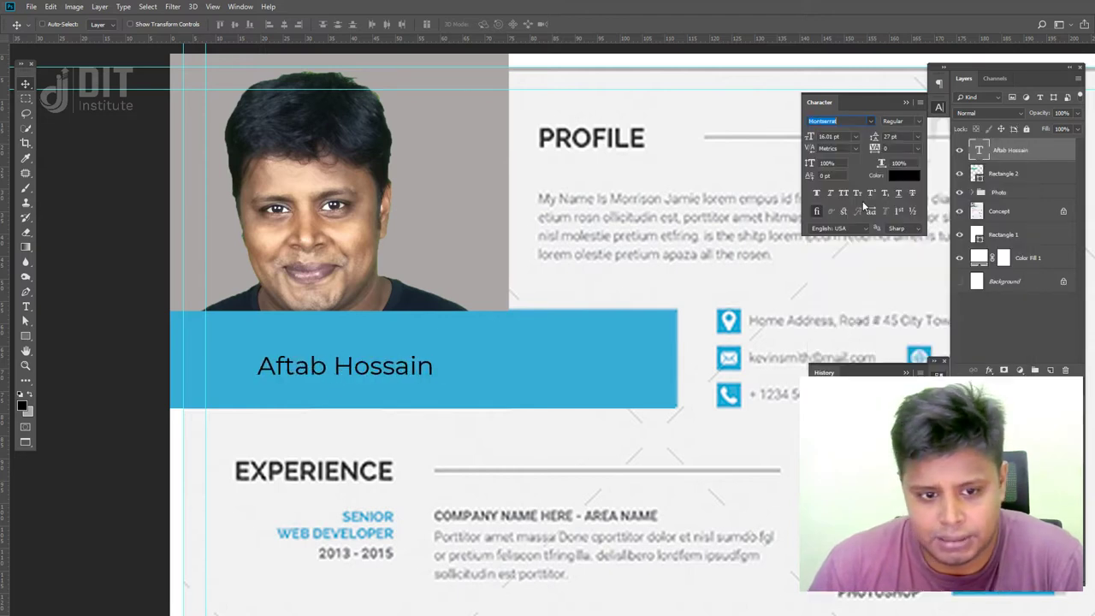
{"action": "left_click", "coordinate": [921, 121]}
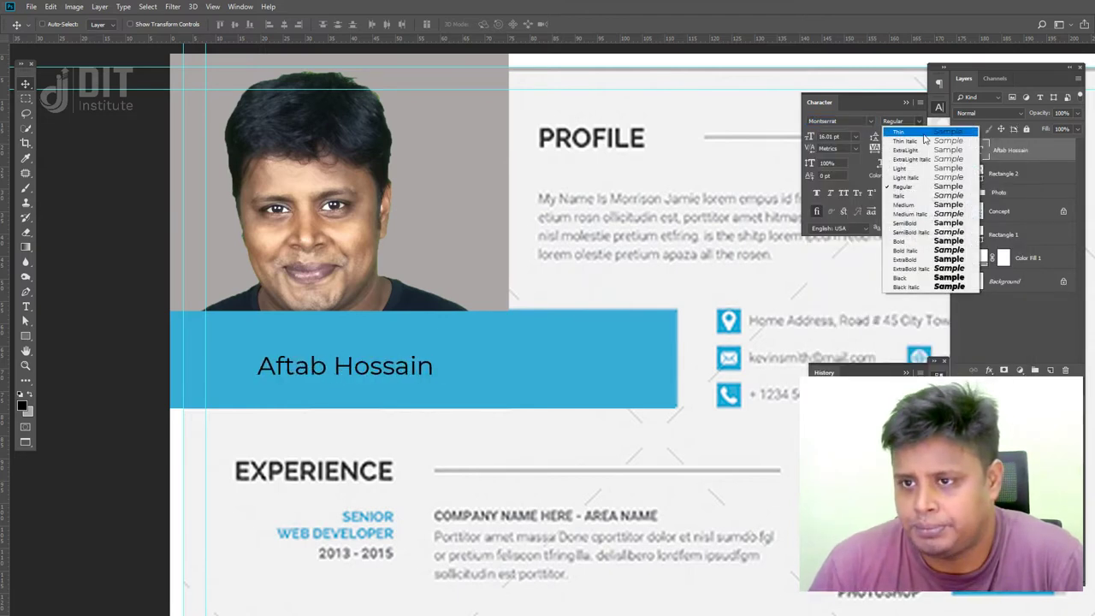
{"action": "left_click", "coordinate": [928, 284]}
{"action": "left_click", "coordinate": [918, 121]}
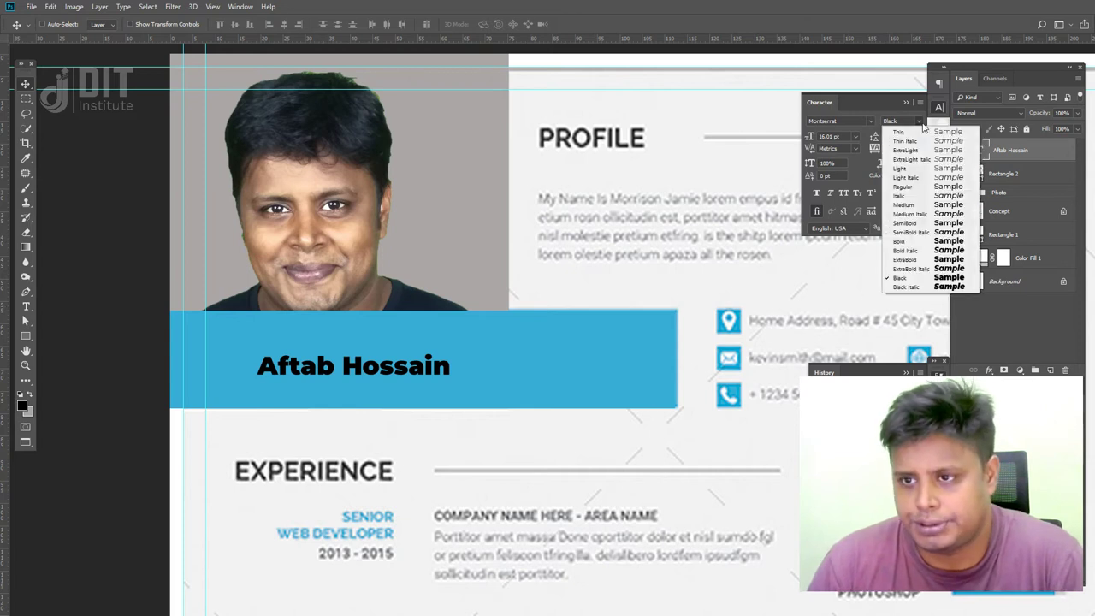
{"action": "left_click", "coordinate": [930, 241]}
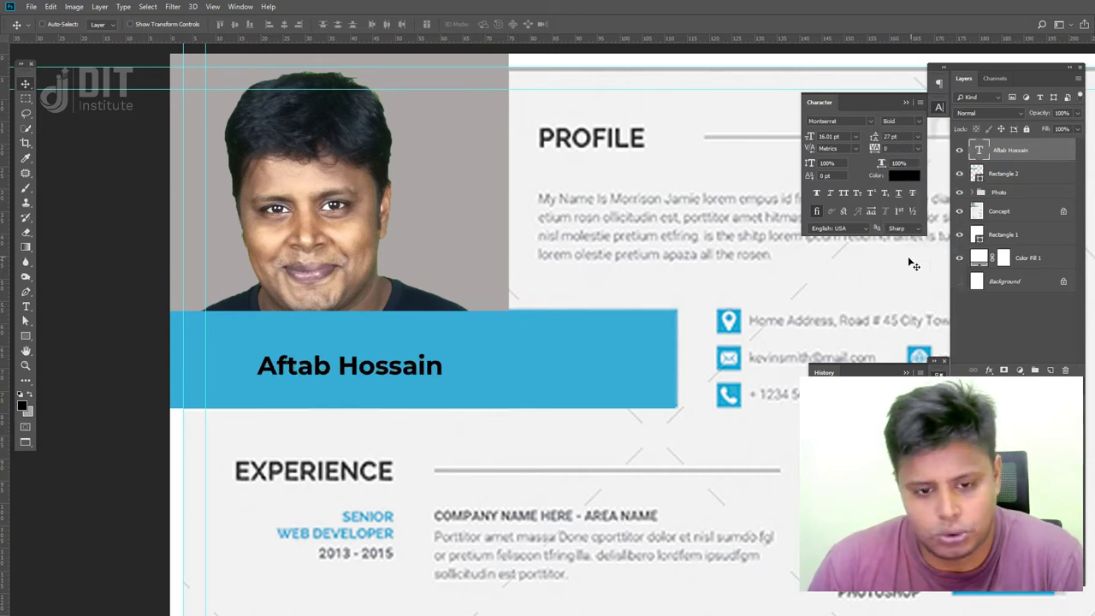
{"action": "key", "text": "ctrl+t"}
{"action": "left_click_drag", "start_coordinate": [443, 350], "coordinate": [631, 301]}
{"action": "left_click_drag", "start_coordinate": [572, 341], "coordinate": [543, 340]}
{"action": "mouse_move", "coordinate": [611, 382]}
{"action": "left_mouse_down"}
{"action": "mouse_move", "coordinate": [664, 388]}
{"action": "mouse_move", "coordinate": [603, 383]}
{"action": "left_mouse_up"}
{"action": "key", "text": "Return"}
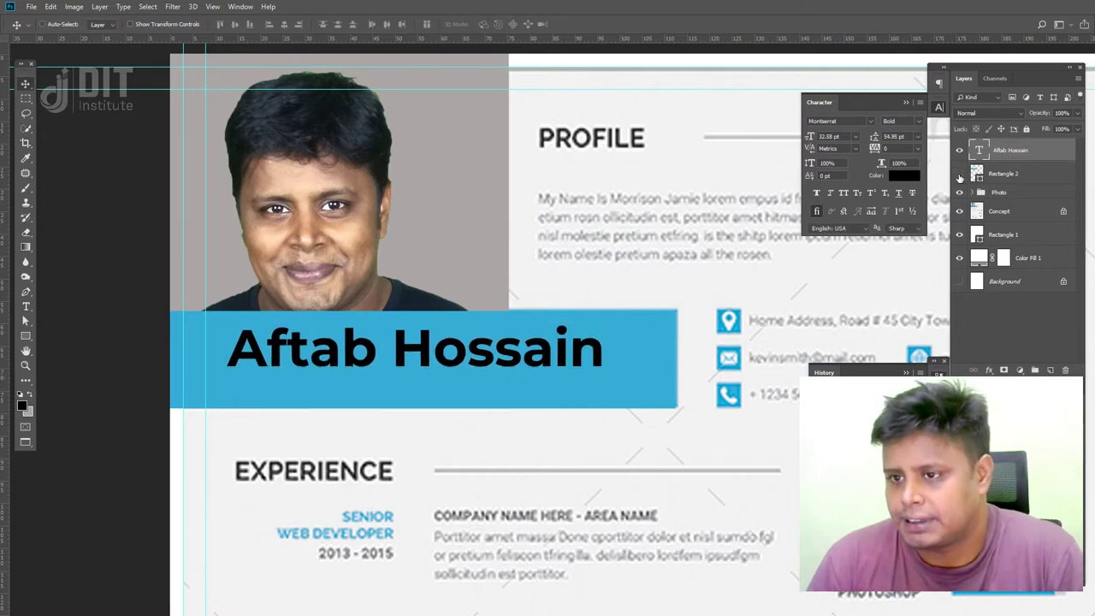
- Hide the banner and portrait, then rescale the name to match the template's name
{"action": "left_click", "coordinate": [959, 174]}
{"action": "left_click", "coordinate": [975, 192]}
{"action": "left_click", "coordinate": [959, 193]}
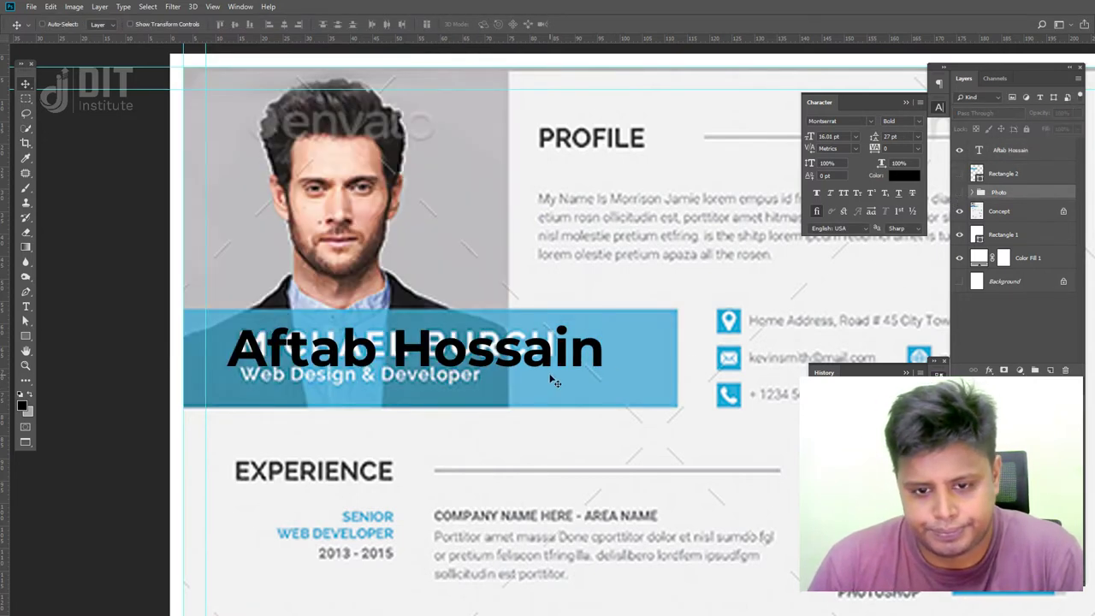
{"action": "left_click", "coordinate": [550, 360], "text": "ctrl"}
{"action": "key", "text": "ctrl+t"}
{"action": "left_click_drag", "start_coordinate": [603, 380], "coordinate": [539, 354]}
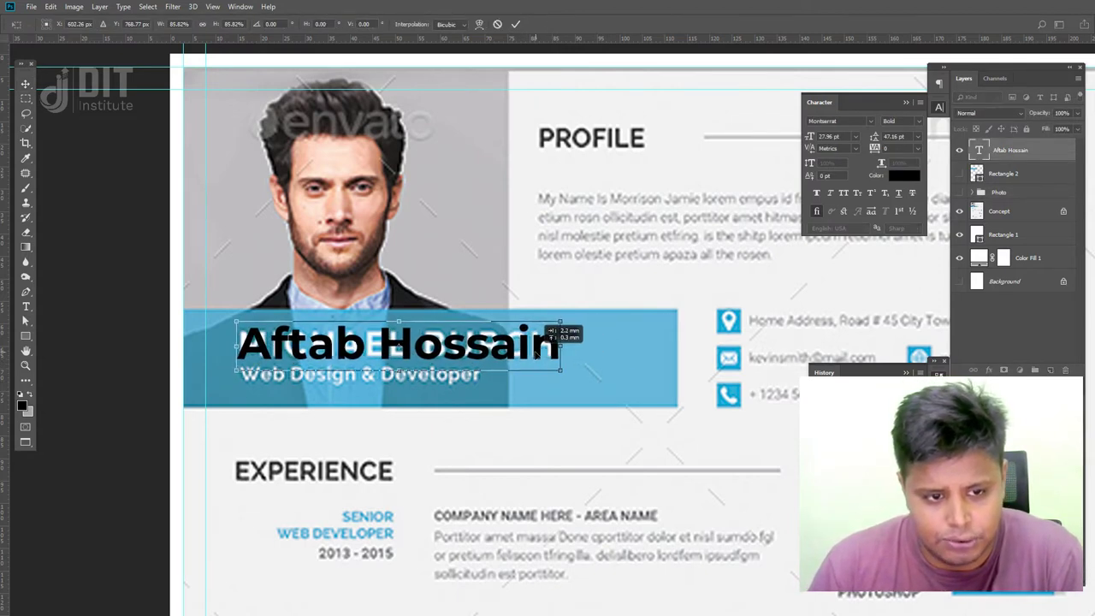
{"action": "key", "text": "Return"}
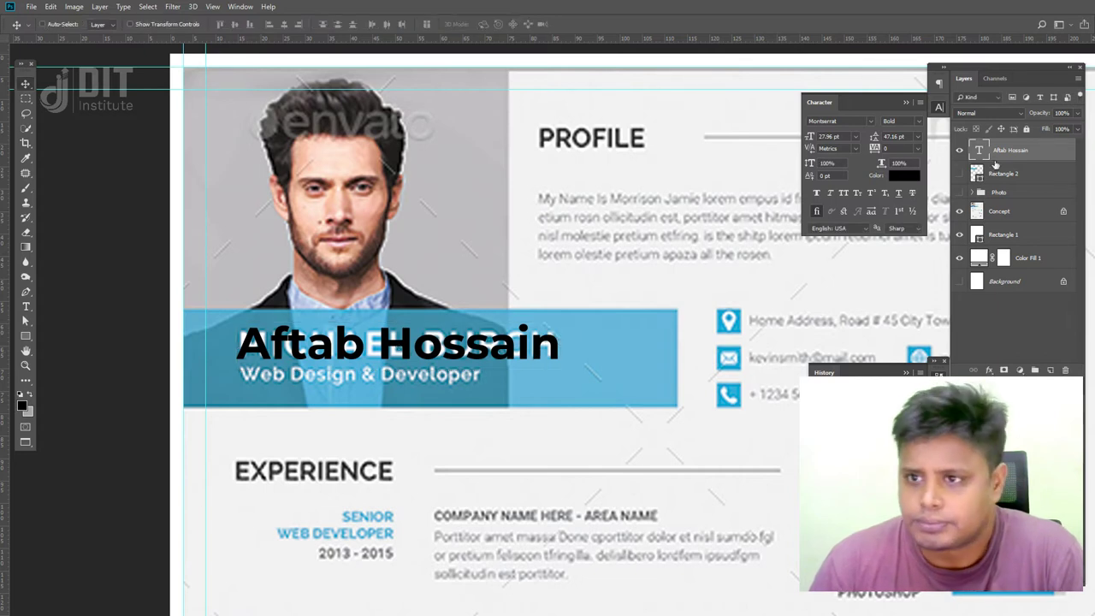
- Make the name SemiBold in all caps, nudge it left and down, and duplicate it below
{"action": "left_click", "coordinate": [905, 120]}
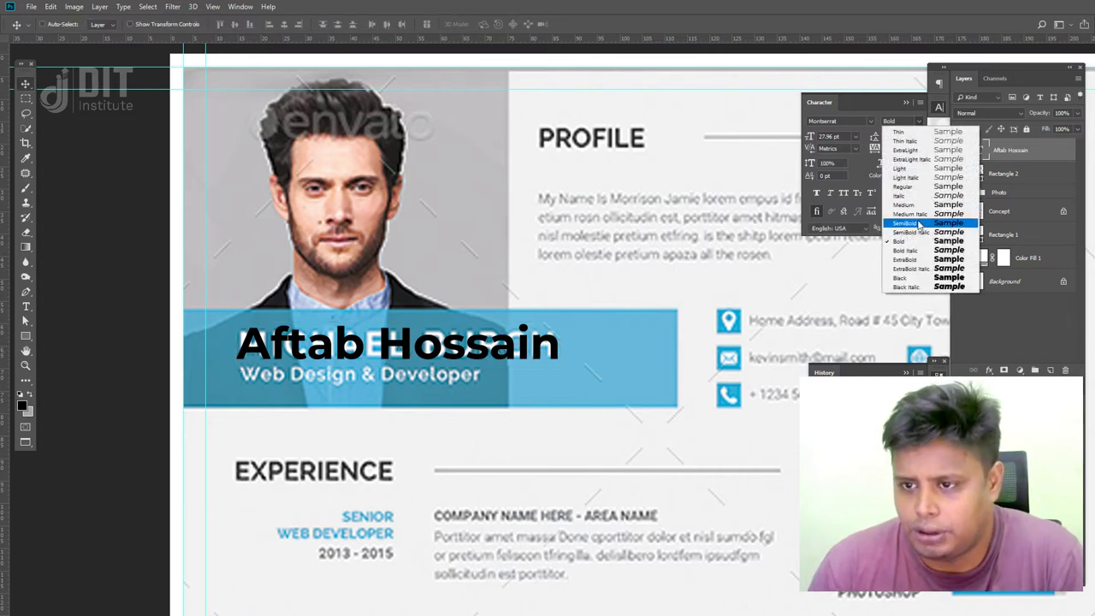
{"action": "left_click", "coordinate": [920, 224]}
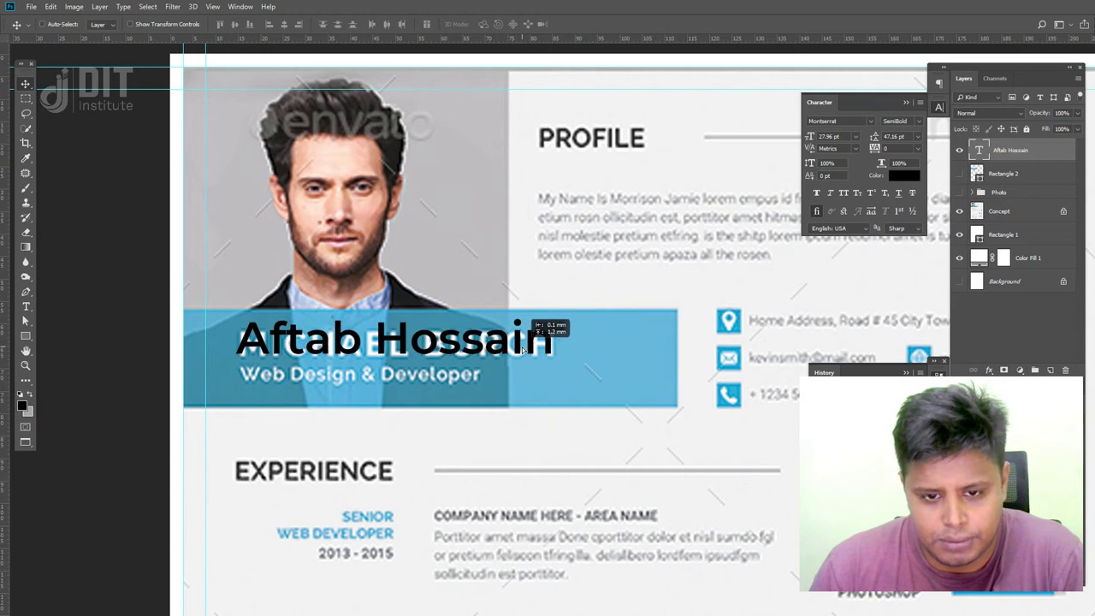
{"action": "left_click", "coordinate": [843, 197]}
{"action": "left_click_drag", "start_coordinate": [474, 348], "coordinate": [462, 347]}
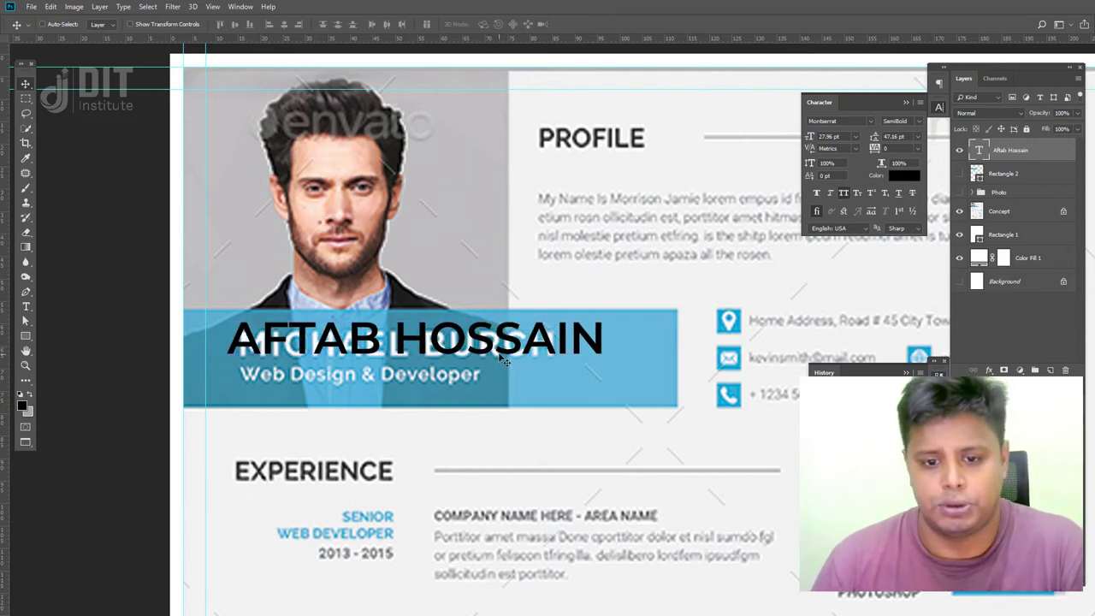
{"action": "left_click_drag", "start_coordinate": [507, 354], "coordinate": [504, 389]}
- Change the duplicated line to 'PHOTO EDITOR & PRINT DESIGNER' and place it below the banner
{"action": "key", "text": "t"}
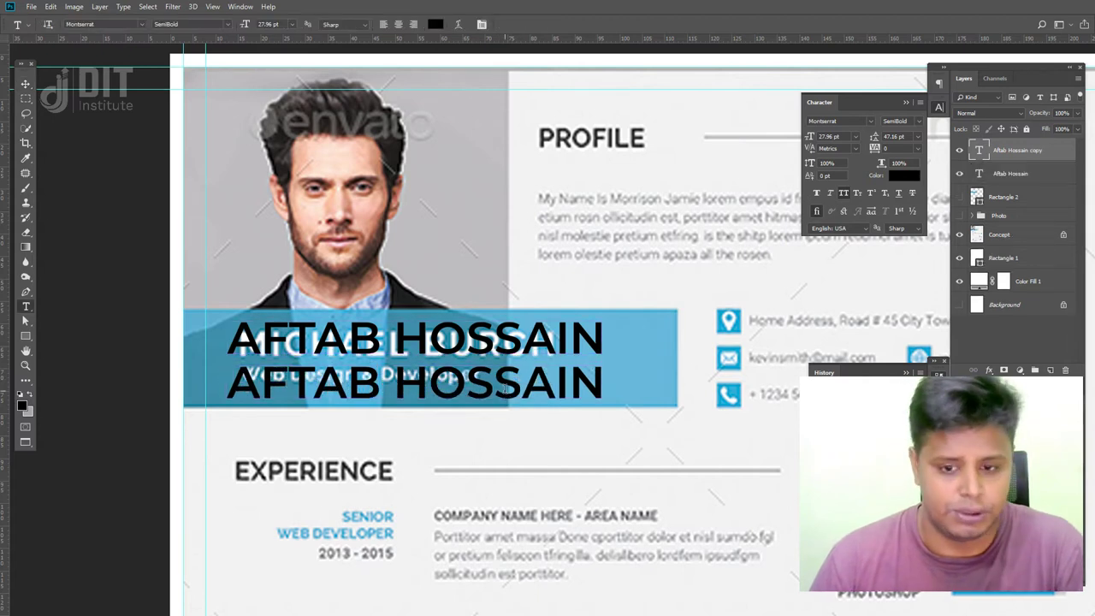
{"action": "triple_click", "coordinate": [504, 389]}
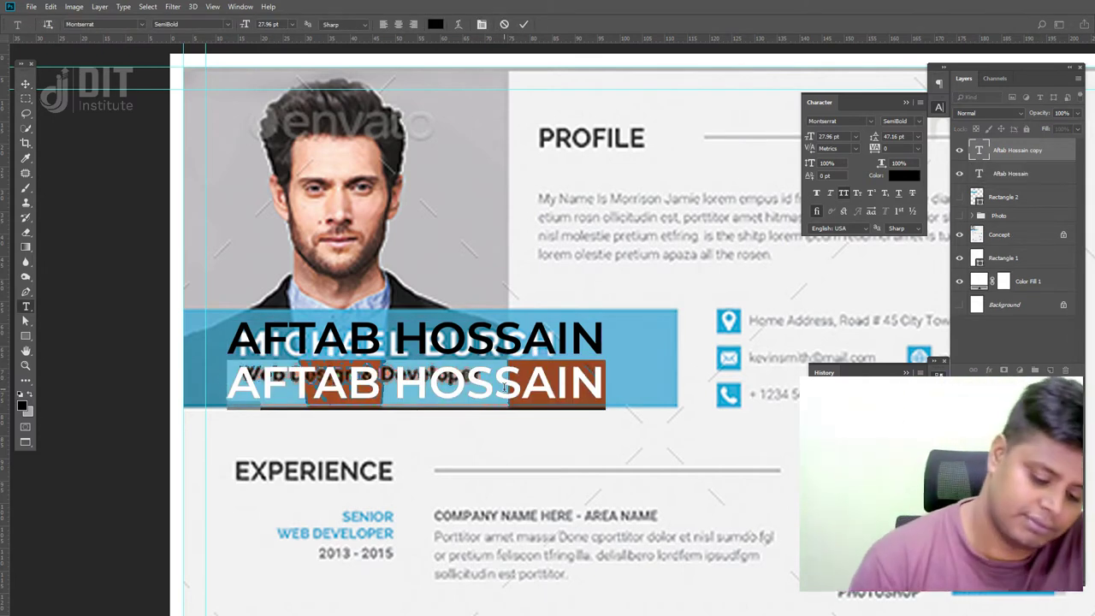
{"action": "type", "text": "DESIGNER"}
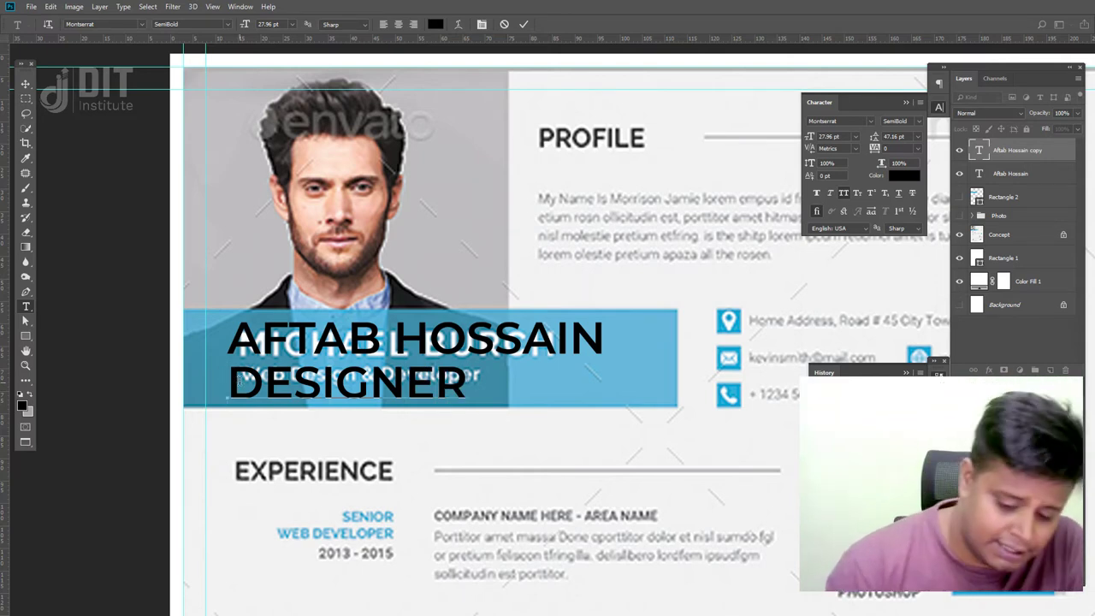
{"action": "type", "text": "PRINT"}
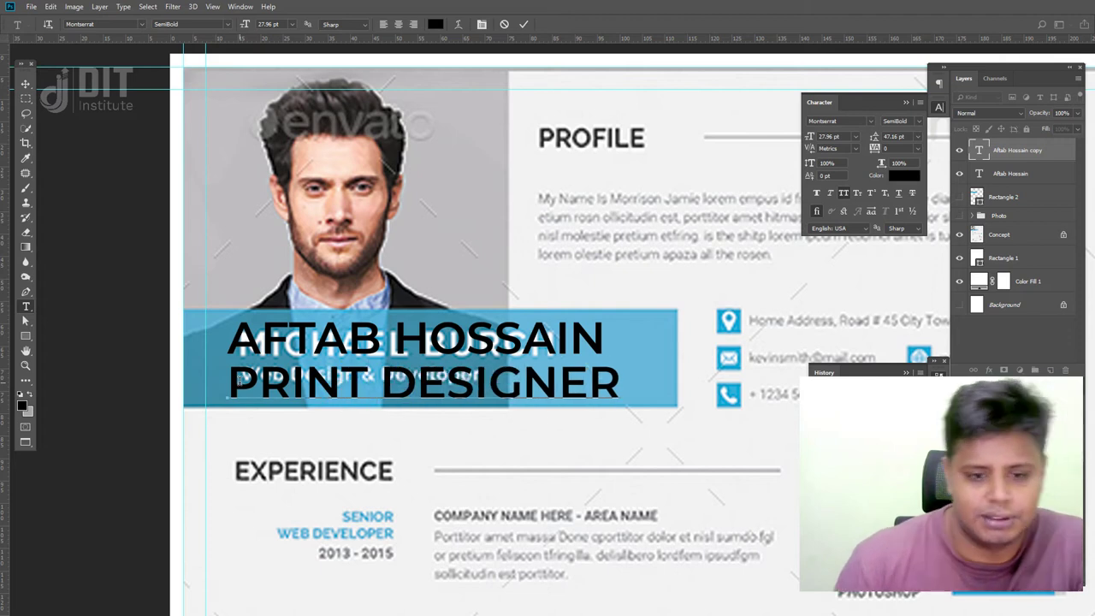
{"action": "left_click", "coordinate": [26, 83]}
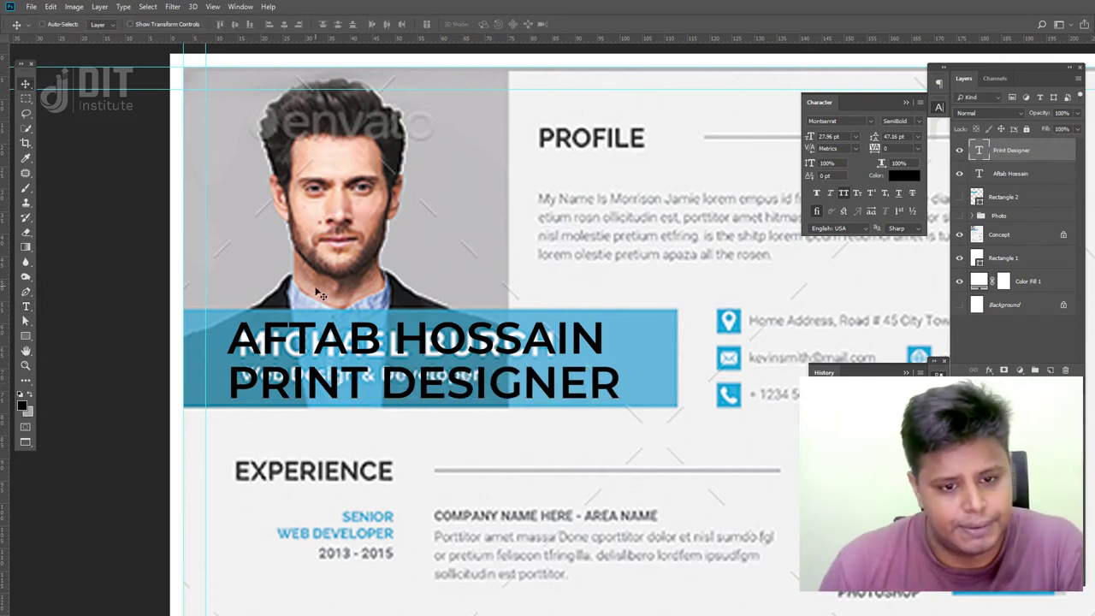
{"action": "left_click_drag", "start_coordinate": [469, 399], "coordinate": [504, 474]}
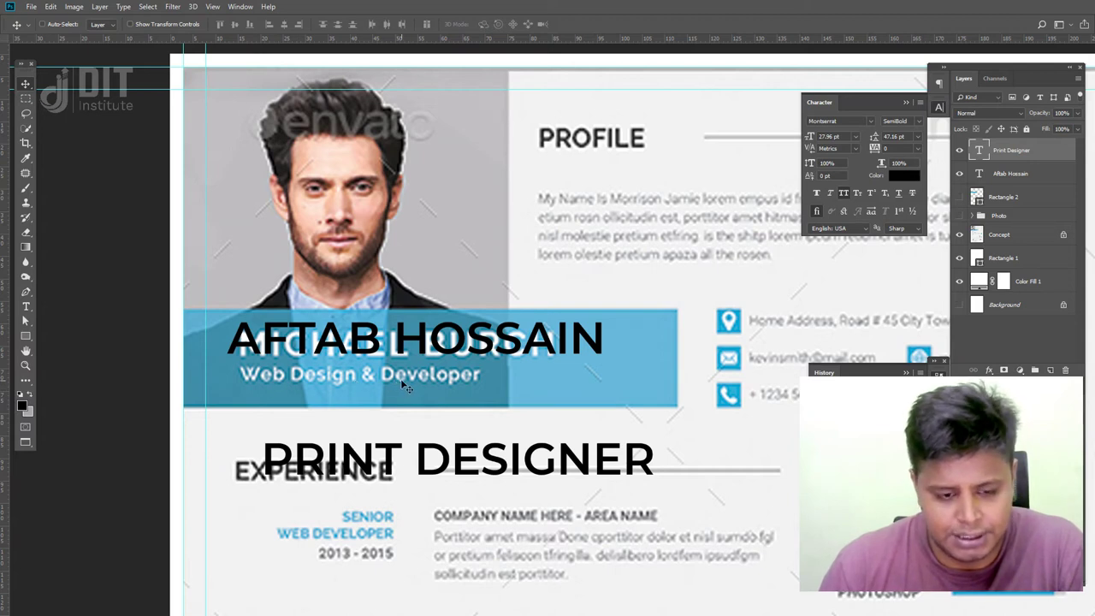
{"action": "key", "text": "t"}
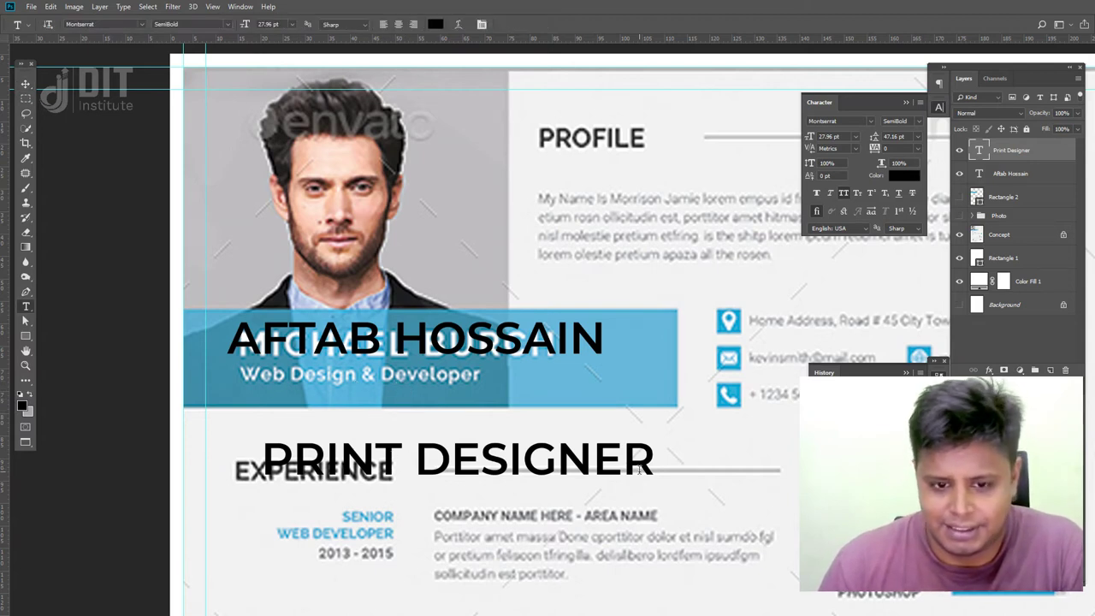
{"action": "left_click_drag", "start_coordinate": [650, 462], "coordinate": [160, 415]}
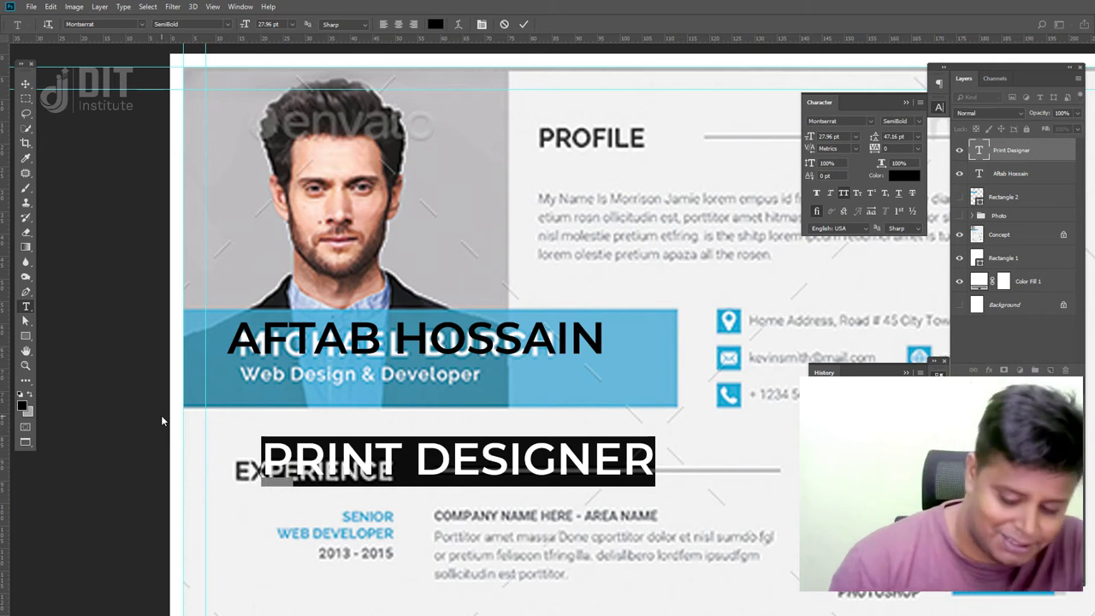
{"action": "type", "text": "PHOTO EDITOR "}
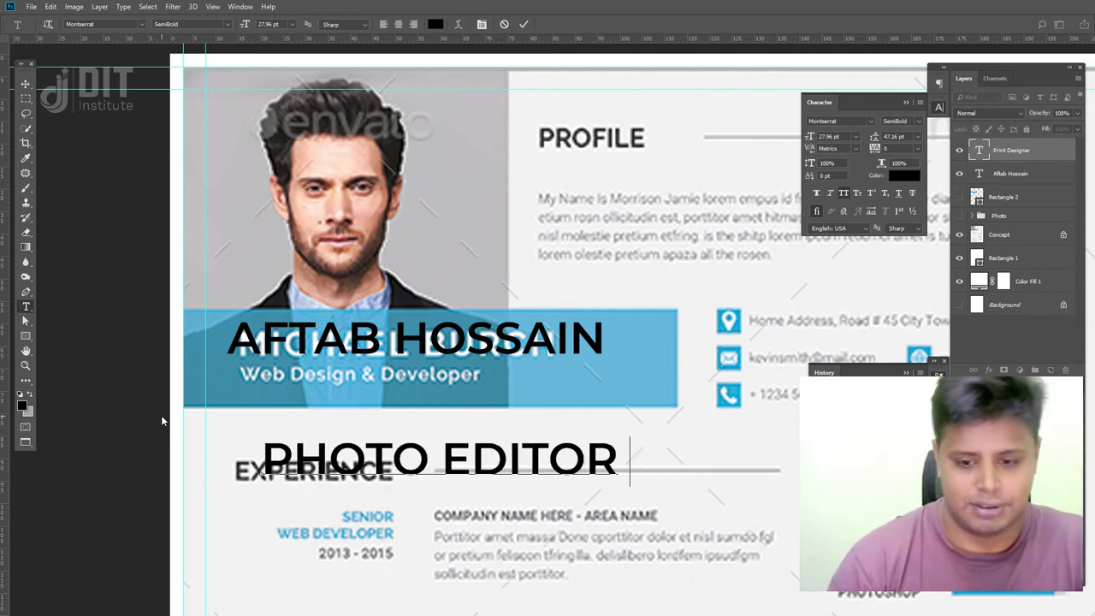
{"action": "type", "text": "&"}
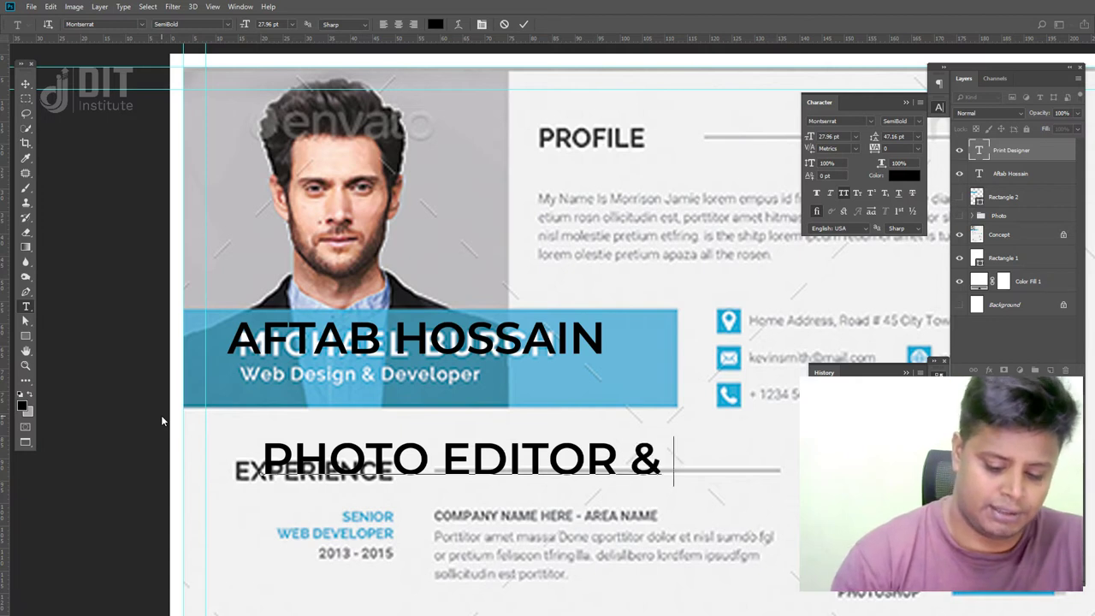
{"action": "type", "text": " PRINT"}
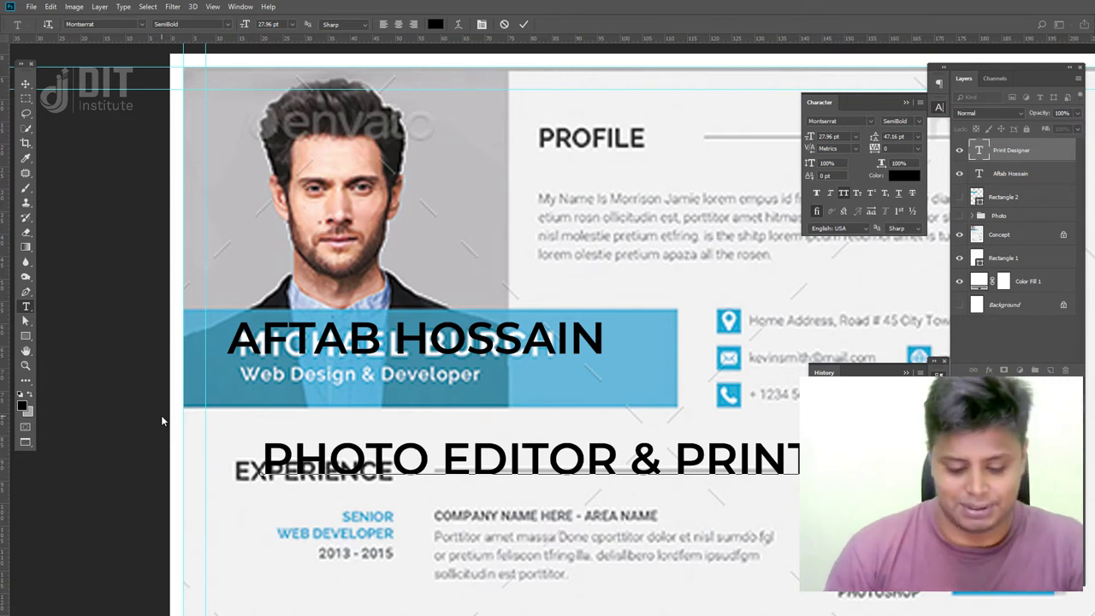
{"action": "left_click", "coordinate": [26, 84]}
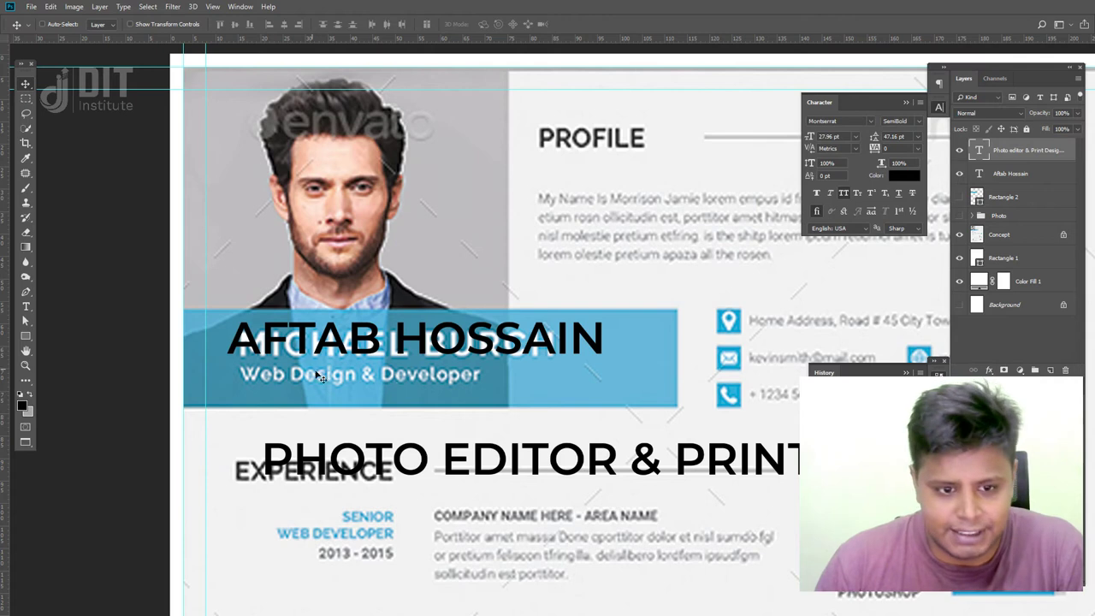
- Turn off All Caps, set the job title to 12 pt, and move it under the name
{"action": "left_click", "coordinate": [845, 194]}
{"action": "left_click_drag", "start_coordinate": [639, 463], "coordinate": [568, 415]}
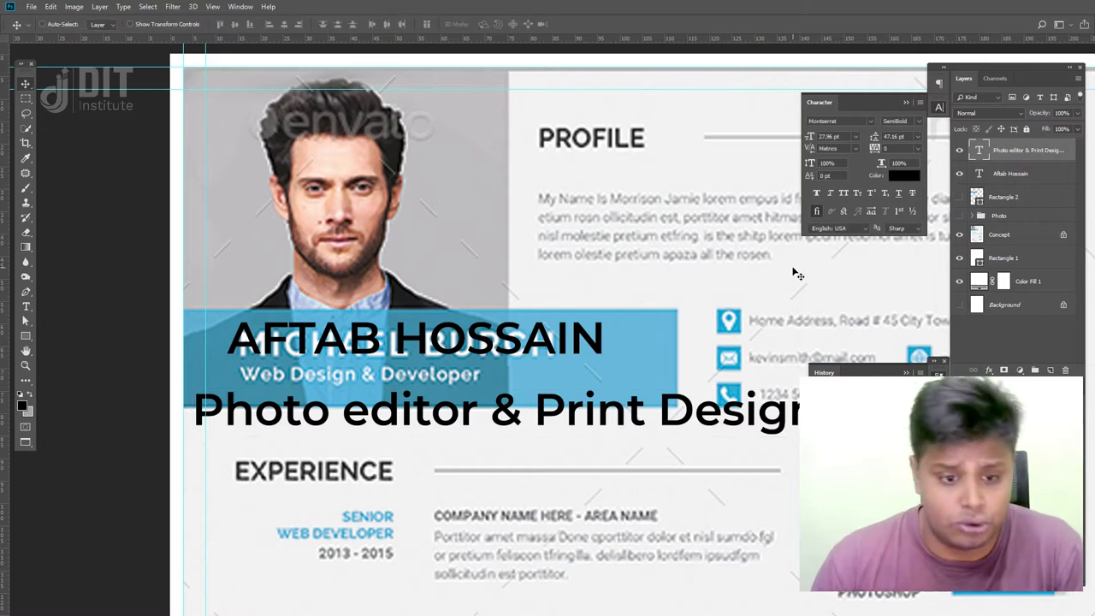
{"action": "mouse_move", "coordinate": [809, 139]}
{"action": "left_mouse_down"}
{"action": "mouse_move", "coordinate": [782, 144]}
{"action": "mouse_move", "coordinate": [809, 138]}
{"action": "left_mouse_up"}
{"action": "type", "text": "12"}
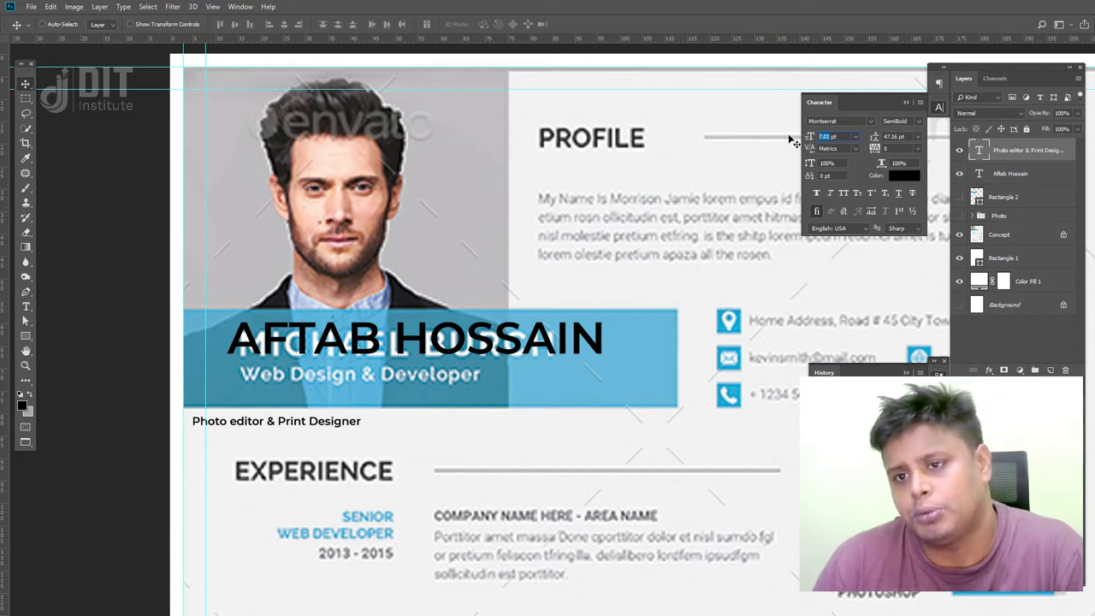
{"action": "key", "text": "Return"}
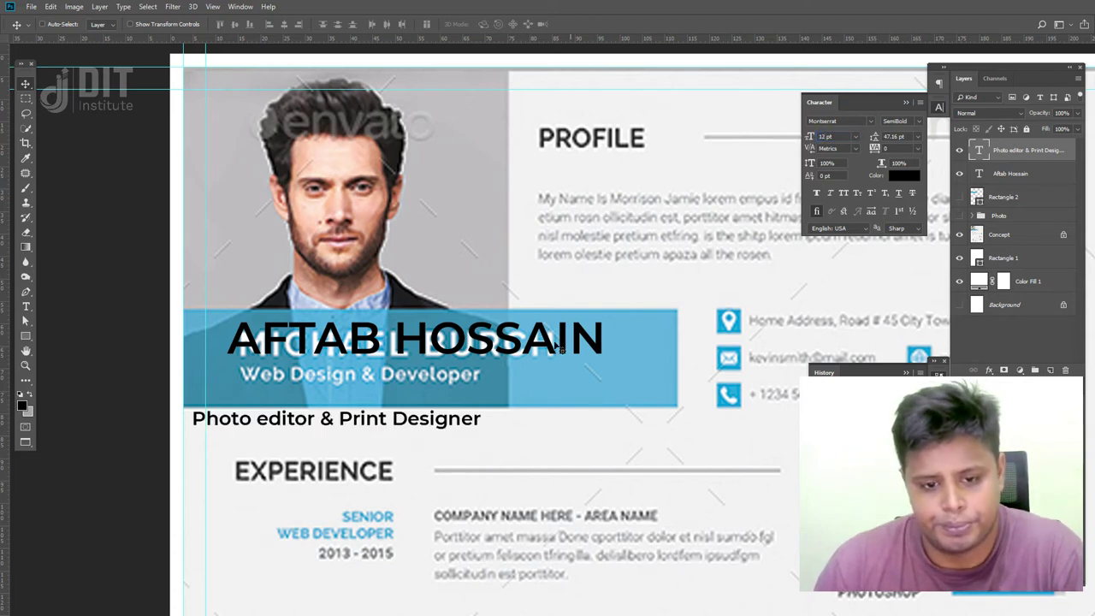
{"action": "left_click_drag", "start_coordinate": [456, 423], "coordinate": [486, 377]}
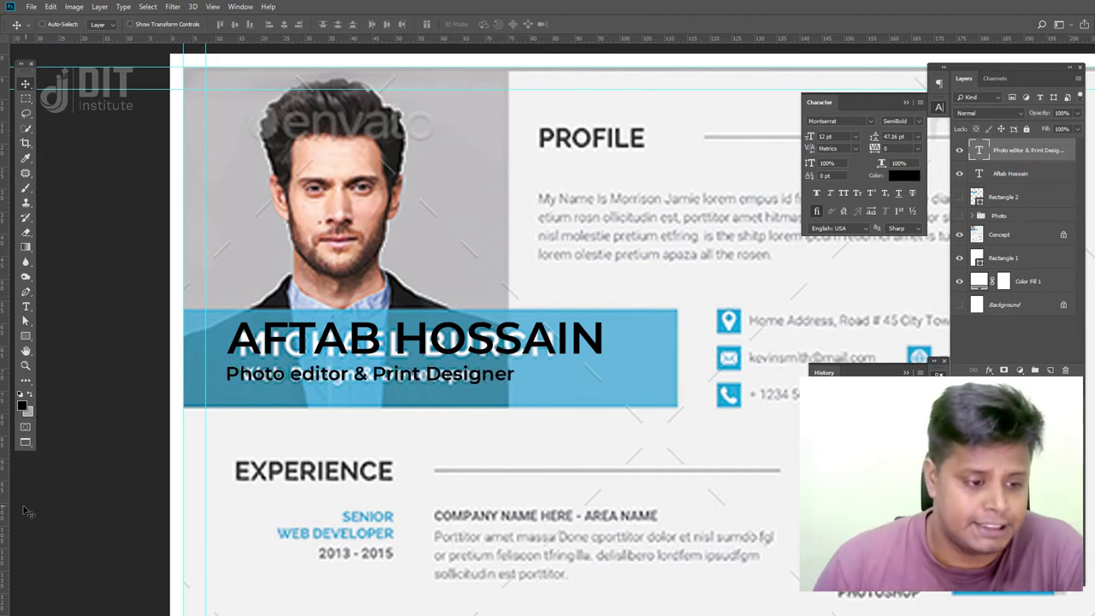
- Place a vertical guide at the text's left edge, removing an extra guide
{"action": "left_click_drag", "start_coordinate": [8, 508], "coordinate": [225, 484]}
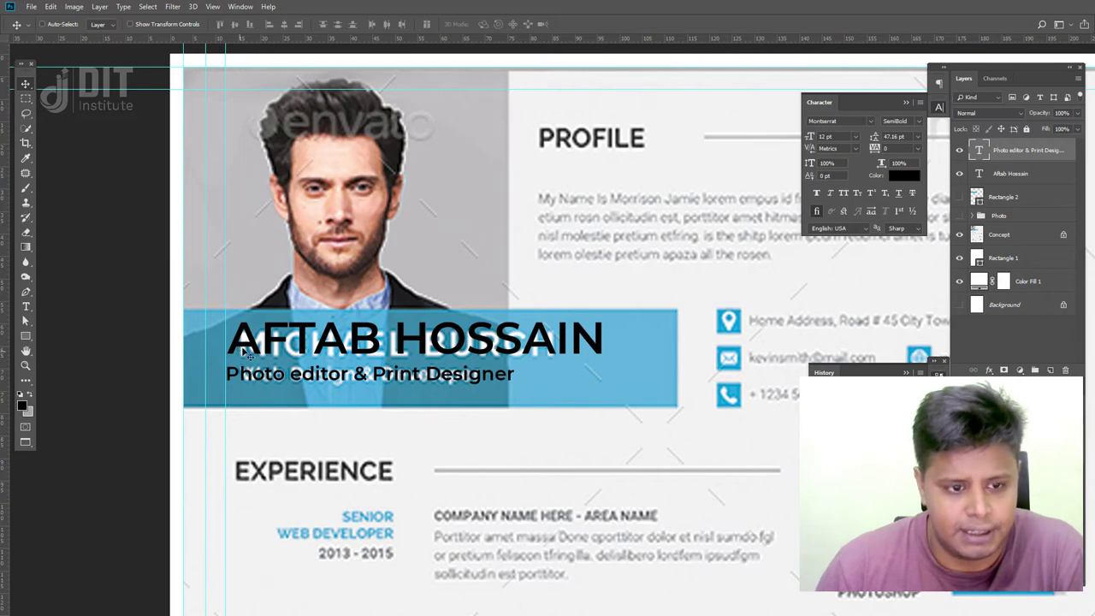
{"action": "scroll", "coordinate": [288, 489], "scroll_direction": "down", "scroll_amount": 5}
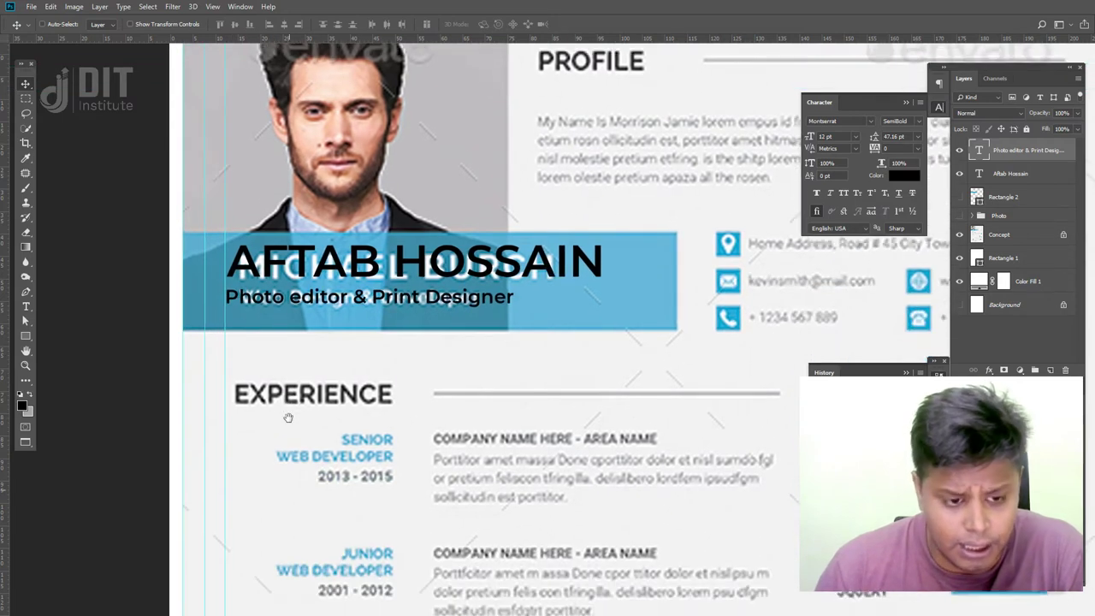
{"action": "left_click_drag", "start_coordinate": [7, 511], "coordinate": [231, 474]}
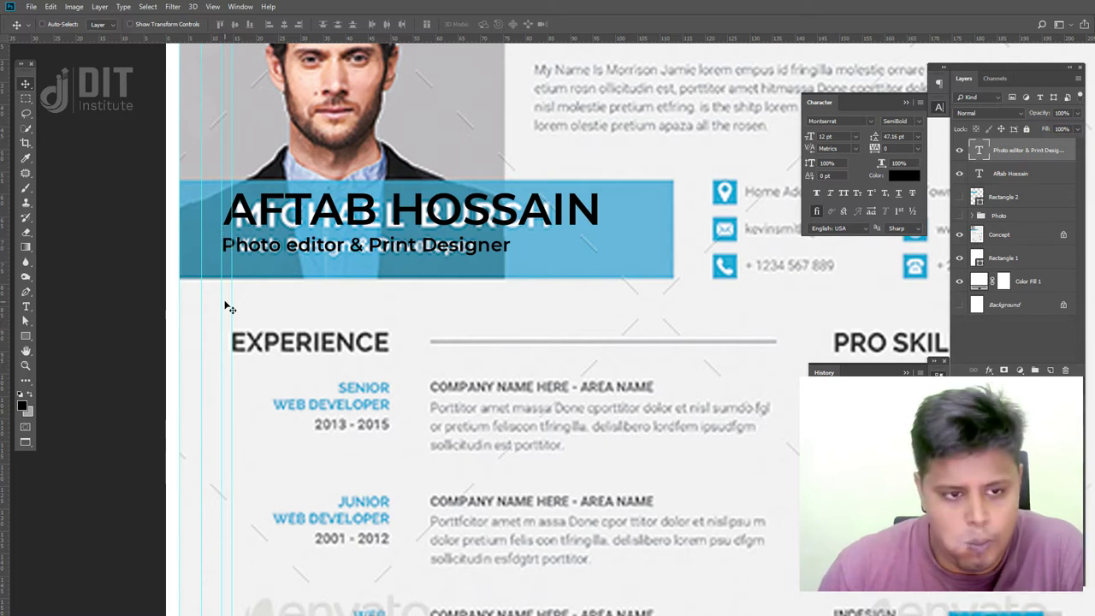
{"action": "left_click_drag", "start_coordinate": [221, 296], "coordinate": [9, 345]}
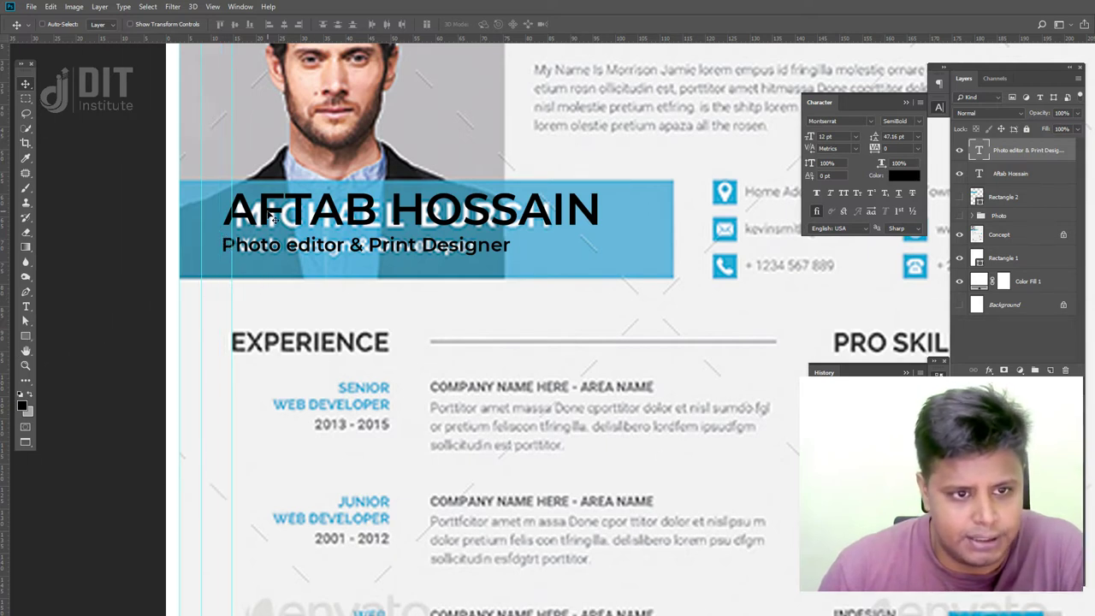
- Nudge the name and job title layers so their left edges line up
{"action": "right_click", "coordinate": [257, 221]}
{"action": "left_click", "coordinate": [267, 229]}
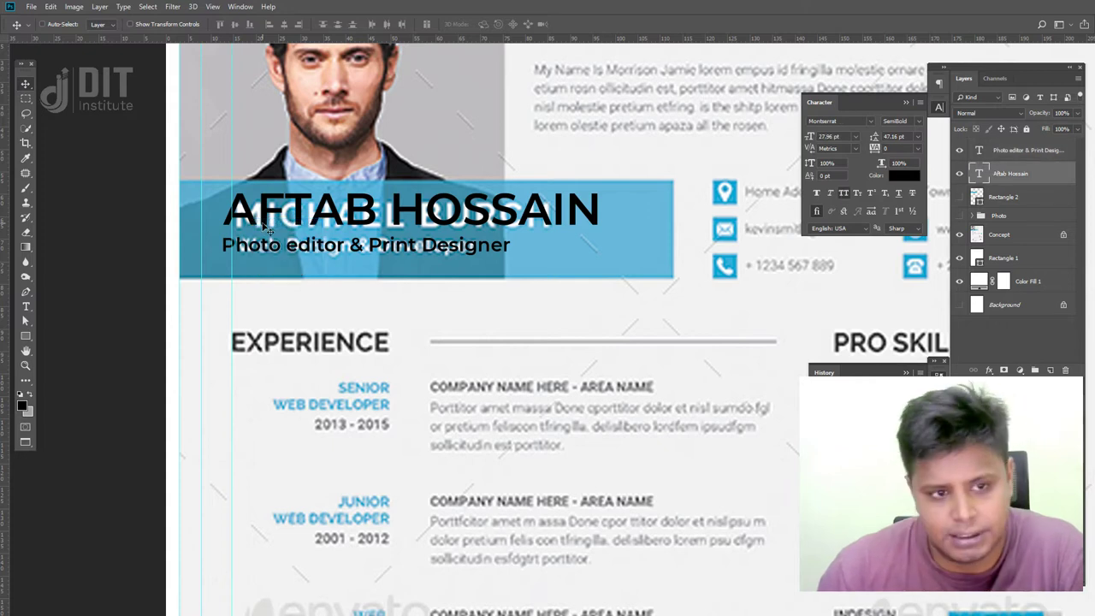
{"action": "left_click", "coordinate": [1018, 154], "text": "shift"}
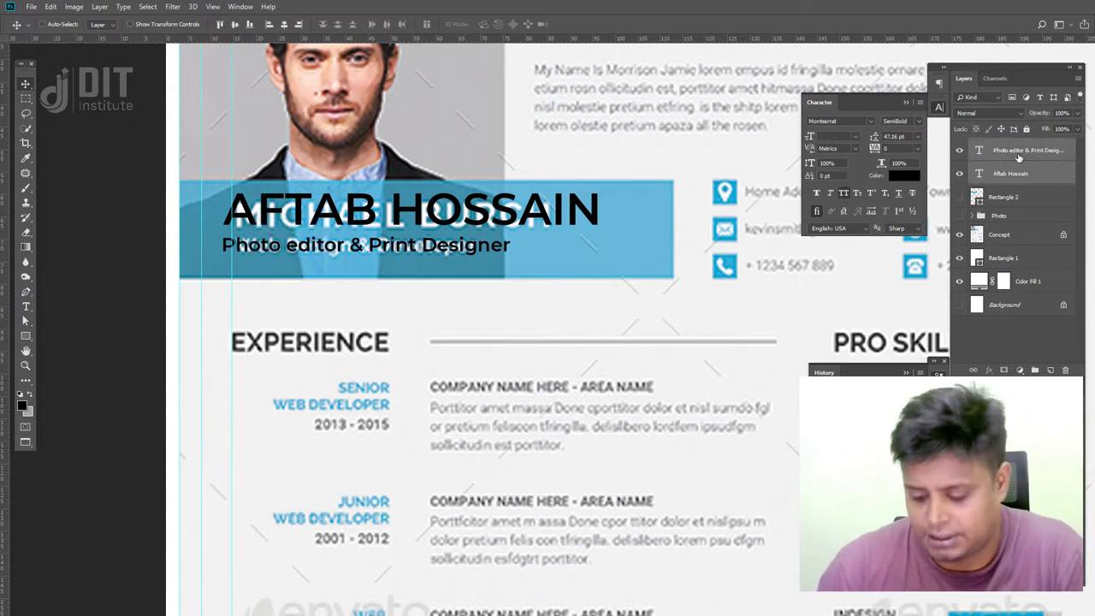
{"action": "key", "text": "shift+Right"}
{"action": "key", "text": "shift+Right"}
{"action": "key", "text": "shift+Right"}
{"action": "key", "text": "shift+Right"}
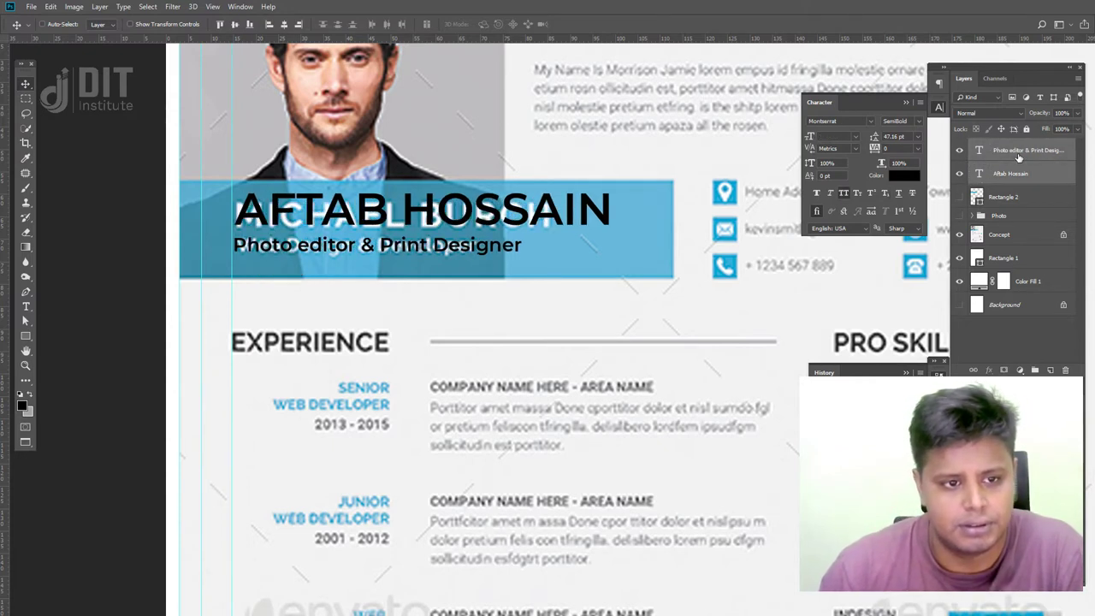
{"action": "key", "text": "shift+Left"}
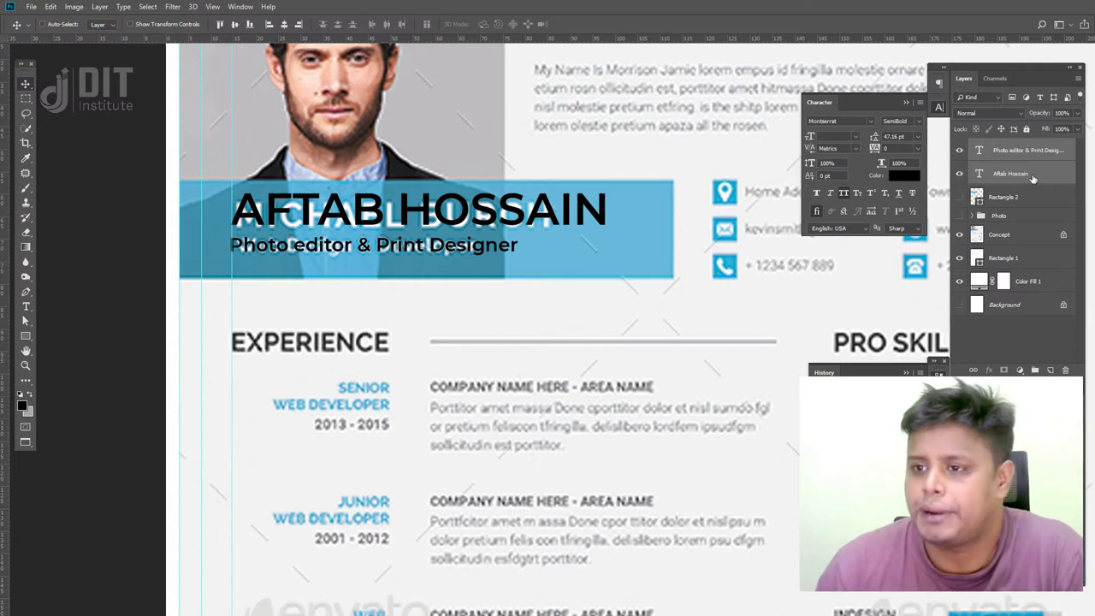
{"action": "left_click", "coordinate": [1032, 175]}
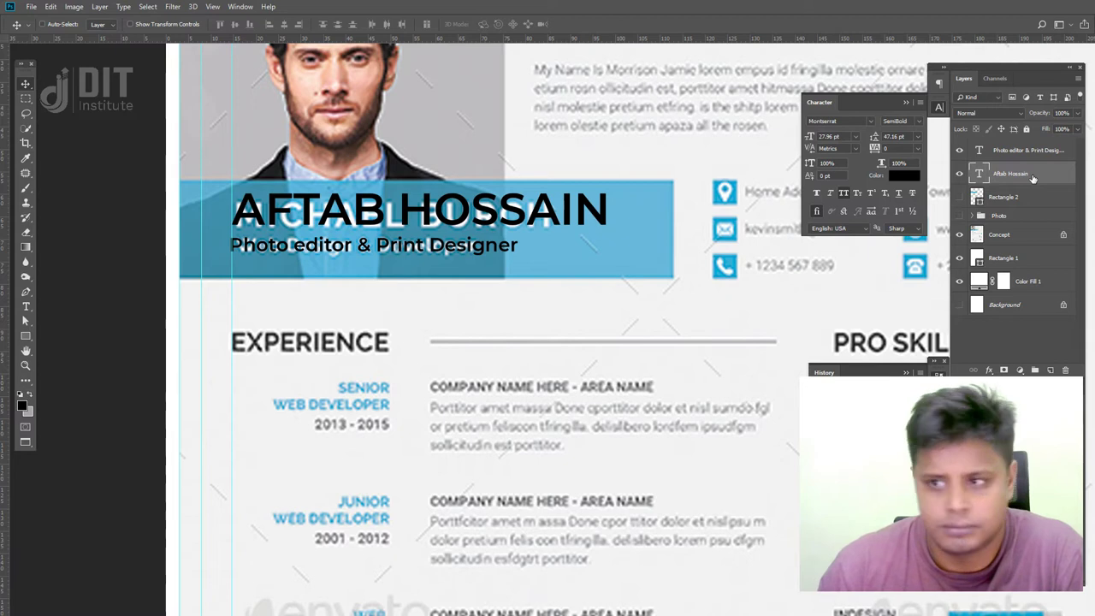
{"action": "left_click", "coordinate": [1024, 156]}
{"action": "key", "text": "Right"}
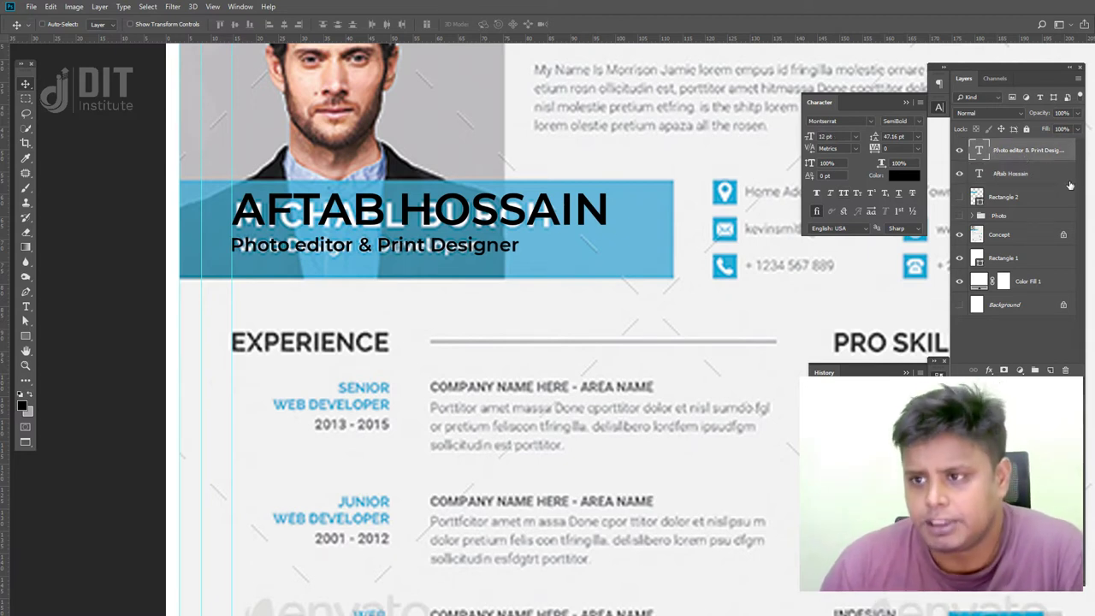
{"action": "left_click", "coordinate": [1010, 174], "text": "shift"}
- Make both the name and job title text white
{"action": "key", "text": "i"}
{"action": "left_click", "coordinate": [912, 178]}
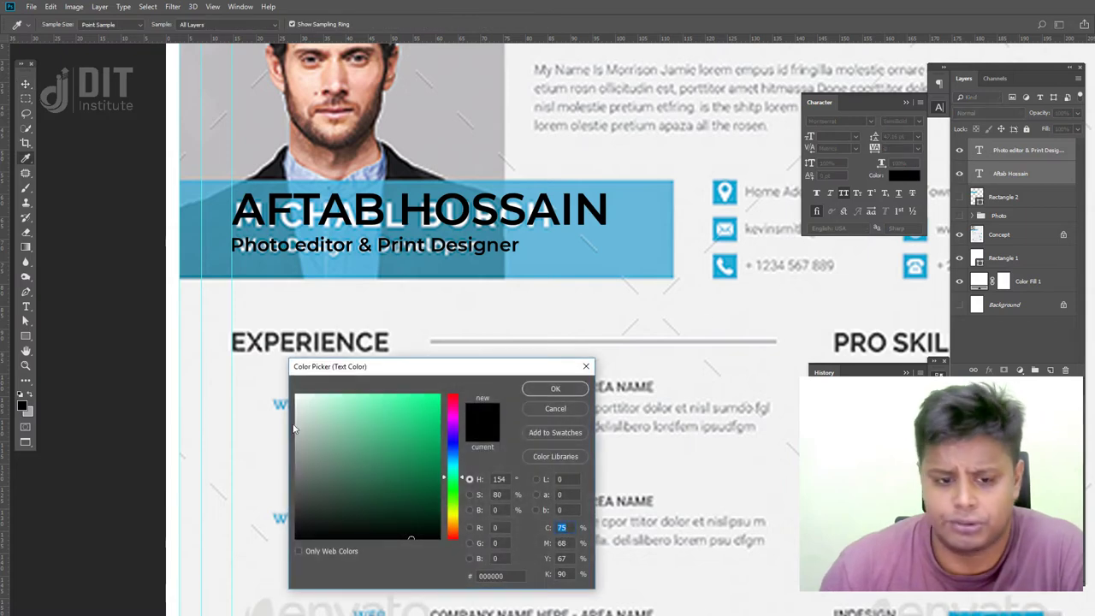
{"action": "left_click_drag", "start_coordinate": [297, 427], "coordinate": [263, 379]}
{"action": "left_click", "coordinate": [558, 392]}
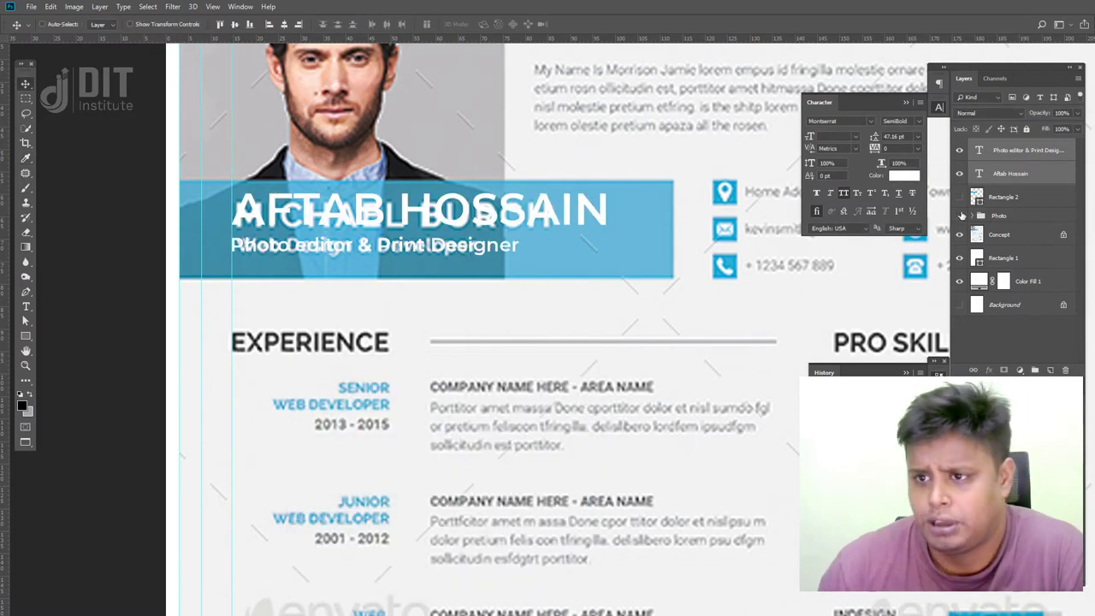
- Show the portrait and banner again and set the blue banner to 90% opacity
{"action": "left_click", "coordinate": [959, 216]}
{"action": "left_click", "coordinate": [959, 197]}
{"action": "scroll", "coordinate": [608, 258], "scroll_direction": "up", "scroll_amount": 3}
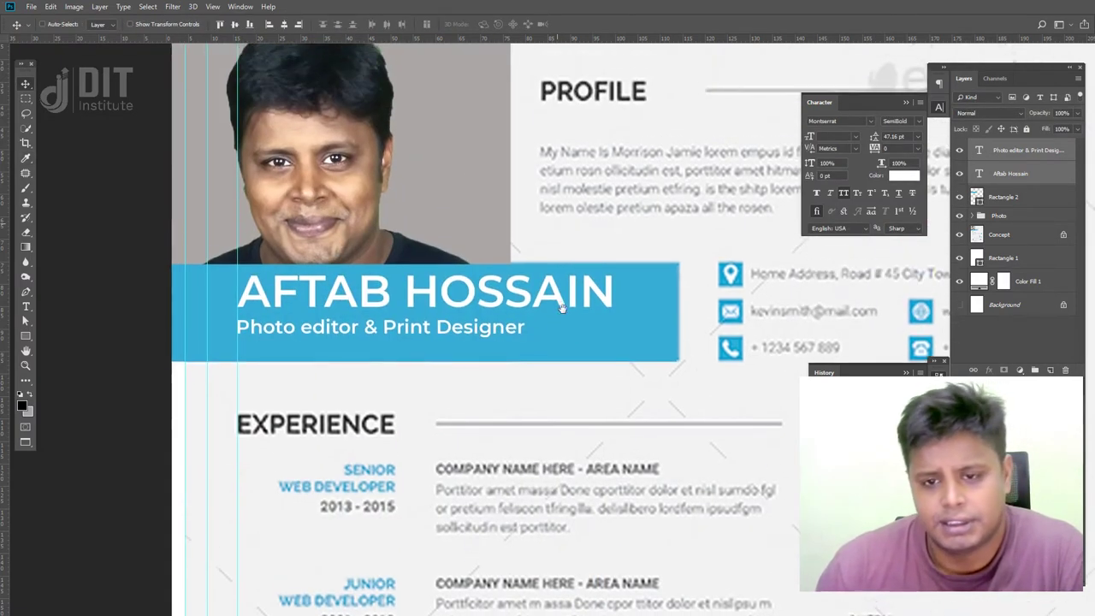
{"action": "left_click", "coordinate": [1016, 199]}
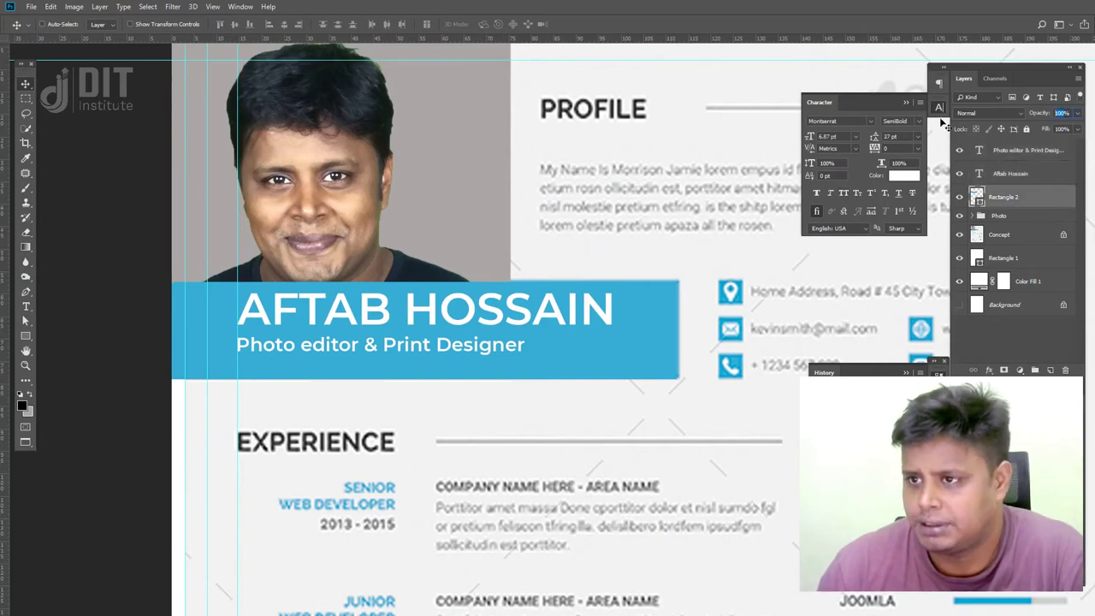
{"action": "type", "text": "90"}
{"action": "key", "text": "Return"}
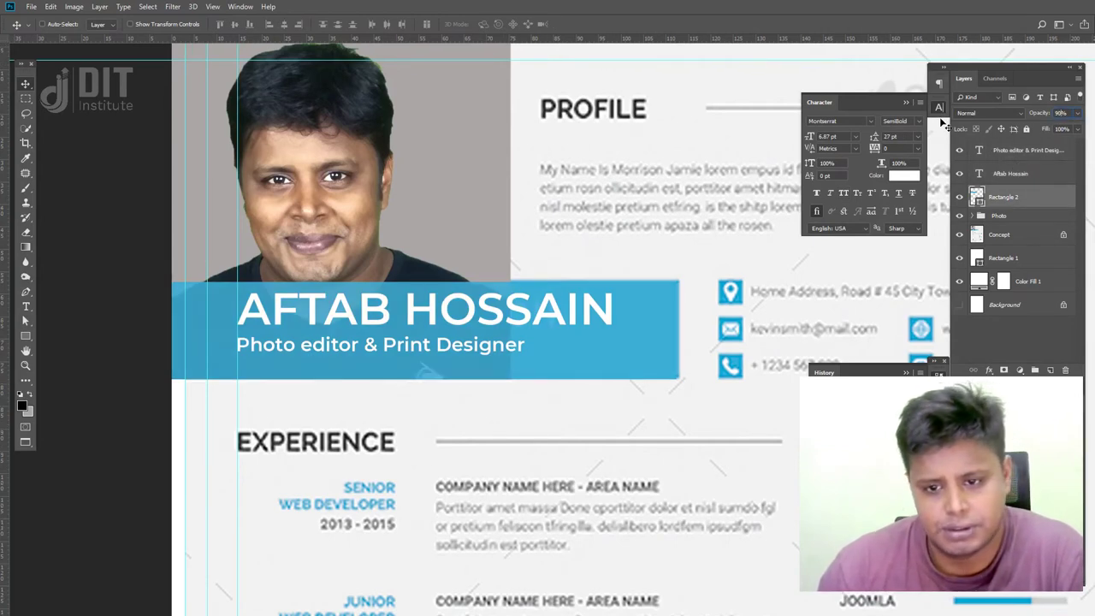
{"action": "left_click", "coordinate": [960, 235]}
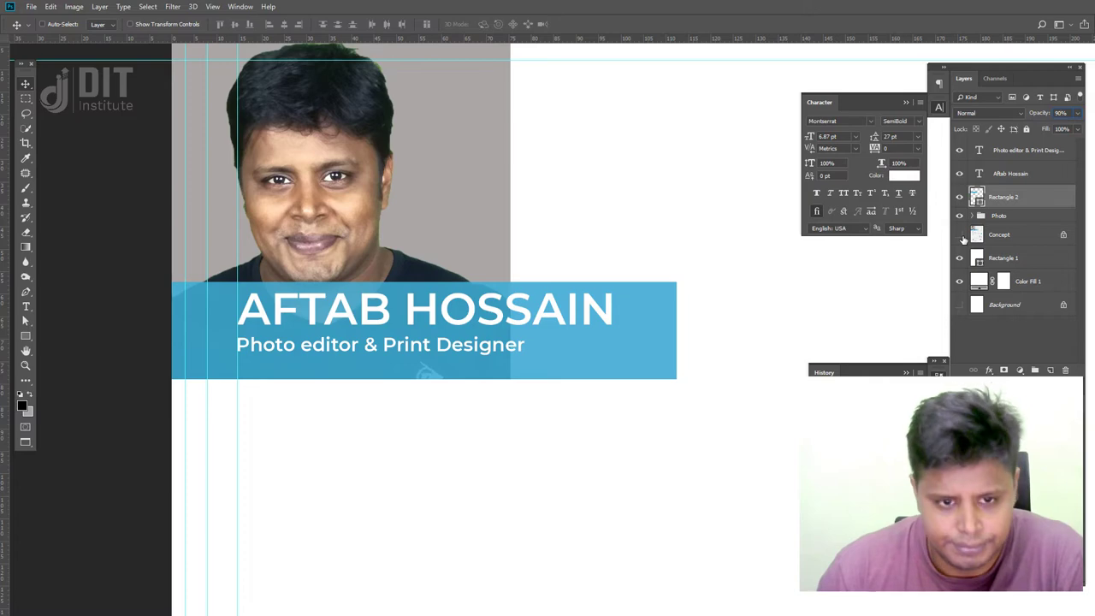
{"action": "left_click_drag", "start_coordinate": [417, 257], "coordinate": [379, 332]}
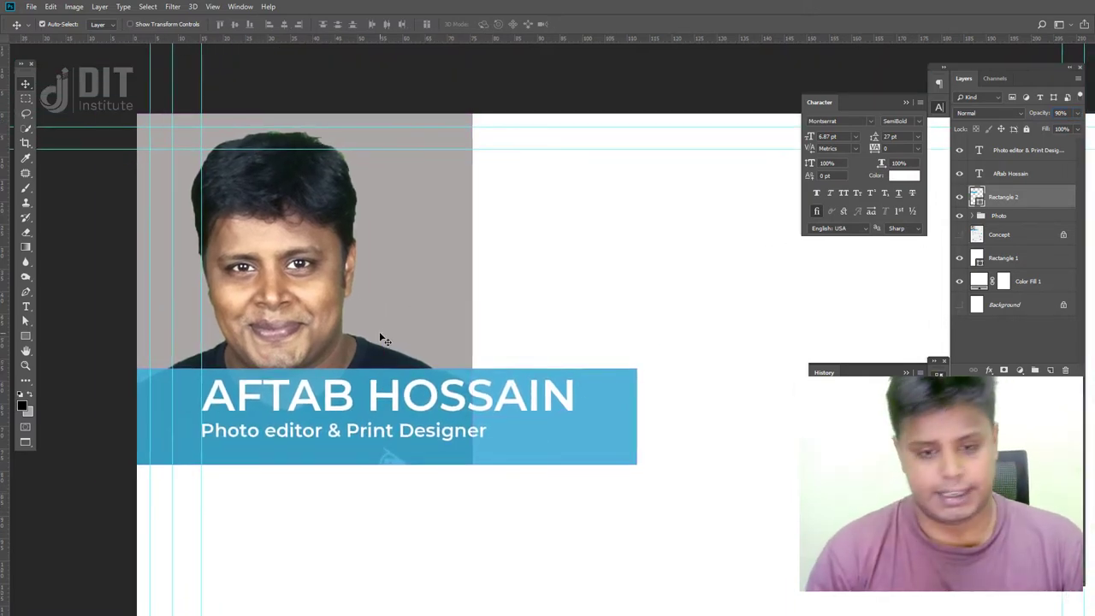
{"action": "key", "text": "ctrl+minus"}
{"action": "key", "text": "ctrl+minus"}
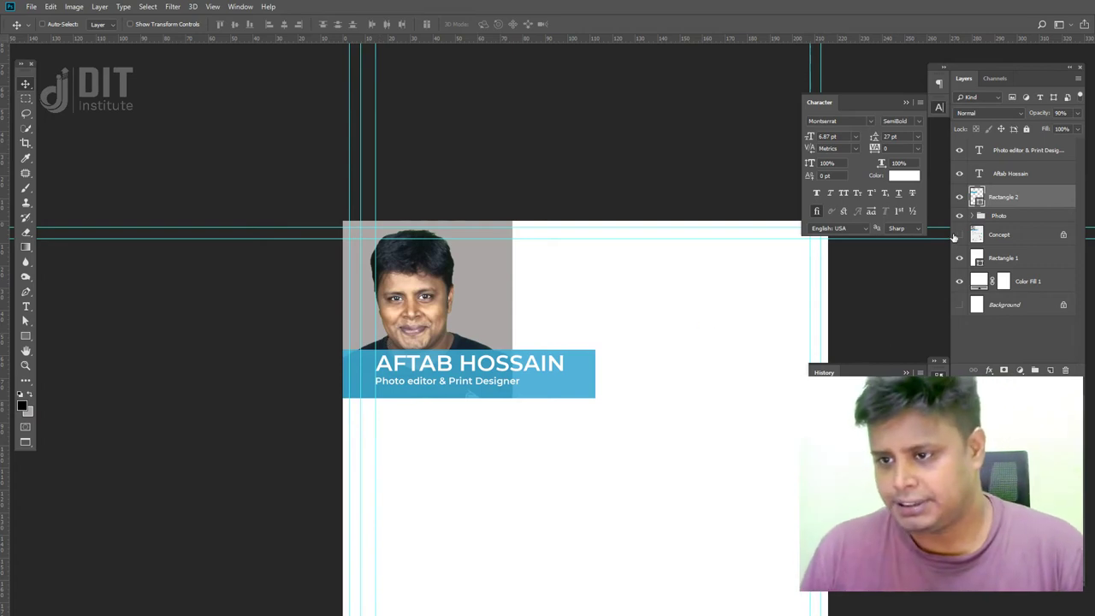
{"action": "left_click", "coordinate": [959, 235]}
- Group the name and job title layers into a group named 'Title'
{"action": "left_click", "coordinate": [1031, 174]}
{"action": "left_click", "coordinate": [1037, 158], "text": "shift"}
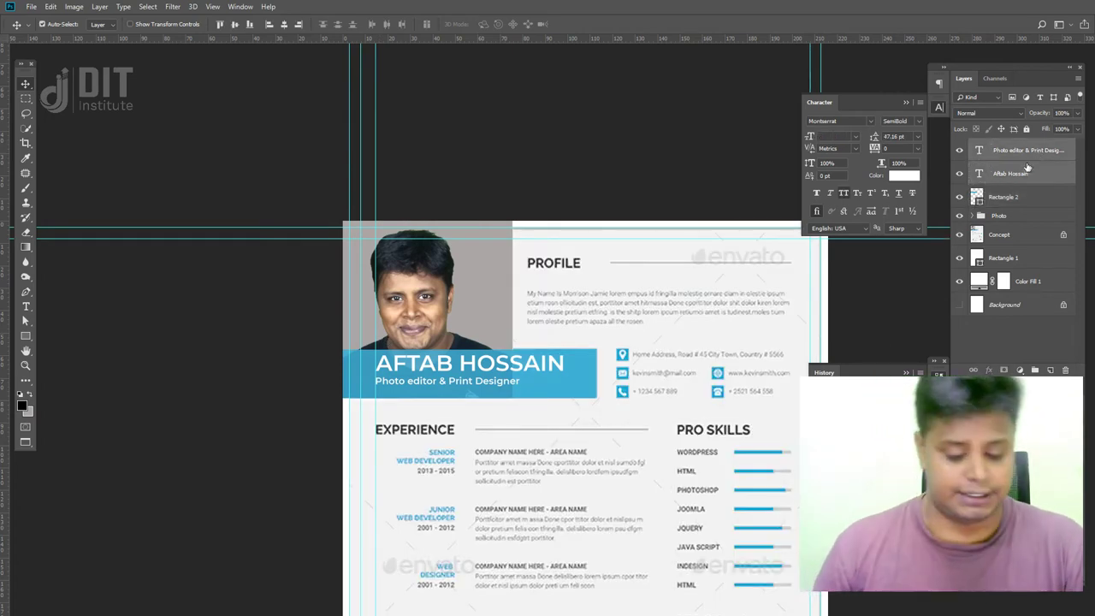
{"action": "key", "text": "ctrl+g"}
{"action": "double_click", "coordinate": [1004, 145]}
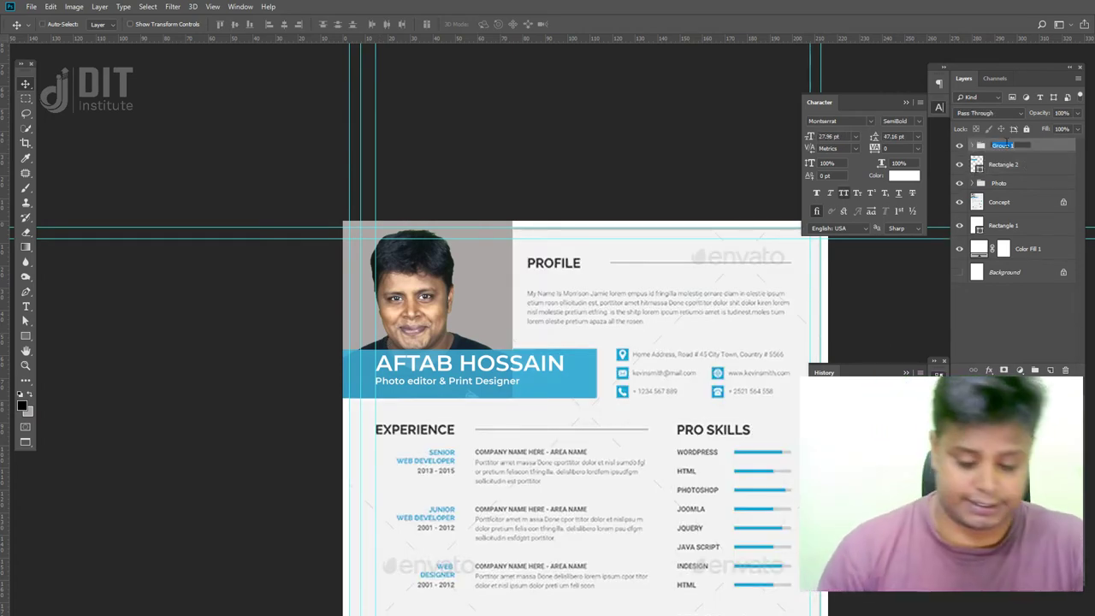
{"action": "type", "text": "Title Text"}
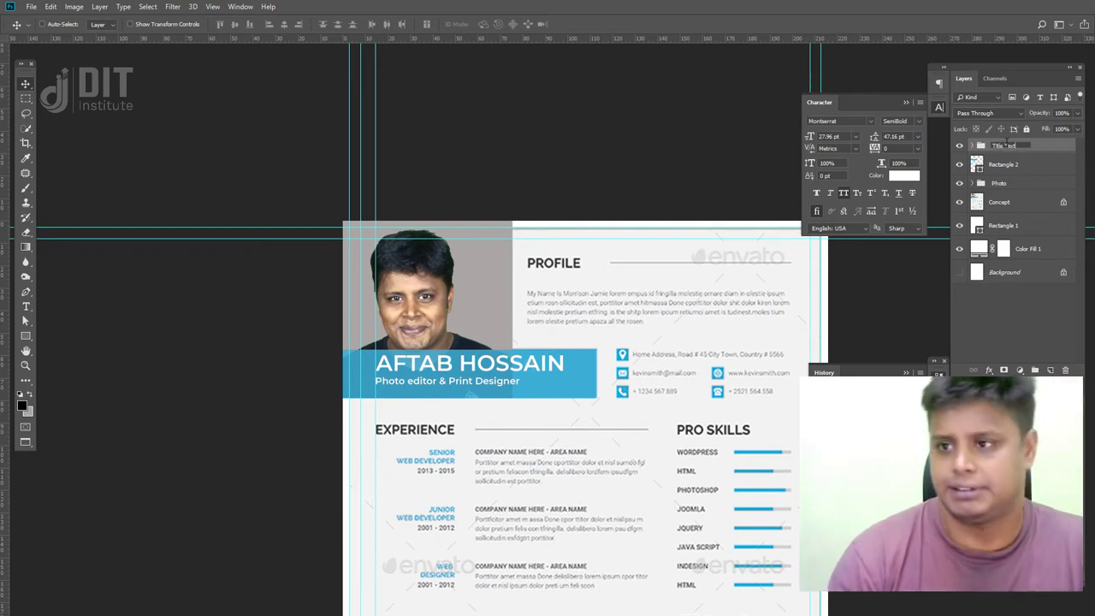
{"action": "key", "text": "Return"}
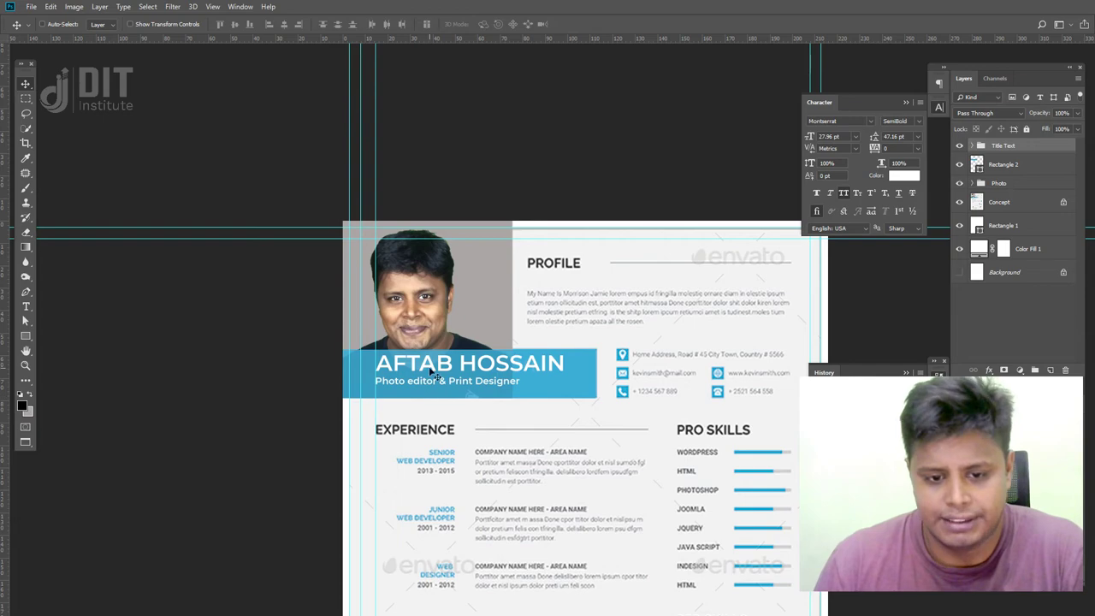
{"action": "left_click_drag", "start_coordinate": [579, 337], "coordinate": [430, 354]}
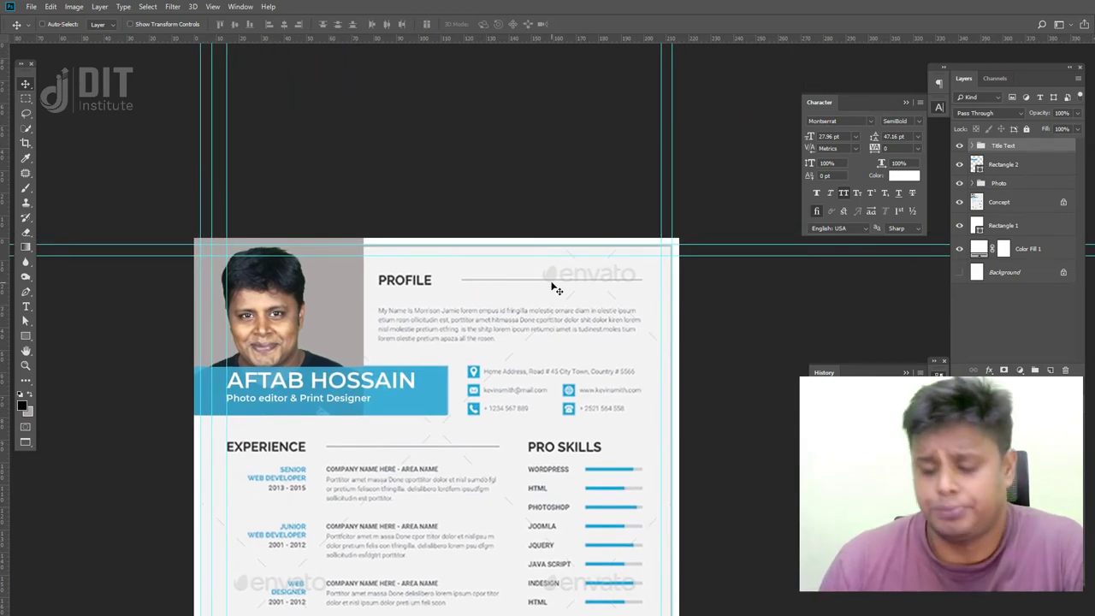
{"action": "key", "text": "ctrl+plus"}
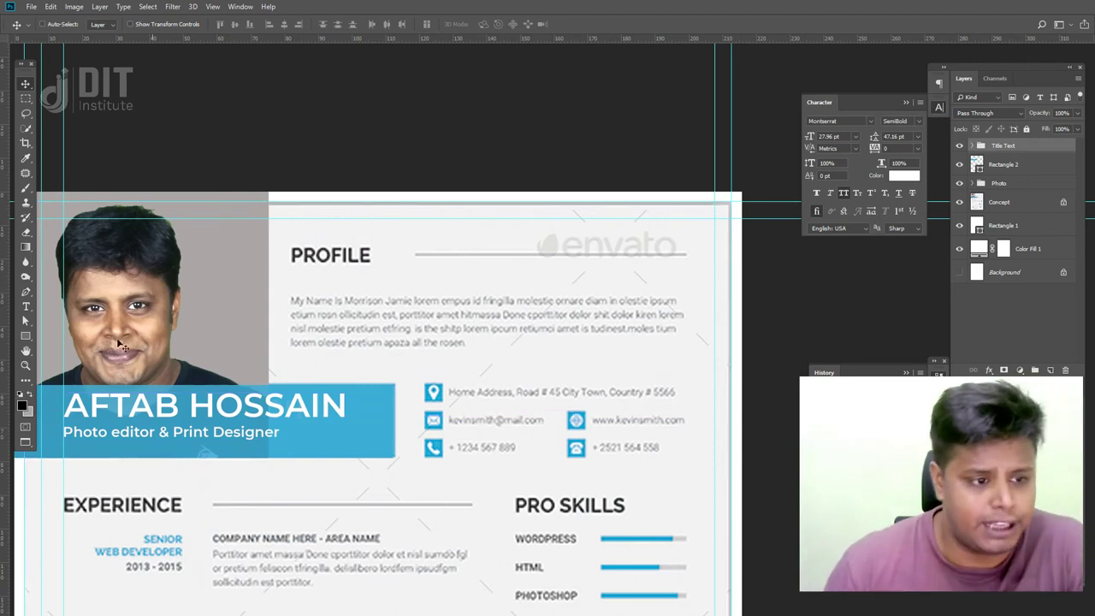
{"action": "left_click", "coordinate": [26, 336]}
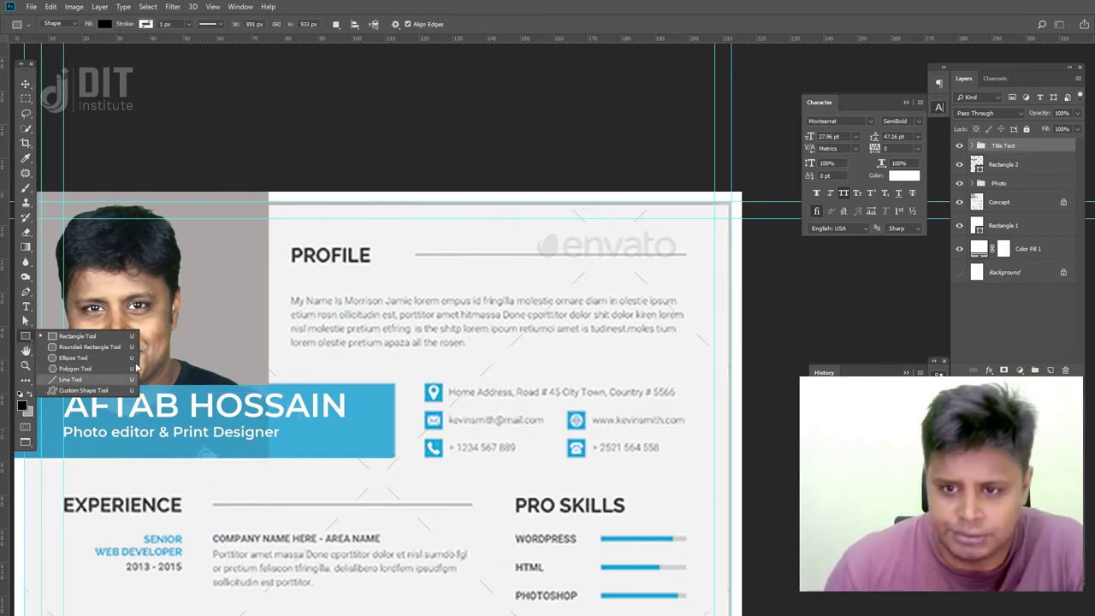
- Draw a horizontal line to the right of the PROFILE heading with the Line Tool
{"action": "left_click", "coordinate": [108, 378]}
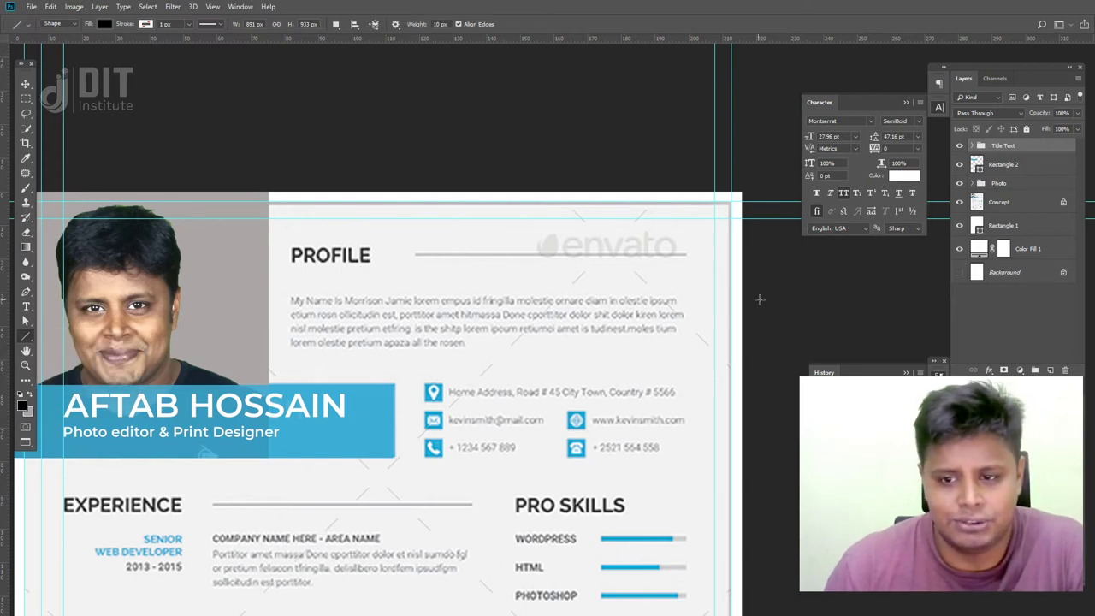
{"action": "left_click_drag", "start_coordinate": [414, 254], "coordinate": [686, 254]}
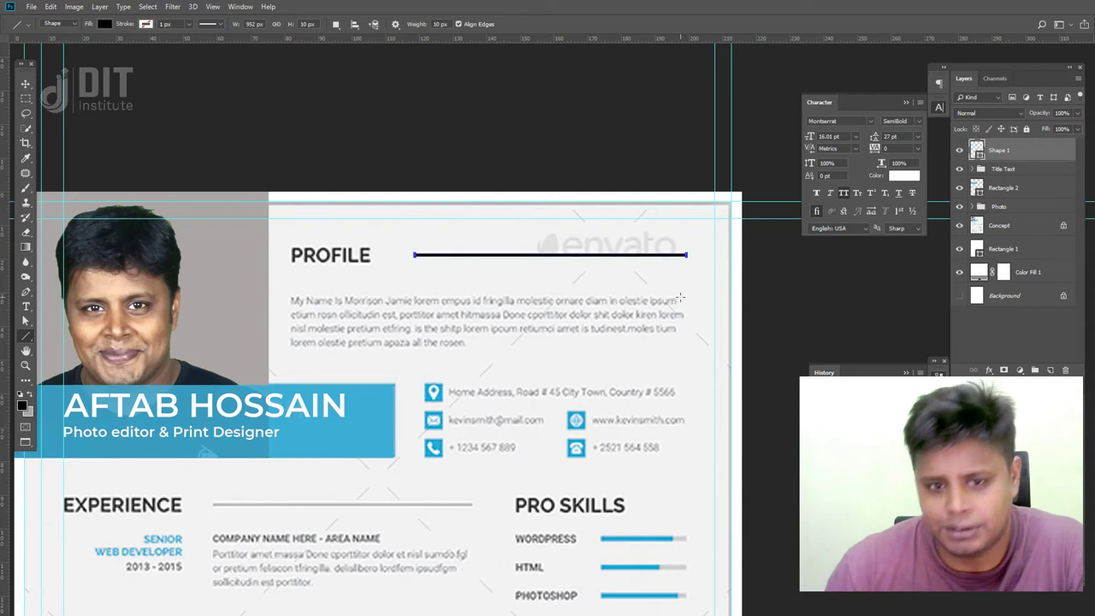
{"action": "left_click", "coordinate": [26, 83]}
{"action": "scroll", "coordinate": [318, 287], "scroll_direction": "up", "scroll_amount": 2}
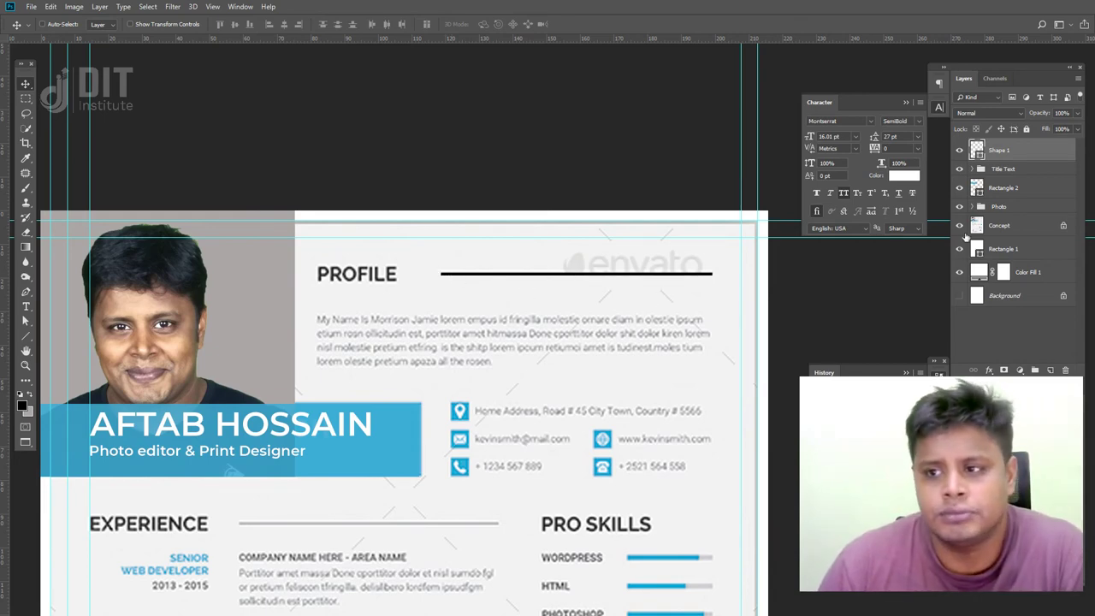
- Colour the line web-safe grey 999999 and hide the reference template to compare
{"action": "double_click", "coordinate": [976, 151]}
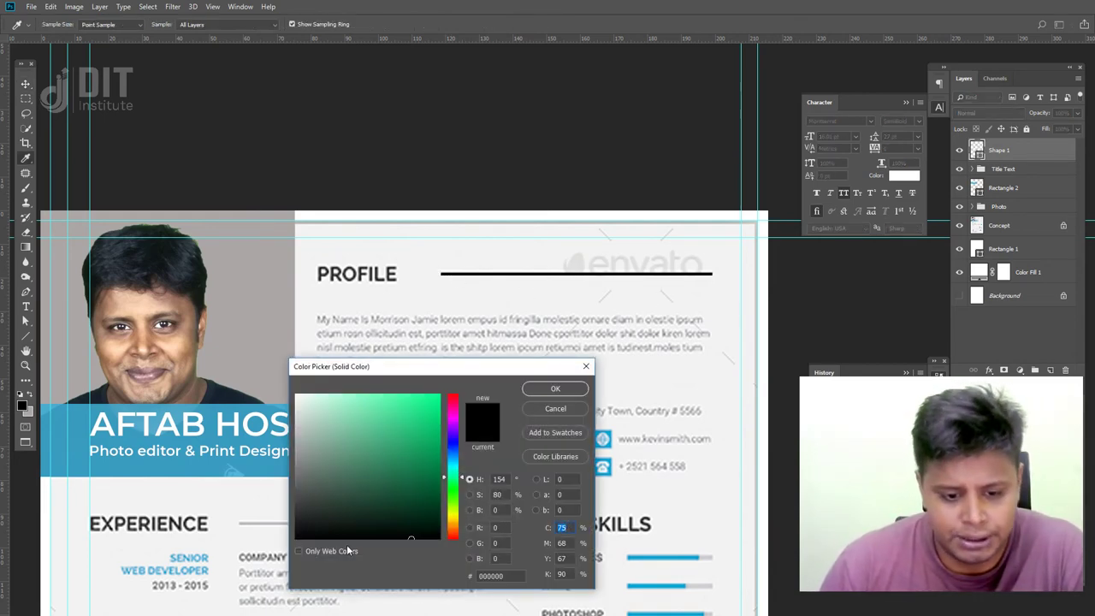
{"action": "left_click", "coordinate": [299, 551]}
{"action": "left_click", "coordinate": [300, 477]}
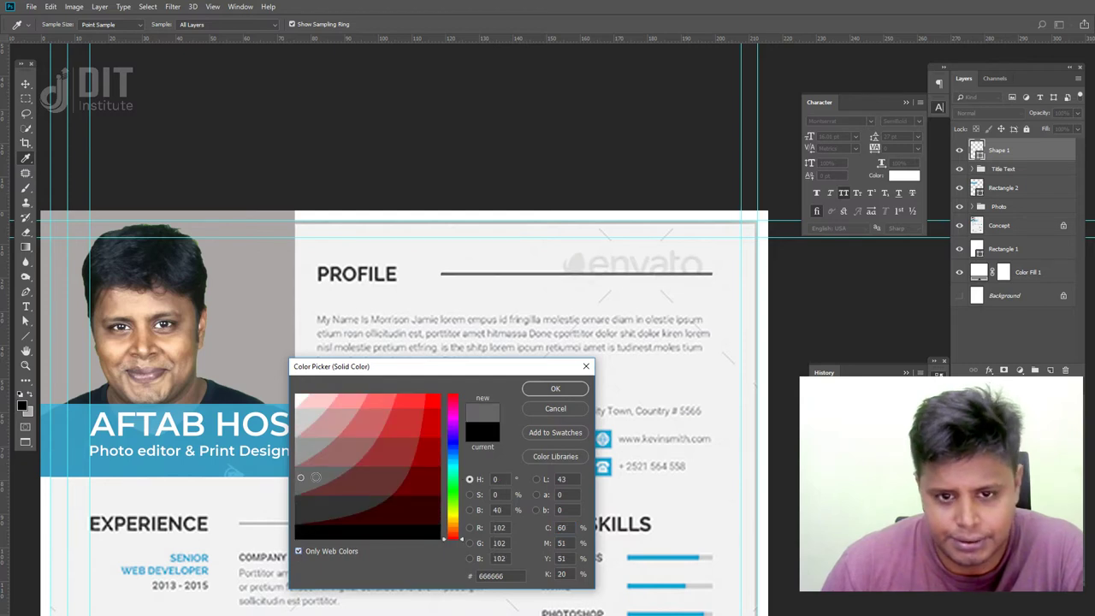
{"action": "left_click", "coordinate": [302, 444]}
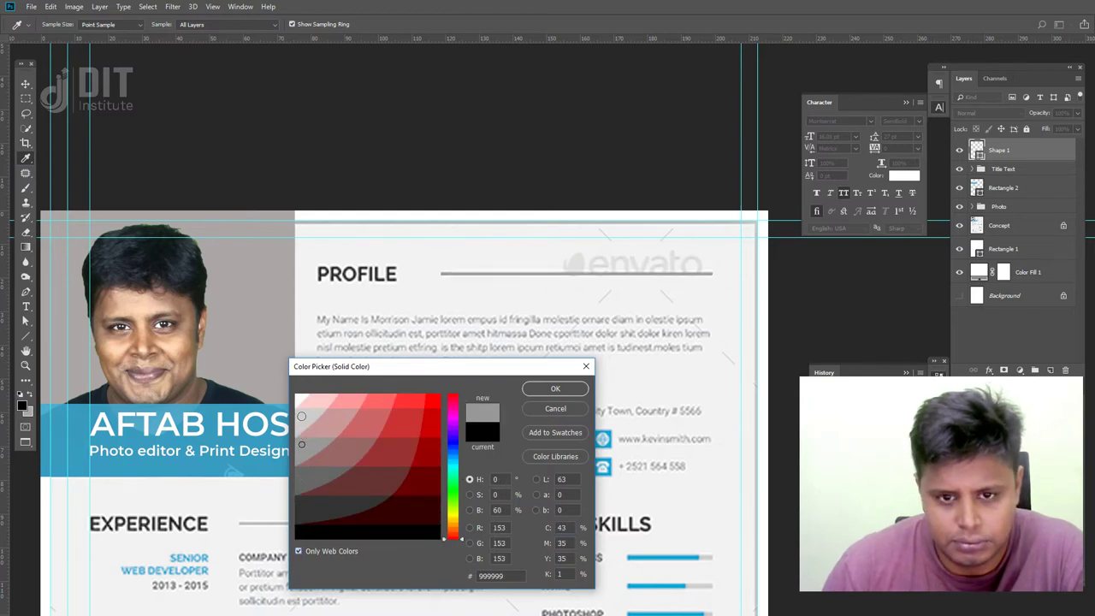
{"action": "left_click", "coordinate": [556, 390]}
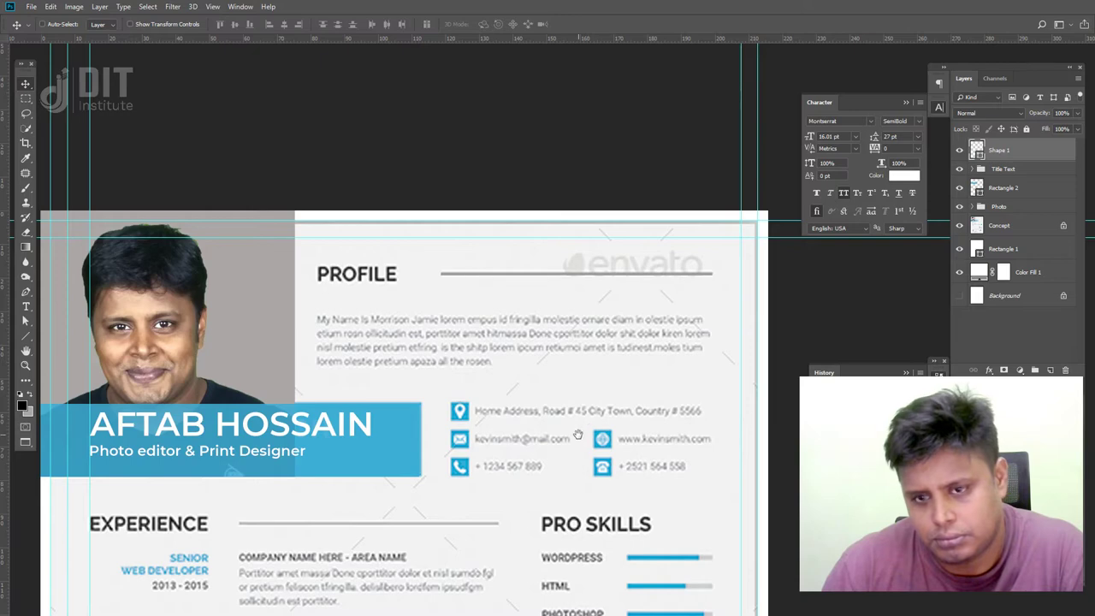
{"action": "left_click_drag", "start_coordinate": [789, 358], "coordinate": [798, 290]}
{"action": "left_click", "coordinate": [958, 226]}
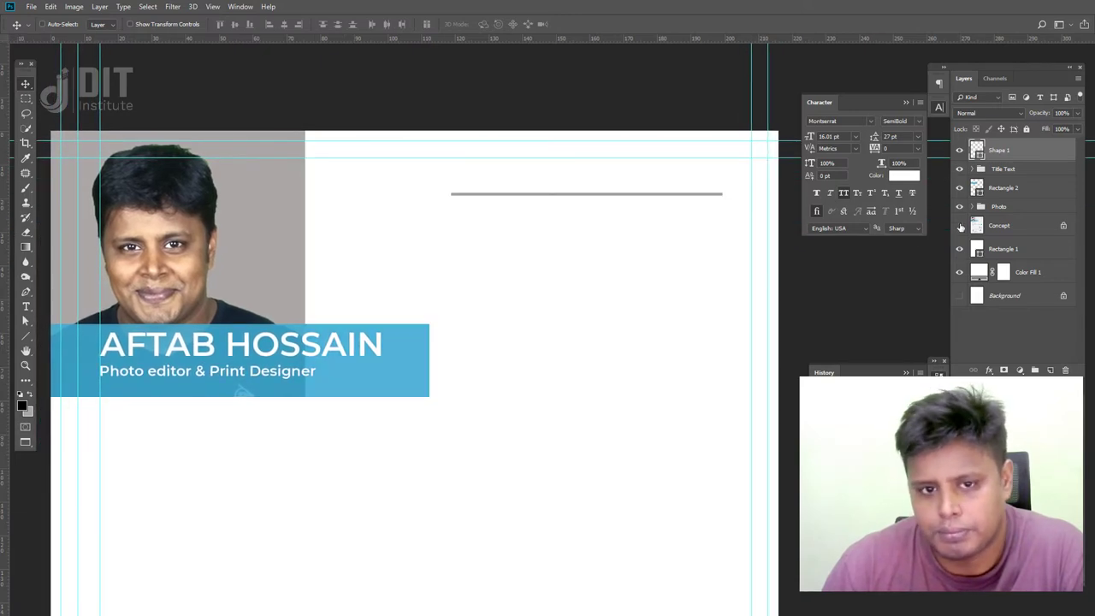
- Refine the line colour to light grey aaaeaf and show the reference template again
{"action": "double_click", "coordinate": [976, 150]}
{"action": "left_click", "coordinate": [303, 420]}
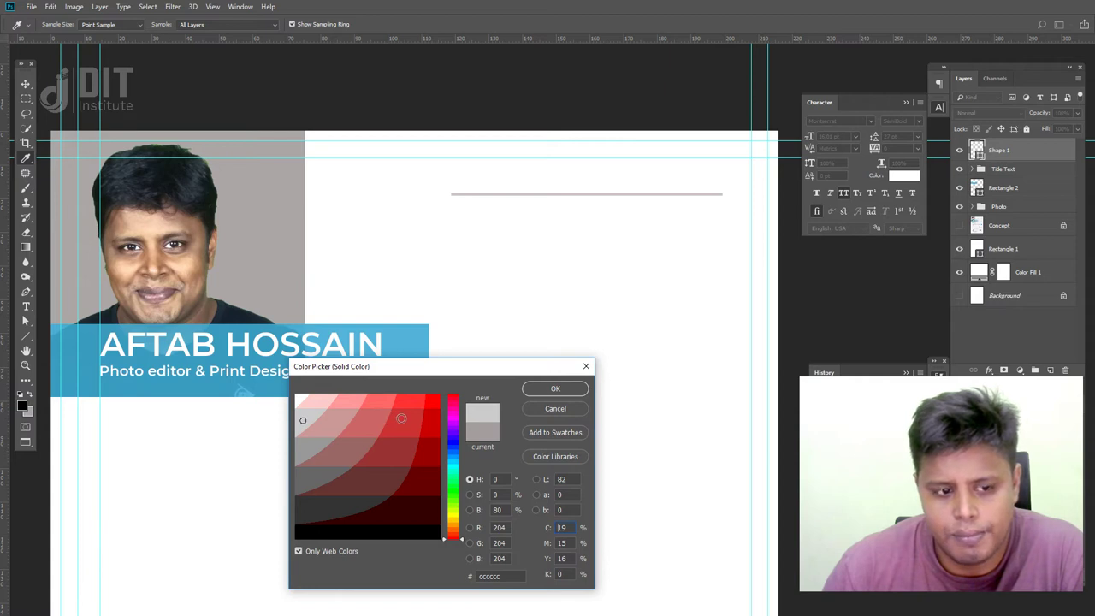
{"action": "left_click", "coordinate": [298, 552]}
{"action": "left_click", "coordinate": [423, 341]}
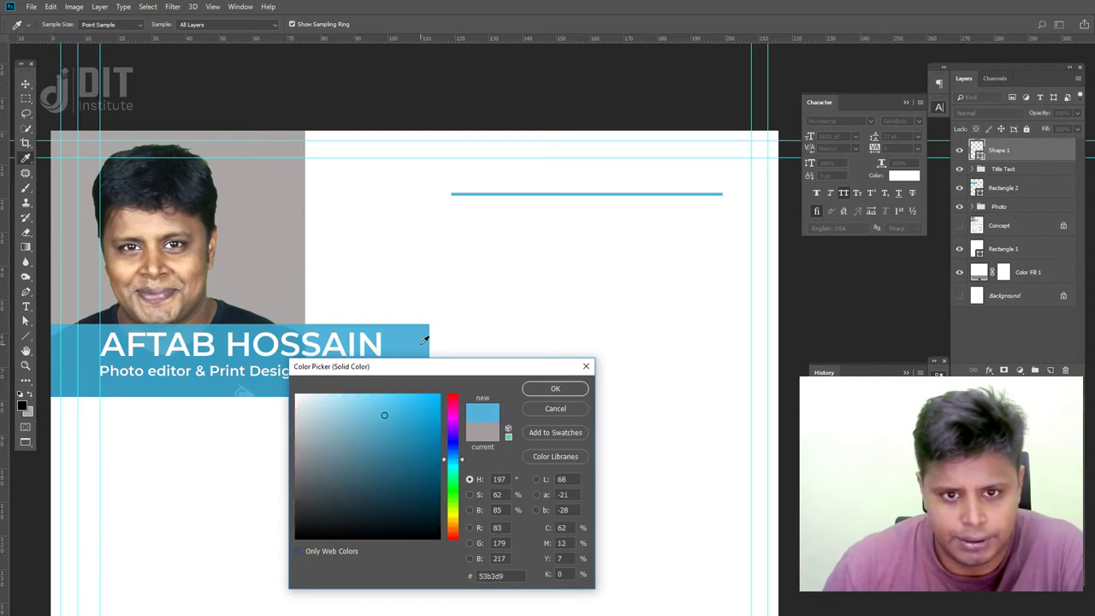
{"action": "left_click", "coordinate": [300, 464]}
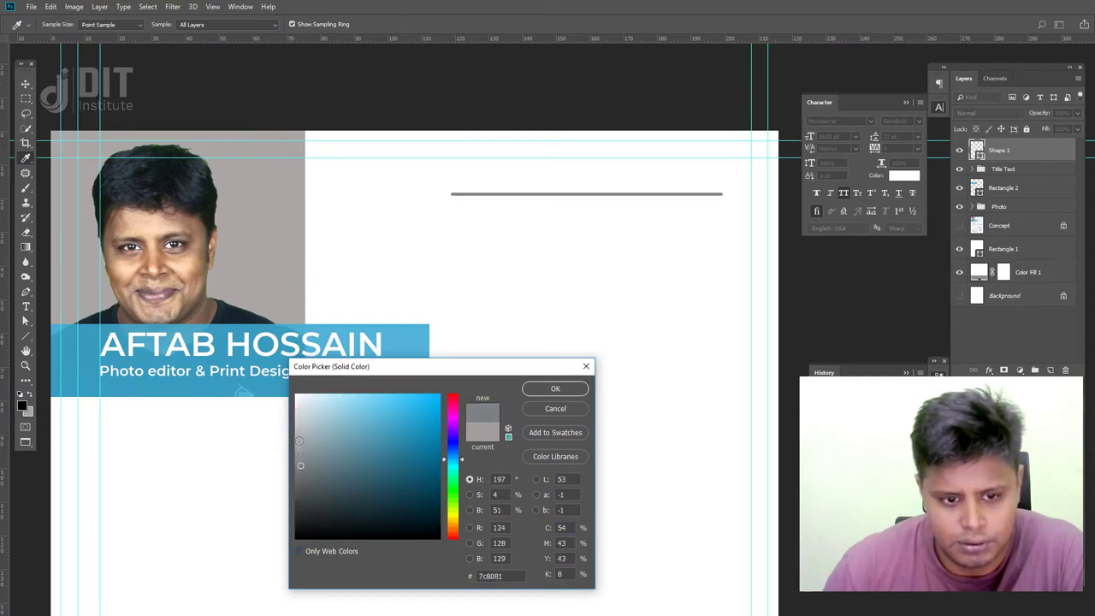
{"action": "left_click_drag", "start_coordinate": [298, 442], "coordinate": [298, 436]}
{"action": "left_click", "coordinate": [555, 389]}
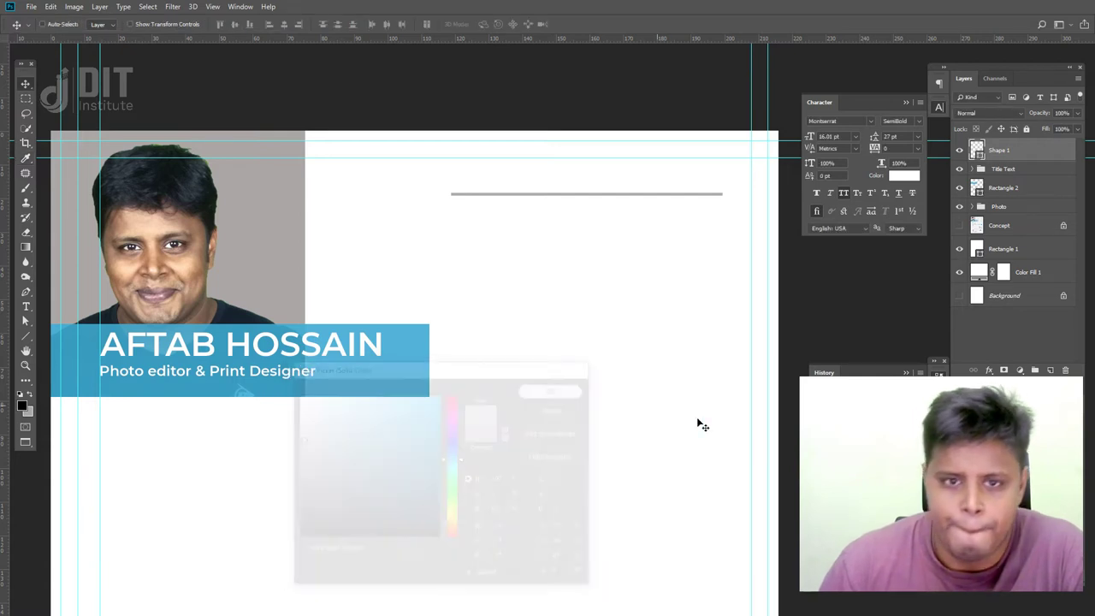
{"action": "left_click", "coordinate": [958, 225]}
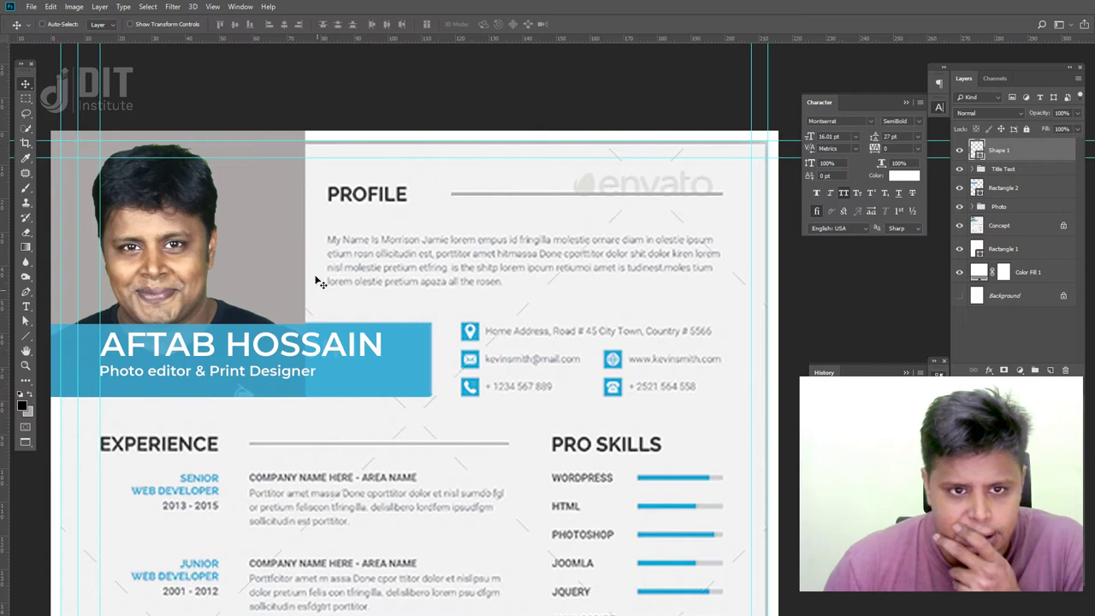
{"action": "right_click", "coordinate": [304, 352]}
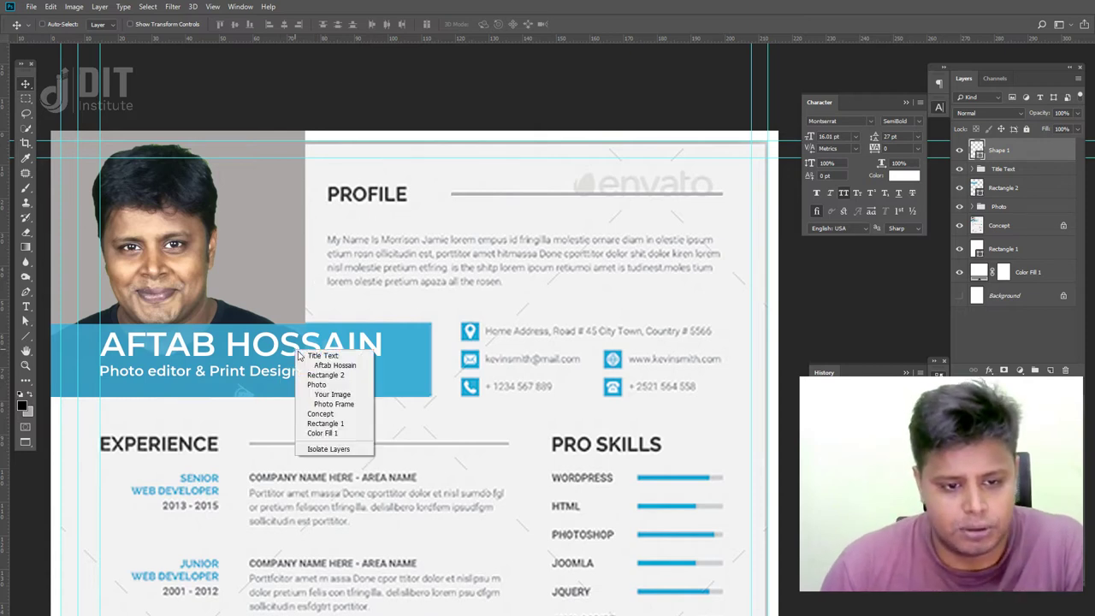
- Duplicate the name text layer near PROFILE and move the copy to the top of the stack
{"action": "left_click", "coordinate": [325, 355]}
{"action": "right_click", "coordinate": [303, 354]}
{"action": "left_click", "coordinate": [330, 363]}
{"action": "left_click_drag", "start_coordinate": [302, 353], "coordinate": [476, 238]}
{"action": "left_click_drag", "start_coordinate": [1037, 212], "coordinate": [991, 150]}
{"action": "left_click", "coordinate": [972, 192]}
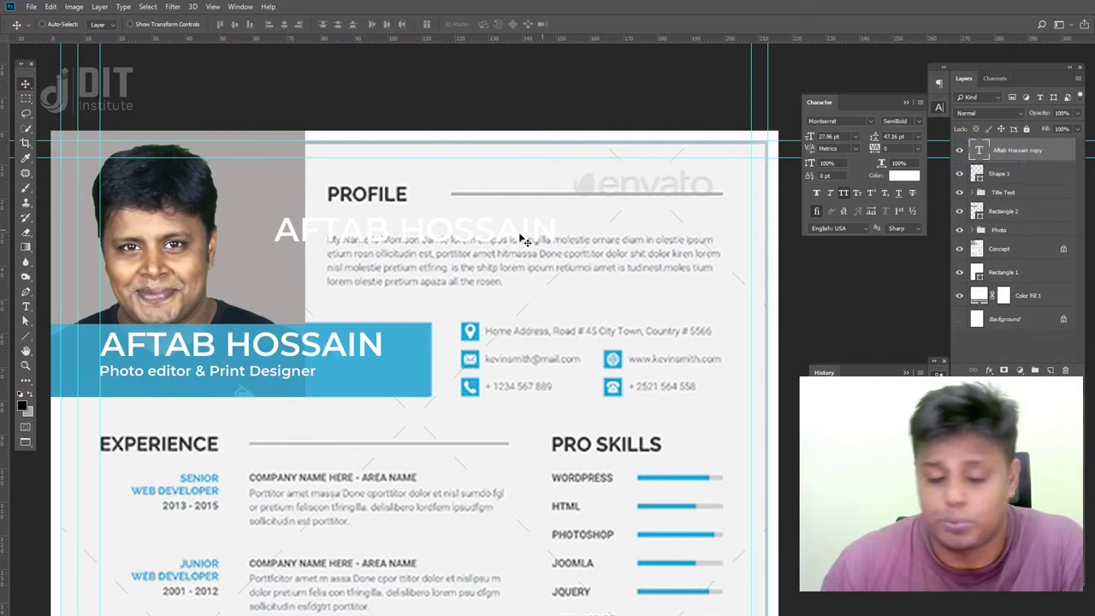
- Colour the copied text dark grey 333333 and move it over the PROFILE heading
{"action": "left_click", "coordinate": [911, 177]}
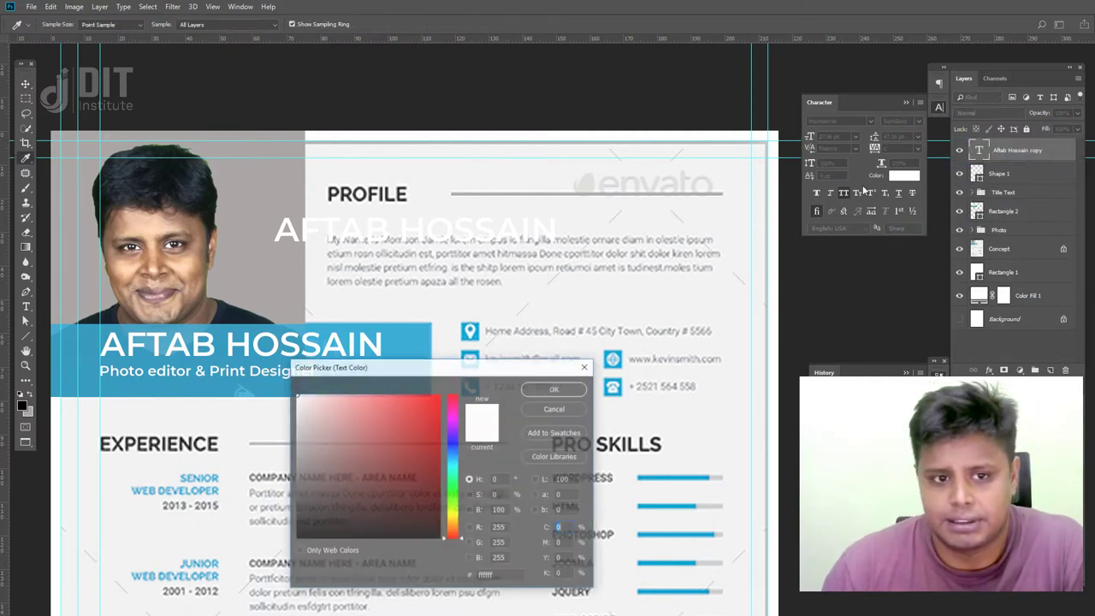
{"action": "left_click", "coordinate": [298, 552]}
{"action": "left_click", "coordinate": [311, 515]}
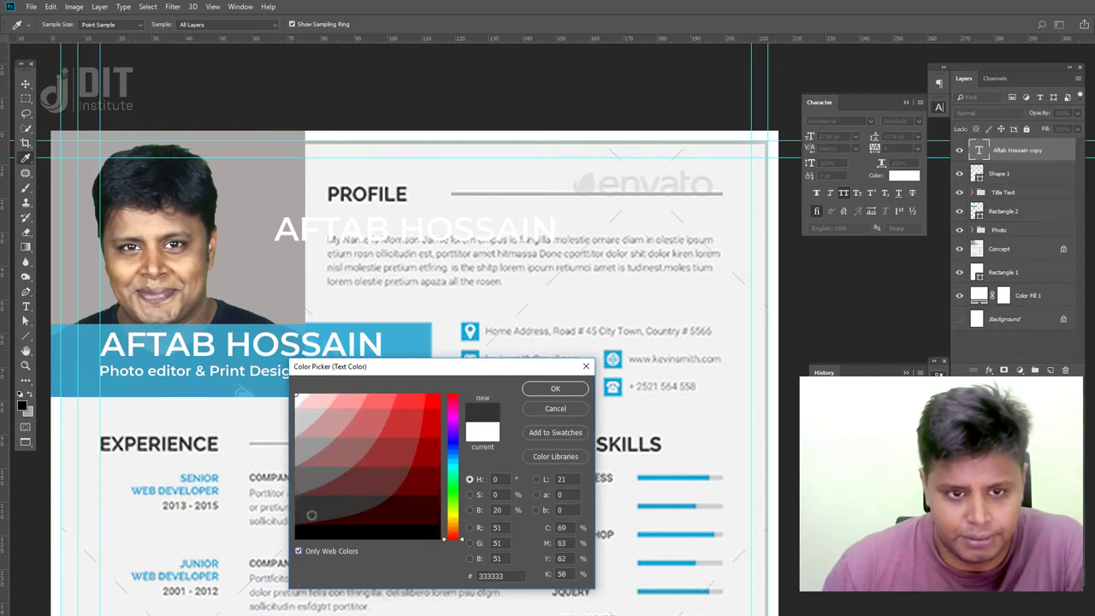
{"action": "left_click", "coordinate": [555, 389]}
{"action": "key", "text": "v"}
{"action": "left_click_drag", "start_coordinate": [386, 237], "coordinate": [447, 229]}
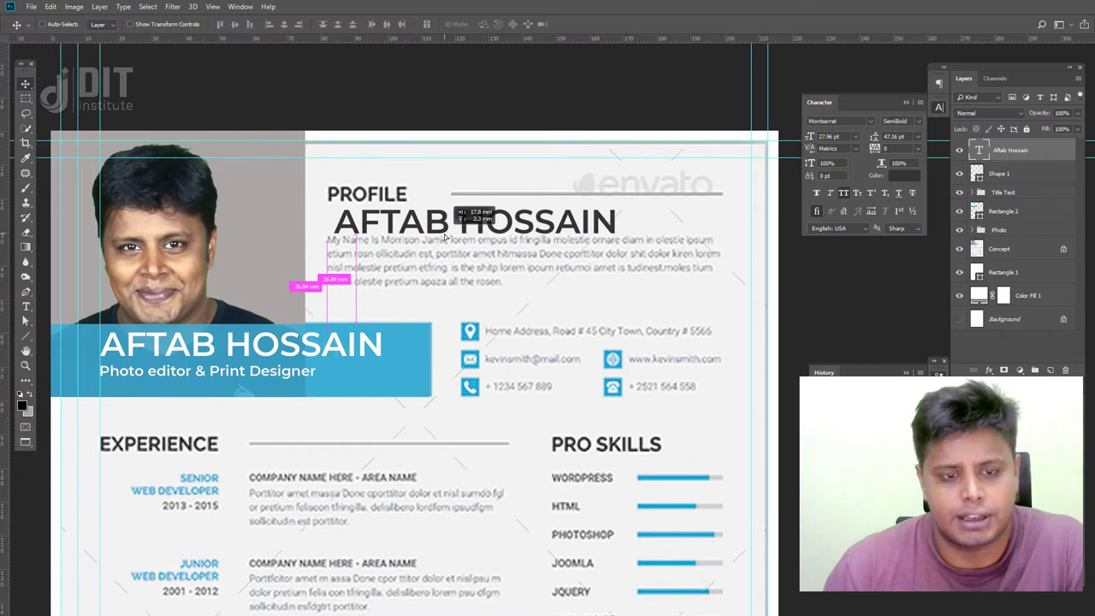
- Change the copied text to read PROFILE, deleting the leftover name letters
{"action": "key", "text": "t"}
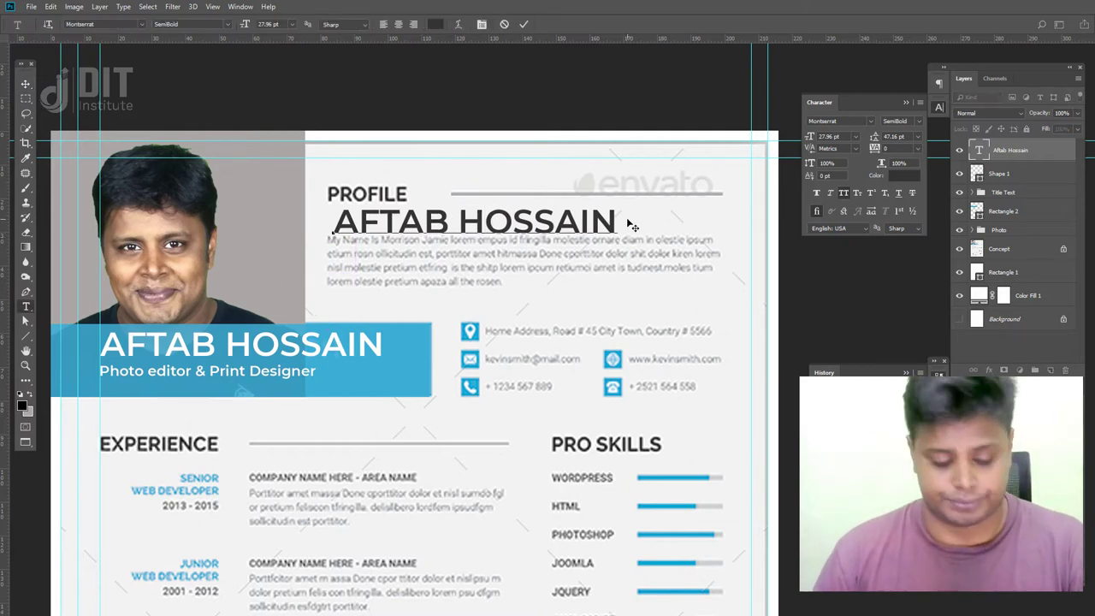
{"action": "type", "text": "APROFILE"}
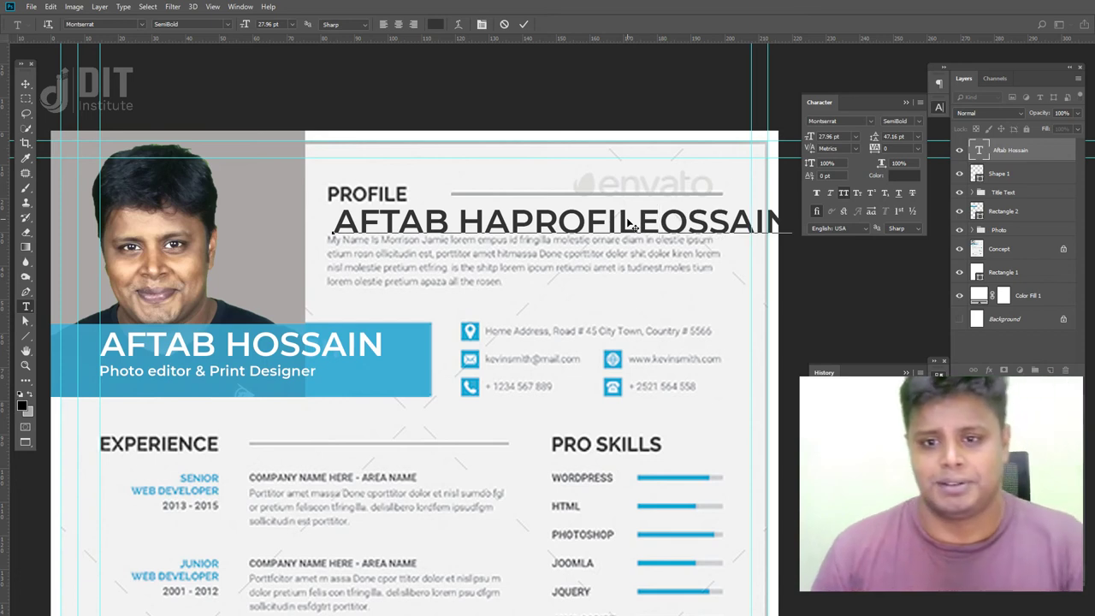
{"action": "left_click_drag", "start_coordinate": [511, 224], "coordinate": [211, 174]}
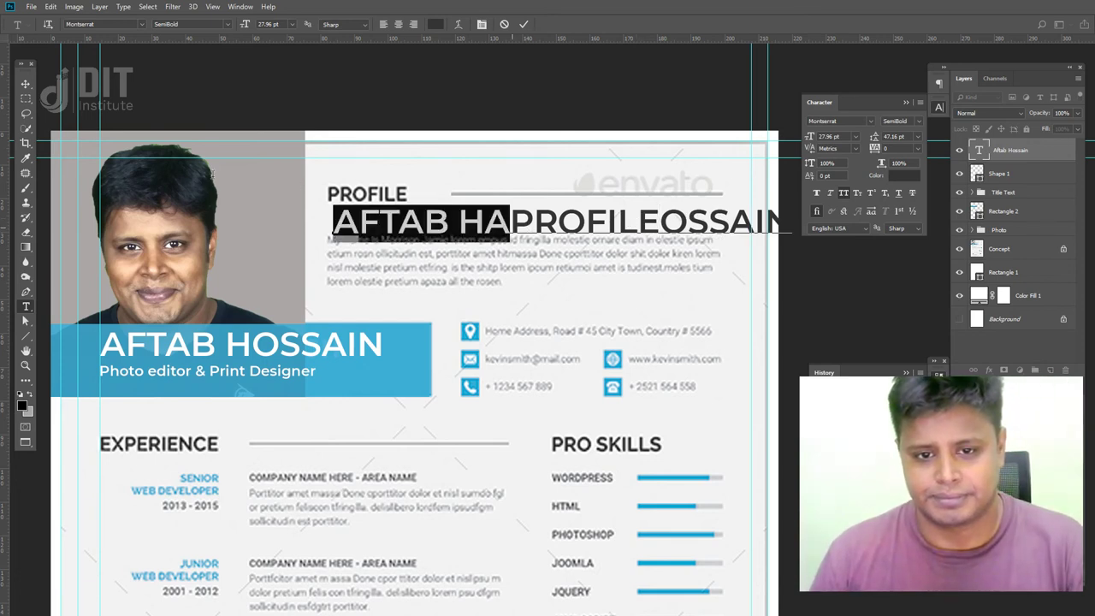
{"action": "key", "text": "BackSpace"}
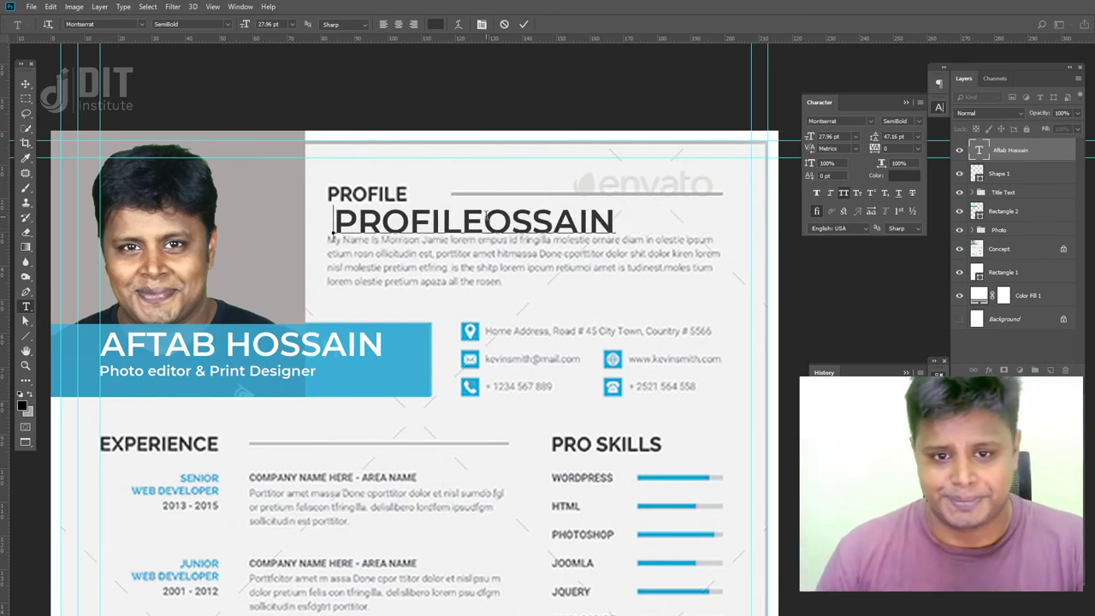
{"action": "left_click_drag", "start_coordinate": [485, 215], "coordinate": [614, 221]}
{"action": "key", "text": "BackSpace"}
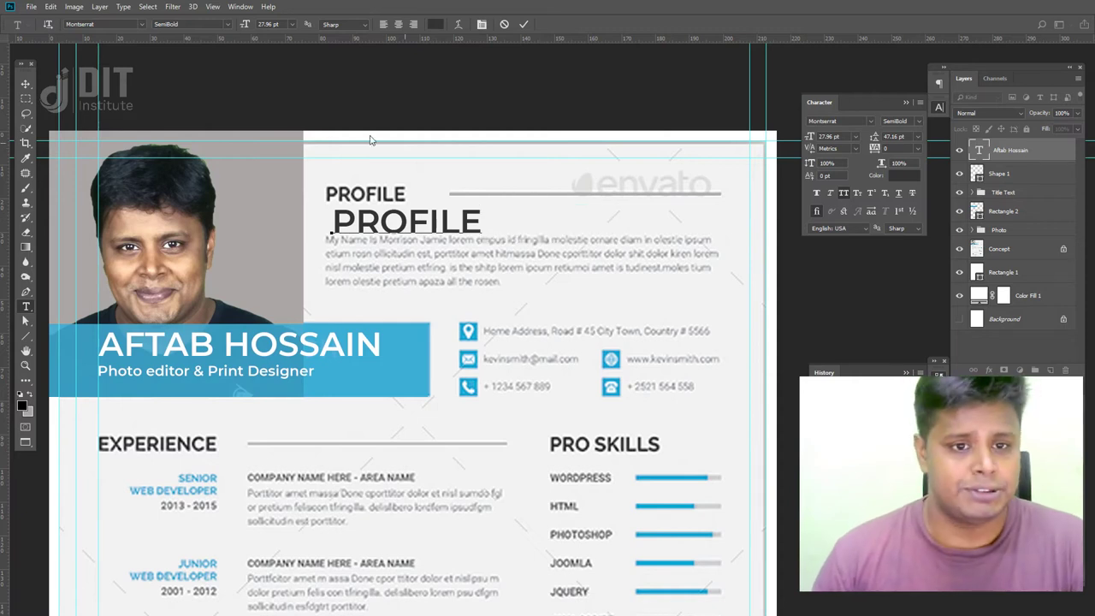
{"action": "left_click", "coordinate": [26, 83]}
- Shrink the PROFILE text with Free Transform and set its font size to 15 pt
{"action": "key", "text": "ctrl+t"}
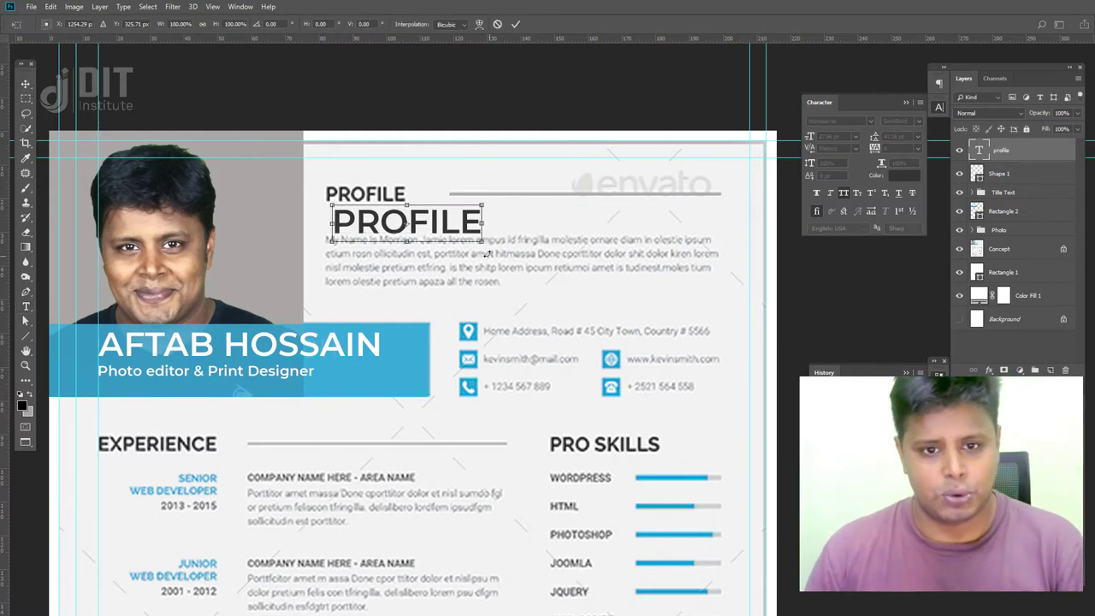
{"action": "left_click_drag", "start_coordinate": [483, 243], "coordinate": [399, 200]}
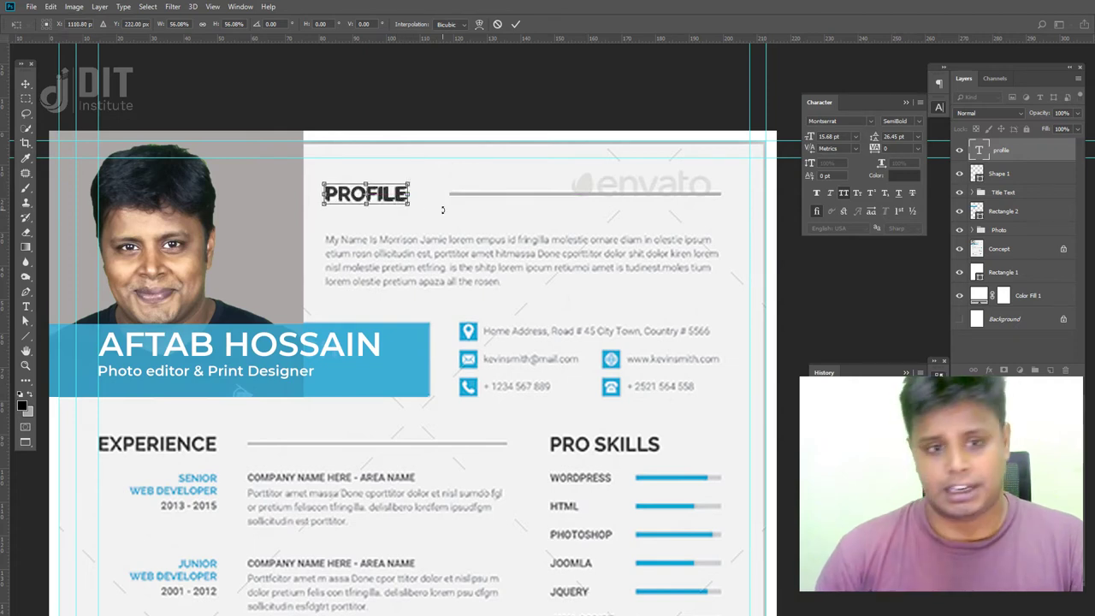
{"action": "key", "text": "Return"}
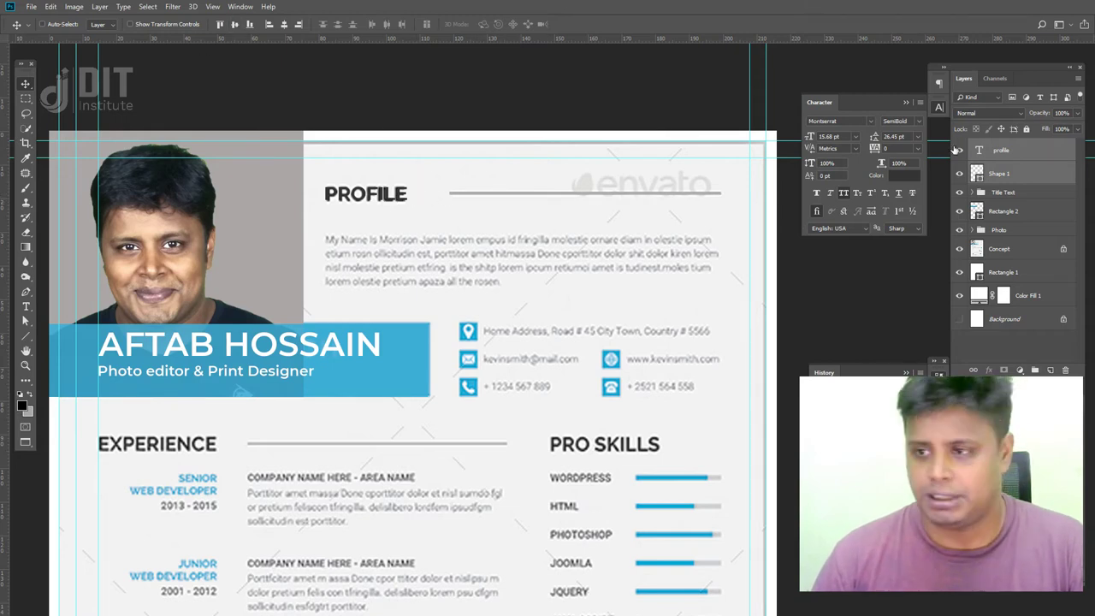
{"action": "left_click", "coordinate": [959, 249]}
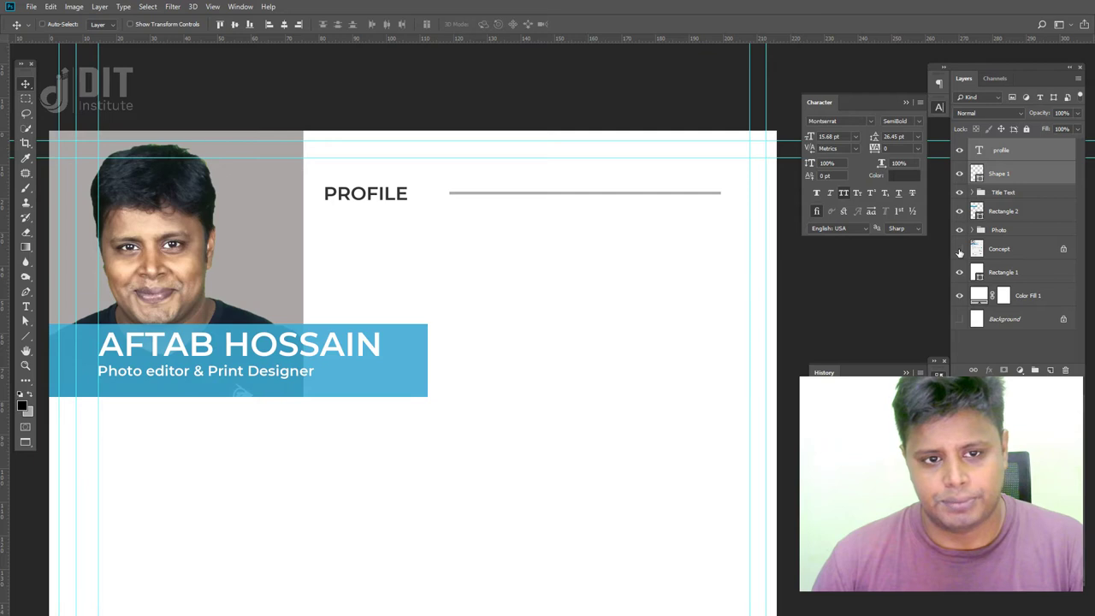
{"action": "left_click", "coordinate": [959, 249]}
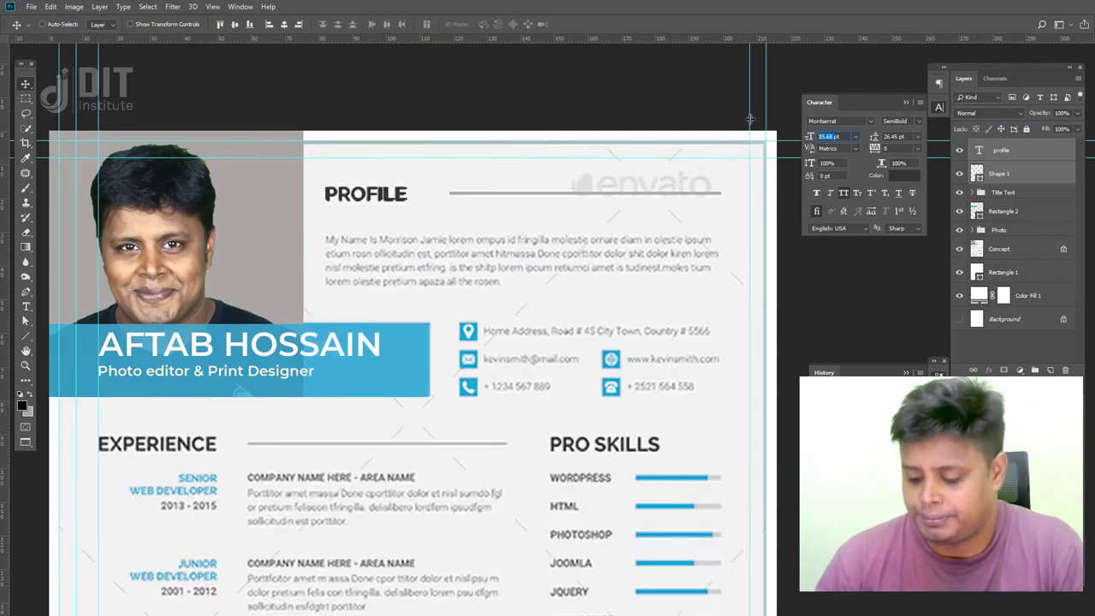
{"action": "type", "text": "15"}
{"action": "key", "text": "Return"}
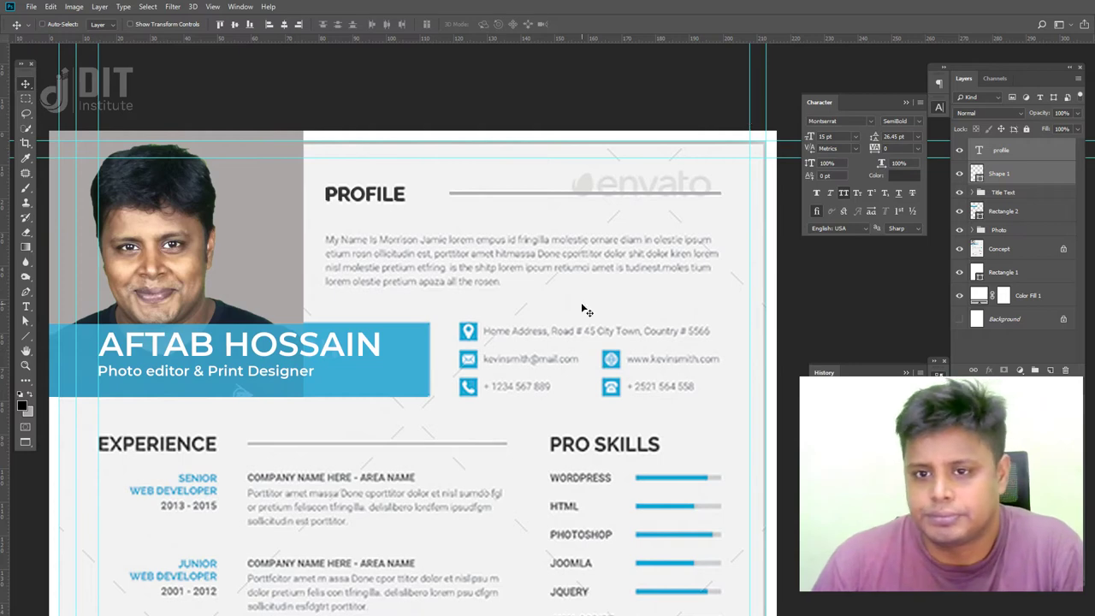
{"action": "scroll", "coordinate": [419, 355], "scroll_direction": "up", "scroll_amount": 2}
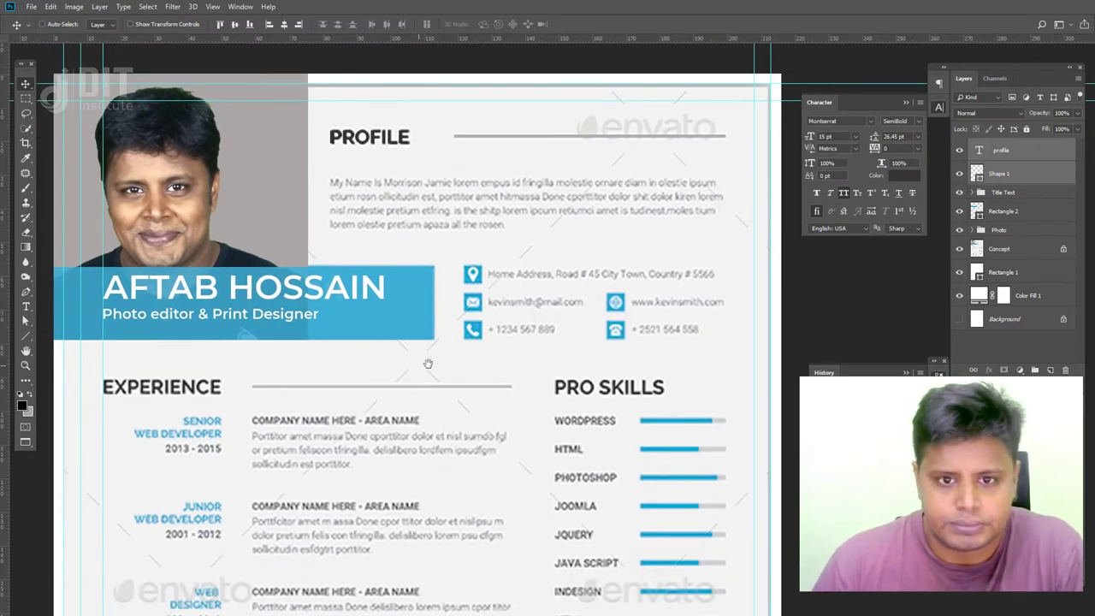
{"action": "scroll", "coordinate": [372, 346], "scroll_direction": "down", "scroll_amount": 2}
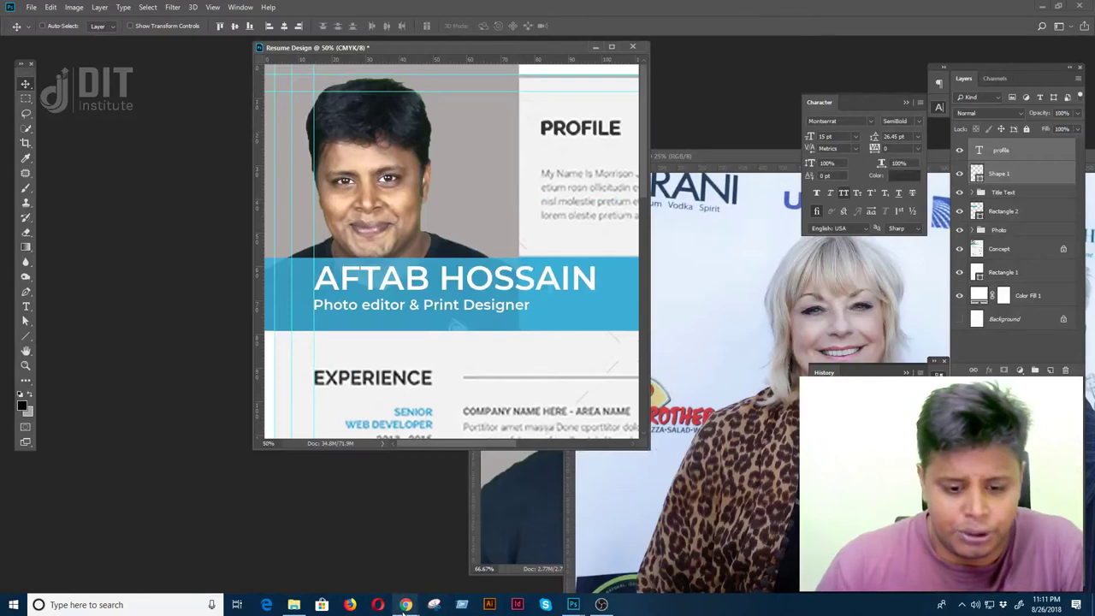
- In Chrome, run a web search for 'demo text'
{"action": "mouse_move", "coordinate": [405, 604]}
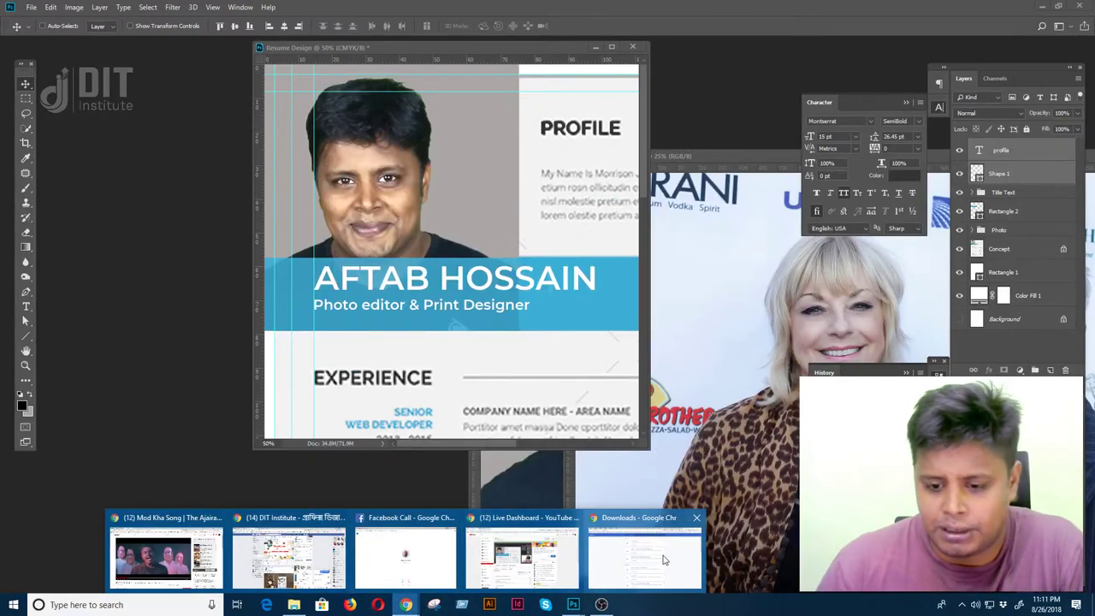
{"action": "left_click", "coordinate": [641, 547]}
{"action": "left_click", "coordinate": [881, 9]}
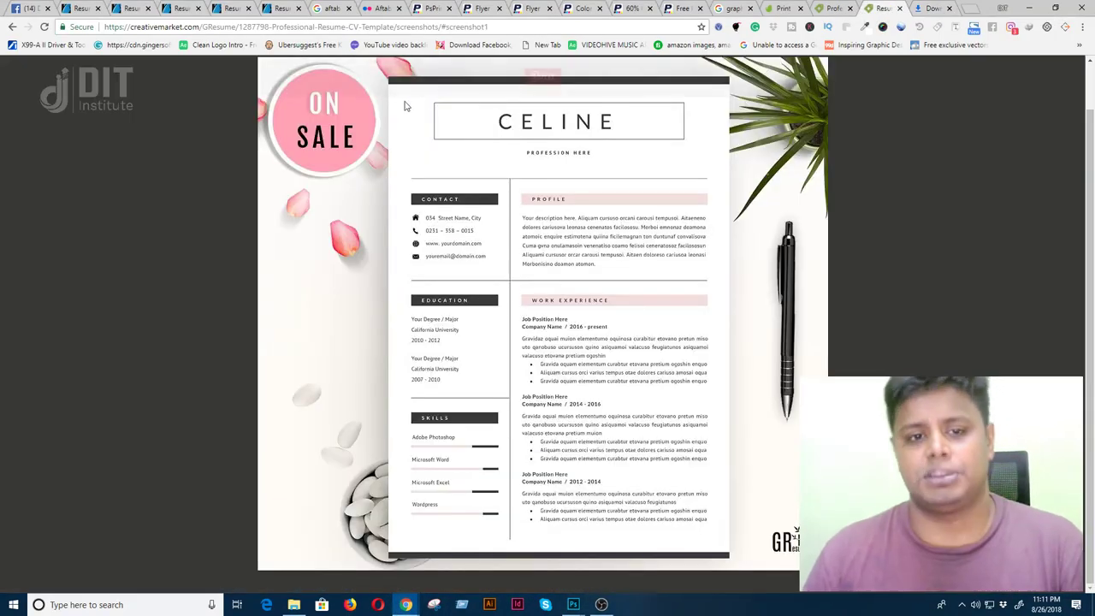
{"action": "left_click", "coordinate": [419, 31]}
{"action": "type", "text": "dem"}
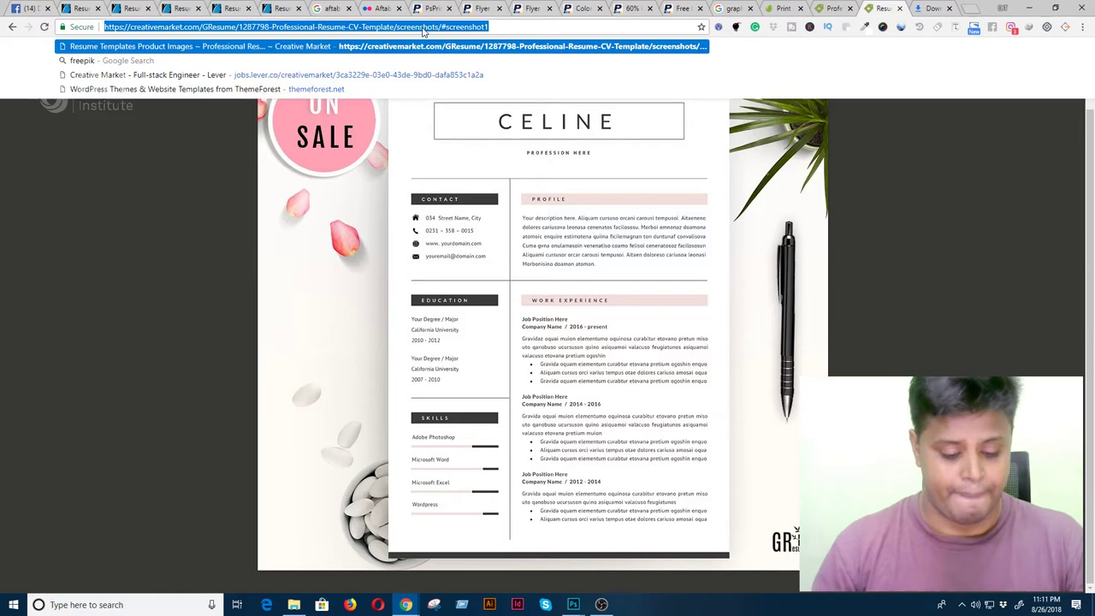
{"action": "type", "text": "o"}
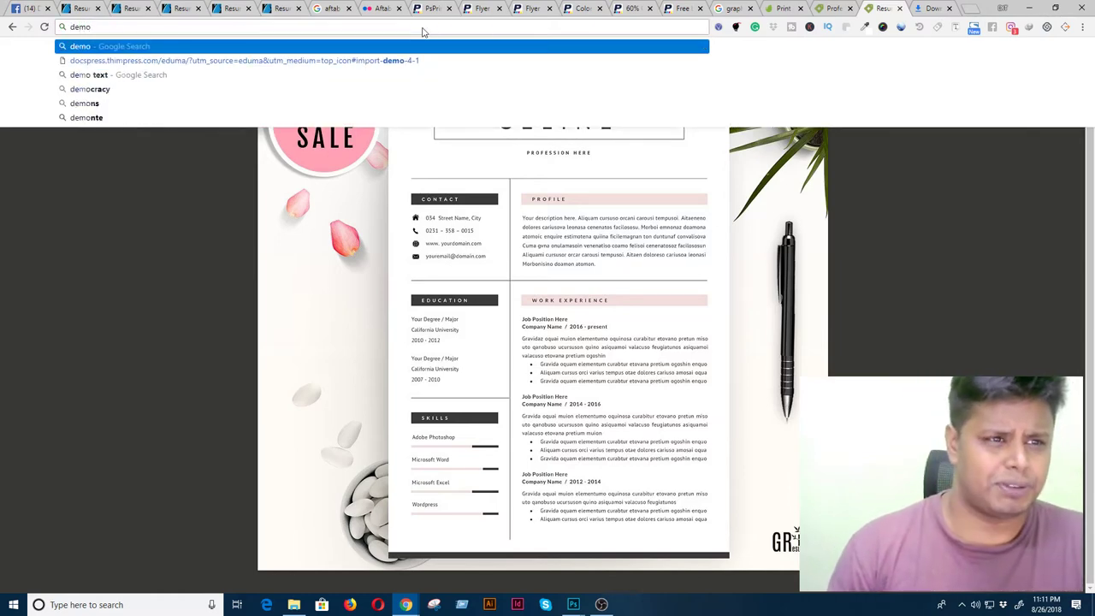
{"action": "key", "text": "Down"}
{"action": "key", "text": "Down"}
{"action": "key", "text": "Return"}
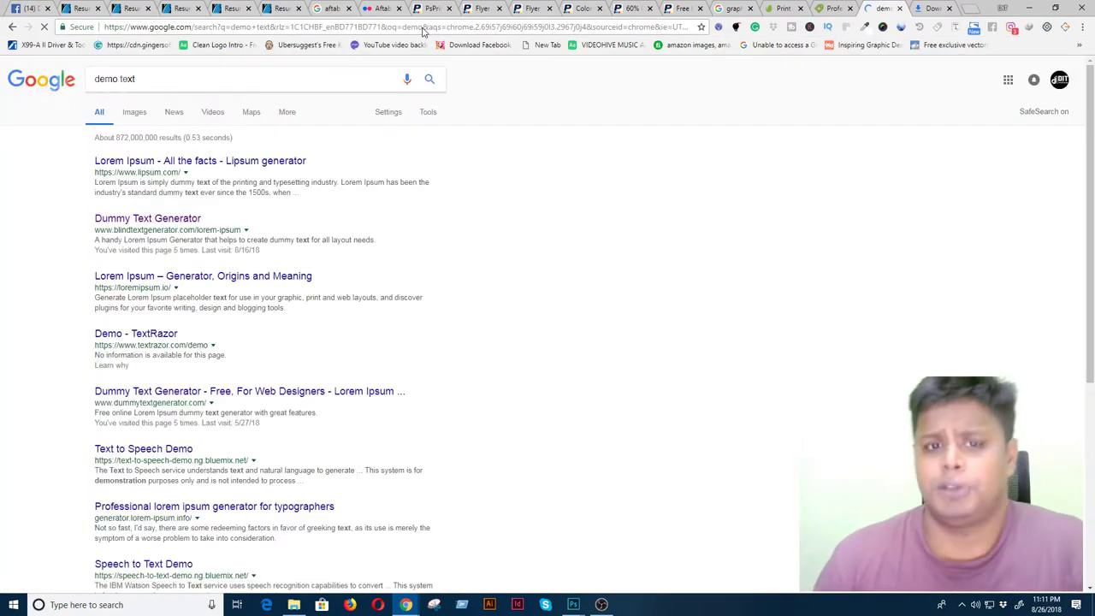
- Open the Dummy Text Generator result in a new tab, view it, then return to Photoshop
{"action": "right_click", "coordinate": [122, 221]}
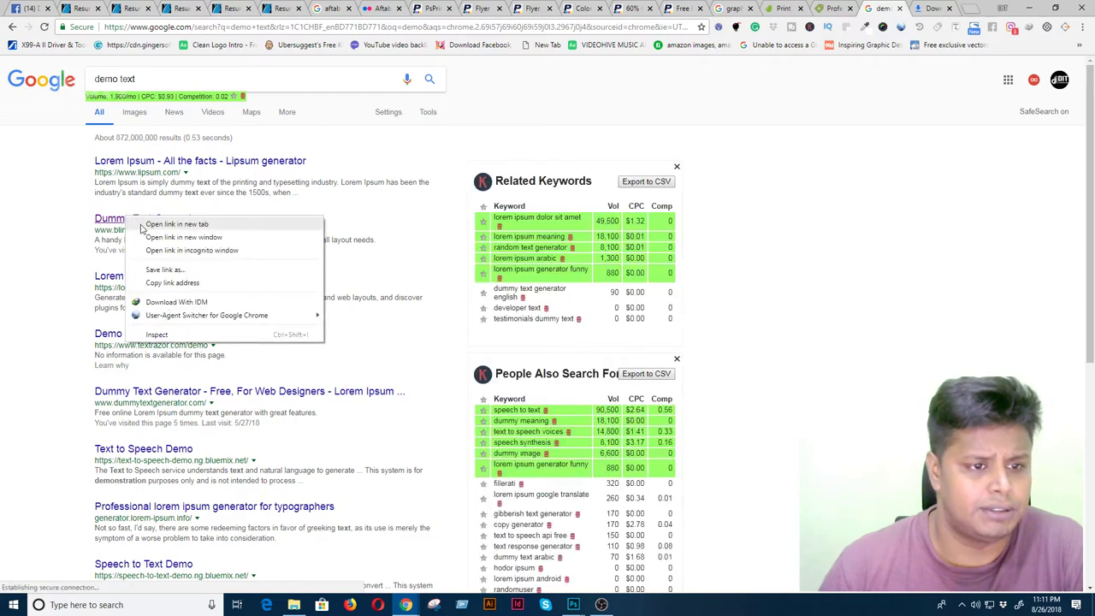
{"action": "left_click", "coordinate": [154, 224]}
{"action": "left_click", "coordinate": [887, 9]}
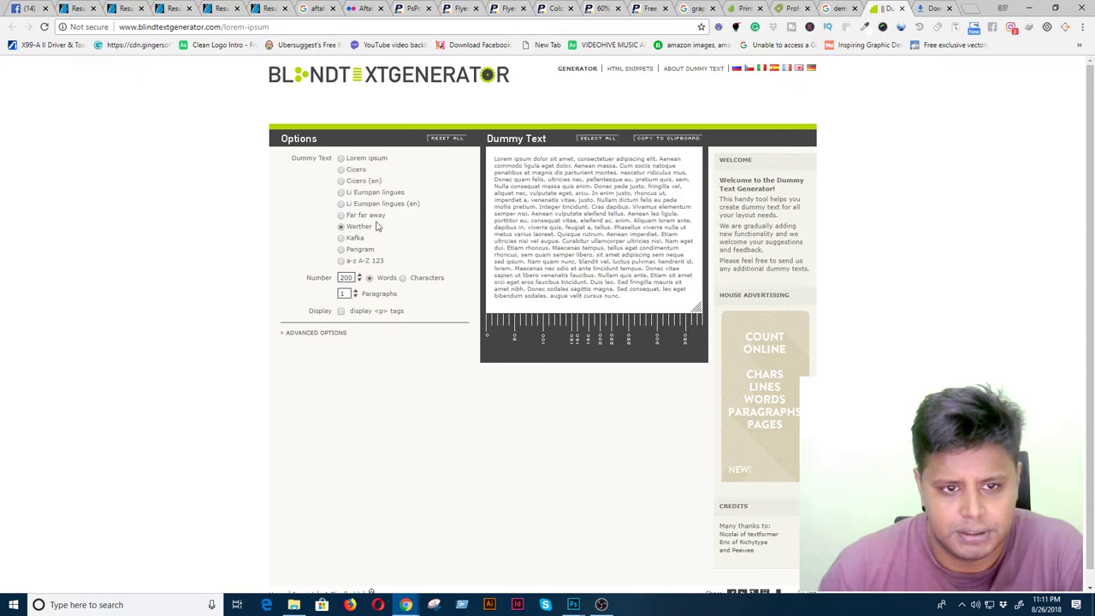
{"action": "left_click", "coordinate": [1027, 8]}
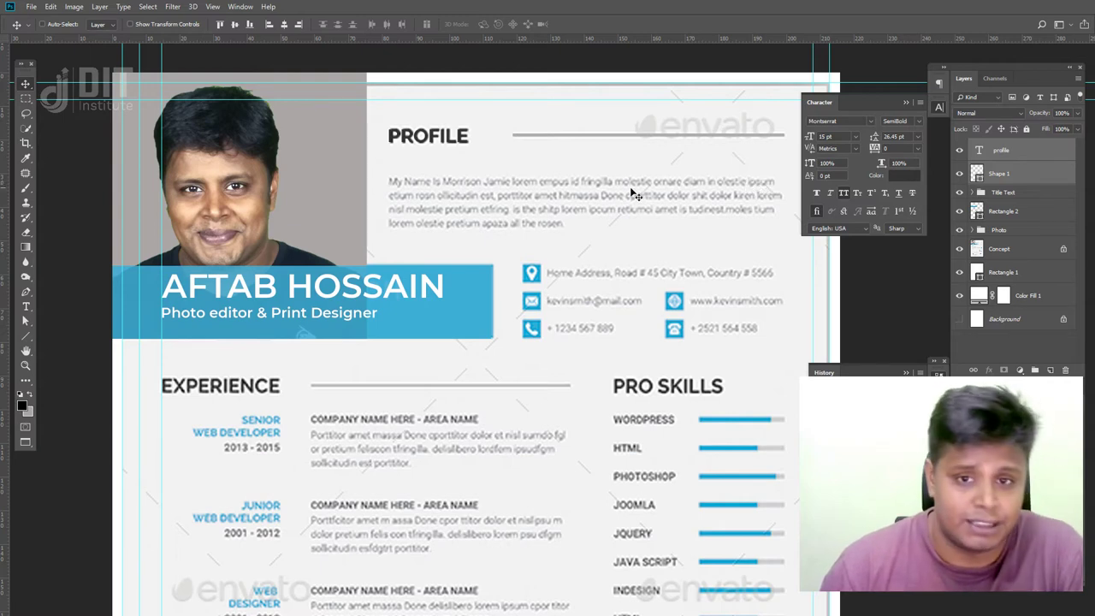
{"action": "left_click_drag", "start_coordinate": [646, 235], "coordinate": [570, 237]}
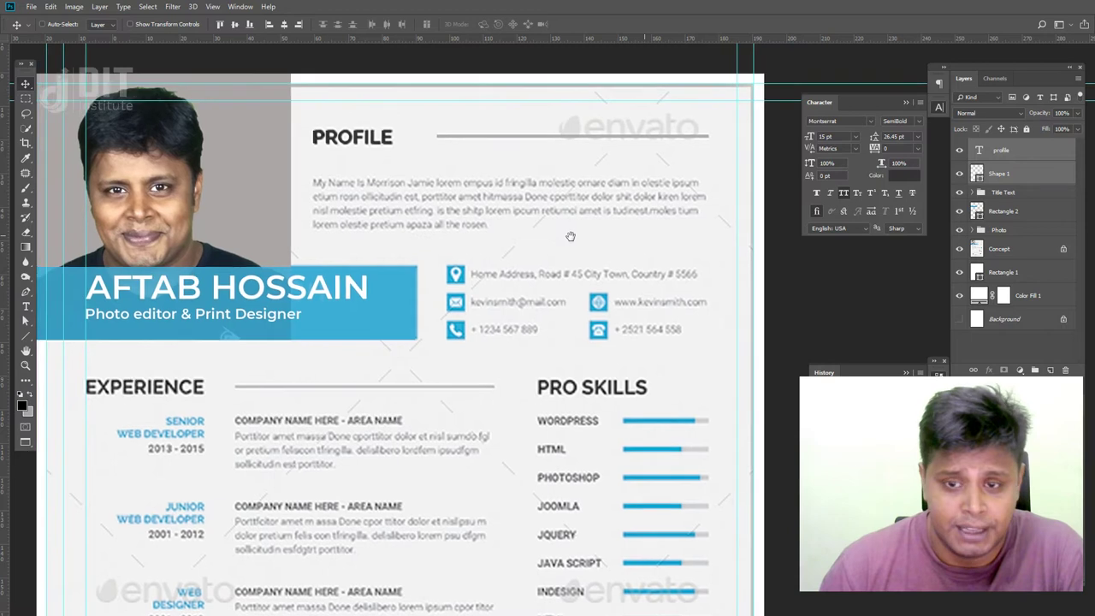
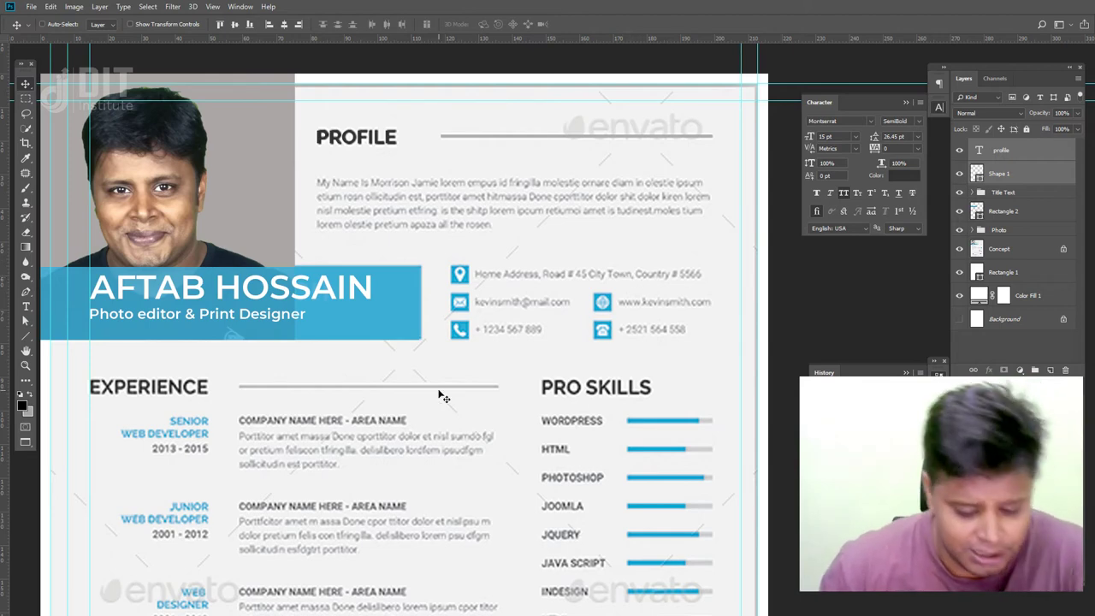
- Generate a 70-word Werther dummy paragraph in Blind Text Generator, select it, and return to Photoshop
{"action": "key", "text": "f"}
{"action": "key", "text": "f"}
{"action": "mouse_move", "coordinate": [405, 604]}
{"action": "left_click", "coordinate": [646, 556]}
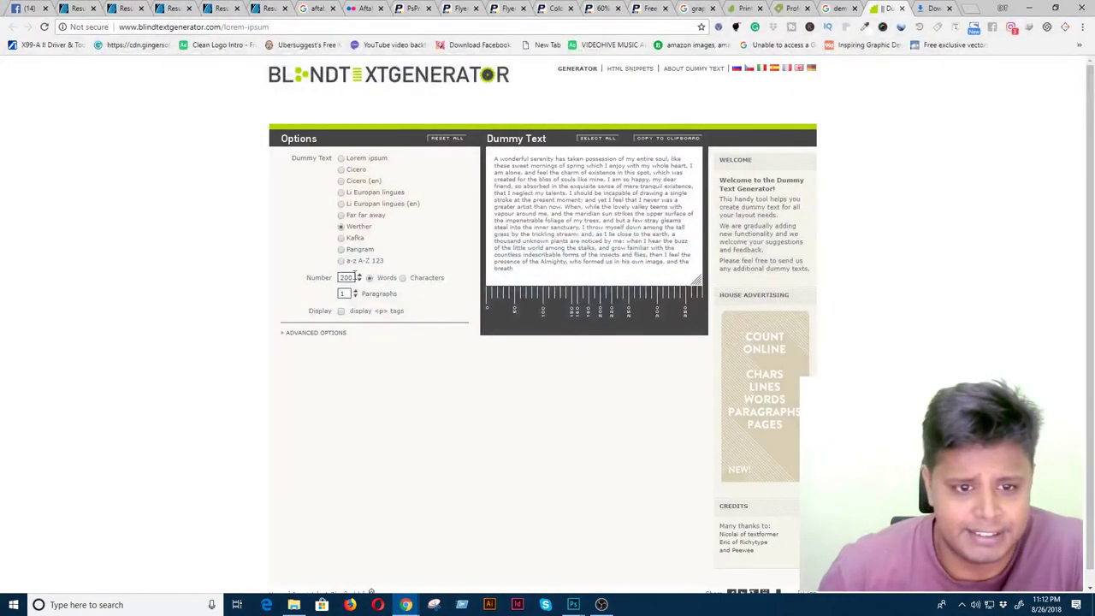
{"action": "type", "text": "70"}
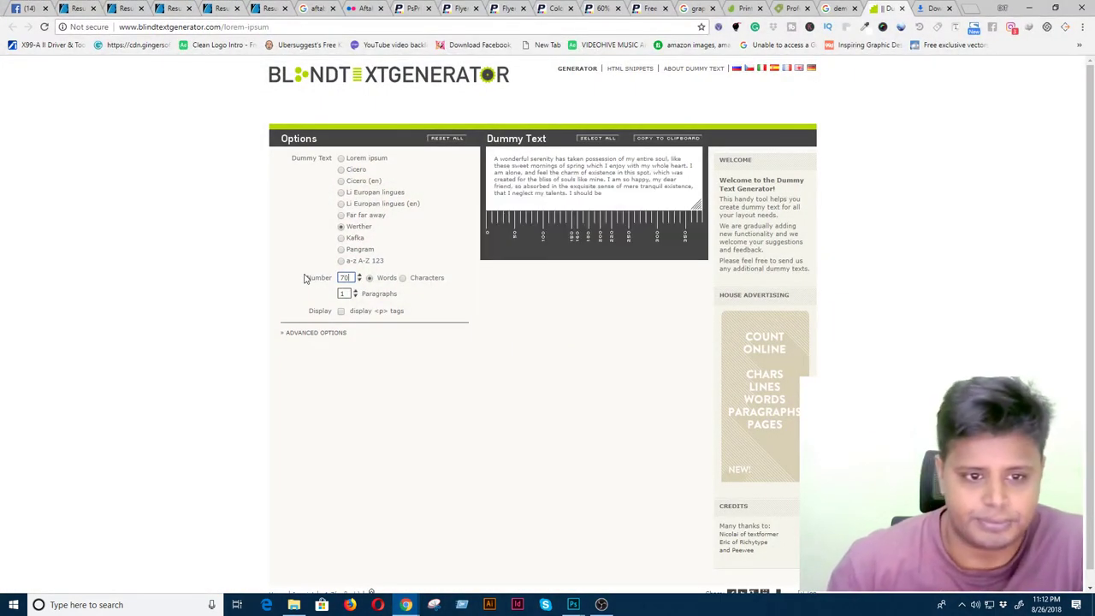
{"action": "left_click_drag", "start_coordinate": [604, 199], "coordinate": [497, 159]}
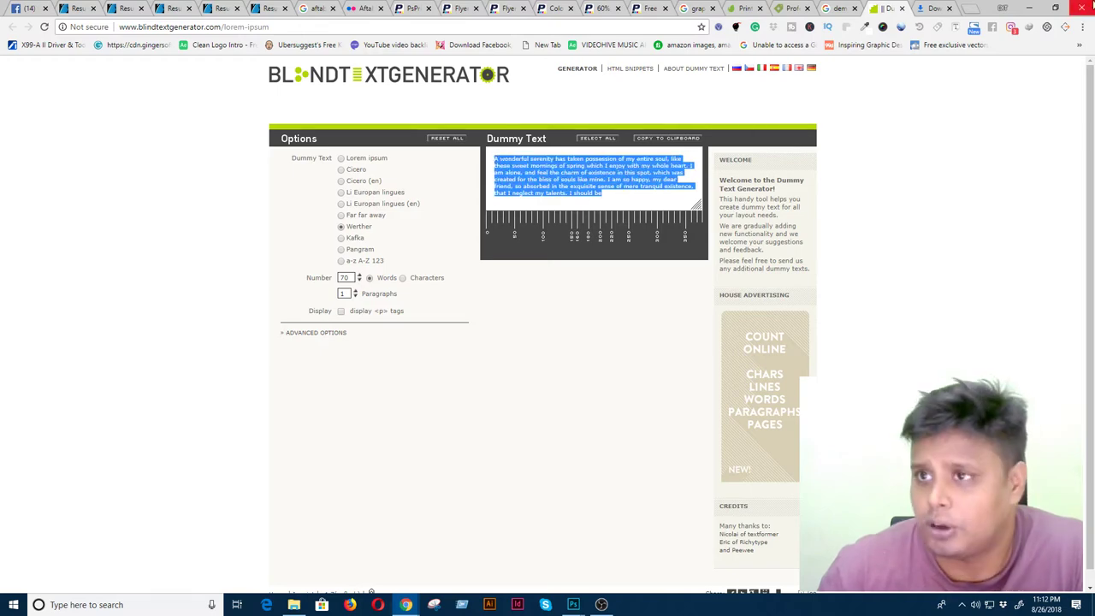
{"action": "left_click", "coordinate": [1029, 7]}
{"action": "key", "text": "f"}
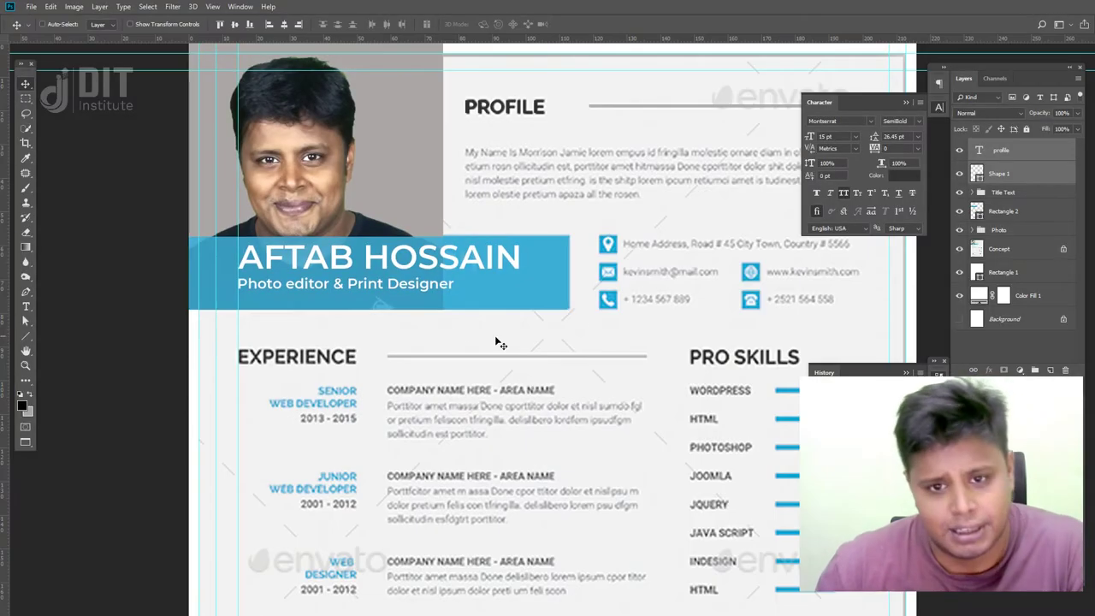
- Draw a paragraph text box for the dummy text and set it to 8 pt with Auto leading
{"action": "left_click", "coordinate": [29, 308]}
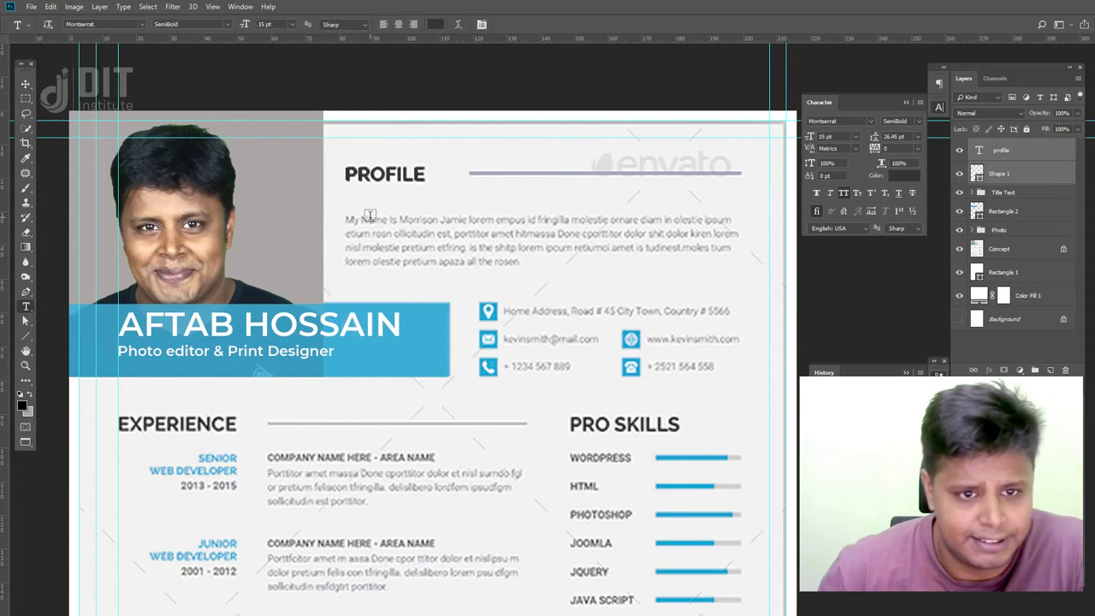
{"action": "left_click_drag", "start_coordinate": [342, 215], "coordinate": [741, 282]}
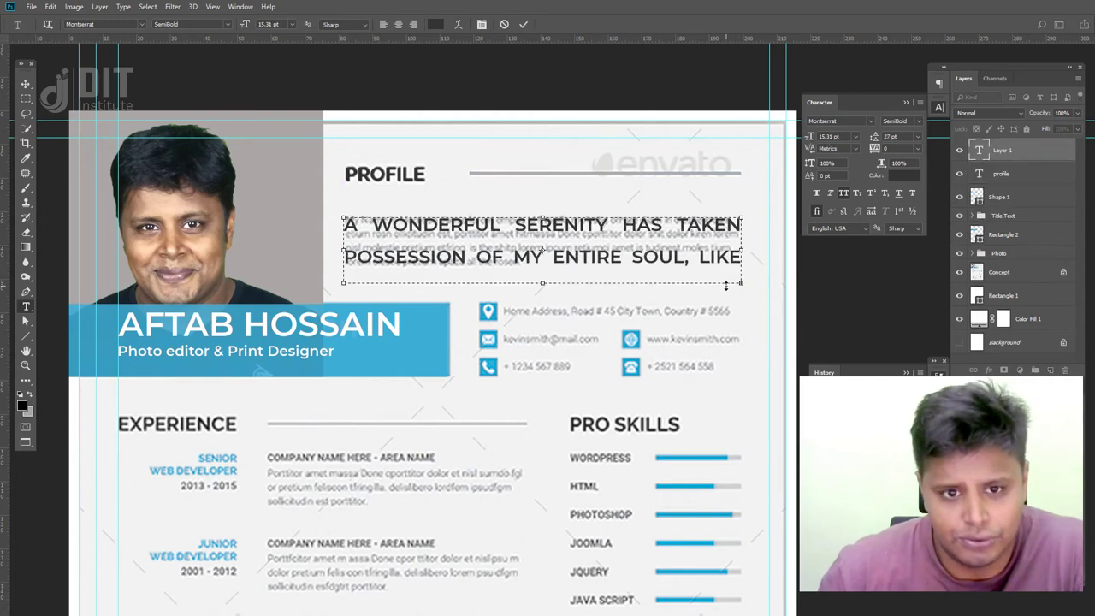
{"action": "key", "text": "ctrl+a"}
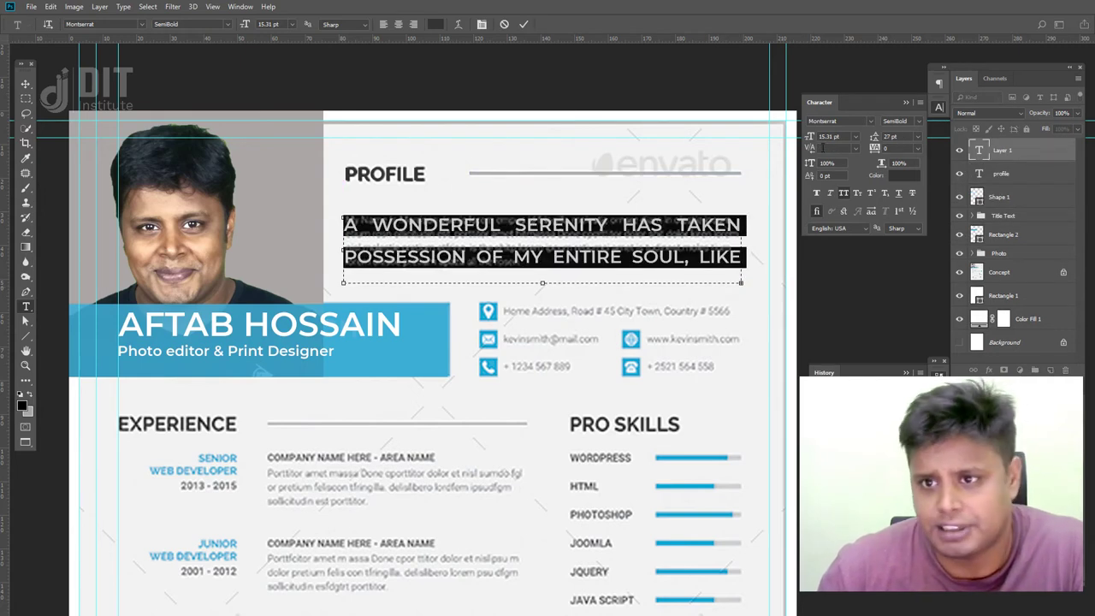
{"action": "left_click", "coordinate": [812, 138]}
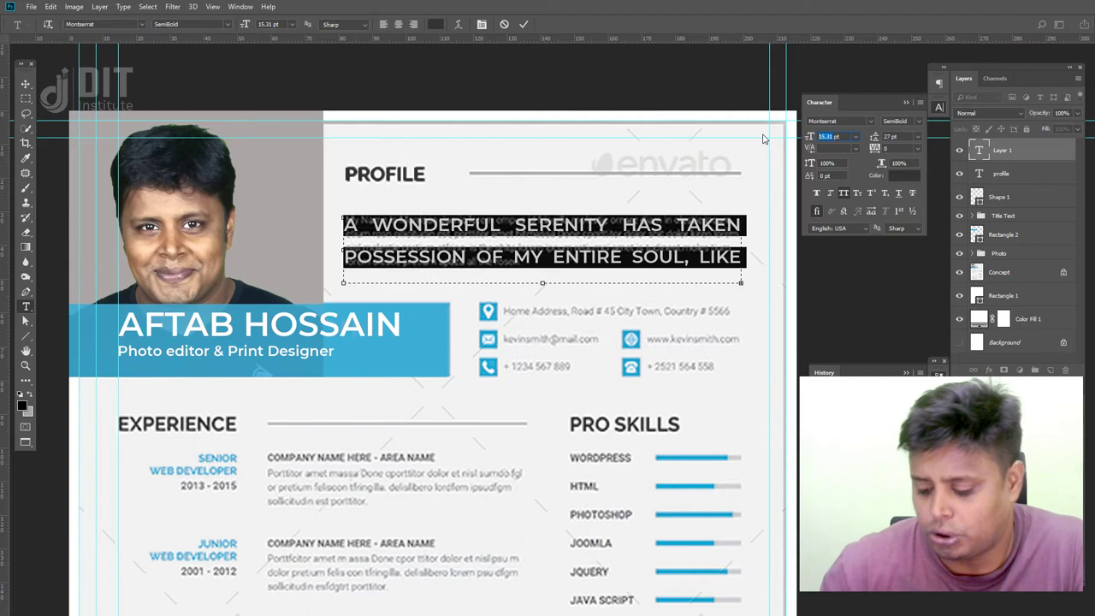
{"action": "type", "text": "10"}
{"action": "key", "text": "Return"}
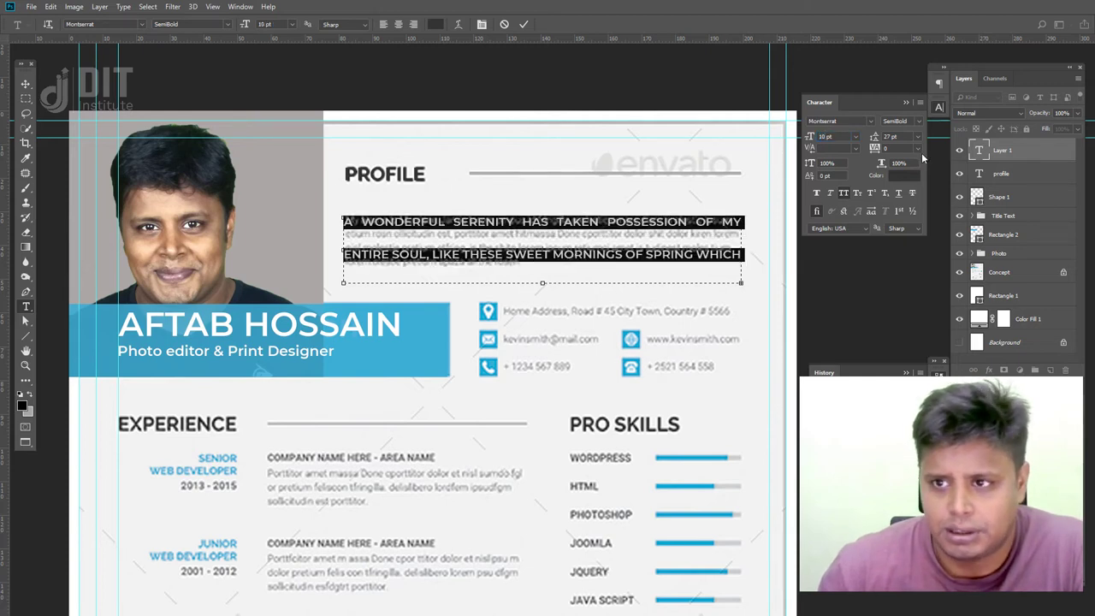
{"action": "left_click", "coordinate": [917, 137]}
{"action": "left_click", "coordinate": [917, 147]}
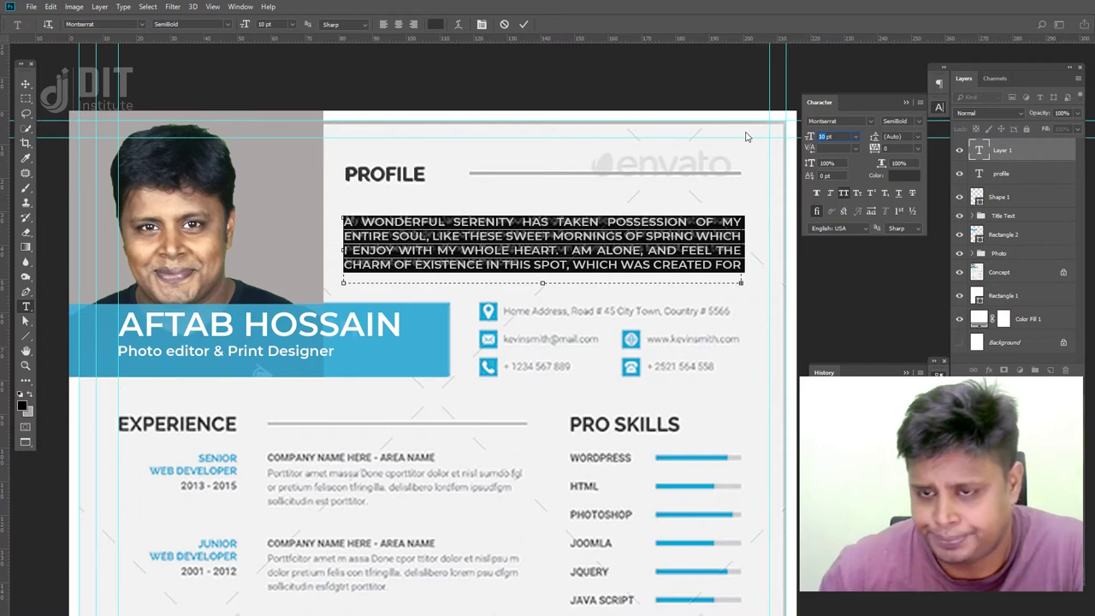
{"action": "type", "text": "8"}
{"action": "key", "text": "Return"}
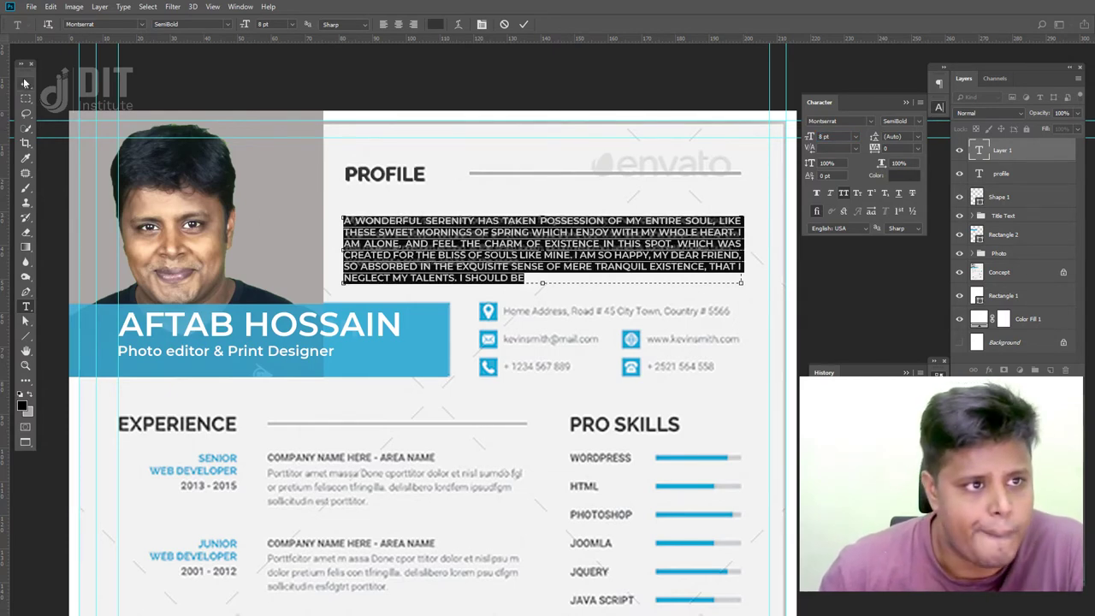
- Turn off All Caps, set Regular weight, and move the paragraph under the PROFILE heading
{"action": "left_click", "coordinate": [25, 83]}
{"action": "left_click_drag", "start_coordinate": [539, 265], "coordinate": [534, 318]}
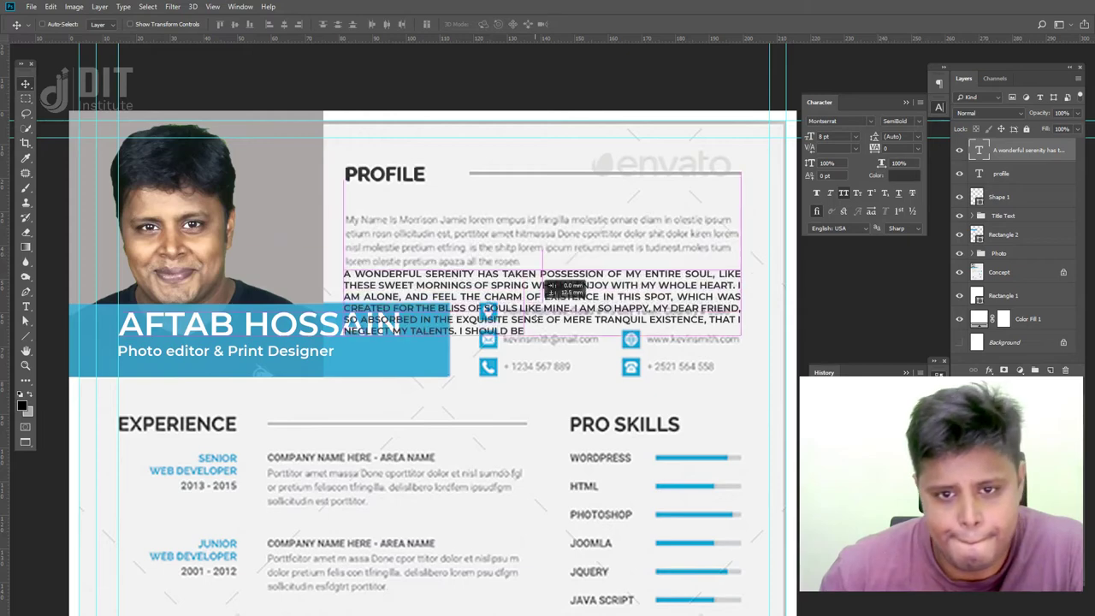
{"action": "left_click", "coordinate": [841, 194]}
{"action": "left_click_drag", "start_coordinate": [605, 323], "coordinate": [597, 310]}
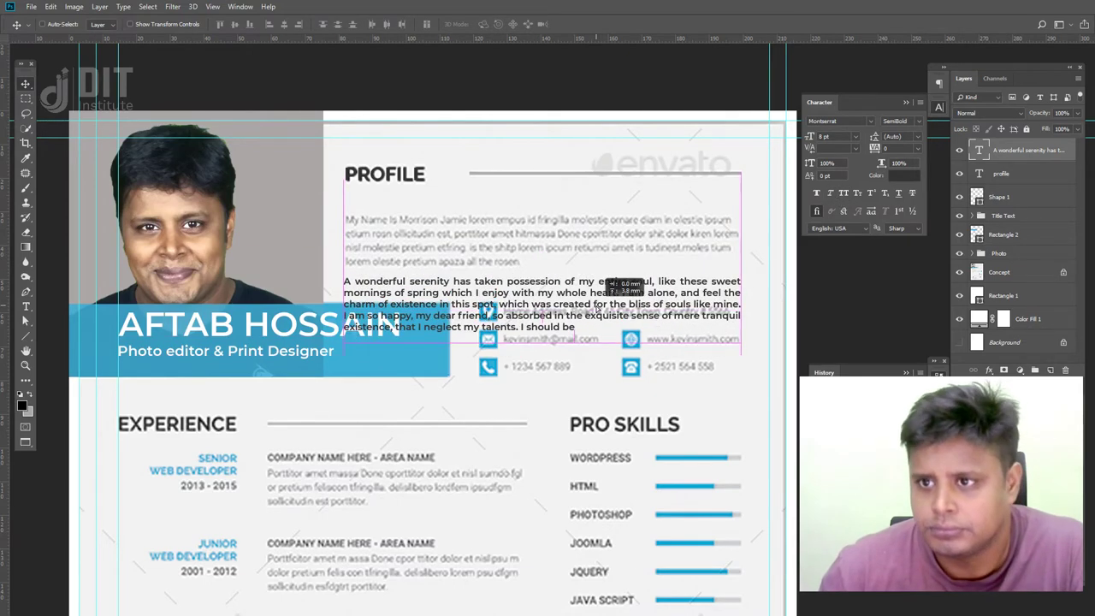
{"action": "left_click", "coordinate": [919, 123]}
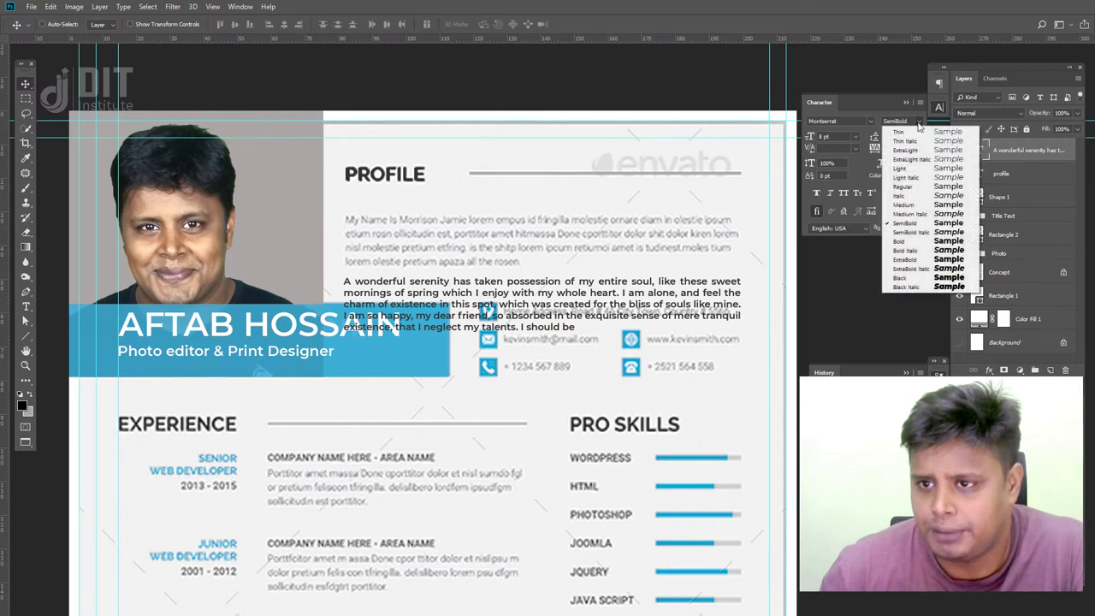
{"action": "left_click", "coordinate": [917, 187]}
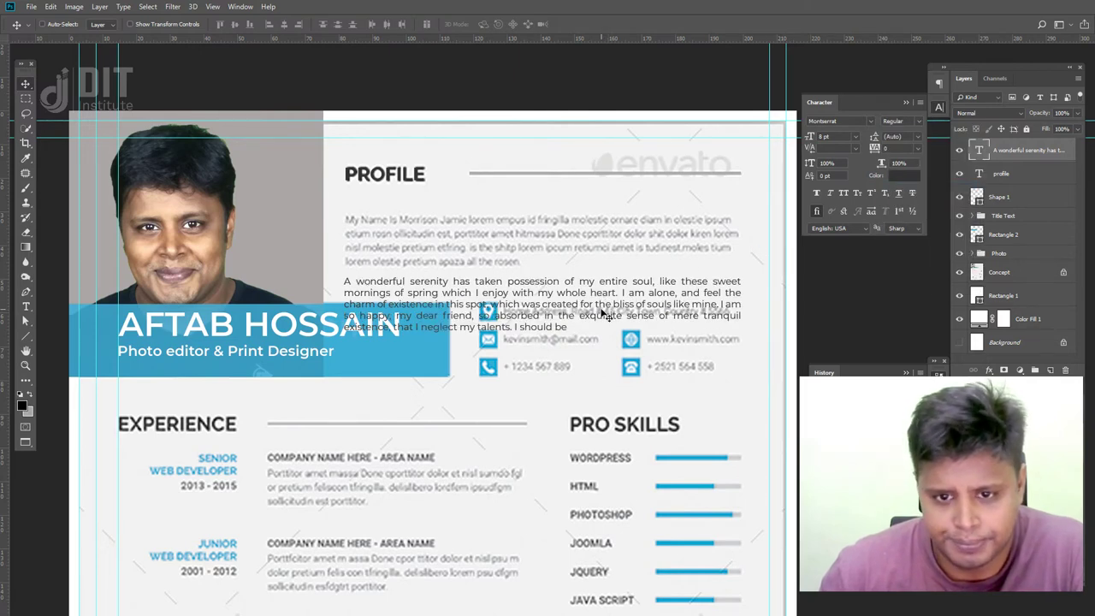
{"action": "left_click_drag", "start_coordinate": [603, 303], "coordinate": [600, 242]}
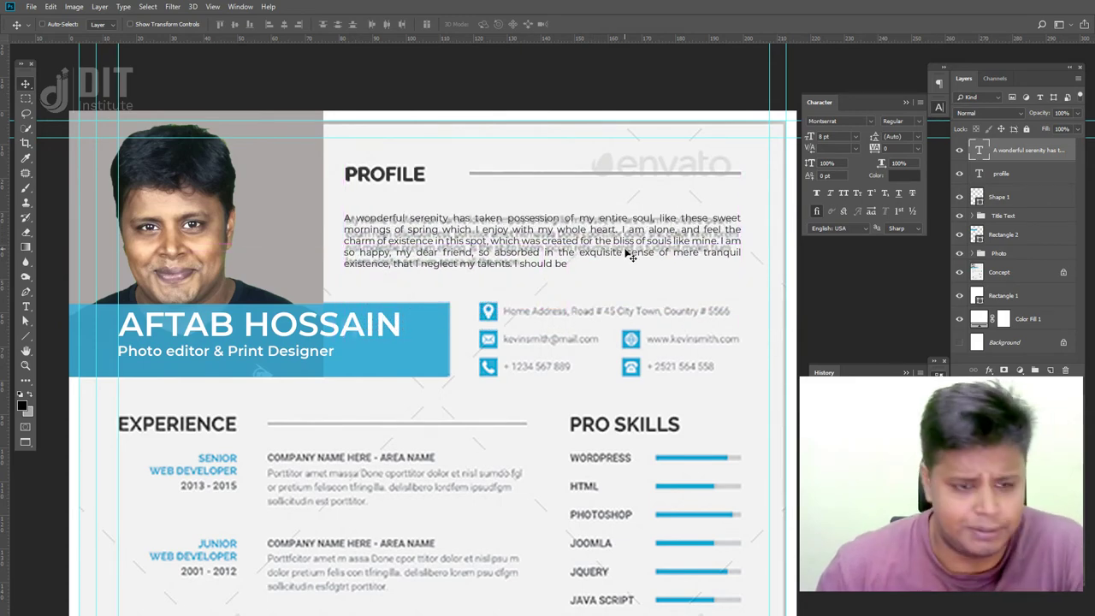
- Delete the trailing words 'I should be' so it ends at 'talents.', align it, and hide Concept
{"action": "key", "text": "t"}
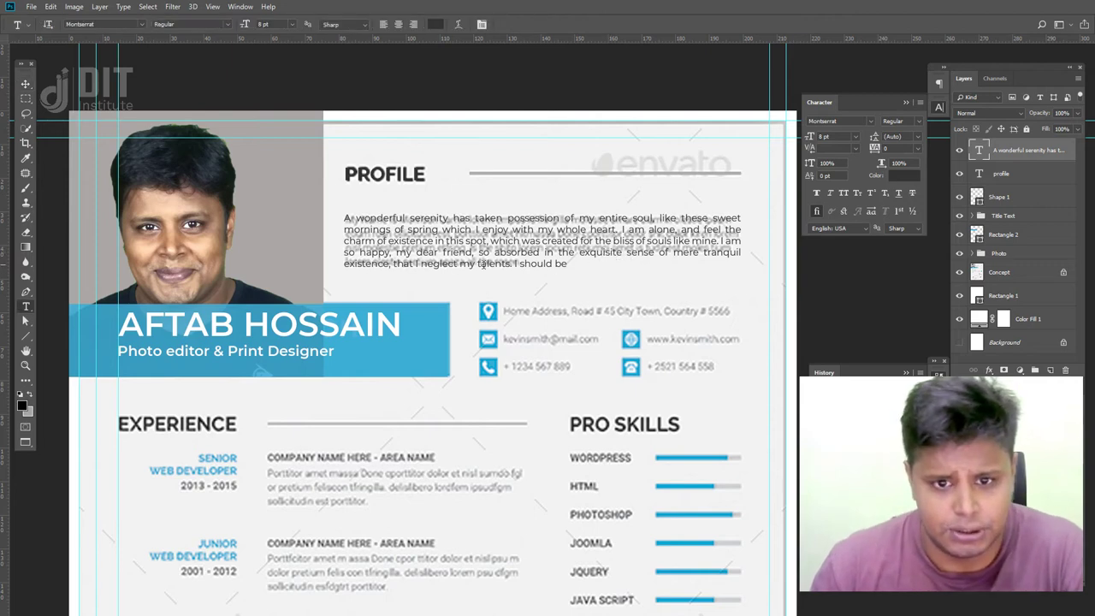
{"action": "left_click_drag", "start_coordinate": [514, 264], "coordinate": [572, 265]}
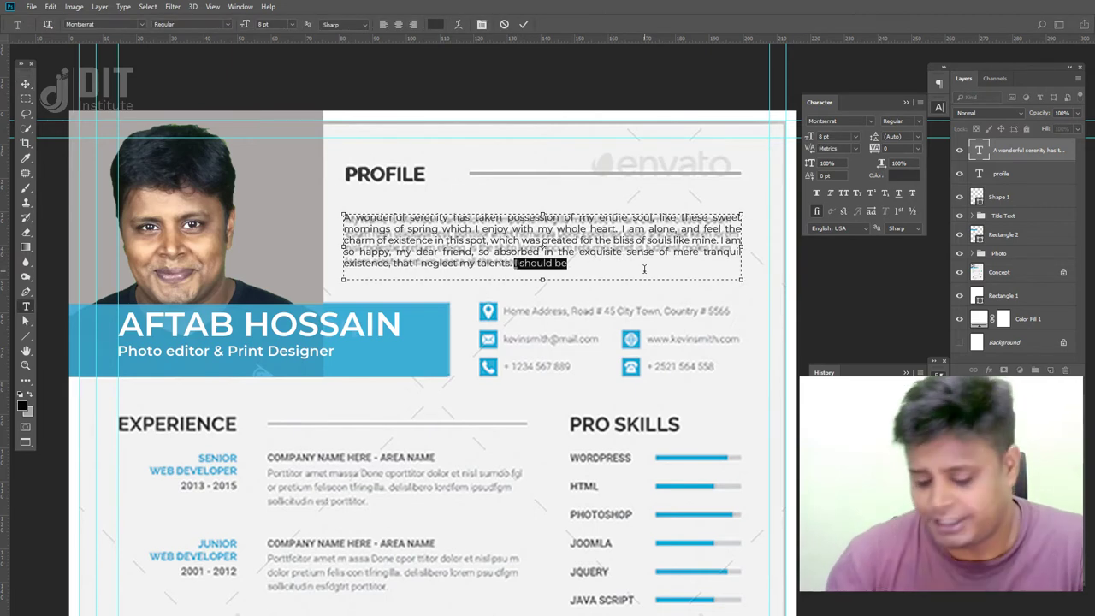
{"action": "key", "text": "BackSpace"}
{"action": "left_click", "coordinate": [25, 83]}
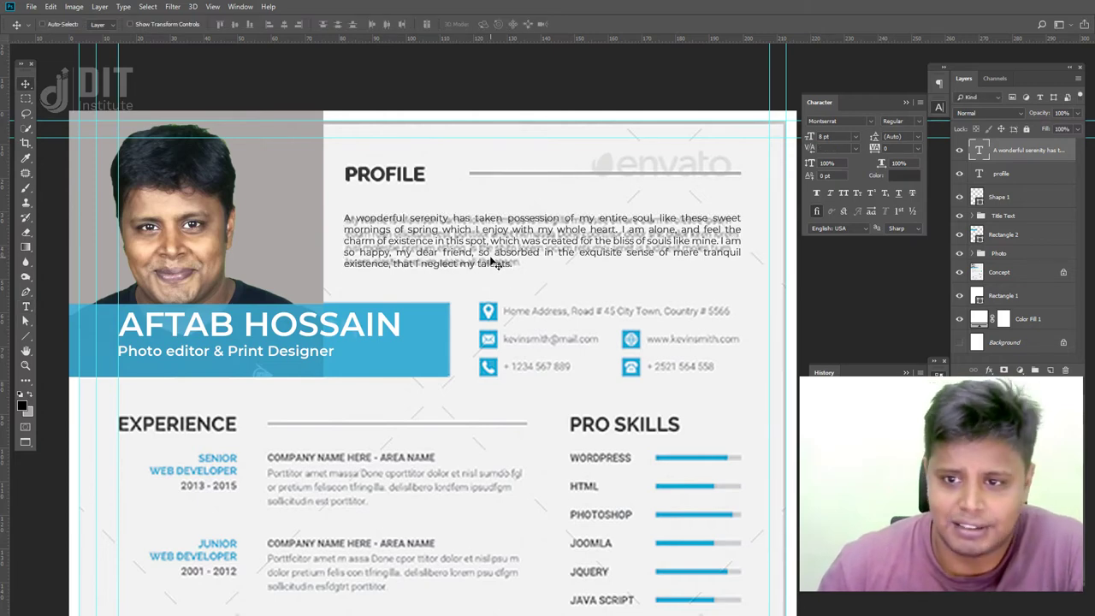
{"action": "left_click_drag", "start_coordinate": [494, 266], "coordinate": [494, 262]}
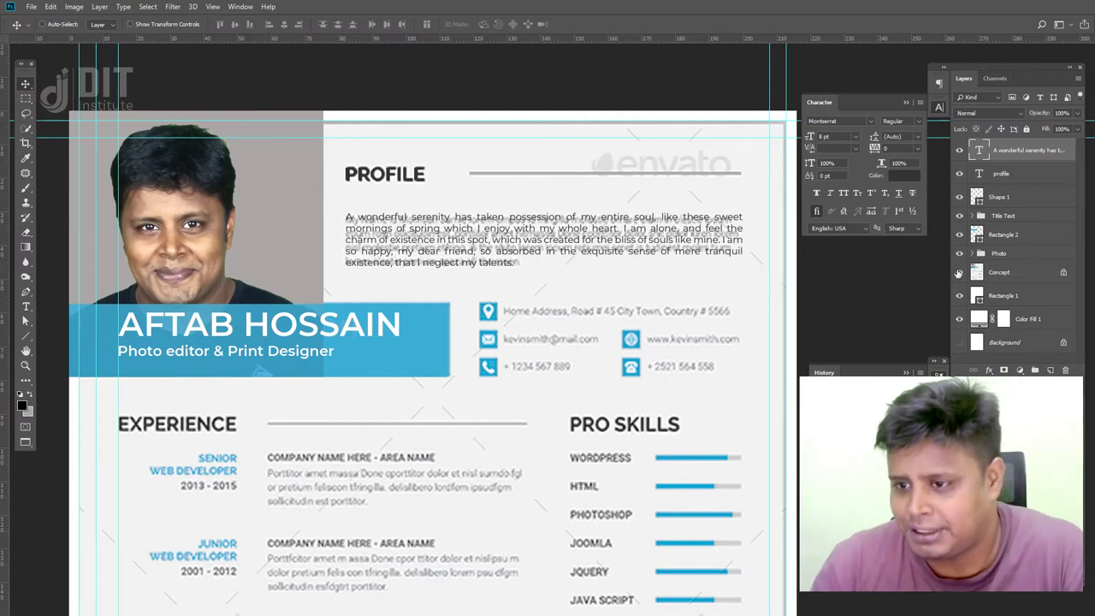
{"action": "left_click", "coordinate": [959, 272]}
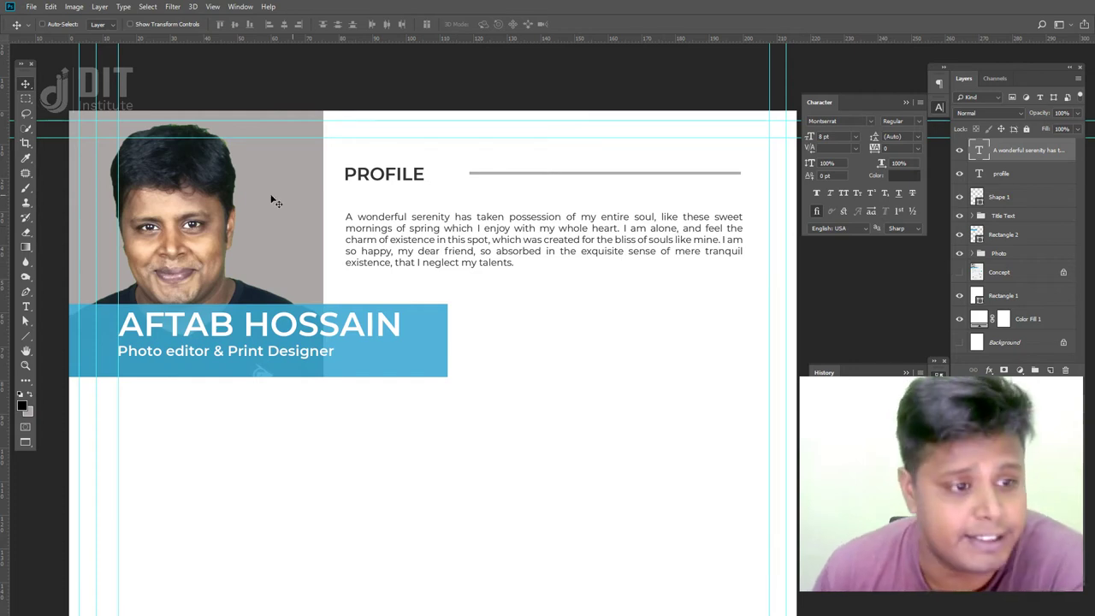
- Apply Justify Last Left to the profile paragraph, then toggle the Concept overlay to compare
{"action": "key", "text": "t"}
{"action": "left_click", "coordinate": [565, 269]}
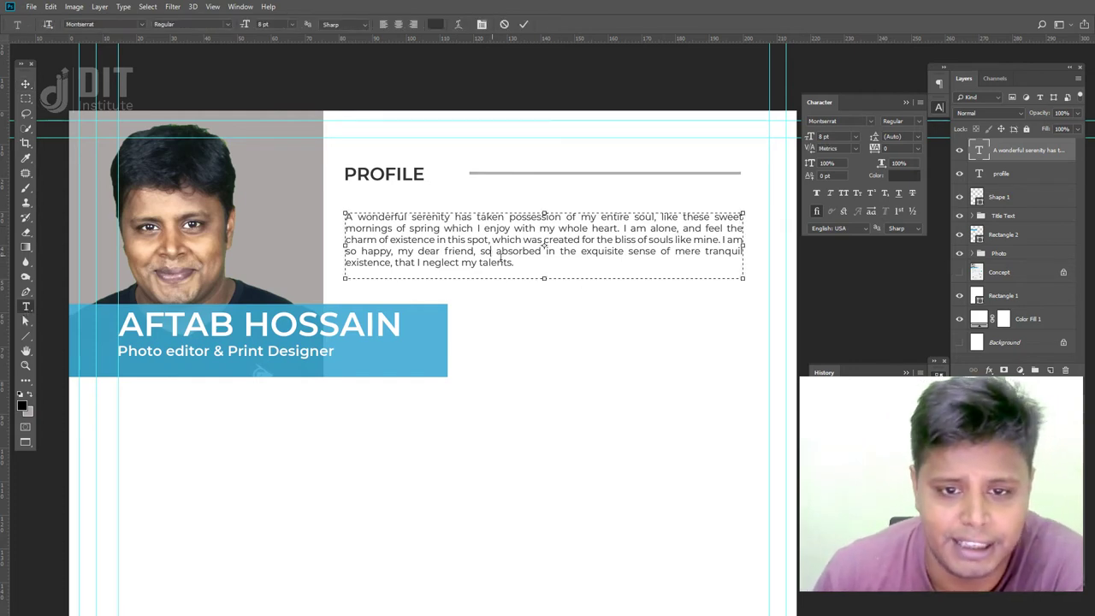
{"action": "key", "text": "ctrl+a"}
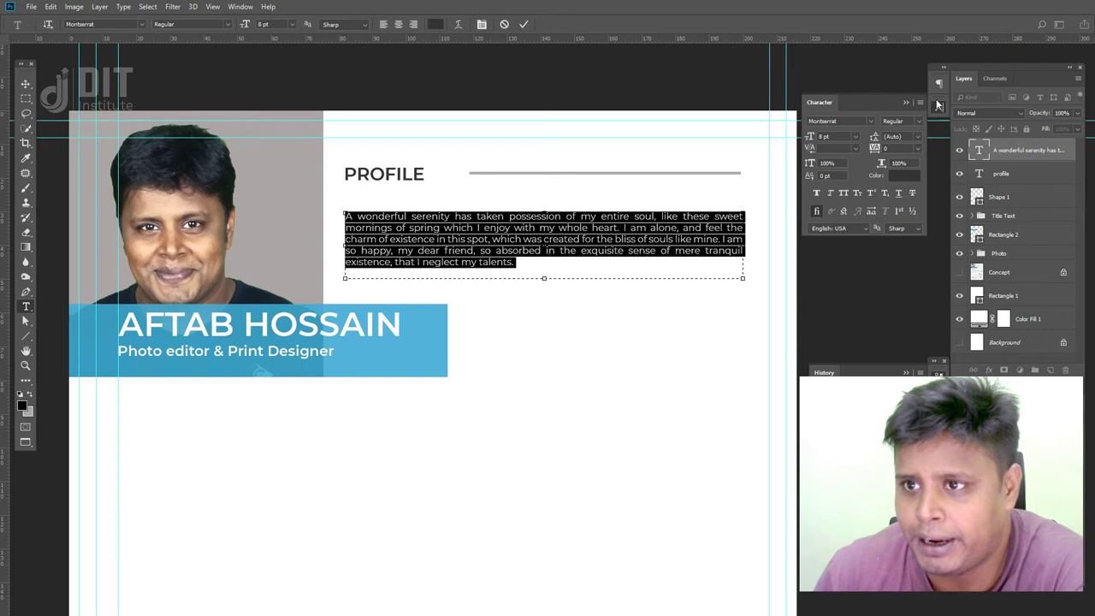
{"action": "left_click", "coordinate": [938, 83]}
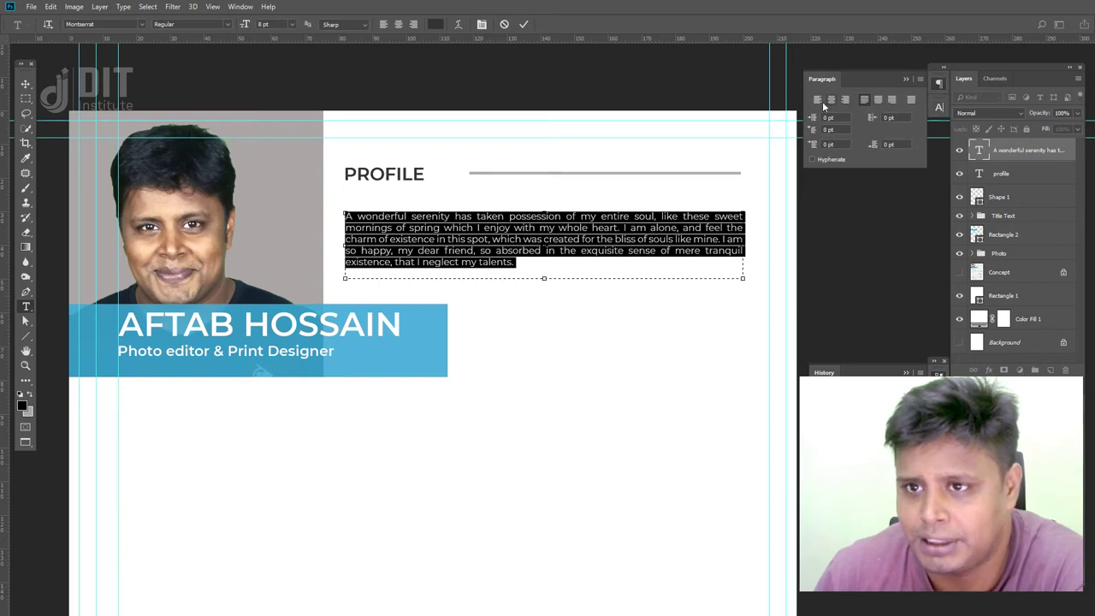
{"action": "left_click", "coordinate": [818, 100]}
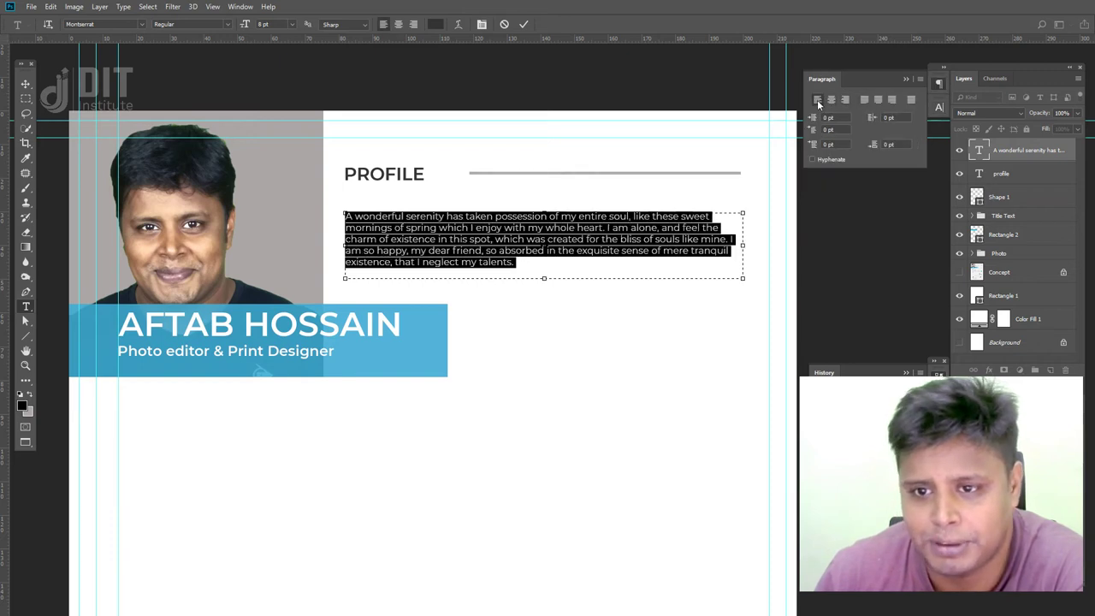
{"action": "left_click", "coordinate": [28, 83]}
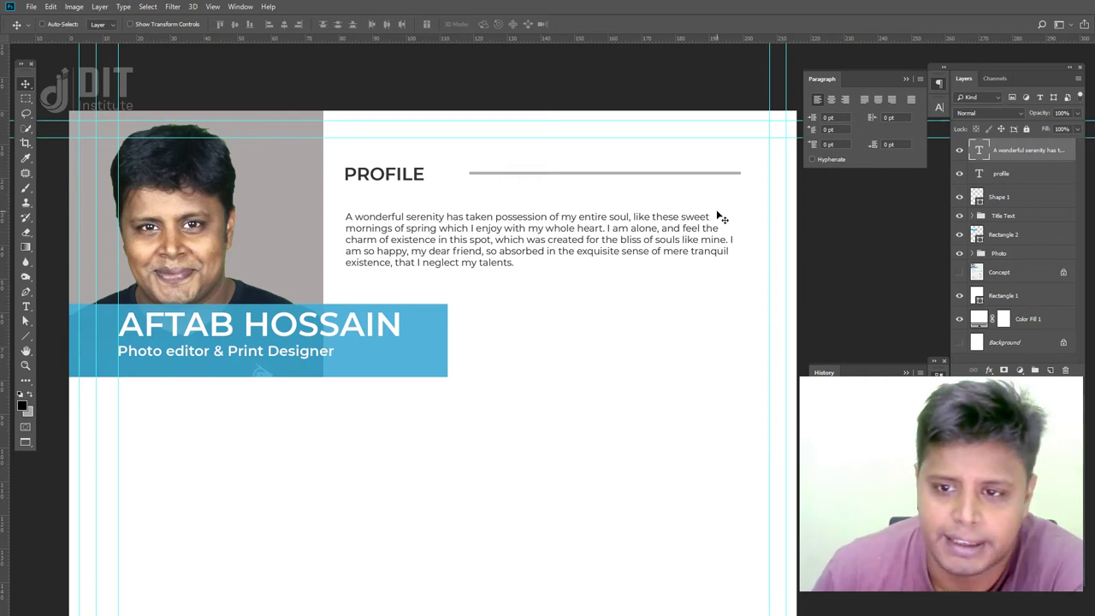
{"action": "left_click", "coordinate": [865, 99]}
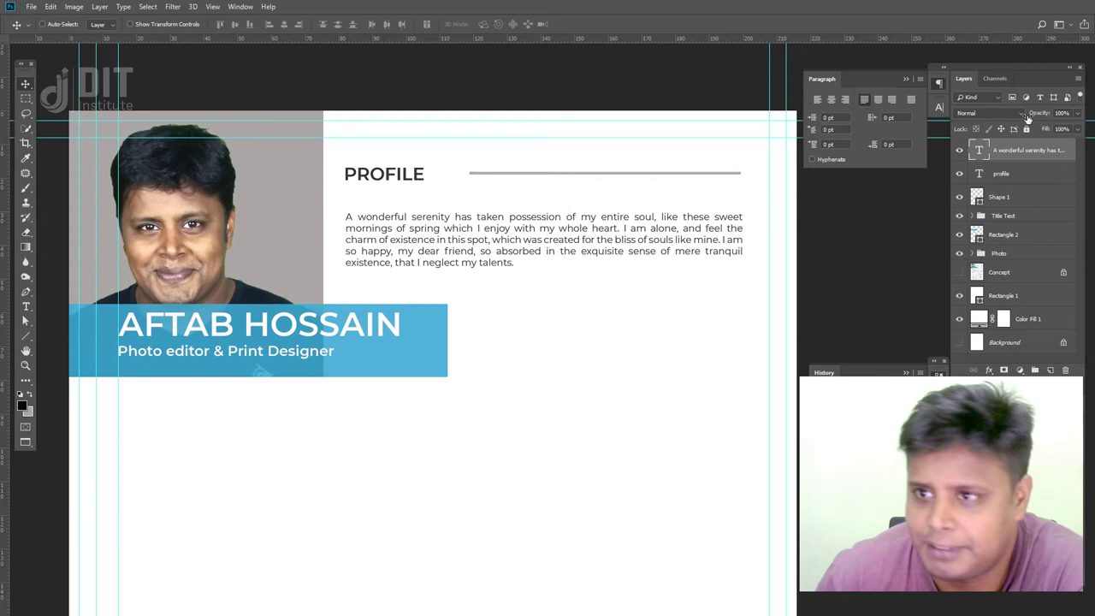
{"action": "left_click", "coordinate": [959, 274]}
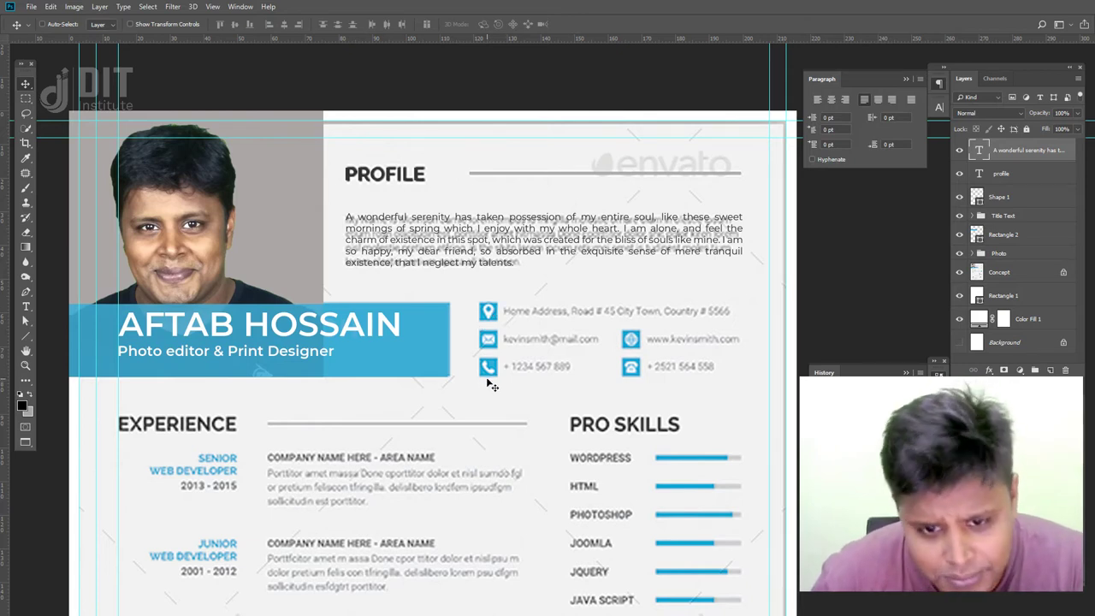
{"action": "left_click", "coordinate": [959, 272]}
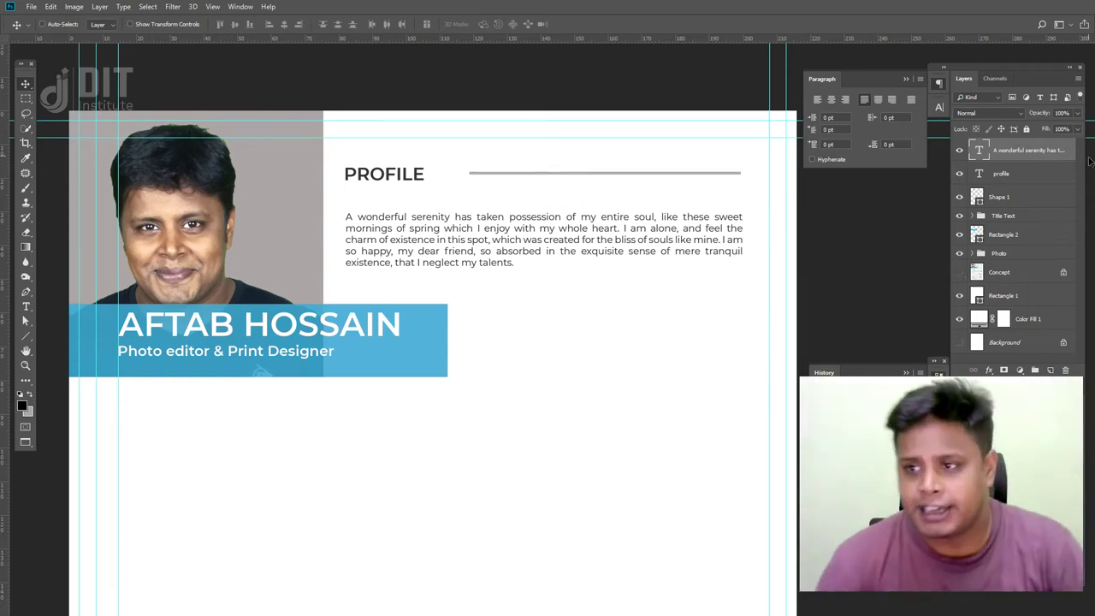
- Group the PROFILE heading, paragraph and Shape 1 divider and name the group profile
{"action": "left_click", "coordinate": [1009, 200], "text": "shift"}
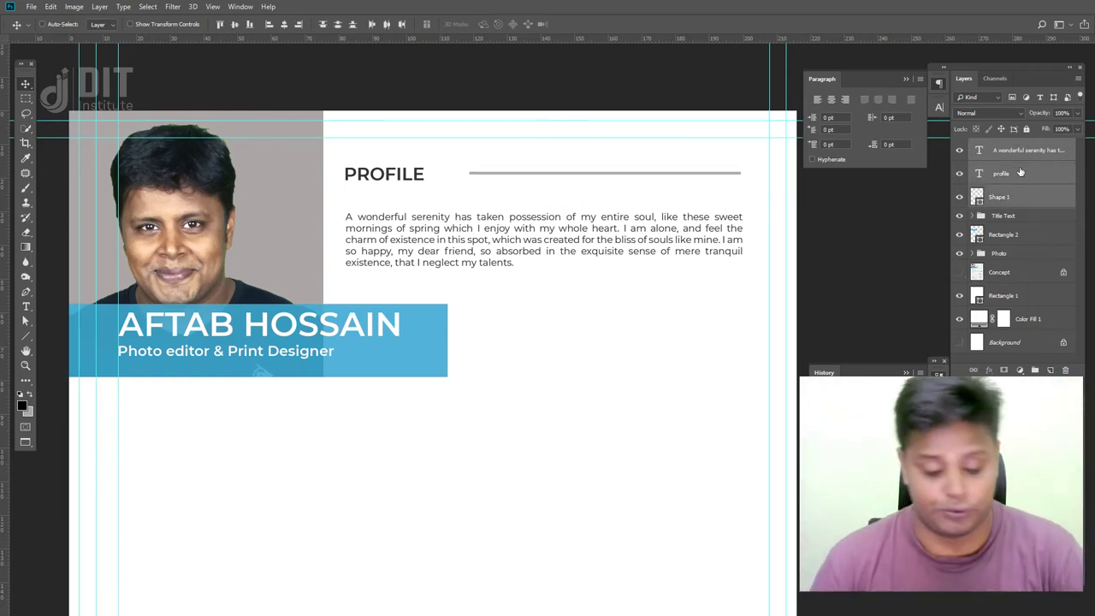
{"action": "key", "text": "ctrl+g"}
{"action": "double_click", "coordinate": [1003, 146]}
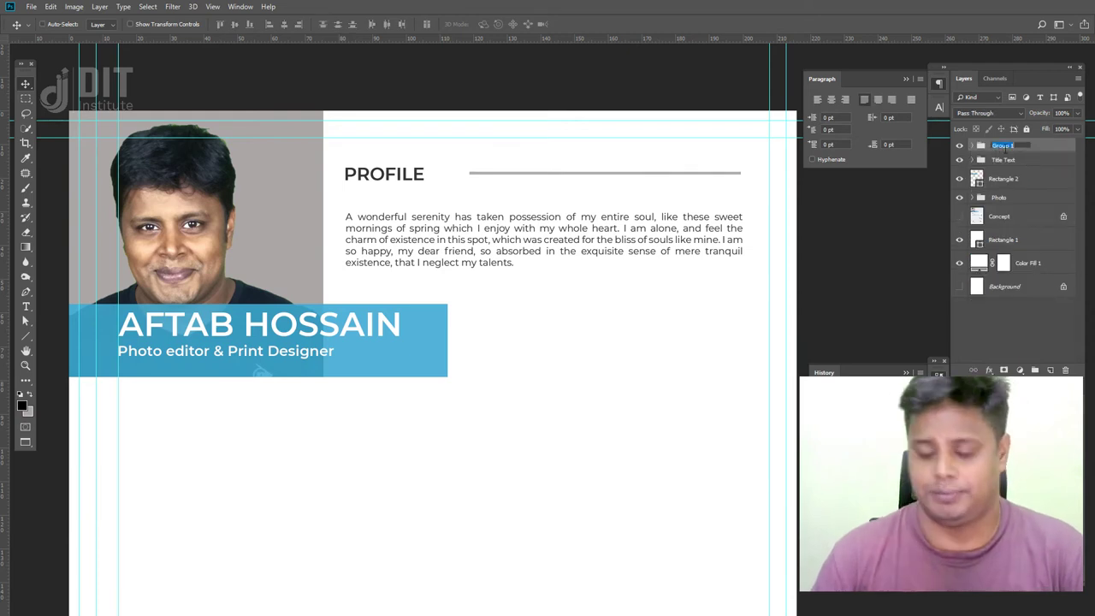
{"action": "type", "text": "Profile"}
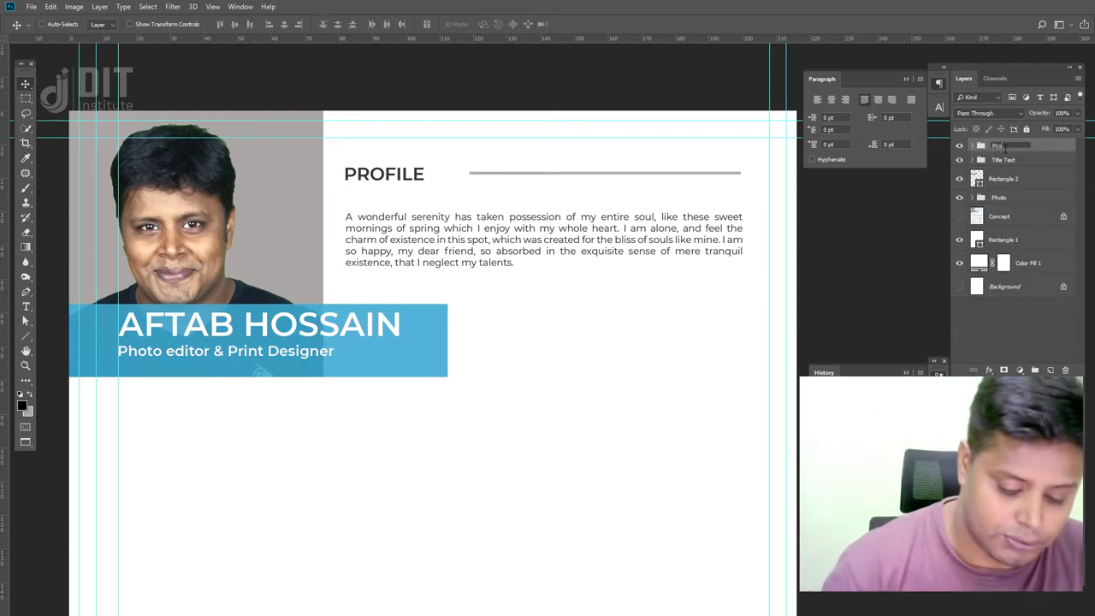
{"action": "key", "text": "BackSpace"}
{"action": "key", "text": "BackSpace"}
{"action": "key", "text": "BackSpace"}
{"action": "key", "text": "BackSpace"}
{"action": "key", "text": "BackSpace"}
{"action": "key", "text": "BackSpace"}
{"action": "key", "text": "BackSpace"}
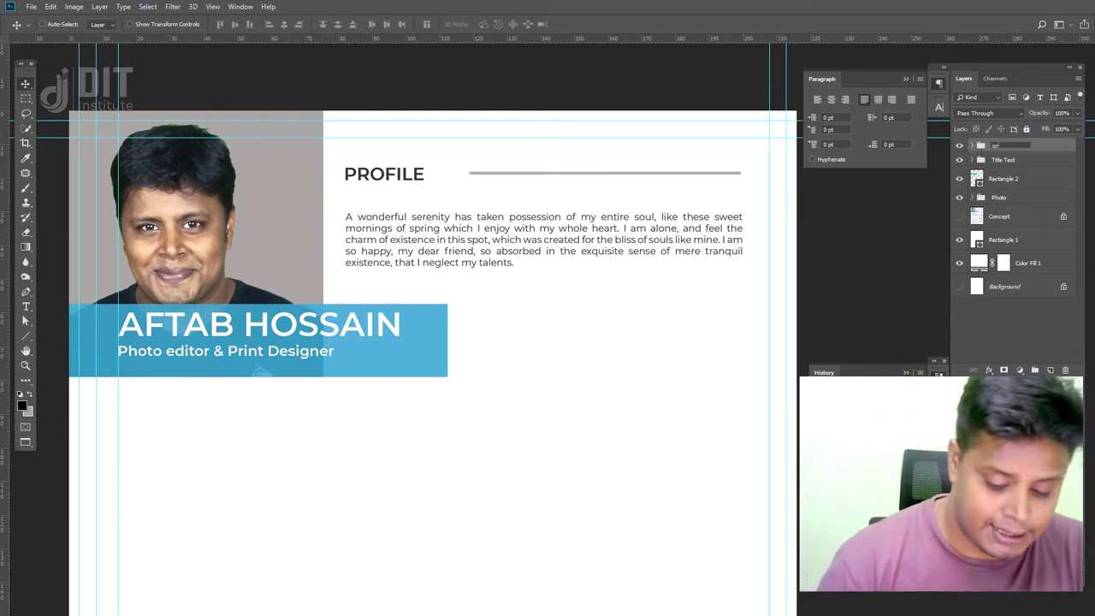
{"action": "key", "text": "Return"}
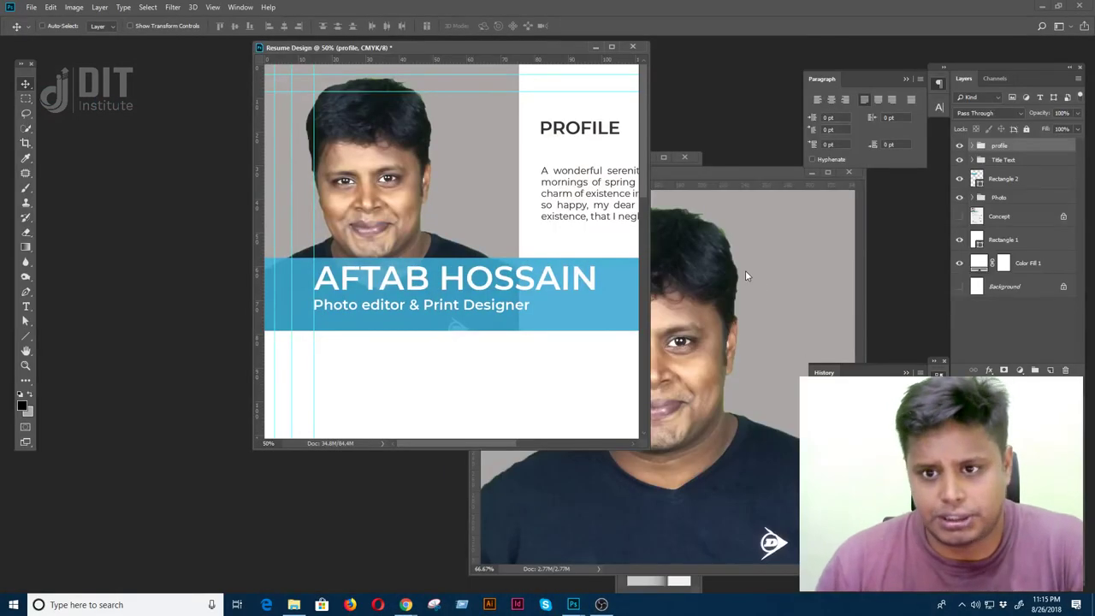
{"action": "left_click", "coordinate": [746, 273]}
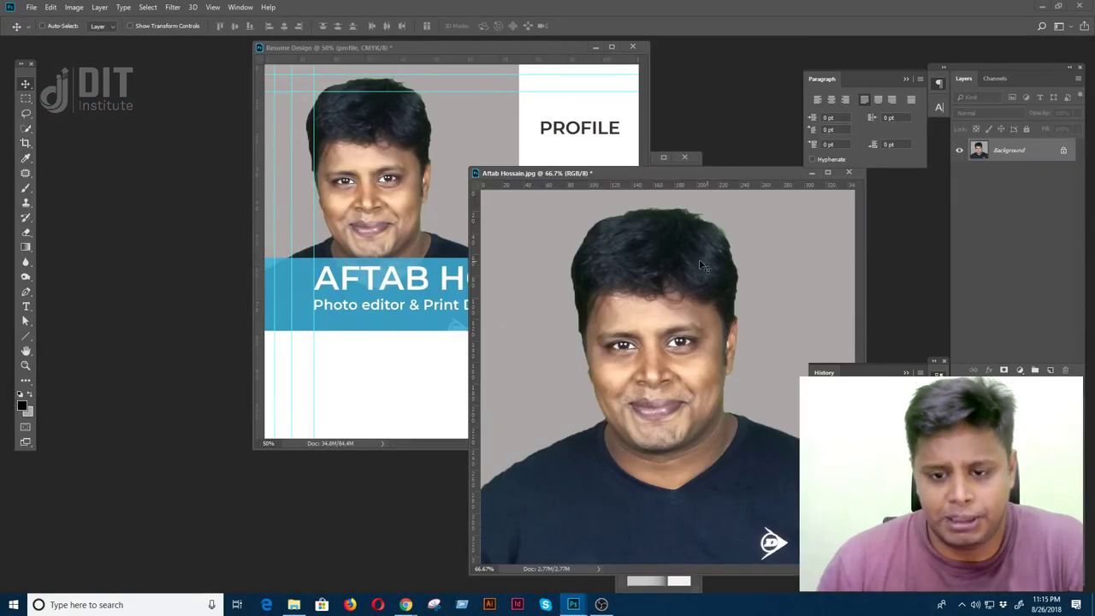
- Close the Flickr, PsPrint, Letterhead, Envato, Creative Market and demo-text tabs, leaving Downloads showing
{"action": "mouse_move", "coordinate": [406, 605]}
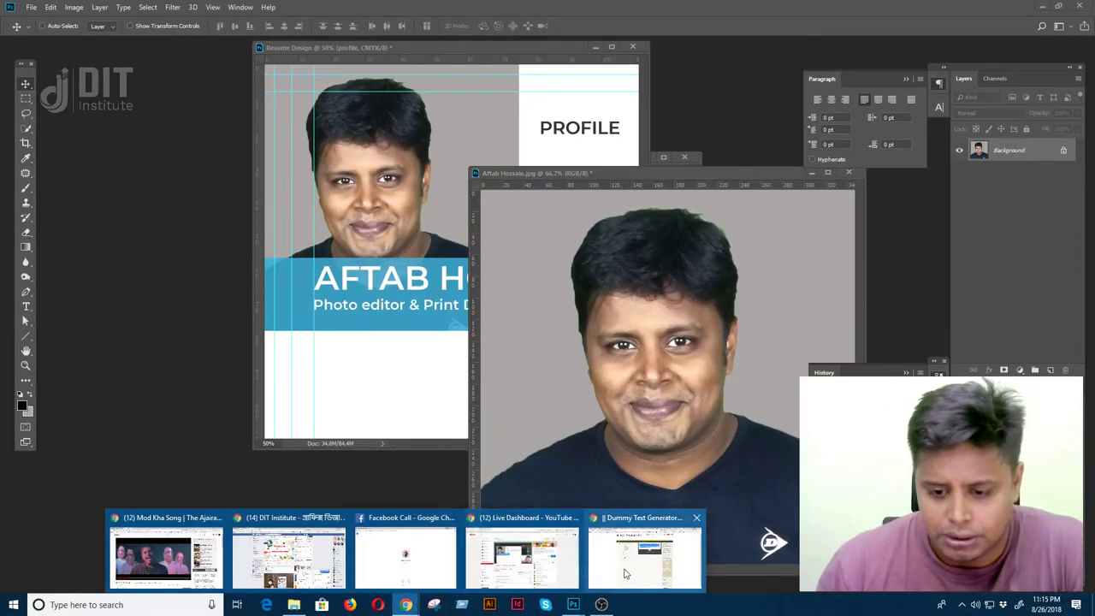
{"action": "left_click", "coordinate": [627, 571]}
{"action": "left_click", "coordinate": [357, 7]}
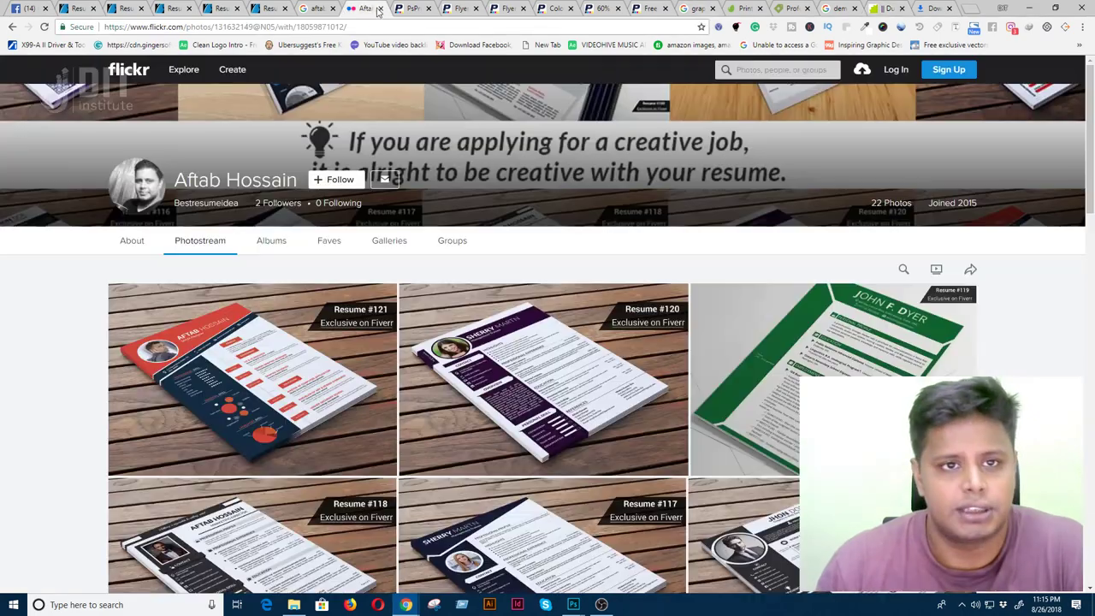
{"action": "left_click", "coordinate": [379, 8]}
{"action": "left_click", "coordinate": [380, 9]}
{"action": "left_click", "coordinate": [381, 10]}
{"action": "left_click", "coordinate": [382, 9]}
{"action": "left_click", "coordinate": [382, 8]}
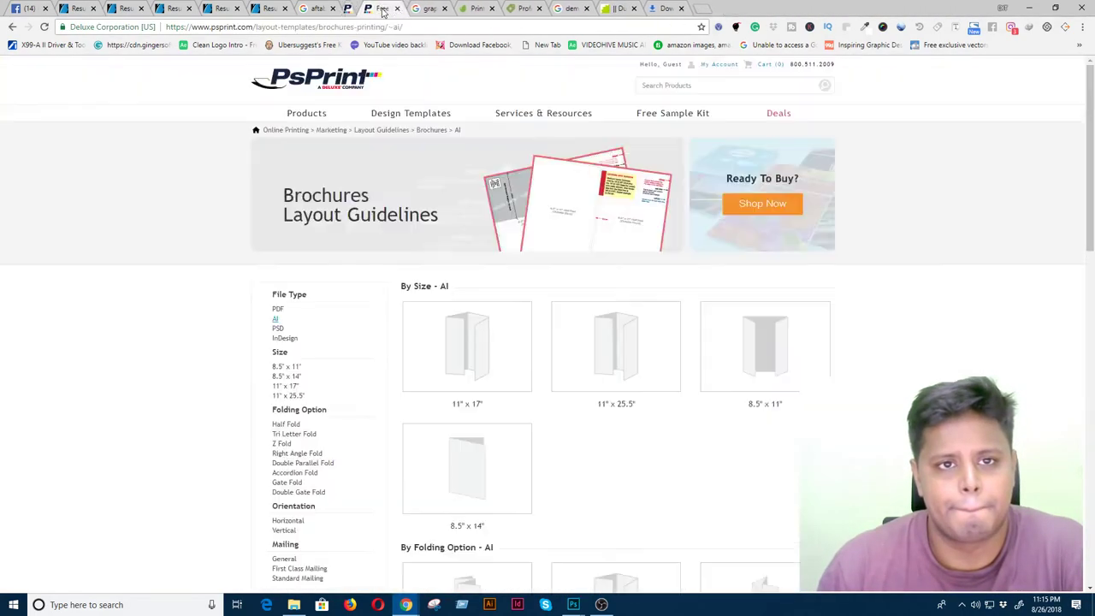
{"action": "left_click", "coordinate": [382, 9]}
{"action": "left_click", "coordinate": [383, 9]}
{"action": "left_click", "coordinate": [382, 9]}
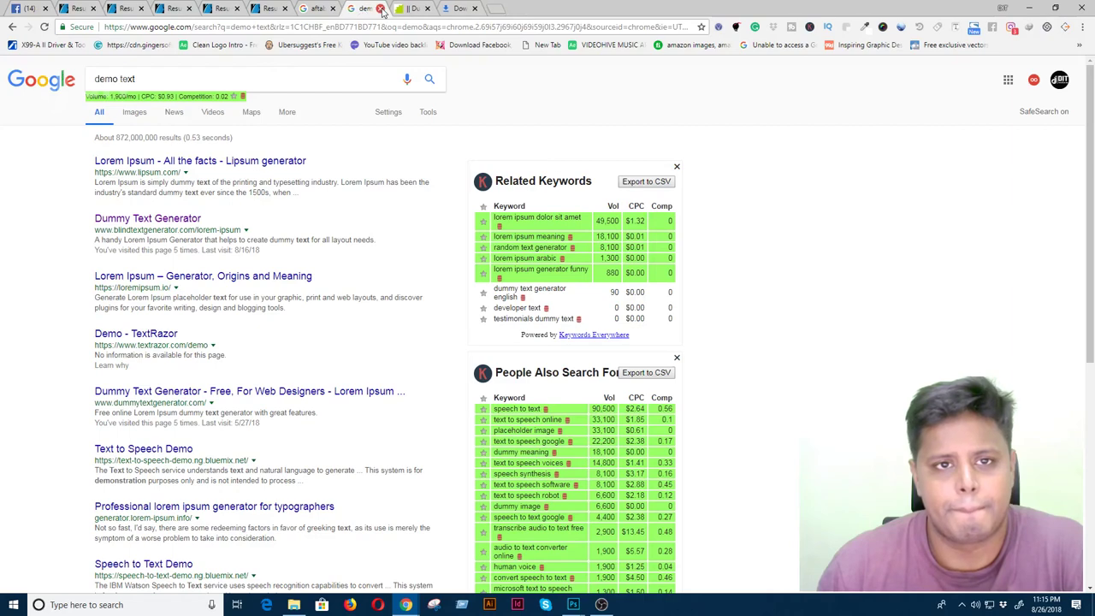
{"action": "left_click", "coordinate": [382, 8]}
{"action": "left_click", "coordinate": [410, 8]}
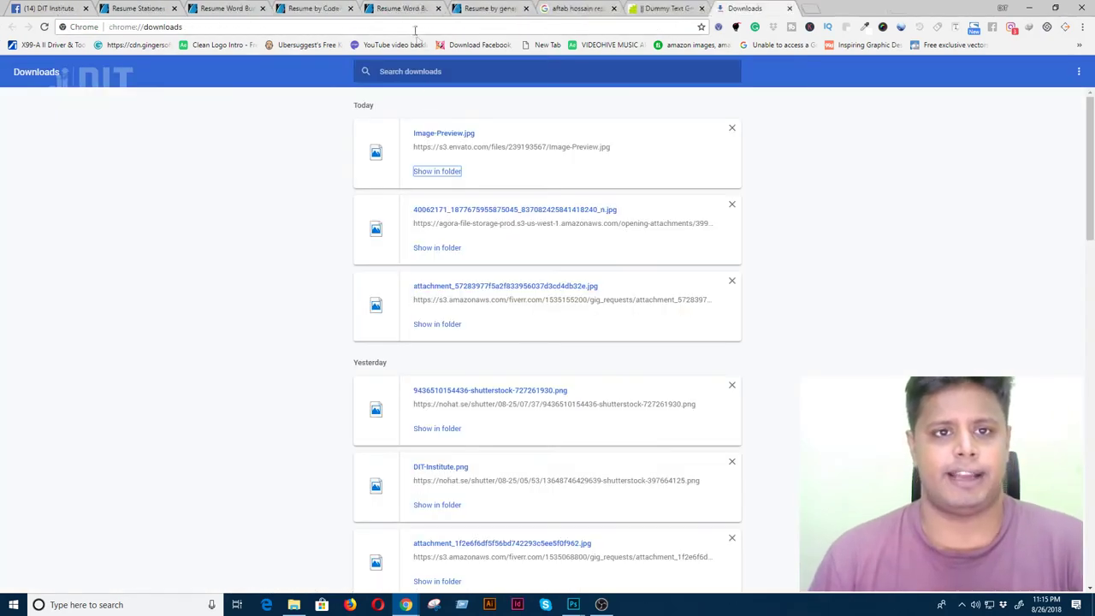
- Search Google for 'free icon' and browse the results
{"action": "left_click", "coordinate": [411, 27]}
{"action": "type", "text": "free "}
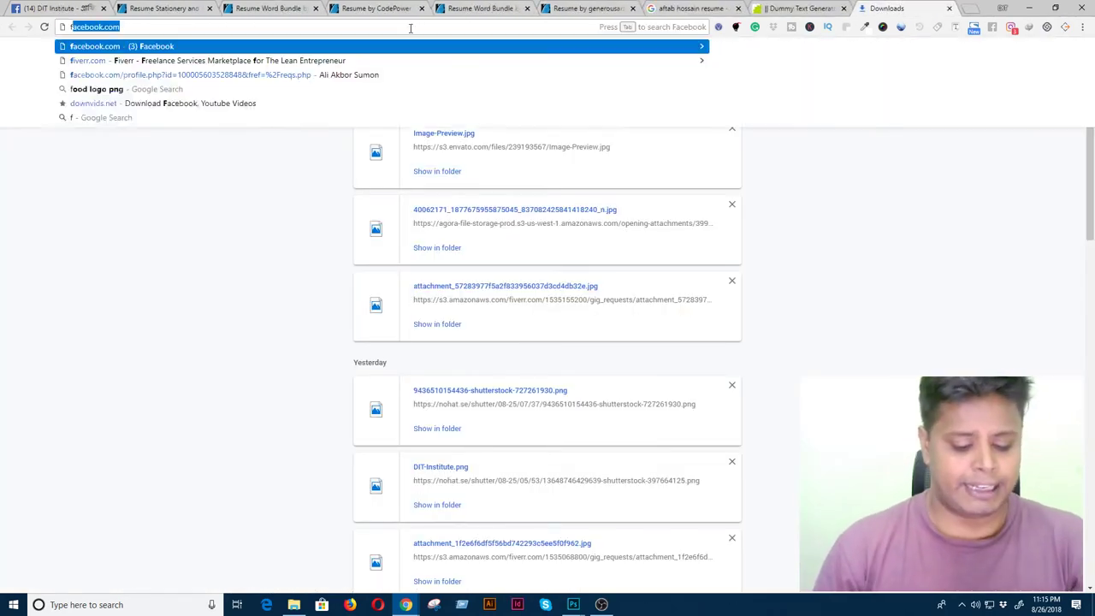
{"action": "type", "text": "icon"}
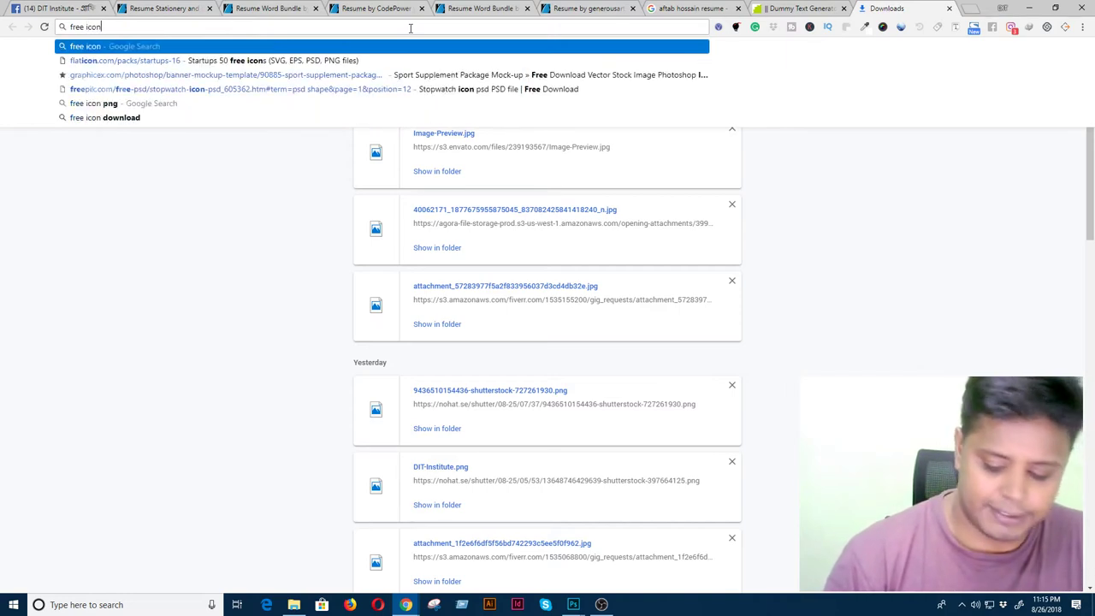
{"action": "key", "text": "Return"}
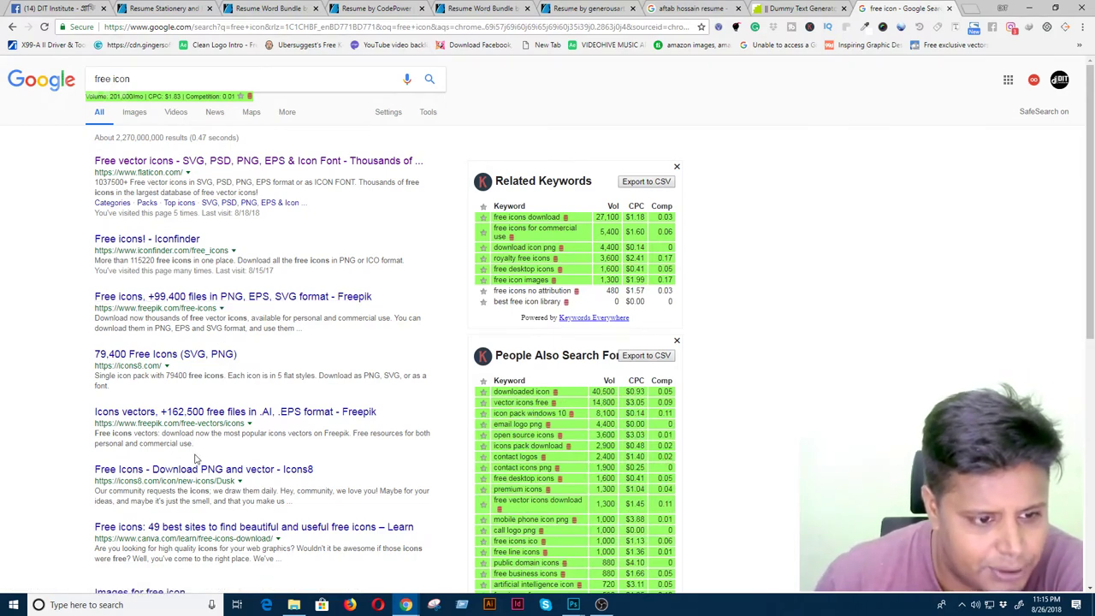
{"action": "scroll", "coordinate": [209, 517], "scroll_direction": "down", "scroll_amount": 2}
{"action": "scroll", "coordinate": [206, 514], "scroll_direction": "down", "scroll_amount": 2}
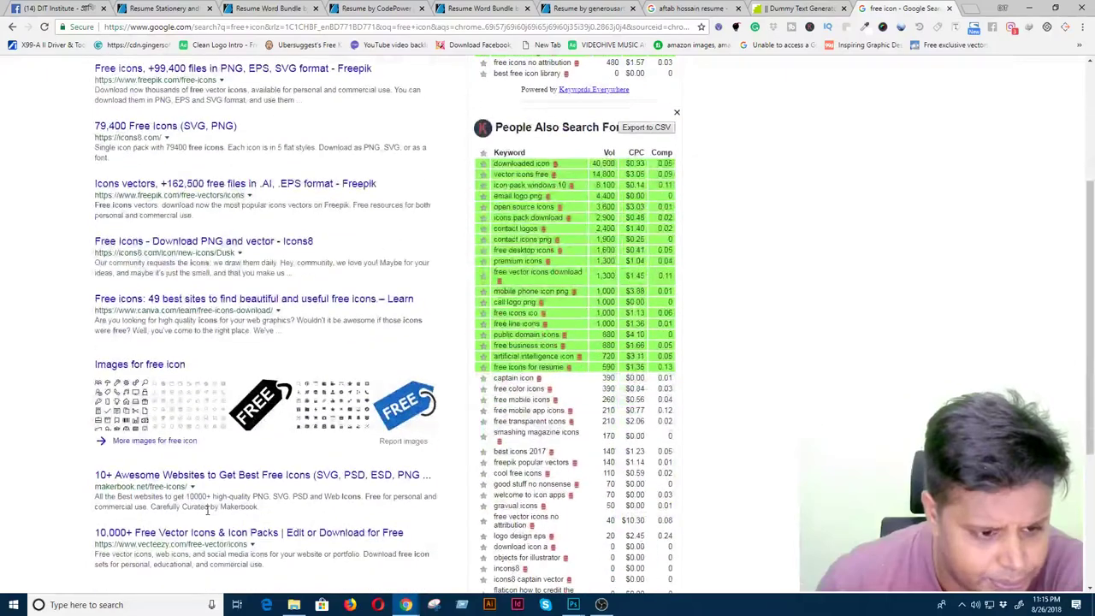
{"action": "scroll", "coordinate": [167, 534], "scroll_direction": "down", "scroll_amount": 3}
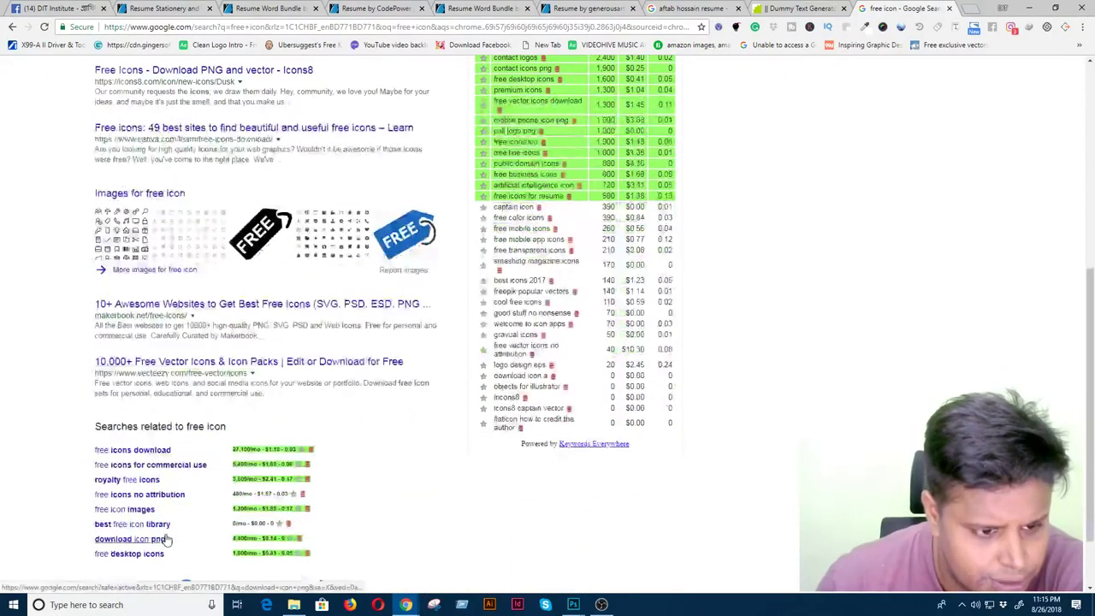
{"action": "scroll", "coordinate": [145, 440], "scroll_direction": "up", "scroll_amount": 6}
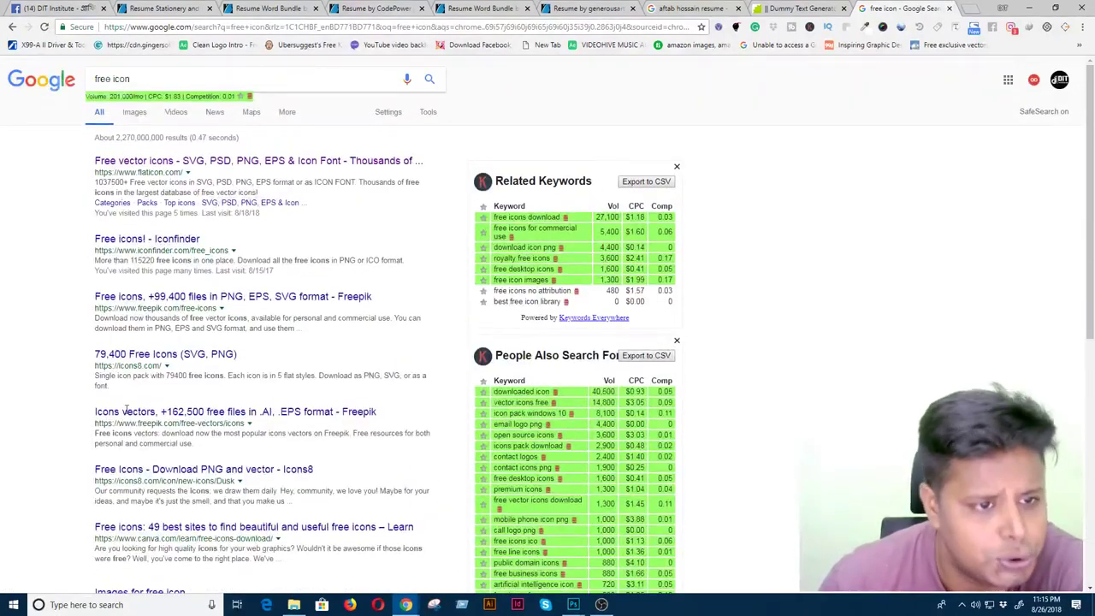
- Open the flaticon.com result in a new tab and view it
{"action": "right_click", "coordinate": [199, 163]}
{"action": "left_click", "coordinate": [206, 168]}
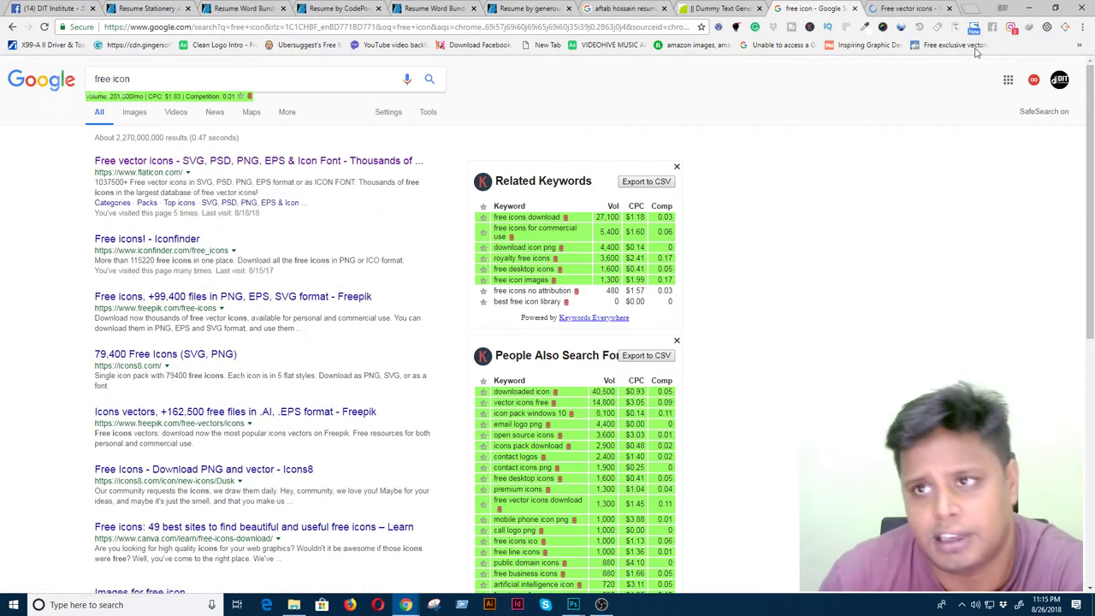
{"action": "left_click", "coordinate": [892, 8]}
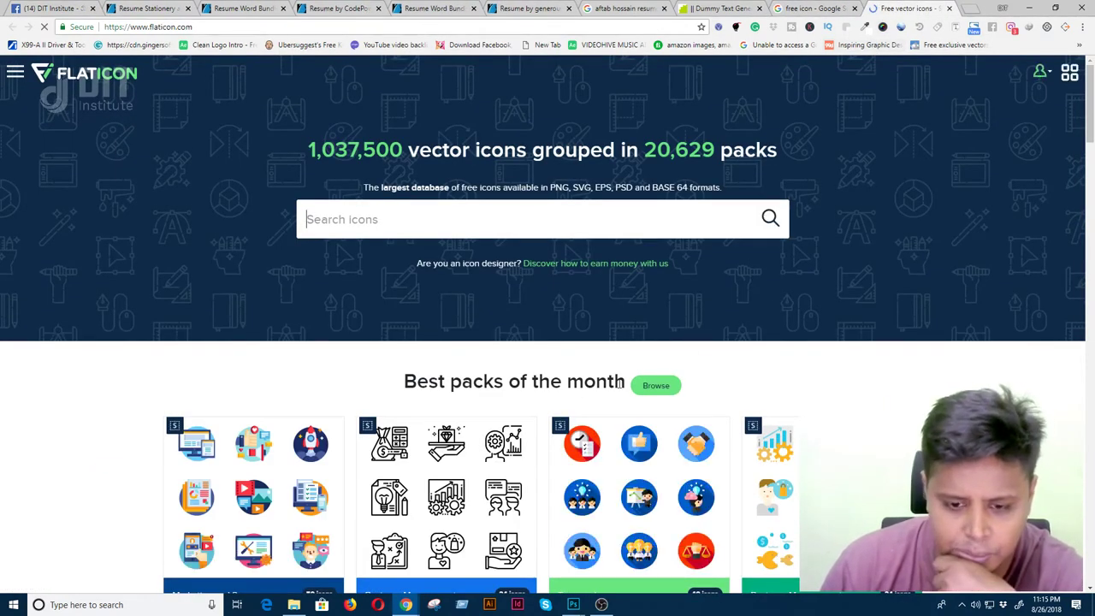
{"action": "scroll", "coordinate": [617, 383], "scroll_direction": "down", "scroll_amount": 2}
{"action": "scroll", "coordinate": [562, 416], "scroll_direction": "up", "scroll_amount": 3}
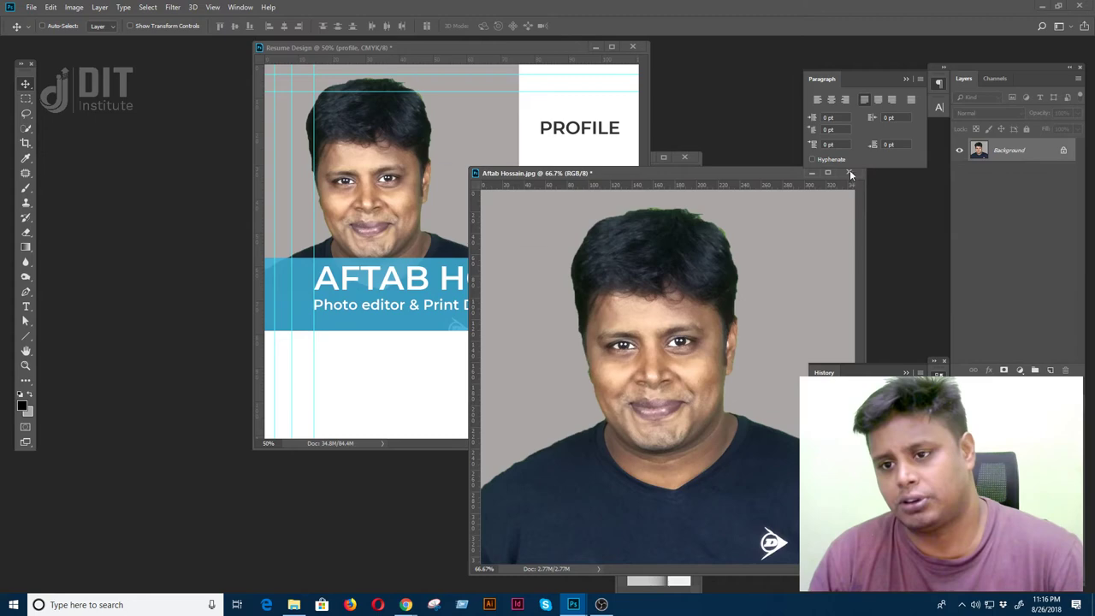
- Close the portrait photo and narrow document windows, then make the Concept template layer visible
{"action": "left_click", "coordinate": [849, 174]}
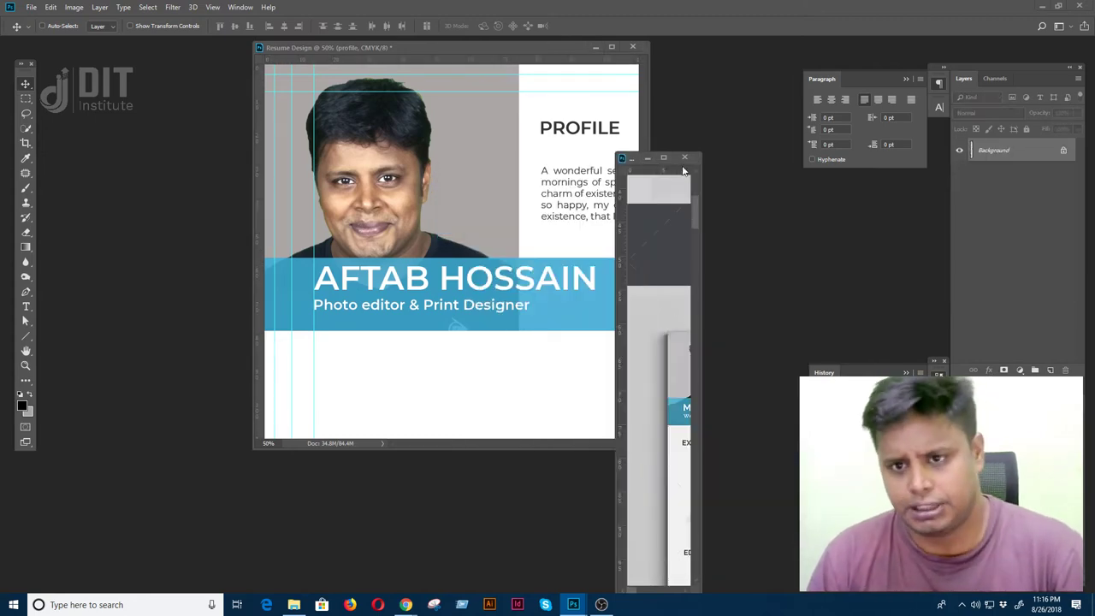
{"action": "left_click", "coordinate": [684, 157]}
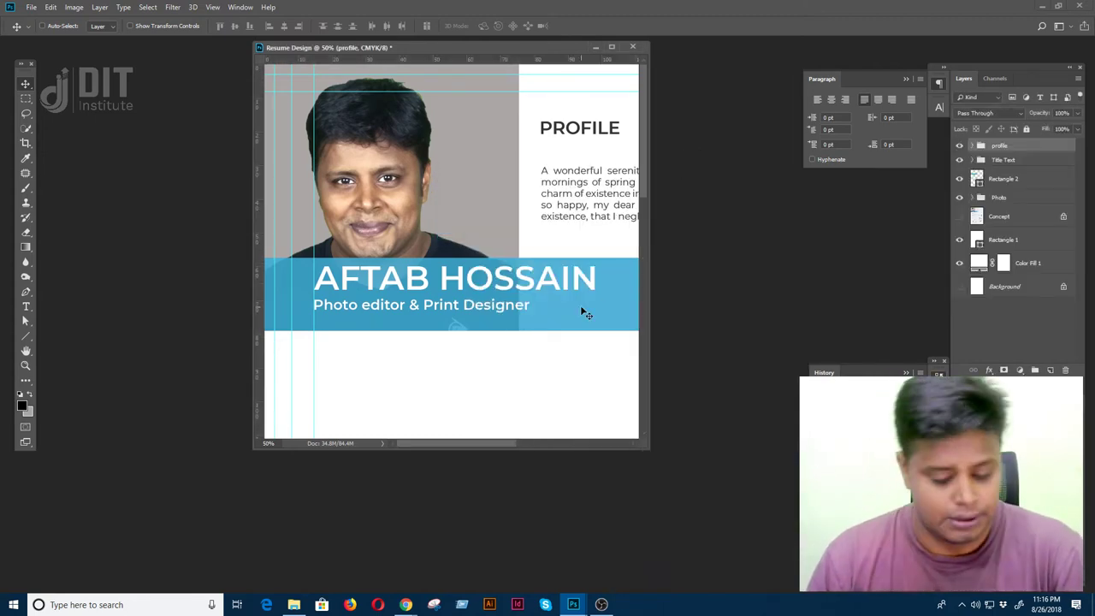
{"action": "key", "text": "f"}
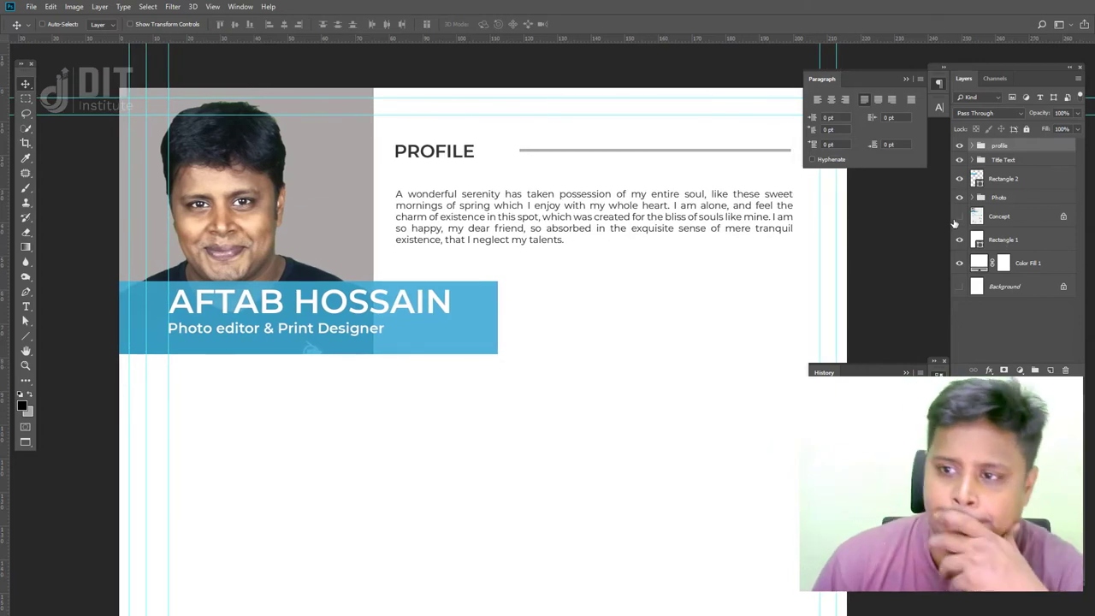
{"action": "left_click", "coordinate": [958, 216]}
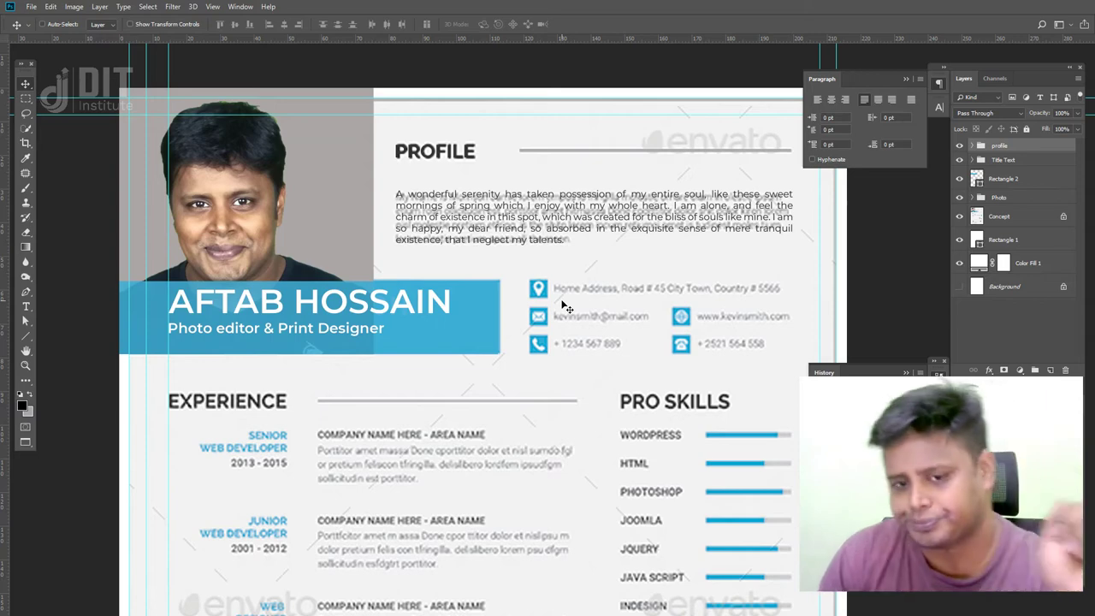
{"action": "key", "text": "f"}
{"action": "key", "text": "f"}
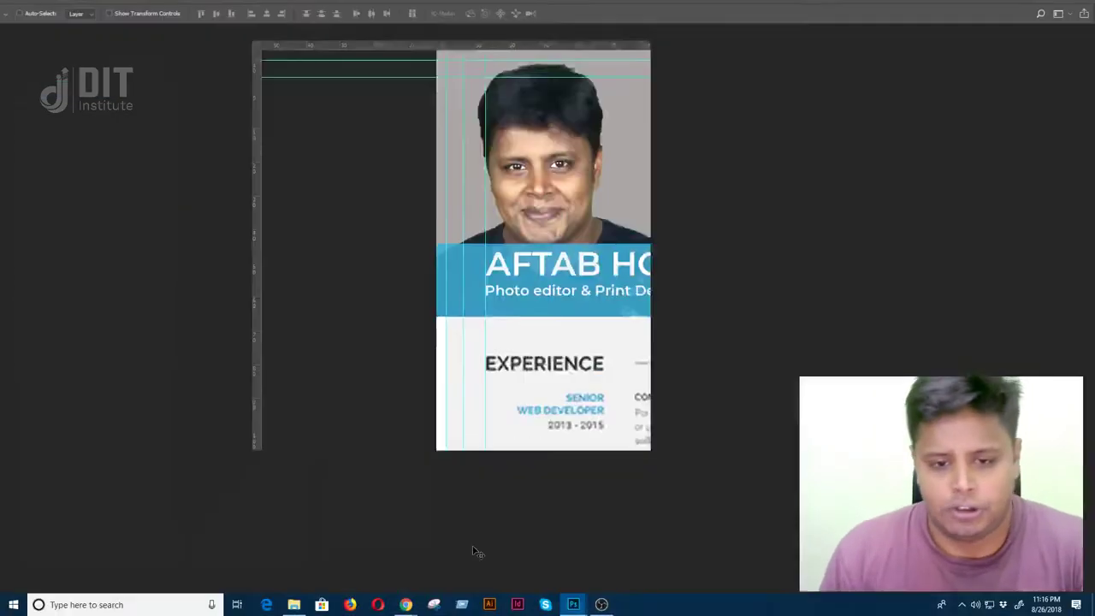
{"action": "mouse_move", "coordinate": [409, 605]}
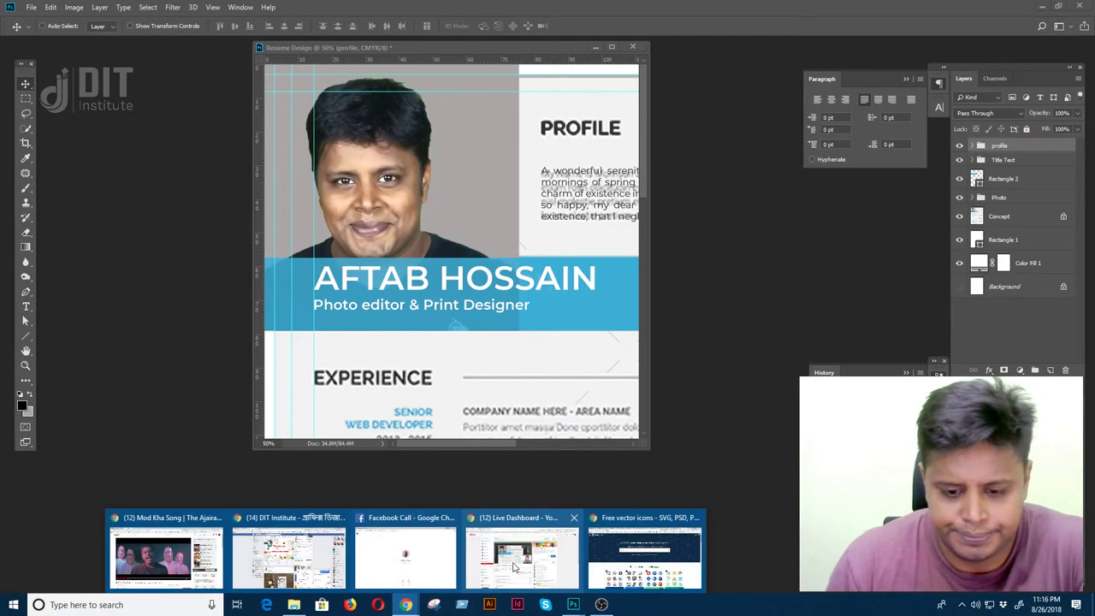
{"action": "left_click", "coordinate": [654, 552]}
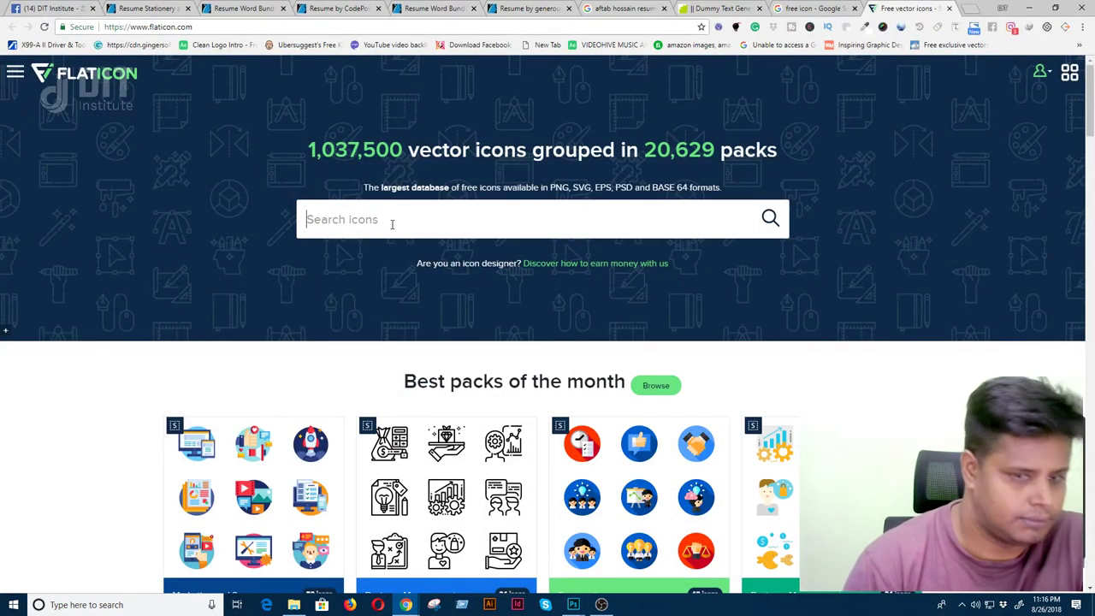
- Search Flaticon for 'address location' and open the add-location-point pin icon
{"action": "type", "text": "me"}
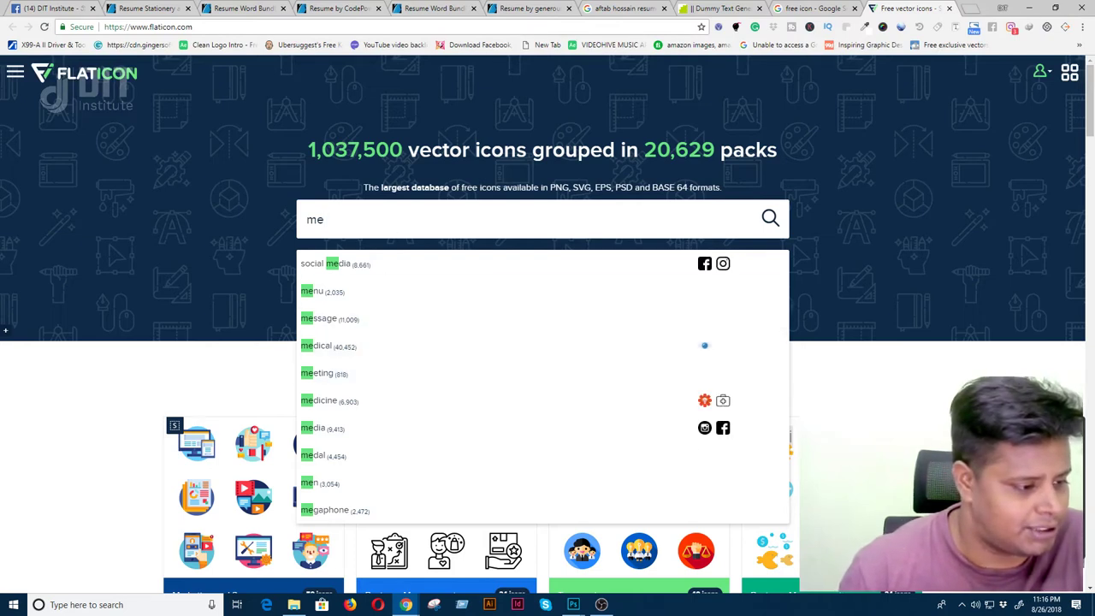
{"action": "key", "text": "Escape"}
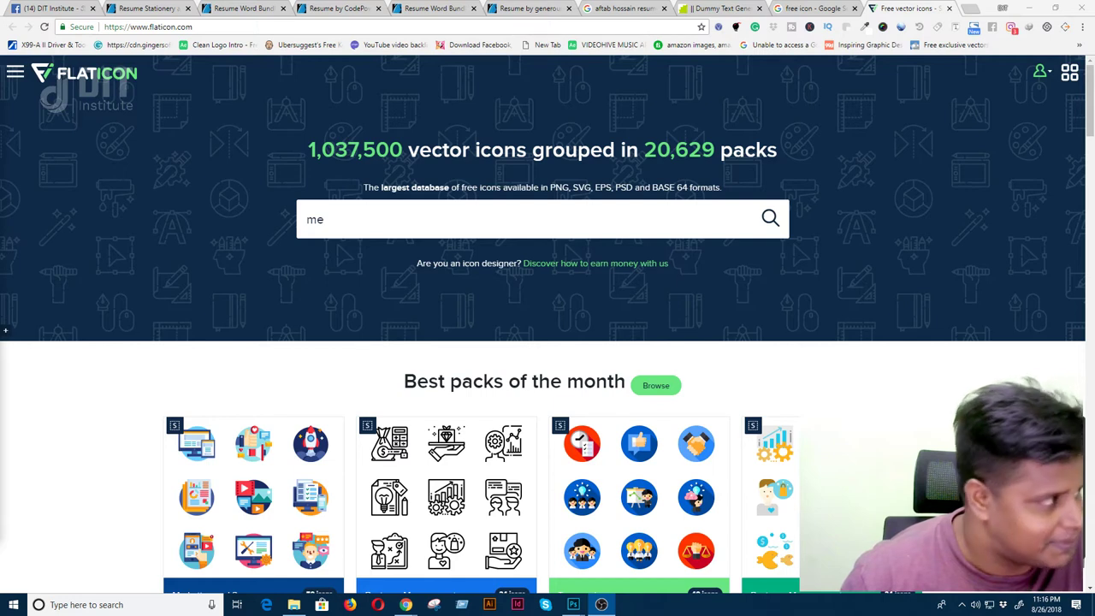
{"action": "key", "text": "alt+Tab"}
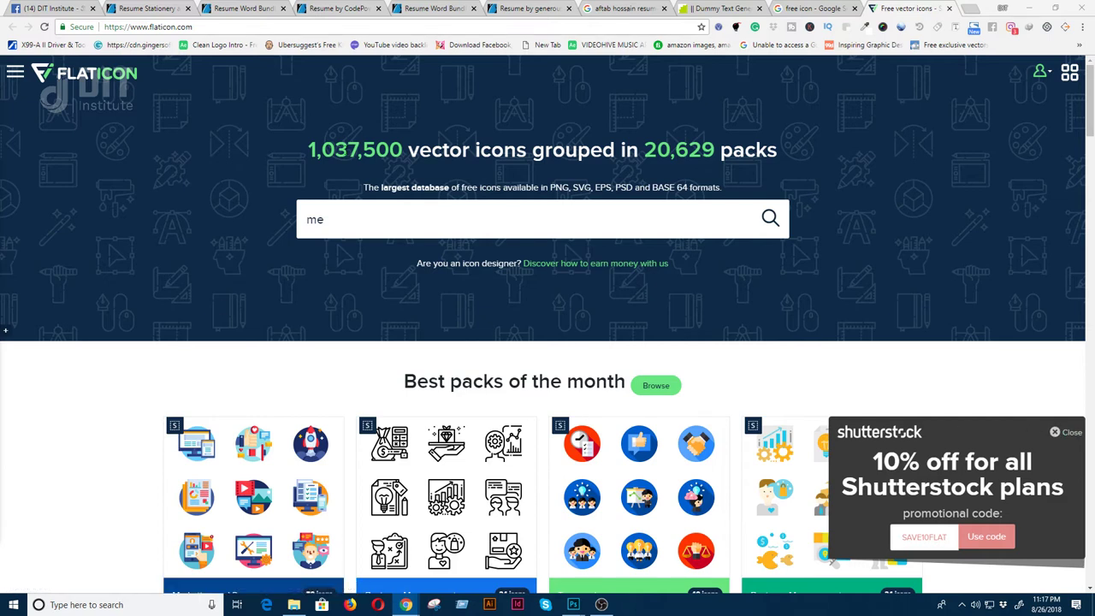
{"action": "left_click", "coordinate": [1071, 432]}
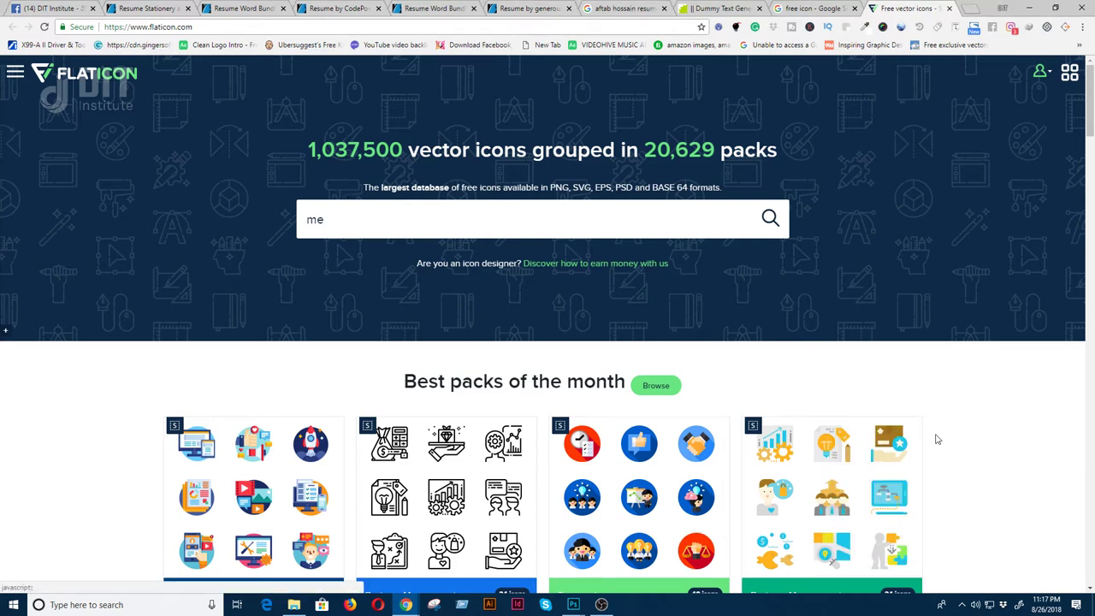
{"action": "key", "text": "ctrl+a"}
{"action": "type", "text": "addd"}
{"action": "key", "text": "BackSpace"}
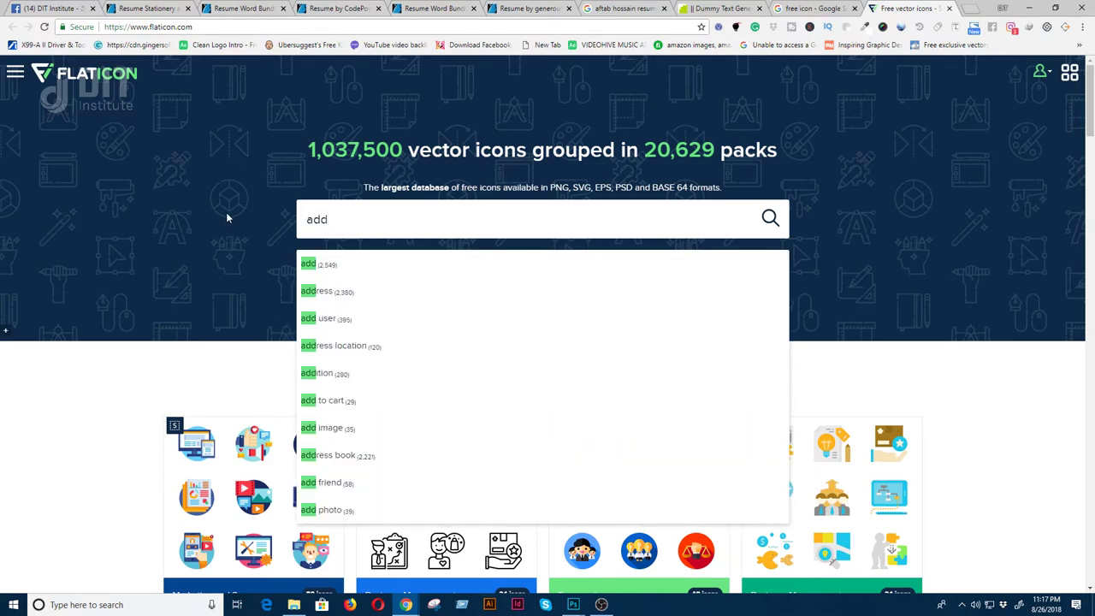
{"action": "key", "text": "Down"}
{"action": "key", "text": "Down"}
{"action": "key", "text": "Down"}
{"action": "key", "text": "Down"}
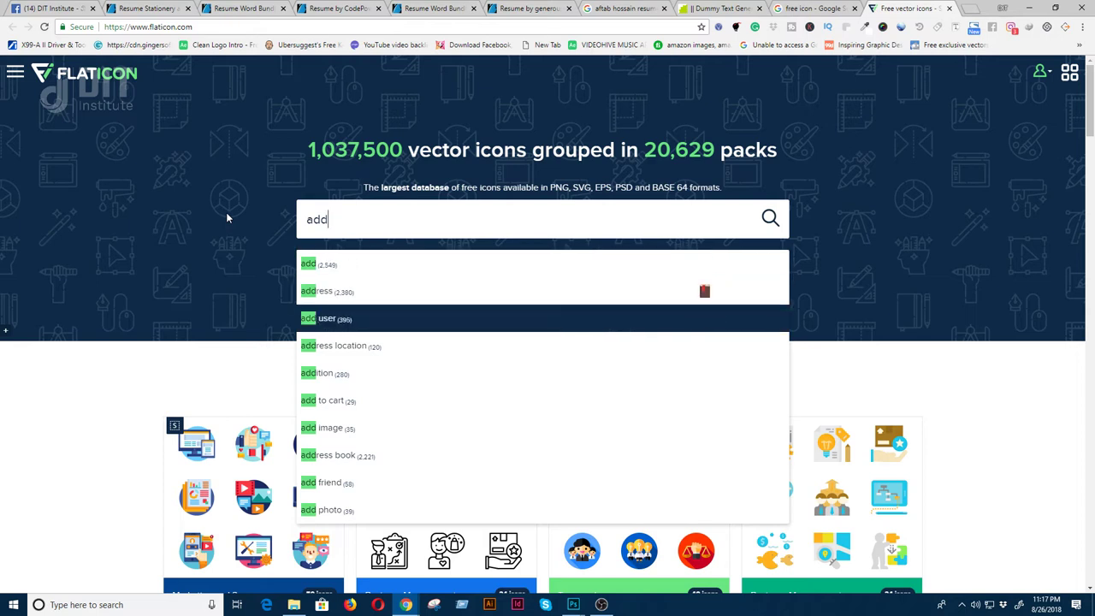
{"action": "key", "text": "Return"}
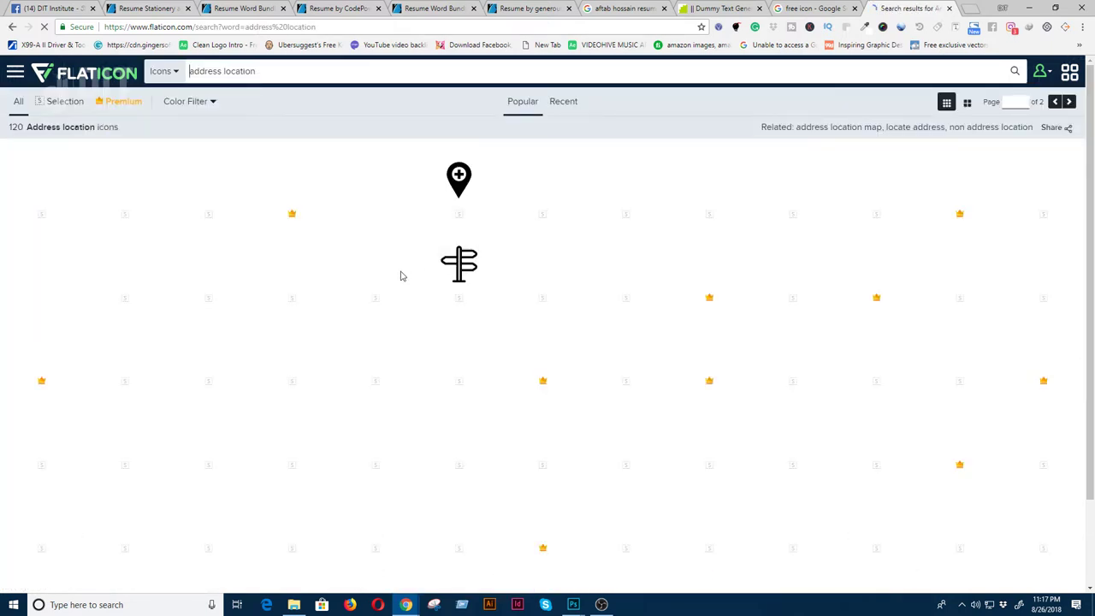
{"action": "mouse_move", "coordinate": [458, 213]}
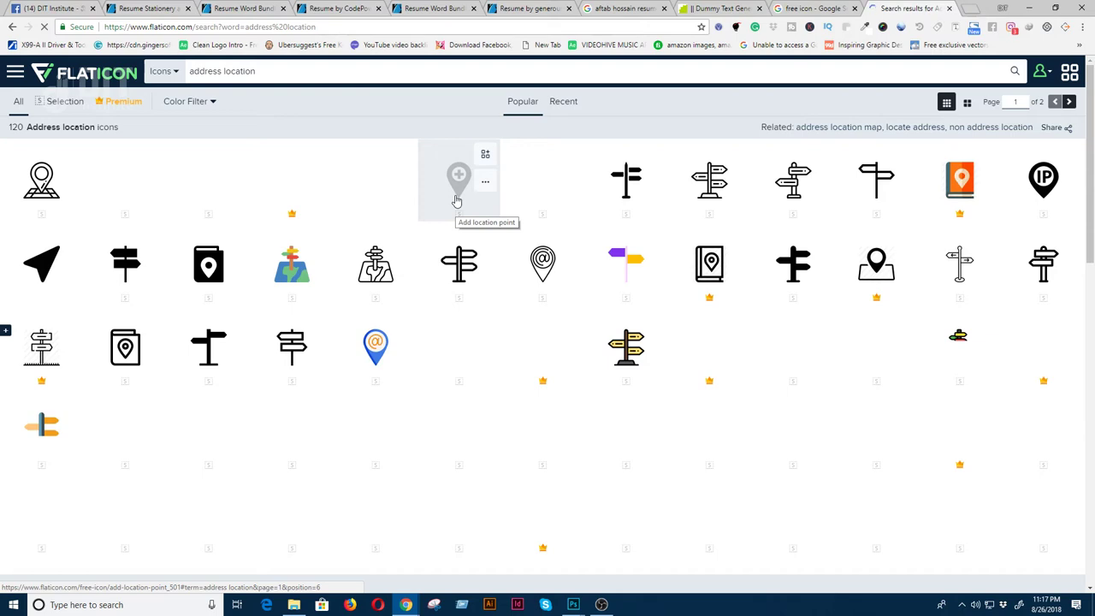
{"action": "left_click", "coordinate": [457, 200]}
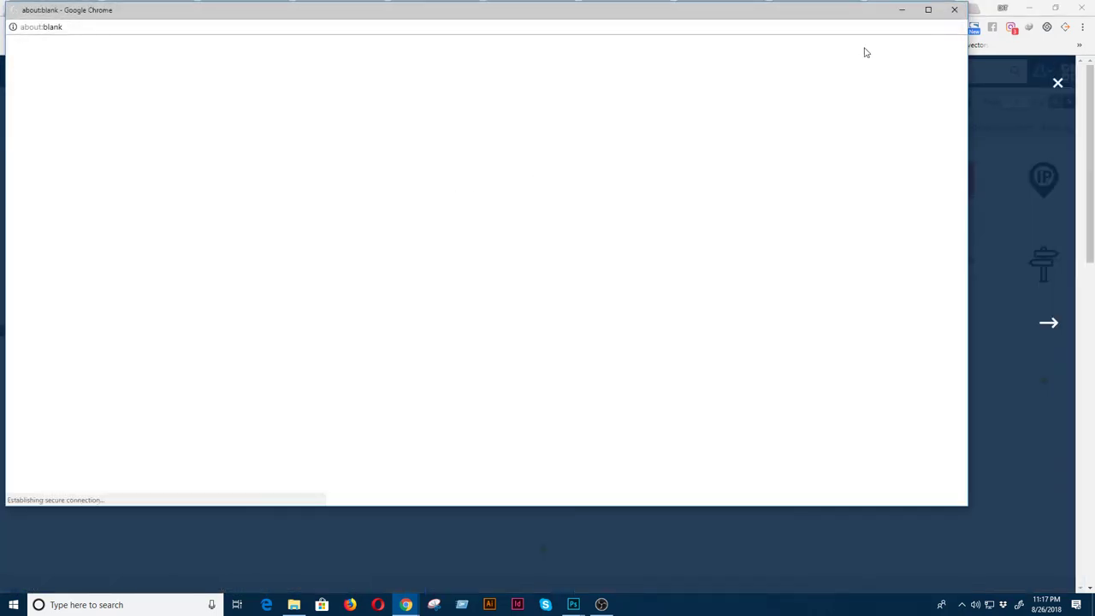
{"action": "left_click", "coordinate": [953, 10]}
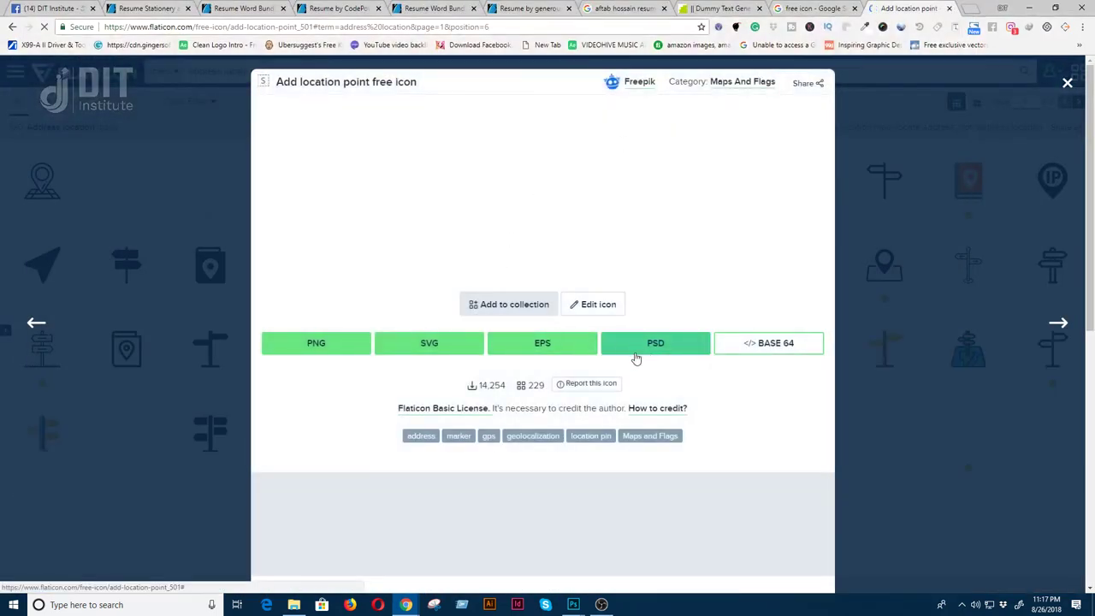
- Download the pin icon as a 512 px PNG, browsing to the Photoshop live class folder on D:
{"action": "left_click", "coordinate": [330, 348]}
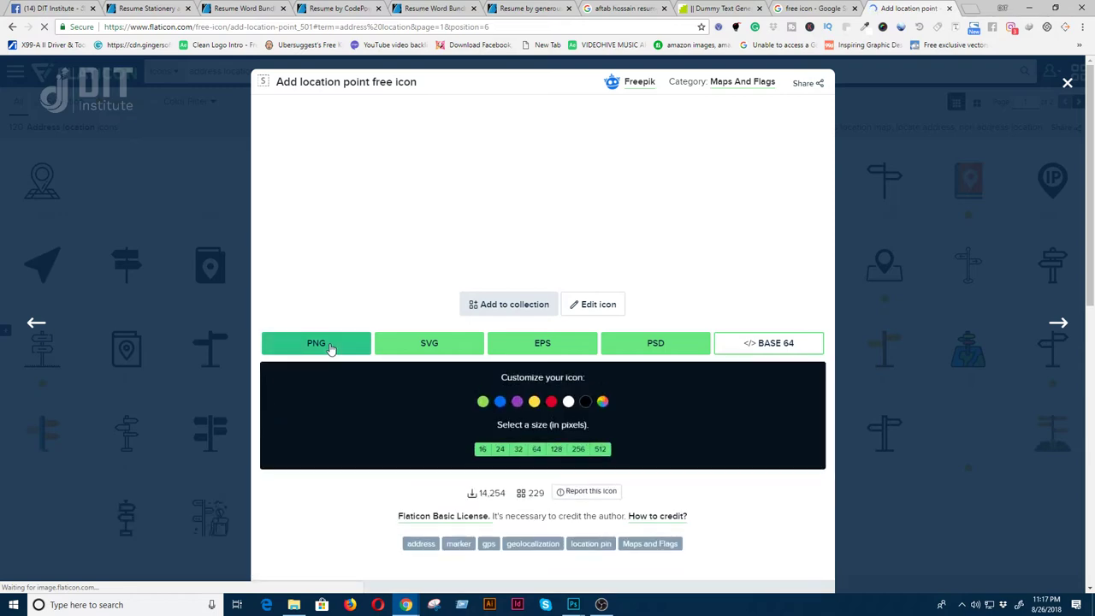
{"action": "left_click", "coordinate": [599, 448]}
{"action": "left_click", "coordinate": [683, 285]}
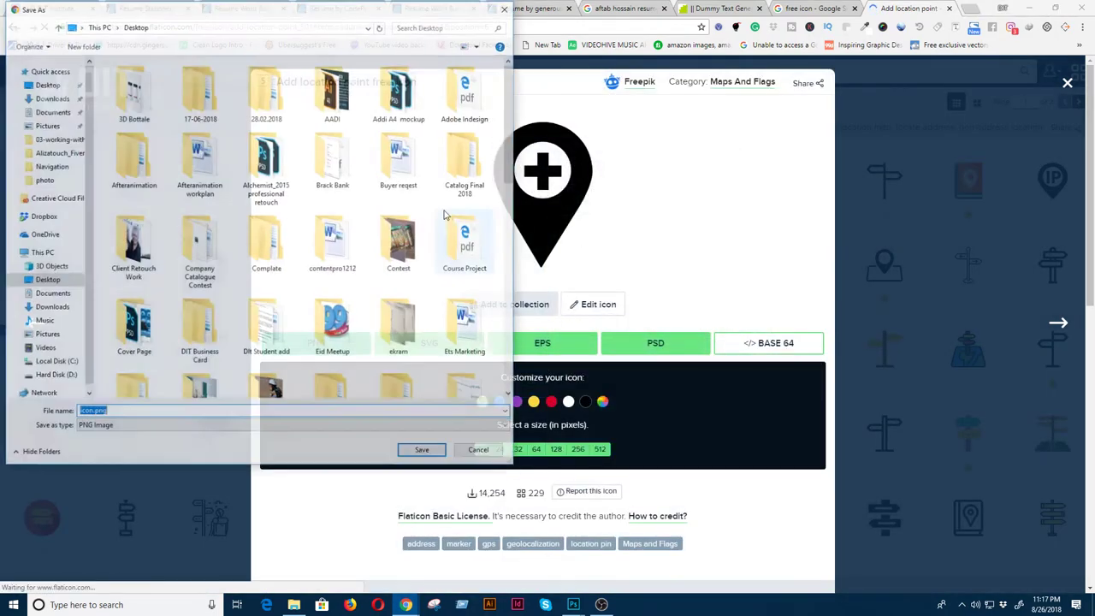
{"action": "scroll", "coordinate": [334, 325], "scroll_direction": "down", "scroll_amount": 10}
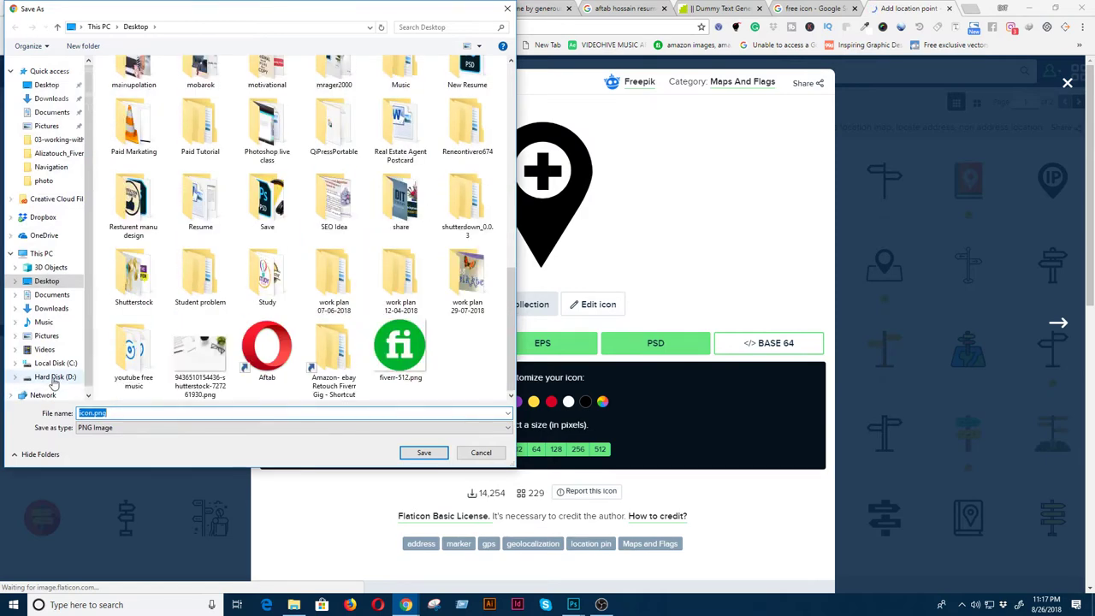
{"action": "left_click", "coordinate": [55, 376]}
{"action": "left_click", "coordinate": [334, 333]}
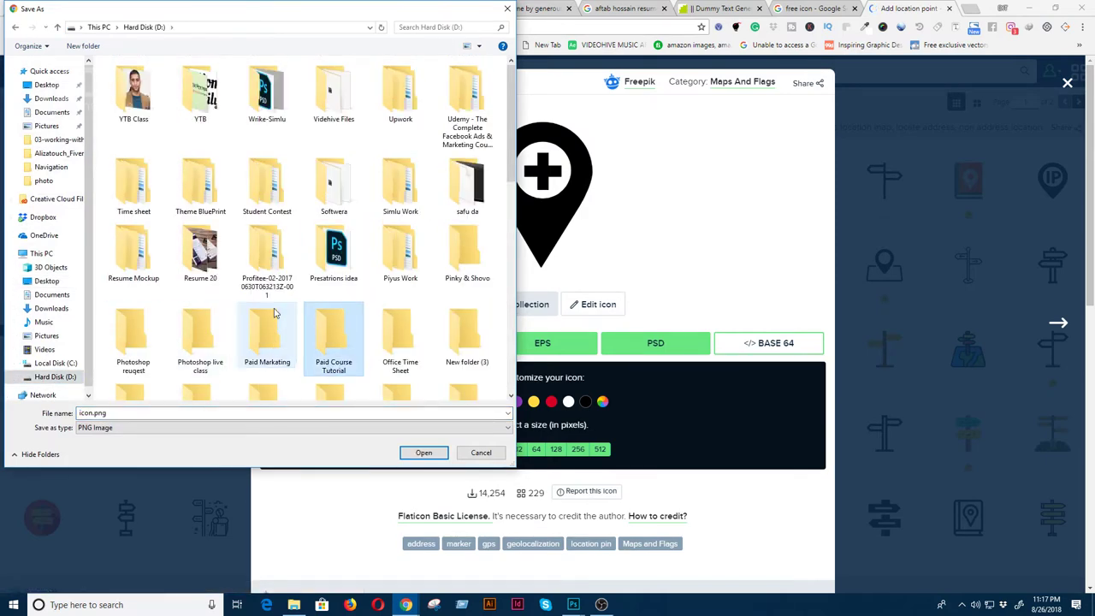
{"action": "left_click", "coordinate": [133, 333]}
{"action": "left_click", "coordinate": [218, 334]}
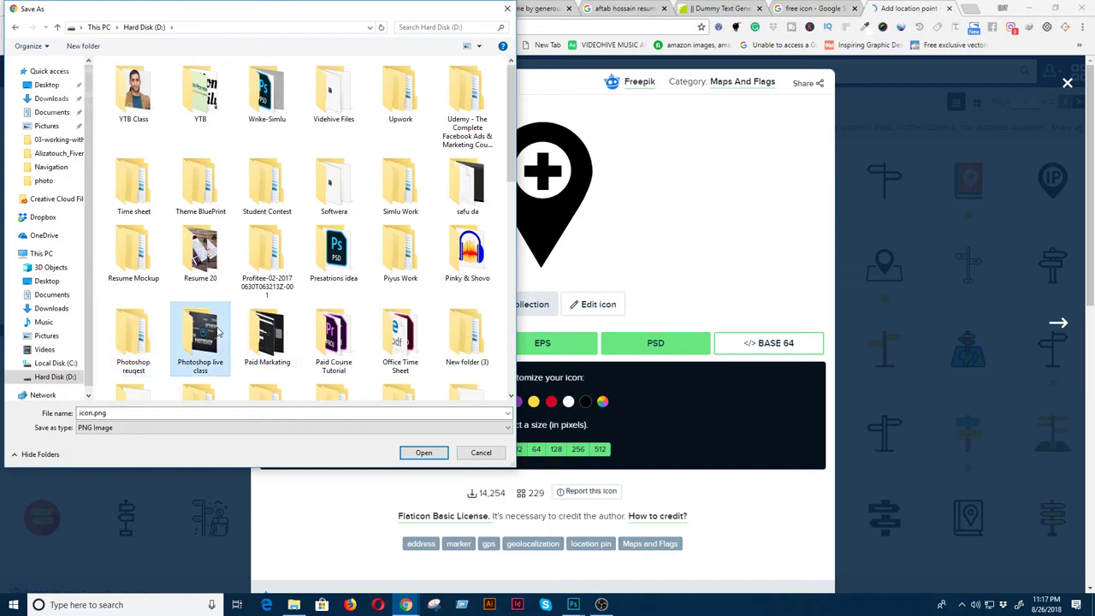
{"action": "double_click", "coordinate": [218, 334]}
- Create a Resume Design Live Class folder with an Icon subfolder inside it
{"action": "right_click", "coordinate": [173, 278]}
{"action": "mouse_move", "coordinate": [137, 382]}
{"action": "left_click", "coordinate": [245, 384]}
{"action": "type", "text": "Resume Design Live Class"}
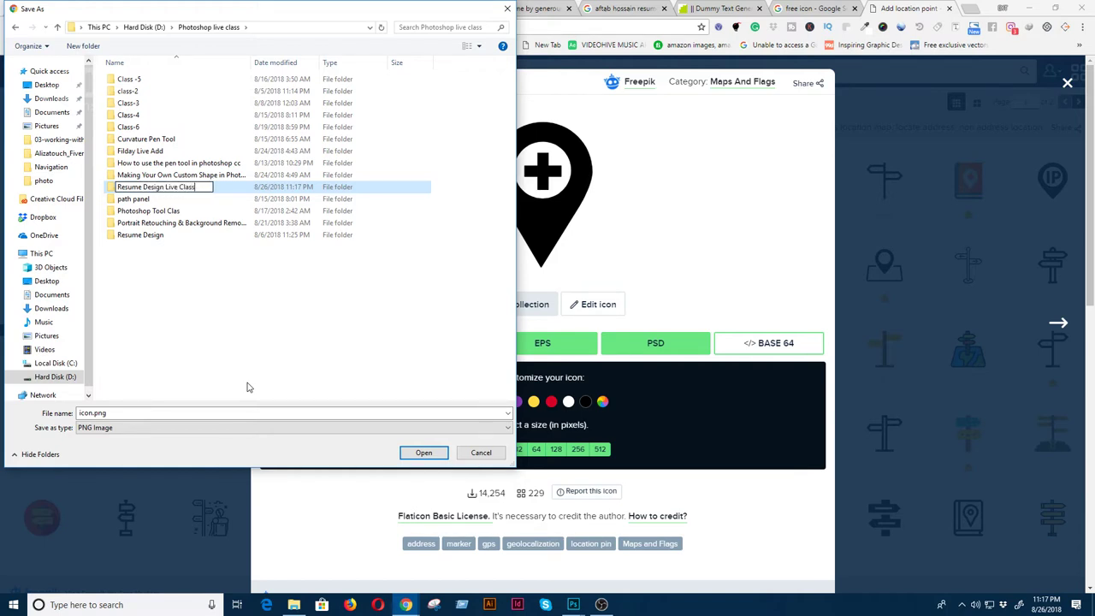
{"action": "key", "text": "Return"}
{"action": "key", "text": "Return"}
{"action": "right_click", "coordinate": [247, 289]}
{"action": "mouse_move", "coordinate": [220, 408]}
{"action": "left_click", "coordinate": [267, 408]}
{"action": "key", "text": "BackSpace"}
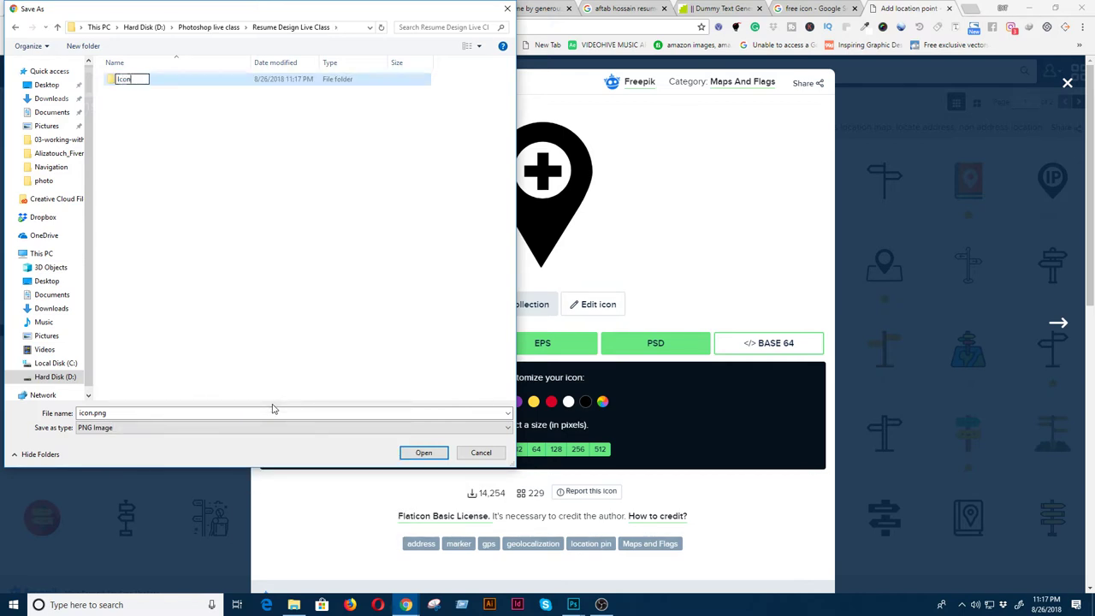
{"action": "key", "text": "Return"}
{"action": "key", "text": "Return"}
- Save the pin icon as 'Location icon.png' in the Icon folder
{"action": "left_click_drag", "start_coordinate": [302, 13], "coordinate": [909, 130]}
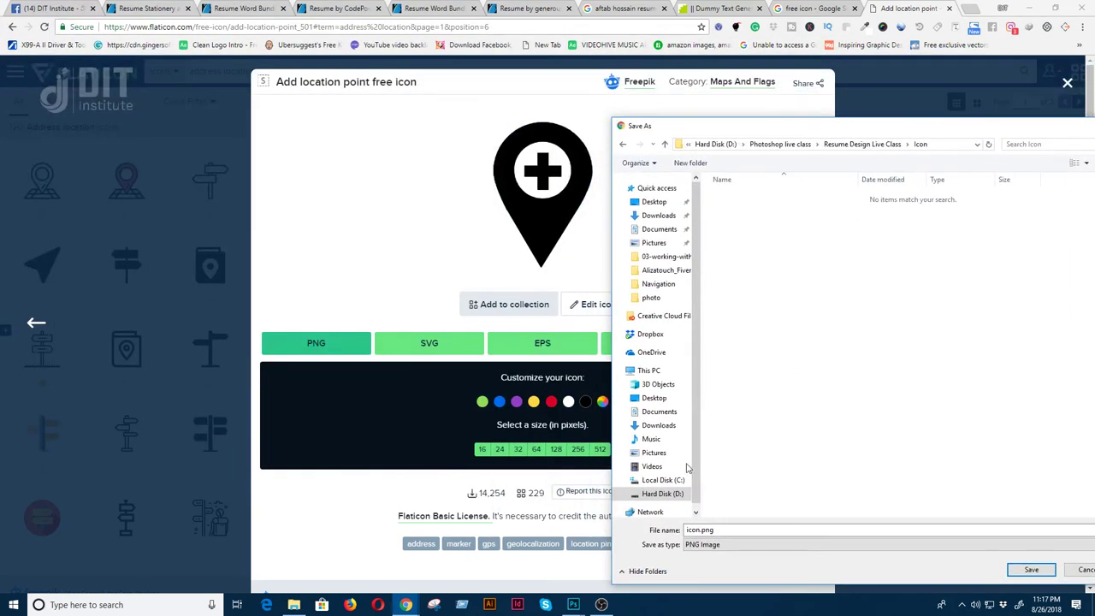
{"action": "left_click", "coordinate": [709, 530]}
{"action": "double_click", "coordinate": [699, 529]}
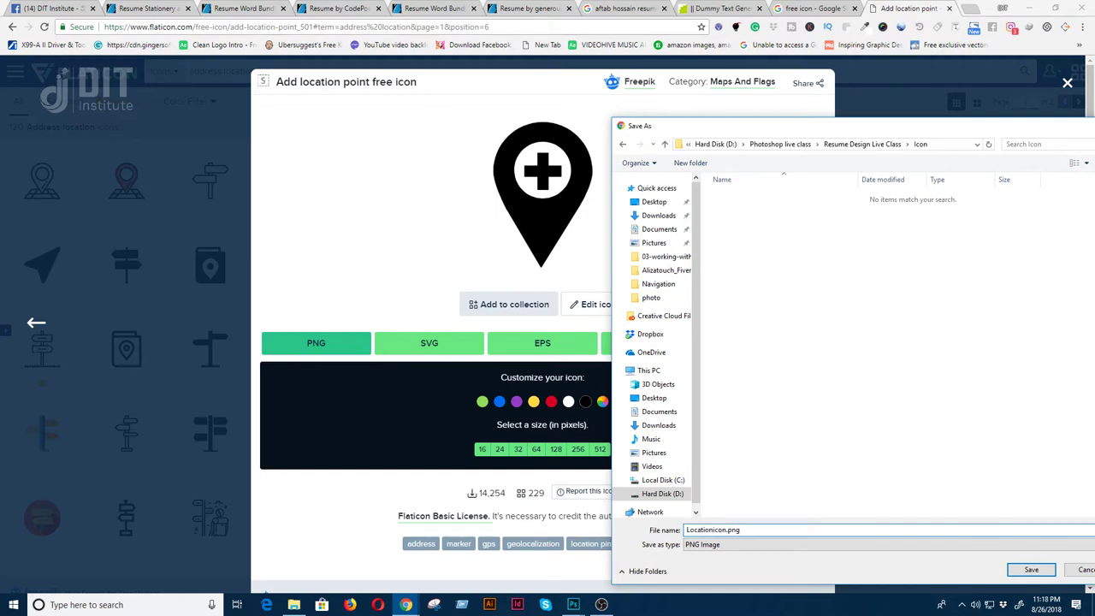
{"action": "key", "text": "Return"}
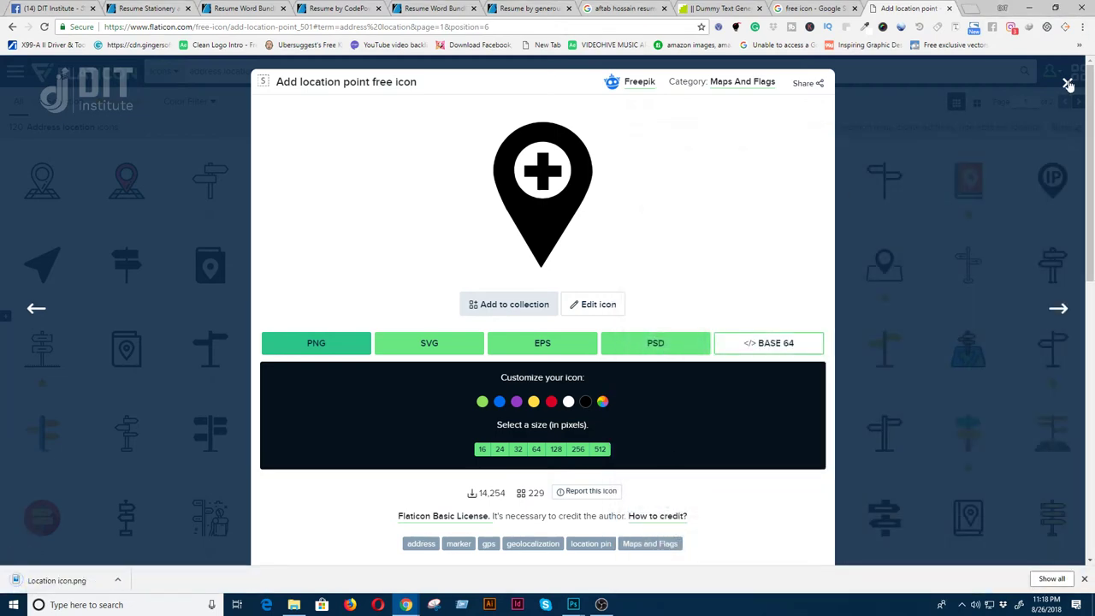
{"action": "left_click", "coordinate": [1068, 84]}
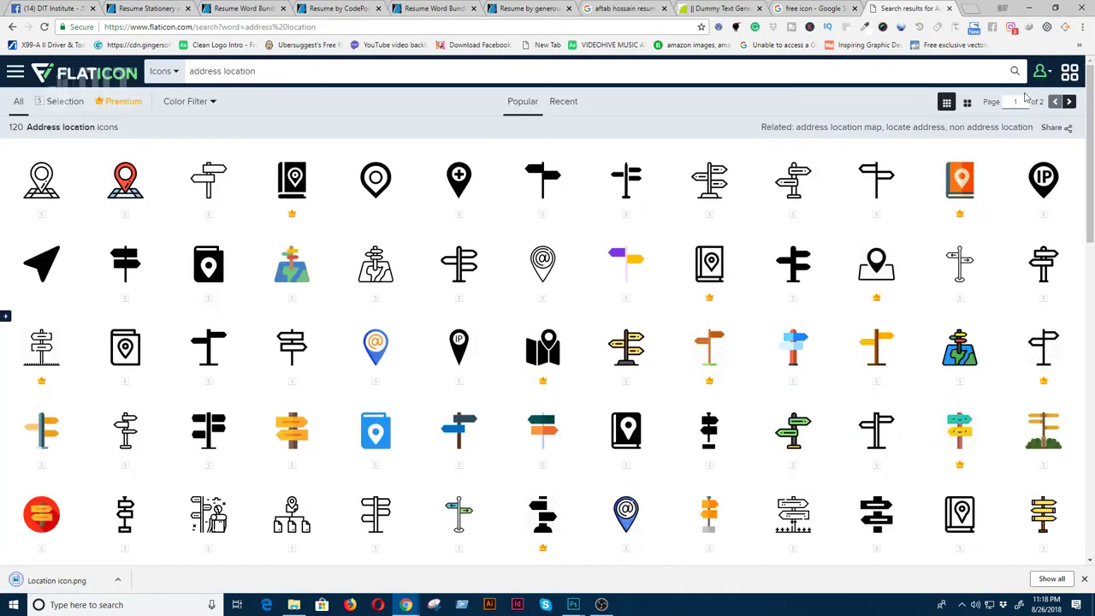
- Search 'phone' and save the old telephone icon as a 512 px PNG in the Icon folder
{"action": "left_click", "coordinate": [281, 73]}
{"action": "type", "text": "phone"}
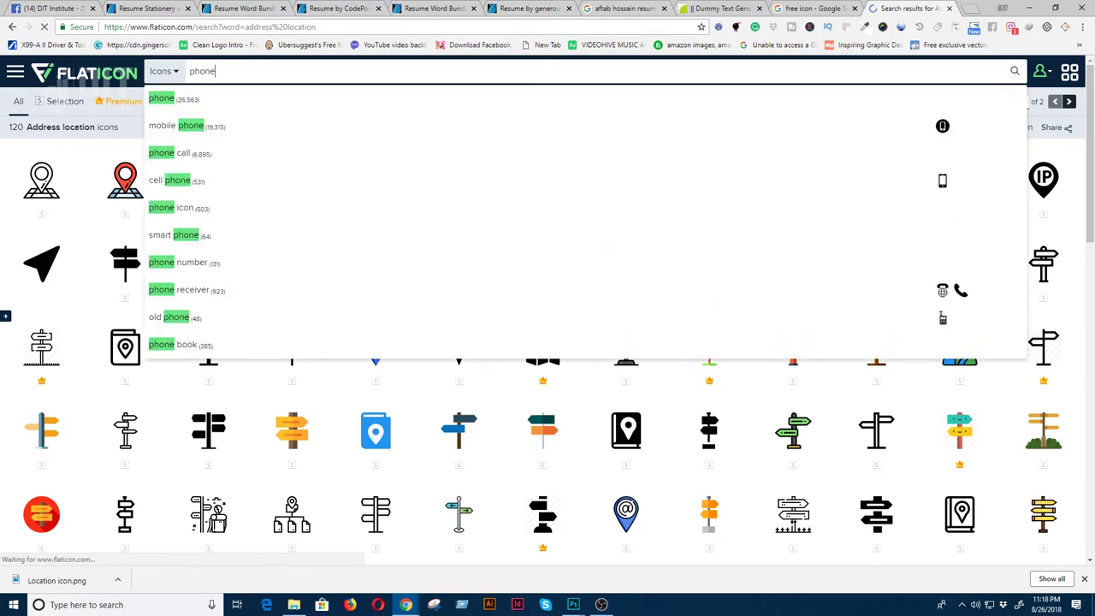
{"action": "key", "text": "Return"}
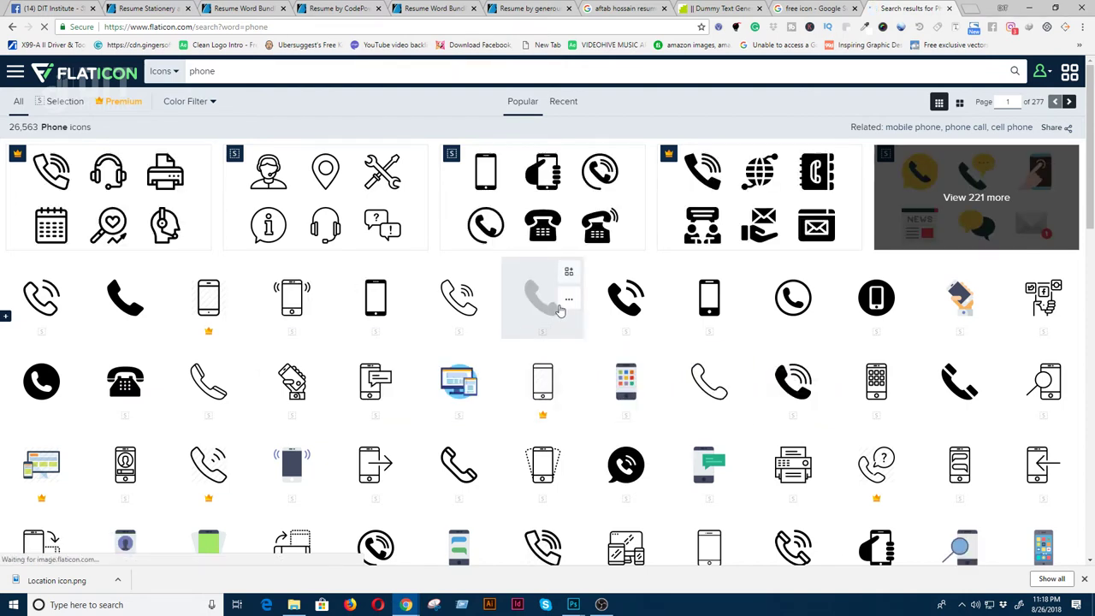
{"action": "left_click", "coordinate": [122, 395]}
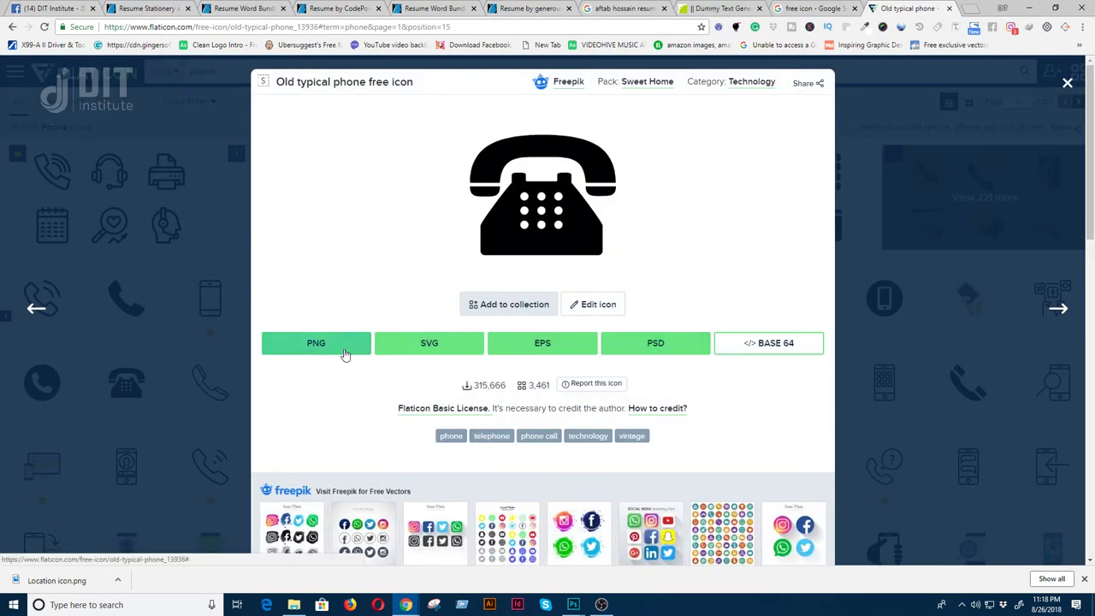
{"action": "left_click", "coordinate": [343, 351]}
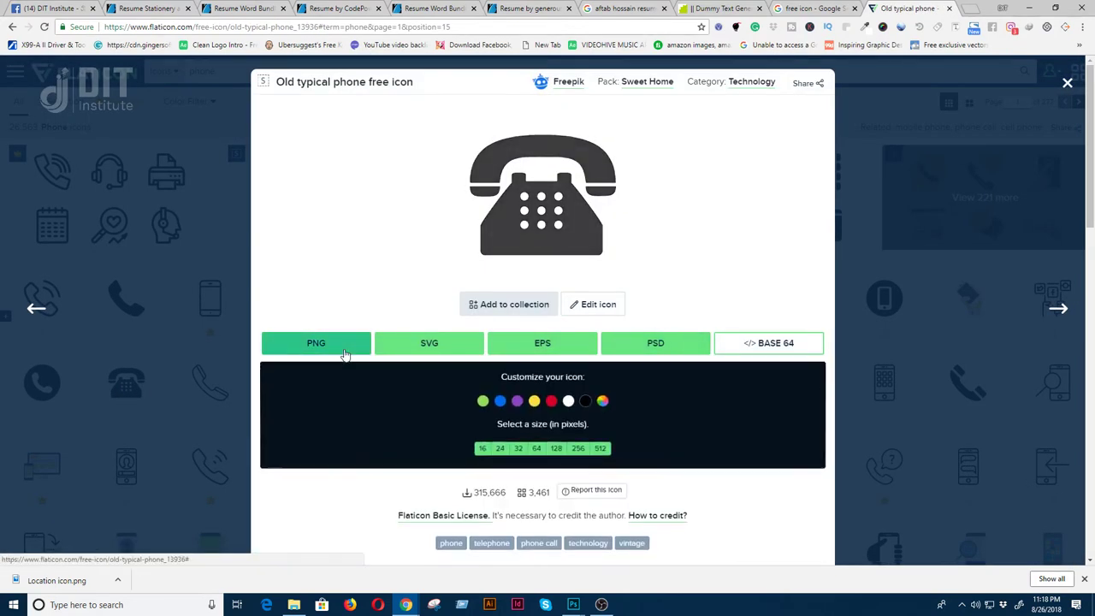
{"action": "left_click", "coordinate": [600, 448]}
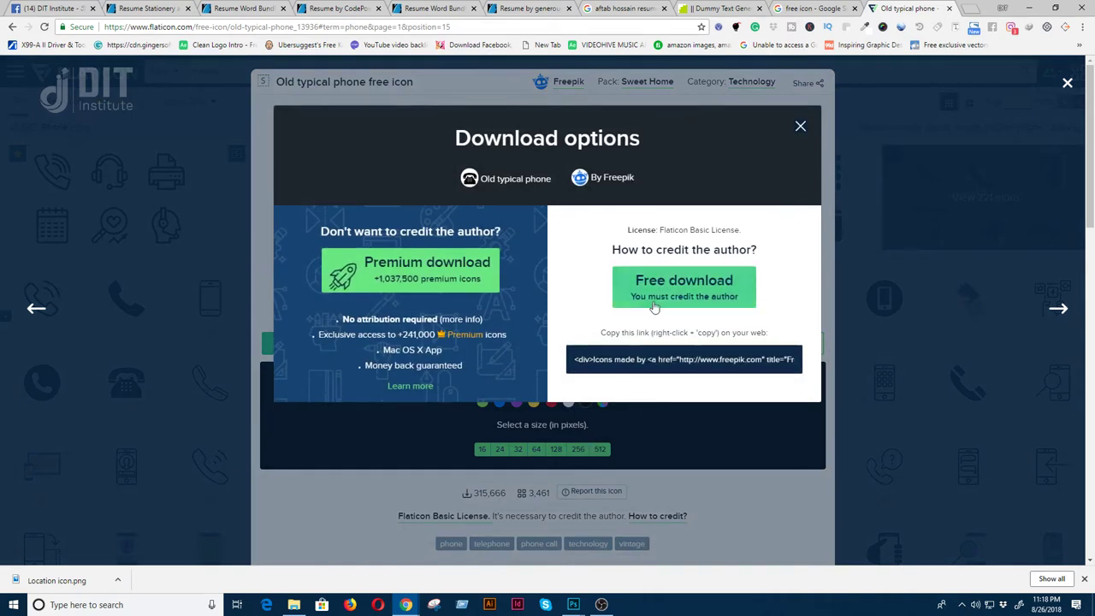
{"action": "left_click", "coordinate": [654, 290]}
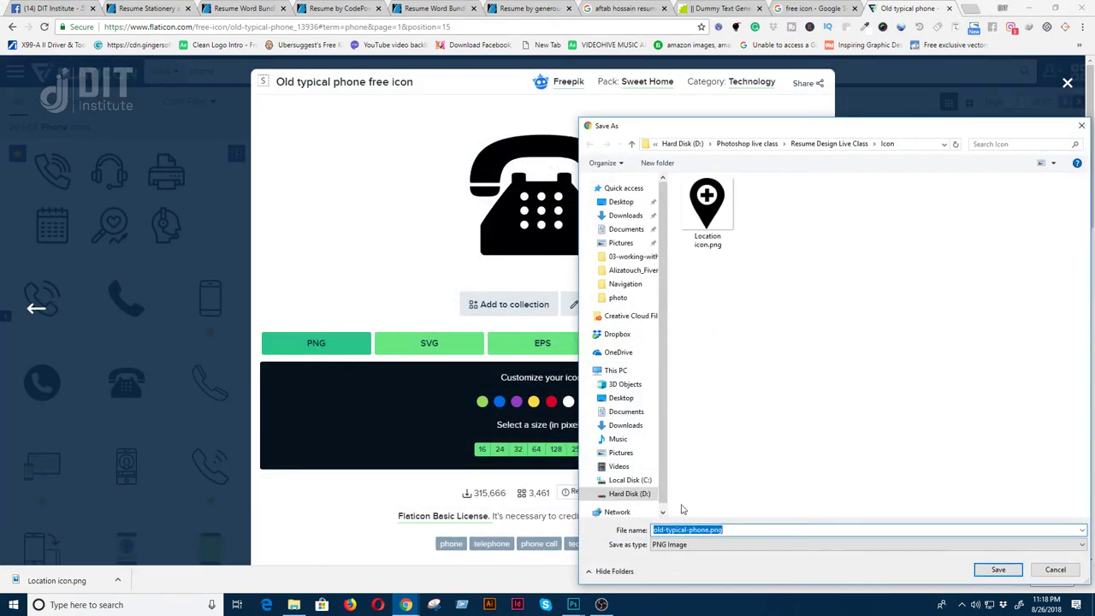
{"action": "left_click", "coordinate": [674, 531]}
{"action": "left_click", "coordinate": [997, 570]}
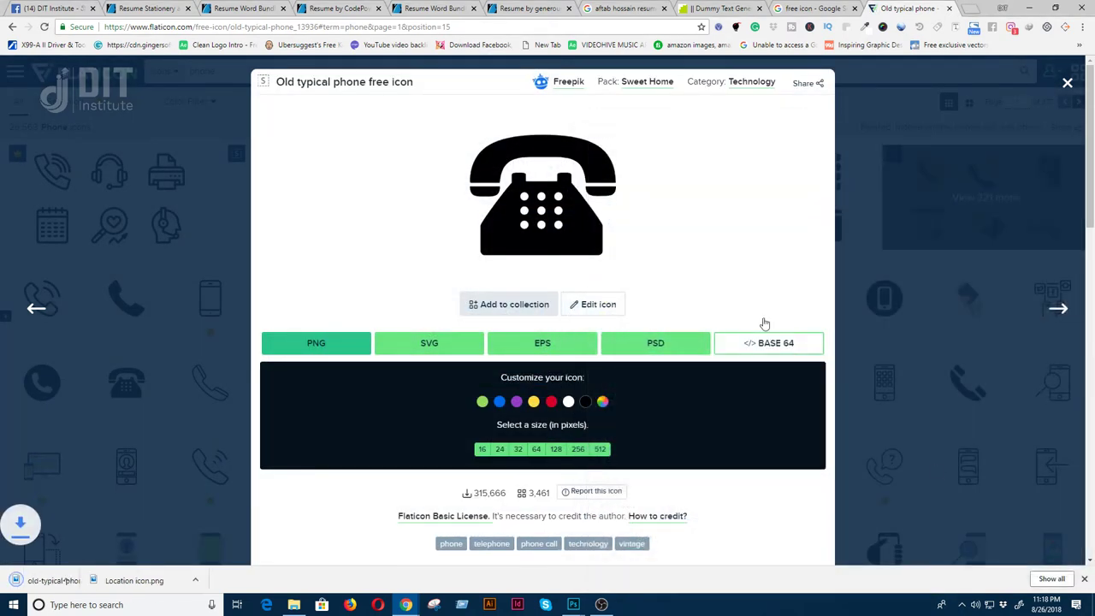
{"action": "left_click", "coordinate": [1067, 83]}
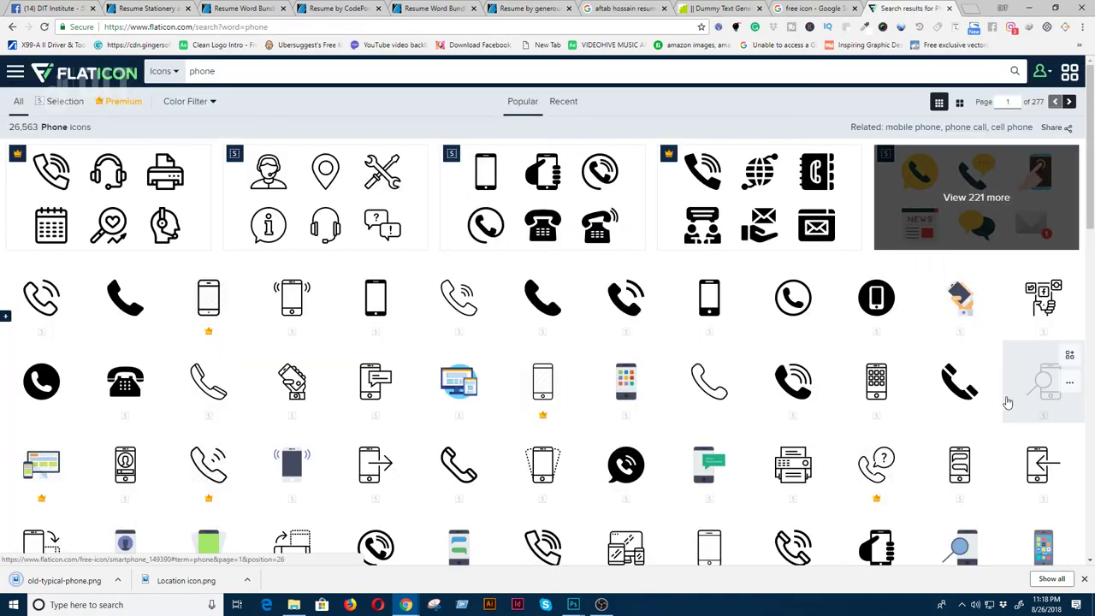
- Save the old handphone icon as a 512 px PNG and return to the phone results
{"action": "scroll", "coordinate": [990, 385], "scroll_direction": "down", "scroll_amount": 1}
{"action": "right_click", "coordinate": [951, 324]}
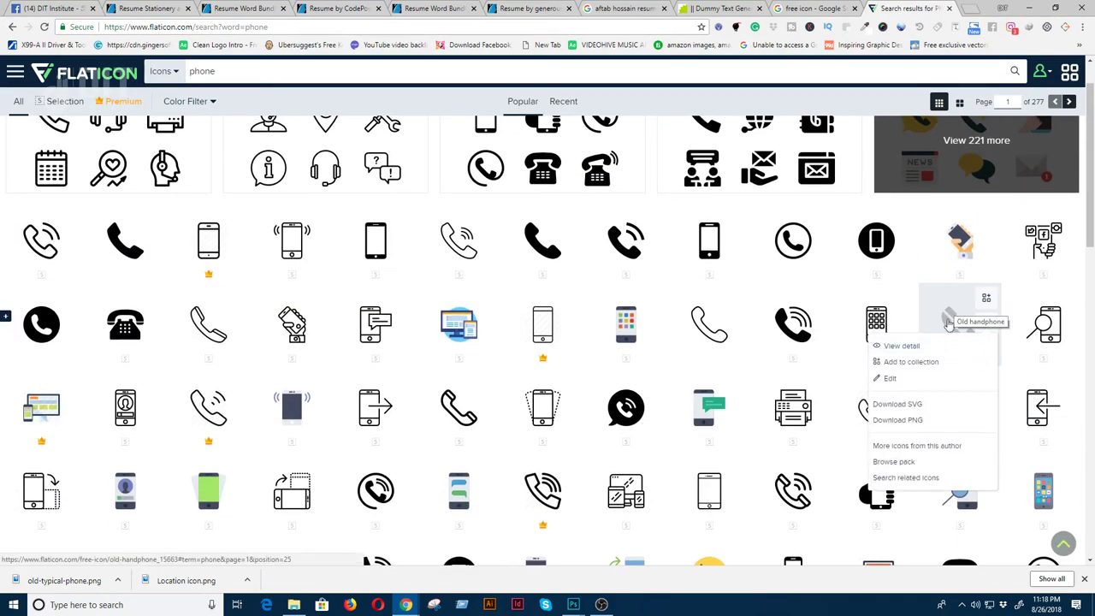
{"action": "left_click", "coordinate": [937, 316]}
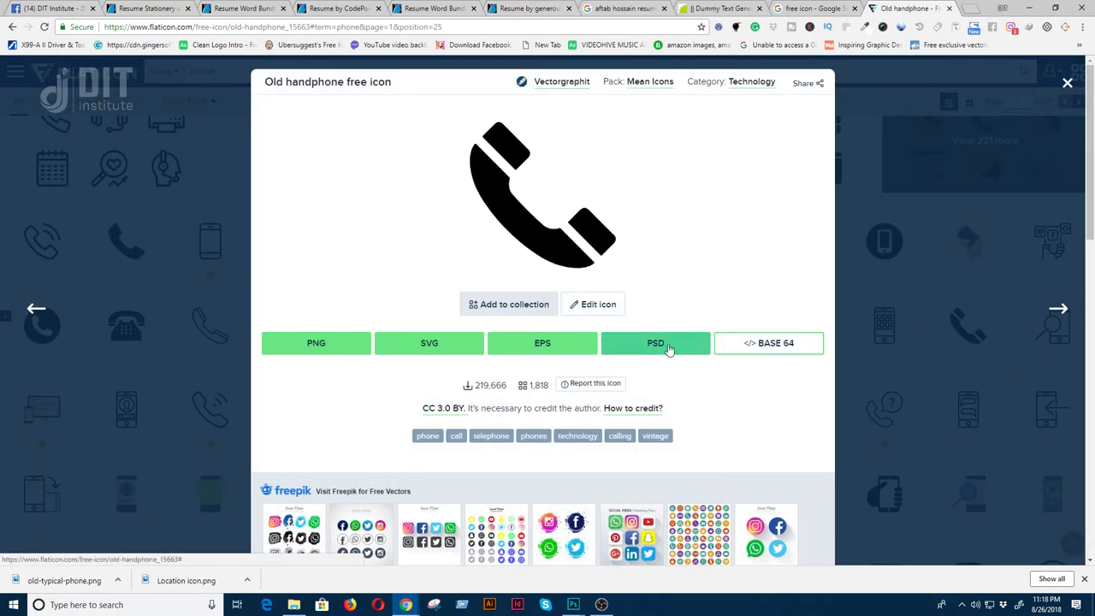
{"action": "left_click", "coordinate": [325, 349]}
{"action": "left_click", "coordinate": [600, 447]}
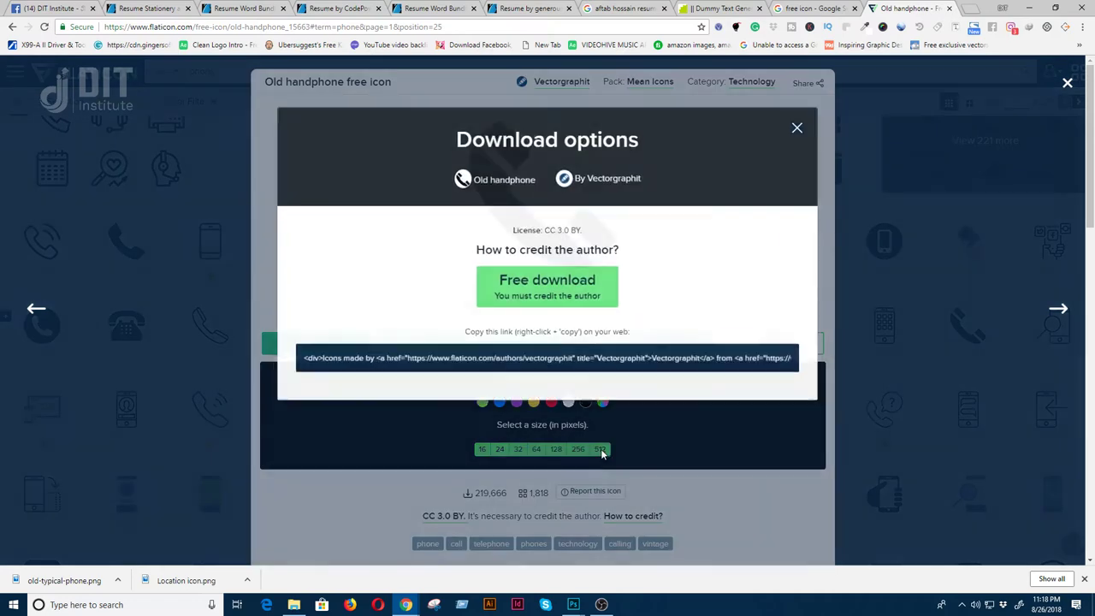
{"action": "left_click", "coordinate": [565, 301]}
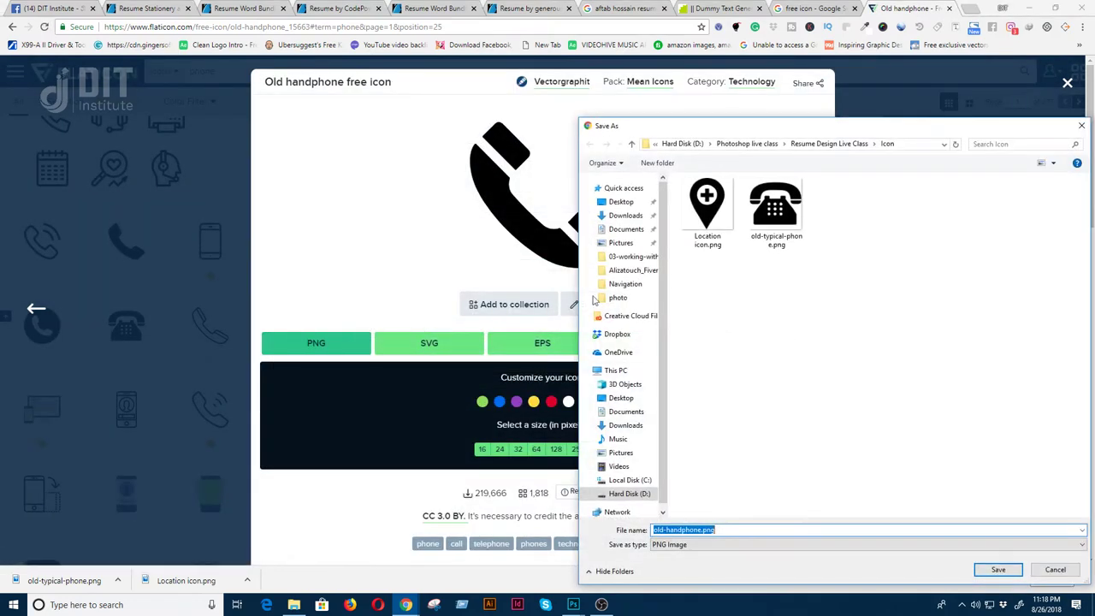
{"action": "left_click", "coordinate": [995, 569]}
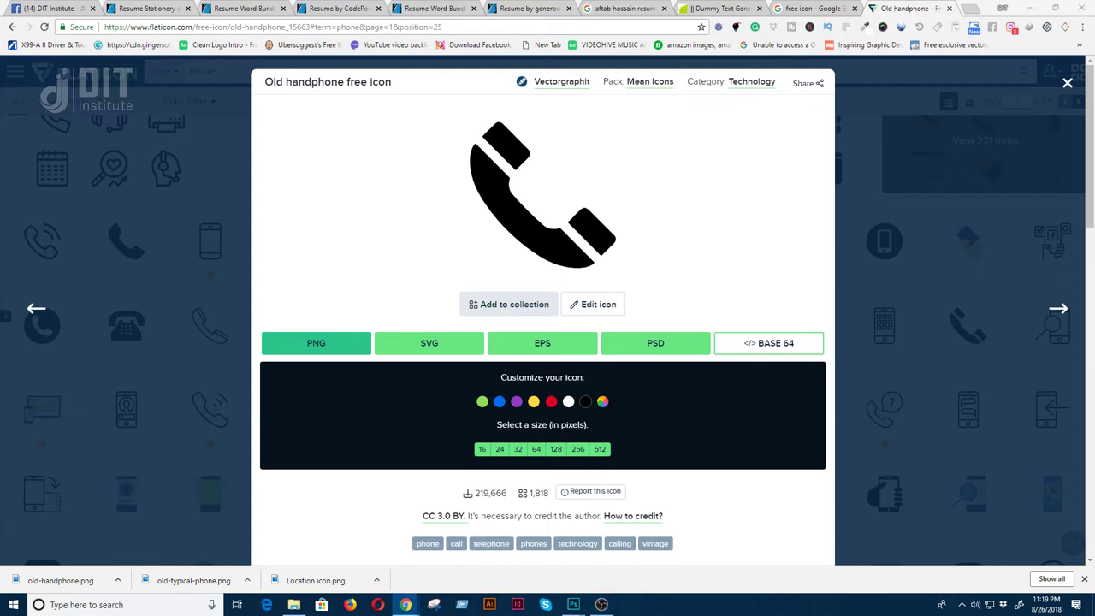
{"action": "left_click", "coordinate": [1068, 82]}
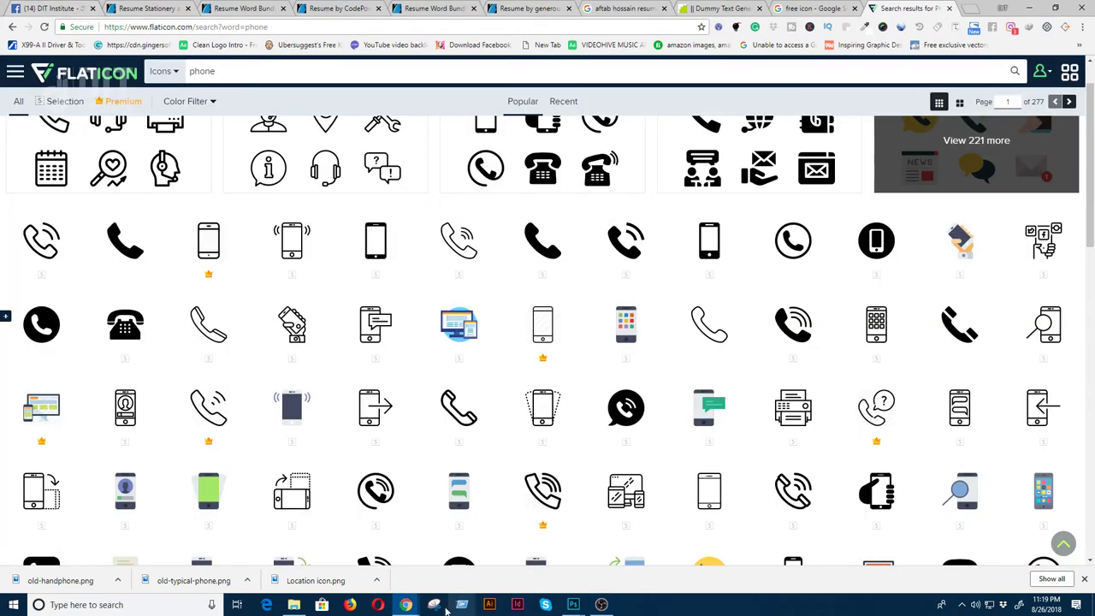
{"action": "mouse_move", "coordinate": [574, 609]}
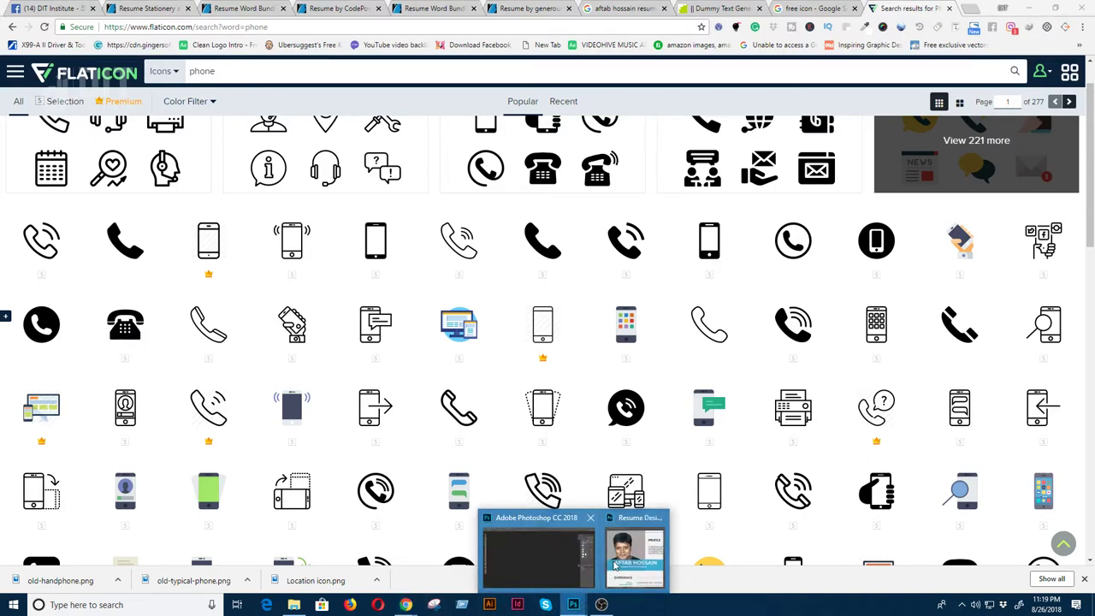
{"action": "left_click", "coordinate": [637, 546]}
{"action": "key", "text": "f"}
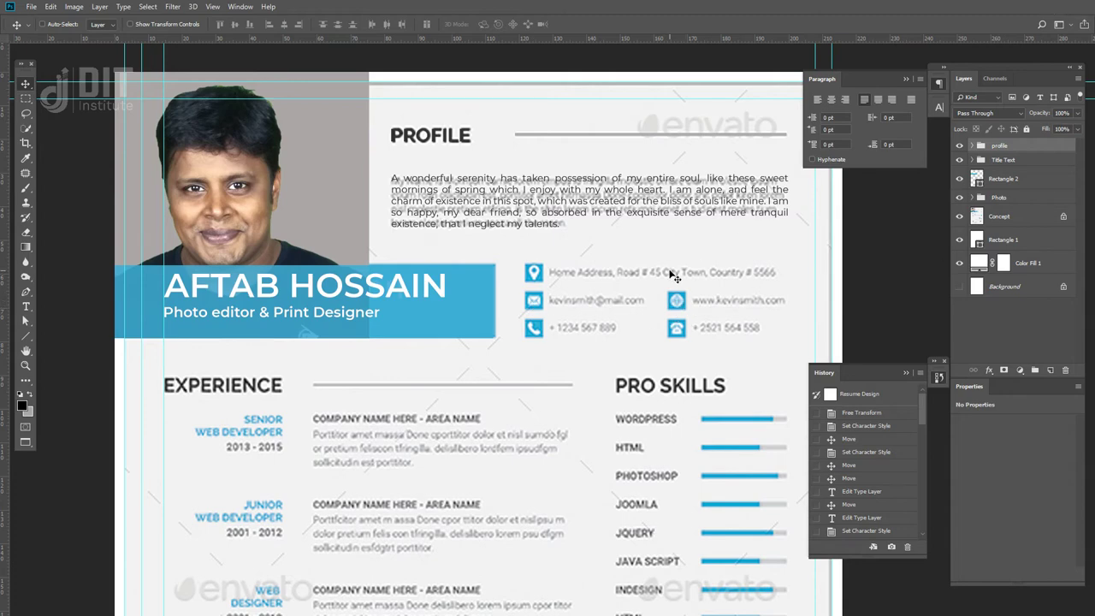
{"action": "key", "text": "shift+f"}
{"action": "left_click", "coordinate": [1042, 10]}
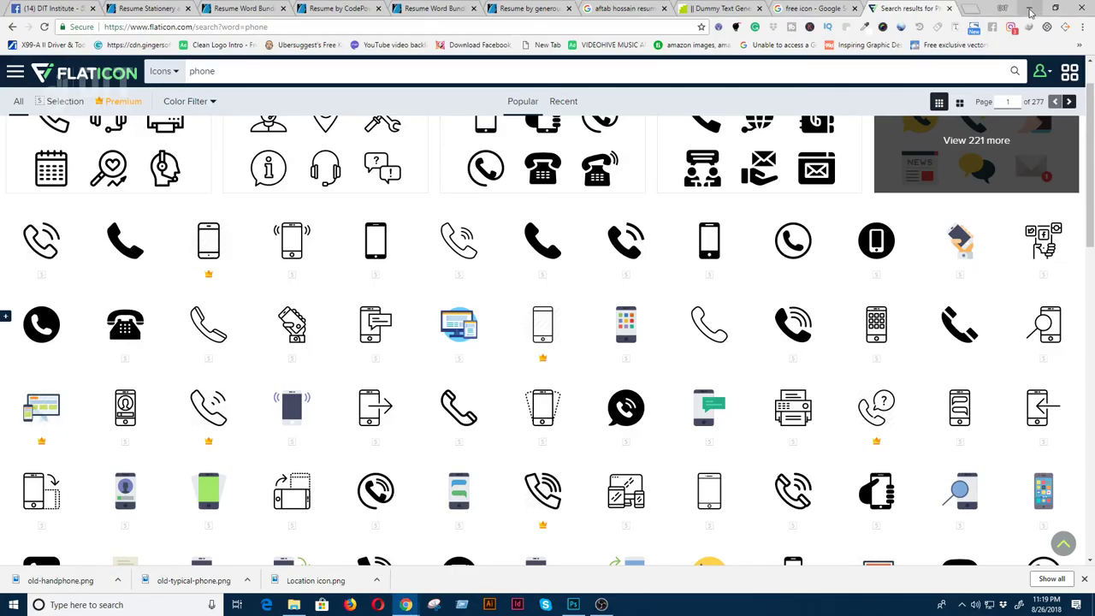
- Search Flaticon for 'email' icons
{"action": "scroll", "coordinate": [479, 409], "scroll_direction": "up", "scroll_amount": 1}
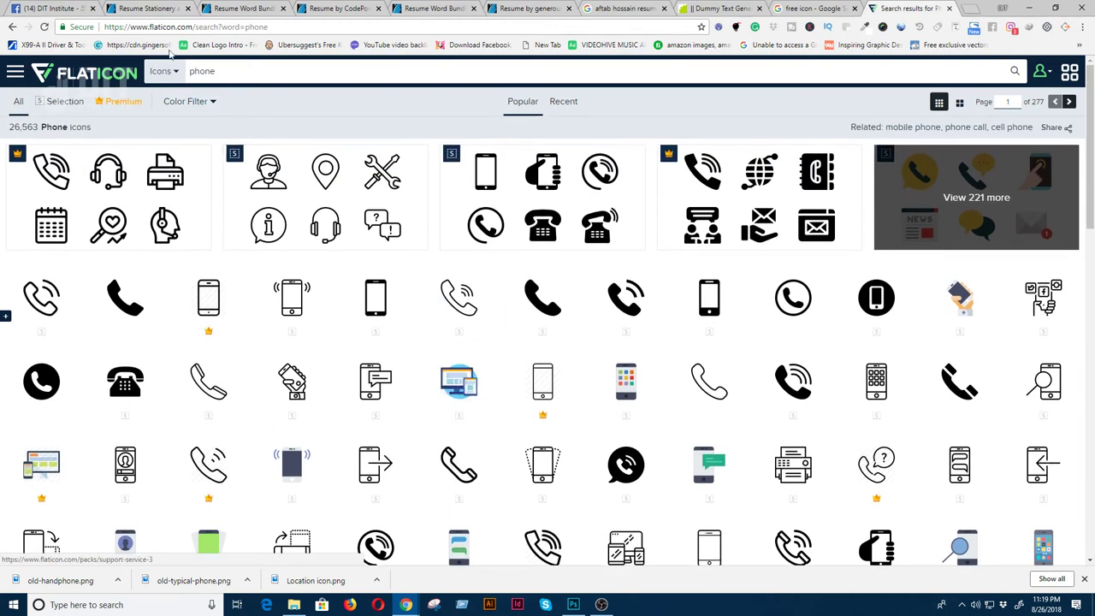
{"action": "double_click", "coordinate": [202, 71]}
{"action": "type", "text": "email"}
{"action": "key", "text": "Return"}
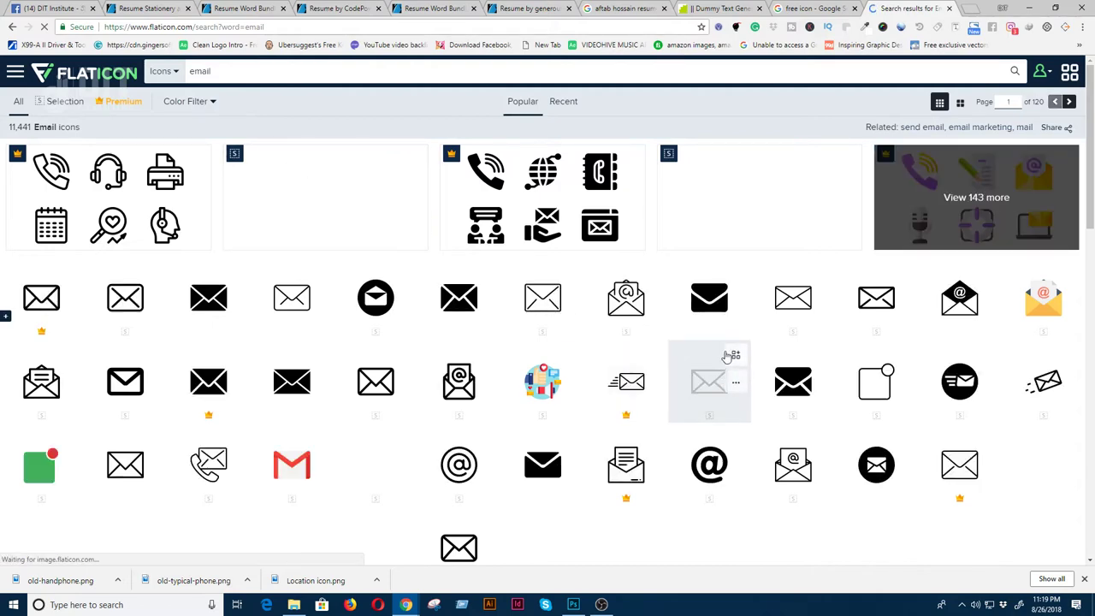
- Download the solid black envelope icon as a 512 px PNG, saved as envelope.png in the Icon folder
{"action": "left_click", "coordinate": [702, 297]}
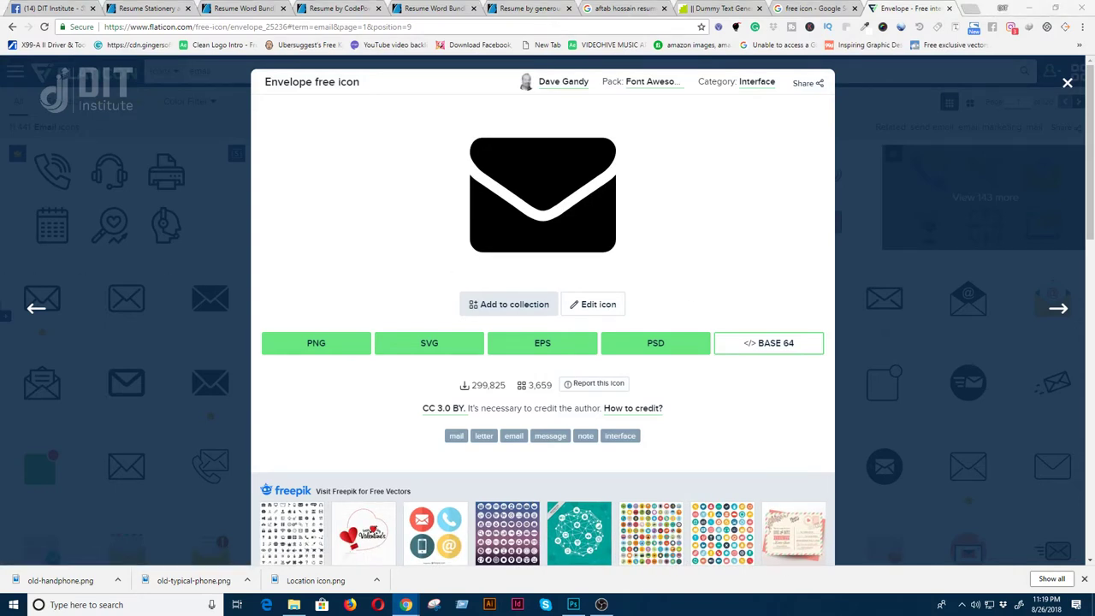
{"action": "left_click", "coordinate": [316, 342]}
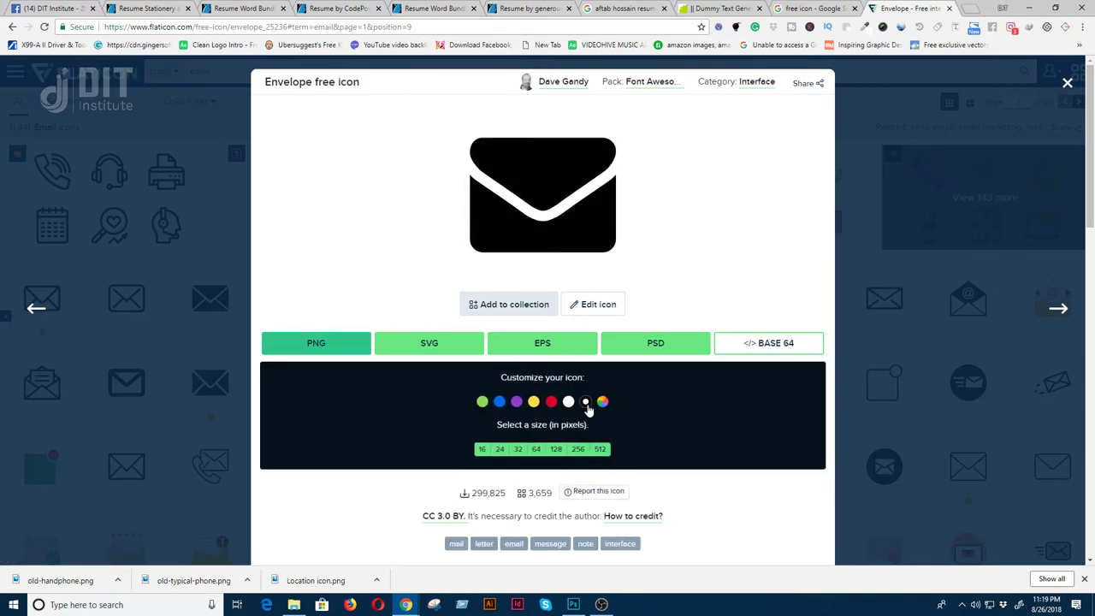
{"action": "left_click", "coordinate": [600, 449]}
{"action": "left_click", "coordinate": [557, 285]}
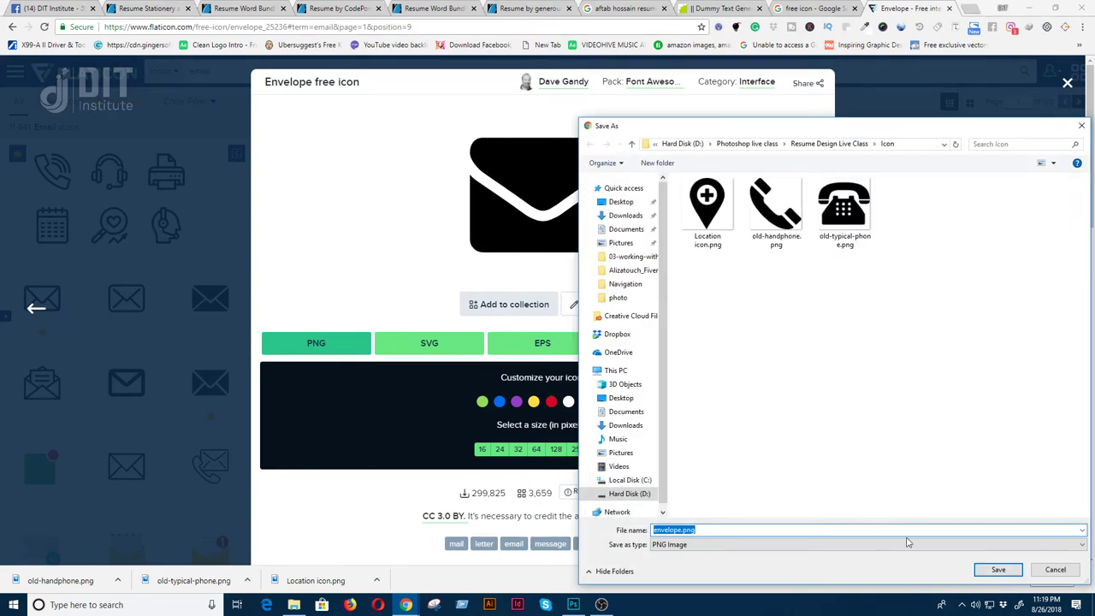
{"action": "left_click", "coordinate": [980, 570]}
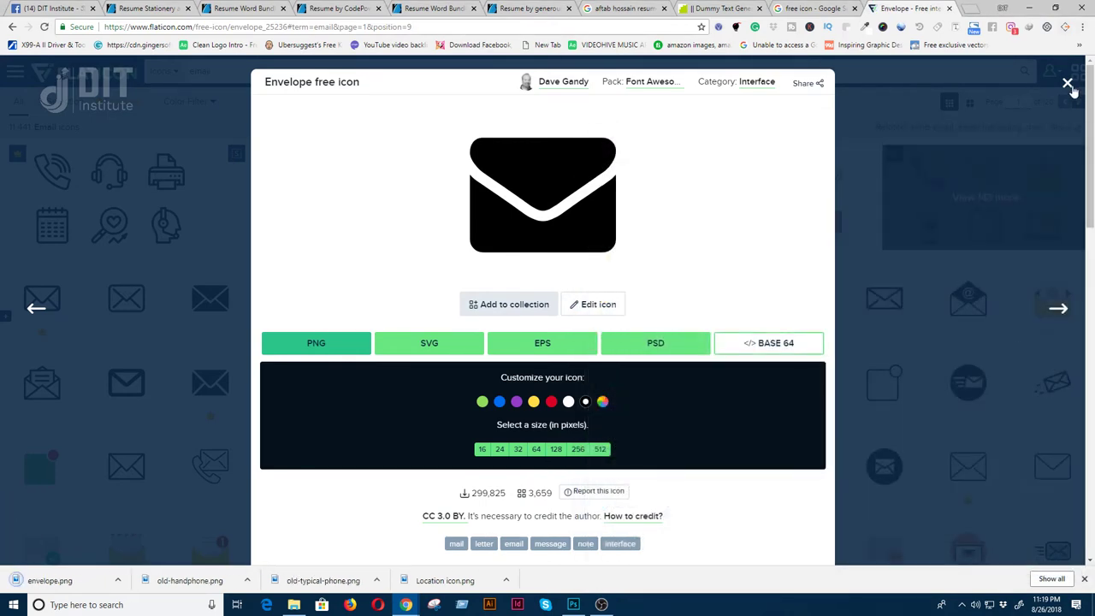
{"action": "left_click", "coordinate": [1068, 84]}
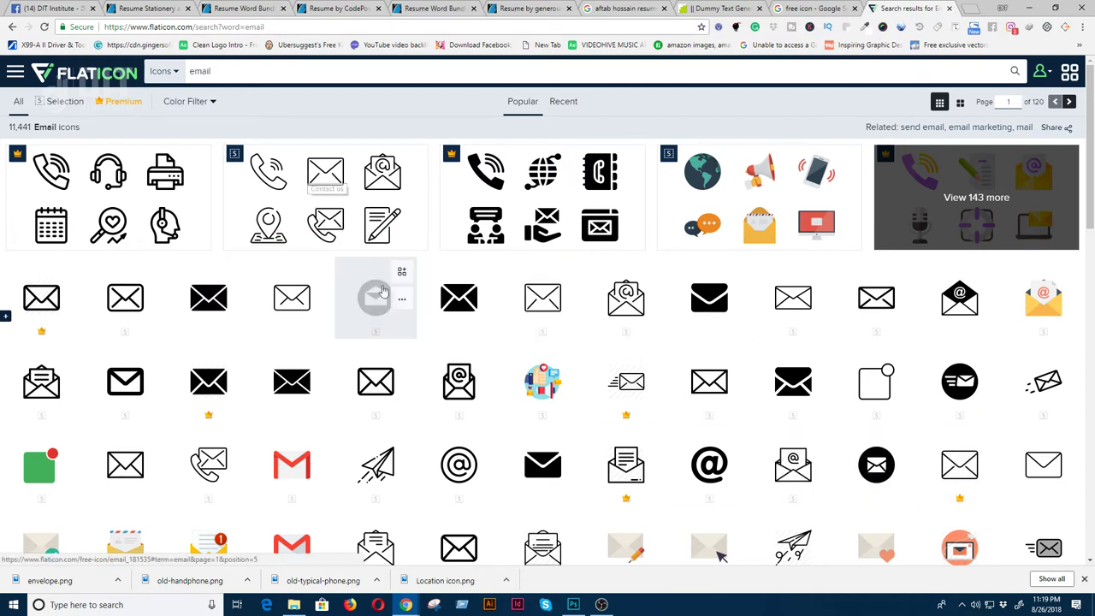
{"action": "left_click", "coordinate": [173, 71]}
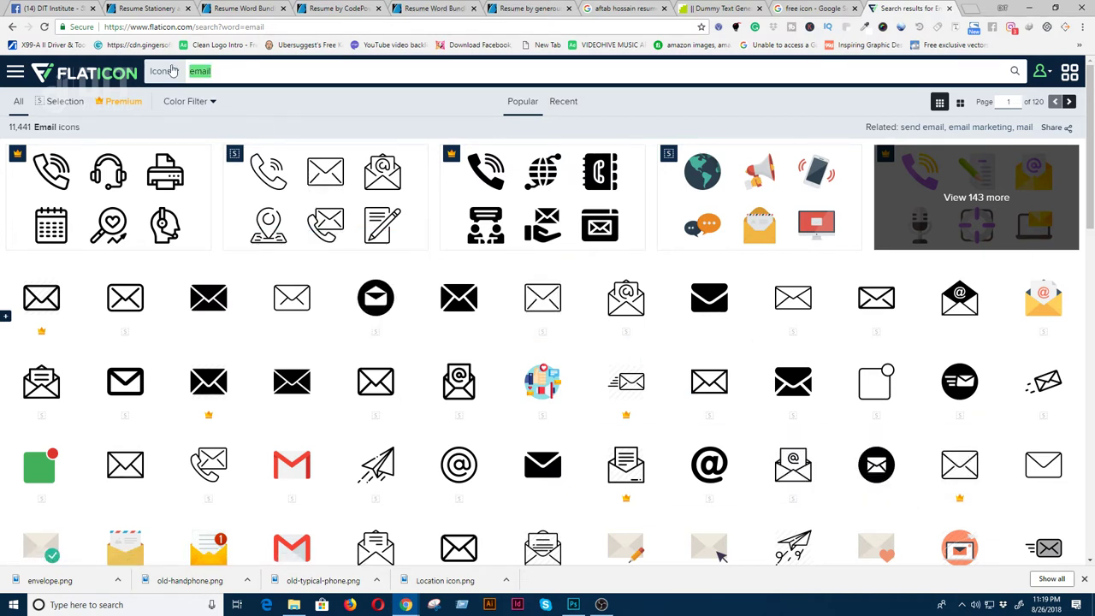
- Search 'web', save the Grid world globe as 512 px grid-world.png in Icon, then minimize Chrome
{"action": "type", "text": "web"}
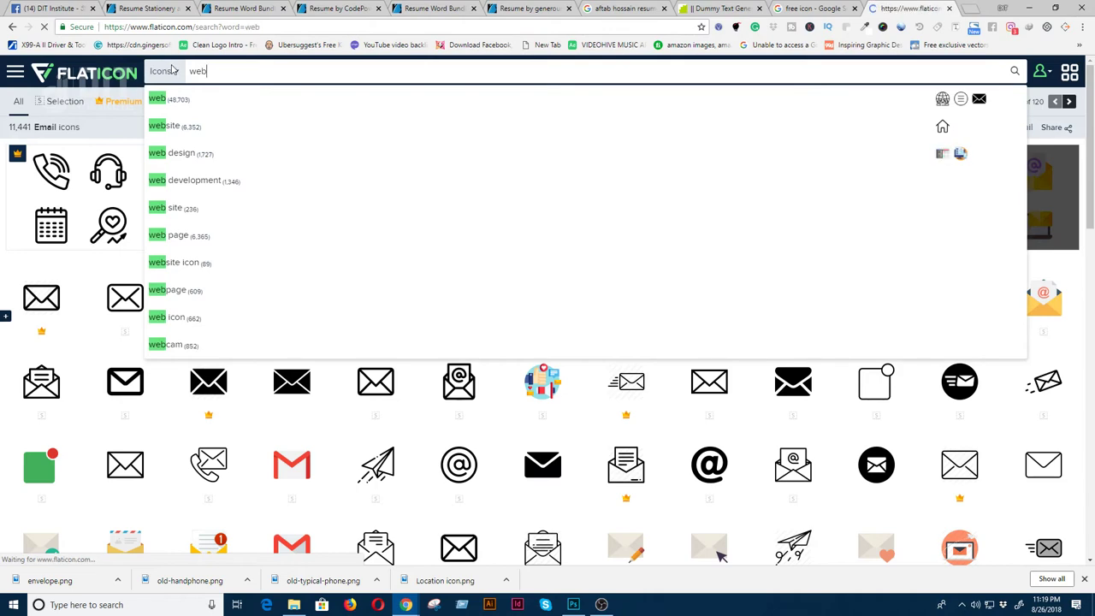
{"action": "key", "text": "Return"}
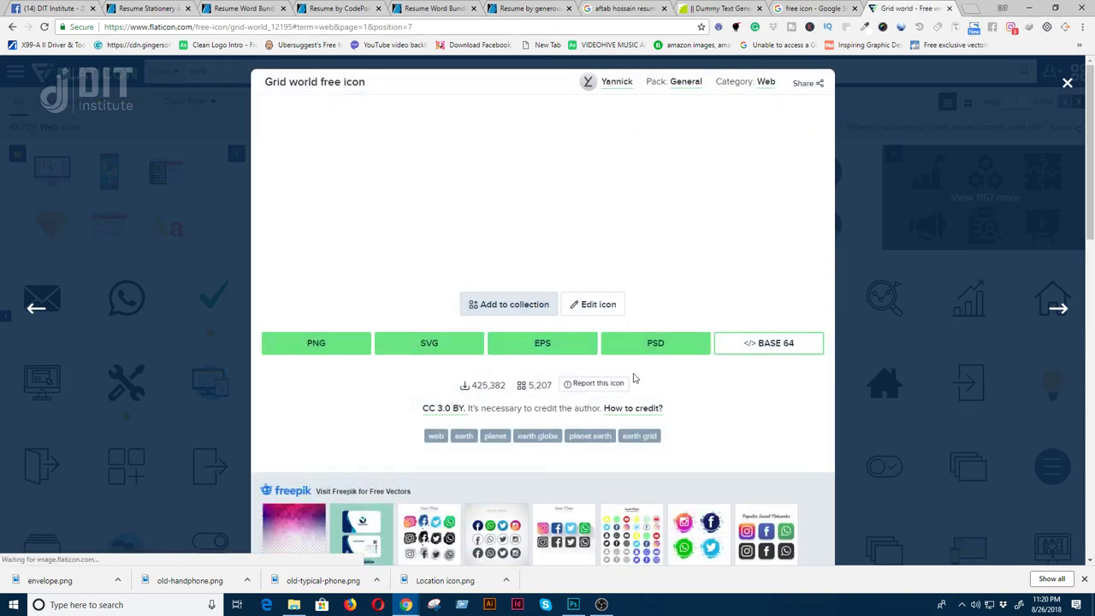
{"action": "left_click", "coordinate": [333, 342]}
{"action": "left_click", "coordinate": [599, 450]}
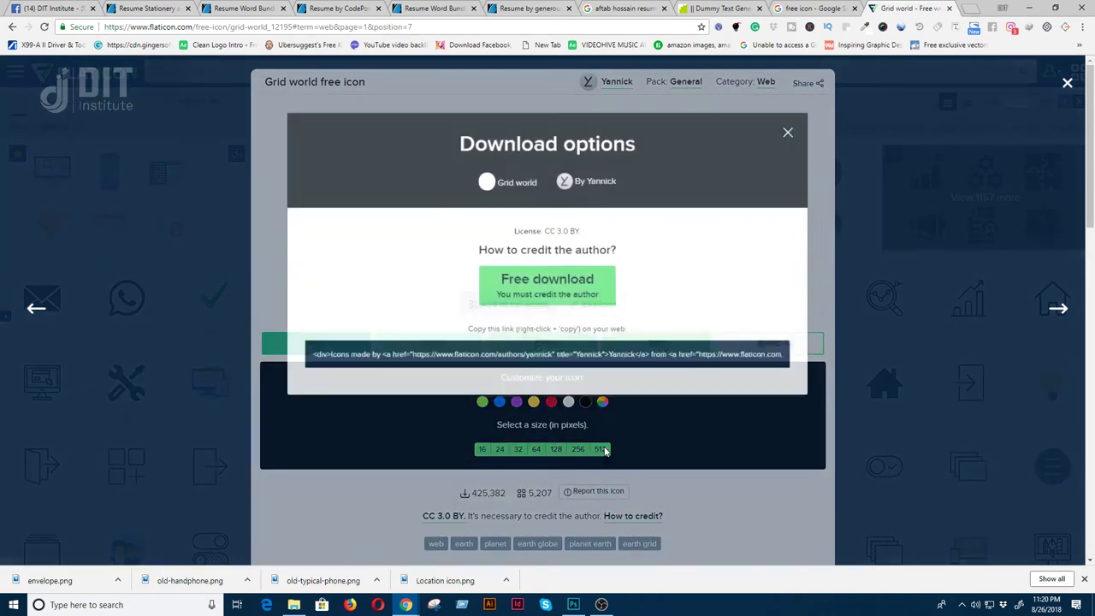
{"action": "left_click", "coordinate": [532, 286]}
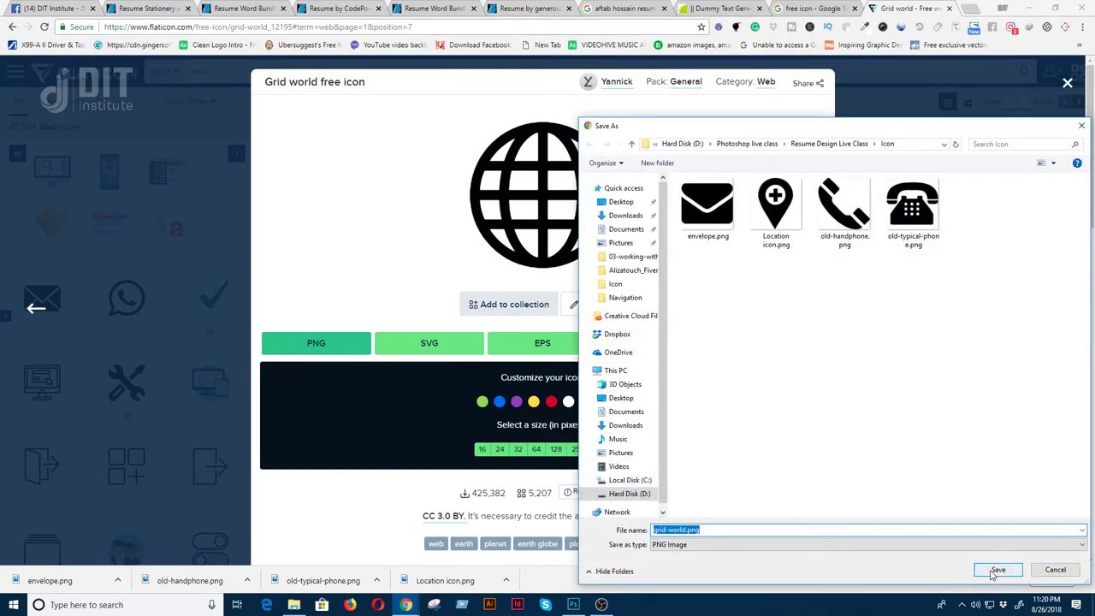
{"action": "left_click", "coordinate": [997, 569]}
{"action": "left_click", "coordinate": [1067, 83]}
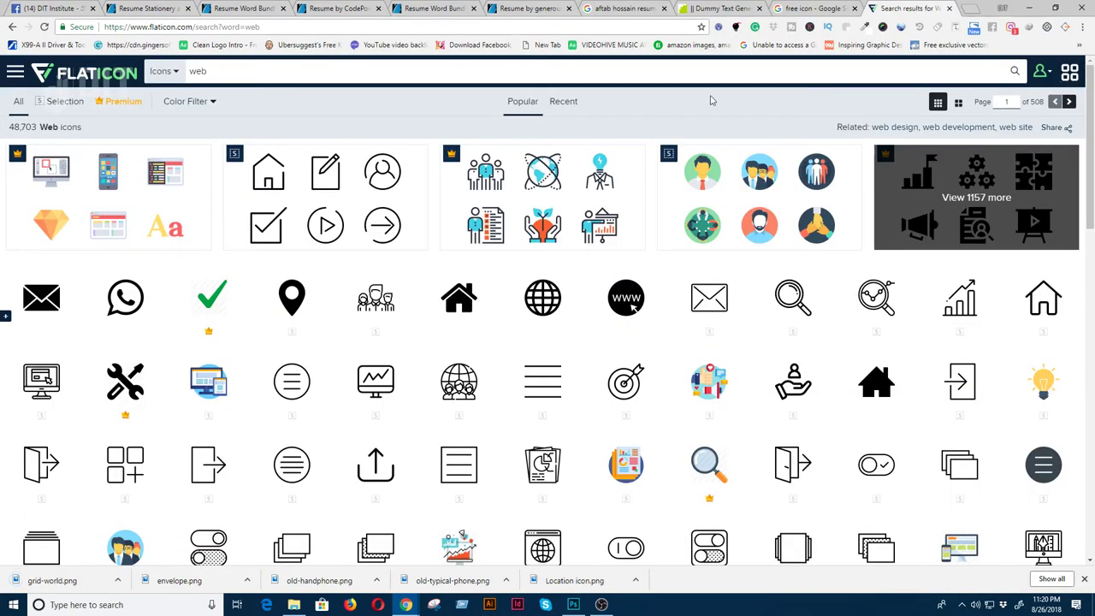
{"action": "left_click", "coordinate": [1032, 9]}
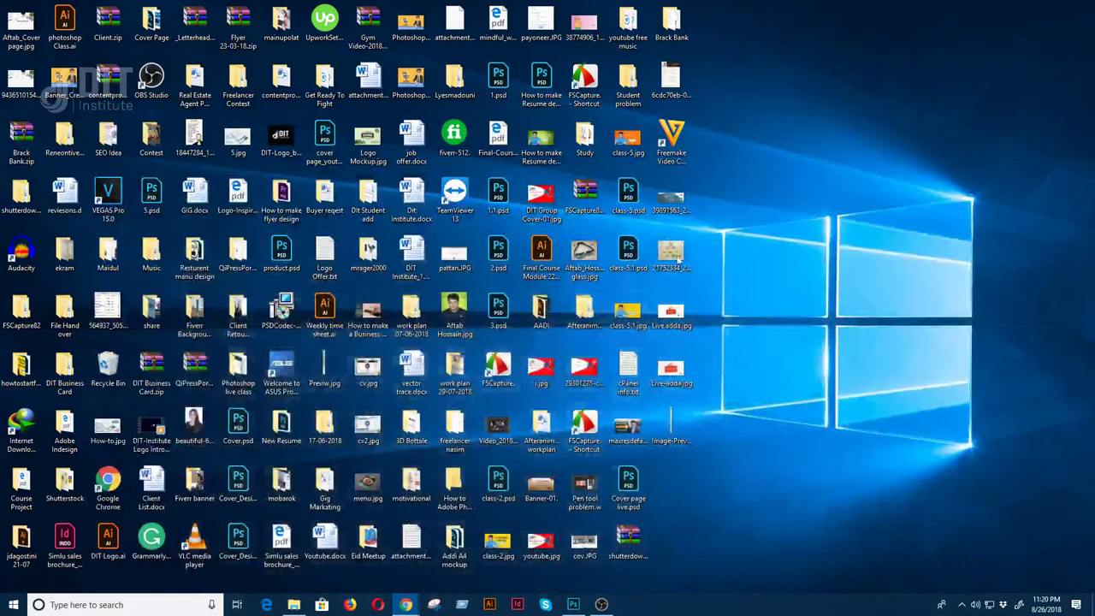
- Restore the Resume Design document in full screen mode with menu bar and pan it slightly left
{"action": "left_click", "coordinate": [575, 604]}
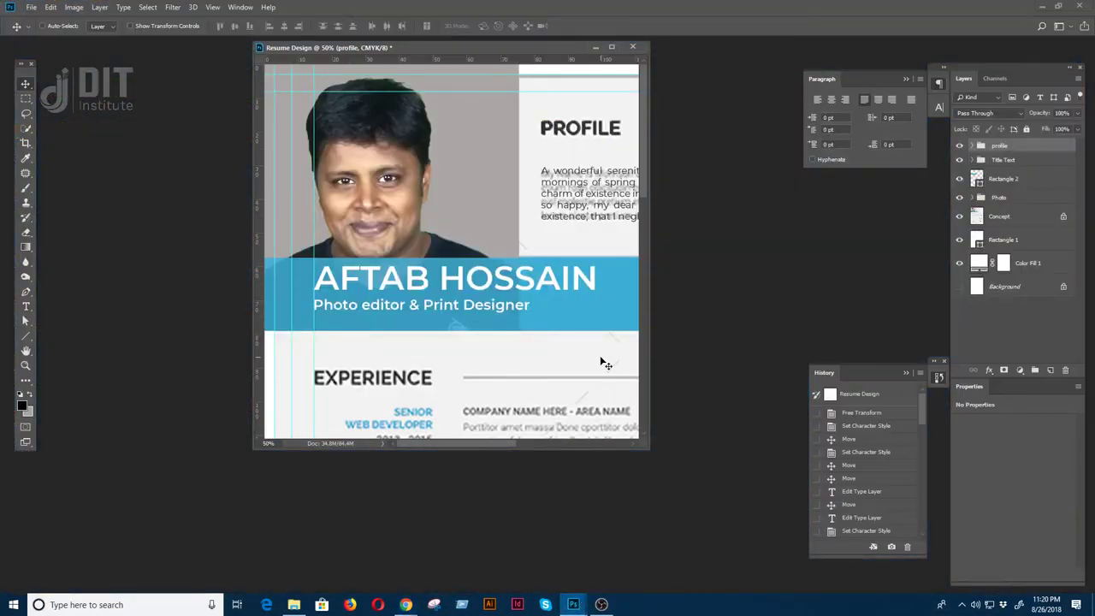
{"action": "key", "text": "f"}
{"action": "left_click_drag", "start_coordinate": [602, 362], "coordinate": [476, 405]}
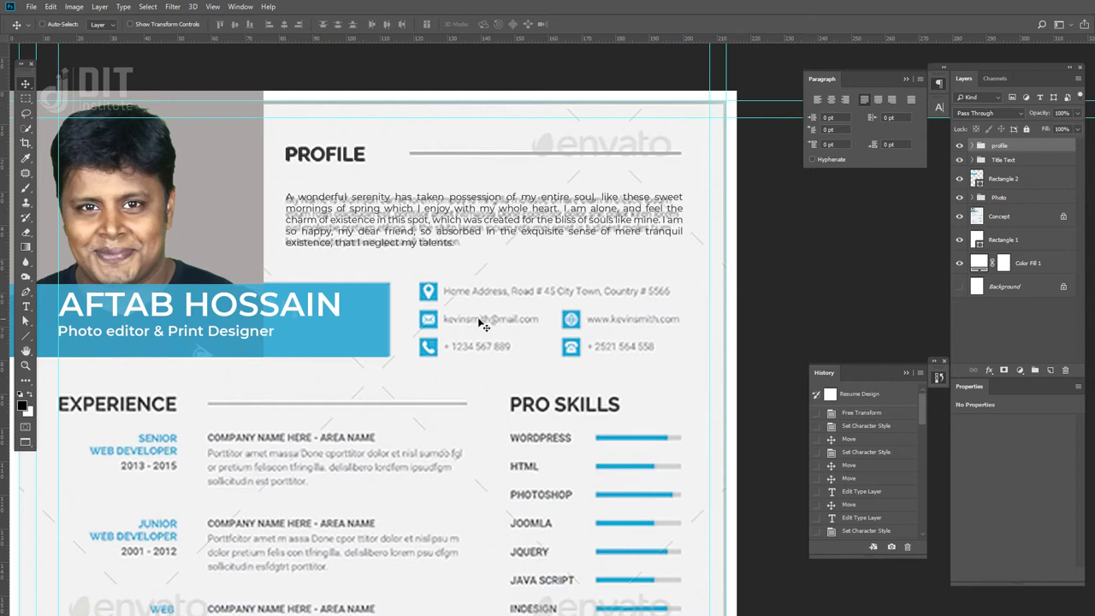
- Draw a small black rectangle over the location pin, roughly 70 × 75 px
{"action": "right_click", "coordinate": [26, 336]}
{"action": "left_click", "coordinate": [64, 338]}
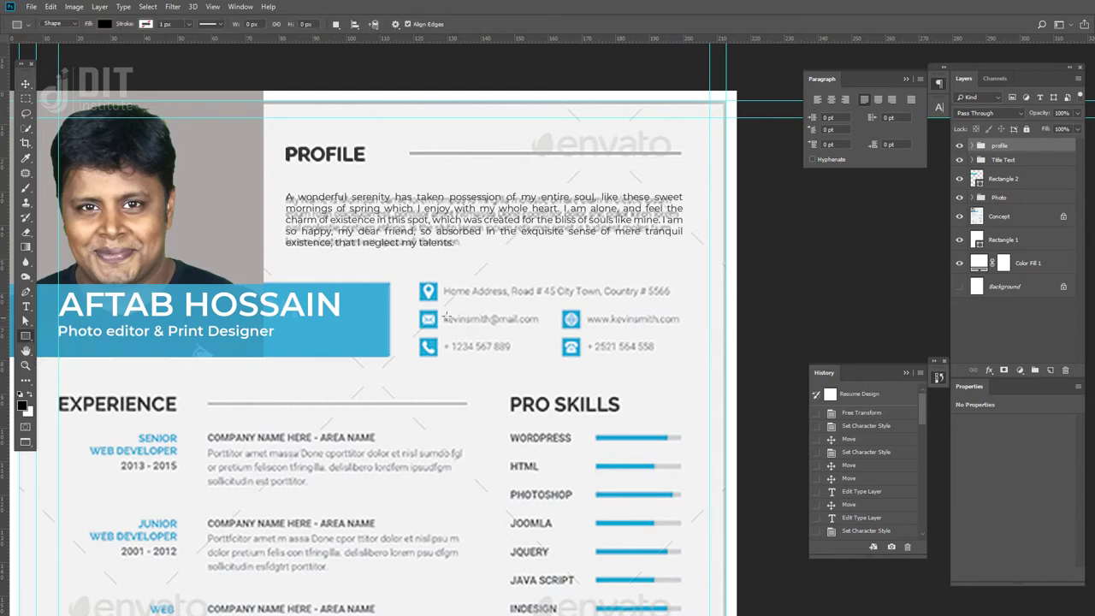
{"action": "left_click_drag", "start_coordinate": [417, 280], "coordinate": [441, 304]}
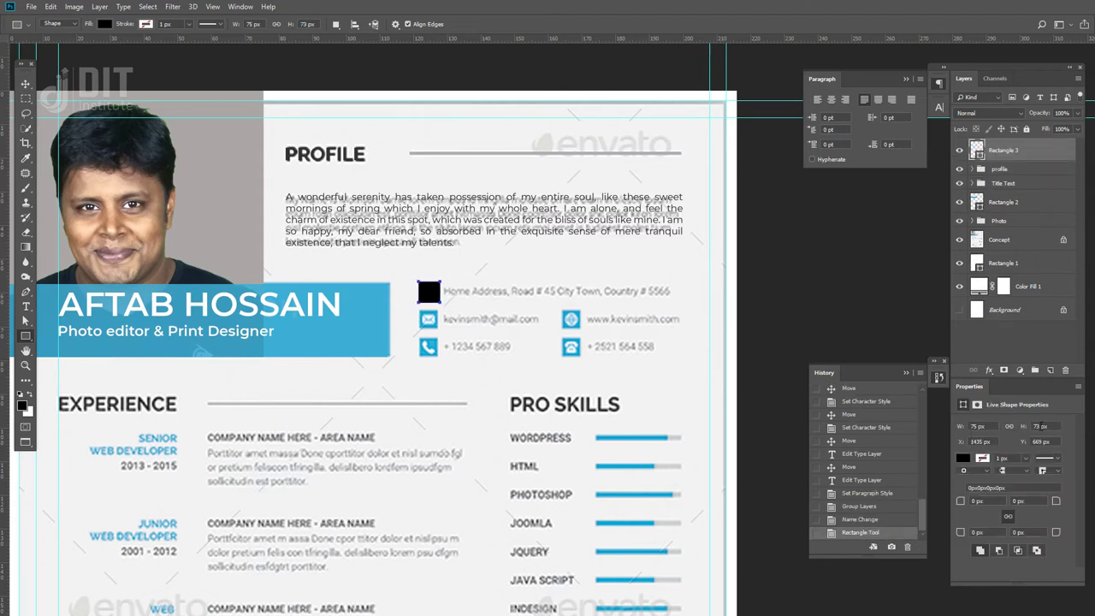
{"action": "type", "text": "75"}
{"action": "key", "text": "Return"}
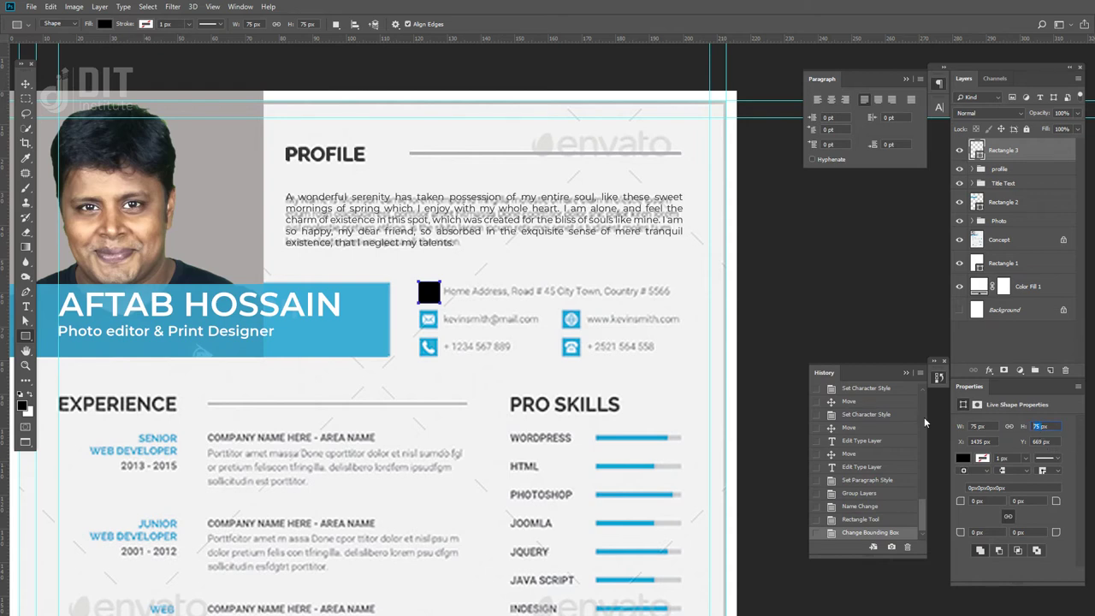
{"action": "double_click", "coordinate": [963, 428]}
{"action": "type", "text": "70"}
{"action": "key", "text": "Return"}
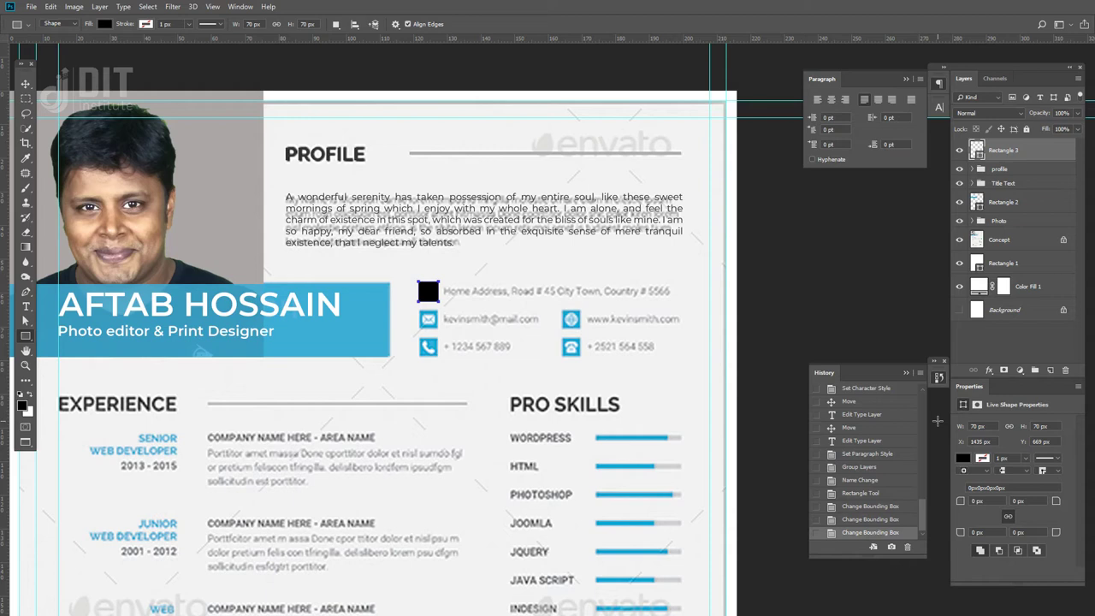
- Resize the square to 65 × 65 px, place it over the pin, and open its fill Color Picker
{"action": "left_click", "coordinate": [26, 83]}
{"action": "mouse_move", "coordinate": [429, 295]}
{"action": "left_mouse_down"}
{"action": "mouse_move", "coordinate": [479, 317]}
{"action": "mouse_move", "coordinate": [427, 312]}
{"action": "left_mouse_up"}
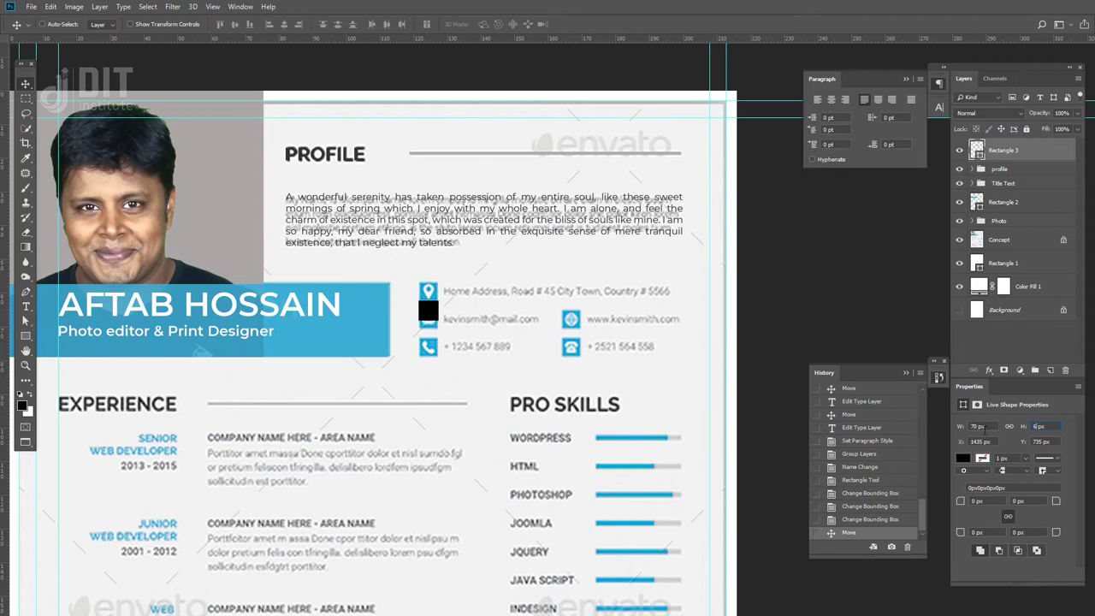
{"action": "type", "text": "65"}
{"action": "key", "text": "Return"}
{"action": "key", "text": "shift+Tab"}
{"action": "type", "text": "65"}
{"action": "key", "text": "Return"}
{"action": "left_click_drag", "start_coordinate": [454, 326], "coordinate": [433, 294]}
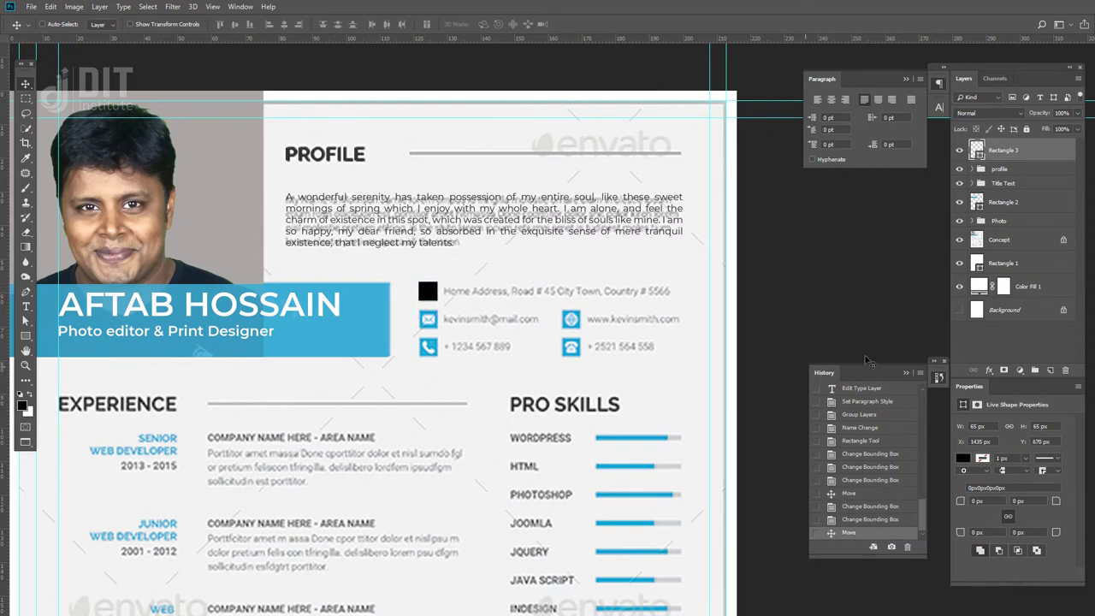
{"action": "double_click", "coordinate": [973, 151]}
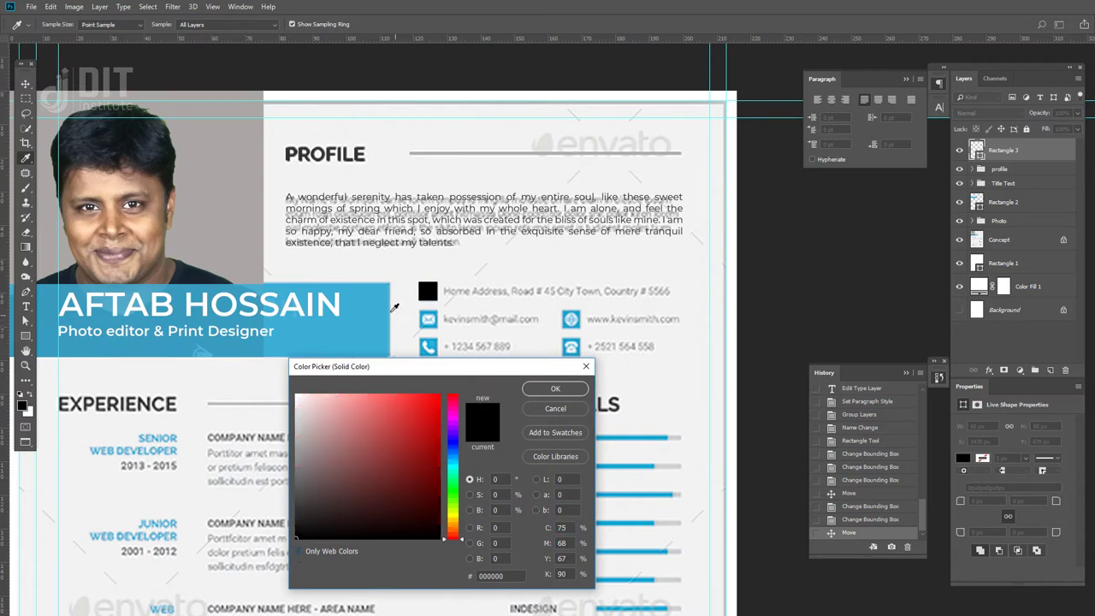
- Fill the address square with the banner's blue and move Rectangle 2 into the Title Text group
{"action": "left_click", "coordinate": [370, 305]}
{"action": "left_click", "coordinate": [555, 389]}
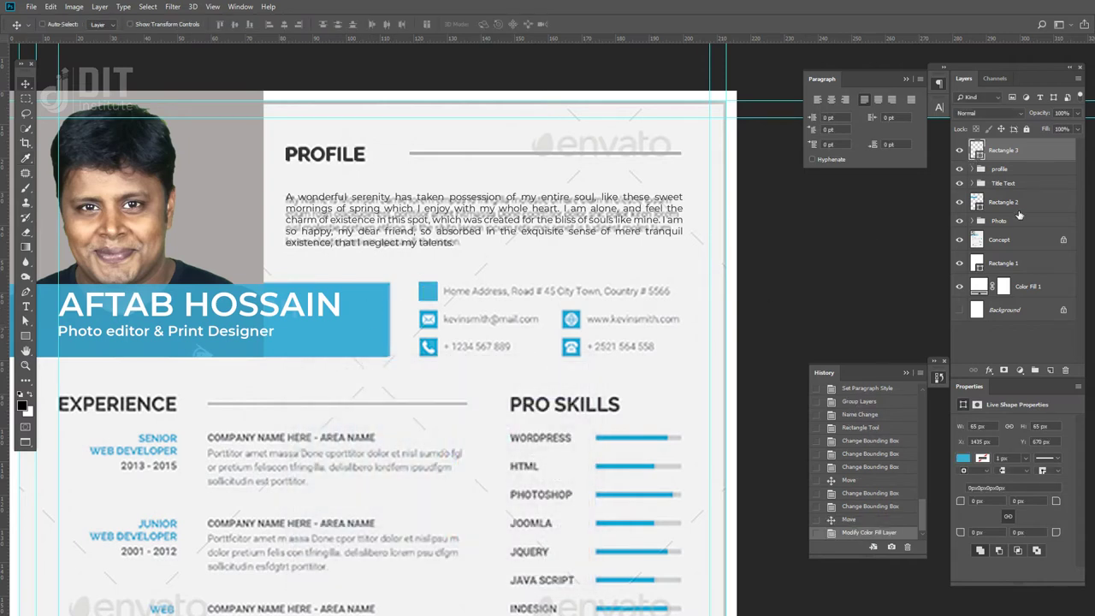
{"action": "left_click", "coordinate": [999, 211]}
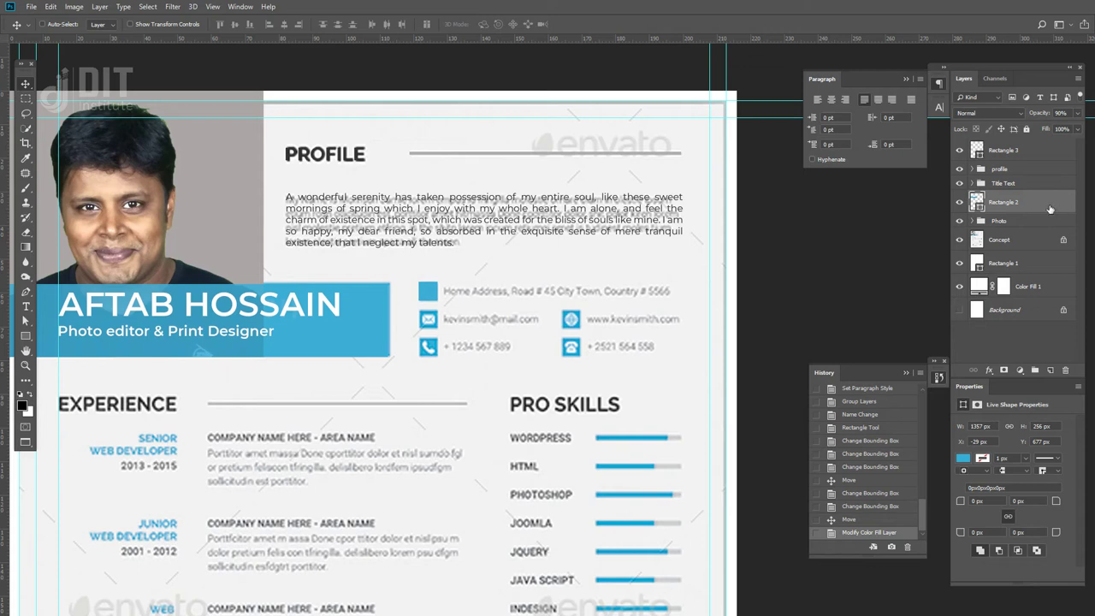
{"action": "left_click", "coordinate": [972, 183]}
{"action": "left_click", "coordinate": [973, 183]}
{"action": "left_click", "coordinate": [972, 183]}
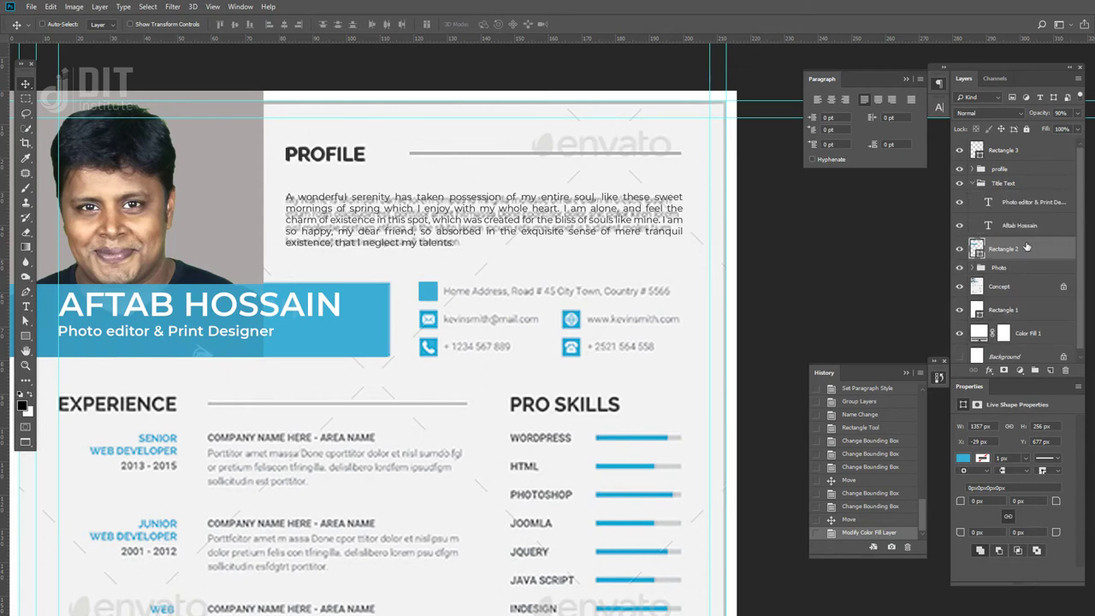
{"action": "left_click_drag", "start_coordinate": [1026, 248], "coordinate": [1031, 237]}
{"action": "left_click", "coordinate": [973, 183]}
{"action": "left_click", "coordinate": [959, 183]}
{"action": "left_click", "coordinate": [959, 183]}
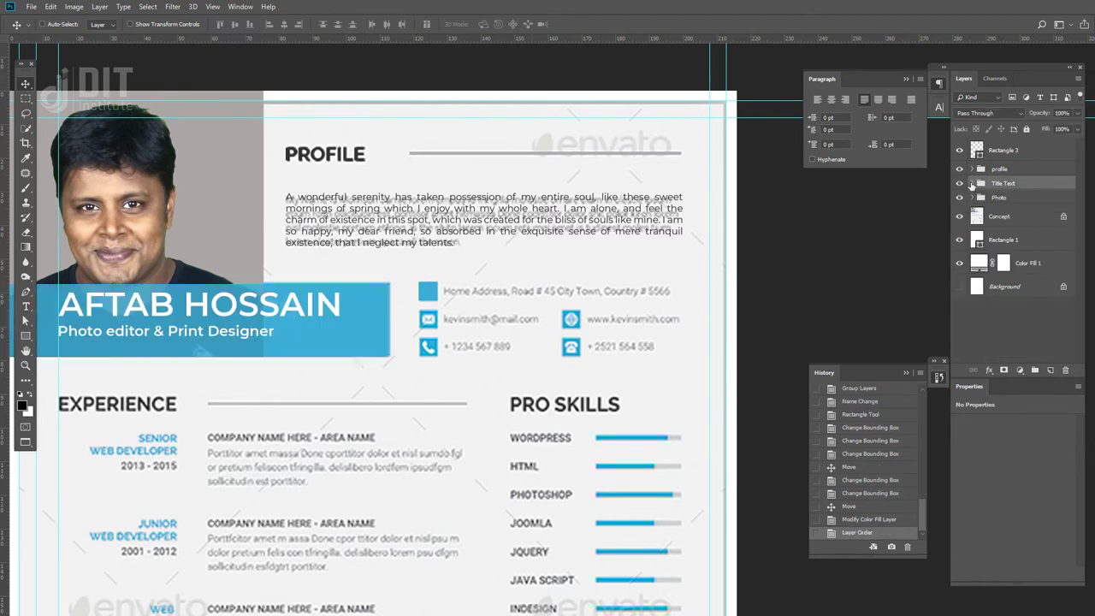
{"action": "left_click", "coordinate": [972, 183]}
{"action": "left_click", "coordinate": [984, 249]}
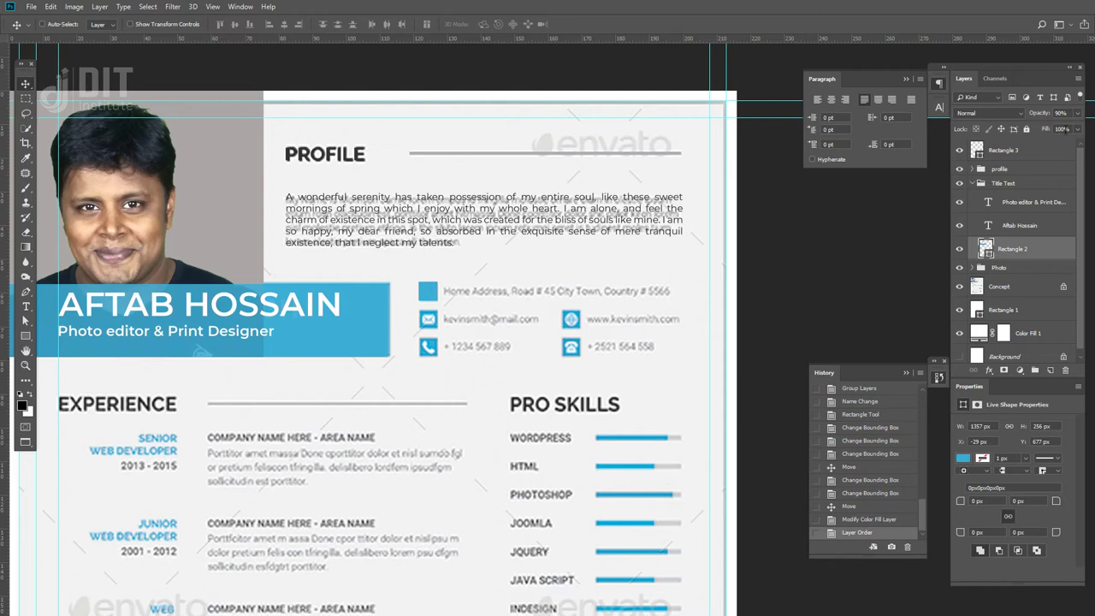
- Keep the Rectangle 2 banner's blue fill and set its opacity to 90%
{"action": "type", "text": "100"}
{"action": "key", "text": "Return"}
{"action": "double_click", "coordinate": [977, 248]}
{"action": "left_click", "coordinate": [1048, 297]}
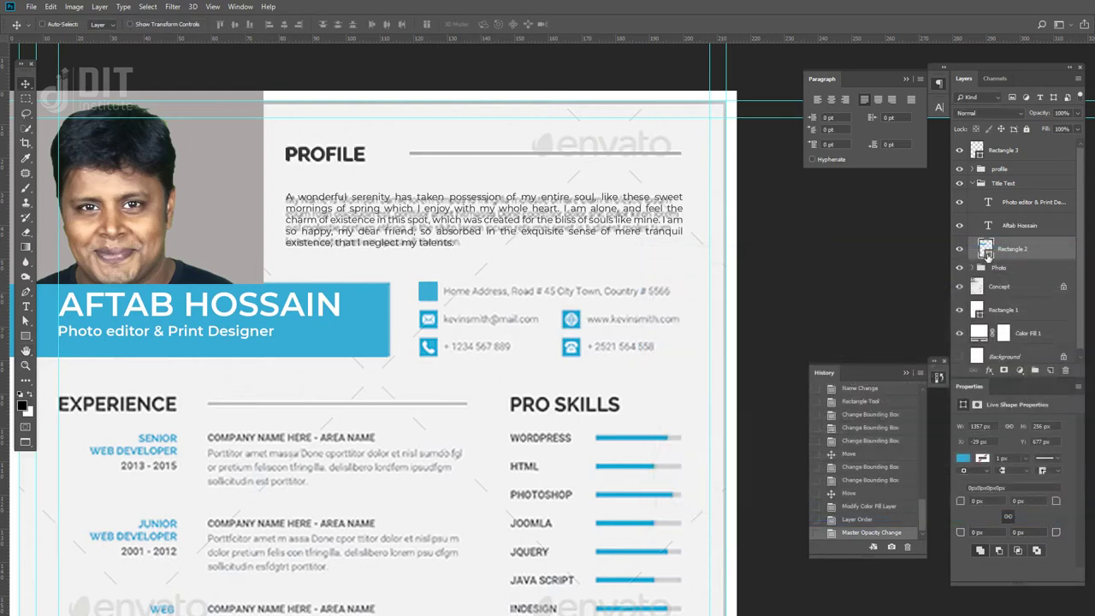
{"action": "double_click", "coordinate": [985, 248]}
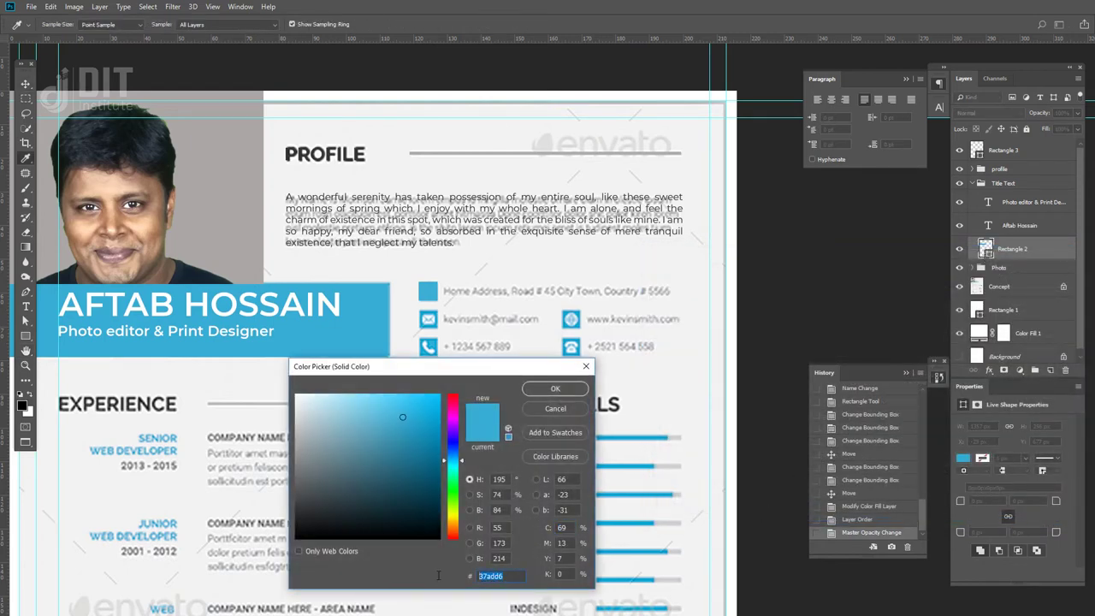
{"action": "left_click", "coordinate": [549, 389]}
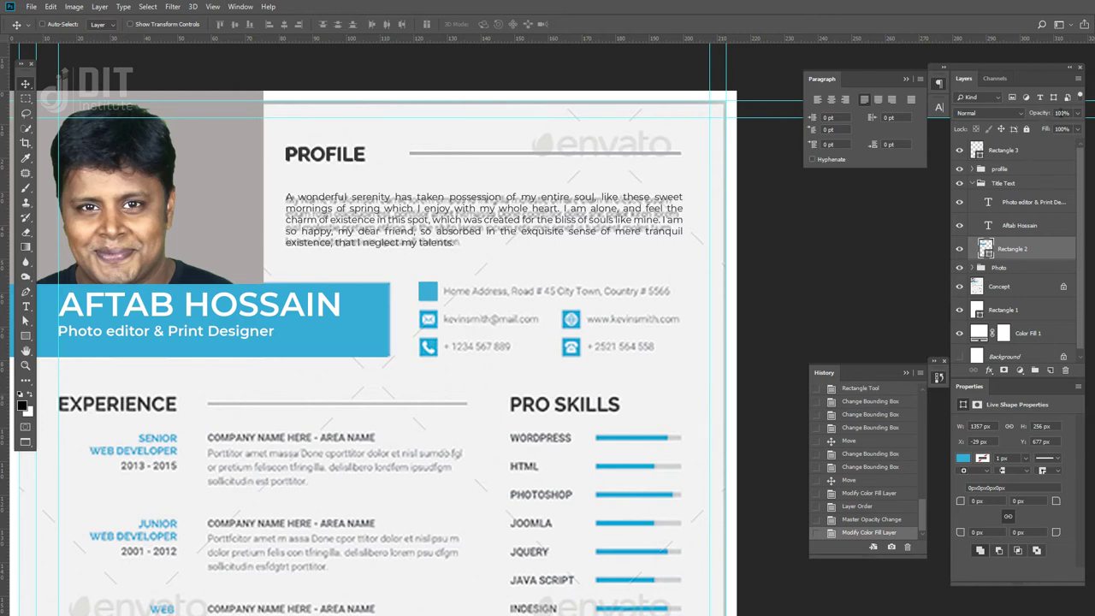
{"action": "type", "text": "90"}
{"action": "key", "text": "Return"}
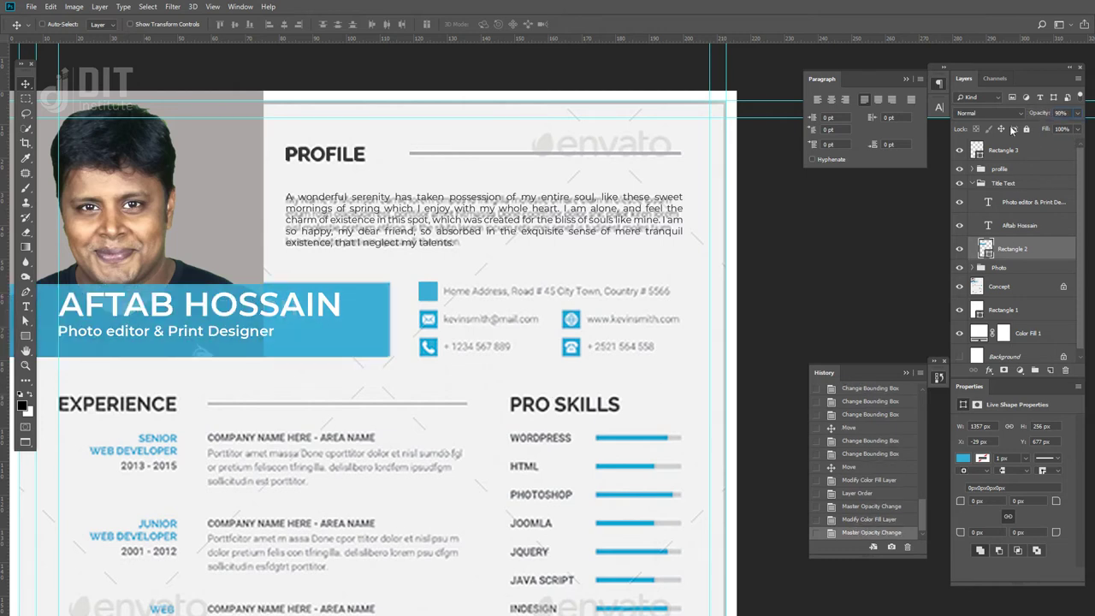
- Confirm Rectangle 3's fill colour as #3daed6
{"action": "left_click", "coordinate": [975, 184]}
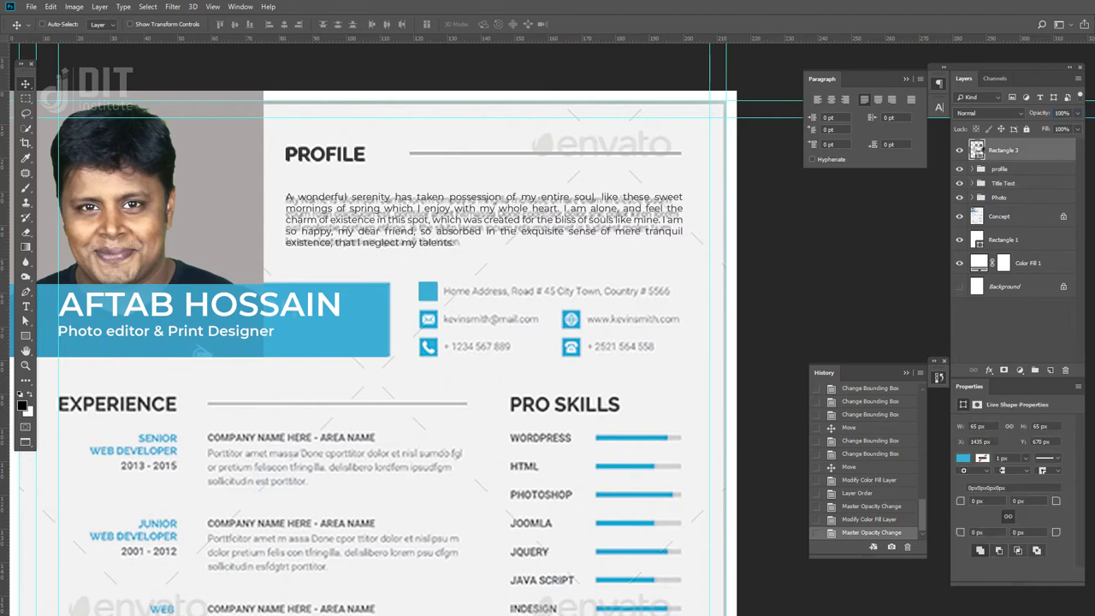
{"action": "double_click", "coordinate": [977, 150]}
{"action": "left_click_drag", "start_coordinate": [506, 576], "coordinate": [440, 579]}
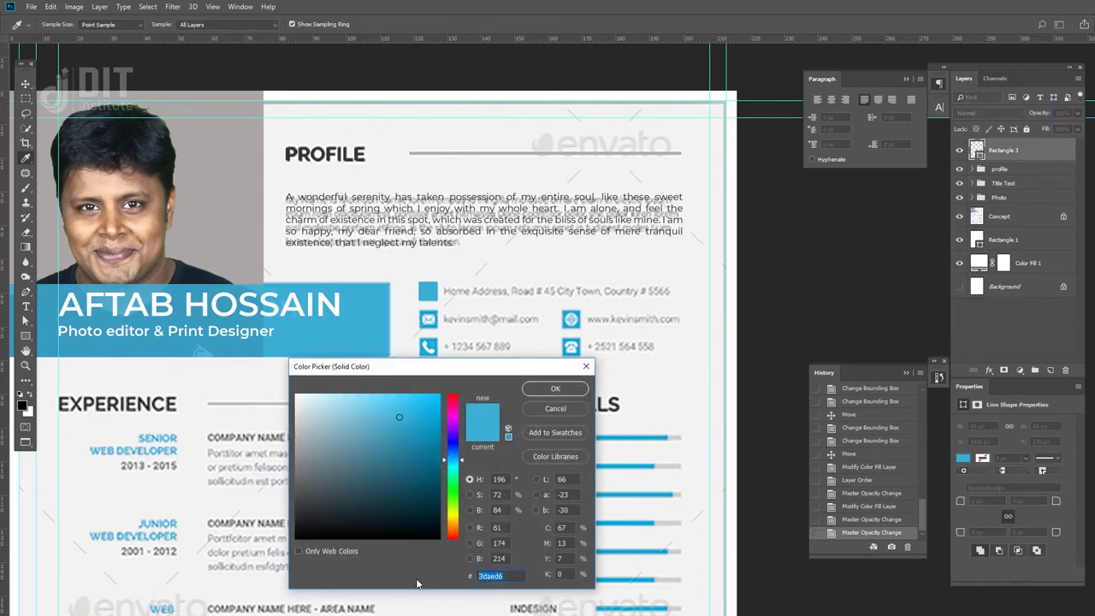
{"action": "key", "text": "Return"}
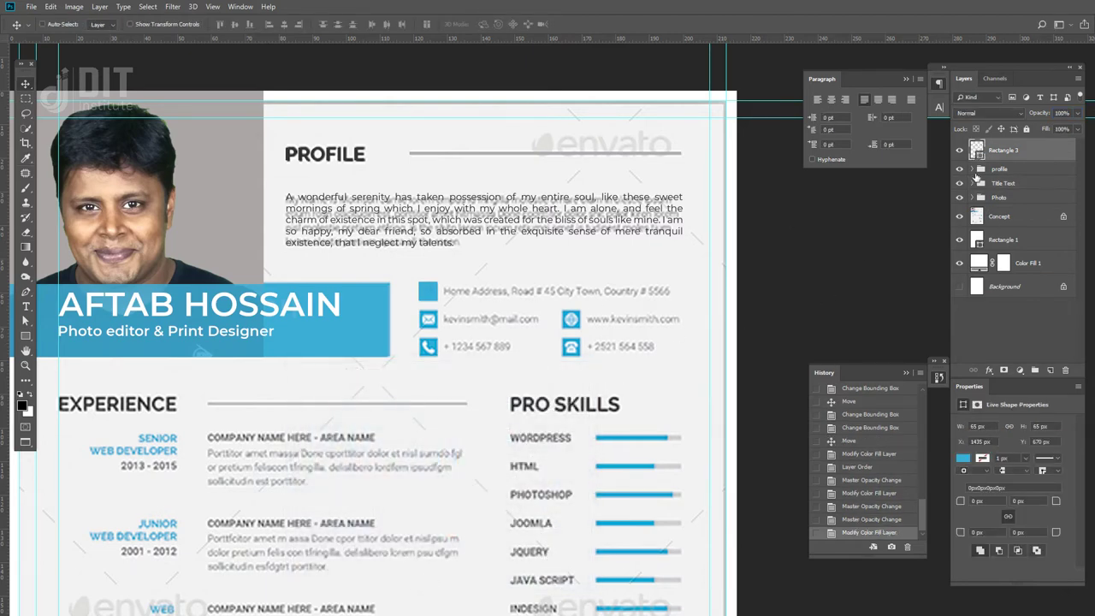
- In the Open dialog, browse to D:\Photoshop live class\Resume Design Live Class\Icon
{"action": "key", "text": "f"}
{"action": "key", "text": "f"}
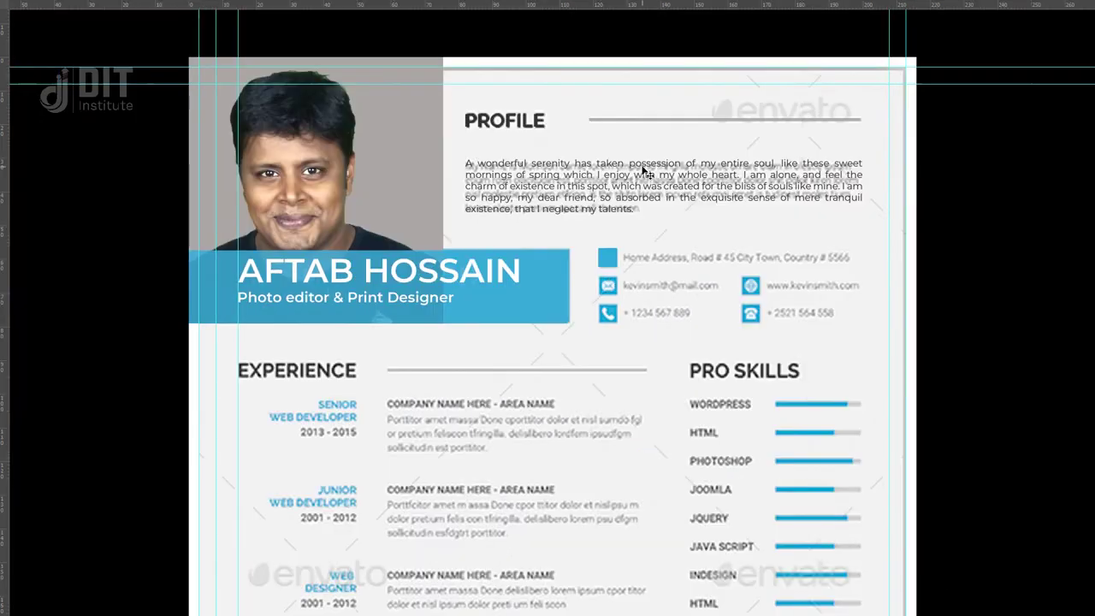
{"action": "key", "text": "f"}
{"action": "key", "text": "ctrl+o"}
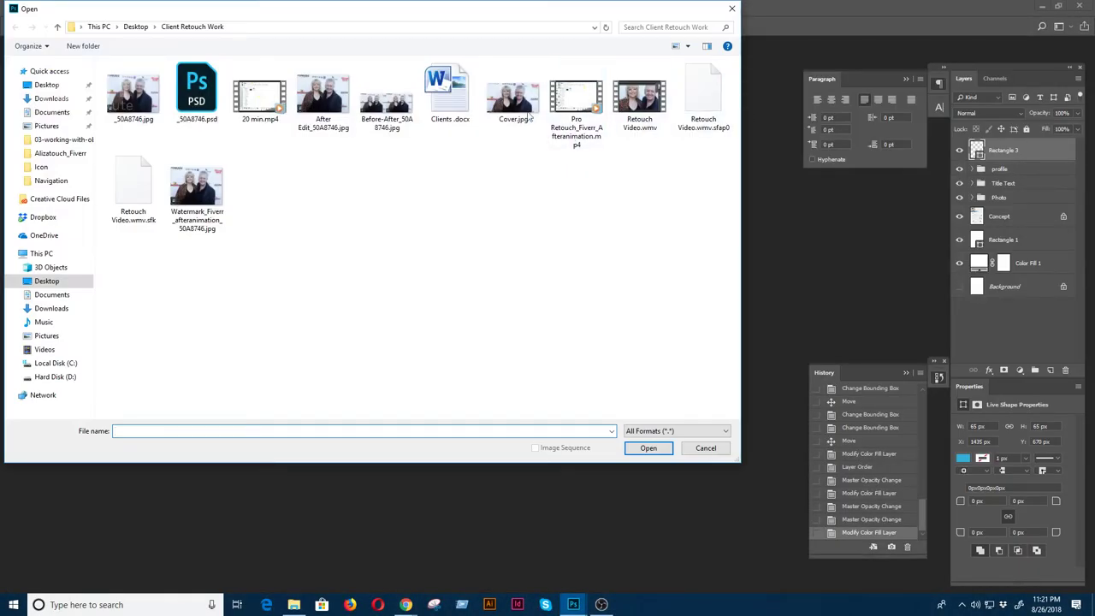
{"action": "left_click", "coordinate": [55, 376]}
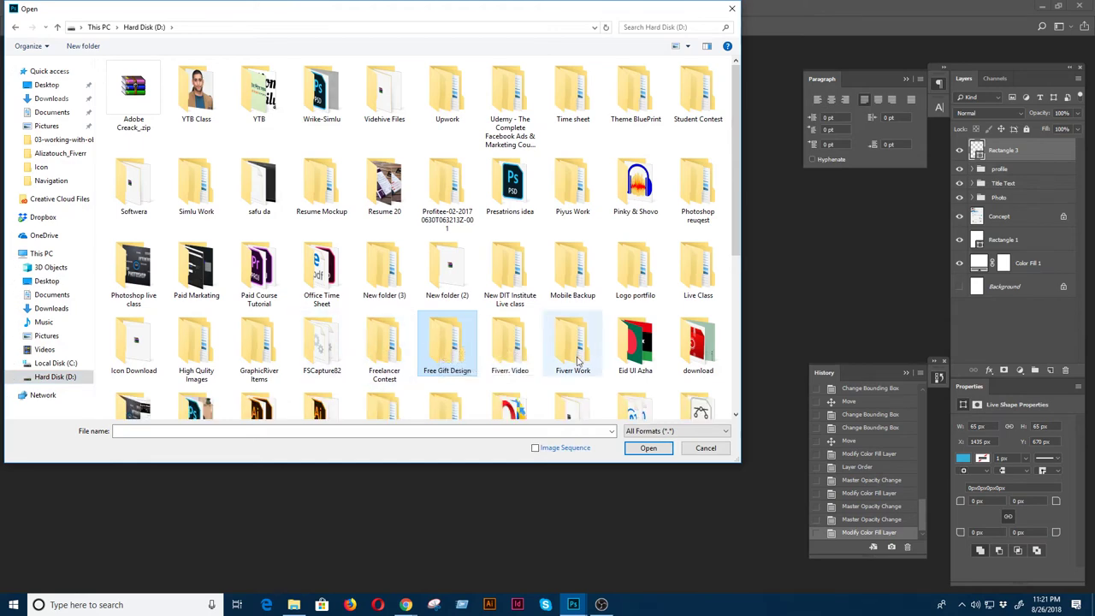
{"action": "scroll", "coordinate": [446, 353], "scroll_direction": "down", "scroll_amount": 3}
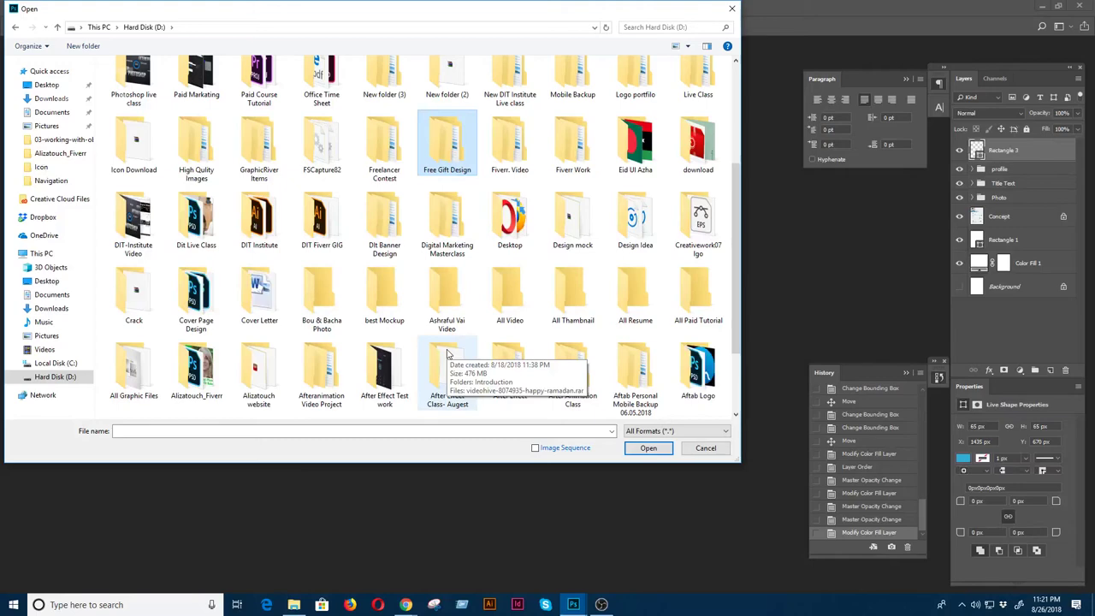
{"action": "scroll", "coordinate": [447, 353], "scroll_direction": "up", "scroll_amount": 2}
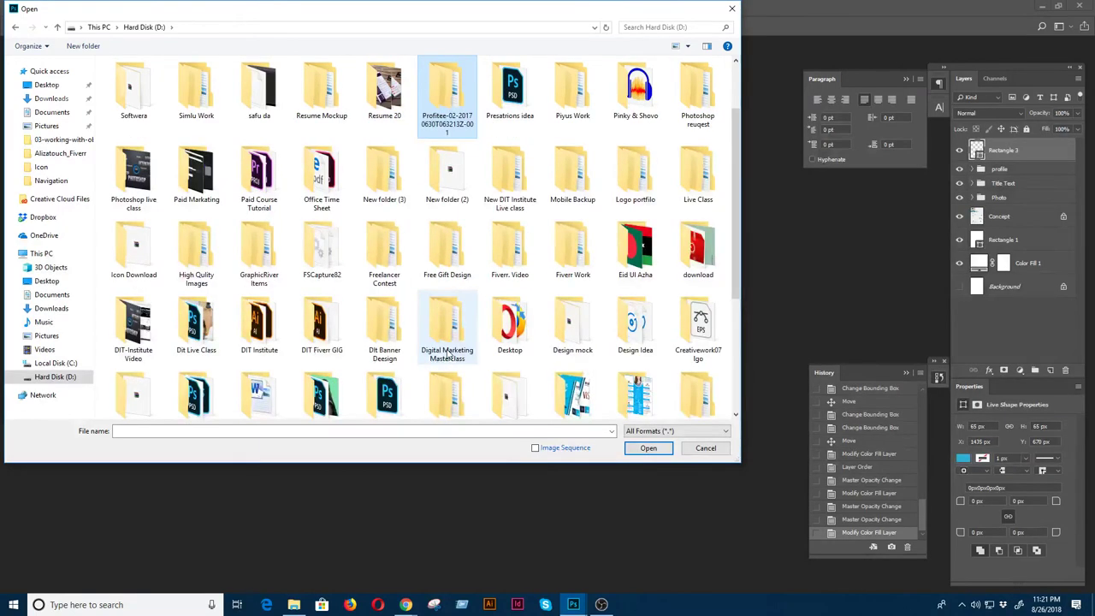
{"action": "double_click", "coordinate": [135, 178]}
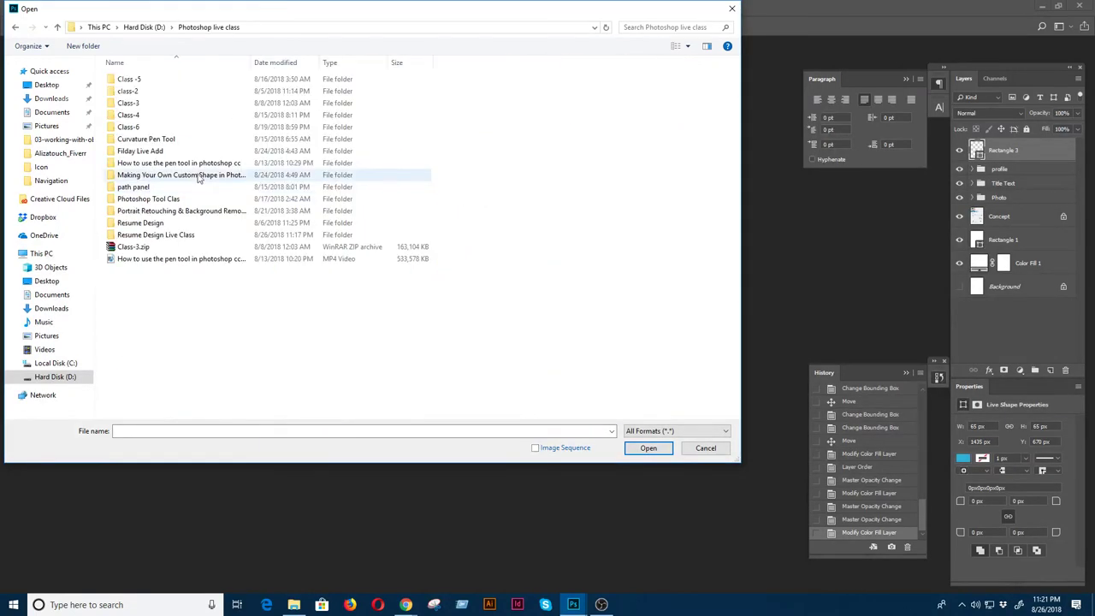
{"action": "double_click", "coordinate": [158, 237]}
{"action": "key", "text": "alt+Tab"}
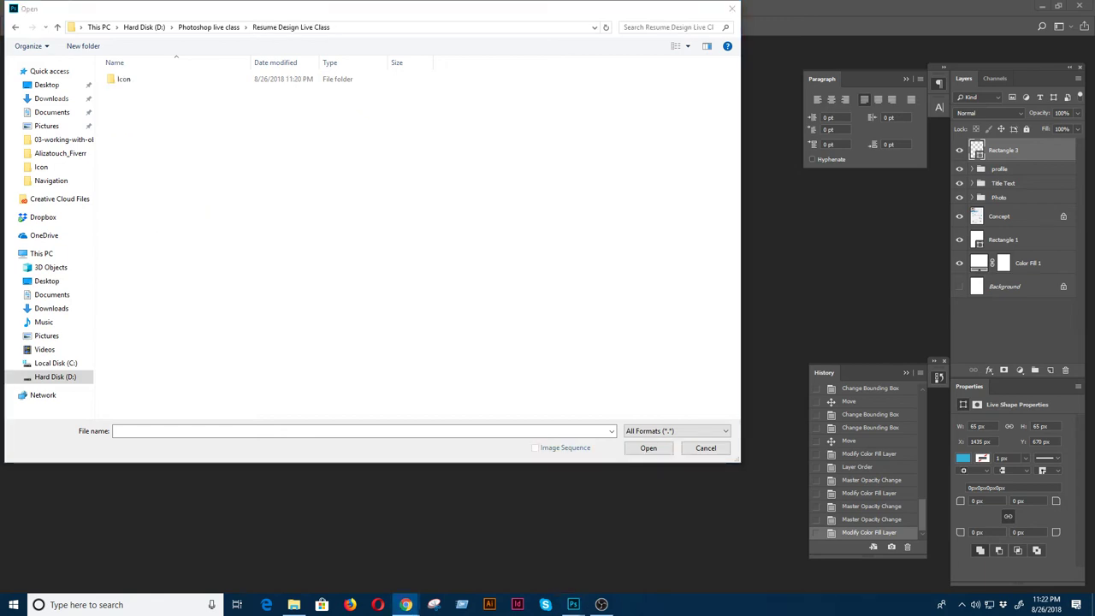
{"action": "key", "text": "alt+Tab"}
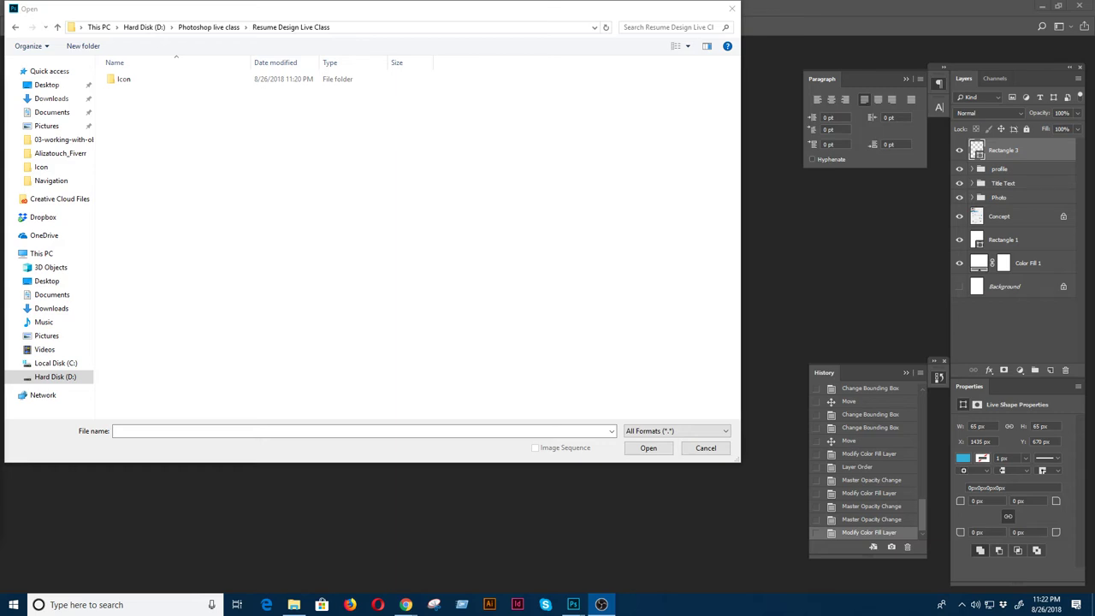
{"action": "left_click", "coordinate": [120, 79]}
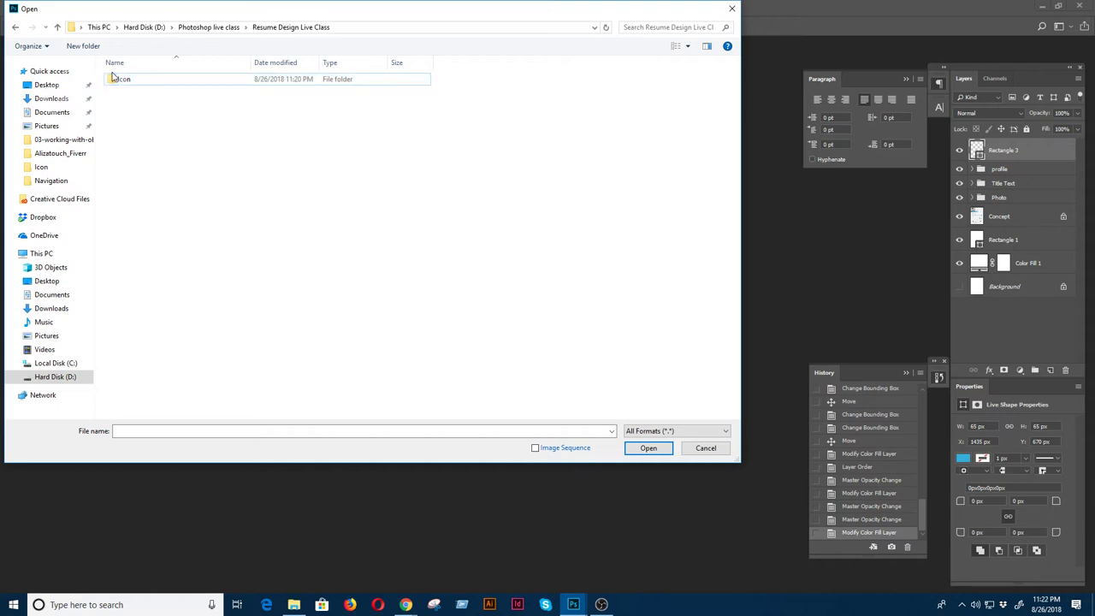
{"action": "double_click", "coordinate": [121, 78]}
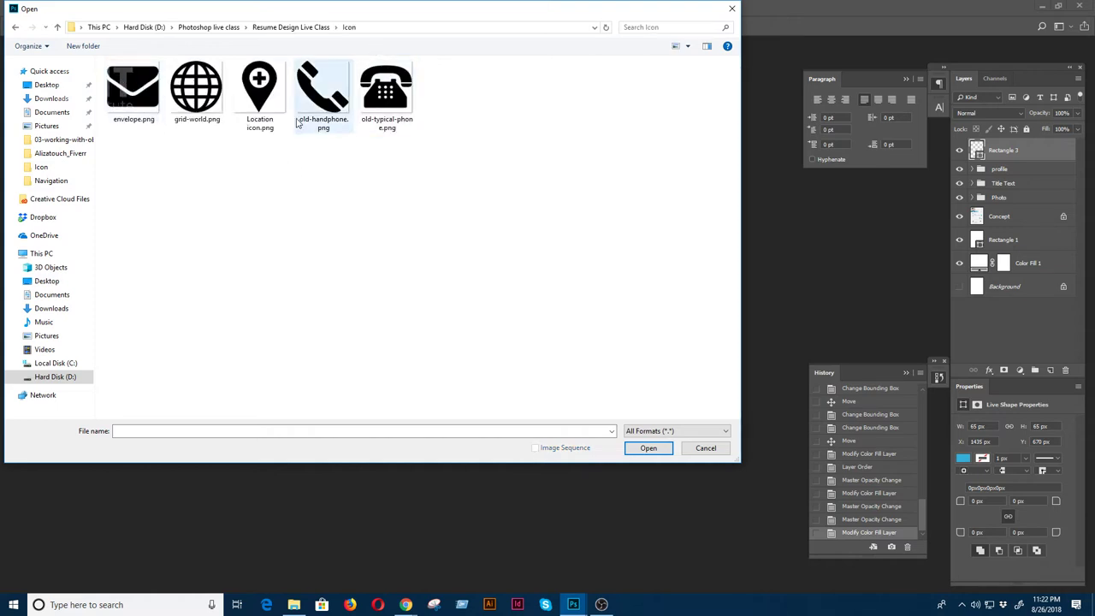
- Open Location icon.png and float its window beside the resume document
{"action": "double_click", "coordinate": [272, 103]}
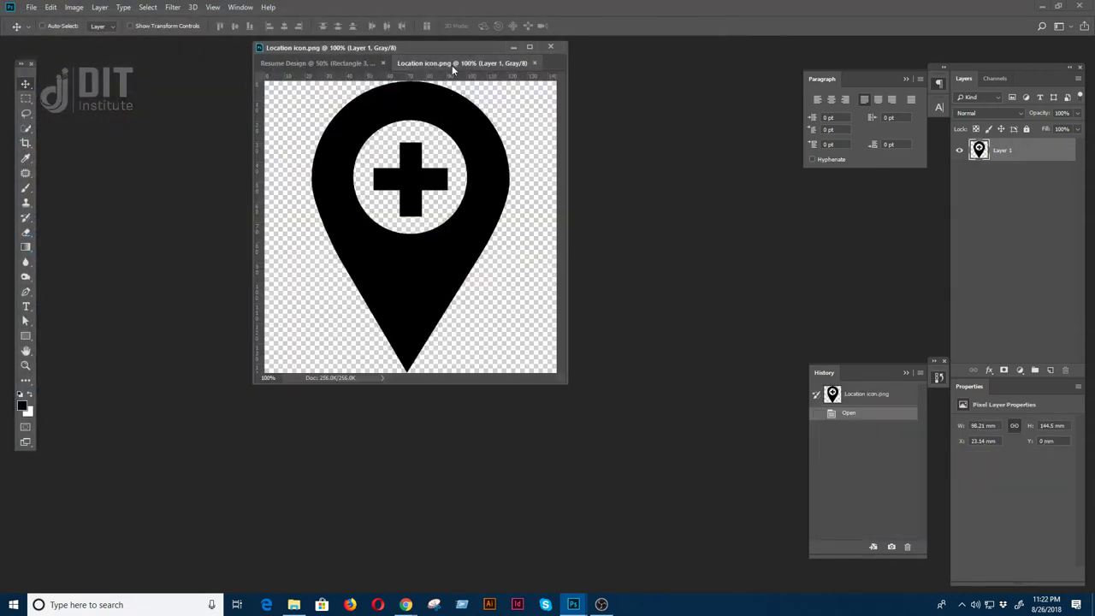
{"action": "left_click_drag", "start_coordinate": [454, 64], "coordinate": [667, 214]}
{"action": "left_click", "coordinate": [417, 204]}
{"action": "key", "text": "f"}
{"action": "scroll", "coordinate": [550, 294], "scroll_direction": "up", "scroll_amount": 3}
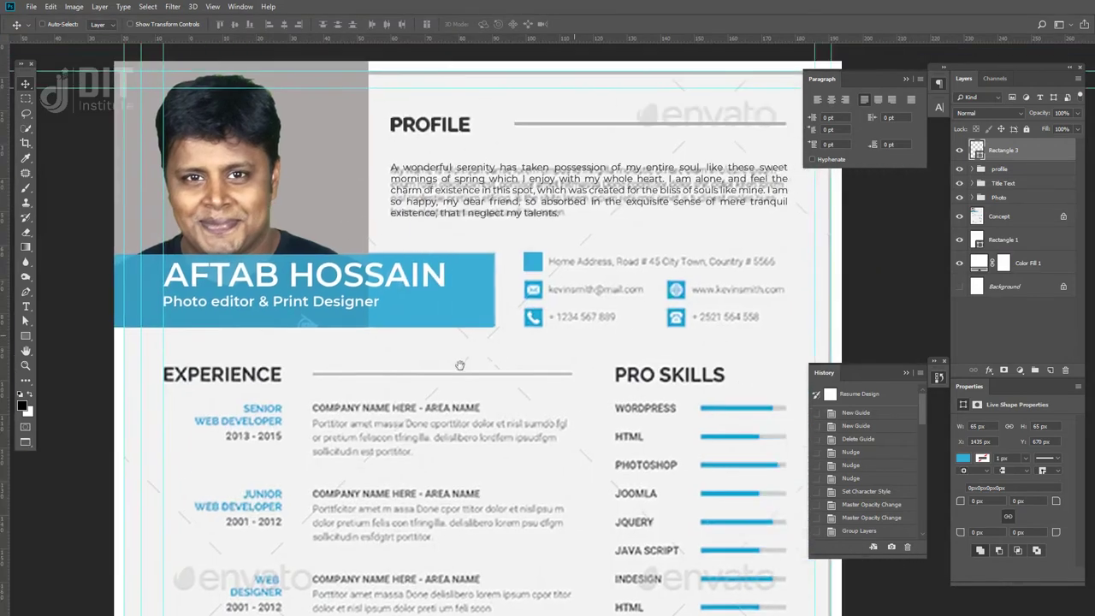
{"action": "key", "text": "f"}
{"action": "key", "text": "f"}
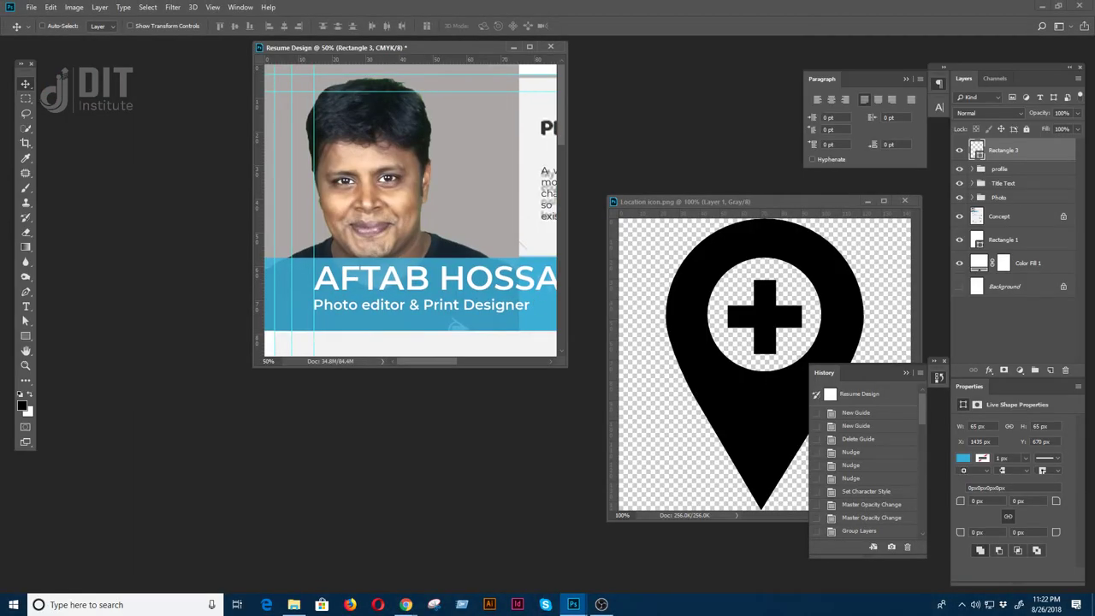
{"action": "key", "text": "alt+Tab"}
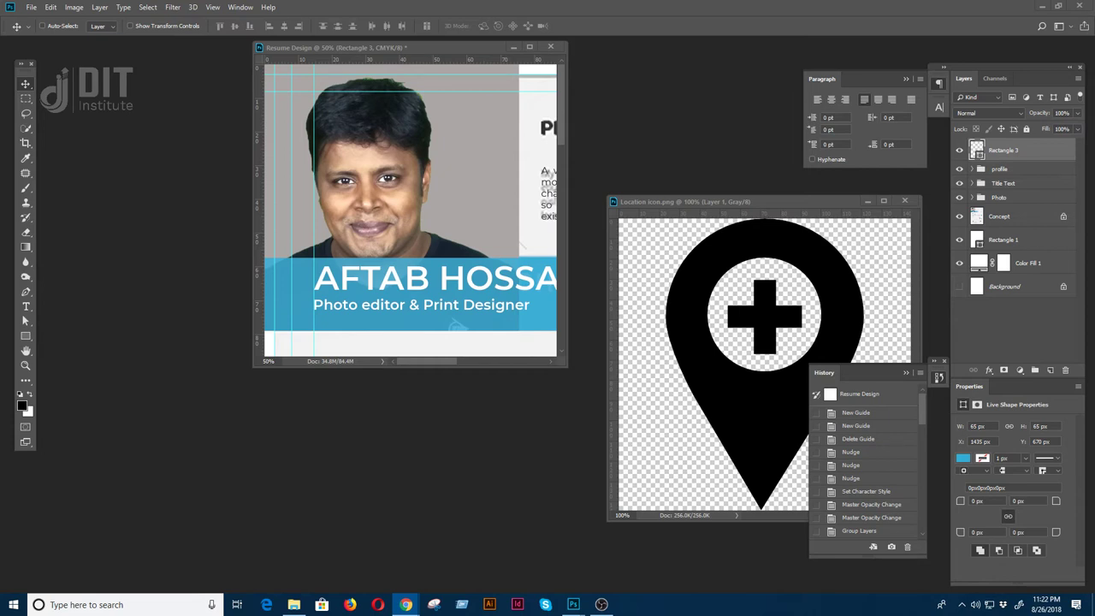
{"action": "key", "text": "alt+Tab"}
{"action": "scroll", "coordinate": [536, 295], "scroll_direction": "right", "scroll_amount": 5}
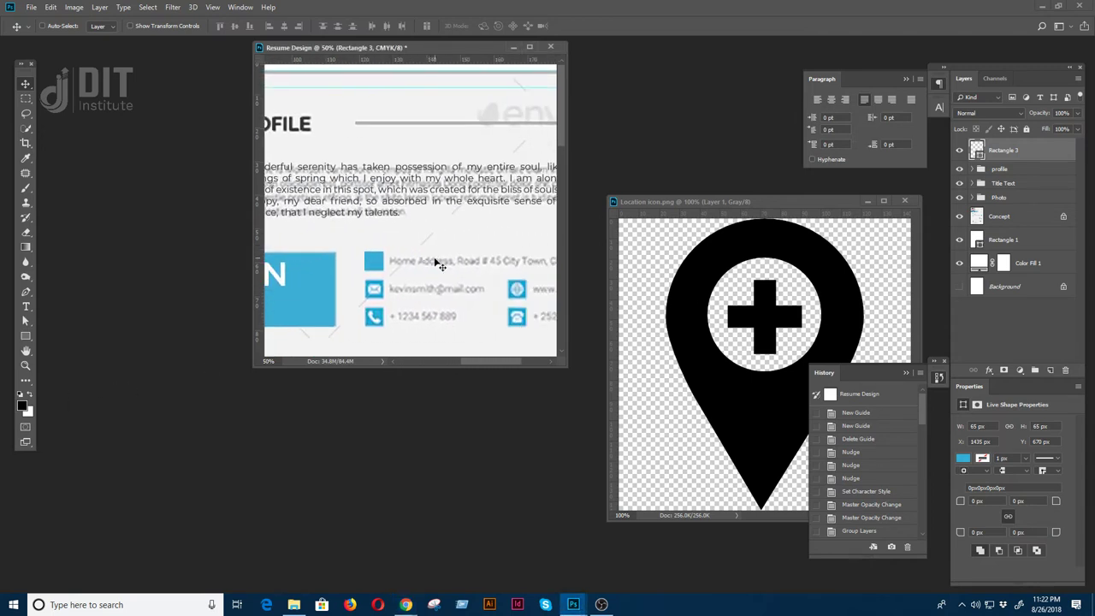
- Copy the pin icon into the resume and move it up toward the contact lines
{"action": "left_click", "coordinate": [687, 340]}
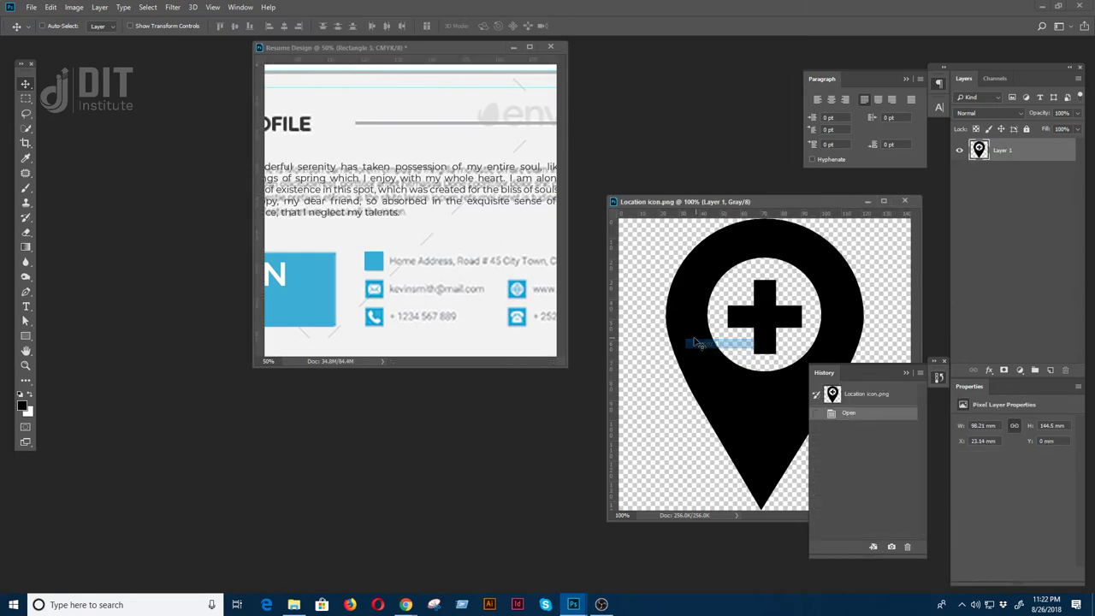
{"action": "left_click_drag", "start_coordinate": [697, 339], "coordinate": [373, 247]}
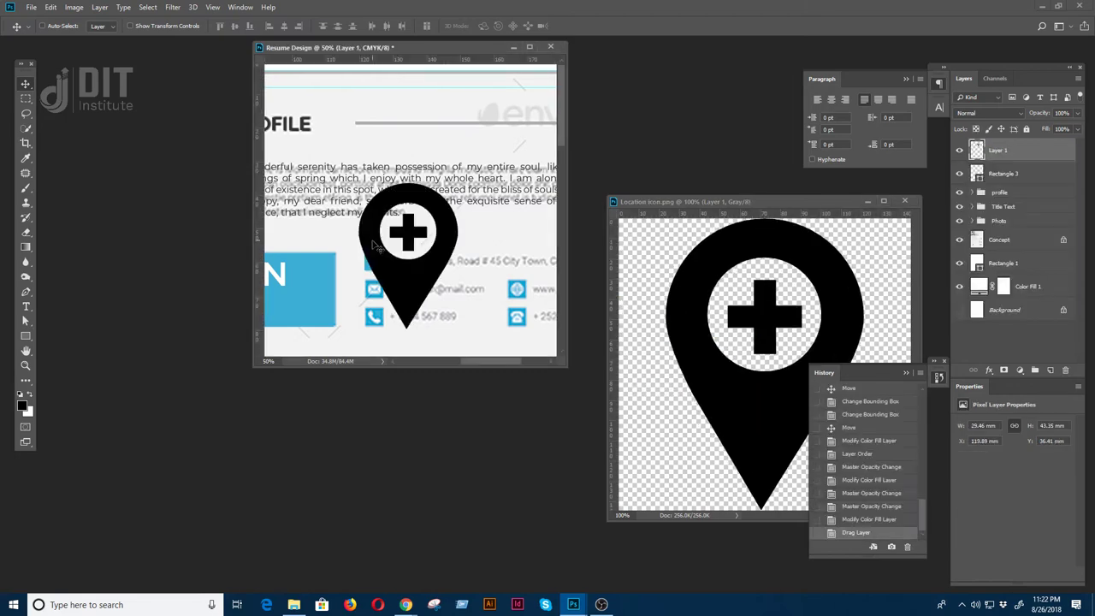
{"action": "key", "text": "f"}
{"action": "key", "text": "ctrl+0"}
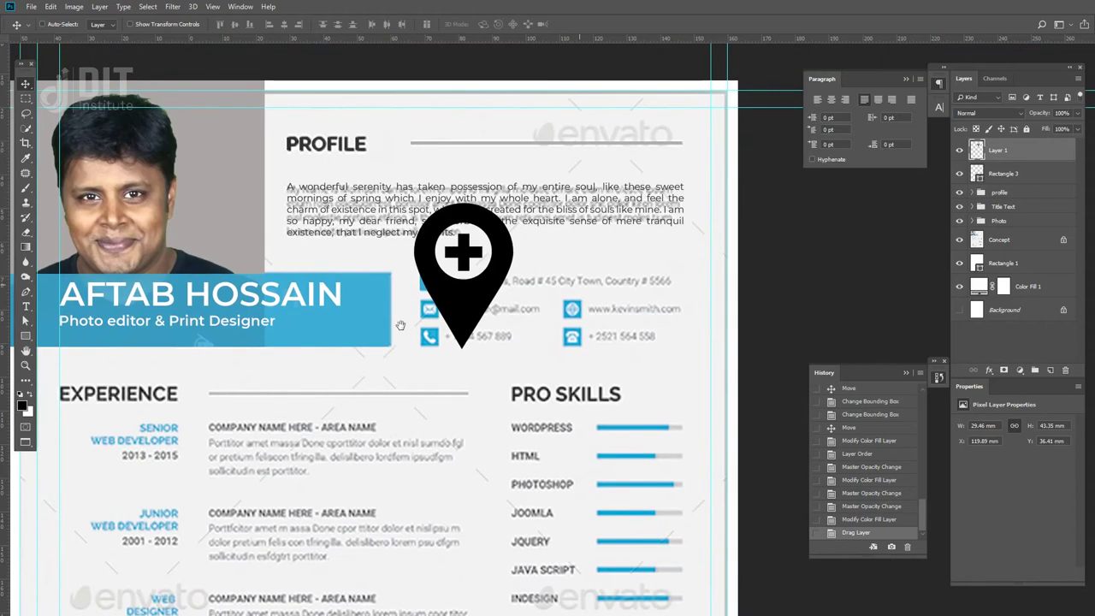
{"action": "left_click_drag", "start_coordinate": [473, 305], "coordinate": [439, 258]}
- Select Layer 1, the pin icon, in the resume document
{"action": "right_click", "coordinate": [1024, 150]}
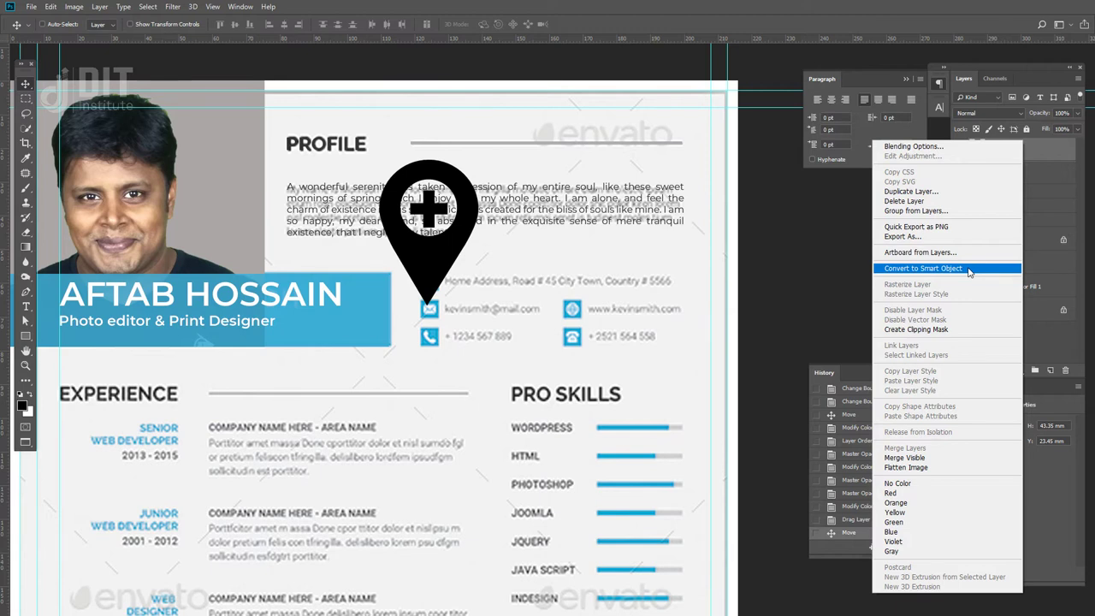
{"action": "left_click", "coordinate": [1048, 156]}
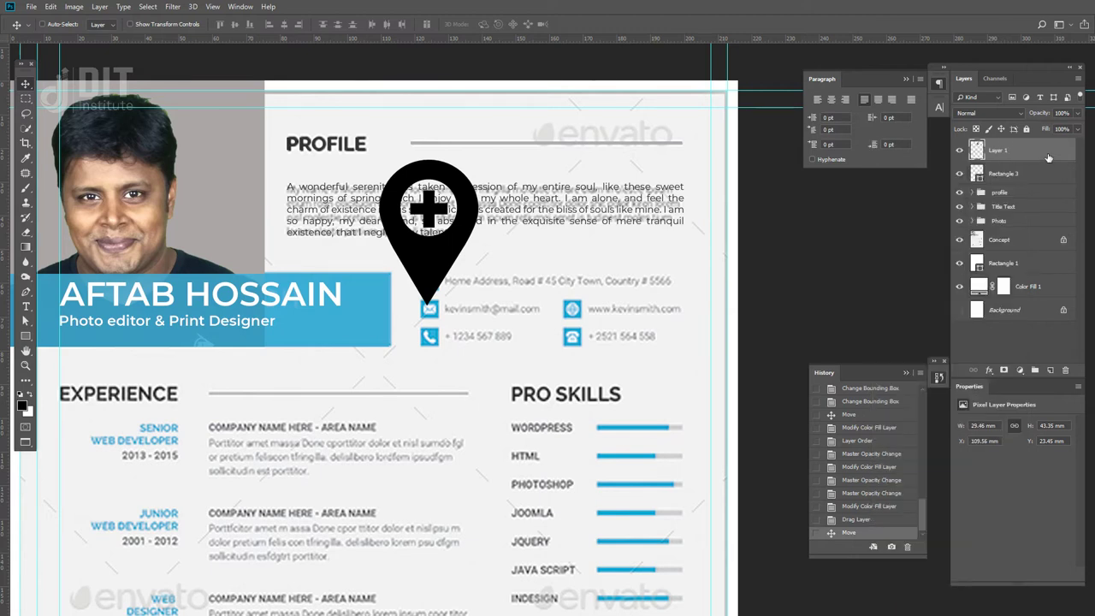
{"action": "right_click", "coordinate": [977, 152]}
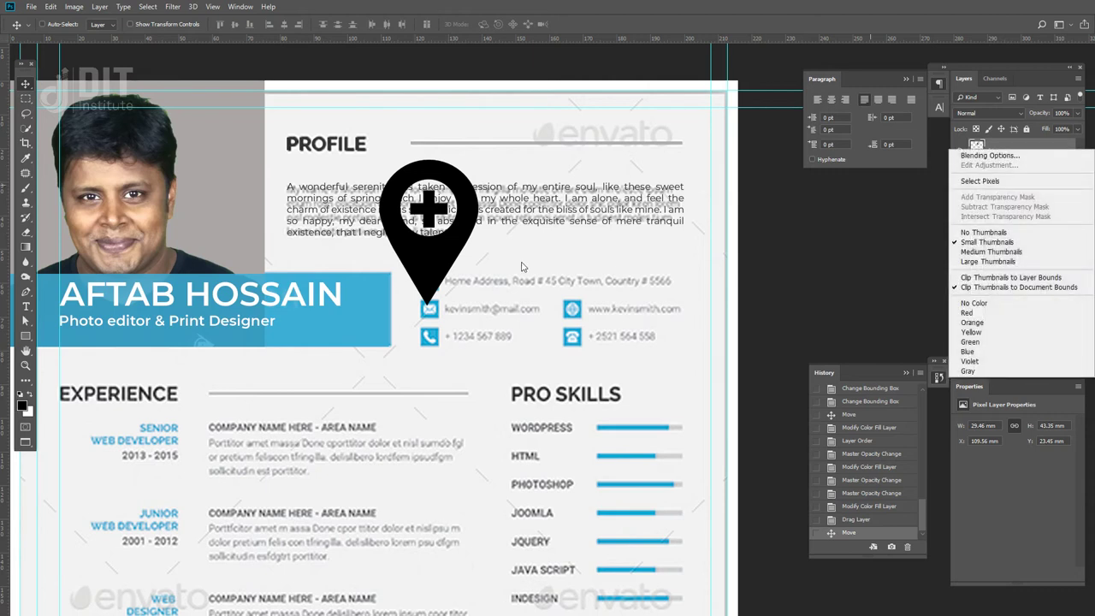
{"action": "left_click", "coordinate": [460, 260]}
{"action": "right_click", "coordinate": [440, 258]}
{"action": "left_click", "coordinate": [454, 265]}
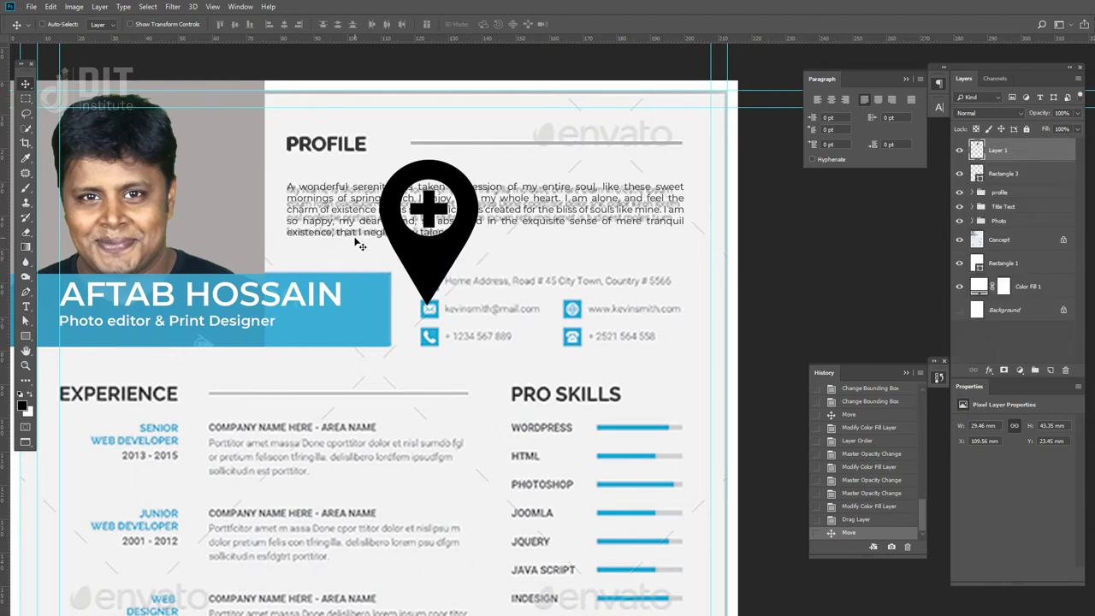
- Convert Layer 1 to a smart object and switch to Standard Screen Mode
{"action": "key", "text": "m"}
{"action": "right_click", "coordinate": [423, 254]}
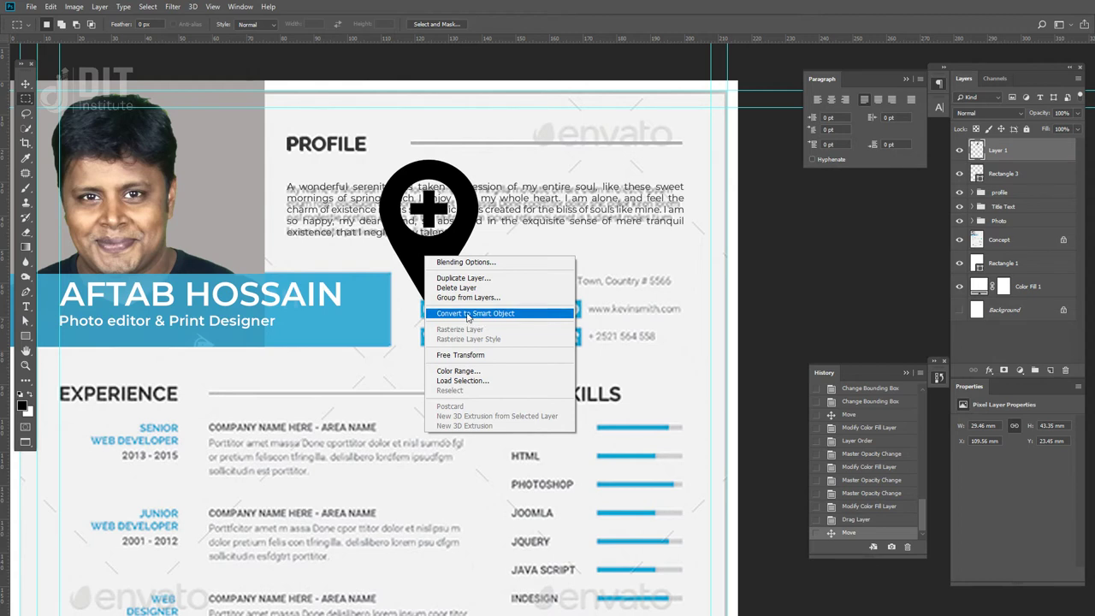
{"action": "right_click", "coordinate": [1007, 154]}
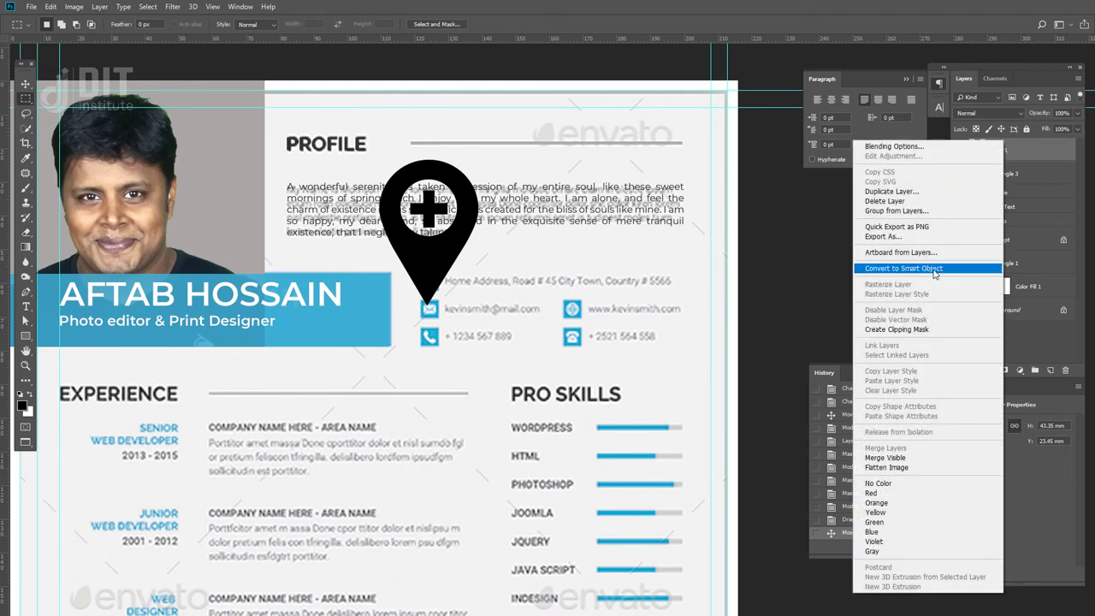
{"action": "left_click", "coordinate": [932, 269]}
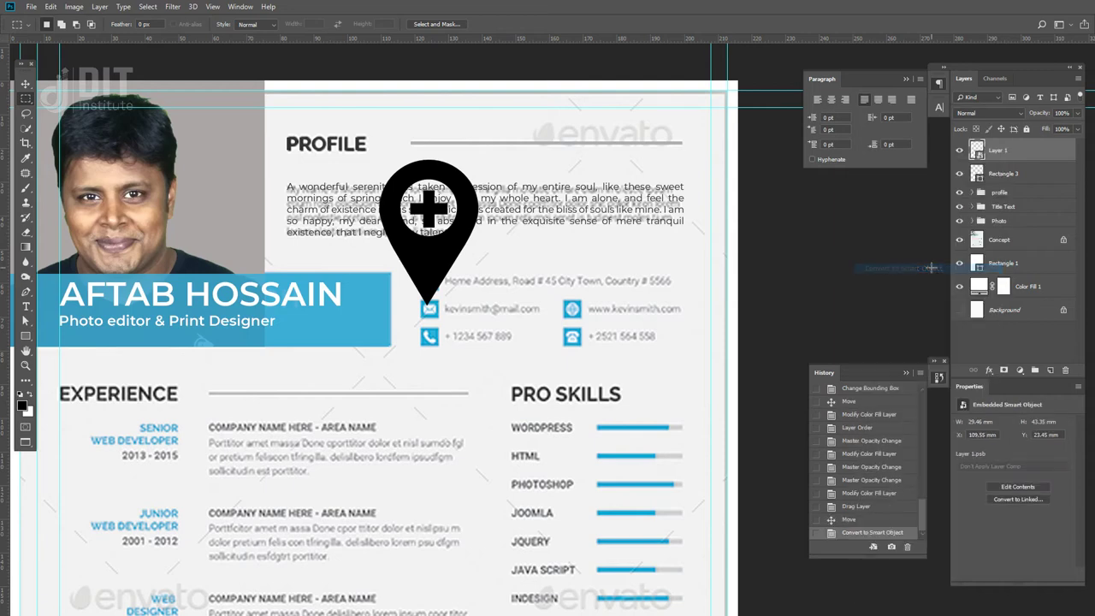
{"action": "right_click", "coordinate": [1001, 154]}
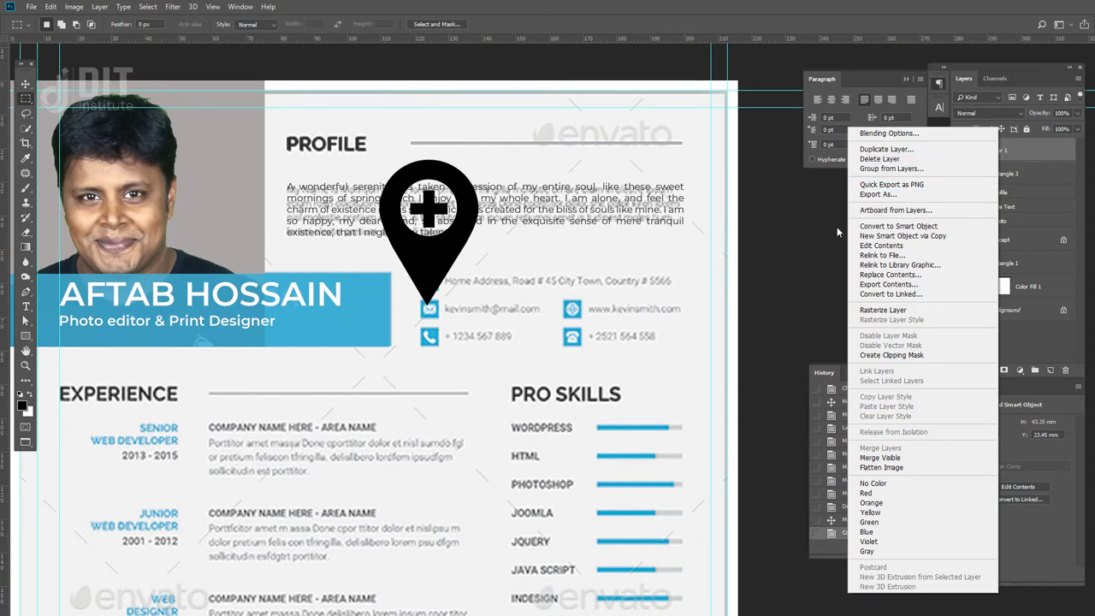
{"action": "key", "text": "Escape"}
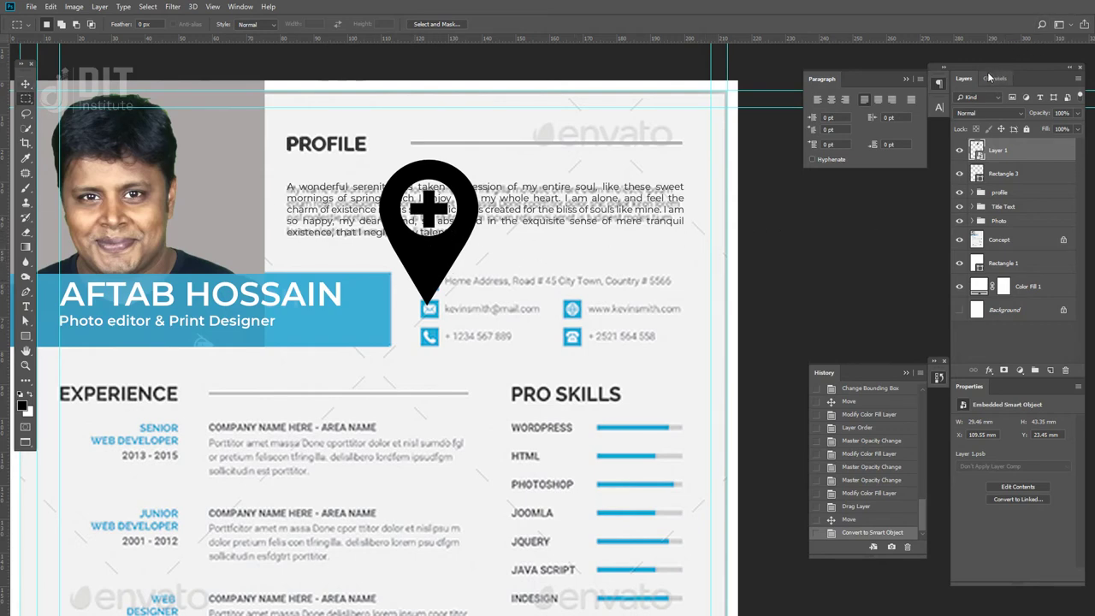
{"action": "key", "text": "f"}
{"action": "key", "text": "f"}
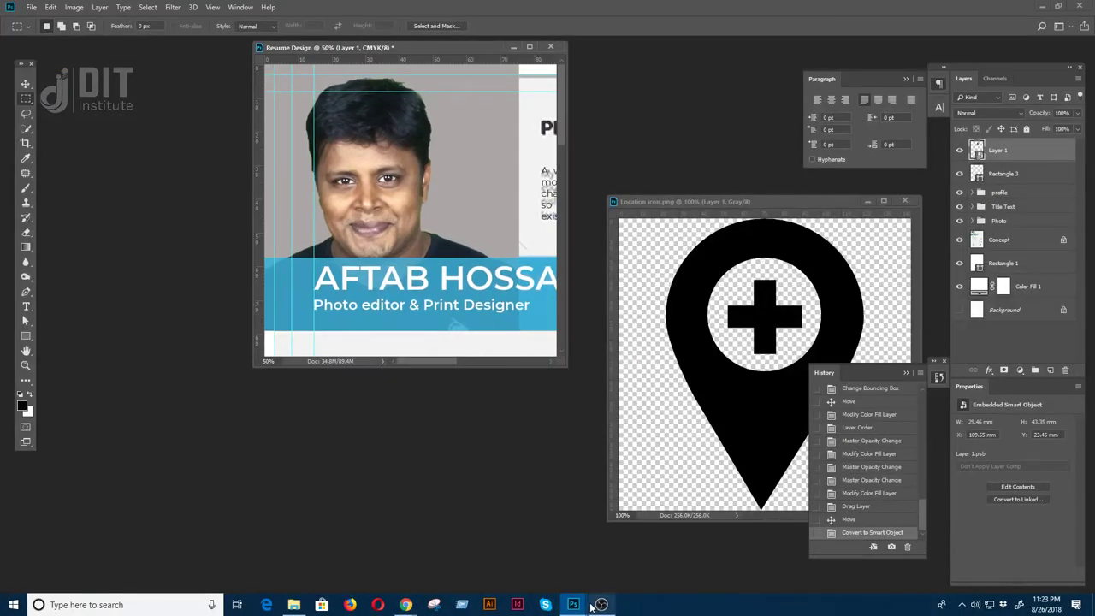
{"action": "left_click", "coordinate": [408, 606]}
{"action": "left_click", "coordinate": [645, 547]}
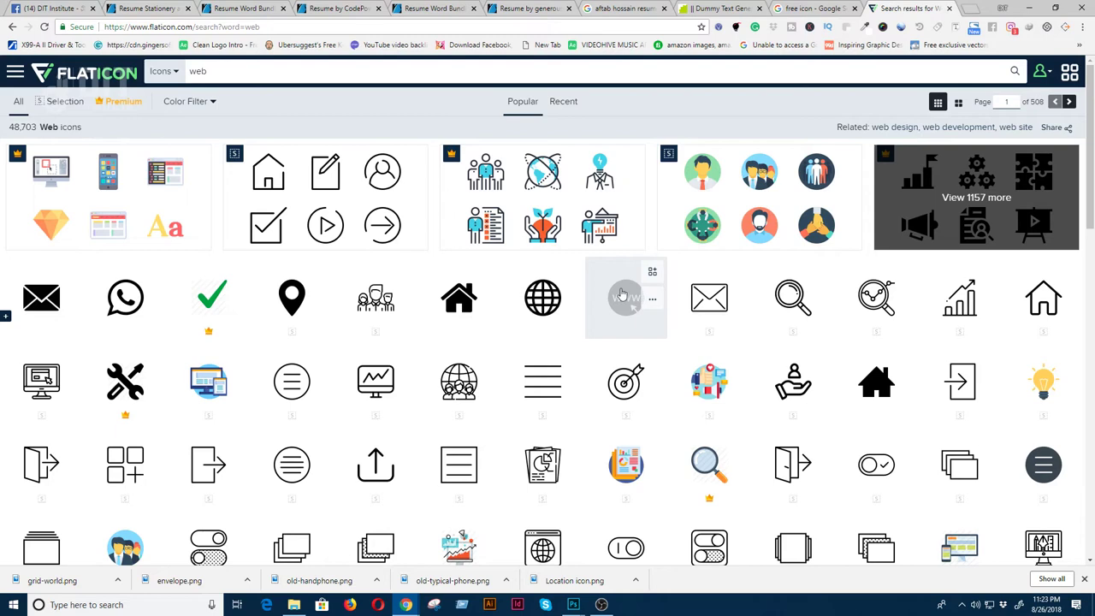
{"action": "left_click", "coordinate": [552, 297]}
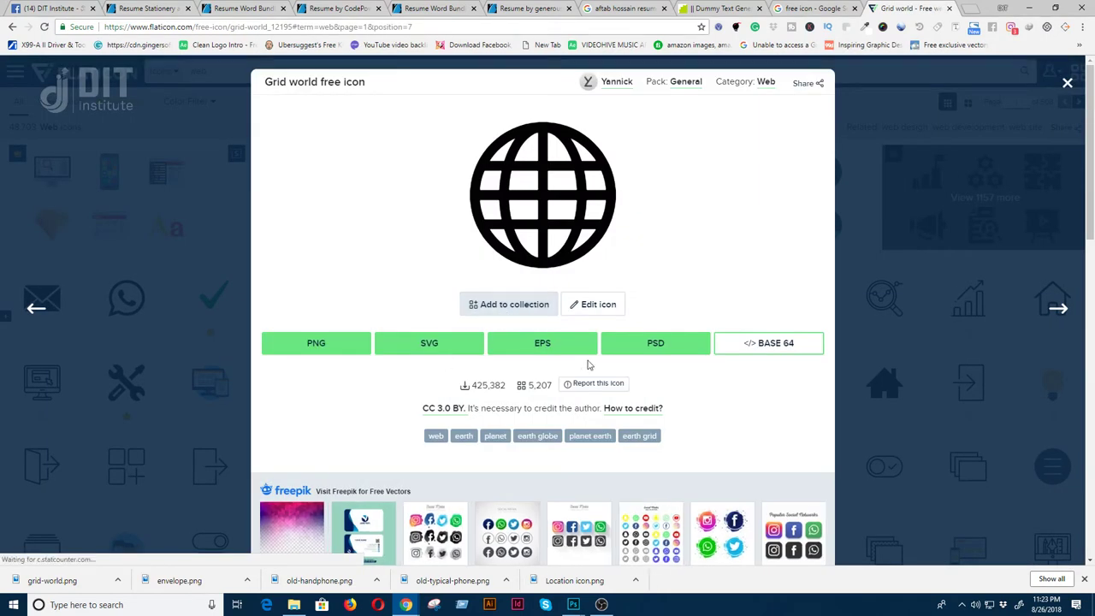
{"action": "left_click", "coordinate": [1065, 85]}
{"action": "left_click", "coordinate": [1042, 7]}
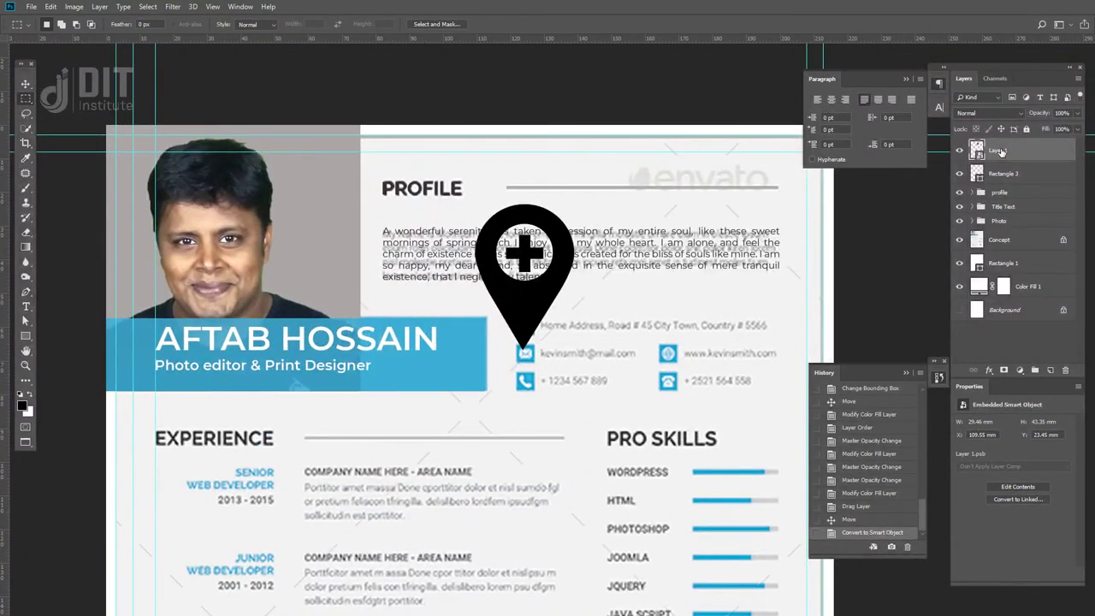
- Rename Layer 1 to 'location Icon'
{"action": "double_click", "coordinate": [999, 150]}
{"action": "type", "text": "location Ico"}
{"action": "key", "text": "Return"}
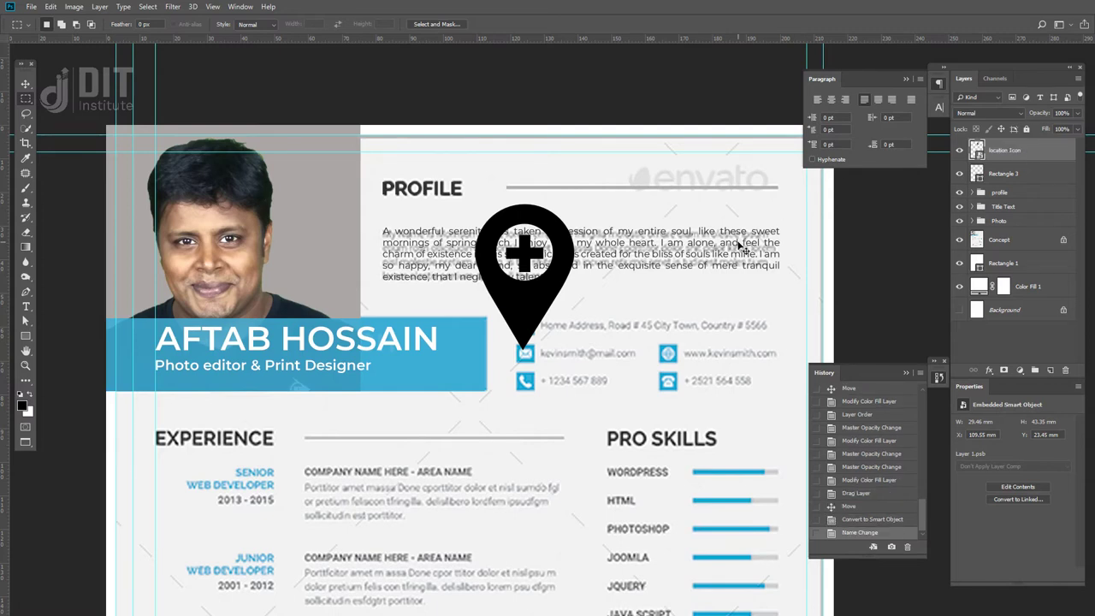
- Scale the pin down to 2.88 × 4.32 mm and move it onto the blue square beside Home Address
{"action": "key", "text": "ctrl+t"}
{"action": "left_click_drag", "start_coordinate": [574, 204], "coordinate": [531, 266]}
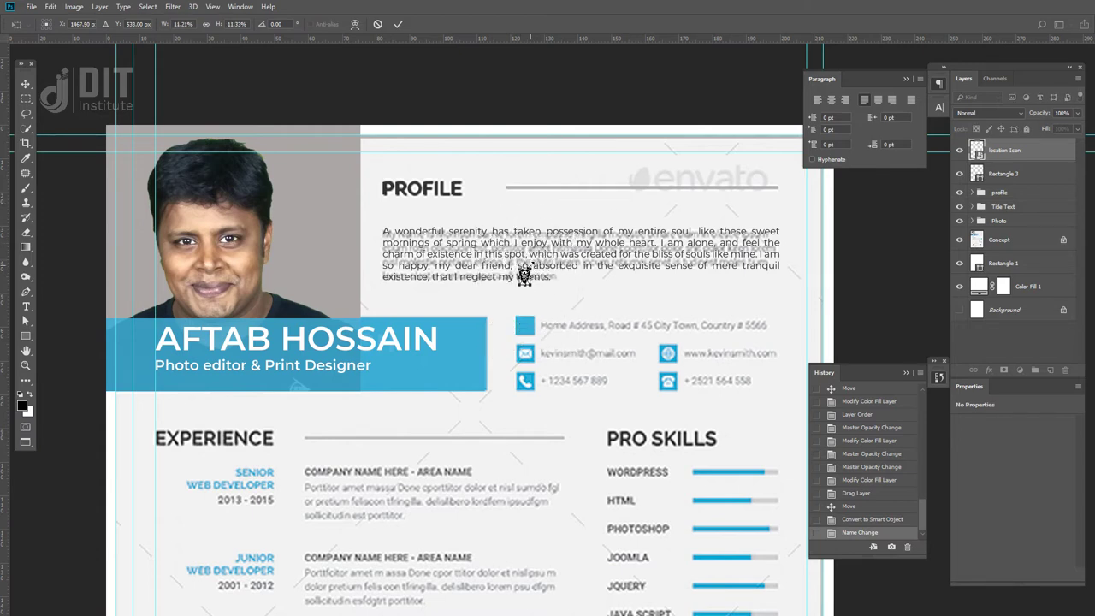
{"action": "key", "text": "Return"}
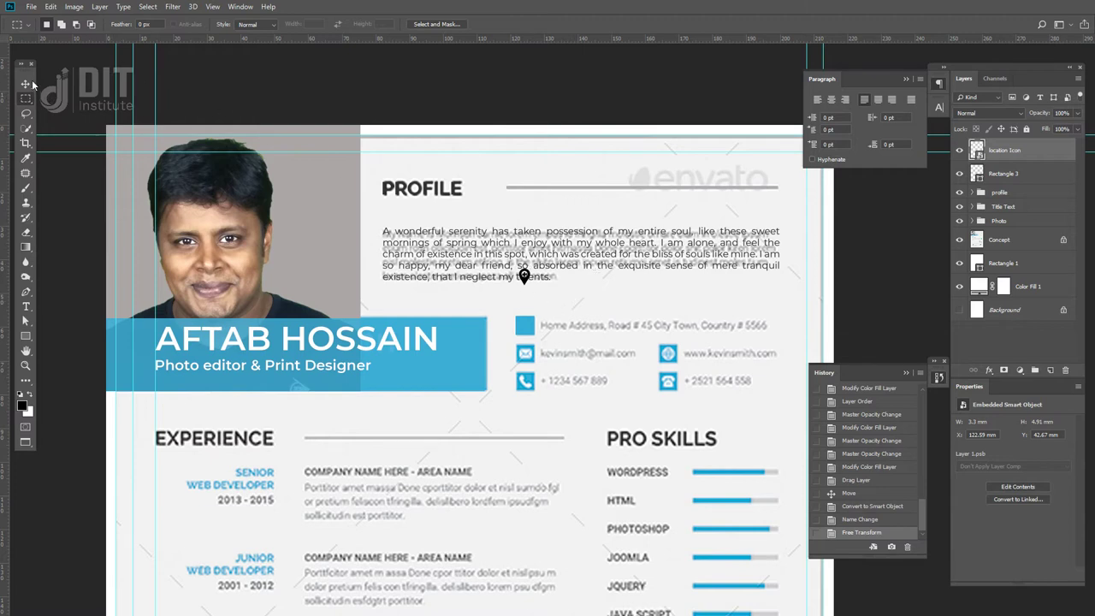
{"action": "left_click", "coordinate": [25, 84]}
{"action": "left_click_drag", "start_coordinate": [525, 280], "coordinate": [525, 330]}
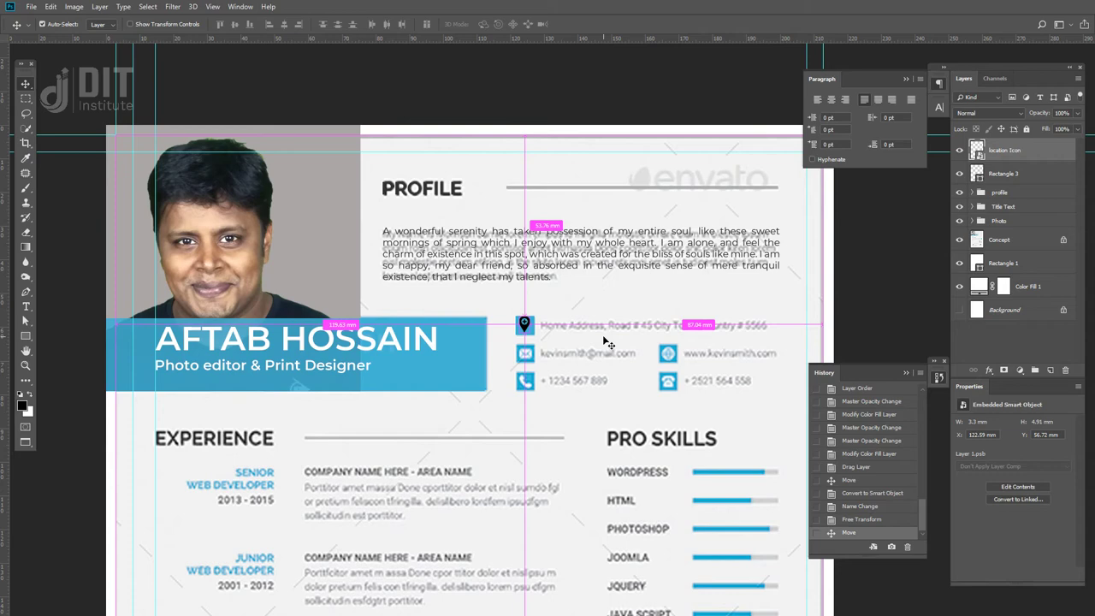
{"action": "scroll", "coordinate": [603, 340], "scroll_direction": "up", "scroll_amount": 1}
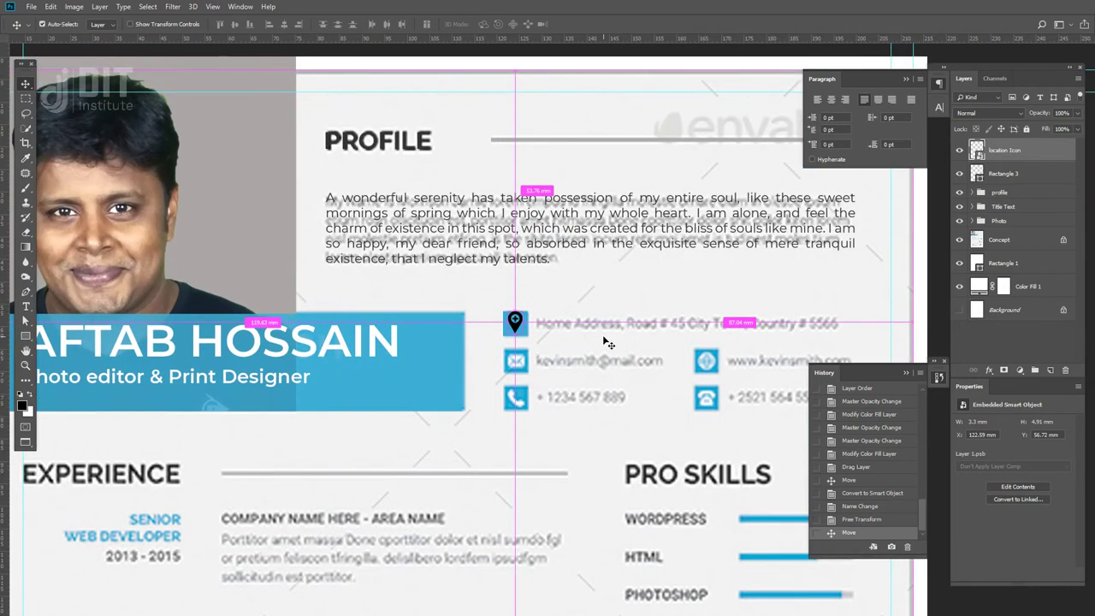
{"action": "key", "text": "ctrl+t"}
{"action": "left_click_drag", "start_coordinate": [528, 310], "coordinate": [525, 312]}
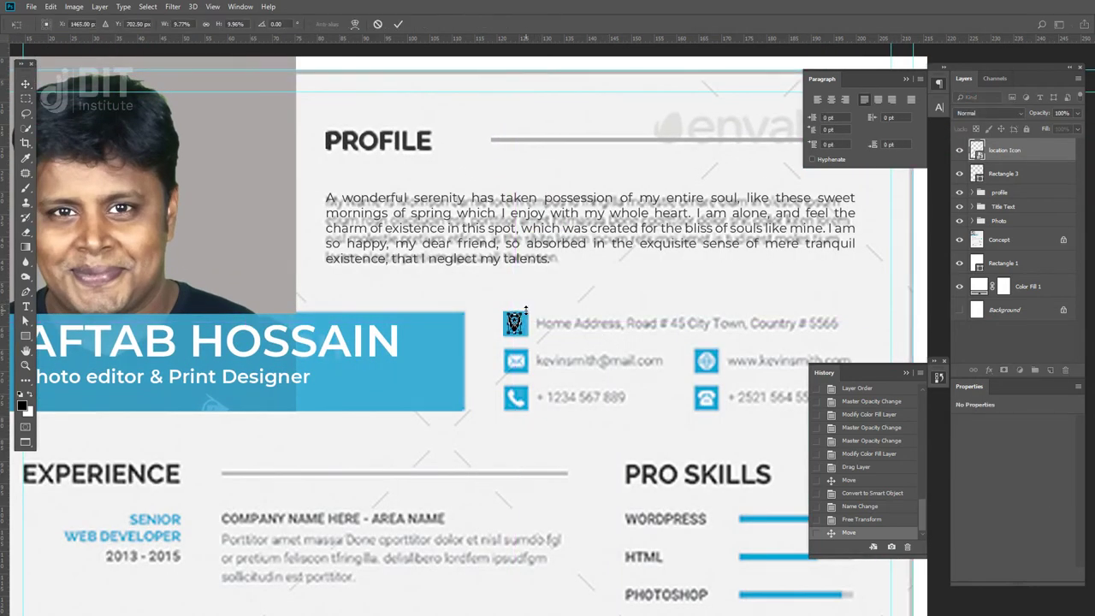
{"action": "key", "text": "Return"}
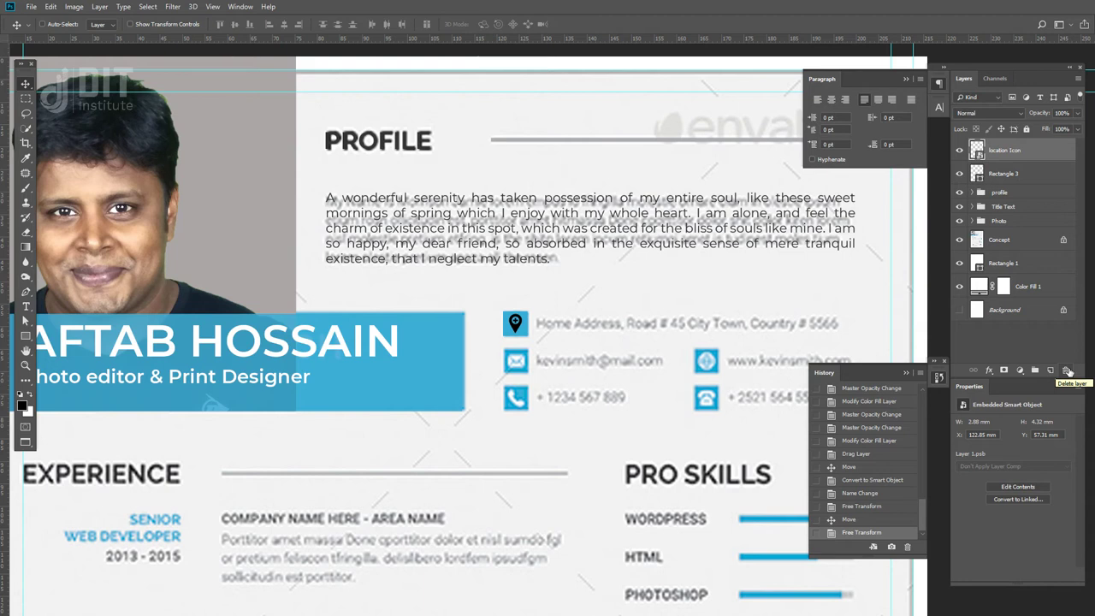
- Open the blending mode list for the location Icon layer
{"action": "left_click", "coordinate": [991, 113]}
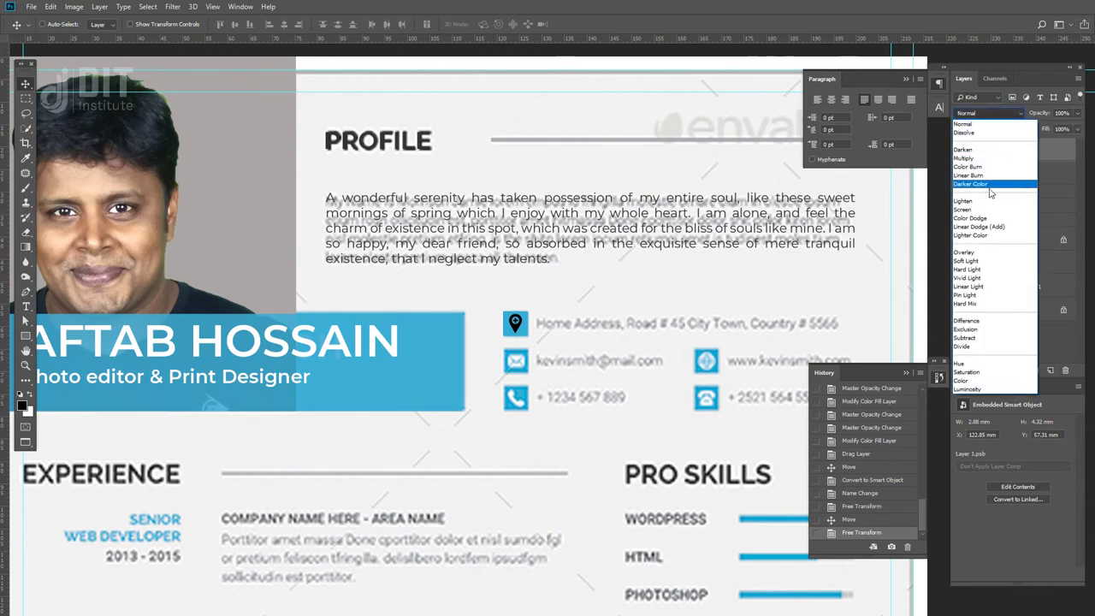
{"action": "left_click", "coordinate": [988, 255]}
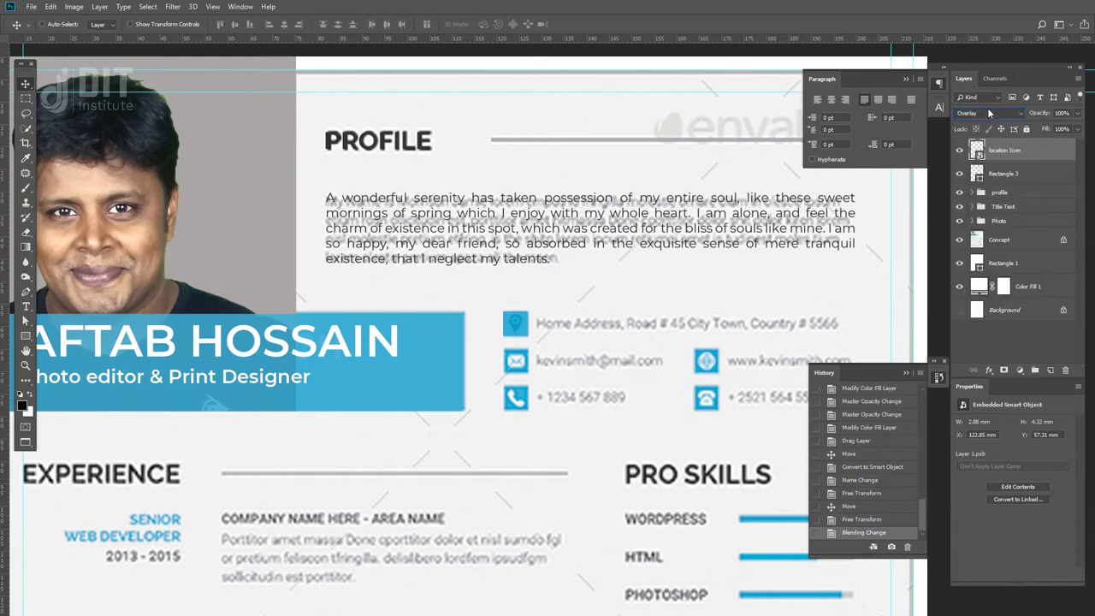
{"action": "left_click", "coordinate": [987, 111]}
{"action": "left_click", "coordinate": [980, 126]}
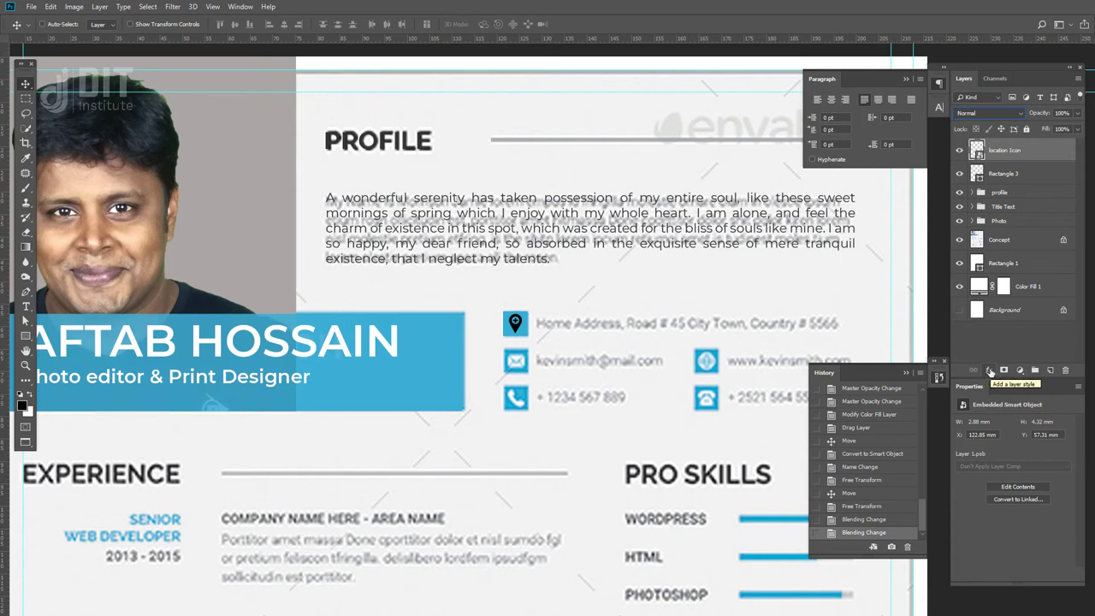
{"action": "left_click", "coordinate": [990, 370]}
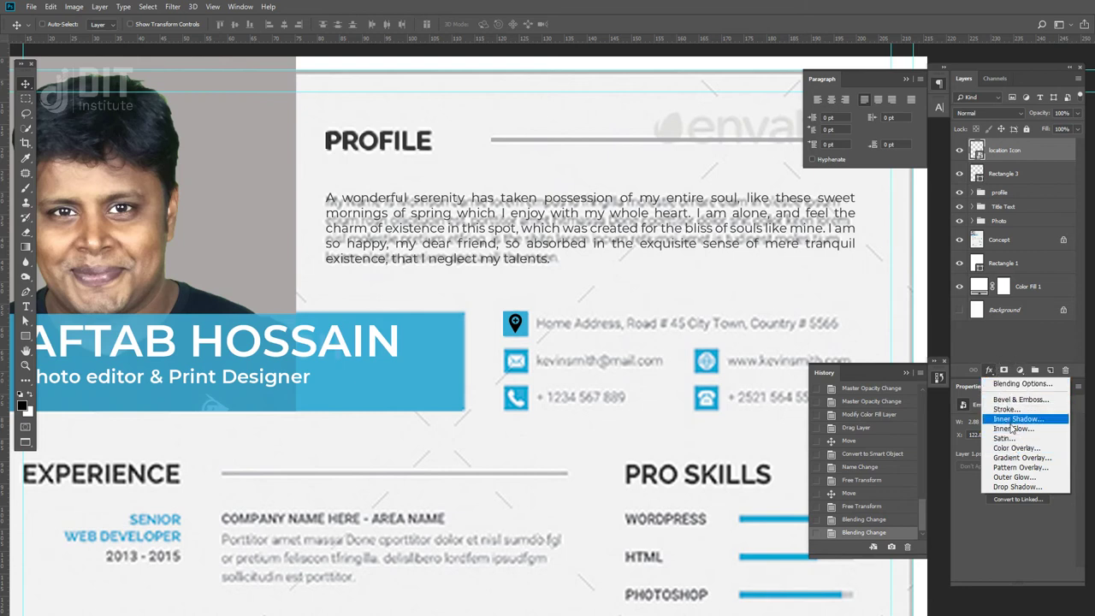
- Add a white Color Overlay style to the location Icon layer, keeping Normal blending
{"action": "left_click", "coordinate": [1029, 449]}
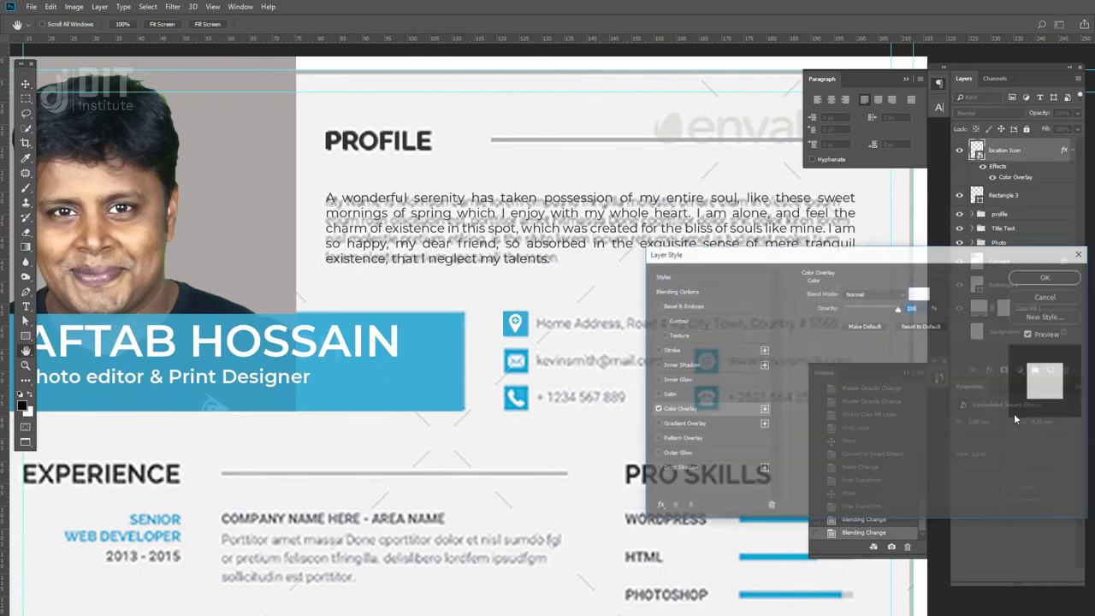
{"action": "left_click", "coordinate": [1035, 278]}
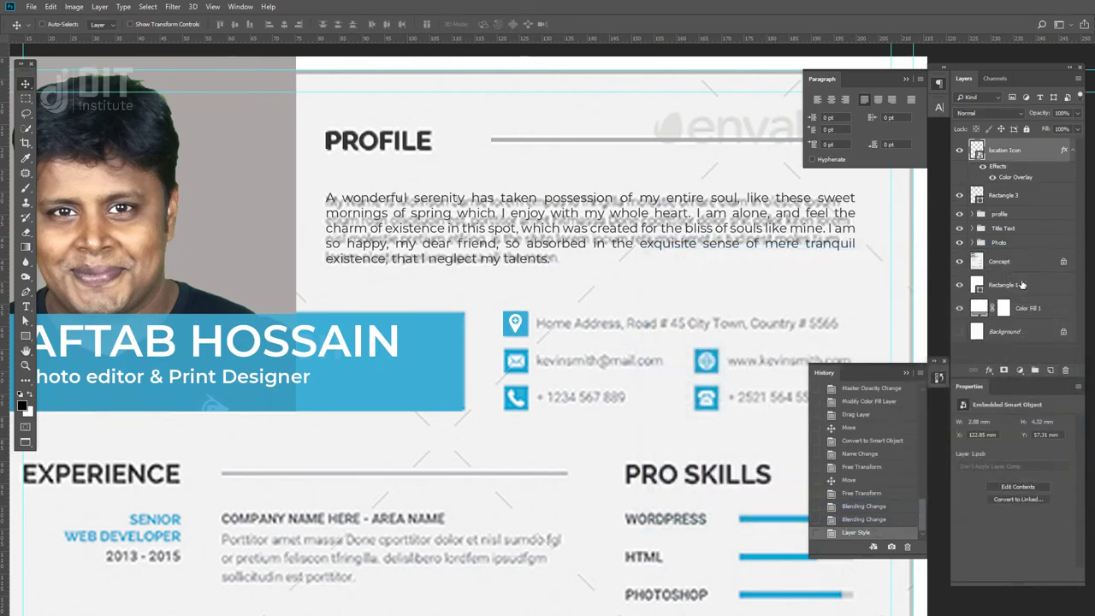
{"action": "left_click", "coordinate": [979, 112]}
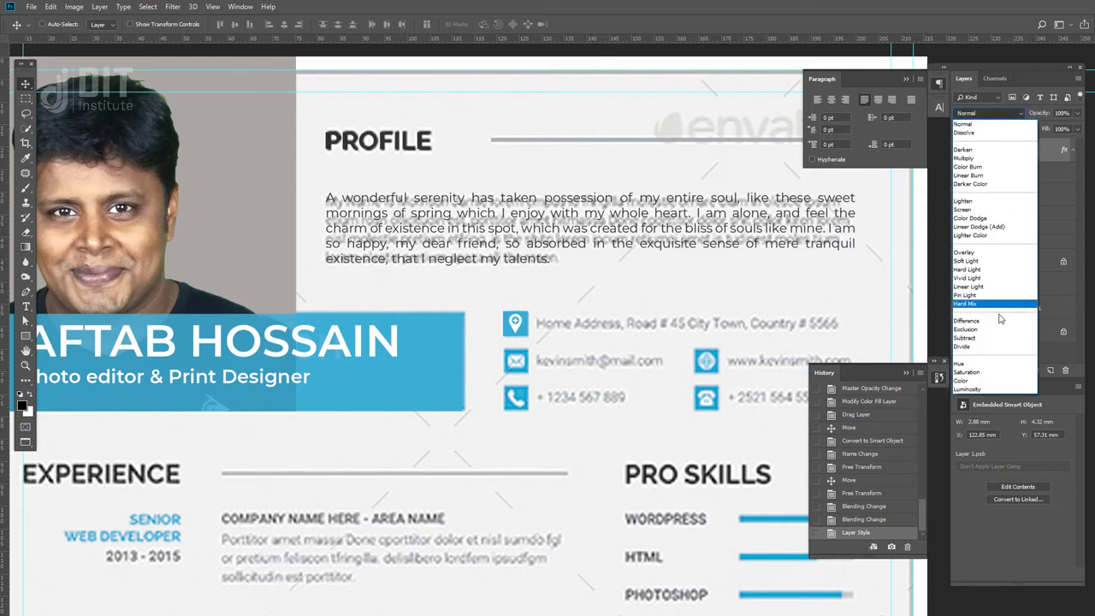
{"action": "left_click", "coordinate": [1034, 77]}
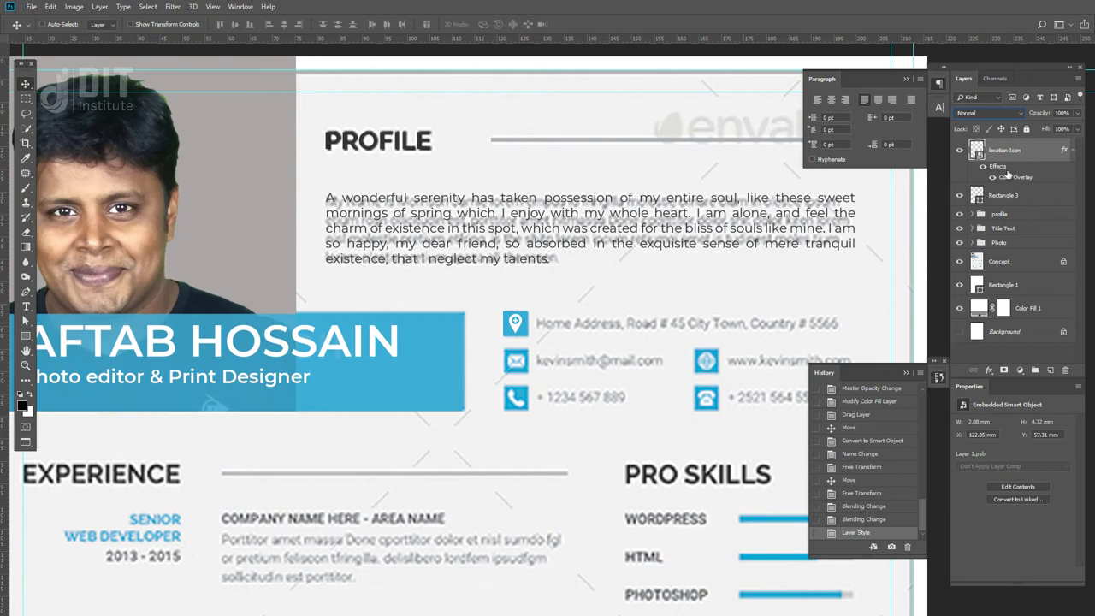
{"action": "left_click", "coordinate": [989, 370]}
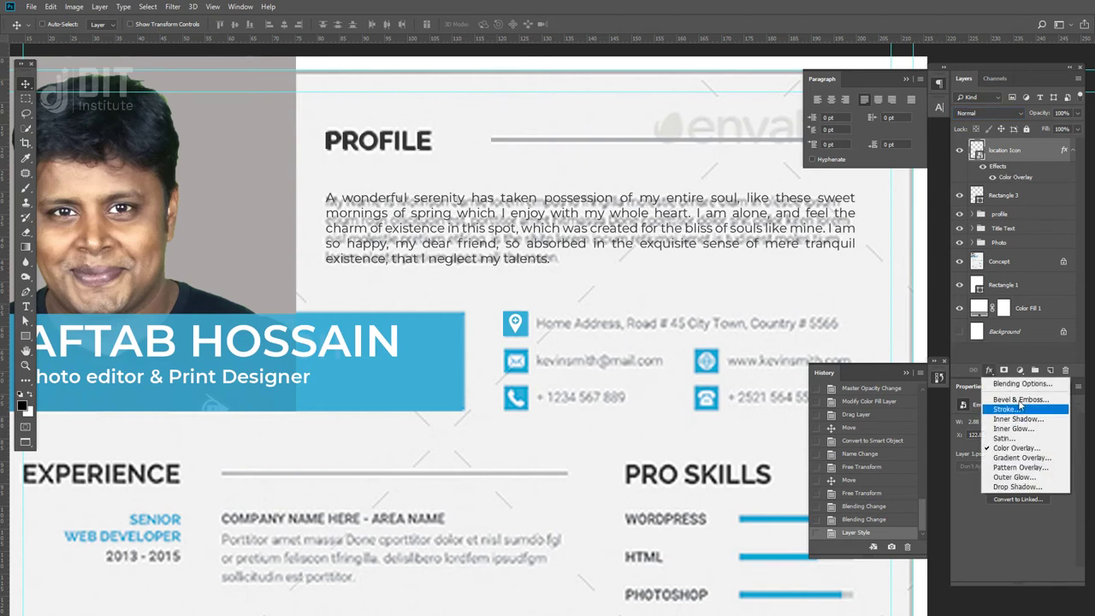
{"action": "left_click", "coordinate": [988, 370]}
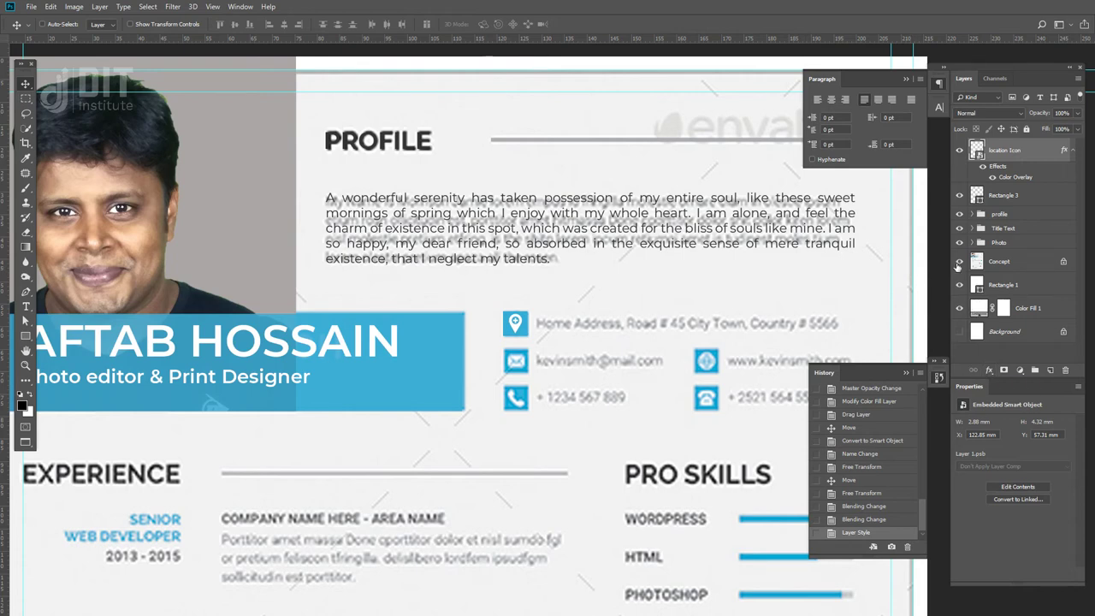
- Duplicate the PROFILE paragraph text layer, placing the copy lower left
{"action": "left_click", "coordinate": [959, 262]}
{"action": "left_click", "coordinate": [959, 262]}
{"action": "right_click", "coordinate": [577, 255]}
{"action": "left_click", "coordinate": [577, 255]}
{"action": "right_click", "coordinate": [577, 255]}
{"action": "left_click", "coordinate": [598, 261]}
{"action": "left_click_drag", "start_coordinate": [569, 245], "coordinate": [448, 354]}
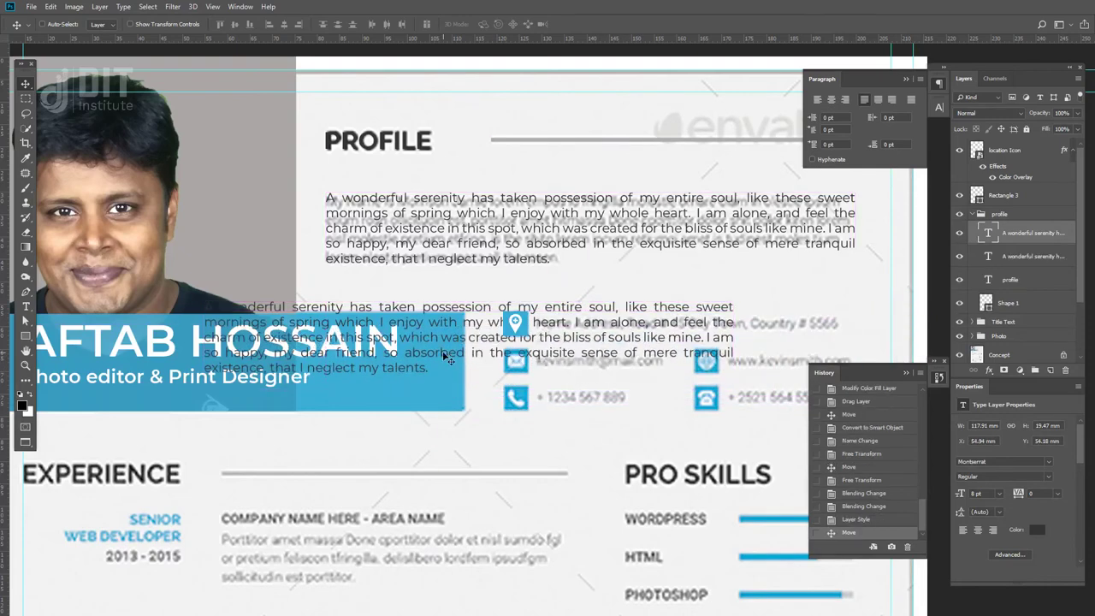
- Empty the copied paragraph, shrink its box to one line, and move it beside the location pin
{"action": "key", "text": "t"}
{"action": "left_click", "coordinate": [222, 304]}
{"action": "key", "text": "ctrl+a"}
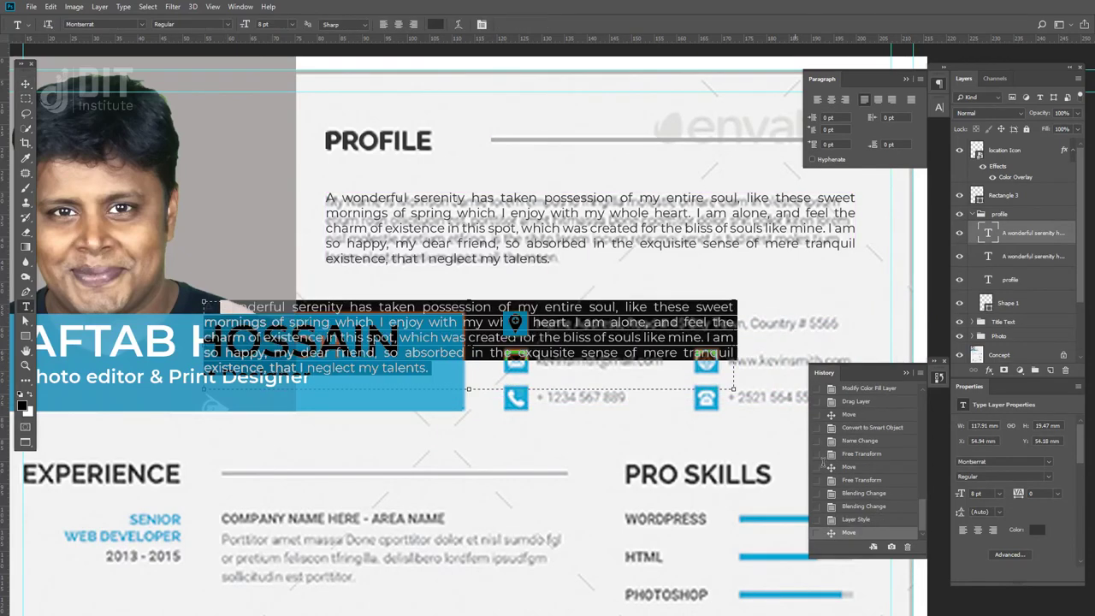
{"action": "key", "text": "Delete"}
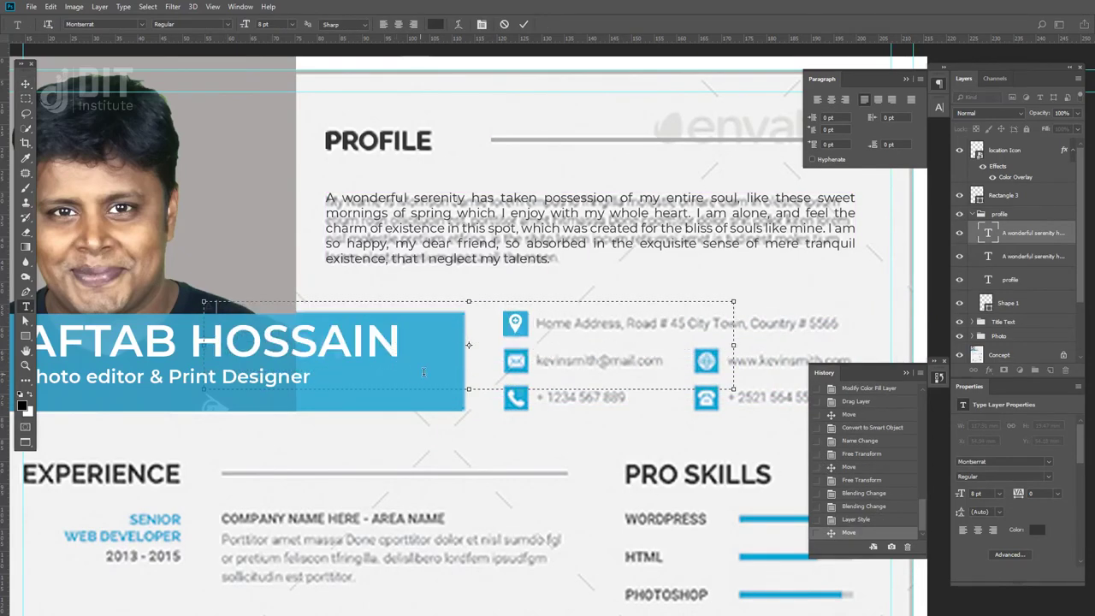
{"action": "left_click_drag", "start_coordinate": [468, 390], "coordinate": [488, 319]}
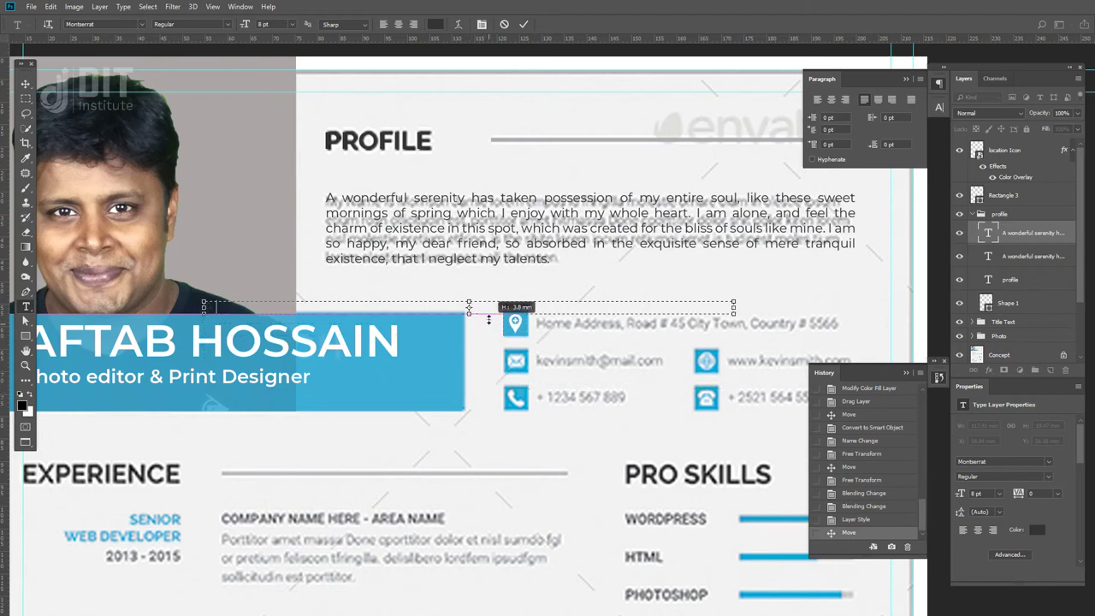
{"action": "left_click_drag", "start_coordinate": [489, 321], "coordinate": [490, 324]}
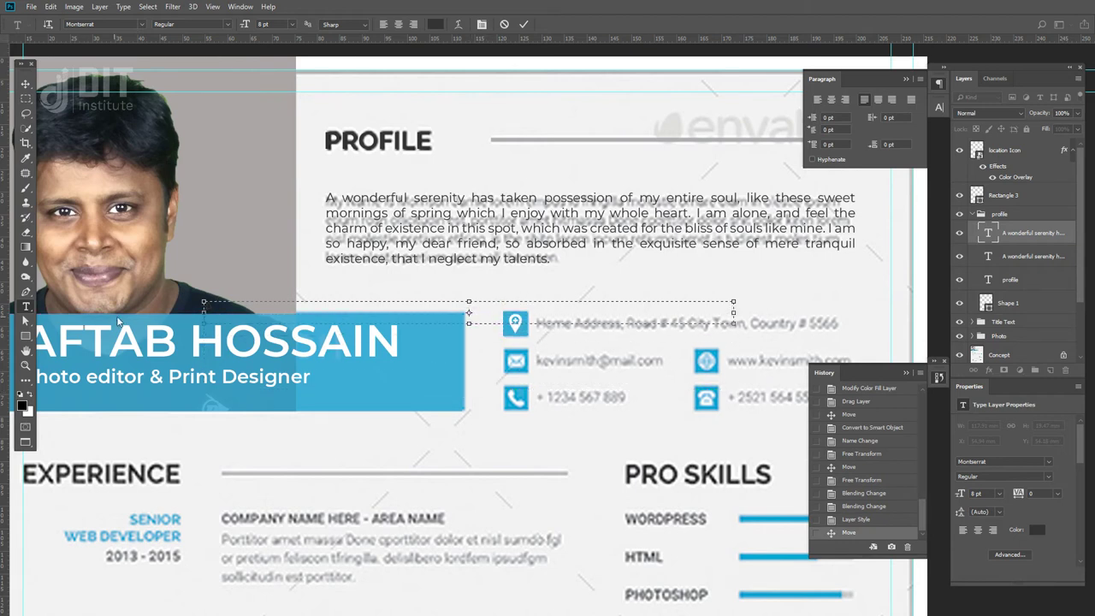
{"action": "left_click", "coordinate": [26, 84]}
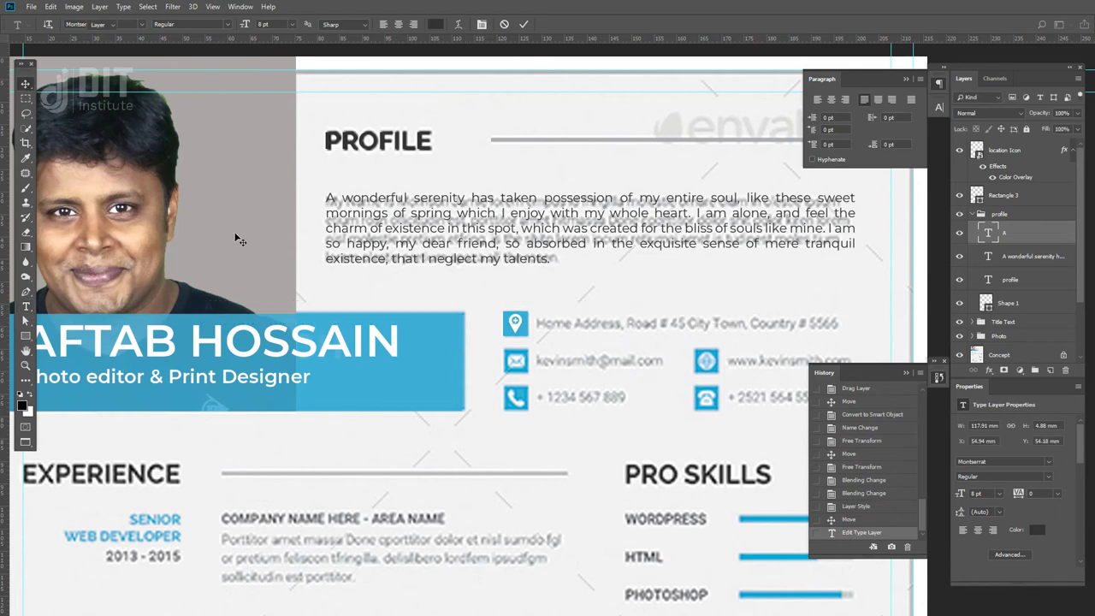
{"action": "left_click_drag", "start_coordinate": [213, 315], "coordinate": [563, 317]}
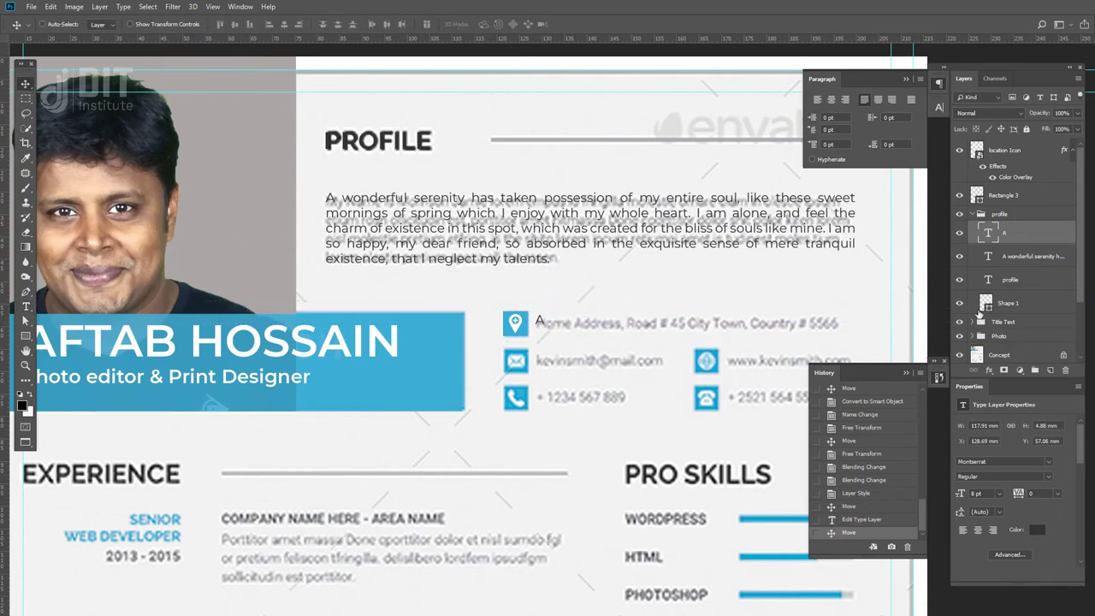
- Group the location pin with its square and start naming the group 'location'
{"action": "left_click", "coordinate": [1007, 194]}
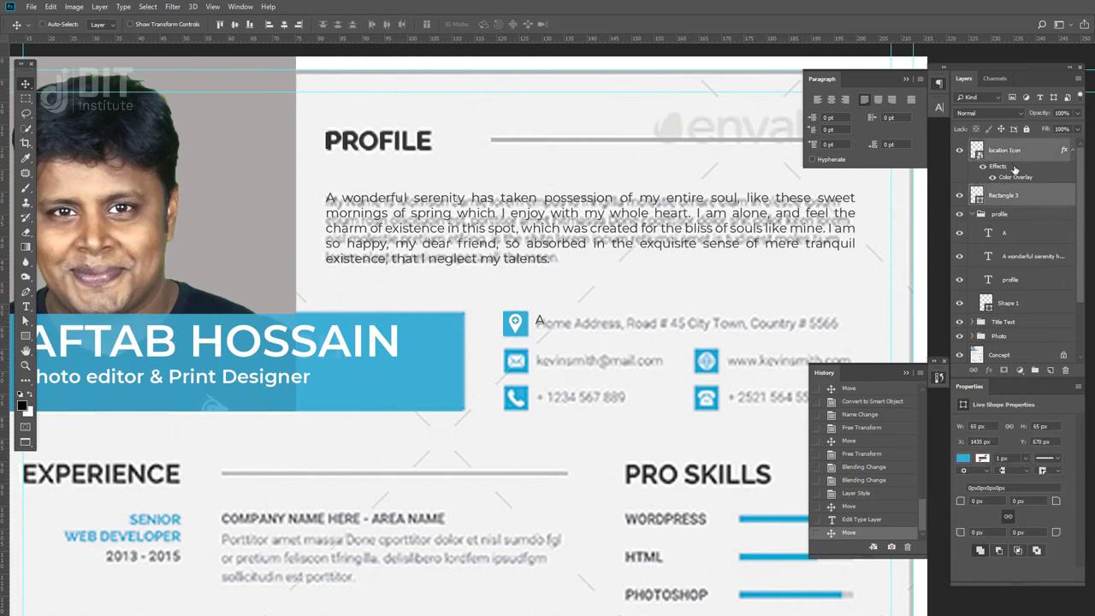
{"action": "key", "text": "ctrl+g"}
{"action": "double_click", "coordinate": [1002, 146]}
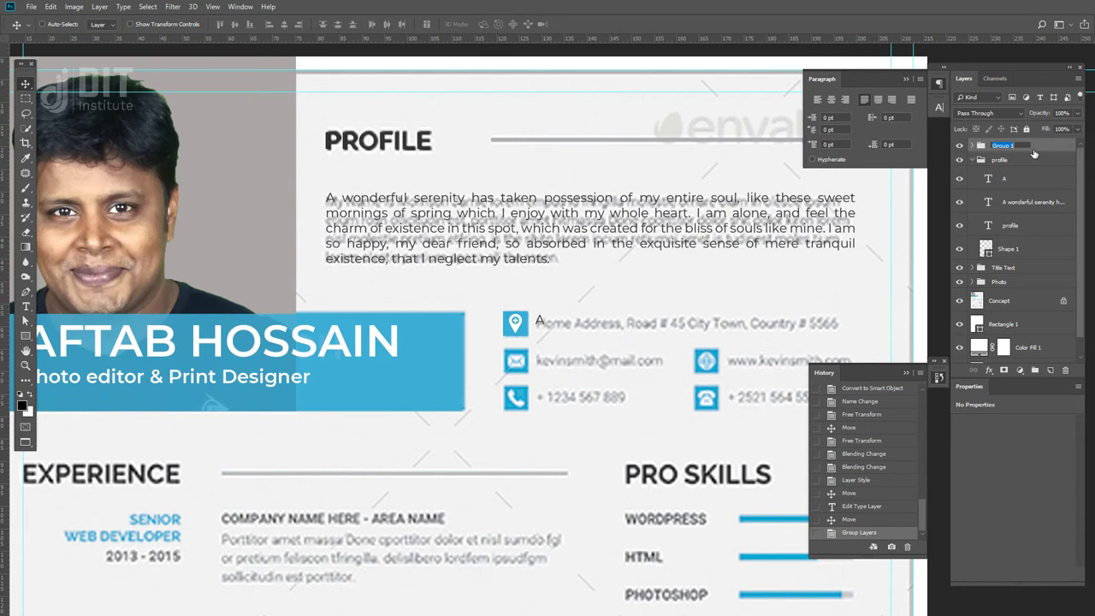
{"action": "type", "text": "location icon"}
- Confirm the 'location icon' group name, reorder it, and type the street address beside the pin
{"action": "key", "text": "Return"}
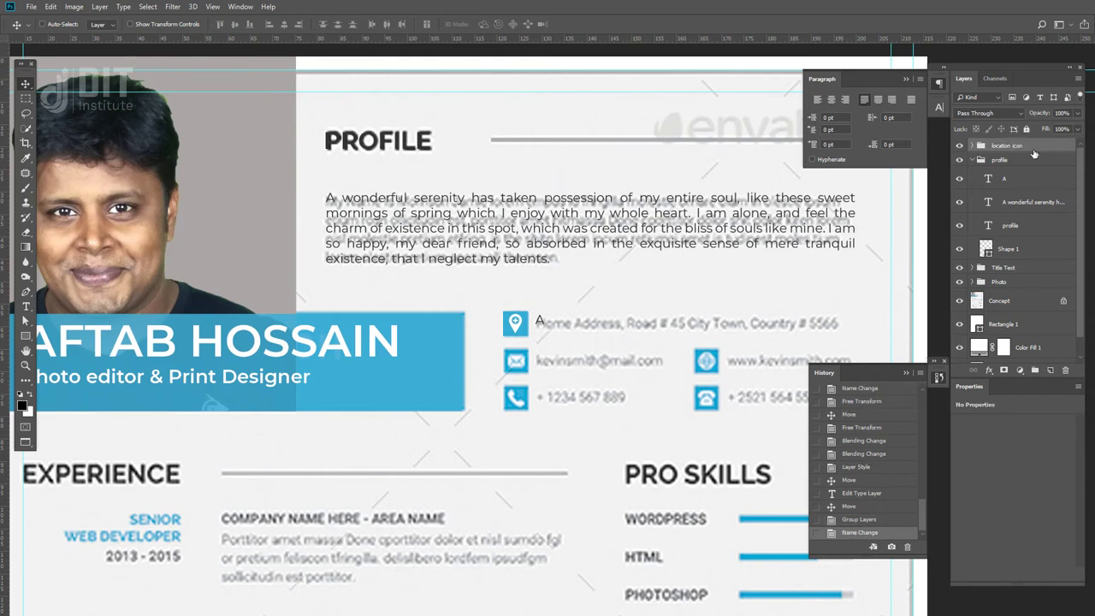
{"action": "left_click_drag", "start_coordinate": [1034, 154], "coordinate": [1009, 137]}
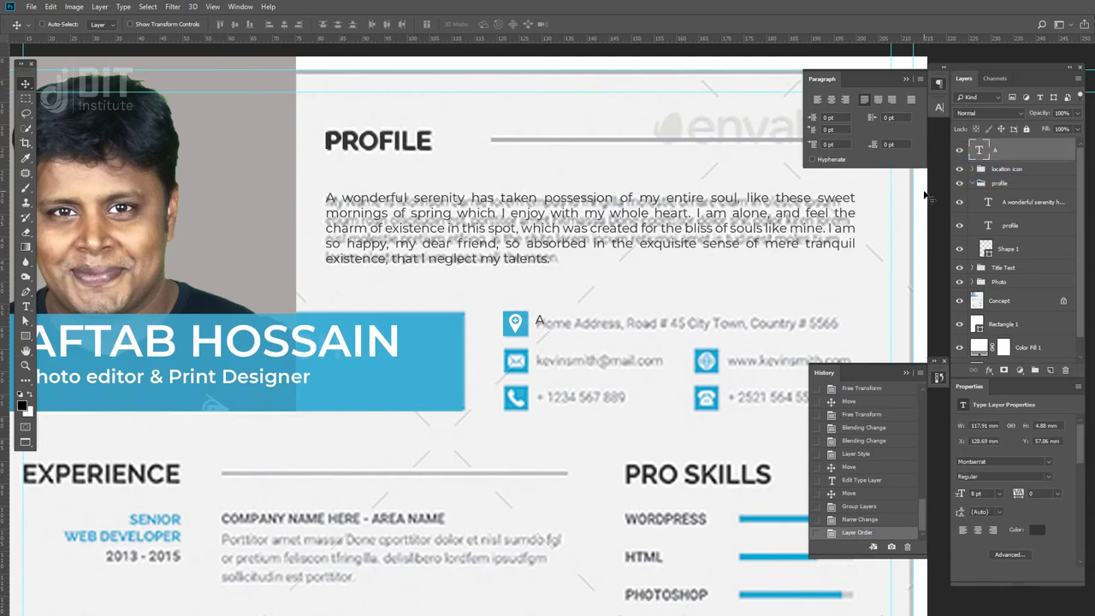
{"action": "key", "text": "t"}
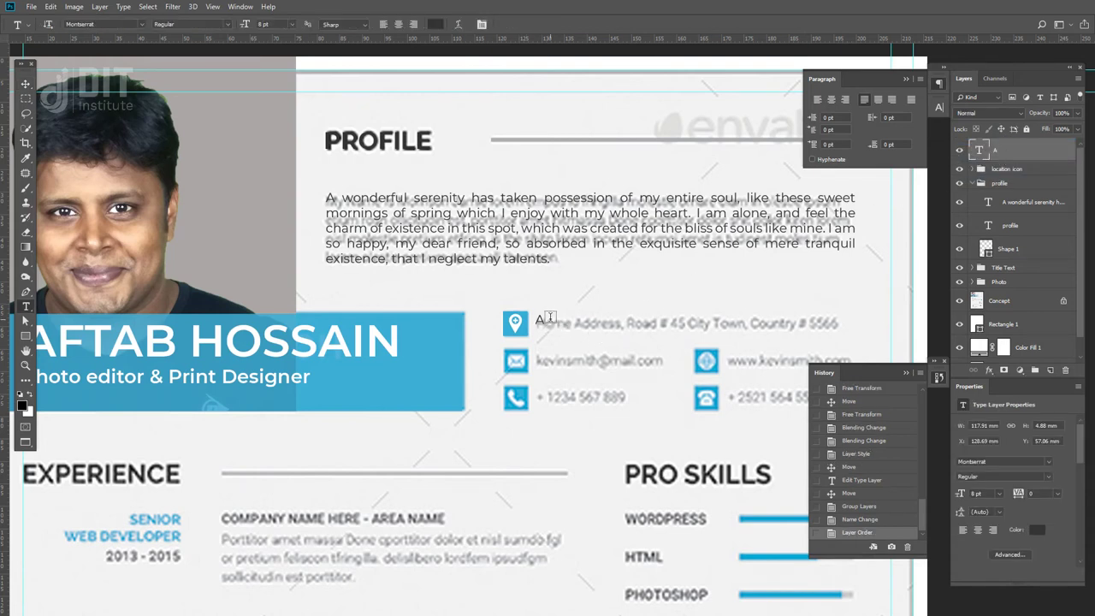
{"action": "left_click", "coordinate": [539, 321]}
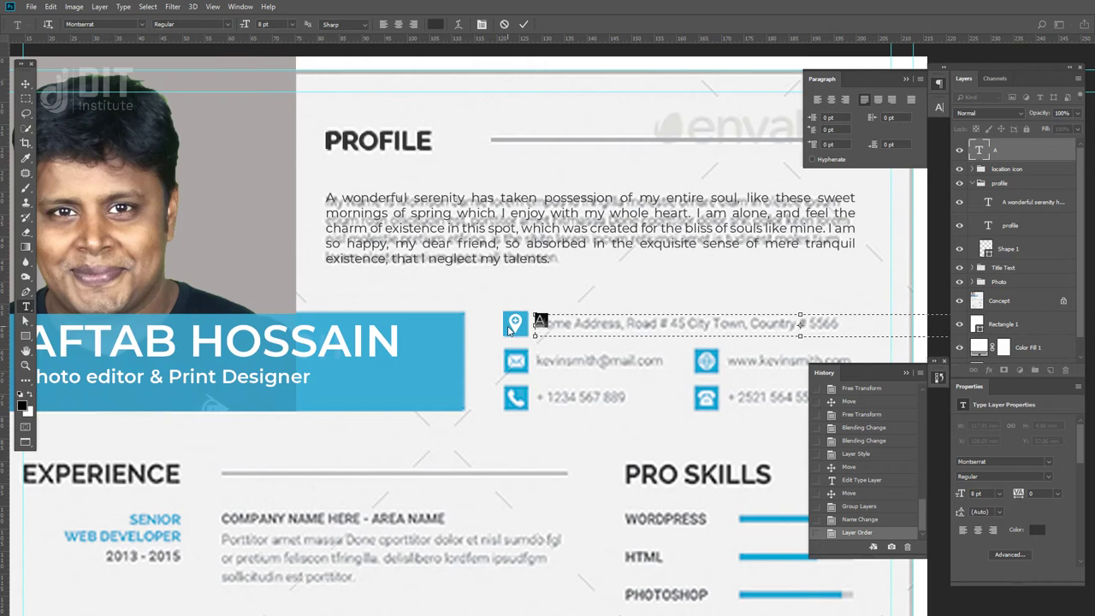
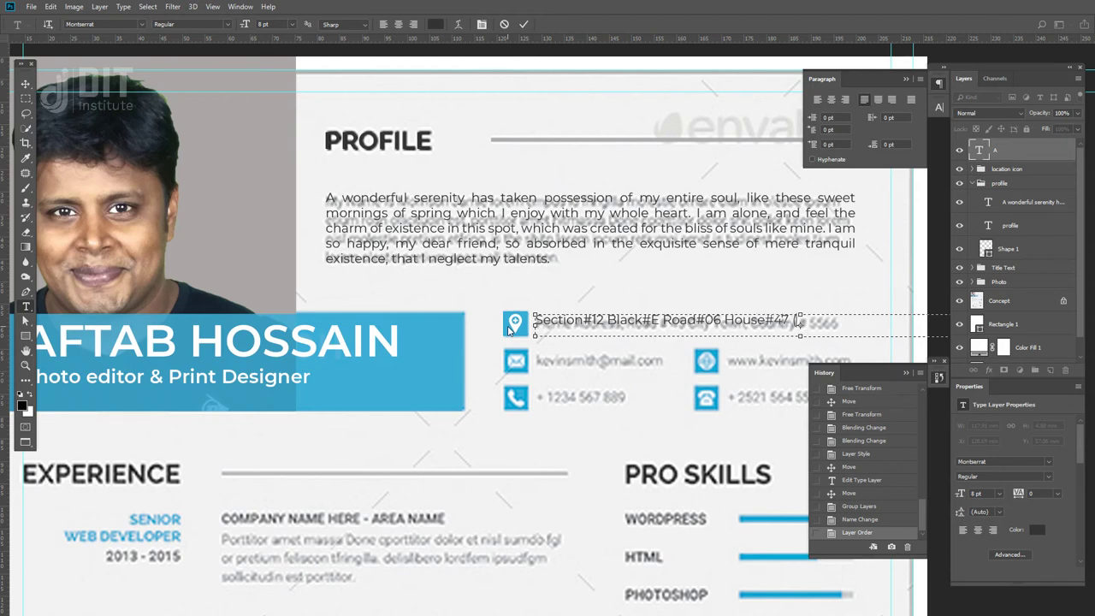
- Vertically centre the address text on the location icon group
{"action": "left_click", "coordinate": [25, 83]}
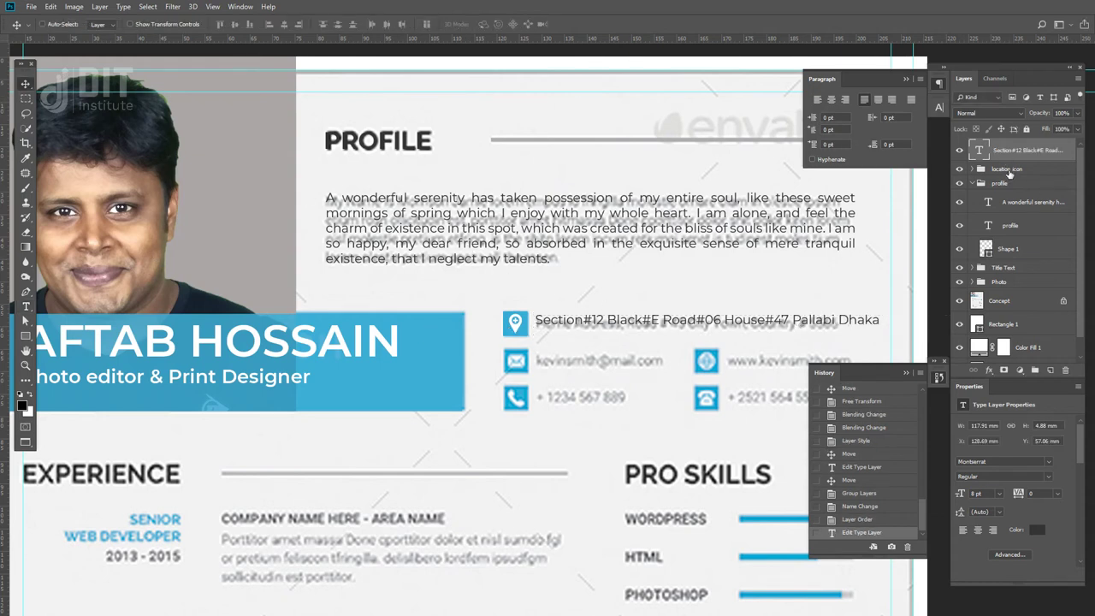
{"action": "left_click", "coordinate": [1009, 171]}
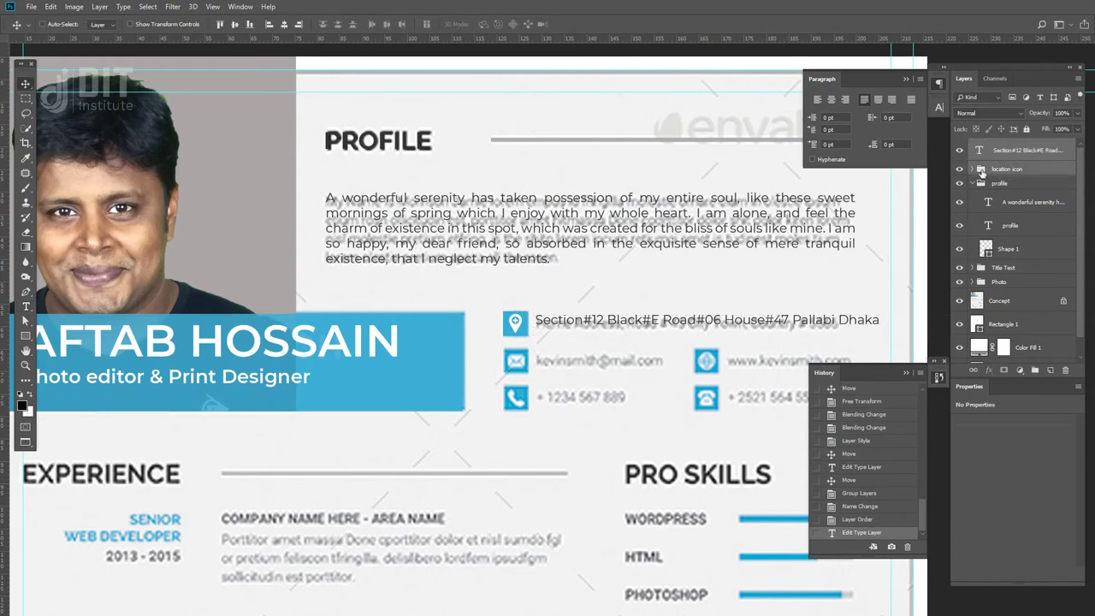
{"action": "left_click", "coordinate": [235, 24]}
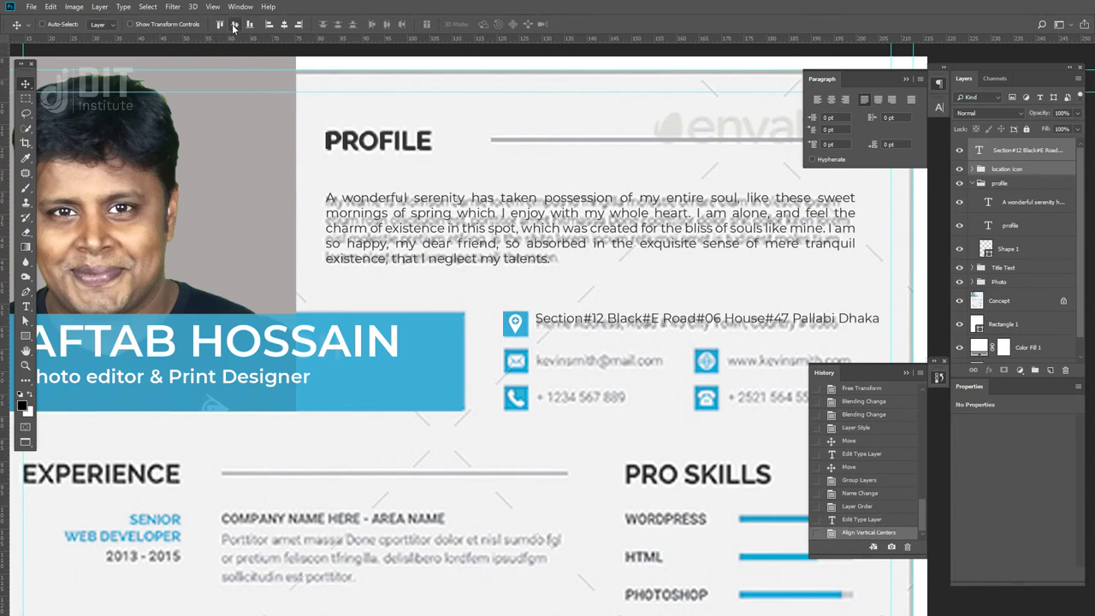
- Re-edit the address line and shrink its text box's height
{"action": "scroll", "coordinate": [548, 325], "scroll_direction": "up", "scroll_amount": 5}
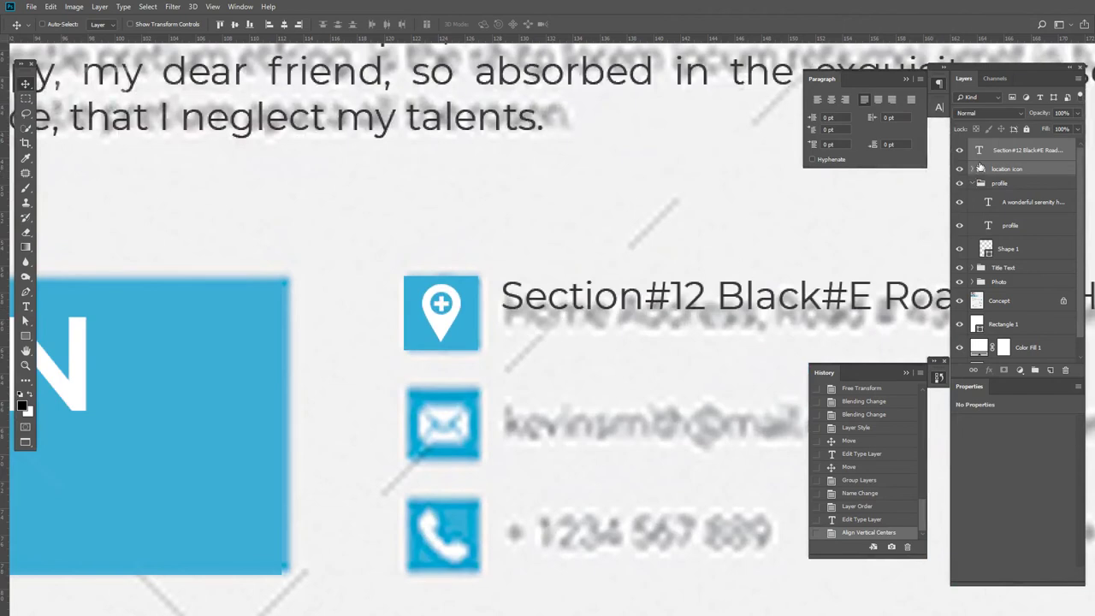
{"action": "left_click", "coordinate": [25, 306]}
{"action": "left_click", "coordinate": [541, 298]}
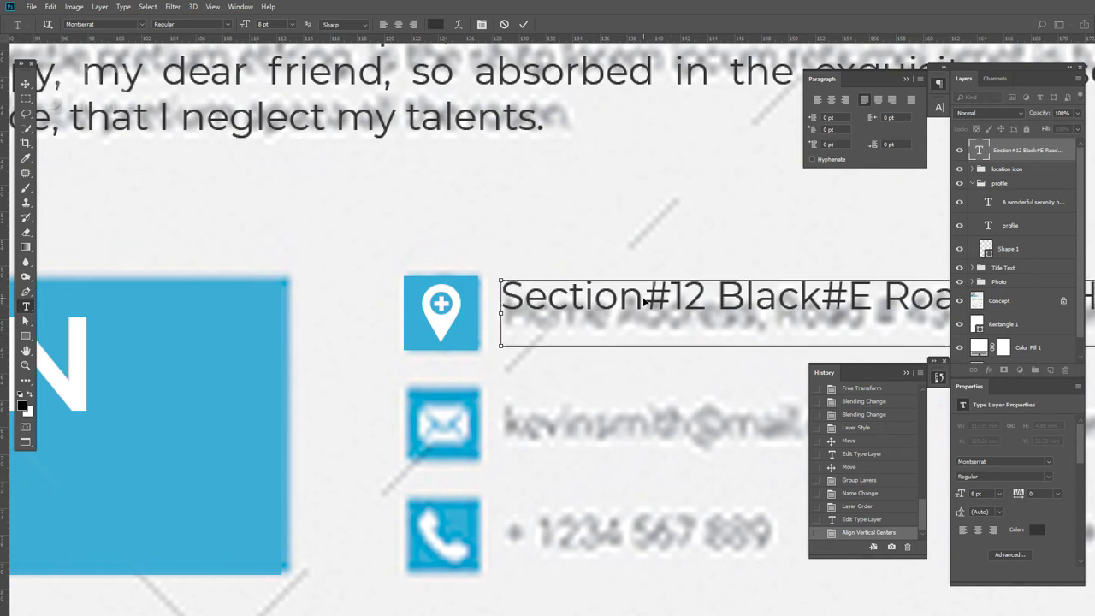
{"action": "key", "text": "ctrl+a"}
{"action": "key", "text": "ctrl+c"}
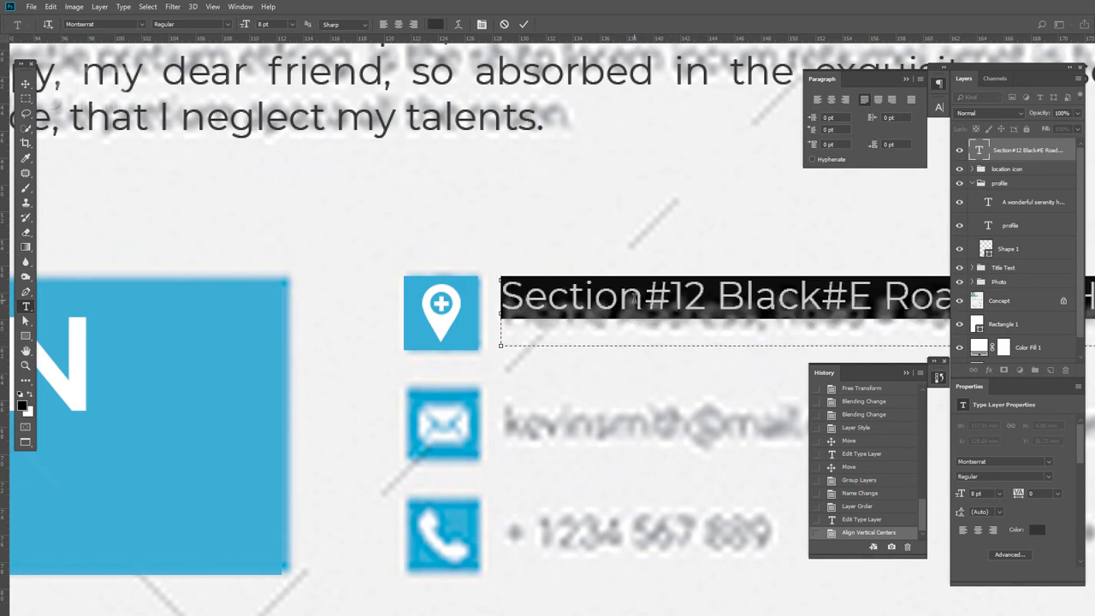
{"action": "left_click", "coordinate": [32, 98]}
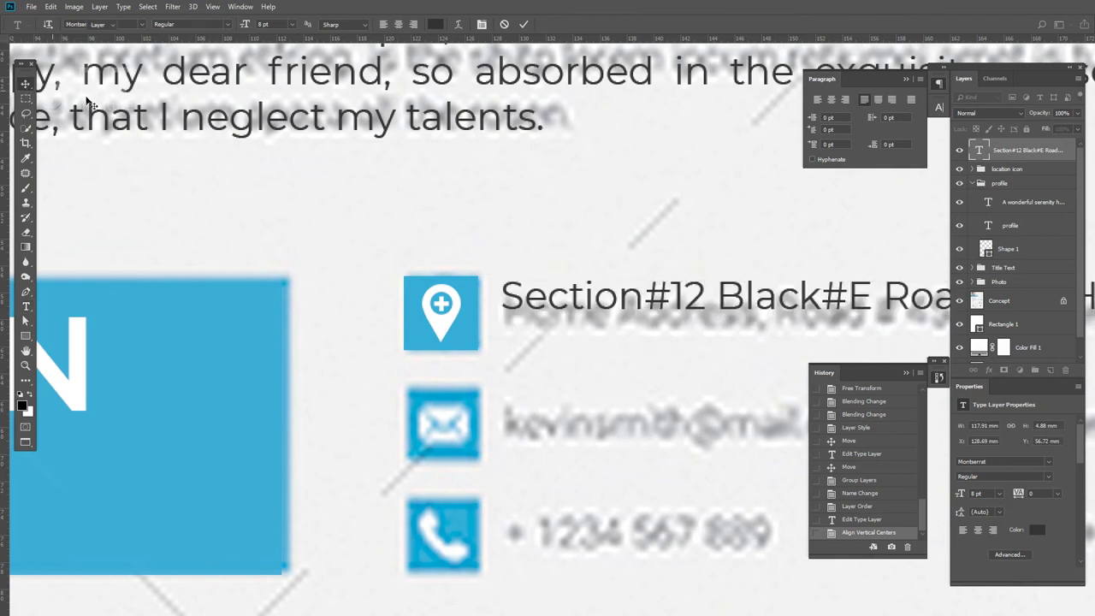
{"action": "key", "text": "t"}
{"action": "left_click", "coordinate": [560, 291]}
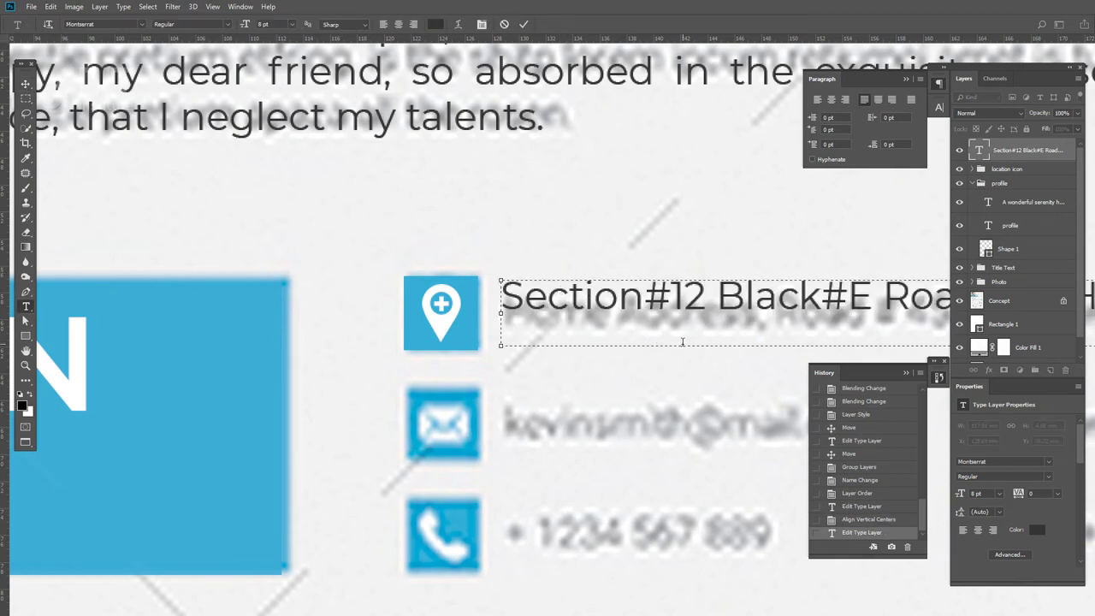
{"action": "left_click_drag", "start_coordinate": [683, 347], "coordinate": [691, 315]}
{"action": "left_click", "coordinate": [26, 84]}
- Try vertically centring the address on the icon group, then undo it
{"action": "left_click", "coordinate": [1009, 172], "text": "ctrl"}
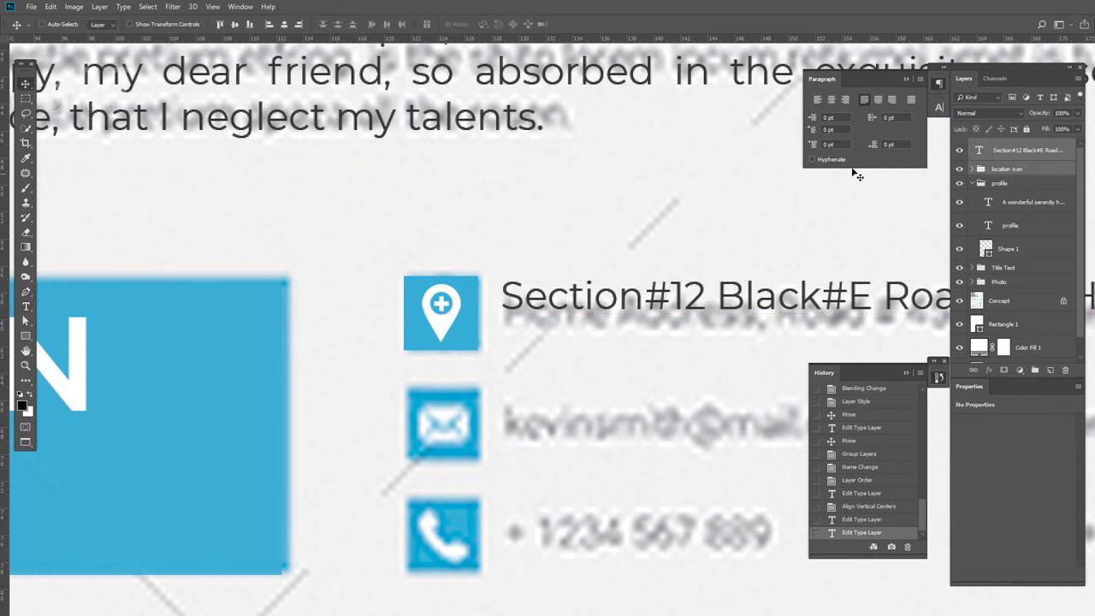
{"action": "left_click", "coordinate": [235, 26]}
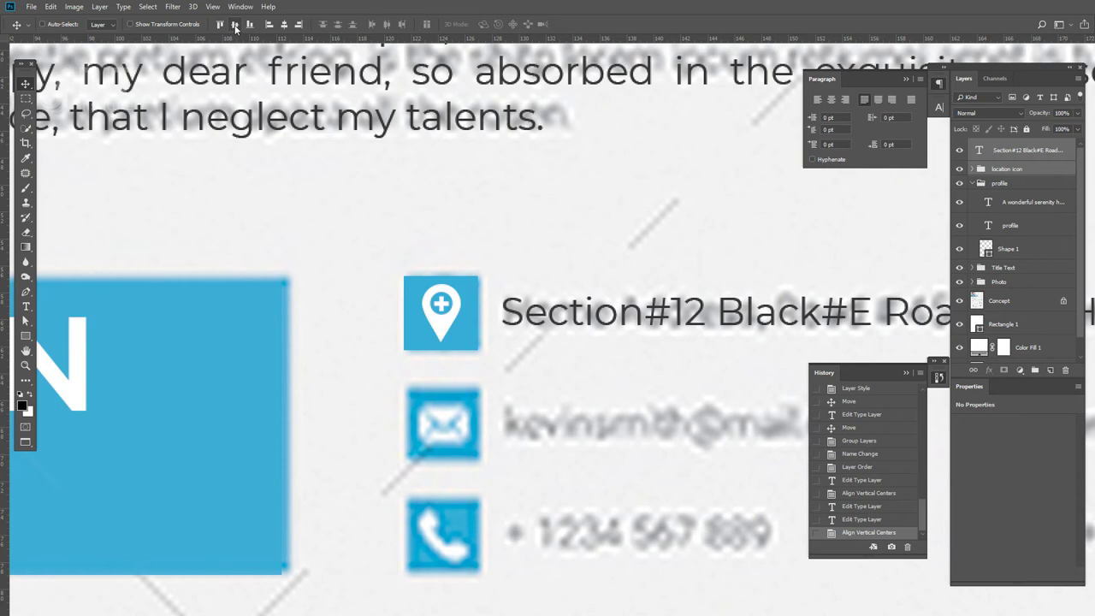
{"action": "key", "text": "ctrl+z"}
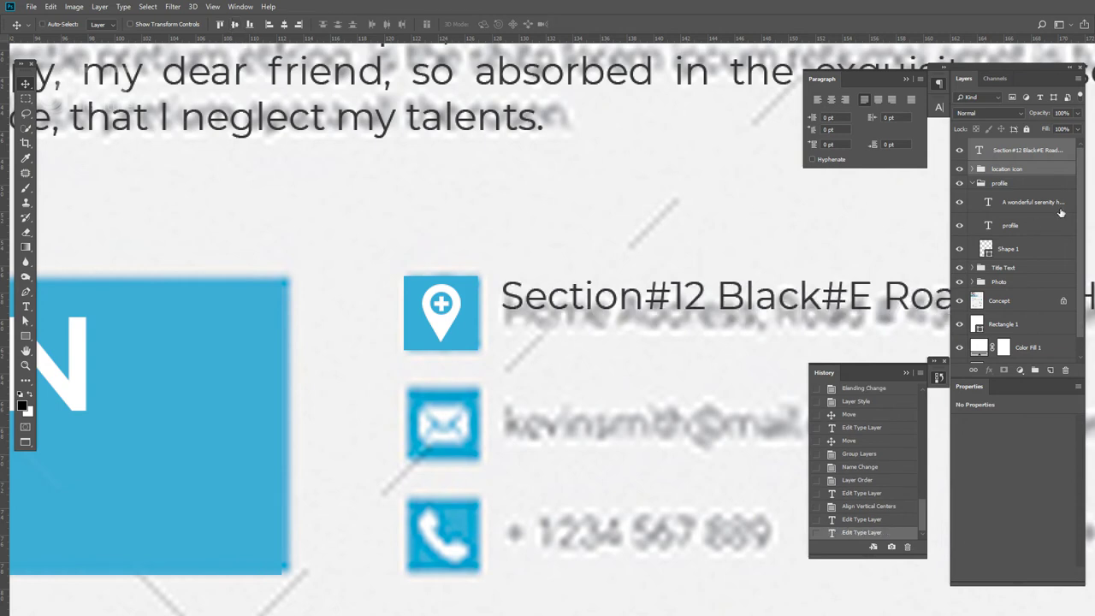
- Replace the address layer's text with the pasted address
{"action": "left_click", "coordinate": [1019, 153]}
{"action": "key", "text": "t"}
{"action": "left_click", "coordinate": [704, 295]}
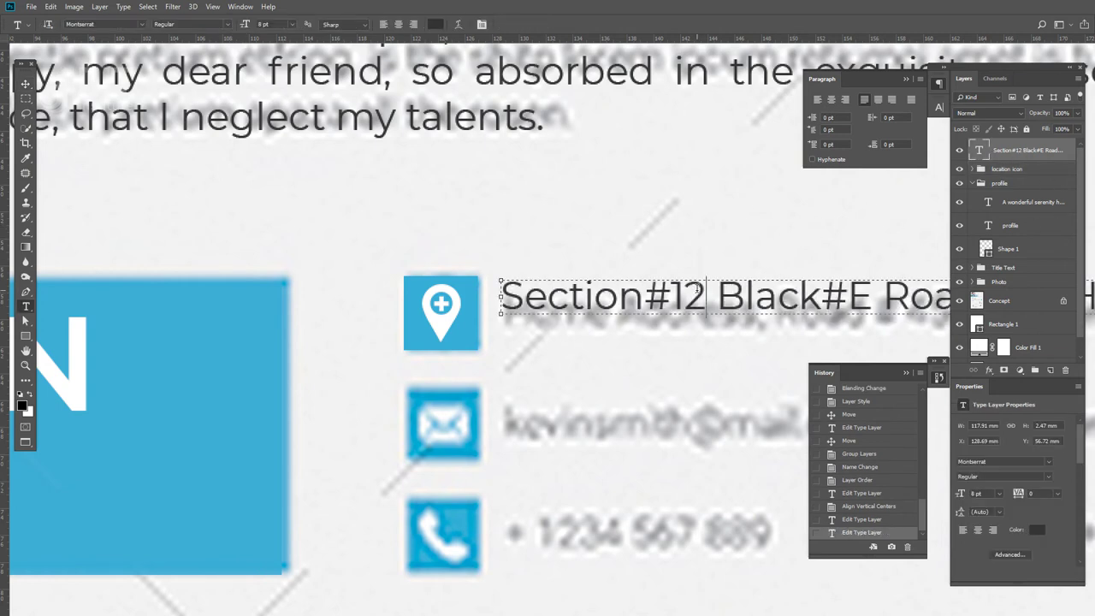
{"action": "key", "text": "ctrl+a"}
{"action": "key", "text": "ctrl+v"}
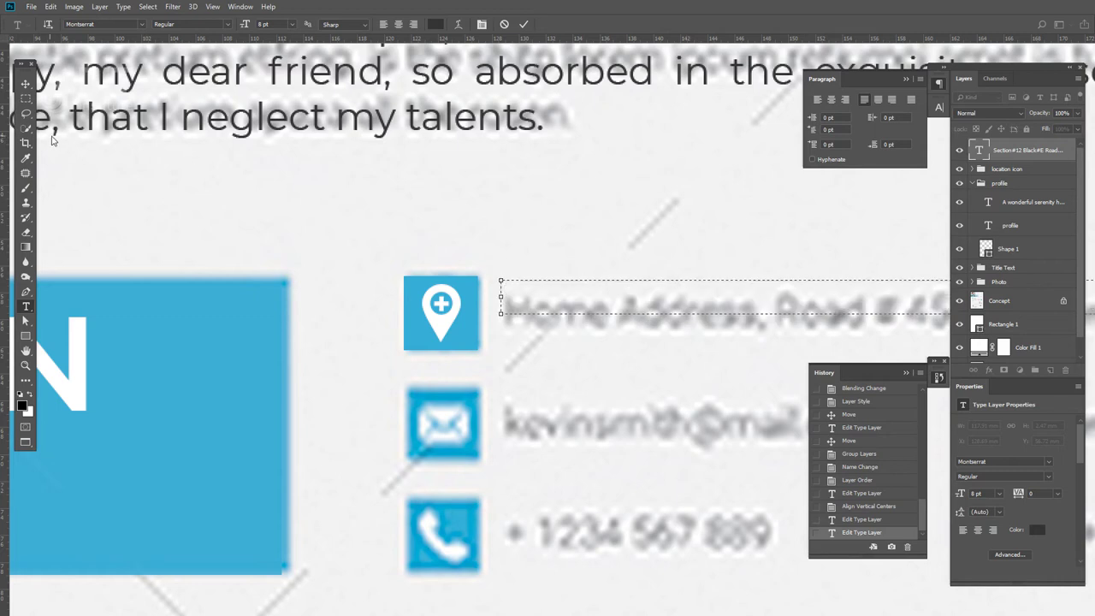
{"action": "left_click", "coordinate": [26, 83]}
- Paste the address into a new text layer beside the pin and centre it vertically on the icon
{"action": "key", "text": "t"}
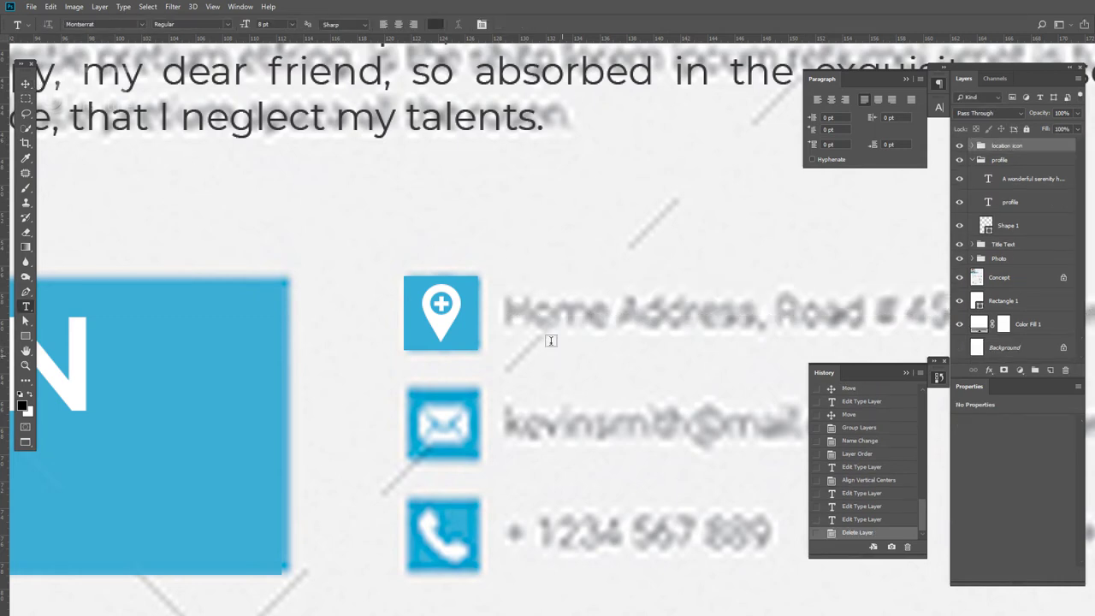
{"action": "left_click", "coordinate": [510, 304]}
{"action": "key", "text": "ctrl+v"}
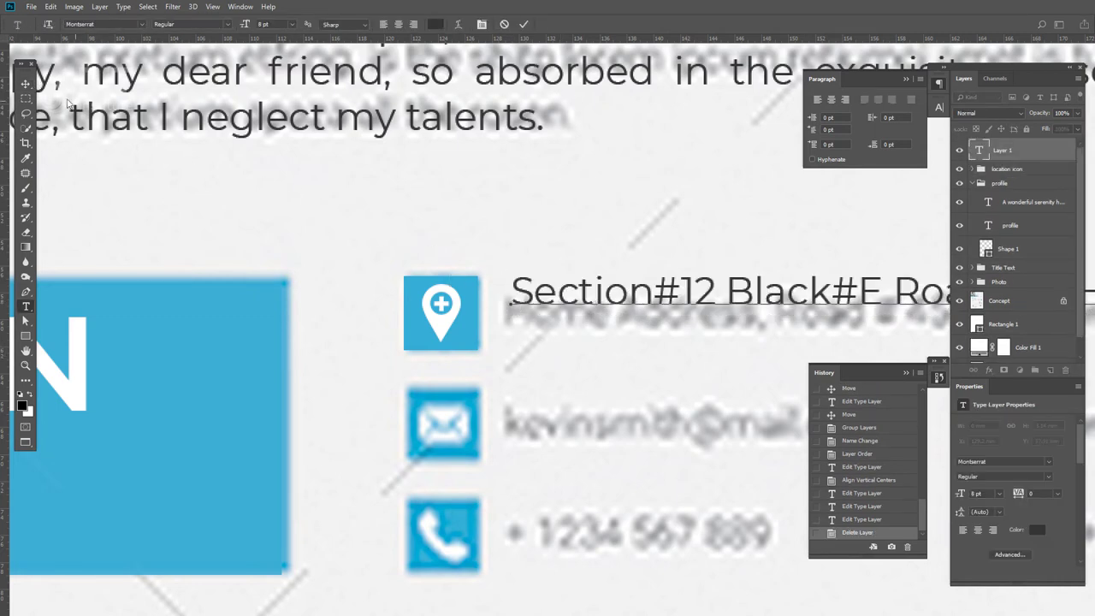
{"action": "left_click", "coordinate": [29, 85]}
{"action": "scroll", "coordinate": [525, 237], "scroll_direction": "down", "scroll_amount": 4}
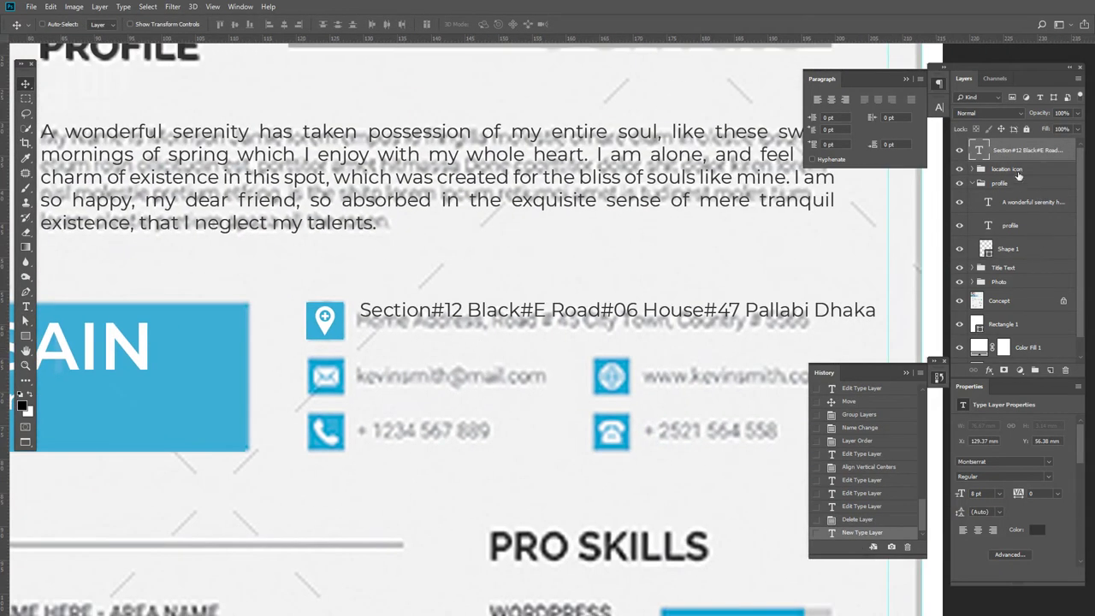
{"action": "left_click", "coordinate": [1017, 171], "text": "shift"}
{"action": "left_click", "coordinate": [235, 25]}
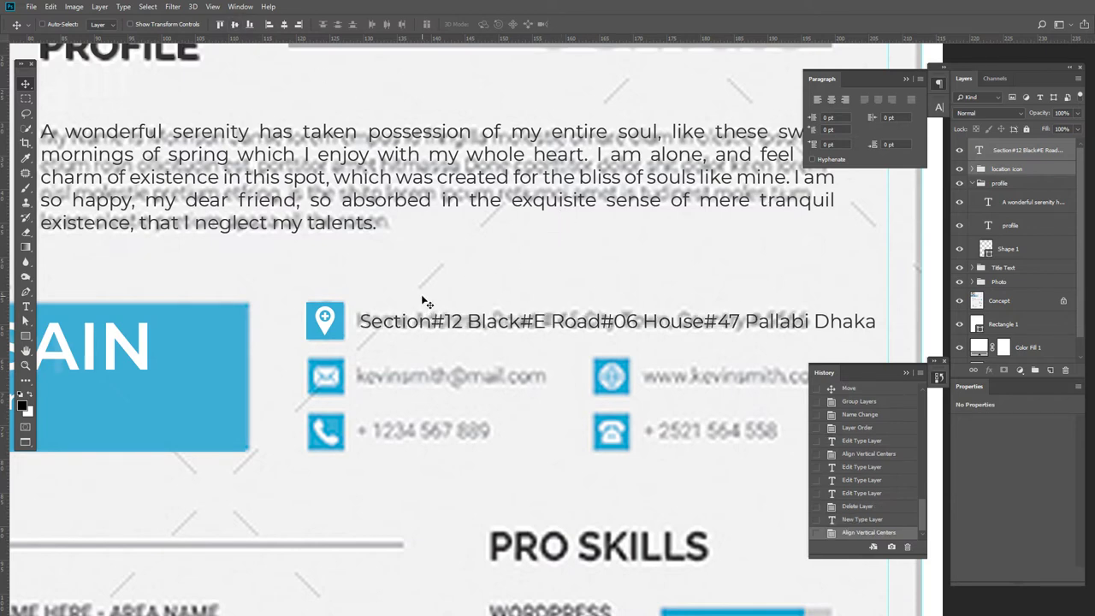
- Pan to the PROFILE paragraph and select its 'A wonderful serenity…' text layer
{"action": "left_click_drag", "start_coordinate": [465, 280], "coordinate": [470, 287]}
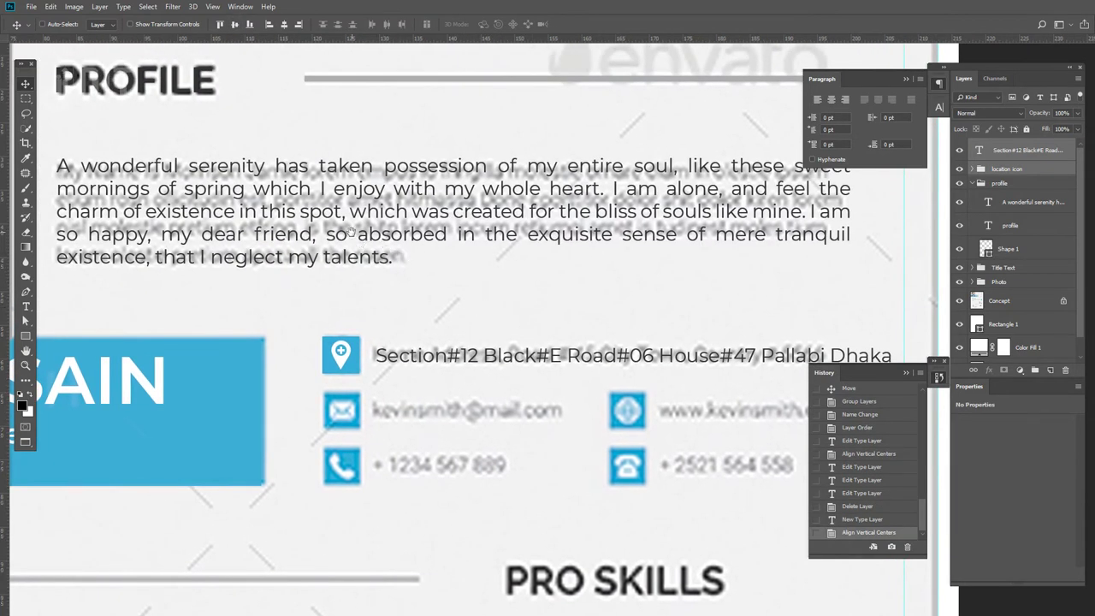
{"action": "left_click_drag", "start_coordinate": [352, 233], "coordinate": [356, 237]}
{"action": "right_click", "coordinate": [379, 216]}
{"action": "left_click", "coordinate": [411, 227]}
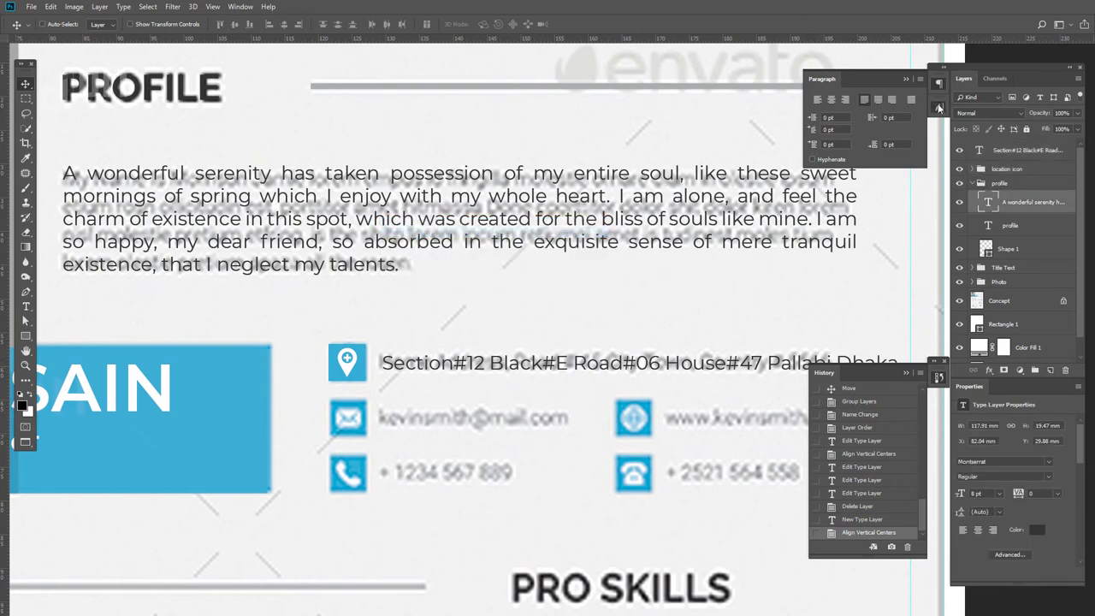
- Set the PROFILE paragraph in Lato with 11 pt leading
{"action": "left_click", "coordinate": [938, 107]}
{"action": "left_click", "coordinate": [870, 121]}
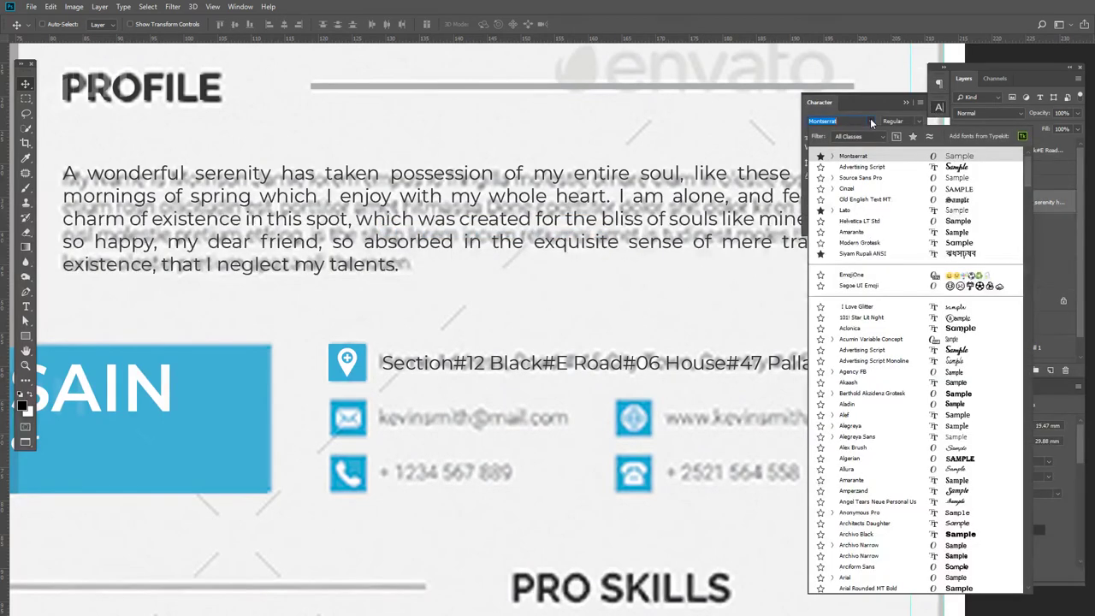
{"action": "left_click", "coordinate": [852, 211]}
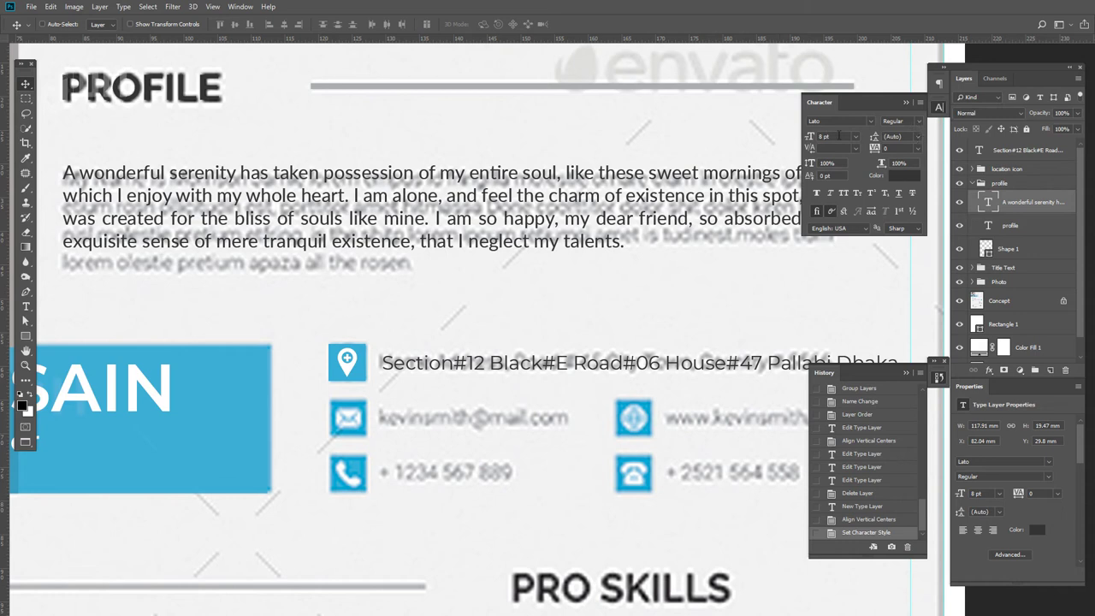
{"action": "left_click", "coordinate": [917, 136]}
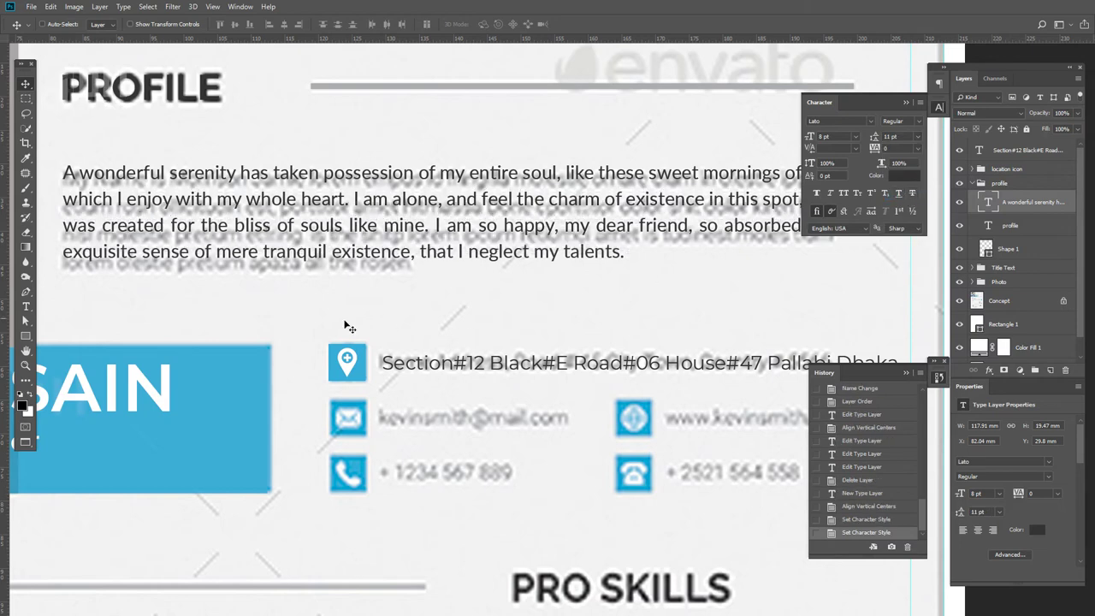
- Select the address text layer and mark Lato as a favourite font
{"action": "right_click", "coordinate": [464, 374]}
{"action": "left_click", "coordinate": [466, 373]}
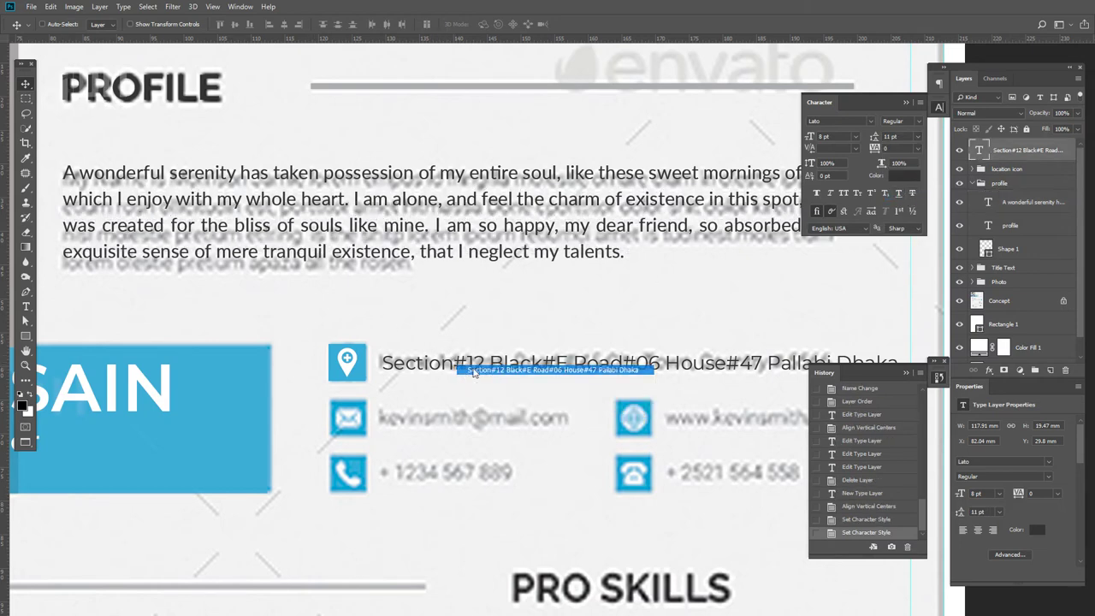
{"action": "left_click", "coordinate": [871, 121]}
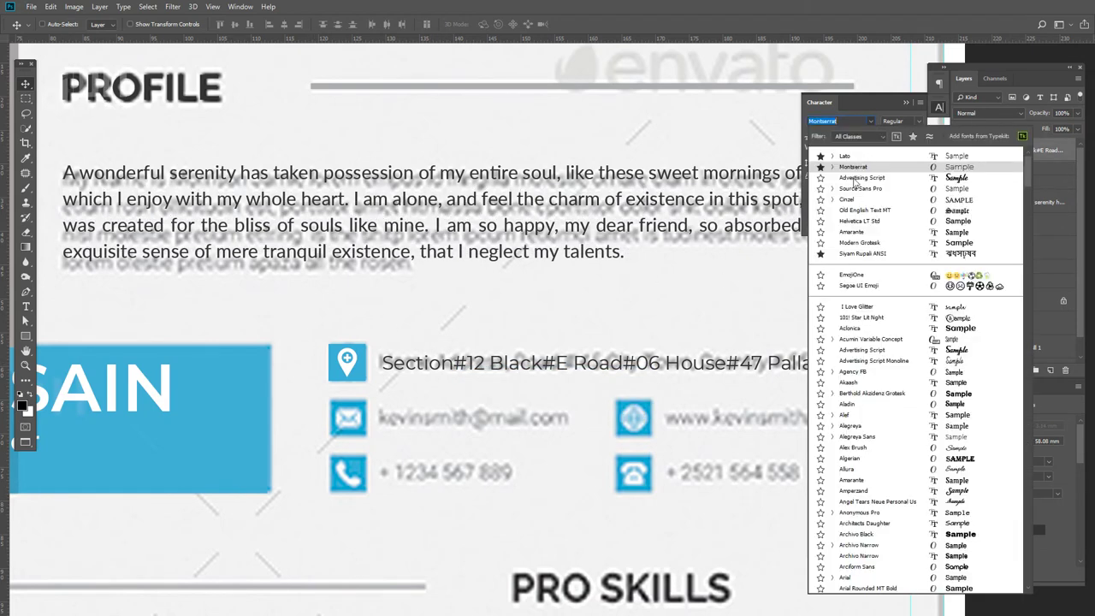
{"action": "key", "text": "Down"}
{"action": "key", "text": "Down"}
{"action": "key", "text": "Down"}
{"action": "key", "text": "Down"}
{"action": "key", "text": "Down"}
{"action": "key", "text": "Down"}
{"action": "key", "text": "Up"}
{"action": "key", "text": "Up"}
{"action": "key", "text": "Up"}
{"action": "key", "text": "Up"}
{"action": "key", "text": "Up"}
{"action": "key", "text": "Up"}
{"action": "key", "text": "Up"}
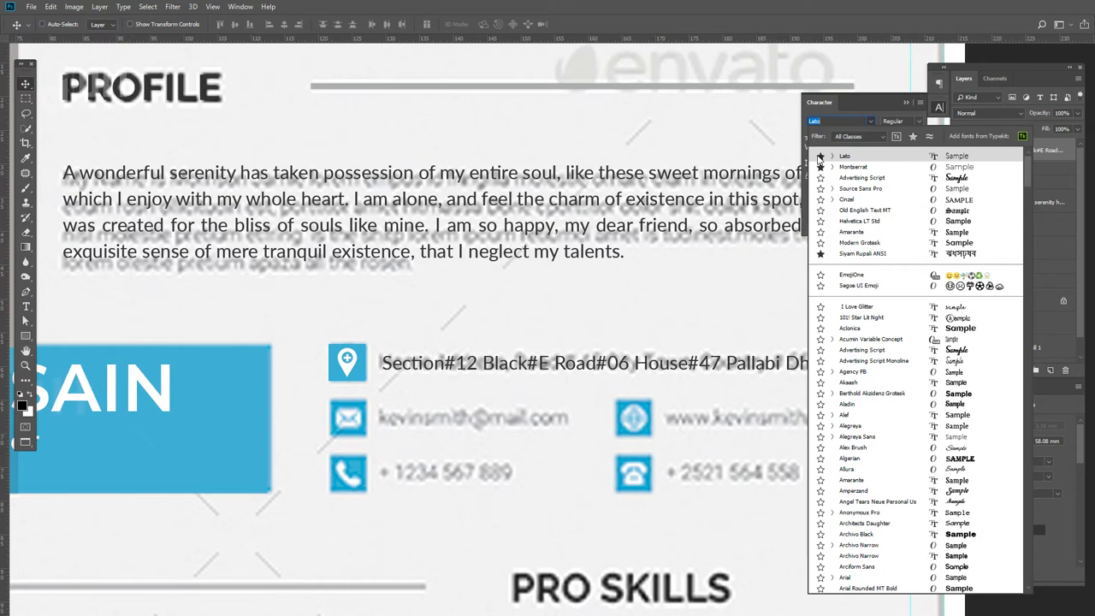
{"action": "left_click", "coordinate": [820, 158]}
{"action": "left_click", "coordinate": [911, 136]}
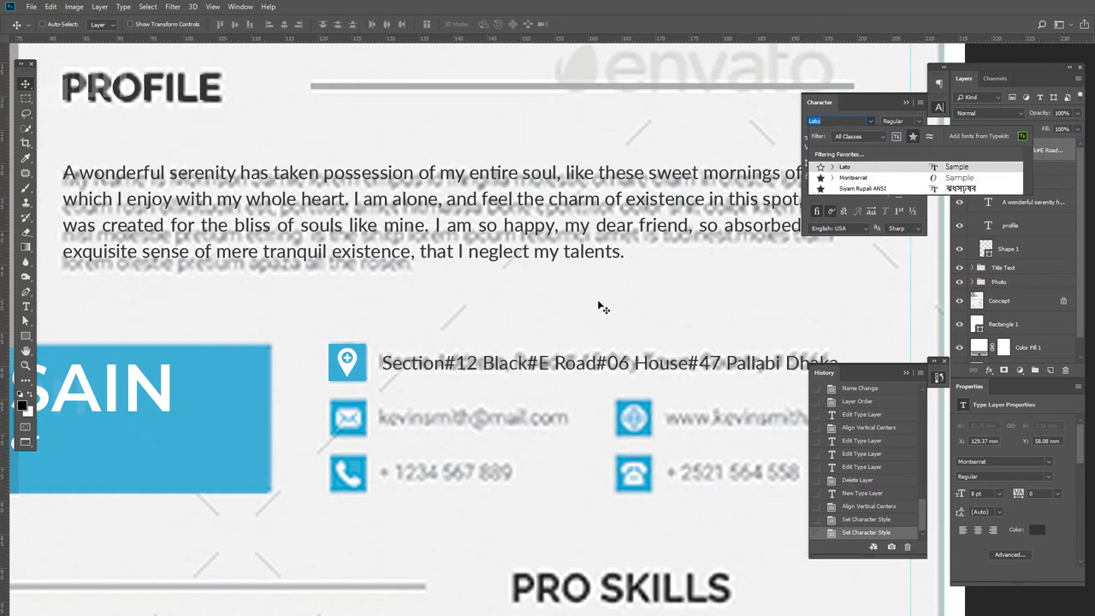
{"action": "left_click", "coordinate": [594, 320]}
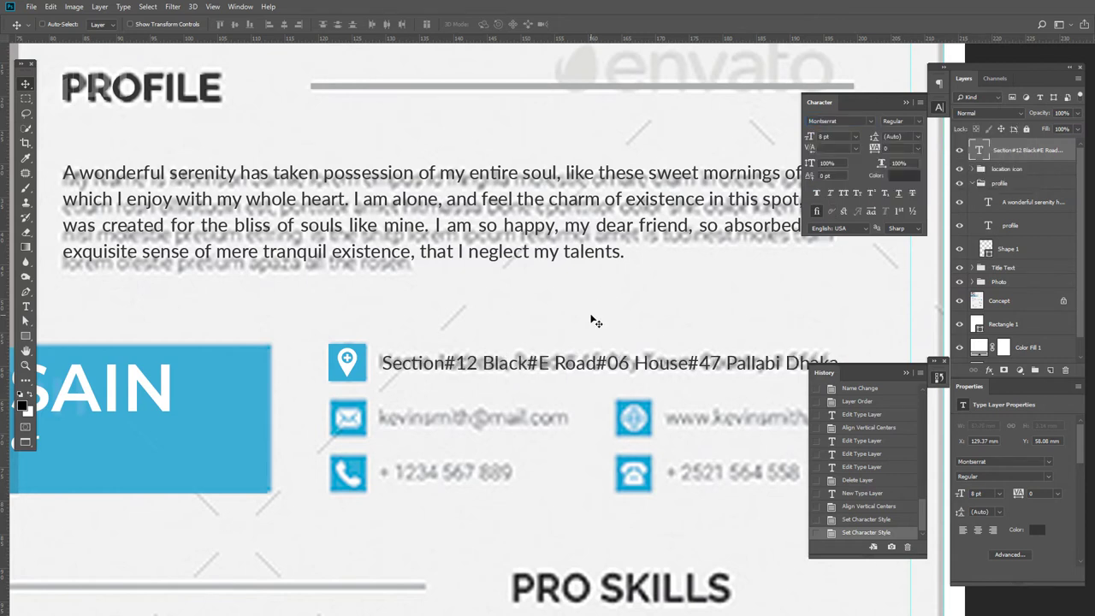
- Apply Lato Regular at 8 pt to the address line from the favourites list
{"action": "left_click", "coordinate": [871, 121]}
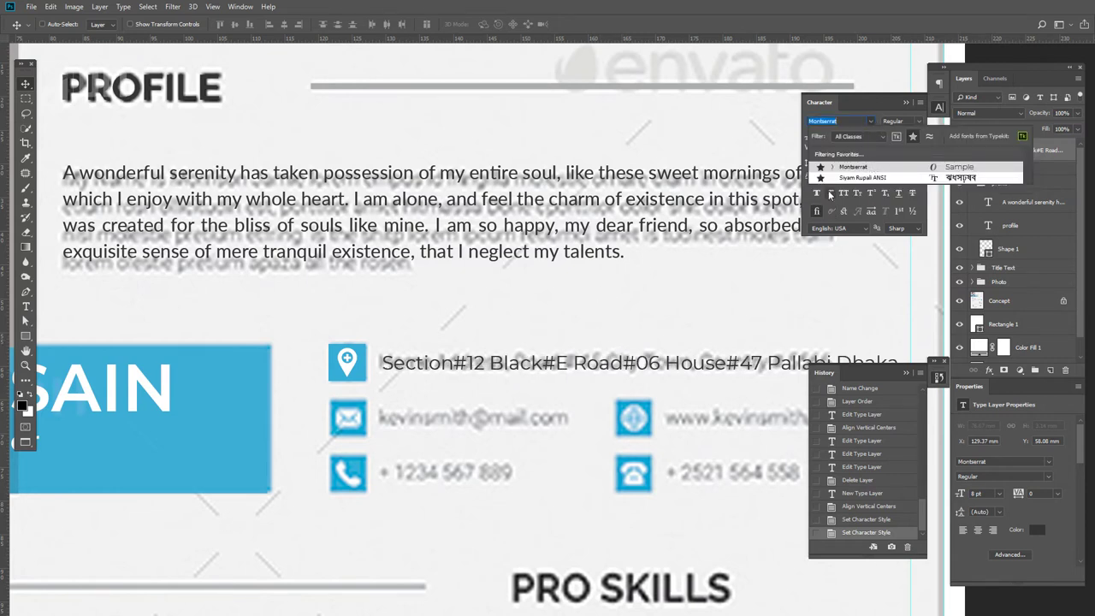
{"action": "left_click", "coordinate": [880, 136]}
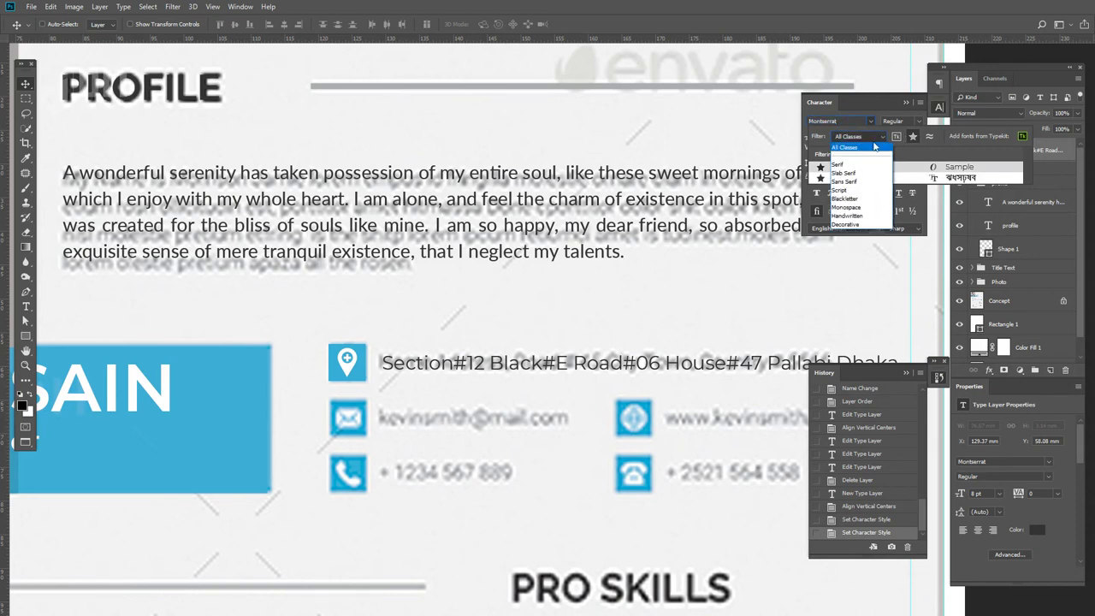
{"action": "left_click", "coordinate": [879, 136]}
{"action": "left_click", "coordinate": [873, 119]}
{"action": "left_click", "coordinate": [872, 119]}
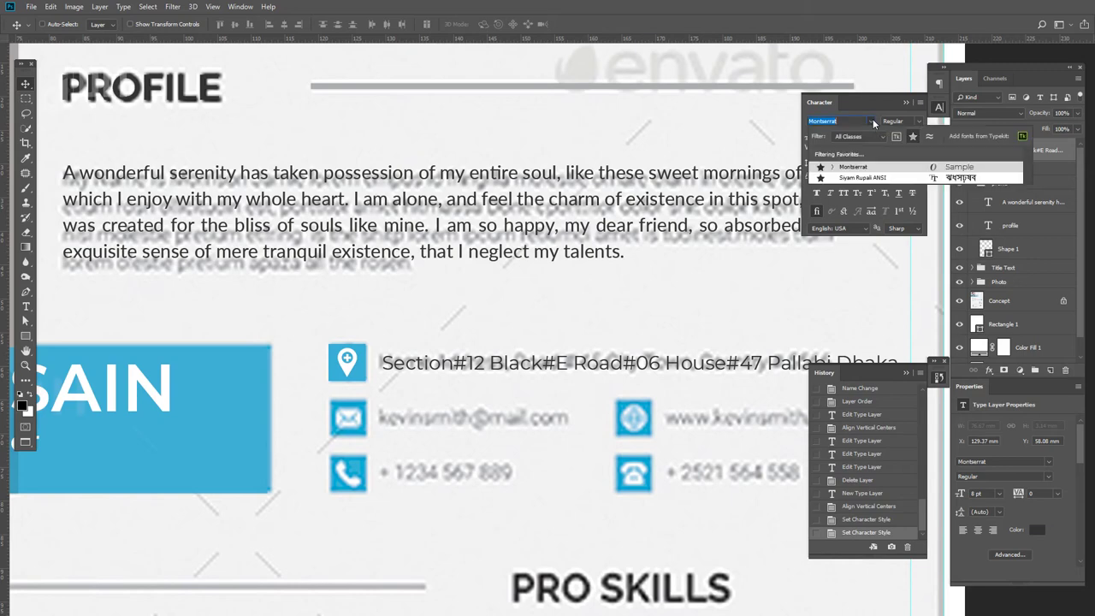
{"action": "left_click", "coordinate": [912, 136]}
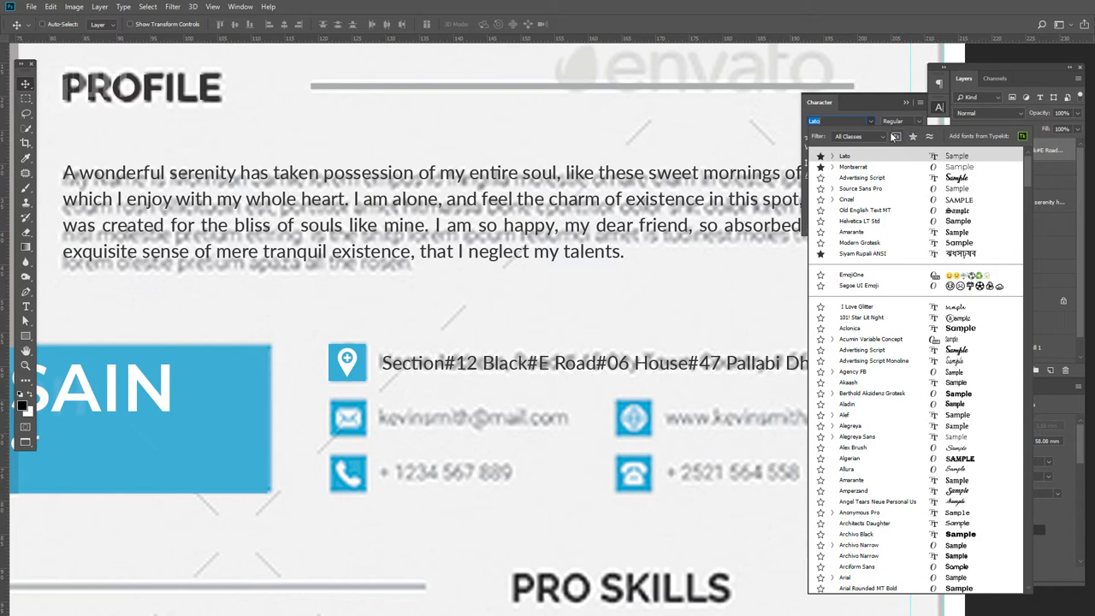
{"action": "left_click", "coordinate": [732, 121]}
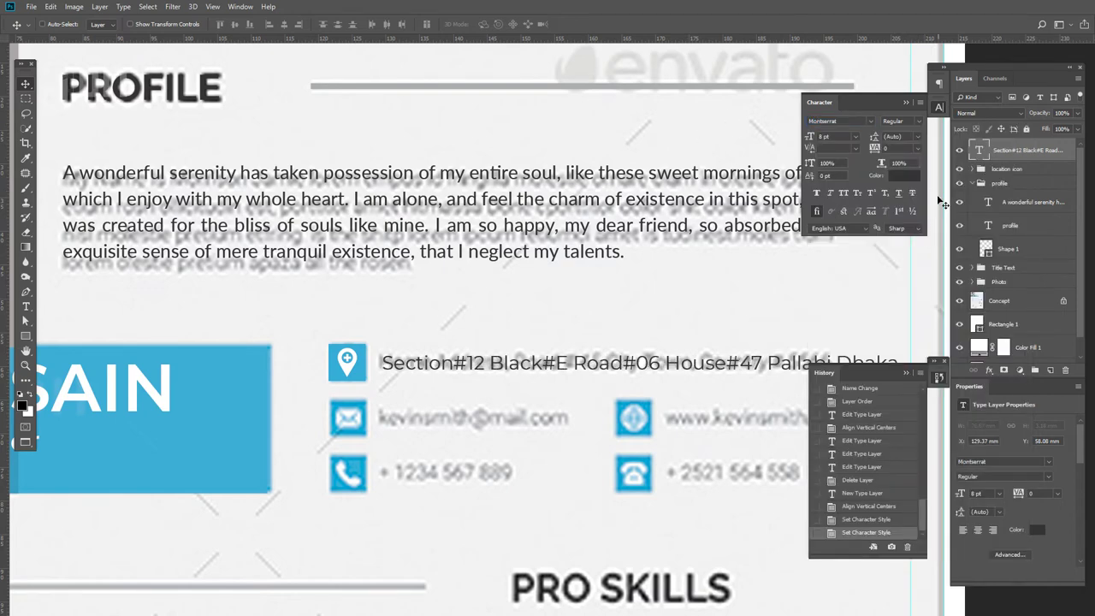
{"action": "left_click", "coordinate": [871, 123]}
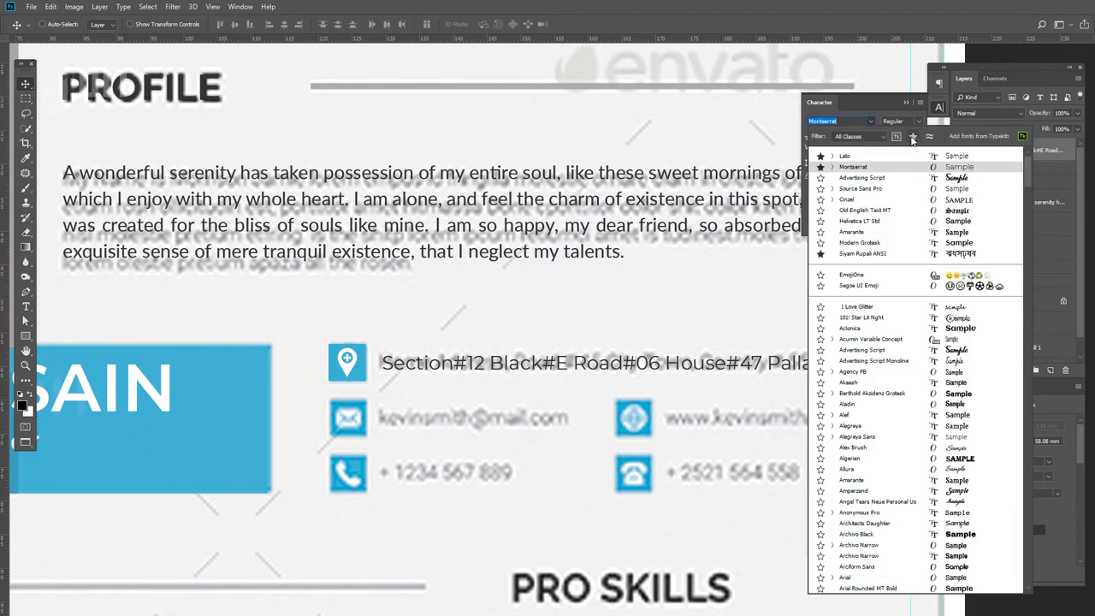
{"action": "left_click", "coordinate": [914, 137]}
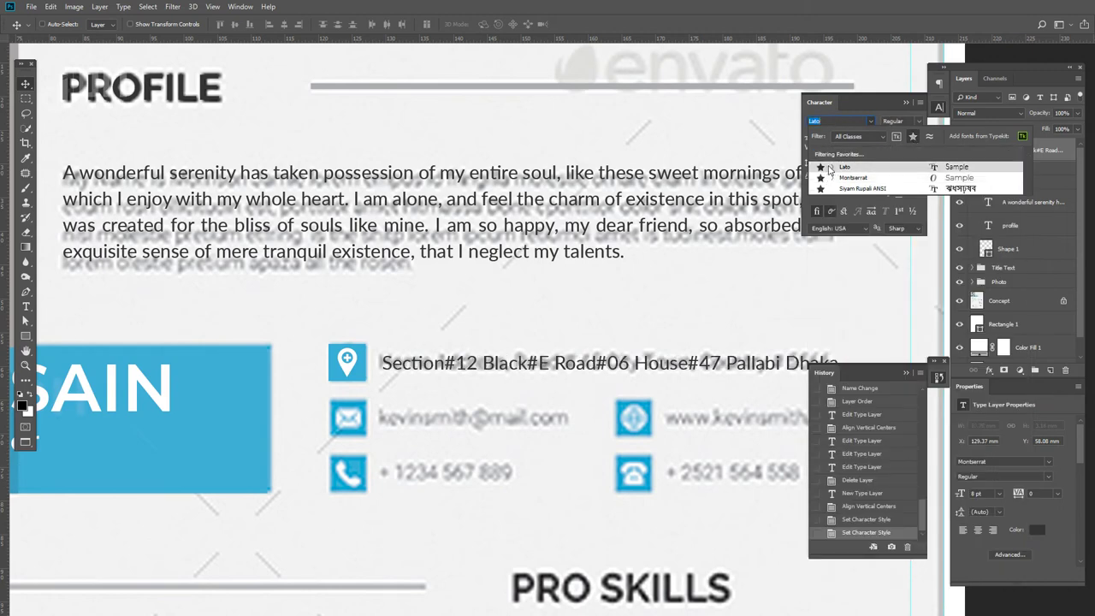
{"action": "left_click", "coordinate": [828, 170]}
{"action": "left_click_drag", "start_coordinate": [649, 364], "coordinate": [481, 356]}
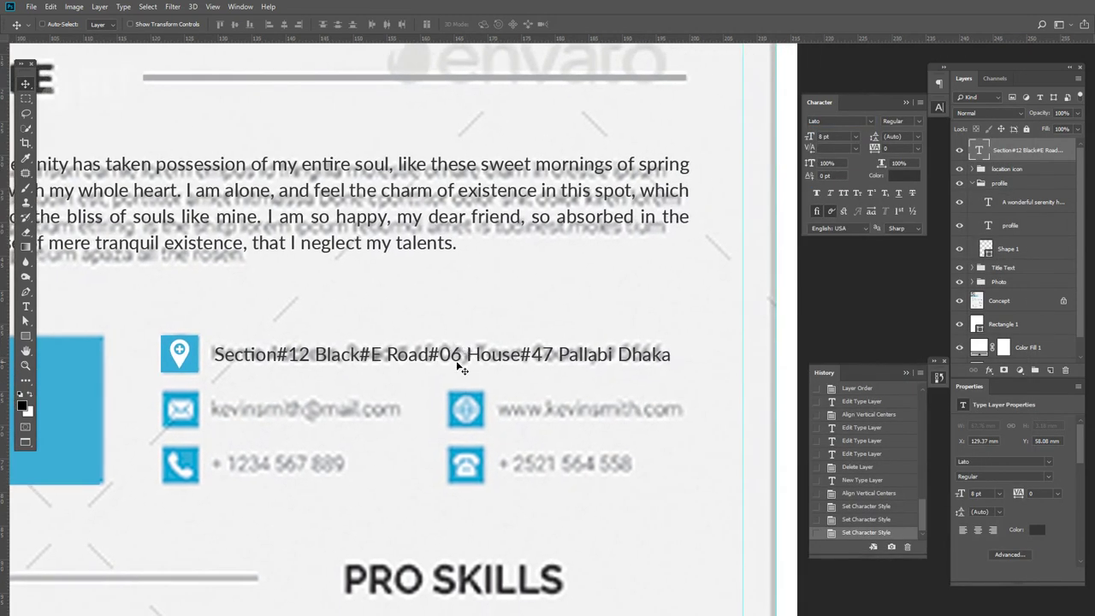
- Append the postal code to the end of the address line and hide the Concept reference layer
{"action": "left_click_drag", "start_coordinate": [566, 363], "coordinate": [577, 370]}
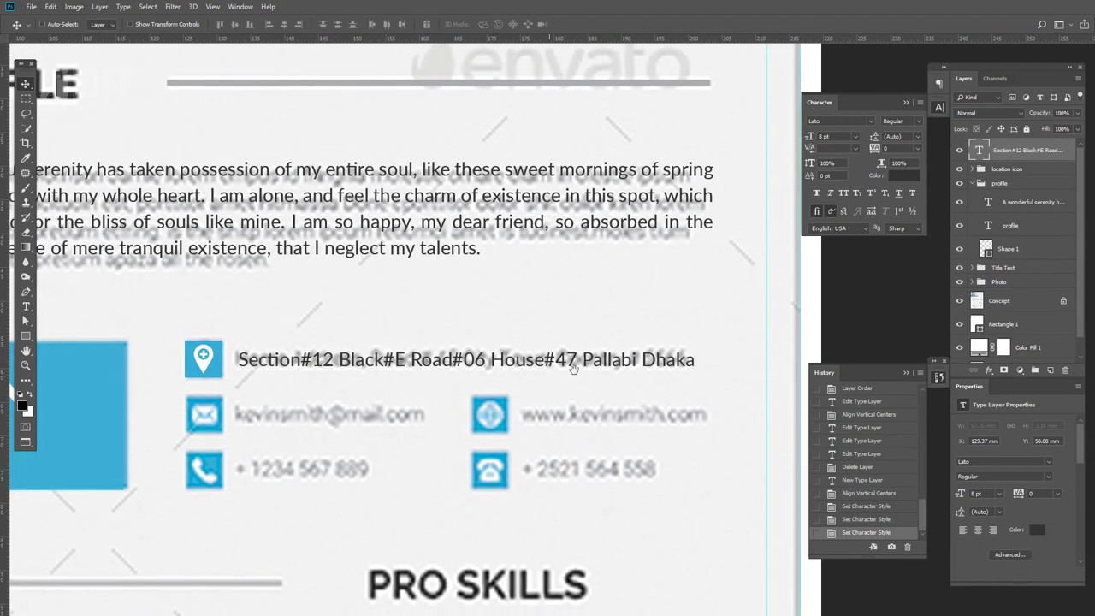
{"action": "double_click", "coordinate": [685, 359]}
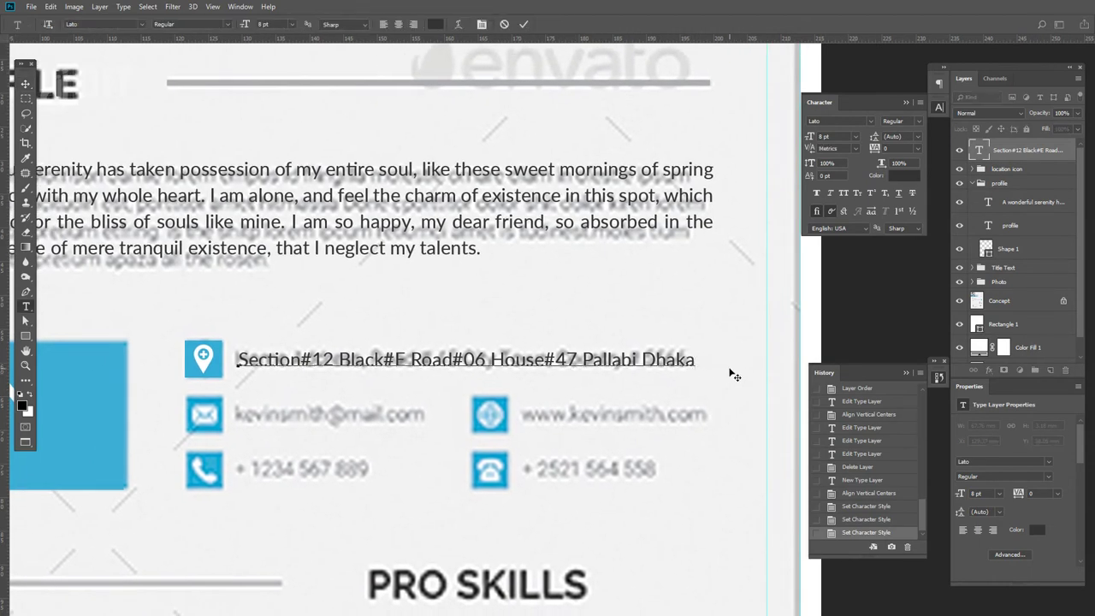
{"action": "type", "text": "-1216"}
{"action": "left_click", "coordinate": [26, 83]}
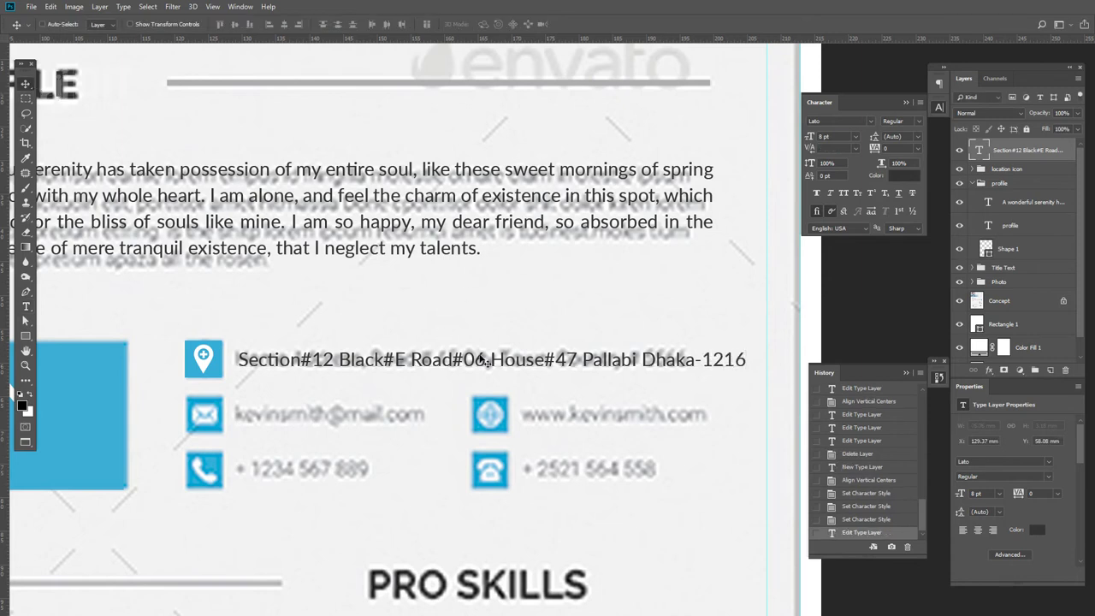
{"action": "left_click", "coordinate": [961, 302]}
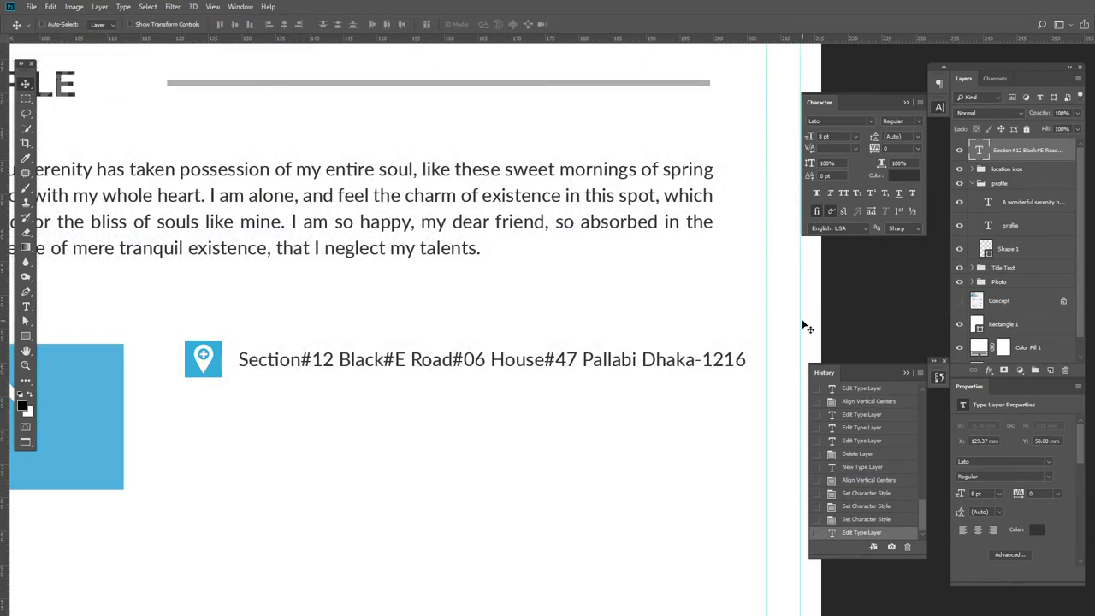
{"action": "scroll", "coordinate": [446, 367], "scroll_direction": "down", "scroll_amount": 1}
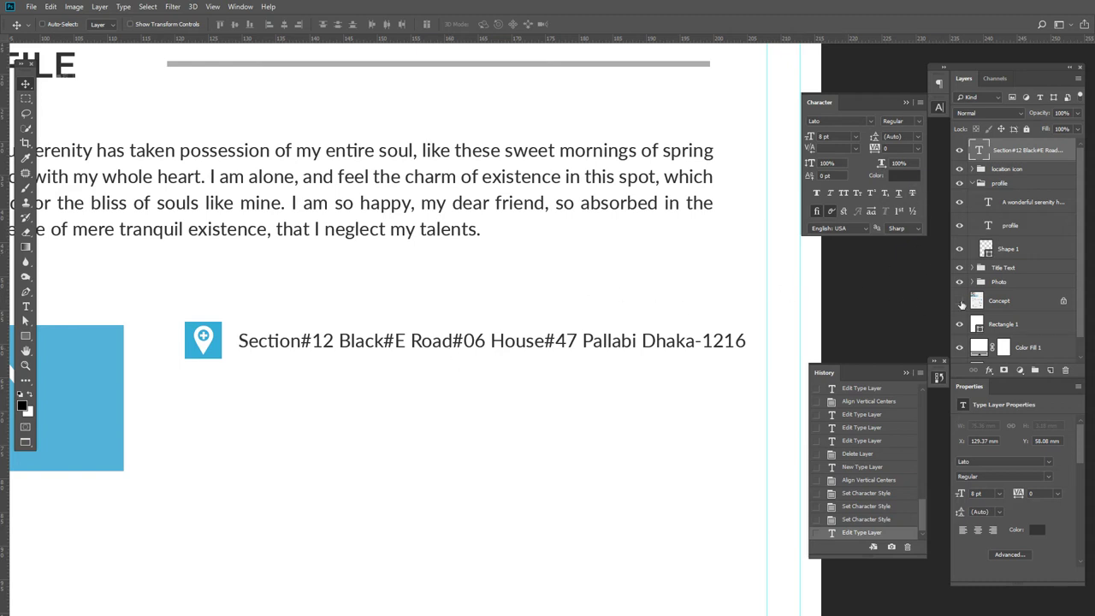
- Show the Concept reference, then group the address text with its pin icon as 'Location'
{"action": "left_click", "coordinate": [957, 302]}
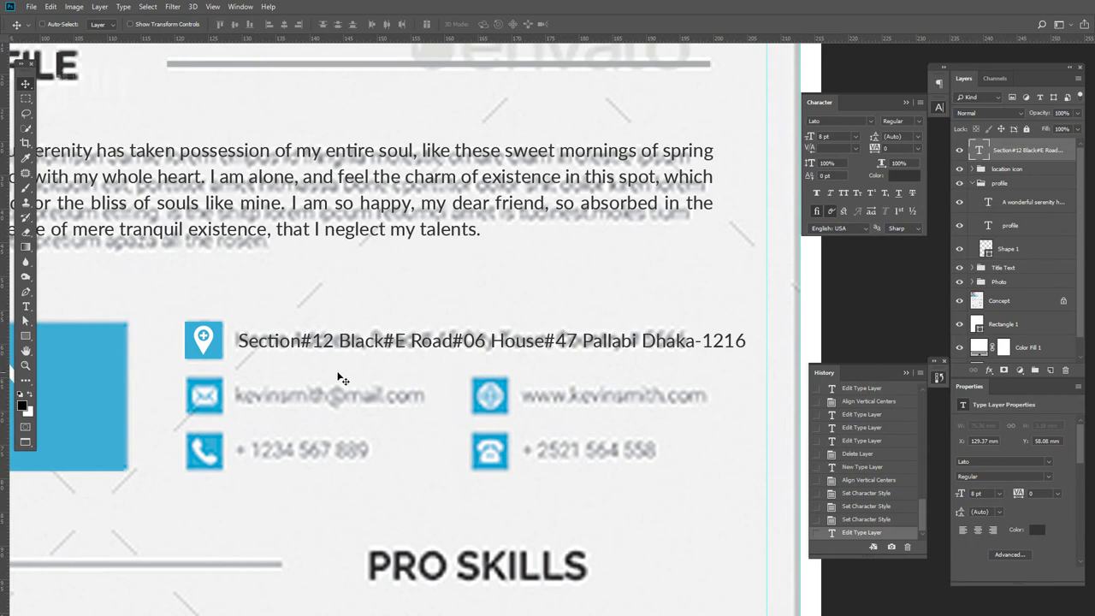
{"action": "left_click", "coordinate": [1006, 170]}
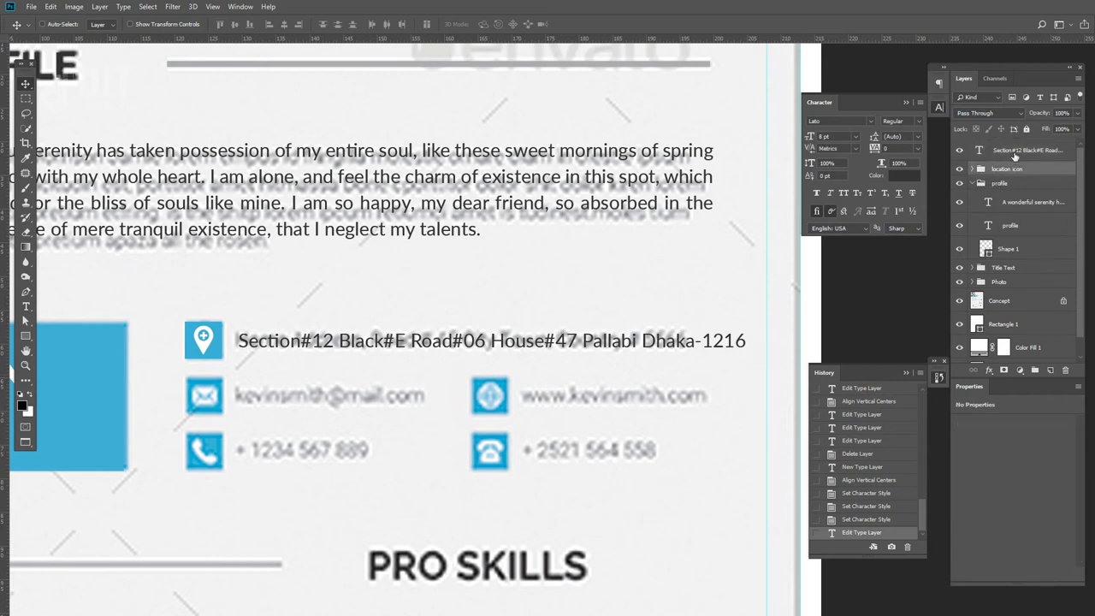
{"action": "left_click", "coordinate": [1014, 152], "text": "shift"}
{"action": "key", "text": "ctrl+g"}
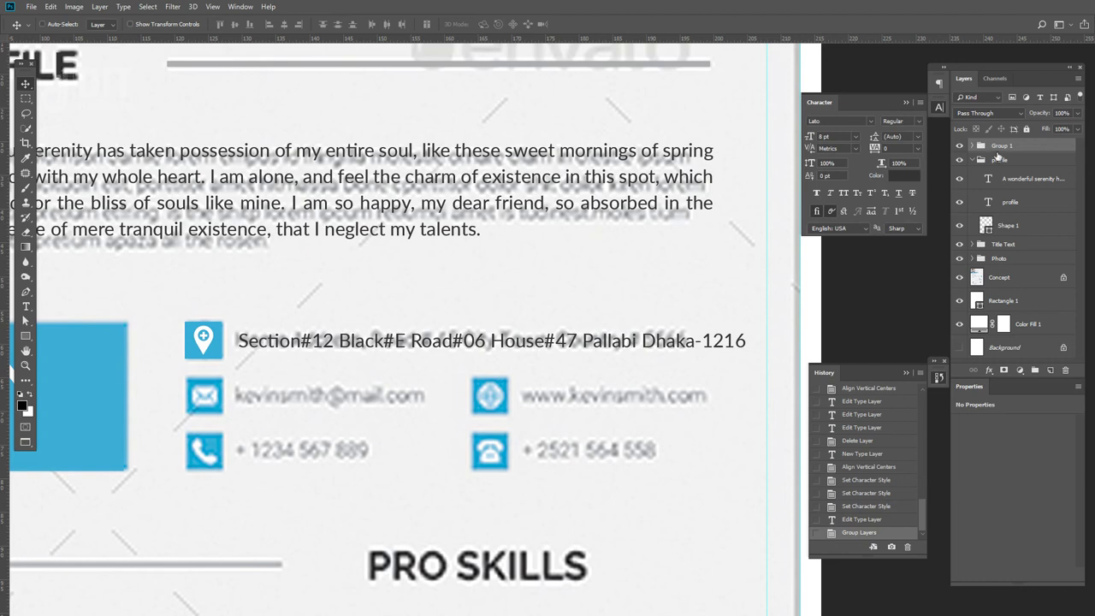
{"action": "double_click", "coordinate": [1000, 145]}
{"action": "type", "text": "Location"}
{"action": "key", "text": "Return"}
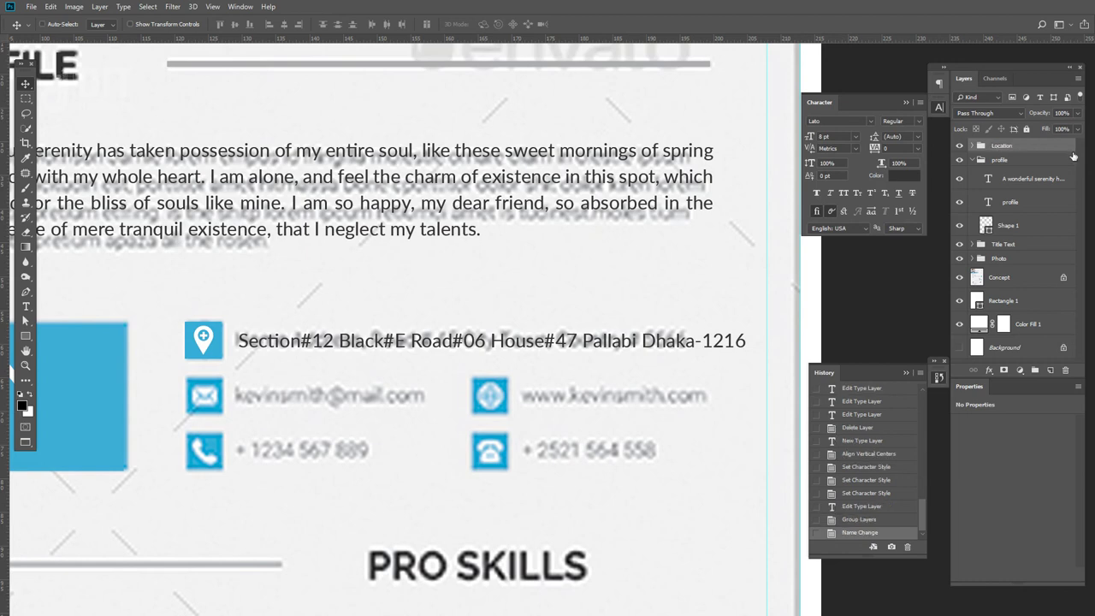
{"action": "left_click", "coordinate": [973, 160]}
- Duplicate the Location group into rows below, nudge a copy into place, and hide the copies
{"action": "left_click_drag", "start_coordinate": [429, 346], "coordinate": [355, 471]}
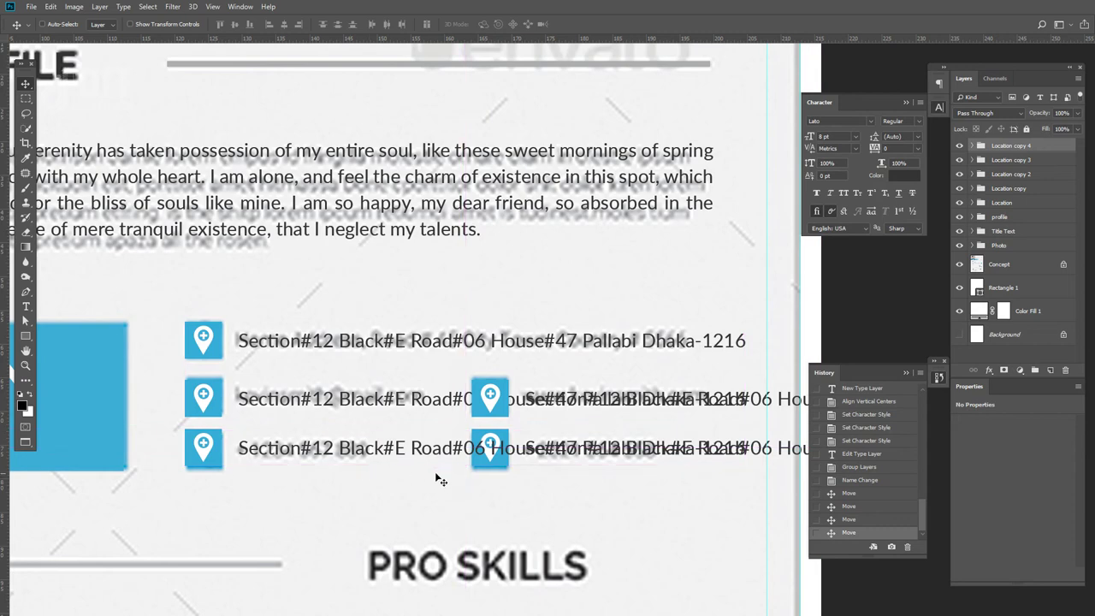
{"action": "key", "text": "Left"}
{"action": "key", "text": "Down"}
{"action": "key", "text": "Down"}
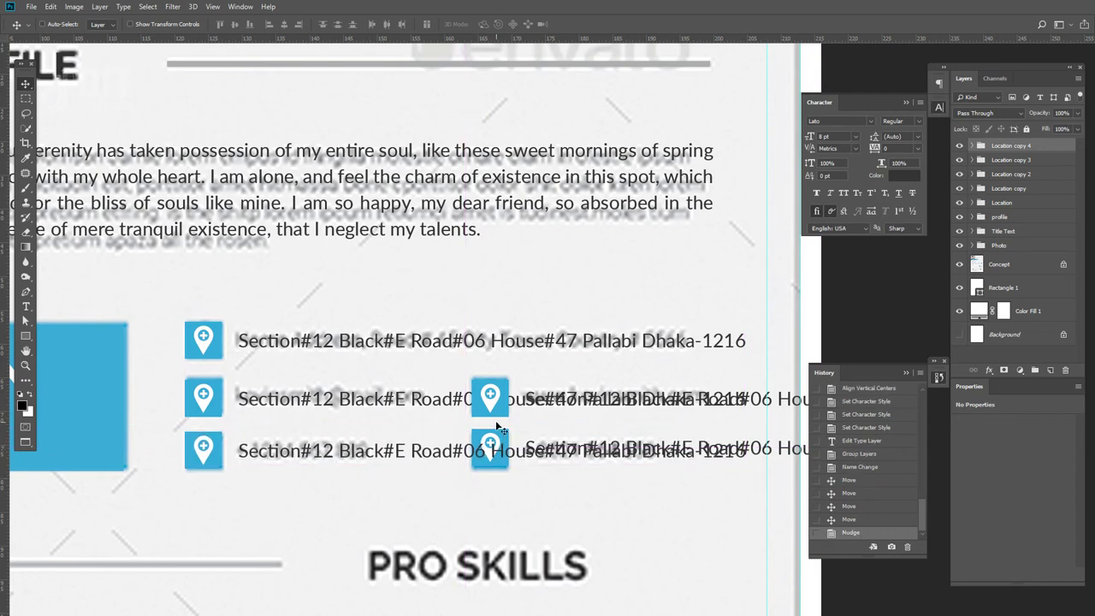
{"action": "scroll", "coordinate": [496, 425], "scroll_direction": "up", "scroll_amount": 2}
{"action": "left_click_drag", "start_coordinate": [502, 428], "coordinate": [808, 284]}
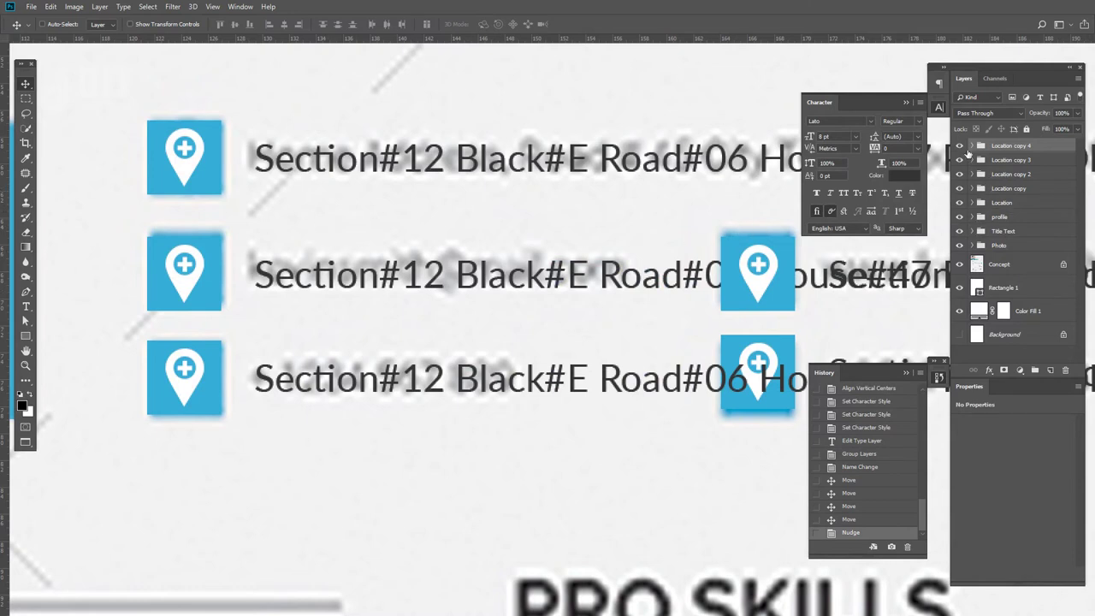
{"action": "left_click_drag", "start_coordinate": [959, 151], "coordinate": [958, 175]}
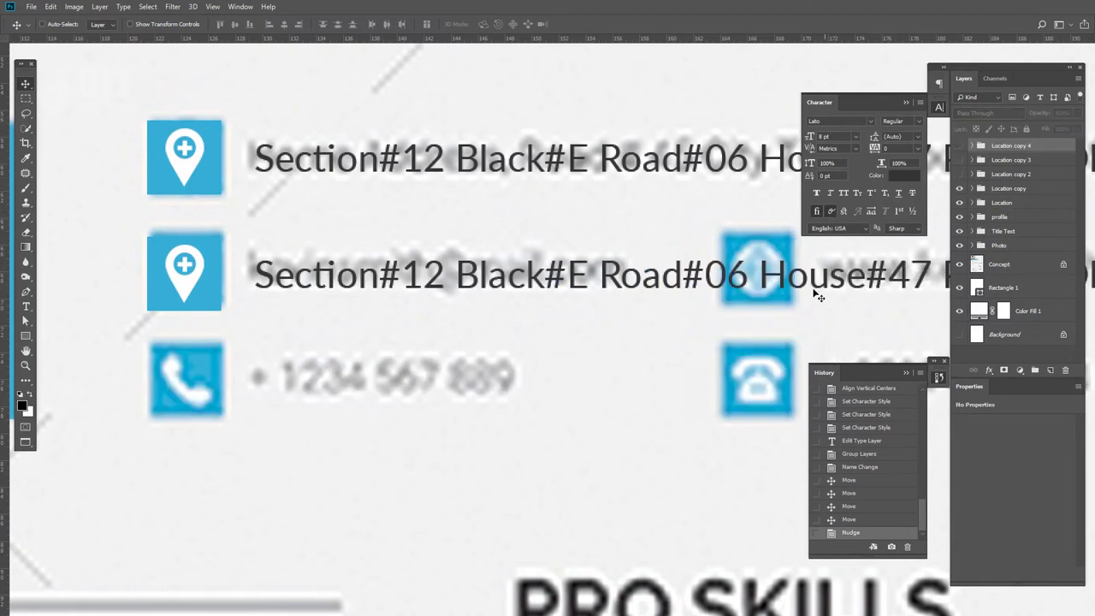
{"action": "left_click_drag", "start_coordinate": [636, 313], "coordinate": [602, 345]}
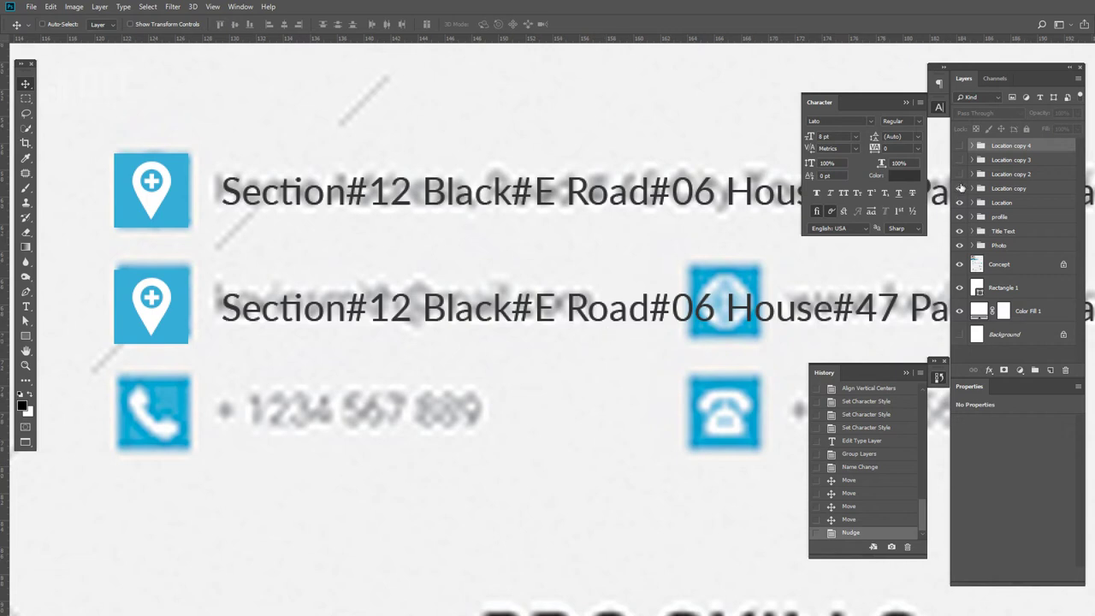
{"action": "left_click", "coordinate": [959, 188]}
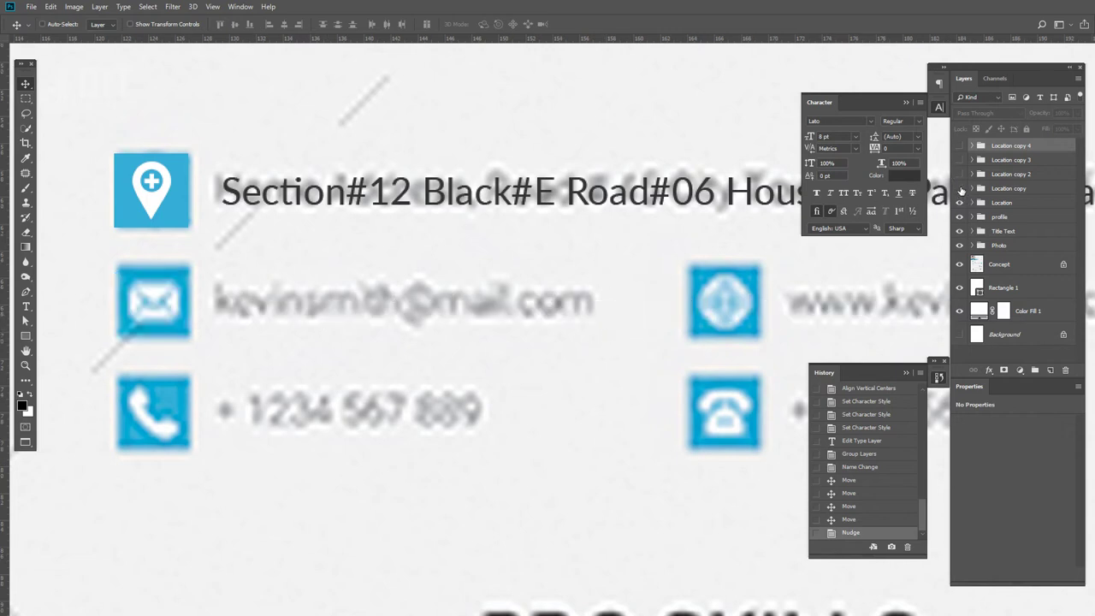
- Show the Location copy row again and rename its group to 'Email'
{"action": "left_click", "coordinate": [960, 188]}
{"action": "double_click", "coordinate": [999, 189]}
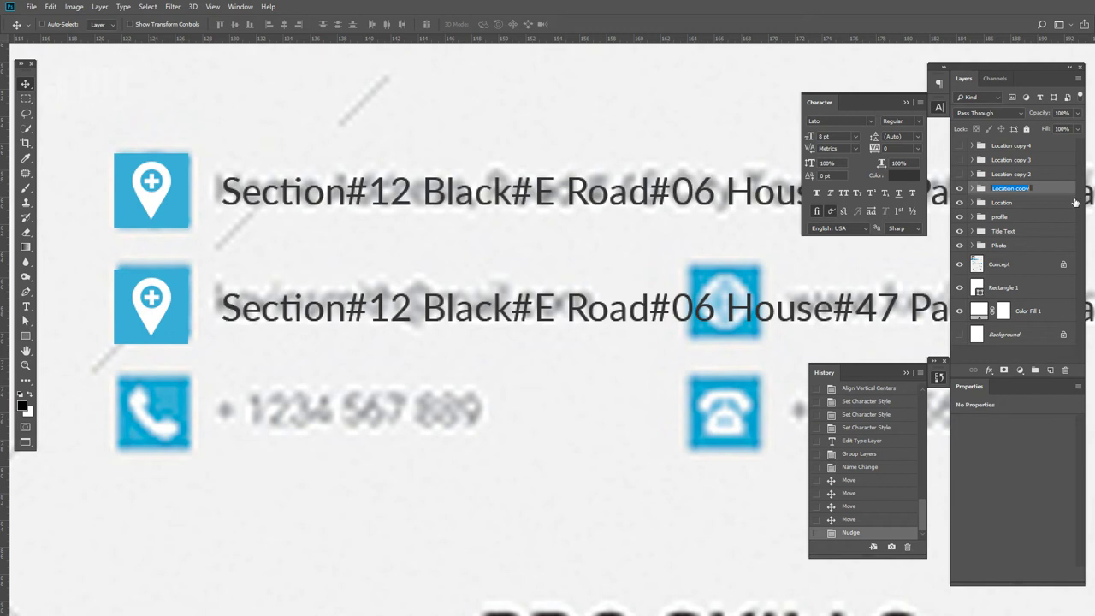
{"action": "type", "text": "Em"}
{"action": "key", "text": "Return"}
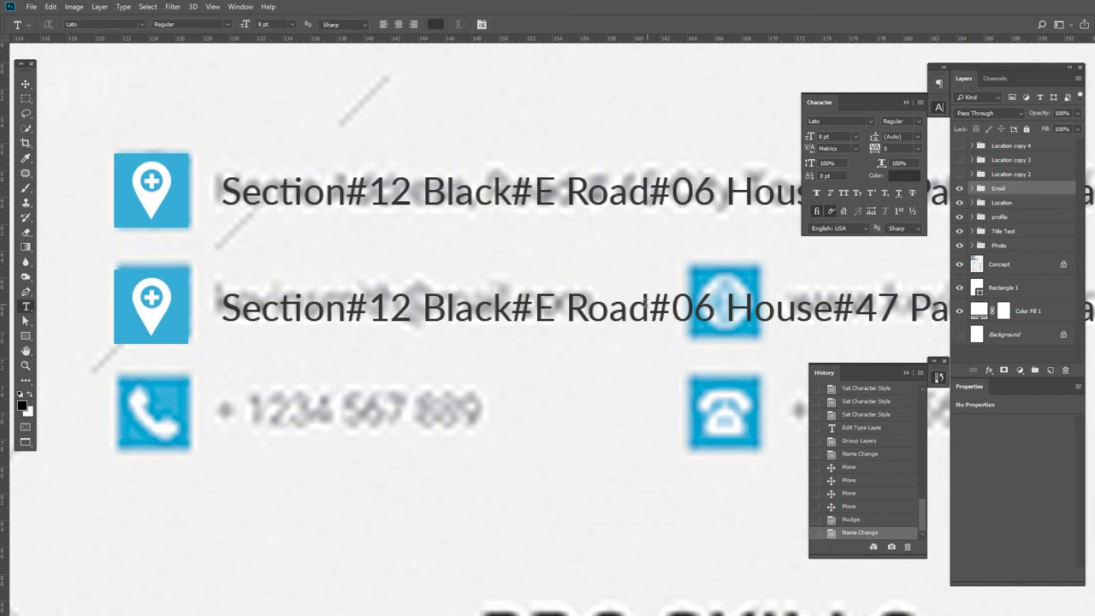
- Replace the Email row's address text with the contact e-mail address
{"action": "double_click", "coordinate": [643, 310]}
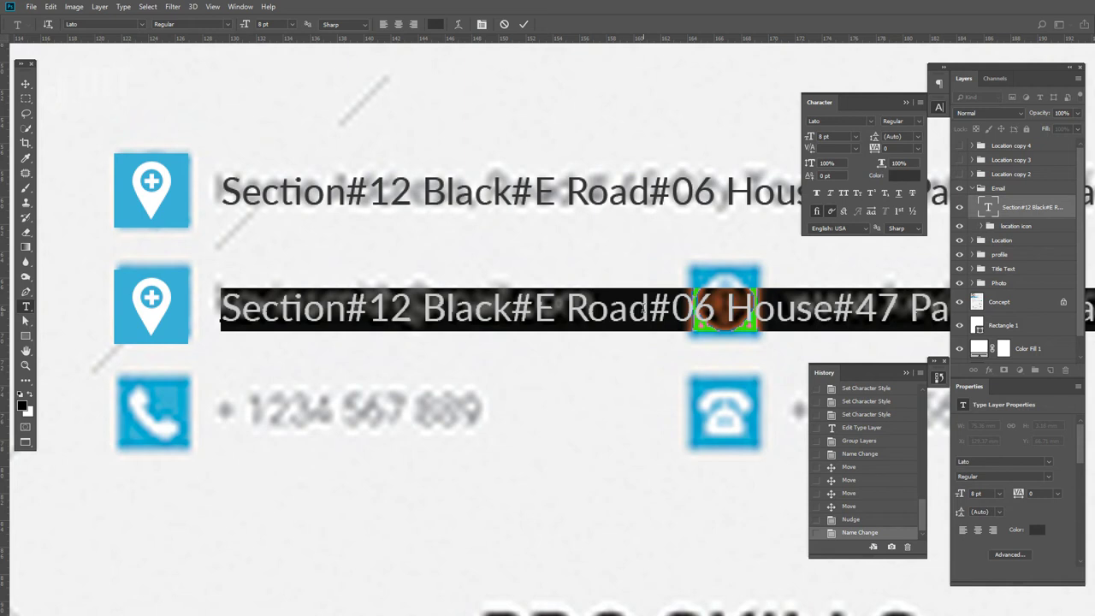
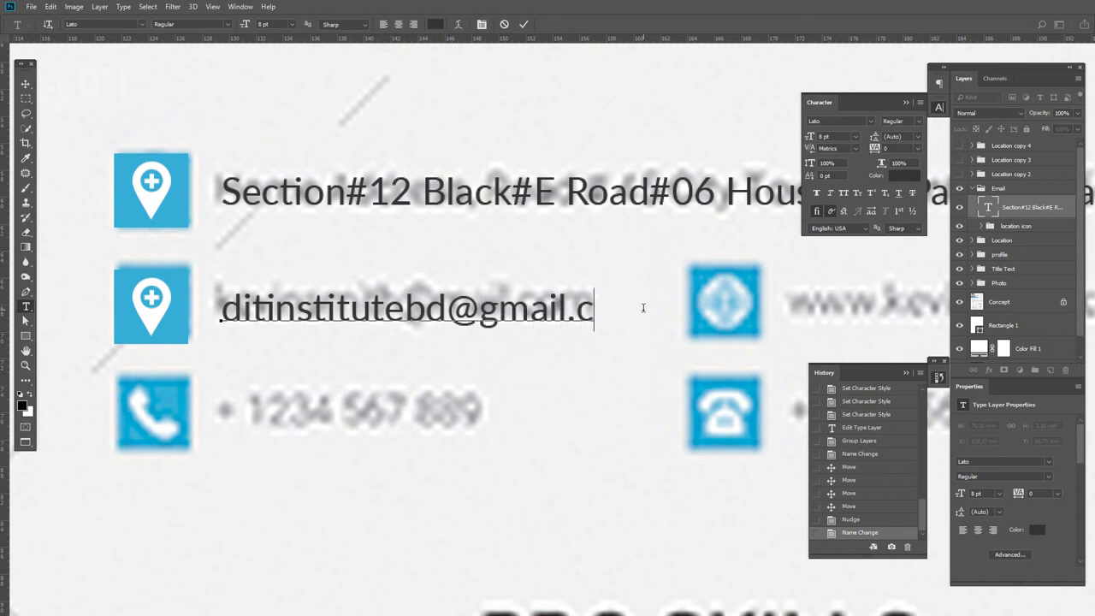
{"action": "left_click", "coordinate": [26, 84]}
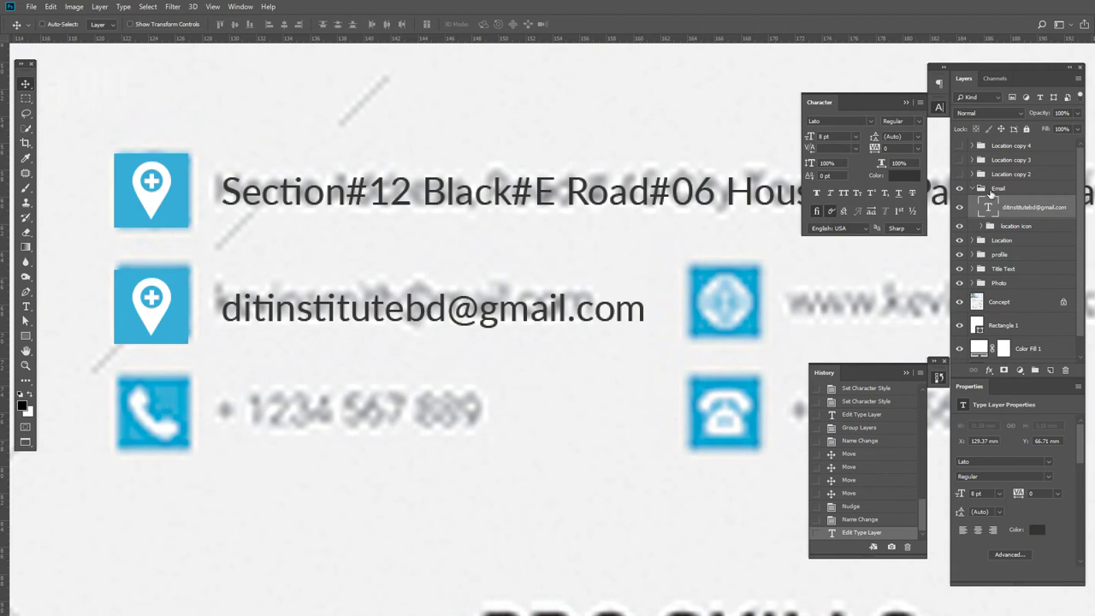
{"action": "left_click", "coordinate": [982, 226]}
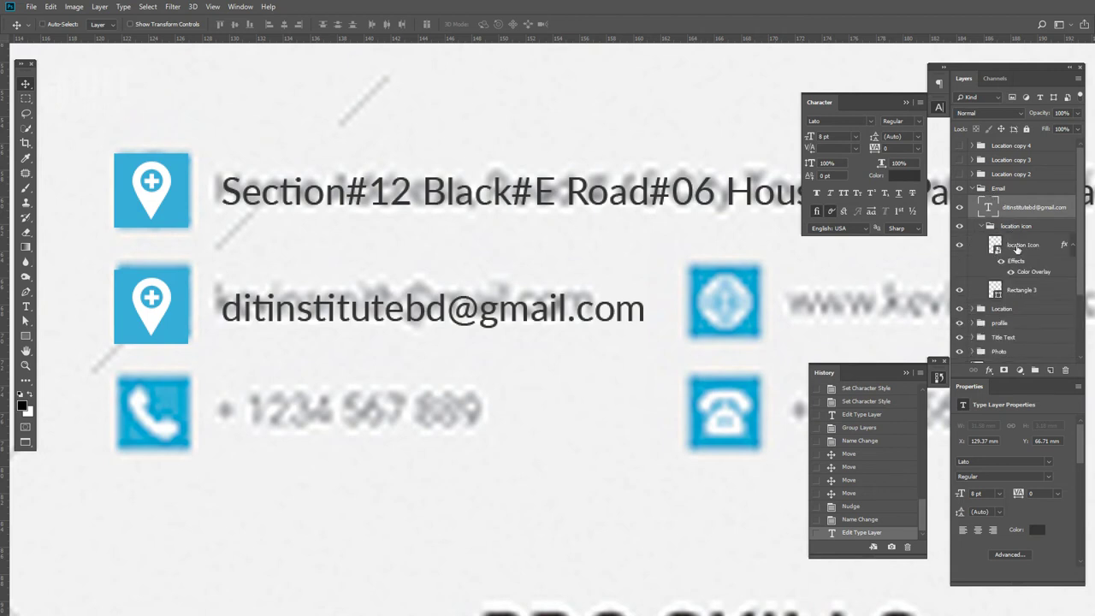
- Open the location Icon smart object for editing, then close it without saving
{"action": "left_click", "coordinate": [995, 246]}
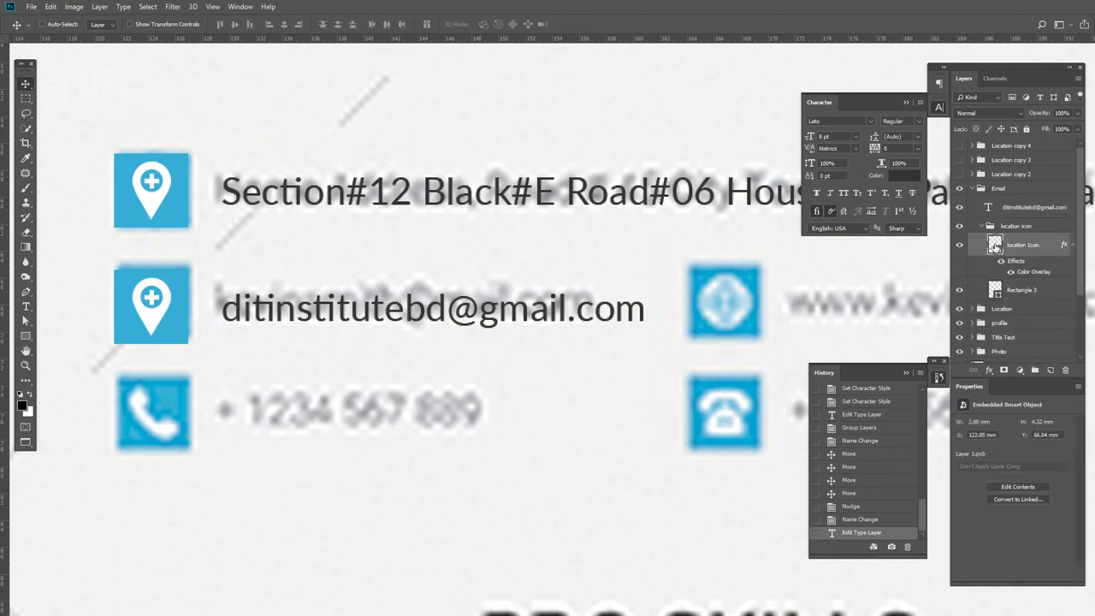
{"action": "double_click", "coordinate": [994, 245]}
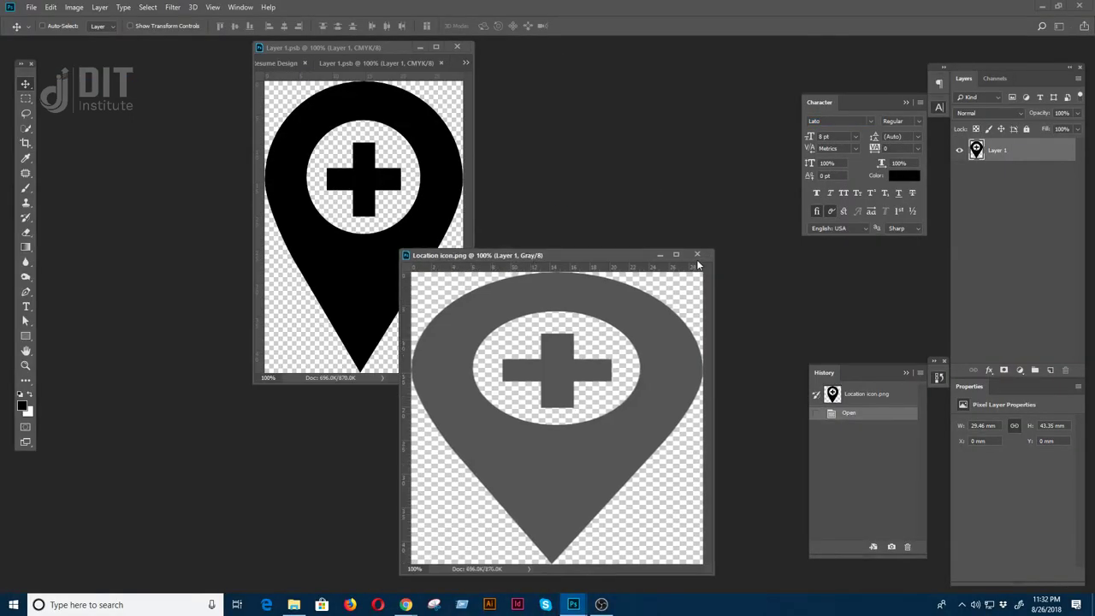
{"action": "left_click", "coordinate": [697, 254]}
{"action": "left_click", "coordinate": [544, 225]}
- Open envelope.png, copy it into the pin icon document, shrink it, then save and close
{"action": "key", "text": "ctrl+o"}
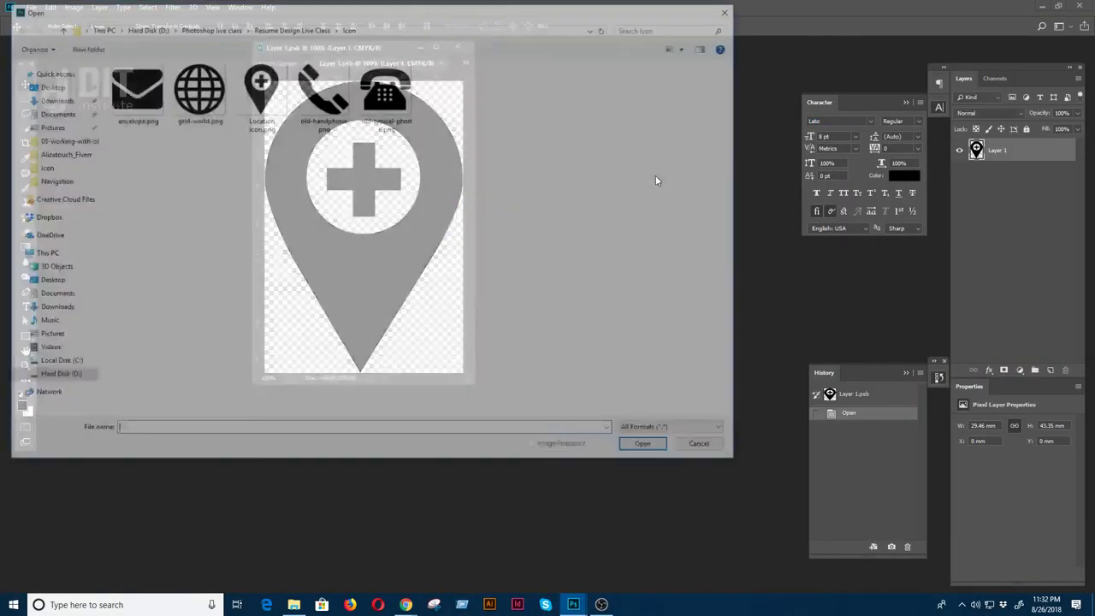
{"action": "double_click", "coordinate": [132, 89]}
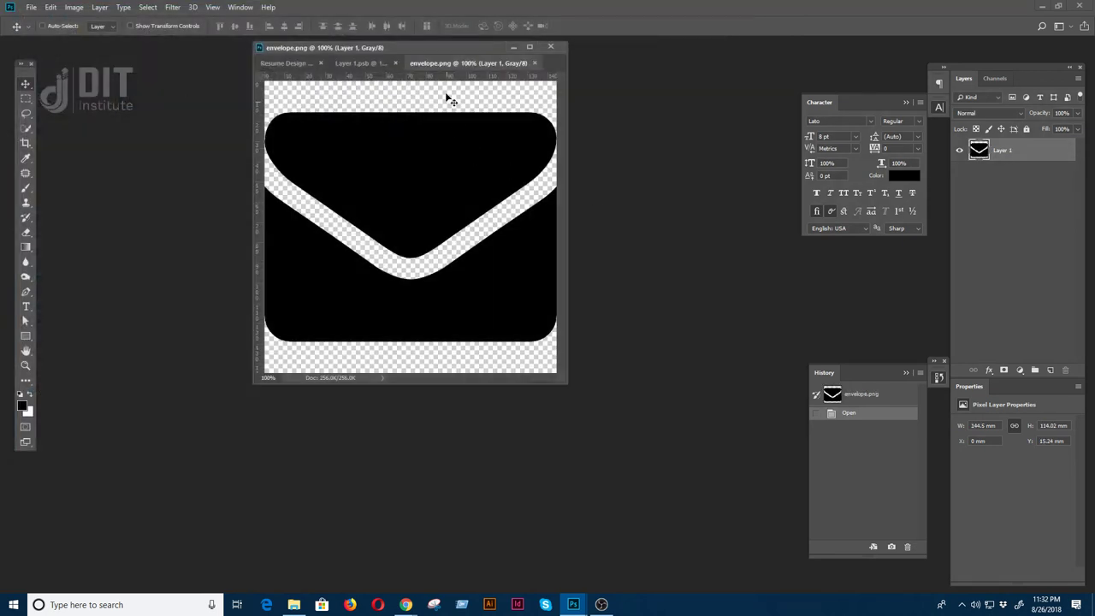
{"action": "left_click_drag", "start_coordinate": [466, 69], "coordinate": [557, 157]}
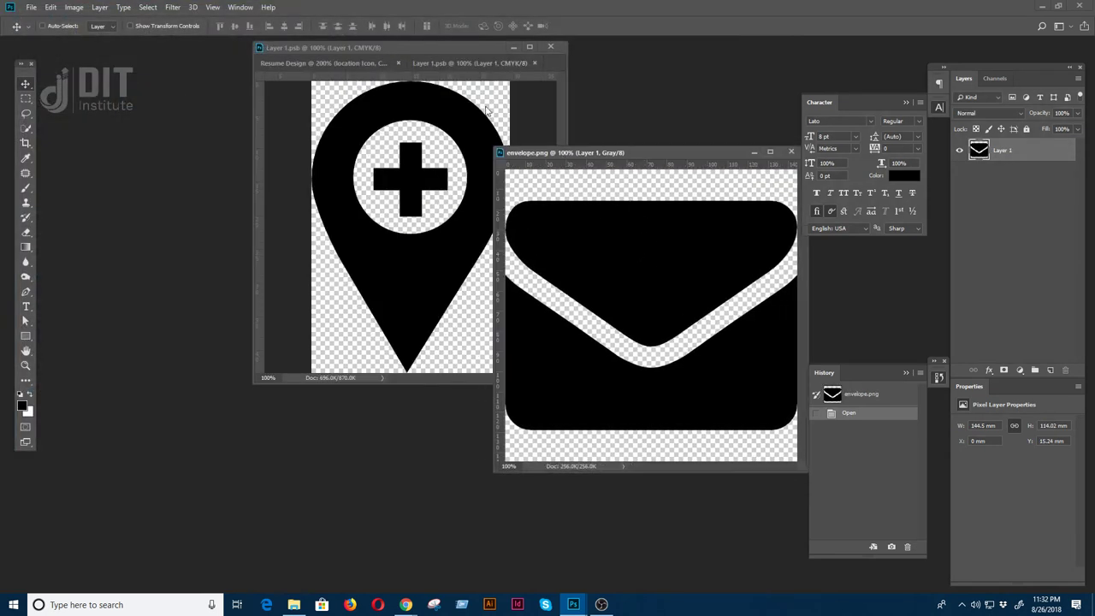
{"action": "left_click_drag", "start_coordinate": [465, 63], "coordinate": [275, 138]}
{"action": "left_click_drag", "start_coordinate": [664, 256], "coordinate": [427, 266]}
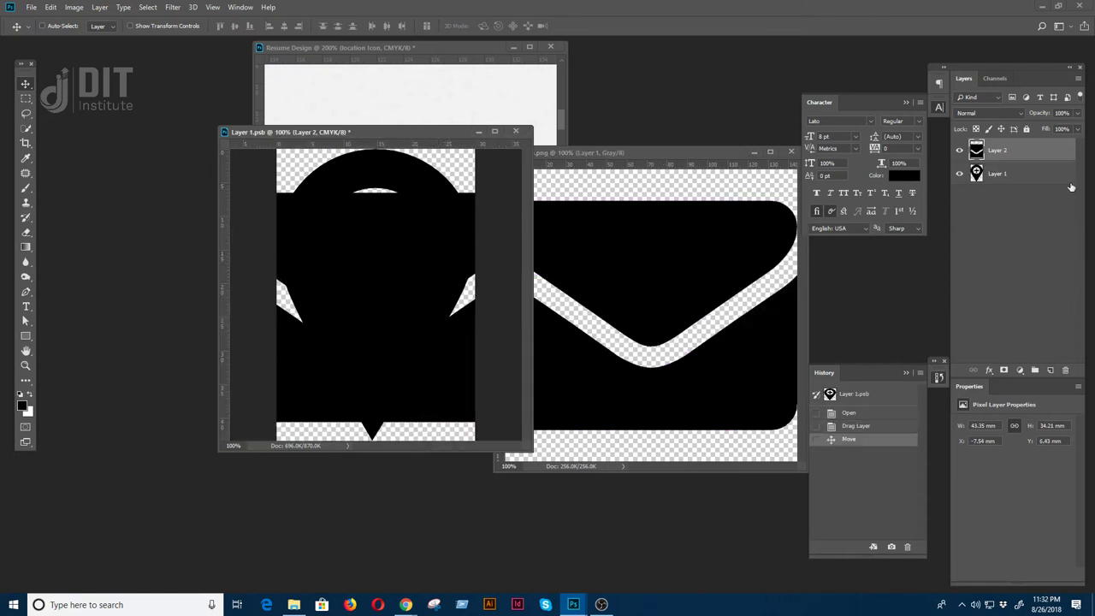
{"action": "left_click", "coordinate": [959, 174]}
{"action": "key", "text": "ctrl+t"}
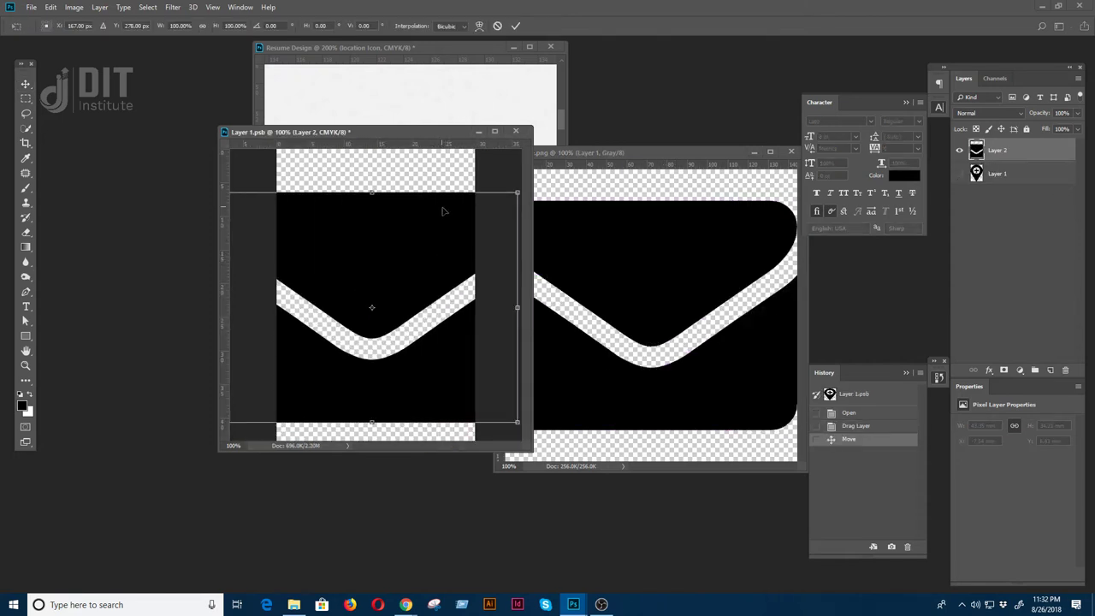
{"action": "left_click_drag", "start_coordinate": [512, 196], "coordinate": [458, 239]}
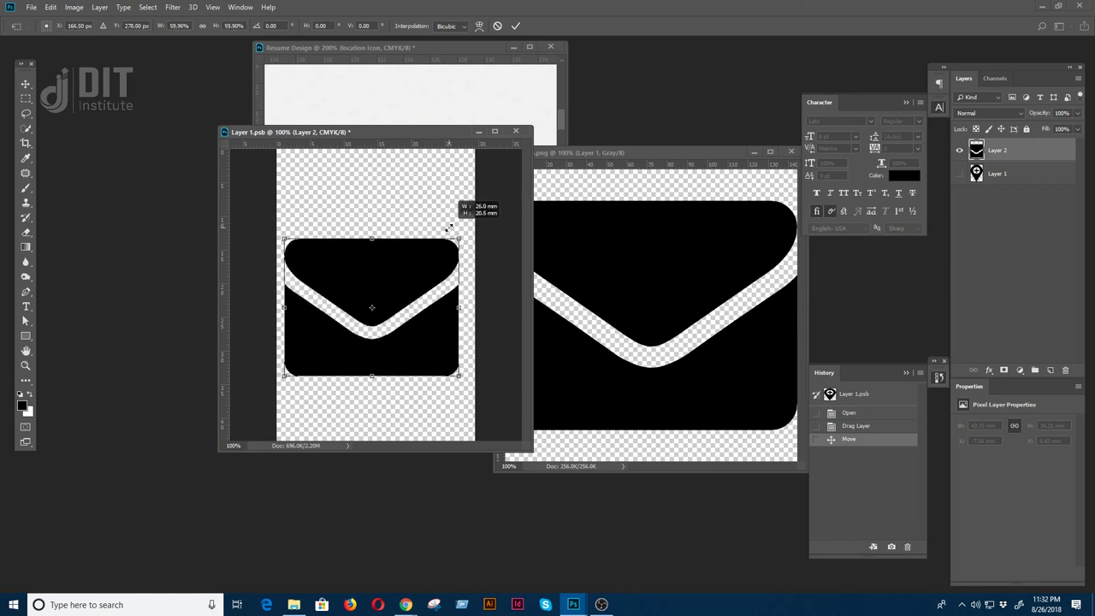
{"action": "key", "text": "Return"}
{"action": "key", "text": "ctrl+s"}
{"action": "key", "text": "ctrl+w"}
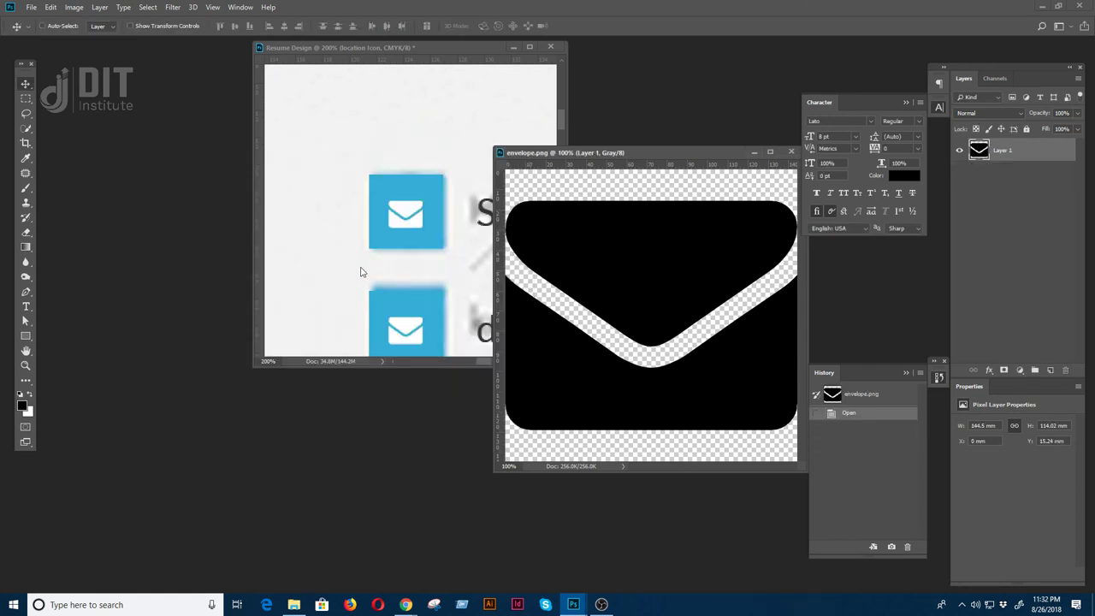
- In the resume design, undo the icon swap and delete the Email row's pin icon layer
{"action": "key", "text": "ctrl+minus"}
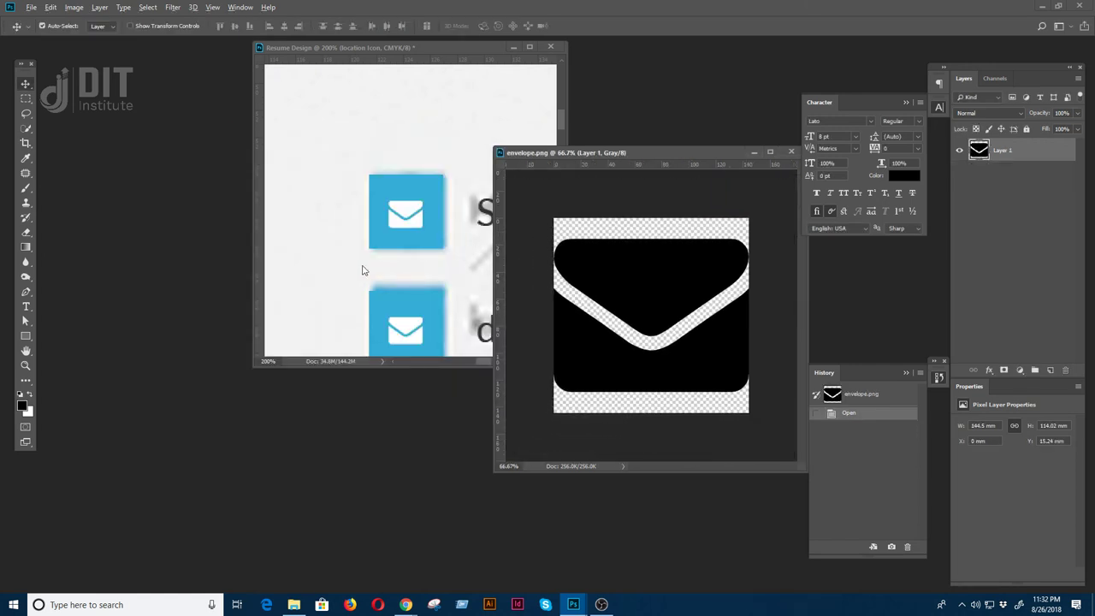
{"action": "left_click", "coordinate": [395, 251]}
{"action": "key", "text": "ctrl+z"}
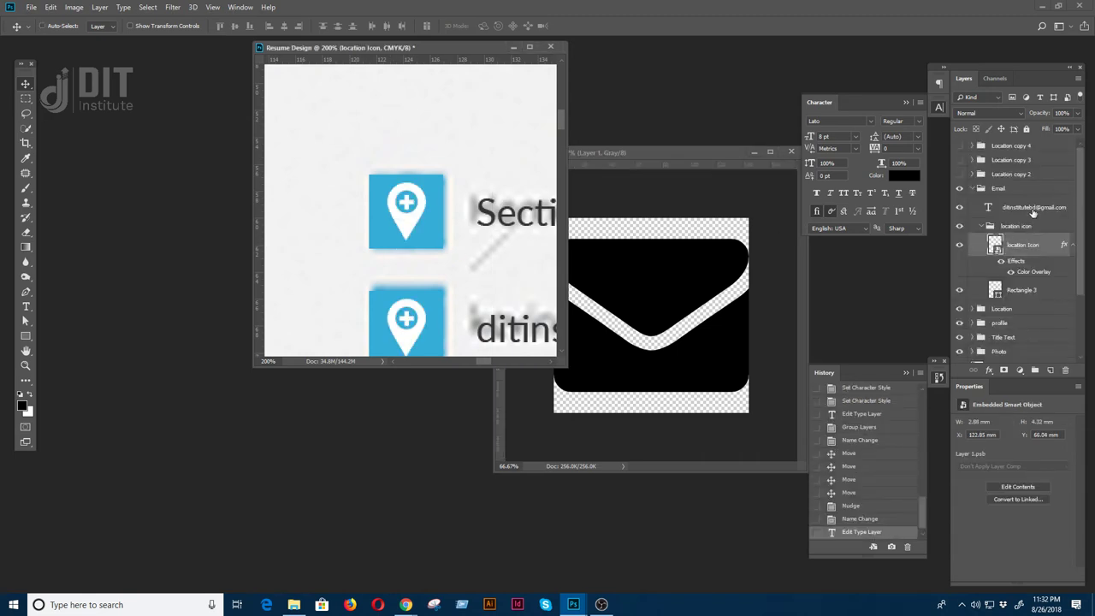
{"action": "key", "text": "Delete"}
{"action": "left_click", "coordinate": [655, 305]}
- Copy the envelope into the resume, convert it to a smart object, and scale it to about 16%
{"action": "left_click_drag", "start_coordinate": [655, 306], "coordinate": [387, 307]}
{"action": "key", "text": "f"}
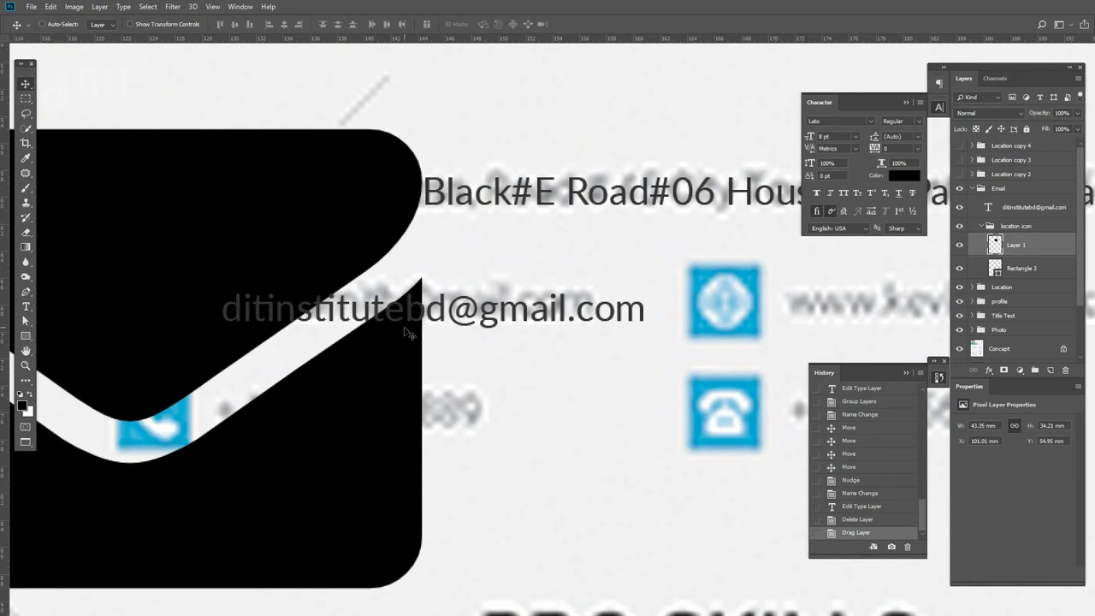
{"action": "right_click", "coordinate": [1017, 245]}
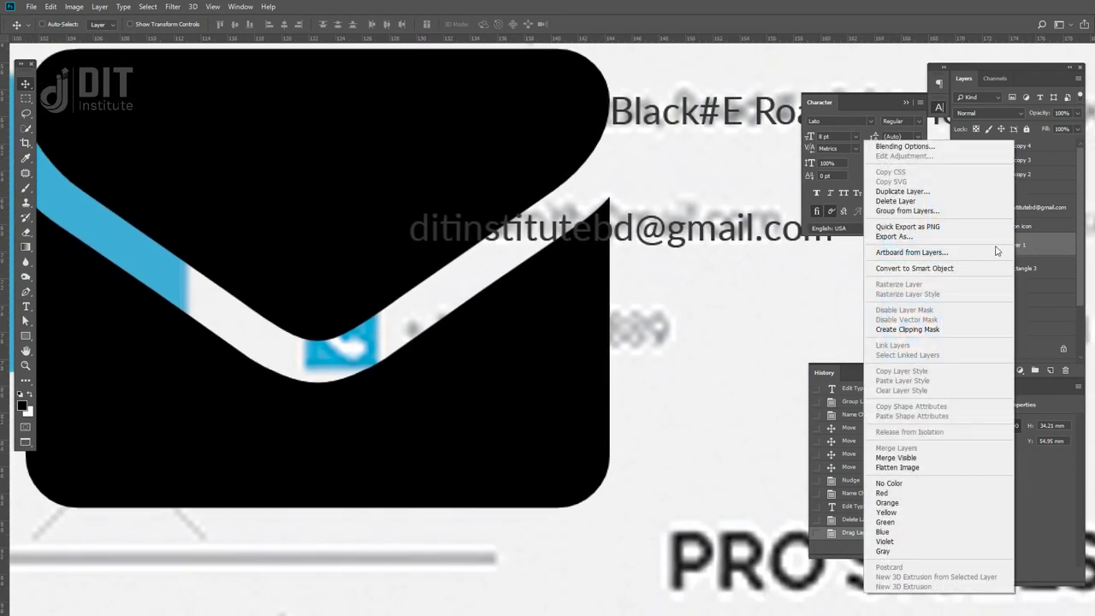
{"action": "left_click", "coordinate": [947, 271]}
{"action": "key", "text": "ctrl+t"}
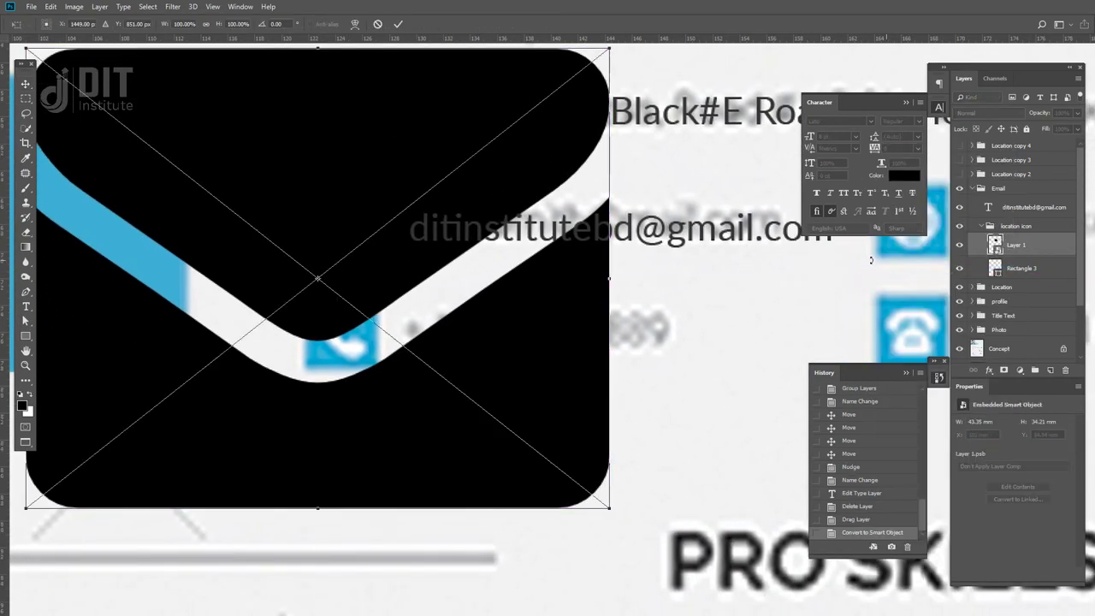
{"action": "key", "text": "ctrl+minus"}
{"action": "key", "text": "ctrl+minus"}
{"action": "key", "text": "ctrl+minus"}
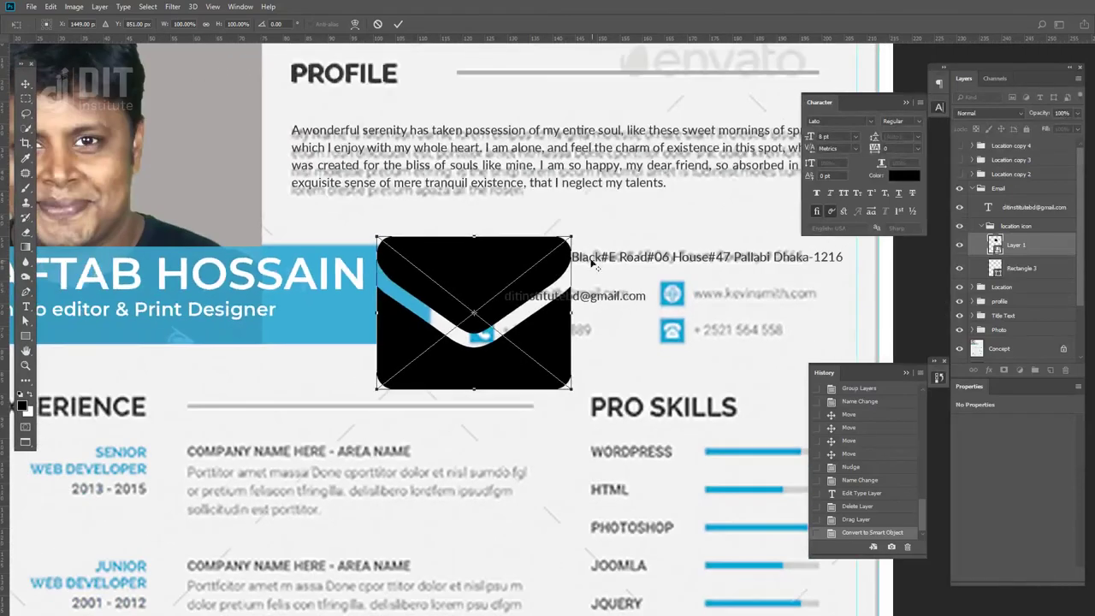
{"action": "left_click_drag", "start_coordinate": [569, 237], "coordinate": [493, 303]}
{"action": "key", "text": "Return"}
- Shrink the envelope further to fit the Email row's blue square and nudge it up
{"action": "key", "text": "ctrl+plus"}
{"action": "key", "text": "ctrl+plus"}
{"action": "key", "text": "ctrl+plus"}
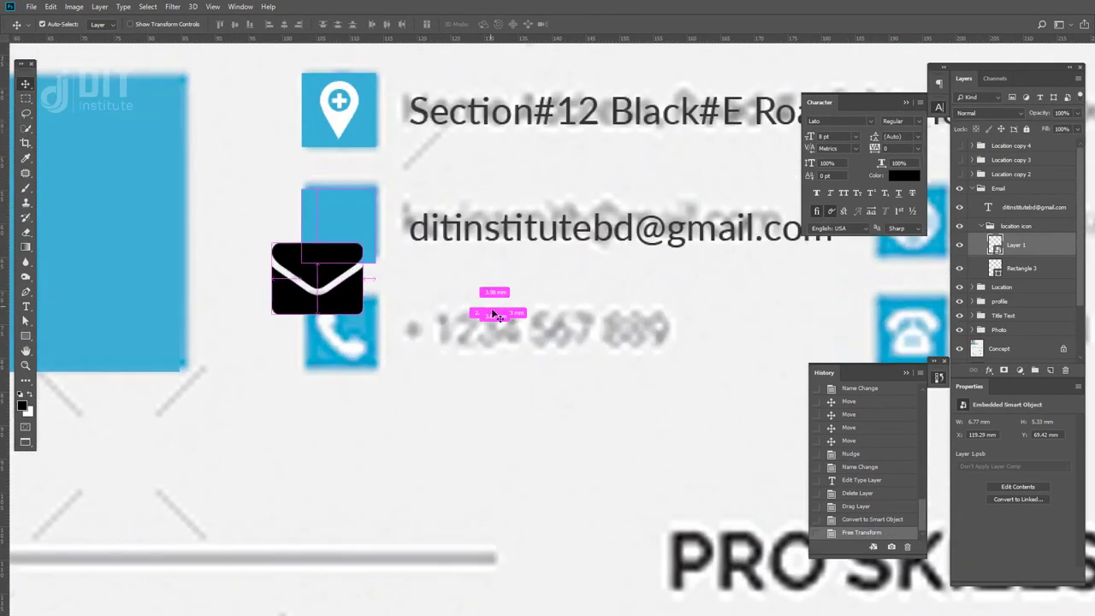
{"action": "left_click_drag", "start_coordinate": [345, 312], "coordinate": [395, 300]}
{"action": "key", "text": "ctrl+t"}
{"action": "left_click_drag", "start_coordinate": [414, 304], "coordinate": [378, 285]}
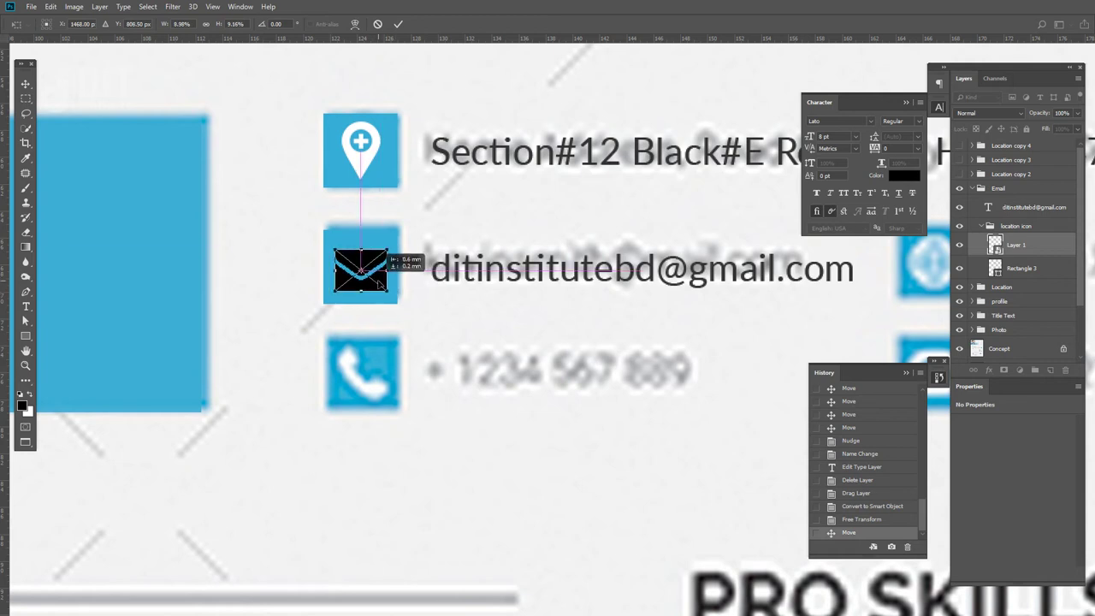
{"action": "key", "text": "Return"}
{"action": "key", "text": "Up"}
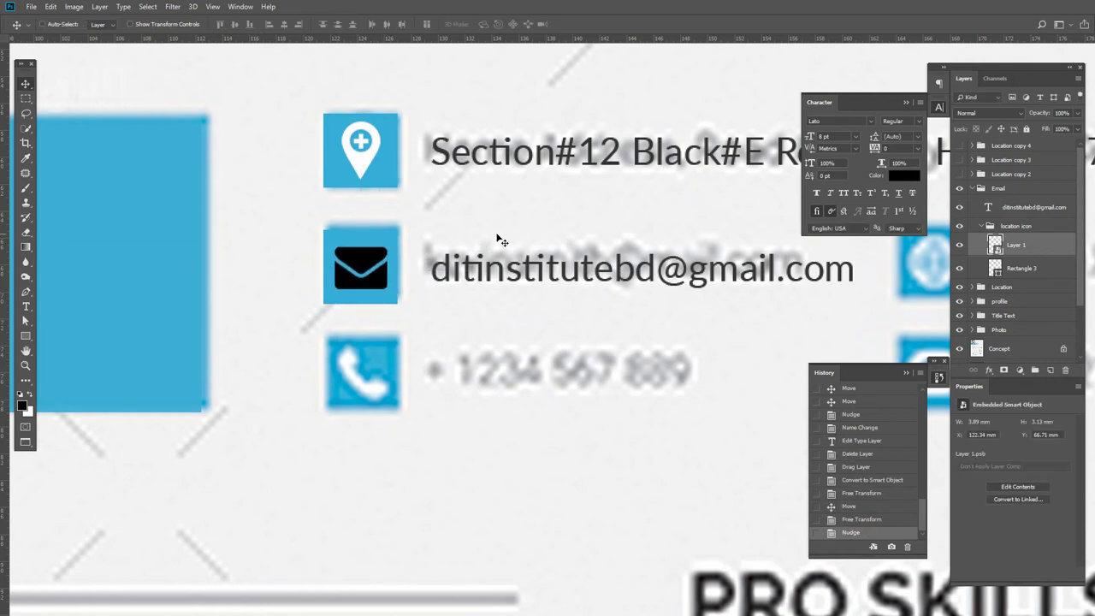
- Centre the envelope on the blue square (Rectangle 3) and give it a white Color Overlay
{"action": "left_click", "coordinate": [1022, 268], "text": "shift"}
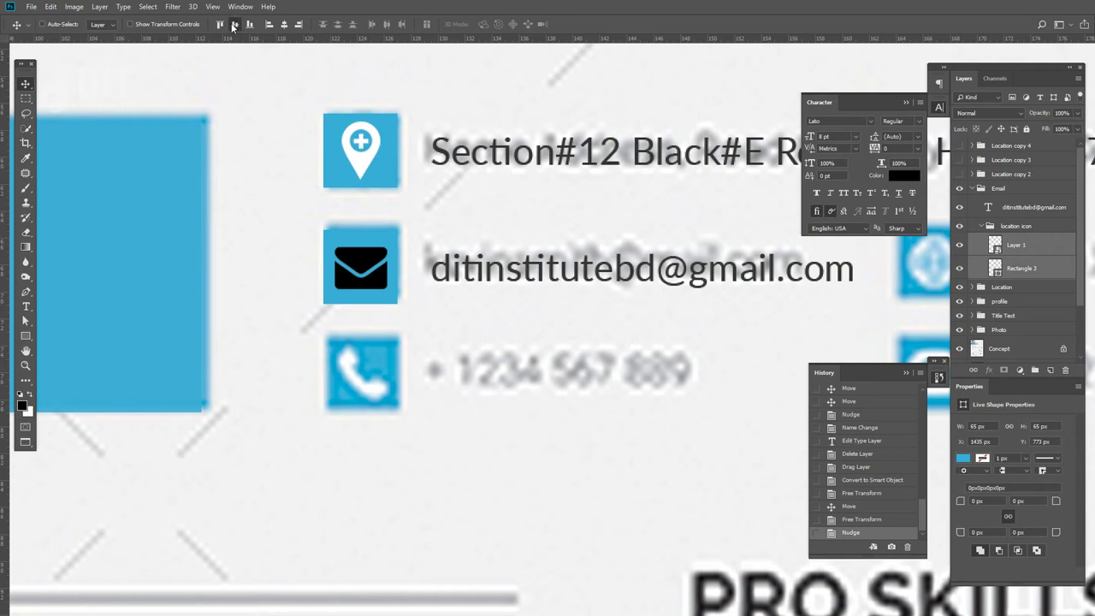
{"action": "left_click", "coordinate": [234, 24]}
{"action": "left_click", "coordinate": [284, 24]}
{"action": "left_click", "coordinate": [1014, 245]}
{"action": "left_click", "coordinate": [989, 369]}
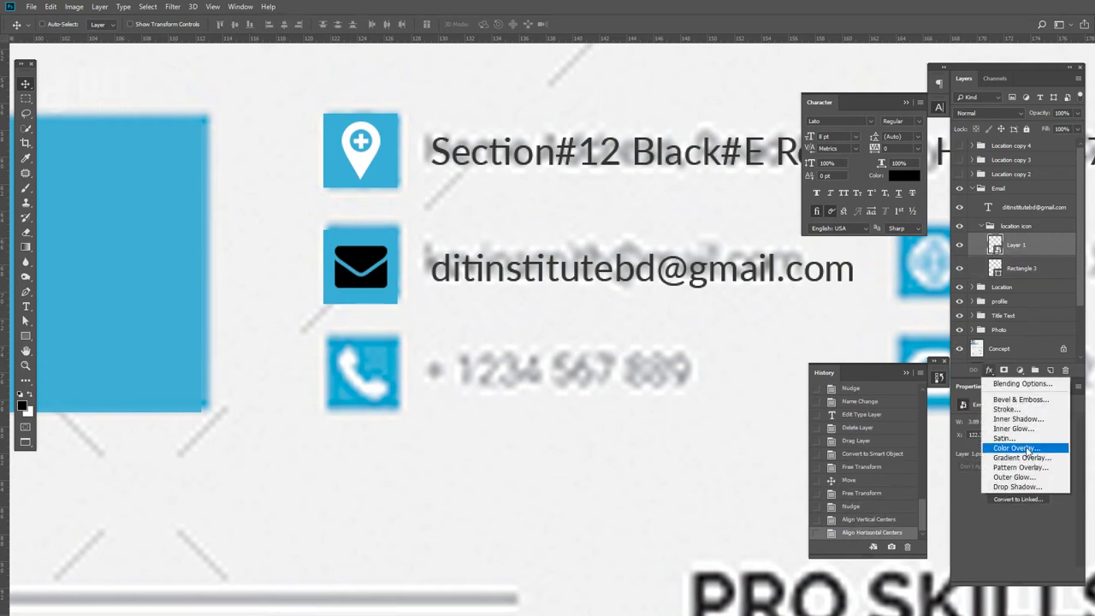
{"action": "left_click", "coordinate": [1024, 448]}
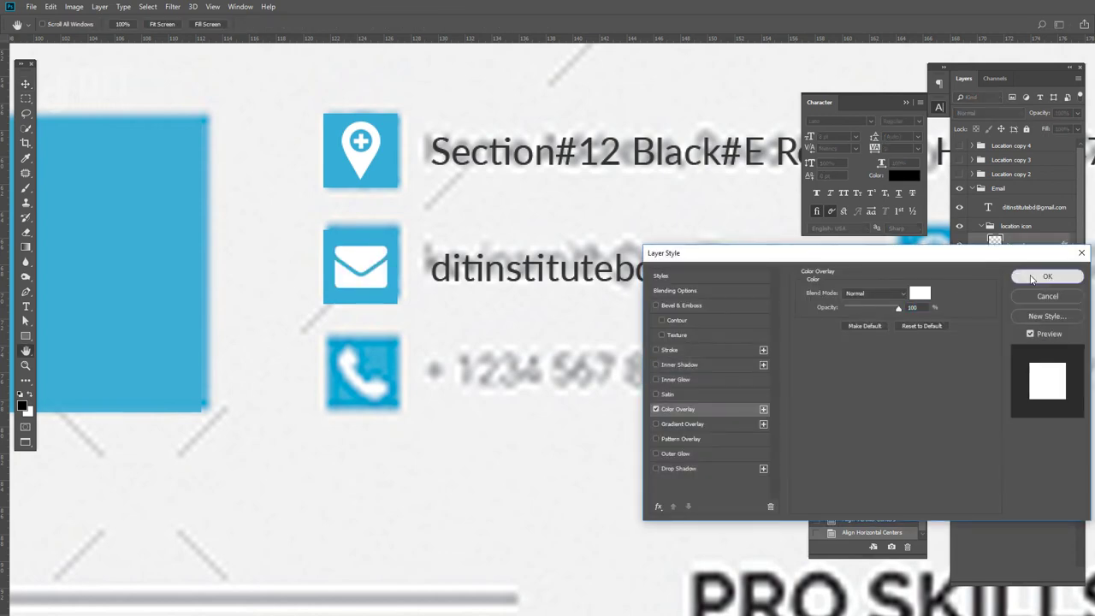
{"action": "left_click", "coordinate": [1032, 277]}
- Collapse the Email groups, compare with the Concept reference, and leave the Location copy 2 row visible
{"action": "left_click", "coordinate": [982, 225]}
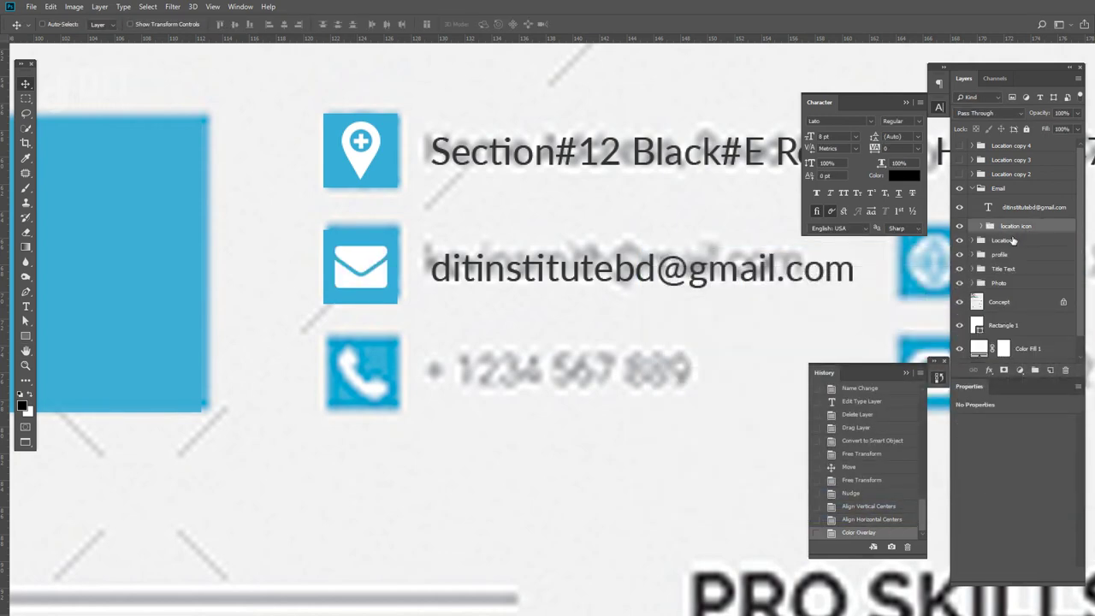
{"action": "left_click", "coordinate": [973, 189]}
{"action": "scroll", "coordinate": [895, 279], "scroll_direction": "right", "scroll_amount": 3}
{"action": "scroll", "coordinate": [895, 279], "scroll_direction": "up", "scroll_amount": 1}
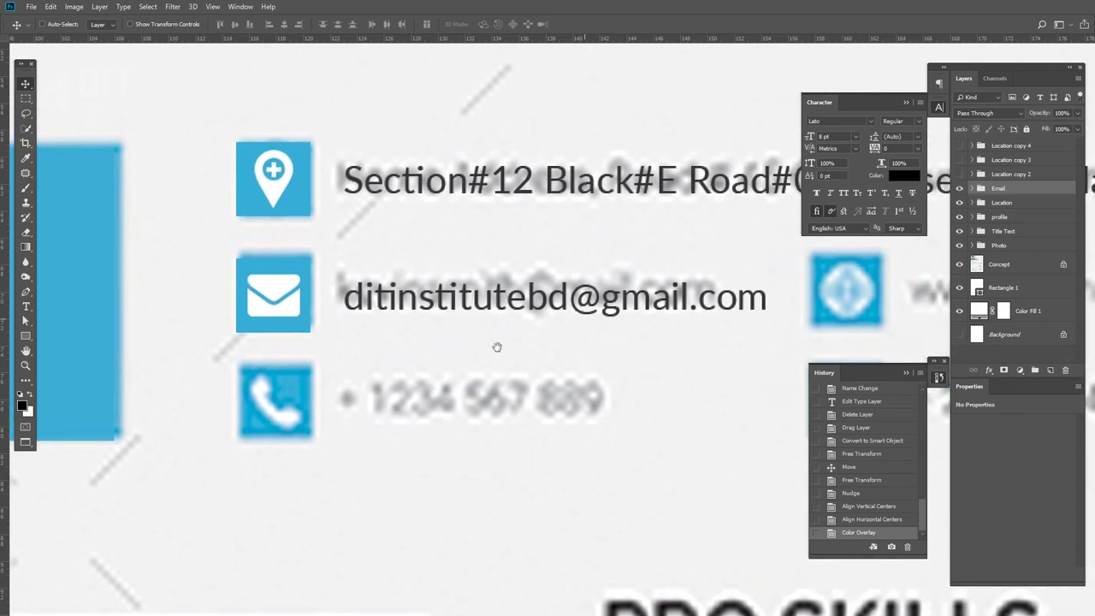
{"action": "left_click", "coordinate": [960, 265]}
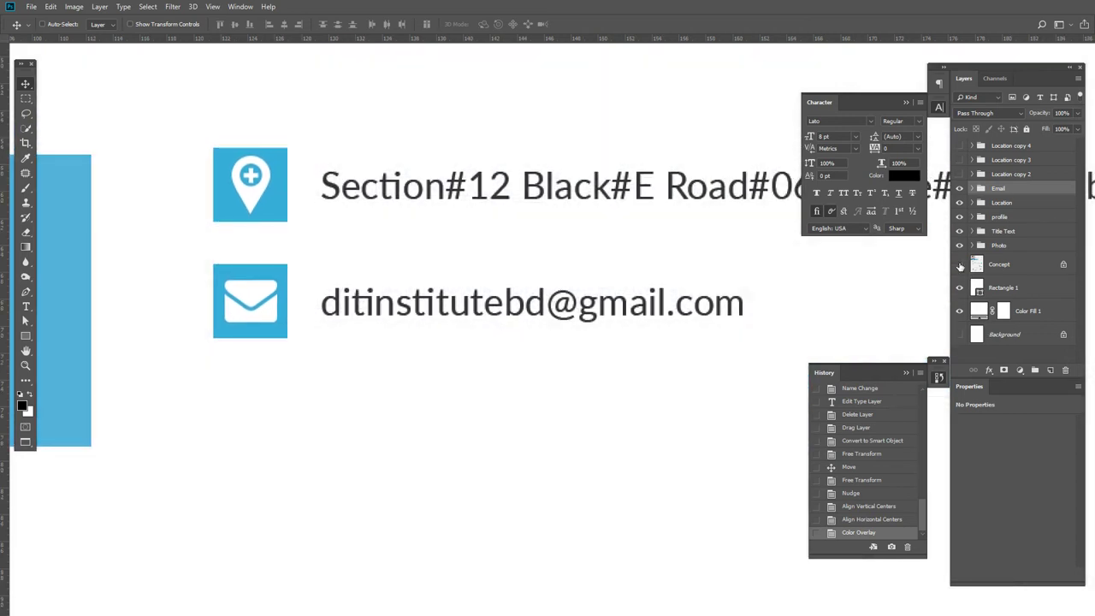
{"action": "left_click", "coordinate": [959, 265]}
{"action": "scroll", "coordinate": [442, 349], "scroll_direction": "right", "scroll_amount": 4}
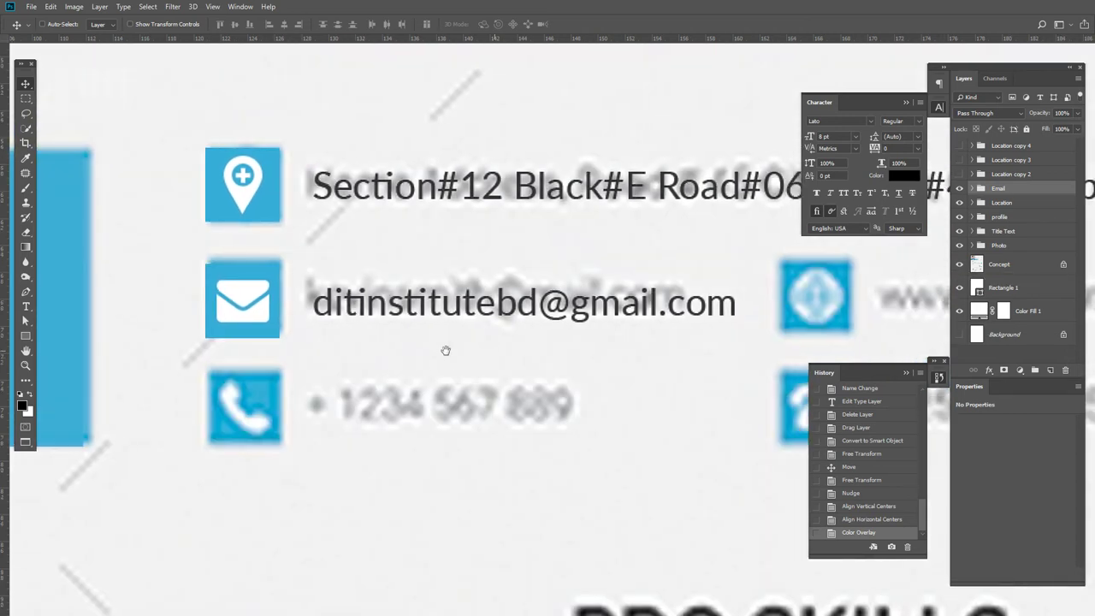
{"action": "left_click", "coordinate": [960, 174]}
{"action": "left_click", "coordinate": [960, 174]}
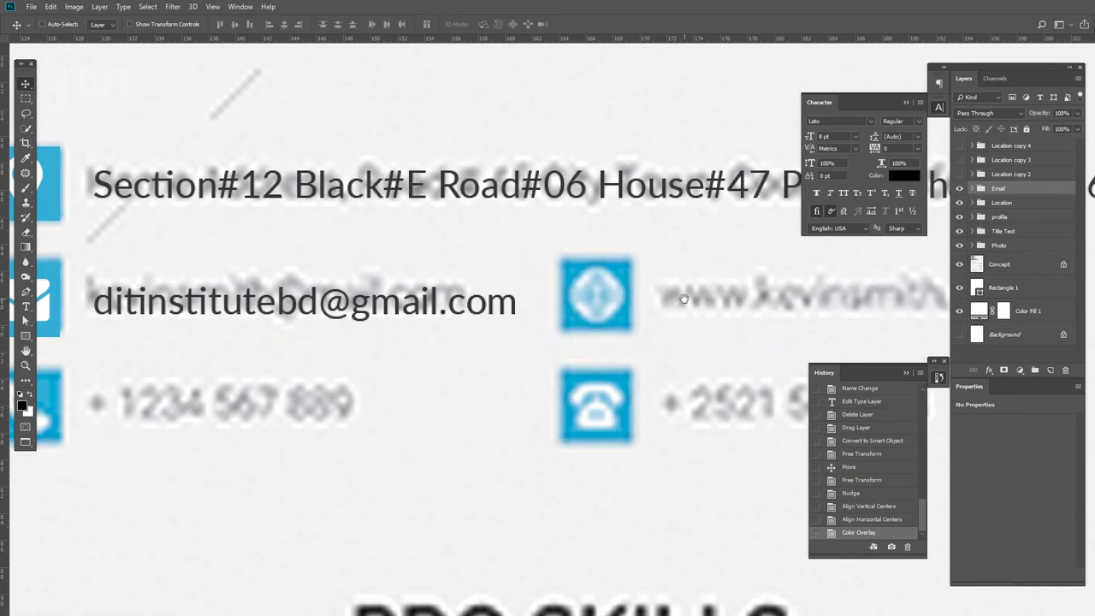
{"action": "left_click_drag", "start_coordinate": [684, 298], "coordinate": [578, 331]}
{"action": "left_click", "coordinate": [960, 174]}
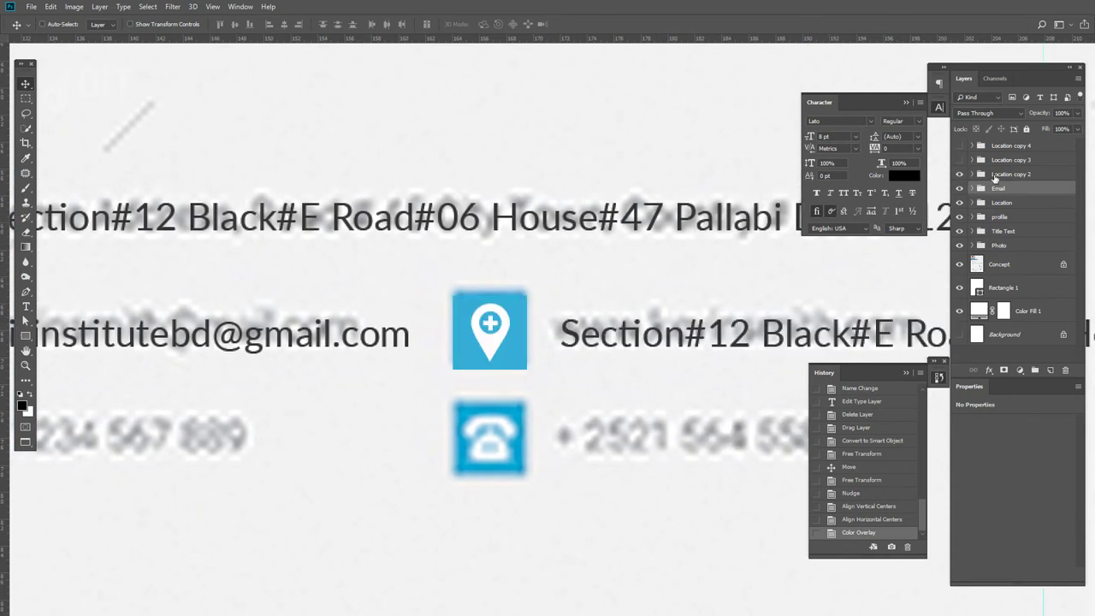
- Rename the Location copy 2 group to 'Web'
{"action": "double_click", "coordinate": [1012, 174]}
{"action": "type", "text": "Web Icon"}
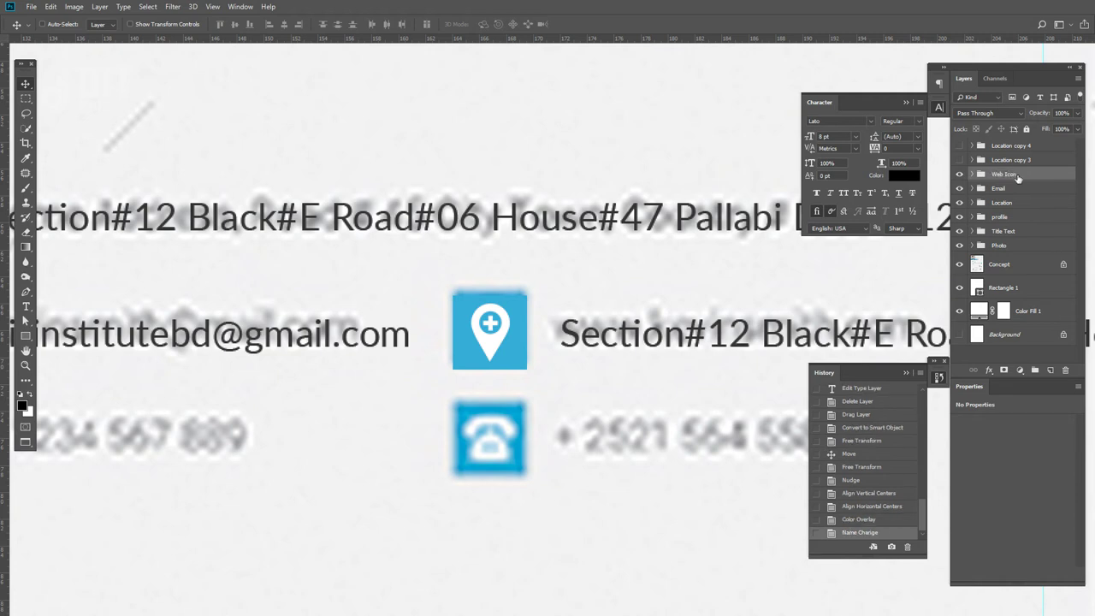
{"action": "double_click", "coordinate": [1002, 174]}
{"action": "left_click_drag", "start_coordinate": [1024, 173], "coordinate": [1011, 173]}
{"action": "type", "text": "b"}
{"action": "key", "text": "Return"}
- Start editing the web row's address text with the Type tool
{"action": "left_click_drag", "start_coordinate": [738, 347], "coordinate": [579, 353]}
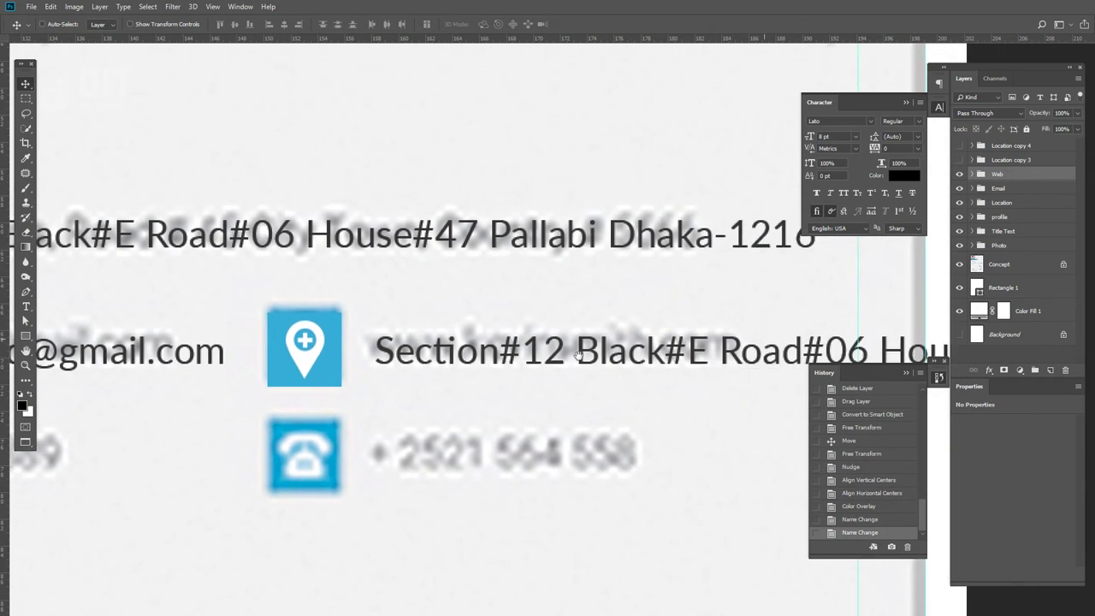
{"action": "key", "text": "t"}
{"action": "left_click", "coordinate": [579, 353]}
{"action": "key", "text": "ctrl+a"}
{"action": "type", "text": "www"}
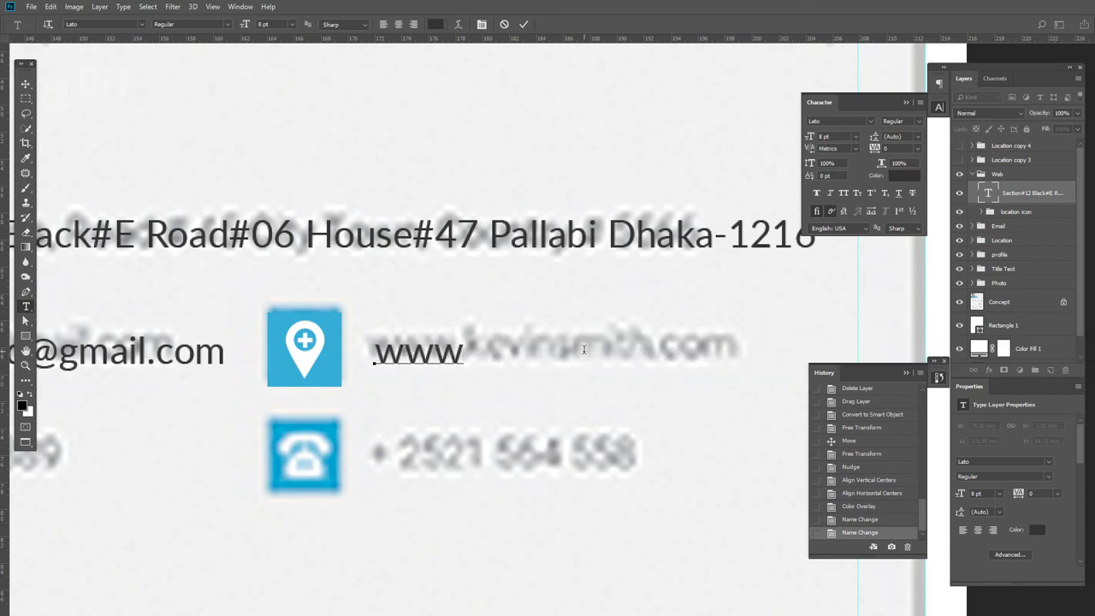
{"action": "type", "text": ".dit"}
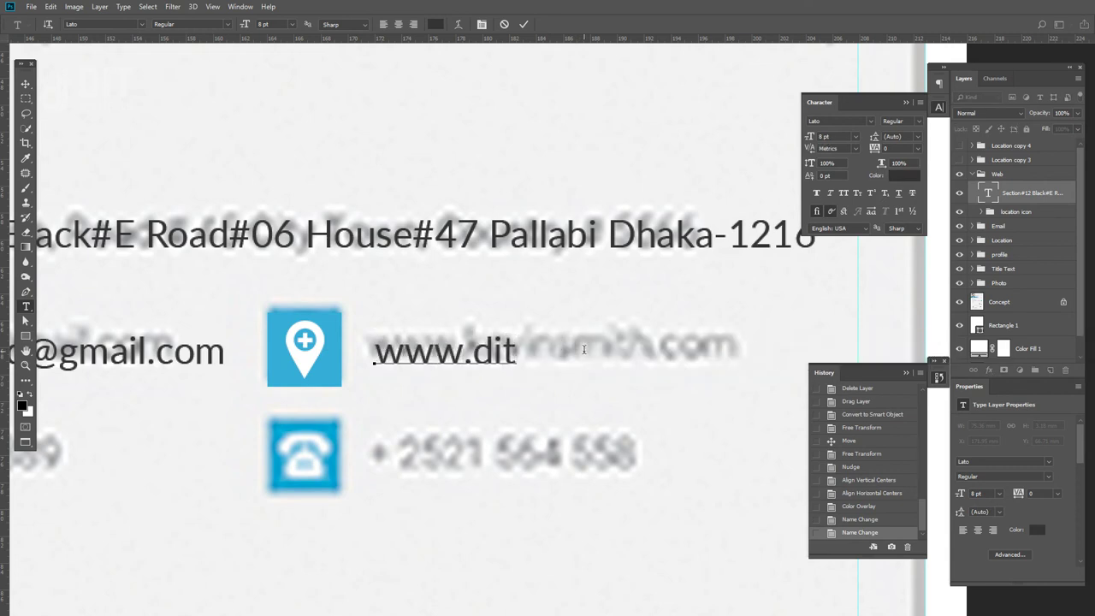
{"action": "type", "text": "institutebd@"}
{"action": "key", "text": "BackSpace"}
{"action": "key", "text": "BackSpace"}
{"action": "key", "text": "BackSpace"}
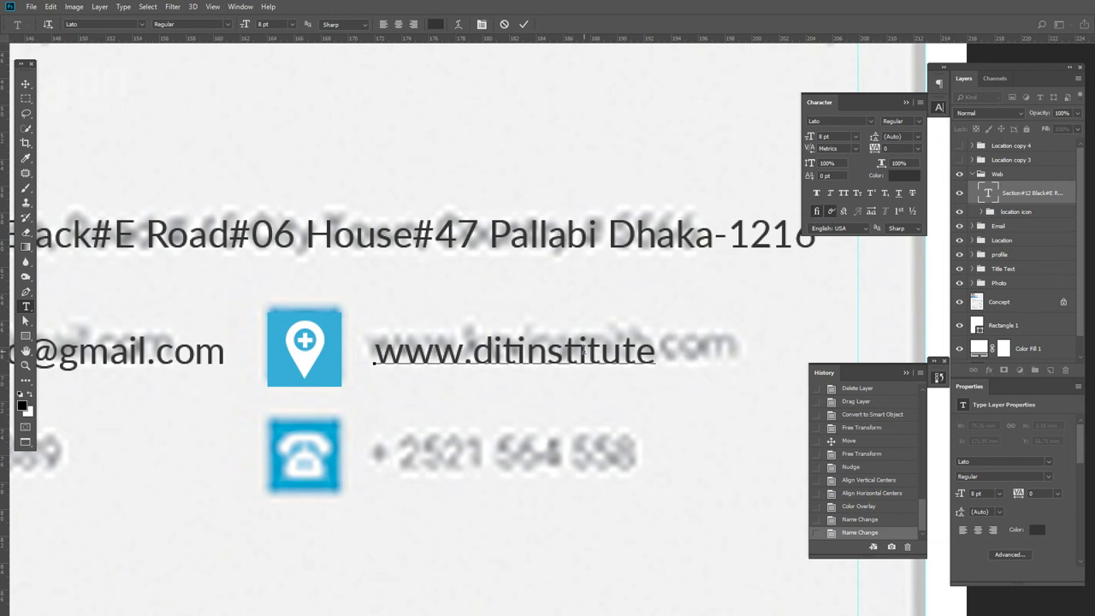
{"action": "type", "text": ".com"}
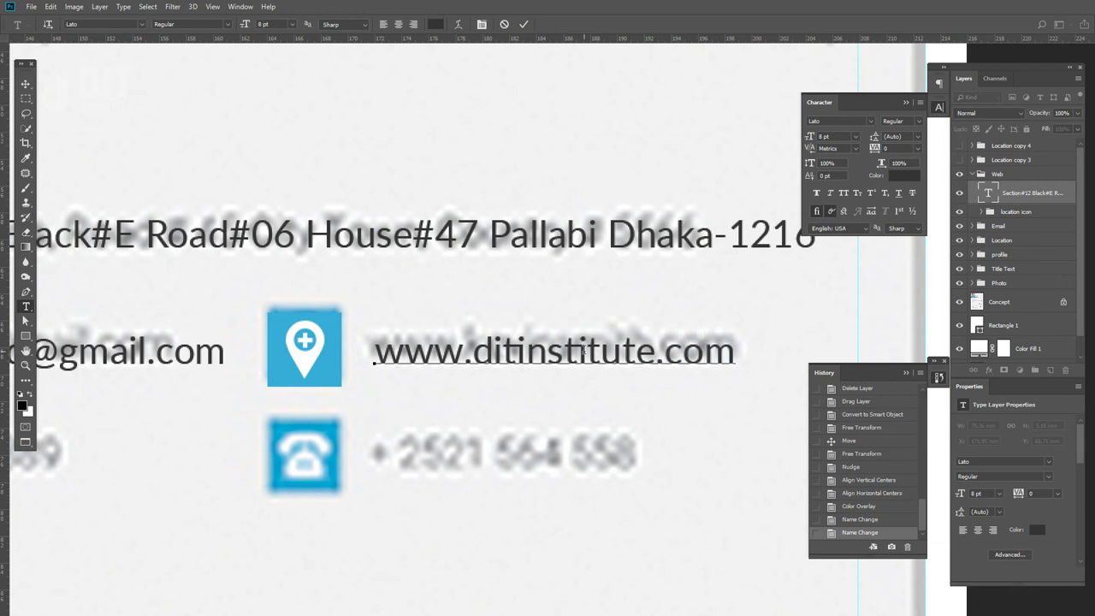
{"action": "left_click", "coordinate": [25, 84]}
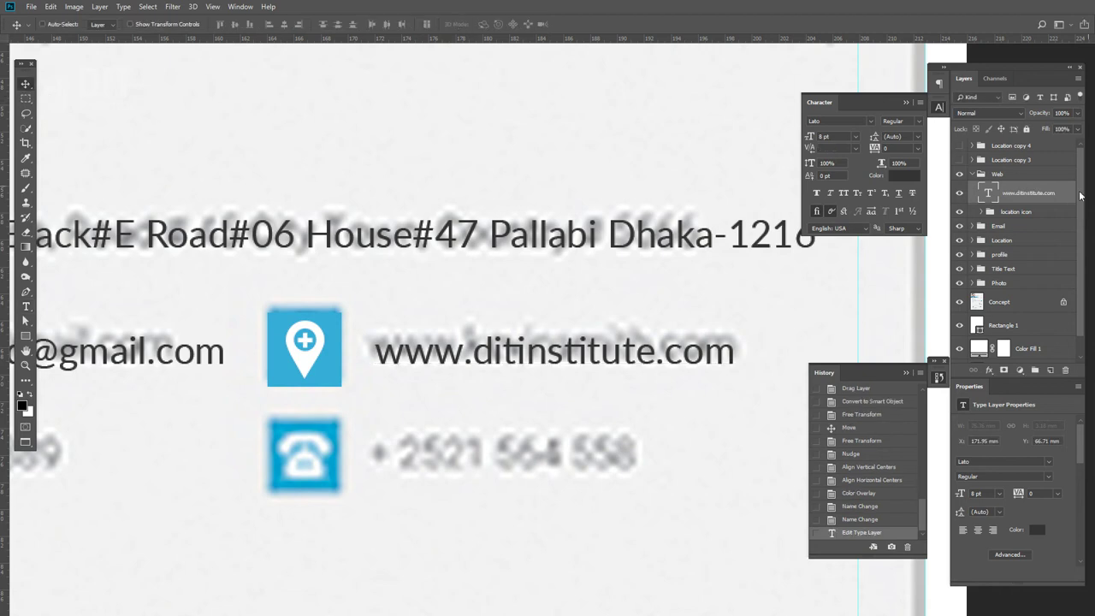
- Rename the web row's location icon group to 'Web icon'
{"action": "left_click", "coordinate": [981, 211]}
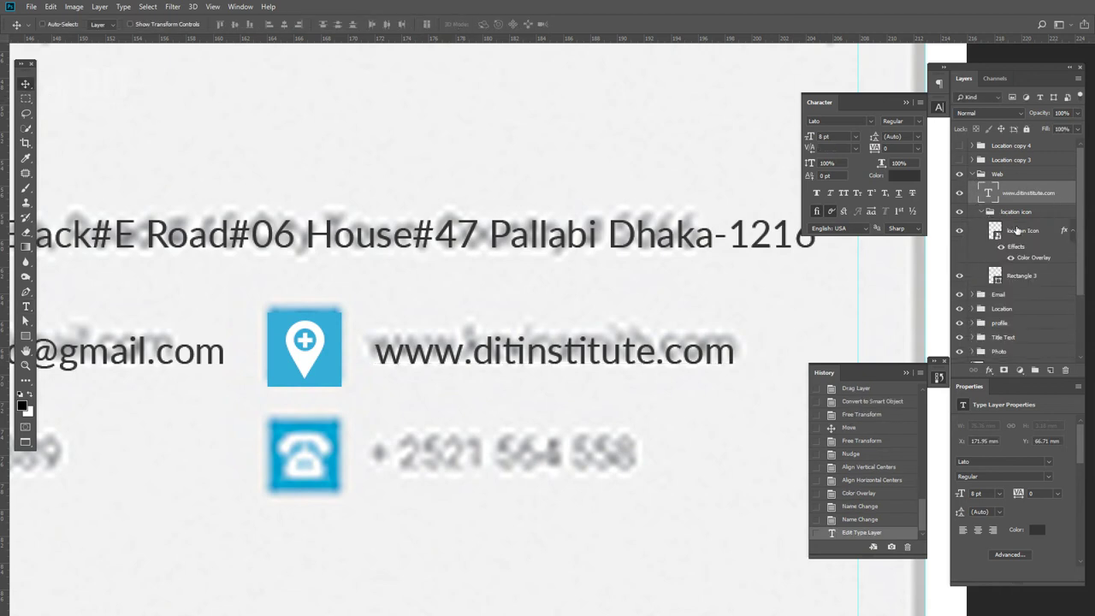
{"action": "double_click", "coordinate": [1014, 211]}
{"action": "left_click", "coordinate": [1026, 212]}
{"action": "double_click", "coordinate": [1018, 212]}
{"action": "type", "text": "Web"}
{"action": "key", "text": "Return"}
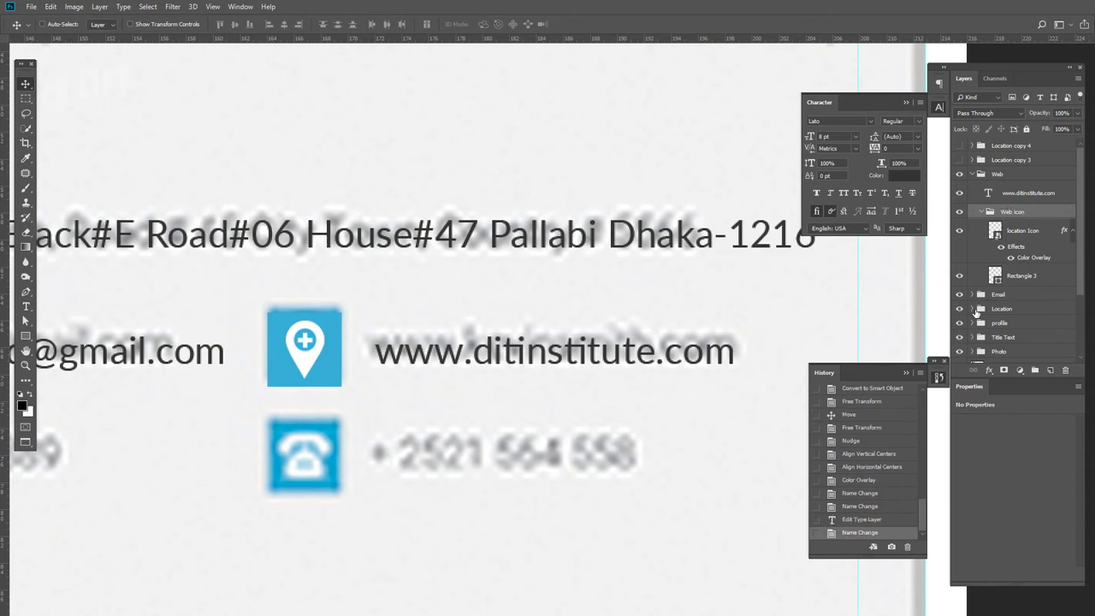
- Rename the Email row's icon group to 'Email icon' and select the pin icon layer in Web icon
{"action": "left_click", "coordinate": [971, 295]}
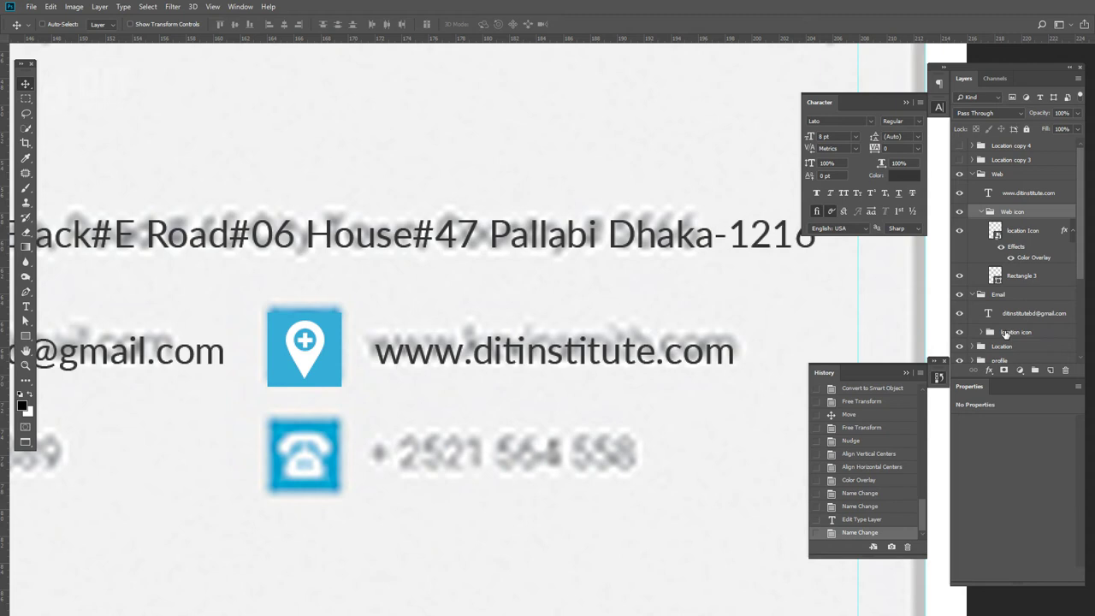
{"action": "double_click", "coordinate": [1007, 333]}
{"action": "type", "text": "Email"}
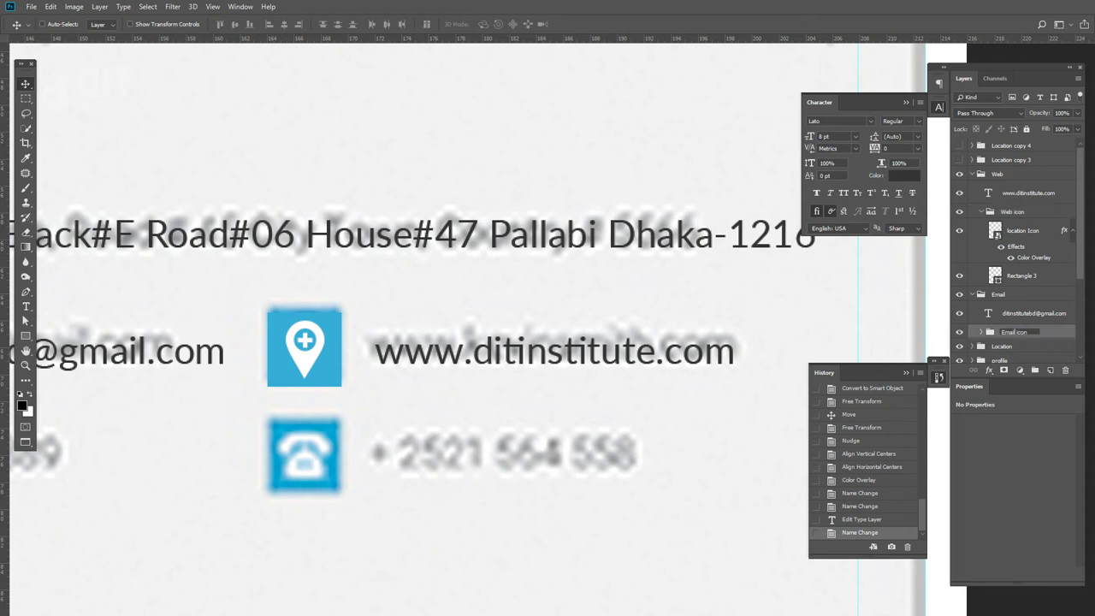
{"action": "key", "text": "Return"}
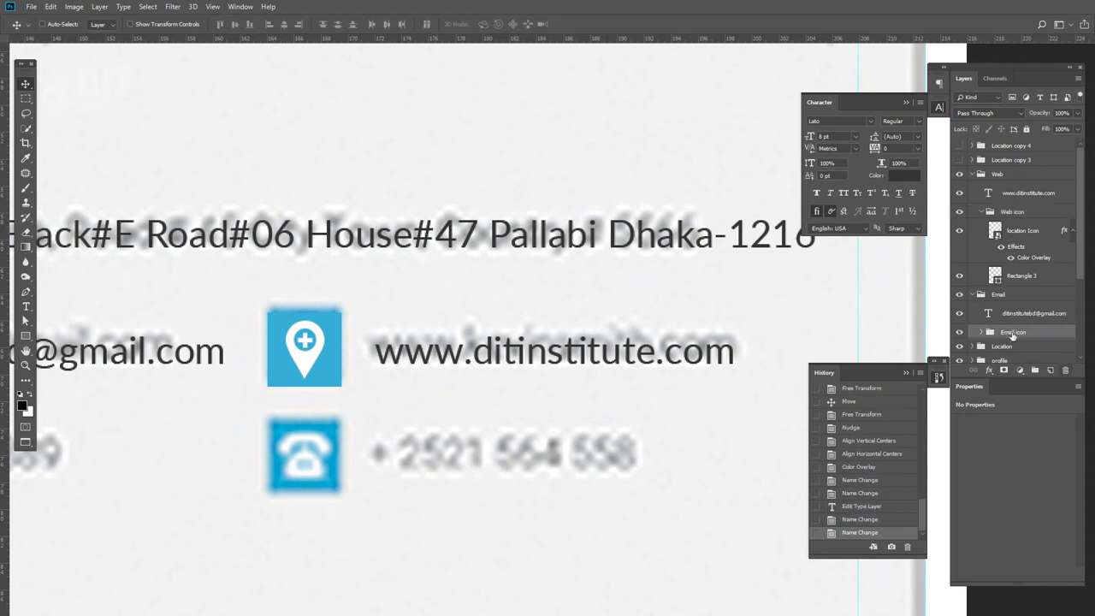
{"action": "left_click", "coordinate": [971, 295]}
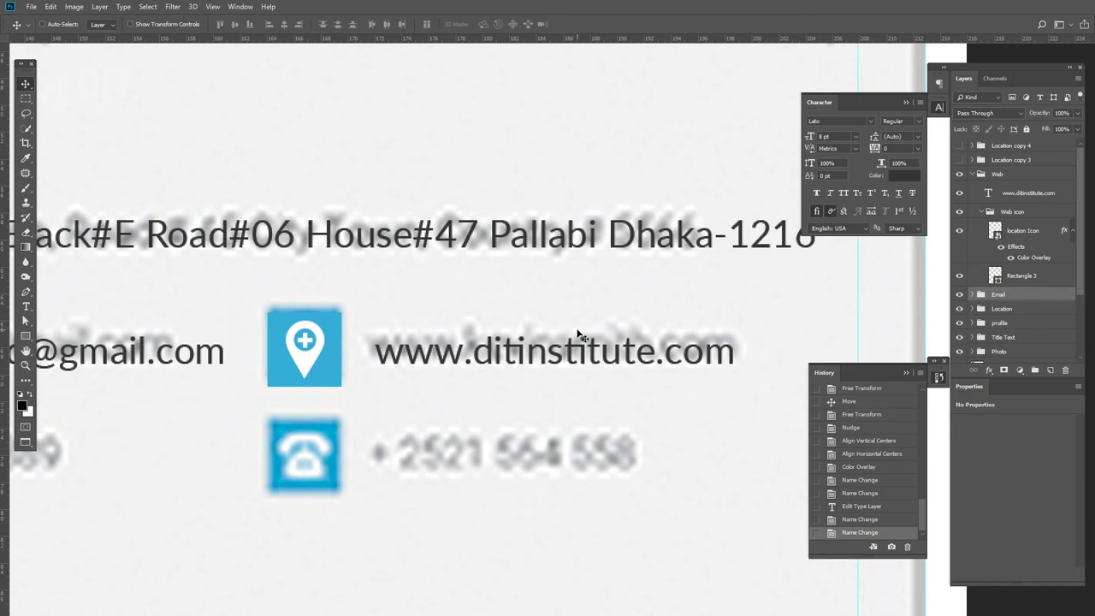
{"action": "left_click", "coordinate": [1021, 234]}
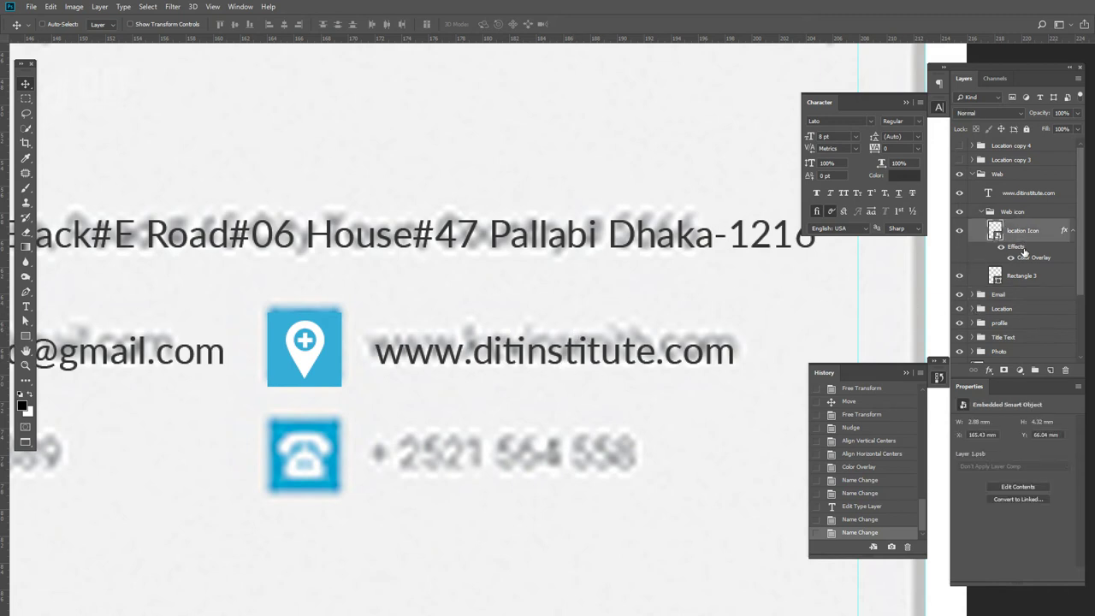
- Delete the web row's pin icon, close the envelope image, and copy grid-world.png into the resume
{"action": "key", "text": "Delete"}
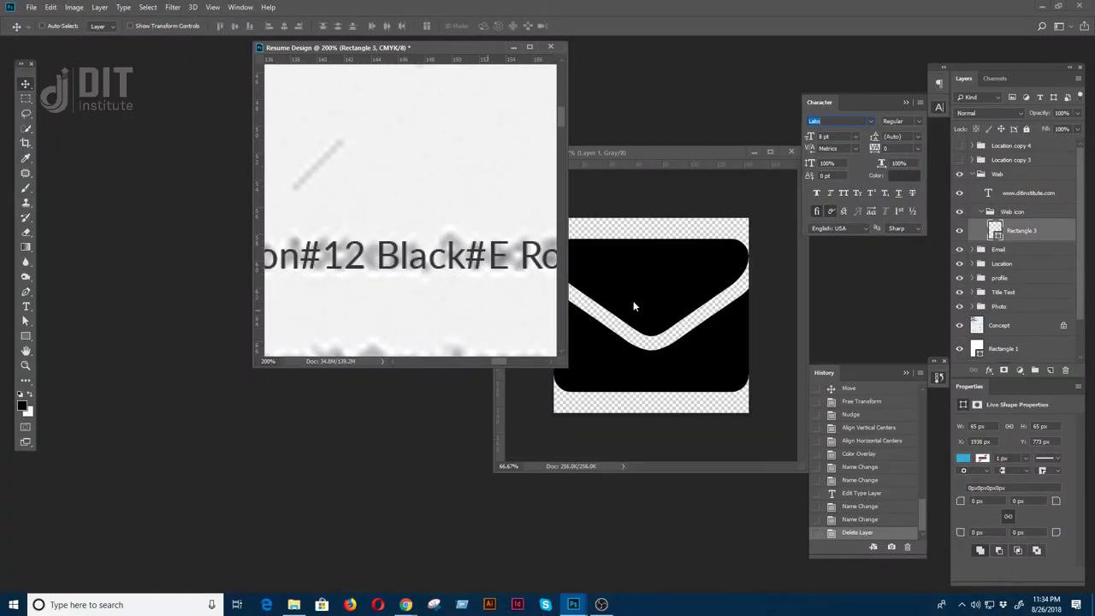
{"action": "left_click", "coordinate": [622, 317]}
{"action": "left_click", "coordinate": [790, 152]}
{"action": "key", "text": "ctrl+o"}
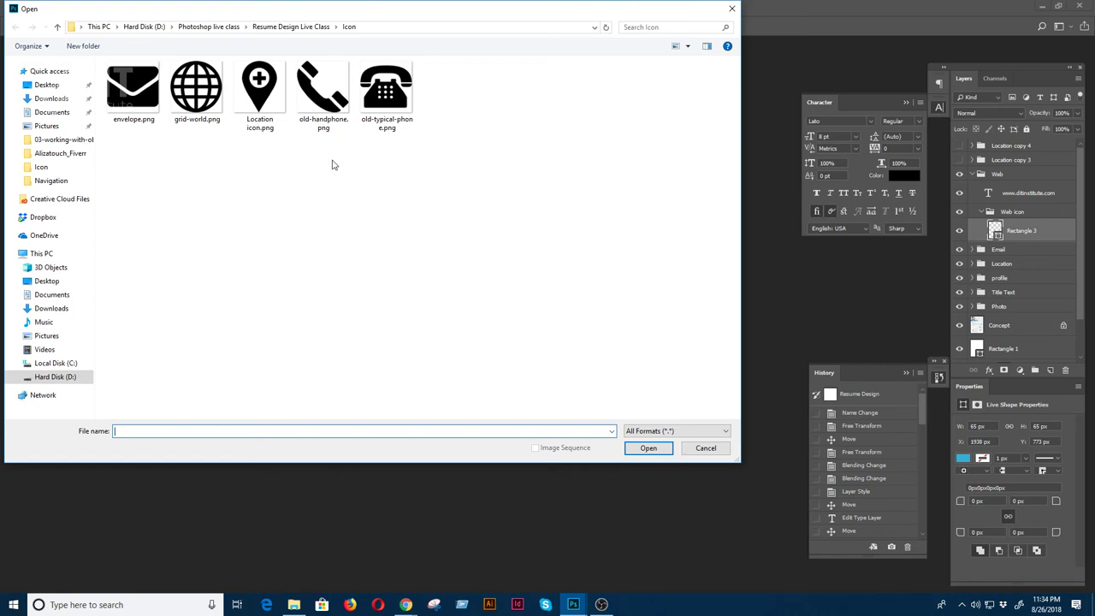
{"action": "double_click", "coordinate": [190, 95]}
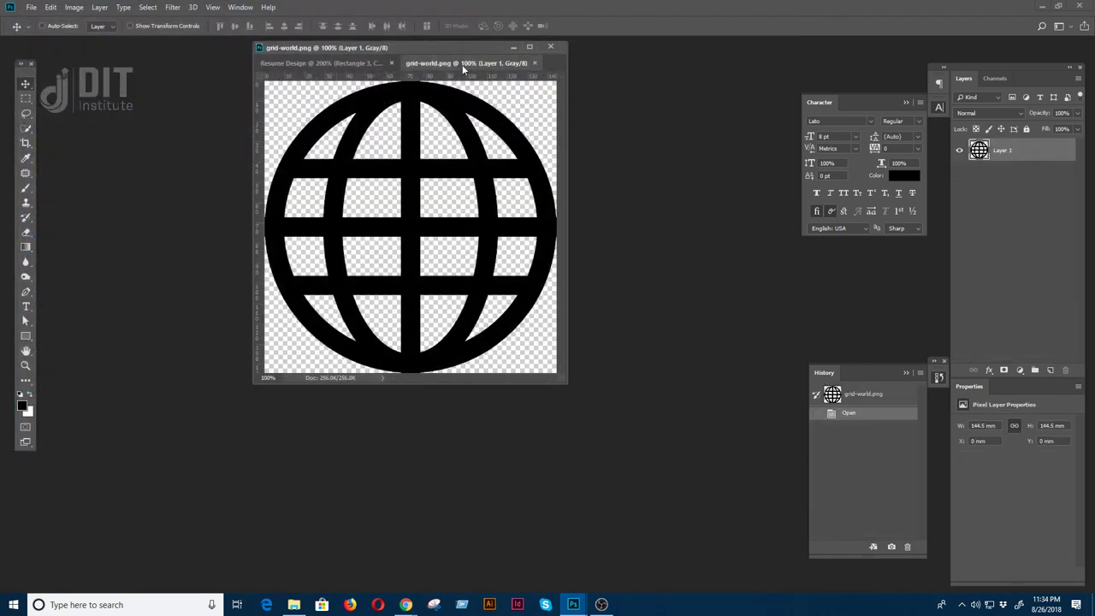
{"action": "left_click_drag", "start_coordinate": [479, 62], "coordinate": [599, 111]}
{"action": "left_click", "coordinate": [381, 248]}
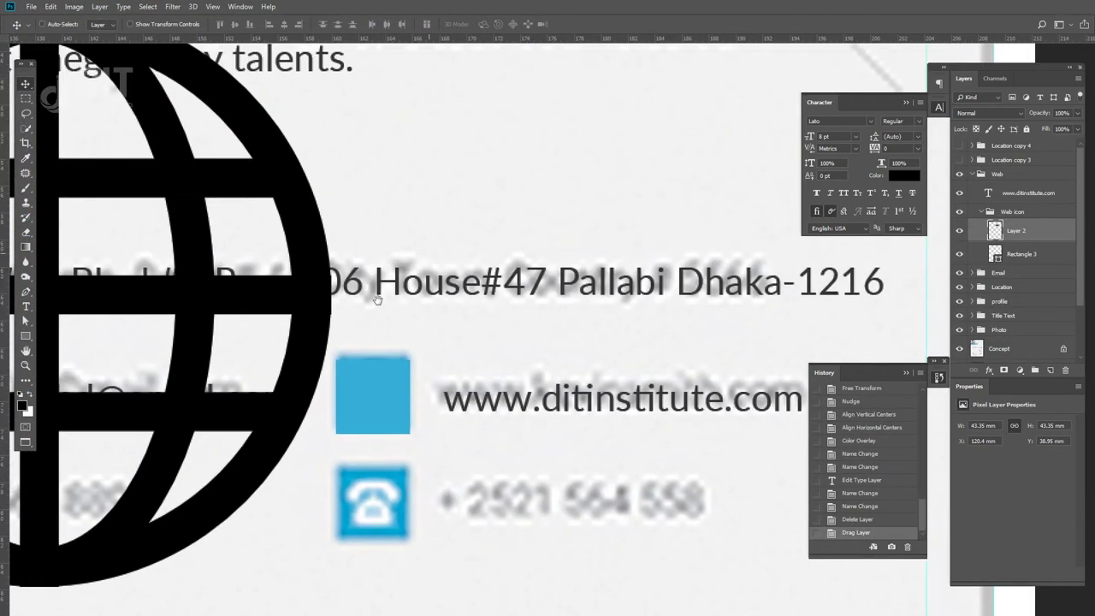
{"action": "left_click_drag", "start_coordinate": [320, 329], "coordinate": [511, 321]}
- Convert the globe layer to a smart object named 'Web'
{"action": "right_click", "coordinate": [1014, 231]}
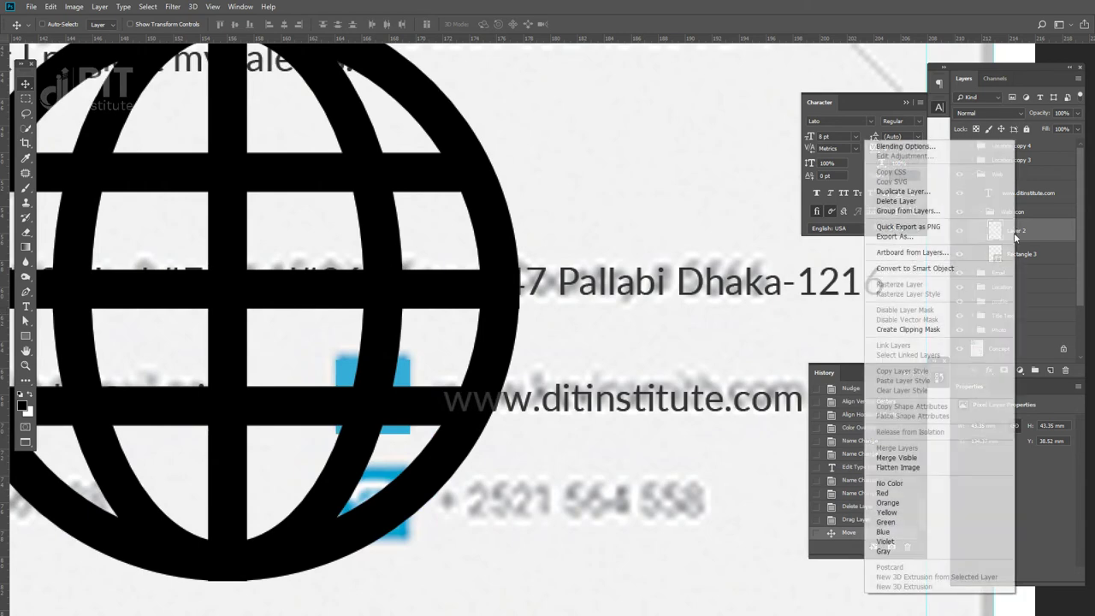
{"action": "left_click", "coordinate": [935, 268]}
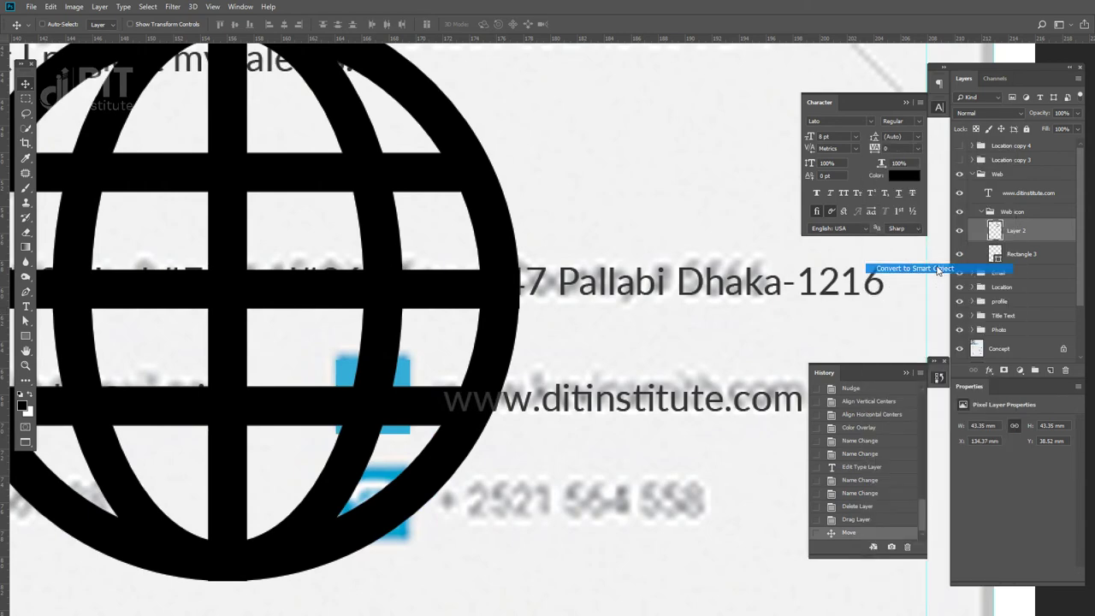
{"action": "double_click", "coordinate": [1020, 230]}
{"action": "type", "text": "We"}
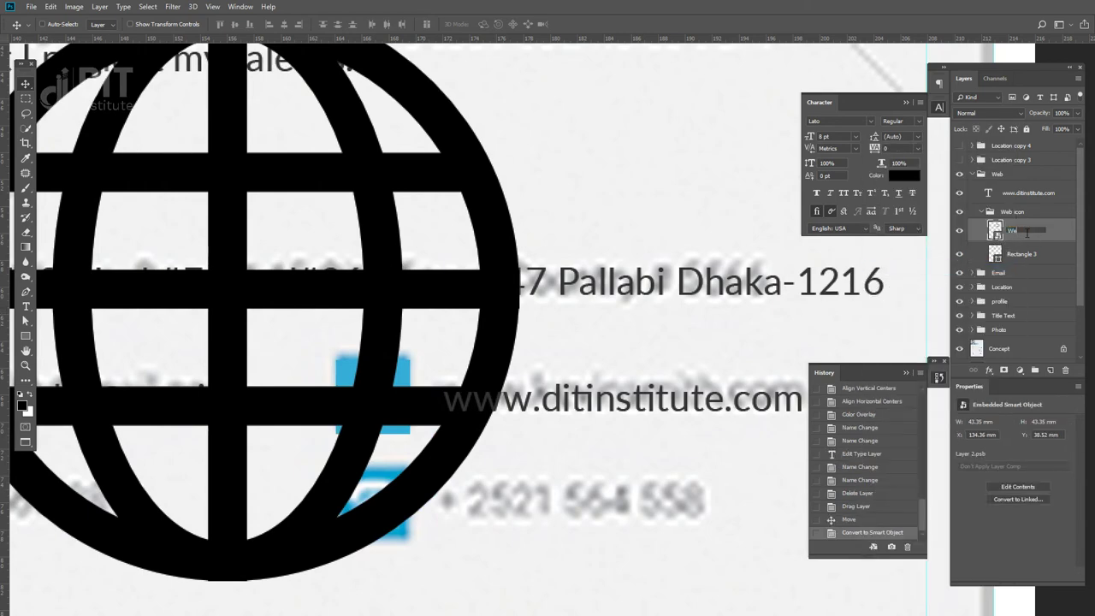
{"action": "type", "text": "b"}
{"action": "key", "text": "Return"}
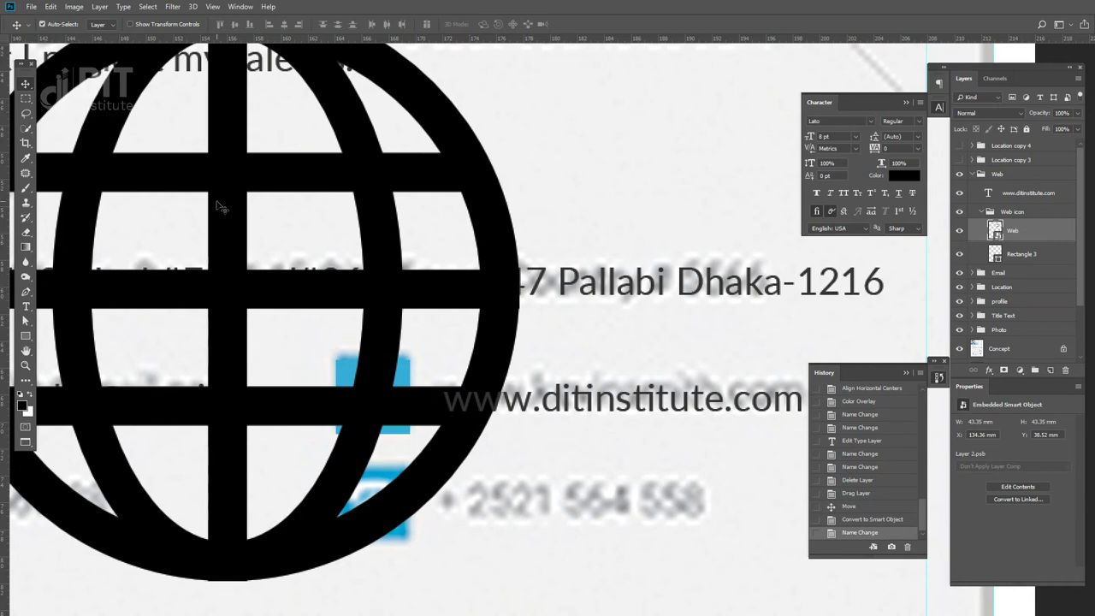
{"action": "key", "text": "ctrl+minus"}
{"action": "key", "text": "ctrl+minus"}
{"action": "key", "text": "ctrl+t"}
- Scale the globe to about 12.5% and place it inside the Web row's blue square
{"action": "left_click_drag", "start_coordinate": [536, 165], "coordinate": [410, 290]}
{"action": "key", "text": "Return"}
{"action": "key", "text": "ctrl+plus"}
{"action": "key", "text": "ctrl+plus"}
{"action": "left_click_drag", "start_coordinate": [243, 322], "coordinate": [392, 430]}
{"action": "key", "text": "ctrl+t"}
{"action": "left_click_drag", "start_coordinate": [407, 359], "coordinate": [404, 362]}
{"action": "key", "text": "Return"}
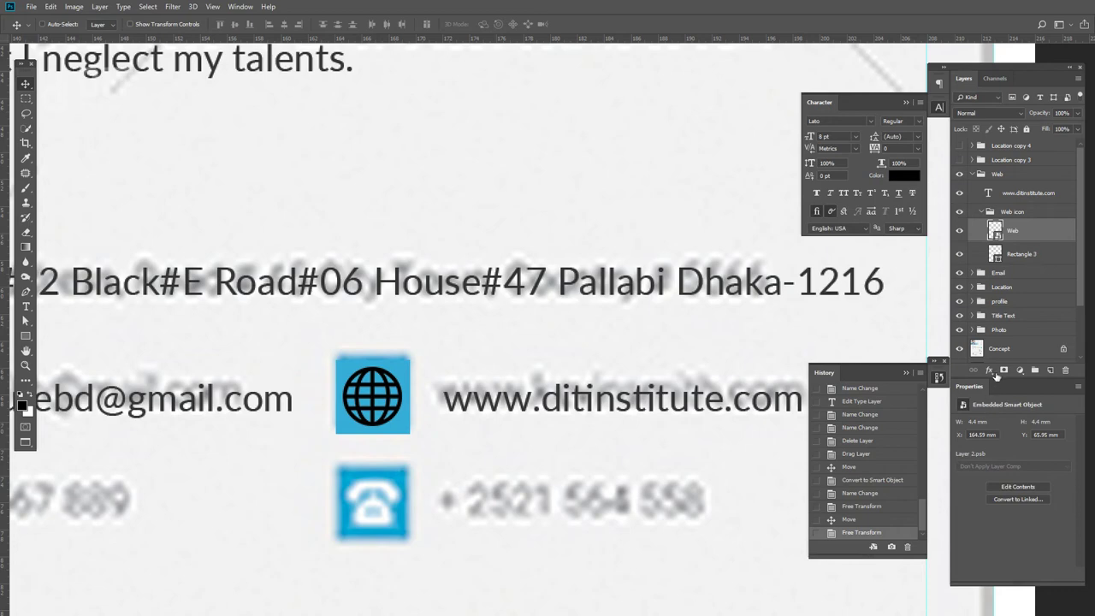
- Make the globe white with a Color Overlay and centre it on the blue square
{"action": "left_click", "coordinate": [992, 374]}
{"action": "left_click", "coordinate": [997, 444]}
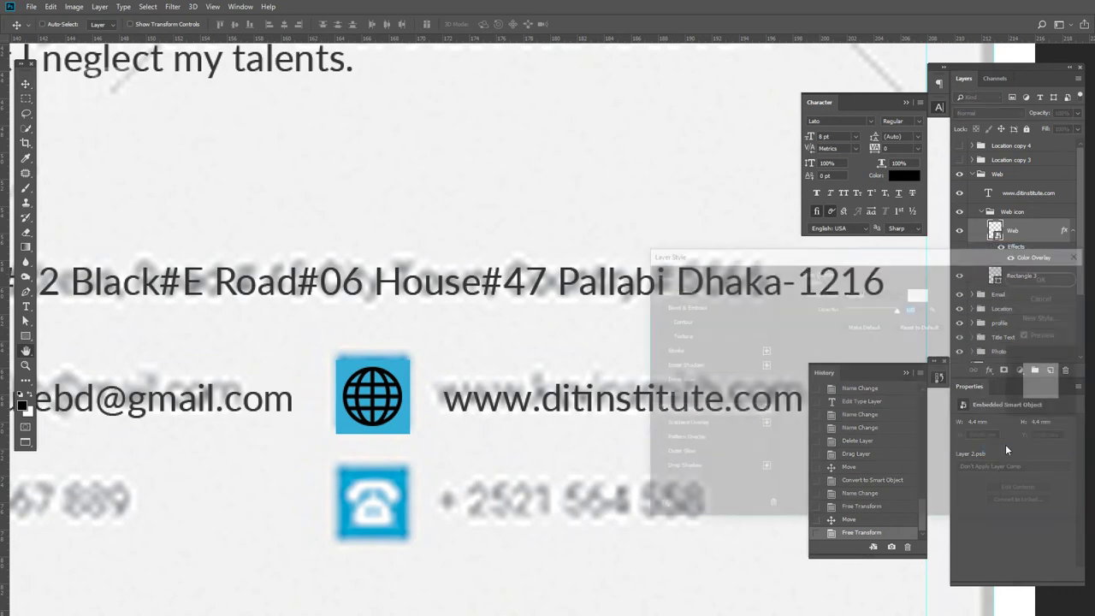
{"action": "left_click", "coordinate": [1047, 276]}
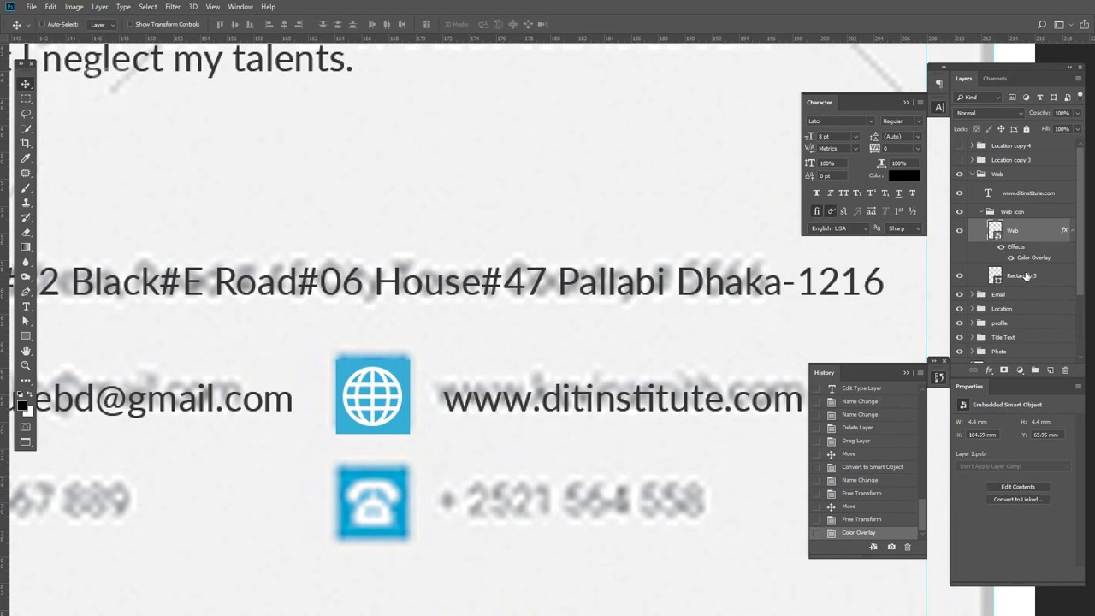
{"action": "left_click", "coordinate": [1025, 276], "text": "shift"}
{"action": "left_click", "coordinate": [234, 24]}
{"action": "left_click", "coordinate": [285, 24]}
- Vertically align the Web icon group with the website text
{"action": "left_click", "coordinate": [981, 211]}
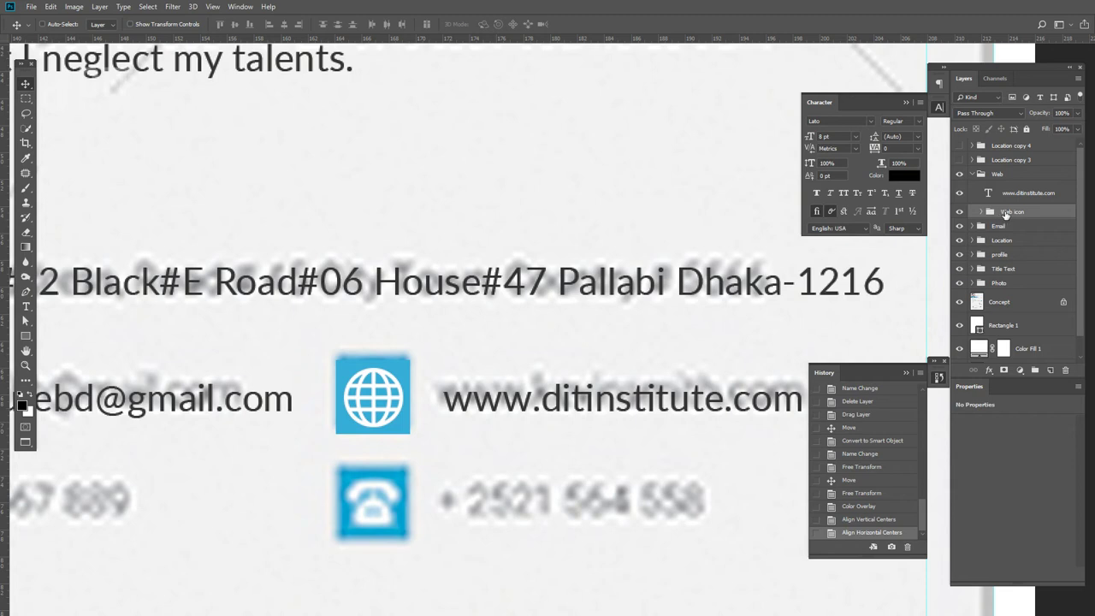
{"action": "left_click", "coordinate": [1025, 196], "text": "shift"}
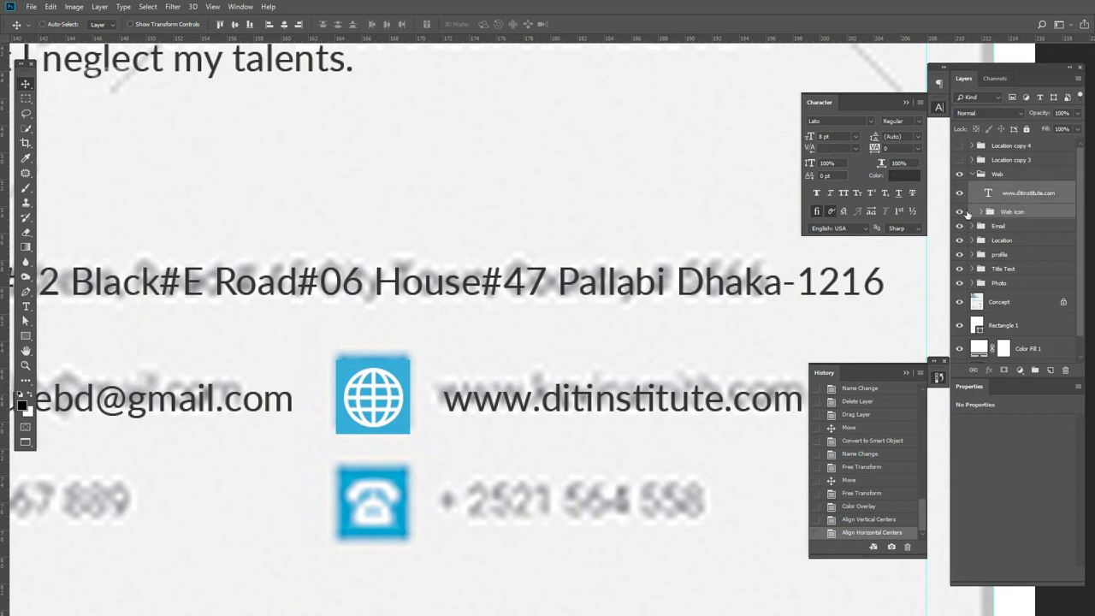
{"action": "left_click", "coordinate": [234, 23]}
{"action": "left_click", "coordinate": [234, 24]}
{"action": "left_click", "coordinate": [234, 24]}
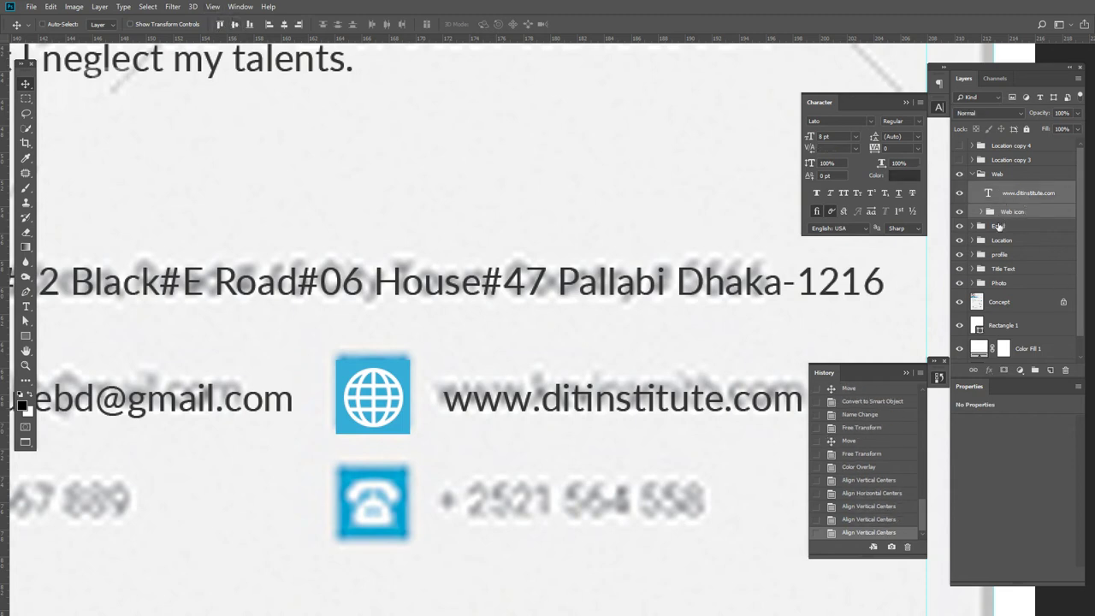
{"action": "left_click", "coordinate": [973, 175]}
{"action": "scroll", "coordinate": [438, 409], "scroll_direction": "left", "scroll_amount": 10}
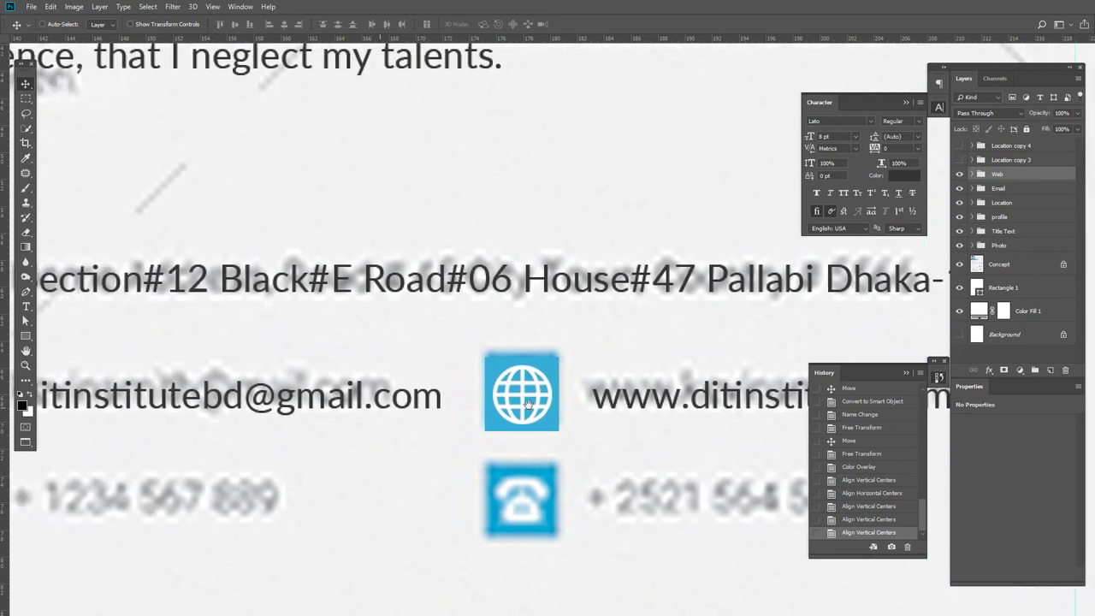
- Add horizontal guides at about 65 mm and 73 mm along the contact rows
{"action": "left_click_drag", "start_coordinate": [614, 41], "coordinate": [634, 349]}
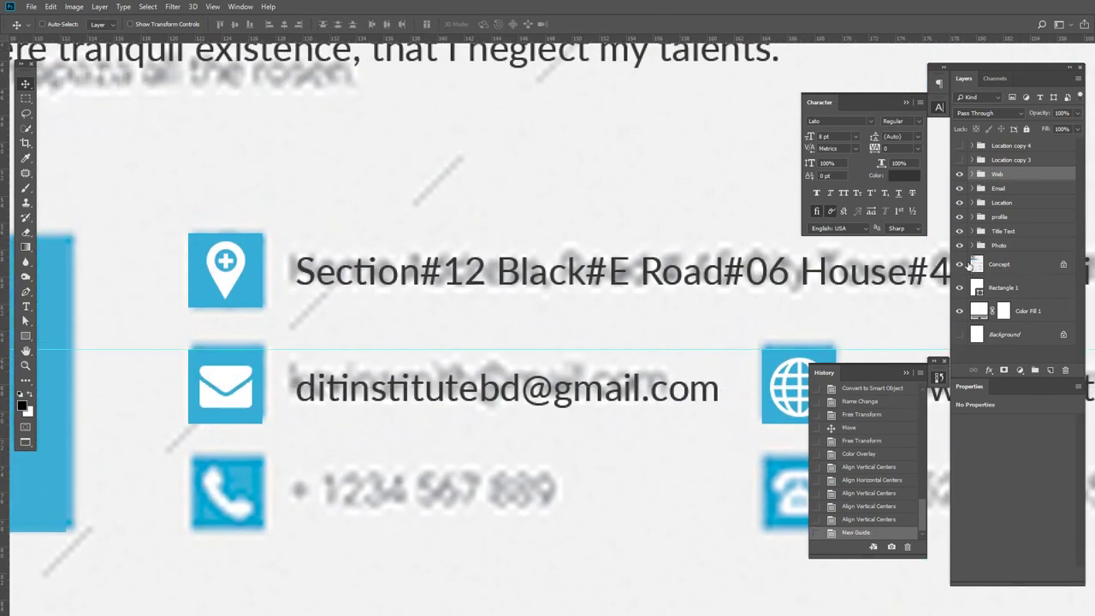
{"action": "left_click", "coordinate": [959, 264]}
{"action": "left_click_drag", "start_coordinate": [623, 377], "coordinate": [608, 327]}
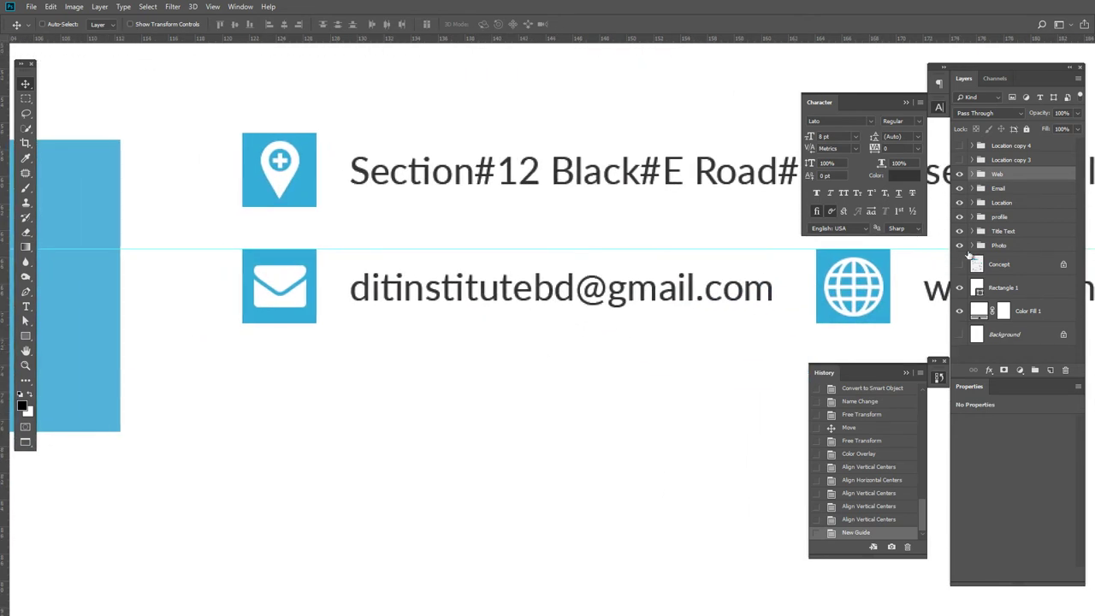
{"action": "left_click", "coordinate": [959, 265]}
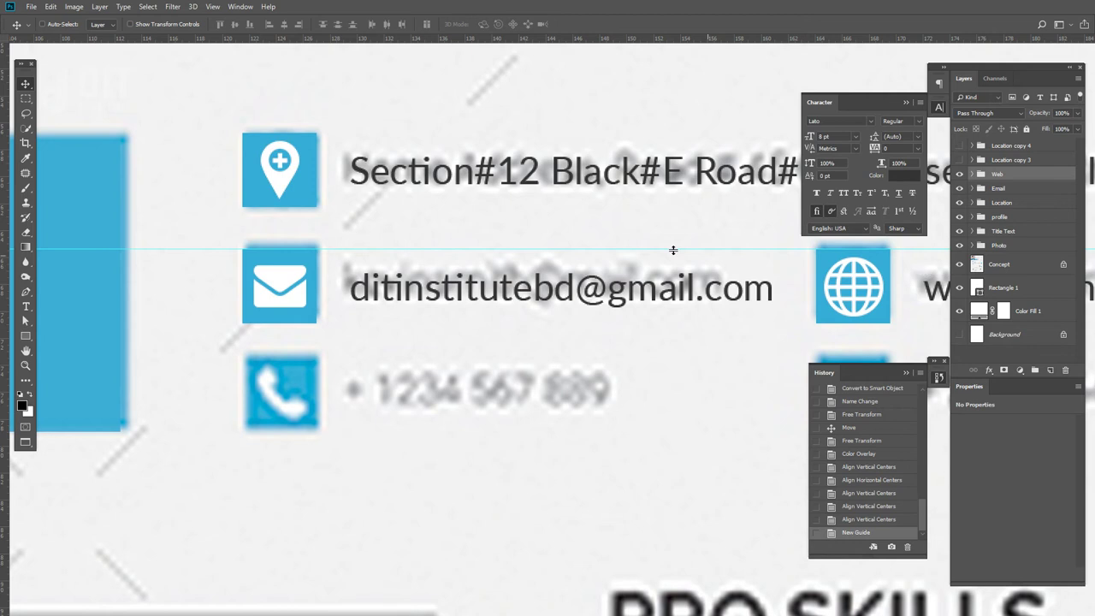
{"action": "left_click_drag", "start_coordinate": [395, 38], "coordinate": [352, 266]}
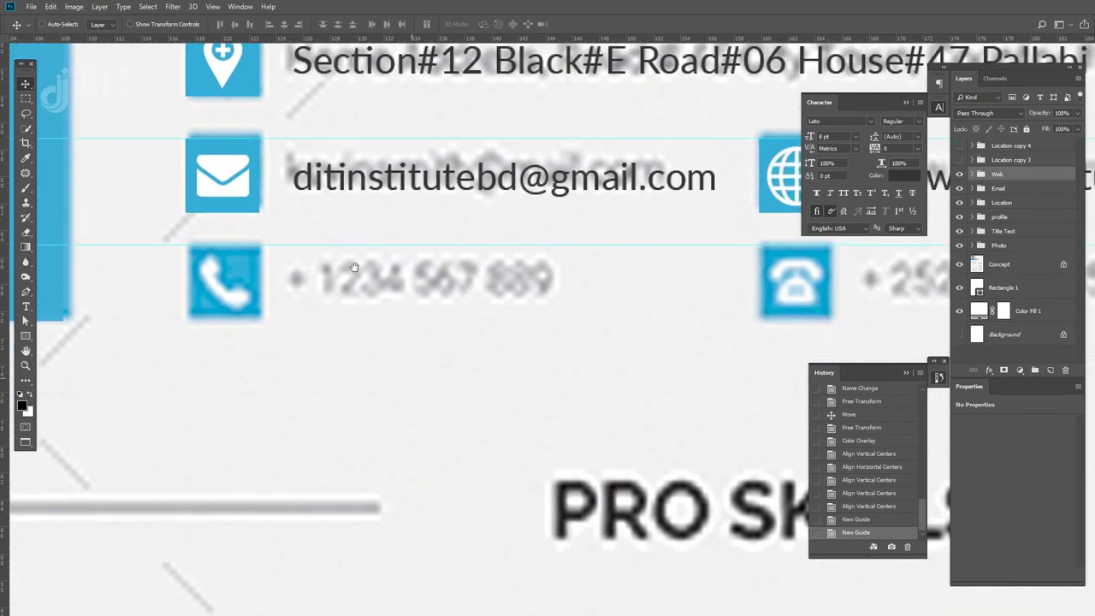
- Move Location copy 3 above Location copy 4, comparing the two layers' visibility
{"action": "left_click", "coordinate": [959, 160]}
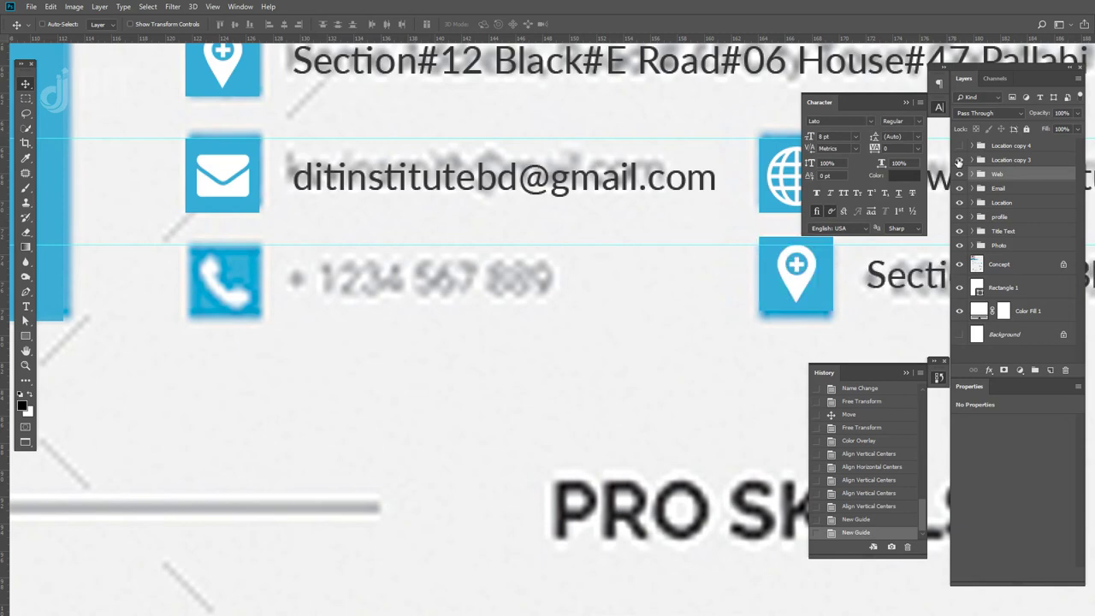
{"action": "left_click_drag", "start_coordinate": [740, 285], "coordinate": [525, 304]}
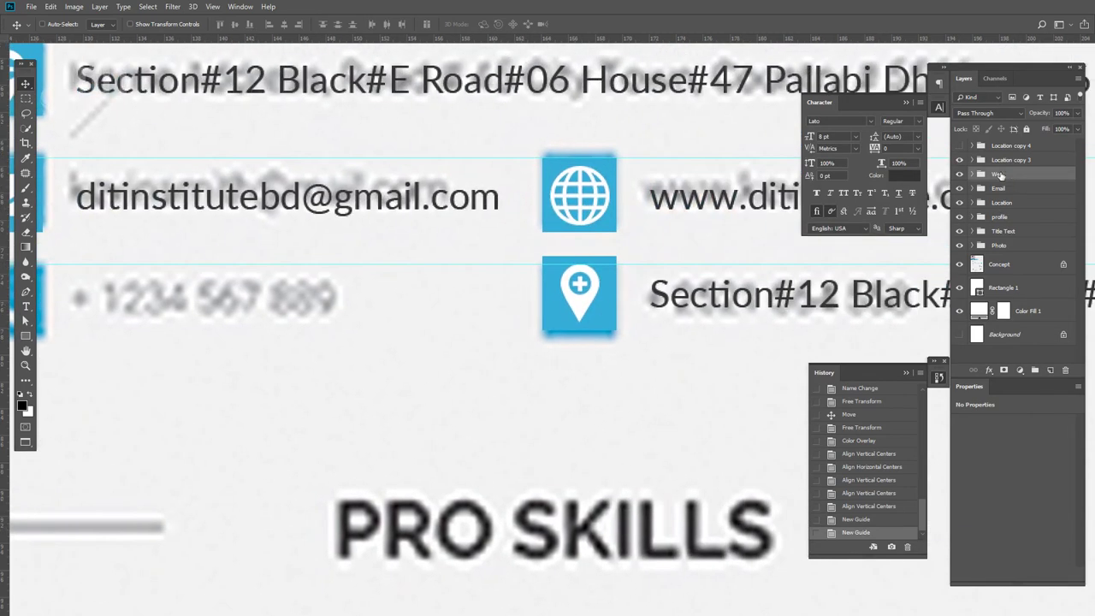
{"action": "left_click", "coordinate": [1005, 161]}
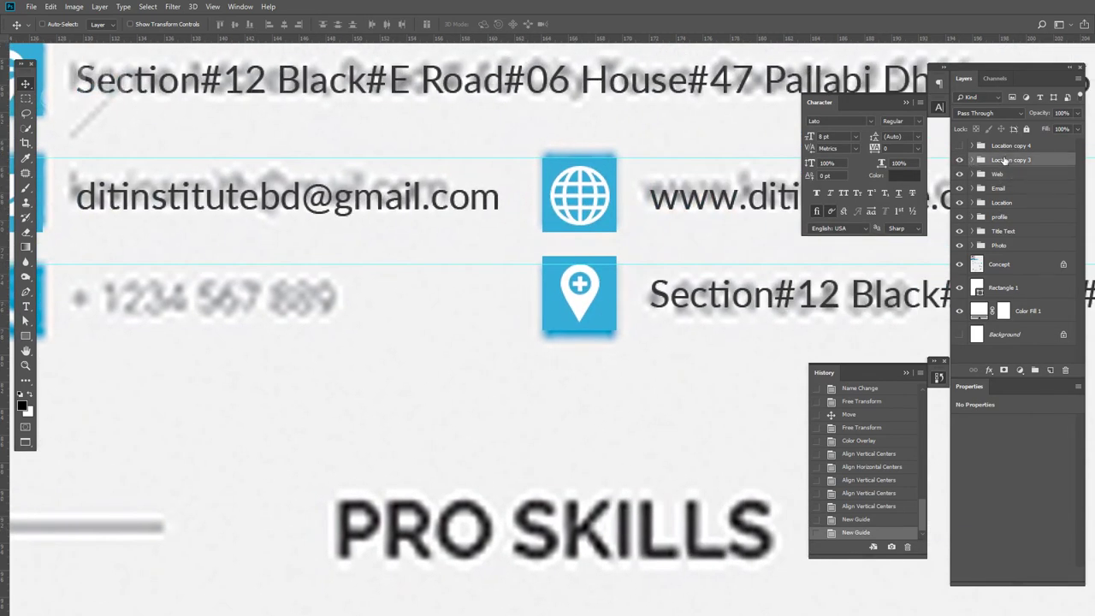
{"action": "left_click", "coordinate": [959, 146]}
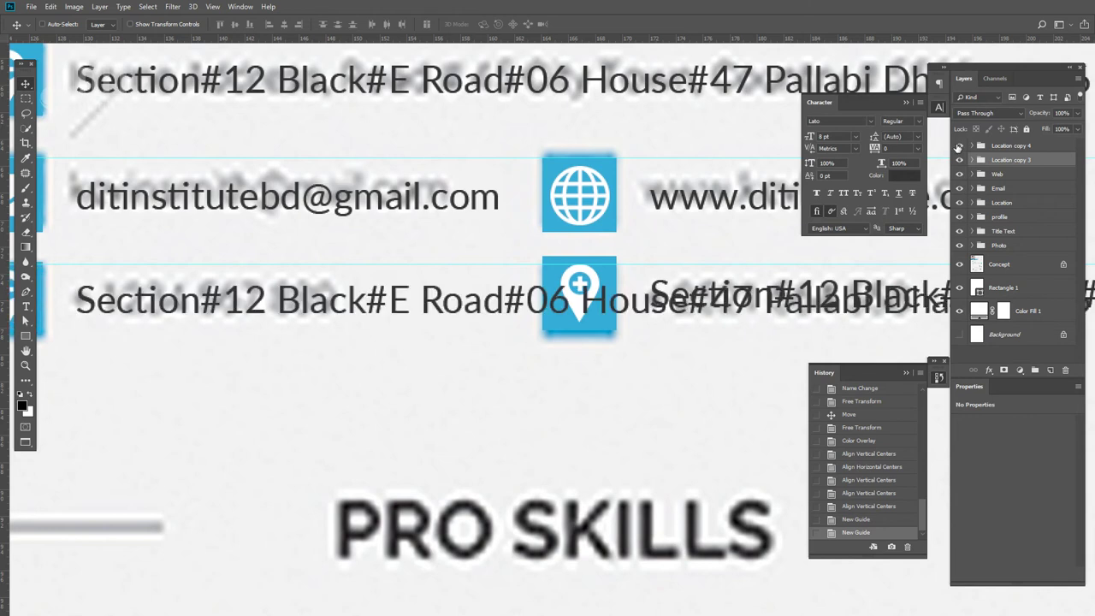
{"action": "left_click", "coordinate": [959, 146]}
{"action": "left_click_drag", "start_coordinate": [546, 307], "coordinate": [669, 321]}
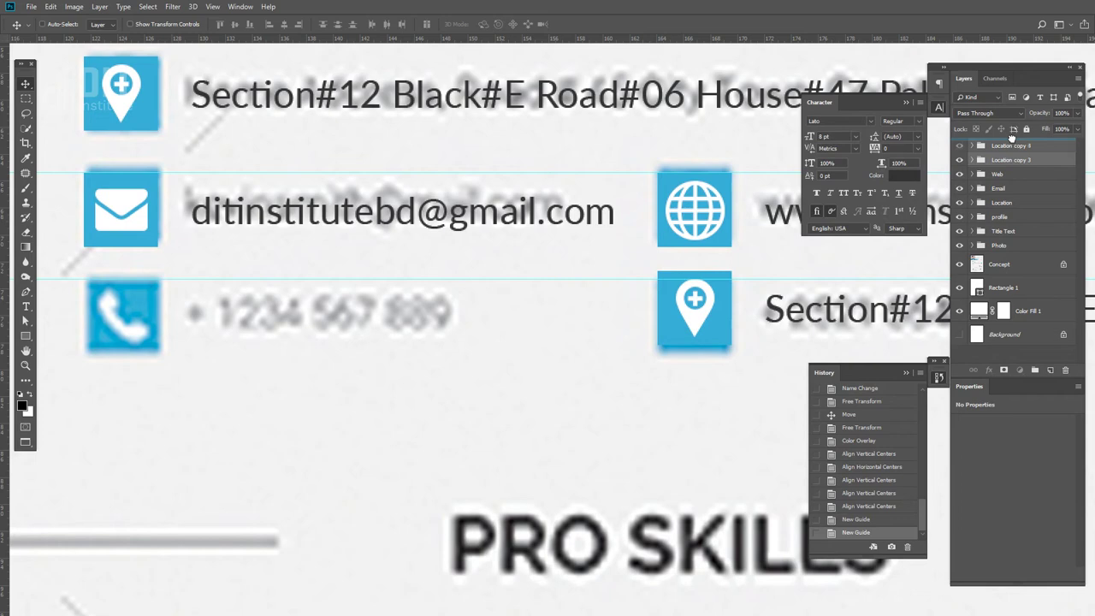
{"action": "key", "text": "ctrl+bracketright"}
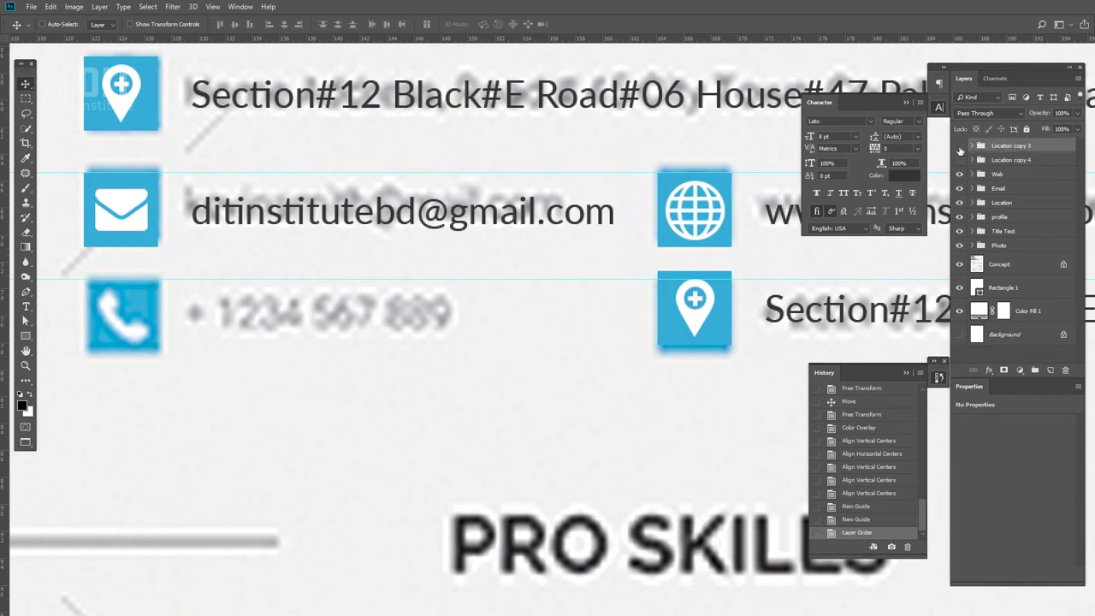
{"action": "left_click", "coordinate": [959, 147]}
{"action": "left_click", "coordinate": [958, 161]}
{"action": "left_click_drag", "start_coordinate": [213, 329], "coordinate": [302, 397]}
{"action": "left_click", "coordinate": [959, 161]}
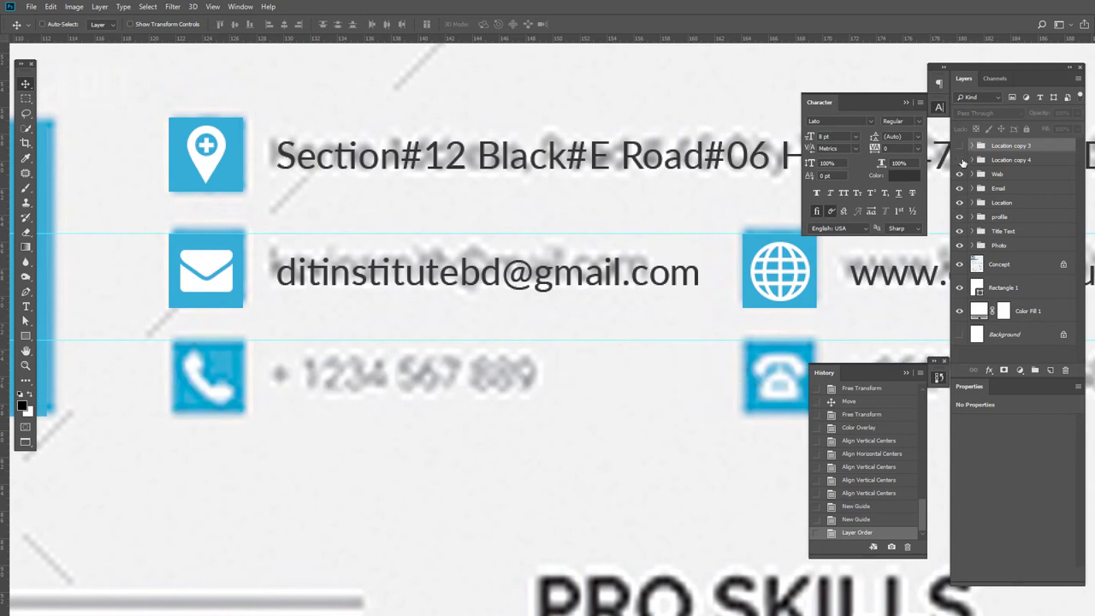
- Rename the Location copy 4 group to Phone
{"action": "left_click", "coordinate": [958, 160]}
{"action": "double_click", "coordinate": [1014, 160]}
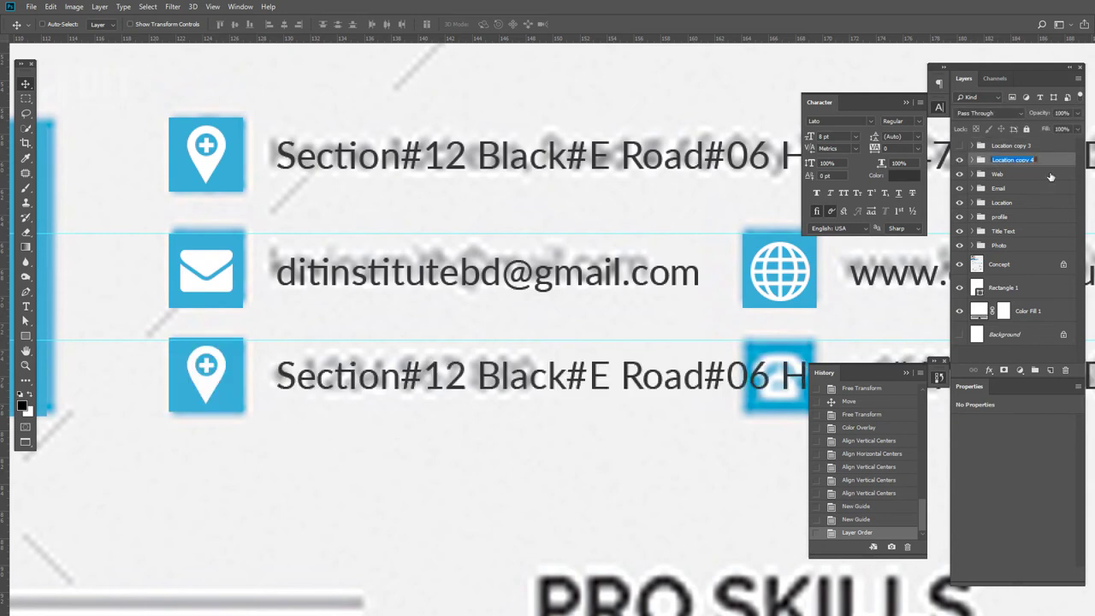
{"action": "type", "text": "Phone"}
{"action": "key", "text": "Return"}
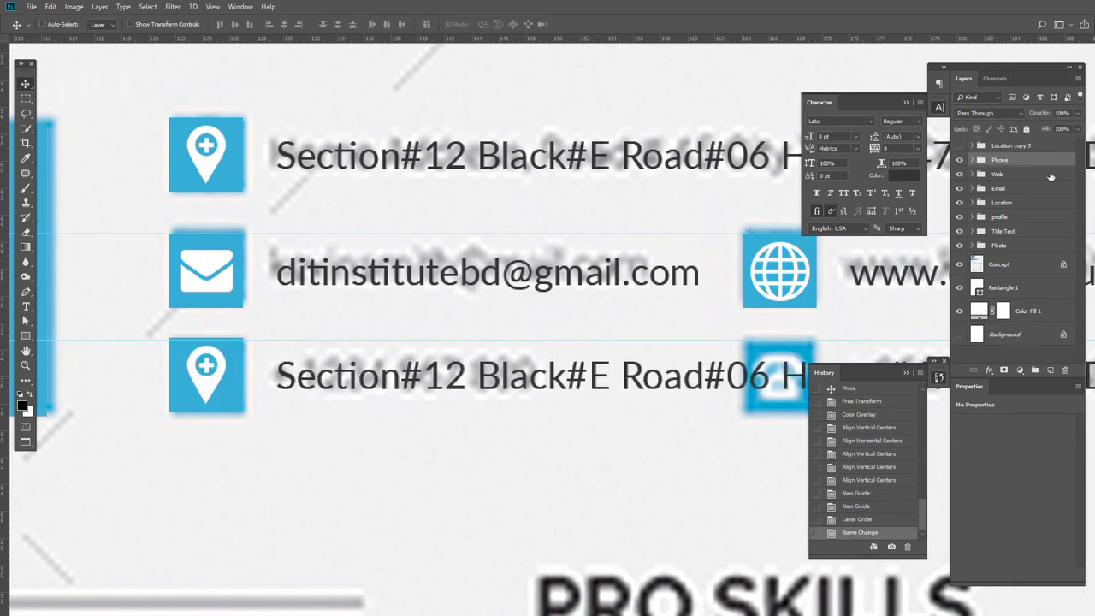
- Replace the third contact line's address text with the phone number
{"action": "left_click", "coordinate": [972, 160]}
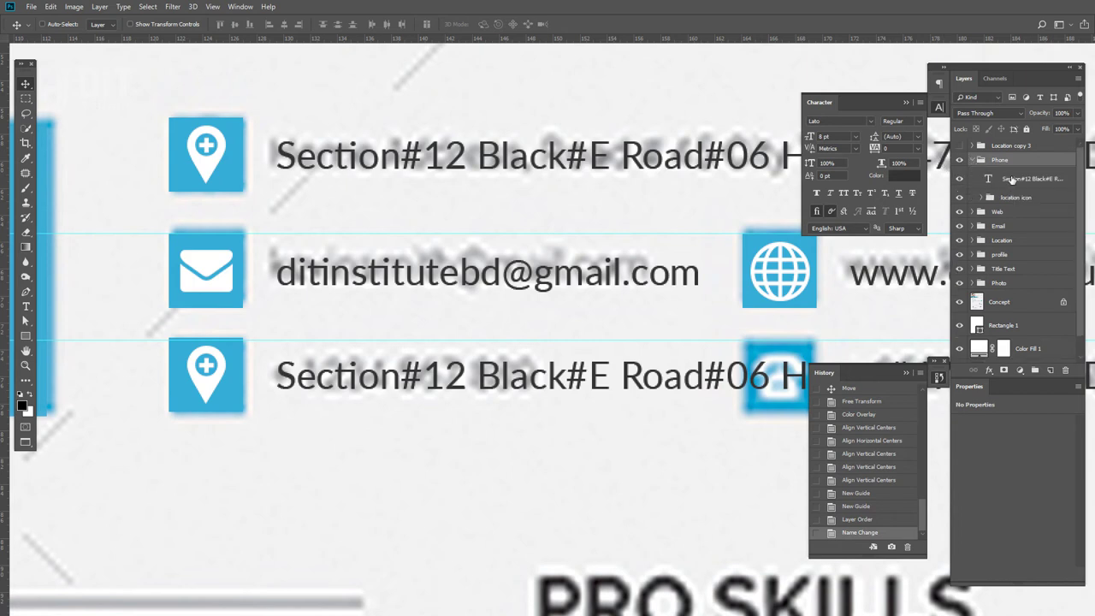
{"action": "left_click", "coordinate": [1012, 178]}
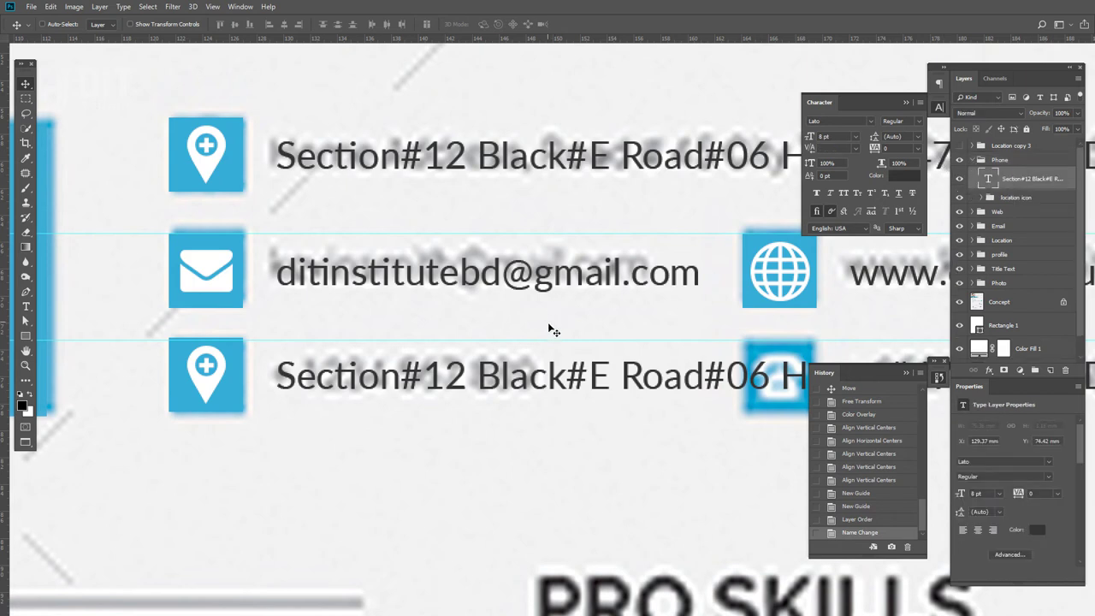
{"action": "key", "text": "t"}
{"action": "left_click", "coordinate": [548, 377]}
{"action": "key", "text": "ctrl+a"}
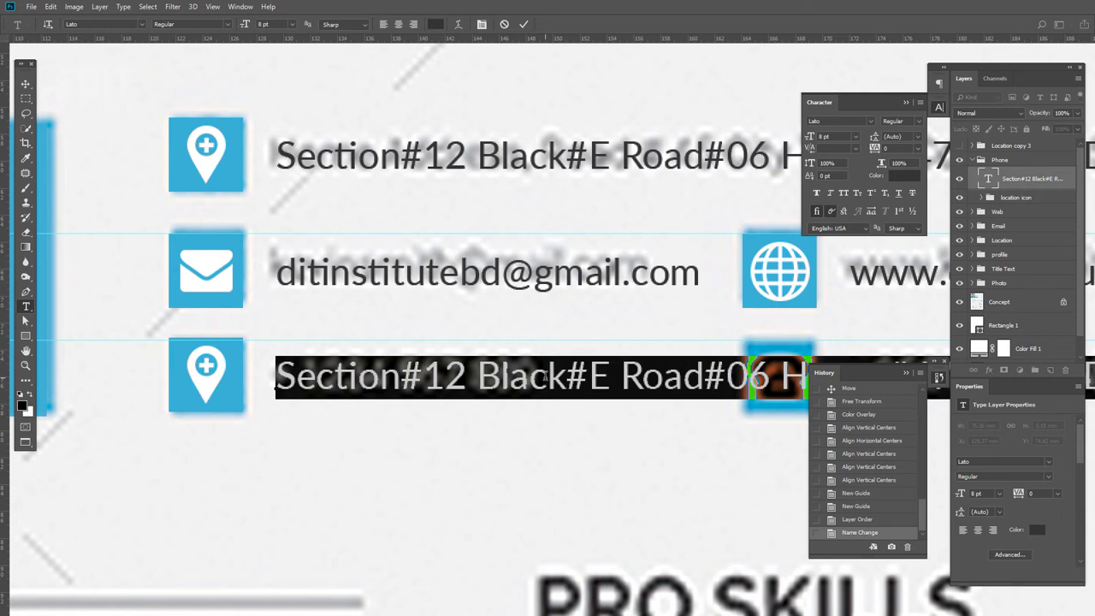
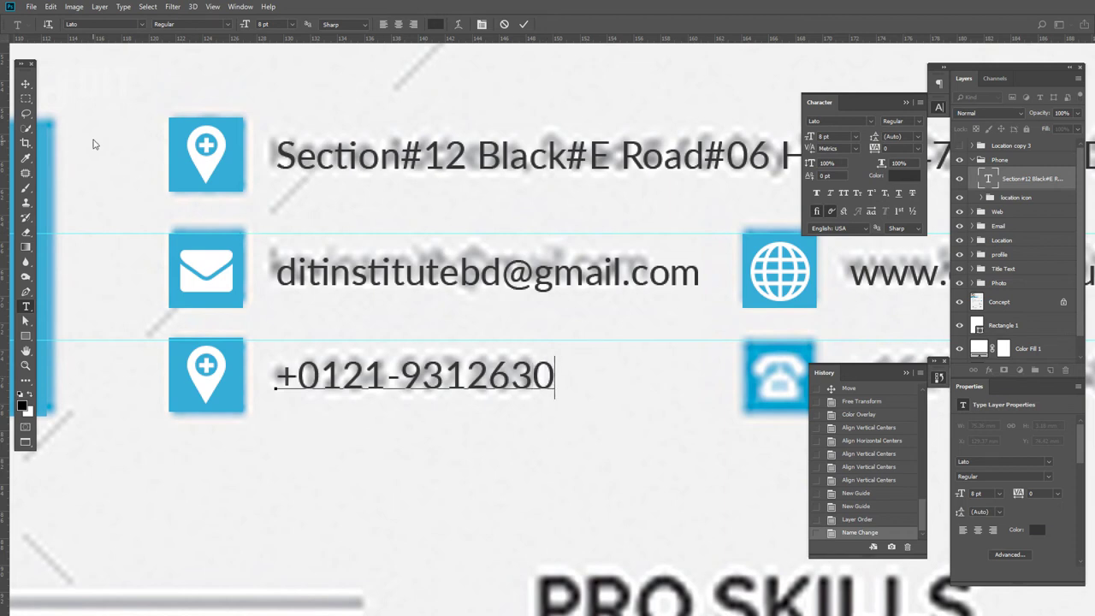
{"action": "left_click", "coordinate": [27, 85]}
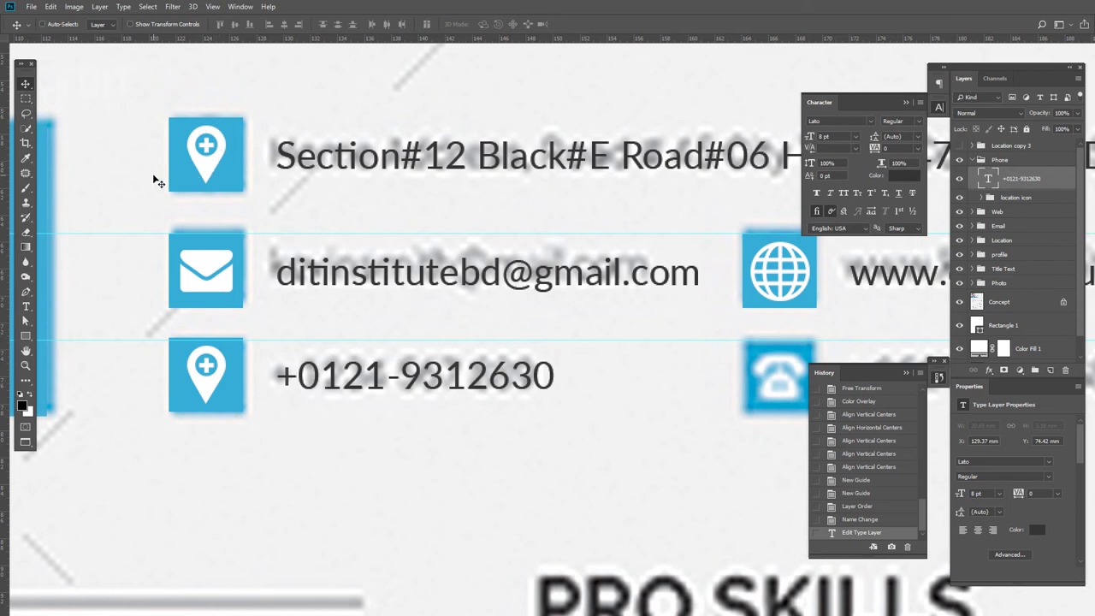
- Rename the icon group to Phone icon, delete its pin, and nudge the Phone row down
{"action": "left_click", "coordinate": [981, 198]}
{"action": "double_click", "coordinate": [1016, 198]}
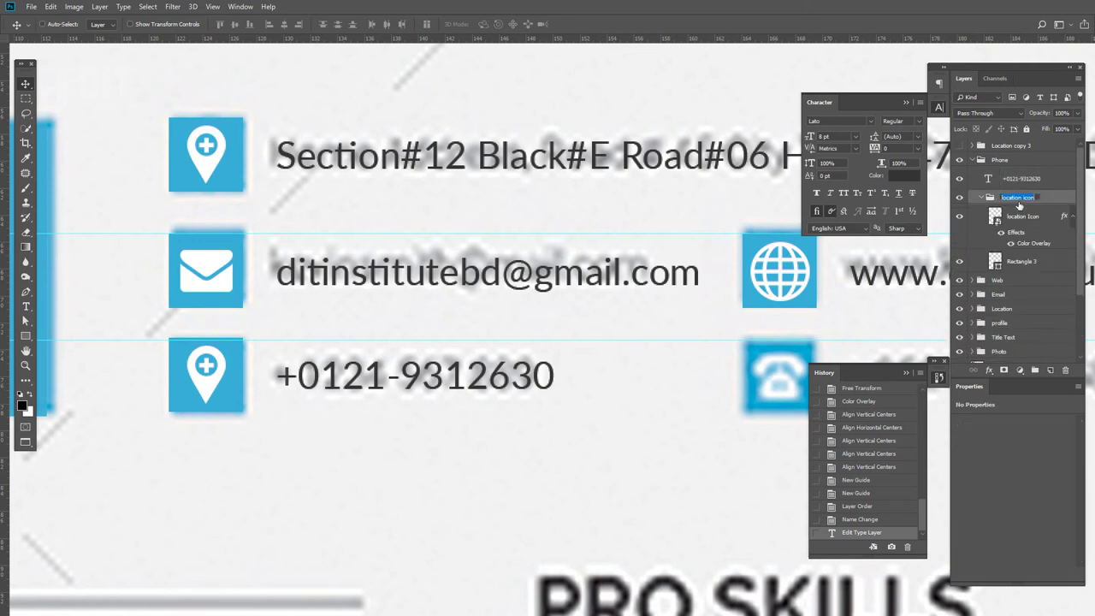
{"action": "key", "text": "Right"}
{"action": "type", "text": "one"}
{"action": "key", "text": "Return"}
{"action": "left_click", "coordinate": [1057, 220]}
{"action": "key", "text": "Delete"}
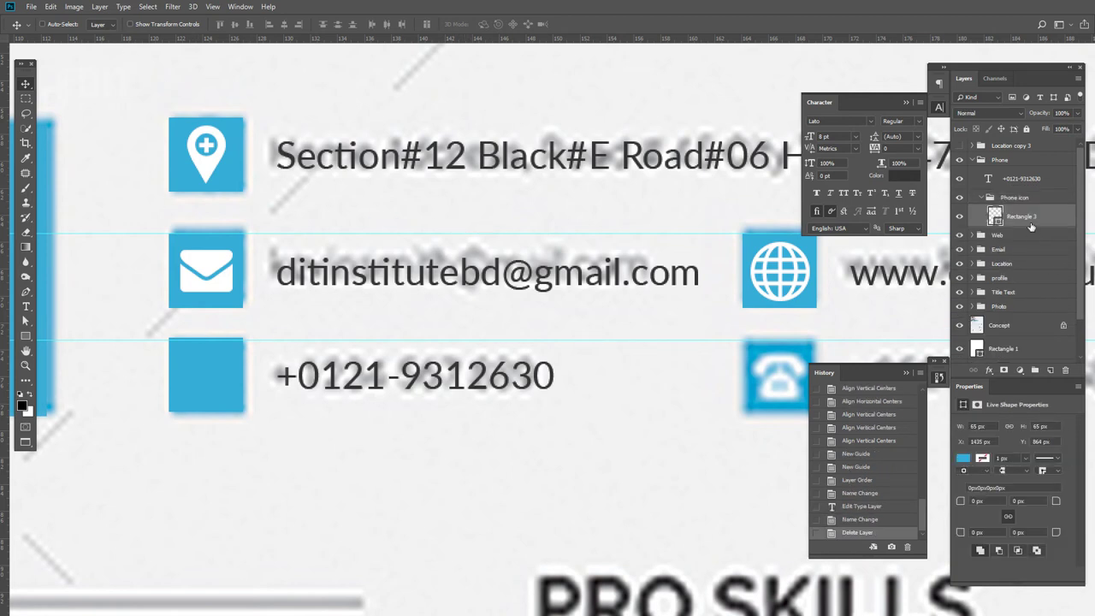
{"action": "left_click", "coordinate": [1020, 198]}
{"action": "left_click", "coordinate": [1011, 161]}
{"action": "key", "text": "Down"}
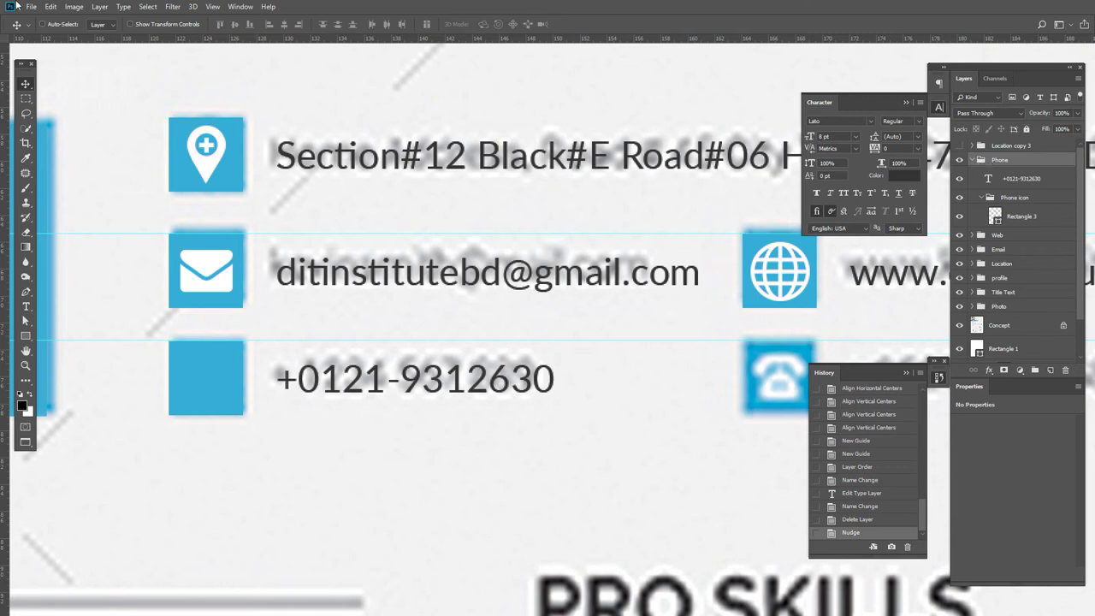
- Close the globe image and copy the old-handphone.png handset into Resume Design
{"action": "left_click", "coordinate": [32, 8]}
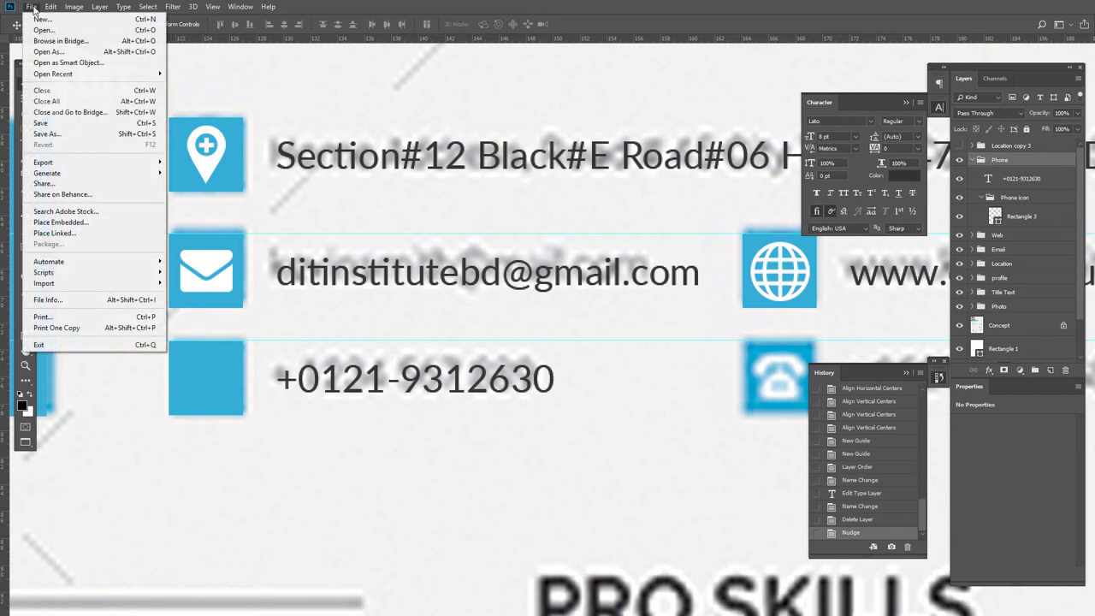
{"action": "left_click", "coordinate": [349, 117]}
{"action": "key", "text": "f"}
{"action": "key", "text": "f"}
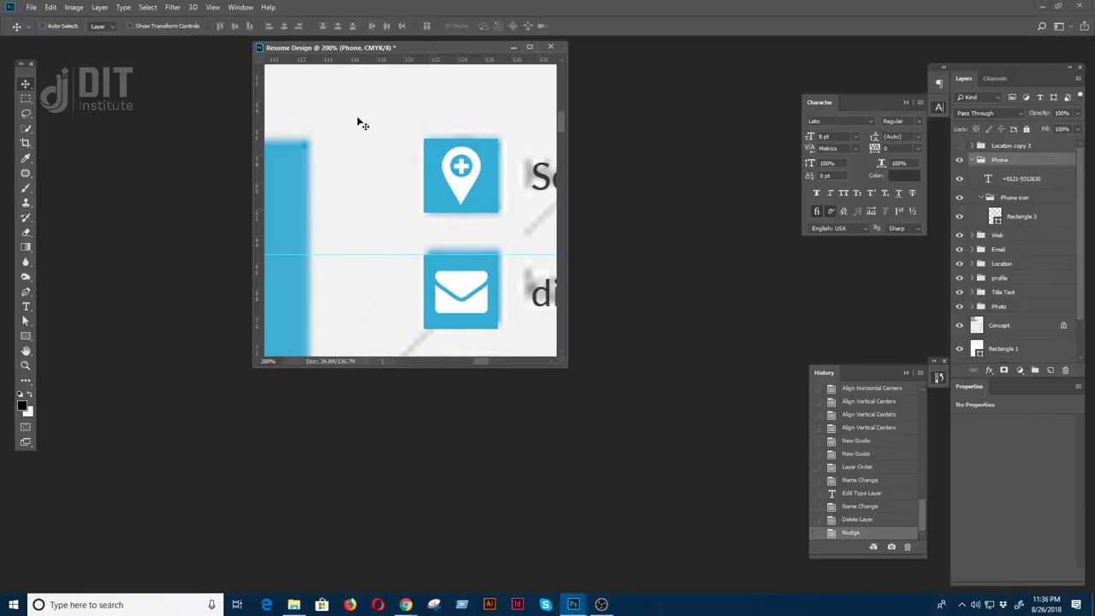
{"action": "left_click", "coordinate": [678, 233]}
{"action": "left_click", "coordinate": [764, 125]}
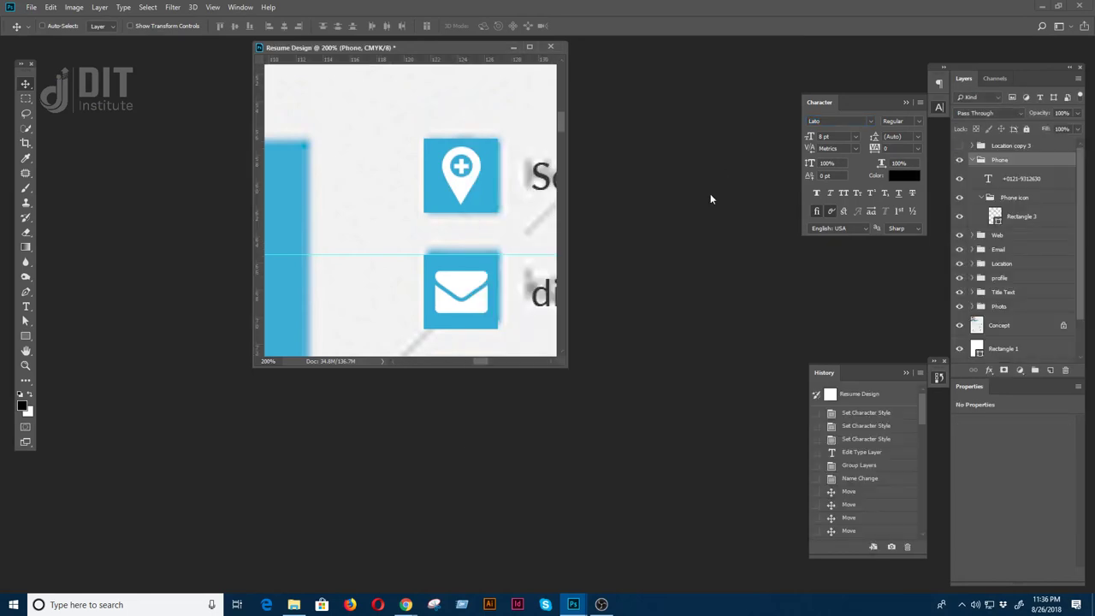
{"action": "key", "text": "ctrl+o"}
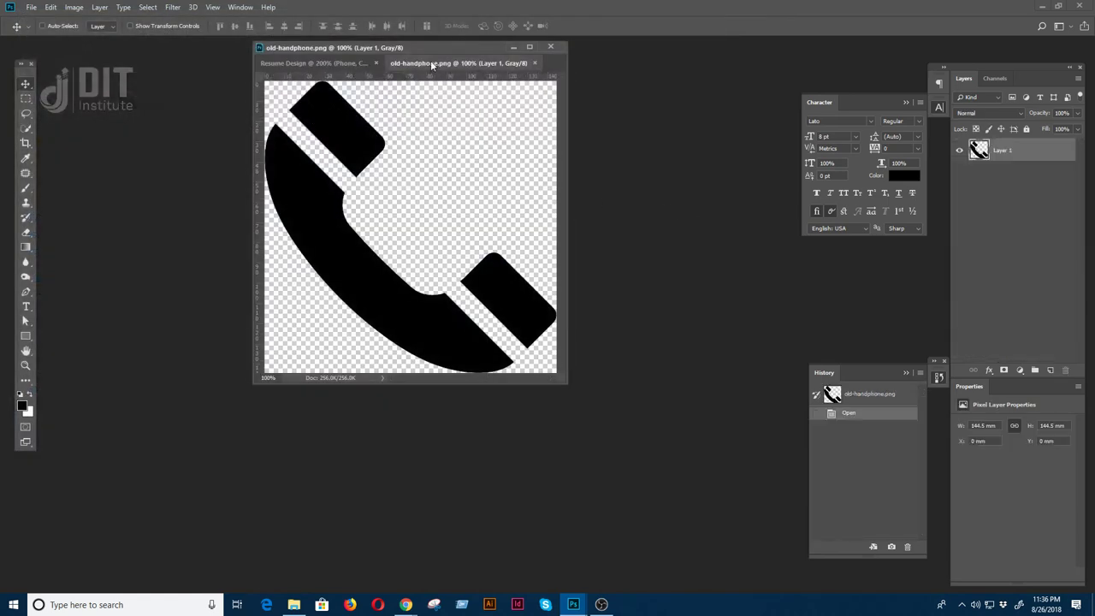
{"action": "left_click_drag", "start_coordinate": [438, 68], "coordinate": [539, 151]}
{"action": "left_click_drag", "start_coordinate": [628, 252], "coordinate": [395, 298]}
{"action": "key", "text": "f"}
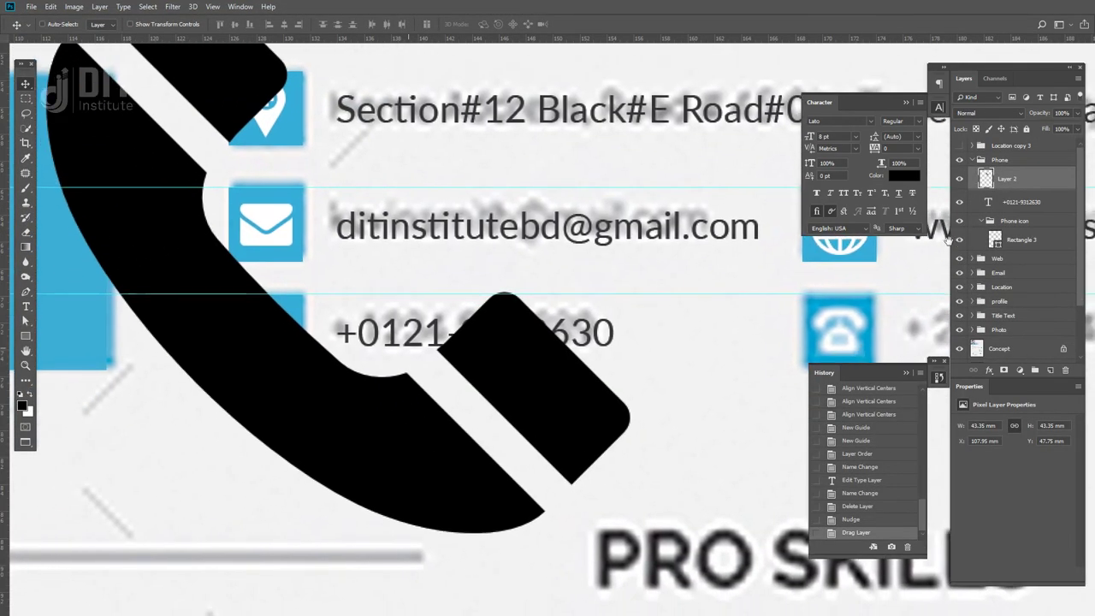
- Make the handset a smart object named Phone and scale it to about 4.3 mm
{"action": "right_click", "coordinate": [1006, 189]}
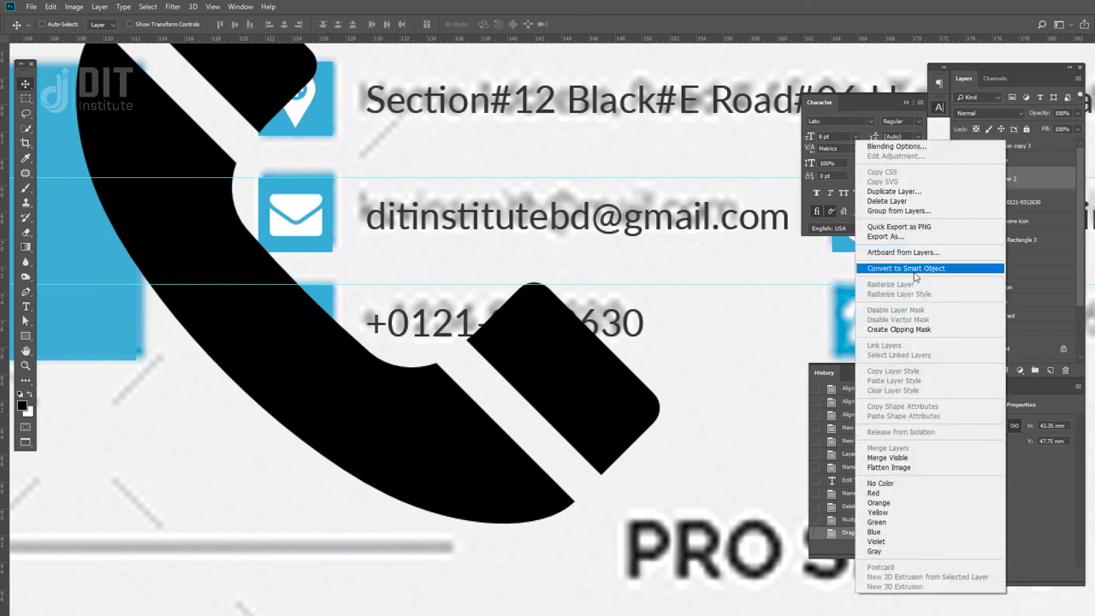
{"action": "left_click", "coordinate": [922, 273]}
{"action": "double_click", "coordinate": [1005, 179]}
{"action": "type", "text": "Phone"}
{"action": "key", "text": "Return"}
{"action": "key", "text": "ctrl+t"}
{"action": "left_click_drag", "start_coordinate": [655, 519], "coordinate": [306, 345]}
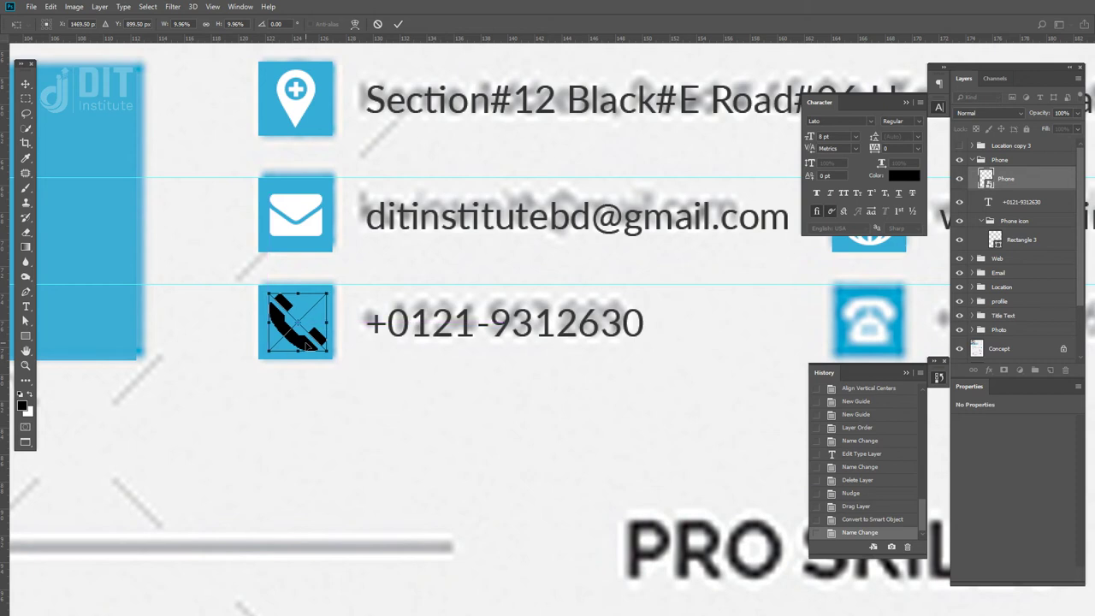
{"action": "key", "text": "Return"}
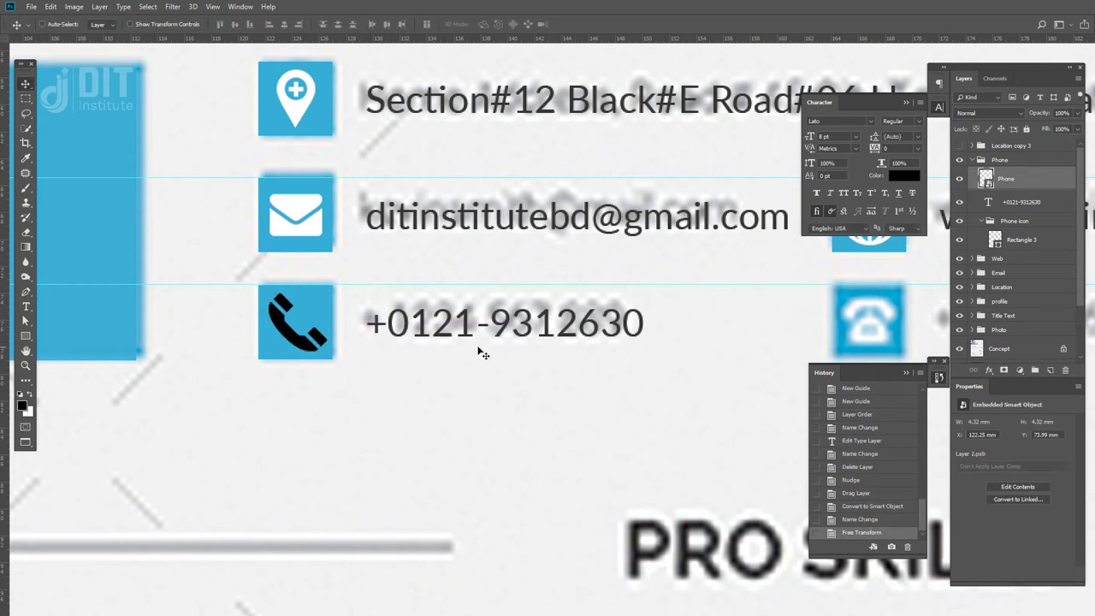
- Give the Phone handset layer a white Color Overlay
{"action": "left_click", "coordinate": [902, 176]}
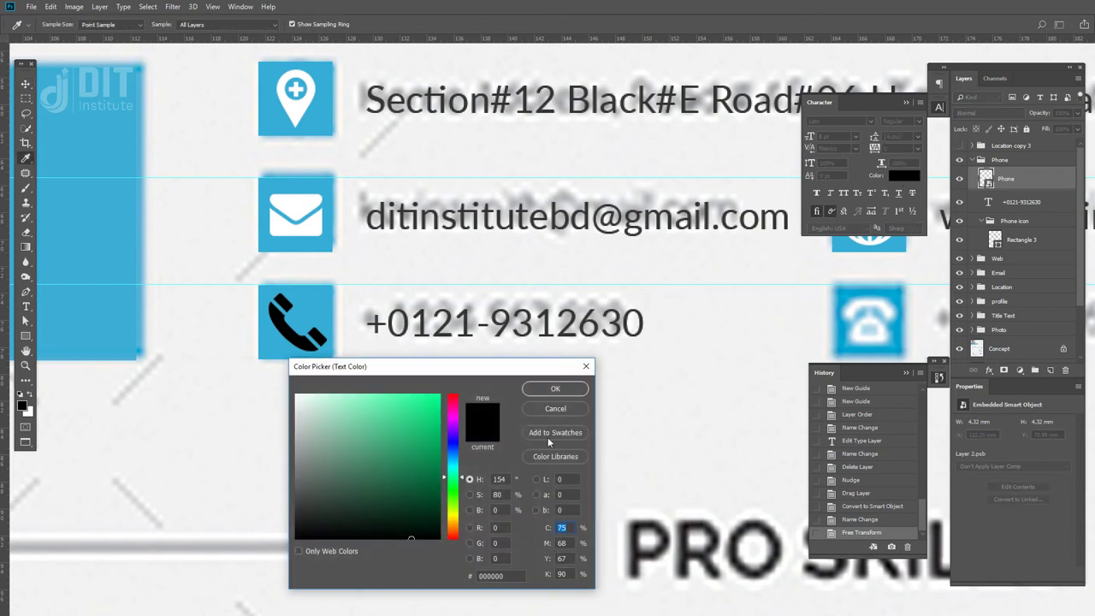
{"action": "left_click", "coordinate": [584, 410]}
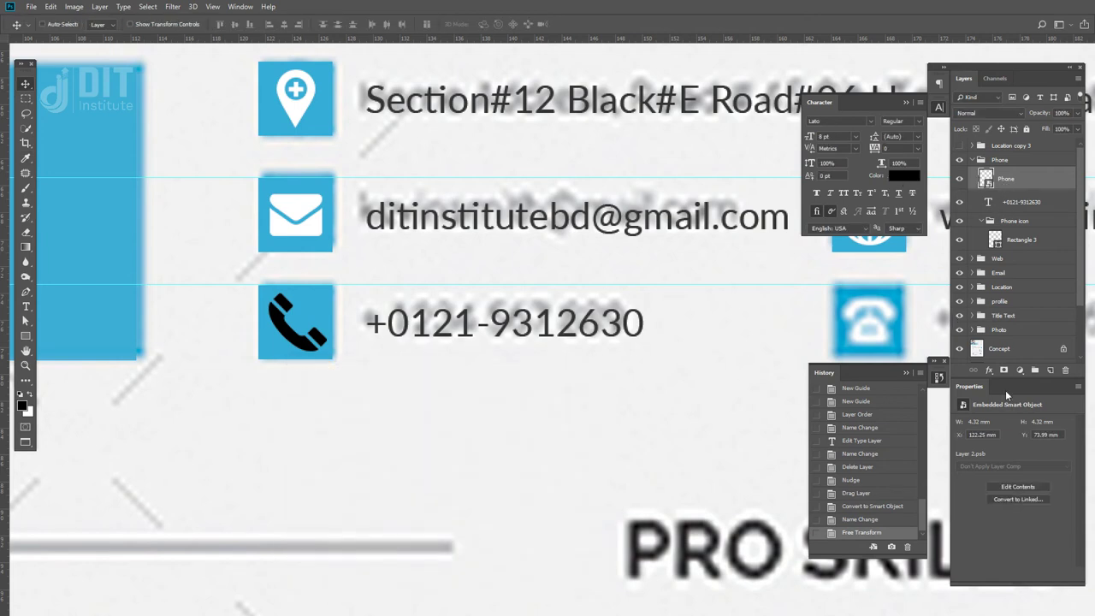
{"action": "left_click", "coordinate": [988, 371]}
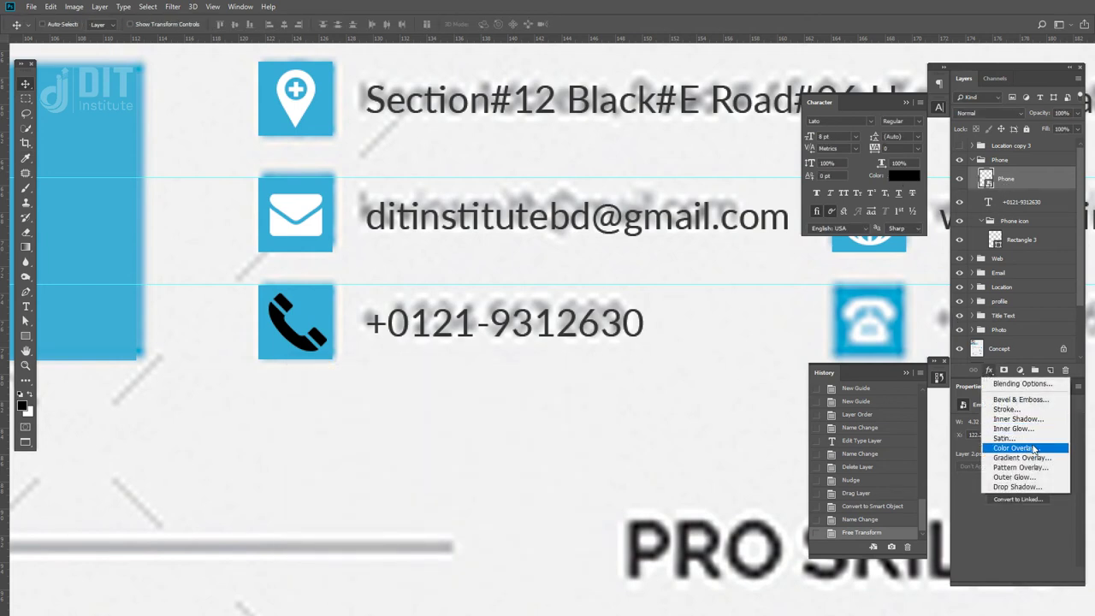
{"action": "left_click", "coordinate": [1022, 448]}
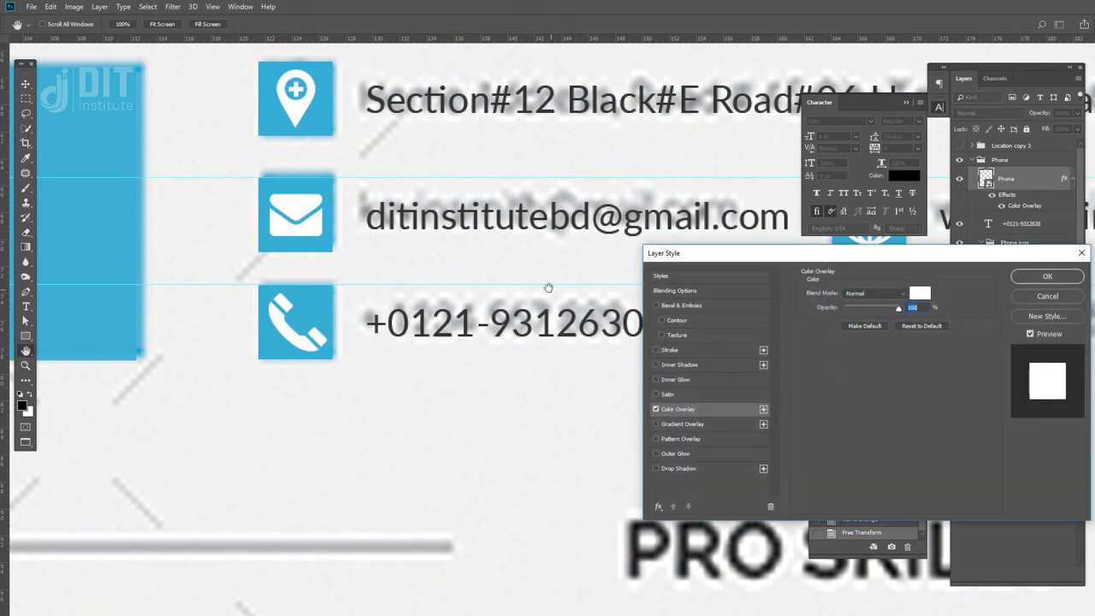
{"action": "left_click", "coordinate": [1045, 276]}
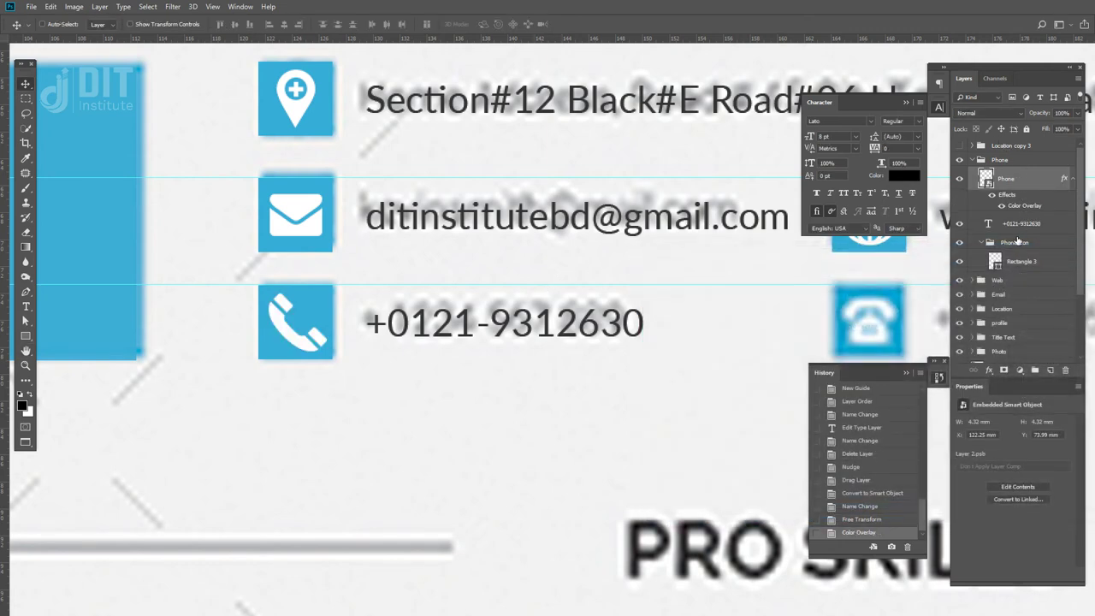
- Move the Phone layer into the Phone icon group and centre it on Rectangle 3
{"action": "left_click", "coordinate": [972, 160]}
{"action": "left_click", "coordinate": [971, 160]}
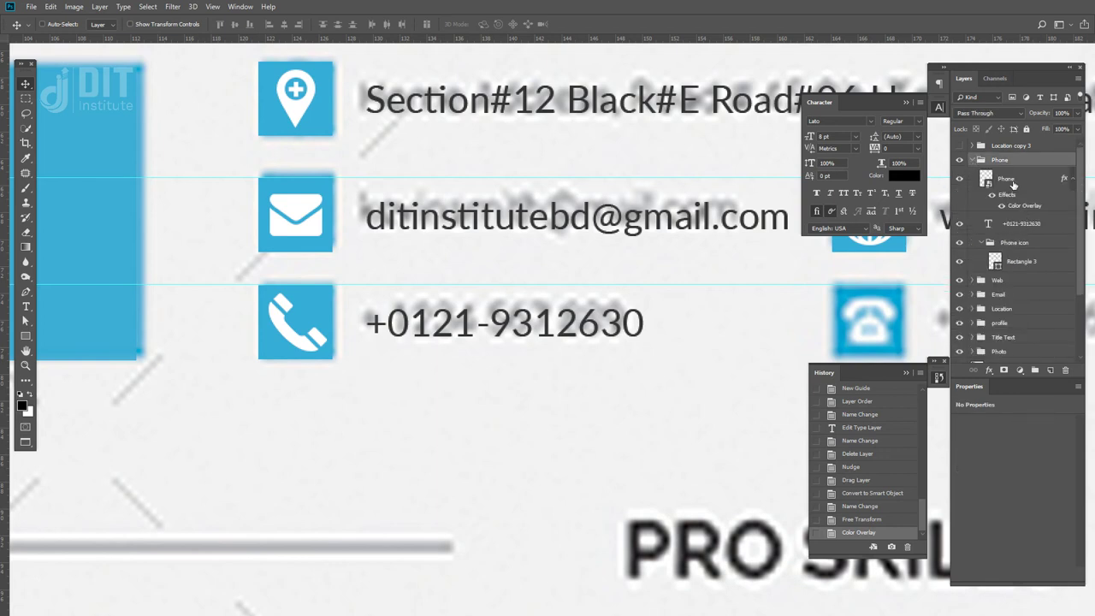
{"action": "left_click", "coordinate": [1014, 184]}
{"action": "left_click", "coordinate": [1013, 263]}
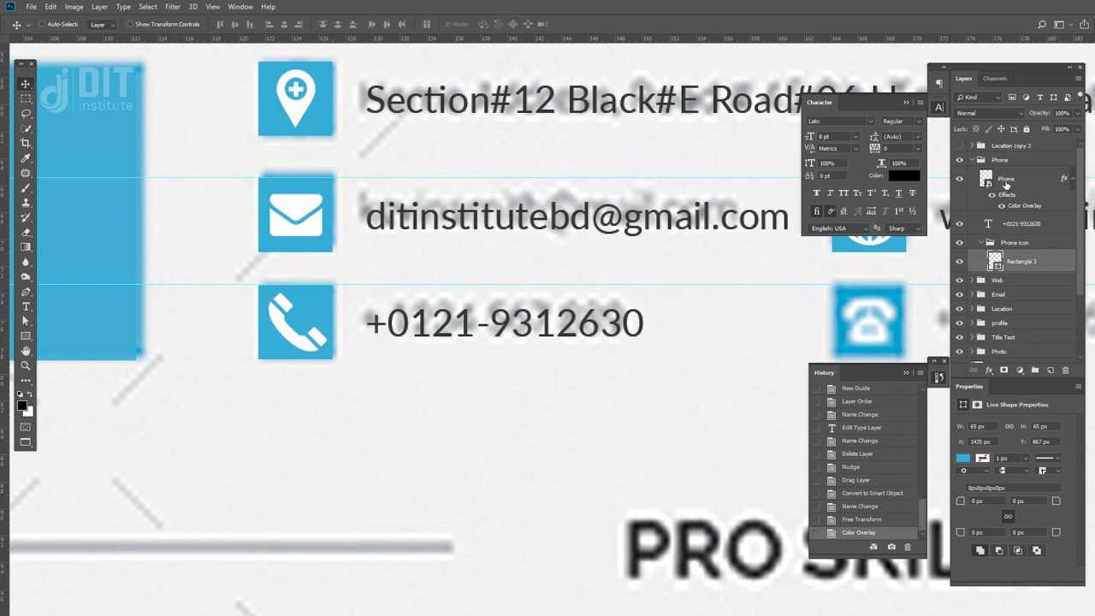
{"action": "left_click_drag", "start_coordinate": [1006, 183], "coordinate": [1025, 255]}
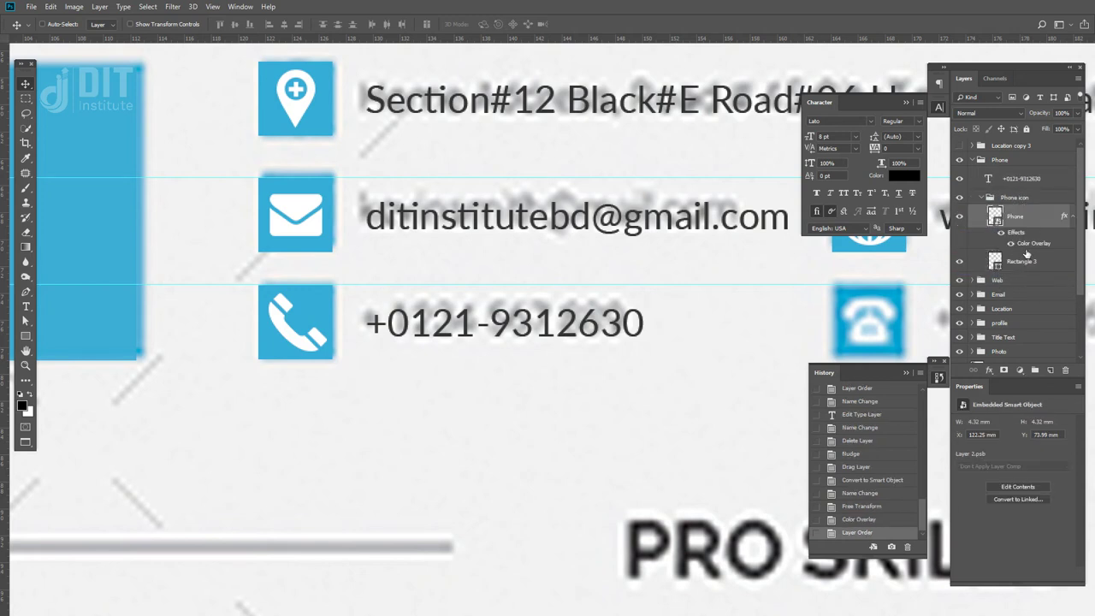
{"action": "left_click", "coordinate": [1026, 267], "text": "shift"}
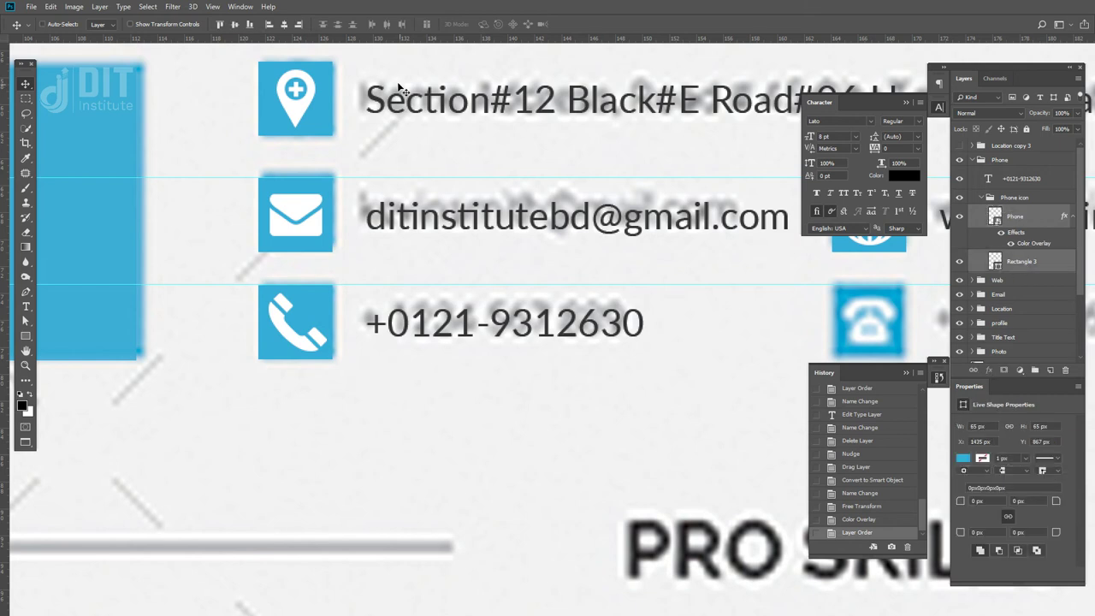
{"action": "left_click", "coordinate": [234, 24]}
{"action": "left_click", "coordinate": [283, 25]}
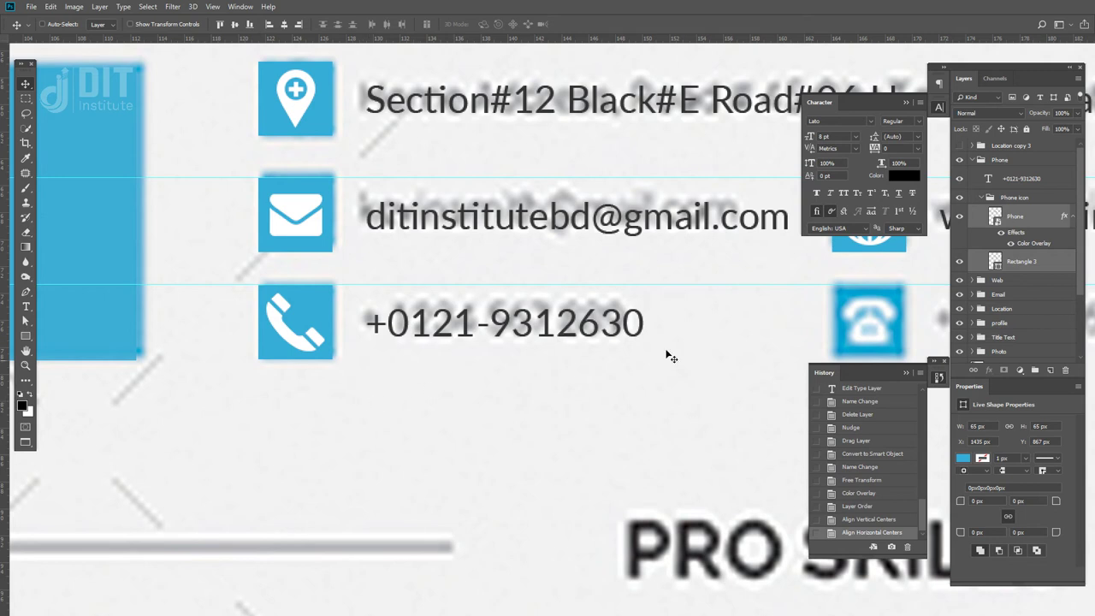
{"action": "left_click", "coordinate": [981, 199]}
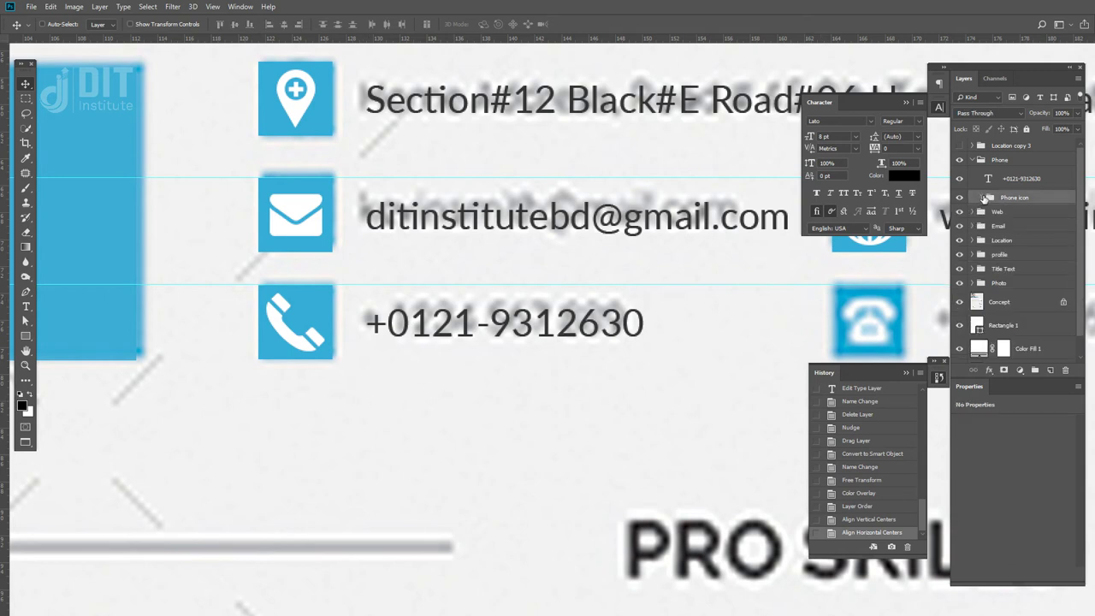
- Rename the Location copy 3 group to Office Phone
{"action": "left_click", "coordinate": [972, 161]}
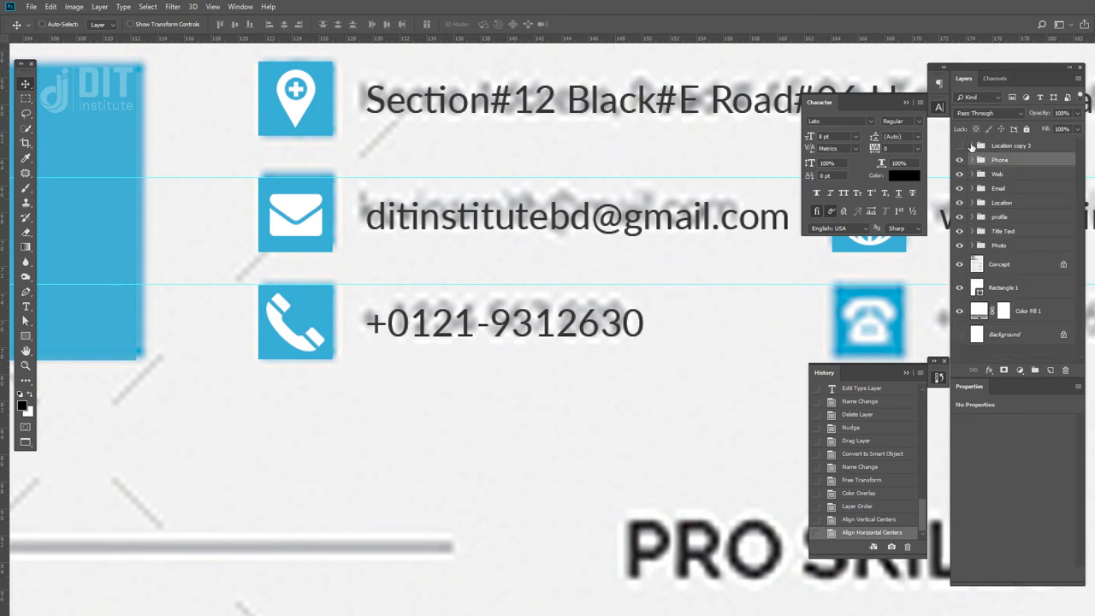
{"action": "left_click", "coordinate": [959, 146]}
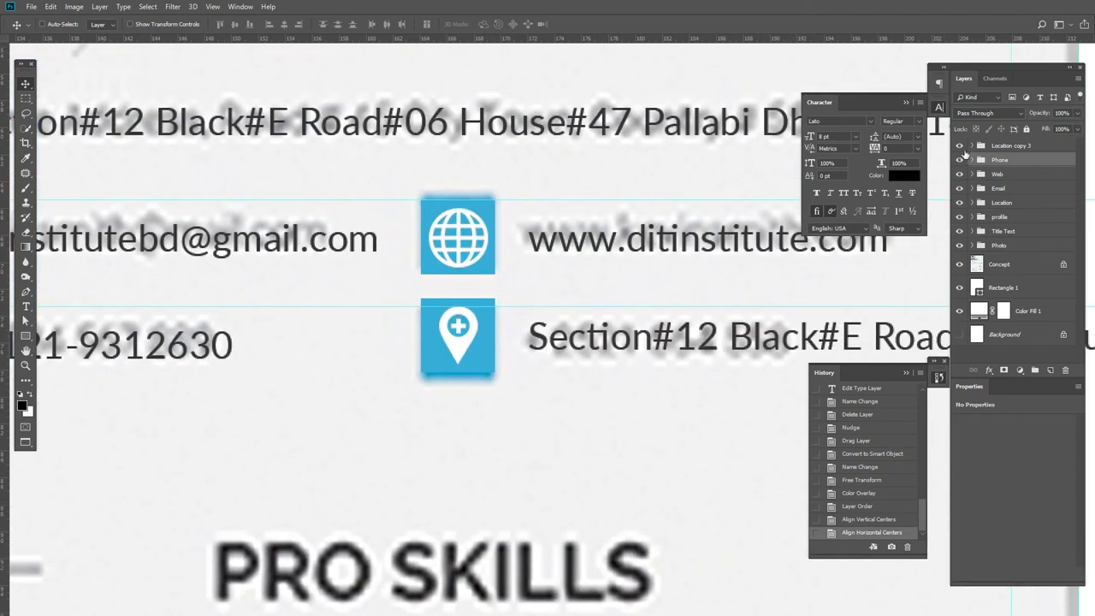
{"action": "left_click", "coordinate": [959, 146]}
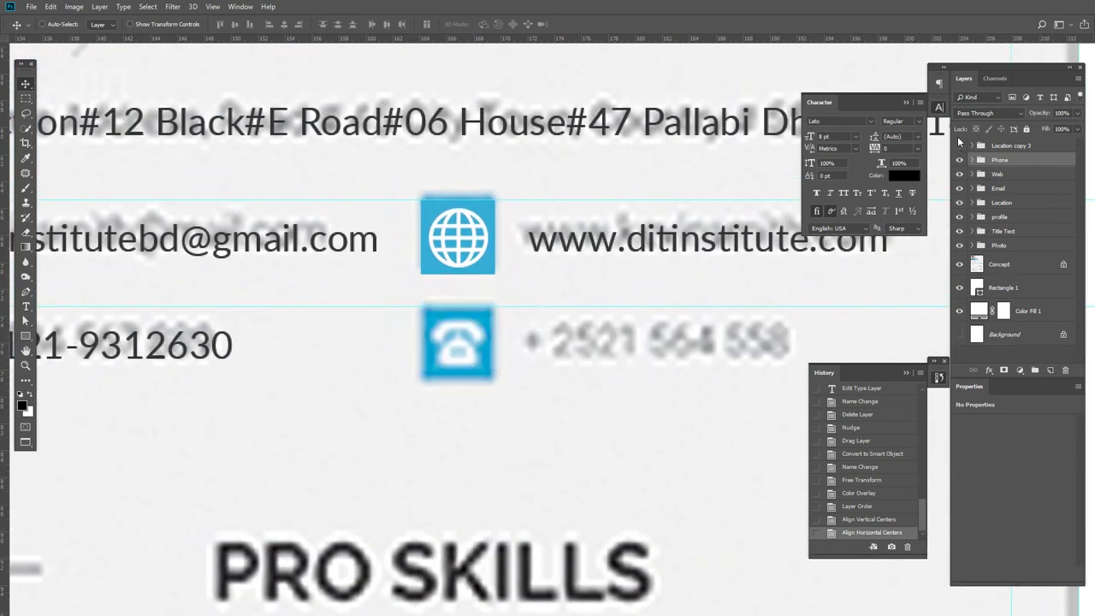
{"action": "left_click", "coordinate": [959, 146]}
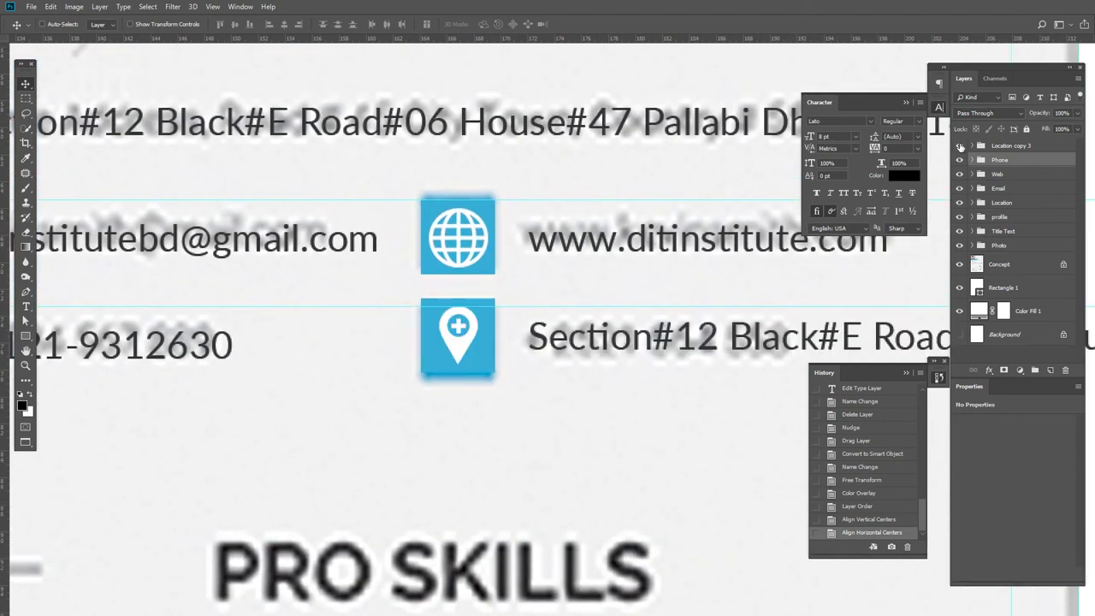
{"action": "left_click", "coordinate": [959, 146]}
{"action": "left_click", "coordinate": [959, 146]}
{"action": "double_click", "coordinate": [1002, 145]}
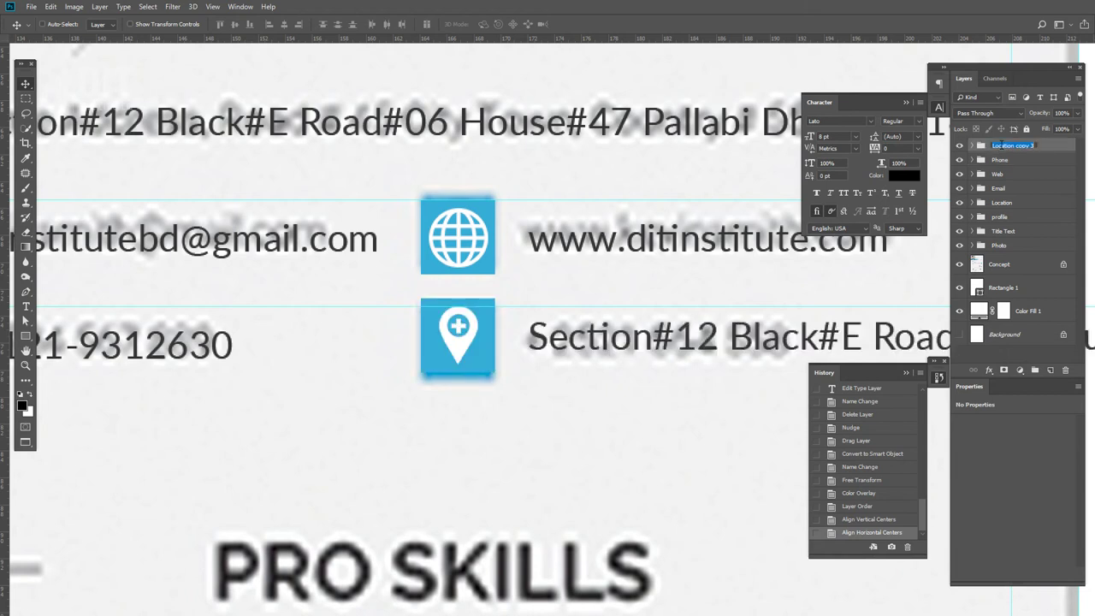
{"action": "type", "text": "Home"}
{"action": "key", "text": "Return"}
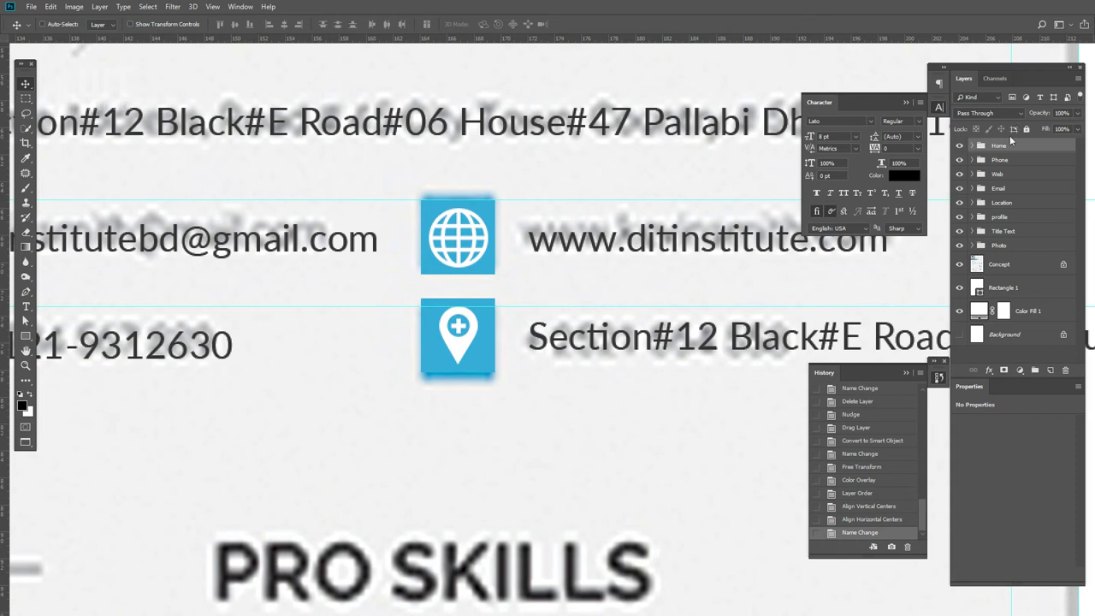
{"action": "double_click", "coordinate": [997, 147]}
{"action": "type", "text": "Phone"}
{"action": "key", "text": "ctrl+a"}
{"action": "type", "text": "Office Phone"}
{"action": "key", "text": "Return"}
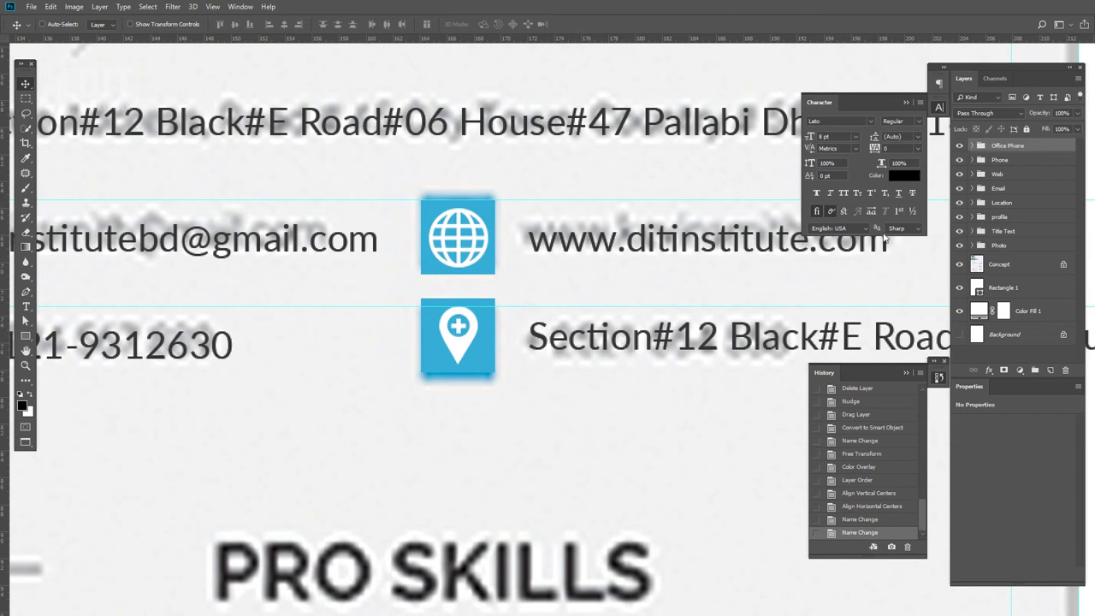
- Delete the pin icon from the Office Phone location icon group
{"action": "left_click", "coordinate": [970, 147]}
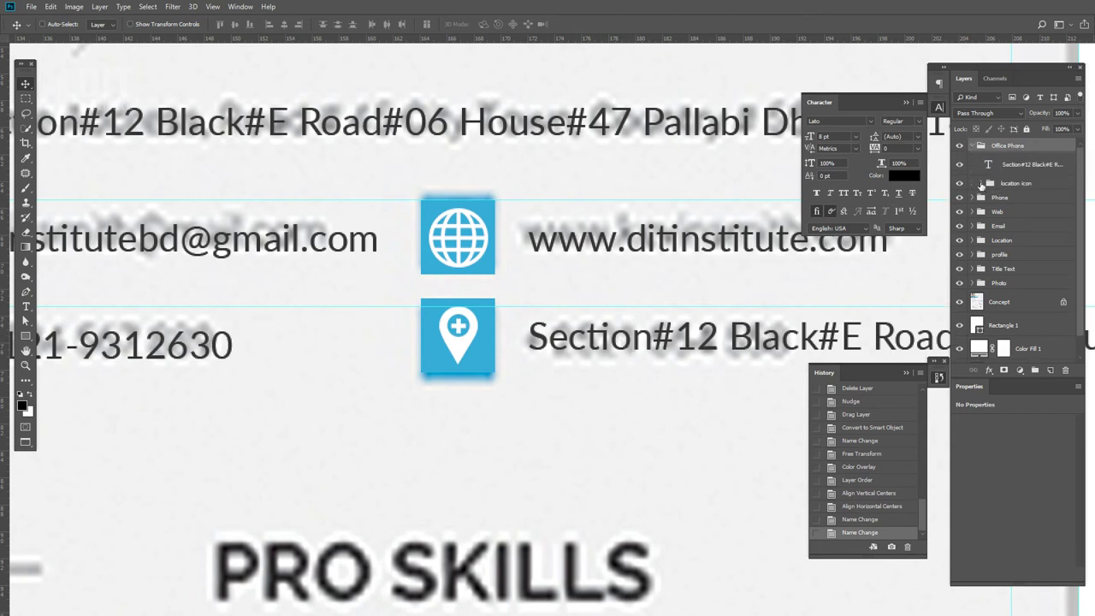
{"action": "left_click", "coordinate": [981, 185]}
{"action": "left_click", "coordinate": [1014, 202]}
{"action": "key", "text": "Delete"}
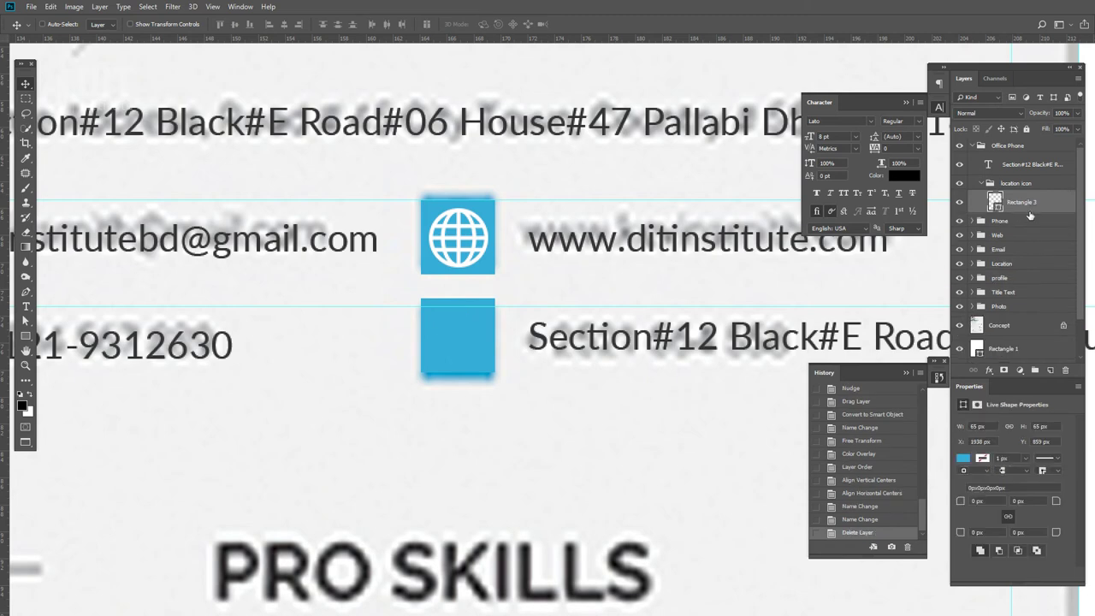
- Close the handset image and copy old-typical-phone.png into Resume Design
{"action": "key", "text": "f"}
{"action": "key", "text": "f"}
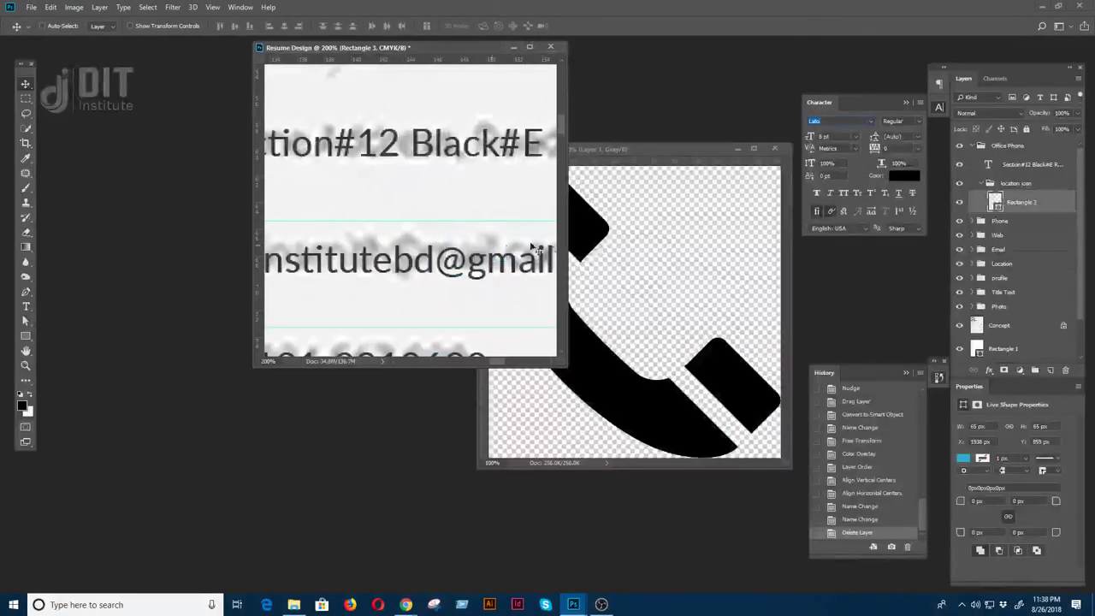
{"action": "left_click", "coordinate": [699, 218]}
{"action": "left_click", "coordinate": [774, 148]}
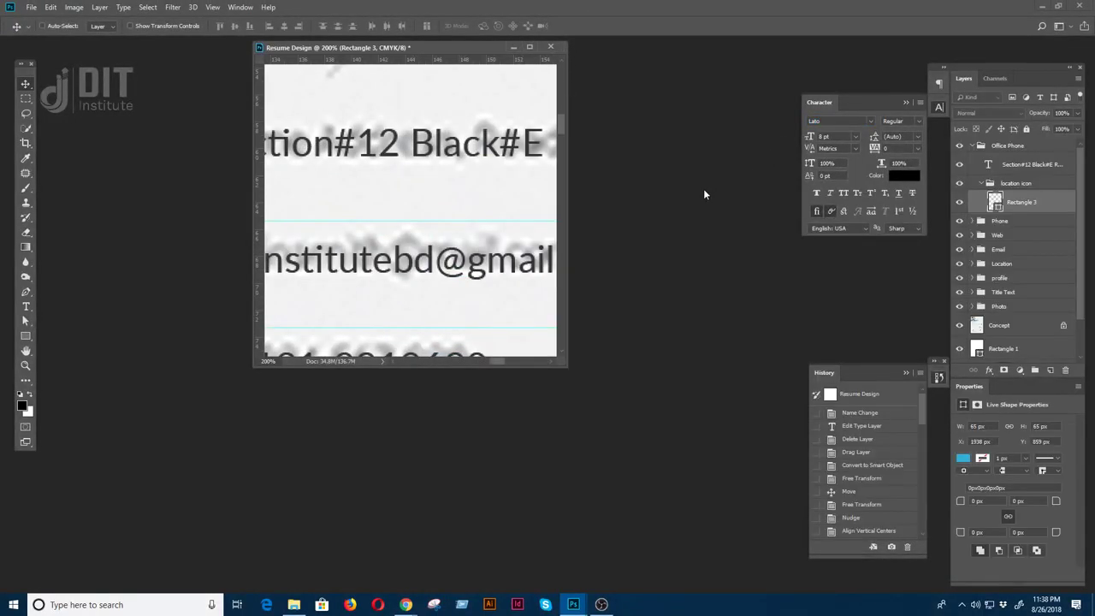
{"action": "key", "text": "ctrl+o"}
{"action": "double_click", "coordinate": [384, 93]}
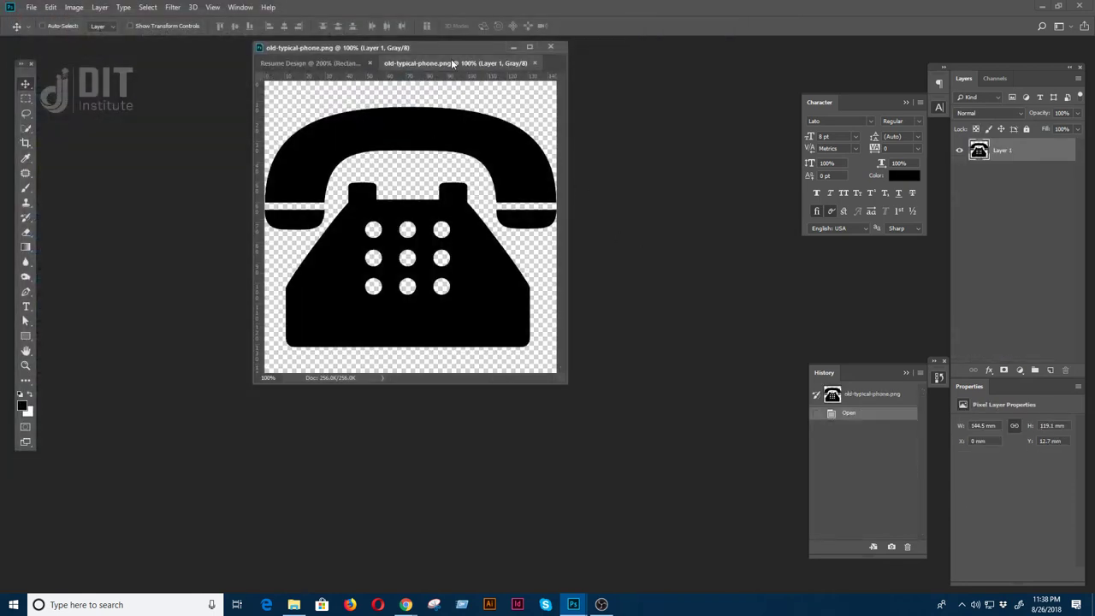
{"action": "left_click_drag", "start_coordinate": [454, 65], "coordinate": [513, 171]}
{"action": "left_click_drag", "start_coordinate": [656, 283], "coordinate": [396, 244]}
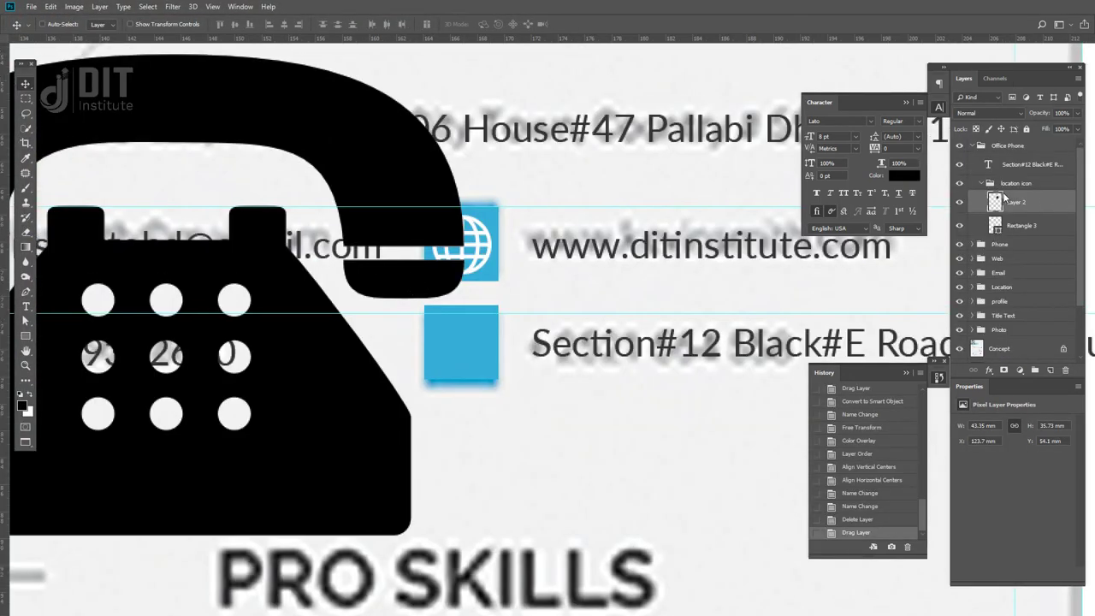
- Convert the desk phone layer into a smart object named Web
{"action": "right_click", "coordinate": [1003, 197]}
{"action": "left_click", "coordinate": [928, 267]}
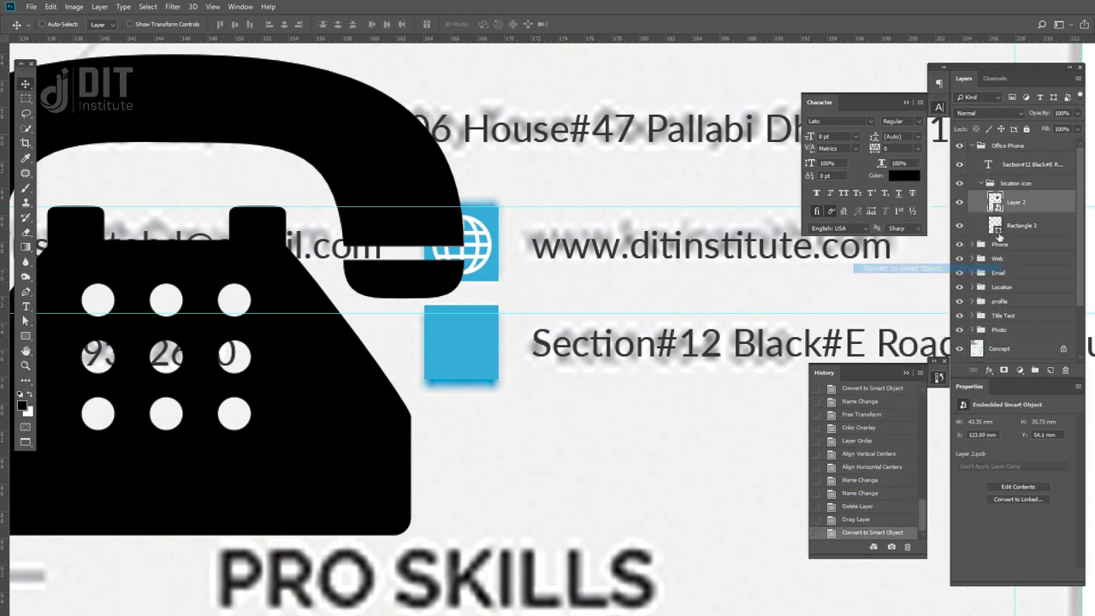
{"action": "double_click", "coordinate": [1031, 201]}
{"action": "type", "text": "We"}
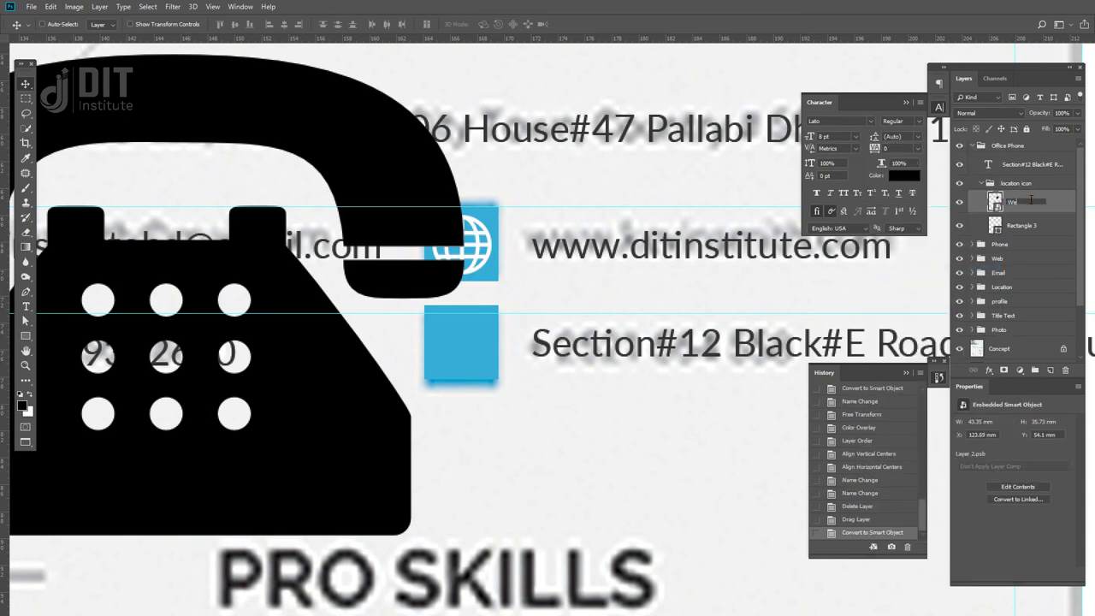
{"action": "type", "text": "b"}
{"action": "key", "text": "Return"}
- Shrink the Web icon to about 4 mm and set it on the empty blue square
{"action": "key", "text": "ctrl+minus"}
{"action": "key", "text": "ctrl+minus"}
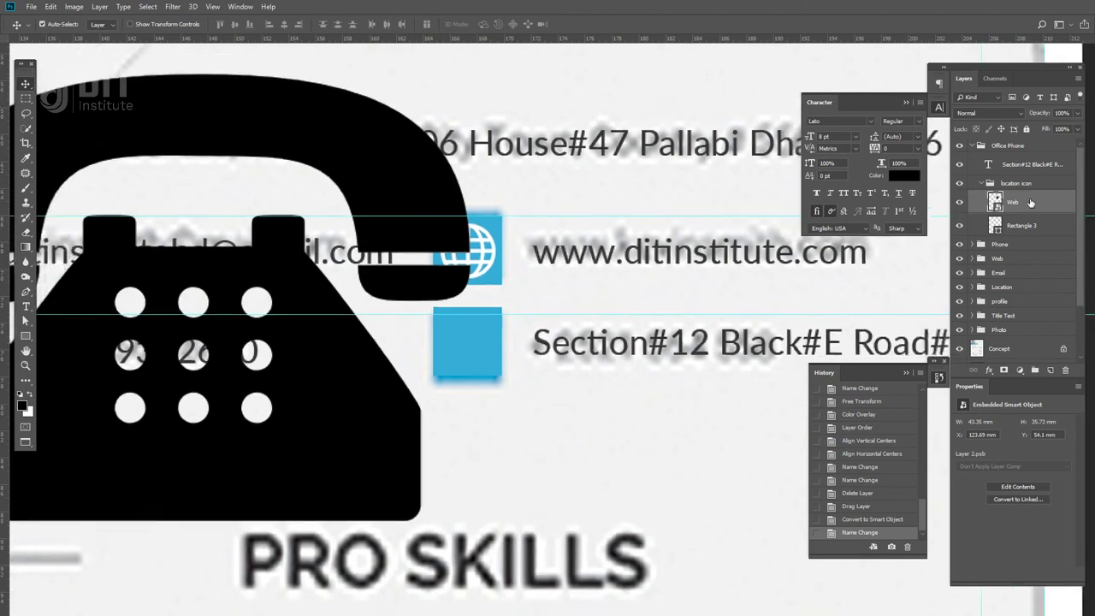
{"action": "key", "text": "ctrl+t"}
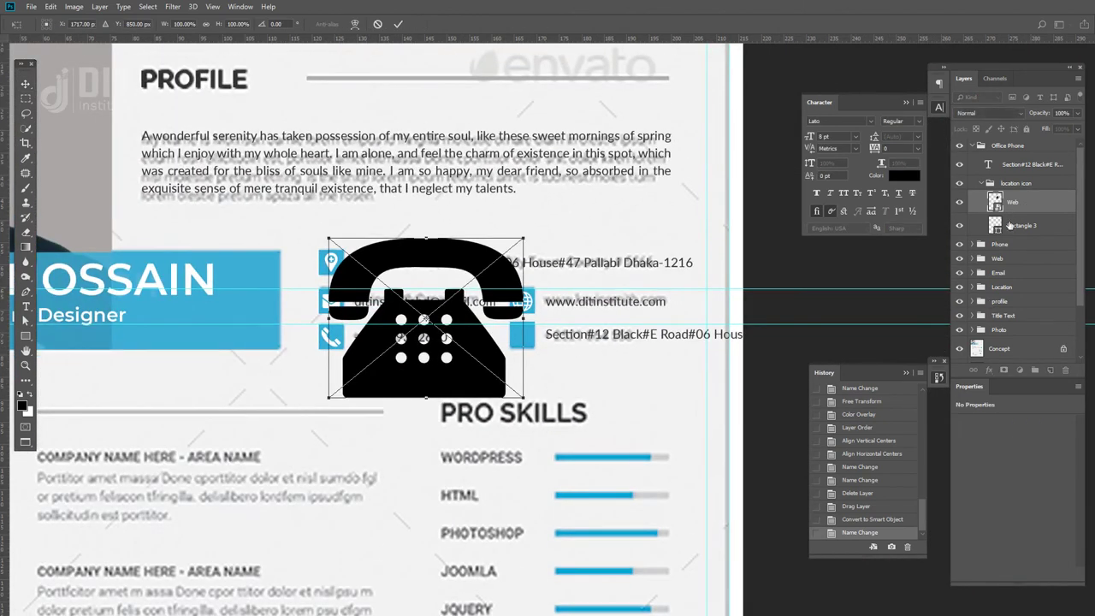
{"action": "left_click_drag", "start_coordinate": [524, 239], "coordinate": [449, 299]}
{"action": "key", "text": "Return"}
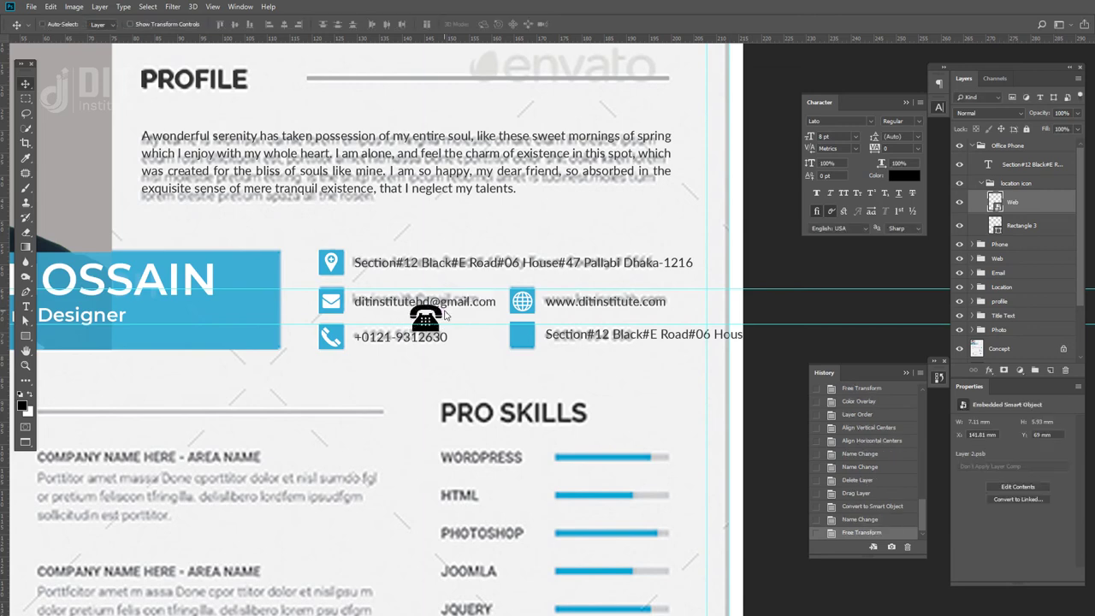
{"action": "key", "text": "ctrl+plus"}
{"action": "left_click_drag", "start_coordinate": [373, 331], "coordinate": [537, 359]}
{"action": "key", "text": "ctrl+t"}
{"action": "left_click_drag", "start_coordinate": [545, 314], "coordinate": [479, 353]}
{"action": "key", "text": "Return"}
{"action": "key", "text": "ctrl+plus"}
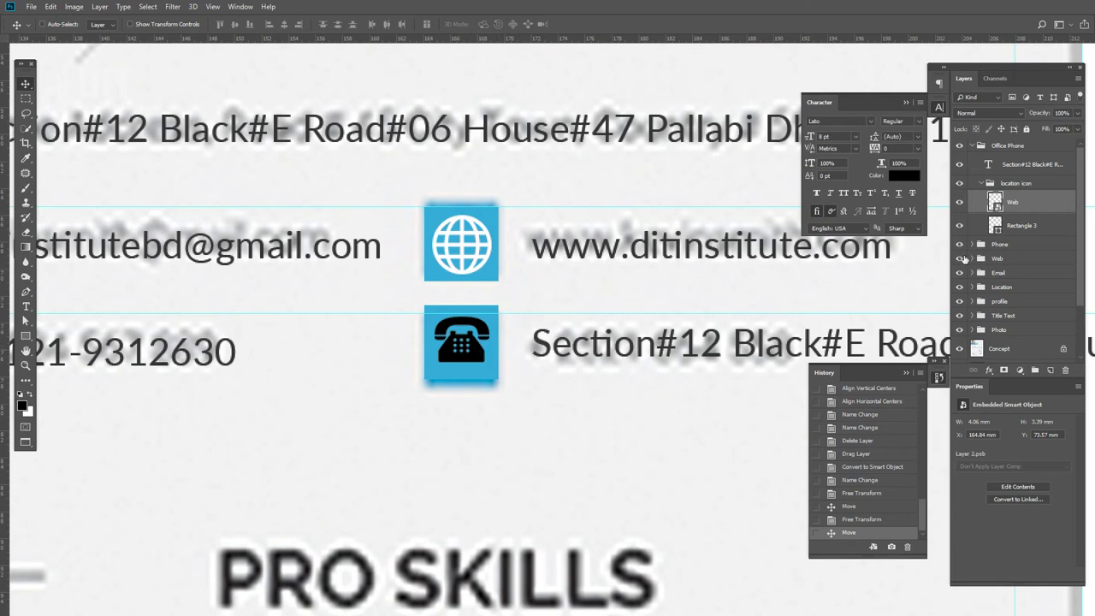
- Apply a white Color Overlay to the desk phone icon
{"action": "left_click", "coordinate": [988, 371]}
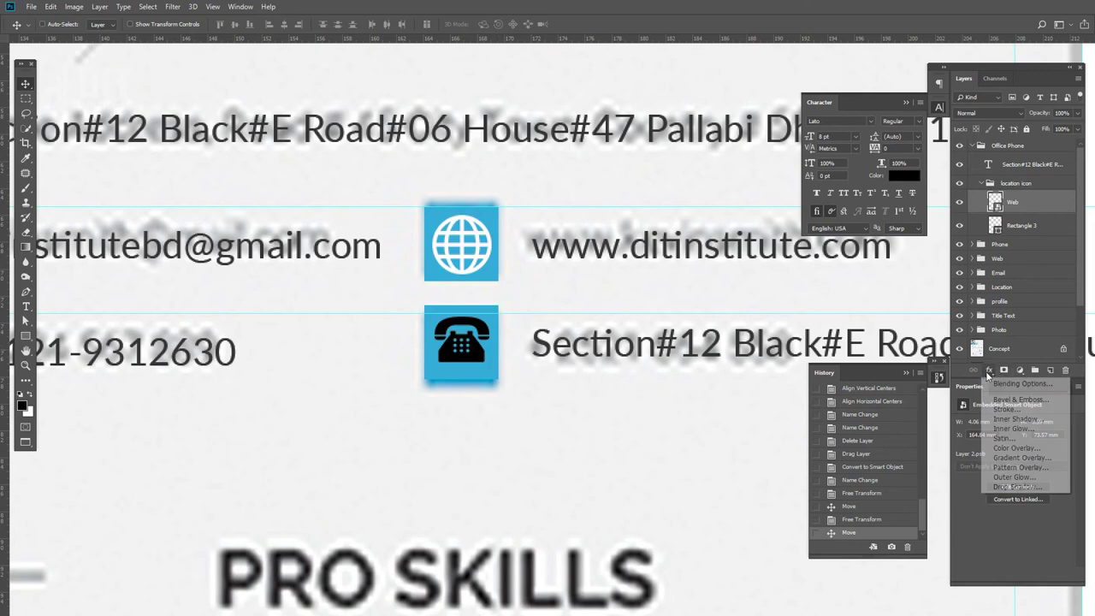
{"action": "left_click", "coordinate": [1016, 447]}
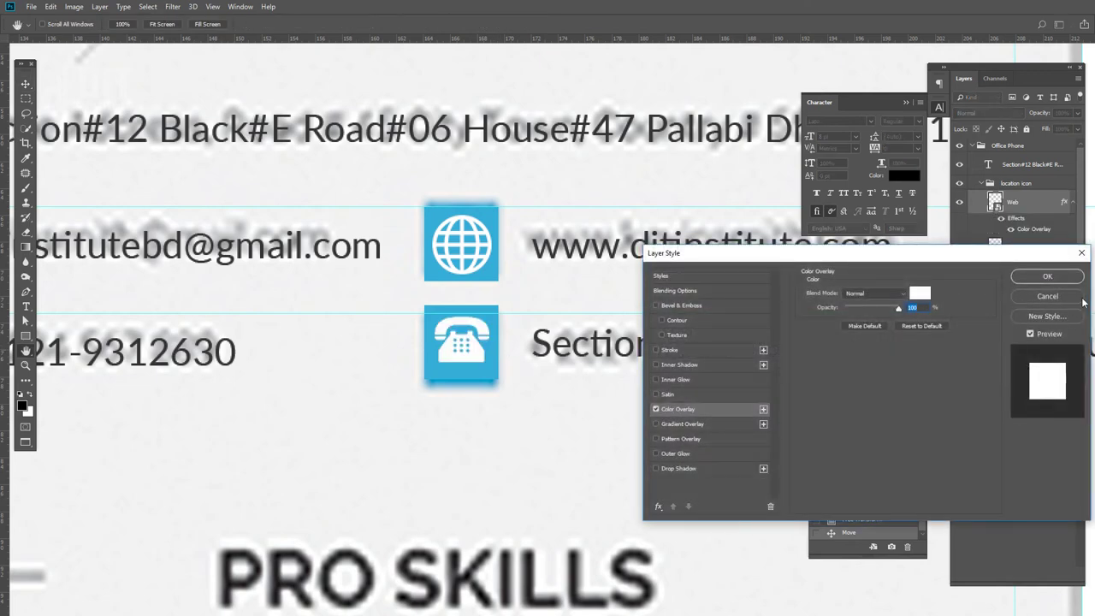
{"action": "left_click", "coordinate": [1059, 279]}
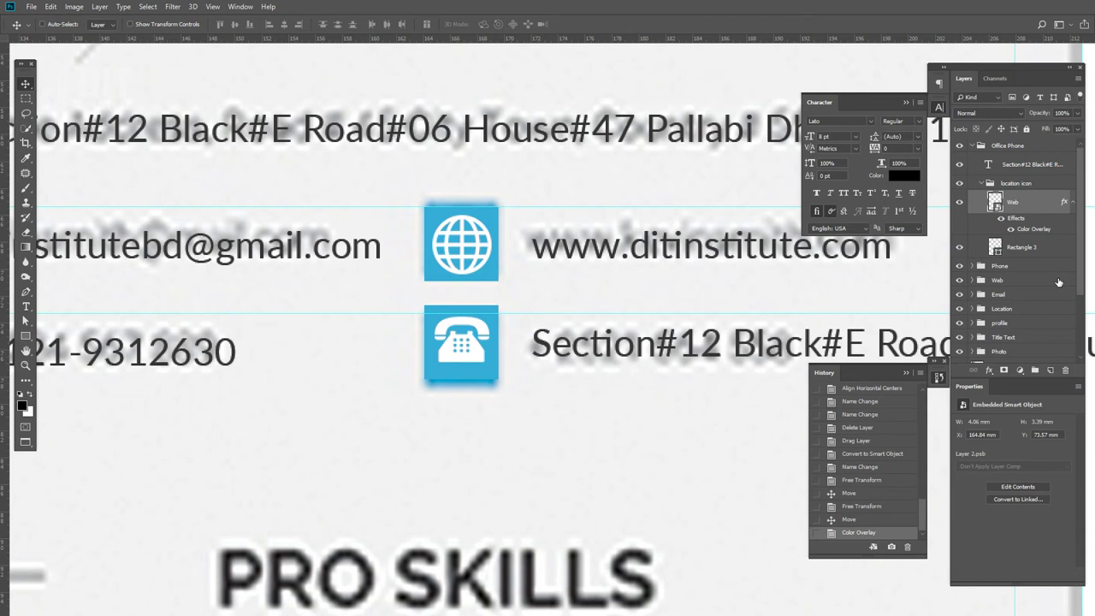
- Select all of the Office Phone row's address text for editing
{"action": "left_click", "coordinate": [984, 183]}
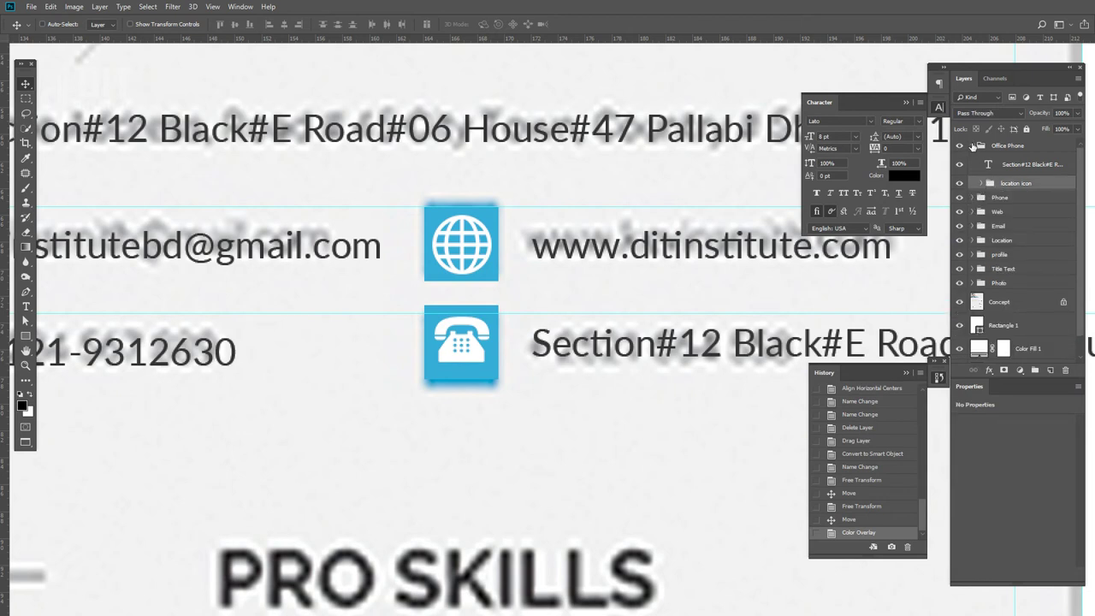
{"action": "left_click", "coordinate": [973, 146]}
{"action": "left_click", "coordinate": [972, 147]}
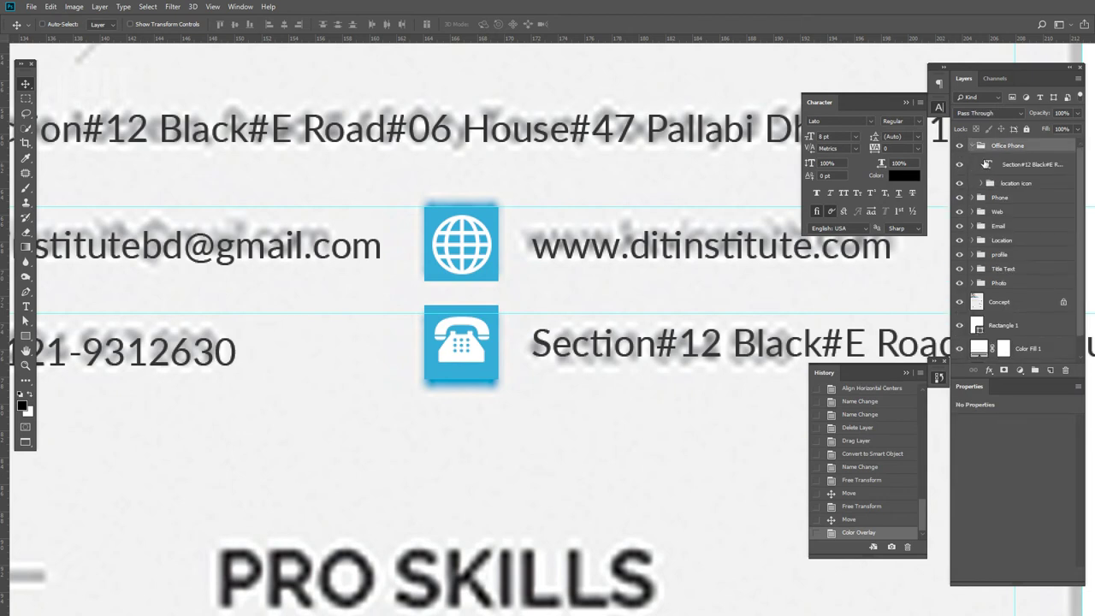
{"action": "left_click", "coordinate": [1014, 167]}
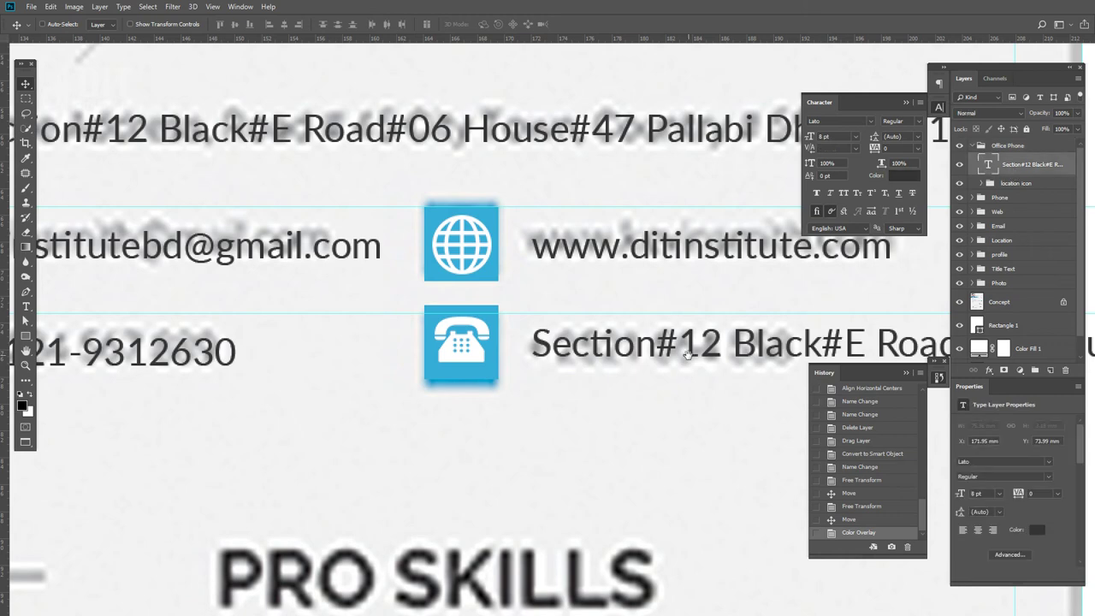
{"action": "scroll", "coordinate": [547, 342], "scroll_direction": "right", "scroll_amount": 3}
{"action": "key", "text": "t"}
{"action": "left_click", "coordinate": [551, 351]}
{"action": "key", "text": "ctrl+a"}
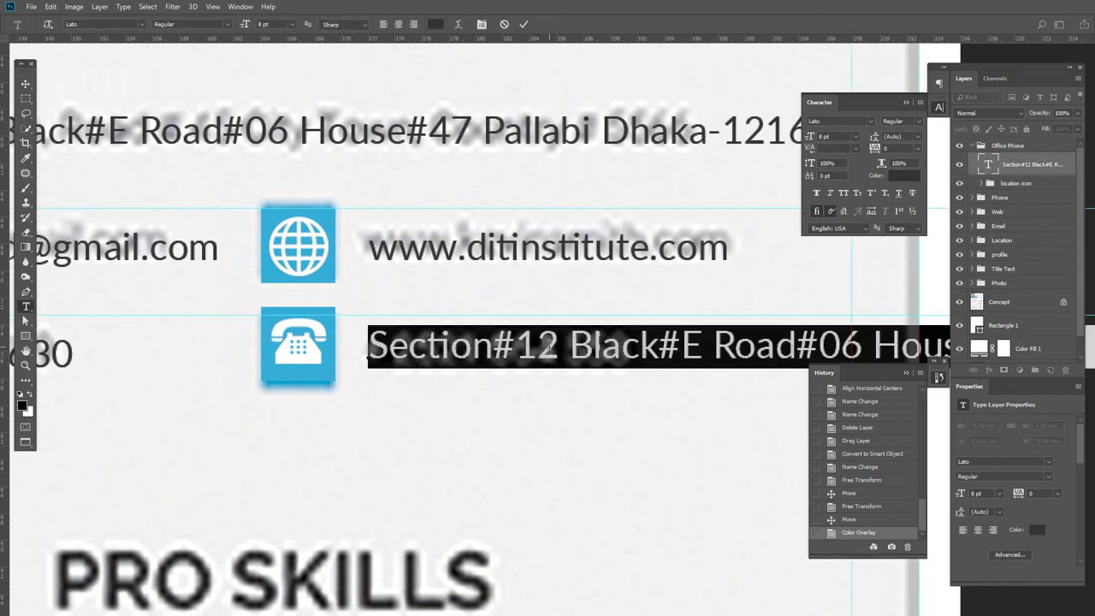
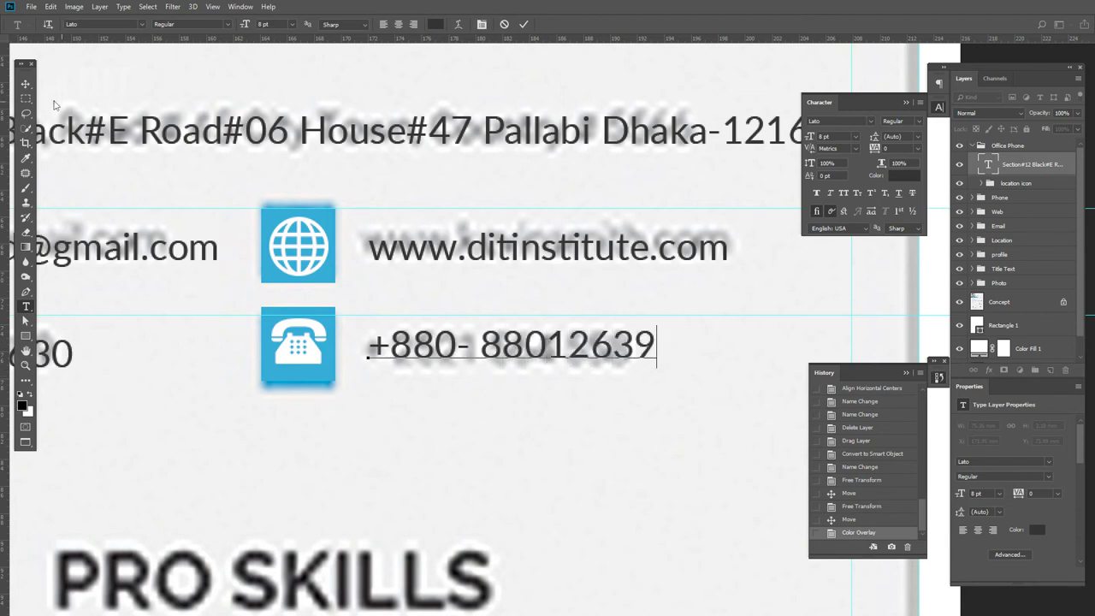
- Type the office phone number over the address and nudge the Office Phone row
{"action": "key", "text": "ctrl+Return"}
{"action": "key", "text": "v"}
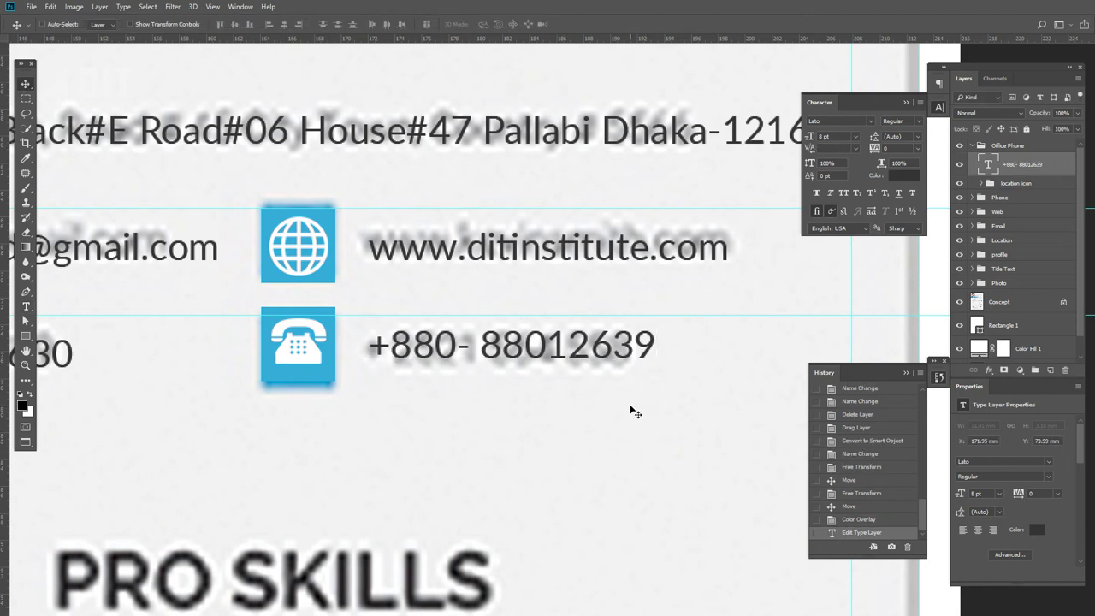
{"action": "left_click", "coordinate": [972, 145]}
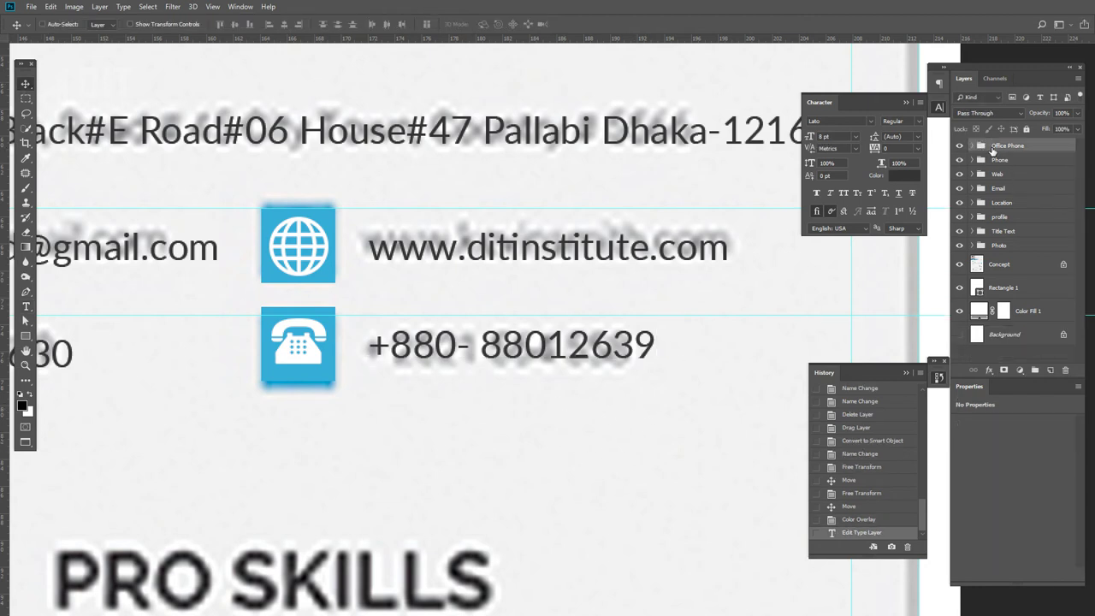
{"action": "key", "text": "Down"}
{"action": "key", "text": "Down"}
{"action": "key", "text": "Down"}
{"action": "key", "text": "Down"}
{"action": "key", "text": "Down"}
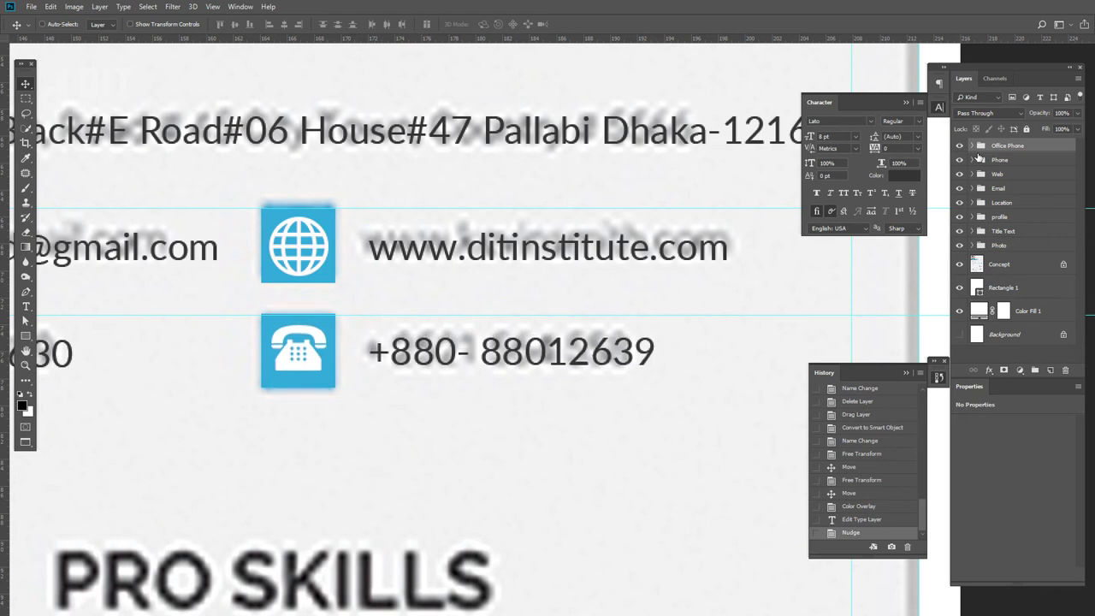
{"action": "key", "text": "Up"}
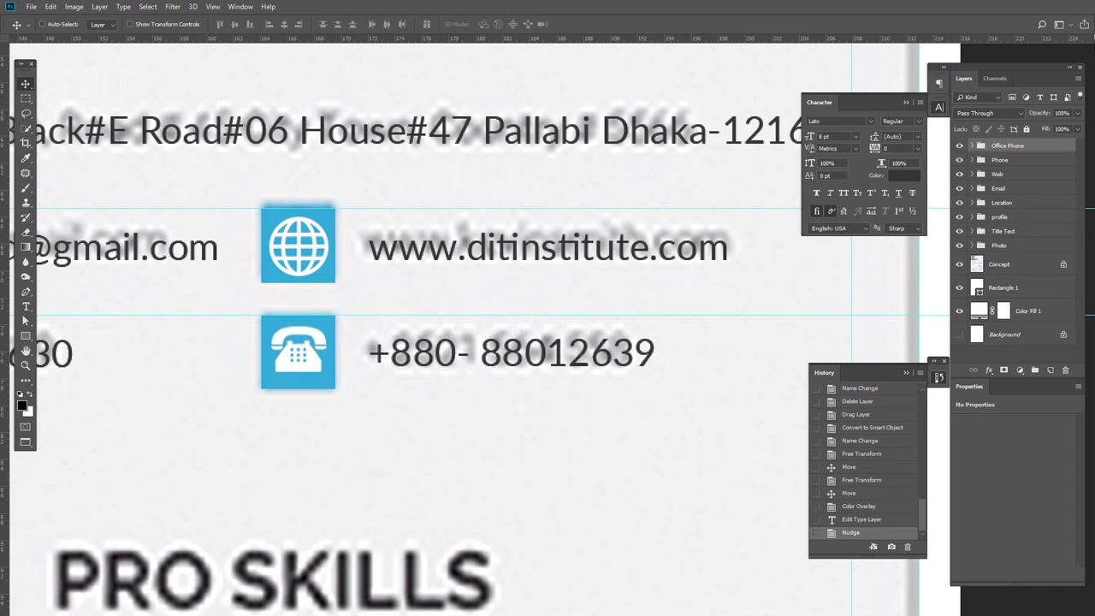
- Vertically centre the phone number text with its location icon group
{"action": "left_click", "coordinate": [972, 146]}
{"action": "left_click", "coordinate": [1020, 164]}
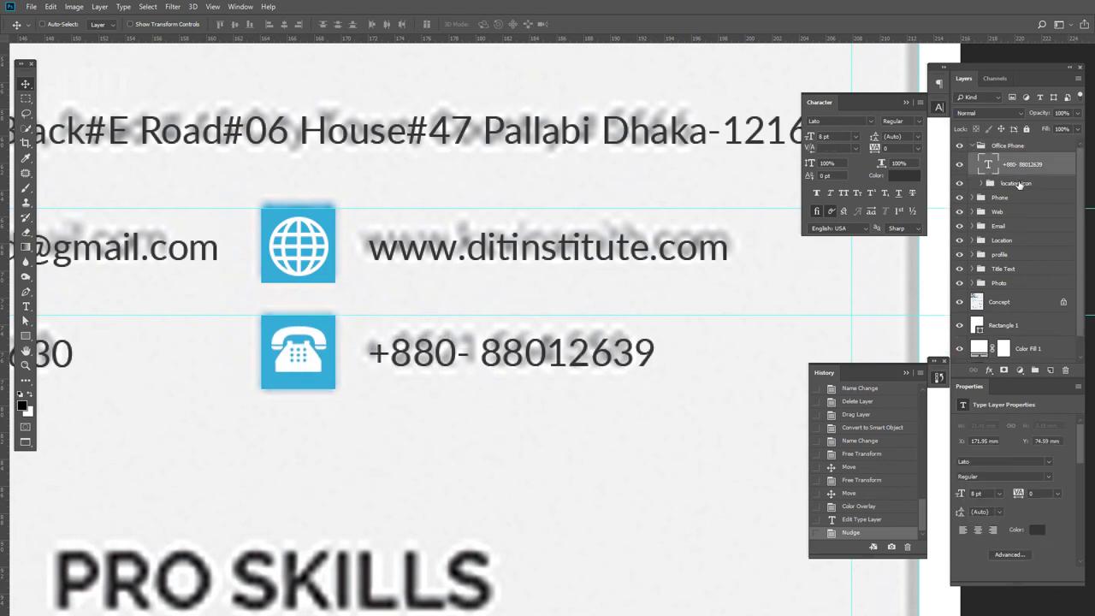
{"action": "left_click", "coordinate": [1016, 184], "text": "shift"}
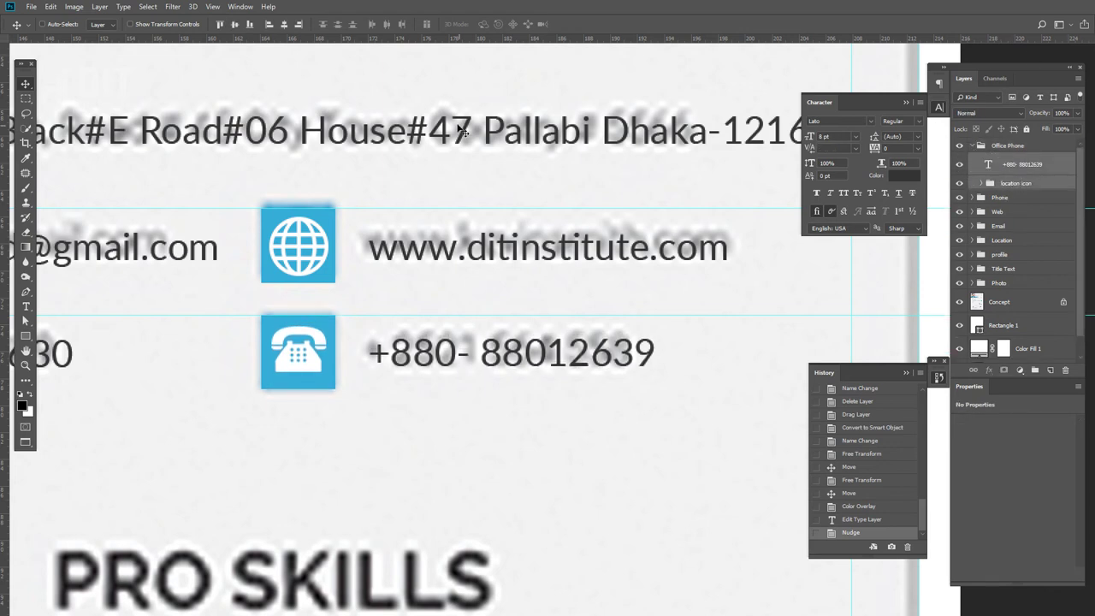
{"action": "left_click", "coordinate": [235, 25]}
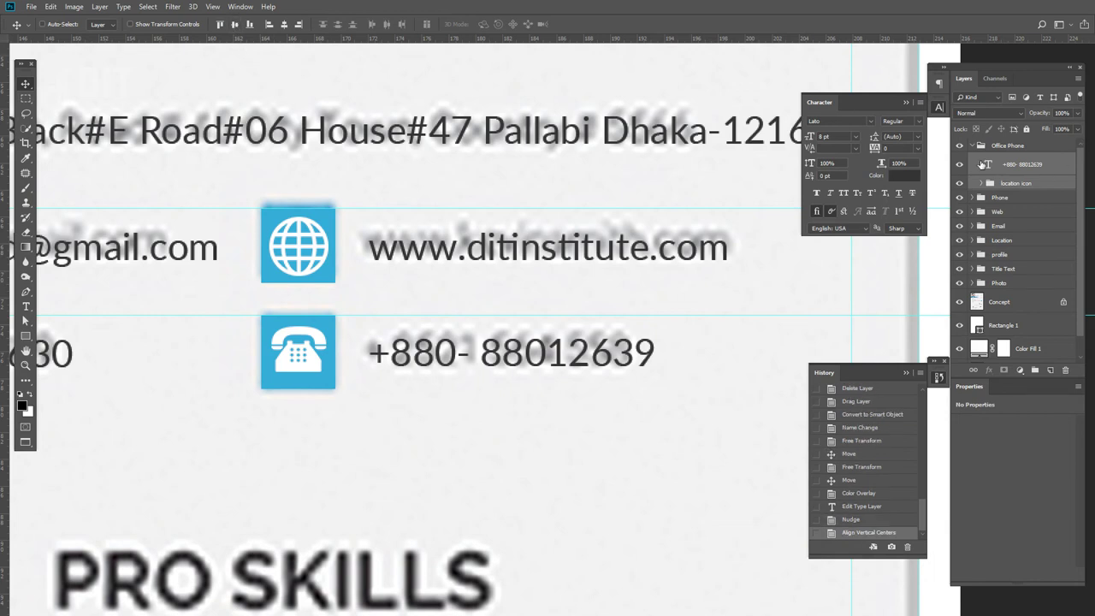
- Rename the location icon group to Office icon and collapse the groups
{"action": "left_click", "coordinate": [981, 185]}
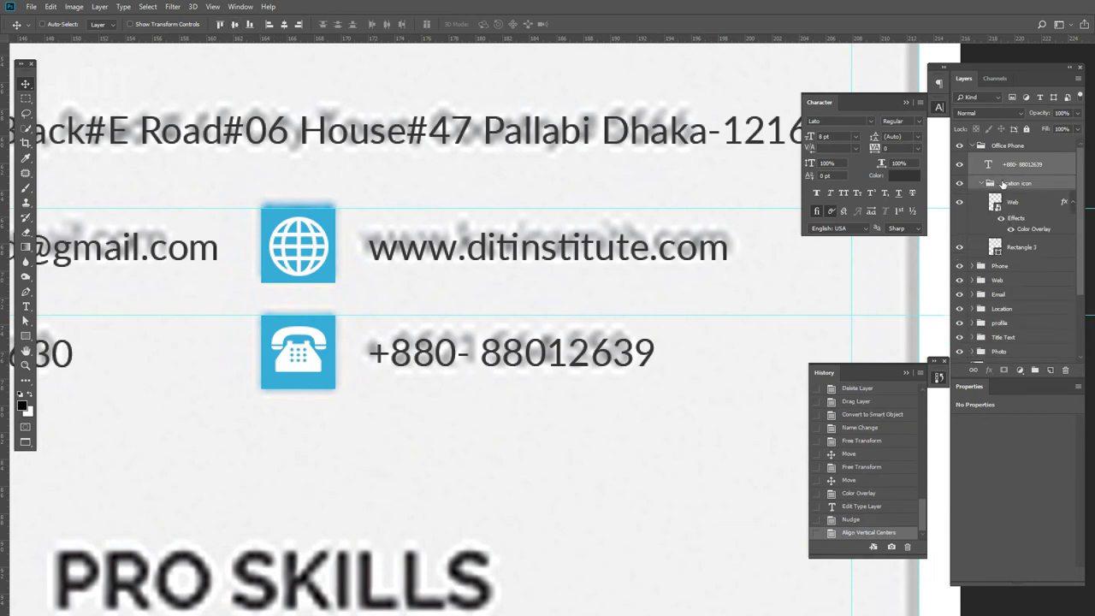
{"action": "double_click", "coordinate": [1018, 183]}
{"action": "left_click", "coordinate": [1025, 184]}
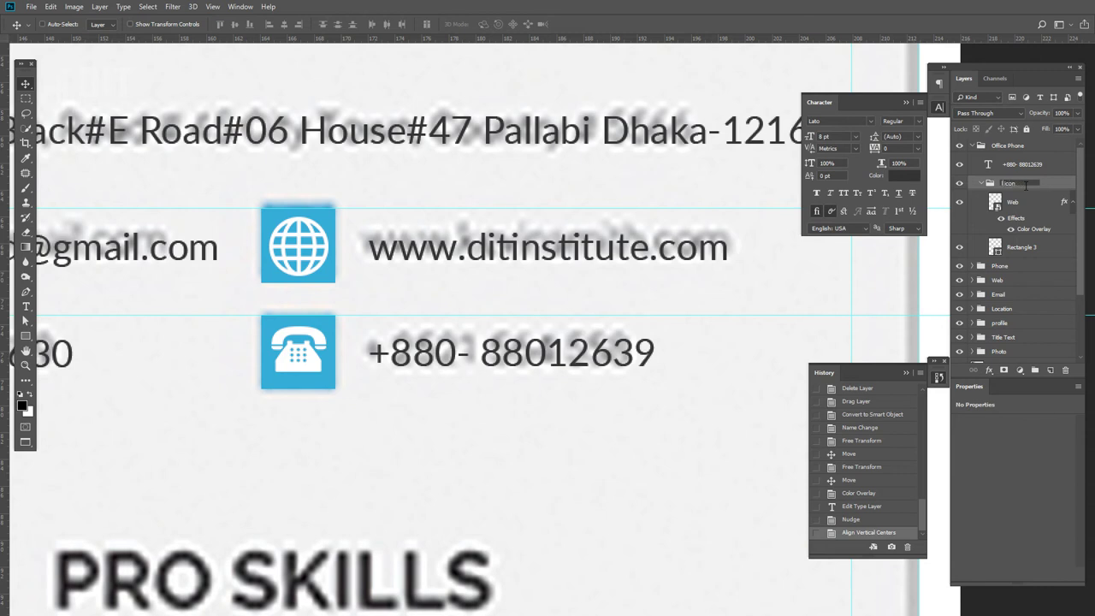
{"action": "key", "text": "Return"}
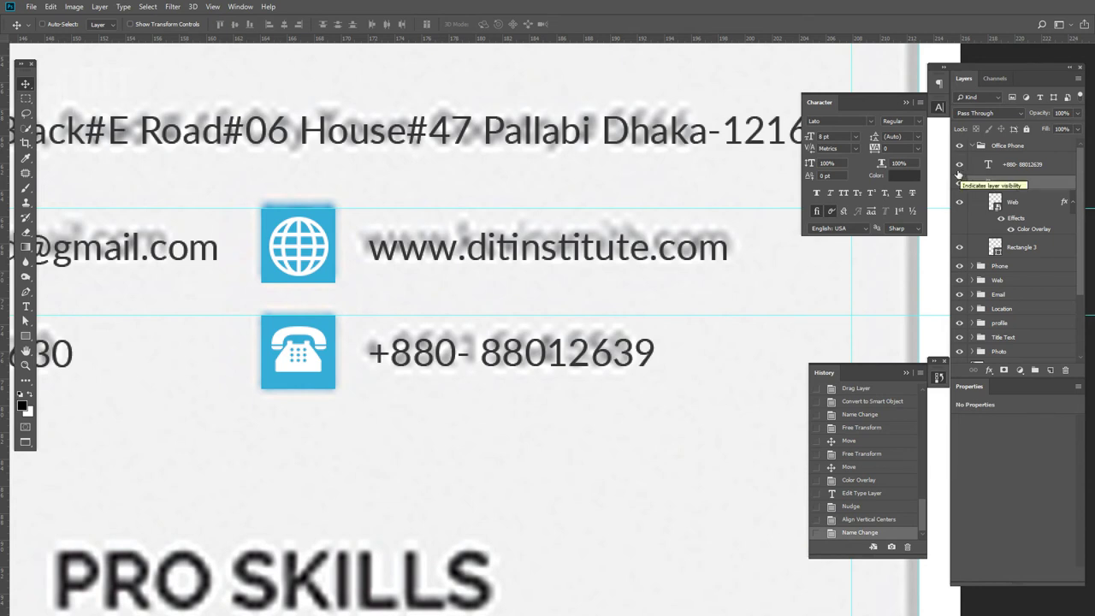
{"action": "left_click", "coordinate": [981, 184]}
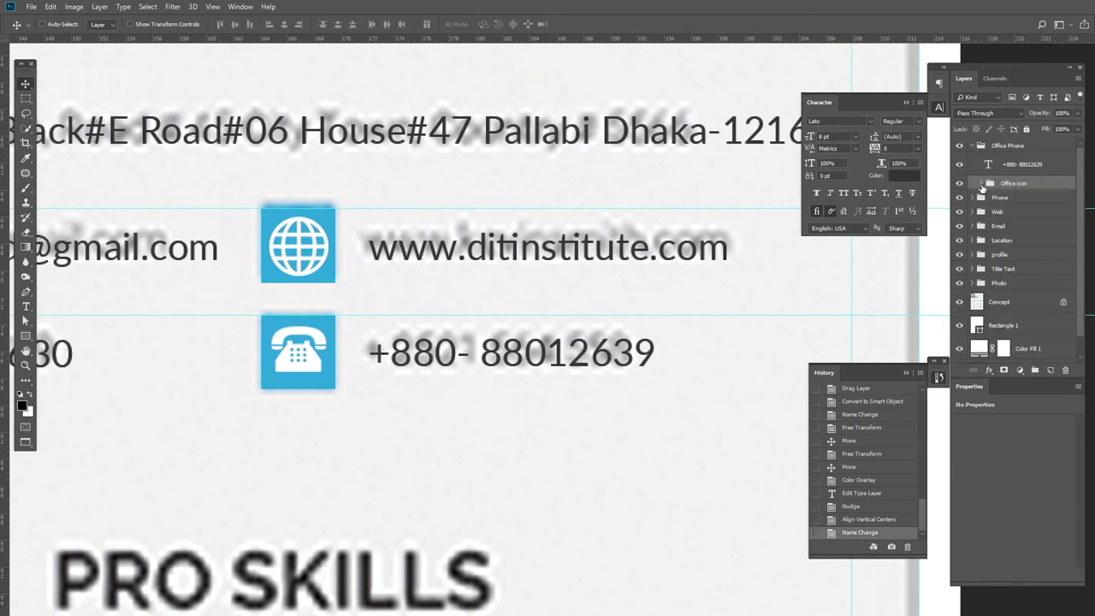
{"action": "left_click", "coordinate": [973, 146]}
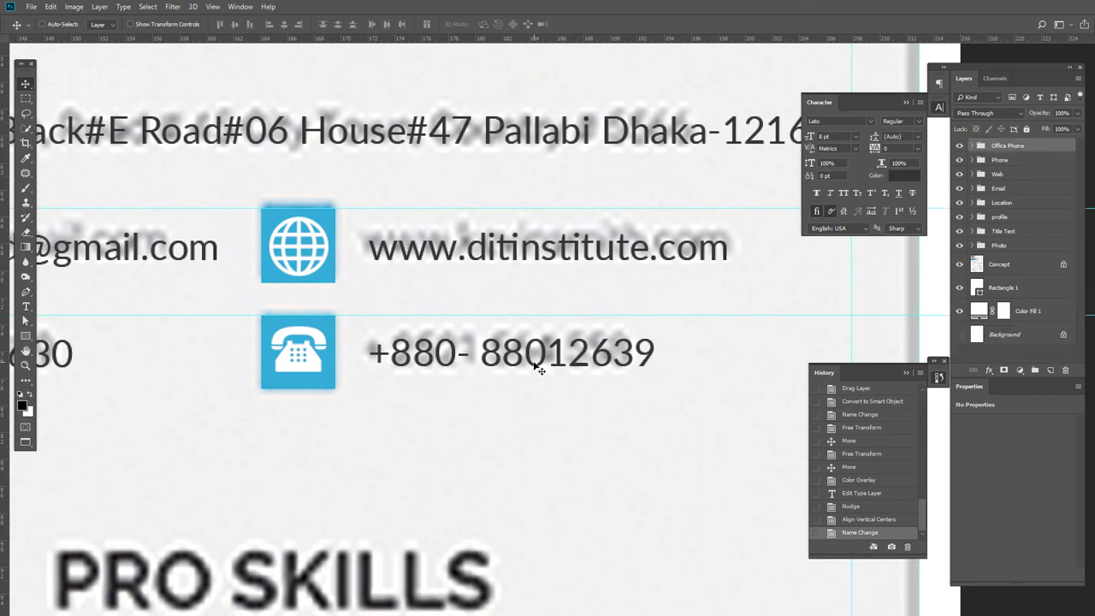
{"action": "key", "text": "ctrl+minus"}
{"action": "key", "text": "ctrl+minus"}
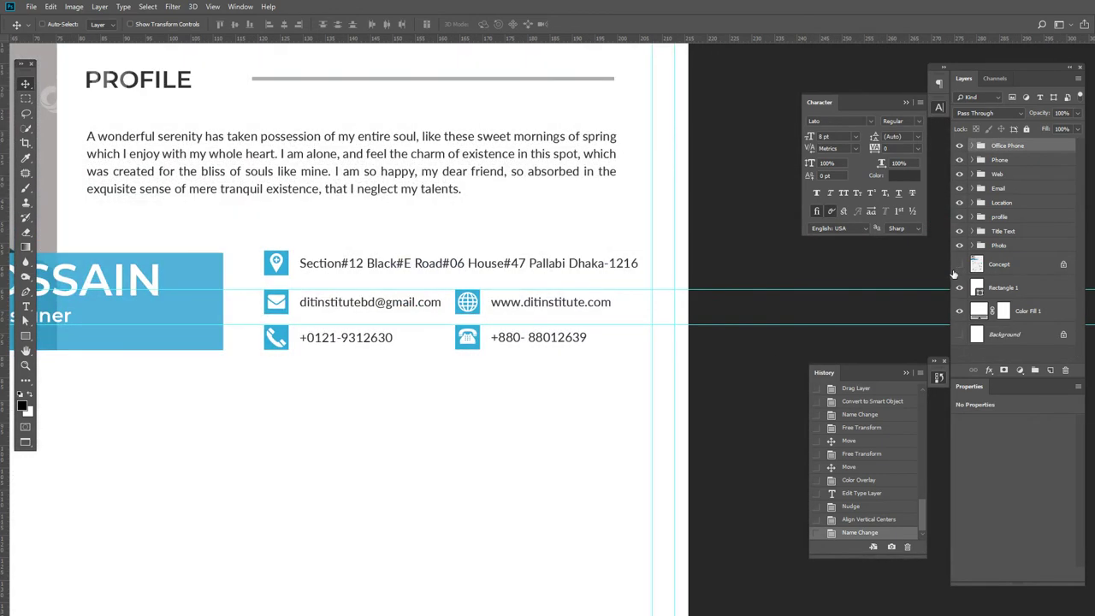
- Zoom in on the contact rows and drag a horizontal guide down below the phone row
{"action": "key", "text": "ctrl+minus"}
{"action": "key", "text": "ctrl+plus"}
{"action": "key", "text": "ctrl+plus"}
{"action": "key", "text": "ctrl+plus"}
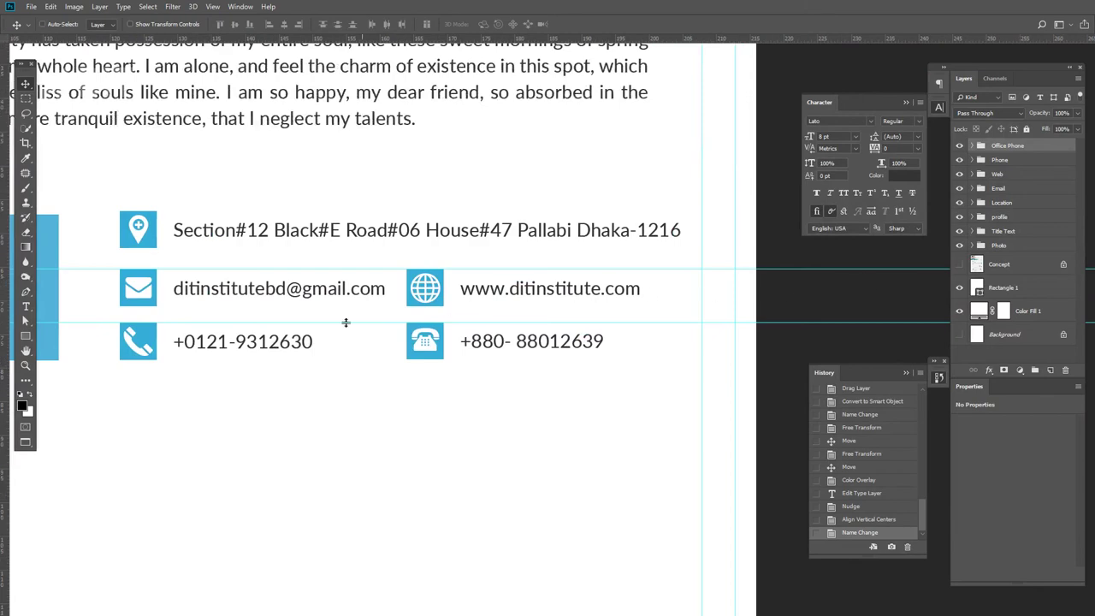
{"action": "left_click_drag", "start_coordinate": [264, 347], "coordinate": [359, 400]}
{"action": "key", "text": "ctrl+plus"}
{"action": "left_click_drag", "start_coordinate": [269, 355], "coordinate": [547, 359]}
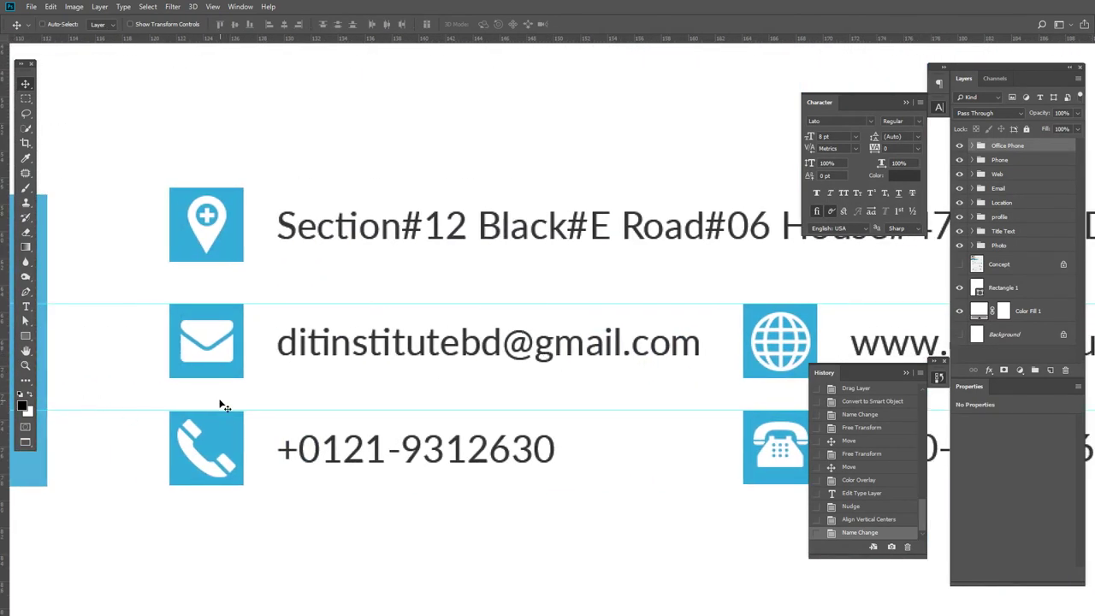
{"action": "key", "text": "u"}
{"action": "left_click_drag", "start_coordinate": [114, 381], "coordinate": [231, 321]}
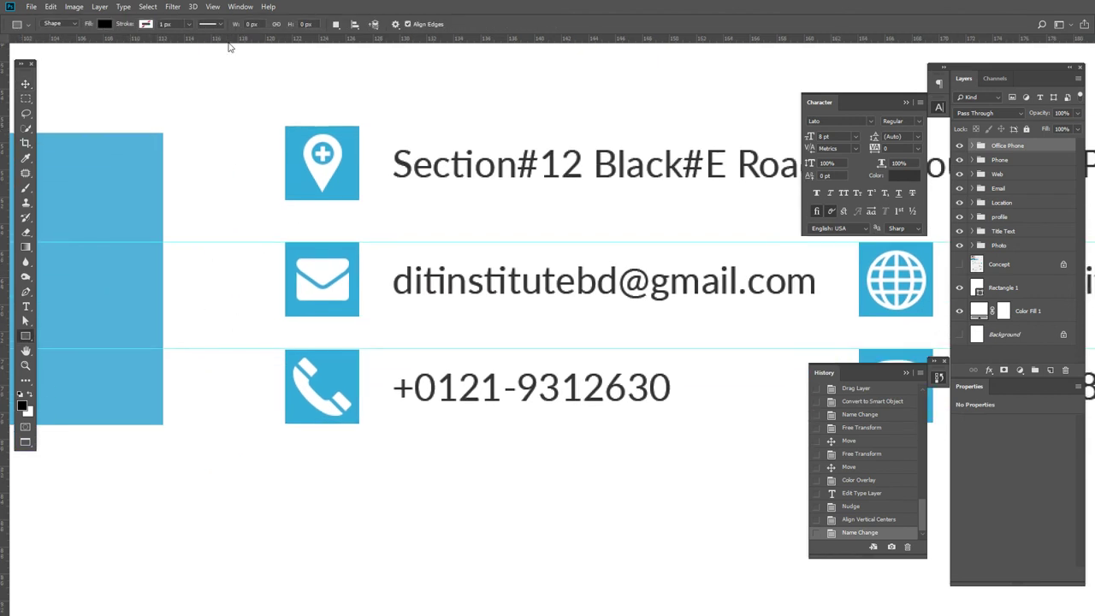
{"action": "left_click_drag", "start_coordinate": [231, 42], "coordinate": [290, 423]}
- Snap that guide to the blue banner's bottom edge with the Move tool
{"action": "scroll", "coordinate": [288, 420], "scroll_direction": "left", "scroll_amount": 5}
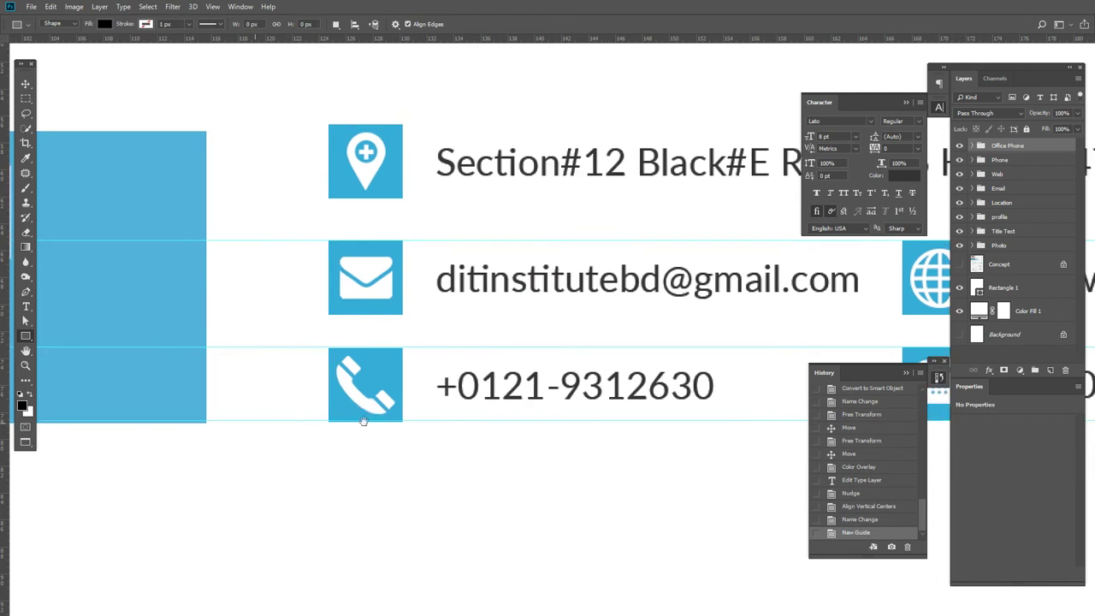
{"action": "scroll", "coordinate": [427, 416], "scroll_direction": "up", "scroll_amount": 2}
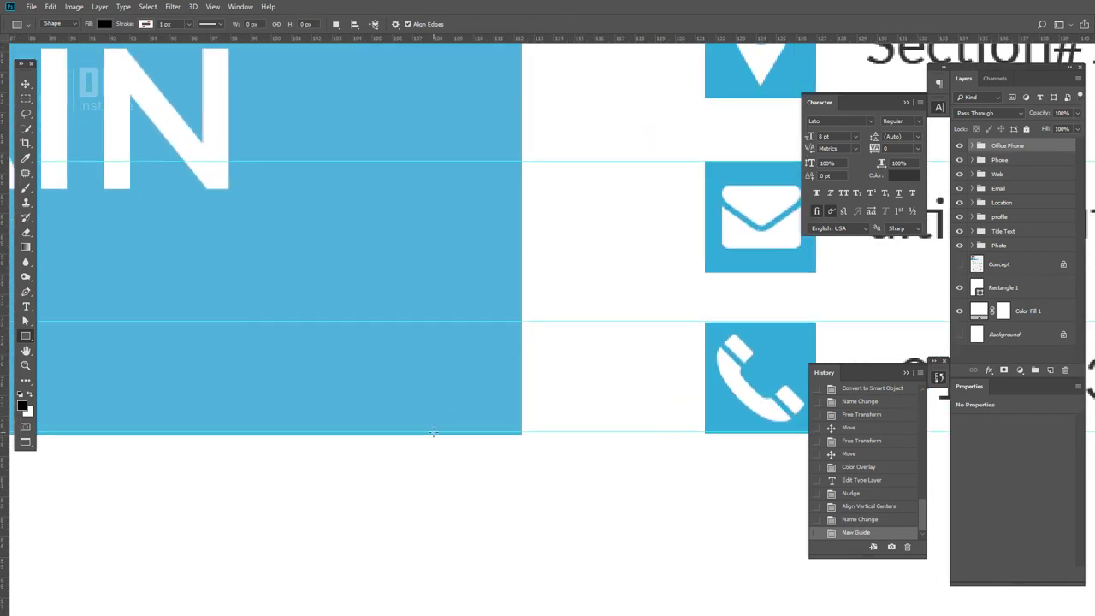
{"action": "left_click", "coordinate": [26, 85]}
{"action": "left_click_drag", "start_coordinate": [411, 431], "coordinate": [416, 433]}
{"action": "key", "text": "ctrl+plus"}
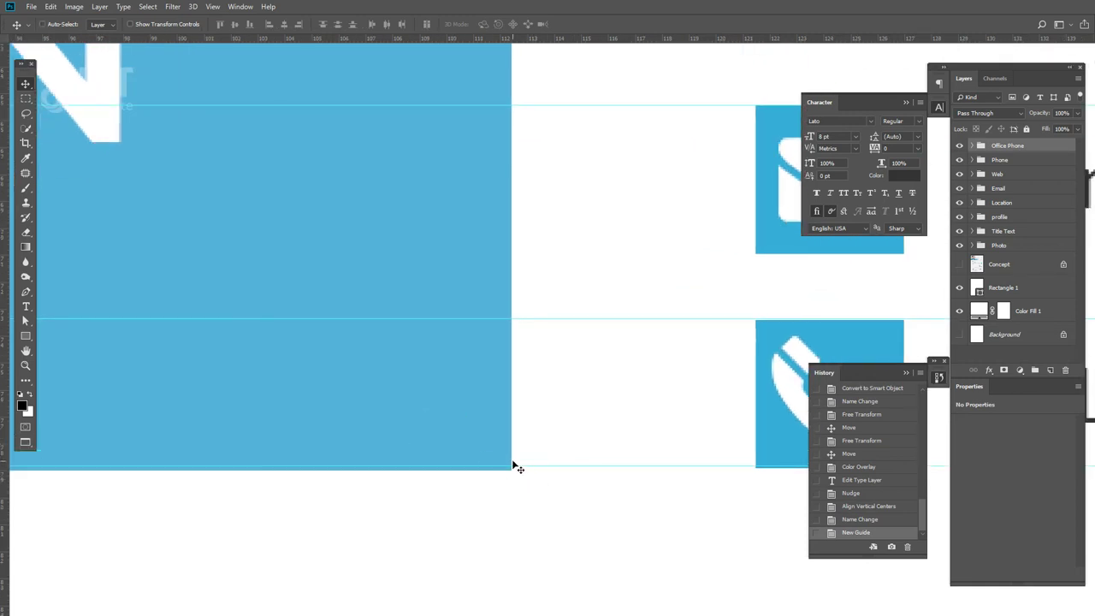
{"action": "left_click_drag", "start_coordinate": [515, 466], "coordinate": [516, 470]}
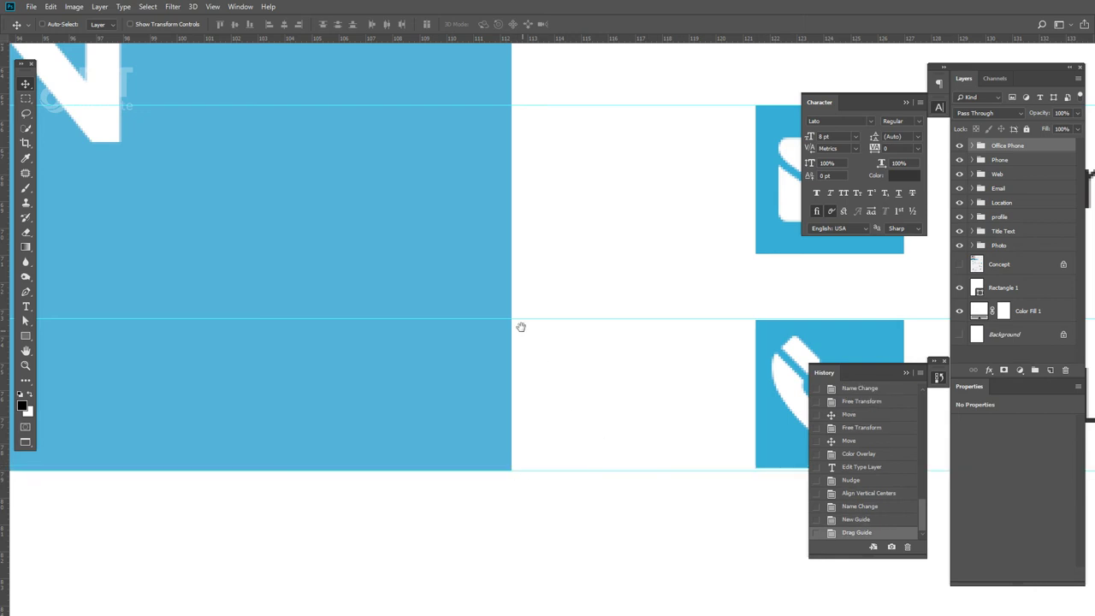
- Add a second horizontal guide along the blue banner's top edge
{"action": "scroll", "coordinate": [521, 327], "scroll_direction": "up", "scroll_amount": 3}
{"action": "left_click_drag", "start_coordinate": [511, 44], "coordinate": [531, 253]}
{"action": "scroll", "coordinate": [303, 307], "scroll_direction": "right", "scroll_amount": 5}
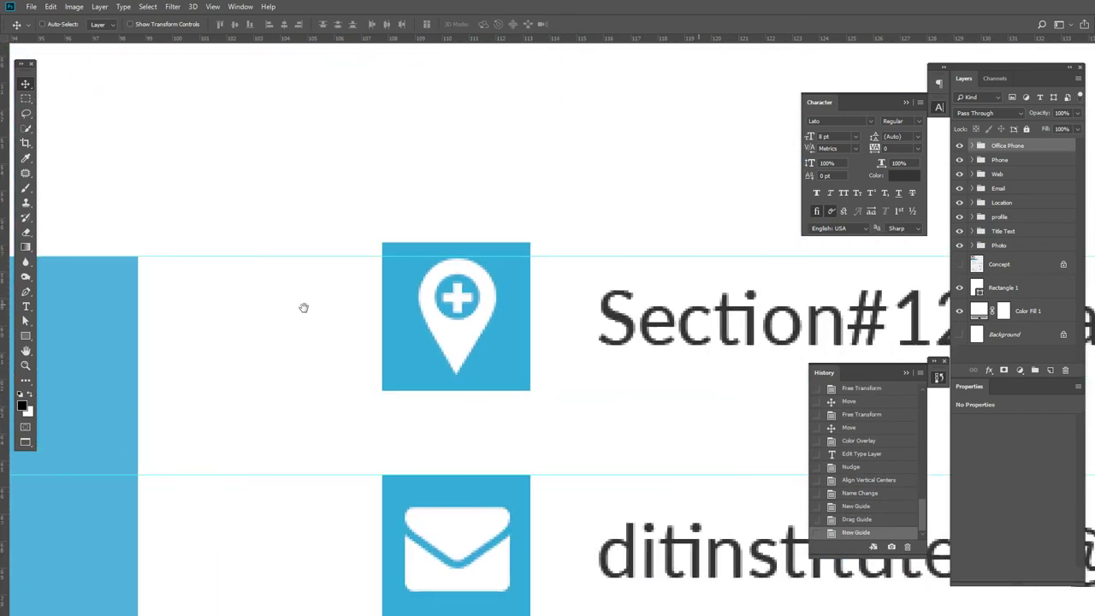
{"action": "scroll", "coordinate": [545, 379], "scroll_direction": "down", "scroll_amount": 3}
{"action": "right_click", "coordinate": [500, 352]}
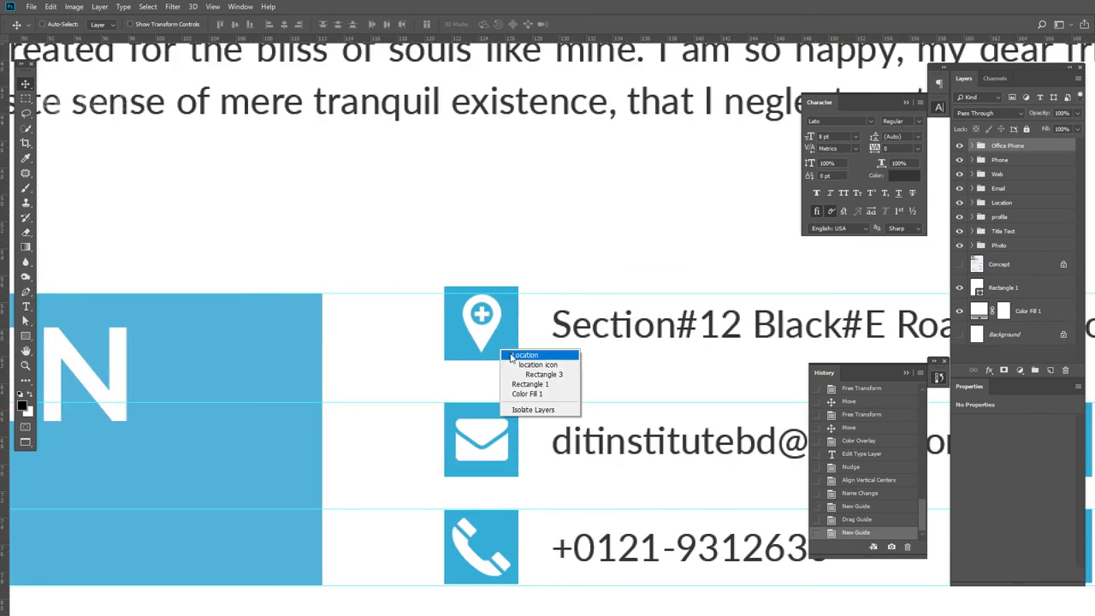
- Select the Location group and nudge it down slightly
{"action": "left_click", "coordinate": [513, 357]}
{"action": "key", "text": "Down"}
{"action": "key", "text": "Down"}
{"action": "key", "text": "Down"}
{"action": "key", "text": "Down"}
{"action": "key", "text": "Down"}
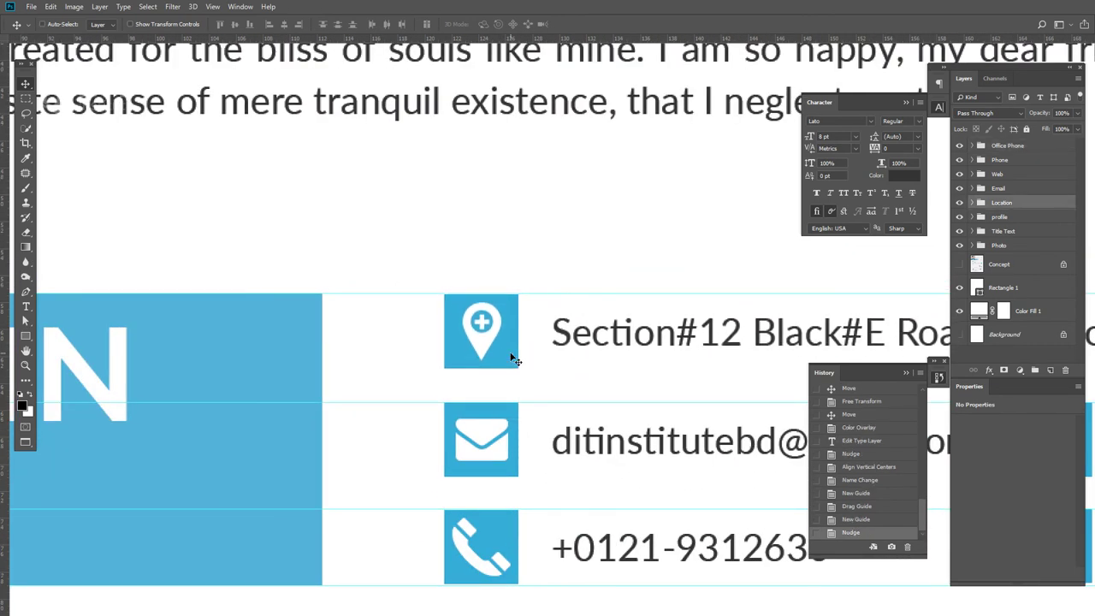
{"action": "scroll", "coordinate": [471, 368], "scroll_direction": "down", "scroll_amount": 2}
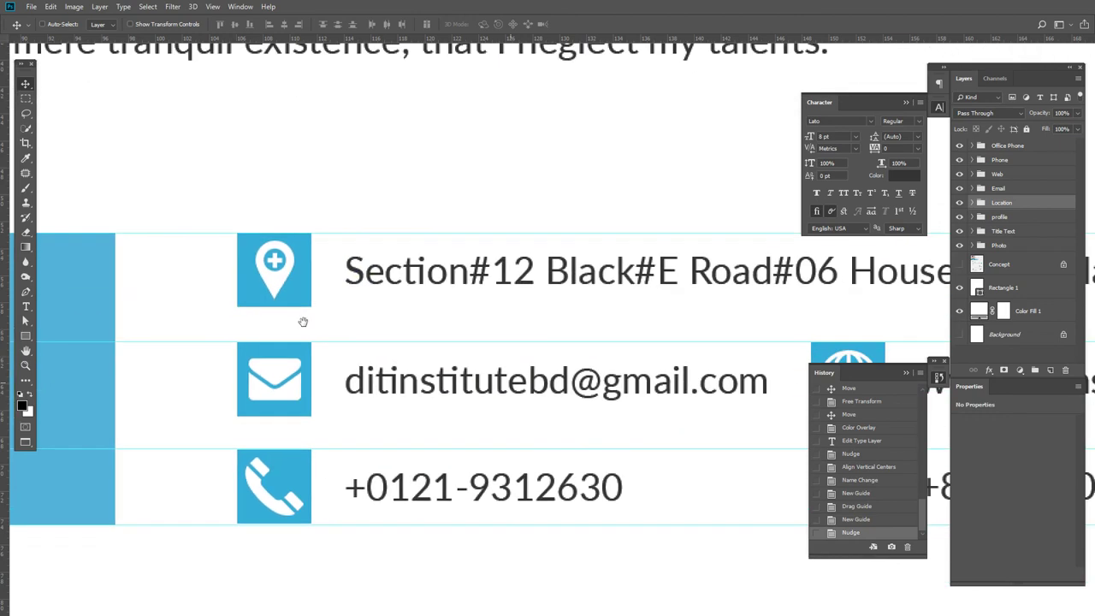
{"action": "scroll", "coordinate": [283, 422], "scroll_direction": "down", "scroll_amount": 1}
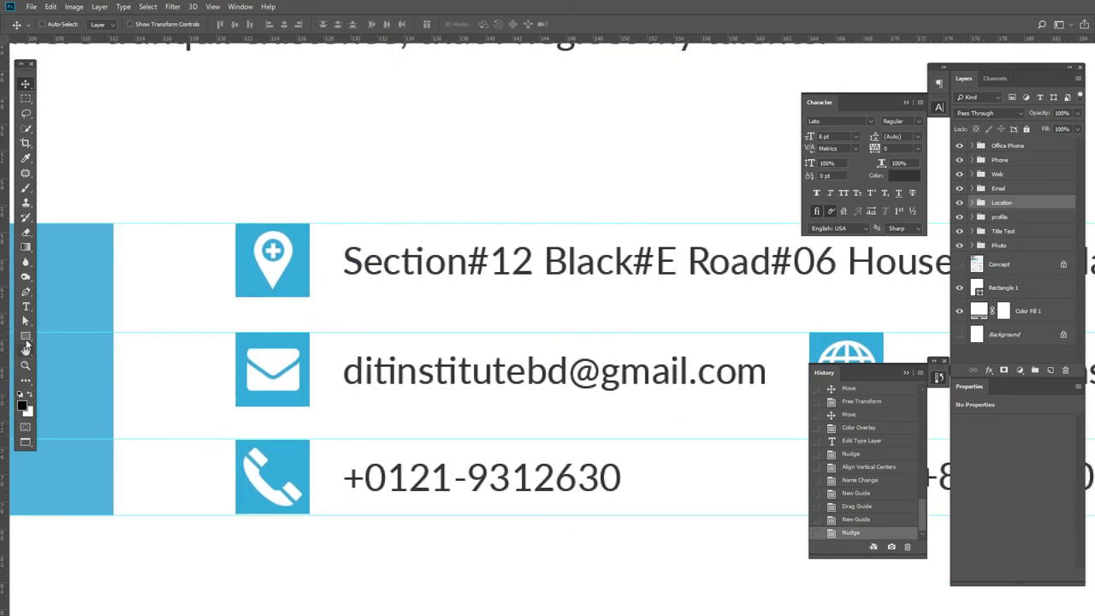
- Draw a thin black trial bar below the location icon, copy it, then delete the copy
{"action": "left_click", "coordinate": [25, 336]}
{"action": "left_click_drag", "start_coordinate": [273, 297], "coordinate": [281, 432]}
{"action": "left_click", "coordinate": [26, 84]}
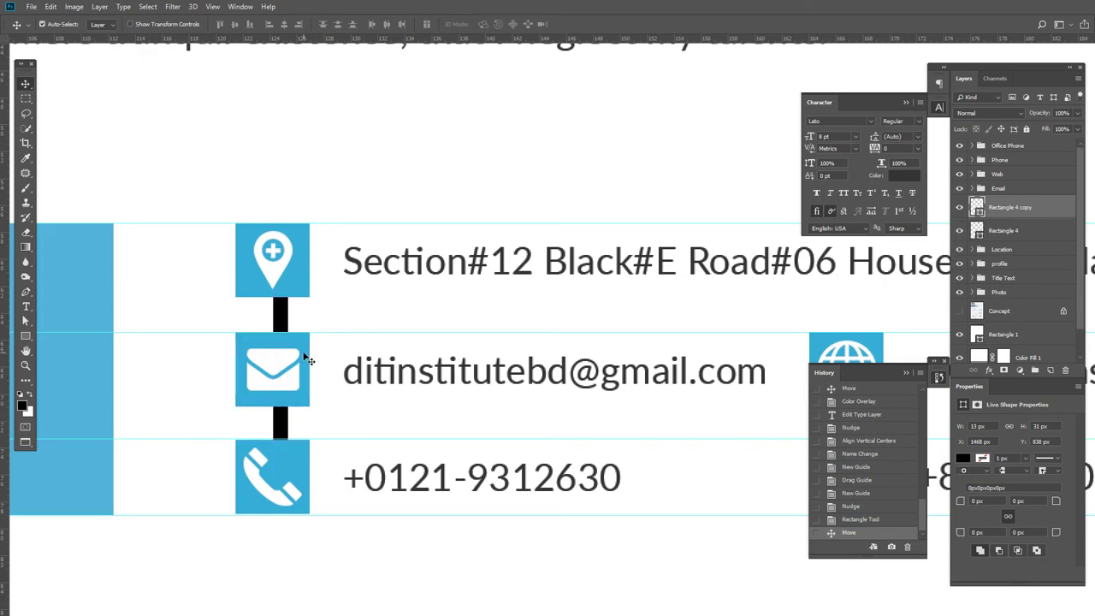
{"action": "key", "text": "ctrl+minus"}
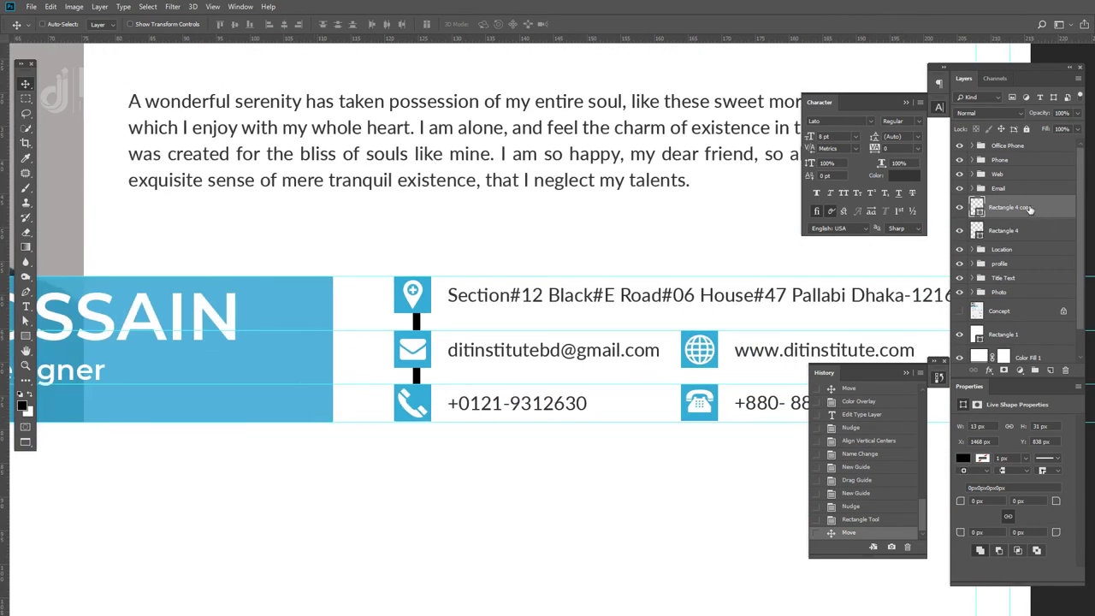
{"action": "key", "text": "Delete"}
{"action": "key", "text": "Delete"}
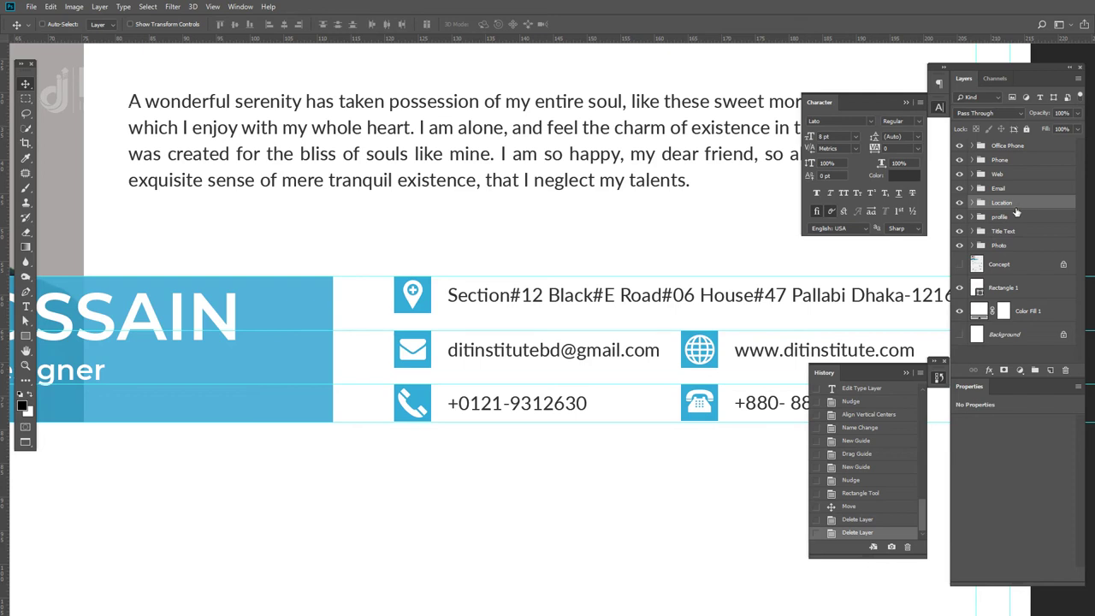
- Select the Location group and add the Phone group to the selection
{"action": "right_click", "coordinate": [411, 305]}
{"action": "left_click", "coordinate": [428, 315]}
{"action": "key", "text": "ctrl"}
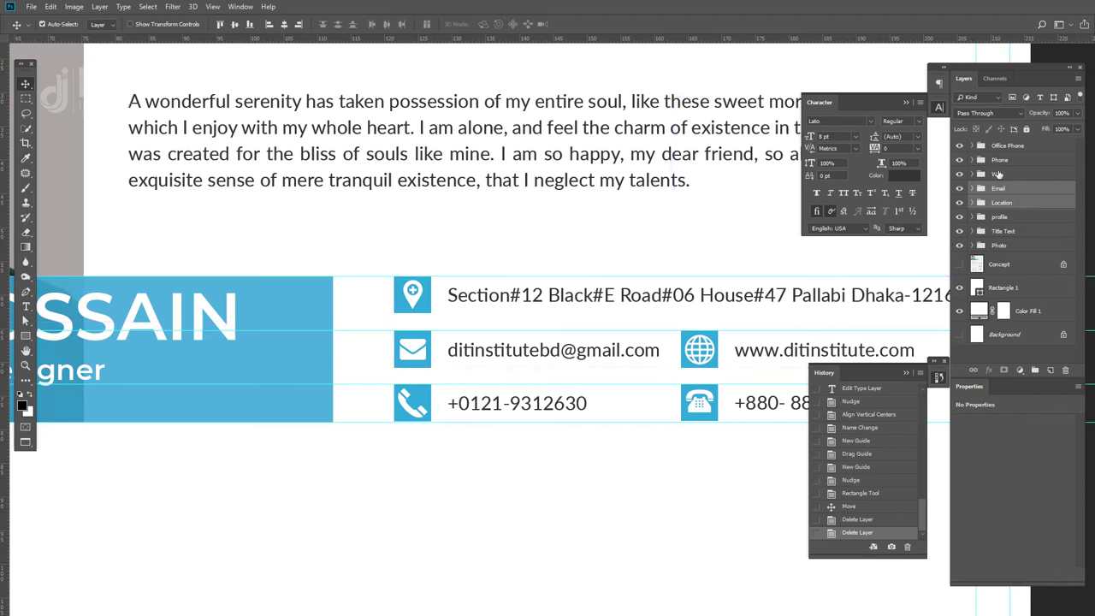
{"action": "left_click", "coordinate": [1001, 160], "text": "ctrl"}
- Compare the distribute options and settle on Distribute Vertical Centers for the contact rows
{"action": "left_click", "coordinate": [337, 25]}
{"action": "left_click", "coordinate": [338, 26]}
{"action": "left_click", "coordinate": [338, 27]}
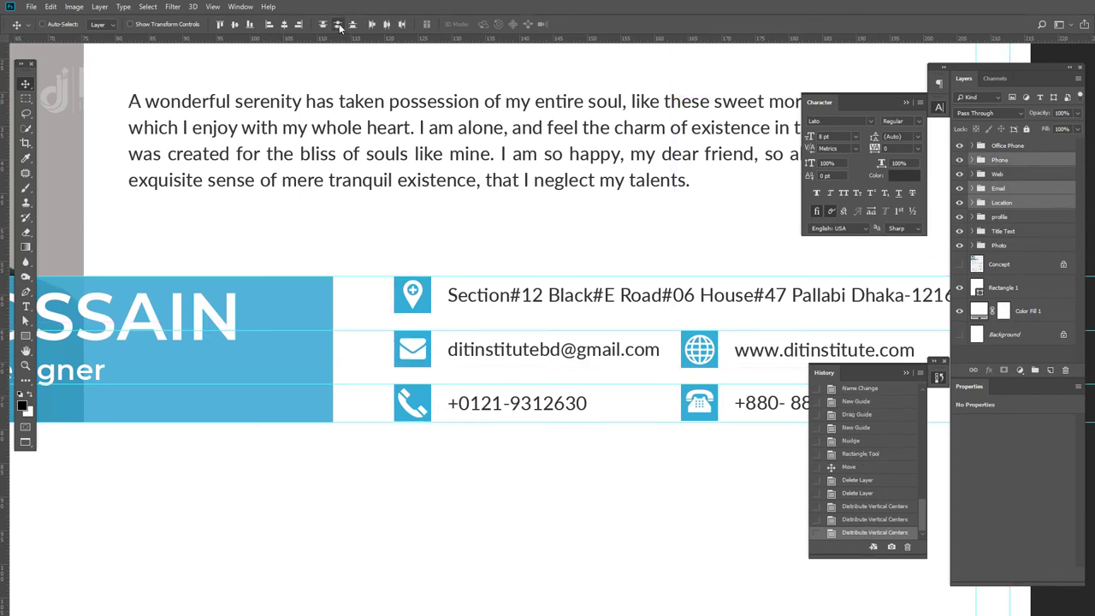
{"action": "left_click", "coordinate": [352, 26]}
{"action": "left_click", "coordinate": [339, 26]}
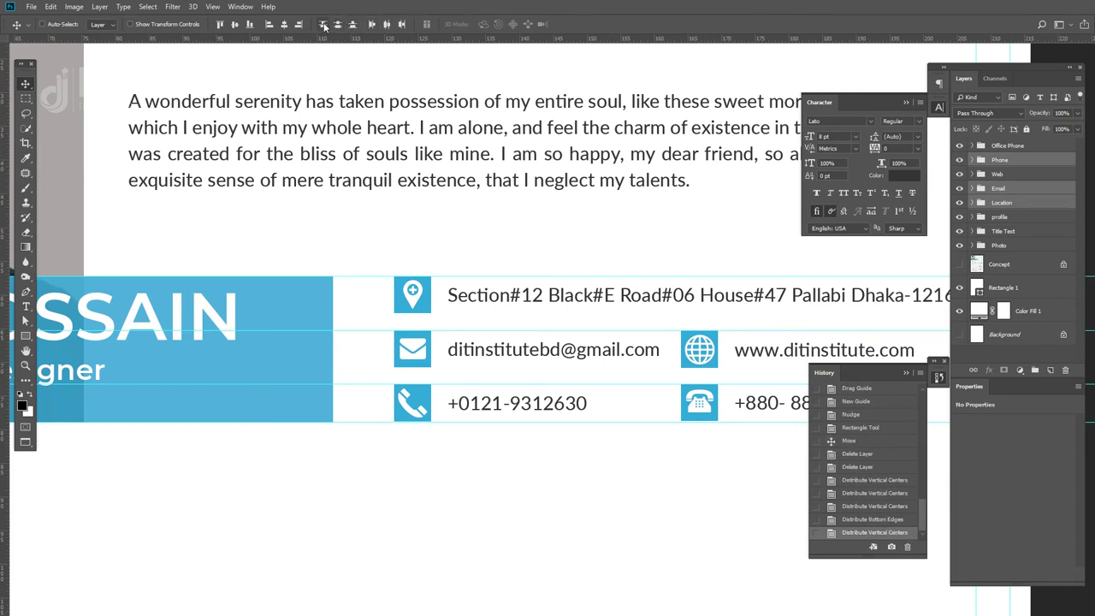
{"action": "left_click", "coordinate": [323, 24]}
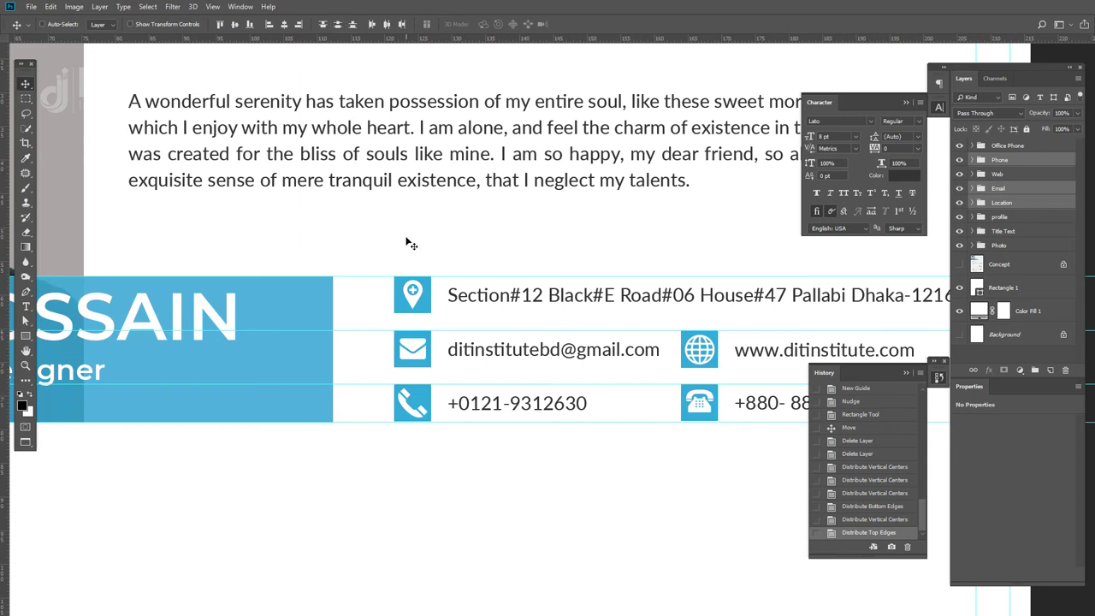
{"action": "left_click", "coordinate": [337, 25]}
{"action": "left_click_drag", "start_coordinate": [726, 374], "coordinate": [601, 365]}
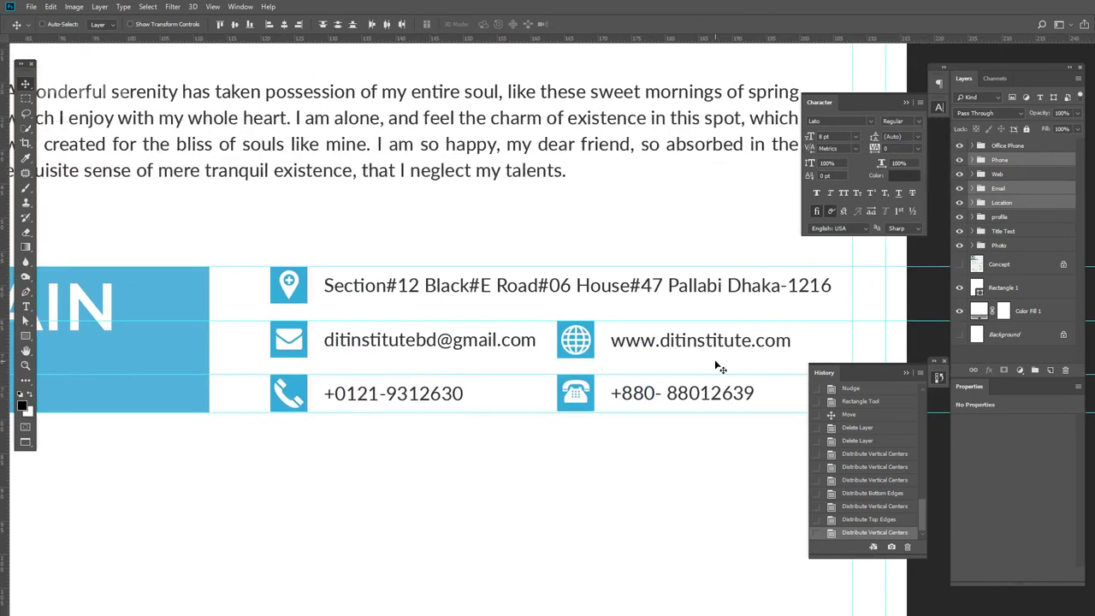
{"action": "key", "text": "ctrl+plus"}
{"action": "left_click_drag", "start_coordinate": [697, 392], "coordinate": [610, 350]}
- Nudge the Office Phone row down two pixels
{"action": "right_click", "coordinate": [542, 414]}
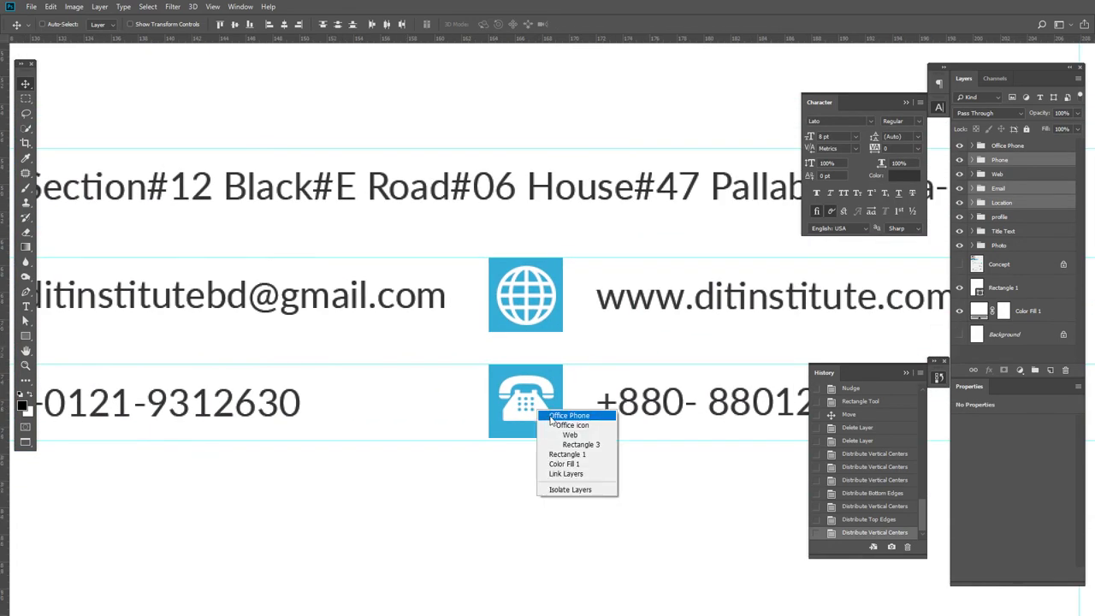
{"action": "left_click", "coordinate": [565, 446]}
{"action": "key", "text": "Down"}
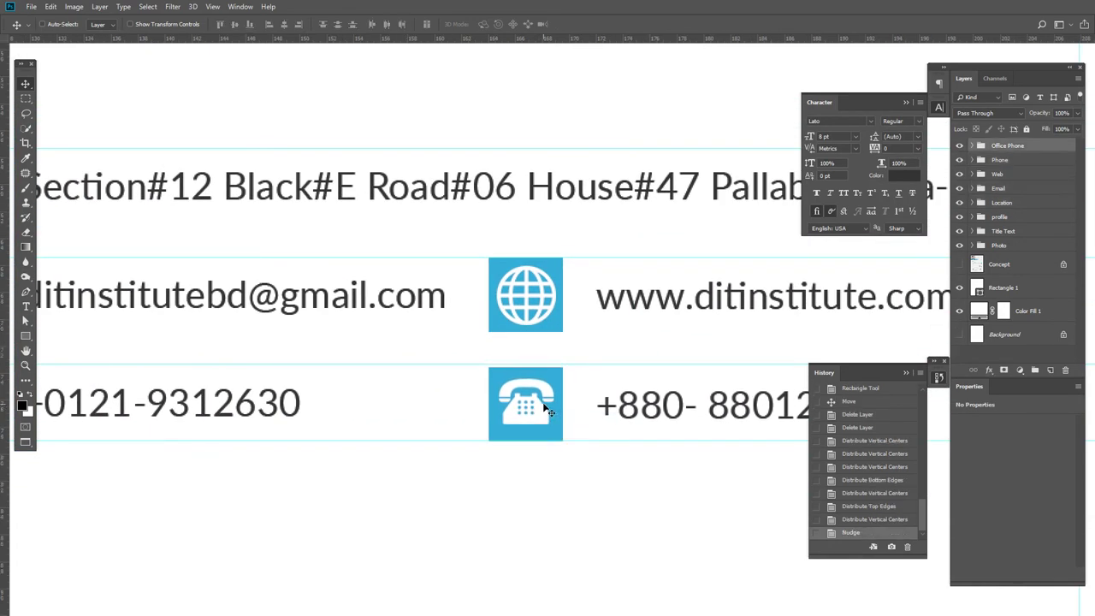
{"action": "key", "text": "Down"}
{"action": "key", "text": "Down"}
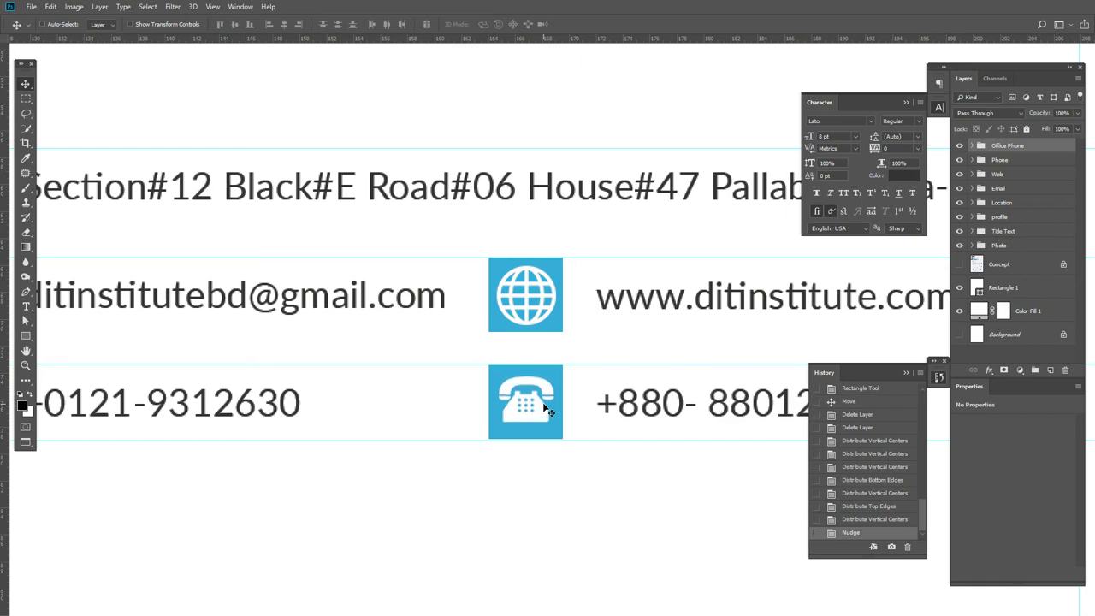
{"action": "left_click_drag", "start_coordinate": [418, 396], "coordinate": [630, 401]}
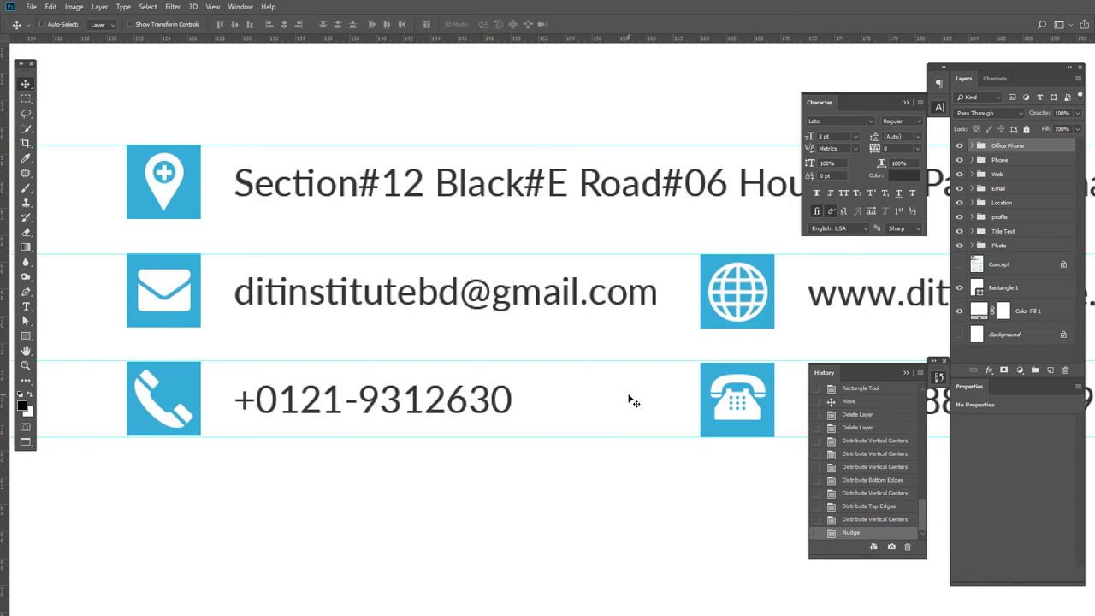
{"action": "left_click_drag", "start_coordinate": [293, 431], "coordinate": [324, 401]}
- Nudge the Phone and Office Phone rows down one more pixel each
{"action": "right_click", "coordinate": [209, 376]}
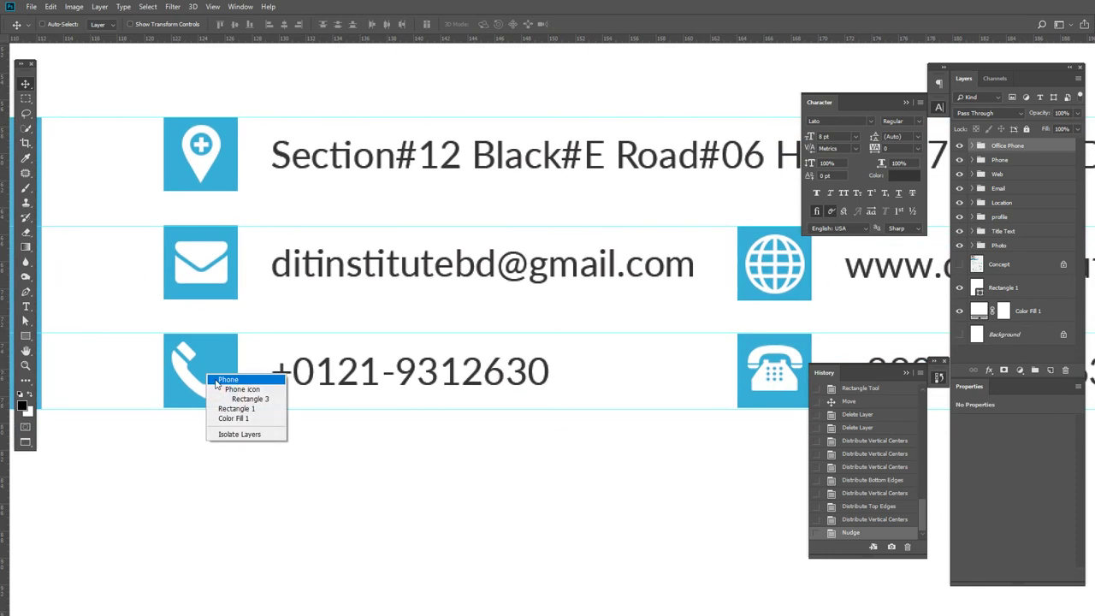
{"action": "left_click", "coordinate": [221, 387]}
{"action": "key", "text": "Down"}
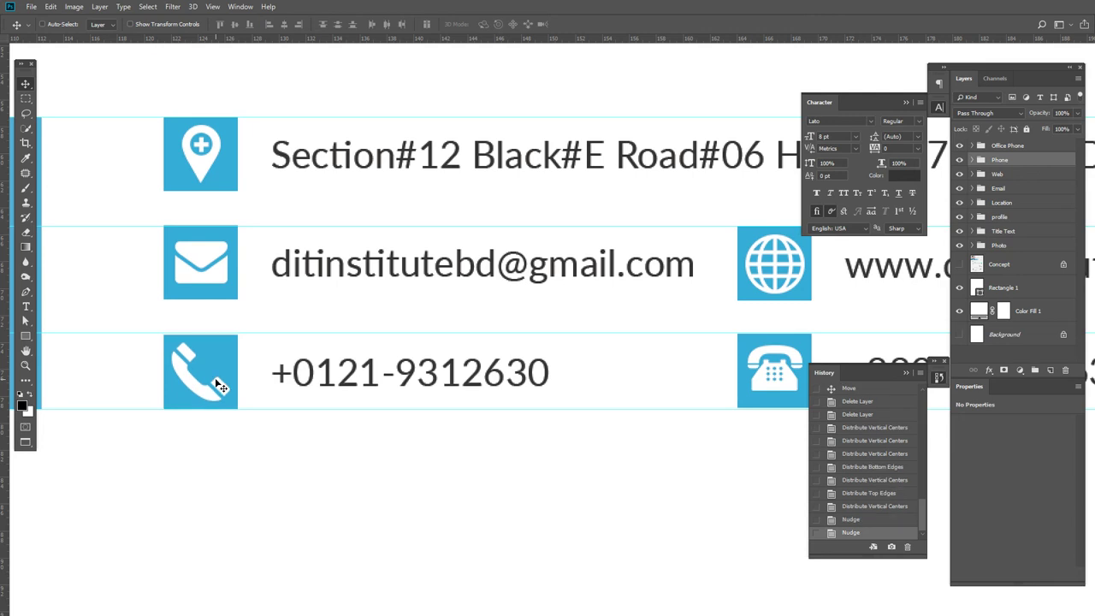
{"action": "right_click", "coordinate": [758, 354]}
{"action": "left_click", "coordinate": [769, 358]}
{"action": "key", "text": "Down"}
- Remove the two old guides from the contact rows
{"action": "left_click_drag", "start_coordinate": [400, 374], "coordinate": [482, 442]}
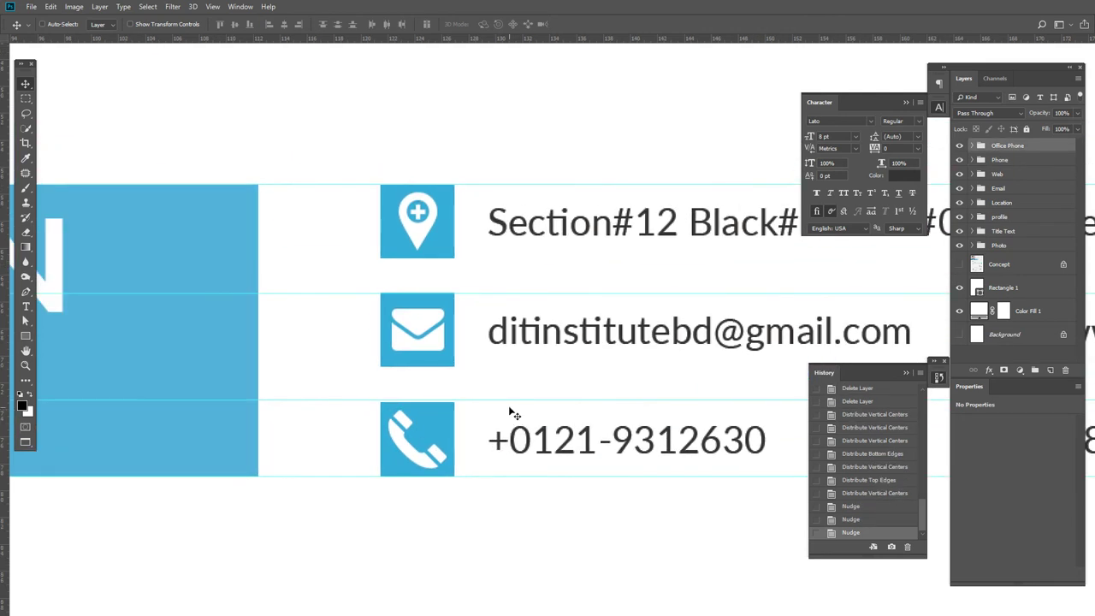
{"action": "left_click_drag", "start_coordinate": [508, 399], "coordinate": [572, 34]}
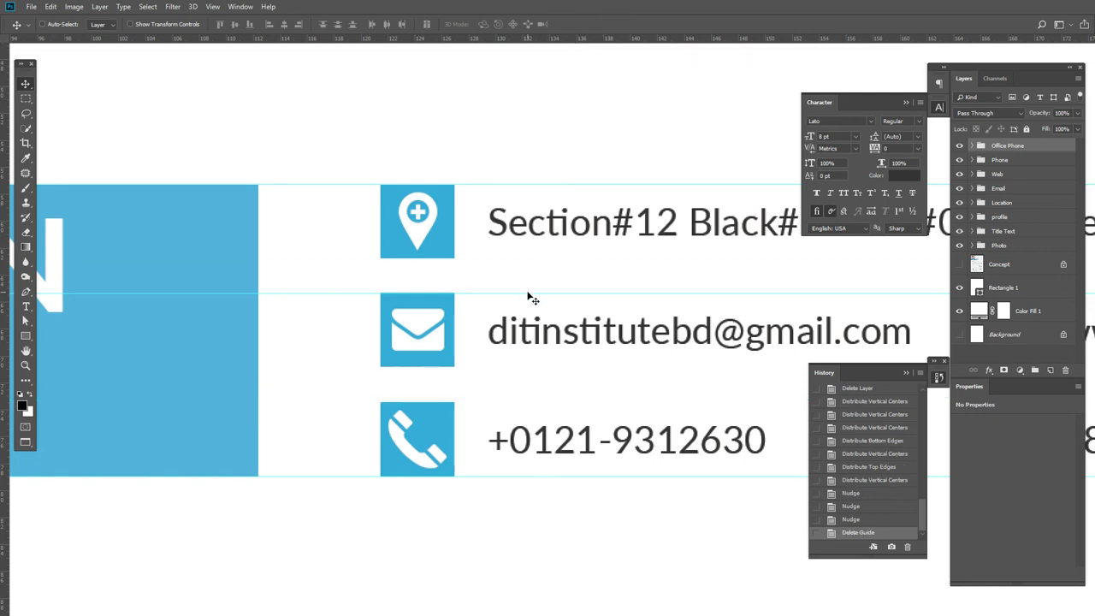
{"action": "left_click_drag", "start_coordinate": [527, 289], "coordinate": [581, 43]}
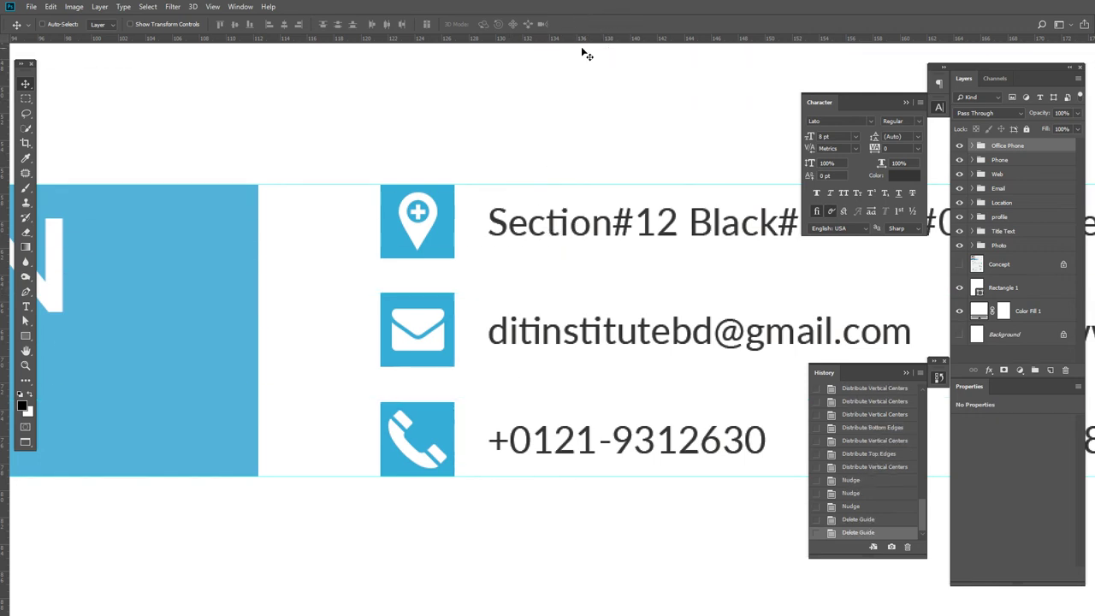
- Select the Phone, Location and Email groups and distribute them evenly by vertical centres
{"action": "right_click", "coordinate": [414, 428]}
{"action": "left_click", "coordinate": [445, 435]}
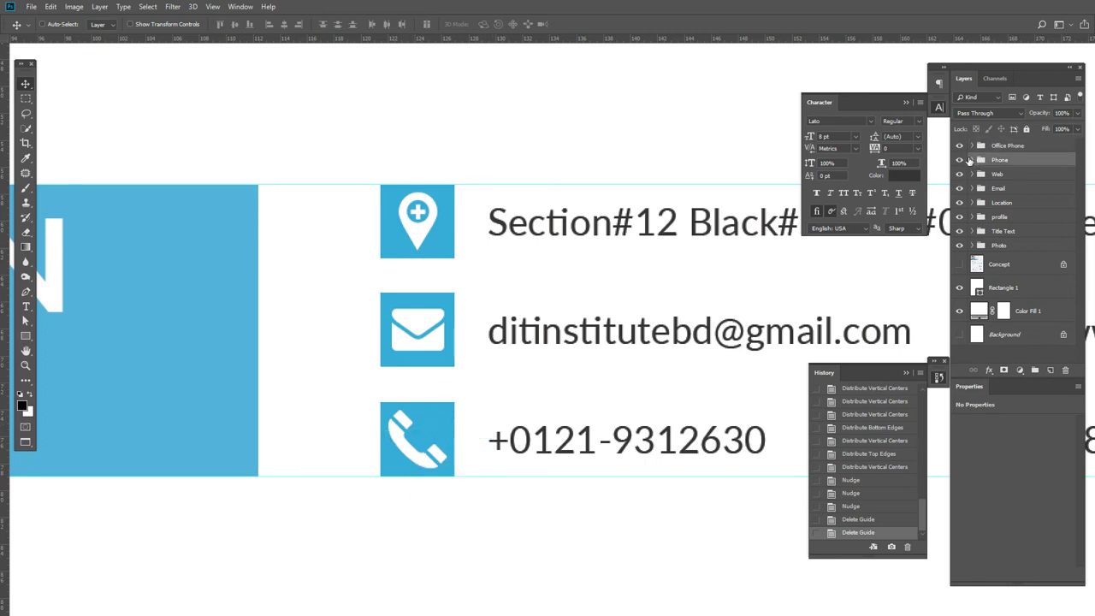
{"action": "left_click", "coordinate": [959, 160]}
{"action": "left_click", "coordinate": [959, 160]}
{"action": "left_click", "coordinate": [1006, 205], "text": "ctrl"}
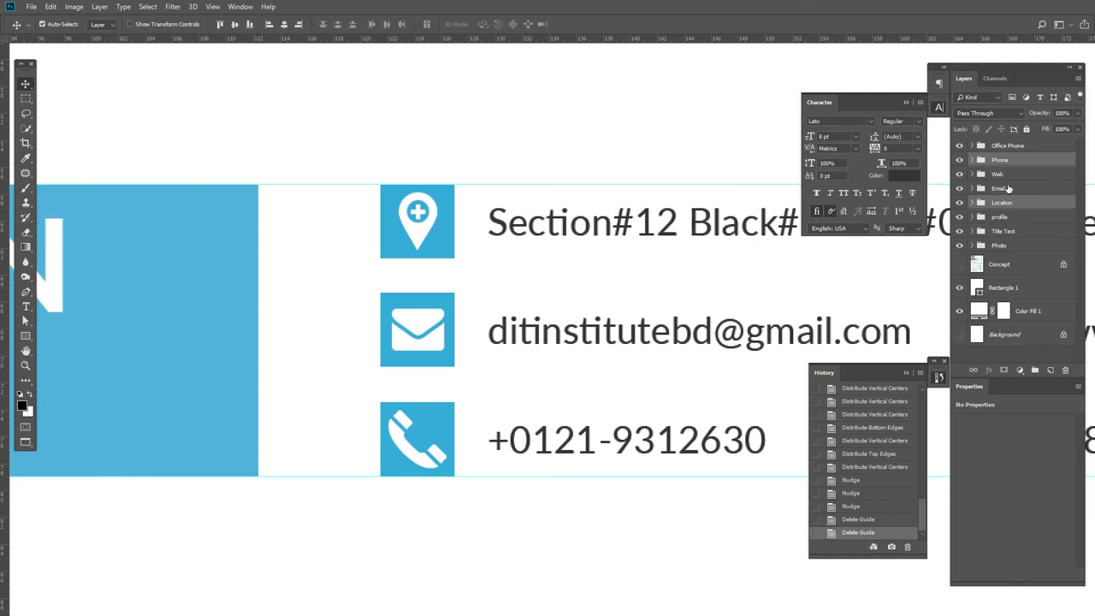
{"action": "left_click", "coordinate": [1009, 189], "text": "ctrl"}
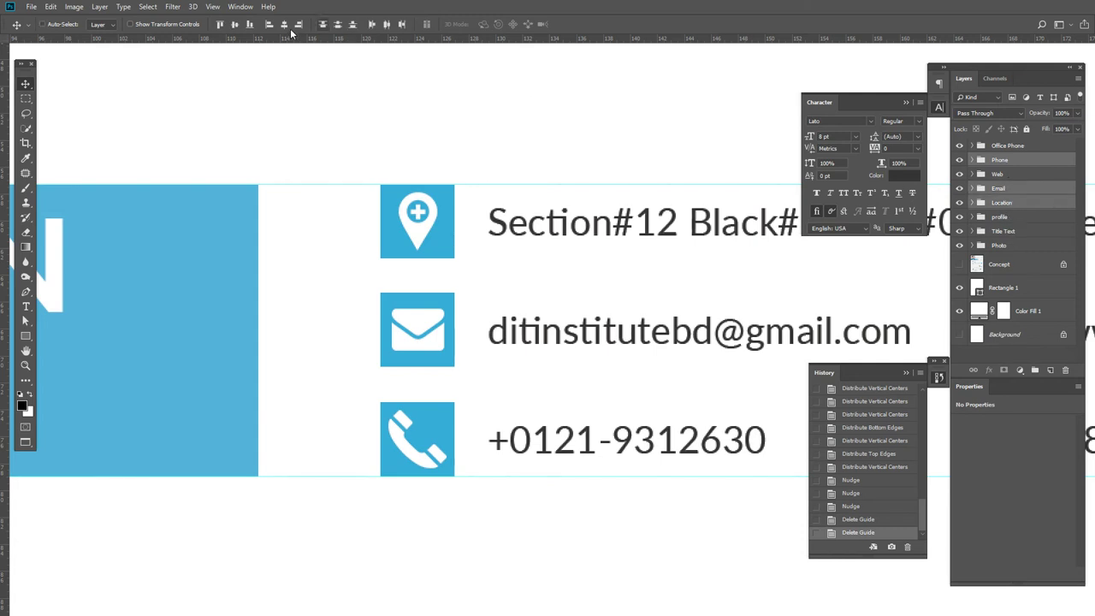
{"action": "left_click", "coordinate": [338, 25]}
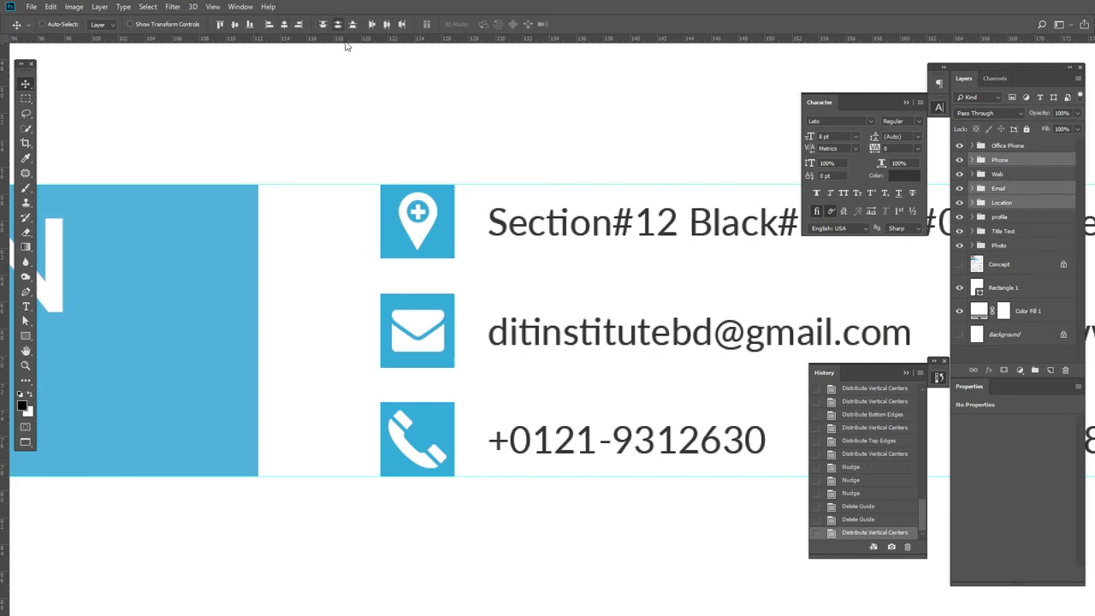
- Add a horizontal guide along the top of the email row, near 63.4 mm
{"action": "scroll", "coordinate": [673, 342], "scroll_direction": "right", "scroll_amount": 5}
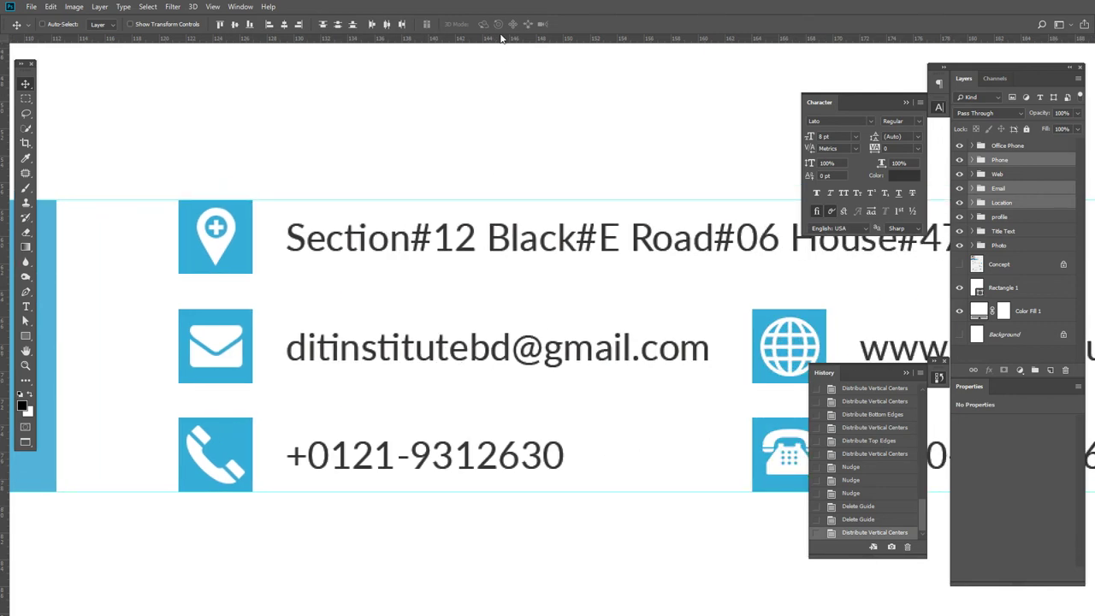
{"action": "left_click_drag", "start_coordinate": [514, 43], "coordinate": [528, 307]}
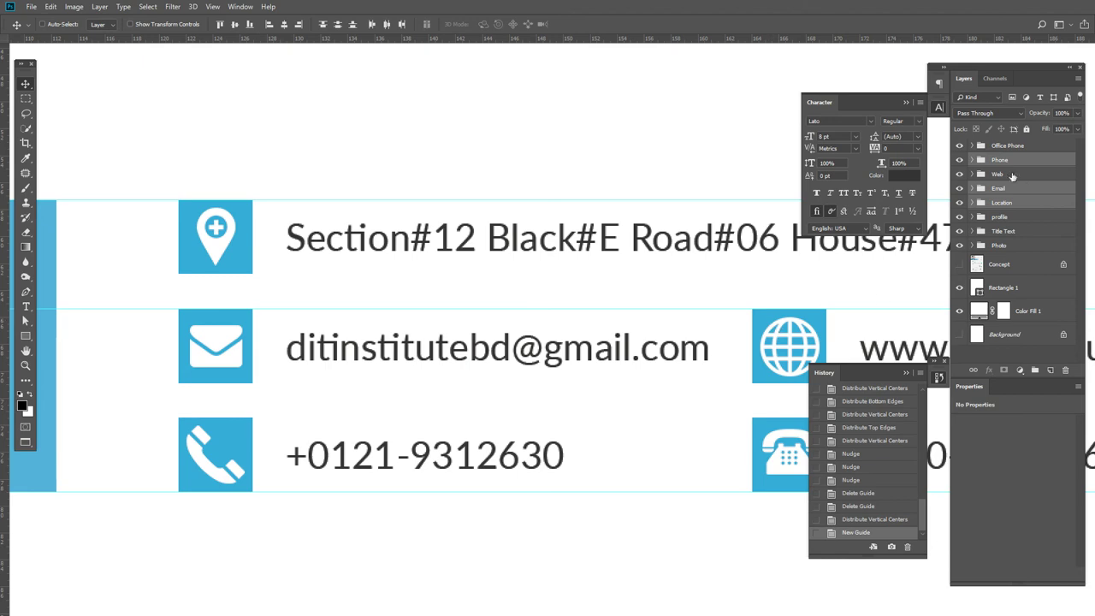
{"action": "left_click", "coordinate": [1010, 147]}
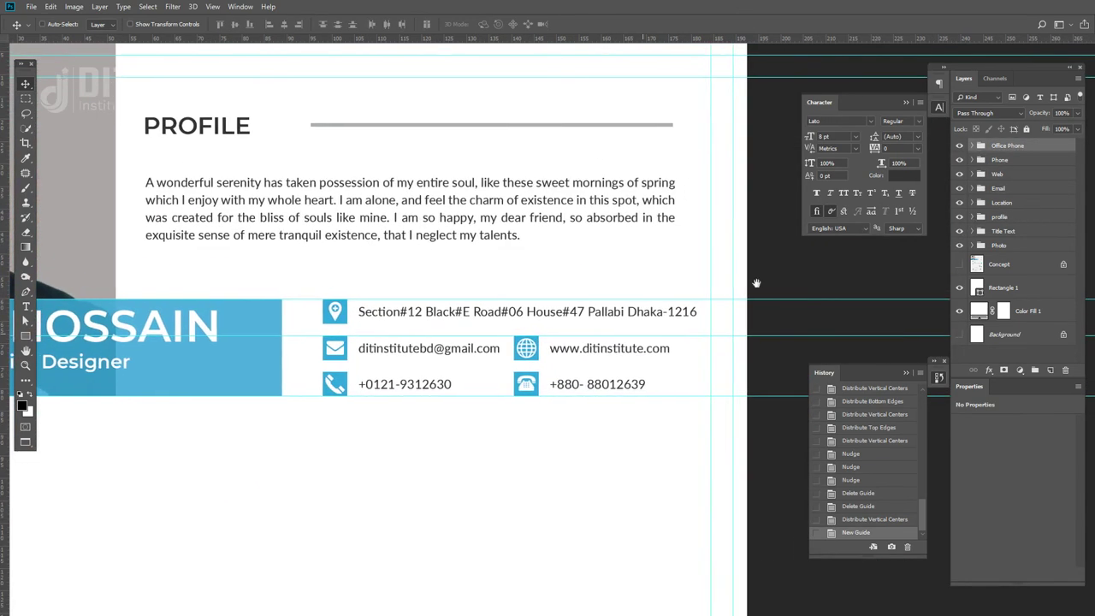
- Group the Office Phone through Location layers with Ctrl+G and name the group Contact
{"action": "left_click", "coordinate": [1009, 204], "text": "shift"}
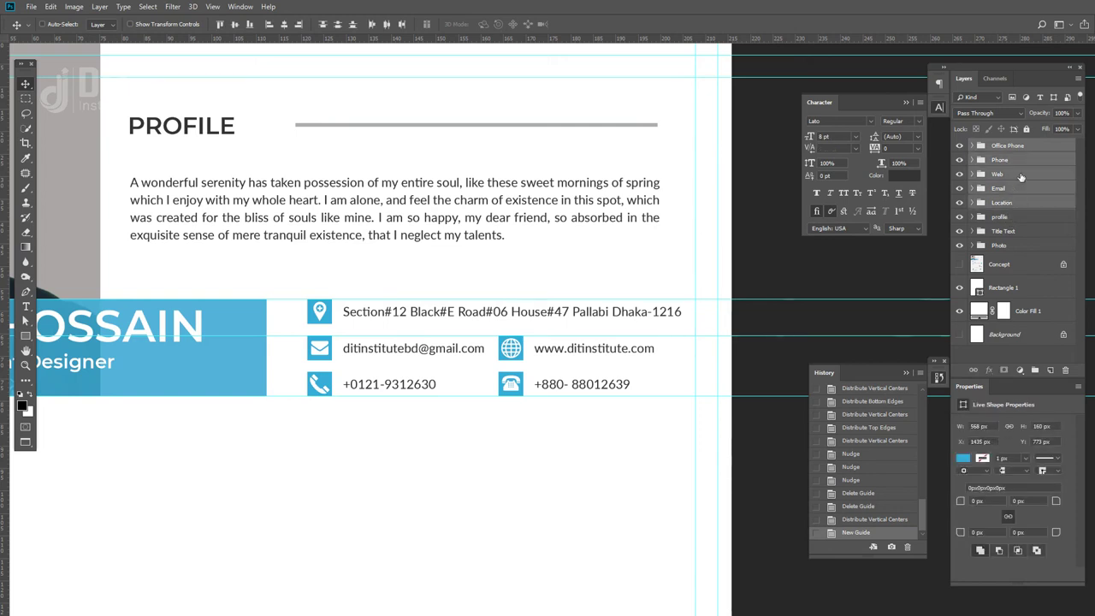
{"action": "key", "text": "ctrl+g"}
{"action": "double_click", "coordinate": [999, 146]}
{"action": "type", "text": "Conta"}
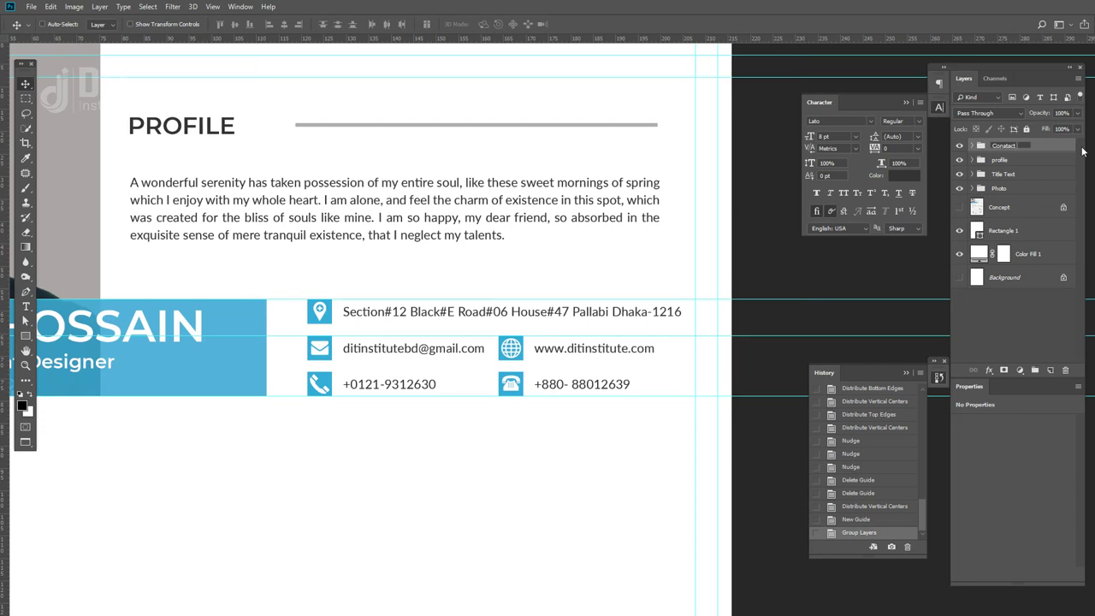
{"action": "key", "text": "Return"}
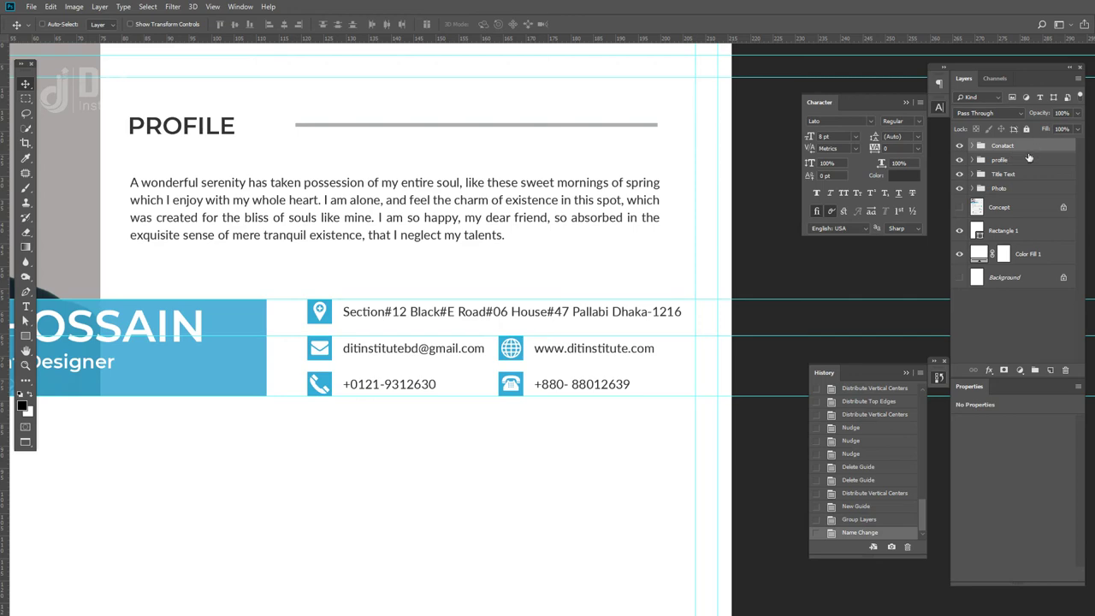
{"action": "left_click", "coordinate": [959, 146]}
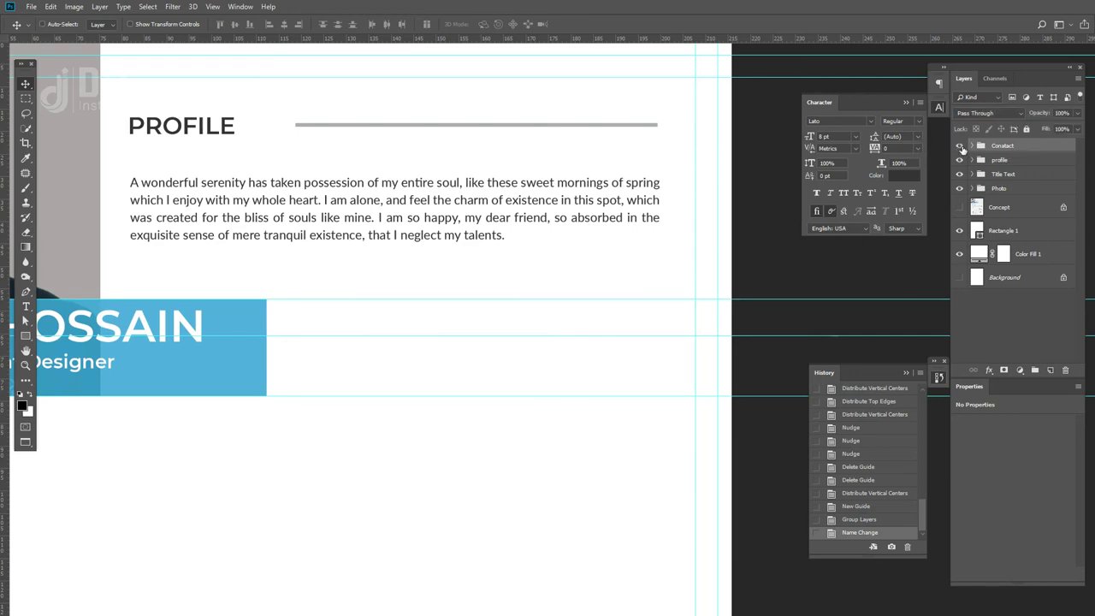
{"action": "left_click", "coordinate": [959, 146]}
{"action": "key", "text": "ctrl+minus"}
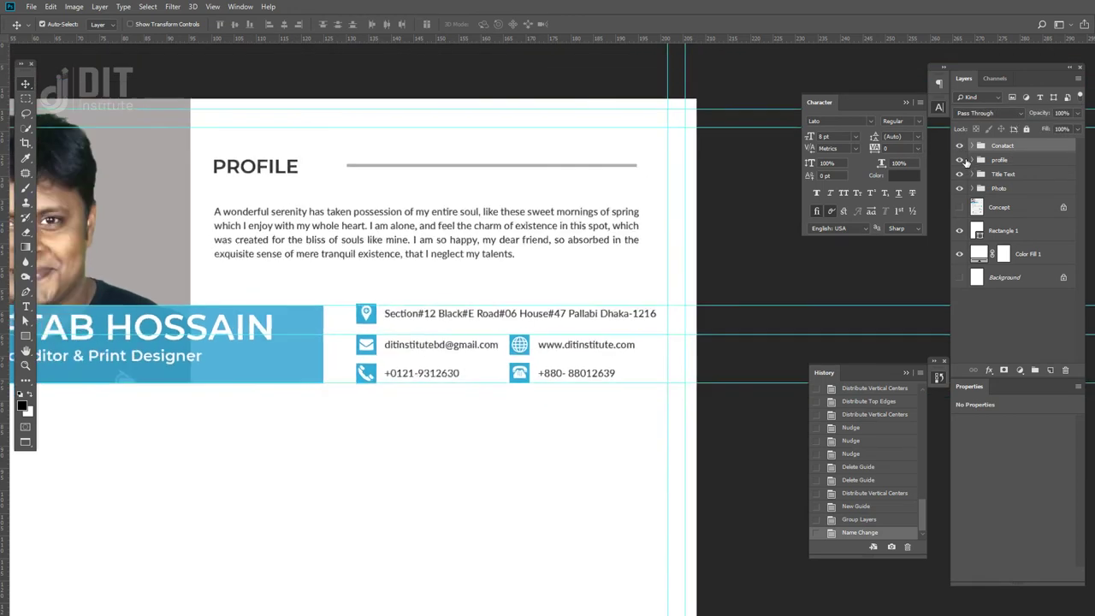
- Recolour the profile group's Shape 1 line to the icons' blue #35add6 using the eyedropper
{"action": "left_click", "coordinate": [959, 160]}
{"action": "left_click", "coordinate": [959, 160]}
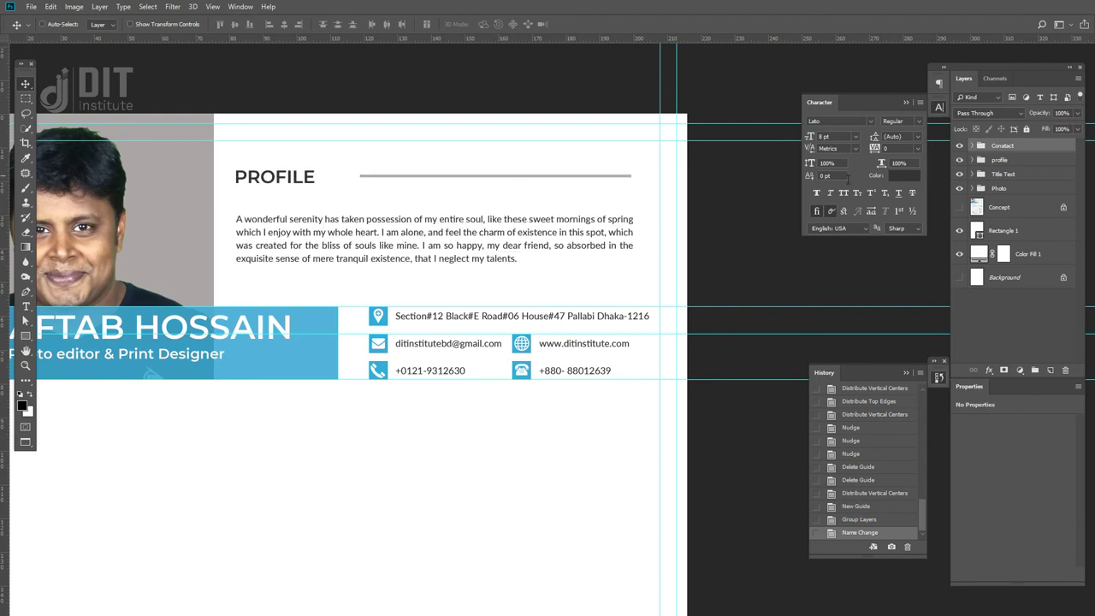
{"action": "left_click", "coordinate": [972, 160]}
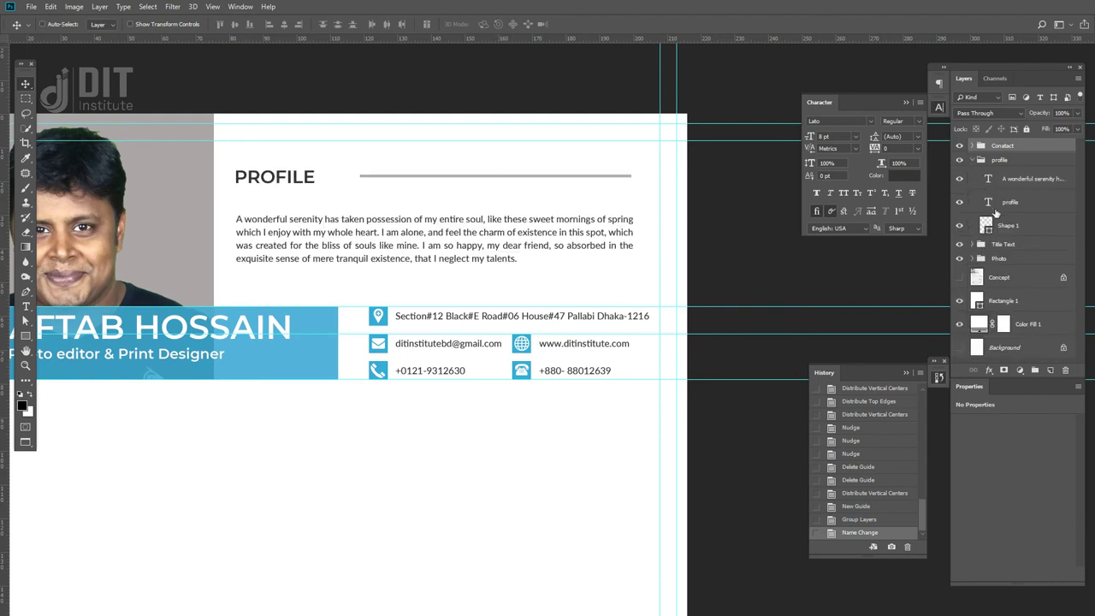
{"action": "left_click", "coordinate": [987, 226]}
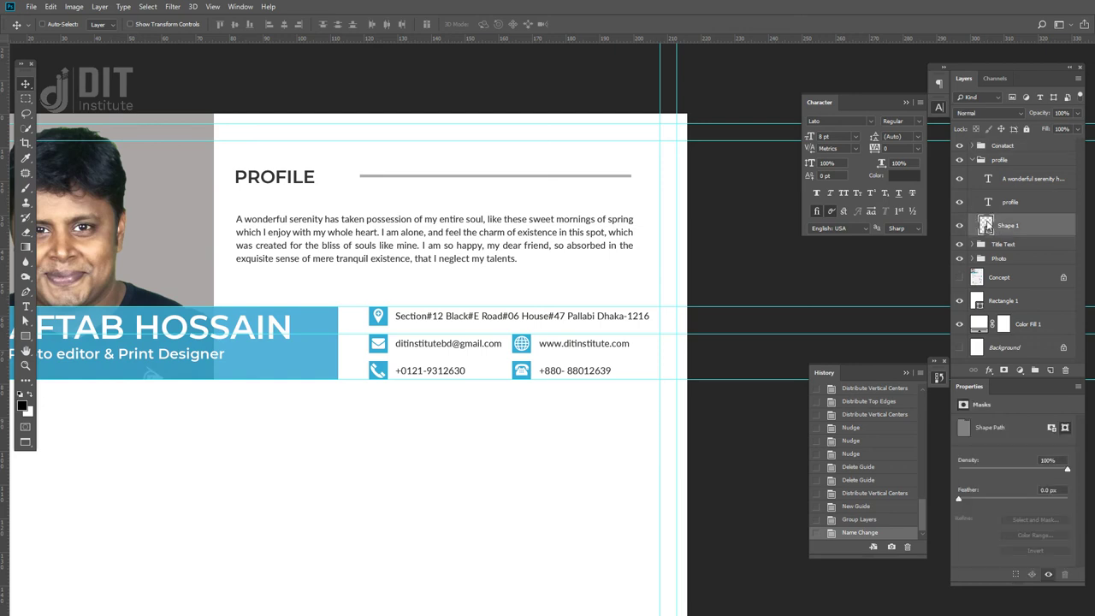
{"action": "double_click", "coordinate": [986, 225]}
{"action": "left_click", "coordinate": [386, 317]}
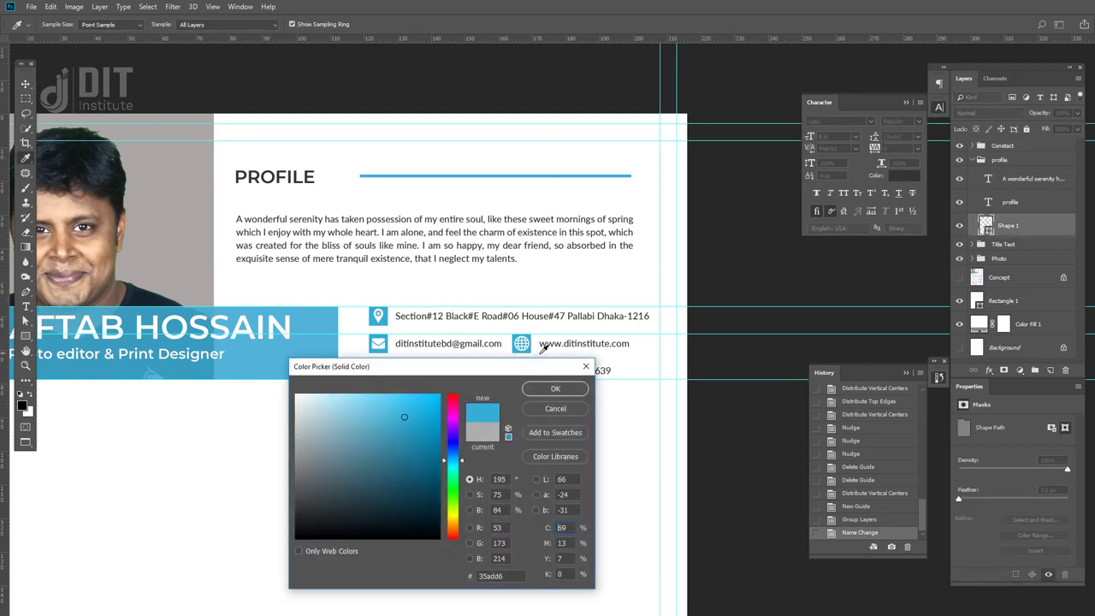
{"action": "left_click", "coordinate": [556, 388]}
{"action": "key", "text": "ctrl+minus"}
{"action": "key", "text": "ctrl+minus"}
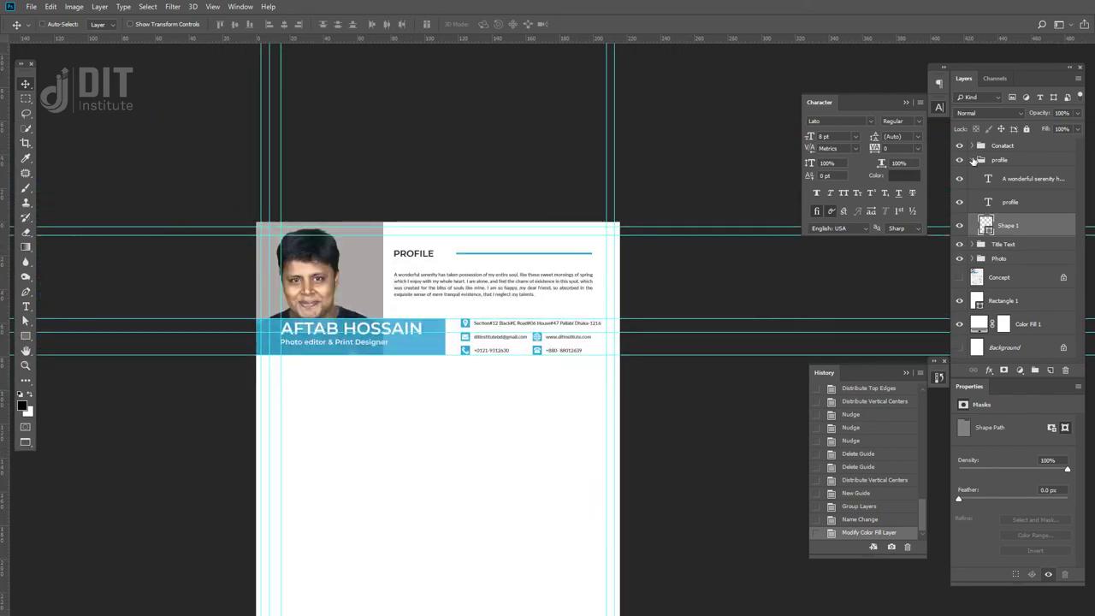
{"action": "left_click", "coordinate": [973, 161]}
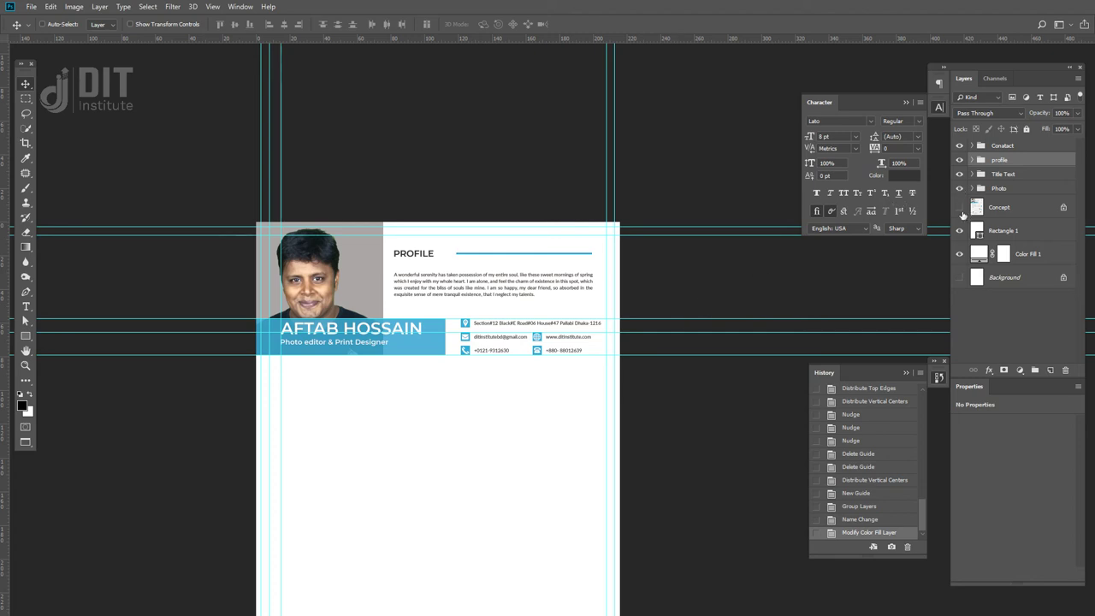
- Show the Concept mockup, expand the Contact group, and identify the Location and Email groups
{"action": "left_click", "coordinate": [959, 207]}
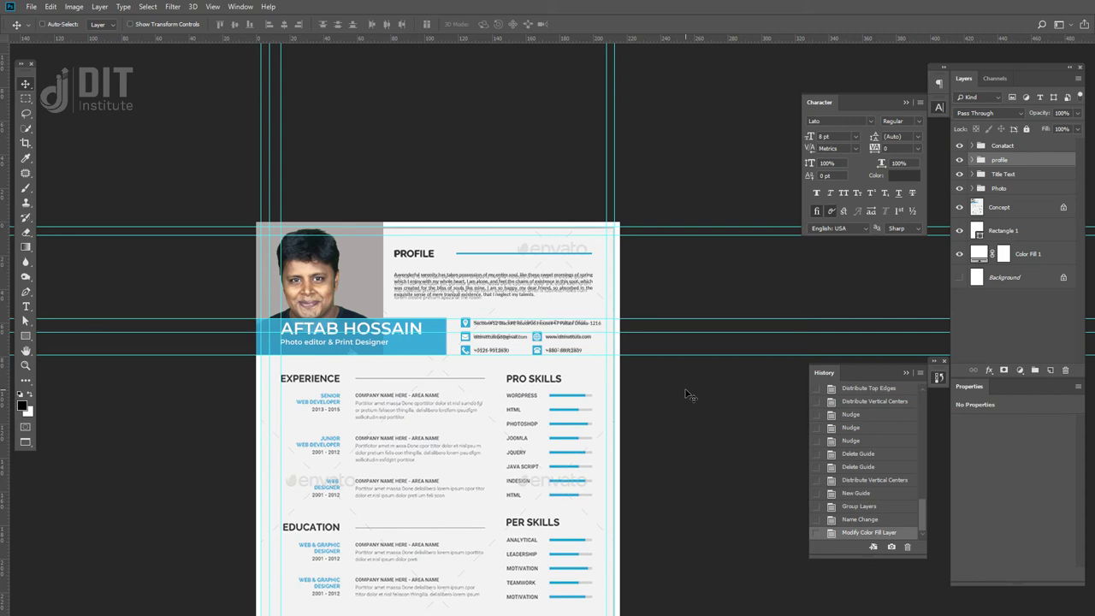
{"action": "key", "text": "ctrl+plus"}
{"action": "key", "text": "ctrl+plus"}
{"action": "key", "text": "ctrl+plus"}
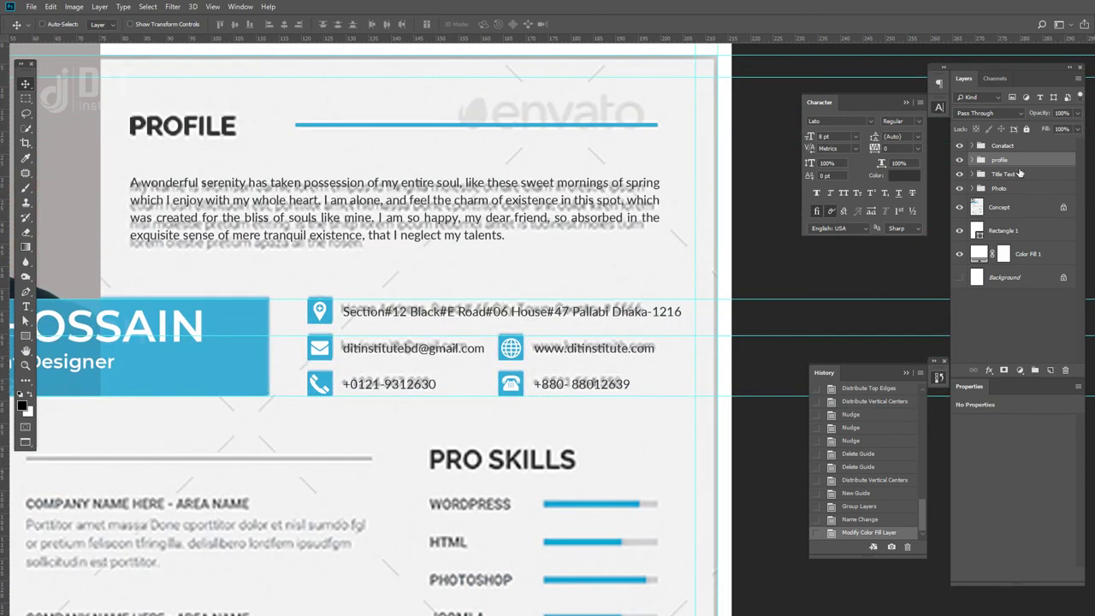
{"action": "left_click", "coordinate": [972, 145]}
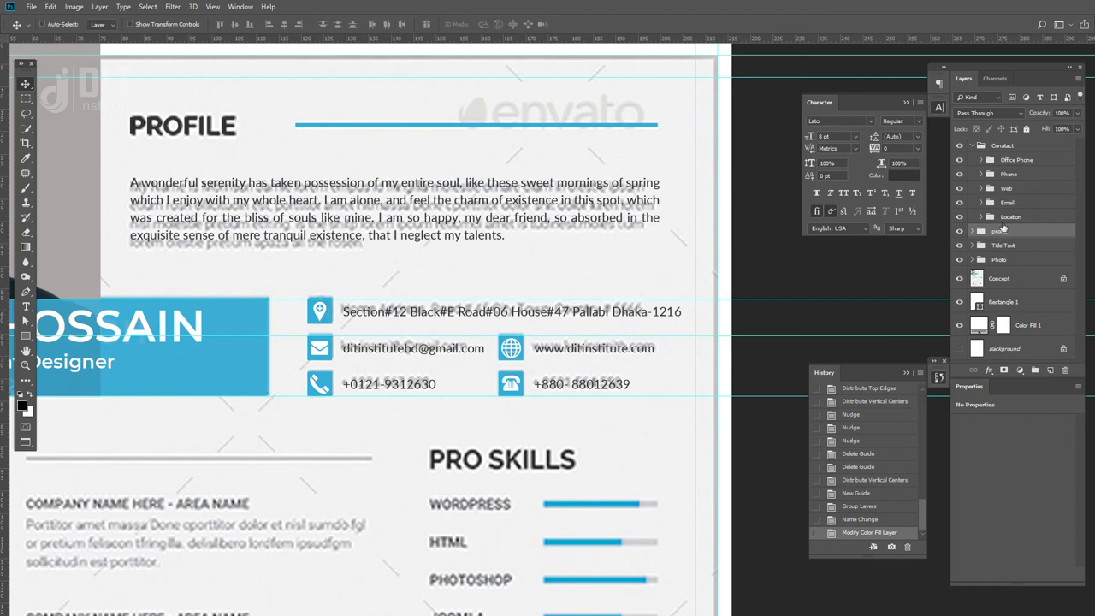
{"action": "left_click", "coordinate": [992, 216]}
{"action": "left_click", "coordinate": [959, 217]}
{"action": "left_click", "coordinate": [958, 216]}
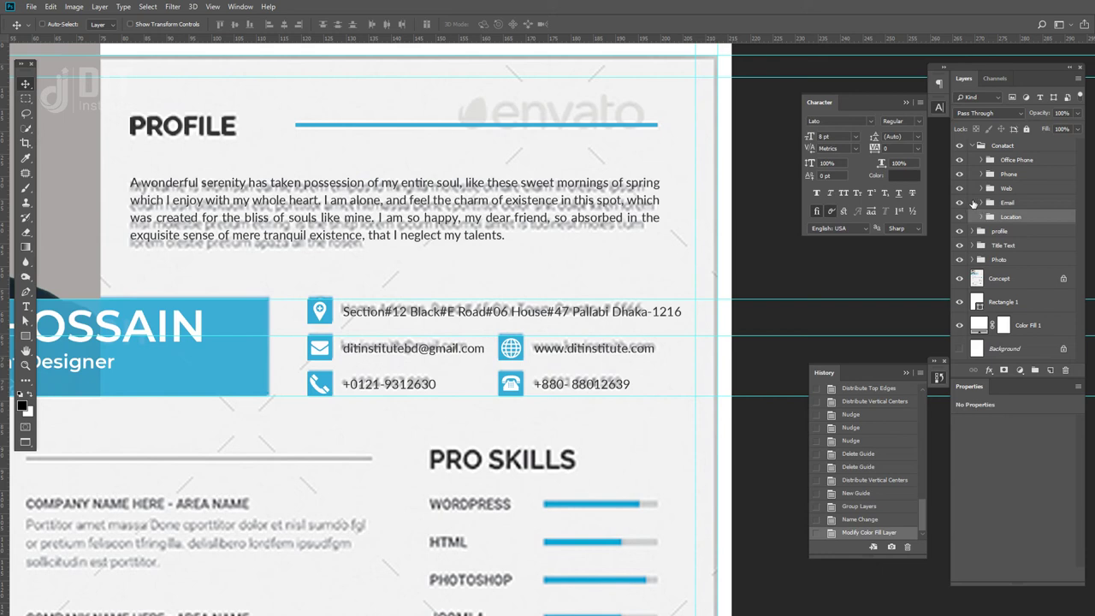
{"action": "left_click", "coordinate": [959, 202]}
{"action": "left_click", "coordinate": [958, 203]}
- Select Email, Location and Phone and distribute them by vertical centres
{"action": "left_click", "coordinate": [988, 207]}
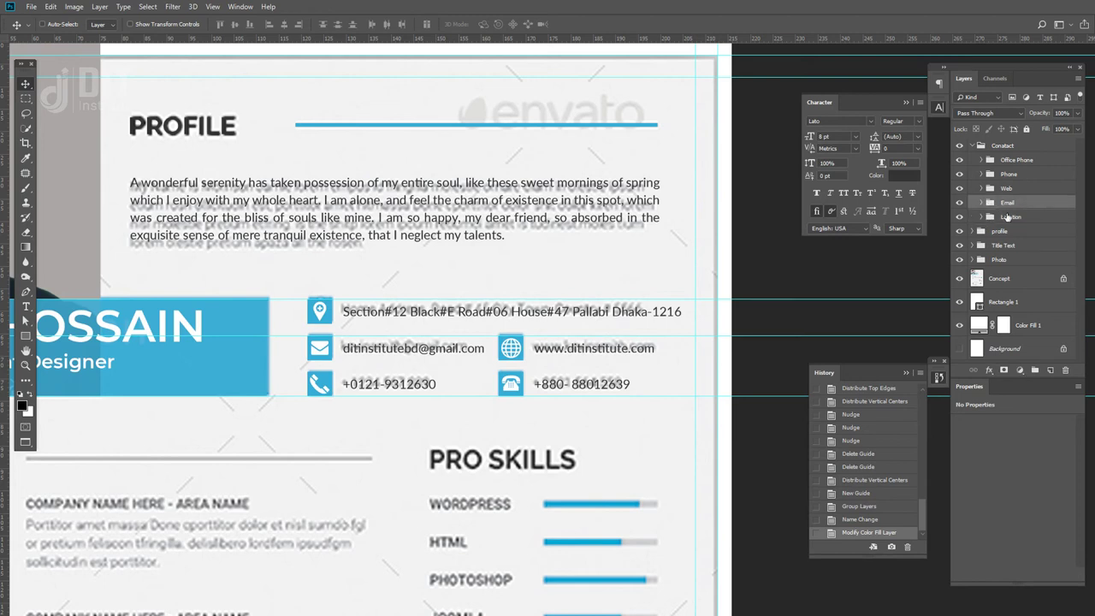
{"action": "left_click", "coordinate": [1011, 219], "text": "ctrl"}
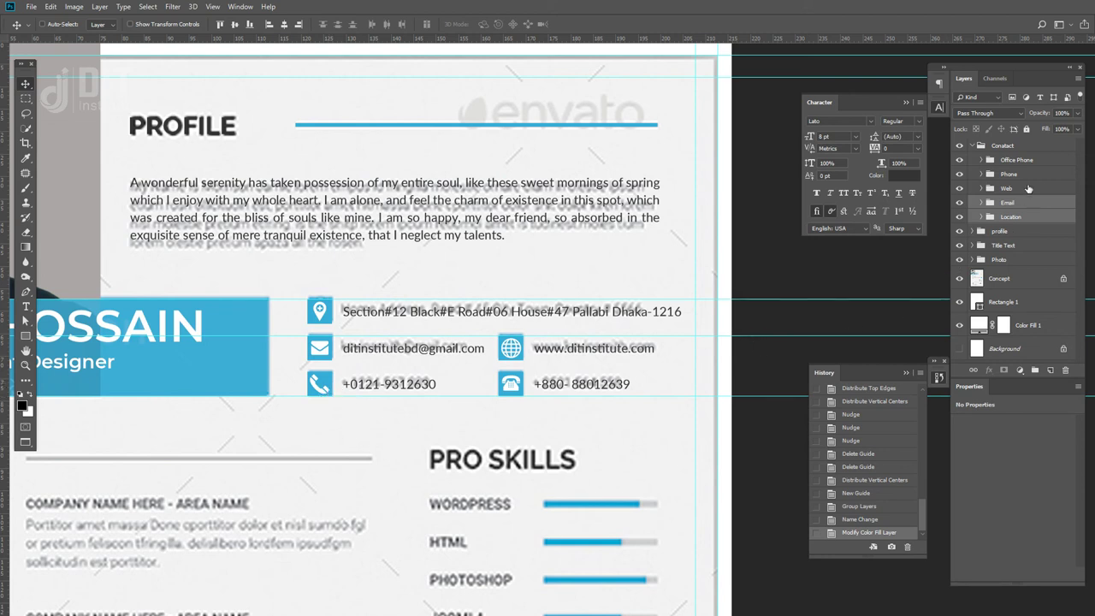
{"action": "left_click", "coordinate": [1026, 177], "text": "ctrl"}
{"action": "left_click", "coordinate": [338, 24]}
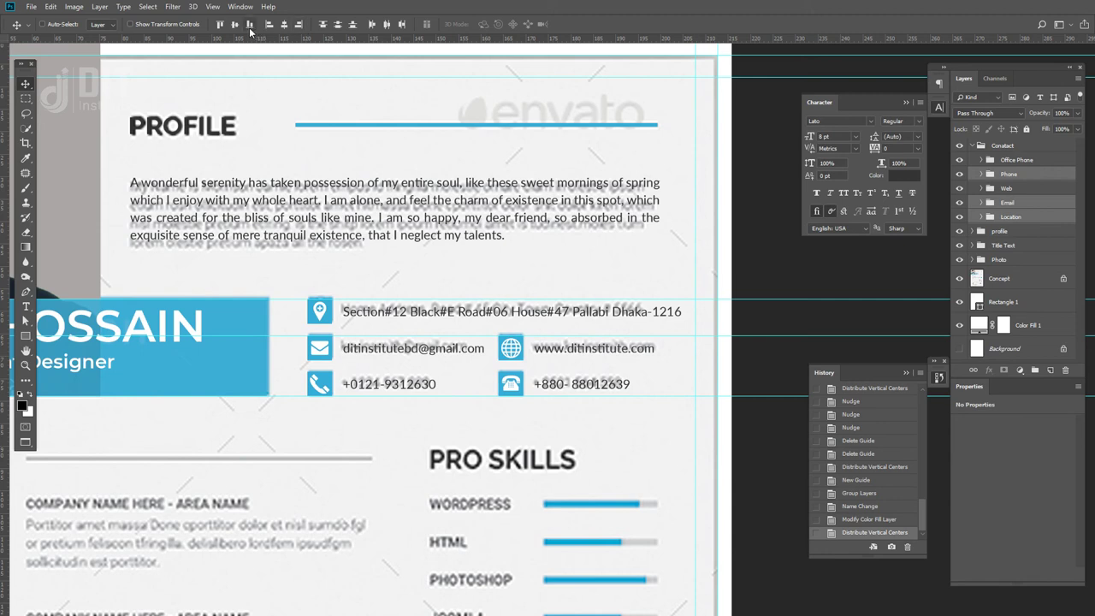
- Left-align the selected Phone, Email and Location rows after trying other align and distribute options
{"action": "left_click", "coordinate": [298, 25]}
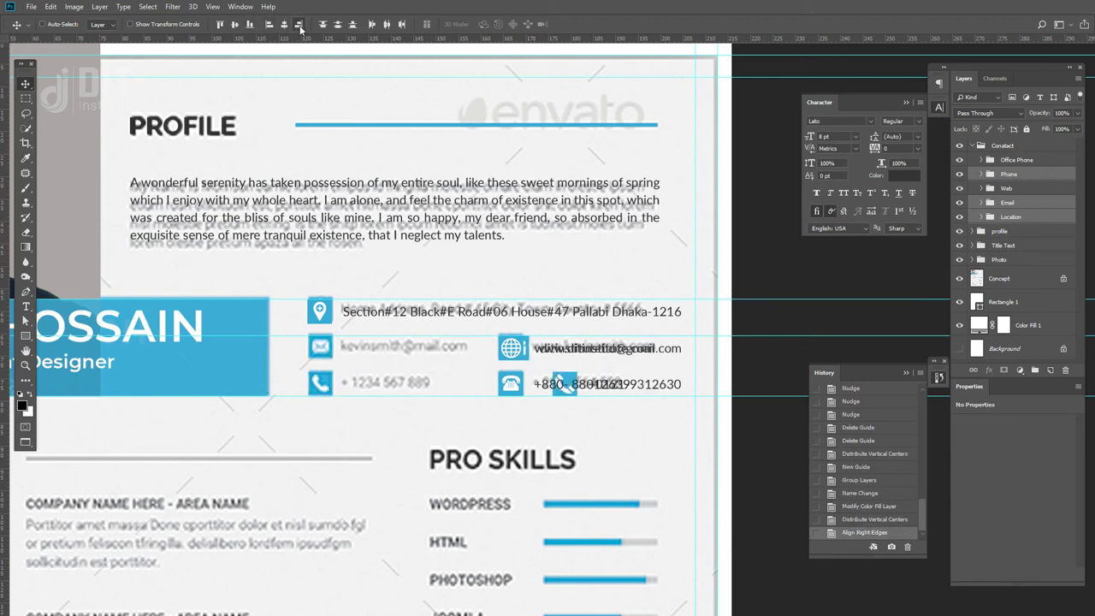
{"action": "key", "text": "ctrl+z"}
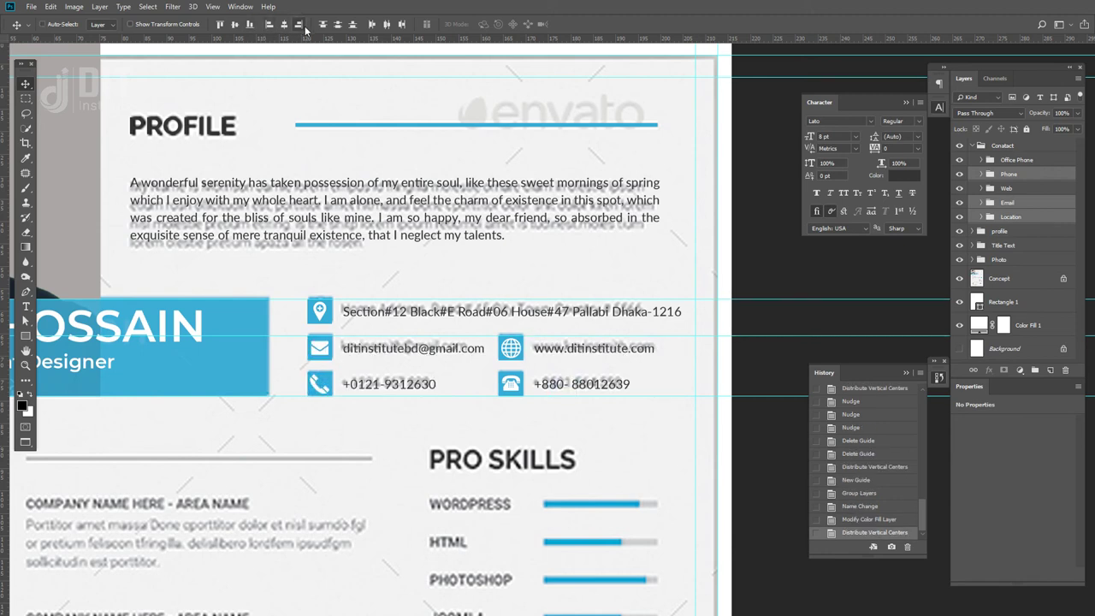
{"action": "left_click", "coordinate": [958, 175]}
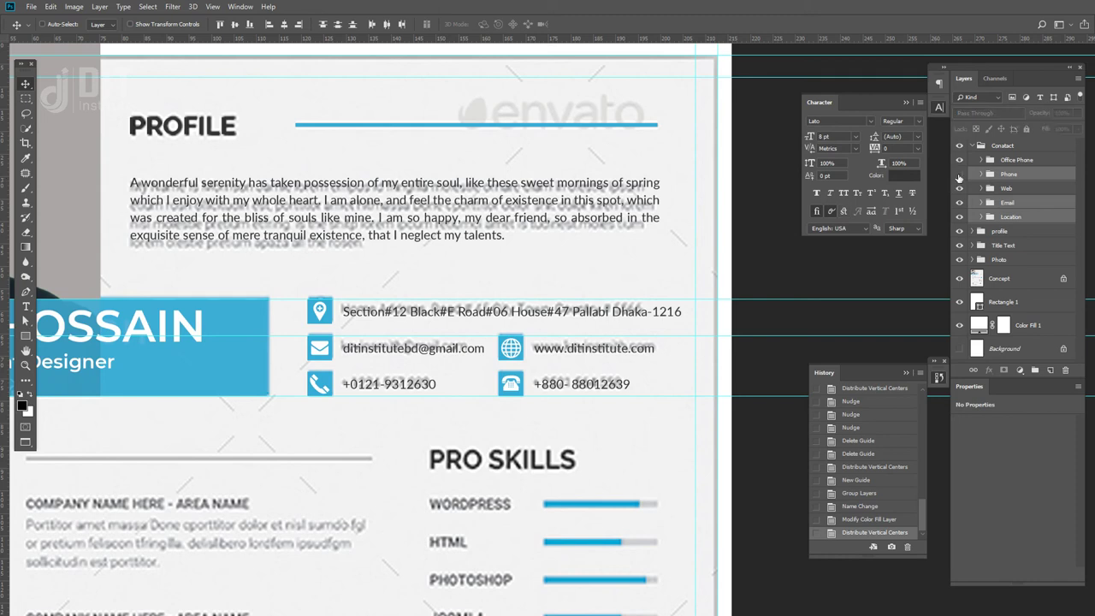
{"action": "left_click", "coordinate": [959, 174]}
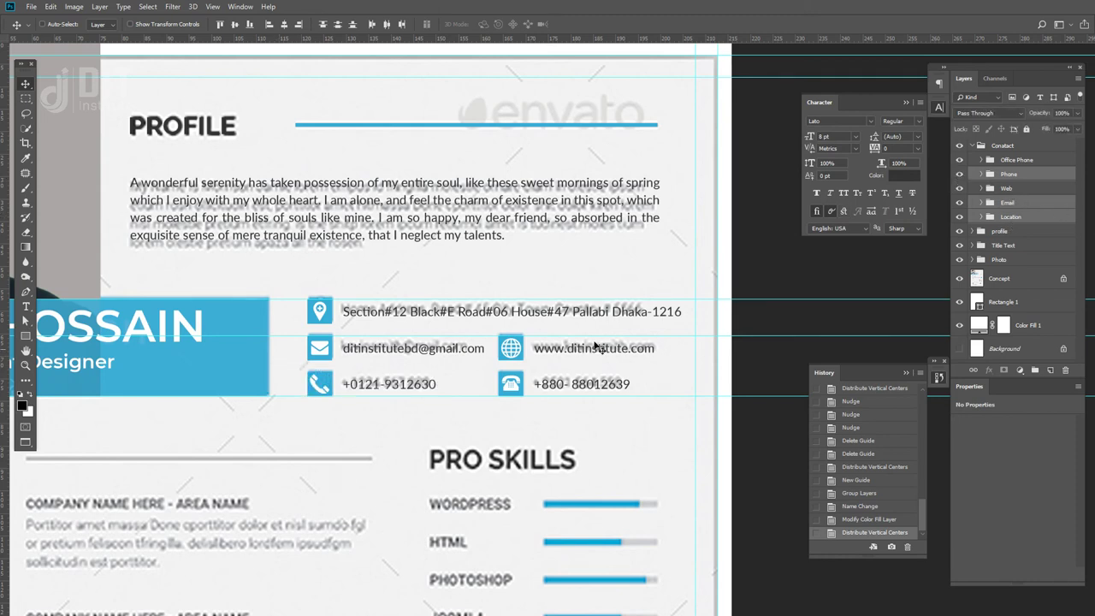
{"action": "left_click", "coordinate": [269, 25]}
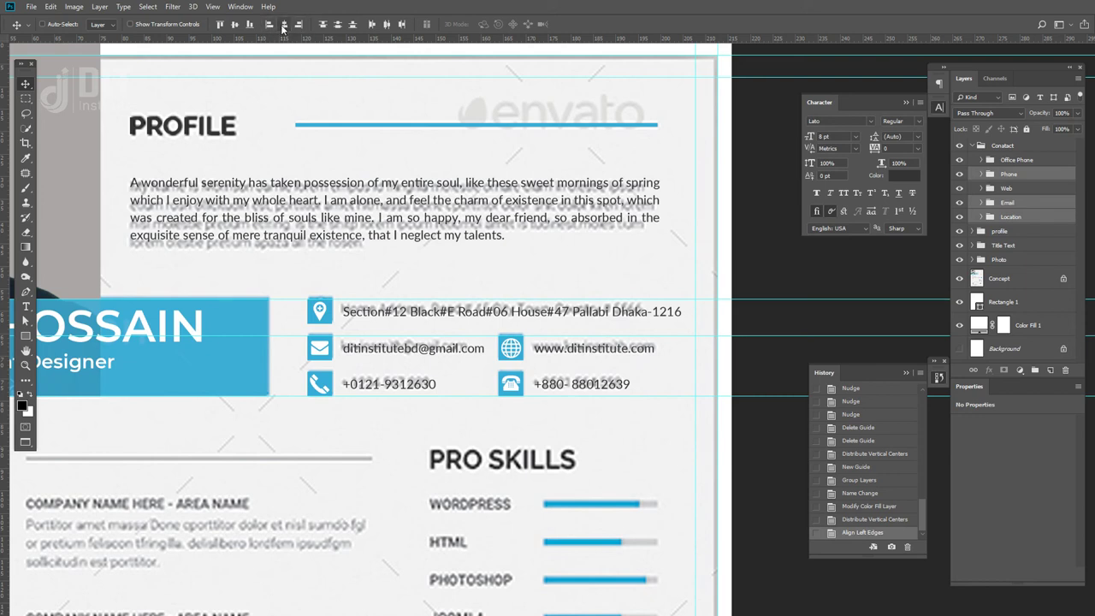
{"action": "left_click", "coordinate": [234, 24]}
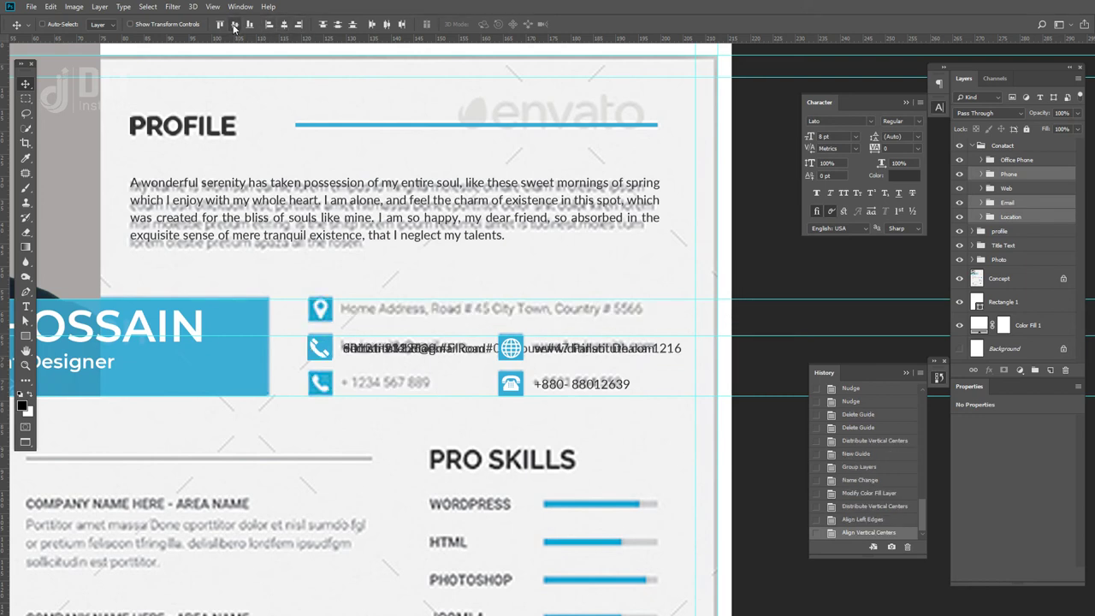
{"action": "left_click_drag", "start_coordinate": [335, 344], "coordinate": [346, 263]}
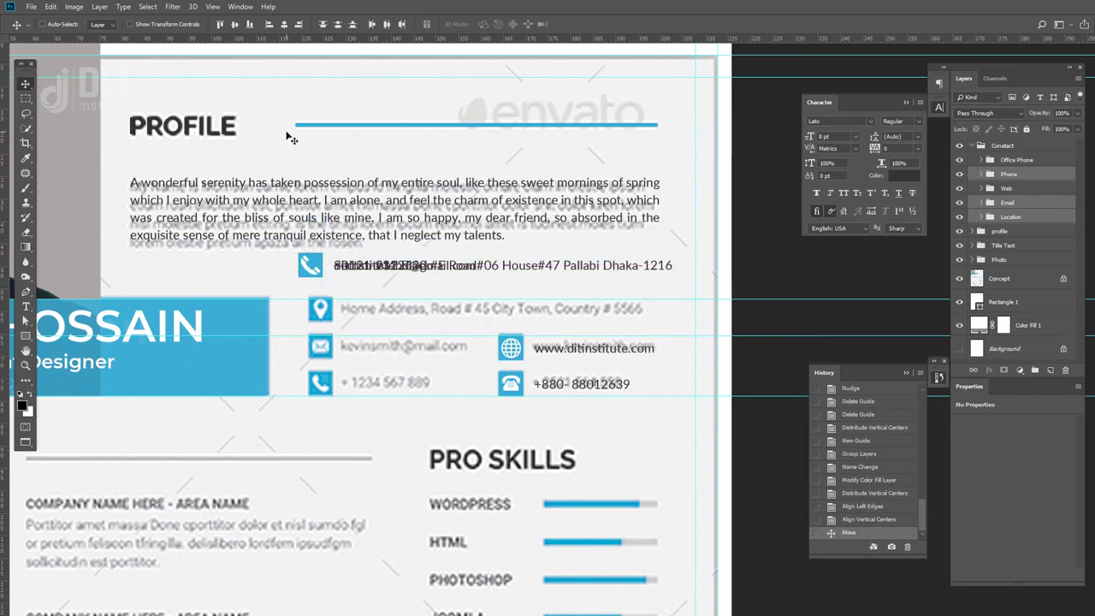
{"action": "key", "text": "ctrl+alt+z"}
{"action": "key", "text": "ctrl+alt+z"}
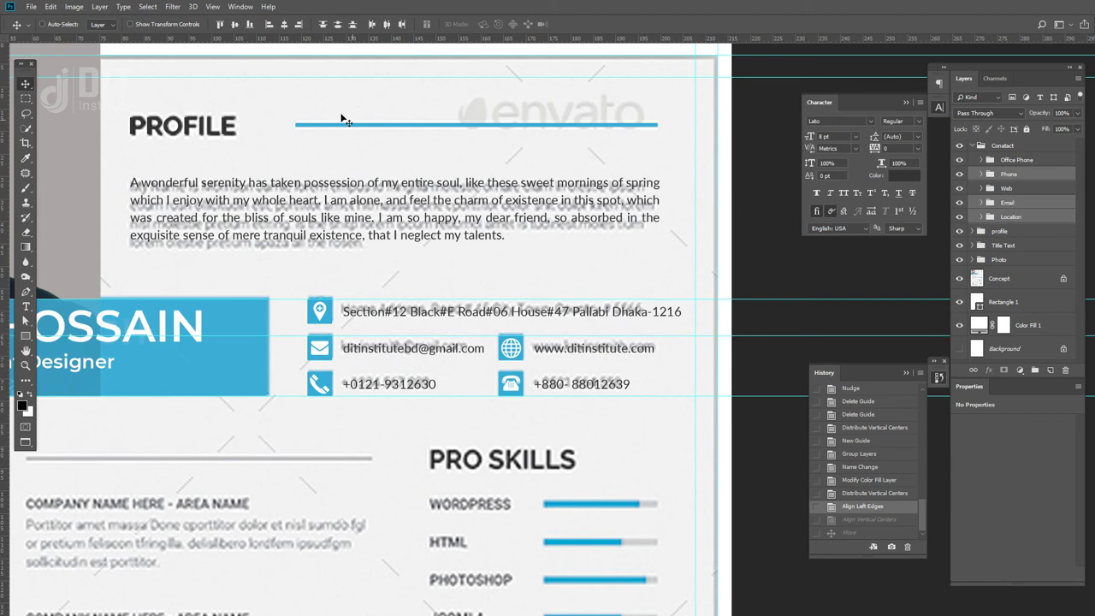
{"action": "left_click", "coordinate": [352, 26]}
{"action": "left_click", "coordinate": [337, 26]}
{"action": "left_click", "coordinate": [323, 26]}
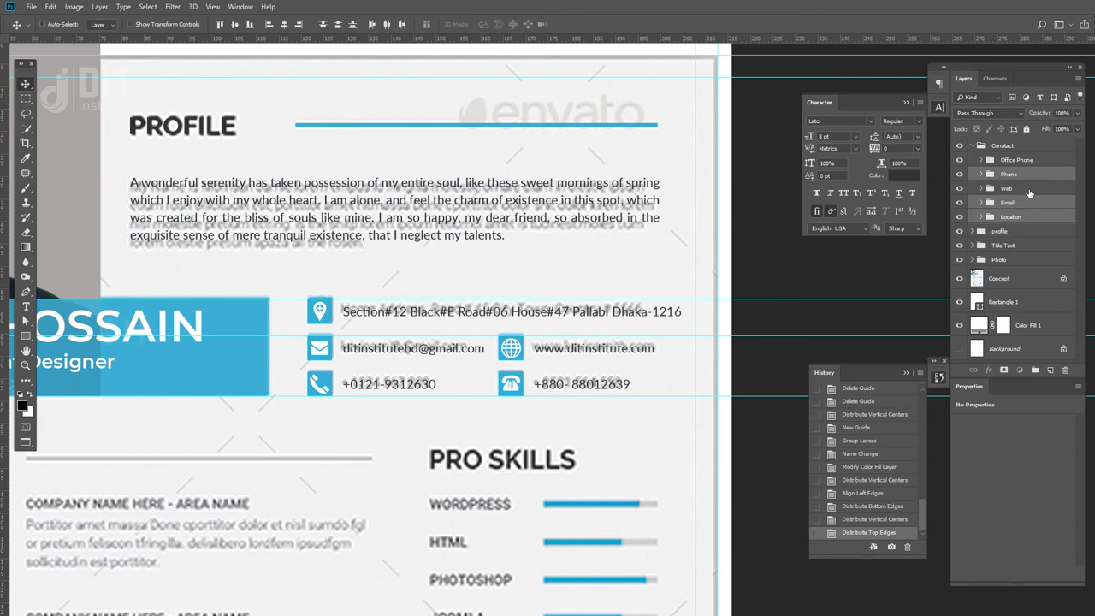
- Left-align the Web and Office Phone rows, add a vertical guide at 164.1 mm, collapse Contact
{"action": "left_click", "coordinate": [1029, 190]}
{"action": "left_click", "coordinate": [1030, 161], "text": "ctrl"}
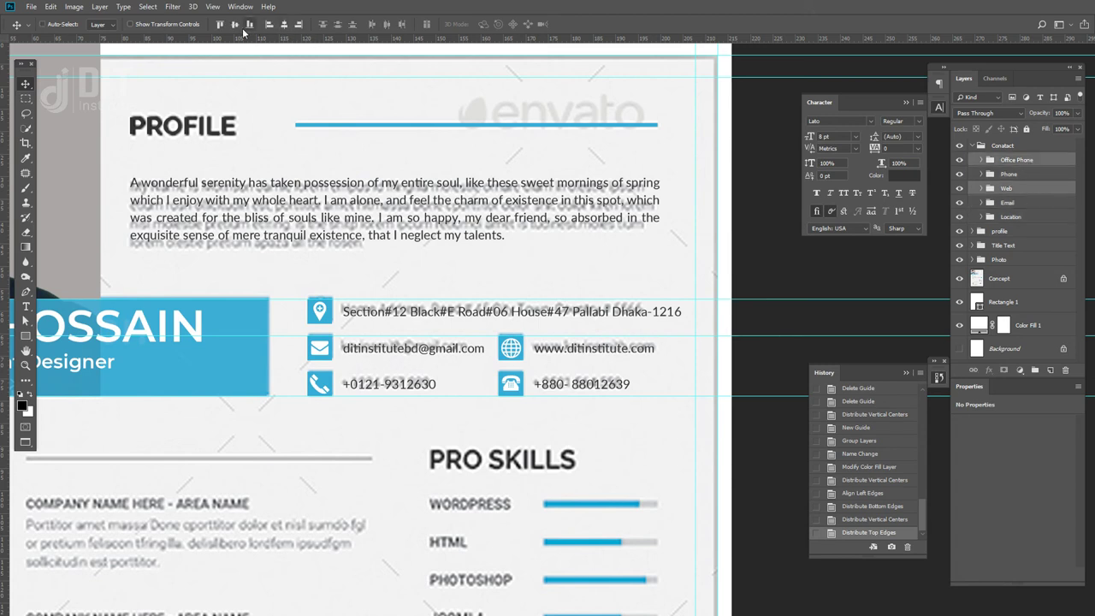
{"action": "left_click", "coordinate": [299, 25]}
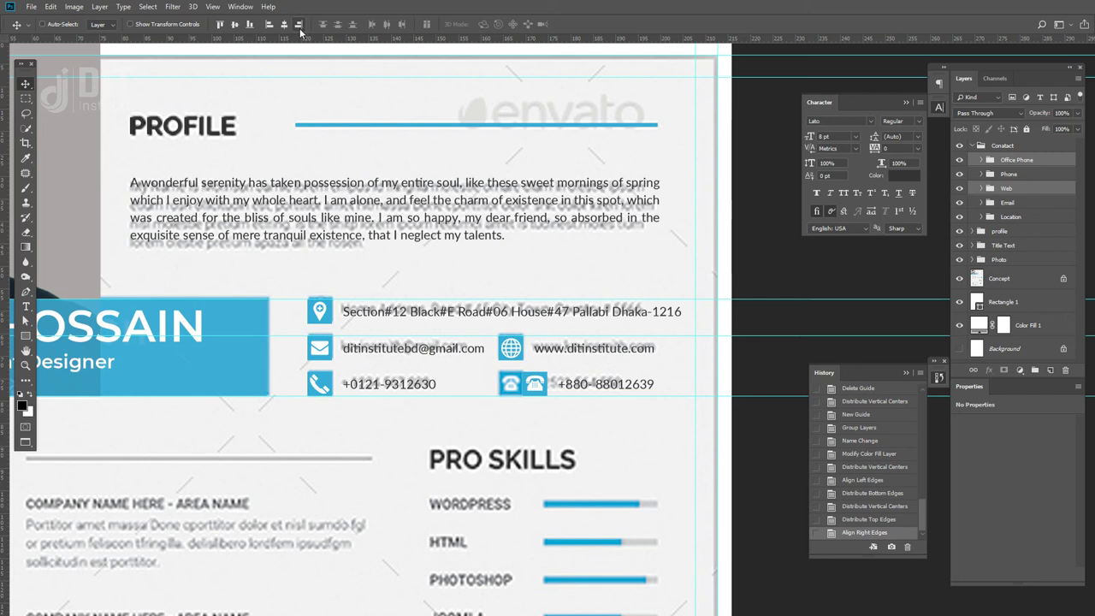
{"action": "key", "text": "ctrl+z"}
{"action": "left_click", "coordinate": [269, 26]}
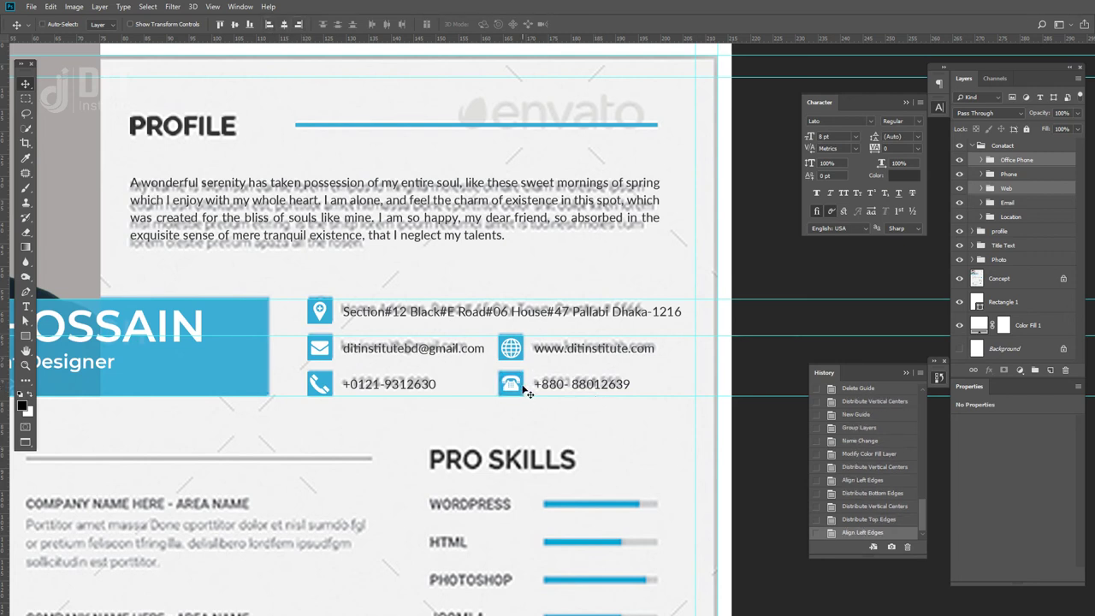
{"action": "mouse_move", "coordinate": [7, 504]}
{"action": "left_mouse_down"}
{"action": "mouse_move", "coordinate": [501, 453]}
{"action": "mouse_move", "coordinate": [499, 493]}
{"action": "mouse_move", "coordinate": [7, 492]}
{"action": "left_mouse_up"}
{"action": "left_click", "coordinate": [972, 145]}
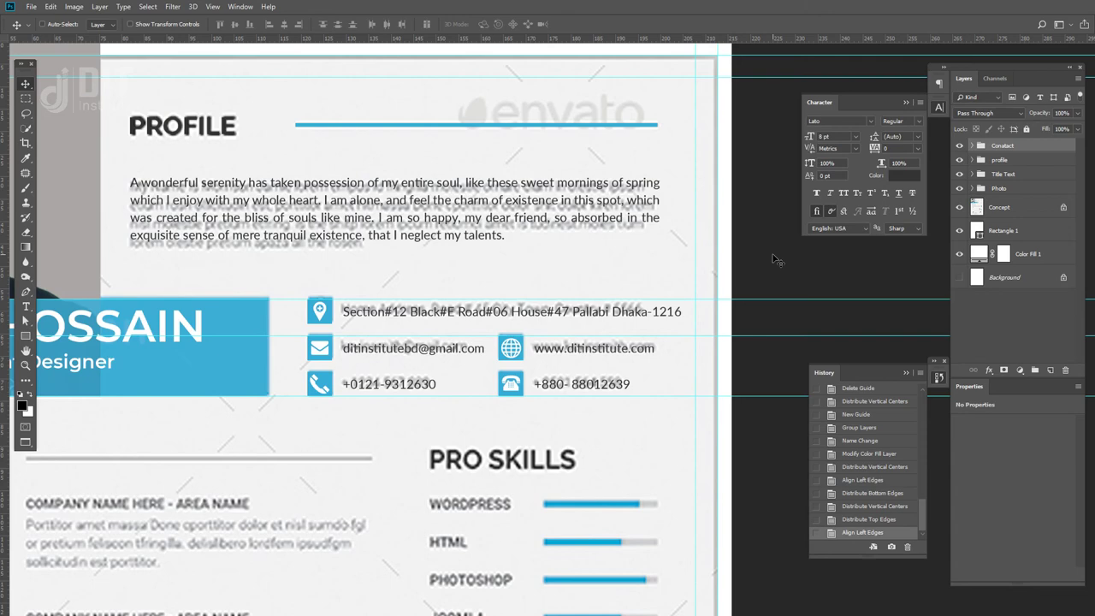
{"action": "key", "text": "ctrl+minus"}
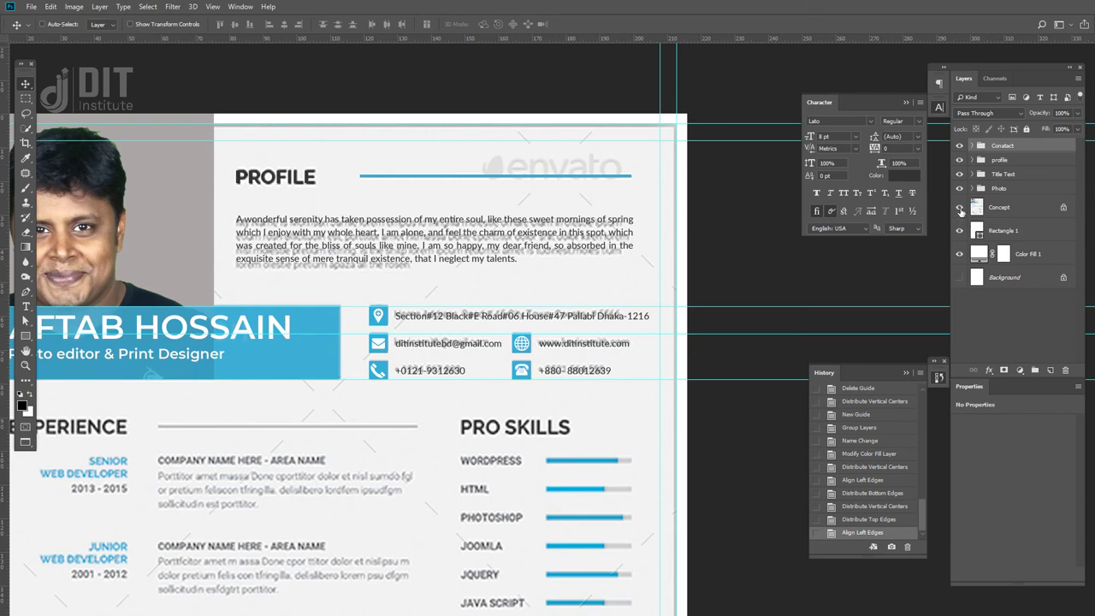
{"action": "left_click", "coordinate": [958, 207]}
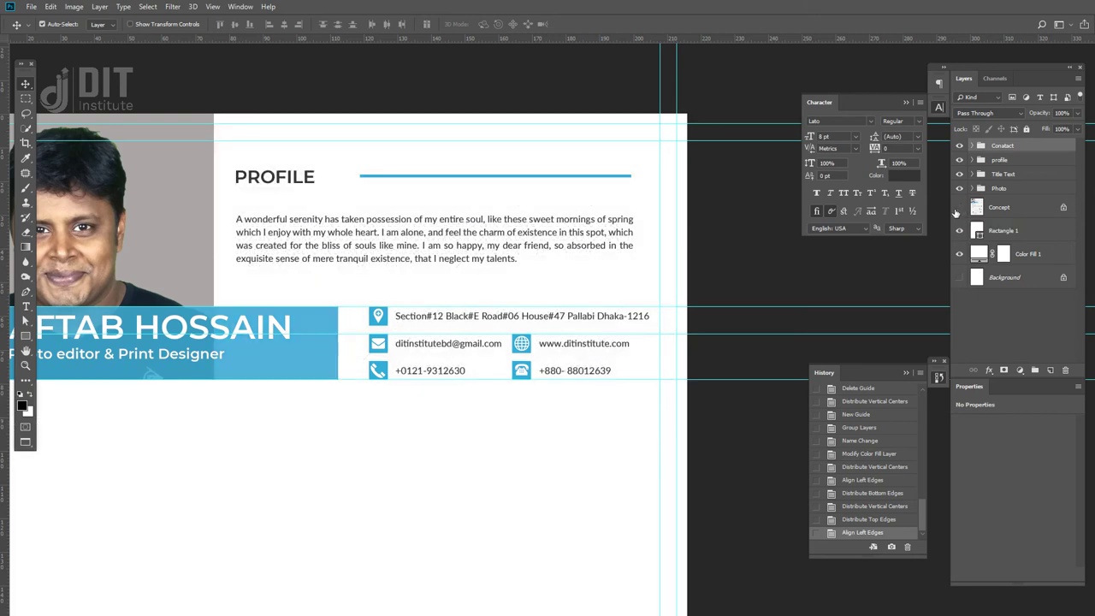
{"action": "key", "text": "ctrl+minus"}
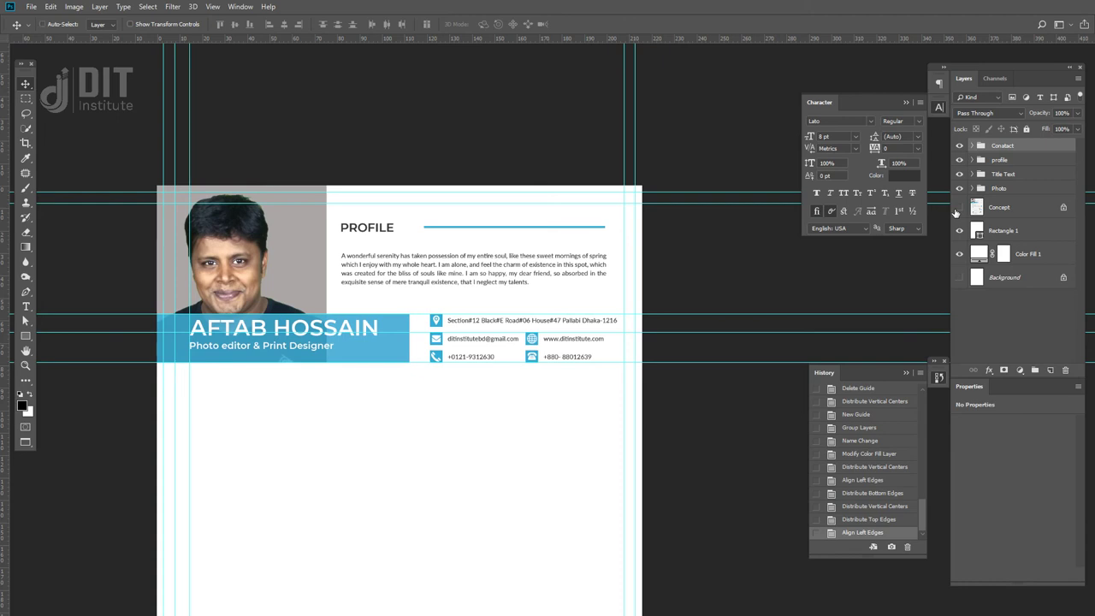
{"action": "key", "text": "ctrl+plus"}
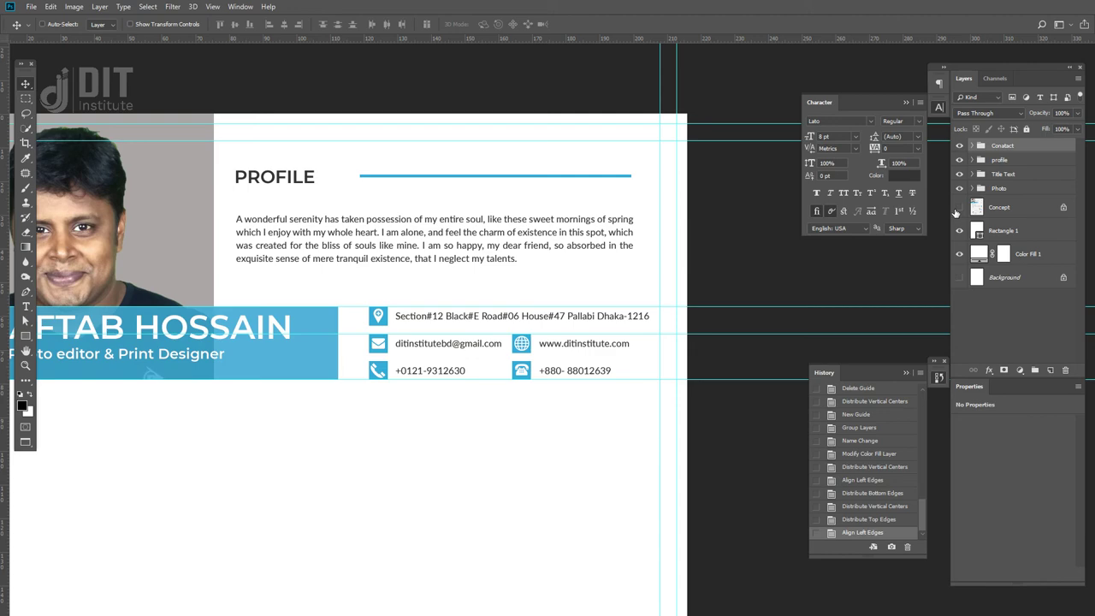
{"action": "key", "text": "ctrl+minus"}
{"action": "key", "text": "ctrl+minus"}
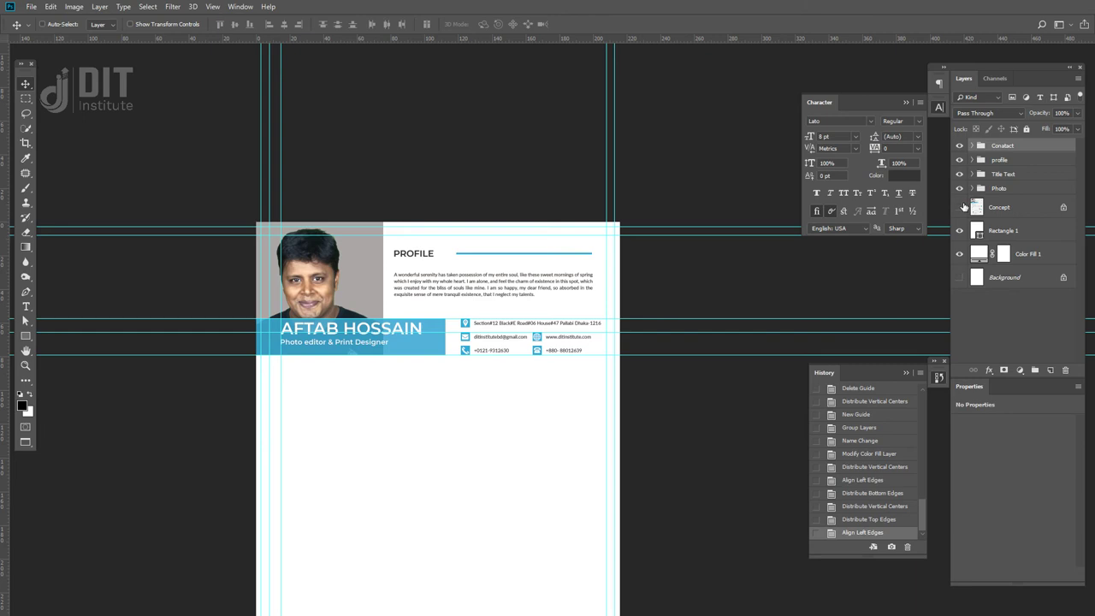
{"action": "left_click", "coordinate": [958, 207]}
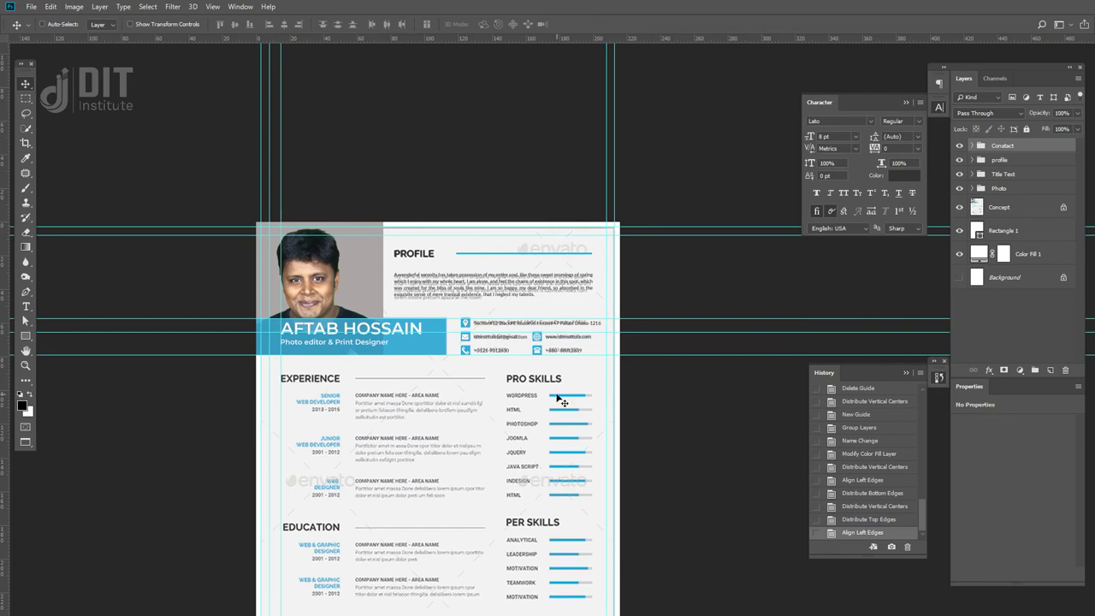
{"action": "scroll", "coordinate": [572, 408], "scroll_direction": "up", "scroll_amount": 5}
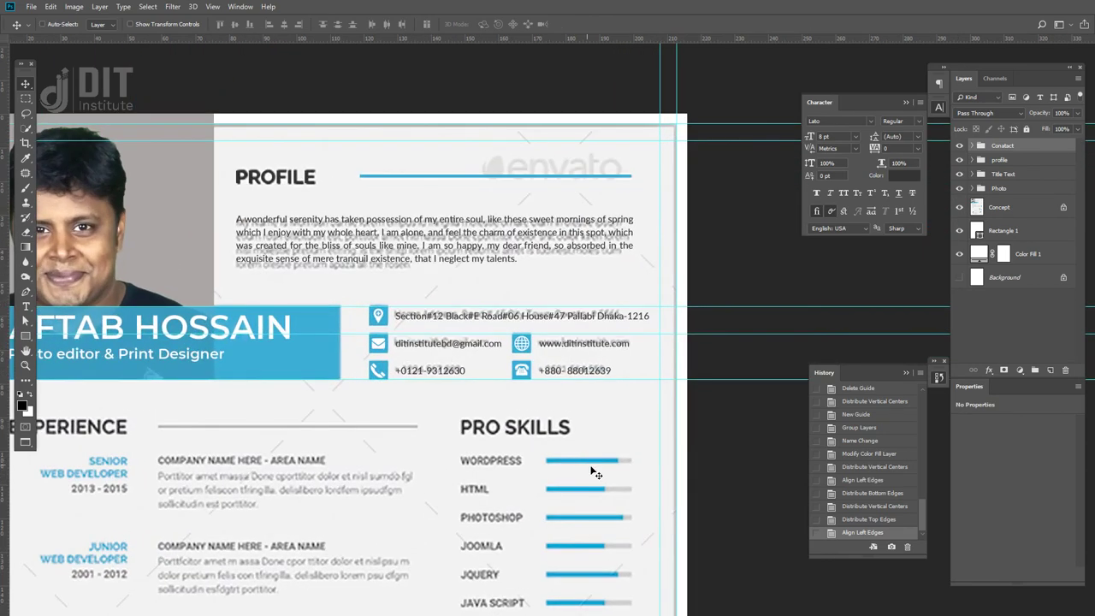
{"action": "scroll", "coordinate": [548, 353], "scroll_direction": "up", "scroll_amount": 2}
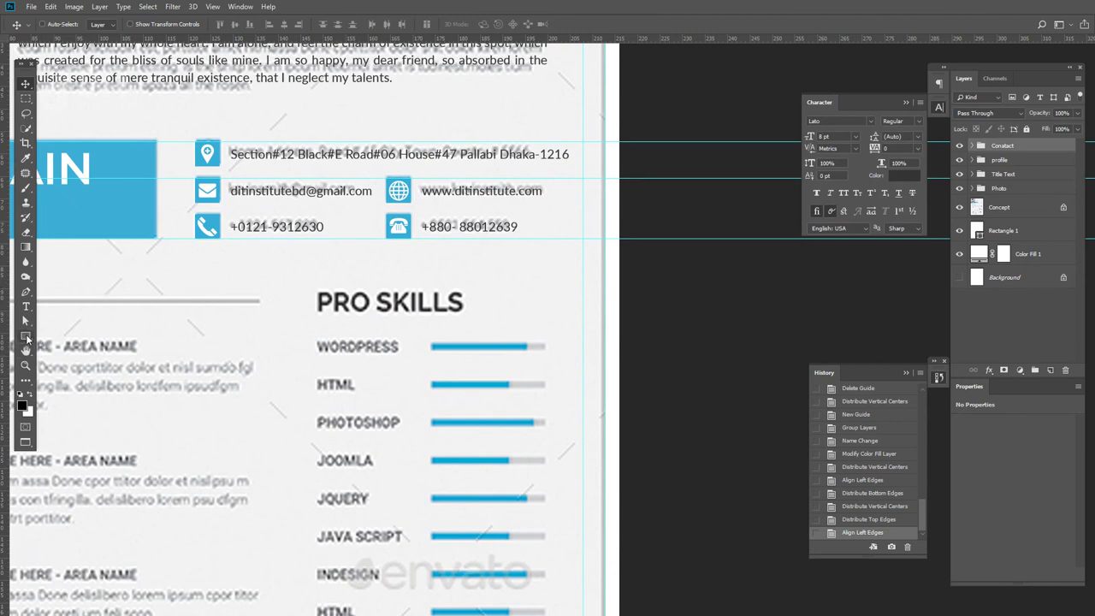
- Draw a grey bar beneath the WordPress bar with 10 px rounded corners
{"action": "left_click", "coordinate": [25, 336]}
{"action": "left_click_drag", "start_coordinate": [431, 354], "coordinate": [550, 364]}
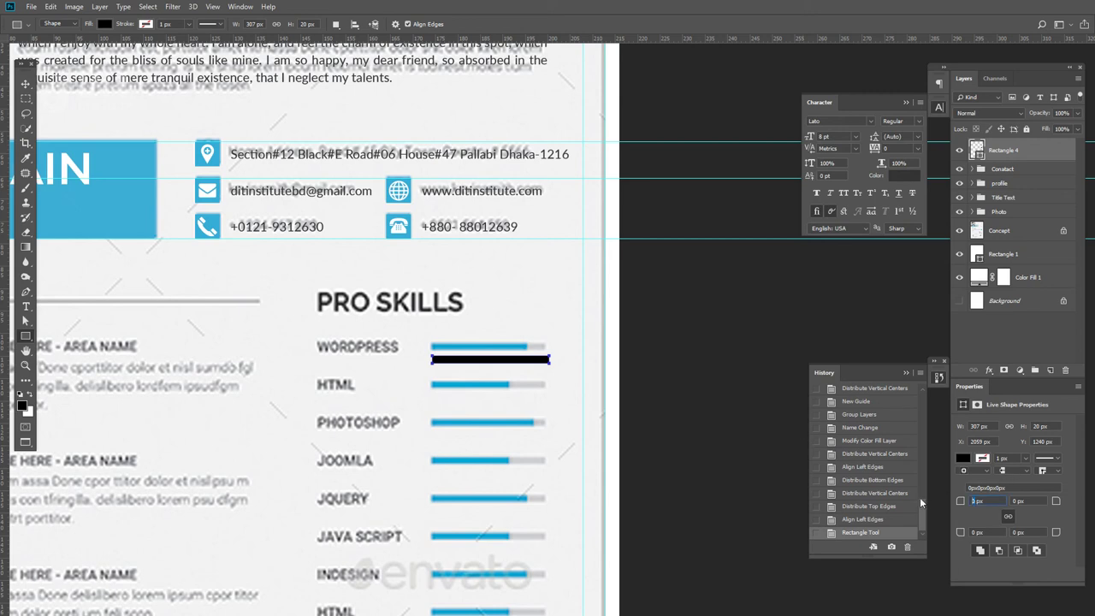
{"action": "type", "text": "10"}
{"action": "key", "text": "Return"}
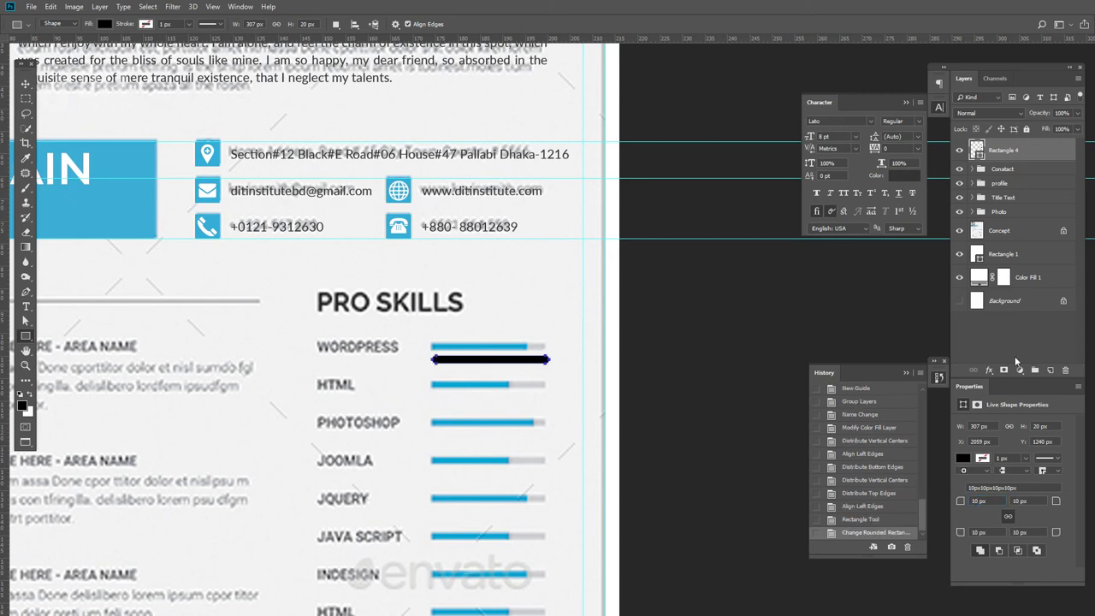
{"action": "key", "text": "v"}
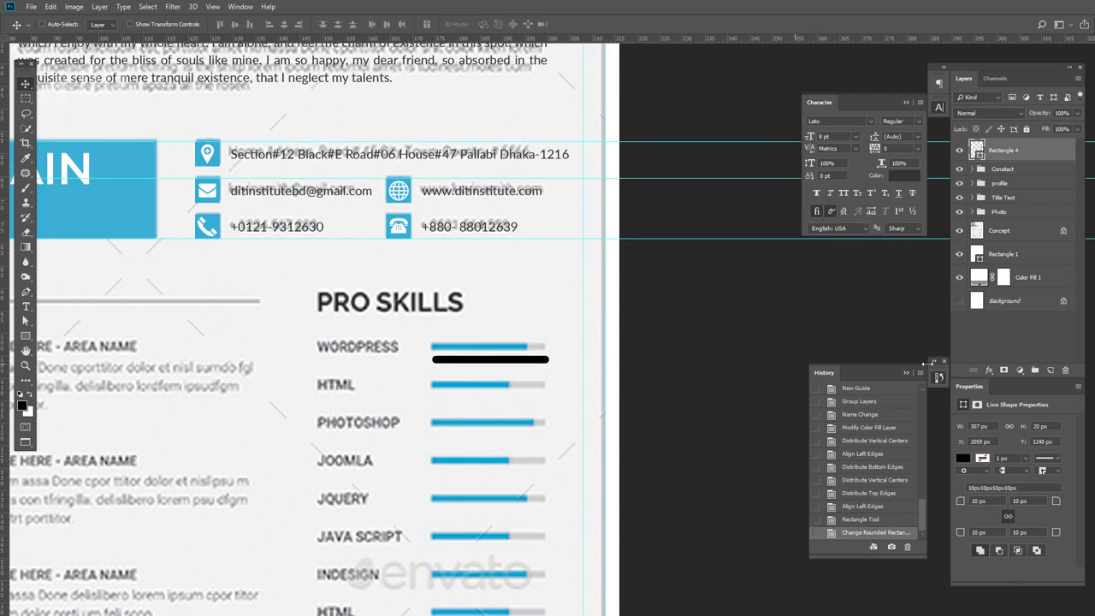
{"action": "left_click", "coordinate": [964, 459]}
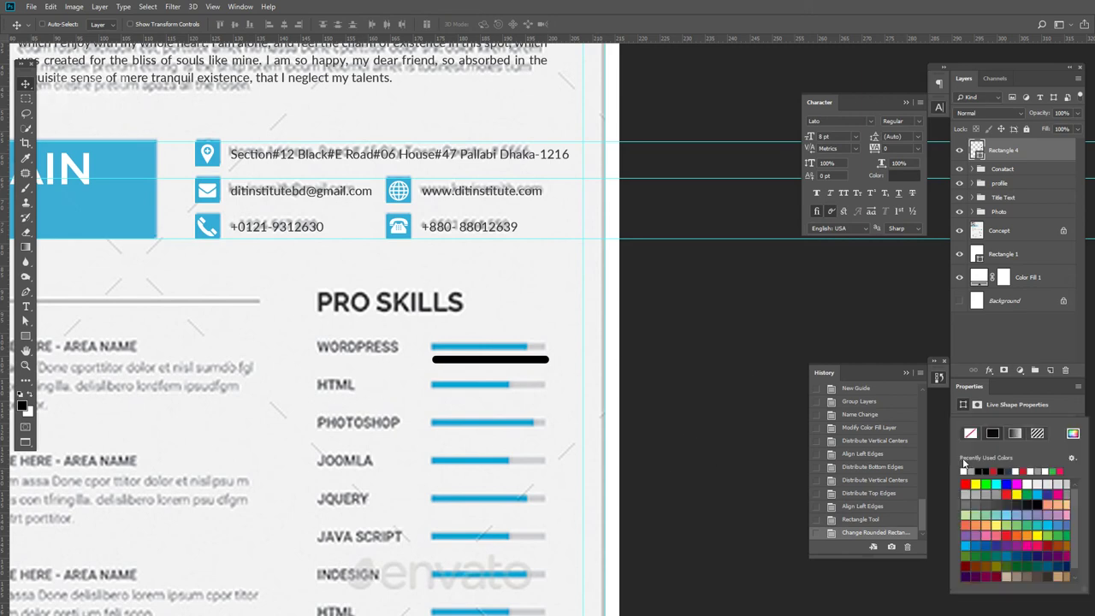
{"action": "left_click", "coordinate": [975, 470]}
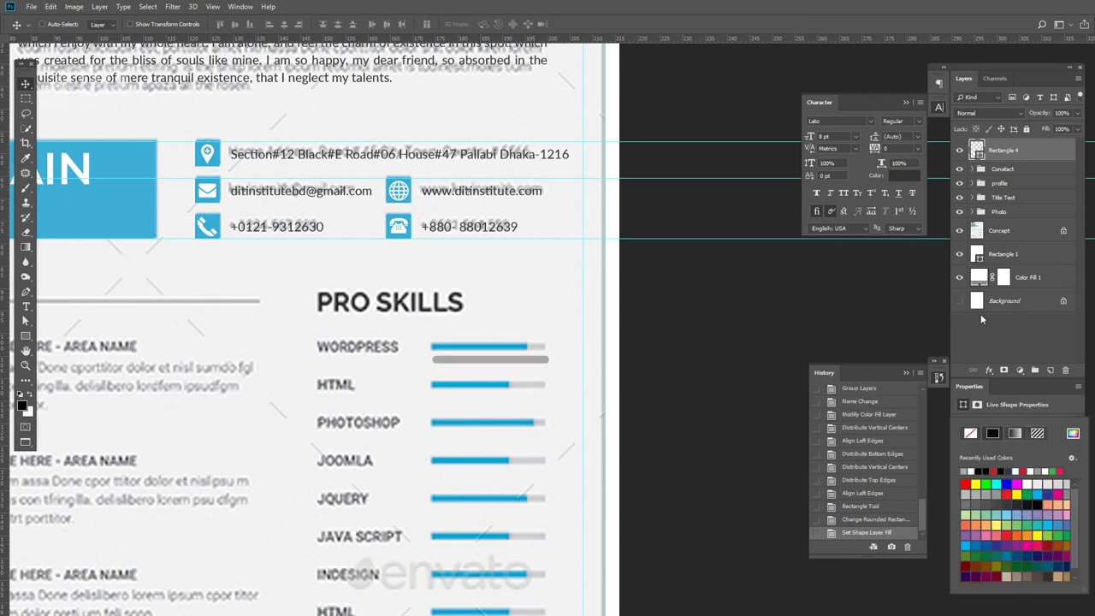
{"action": "left_click", "coordinate": [680, 280]}
- Duplicate the grey bar and name the copy 'level'
{"action": "key", "text": "ctrl"}
{"action": "key", "text": "ctrl+j"}
{"action": "double_click", "coordinate": [1005, 152]}
{"action": "type", "text": "level"}
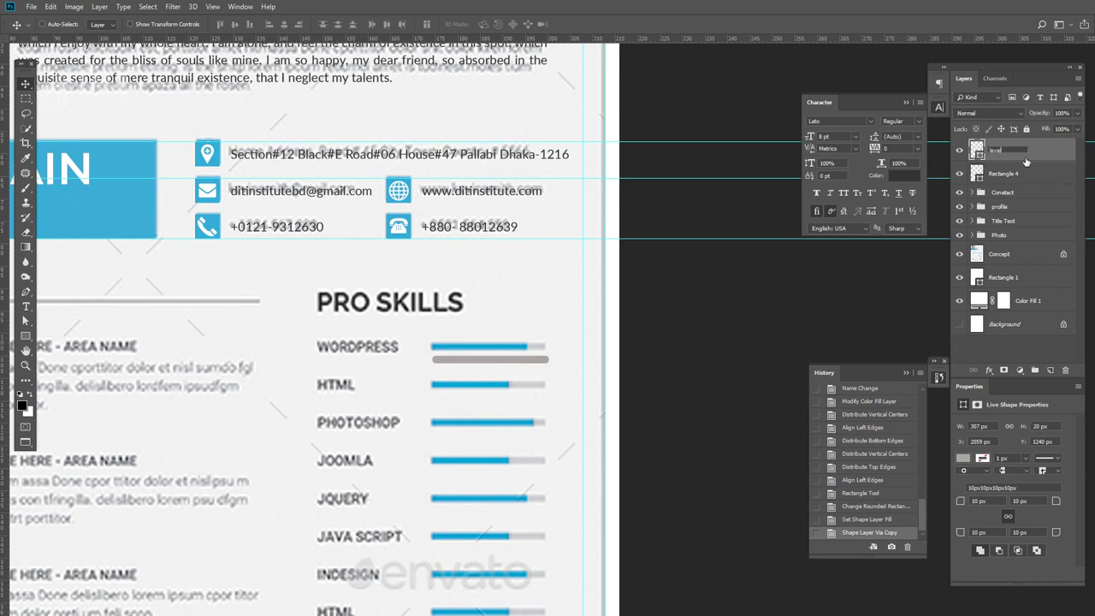
{"action": "key", "text": "Return"}
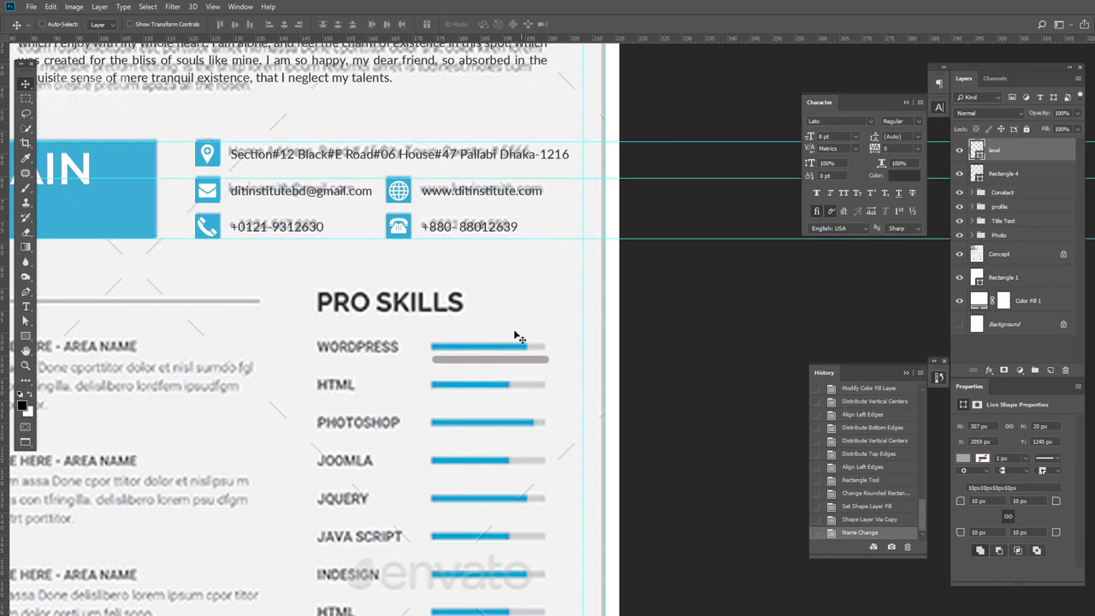
- Set the bar's corner radius to 0 px and open the fill colour picker for level
{"action": "left_click", "coordinate": [960, 503]}
{"action": "key", "text": "Return"}
{"action": "left_click", "coordinate": [992, 174]}
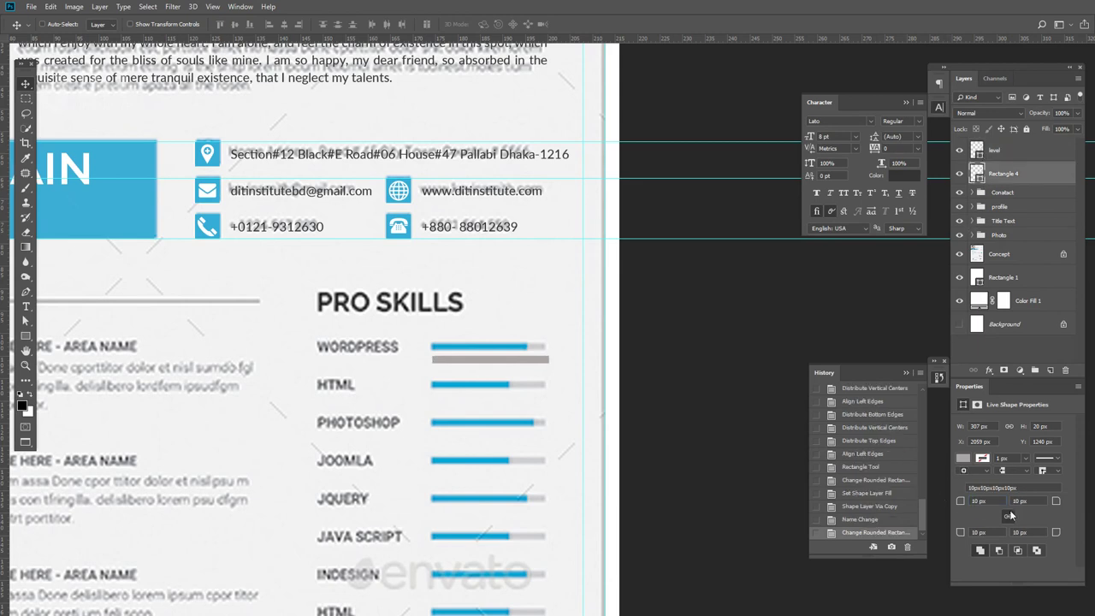
{"action": "type", "text": "0"}
{"action": "key", "text": "Return"}
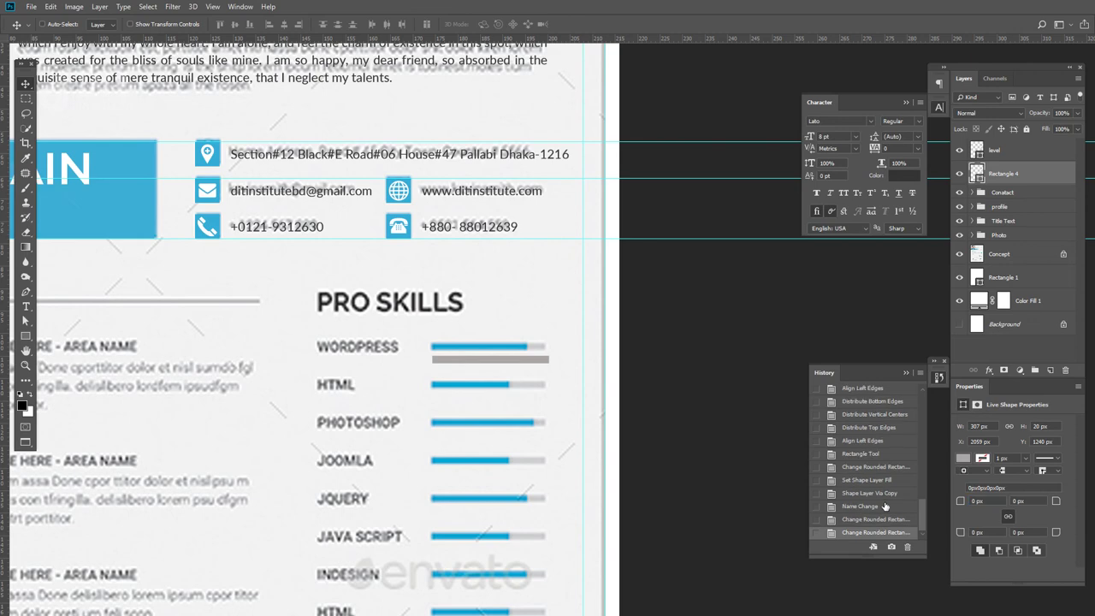
{"action": "double_click", "coordinate": [976, 150]}
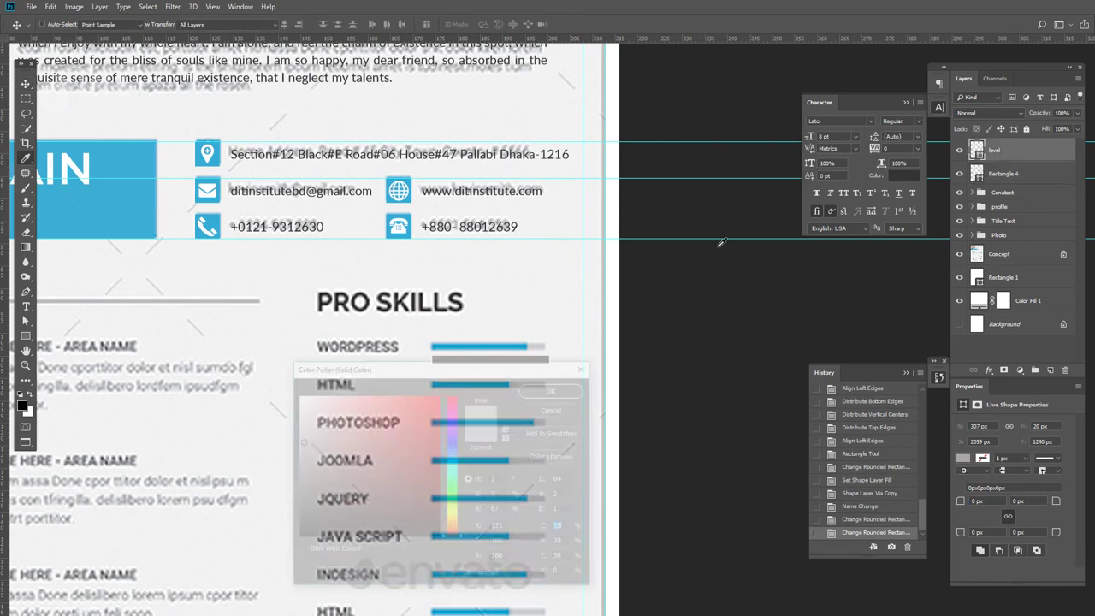
- Make the level bar blue and shorten it from the right with Free Transform
{"action": "left_click", "coordinate": [556, 389]}
{"action": "key", "text": "ctrl+t"}
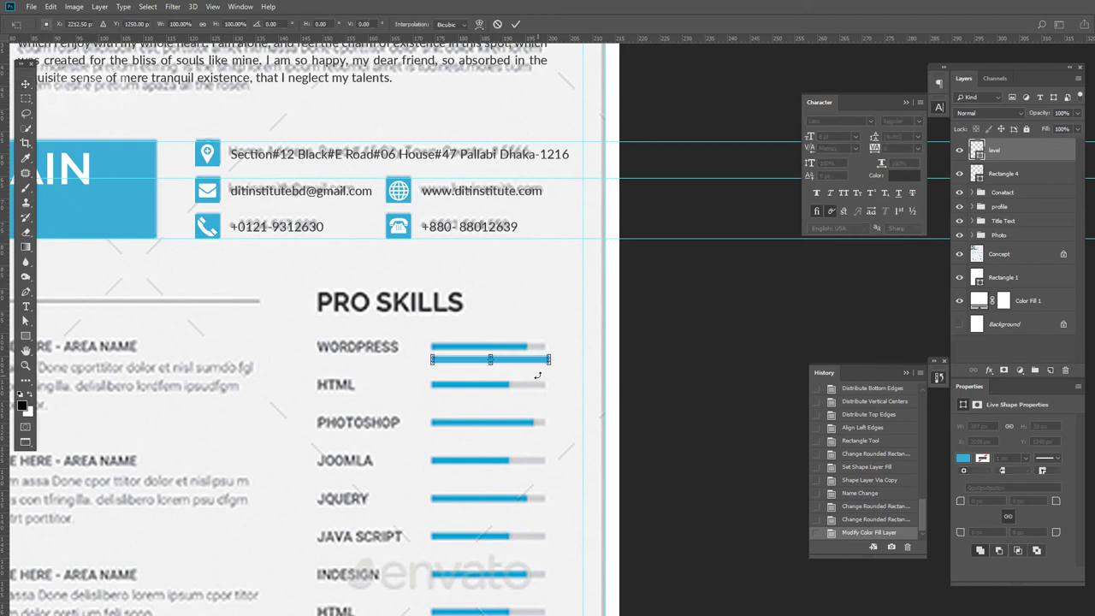
{"action": "left_click_drag", "start_coordinate": [551, 359], "coordinate": [526, 360]}
{"action": "key", "text": "Return"}
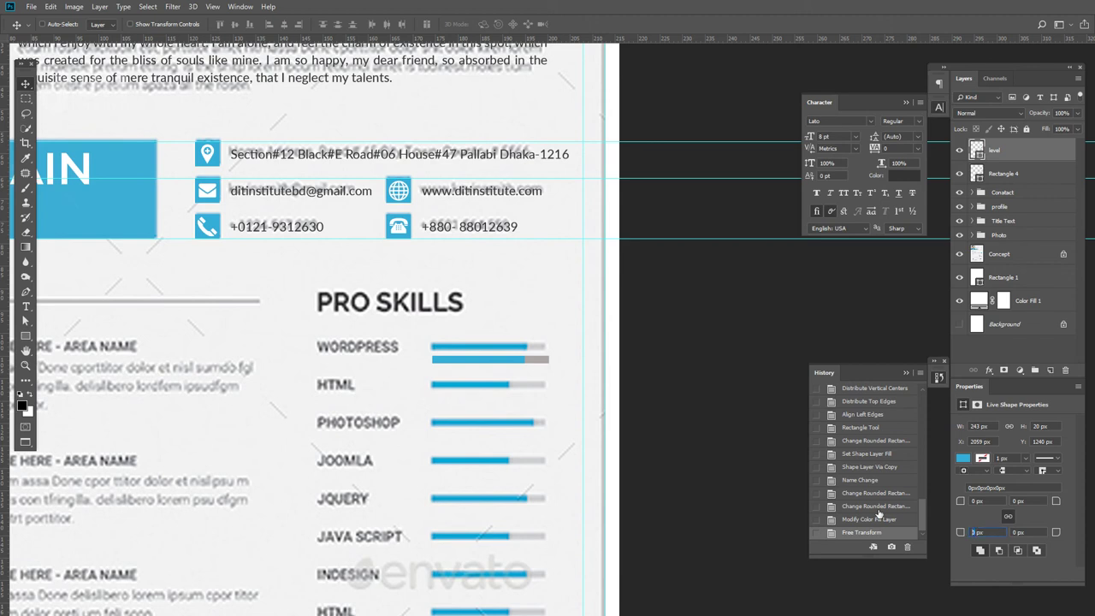
- Give the grey Rectangle 4 track 10 px rounded corners
{"action": "key", "text": "Return"}
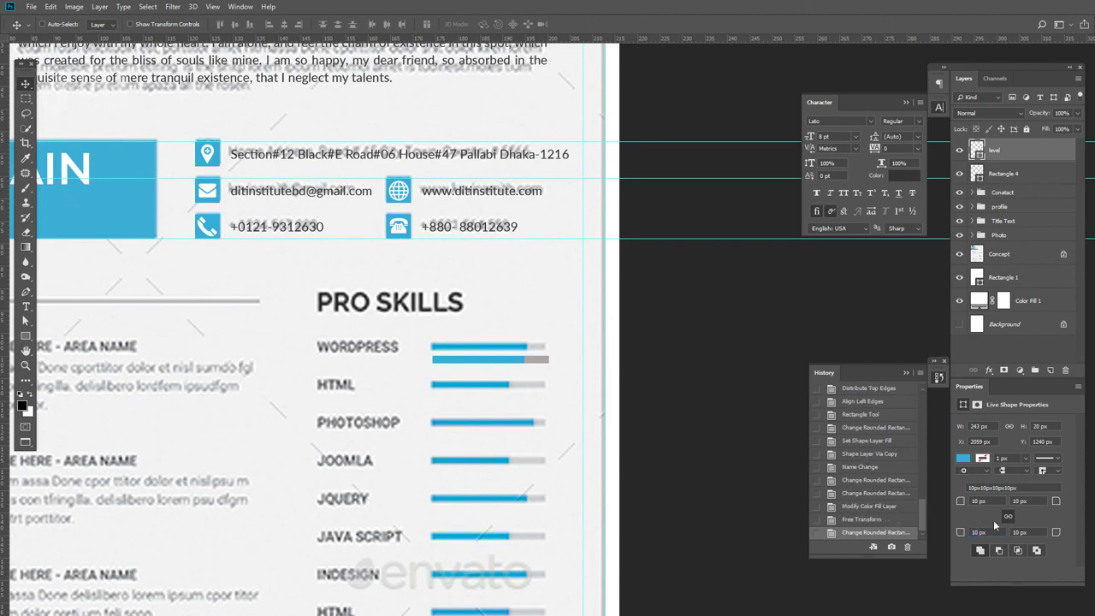
{"action": "key", "text": "ctrl+z"}
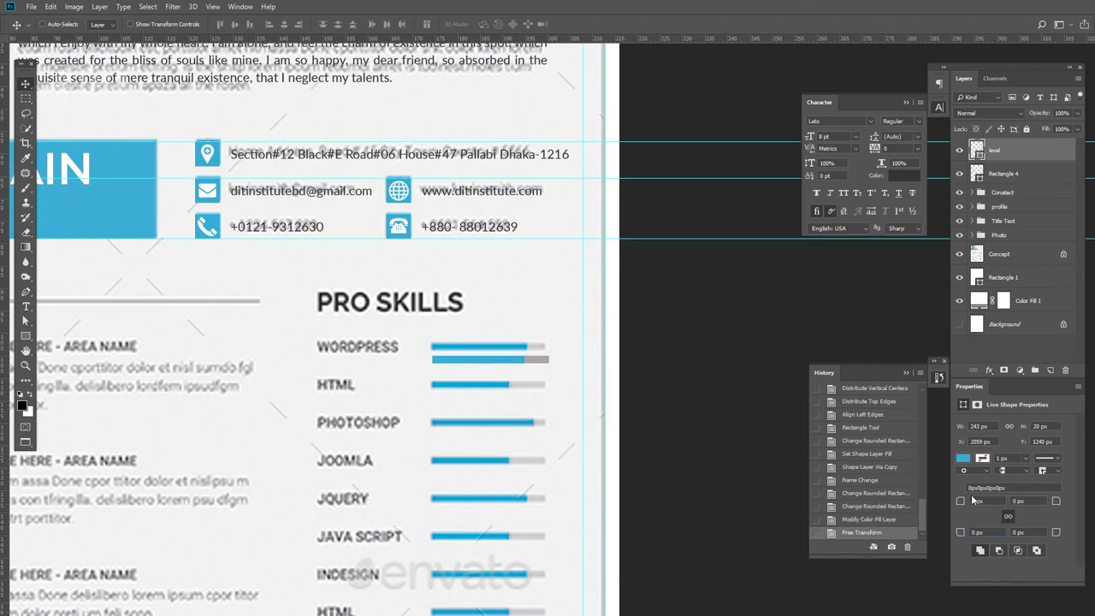
{"action": "left_click", "coordinate": [1003, 182]}
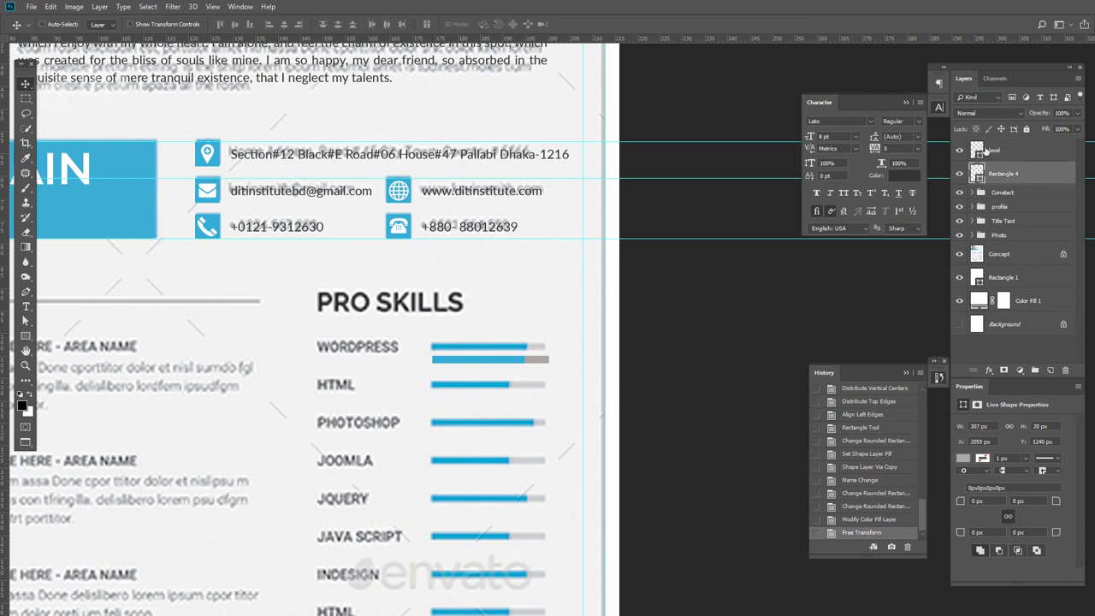
{"action": "left_click", "coordinate": [958, 149]}
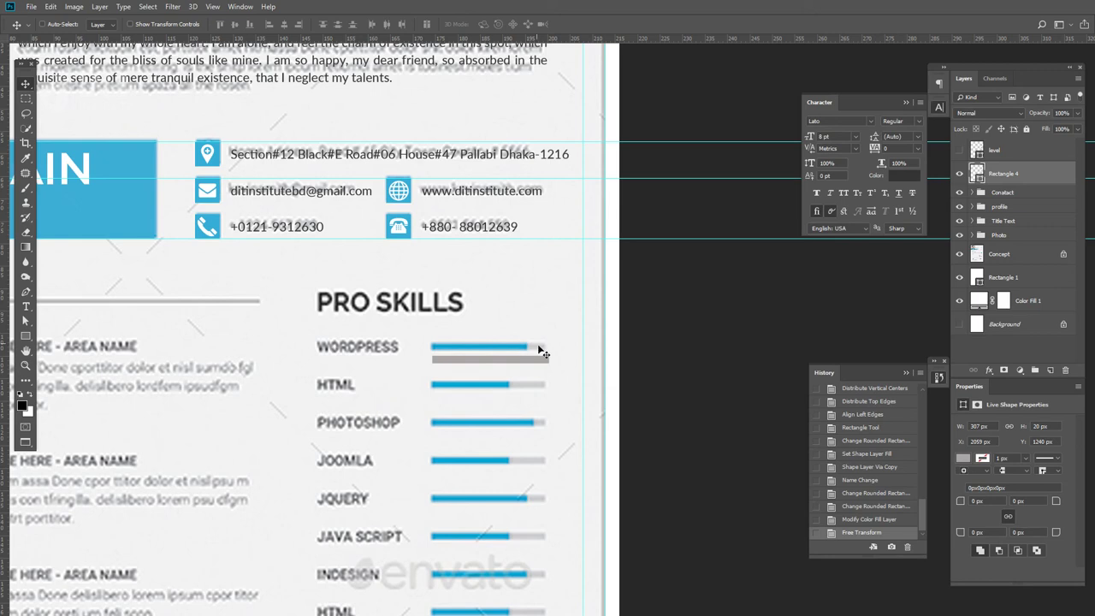
{"action": "type", "text": "10"}
{"action": "key", "text": "Return"}
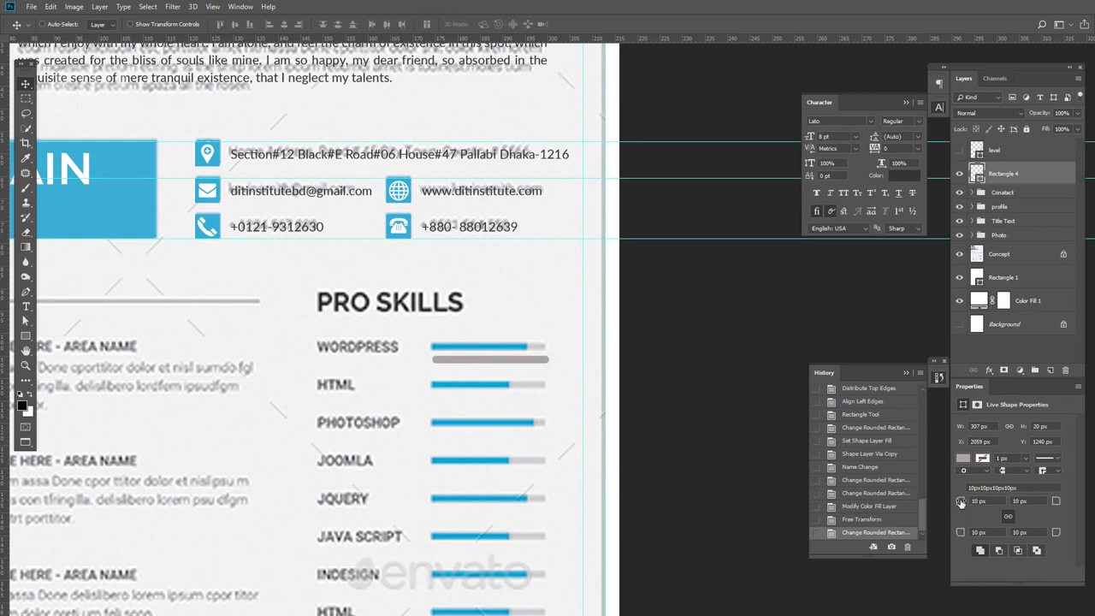
- Give the blue level bar 10 px rounded corners as well
{"action": "left_click", "coordinate": [959, 150]}
{"action": "left_click", "coordinate": [993, 151]}
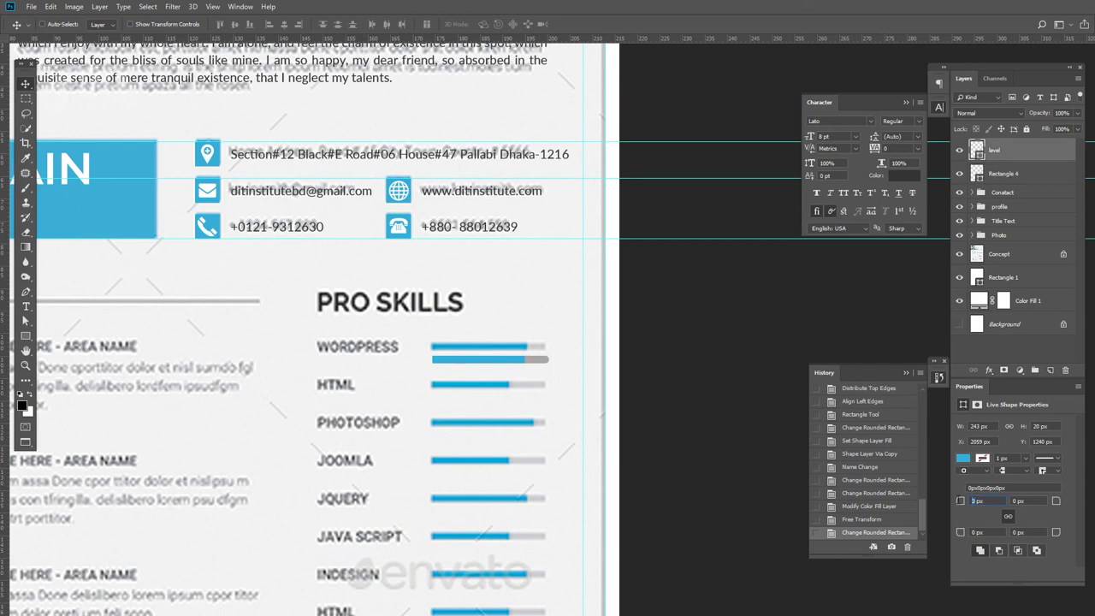
{"action": "type", "text": "10"}
{"action": "key", "text": "Return"}
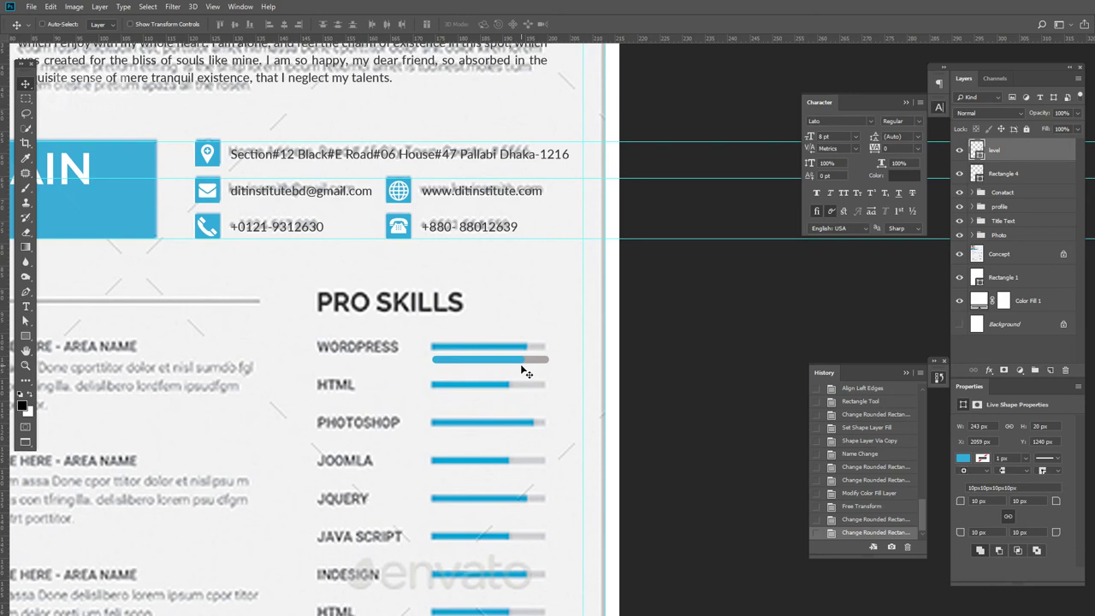
{"action": "scroll", "coordinate": [523, 370], "scroll_direction": "up", "scroll_amount": 3}
- Try squaring the blue bar's right corners and resize it from its right end
{"action": "left_click_drag", "start_coordinate": [468, 420], "coordinate": [462, 424]}
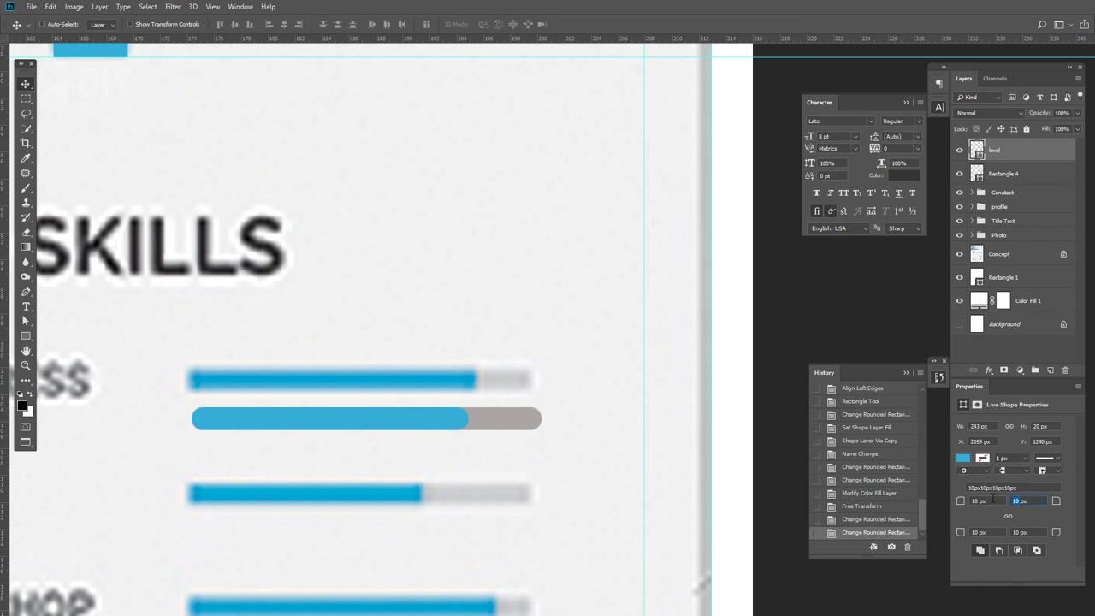
{"action": "key", "text": "Return"}
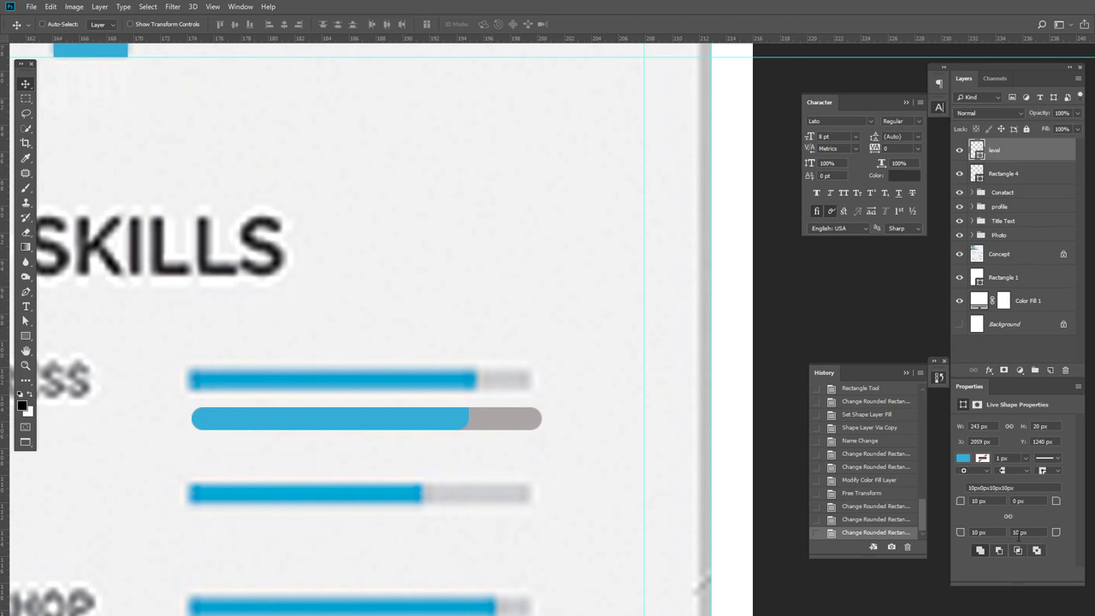
{"action": "key", "text": "Return"}
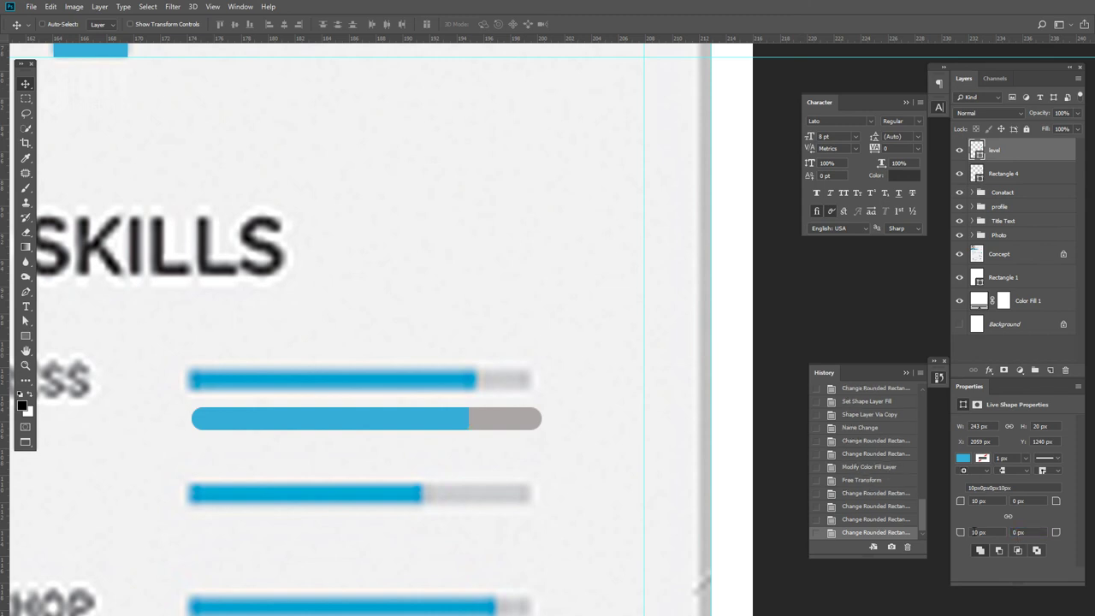
{"action": "key", "text": "ctrl+t"}
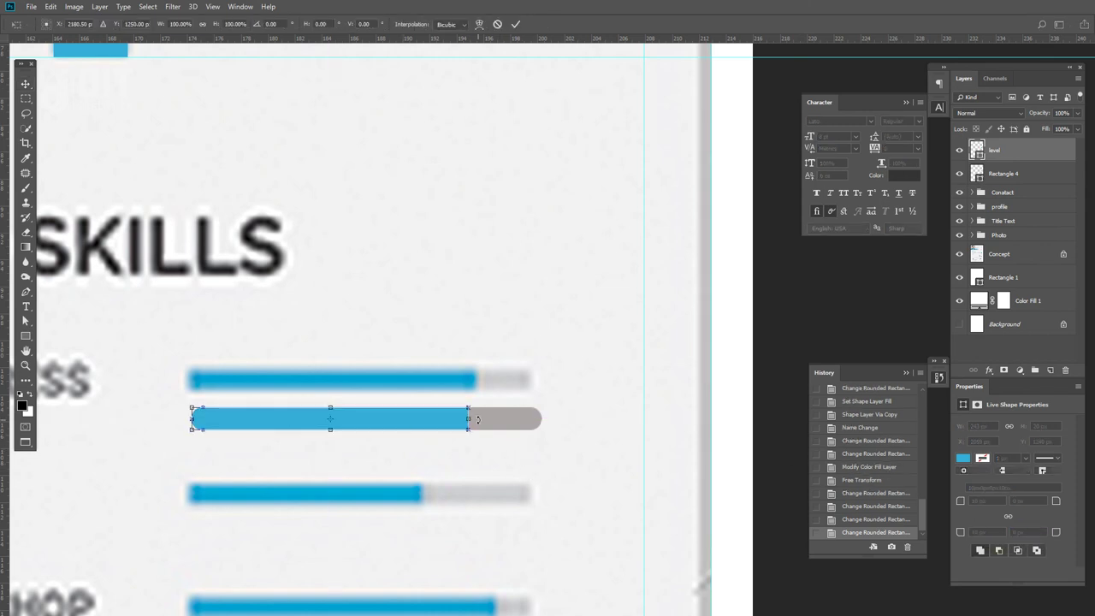
{"action": "left_click_drag", "start_coordinate": [479, 419], "coordinate": [533, 420]}
{"action": "key", "text": "Return"}
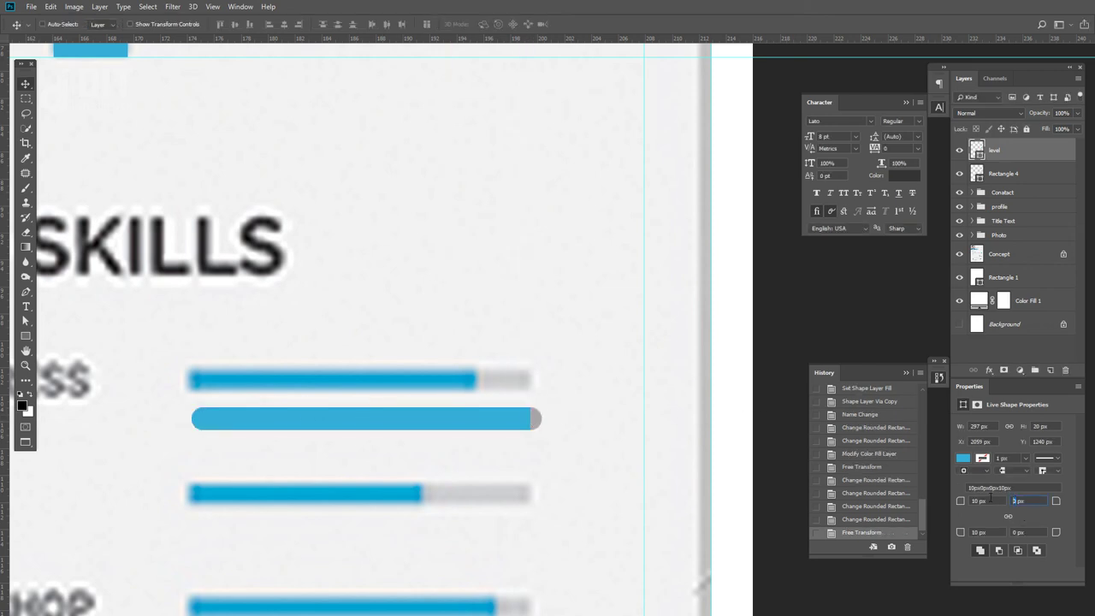
{"action": "left_click", "coordinate": [1016, 532]}
{"action": "key", "text": "Return"}
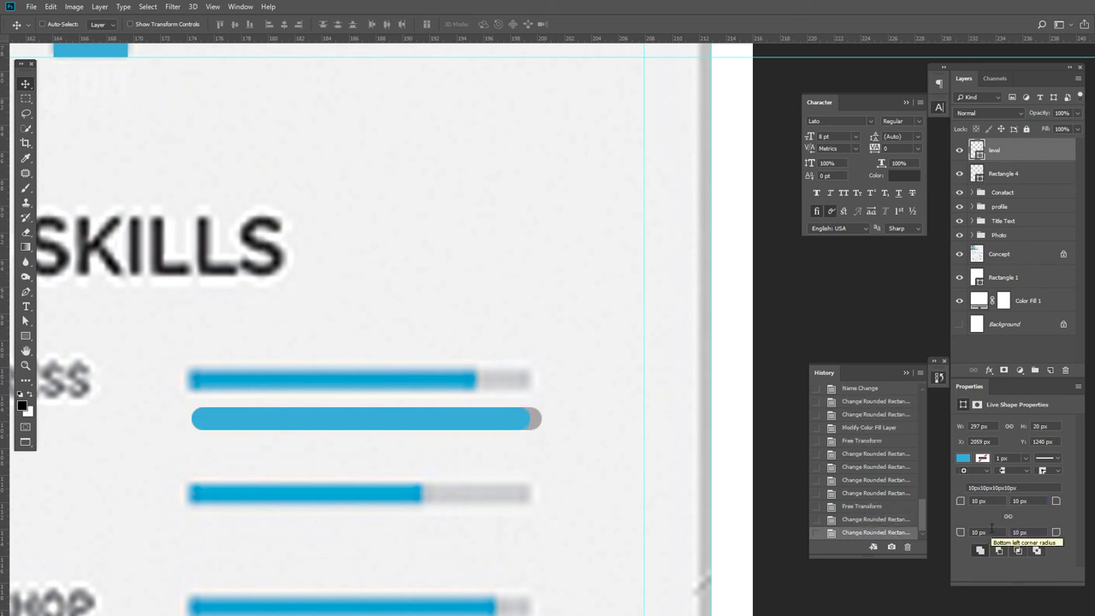
- Stretch the blue bar across the full track, then shorten it to show a skill level
{"action": "key", "text": "ctrl+t"}
{"action": "left_click_drag", "start_coordinate": [533, 419], "coordinate": [544, 419]}
{"action": "key", "text": "Return"}
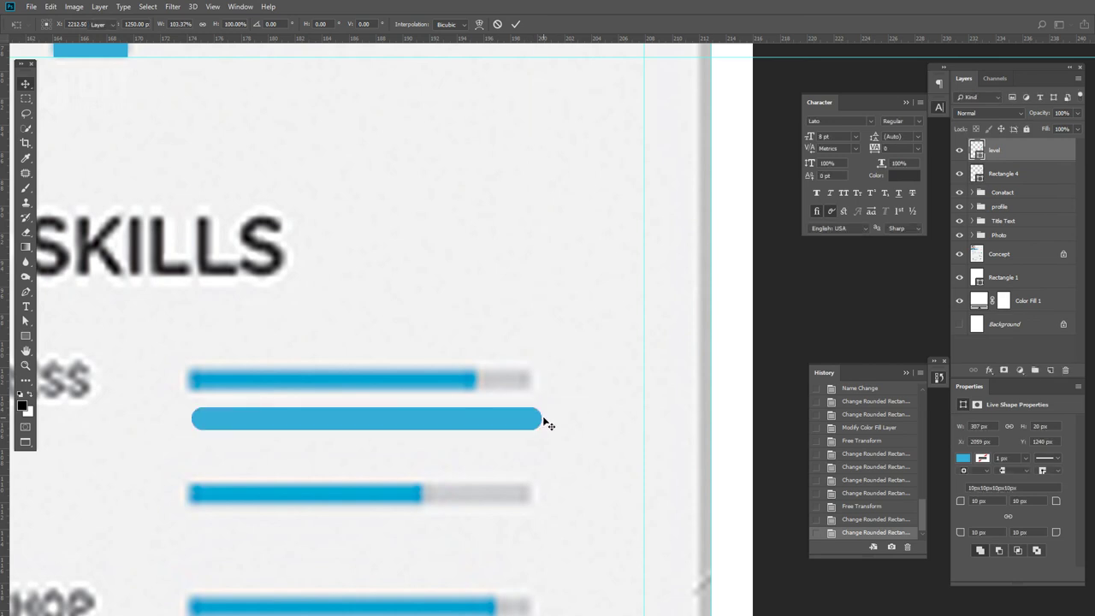
{"action": "key", "text": "ctrl+t"}
{"action": "left_click_drag", "start_coordinate": [544, 418], "coordinate": [447, 414]}
{"action": "key", "text": "Return"}
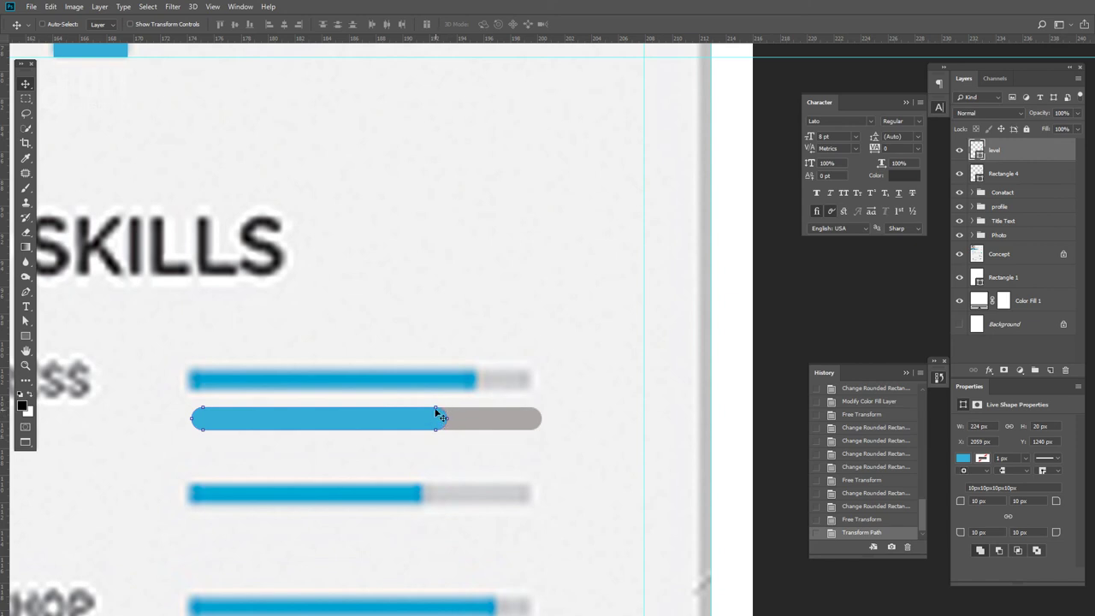
- Set the blue bar's top-right and bottom-right corner radii to 0 px
{"action": "left_click", "coordinate": [1020, 501]}
{"action": "type", "text": "1px"}
{"action": "left_click", "coordinate": [1013, 532]}
{"action": "type", "text": "0"}
{"action": "key", "text": "Return"}
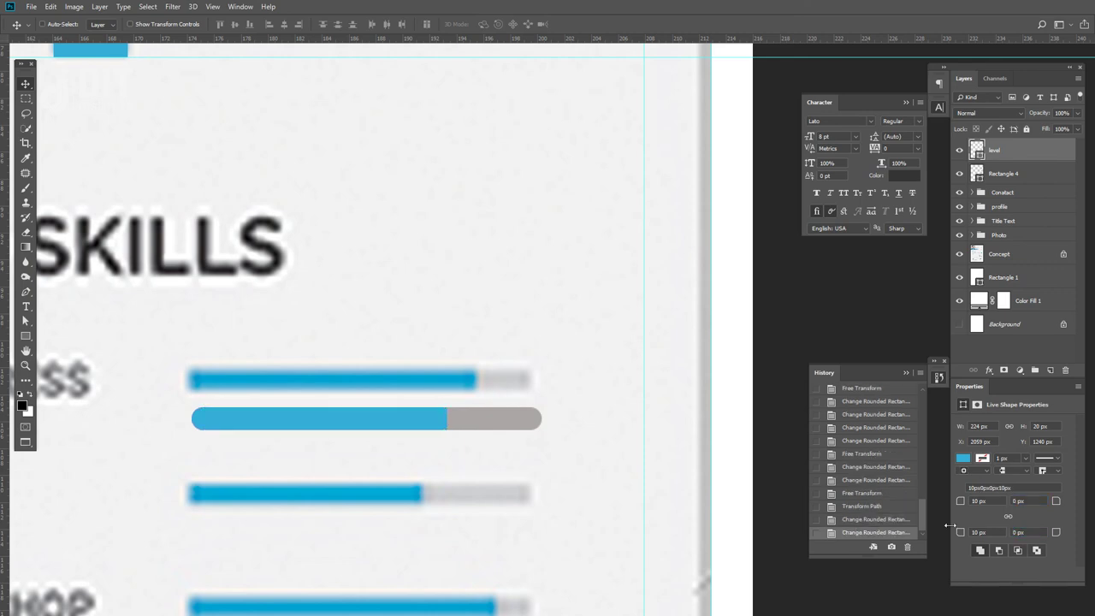
{"action": "key", "text": "ctrl+minus"}
{"action": "key", "text": "ctrl+minus"}
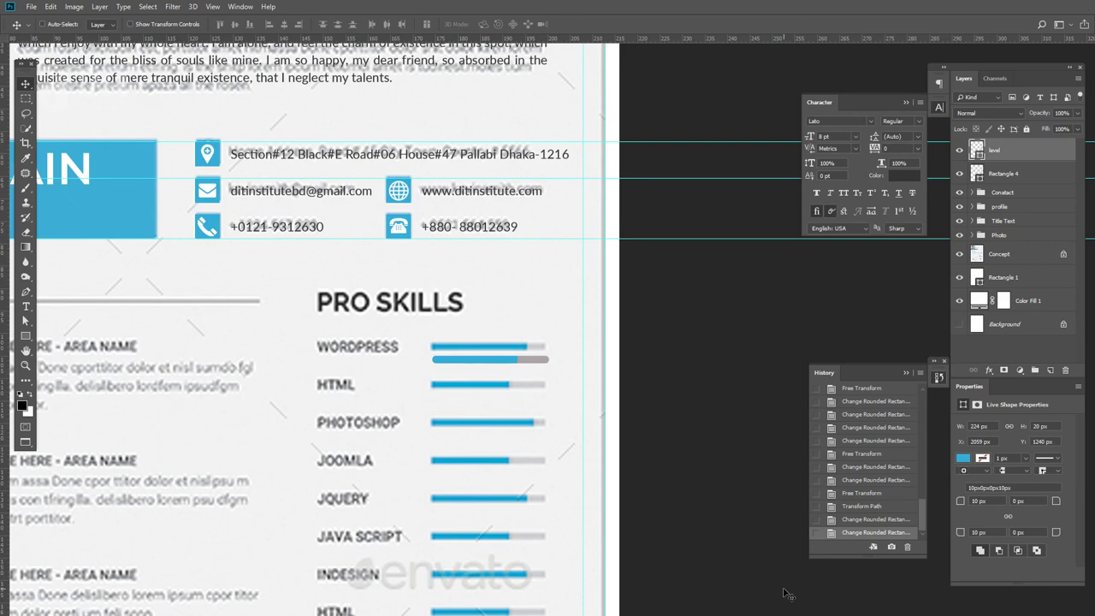
{"action": "key", "text": "ctrl+minus"}
{"action": "key", "text": "ctrl+minus"}
{"action": "key", "text": "ctrl+minus"}
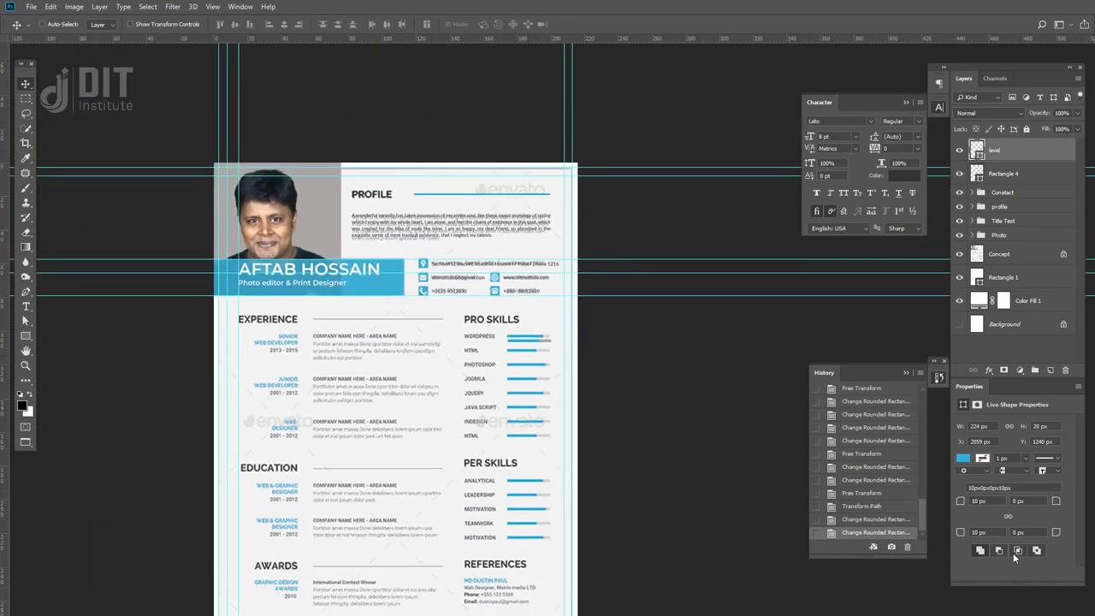
{"action": "left_click", "coordinate": [959, 254]}
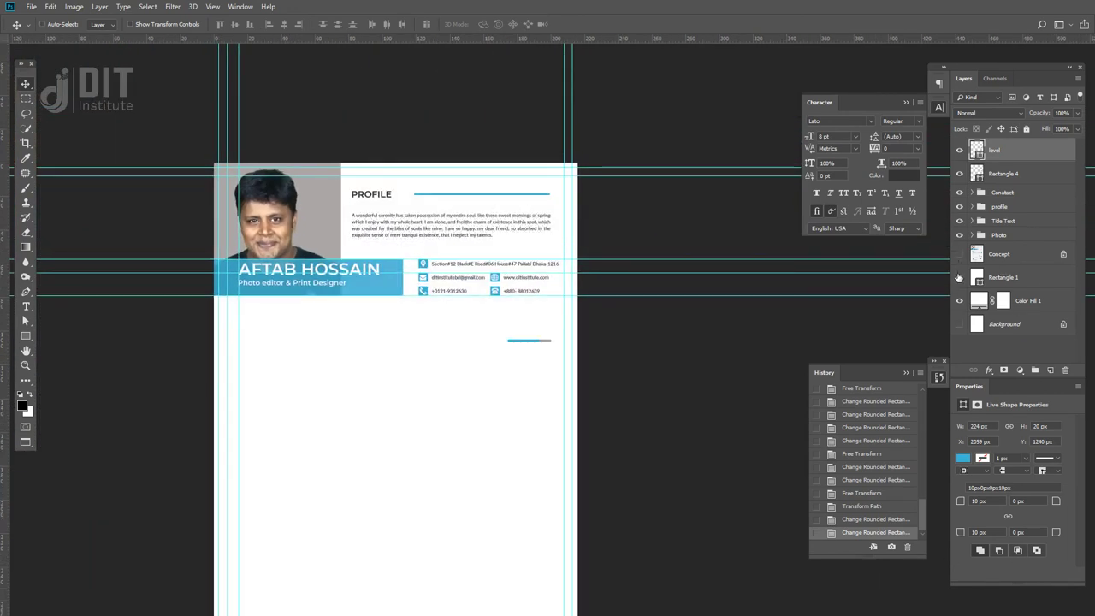
{"action": "left_click", "coordinate": [959, 278]}
{"action": "left_click_drag", "start_coordinate": [960, 279], "coordinate": [959, 256]}
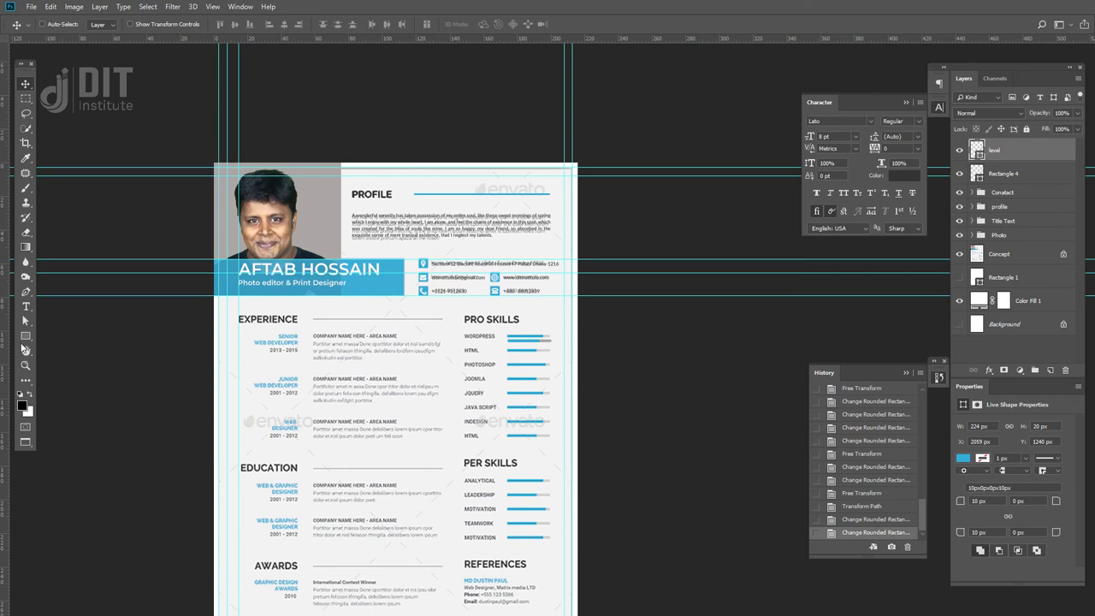
{"action": "left_click", "coordinate": [25, 304]}
{"action": "left_click_drag", "start_coordinate": [254, 407], "coordinate": [300, 429]}
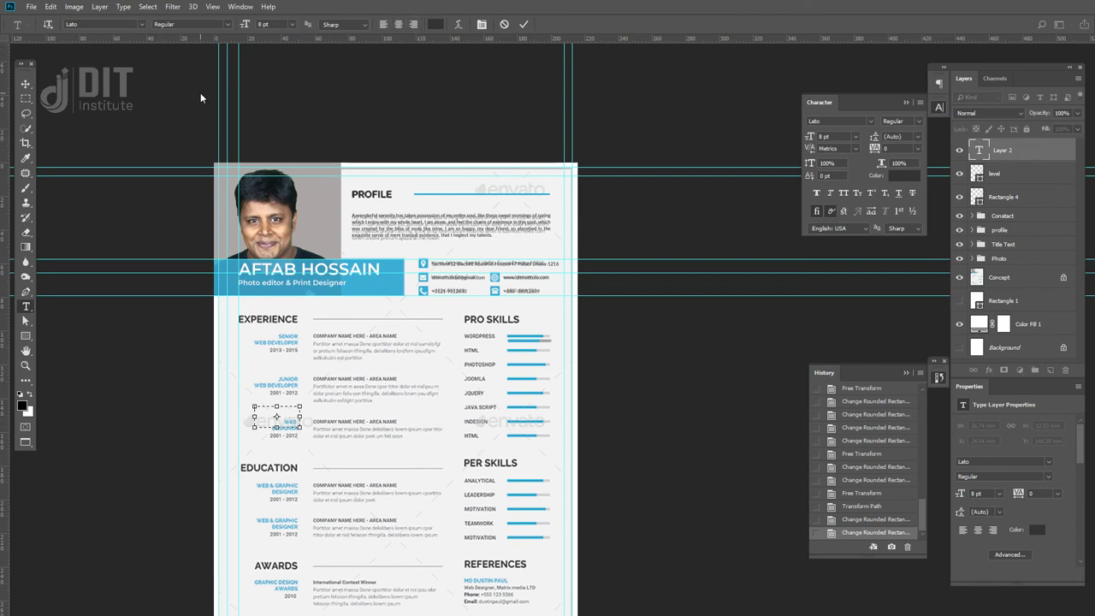
{"action": "left_click", "coordinate": [24, 85]}
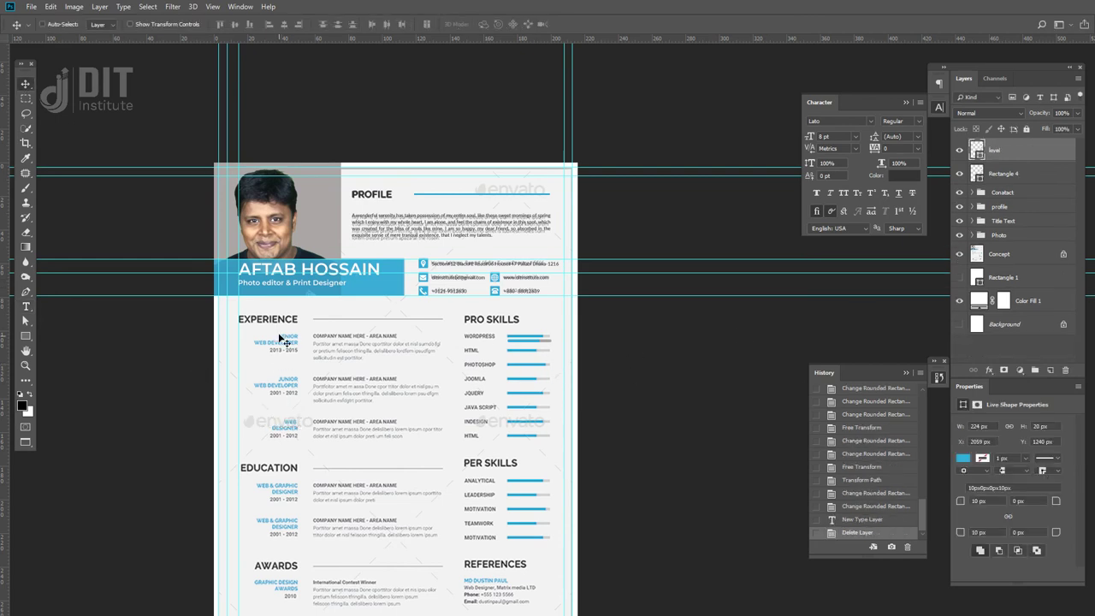
{"action": "scroll", "coordinate": [403, 523], "scroll_direction": "down", "scroll_amount": 3}
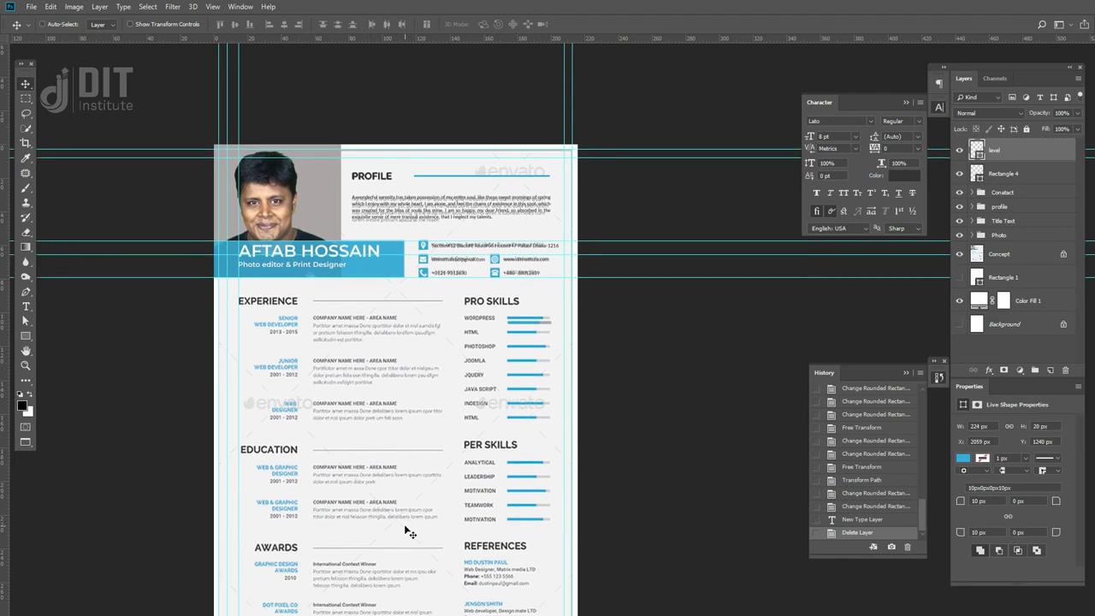
{"action": "scroll", "coordinate": [412, 538], "scroll_direction": "down", "scroll_amount": 4}
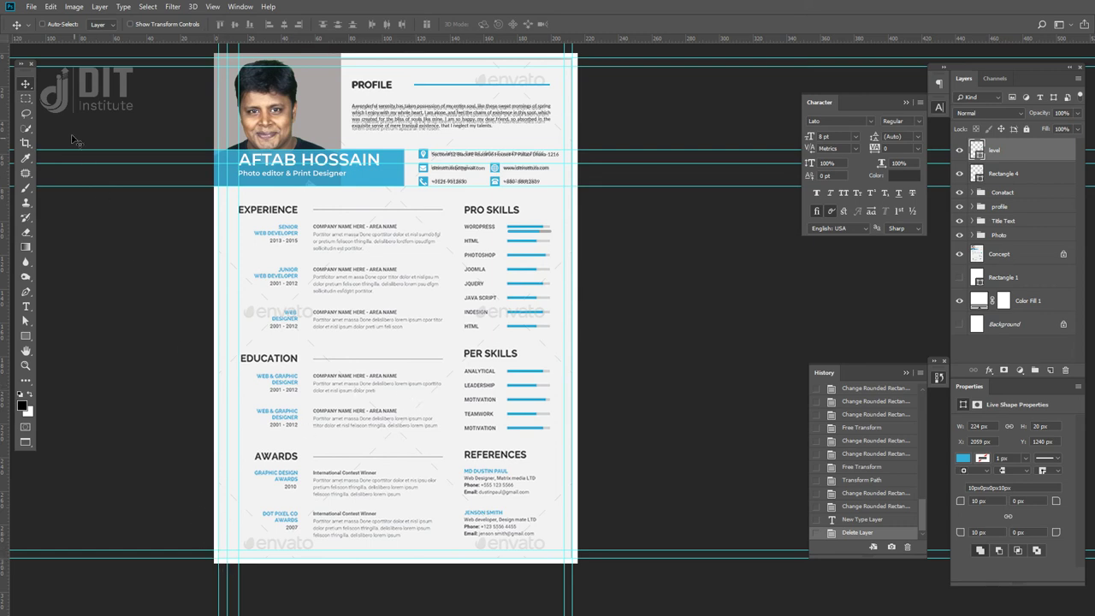
{"action": "left_click", "coordinate": [959, 254]}
- Delete the level and Rectangle 4 layers
{"action": "key", "text": "ctrl"}
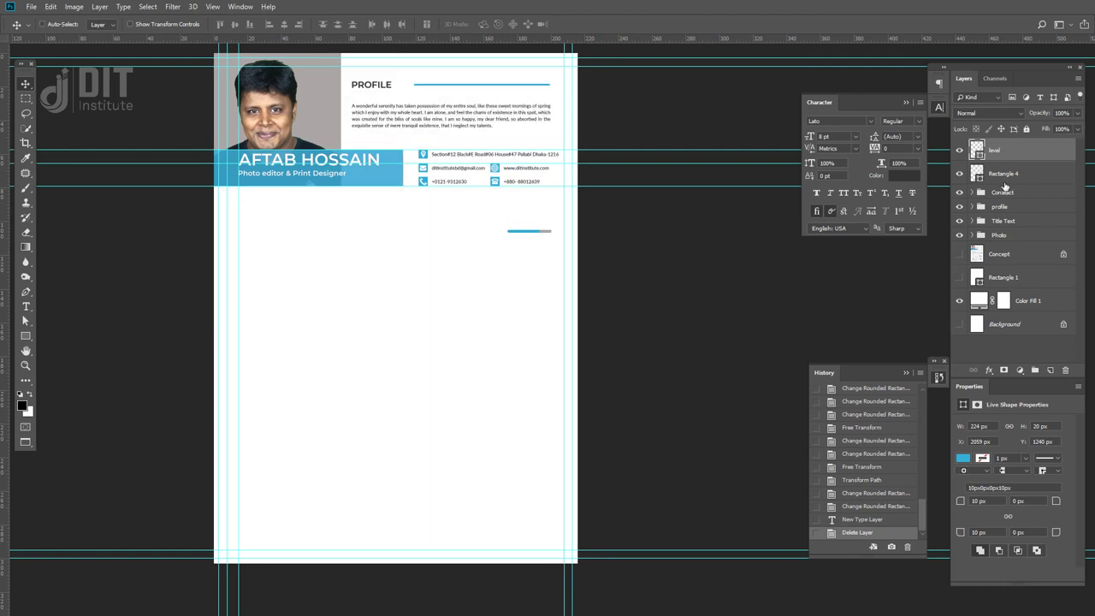
{"action": "key", "text": "Delete"}
{"action": "key", "text": "Delete"}
{"action": "key", "text": "ctrl"}
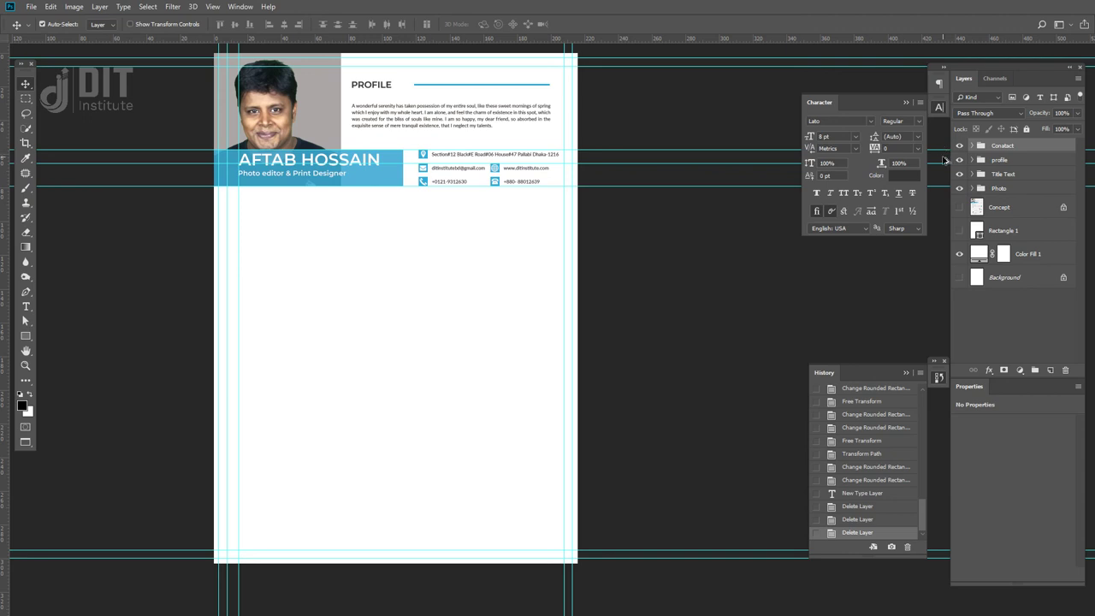
- Stamp all visible content into a new layer, marquee the whole page, then deselect
{"action": "key", "text": "ctrl+alt+shift+e"}
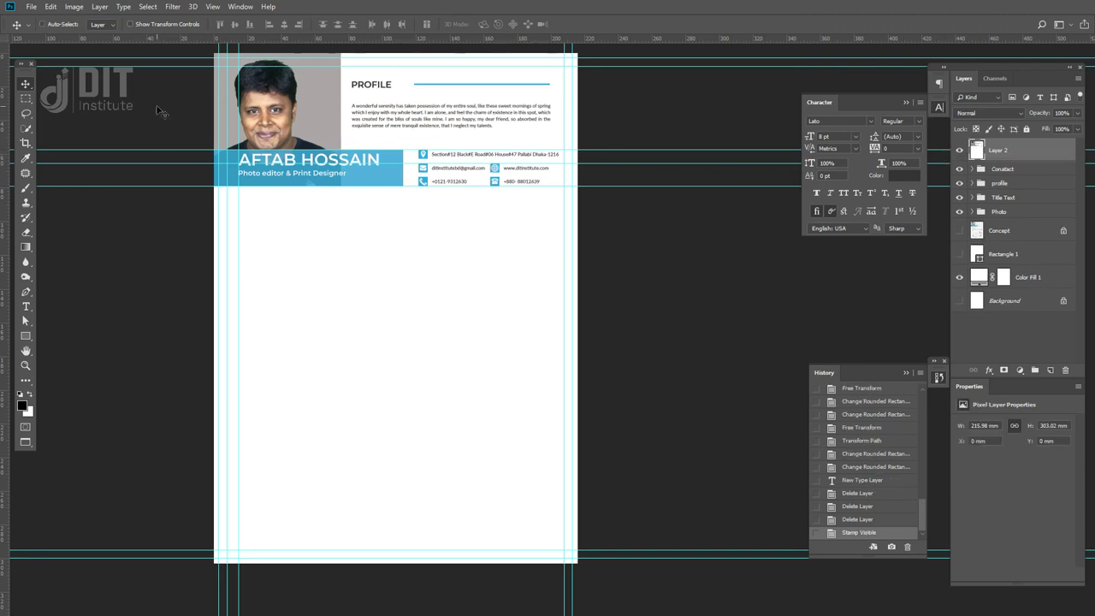
{"action": "left_click", "coordinate": [26, 98]}
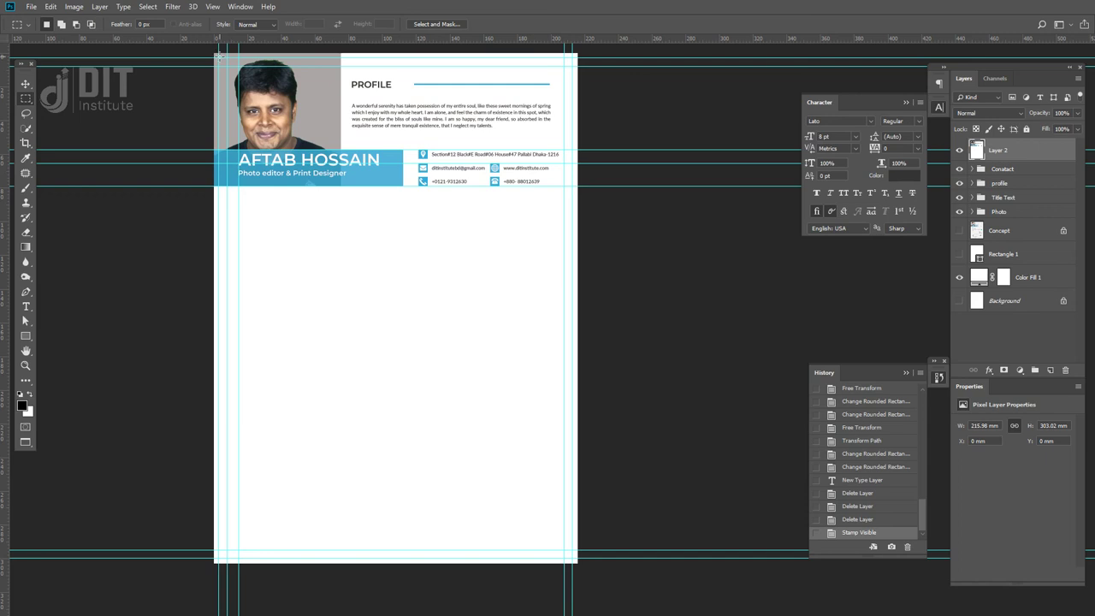
{"action": "left_click_drag", "start_coordinate": [218, 57], "coordinate": [572, 560]}
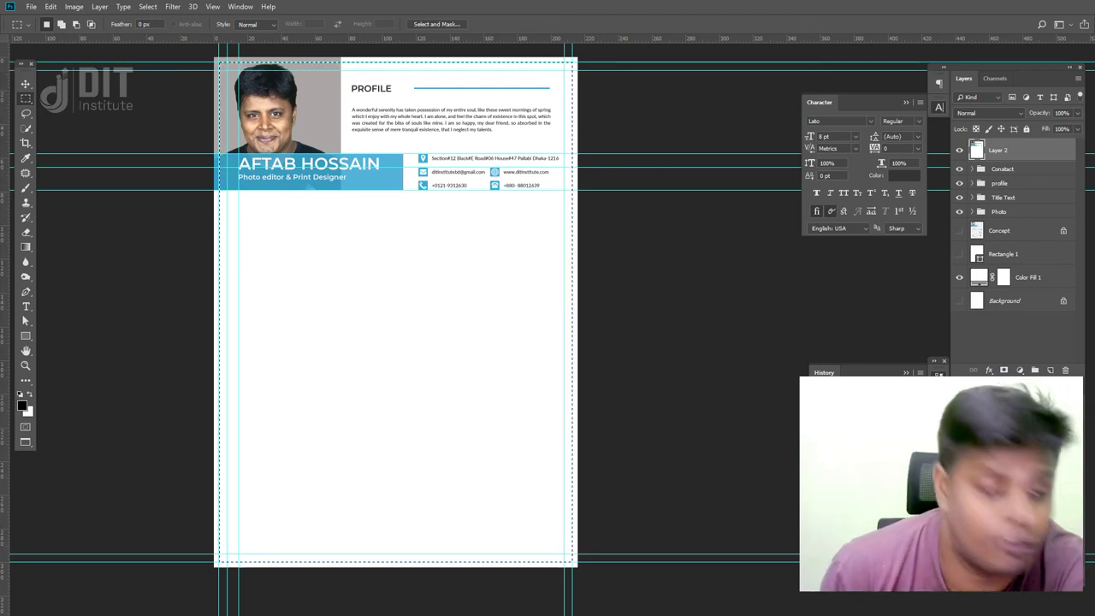
{"action": "key", "text": "ctrl+d"}
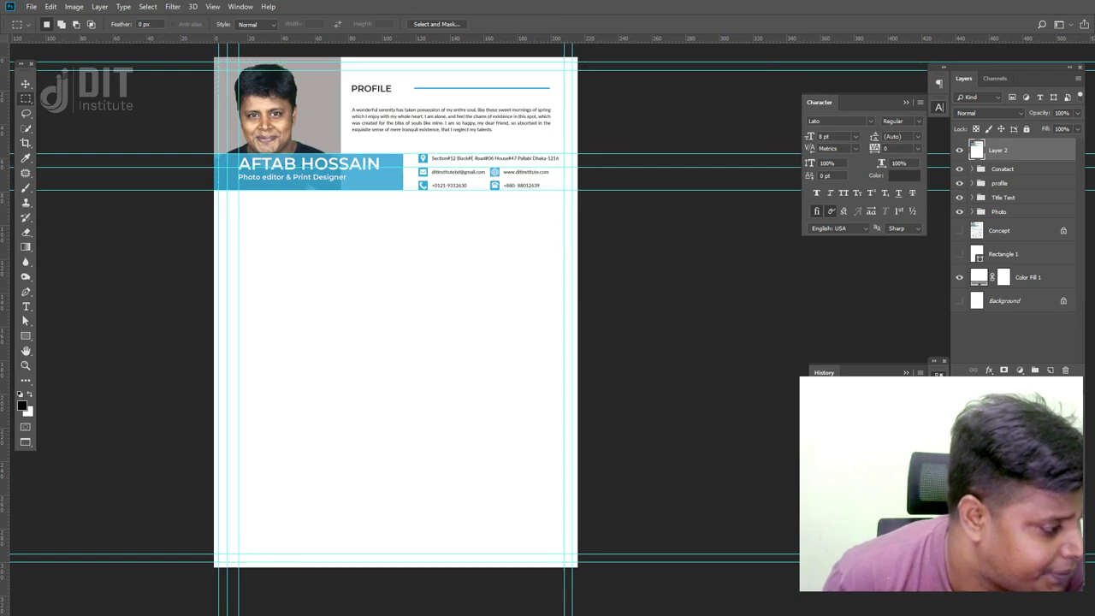
{"action": "key", "text": "alt+Tab"}
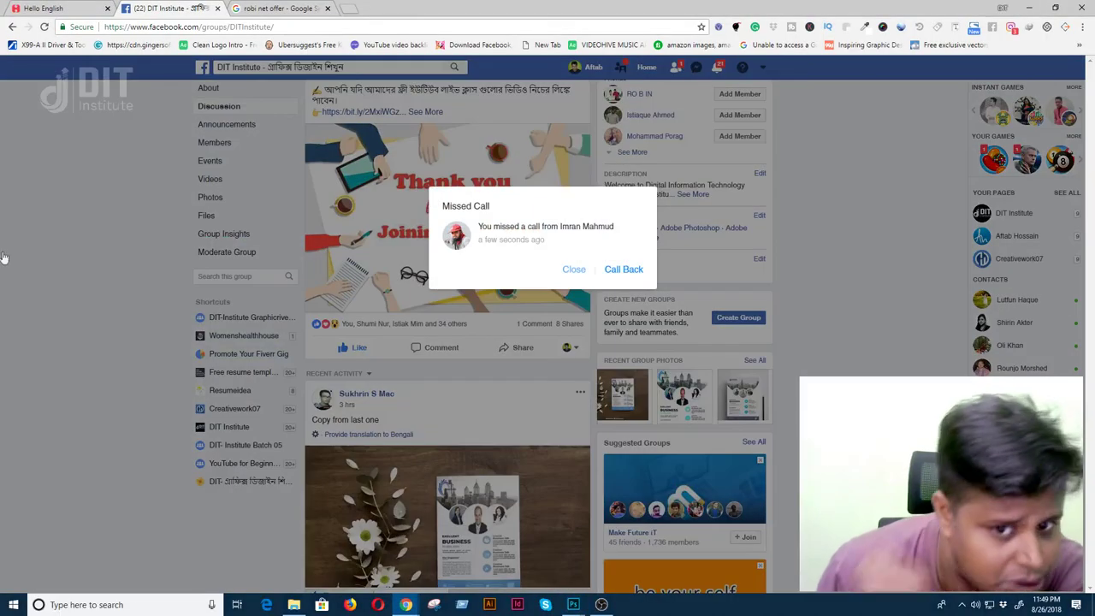
- Dismiss the Facebook missed-call notice, return to Photoshop, select all and hide stamped Layer 2
{"action": "left_click", "coordinate": [571, 269]}
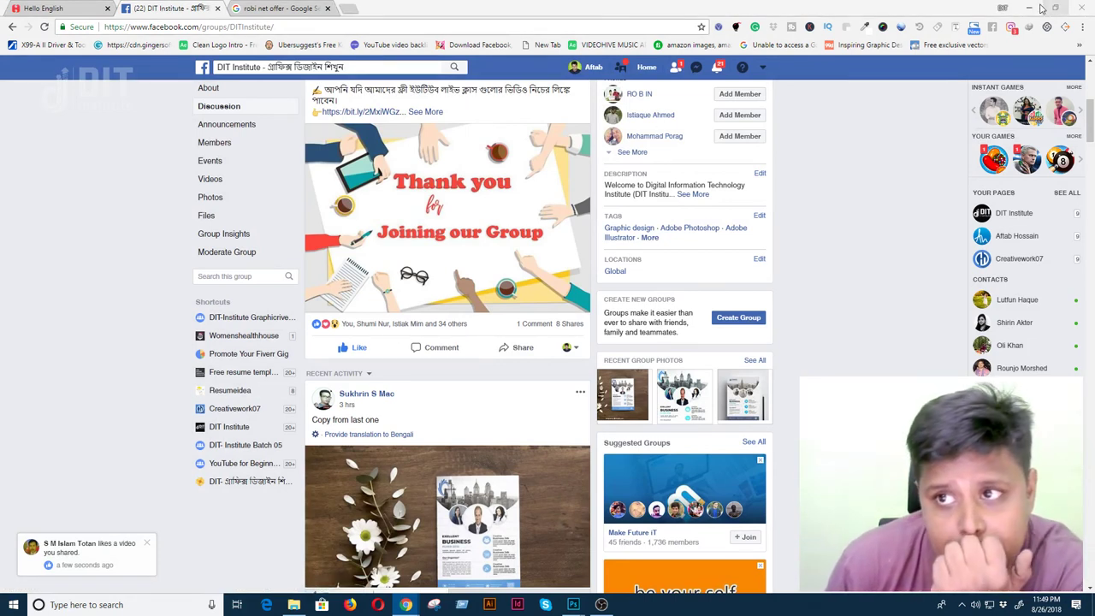
{"action": "key", "text": "alt+Tab"}
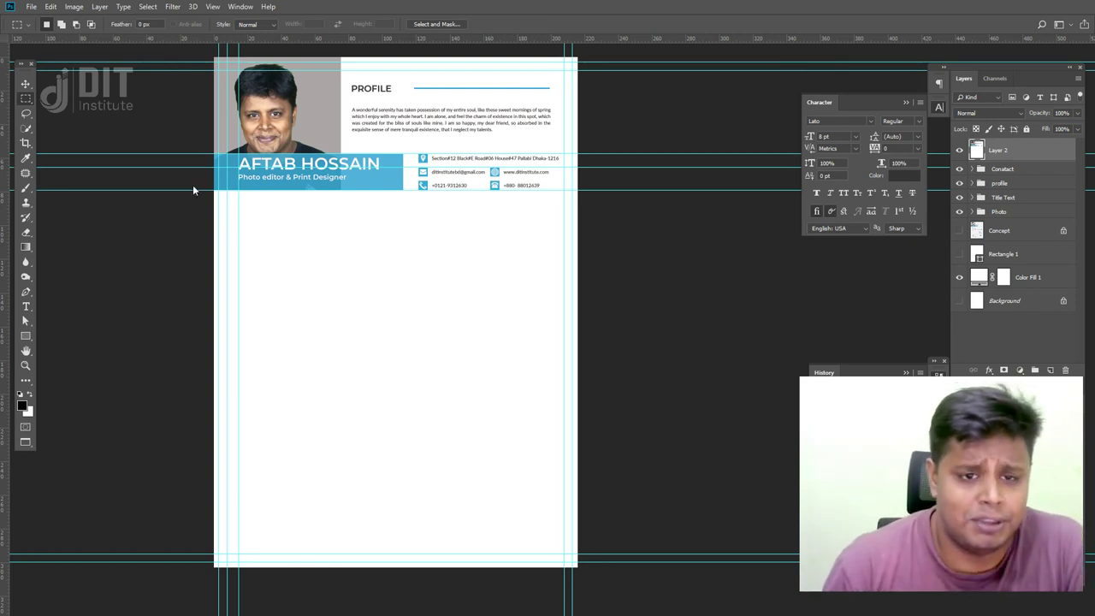
{"action": "key", "text": "ctrl+a"}
{"action": "left_click", "coordinate": [25, 83]}
{"action": "left_click", "coordinate": [959, 150]}
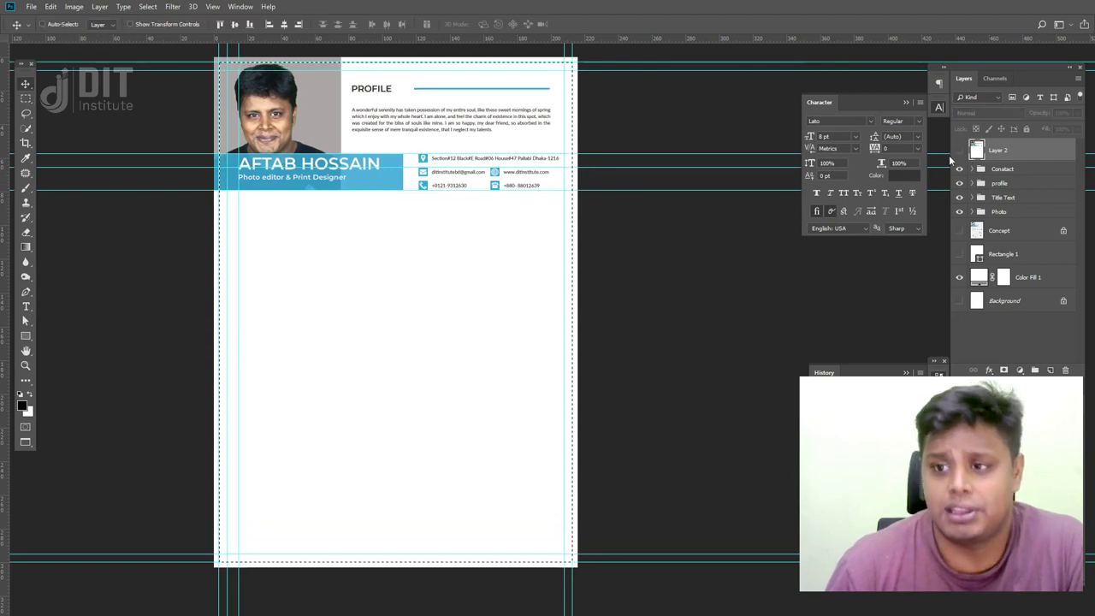
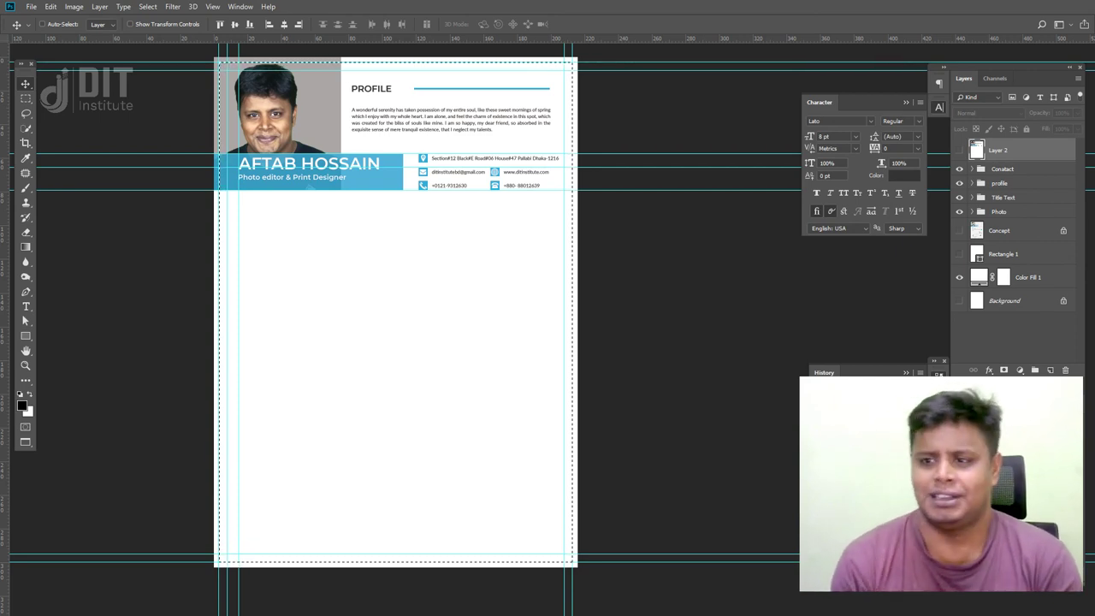
- Show the Concept template and group Contact, profile, Title Text and Photo as 'Upper Section'
{"action": "left_click", "coordinate": [959, 230]}
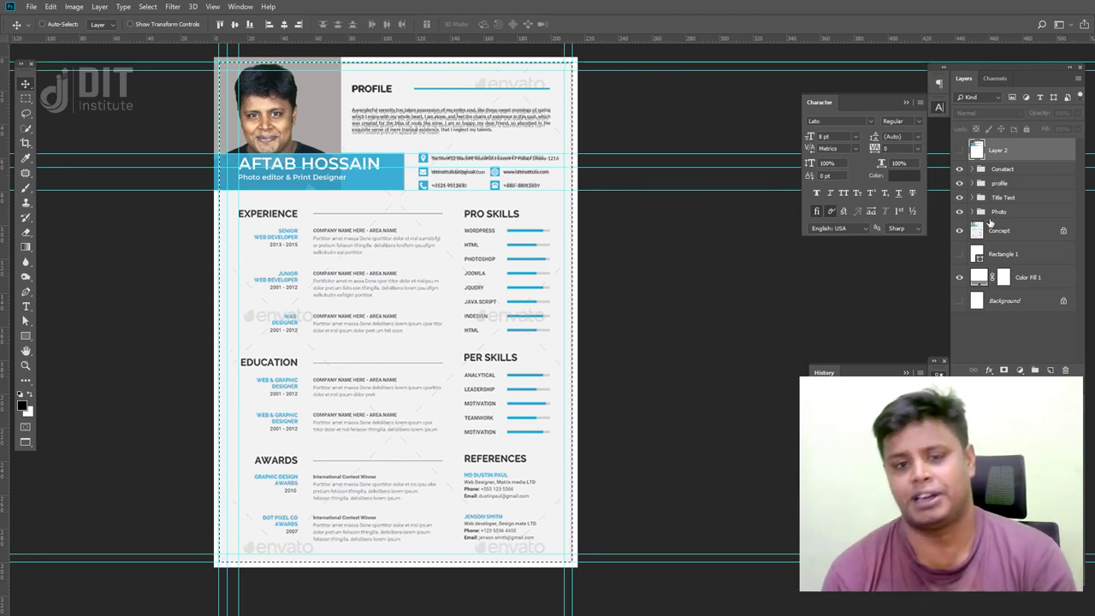
{"action": "left_click", "coordinate": [1006, 214]}
{"action": "left_click", "coordinate": [1022, 172], "text": "shift"}
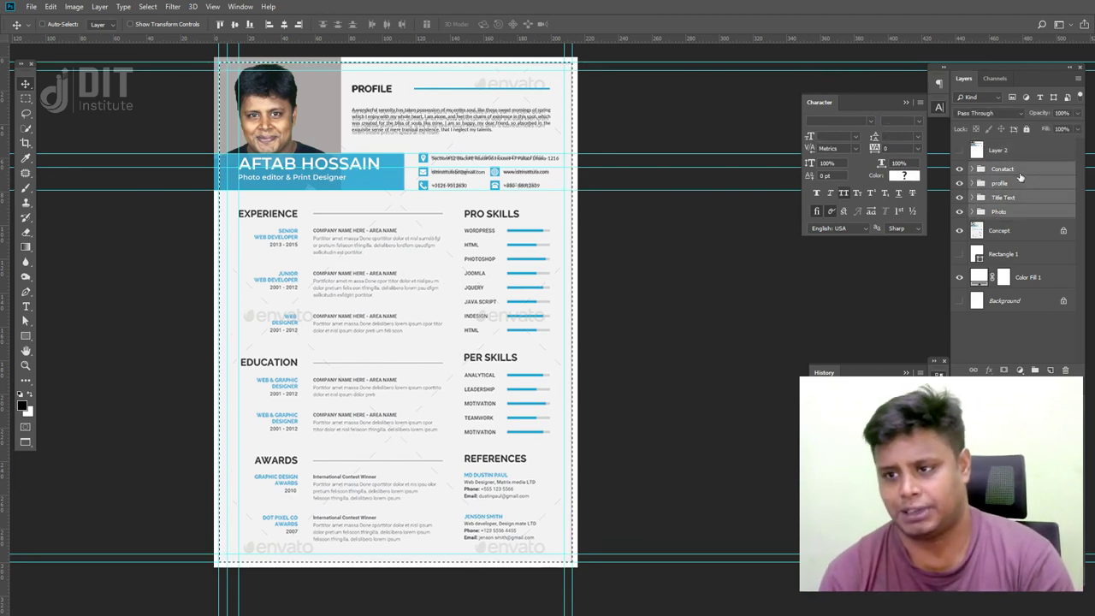
{"action": "key", "text": "ctrl+g"}
{"action": "double_click", "coordinate": [1003, 169]}
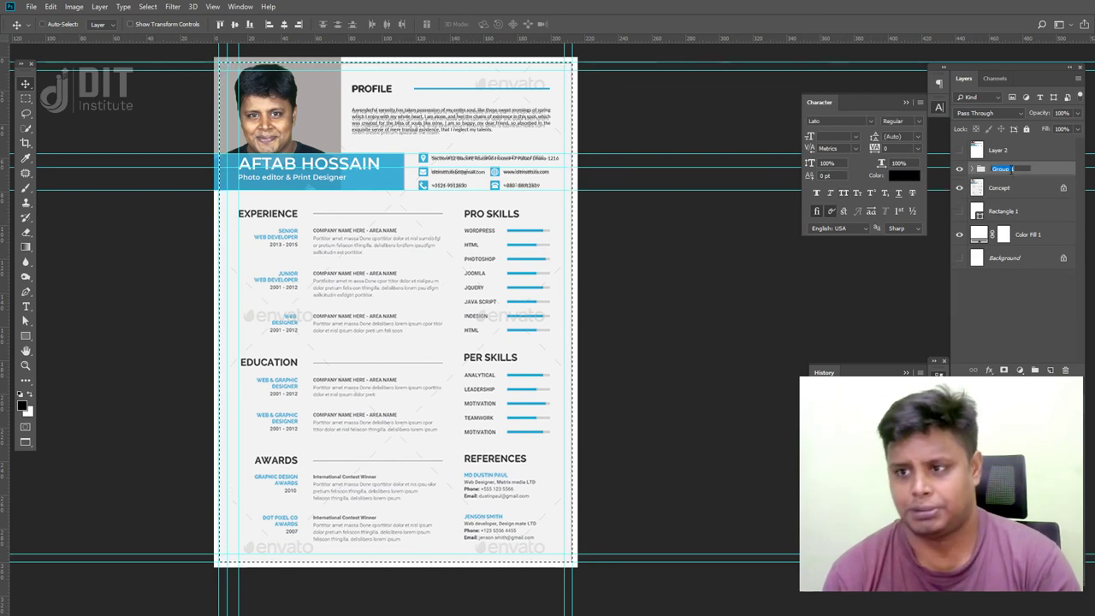
{"action": "type", "text": "Upper Section"}
{"action": "key", "text": "Return"}
- Toggle the Upper Section group's visibility to compare the header with the template, then expand it
{"action": "left_click", "coordinate": [958, 168]}
{"action": "left_click", "coordinate": [959, 168]}
{"action": "left_click", "coordinate": [959, 168]}
{"action": "left_click", "coordinate": [959, 168]}
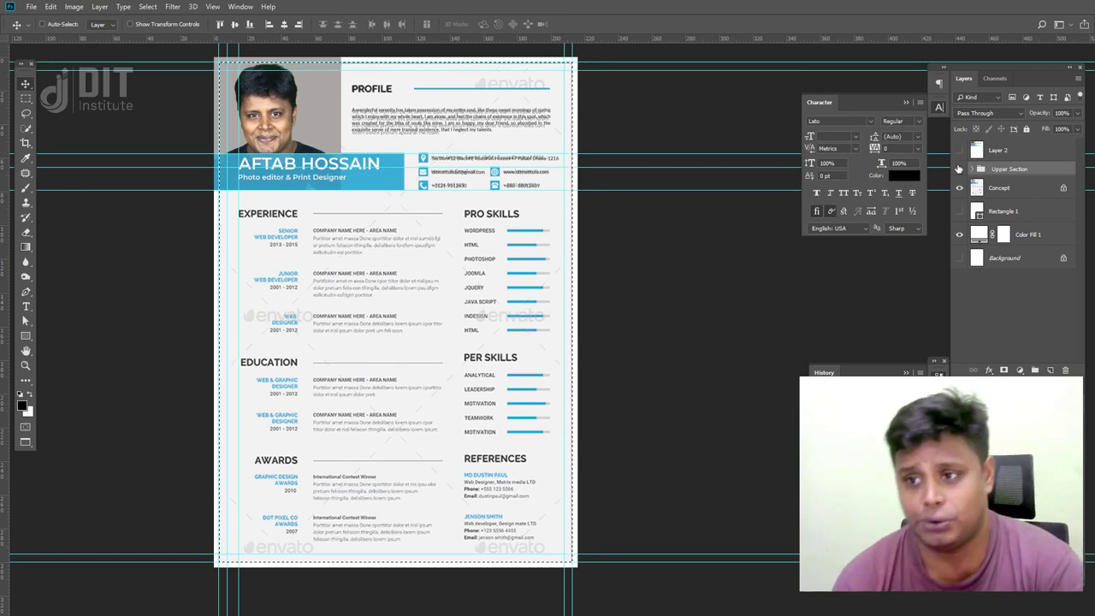
{"action": "left_click", "coordinate": [959, 169]}
{"action": "left_click", "coordinate": [959, 168]}
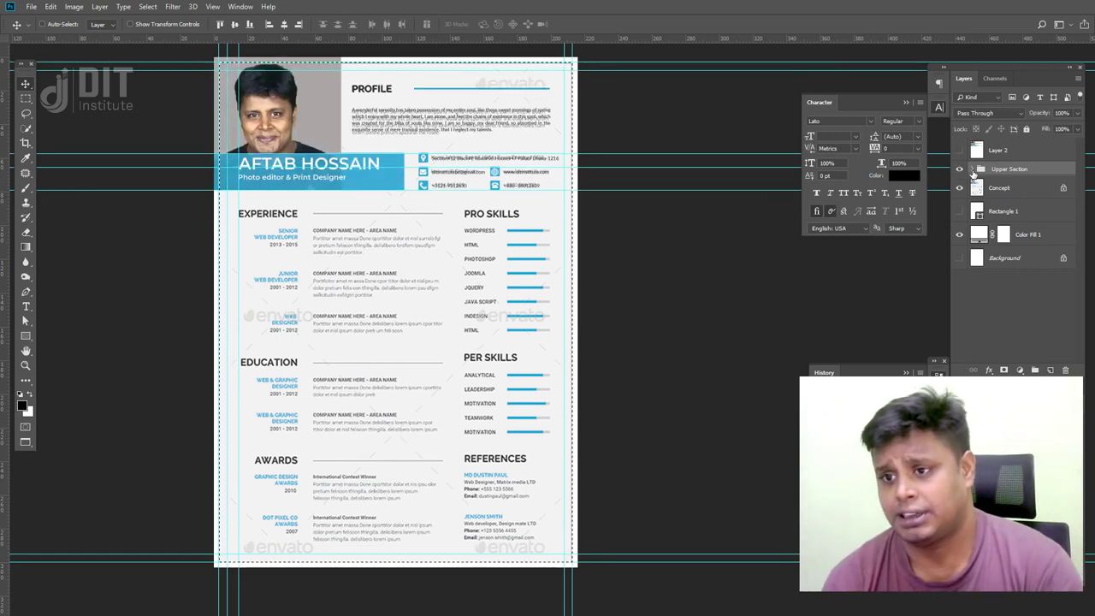
{"action": "left_click", "coordinate": [980, 170]}
{"action": "right_click", "coordinate": [1002, 171]}
- Delete only the Upper Section group, keeping the Contact, profile, Title Text and Photo groups
{"action": "left_click", "coordinate": [1020, 219]}
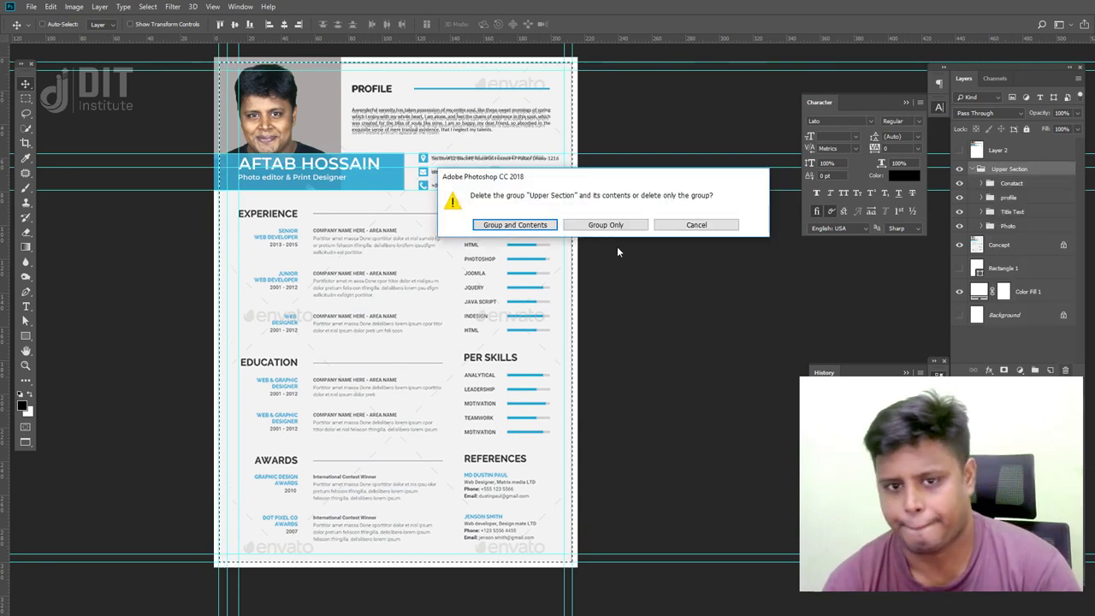
{"action": "left_click", "coordinate": [604, 226]}
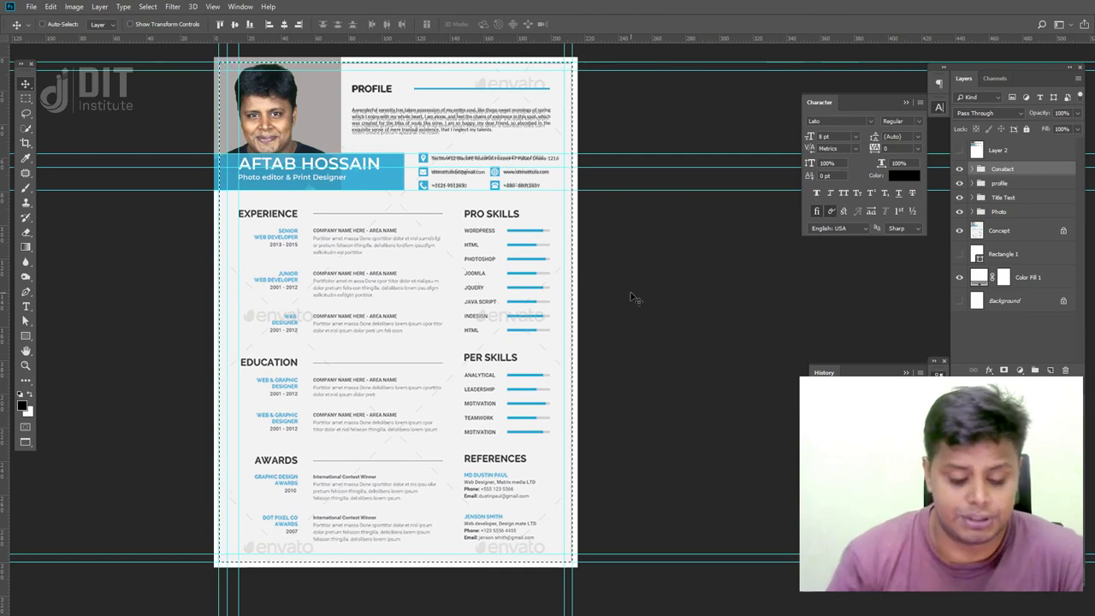
- Leave full screen and load behance.net in Chrome's 'free icon' search tab
{"action": "key", "text": "f"}
{"action": "key", "text": "f"}
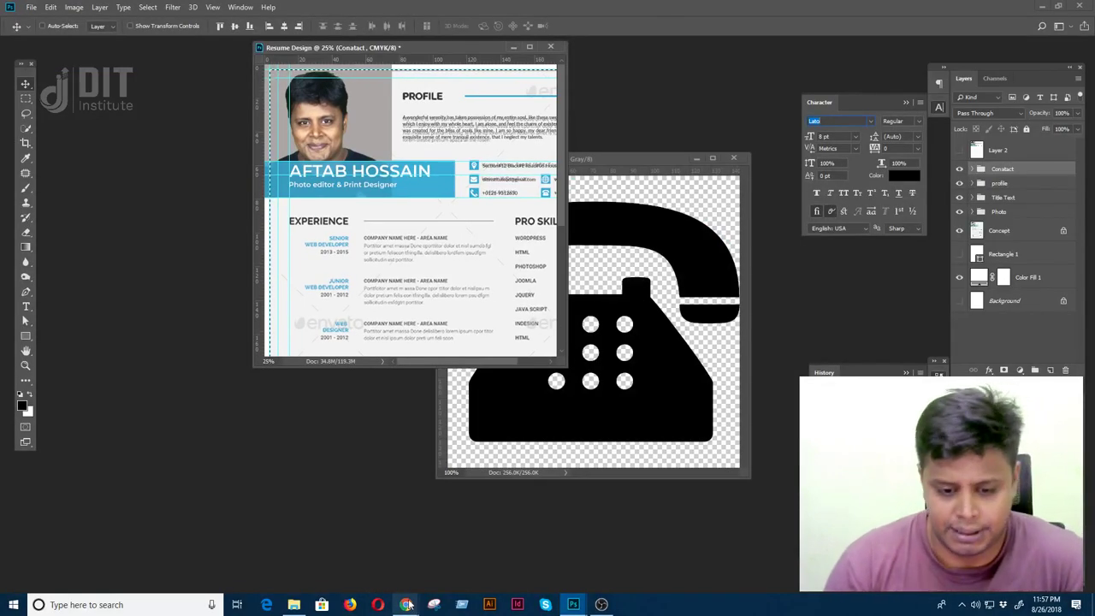
{"action": "mouse_move", "coordinate": [405, 605]}
{"action": "left_click", "coordinate": [650, 522]}
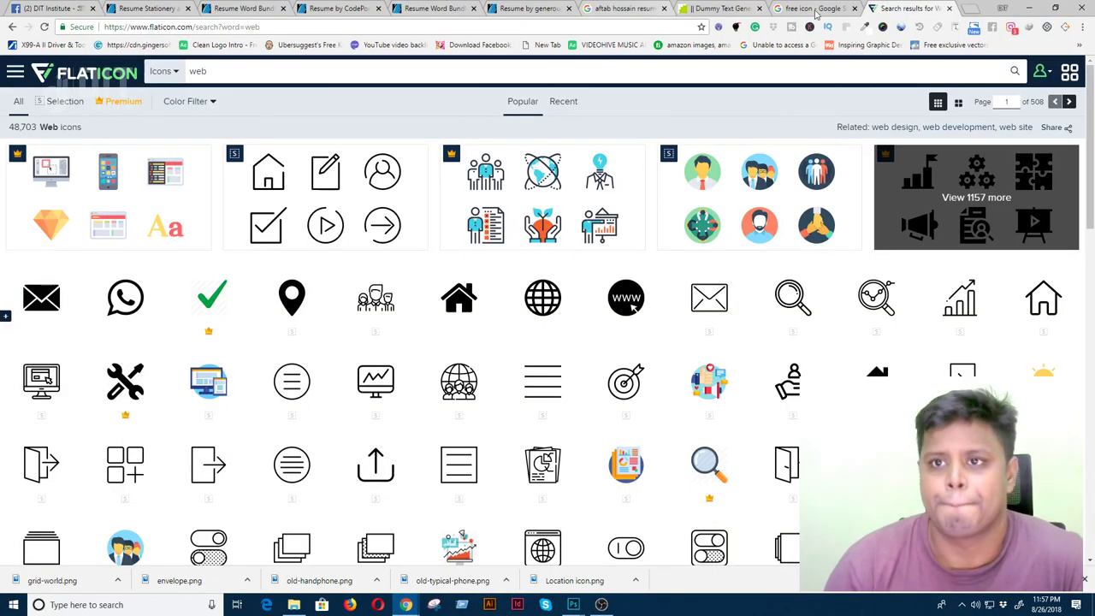
{"action": "left_click", "coordinate": [817, 10]}
{"action": "left_click", "coordinate": [417, 28]}
{"action": "type", "text": "b"}
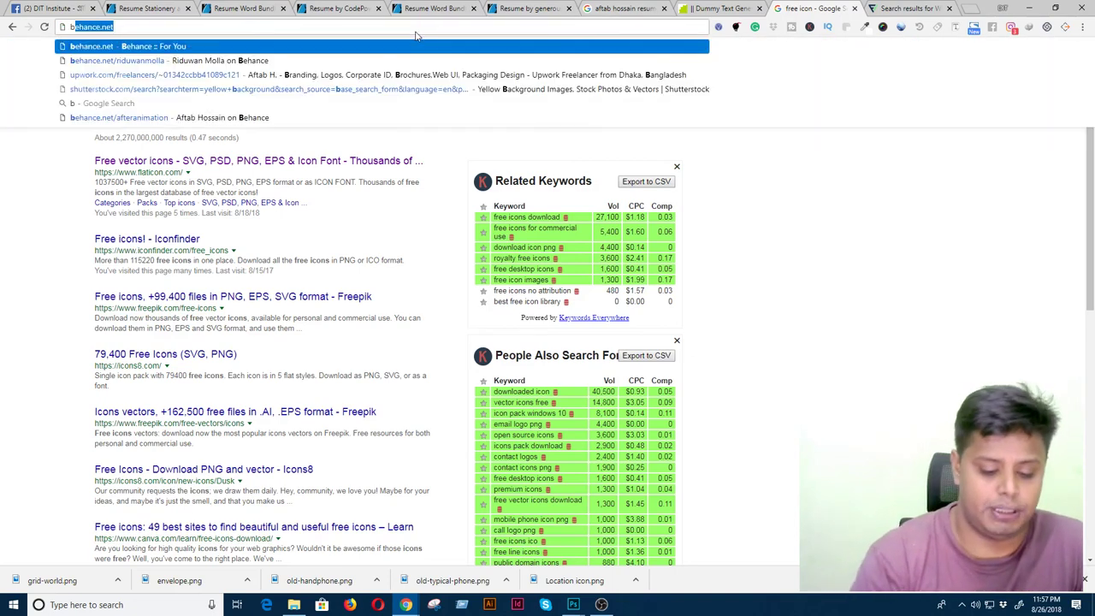
{"action": "type", "text": "ehanc"}
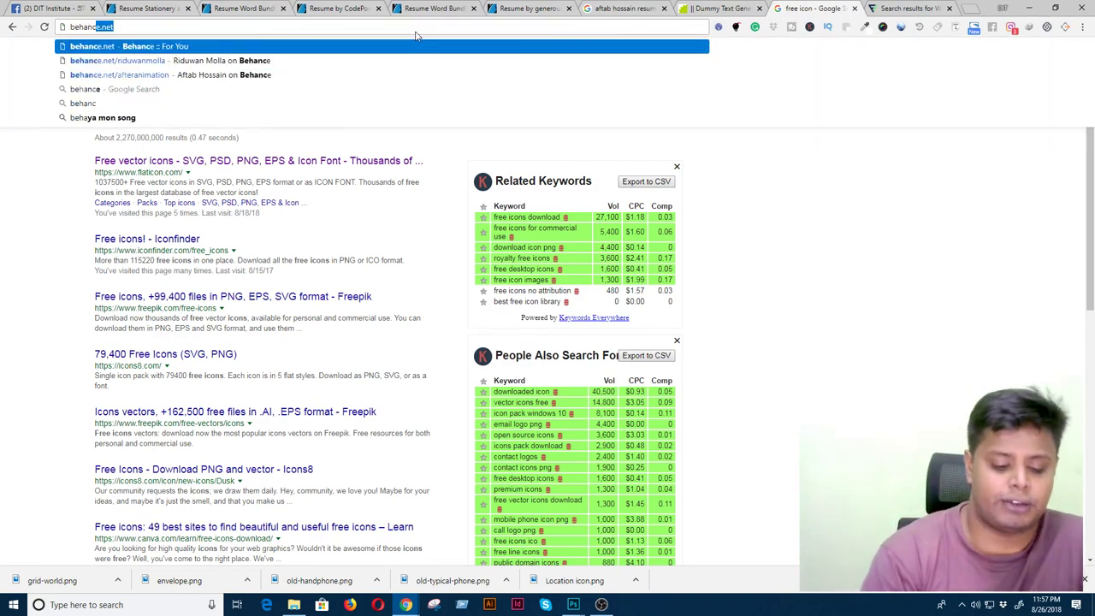
{"action": "key", "text": "Down"}
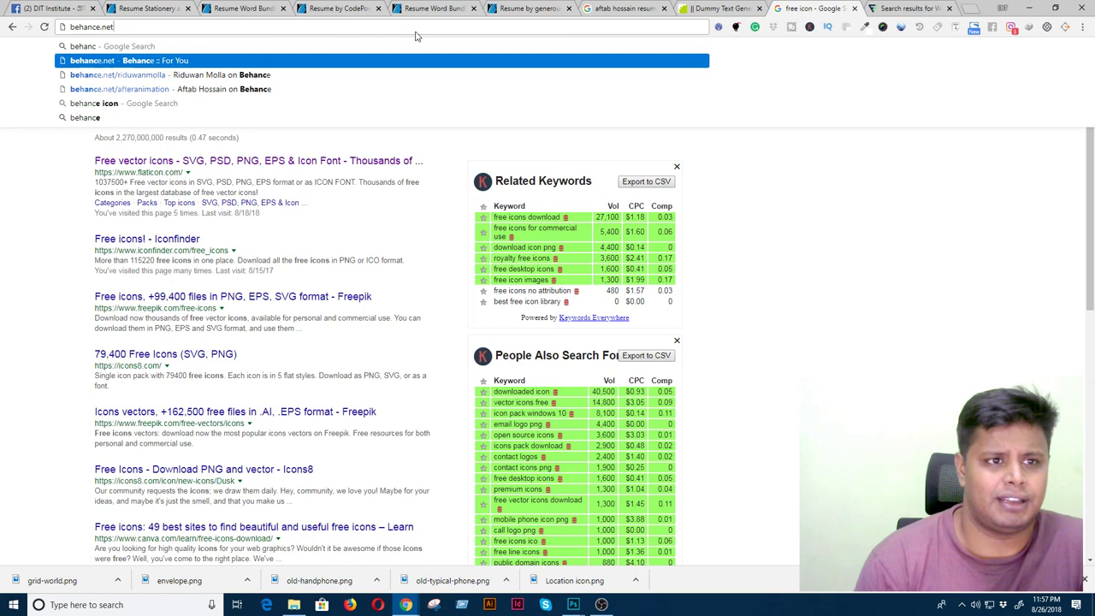
{"action": "key", "text": "Return"}
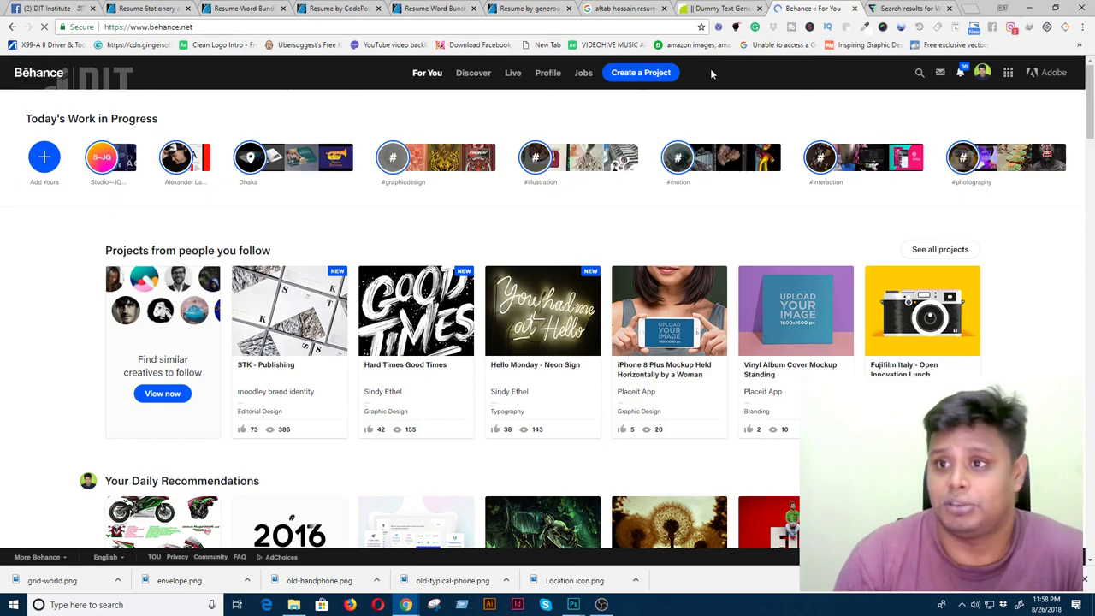
- Search Behance projects for 'free resume'
{"action": "left_click", "coordinate": [917, 75]}
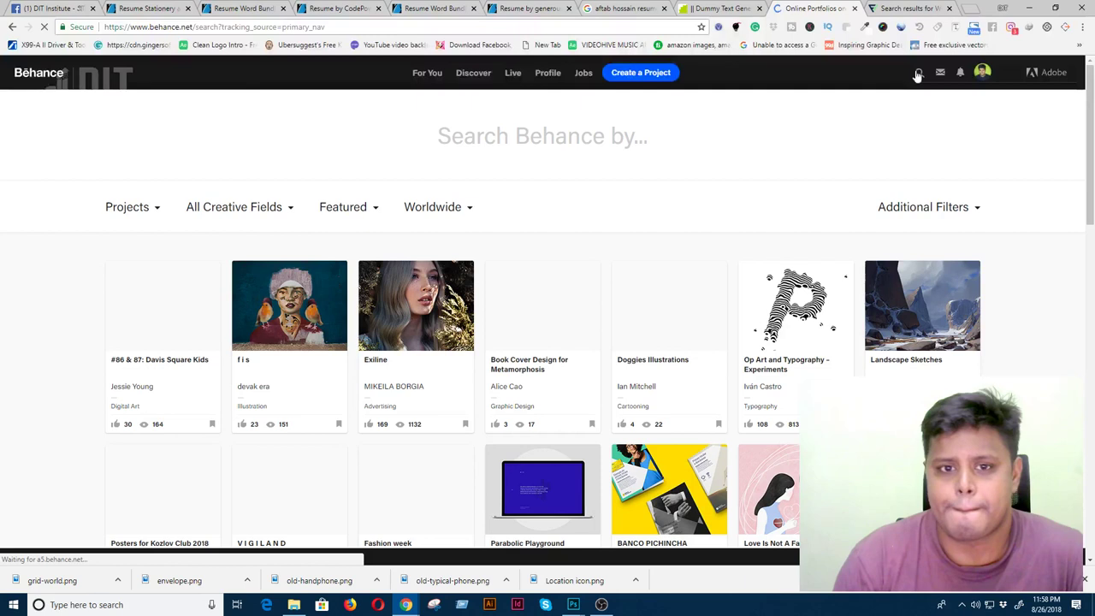
{"action": "type", "text": "fre"}
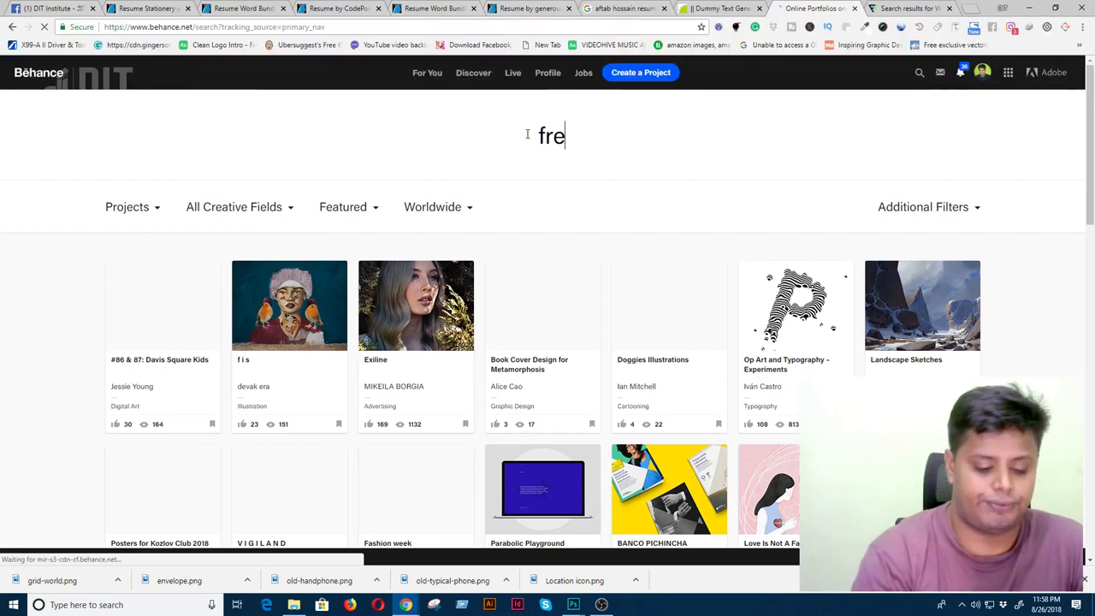
{"action": "type", "text": "e resum"}
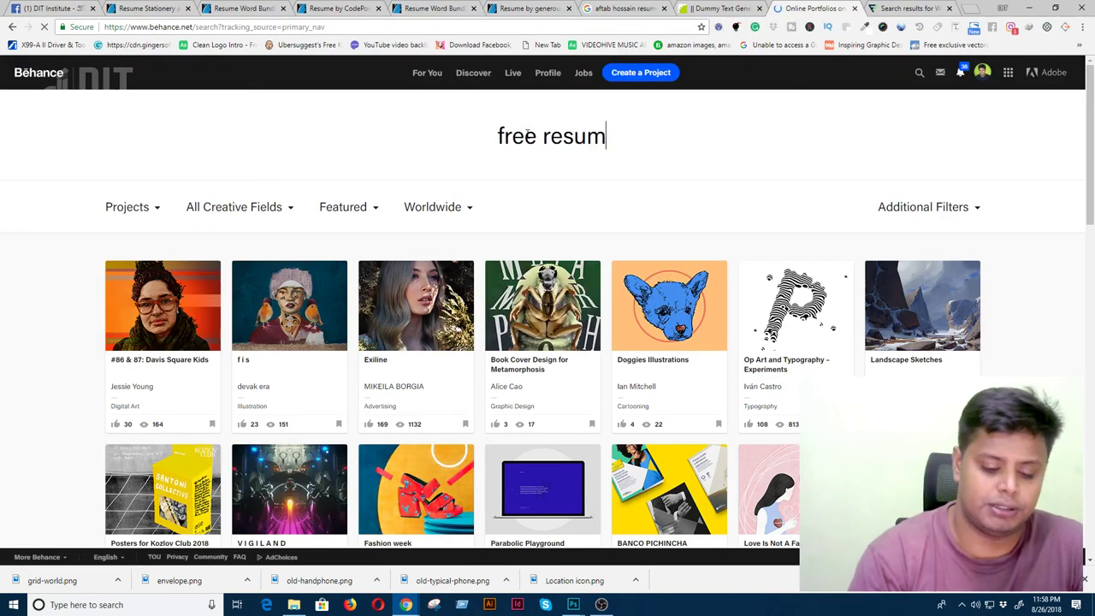
{"action": "type", "text": "e dow"}
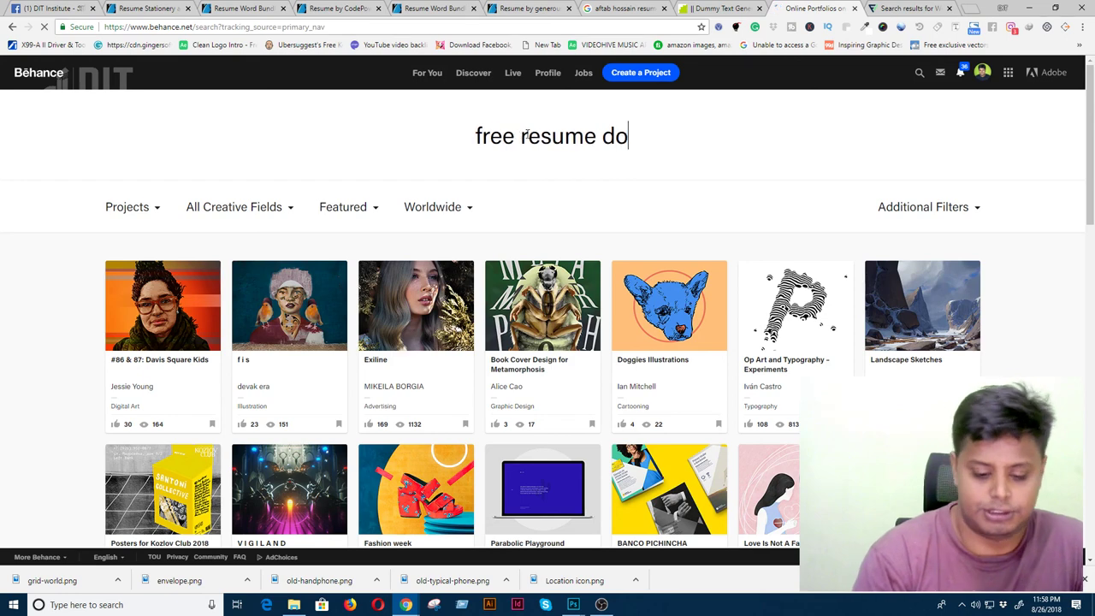
{"action": "key", "text": "BackSpace"}
{"action": "key", "text": "BackSpace"}
{"action": "key", "text": "BackSpace"}
{"action": "key", "text": "BackSpace"}
{"action": "key", "text": "Return"}
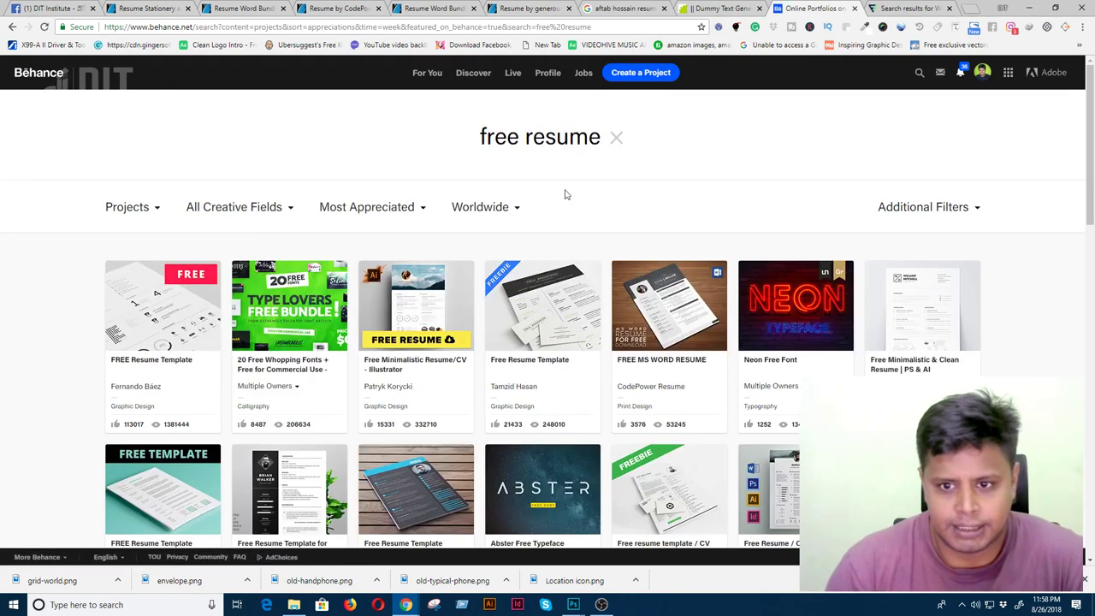
- Scroll down the 'free resume' results to browse templates like Free PSD CV Template
{"action": "scroll", "coordinate": [751, 385], "scroll_direction": "down", "scroll_amount": 4}
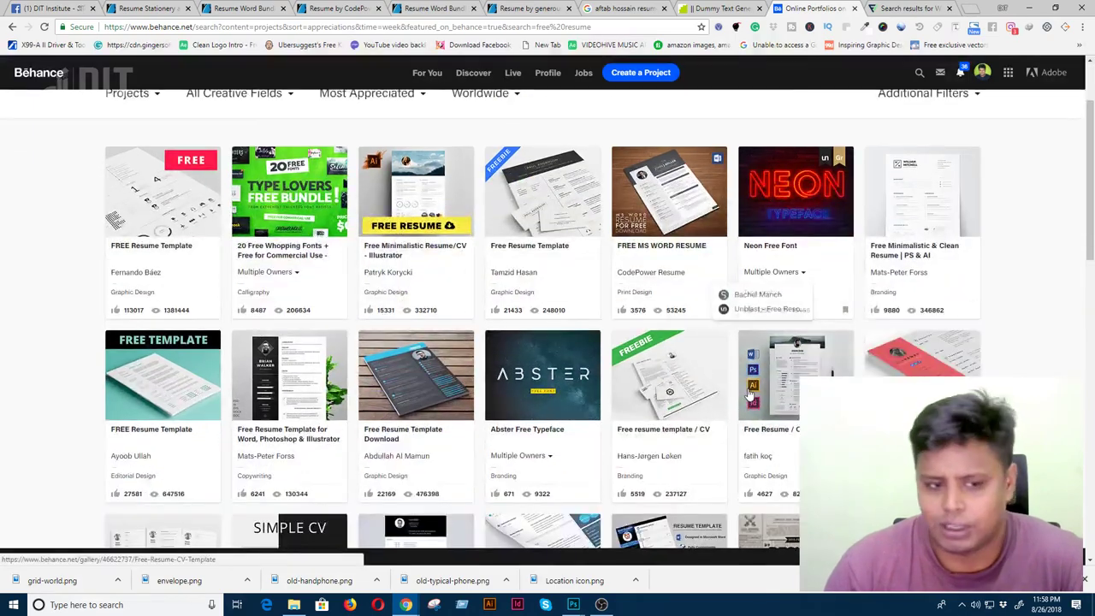
{"action": "scroll", "coordinate": [749, 395], "scroll_direction": "down", "scroll_amount": 3}
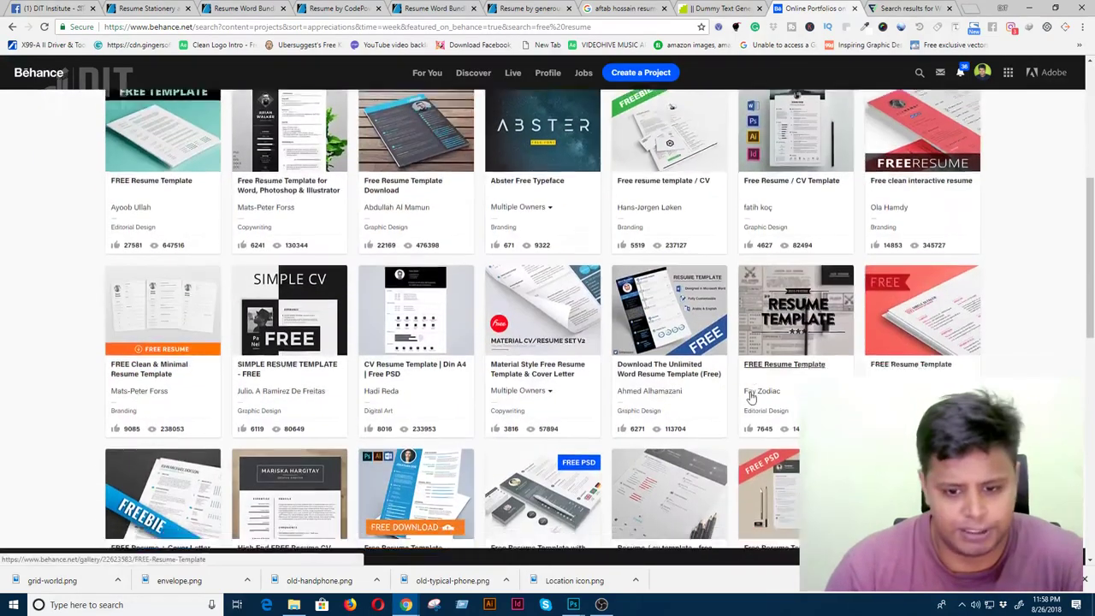
{"action": "scroll", "coordinate": [751, 395], "scroll_direction": "down", "scroll_amount": 6}
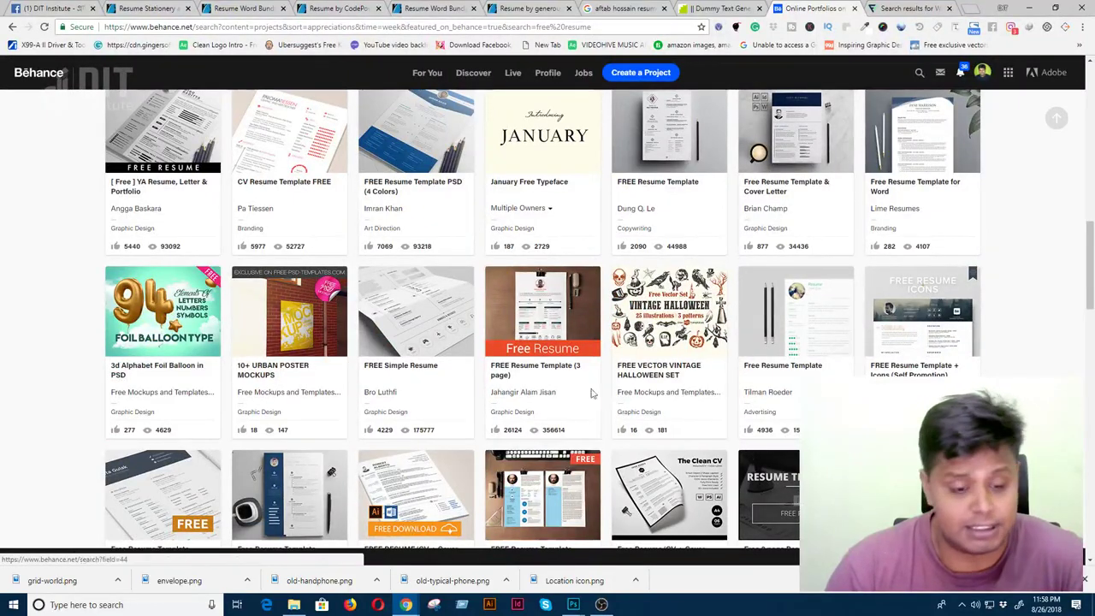
{"action": "scroll", "coordinate": [569, 378], "scroll_direction": "down", "scroll_amount": 3}
{"action": "scroll", "coordinate": [570, 379], "scroll_direction": "up", "scroll_amount": 3}
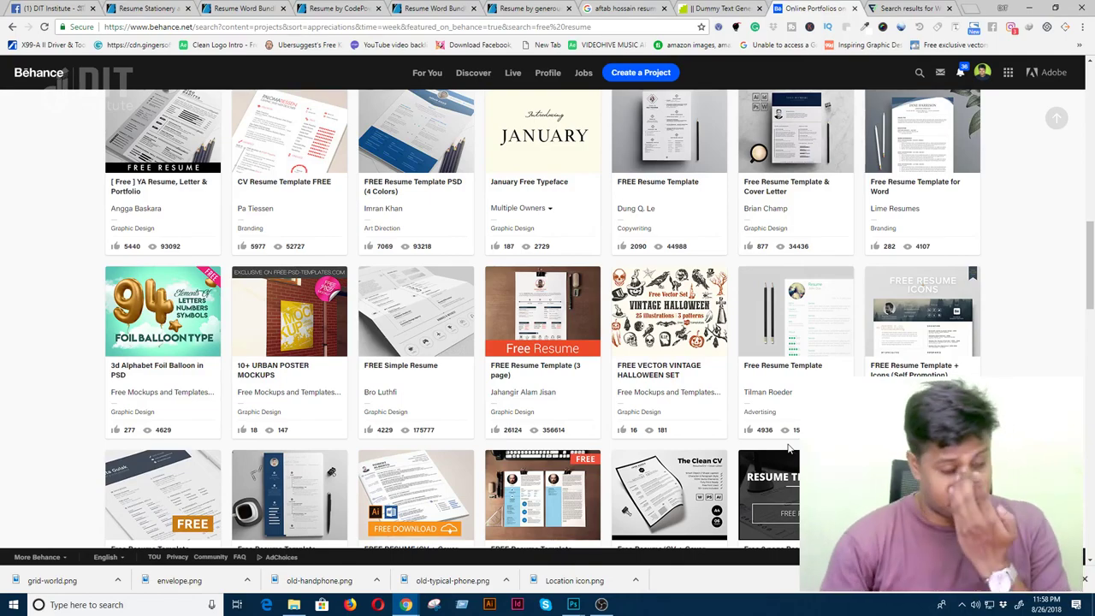
{"action": "scroll", "coordinate": [471, 433], "scroll_direction": "down", "scroll_amount": 3}
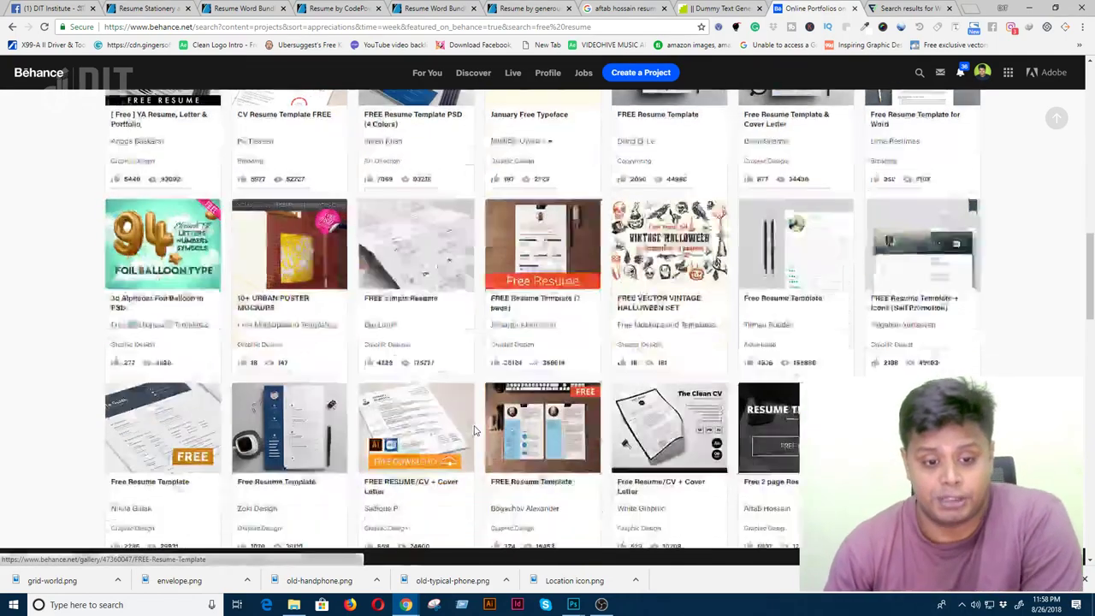
{"action": "scroll", "coordinate": [471, 434], "scroll_direction": "down", "scroll_amount": 7}
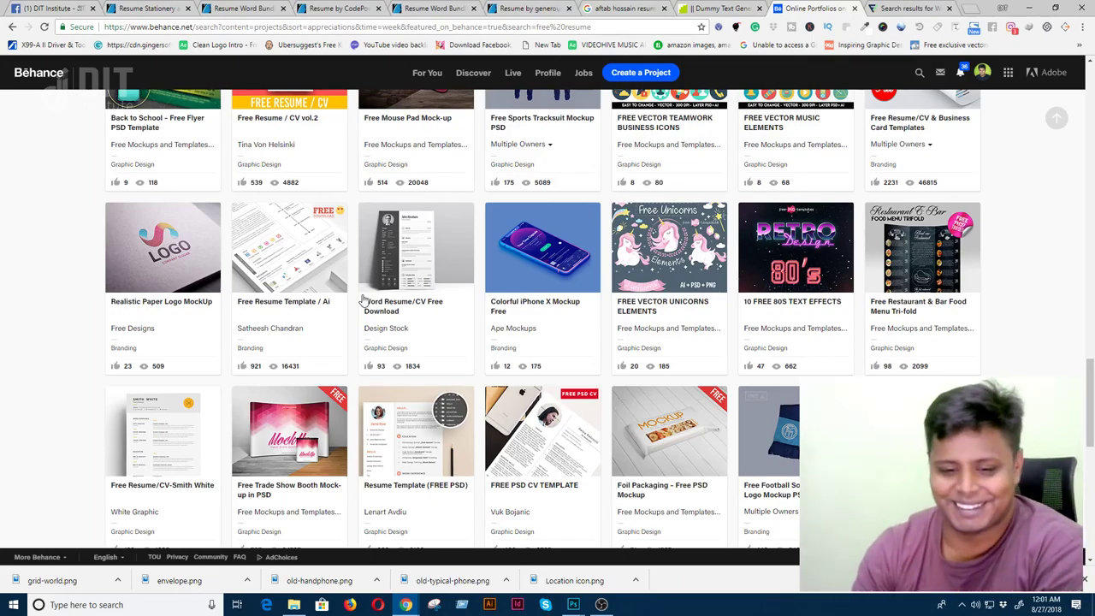
- Scroll further to templates like Free a4 Resume and Free Resume/CV and Cover Letter
{"action": "scroll", "coordinate": [401, 360], "scroll_direction": "down", "scroll_amount": 1}
{"action": "scroll", "coordinate": [401, 360], "scroll_direction": "down", "scroll_amount": 4}
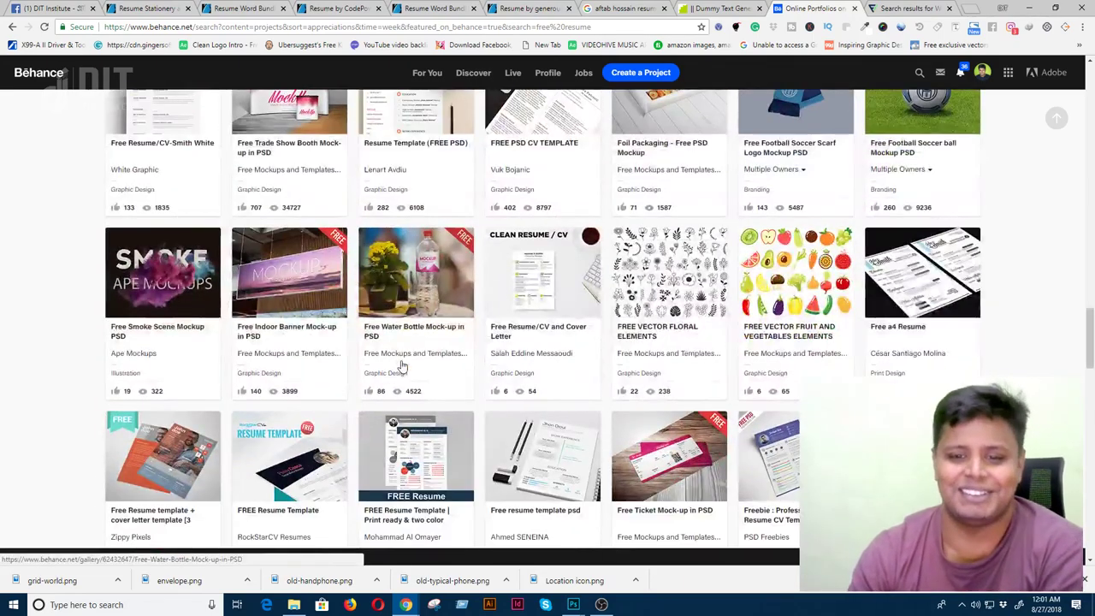